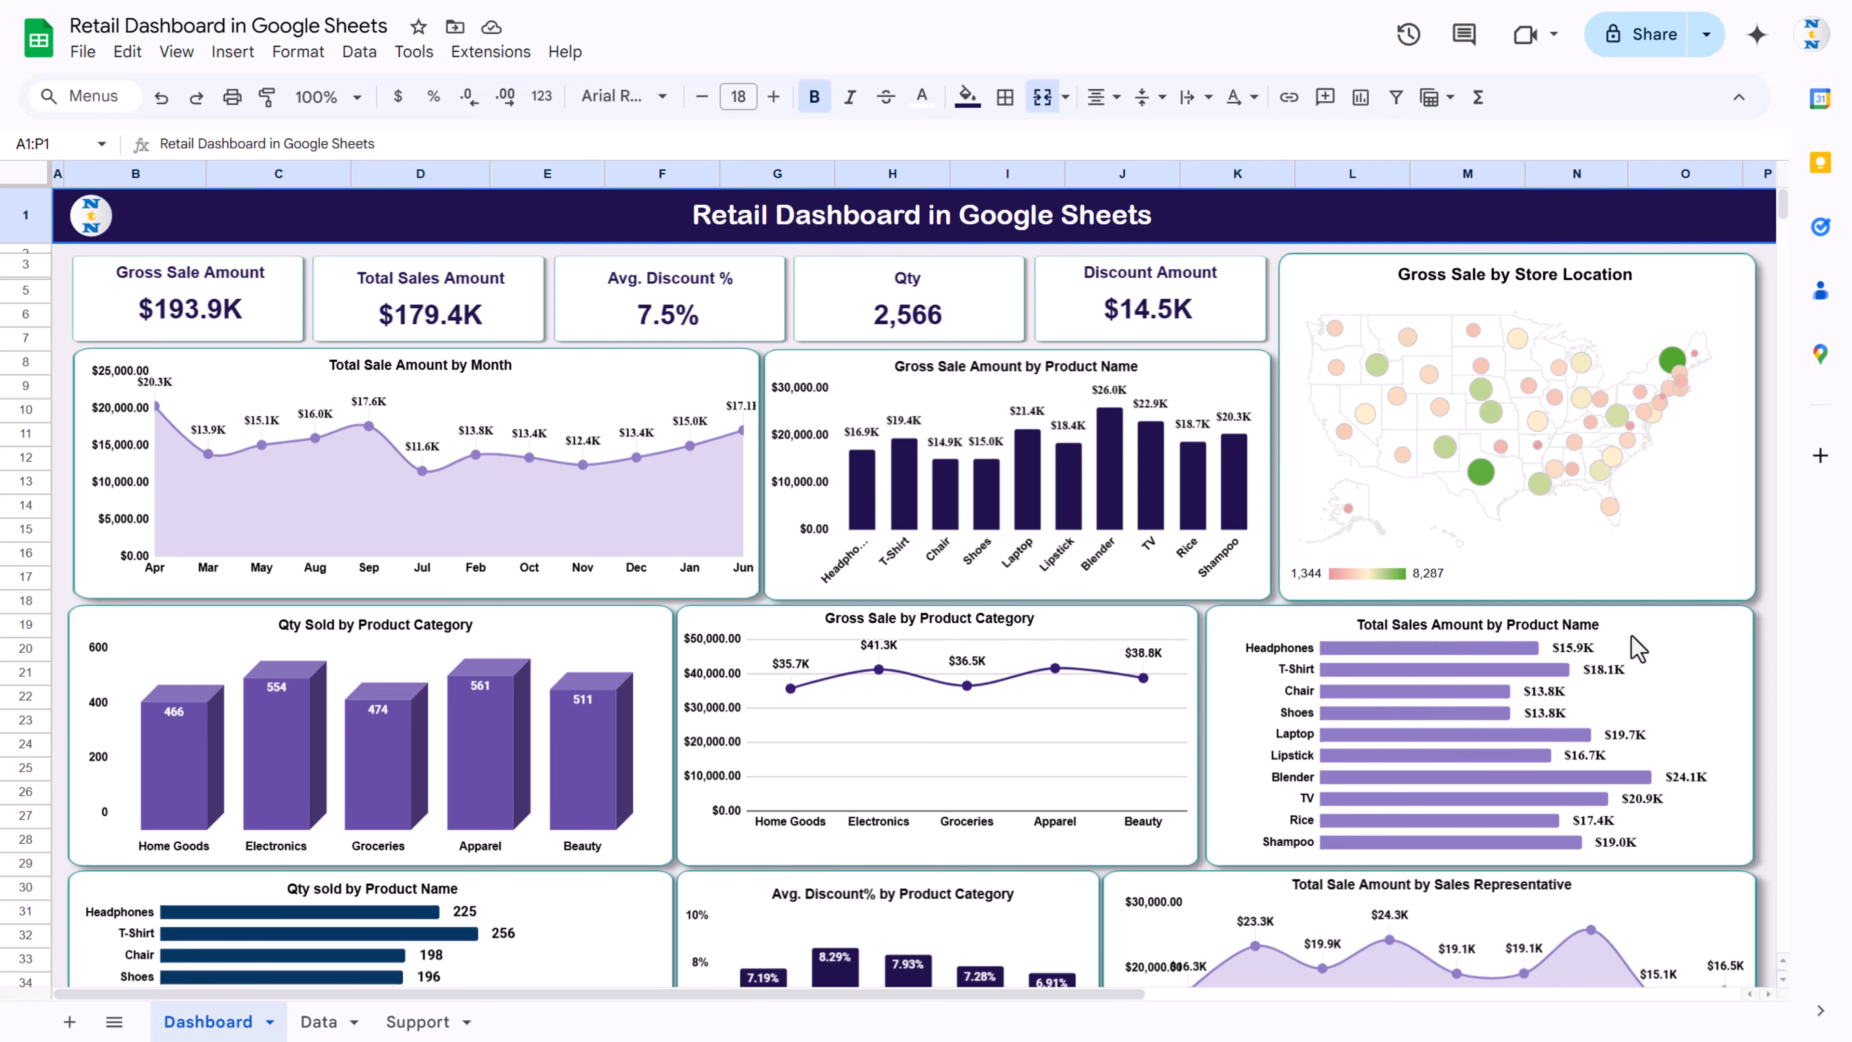
Step: Look through the charts on the Dashboard sheet, down to the sales representative chart and back
scroll(1630, 632, down, 5)
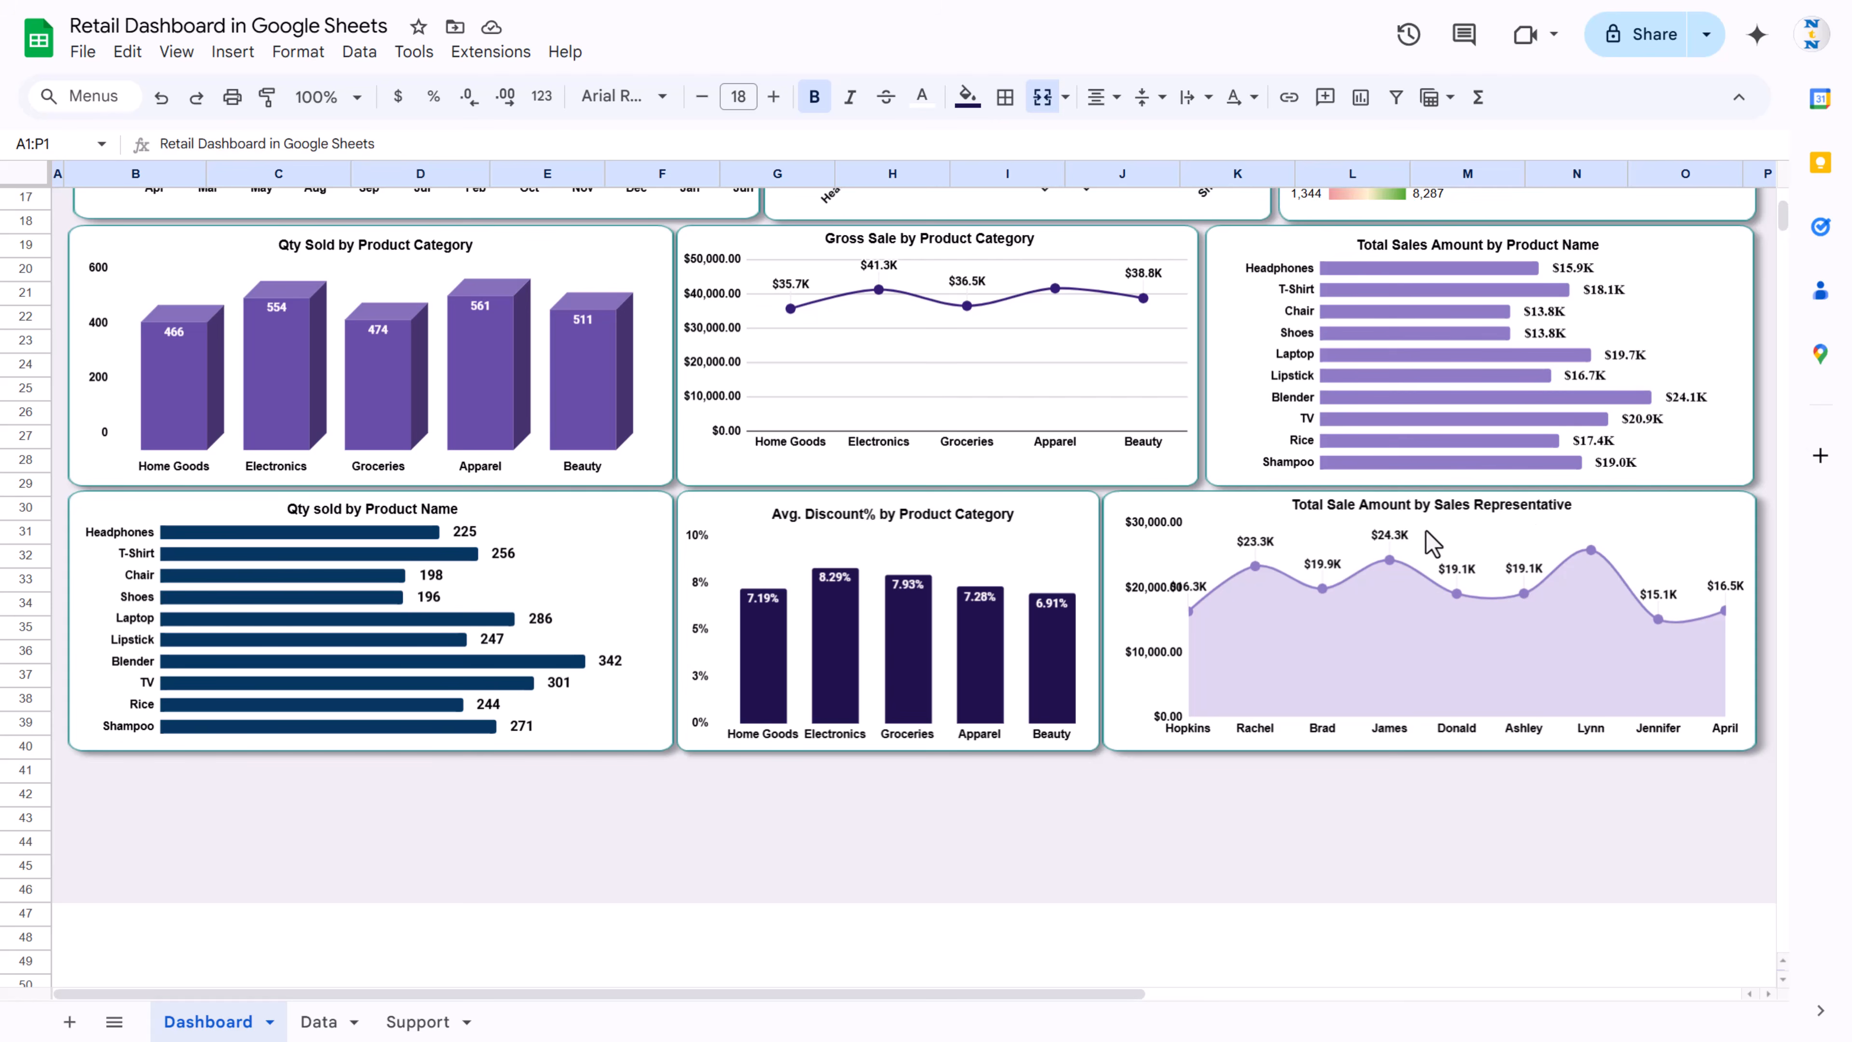
scroll(1331, 543, up, 5)
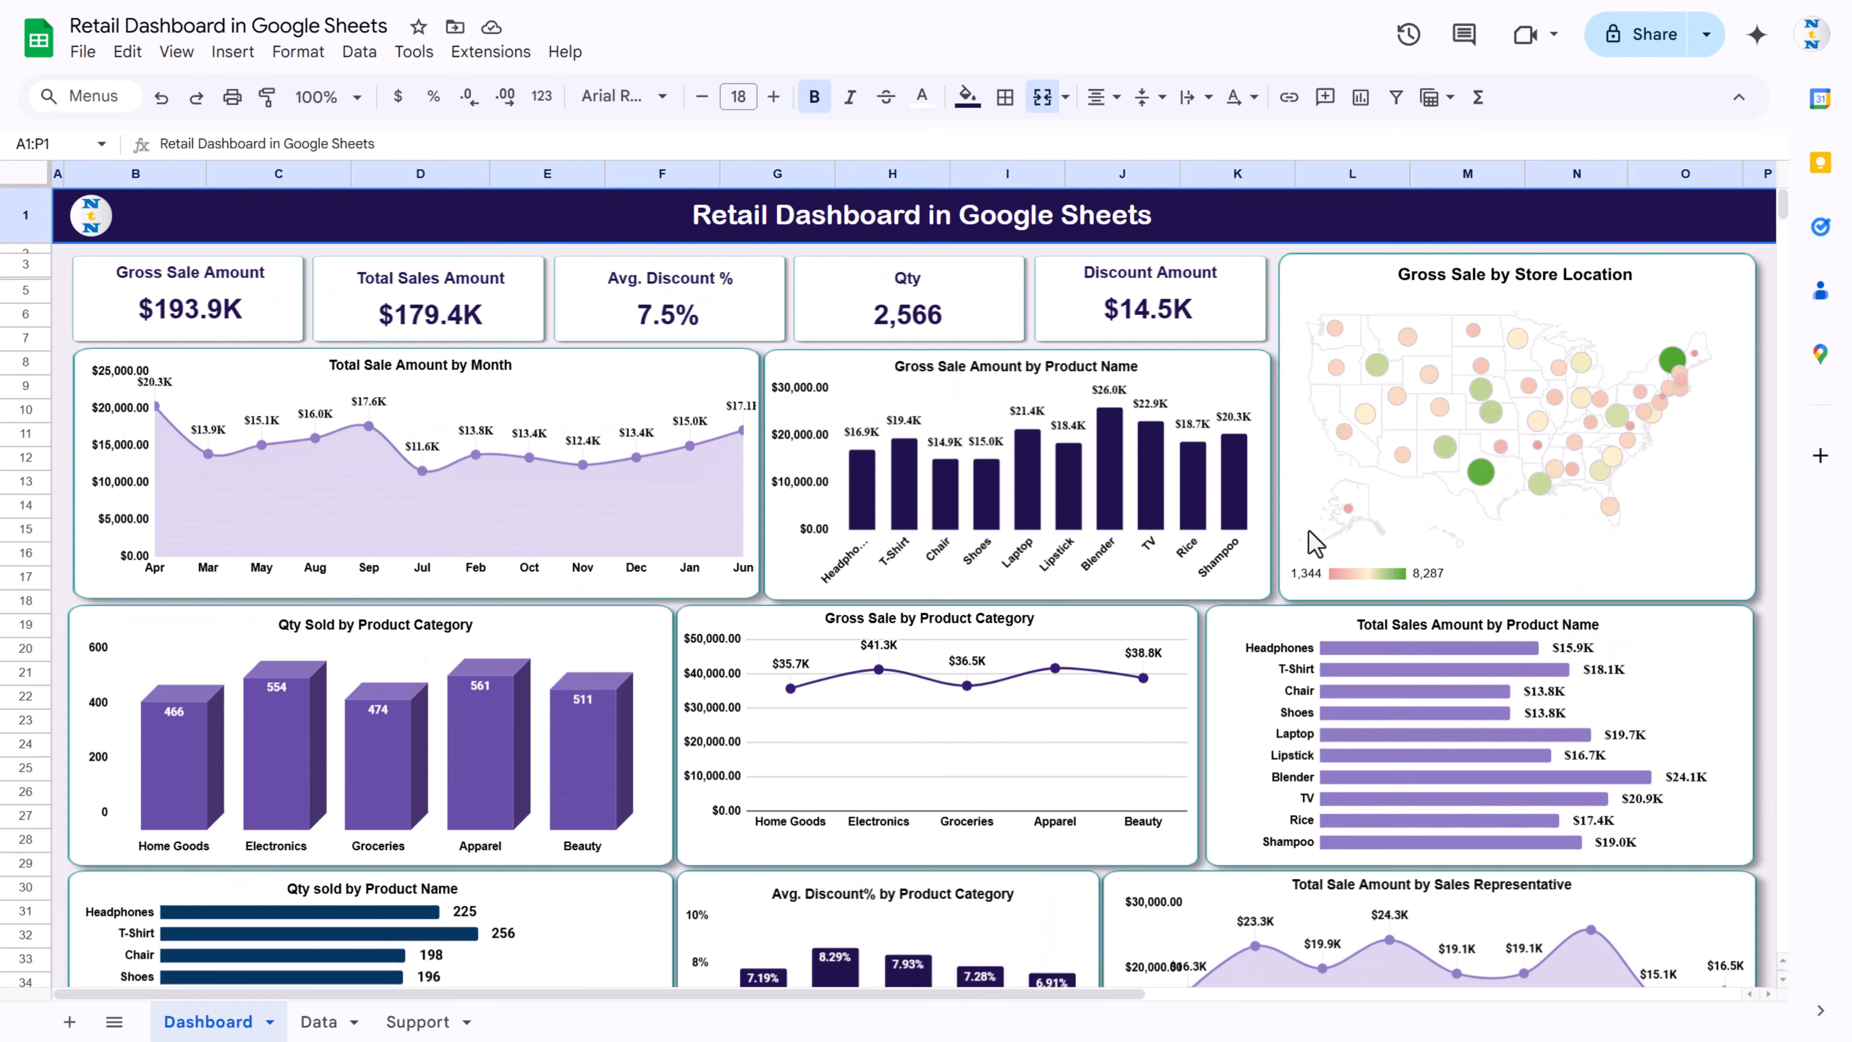
Step: Review the Data sheet's columns one by one, from Transaction ID through Unit Price
click(319, 1022)
click(113, 173)
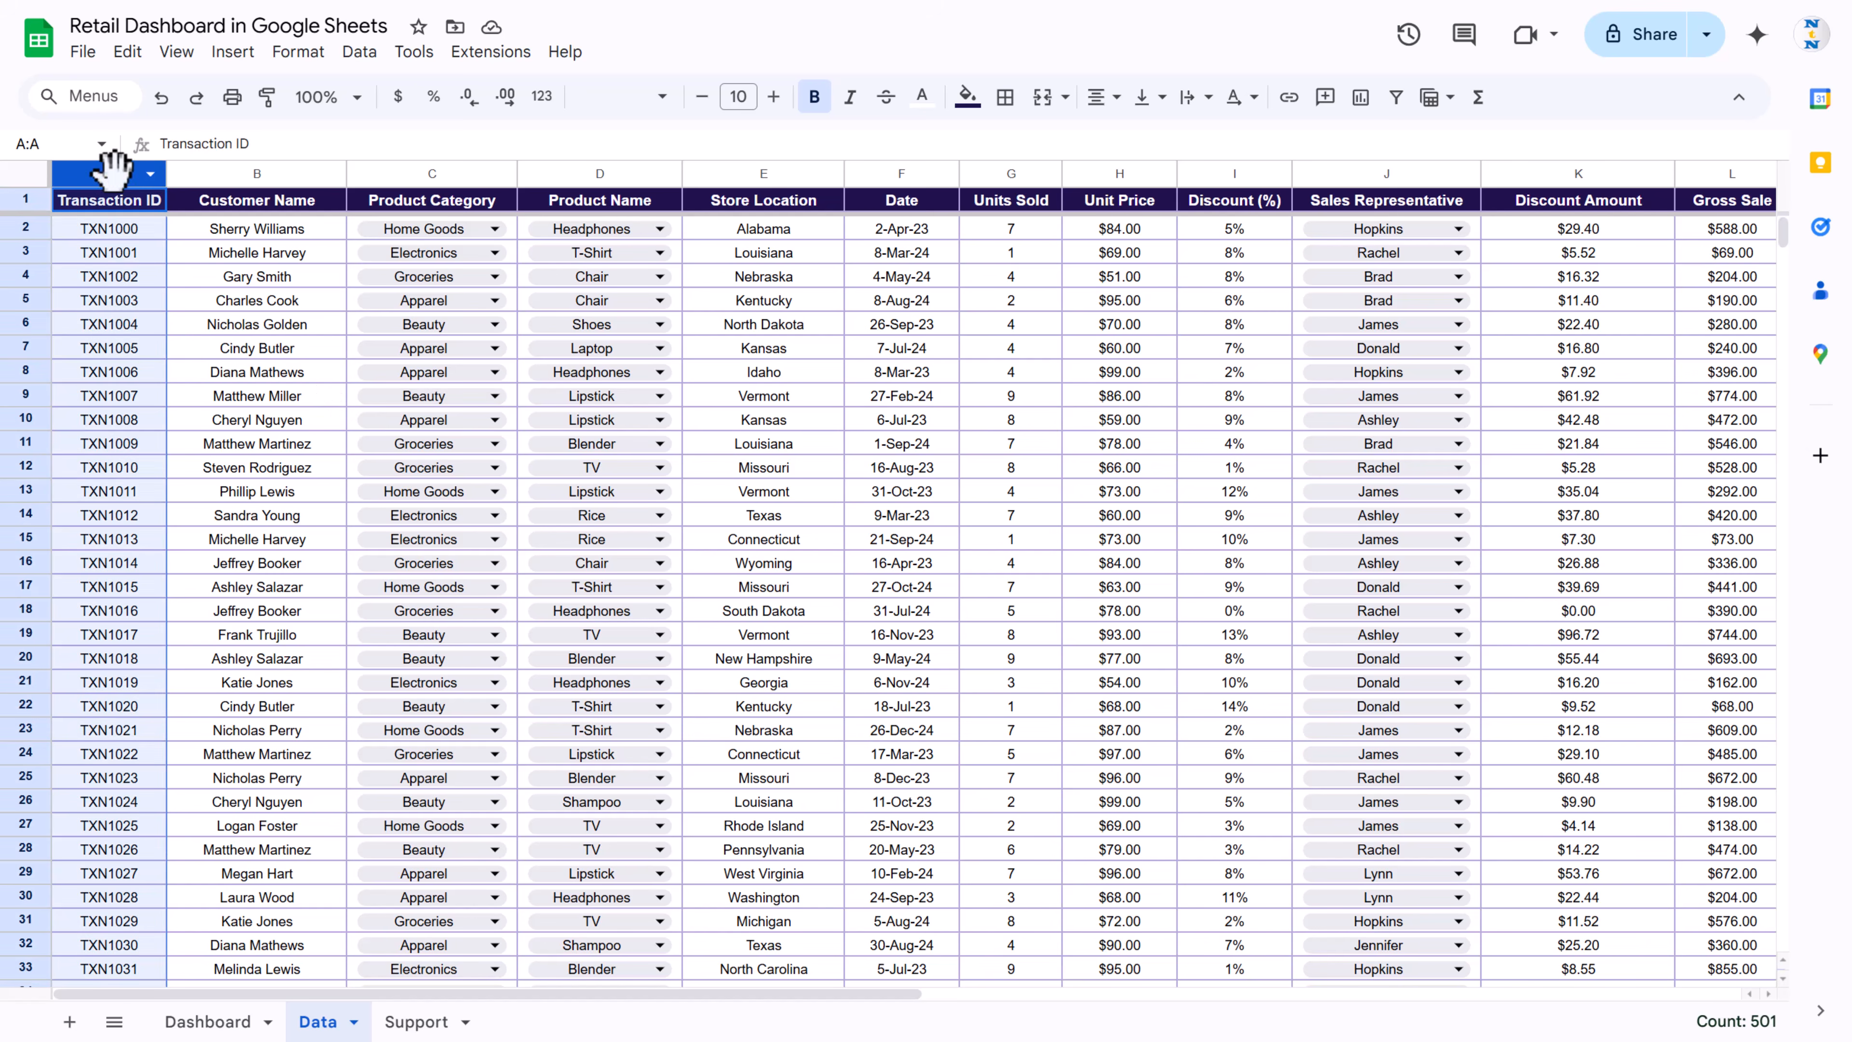
click(288, 175)
click(434, 169)
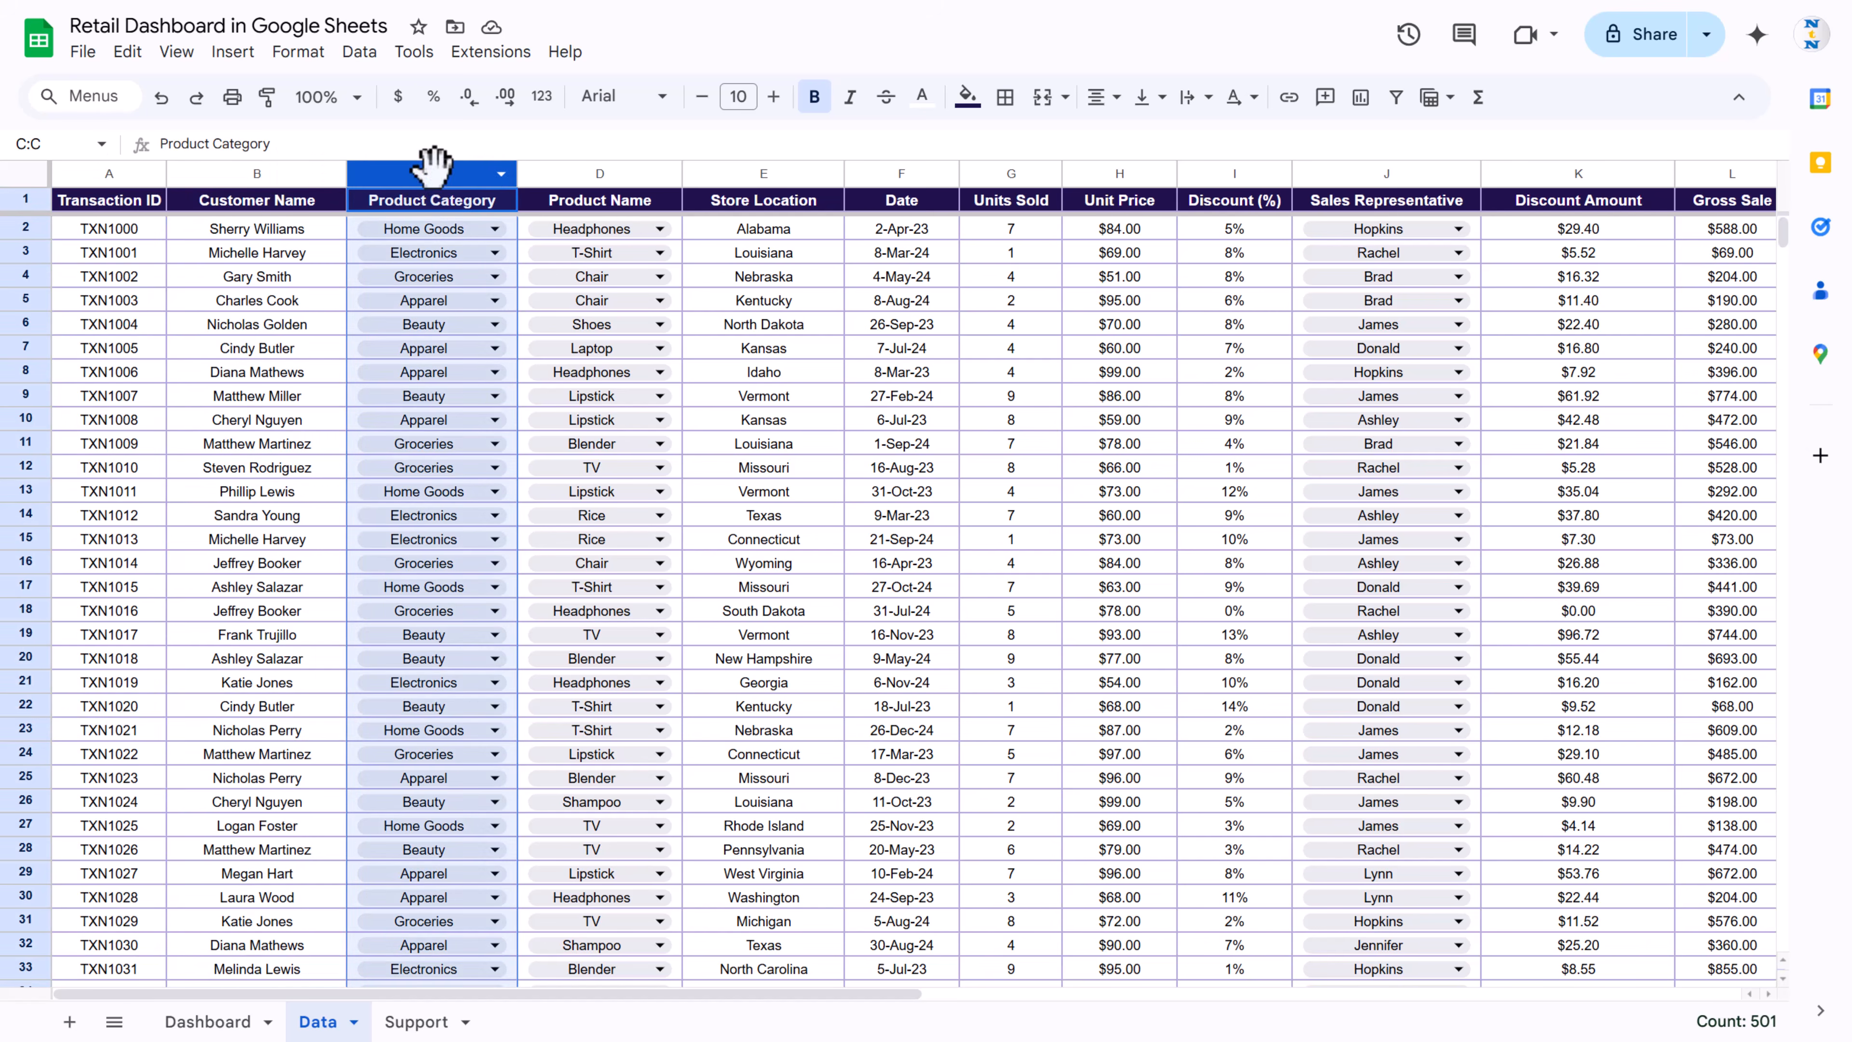
click(609, 169)
click(758, 169)
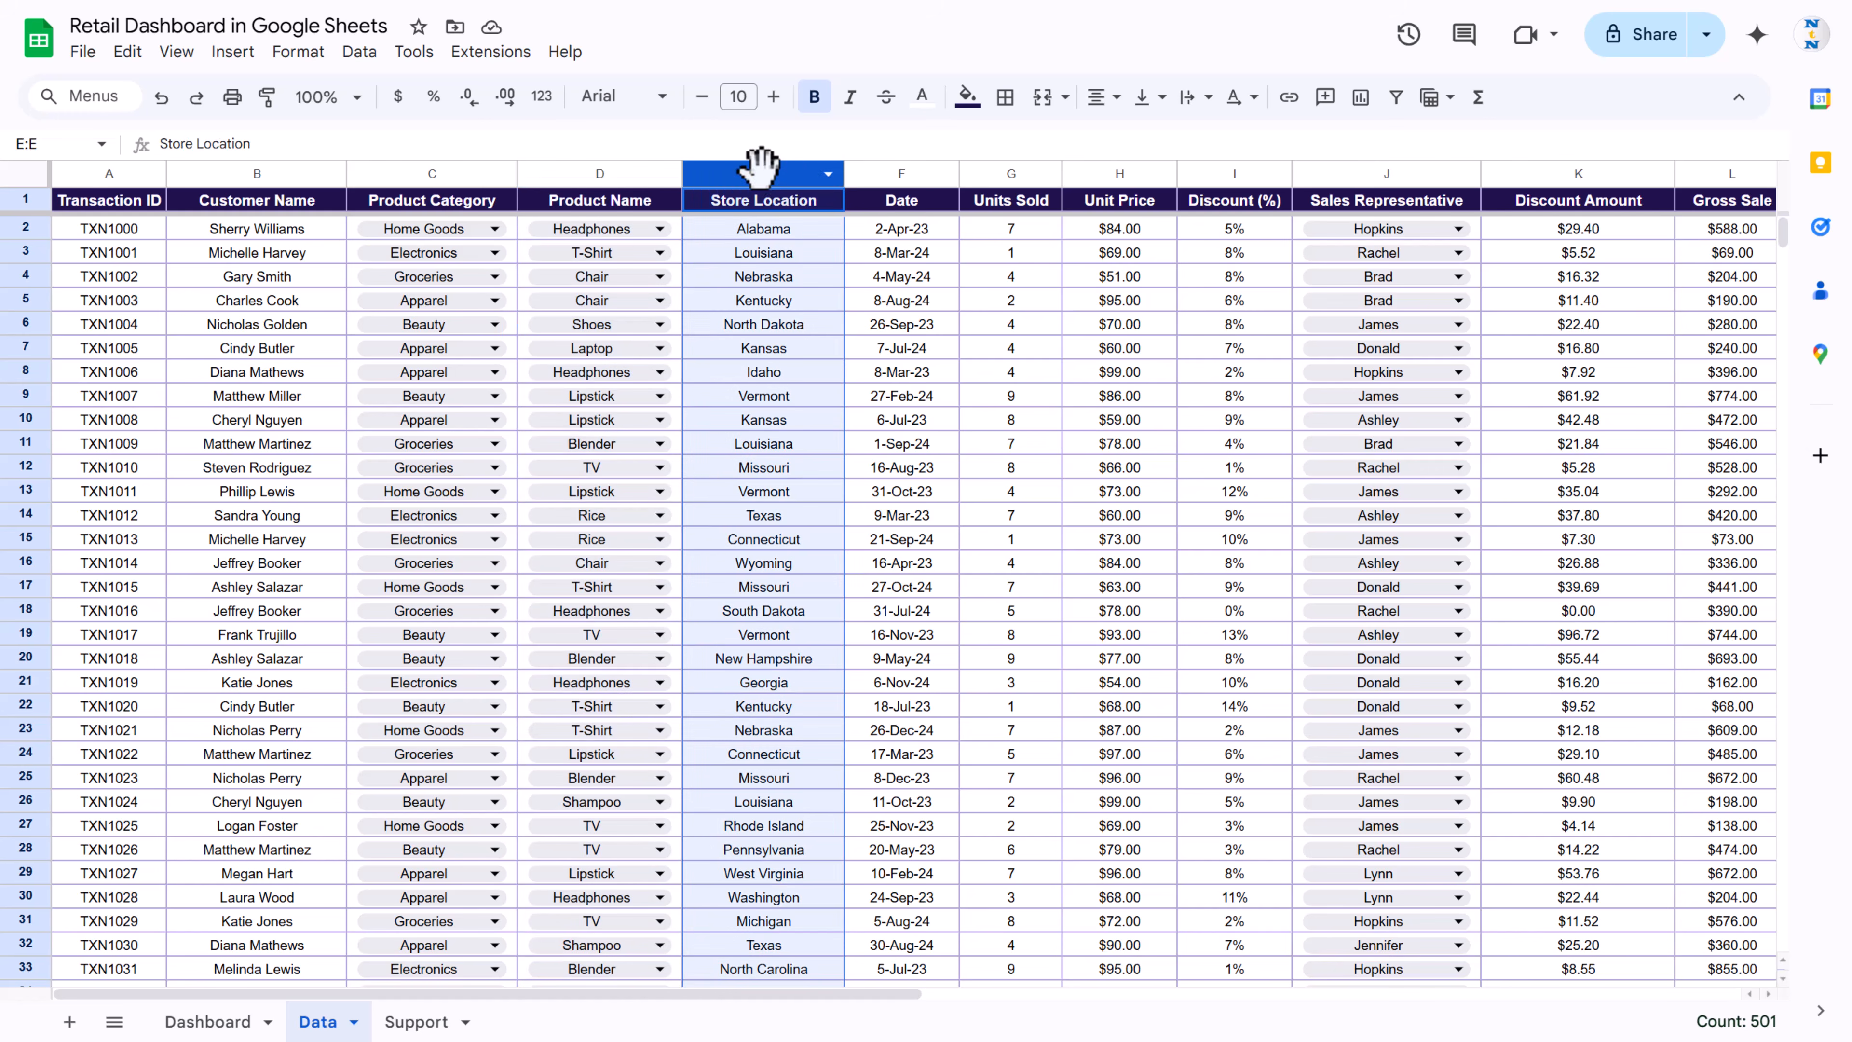
click(902, 175)
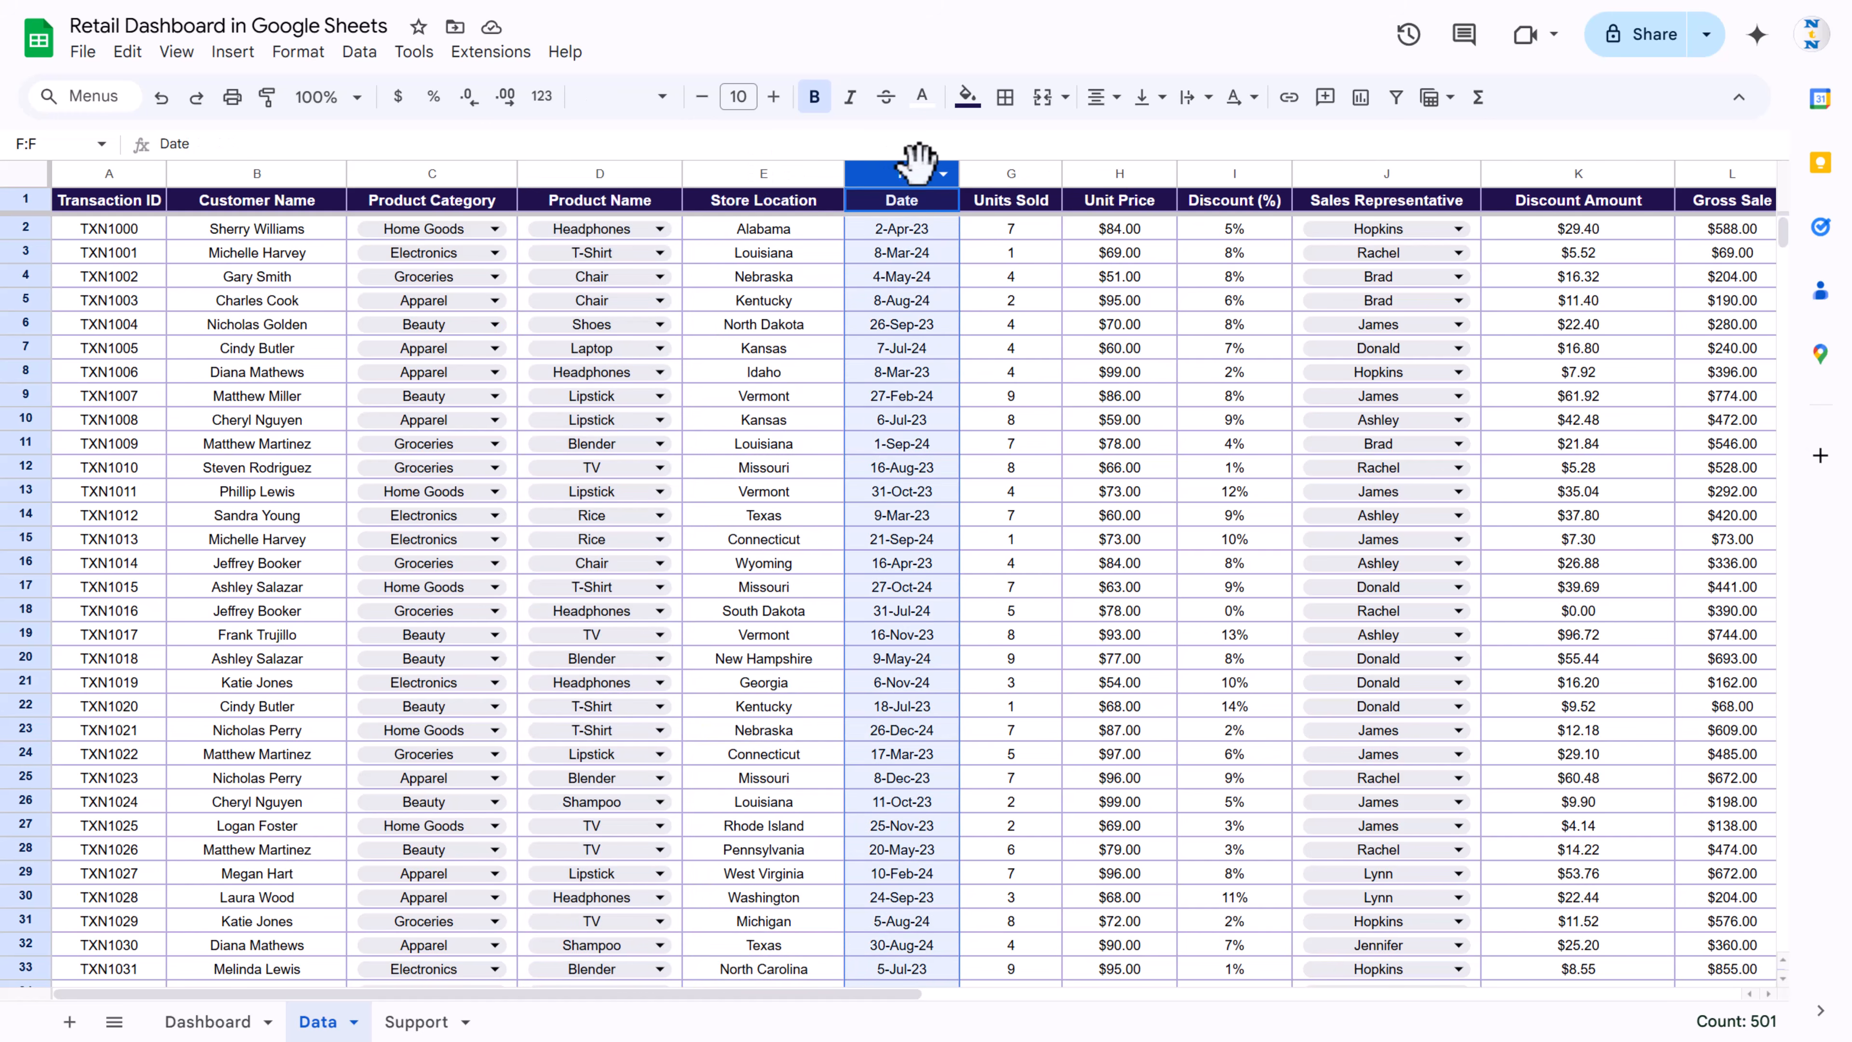
click(1012, 175)
click(1123, 175)
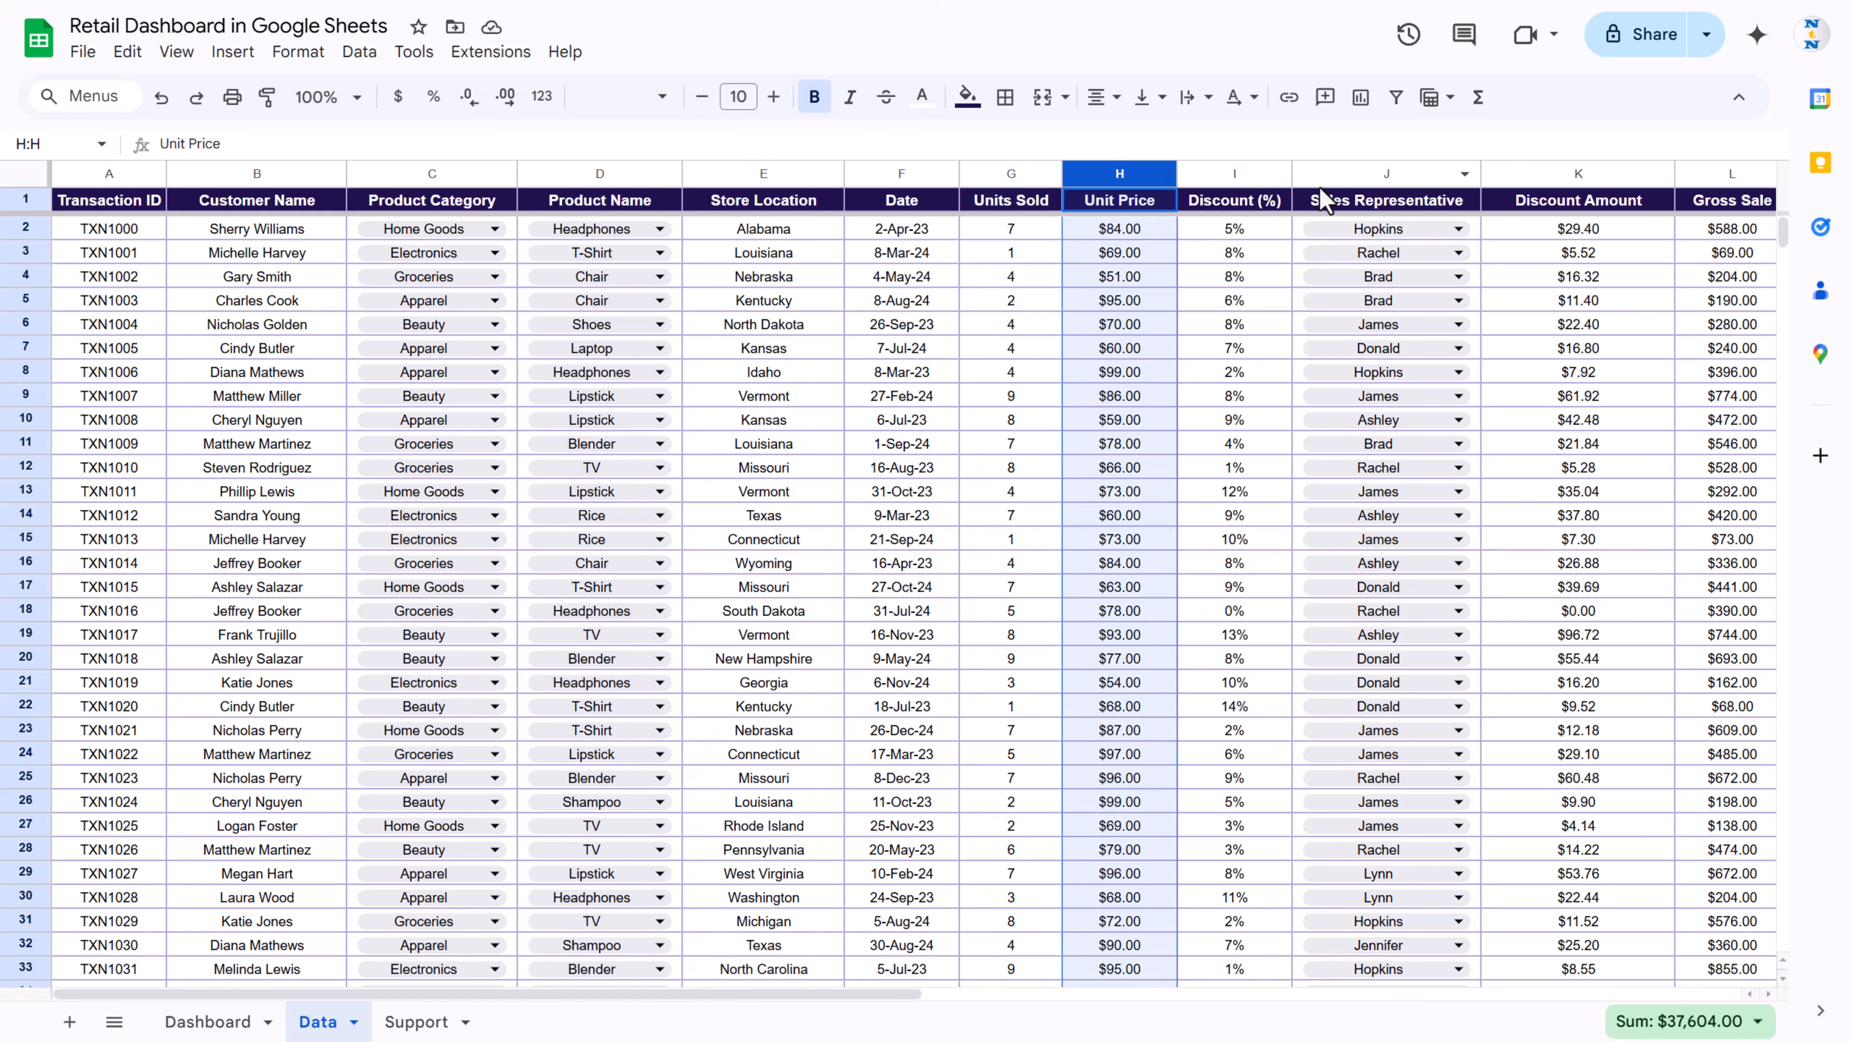
Step: Review the Data sheet's remaining columns, from Discount (%) through Year
click(1239, 175)
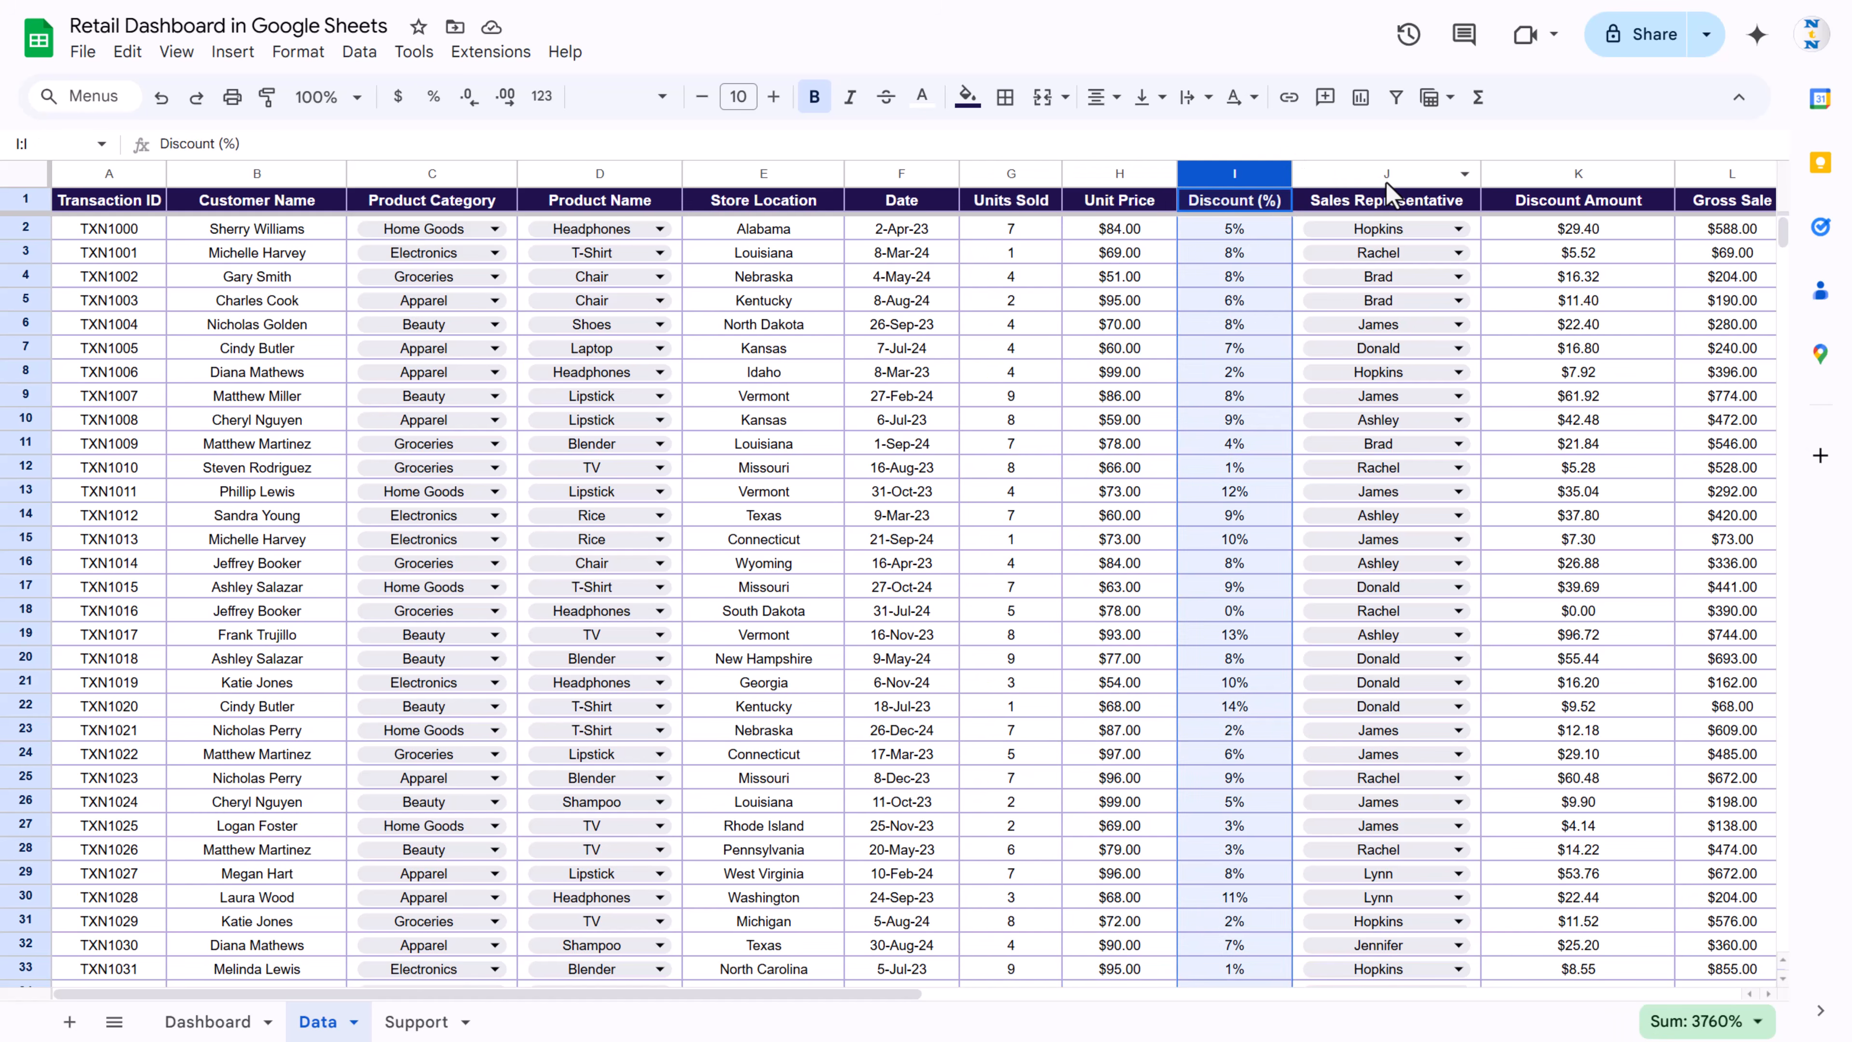
click(1389, 177)
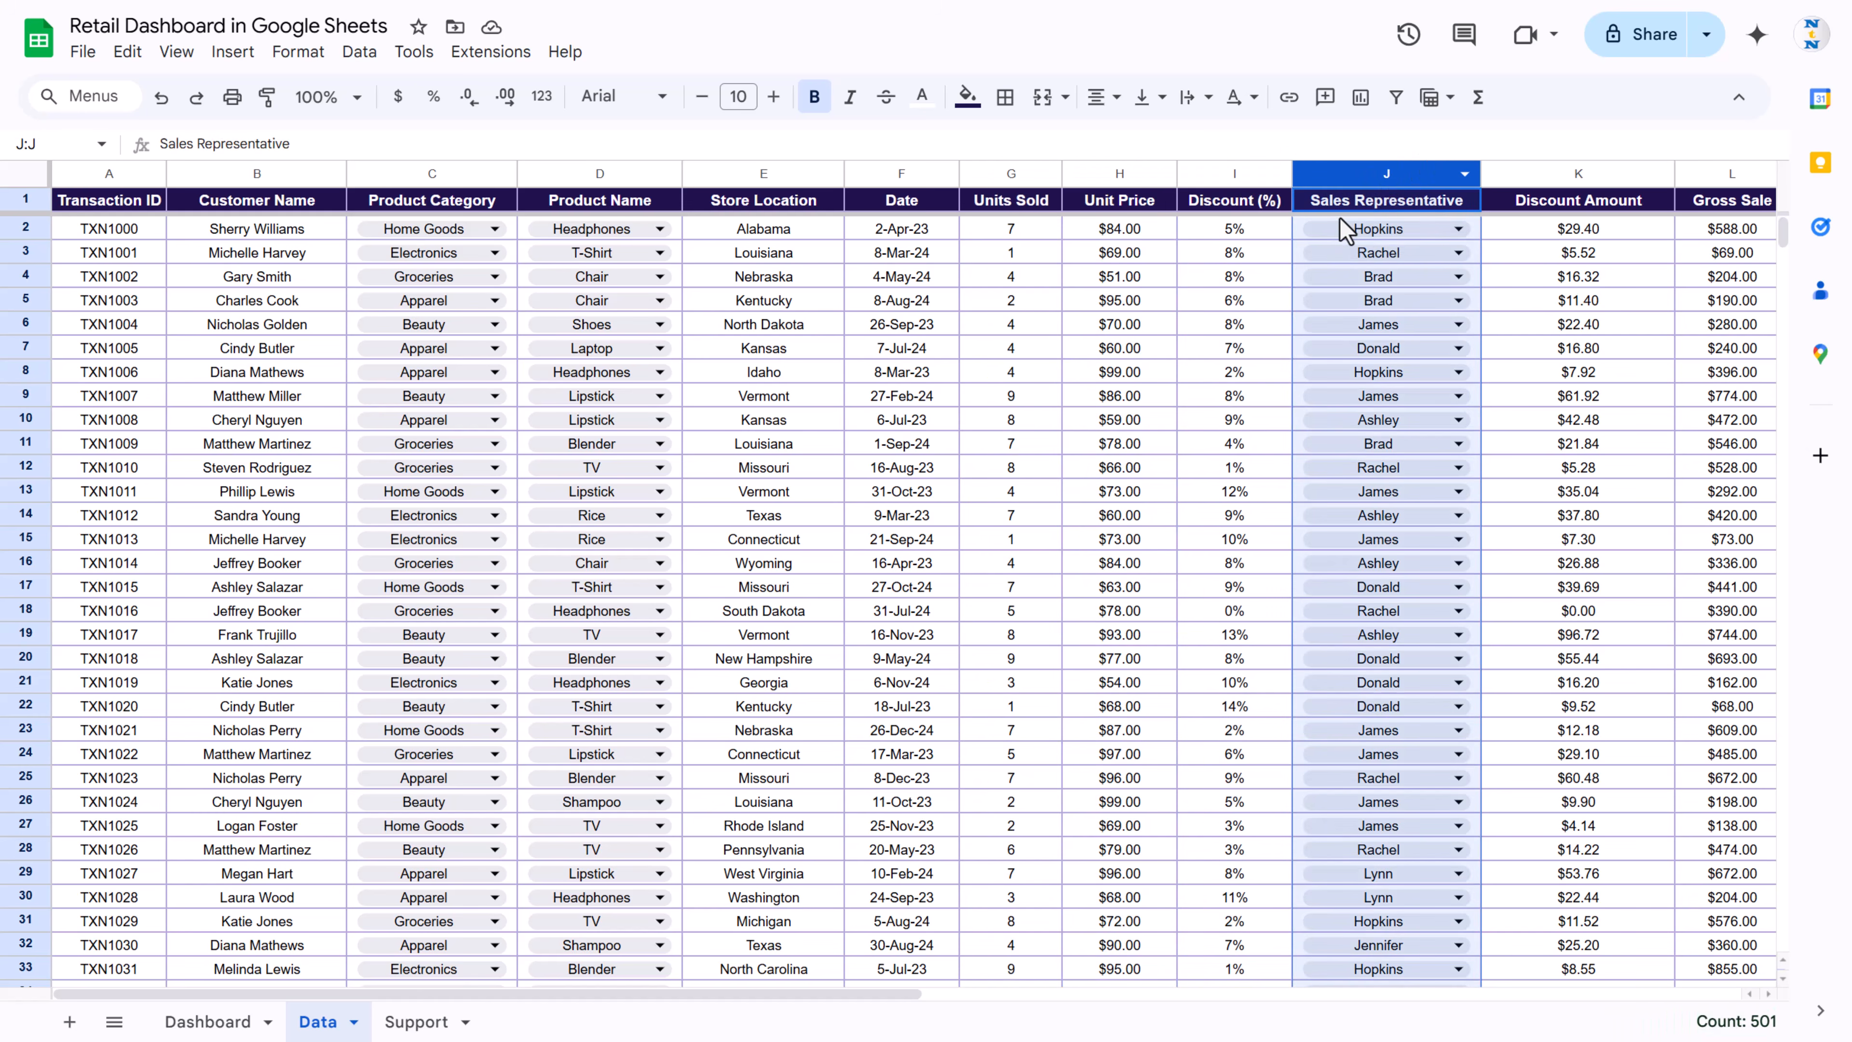
click(1583, 175)
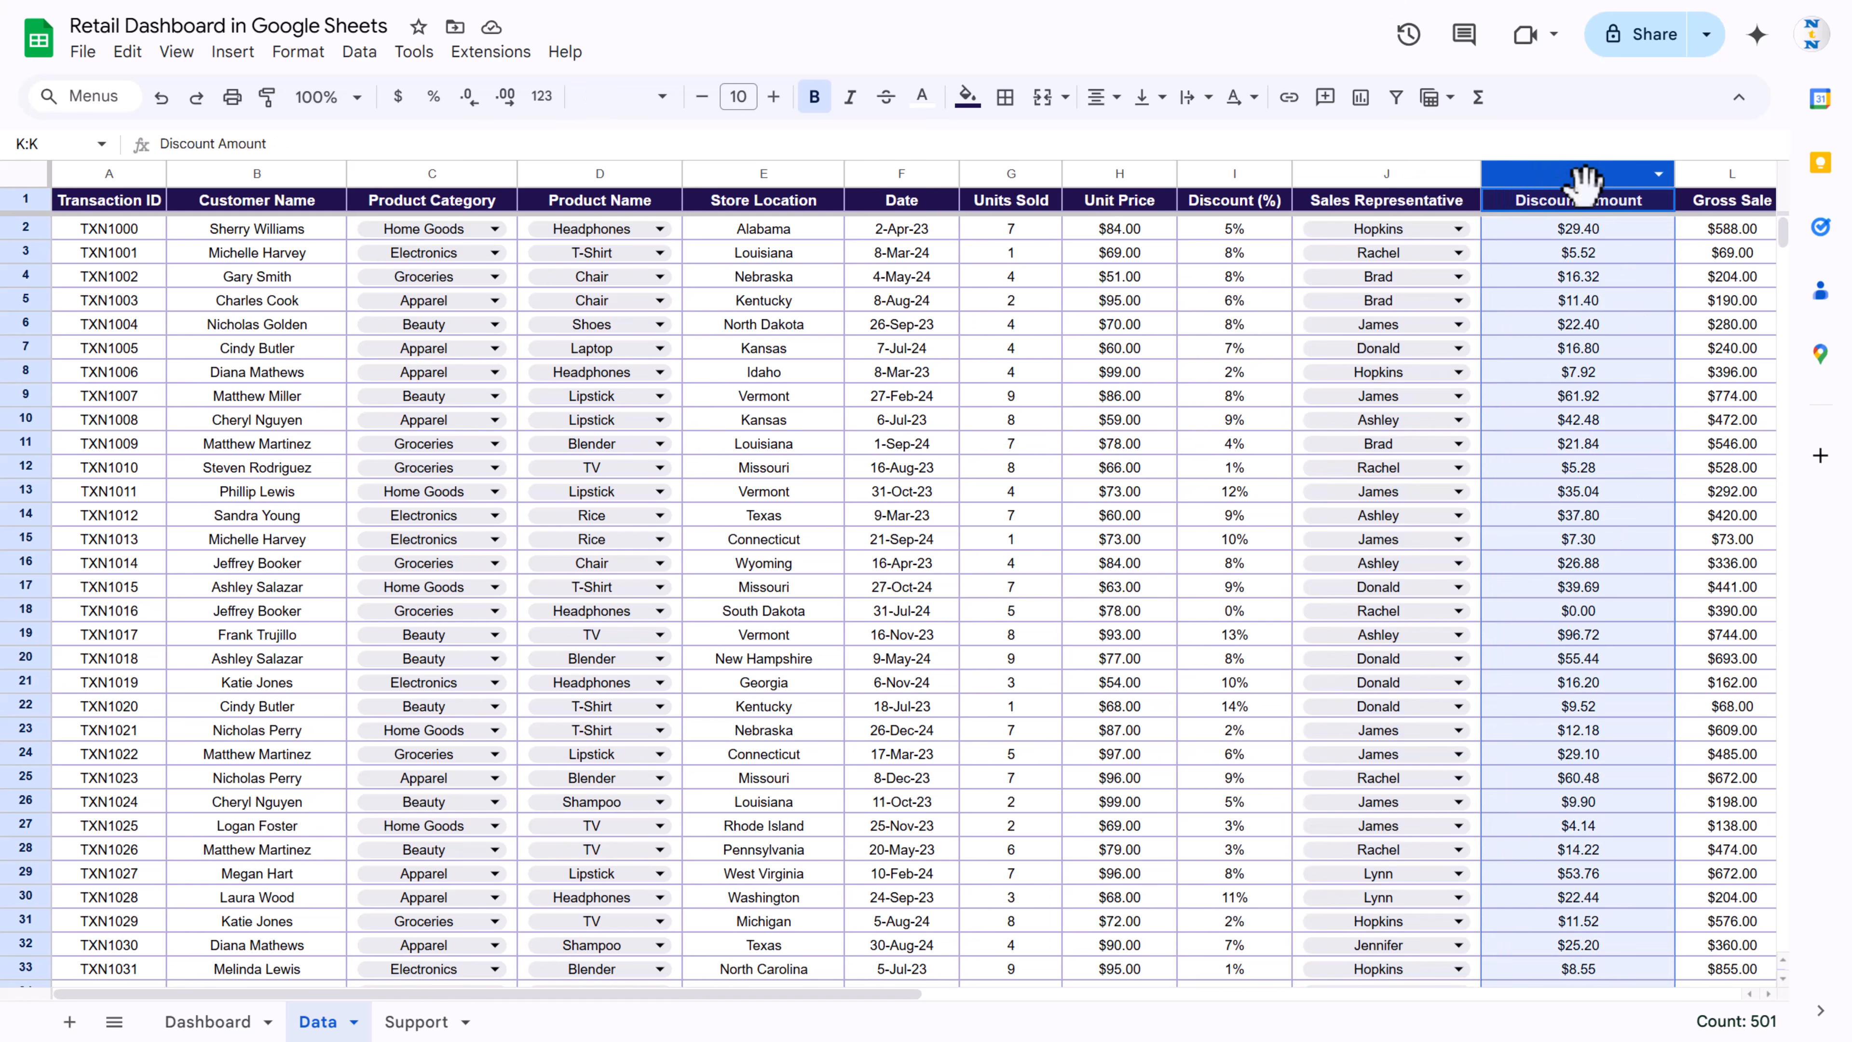
scroll(1597, 584, right, 5)
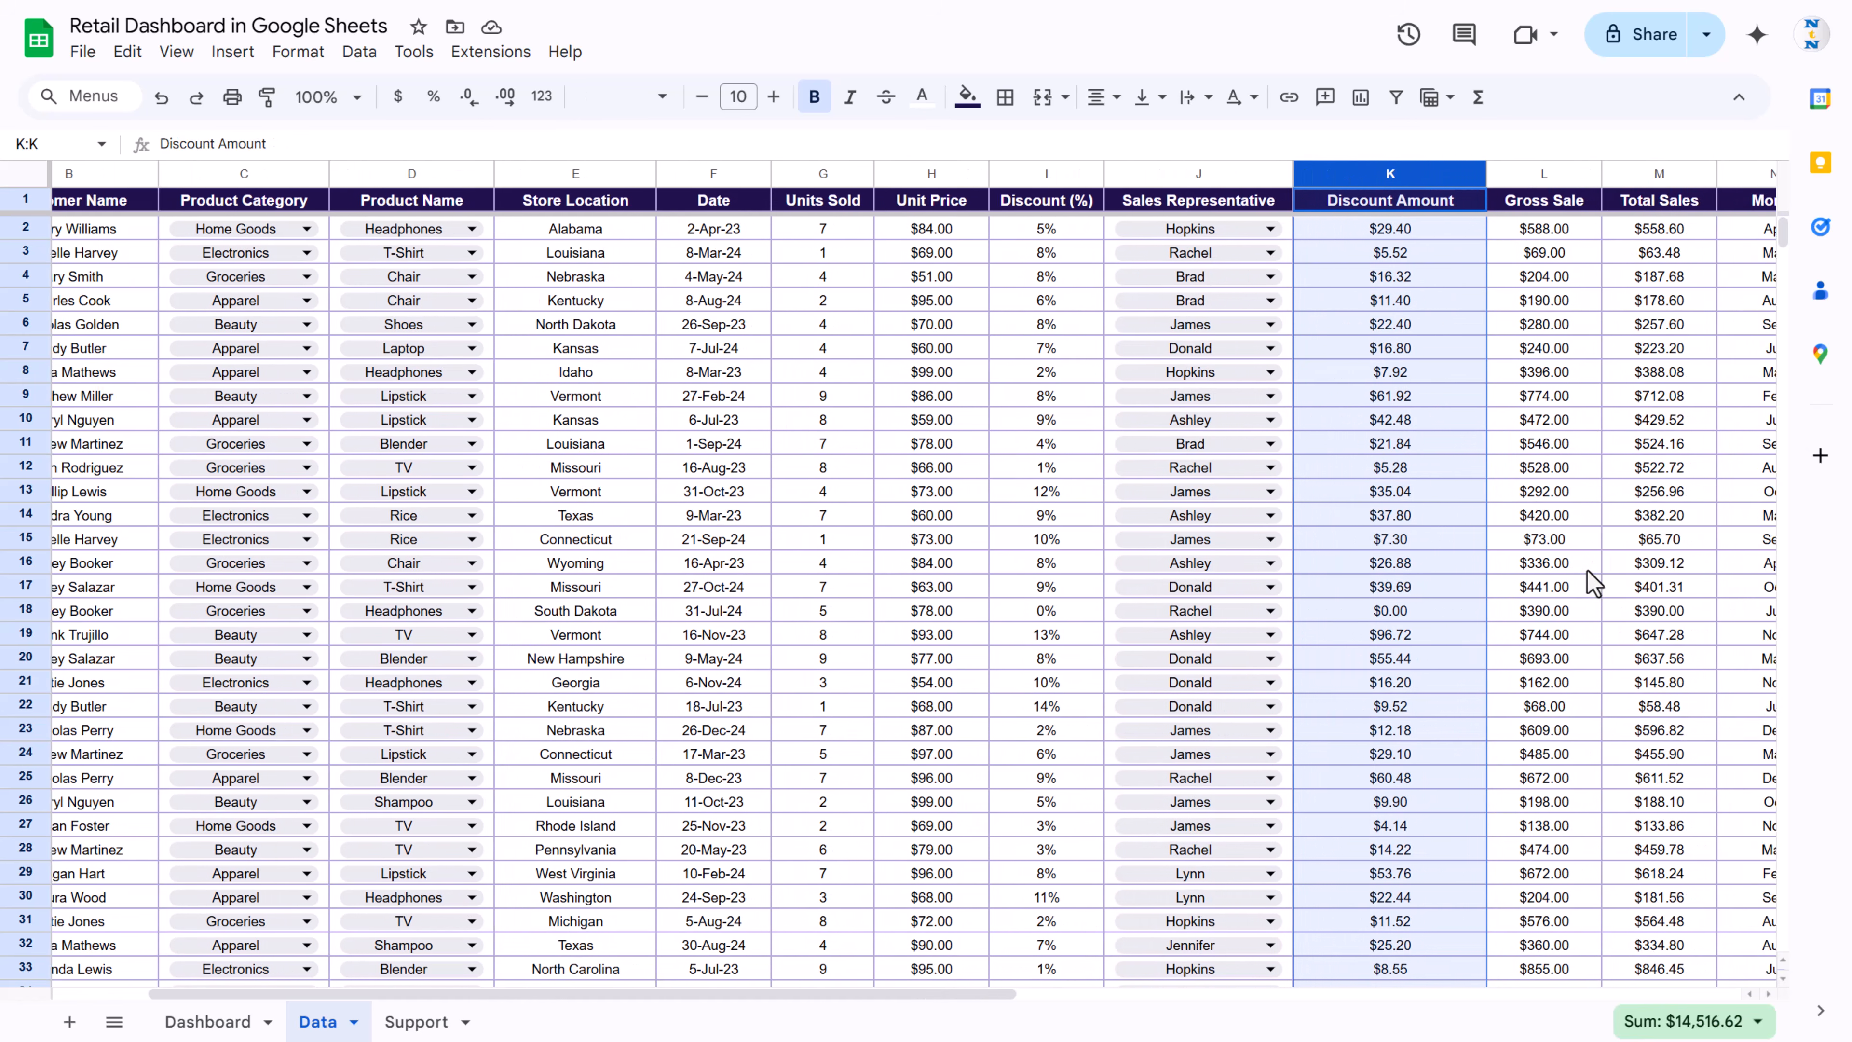
scroll(1575, 570, right, 2)
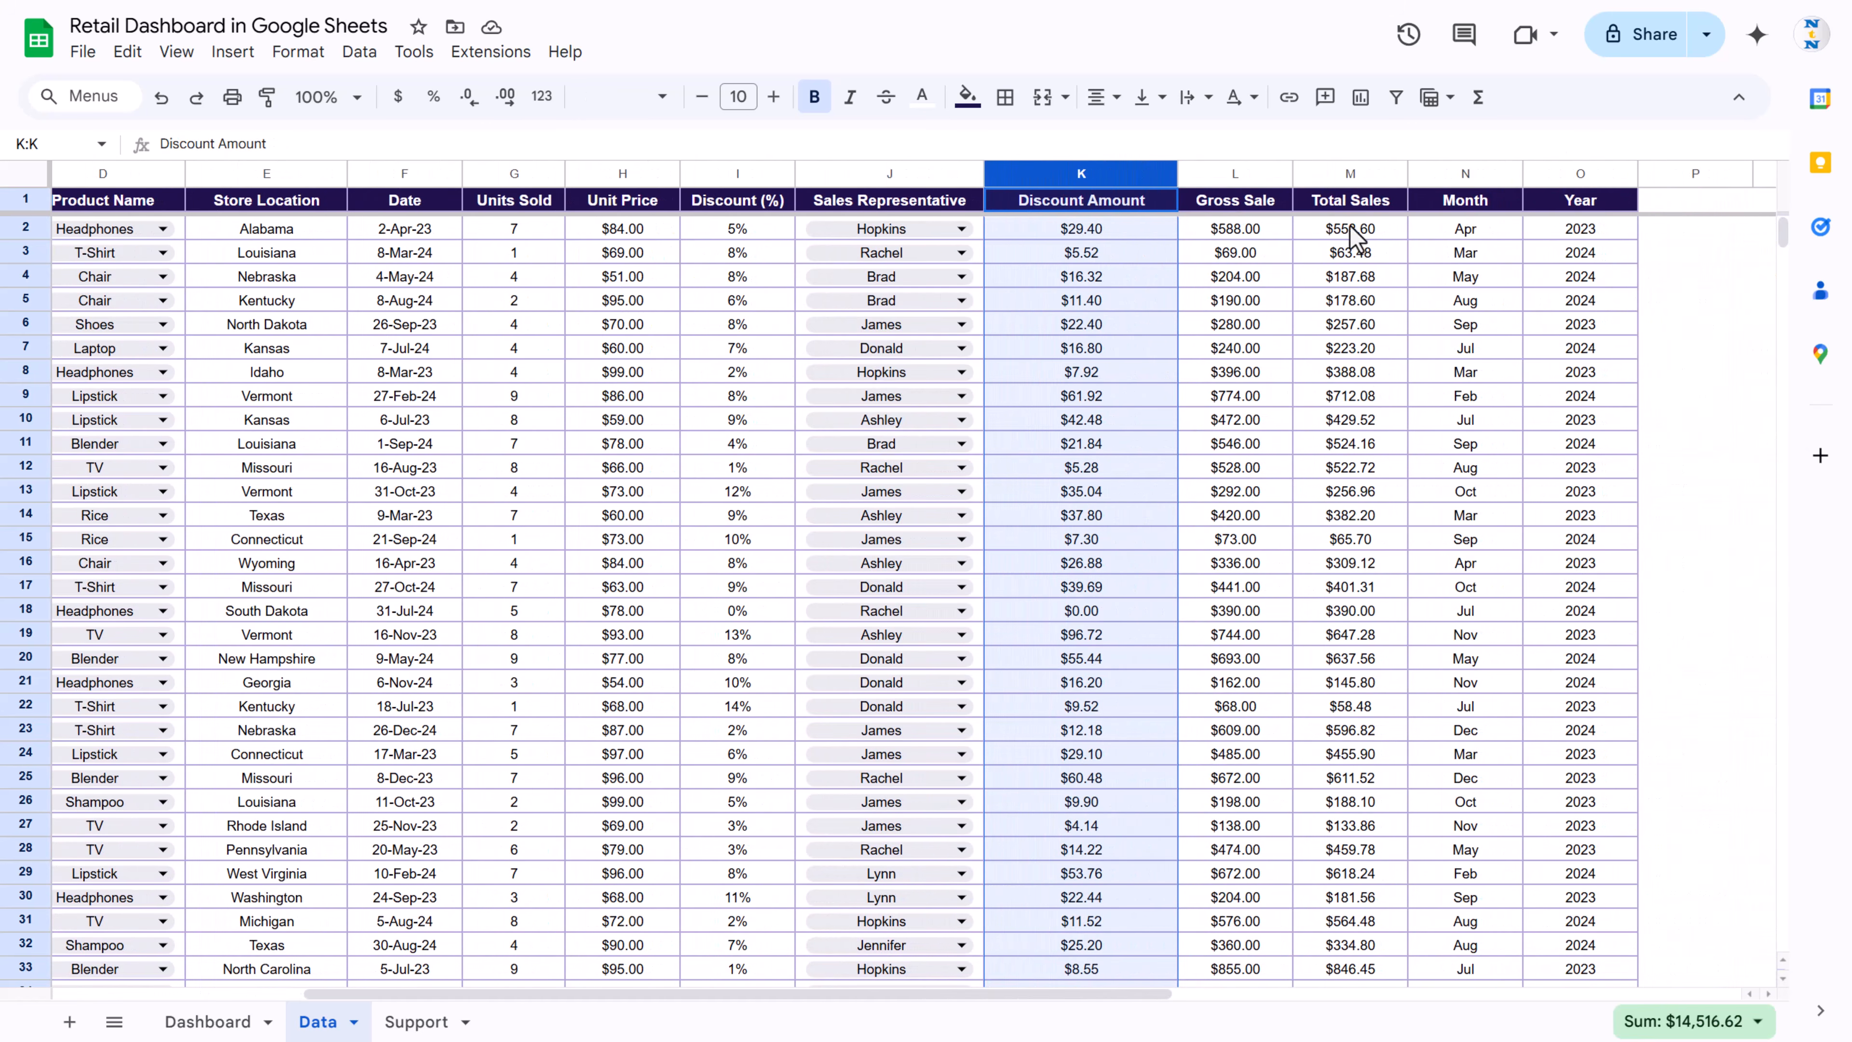
click(1487, 174)
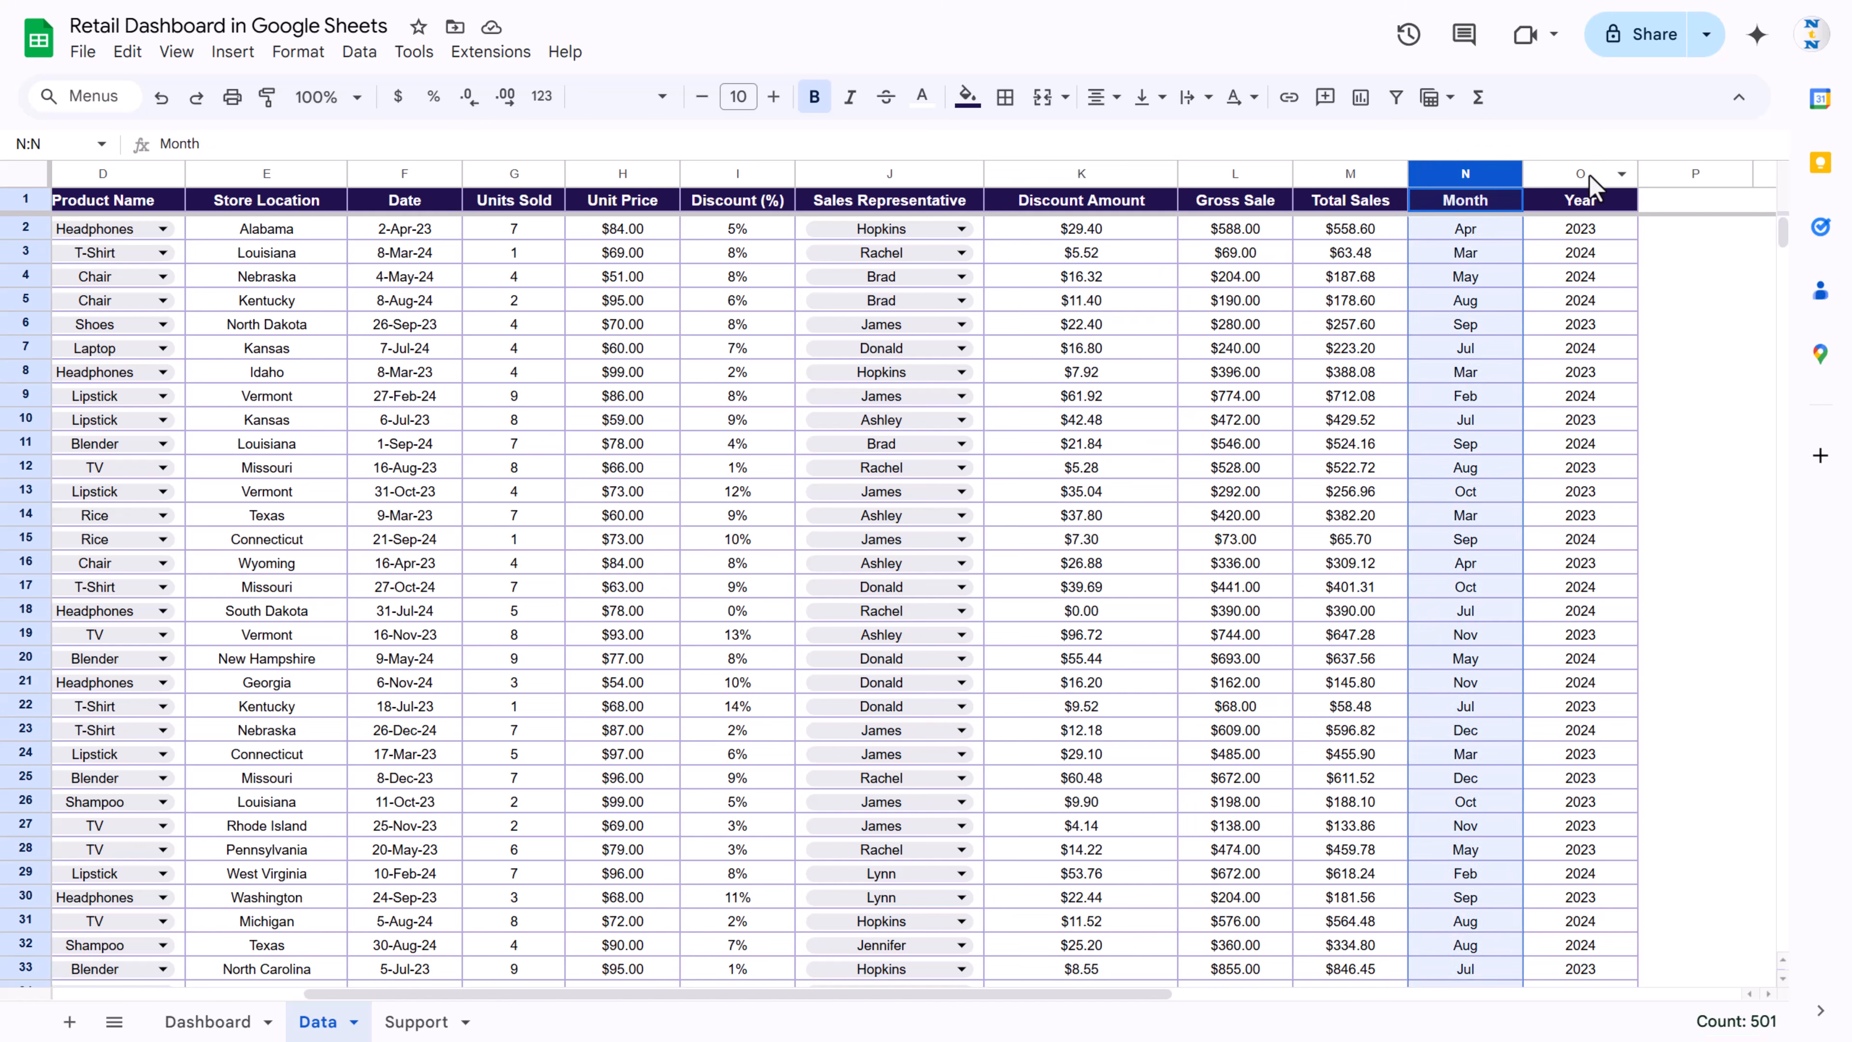
click(1561, 174)
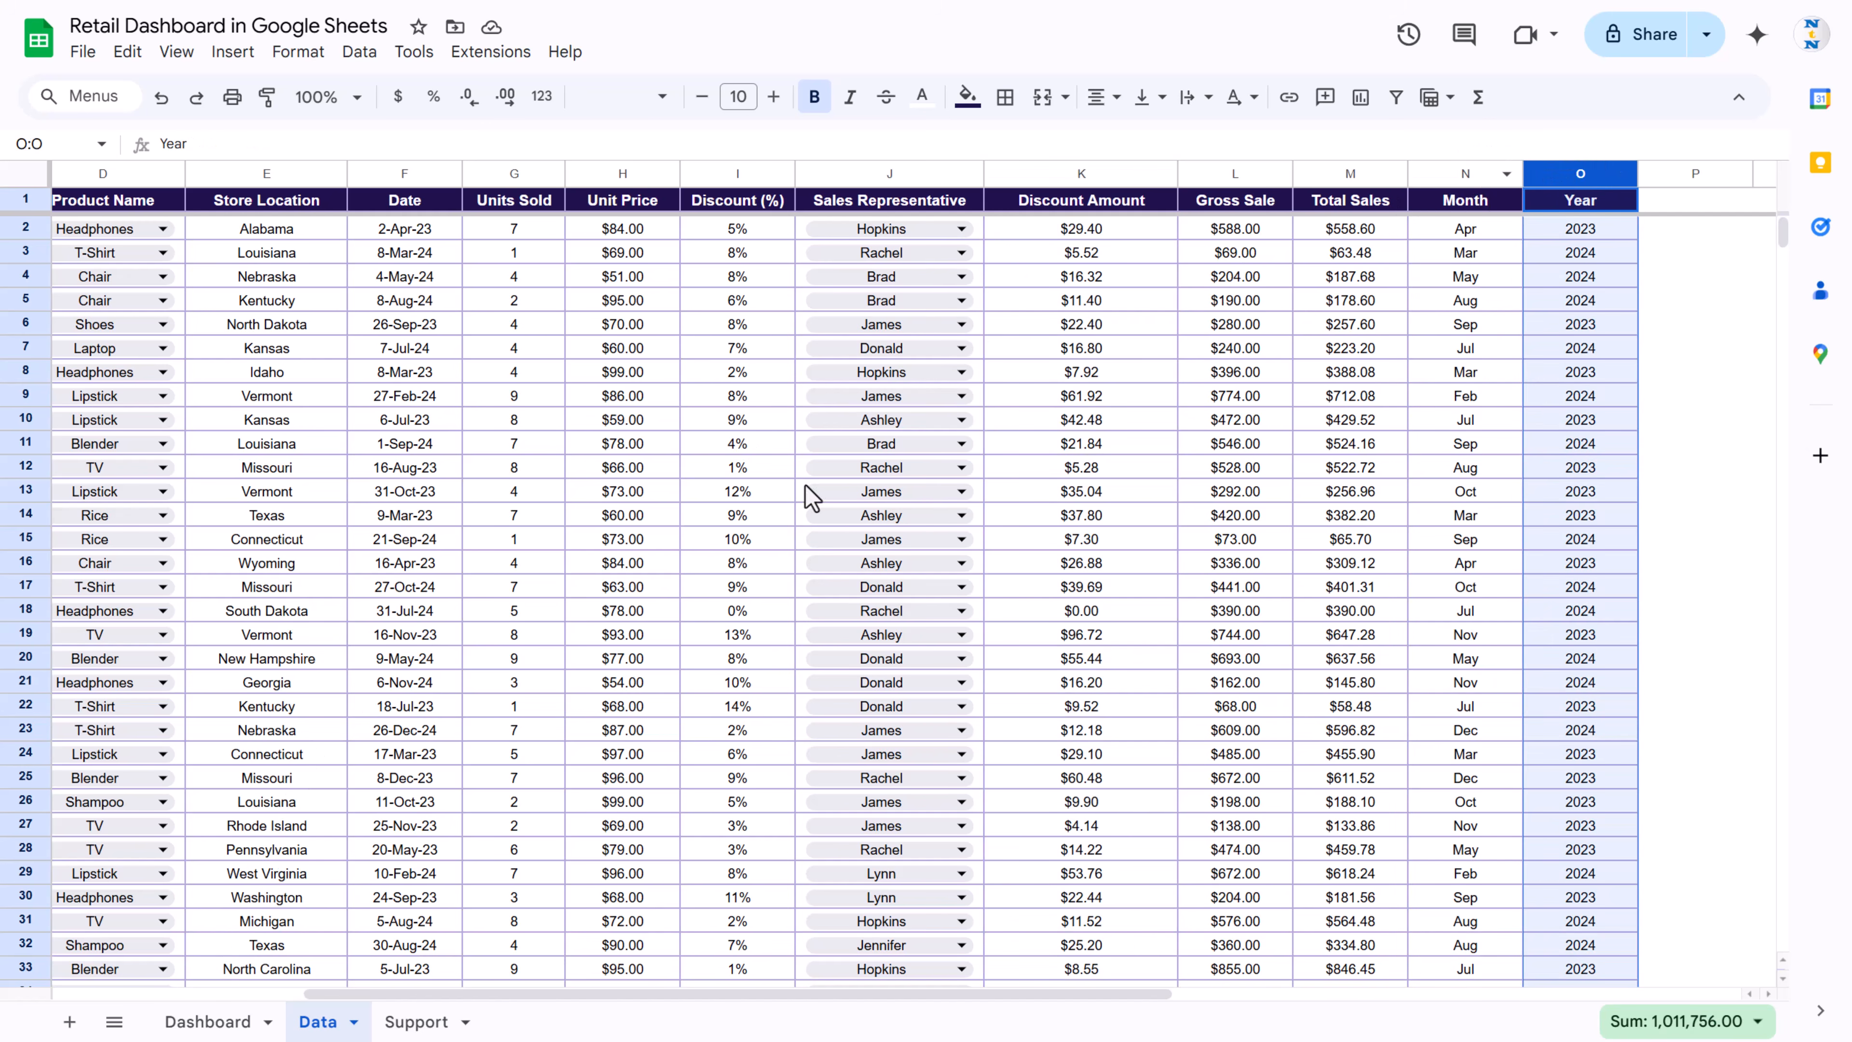
scroll(810, 496, left, 2)
Step: Compare the Dashboard charts with the source table on the Data sheet, ending on the Dashboard
click(219, 1022)
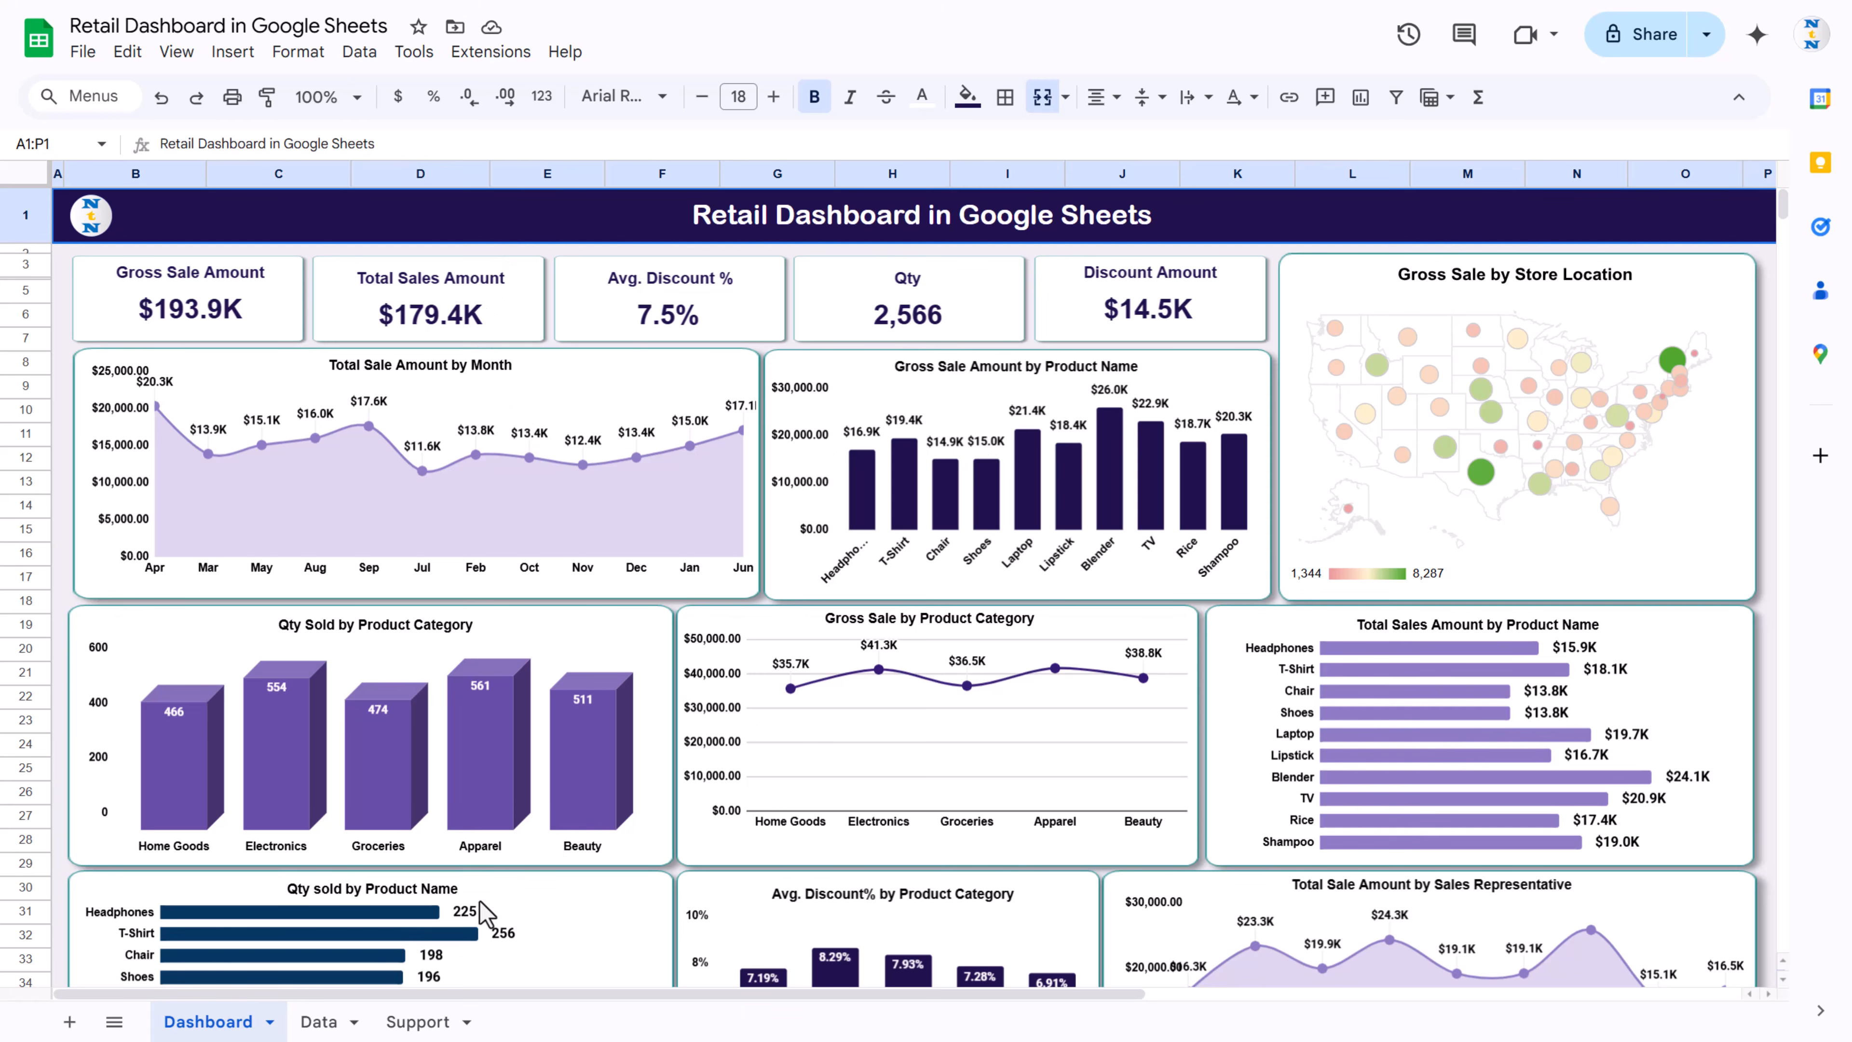
click(319, 1022)
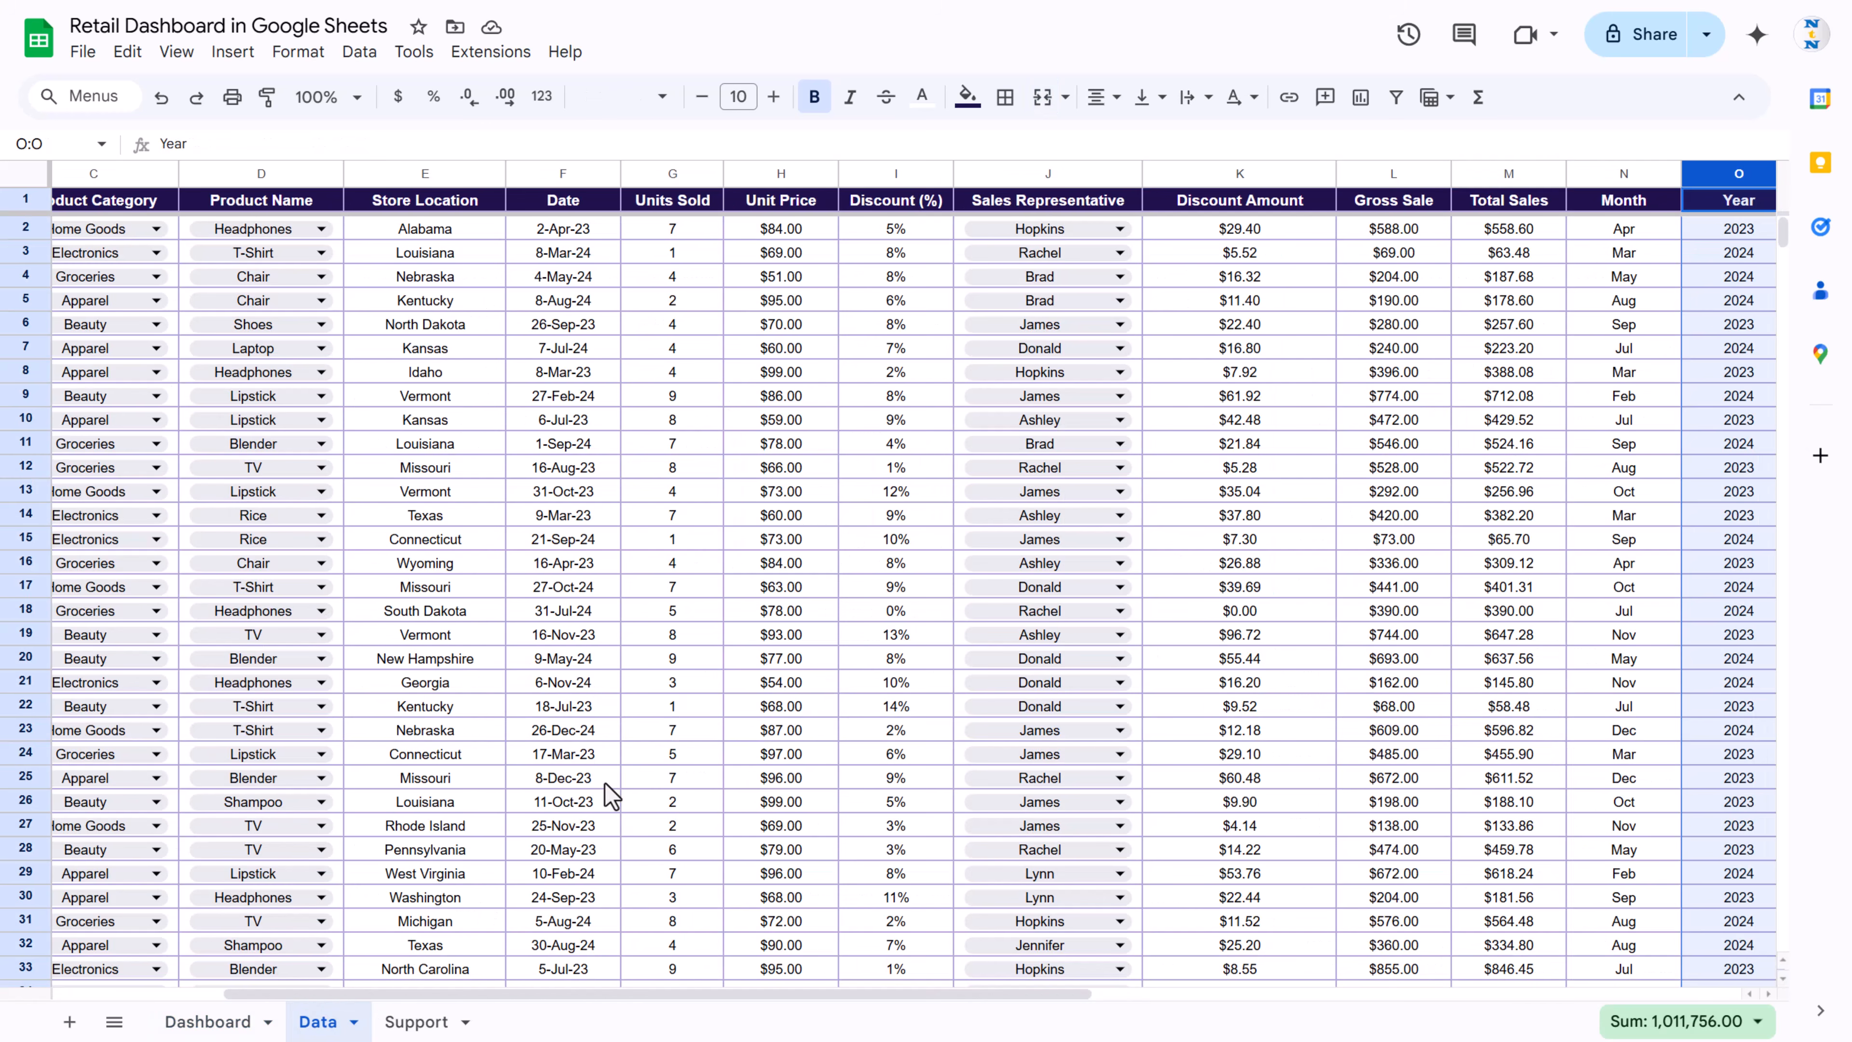
click(212, 1023)
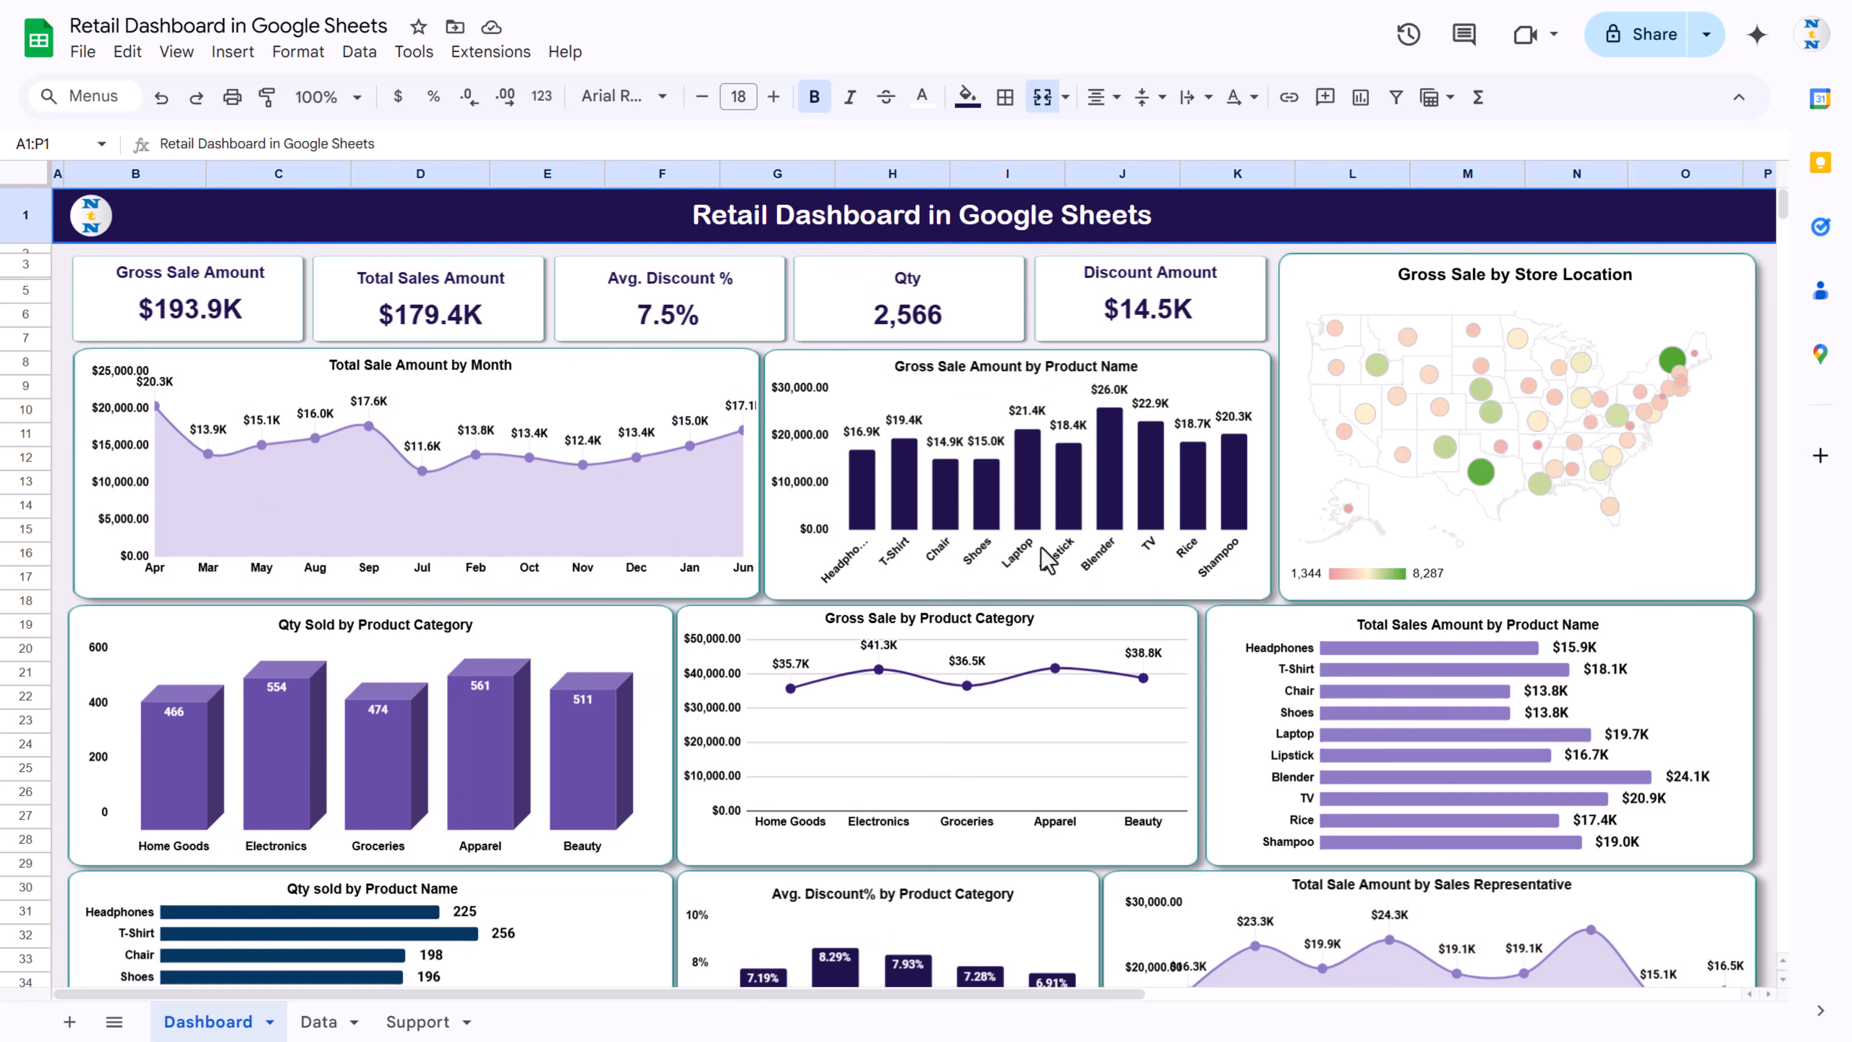
Step: Examine the summary headings on the Support sheet, from Gross Sale Amount to Discount Amount, and return to the Dashboard
click(416, 1021)
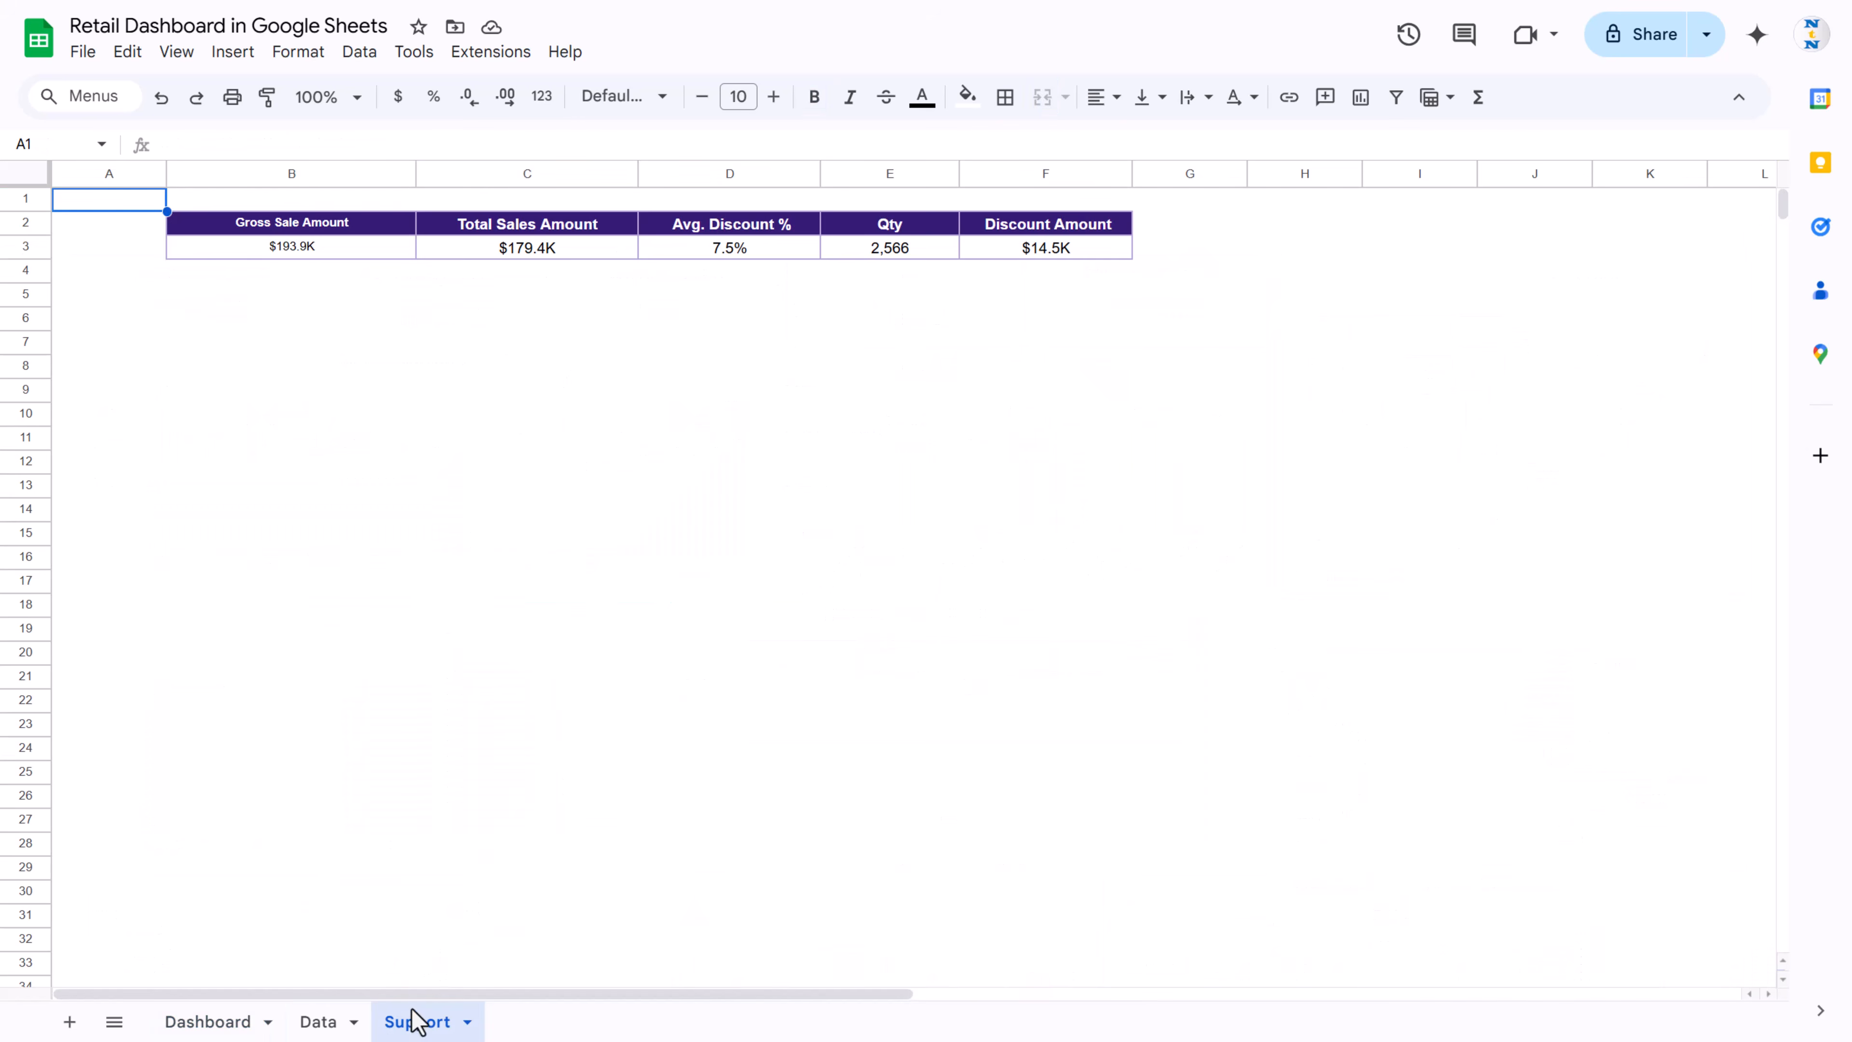
click(642, 604)
click(283, 232)
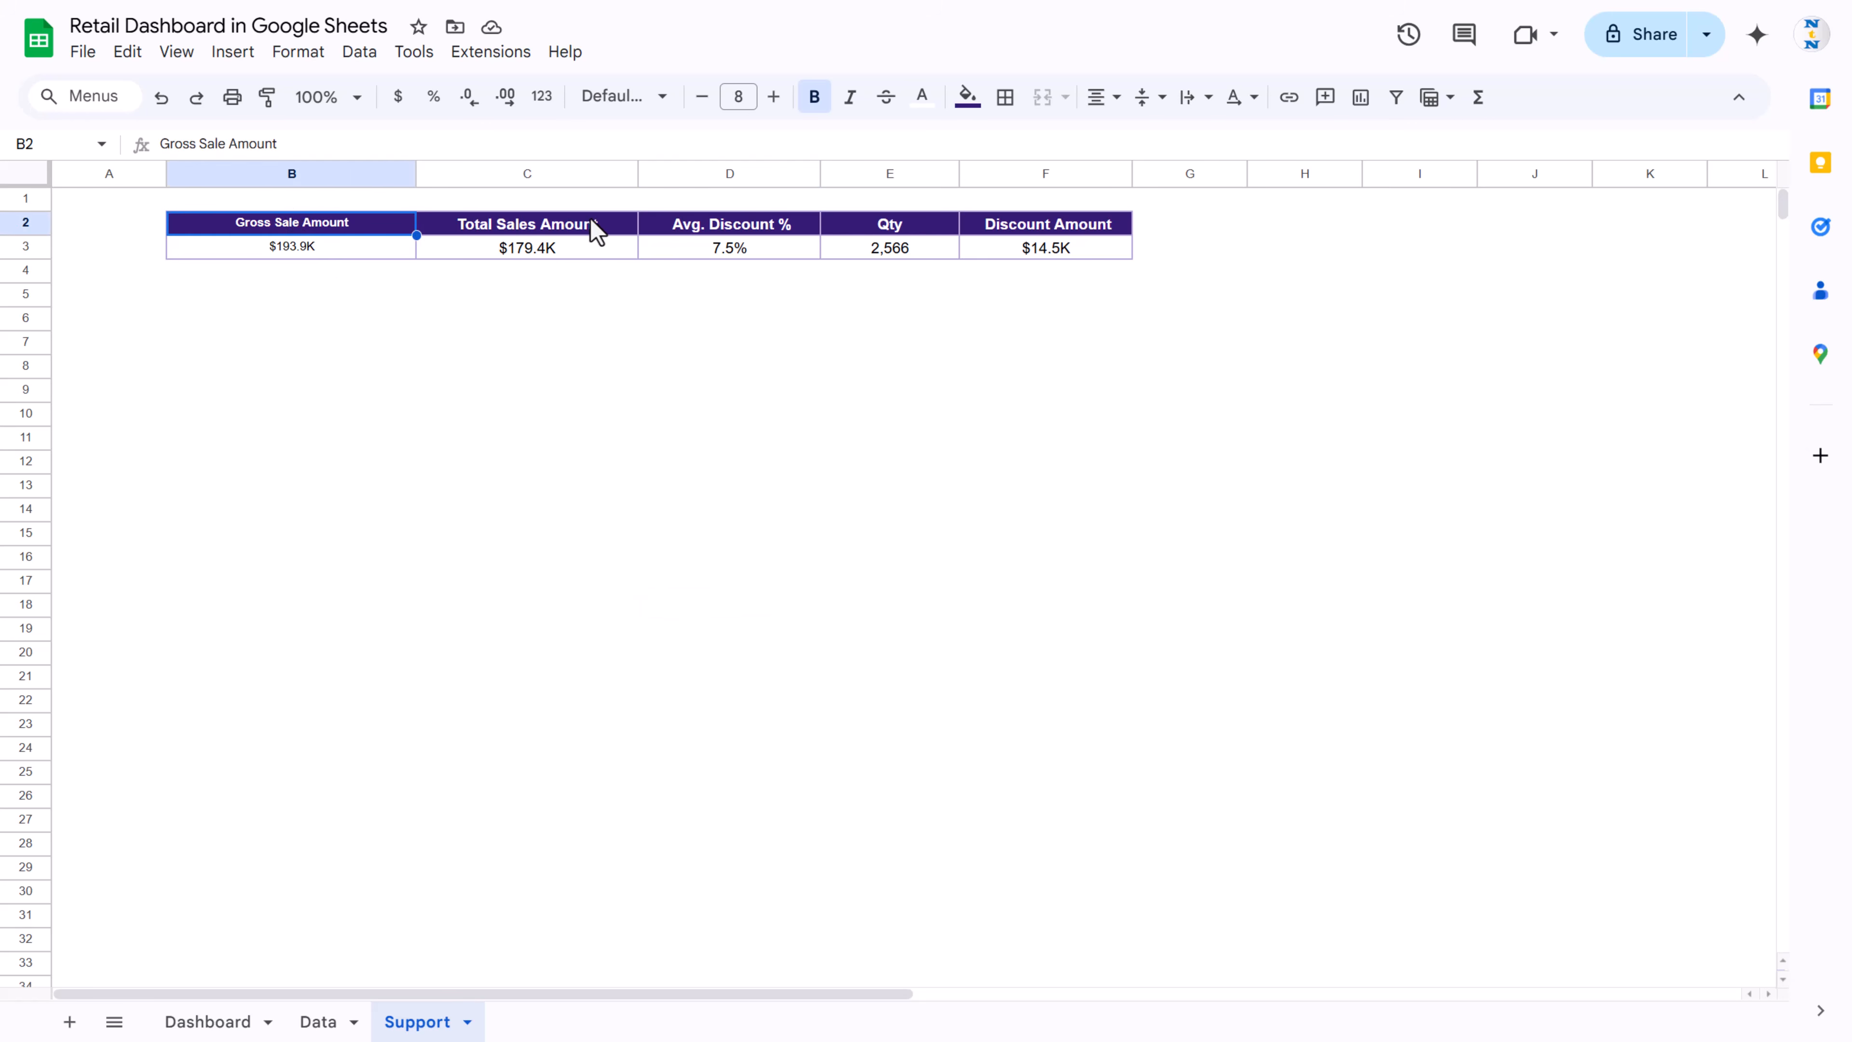
click(592, 233)
click(794, 233)
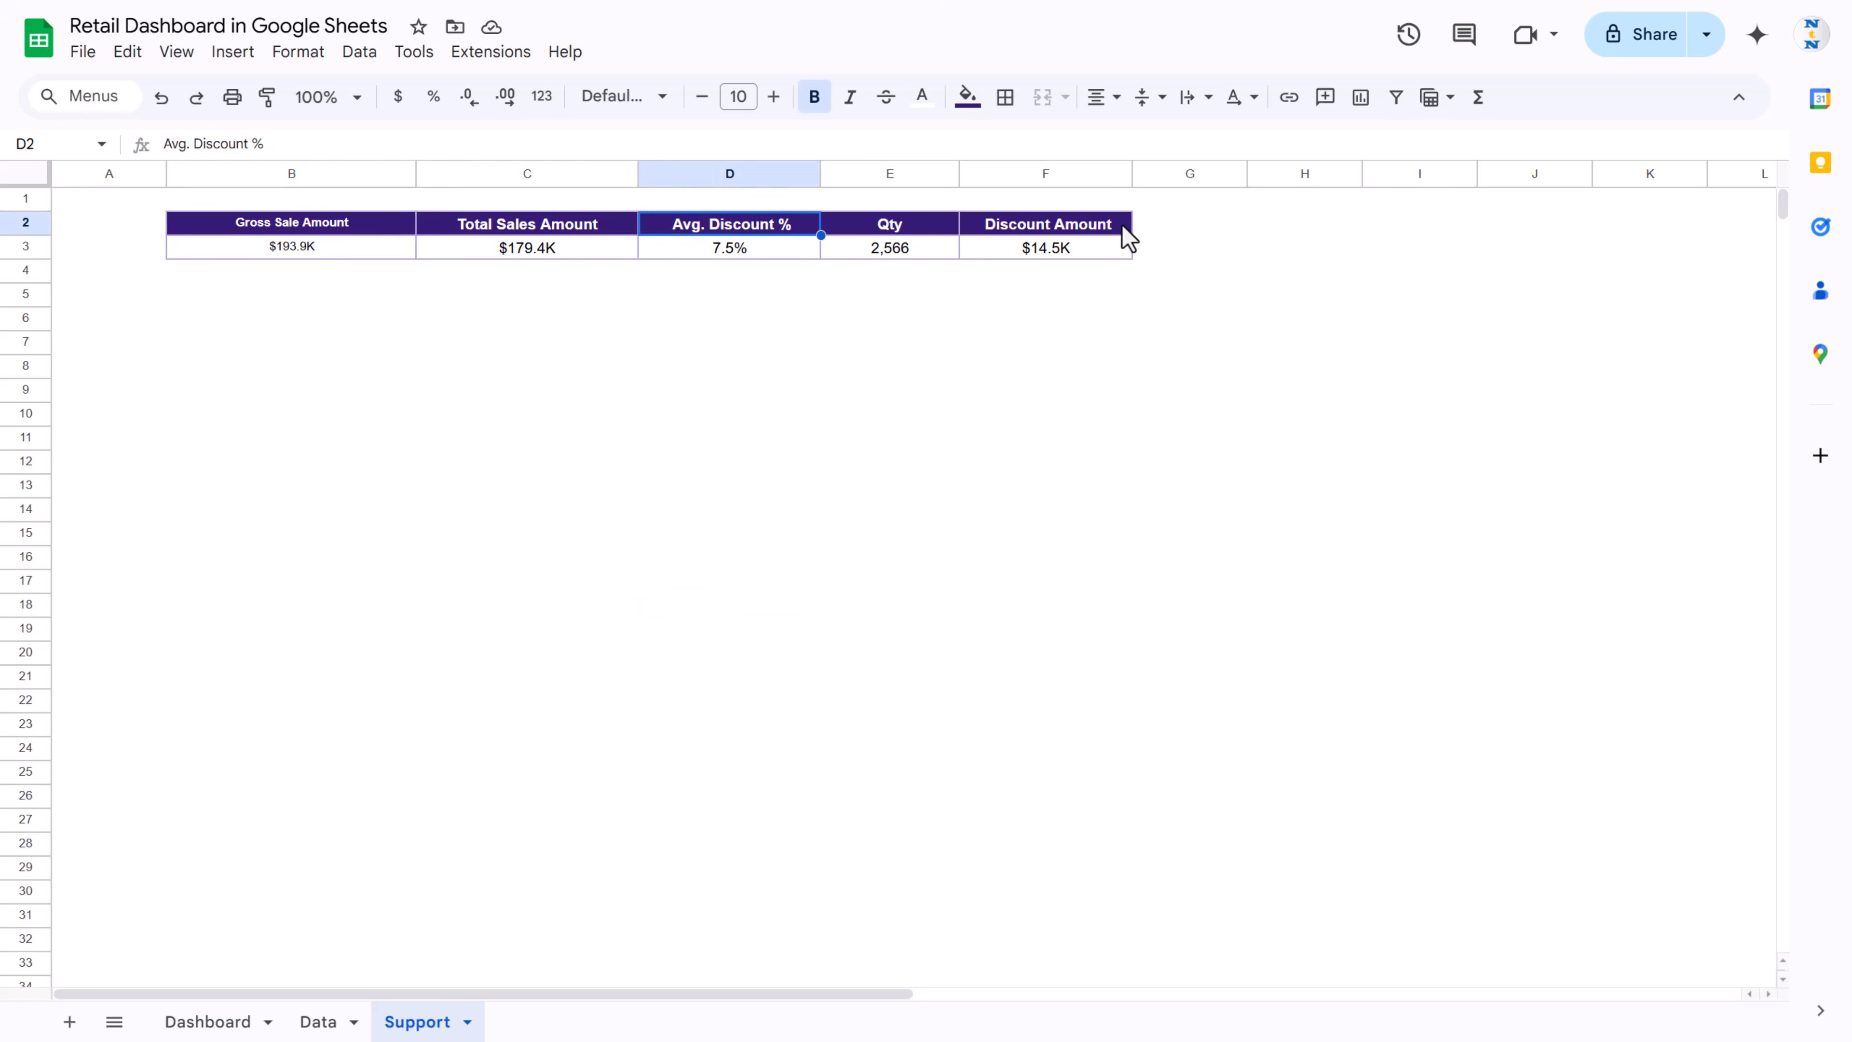
click(912, 238)
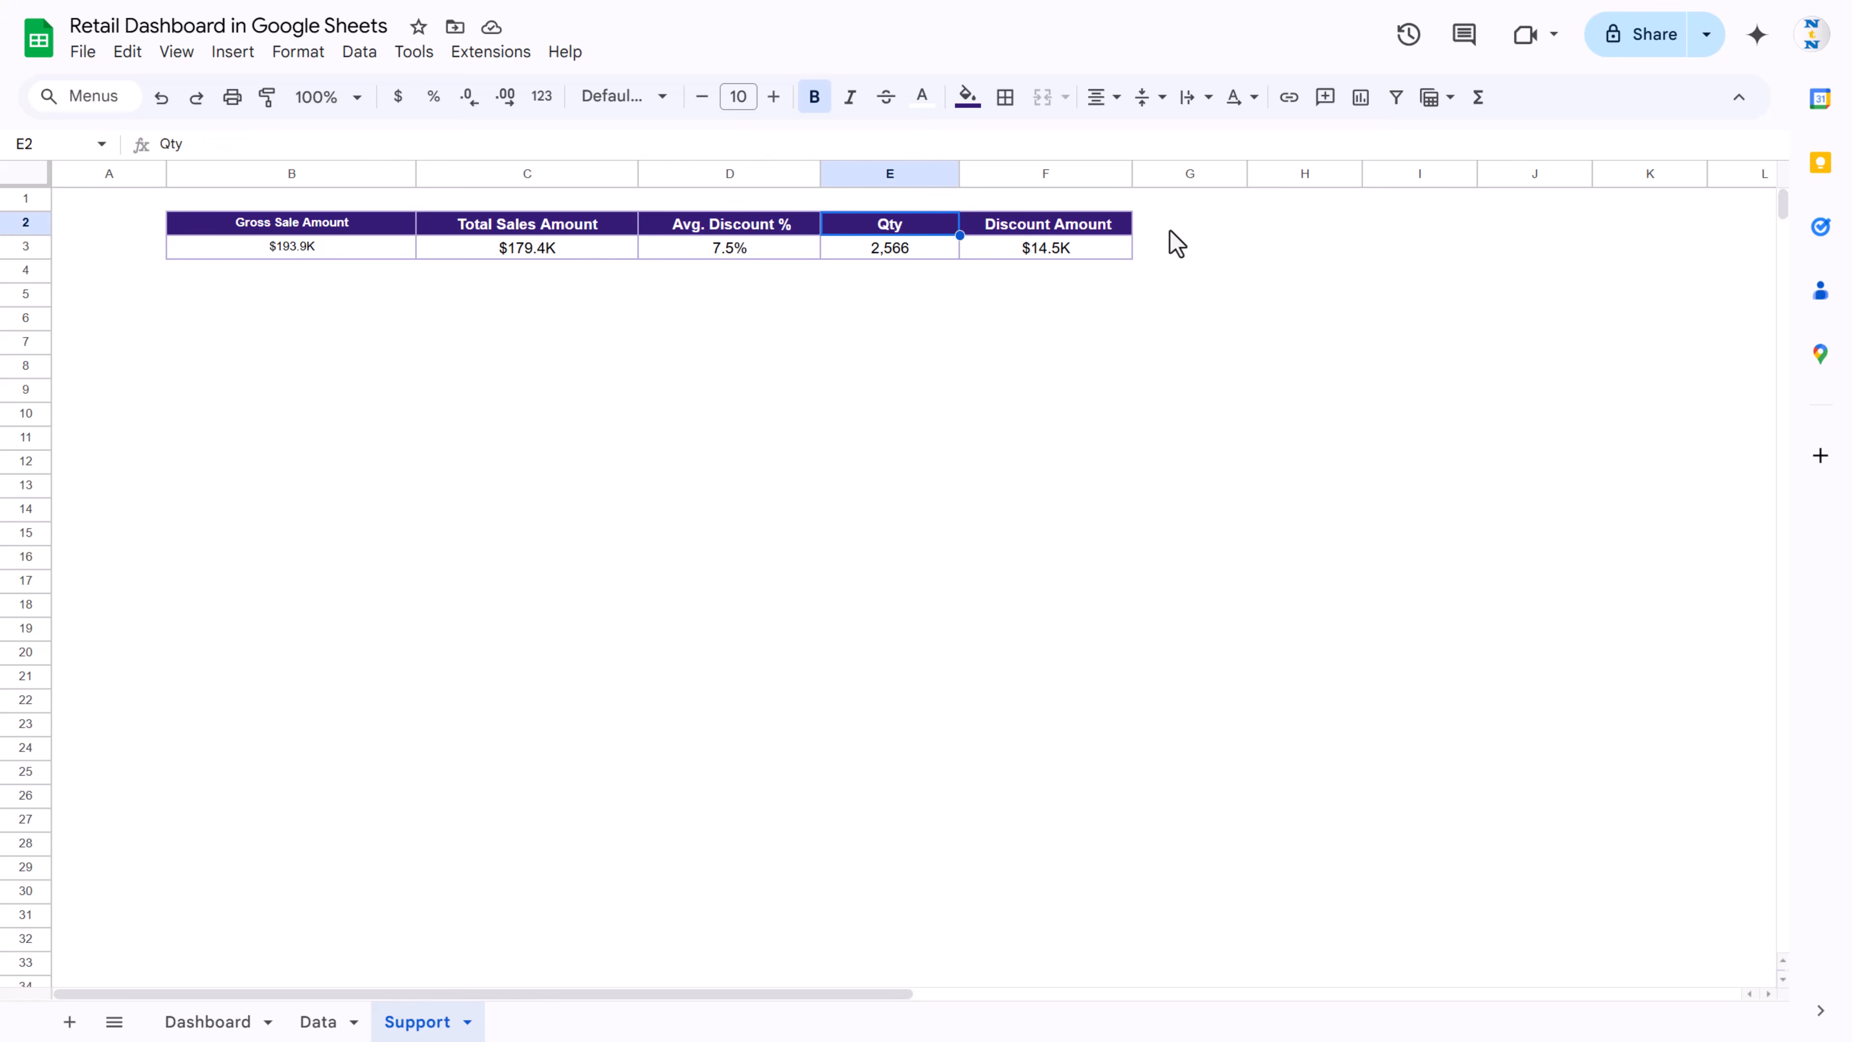
click(1087, 229)
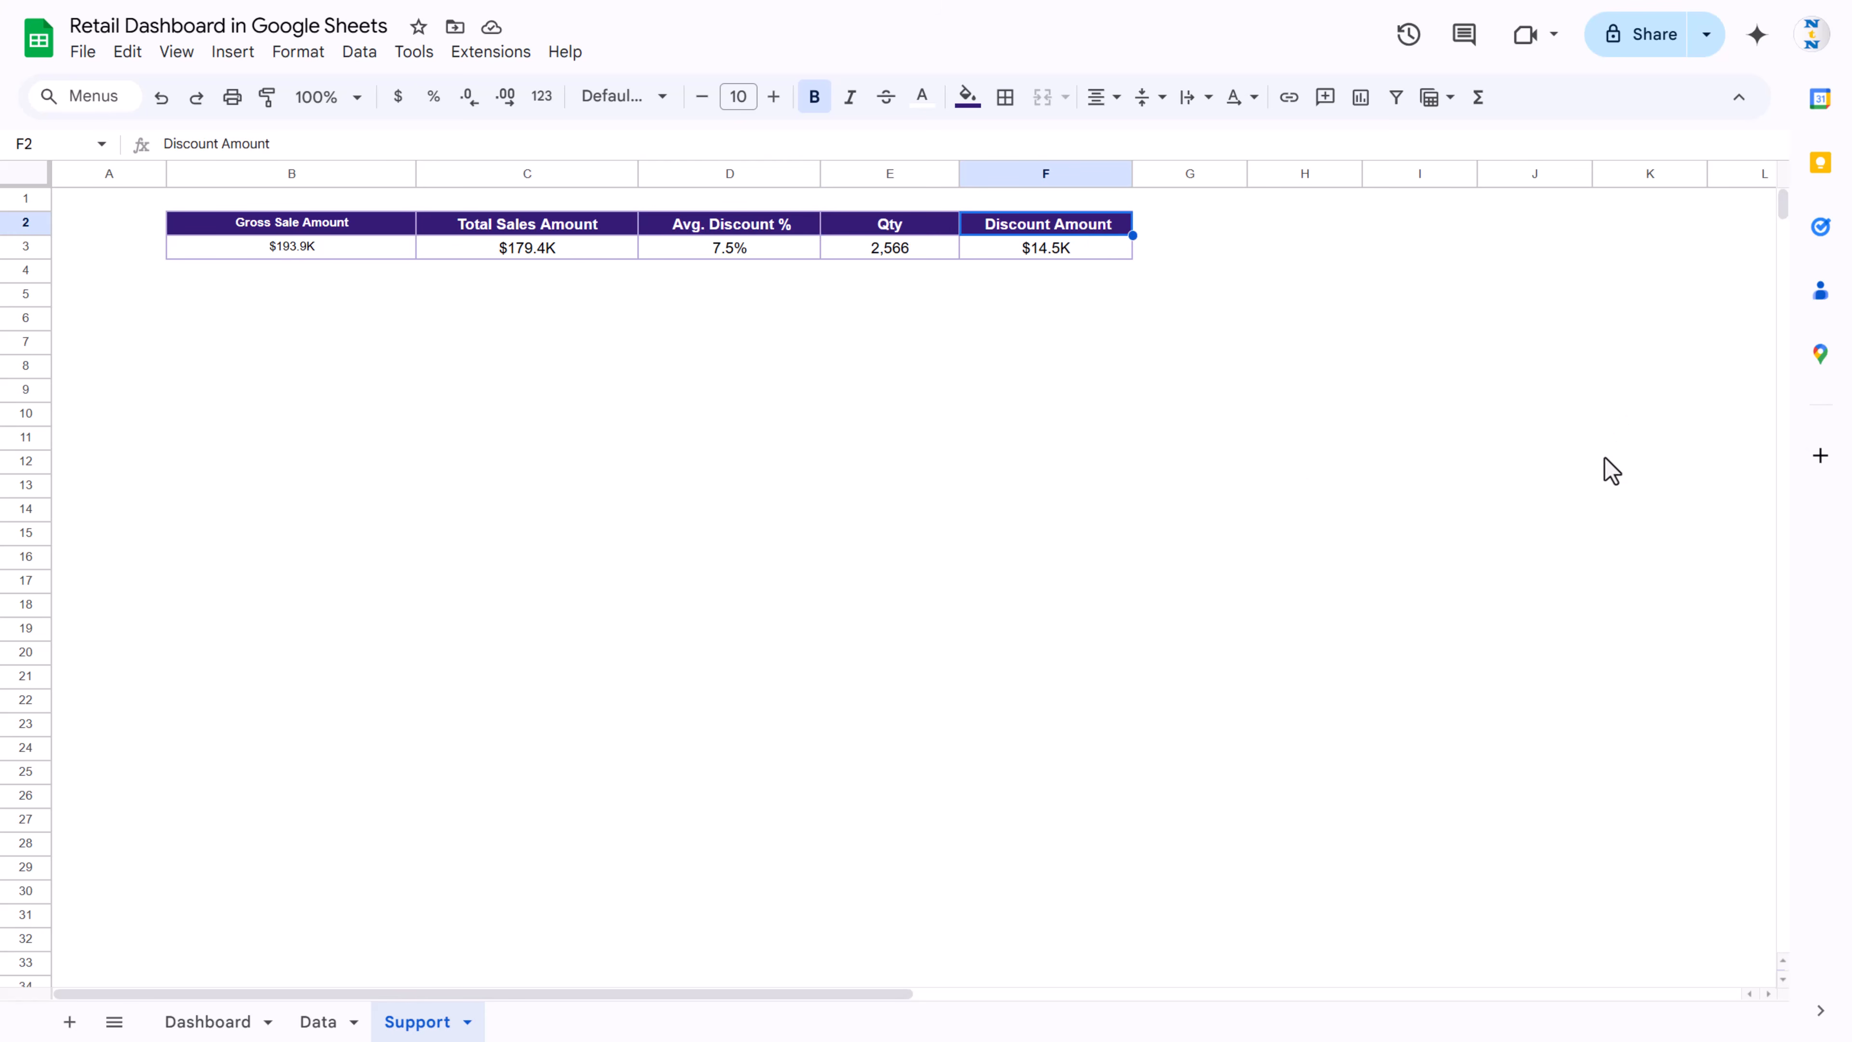
click(211, 1021)
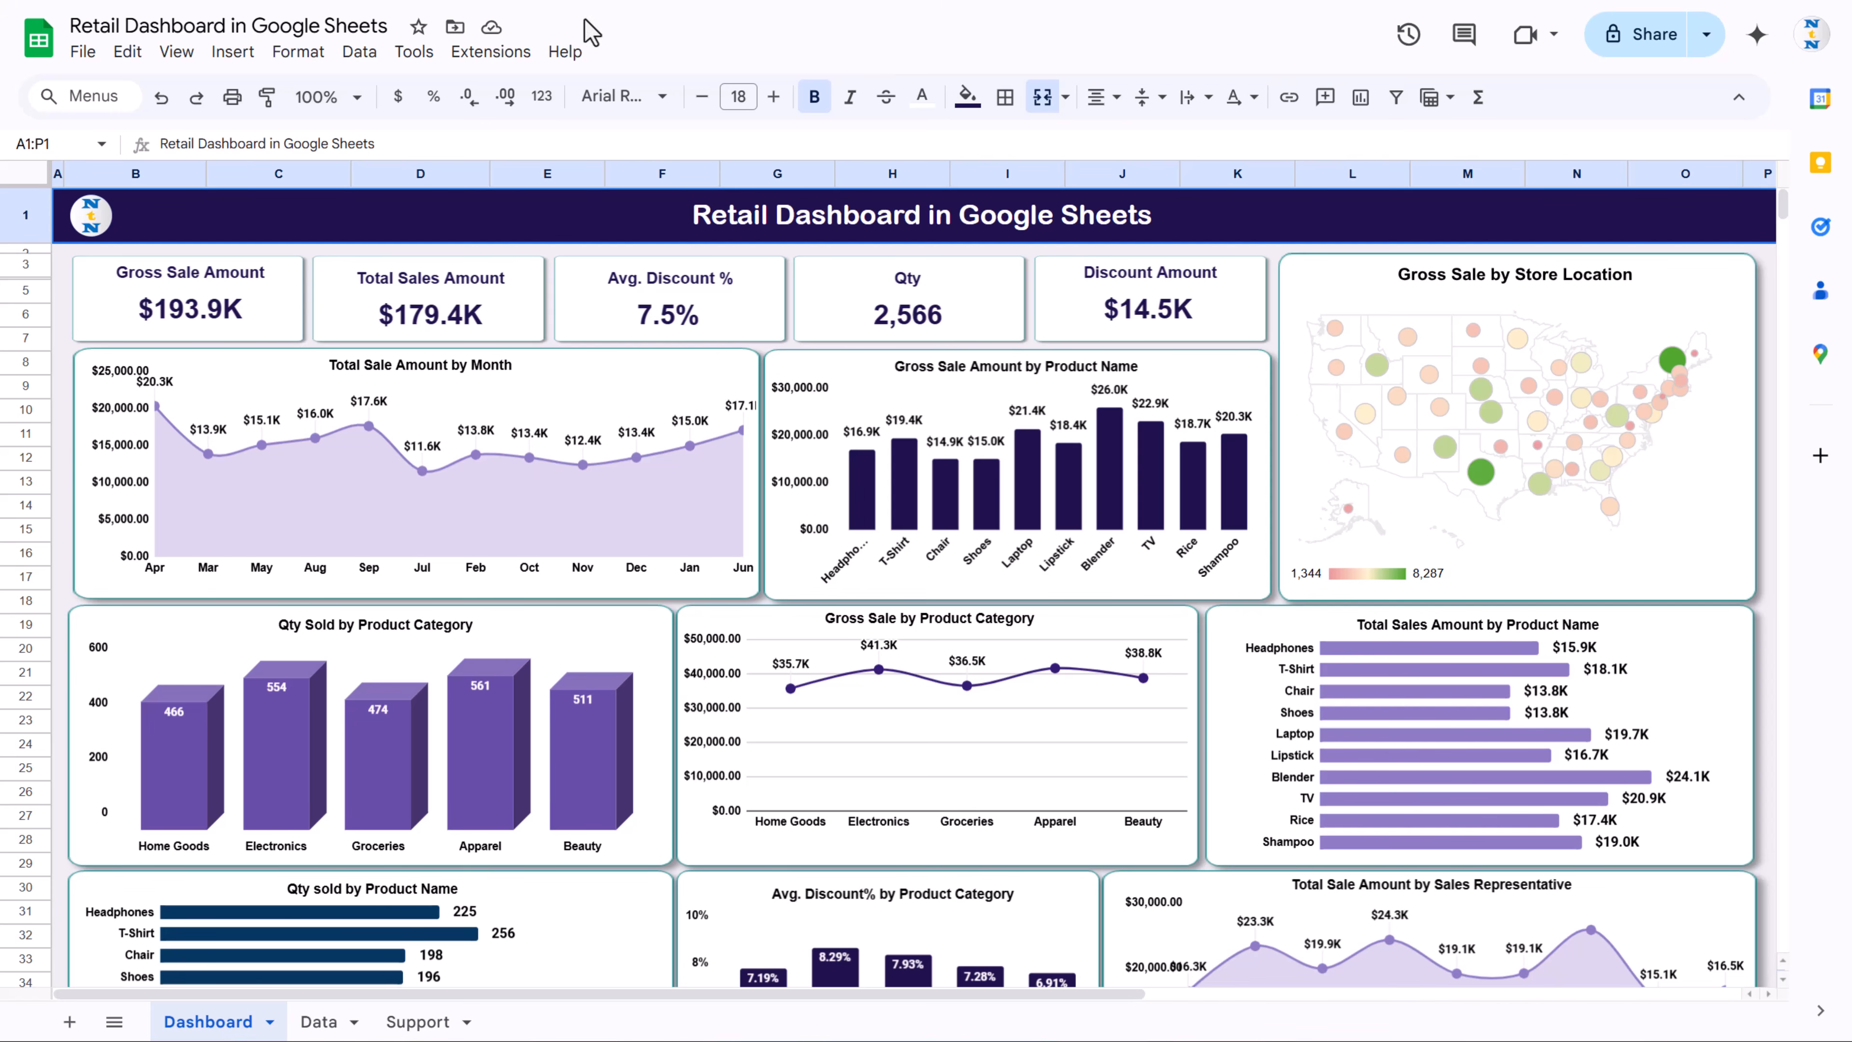
Step: Create a new blank spreadsheet and rename its first sheet Data
click(83, 52)
mouse_move(153, 102)
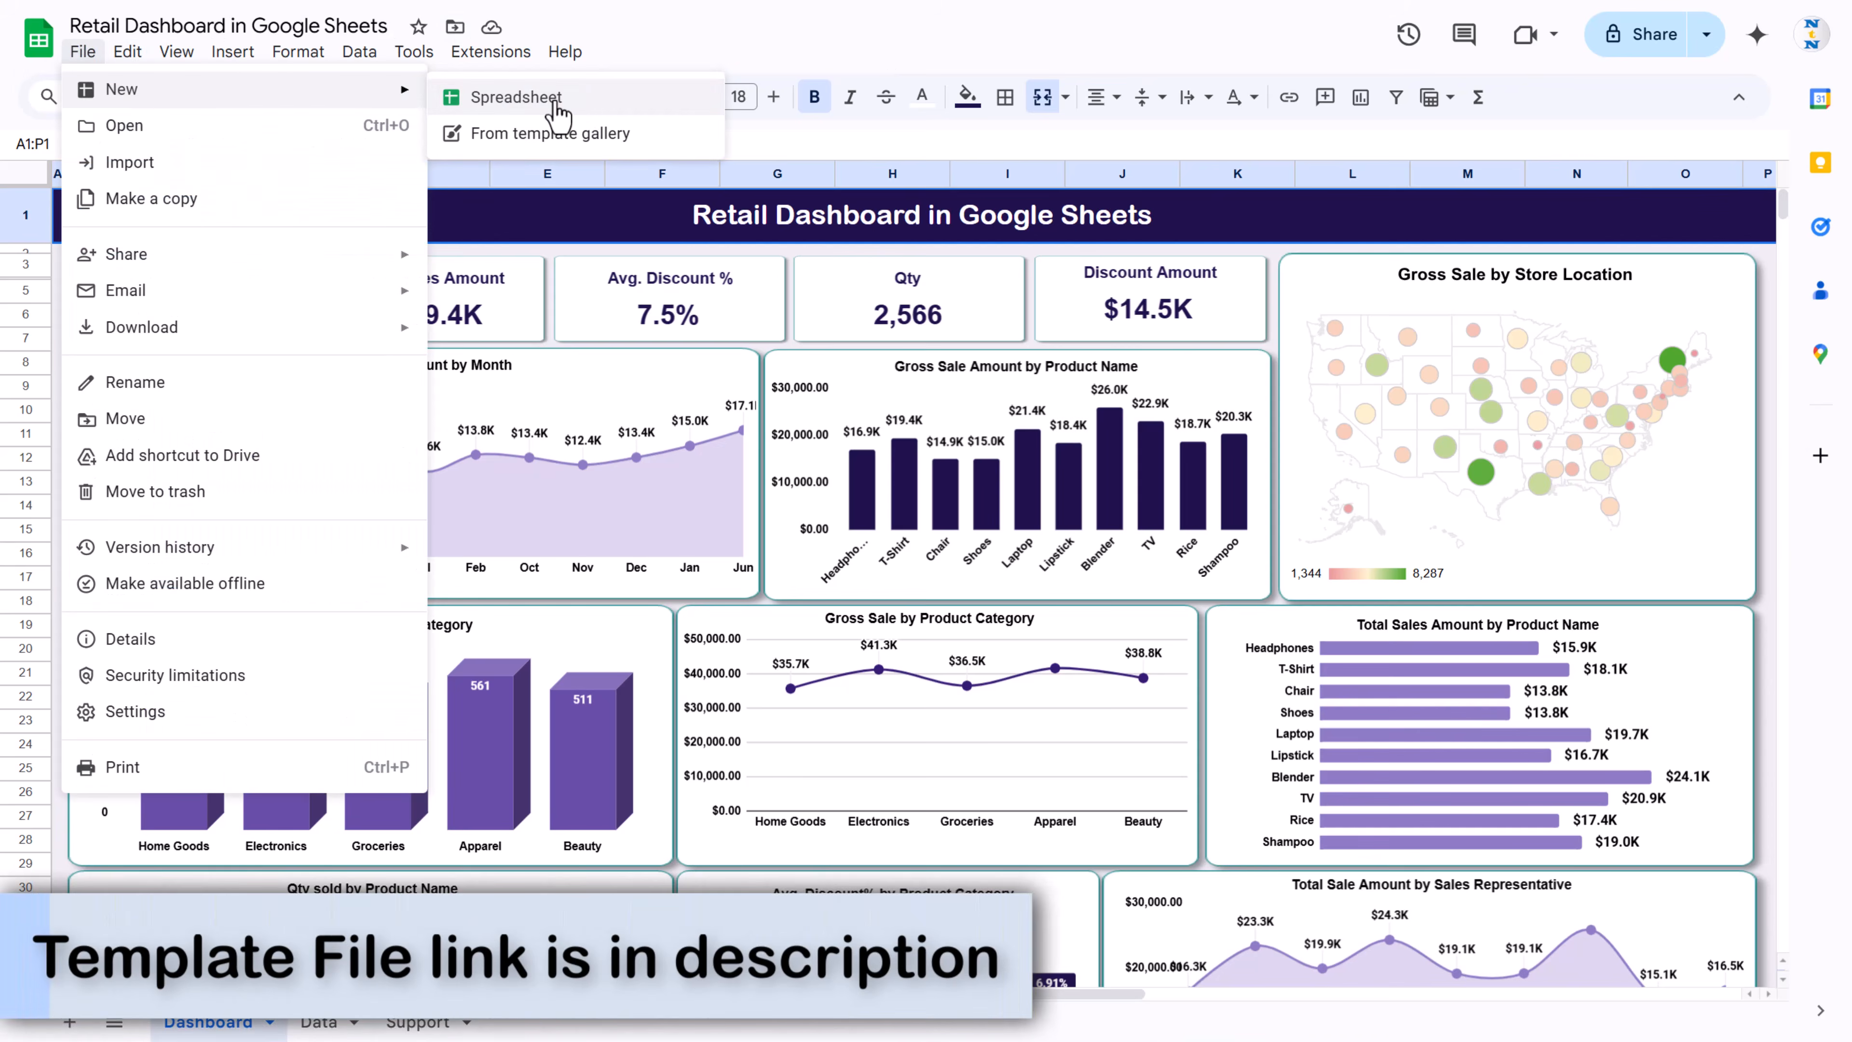
click(605, 102)
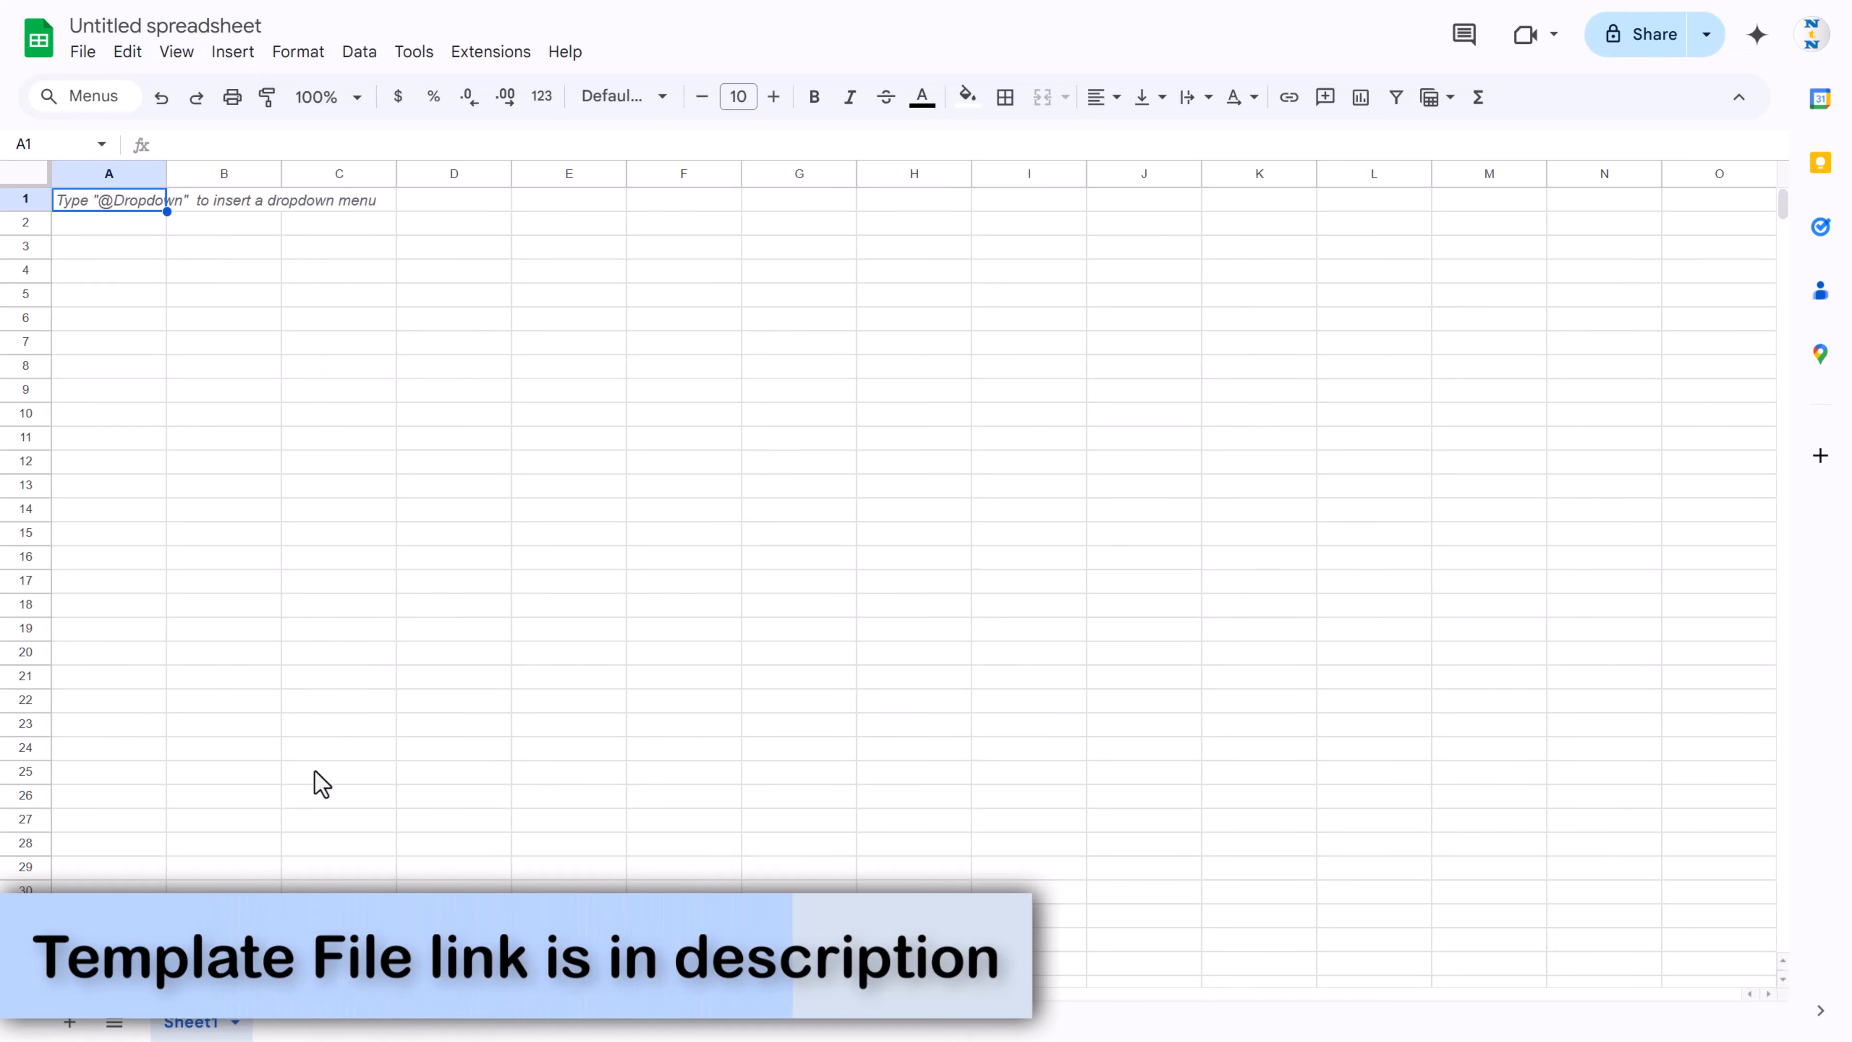
double_click(208, 1028)
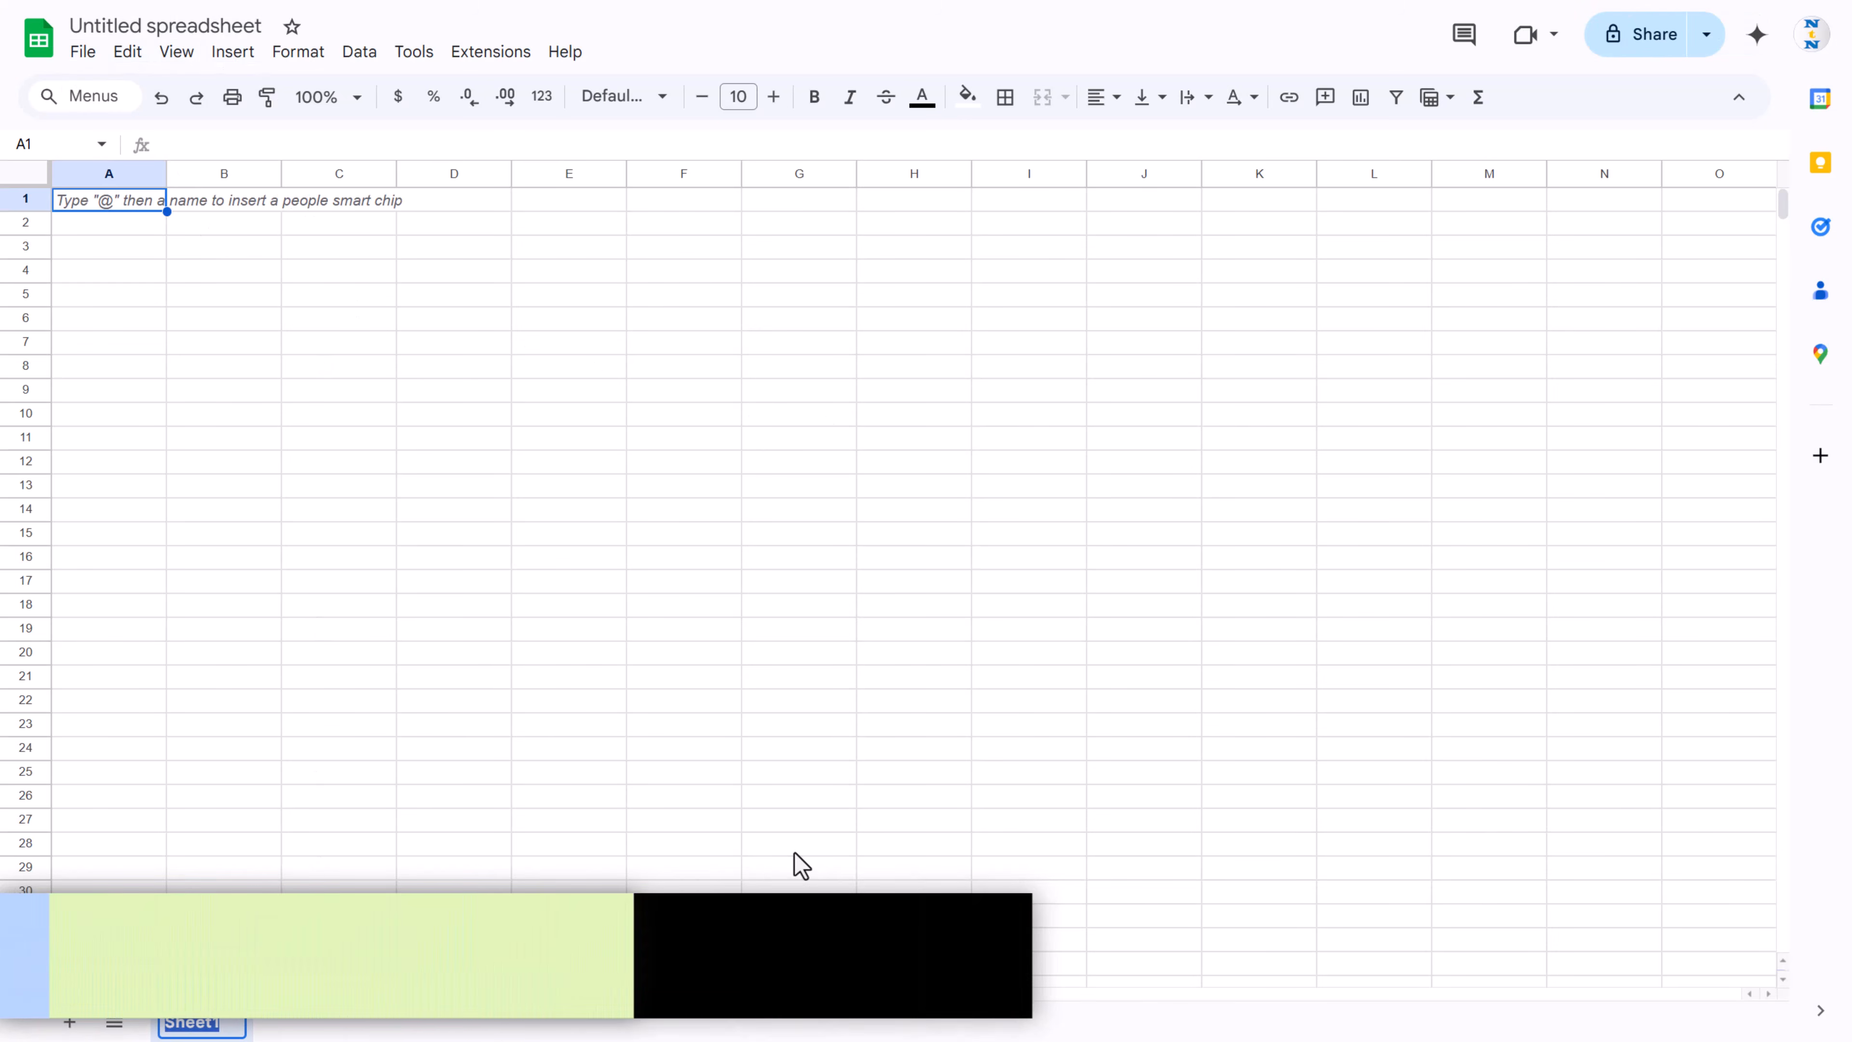
text(Data)
key(Return)
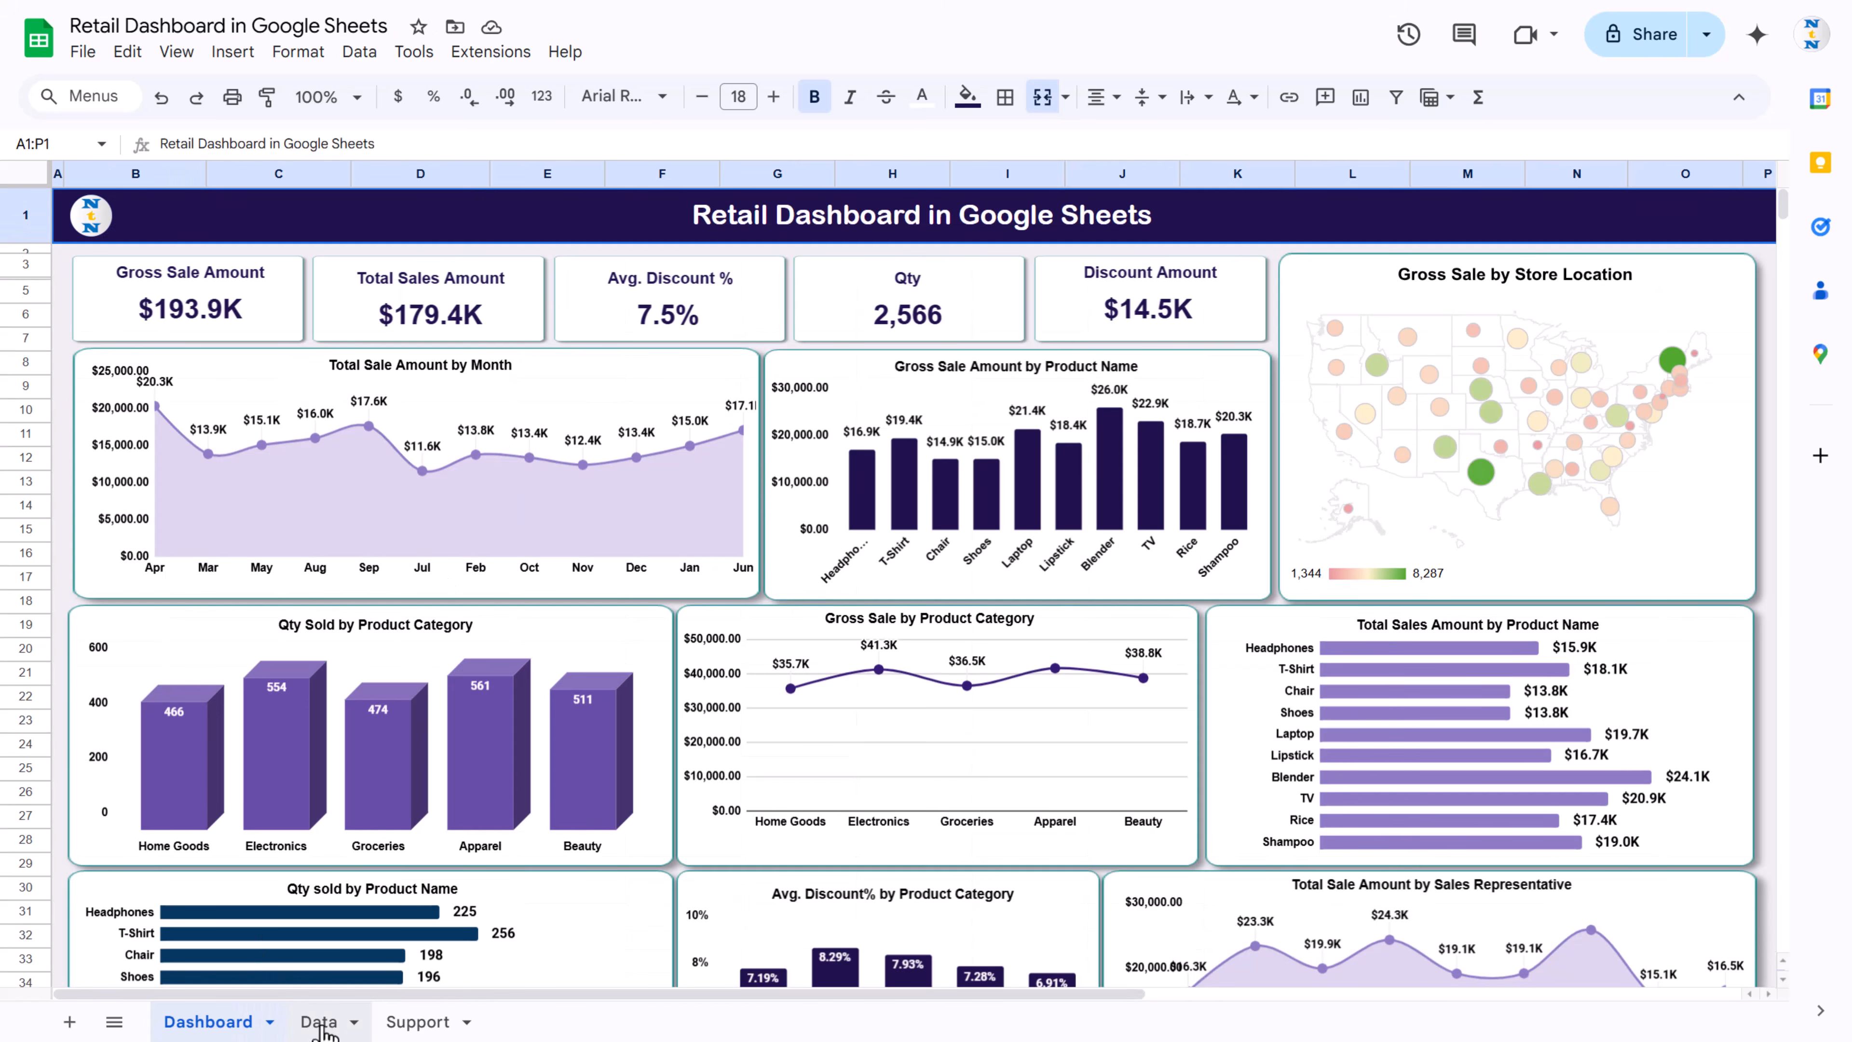
Step: Copy the entire table from the retail dashboard file's Data sheet into the new spreadsheet's Data sheet, starting at cell A1
click(321, 1027)
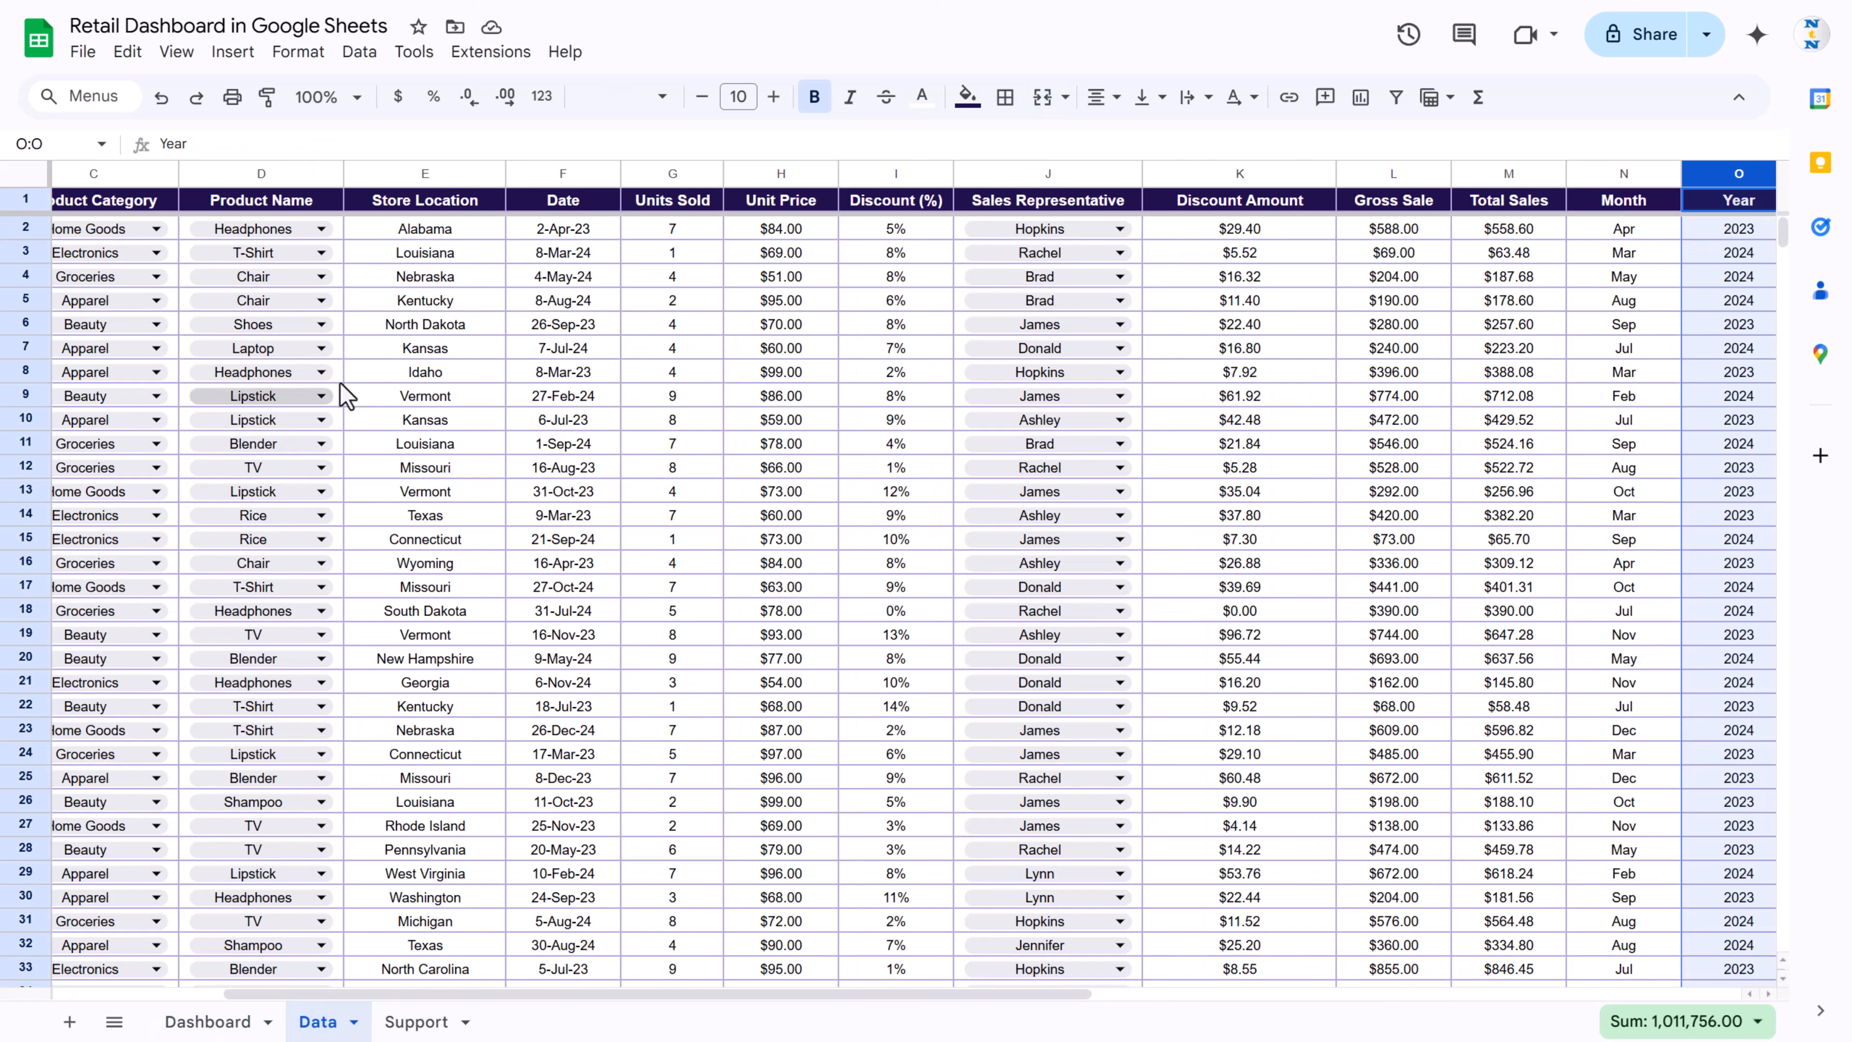
click(467, 208)
key(ctrl+a)
key(ctrl+c)
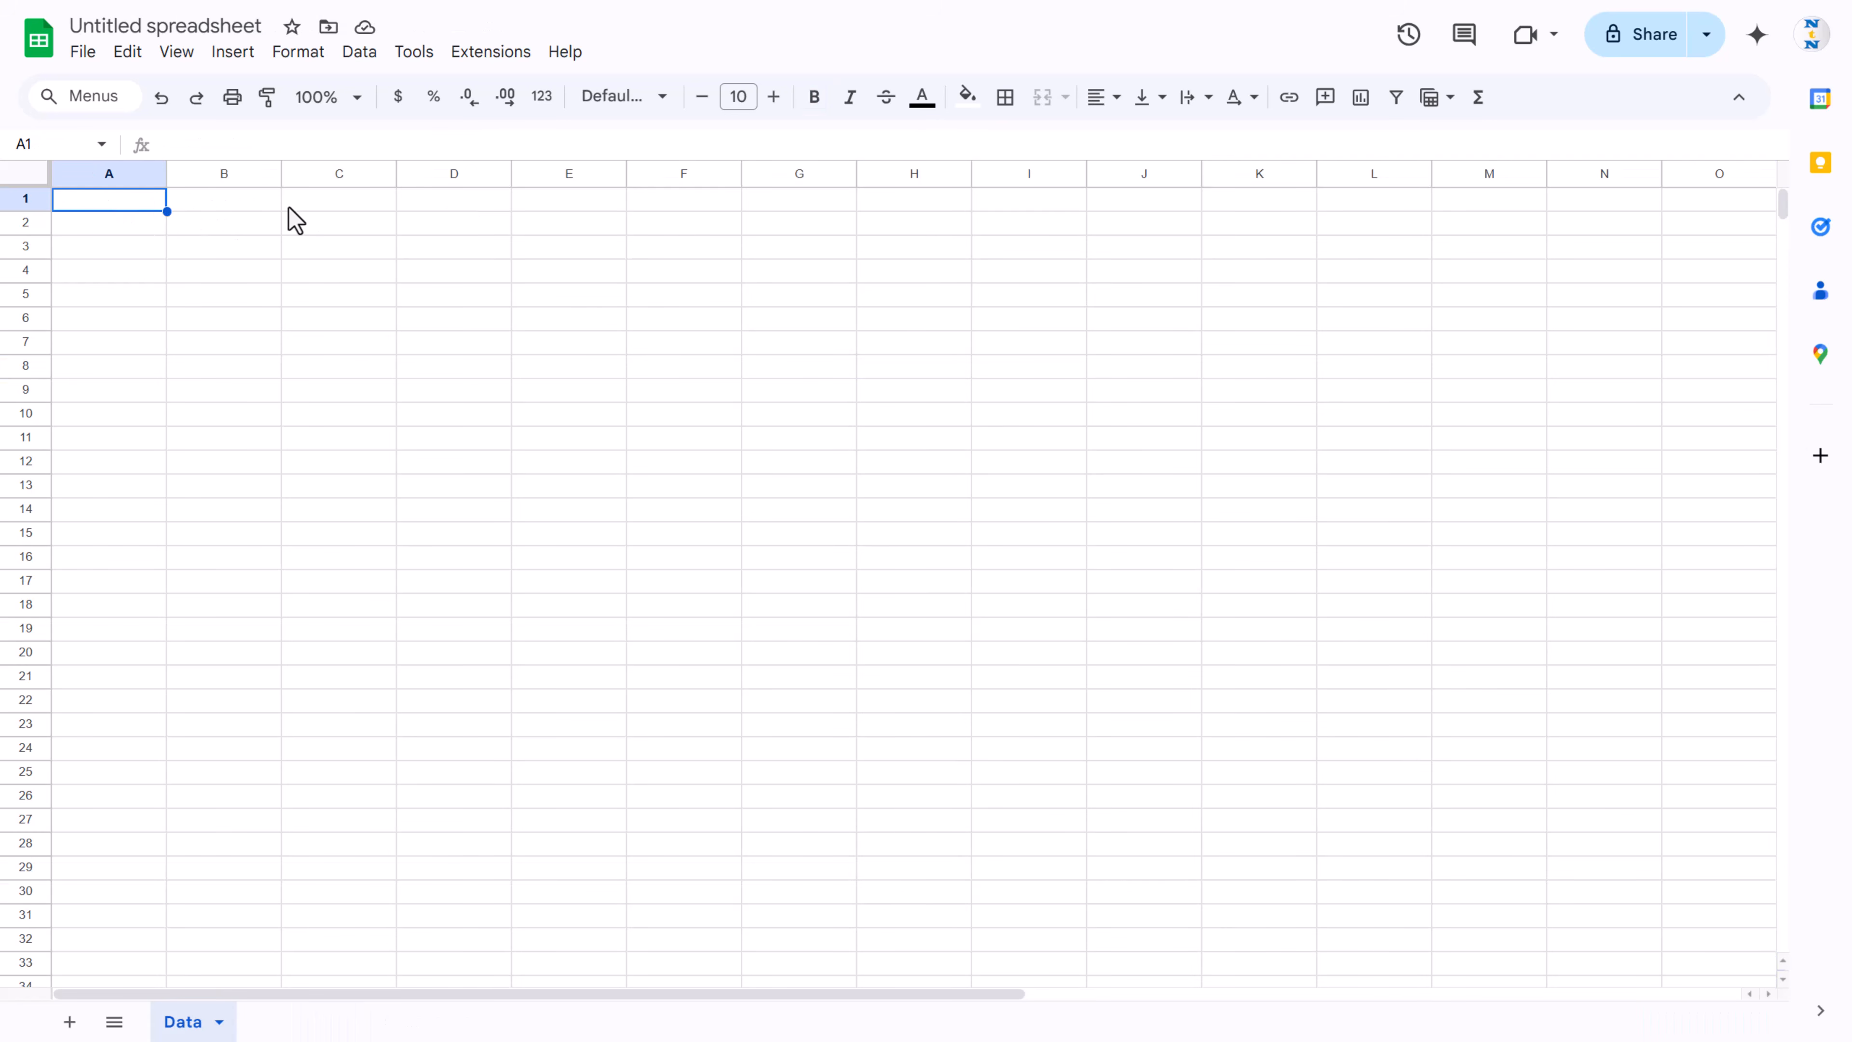
key(ctrl+v)
click(791, 340)
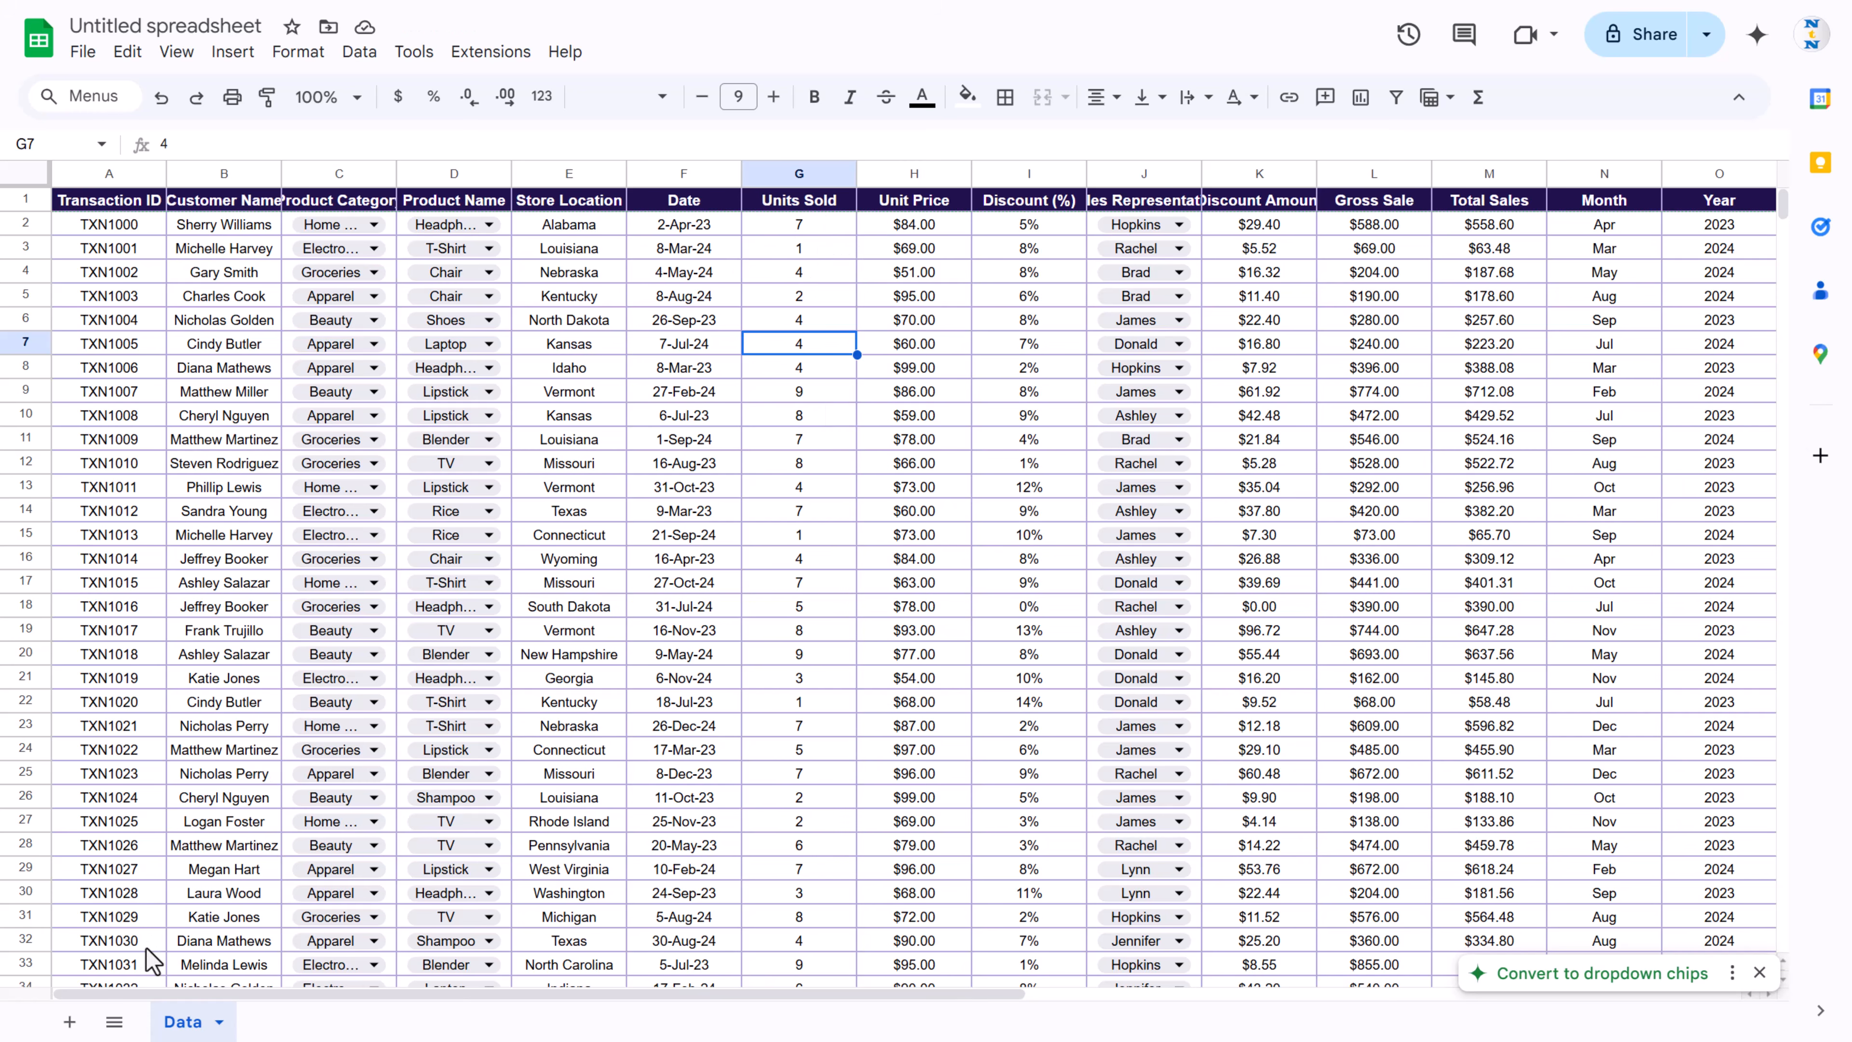
Step: Add a second sheet to the new spreadsheet and name it Support
click(70, 1021)
double_click(294, 1023)
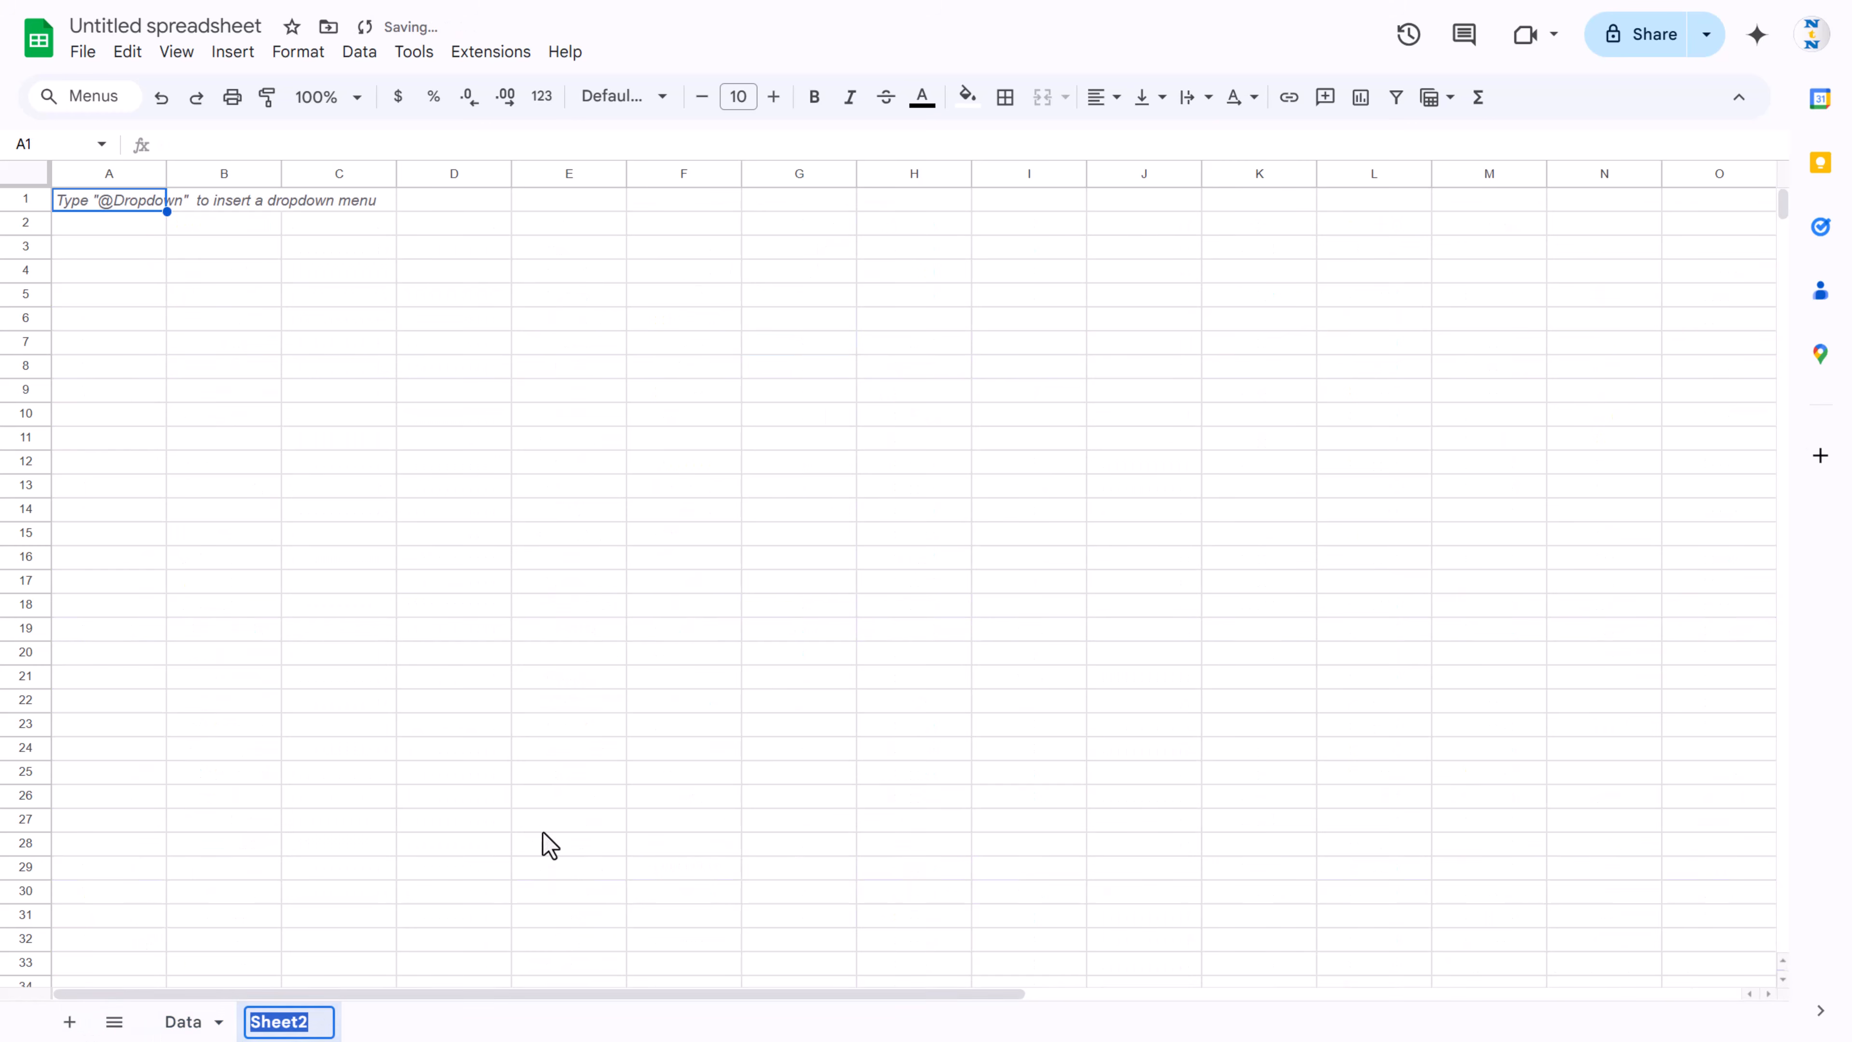
text(Support)
key(Return)
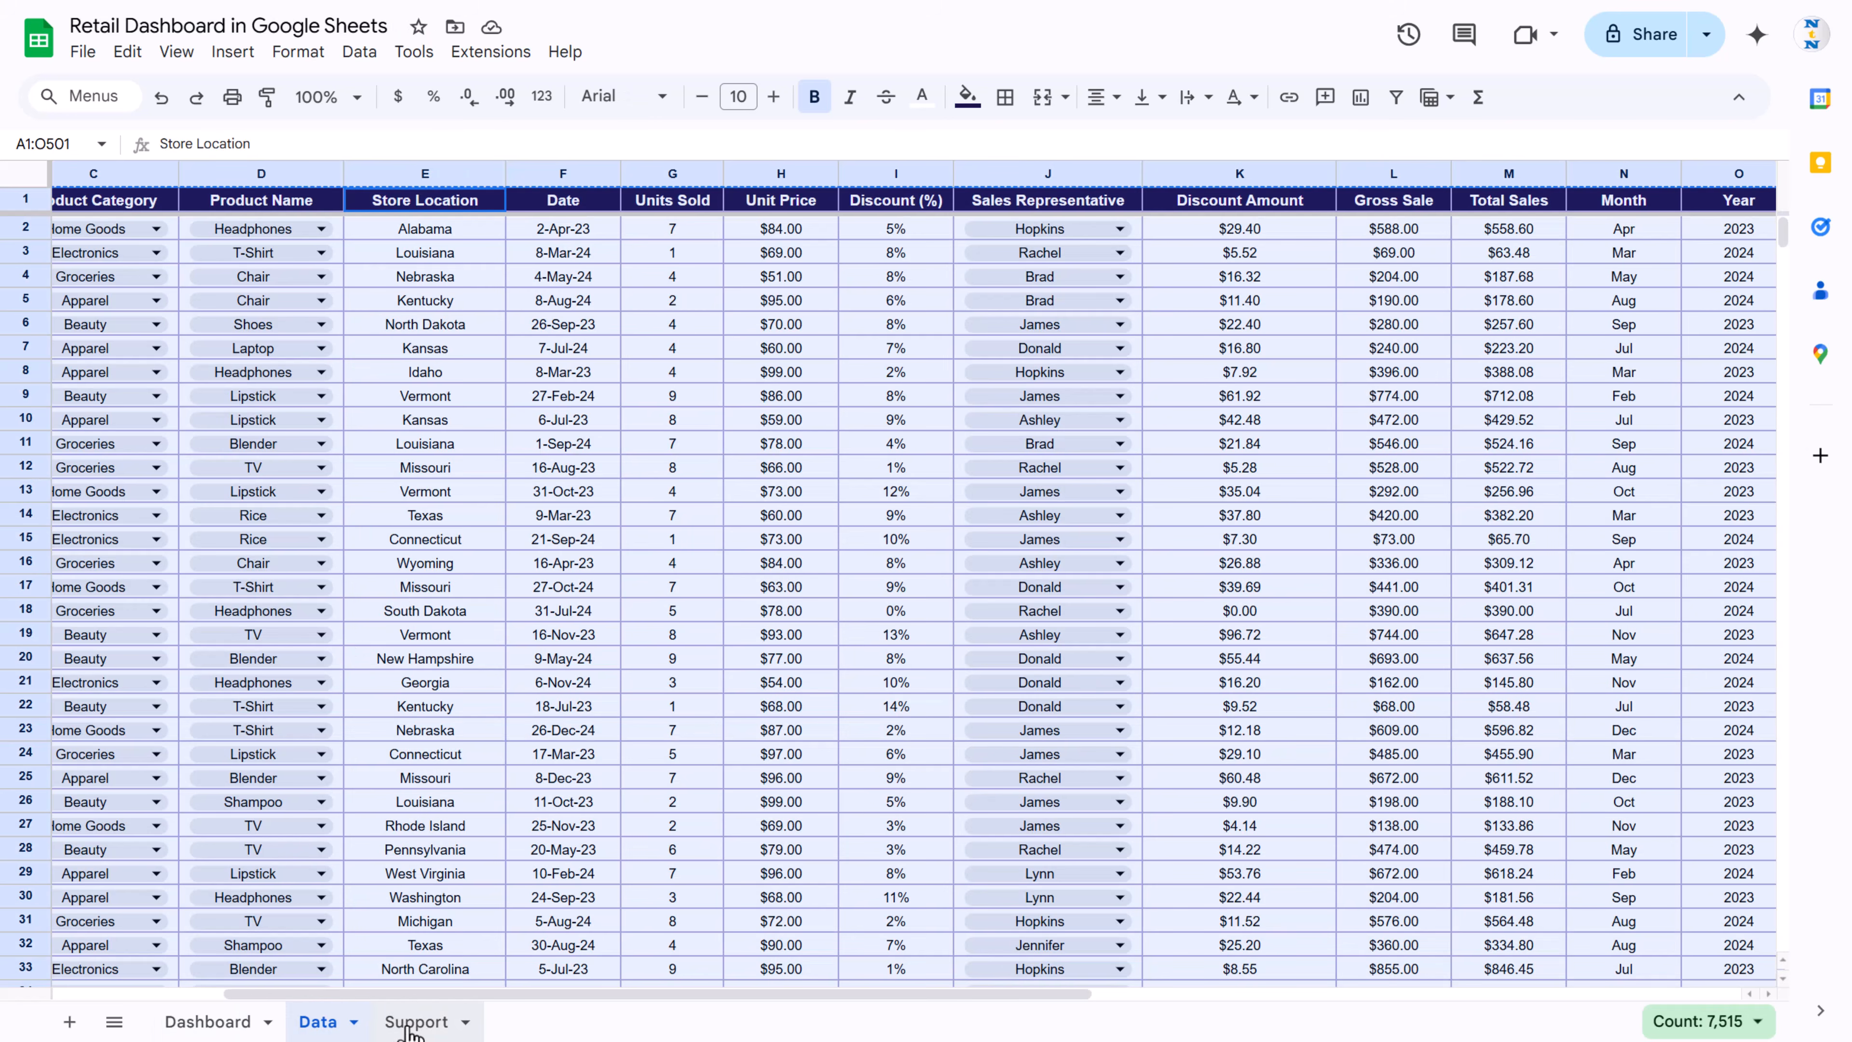
Step: Copy the heading row B2:F2 from the original Support sheet into the new Support sheet, starting at cell B3
click(416, 1022)
drag(275, 228, 1091, 235)
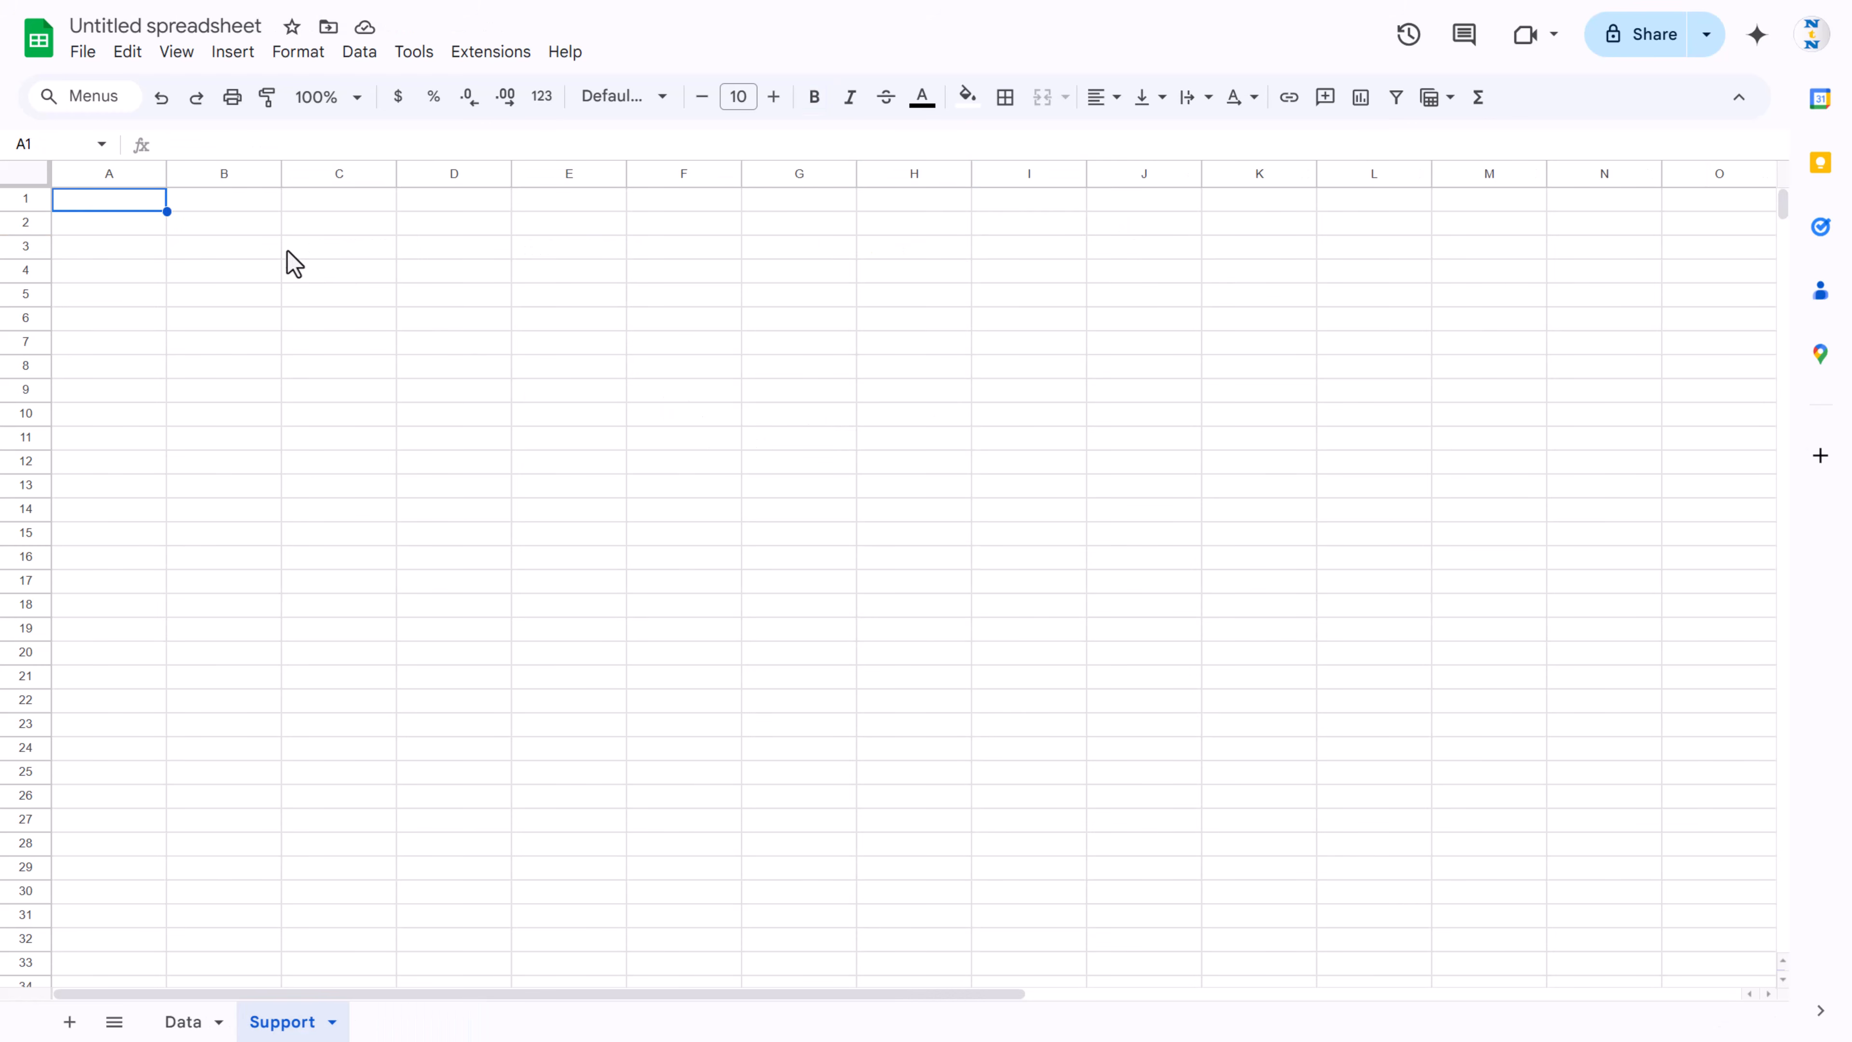
click(241, 248)
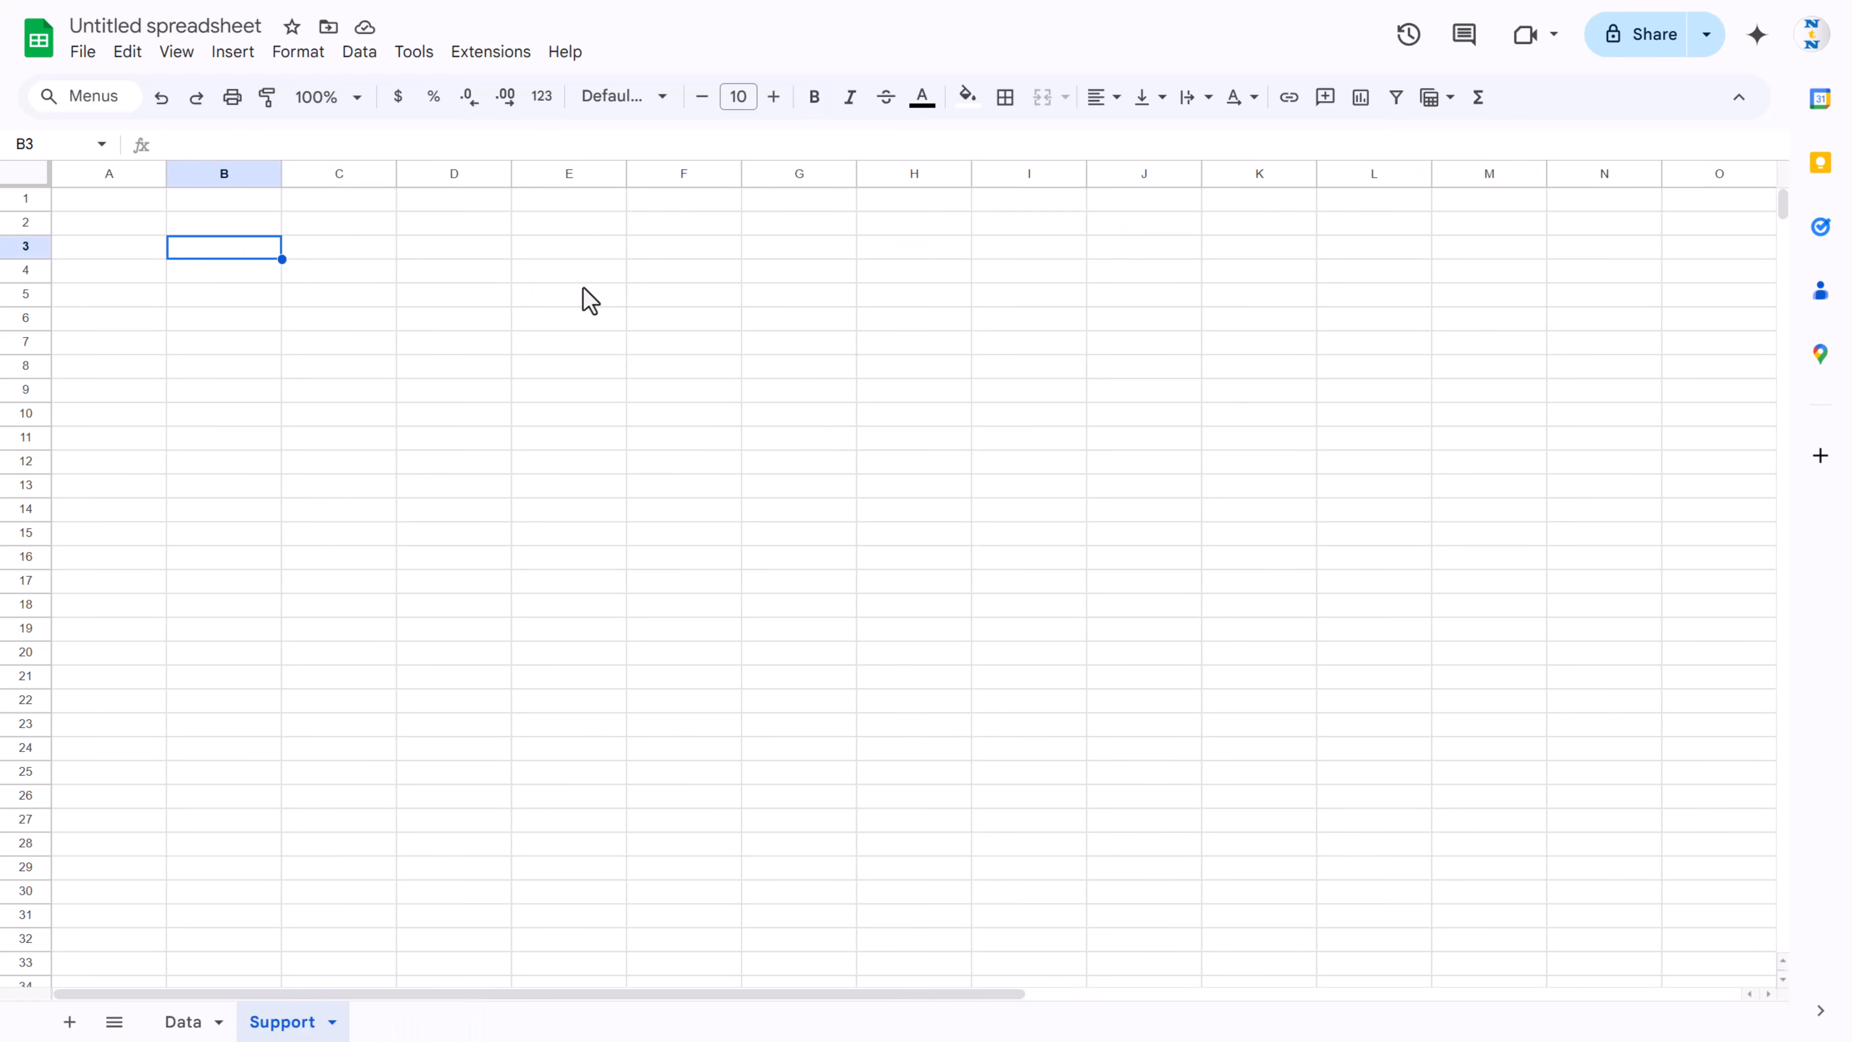
key(ctrl+v)
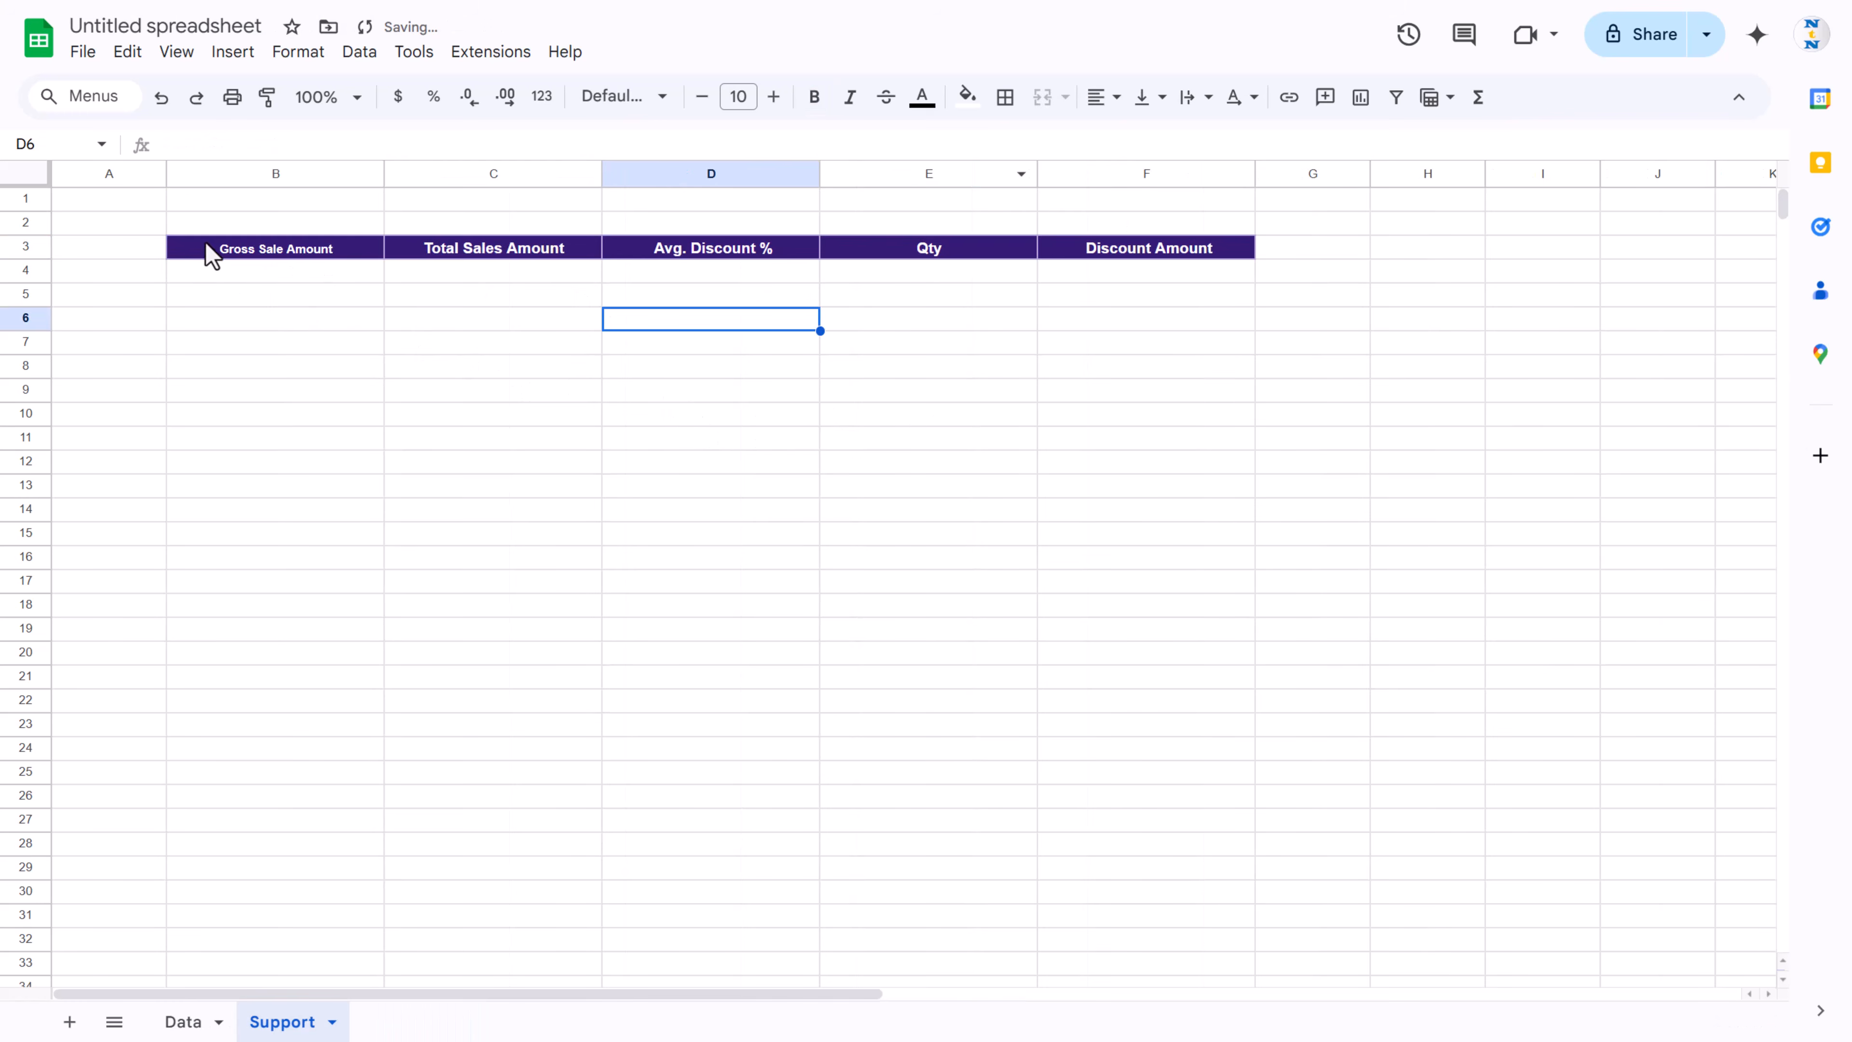
Step: Apply light blue borders to all cells of the range B3:F4 on the Support sheet
drag(211, 255, 1125, 278)
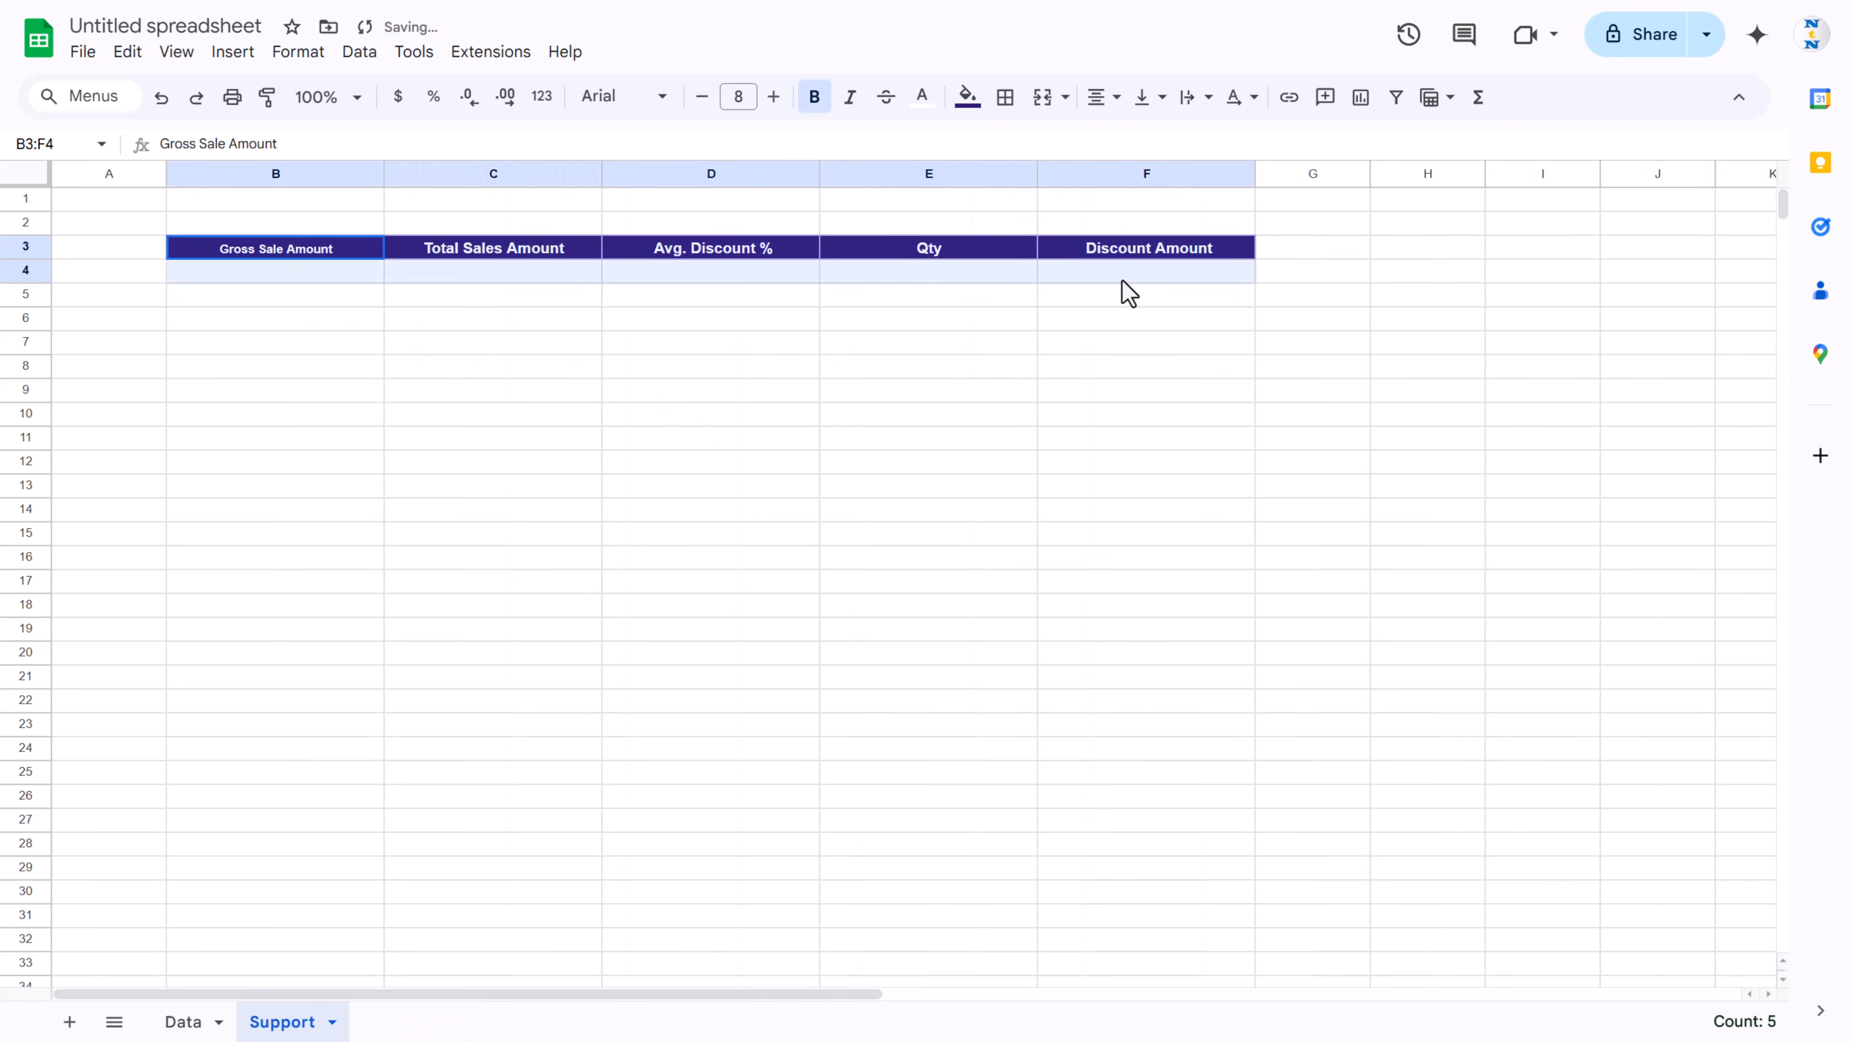
click(1010, 102)
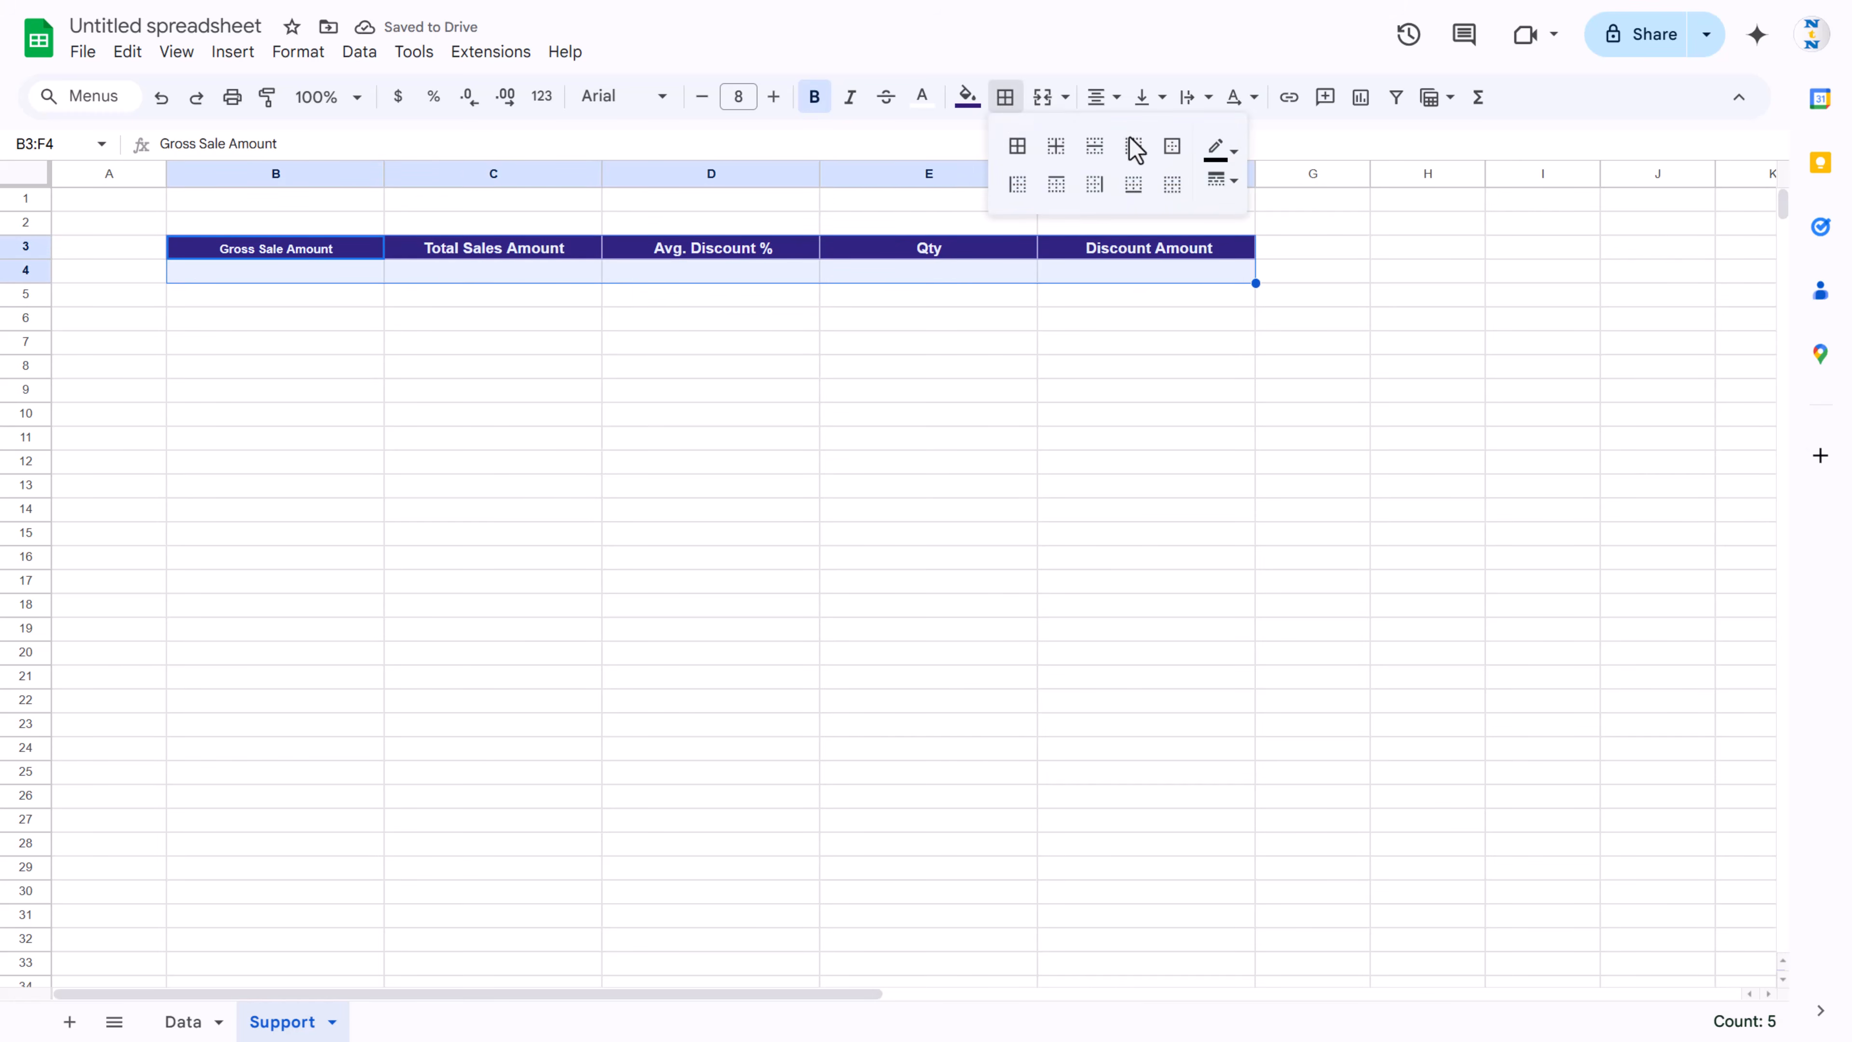
click(1225, 150)
click(1398, 324)
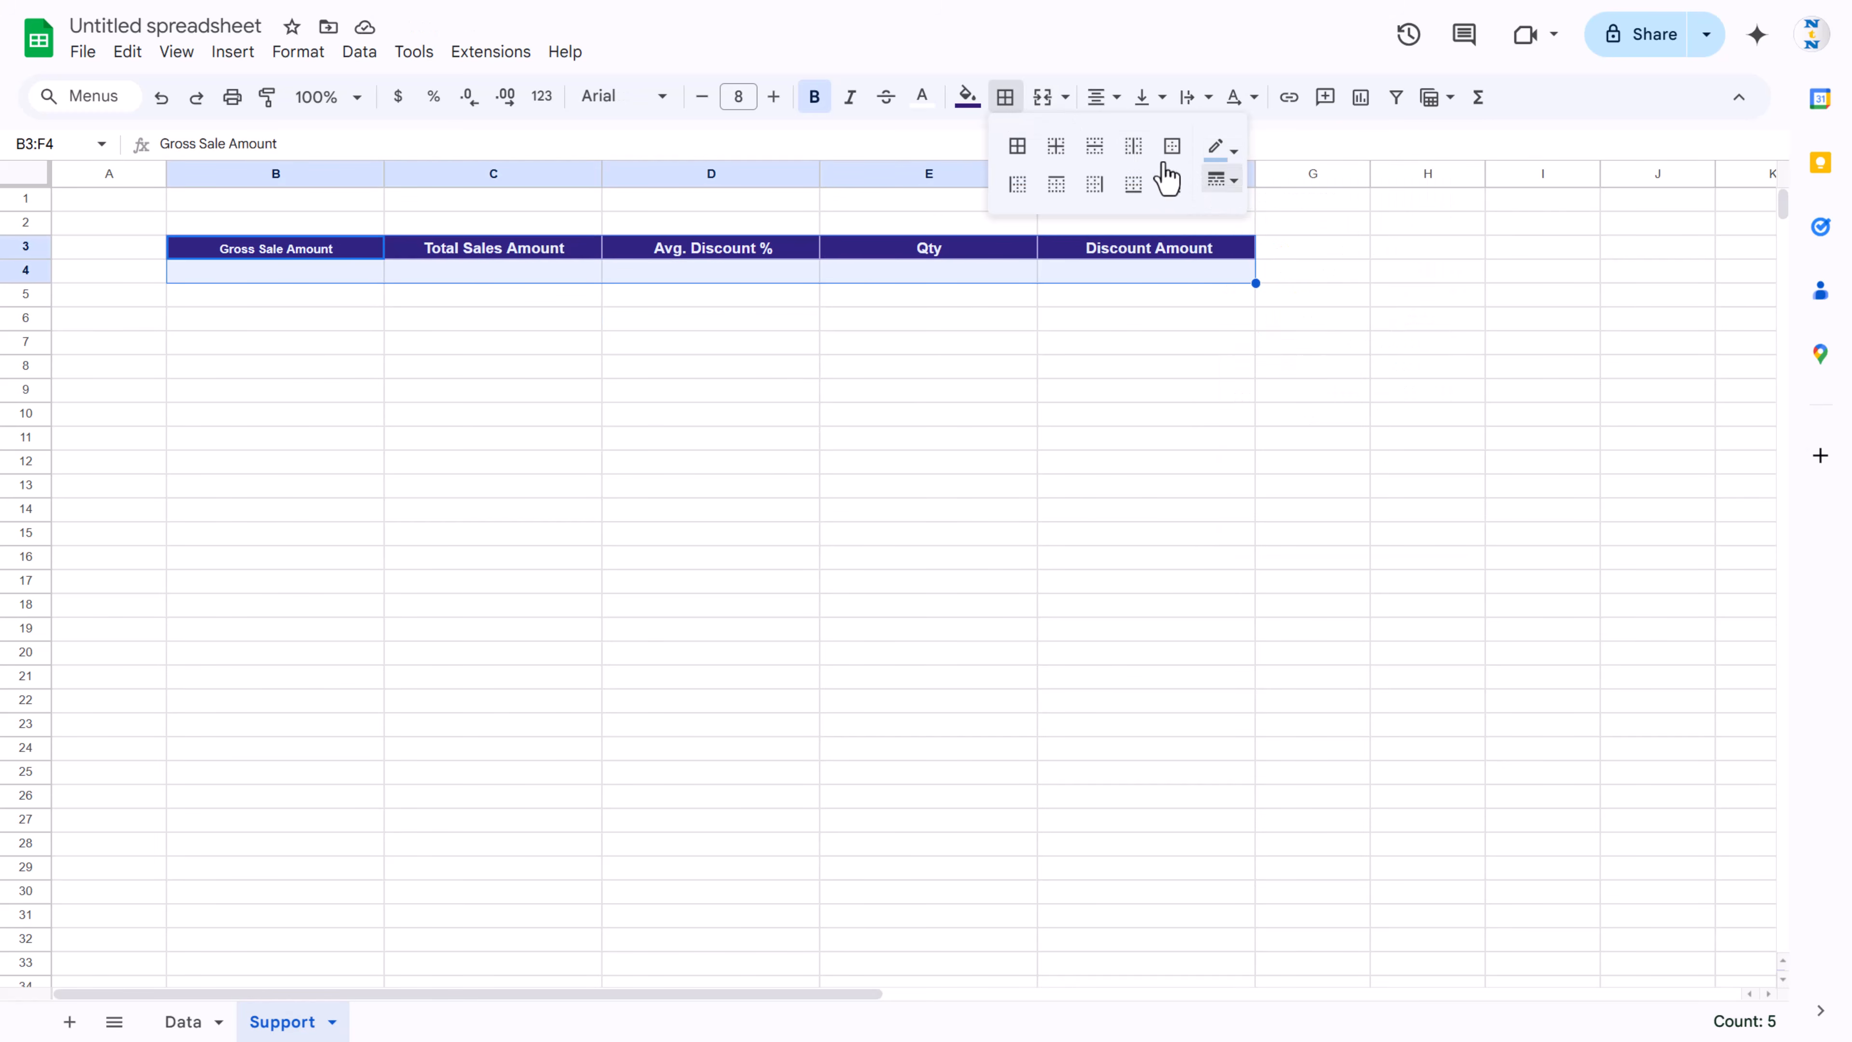
click(1018, 146)
click(631, 378)
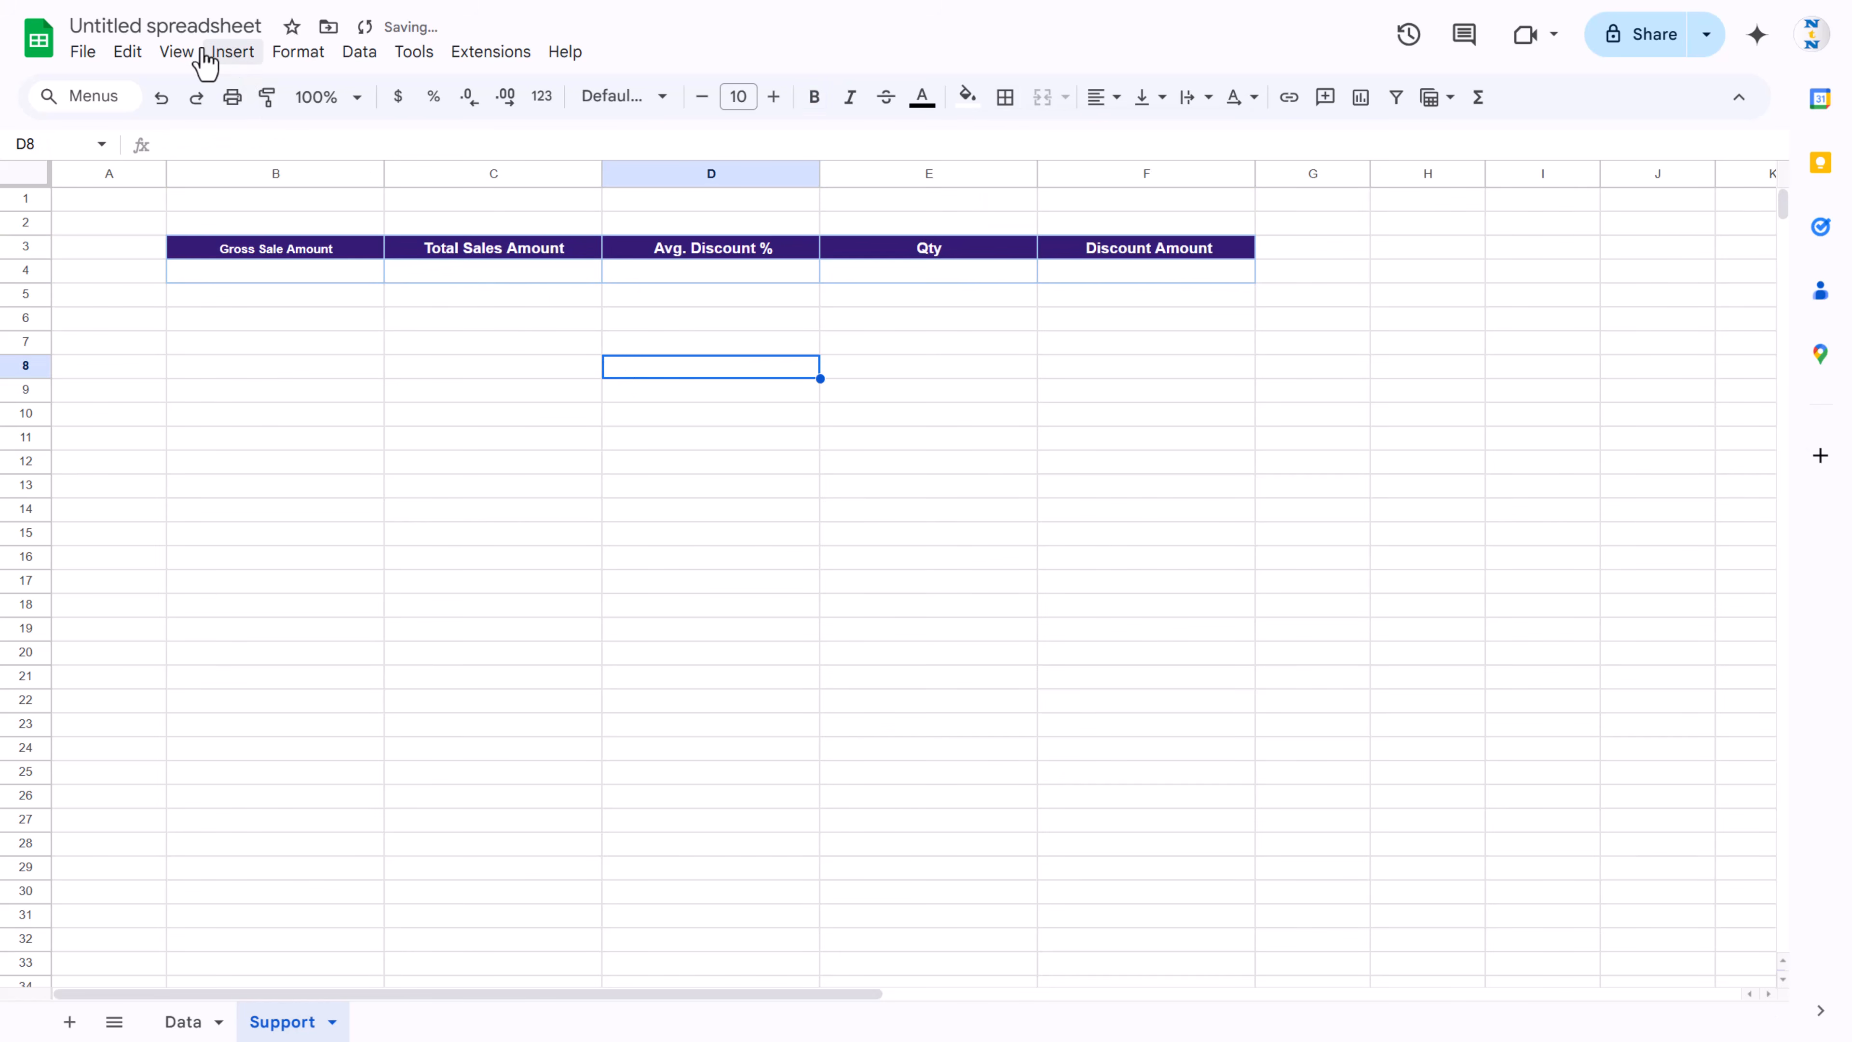
Step: Hide the gridlines on both the Support sheet and the Data sheet
click(176, 52)
mouse_move(212, 91)
click(579, 135)
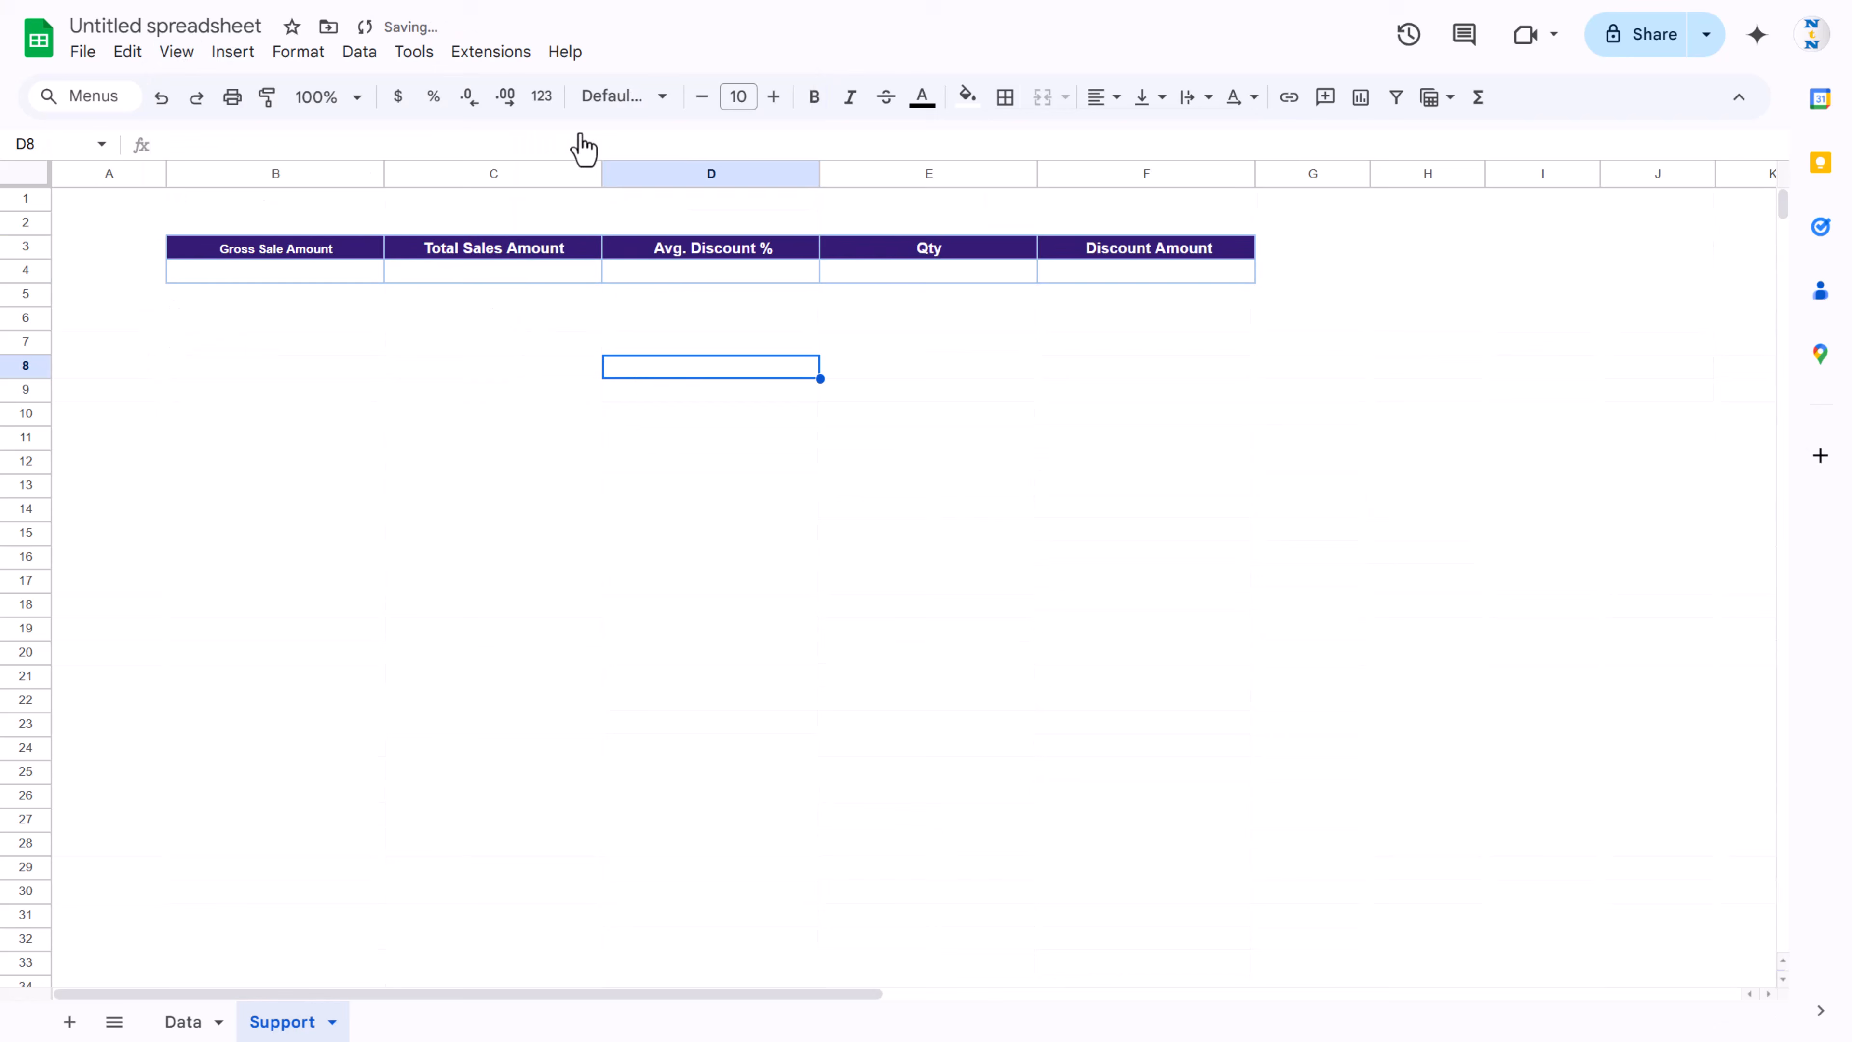
click(179, 1021)
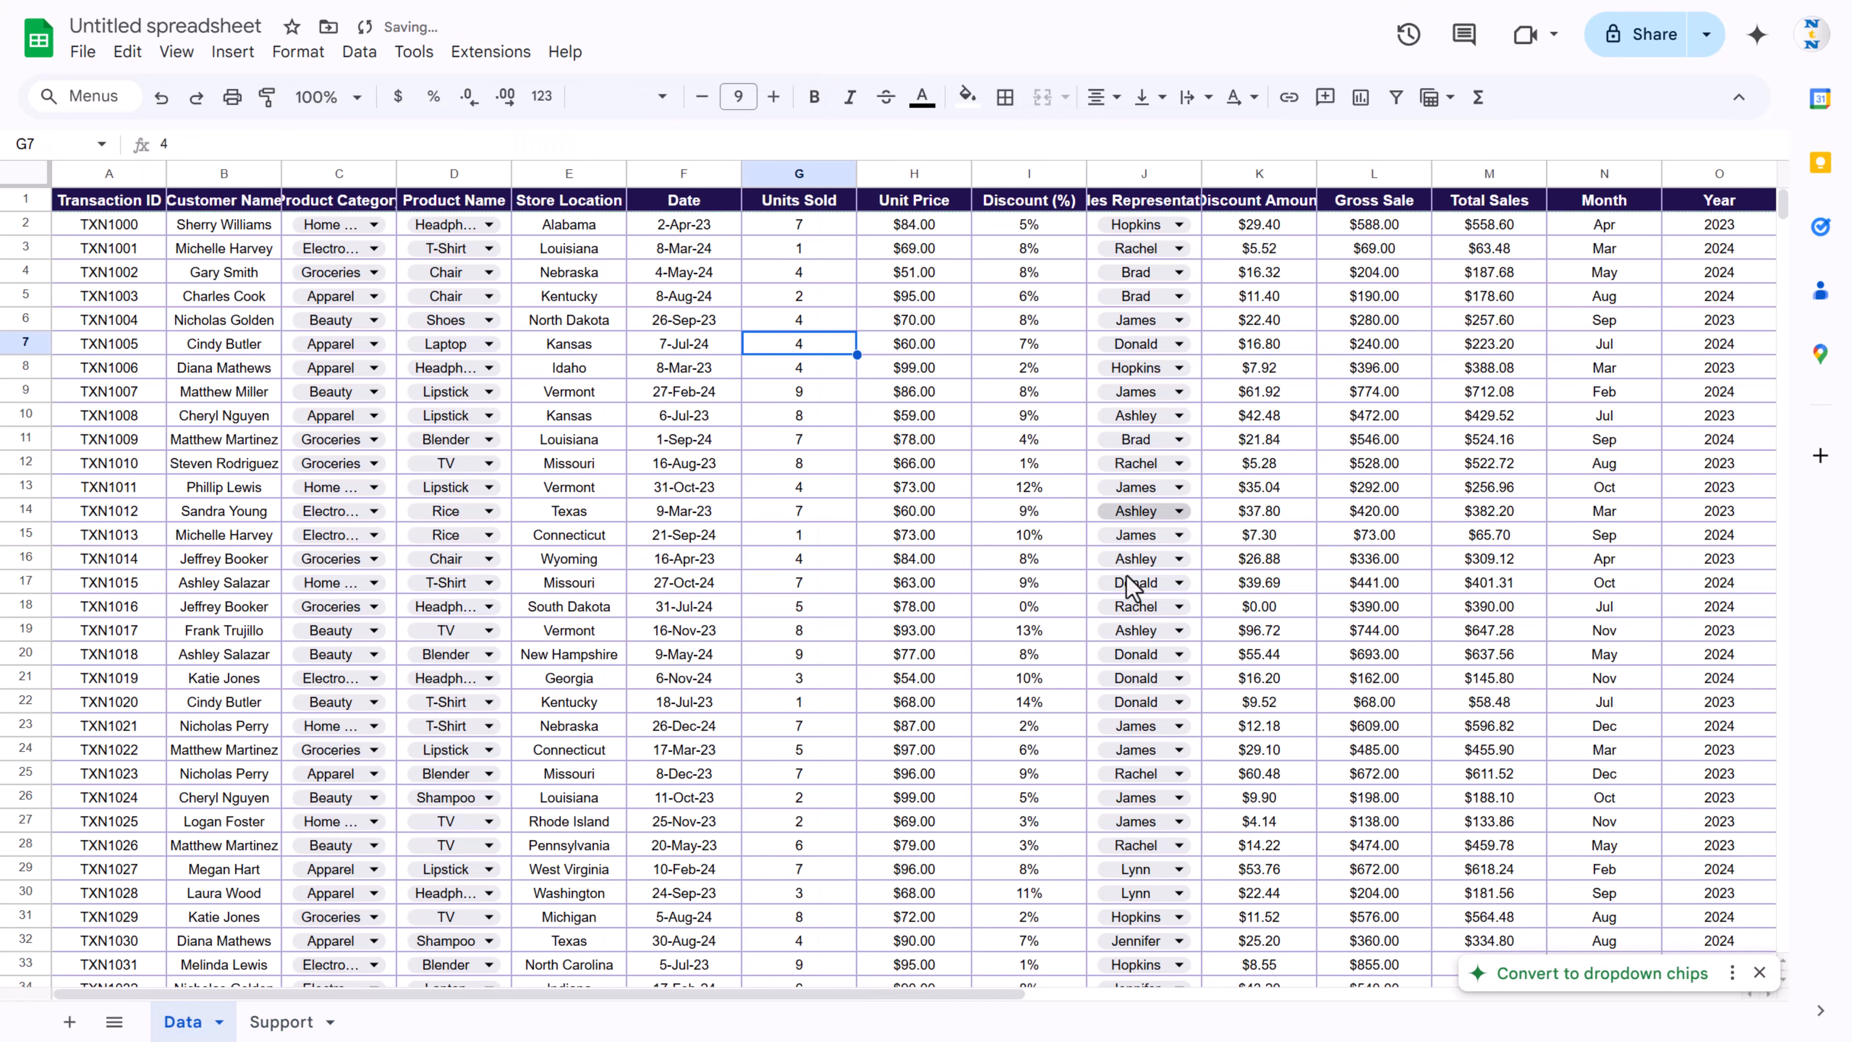
click(179, 53)
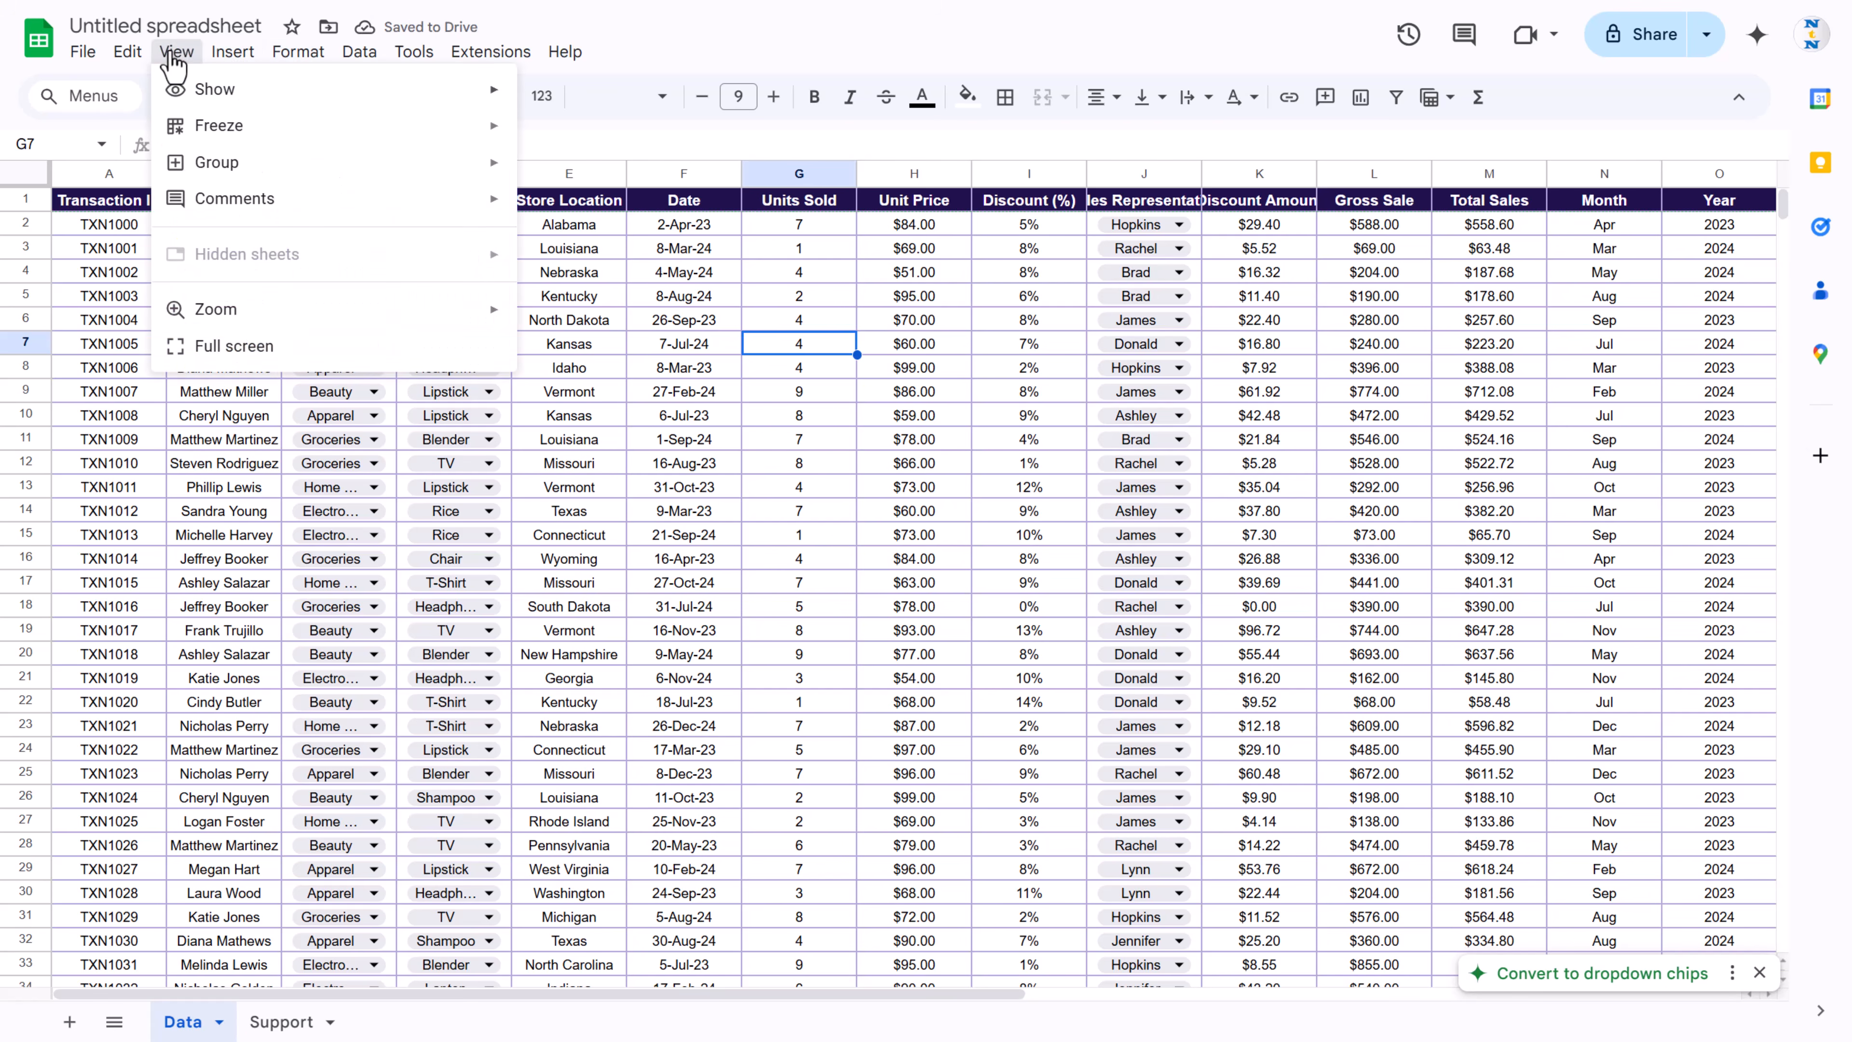
mouse_move(195, 90)
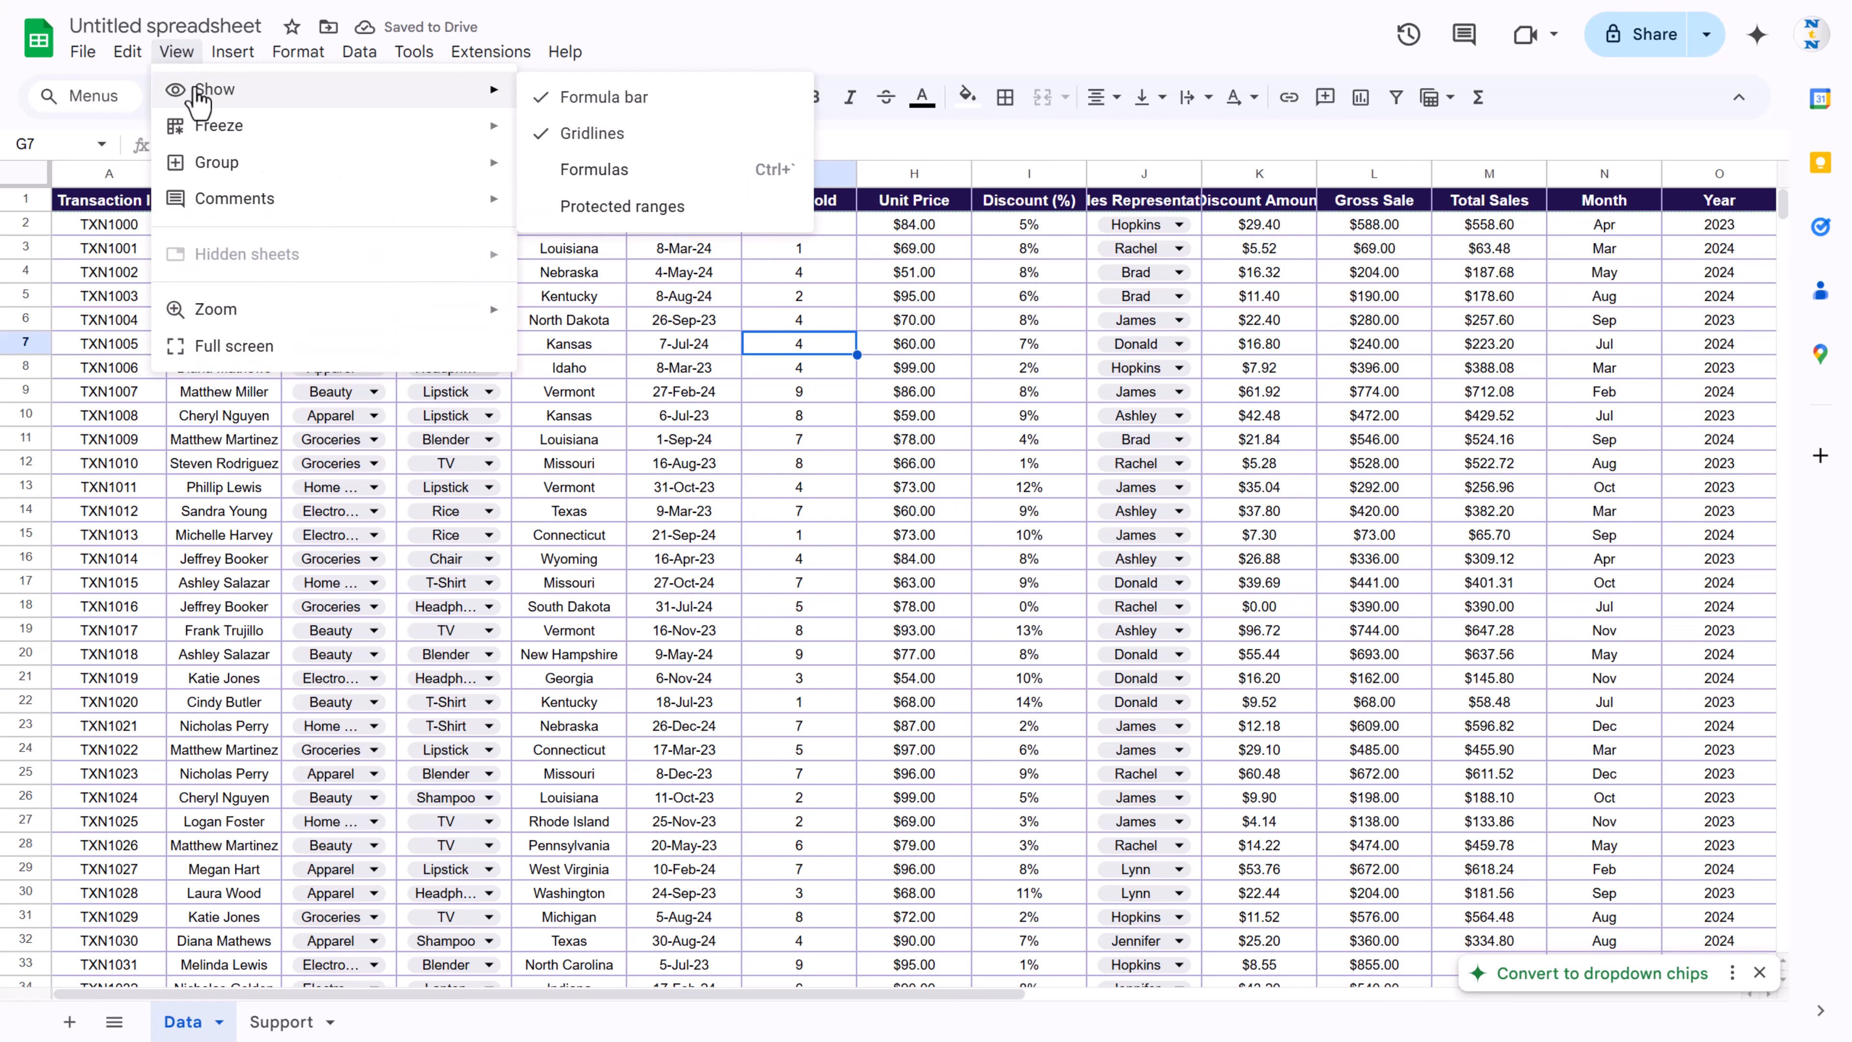
click(569, 133)
Step: Enter =SUM(Data!L:L) in cell B4 of the Support sheet to total the Gross Sale column
click(282, 1022)
click(327, 255)
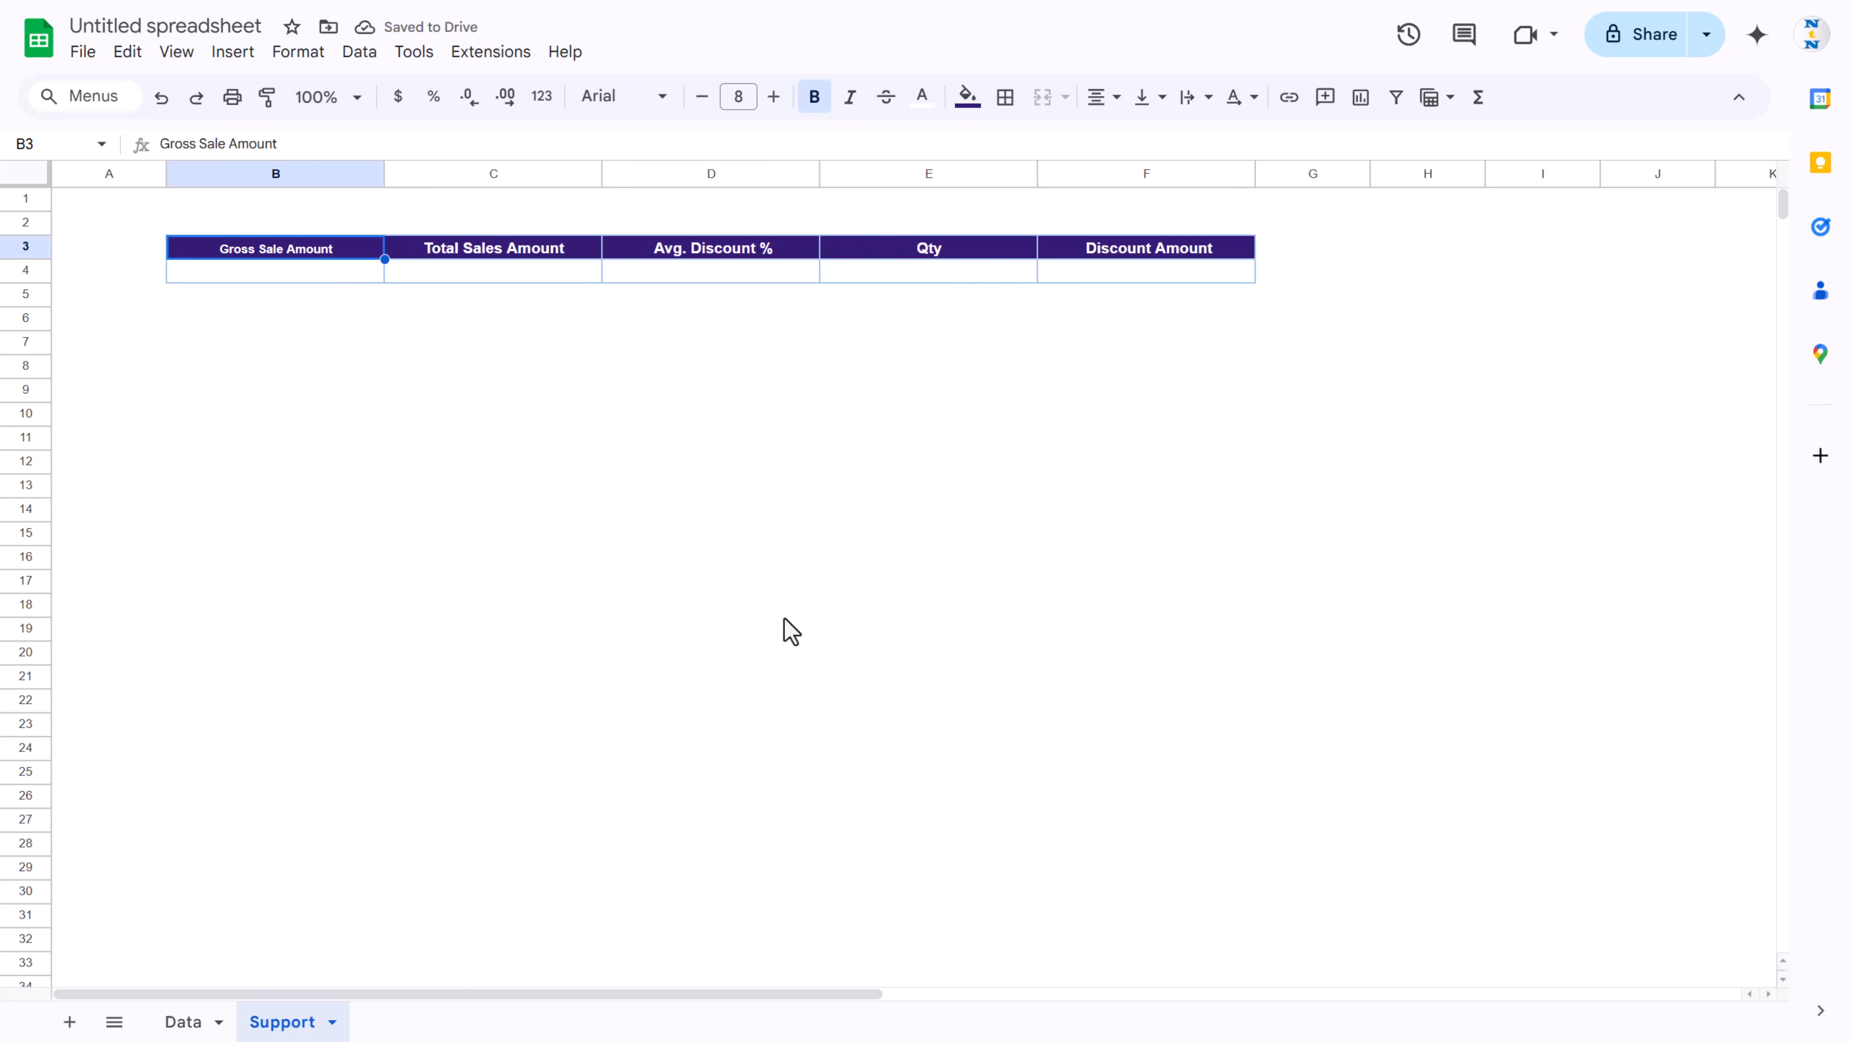
click(348, 269)
text(=sum)
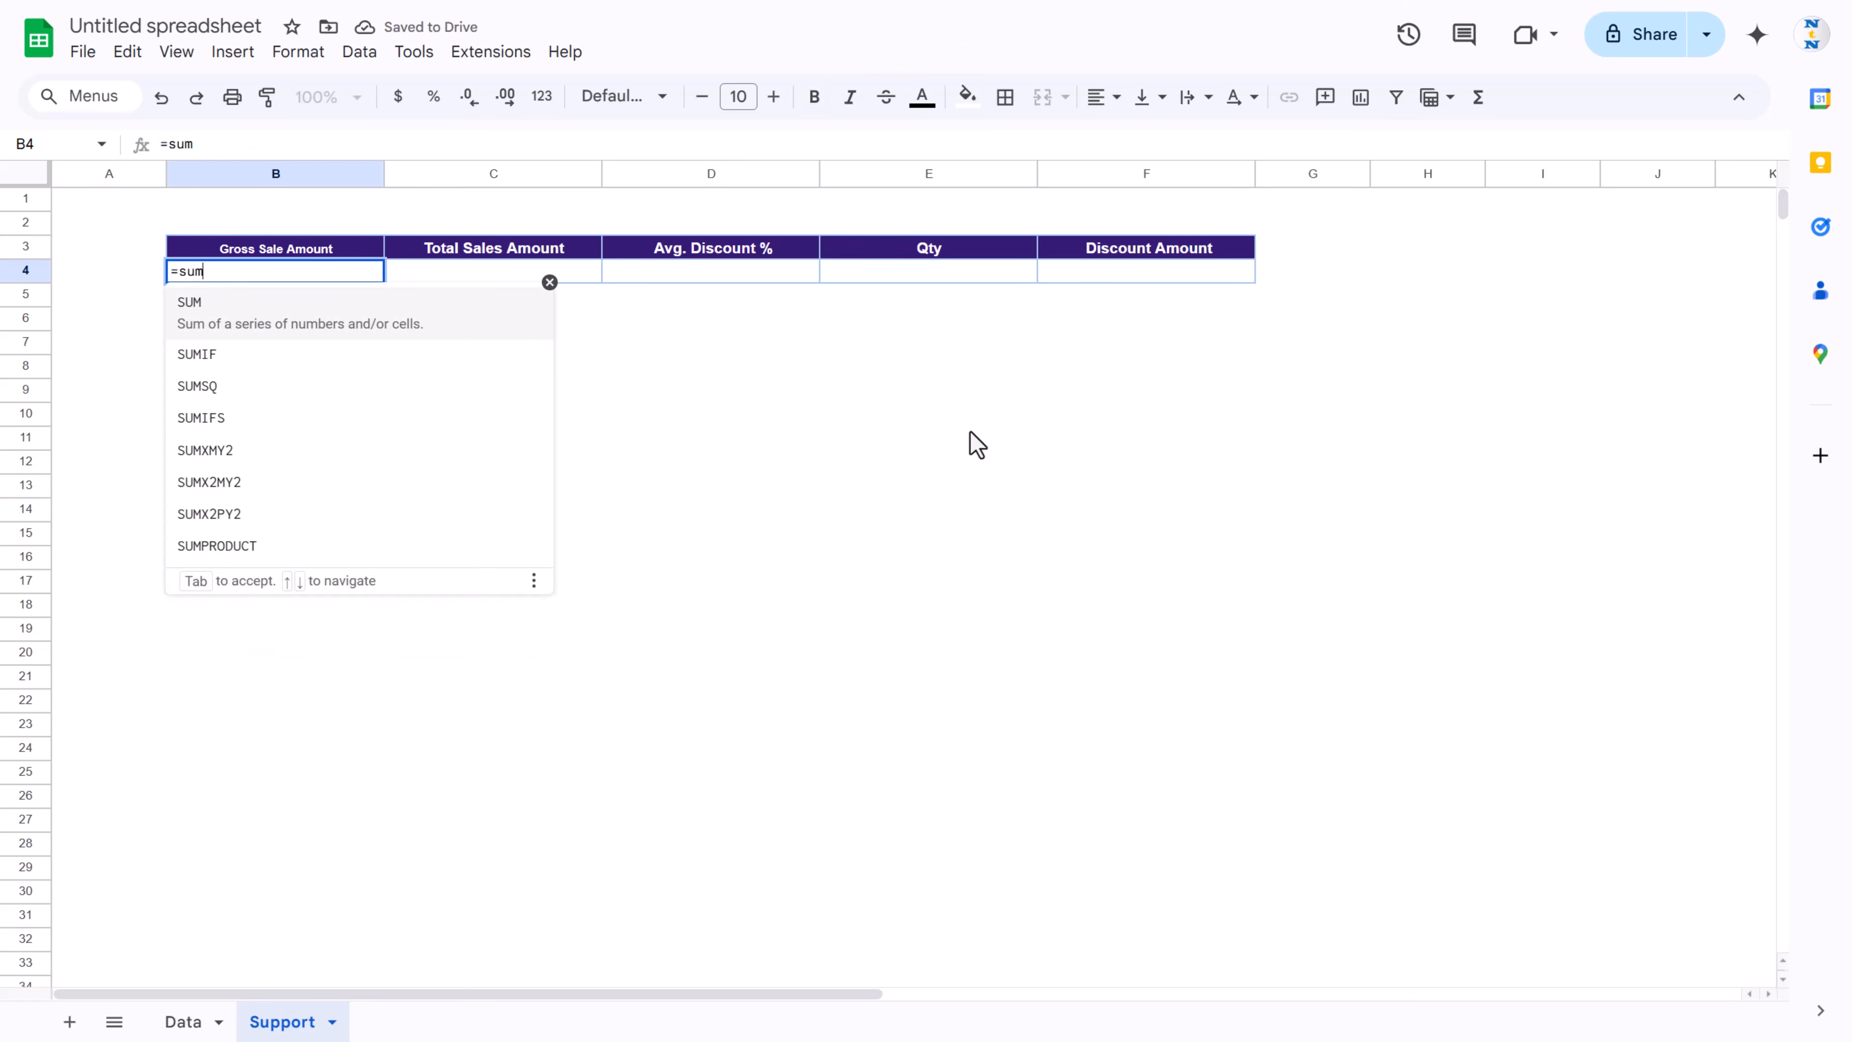
key(Tab)
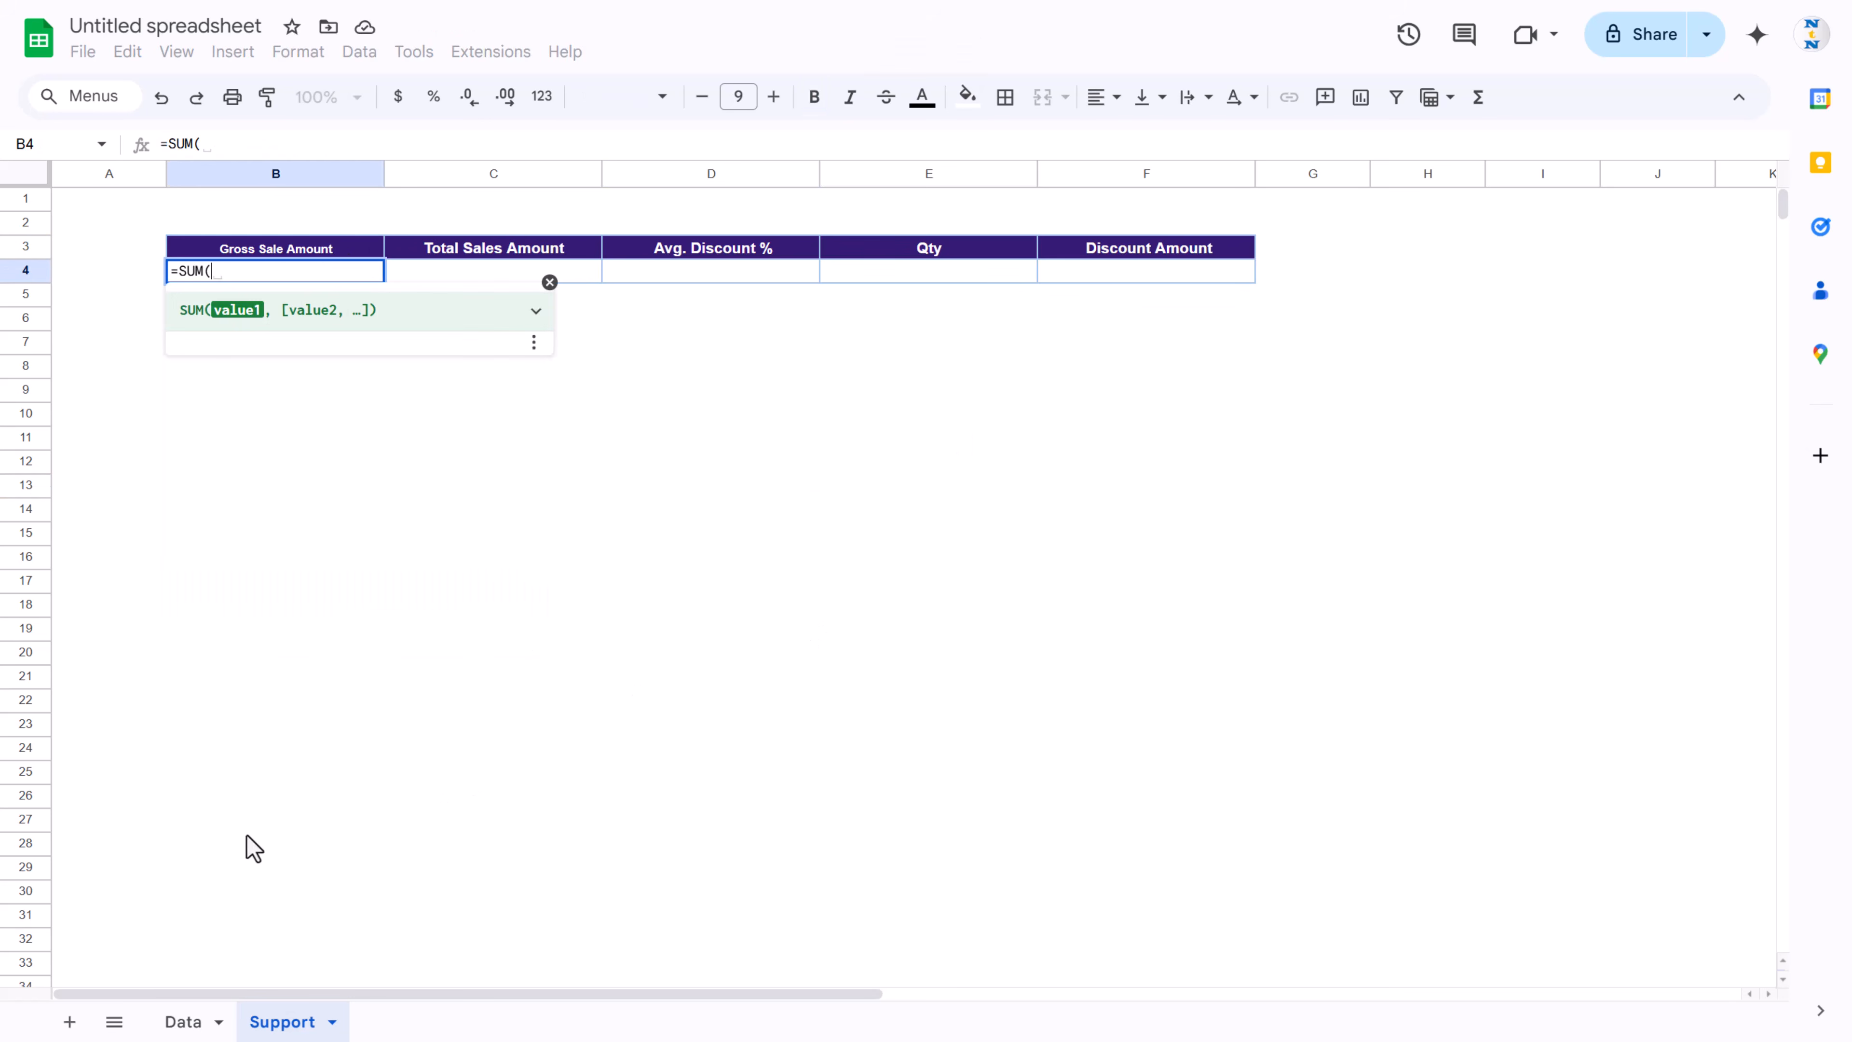
click(182, 1022)
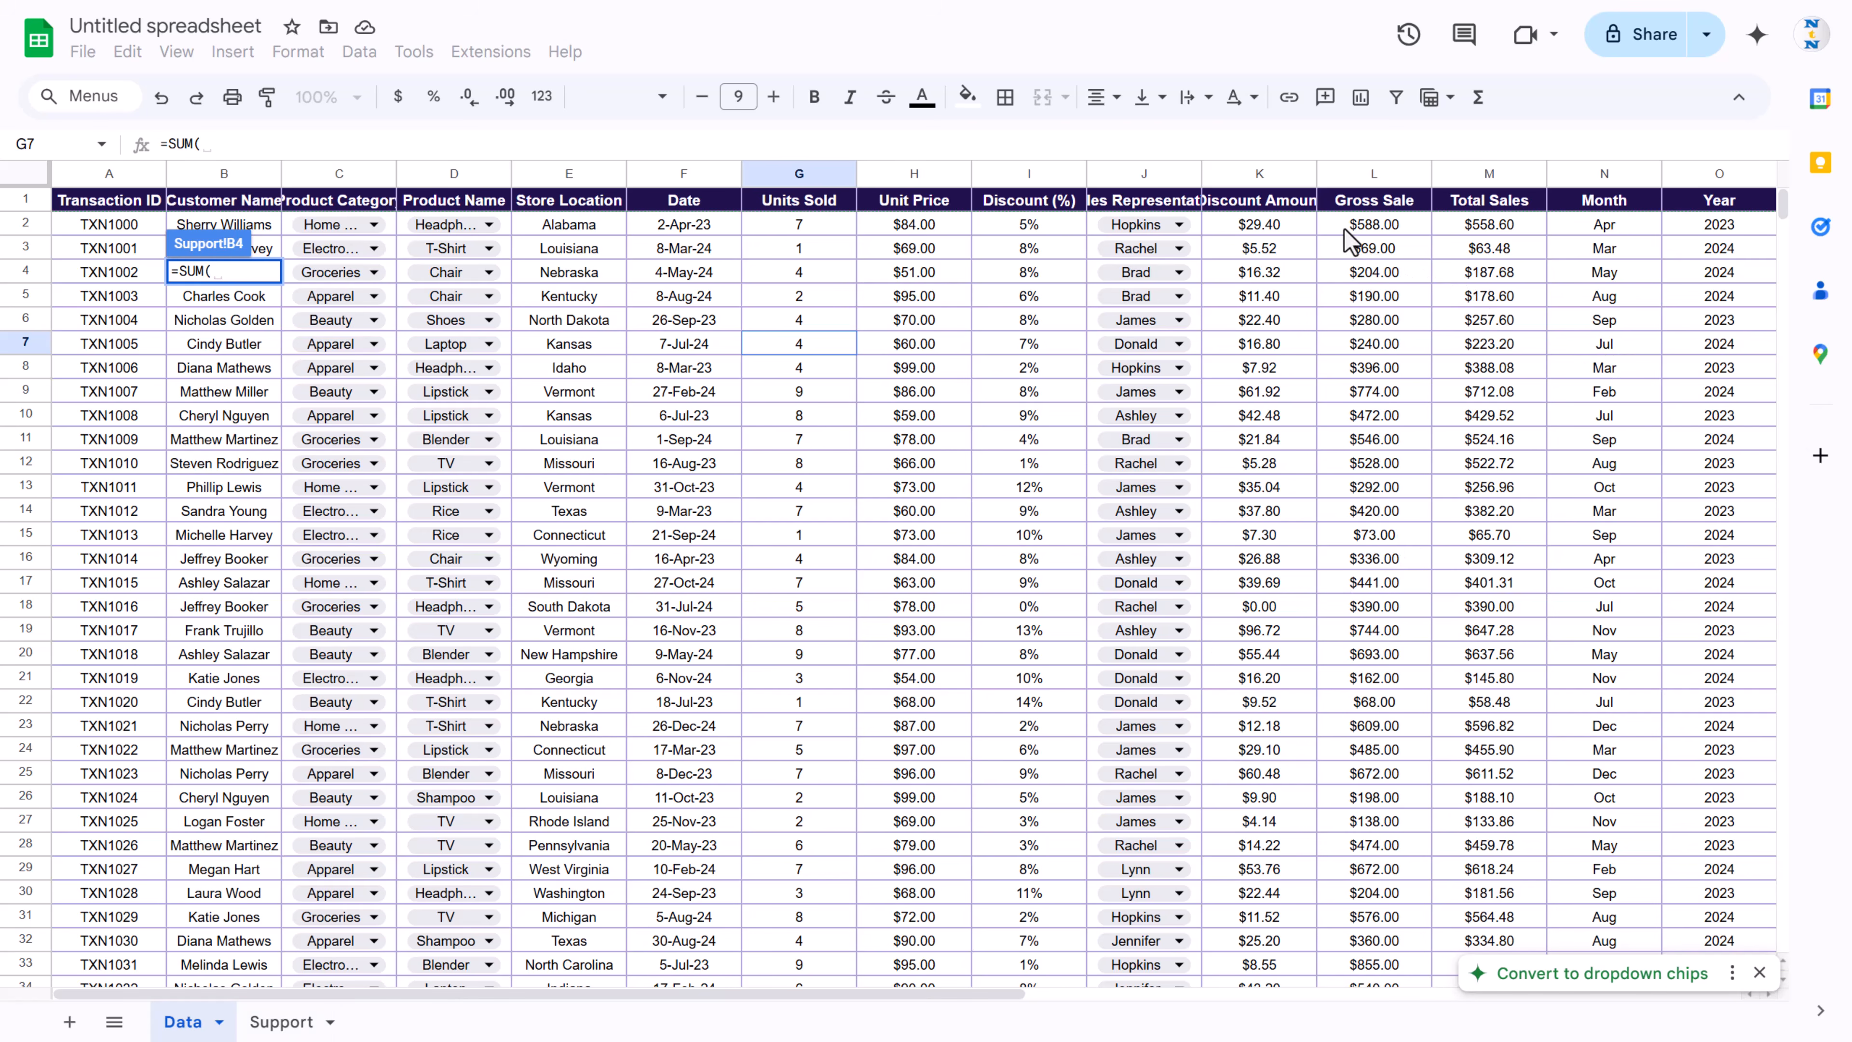
click(1375, 173)
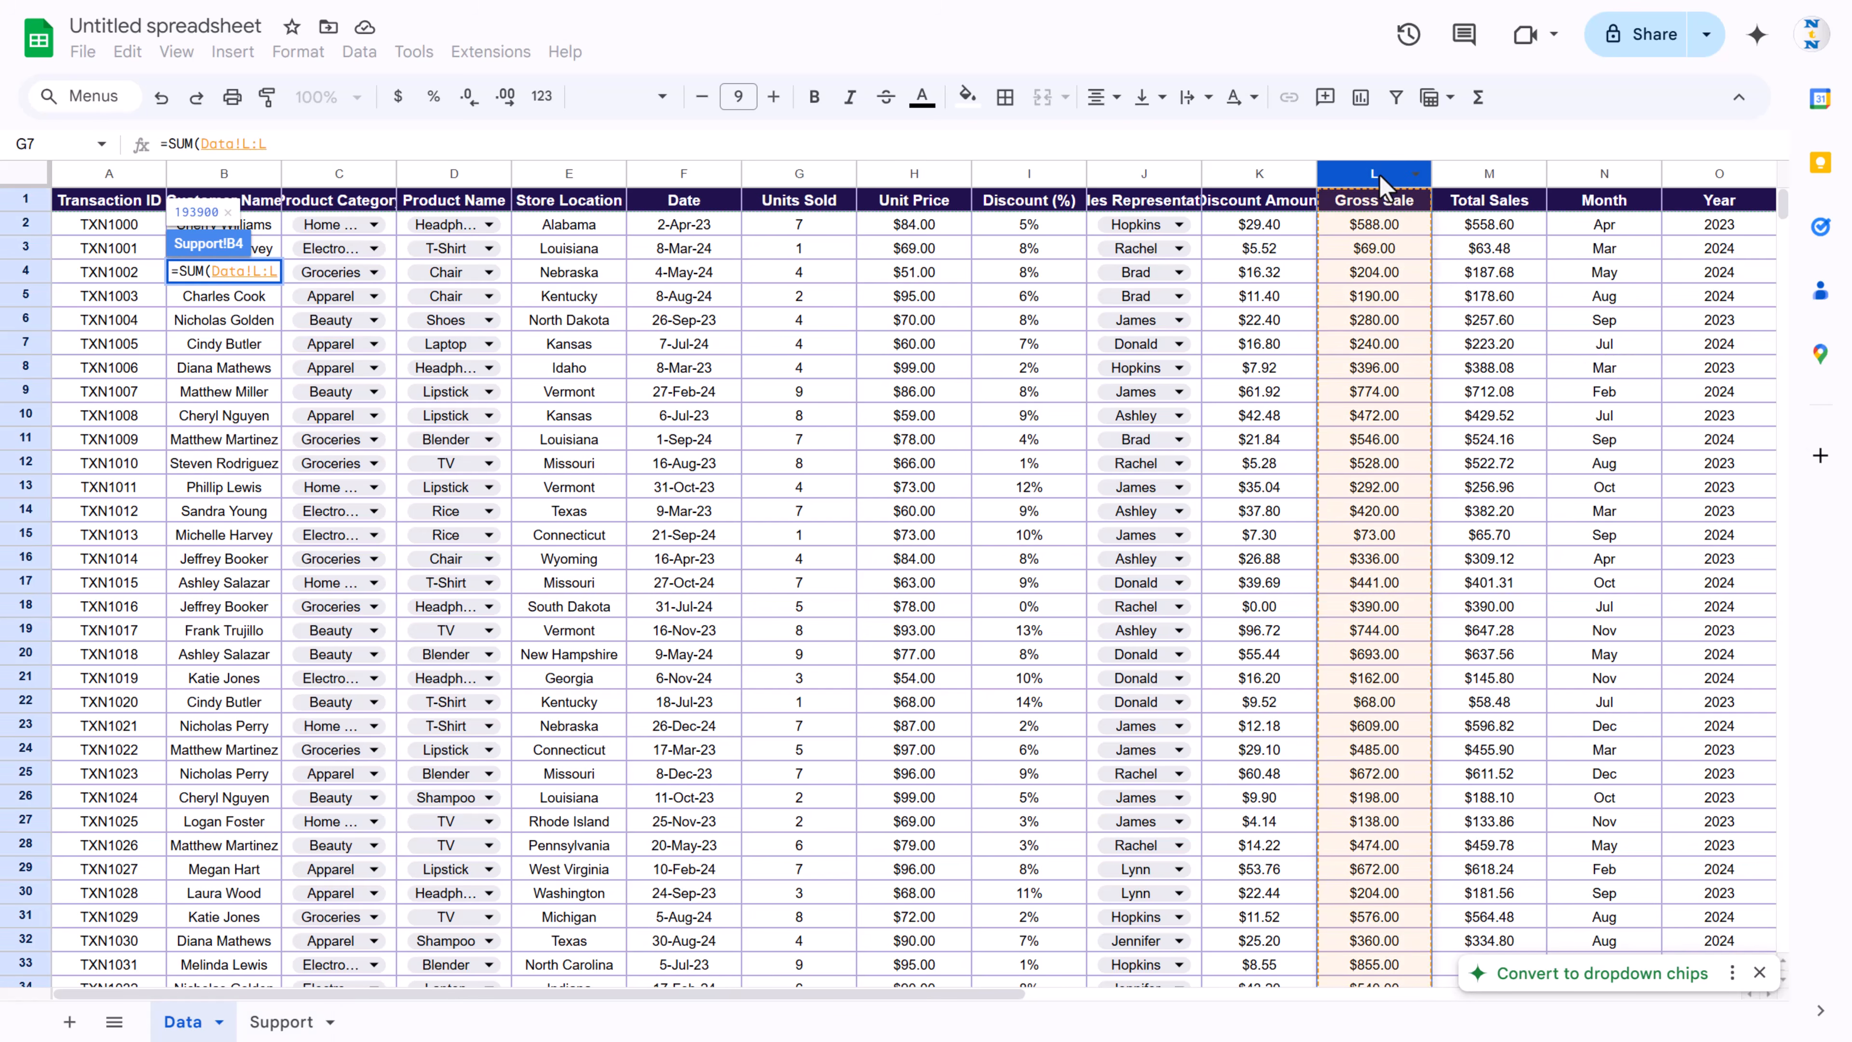
key(Return)
Step: Auto-fit the Discount Amount, Sales Representative, Product Name, Product Category and Customer Name columns on the Data sheet to their contents
click(182, 1022)
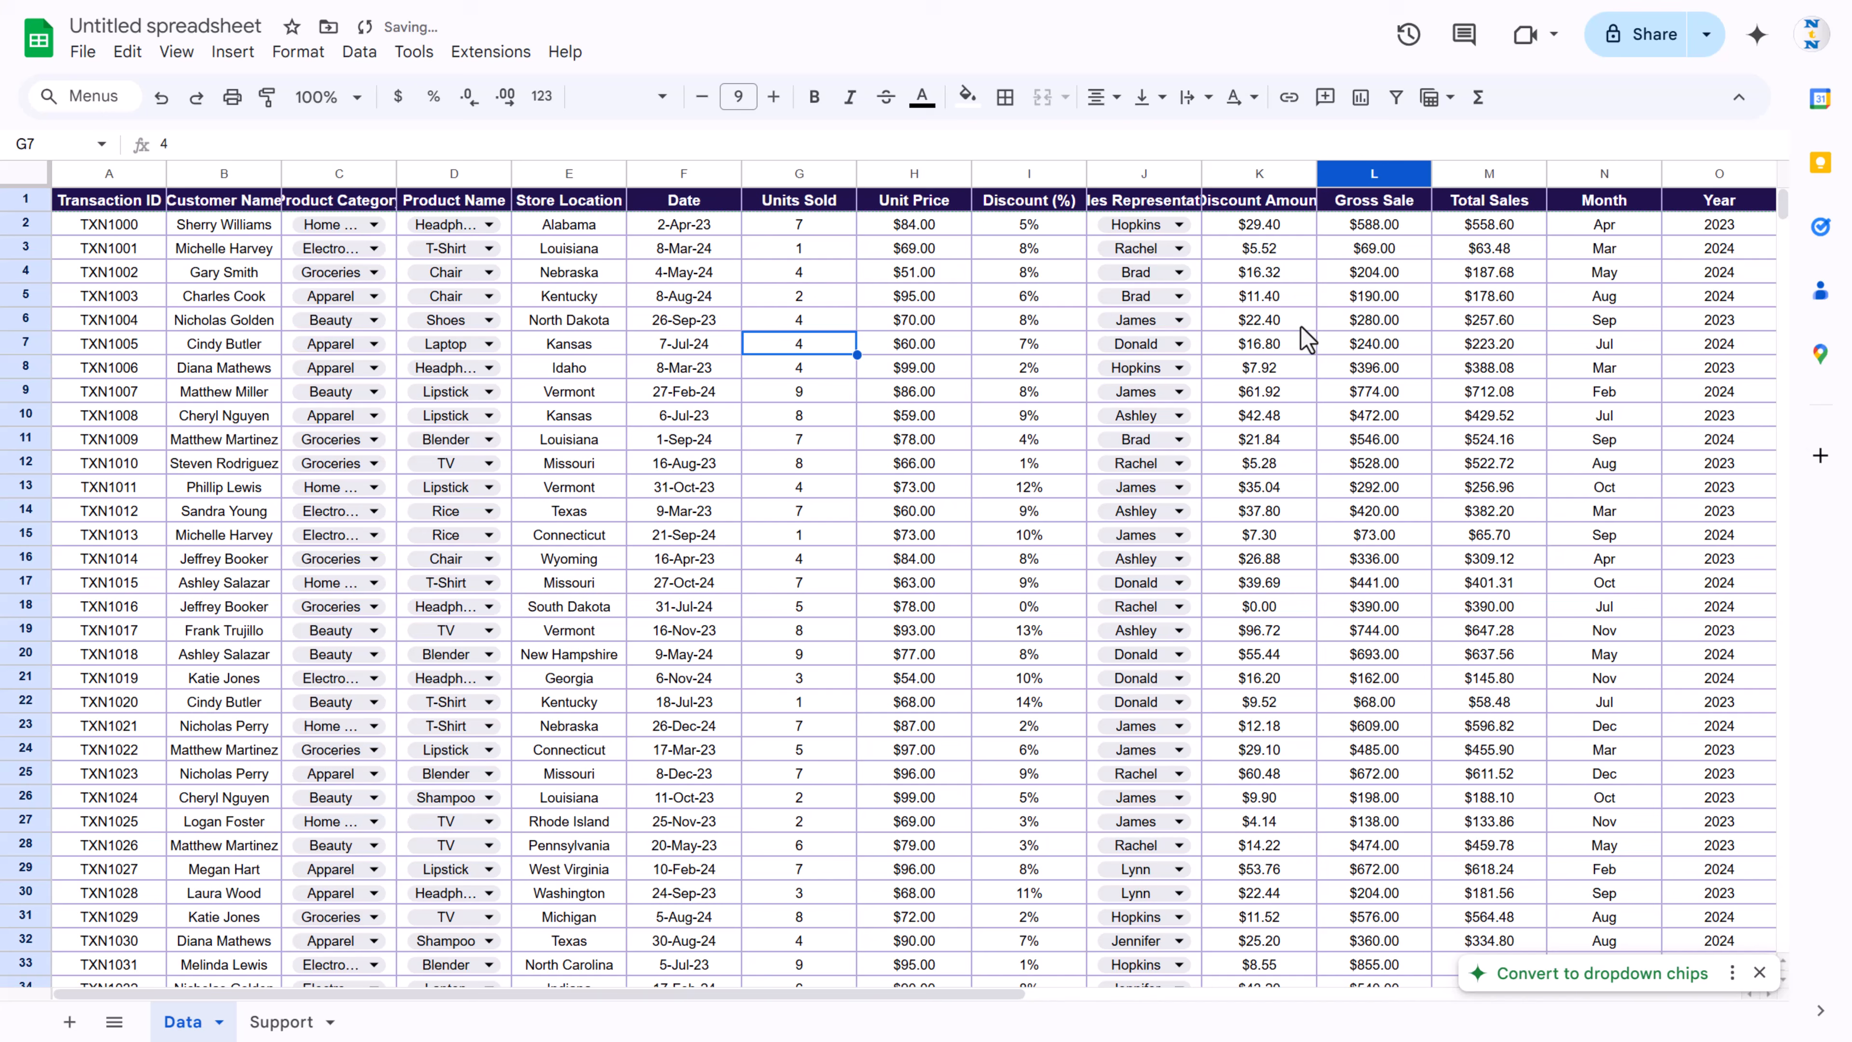
double_click(1317, 173)
double_click(1203, 173)
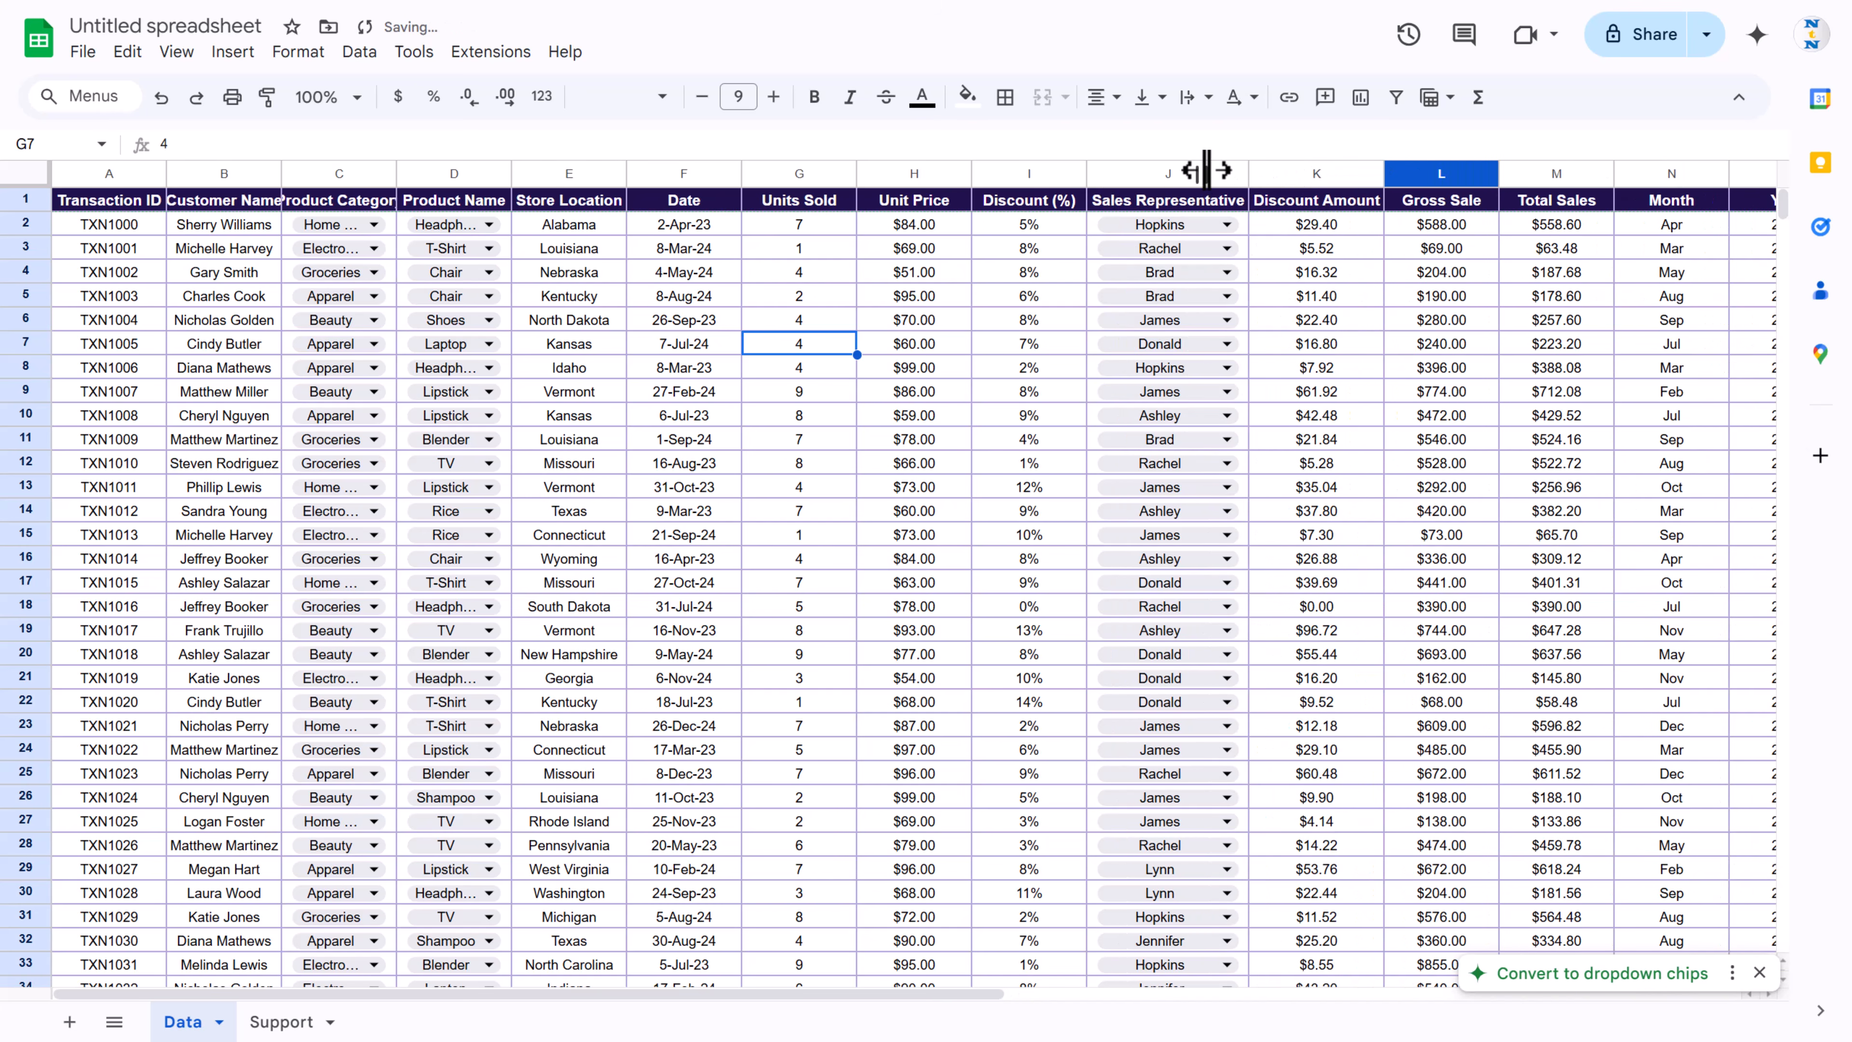
double_click(512, 173)
double_click(400, 172)
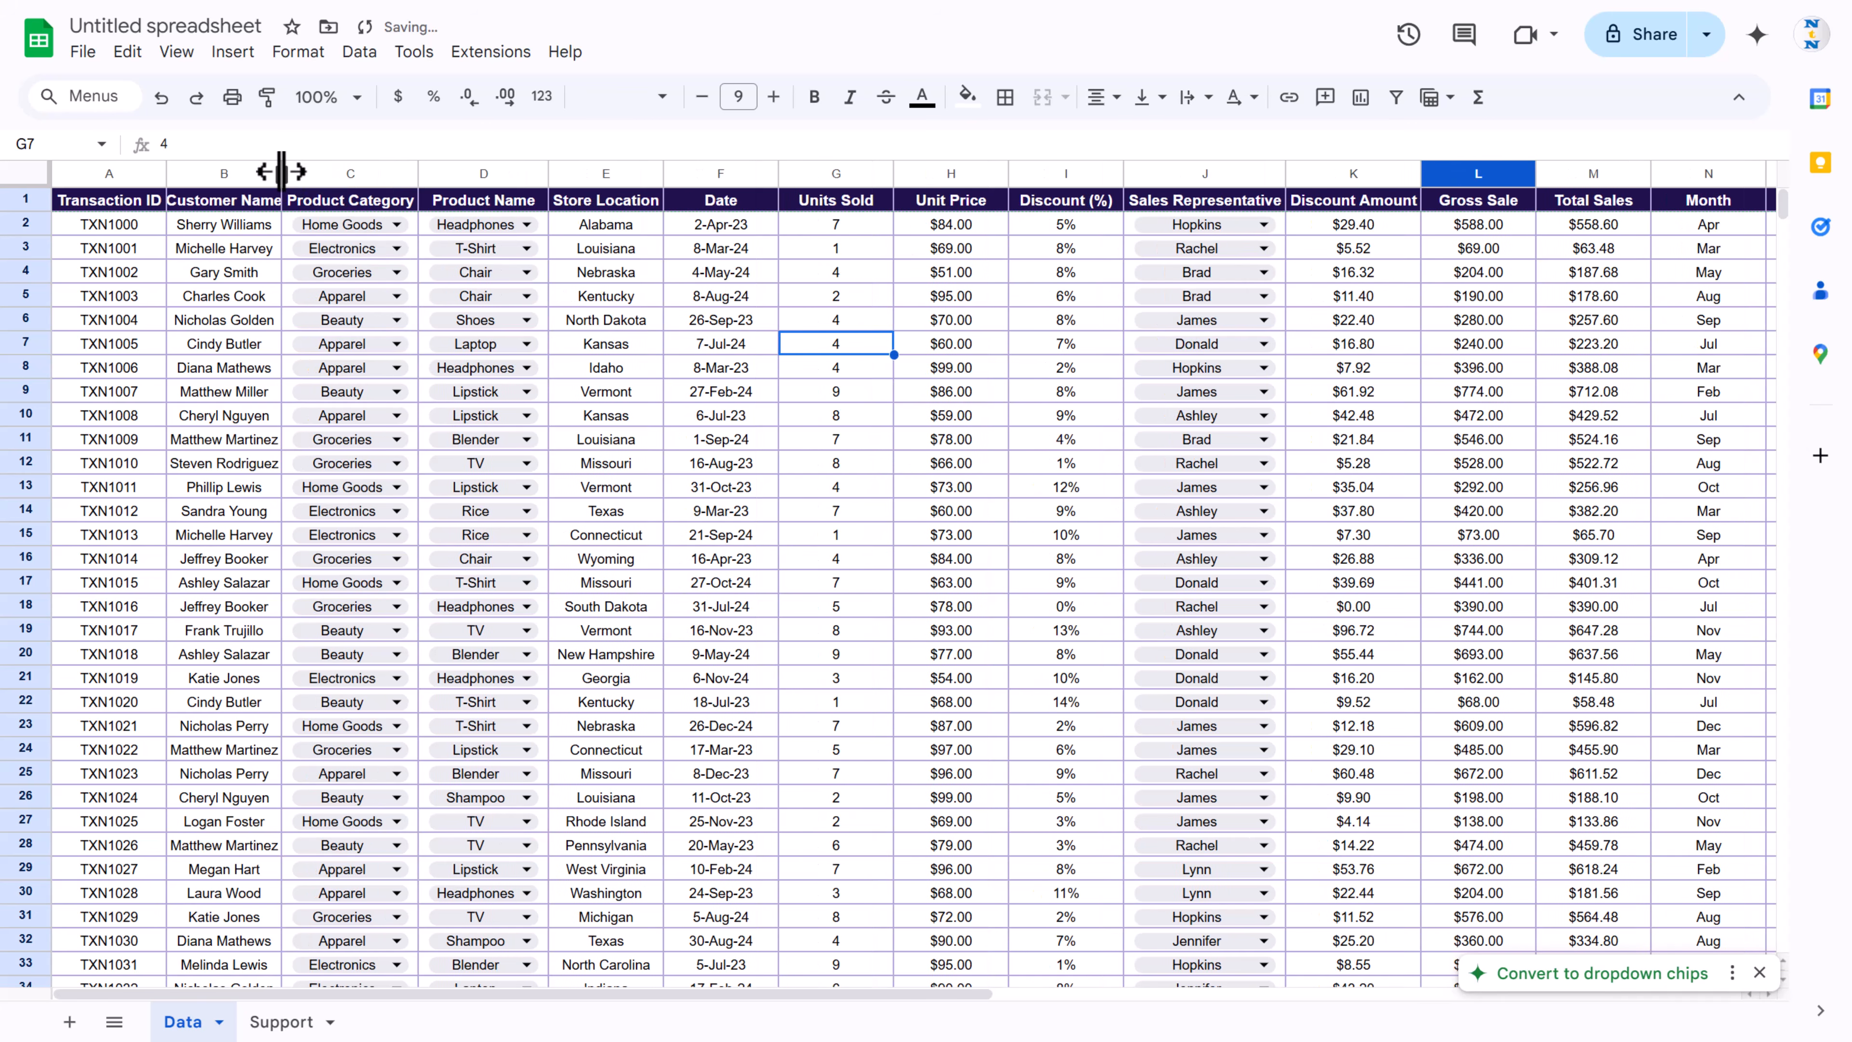
double_click(281, 173)
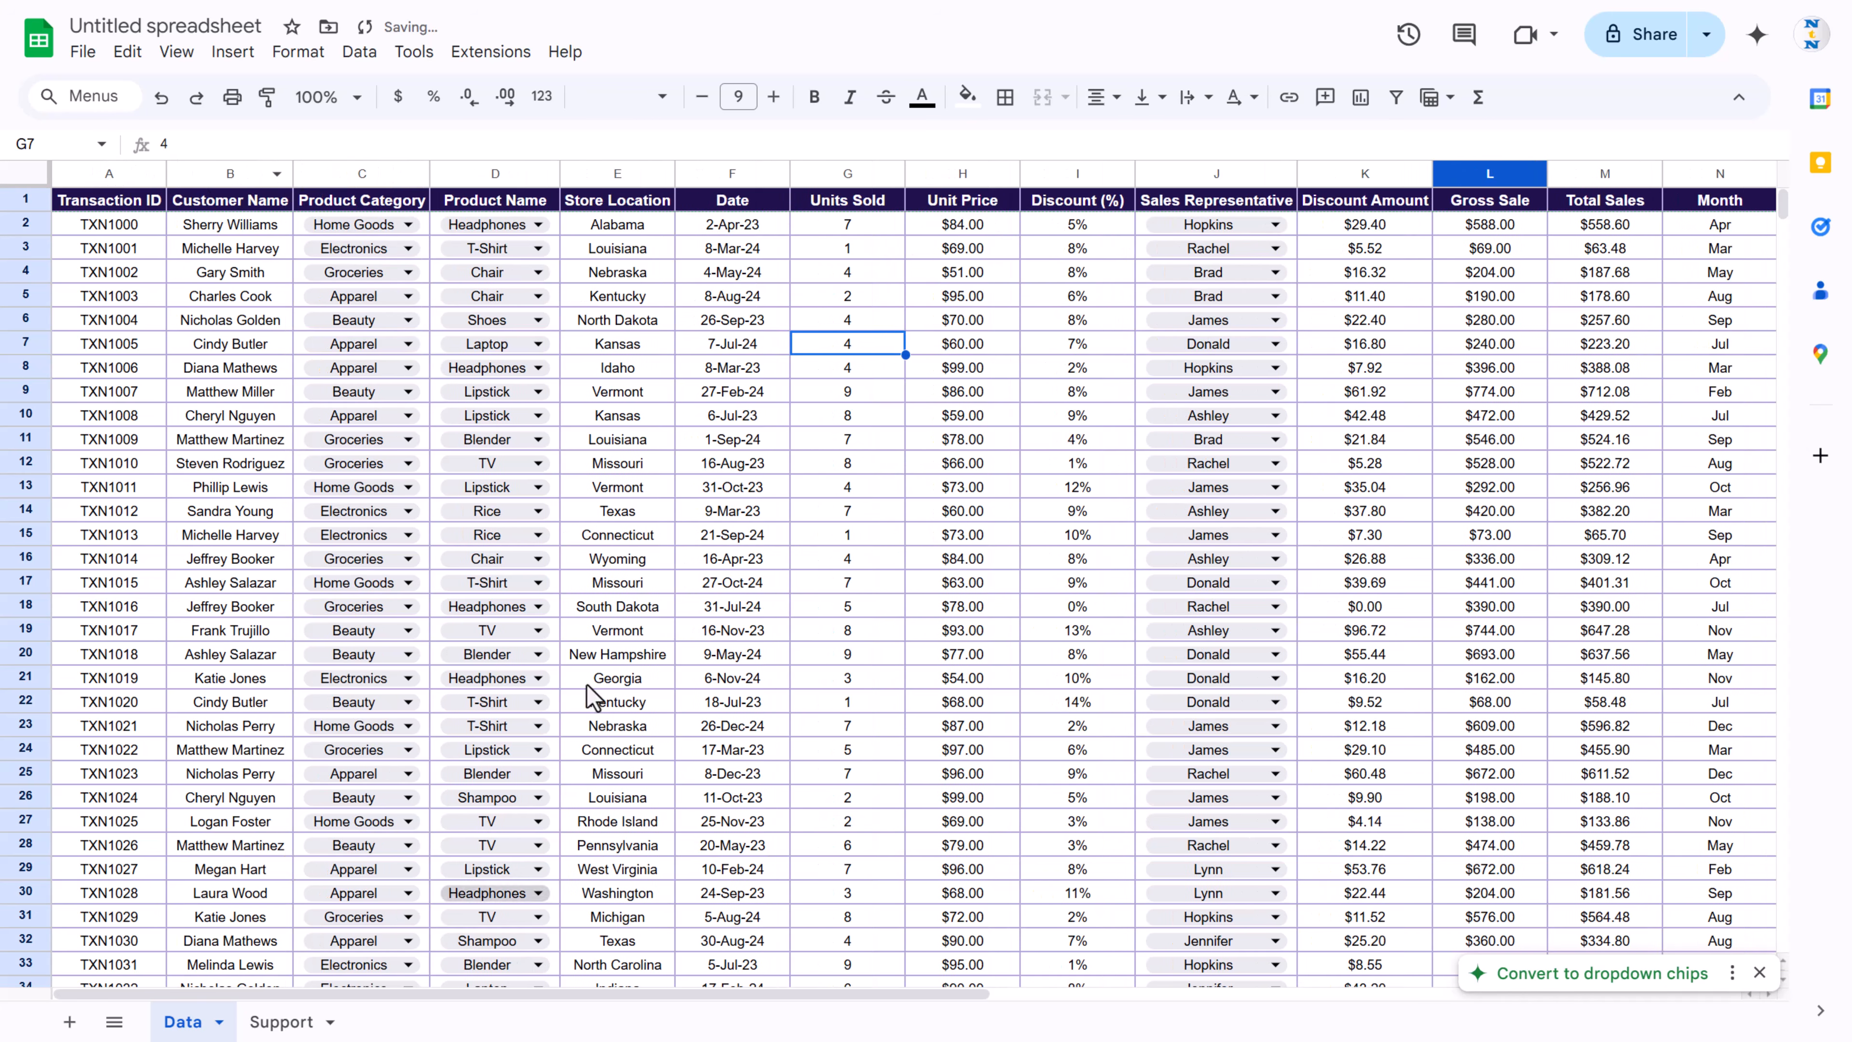
Step: Copy the formatting of Gross Sale cell L3 on the Data sheet to cell B4 on the Support sheet with Paint format
click(282, 1022)
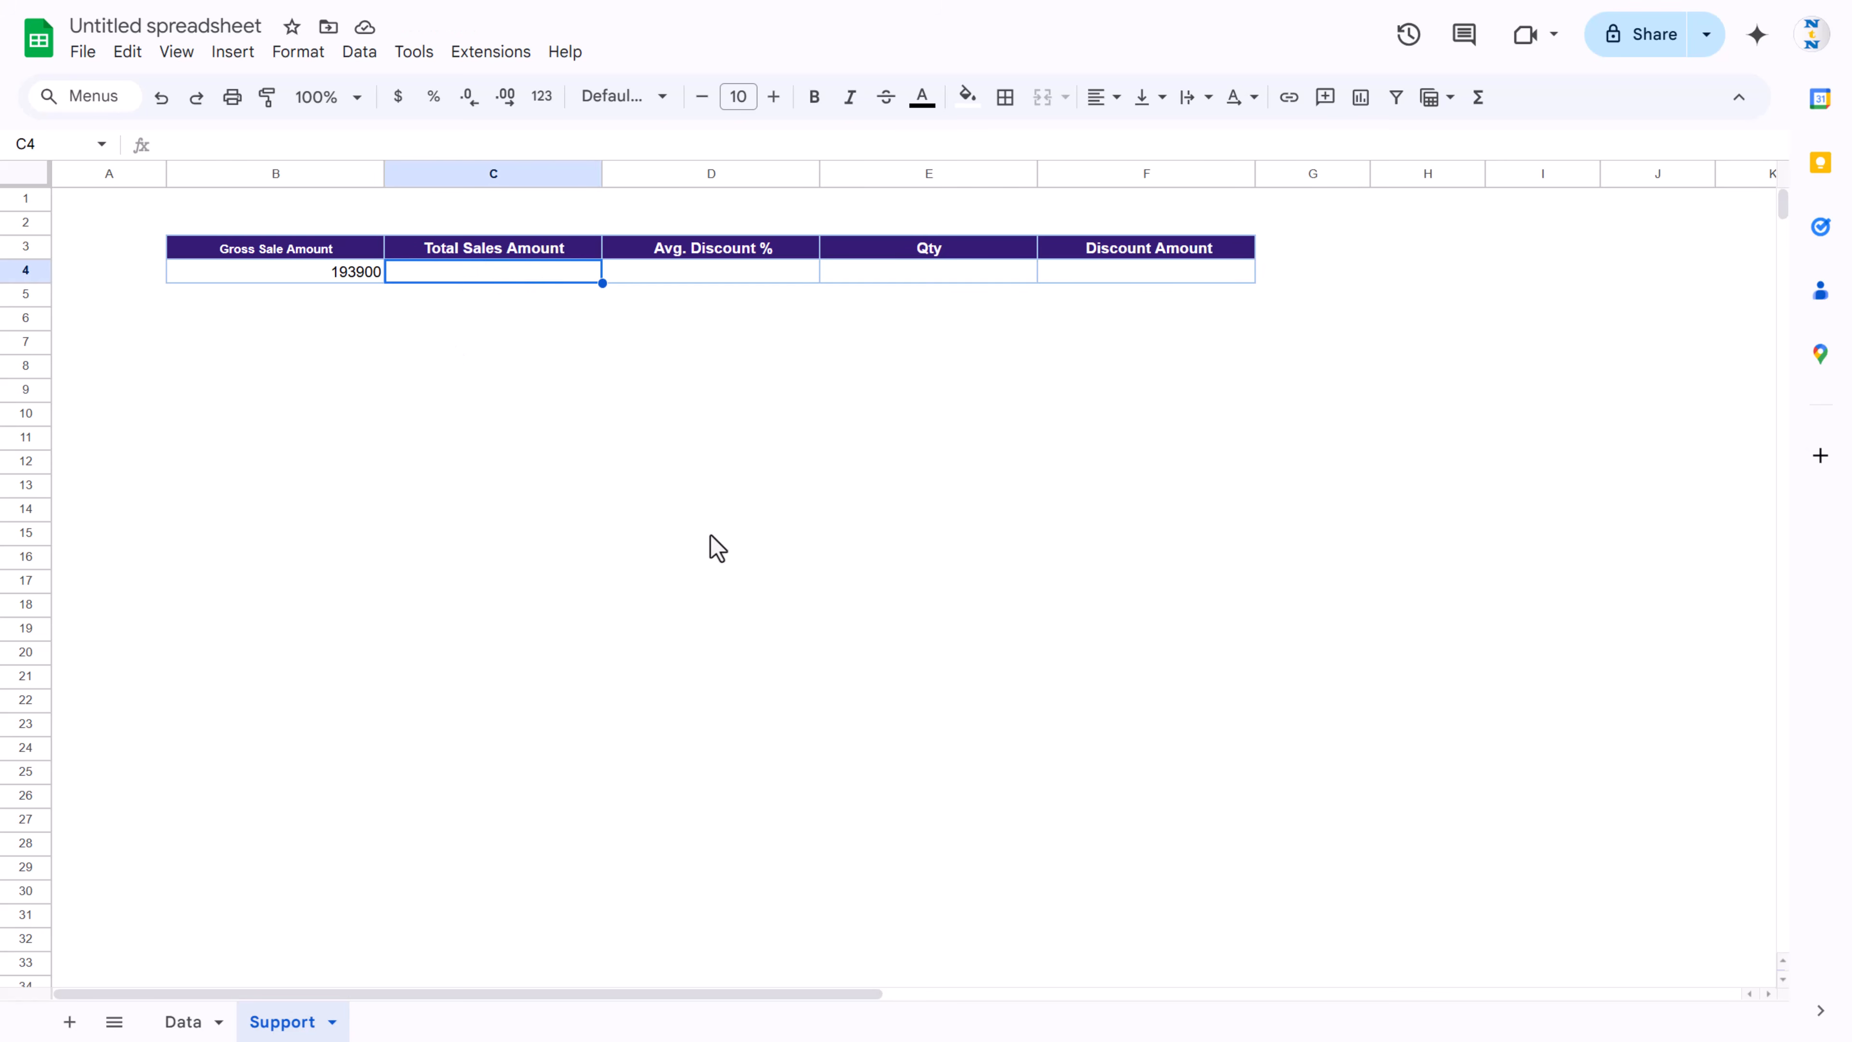
click(347, 272)
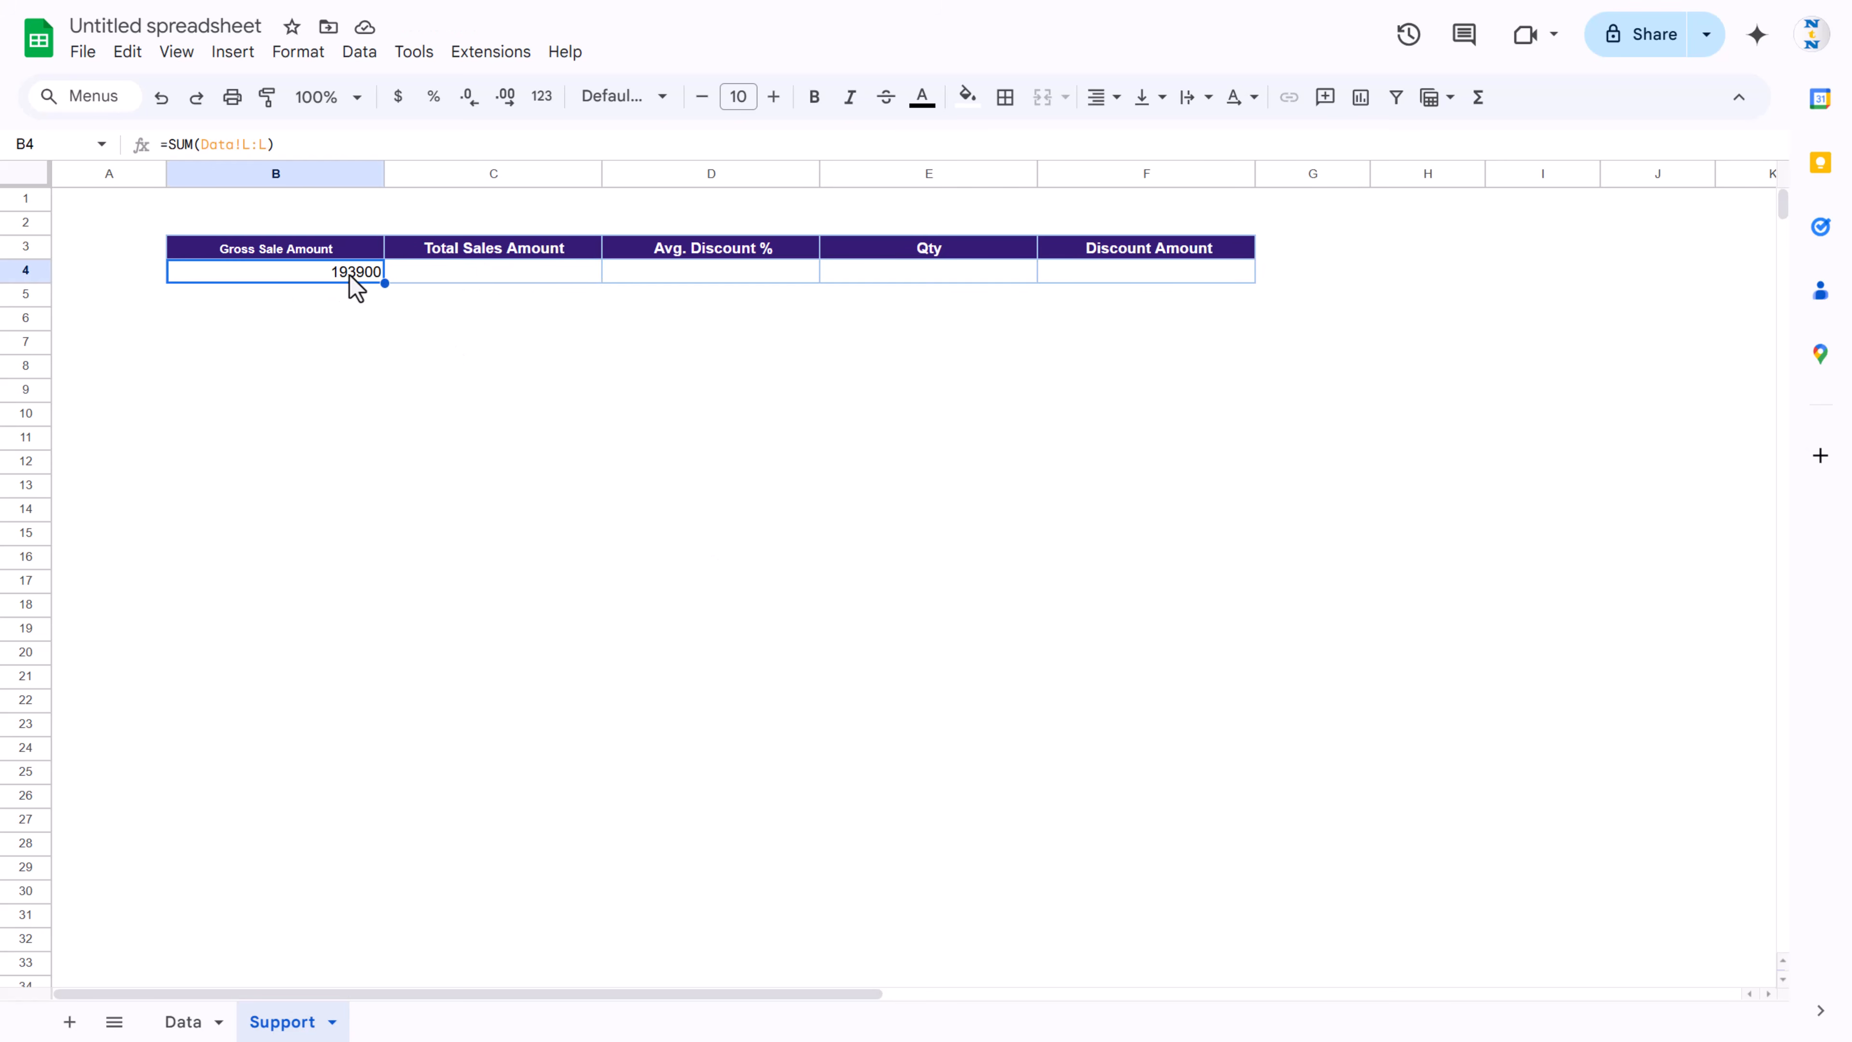
click(191, 1024)
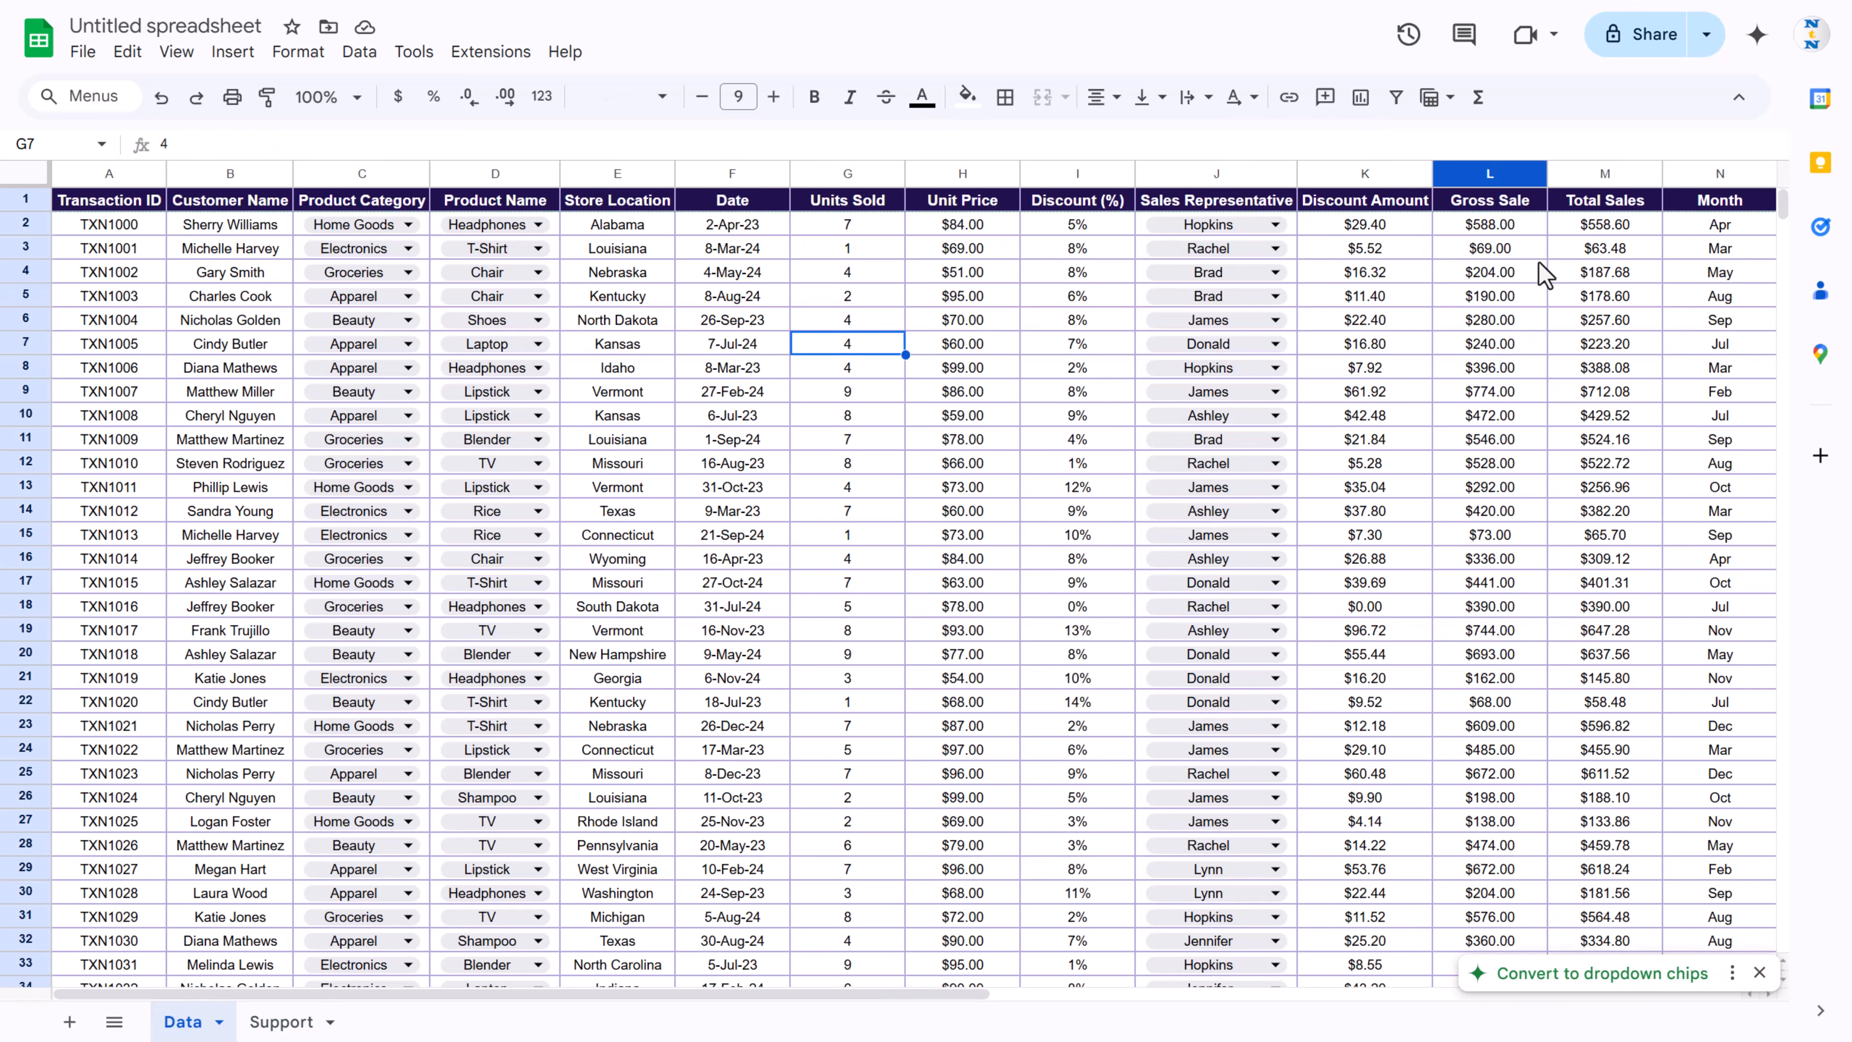
click(1505, 230)
click(1507, 255)
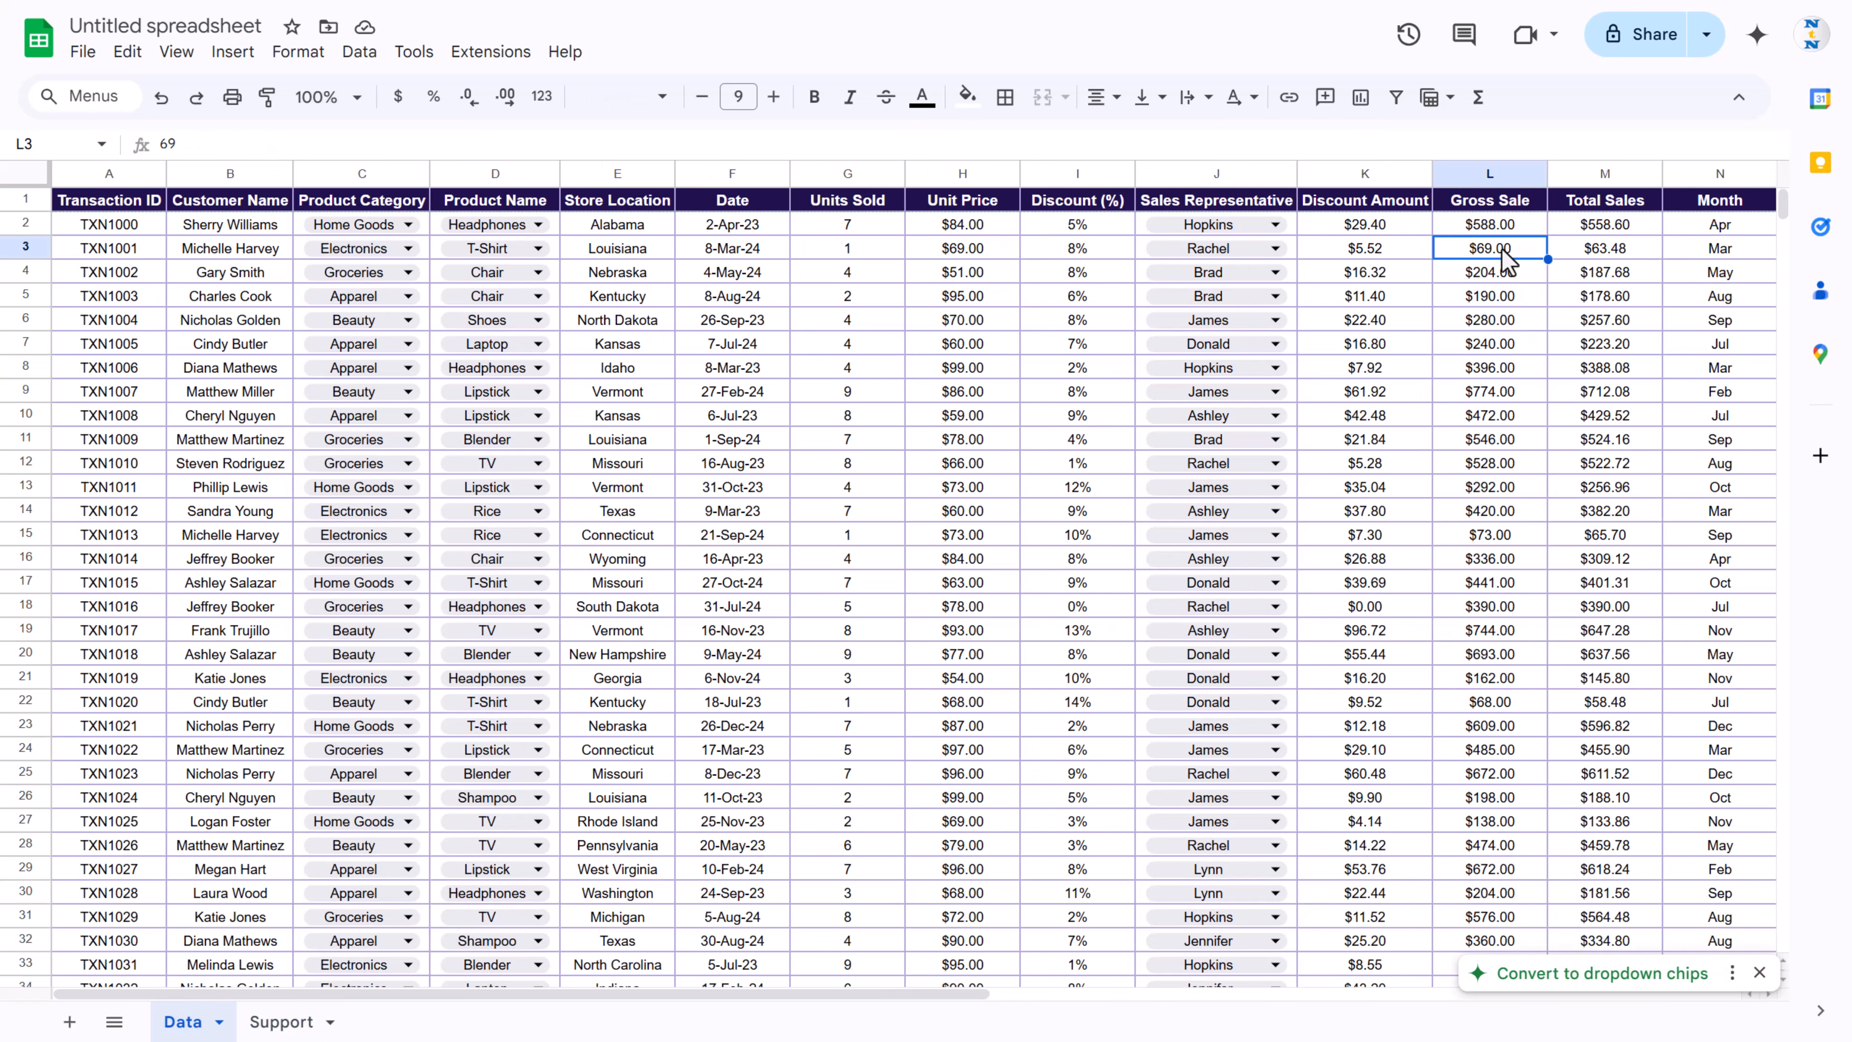
click(267, 102)
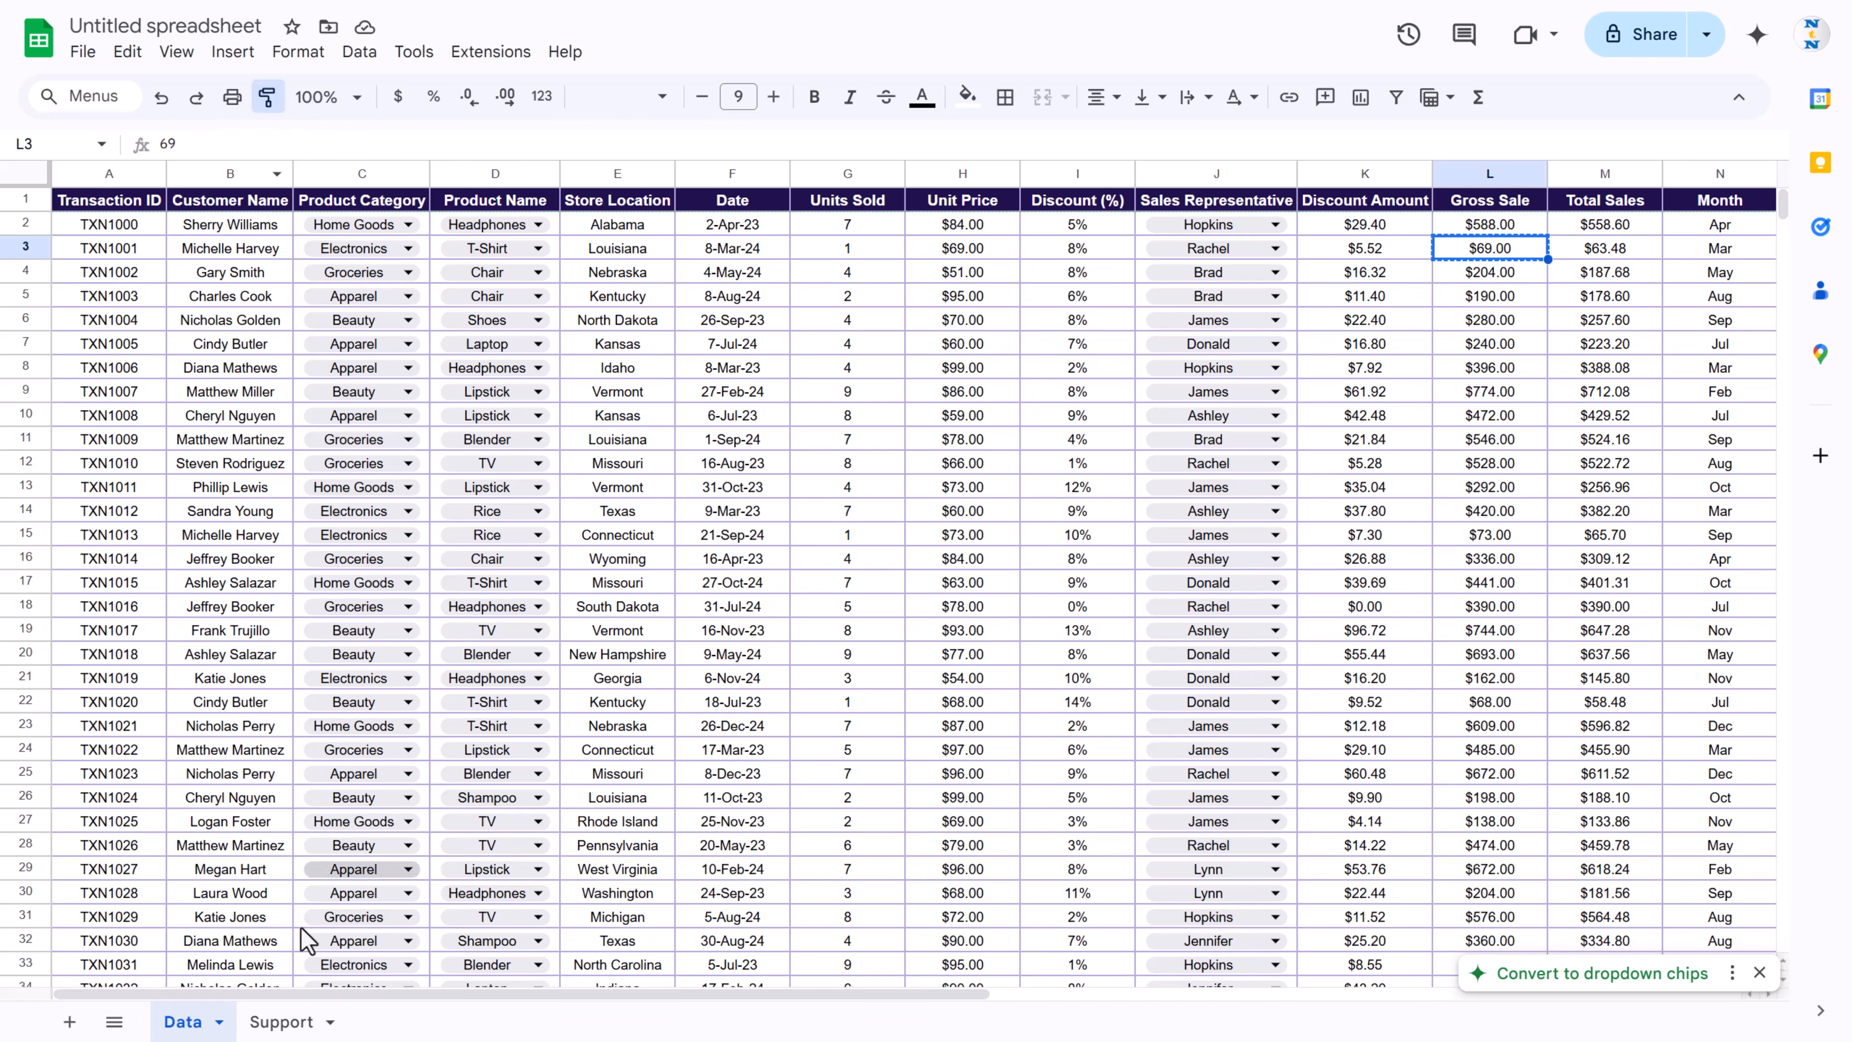
click(282, 1022)
click(343, 275)
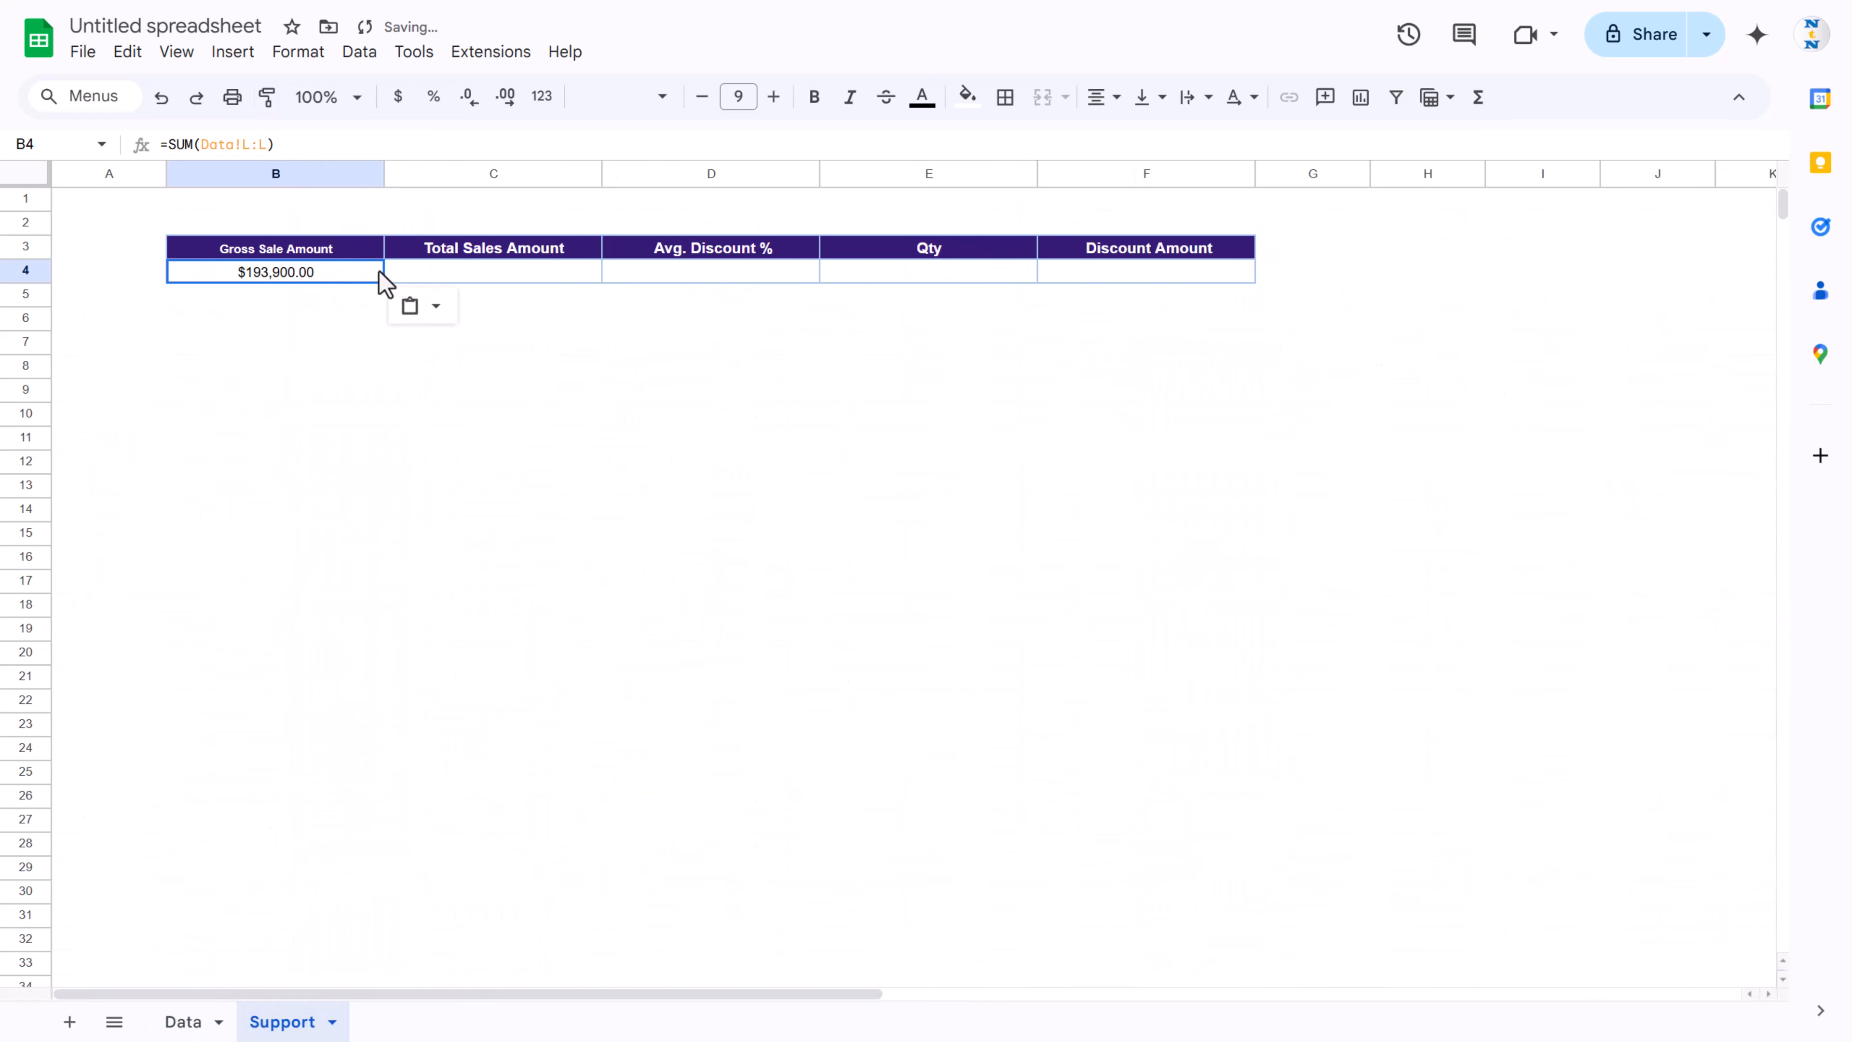
Step: Enter =SUM(Data!M:M) in cell C4 of the Support sheet to total the Total Sales column
key(Right)
text(=sum)
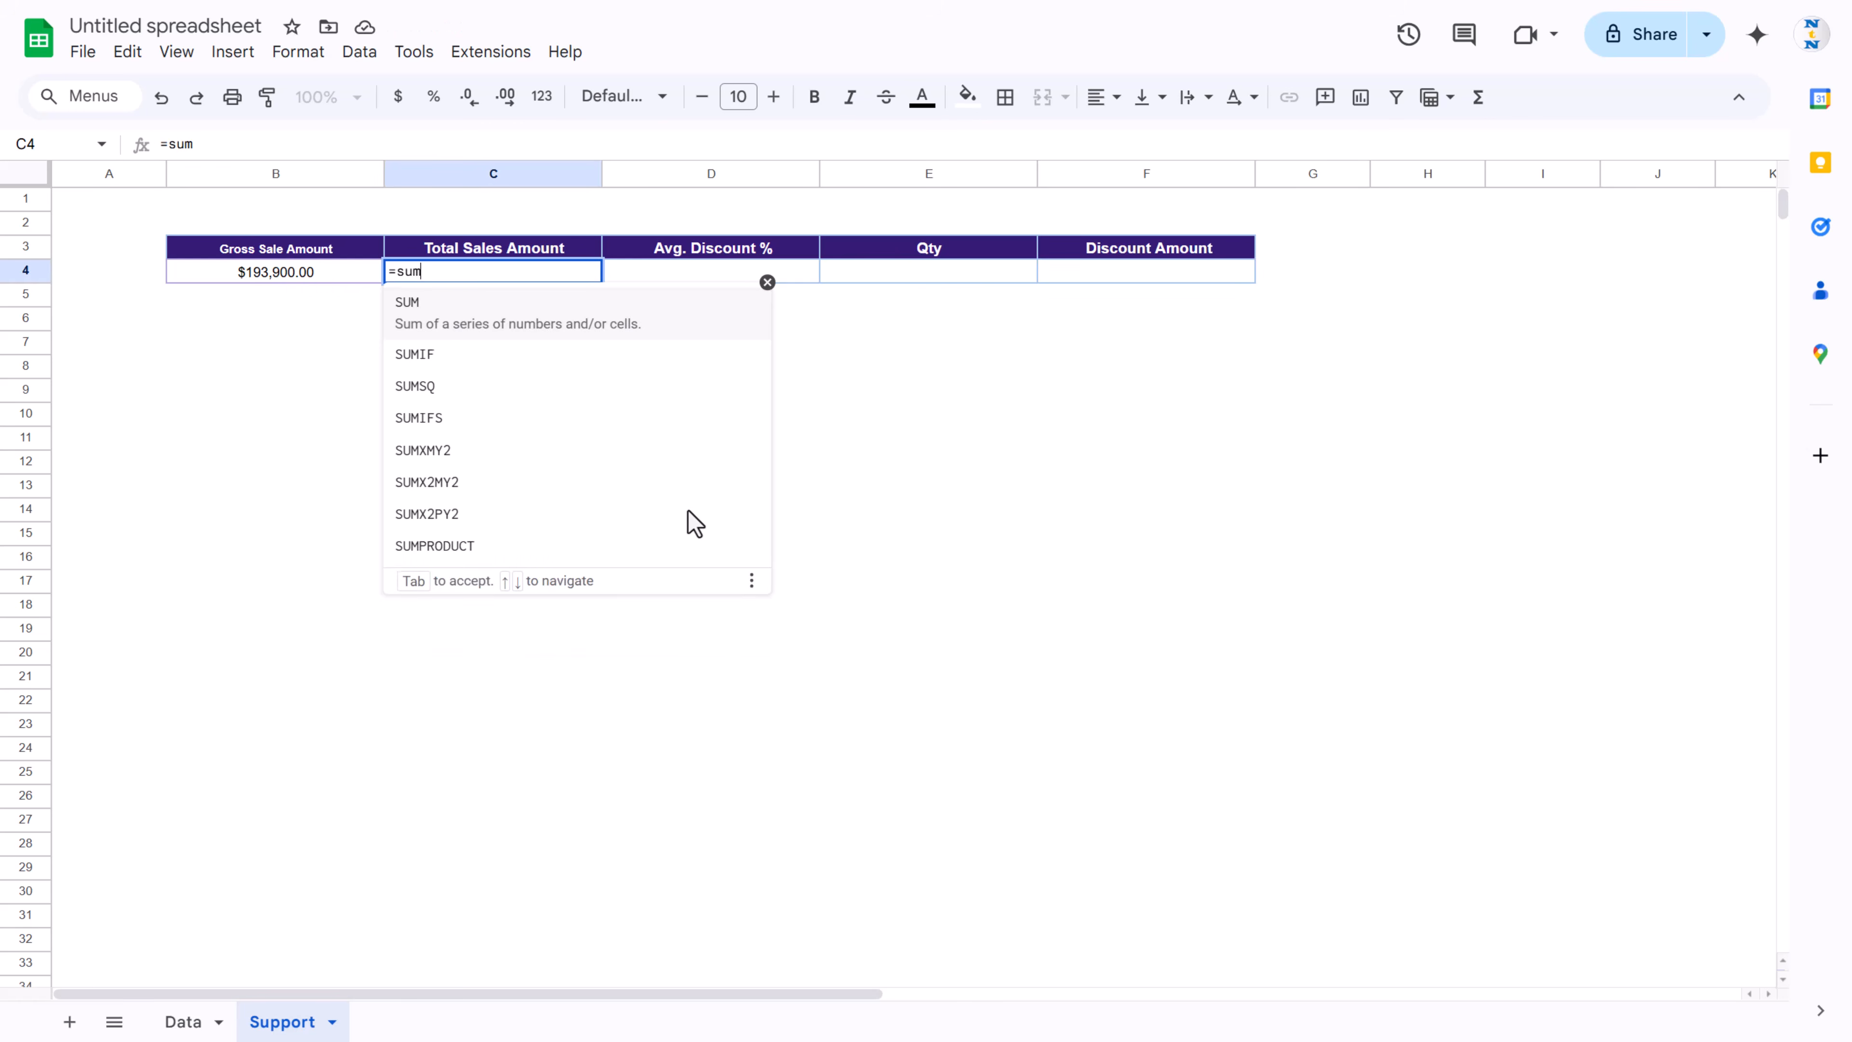
key(Tab)
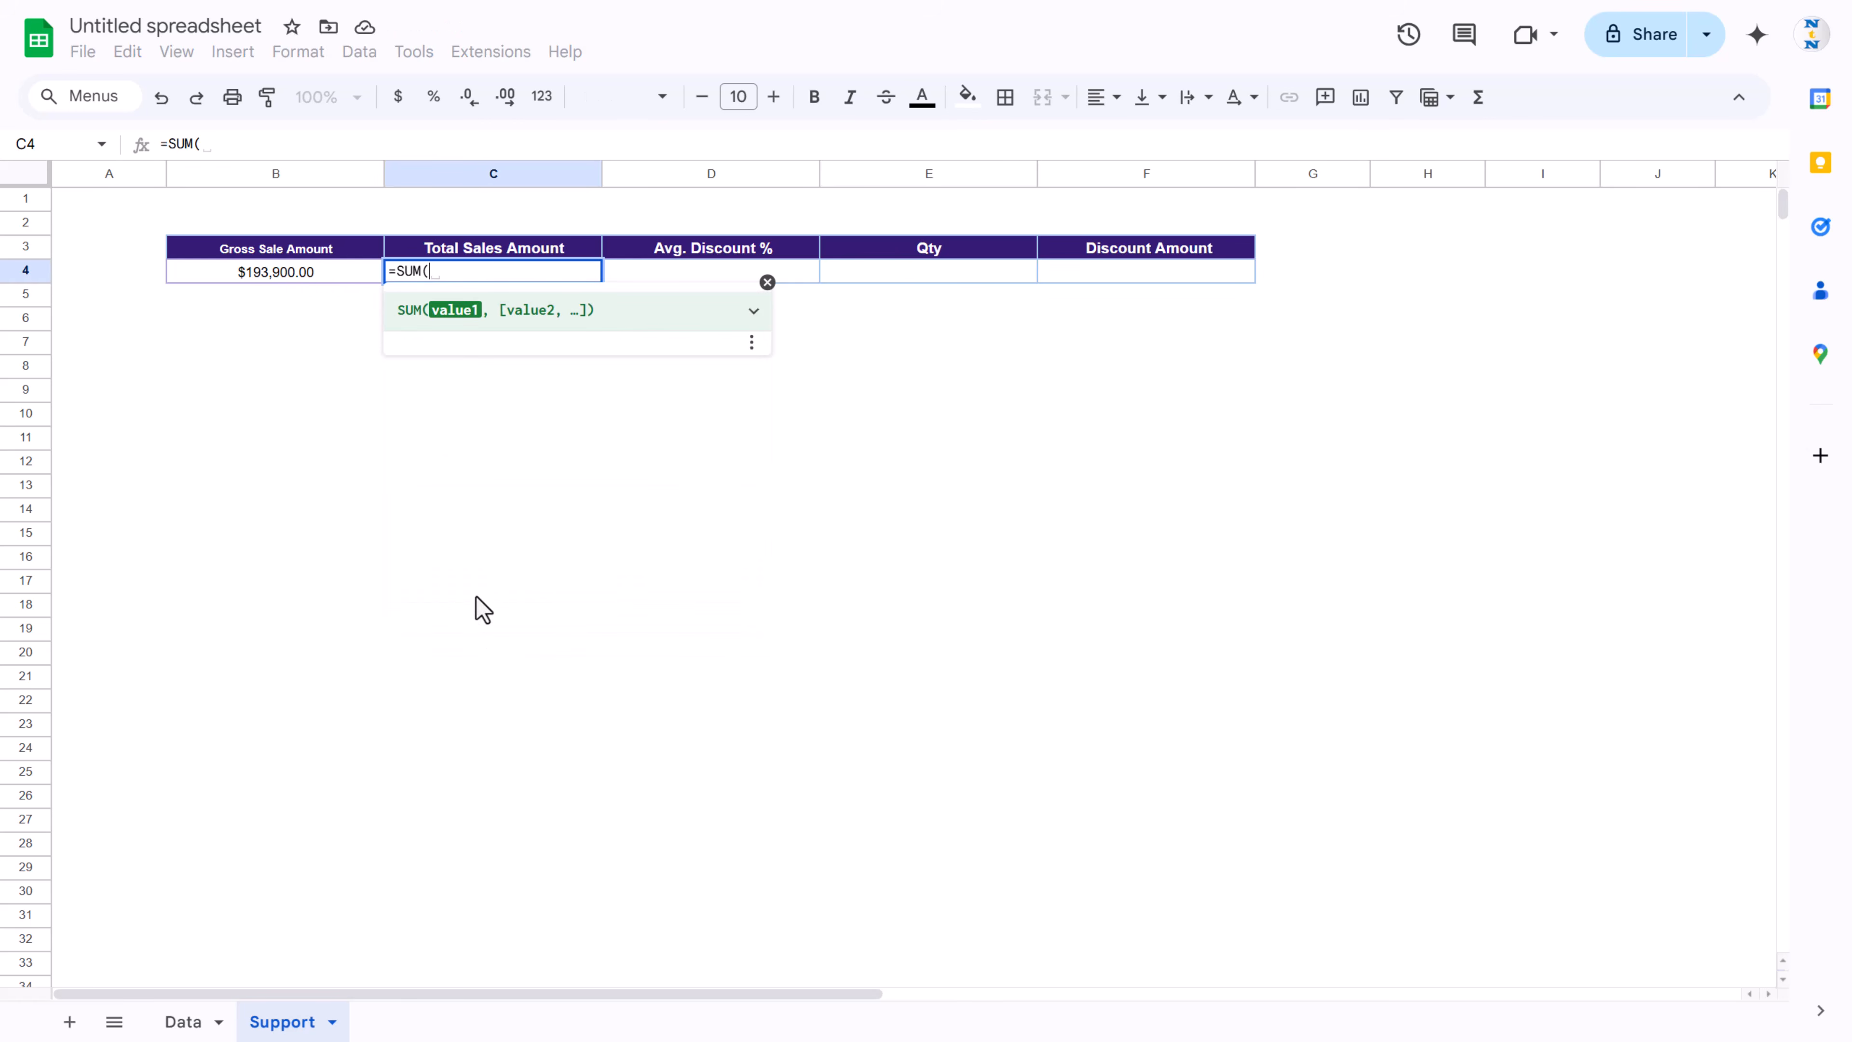
click(182, 1022)
click(1600, 175)
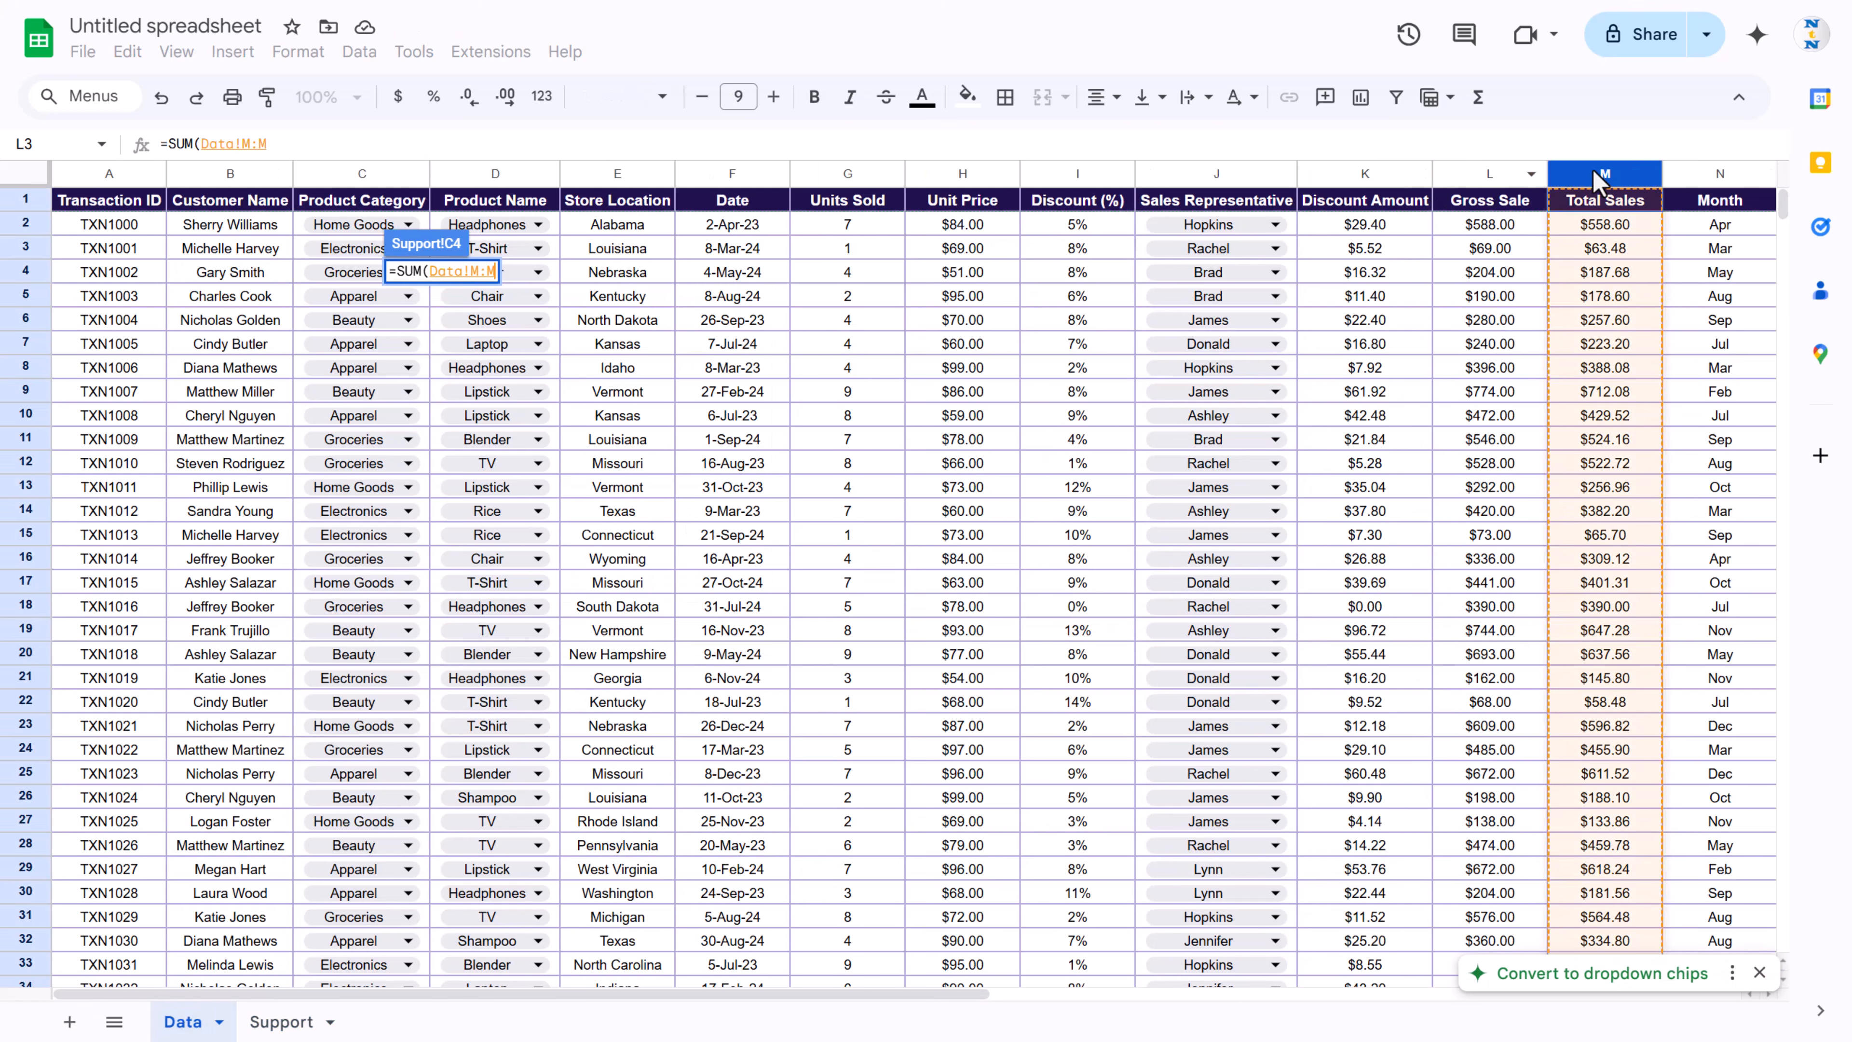
key(Return)
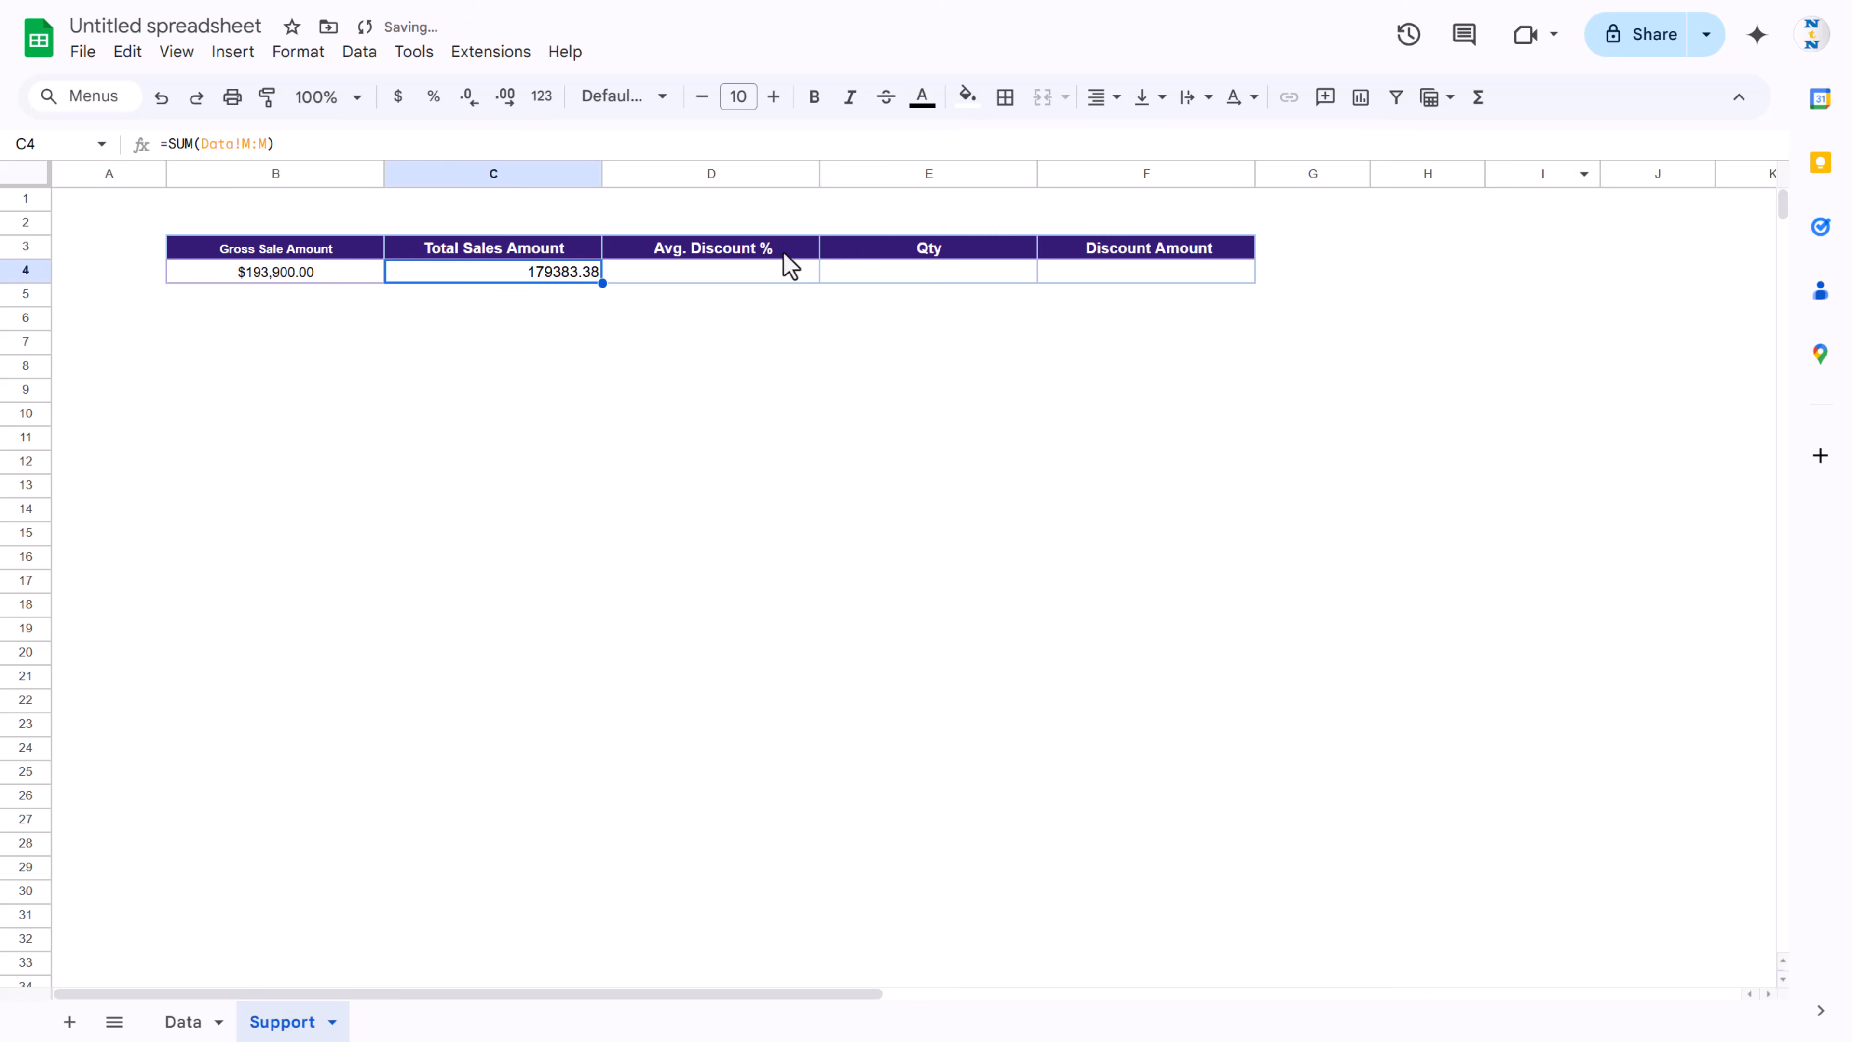
click(743, 277)
text(=av)
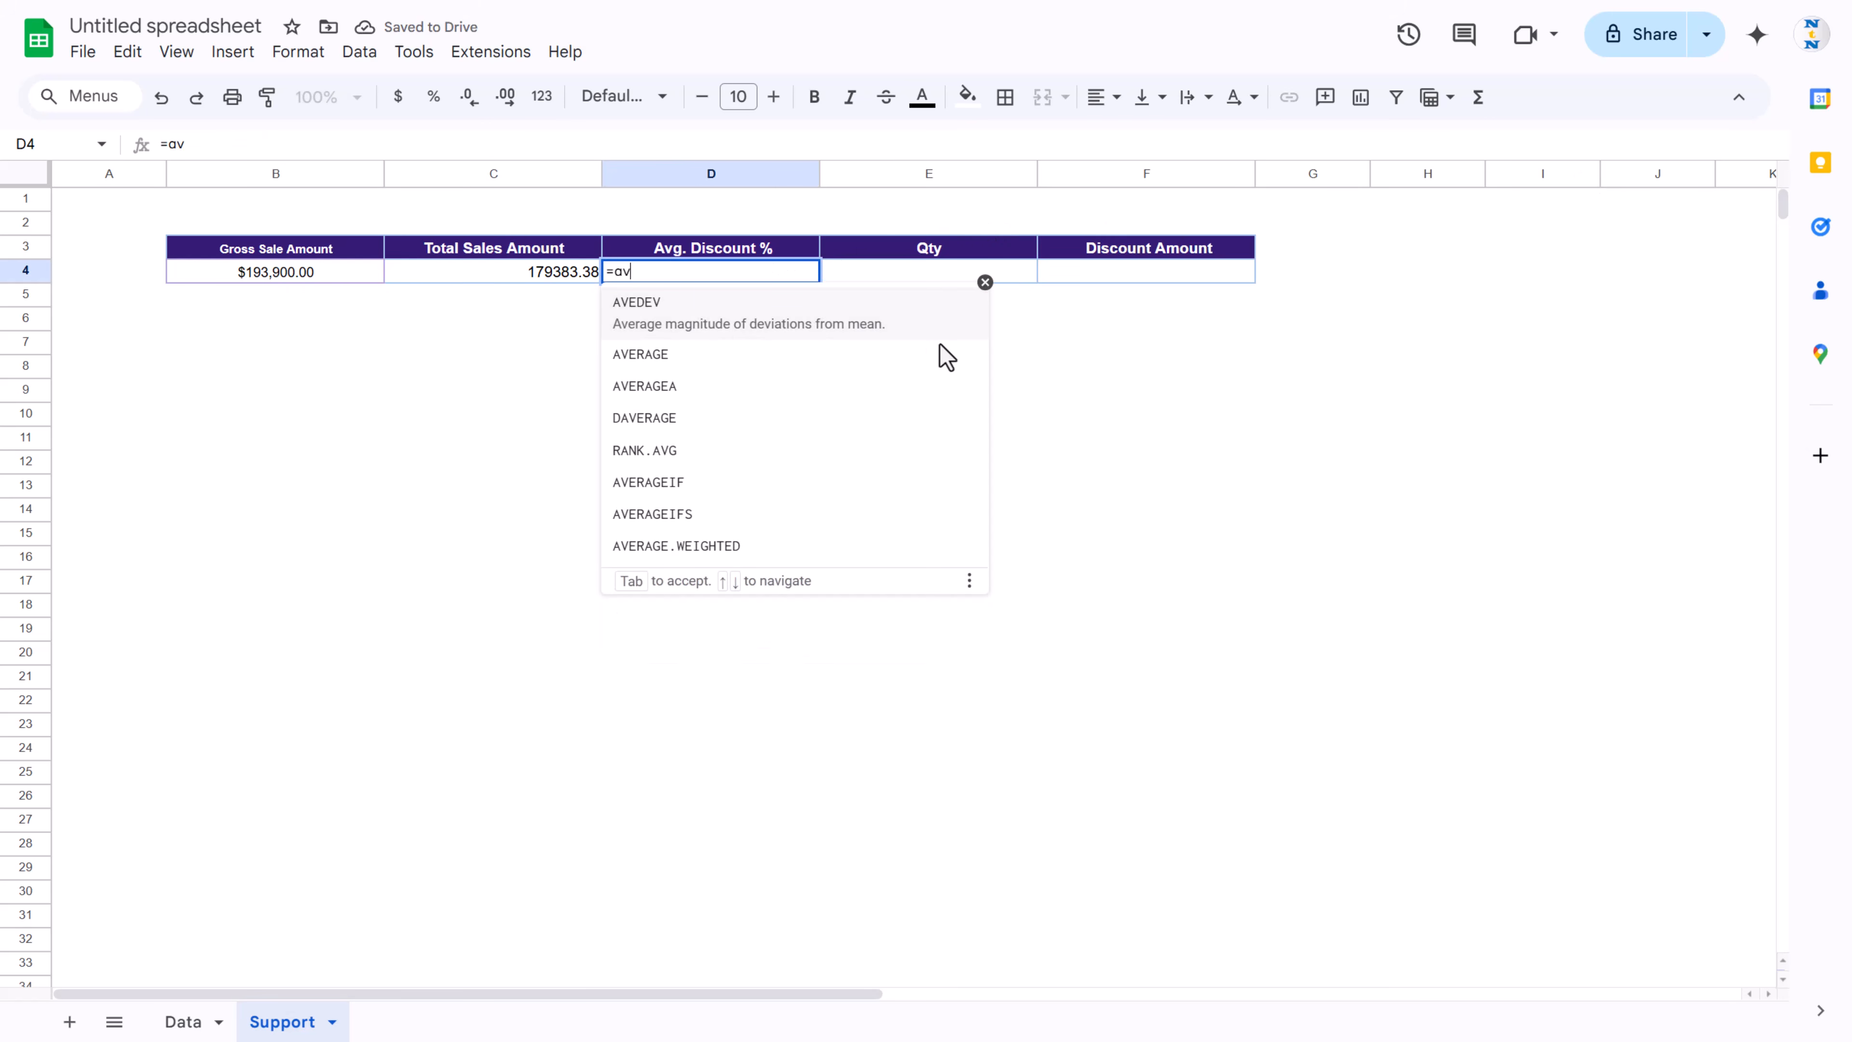
key(BackSpace)
key(BackSpace)
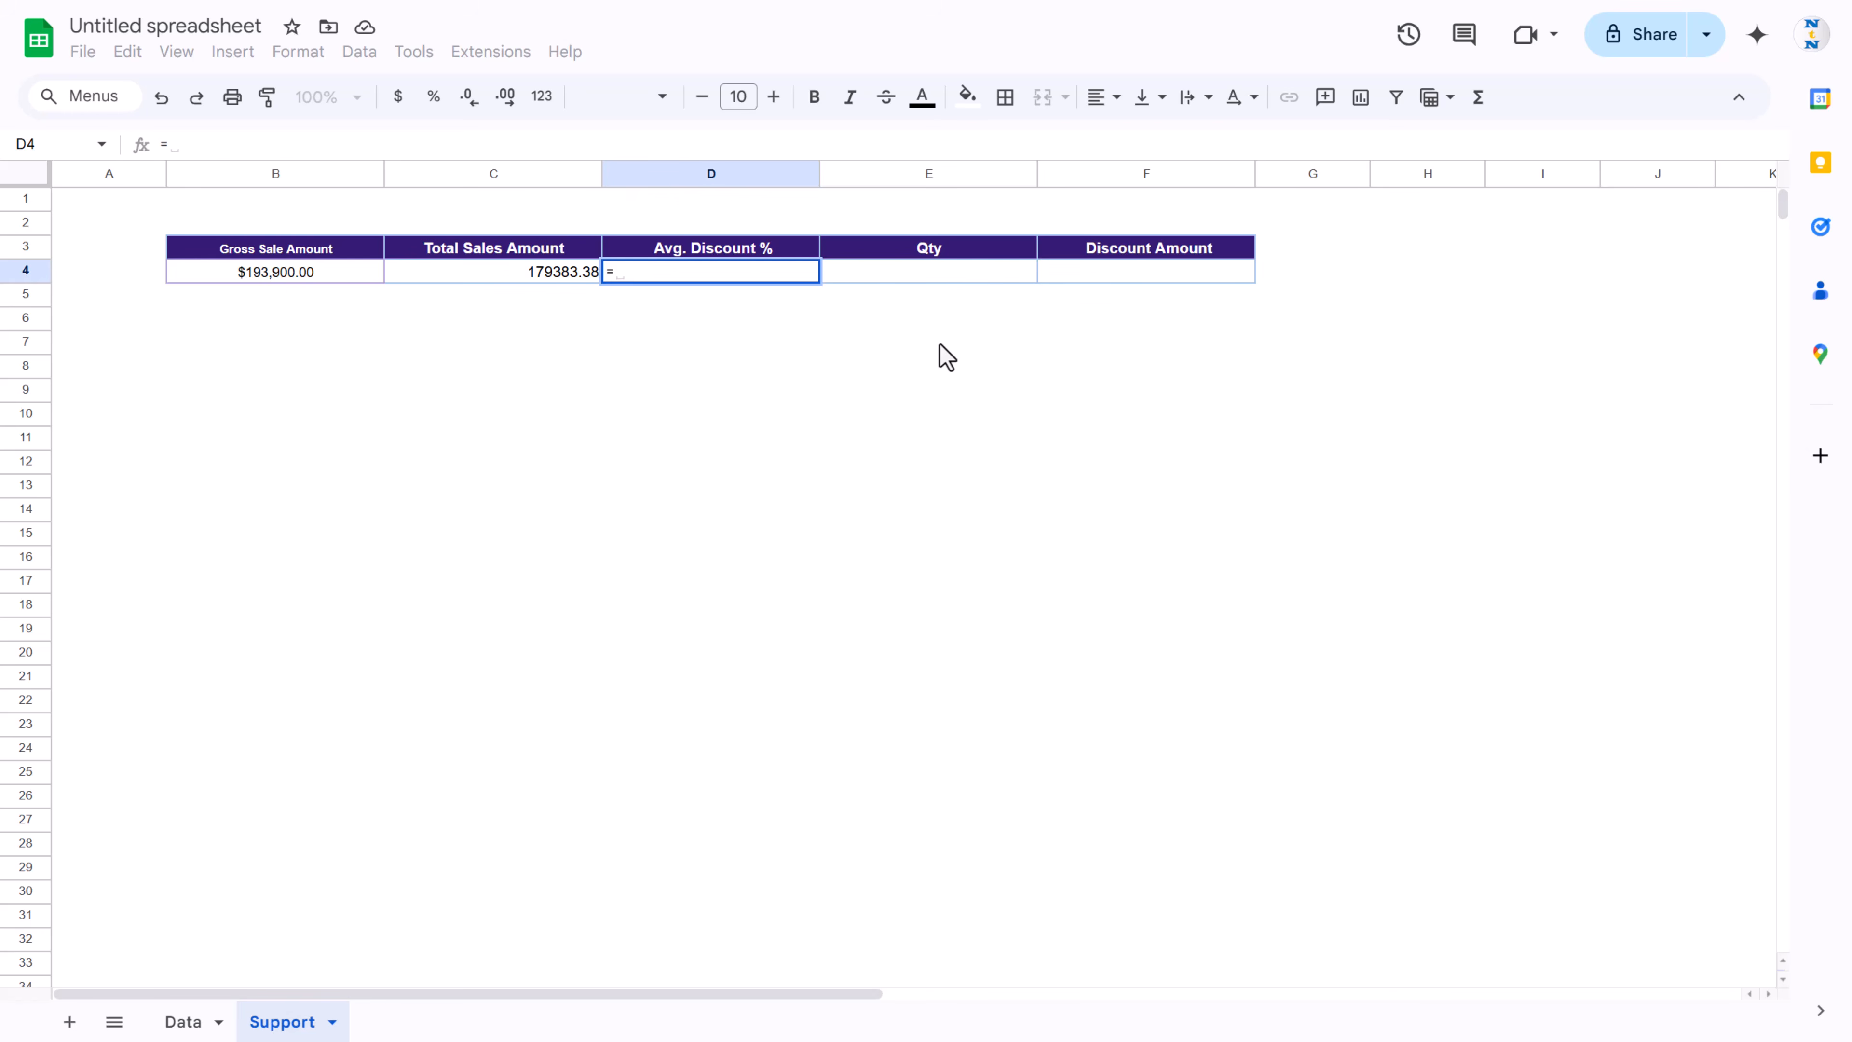
key(Escape)
Step: Enter =SUM(Data!G:G) in cell E4 of the Support sheet to total the Units Sold column
key(Right)
text(=sum)
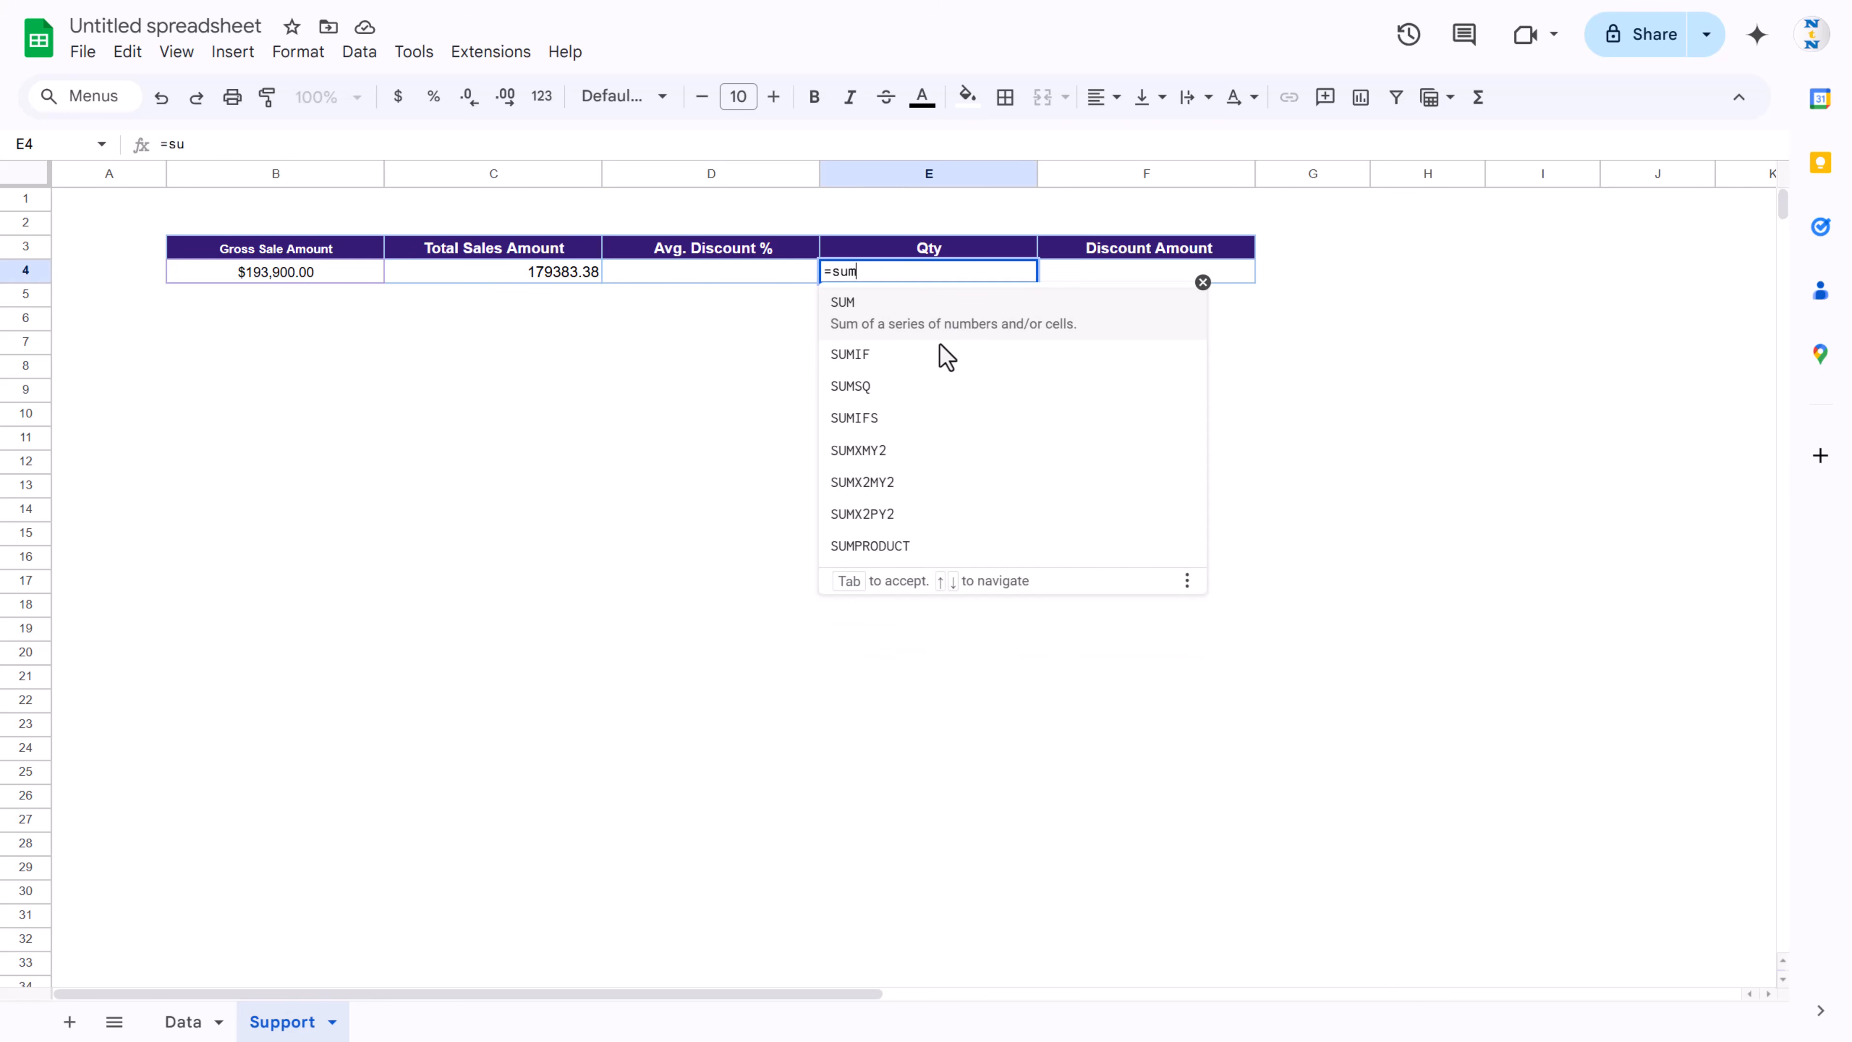
key(Tab)
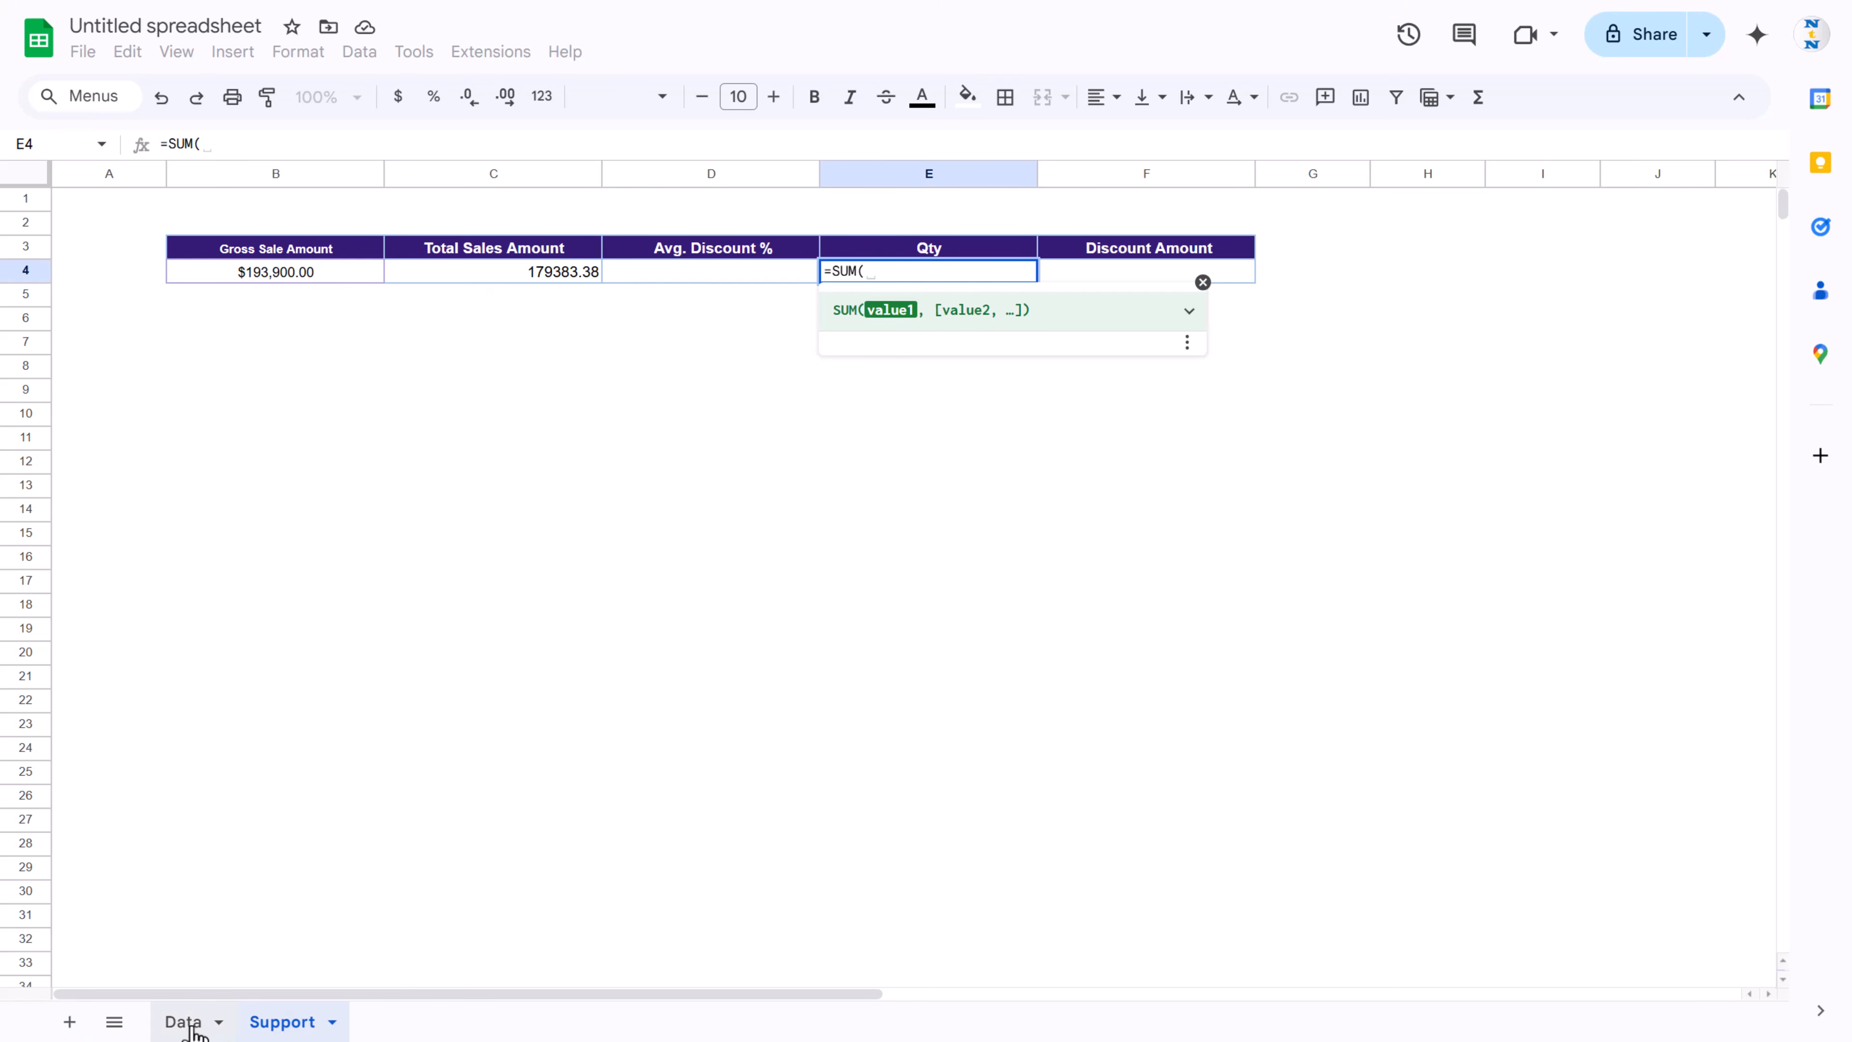
click(187, 1023)
click(861, 176)
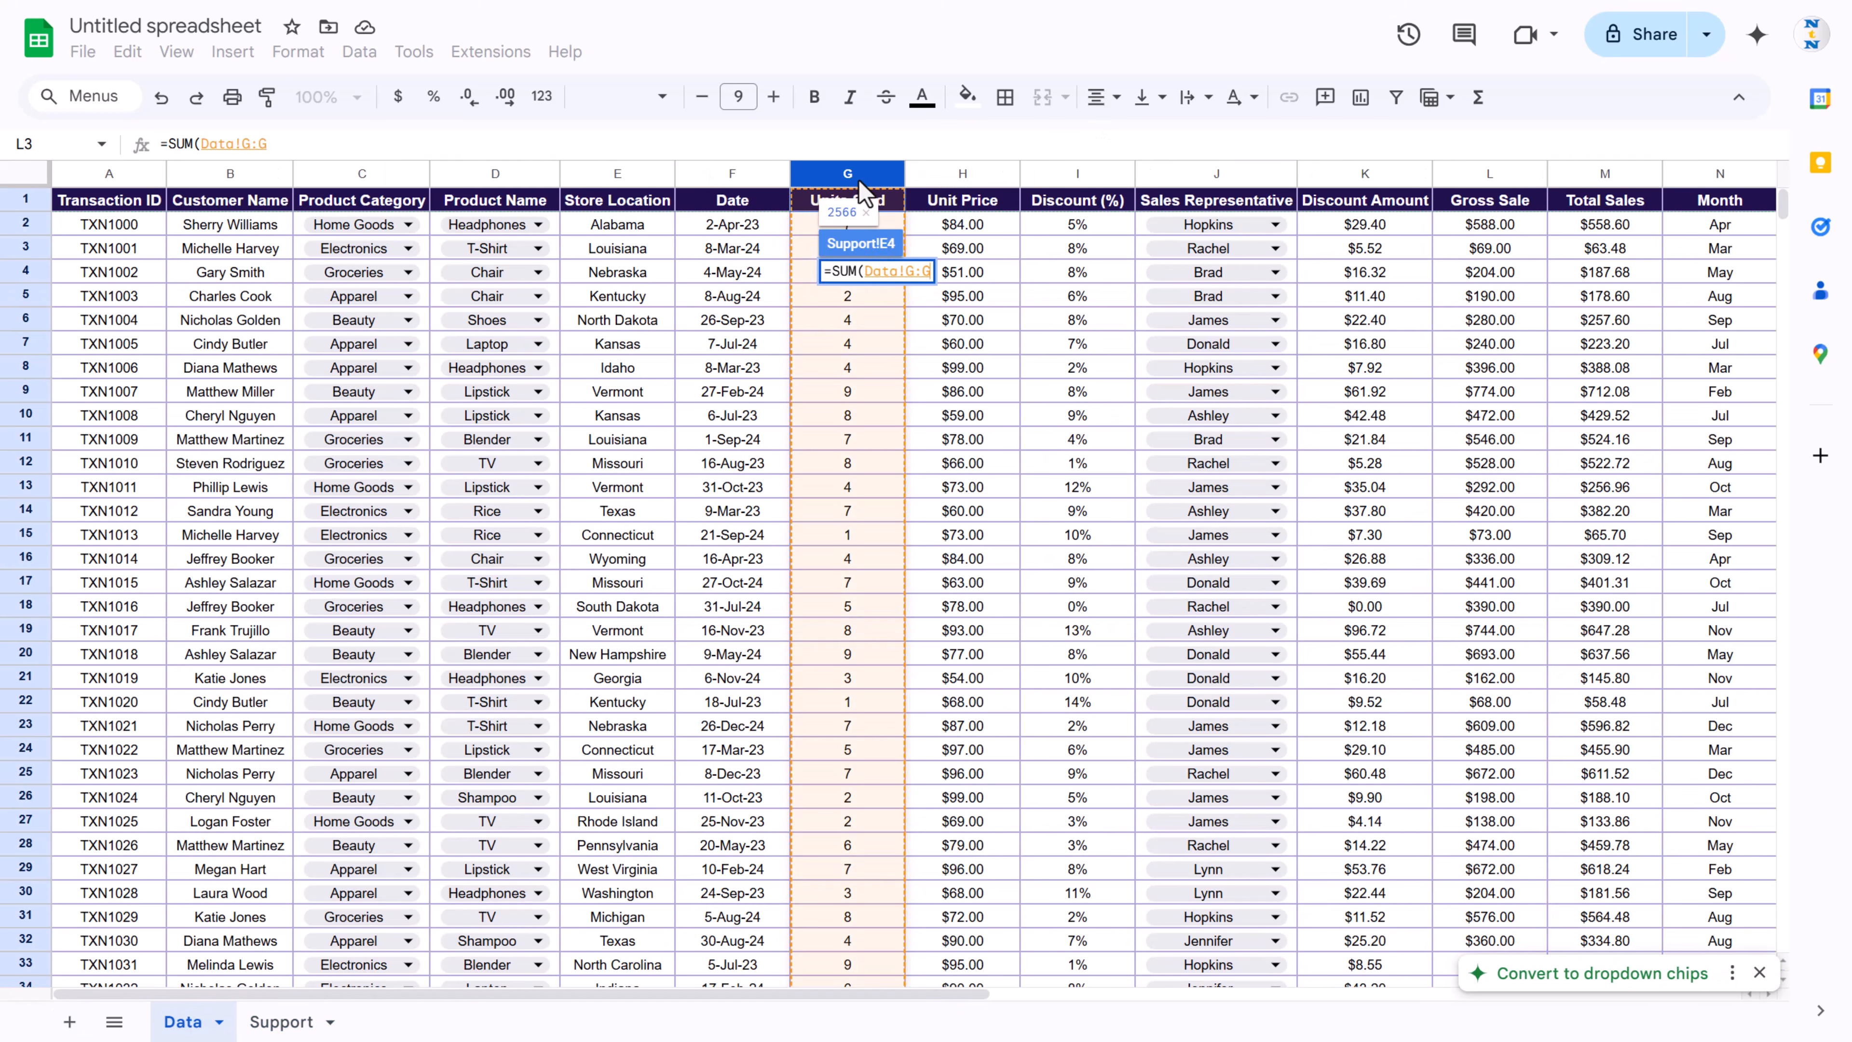
key(Return)
Step: Enter =SUM(Data!K:K) in cell F4 of the Support sheet to total the Discount Amount column
click(1161, 278)
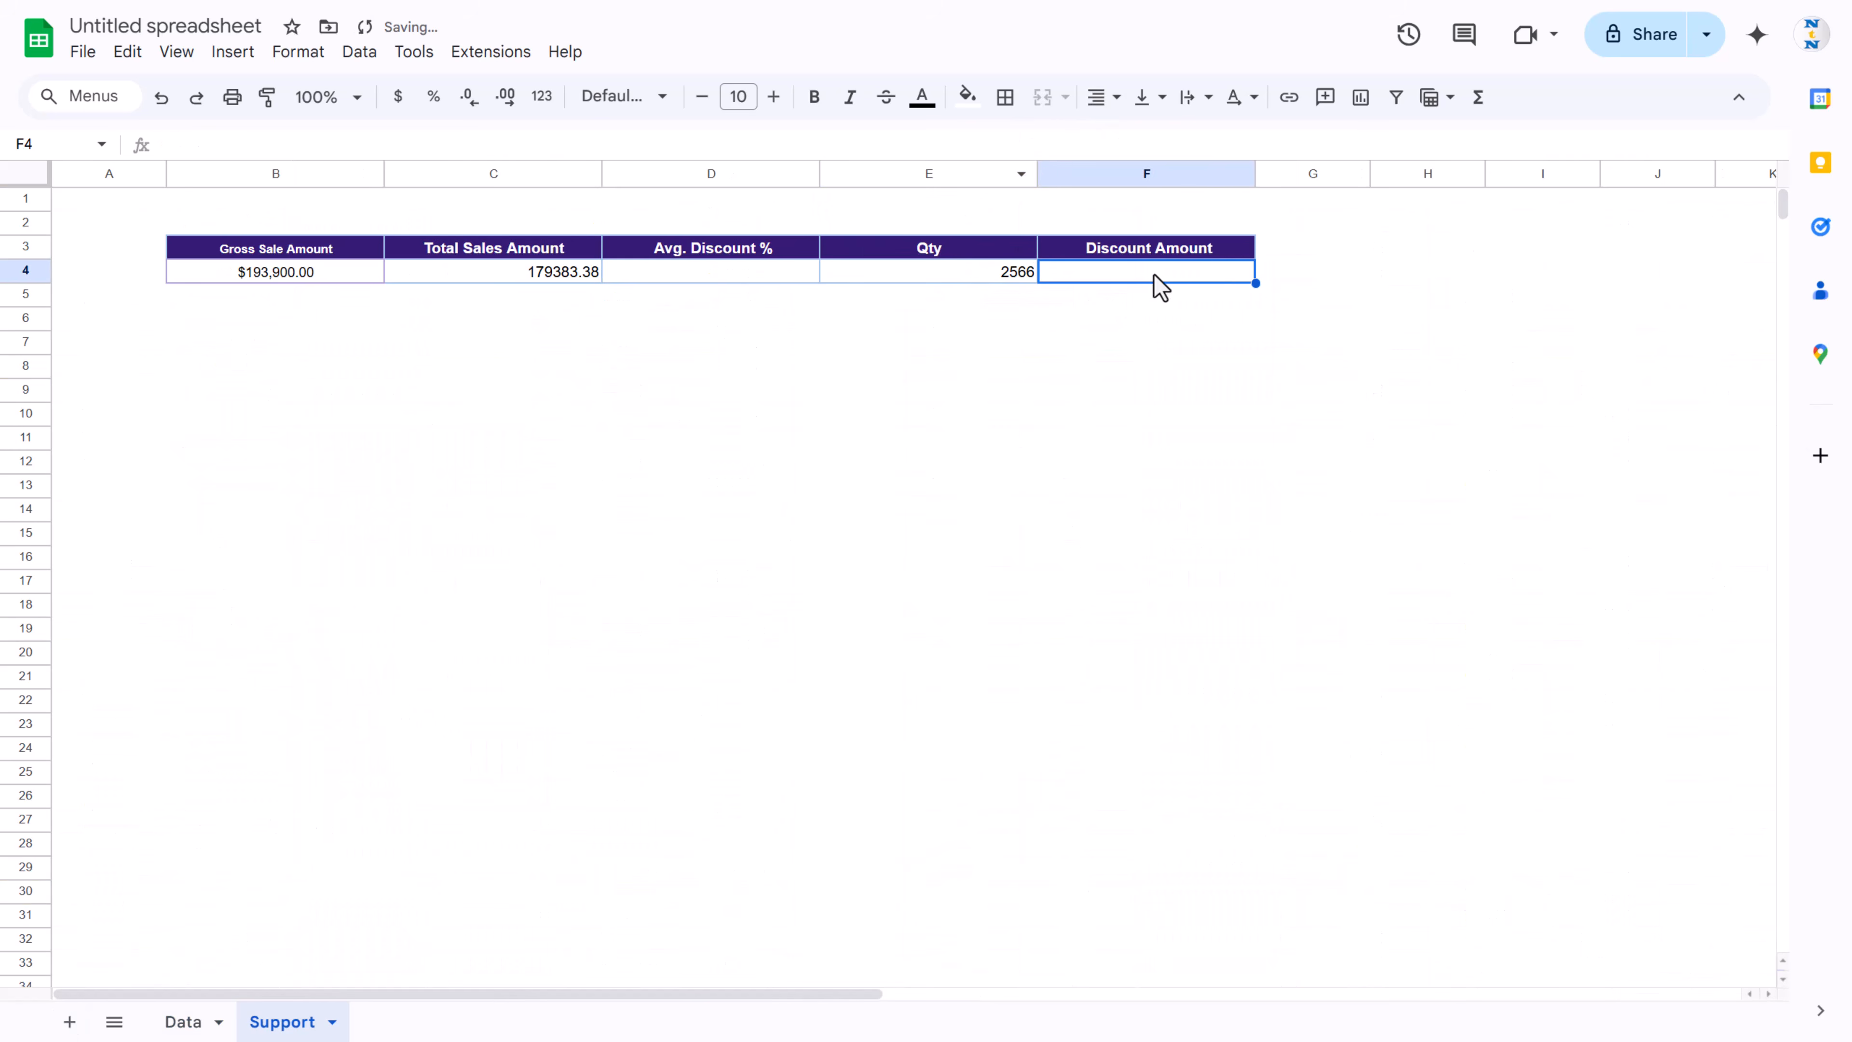
text(=sum)
key(Tab)
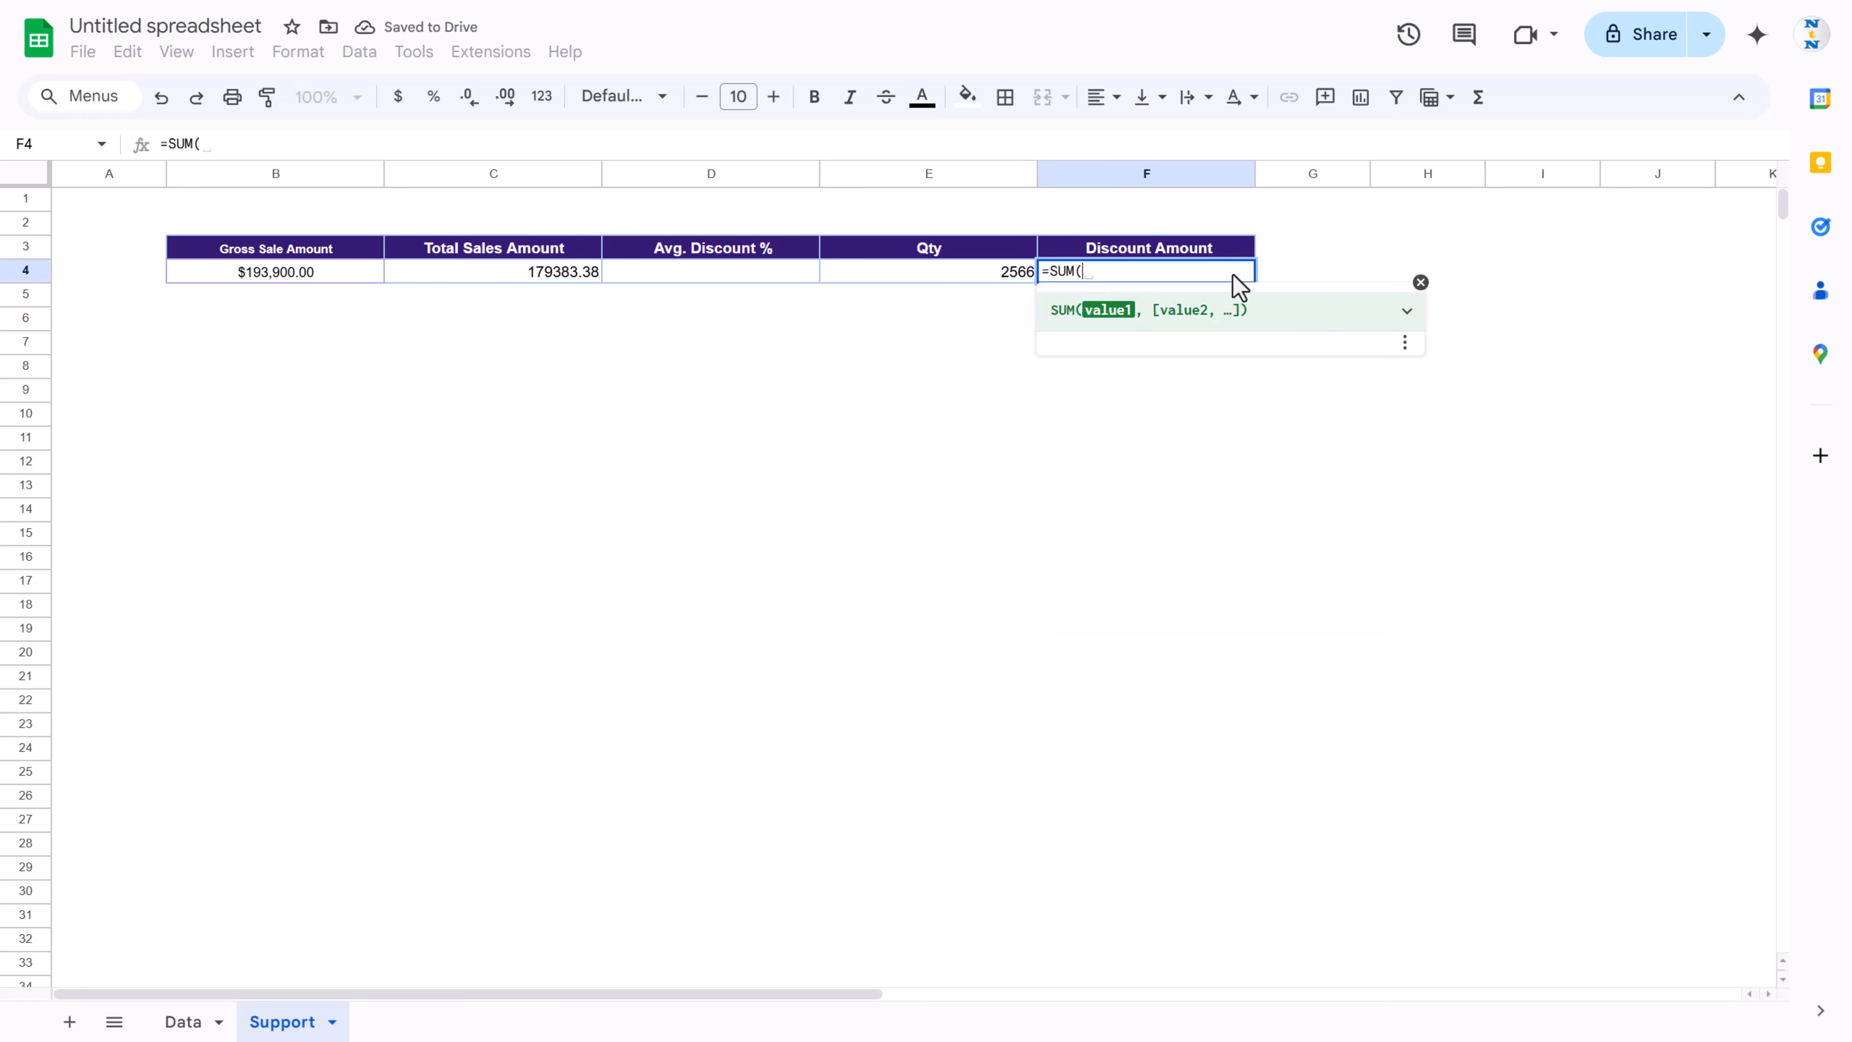
click(188, 1025)
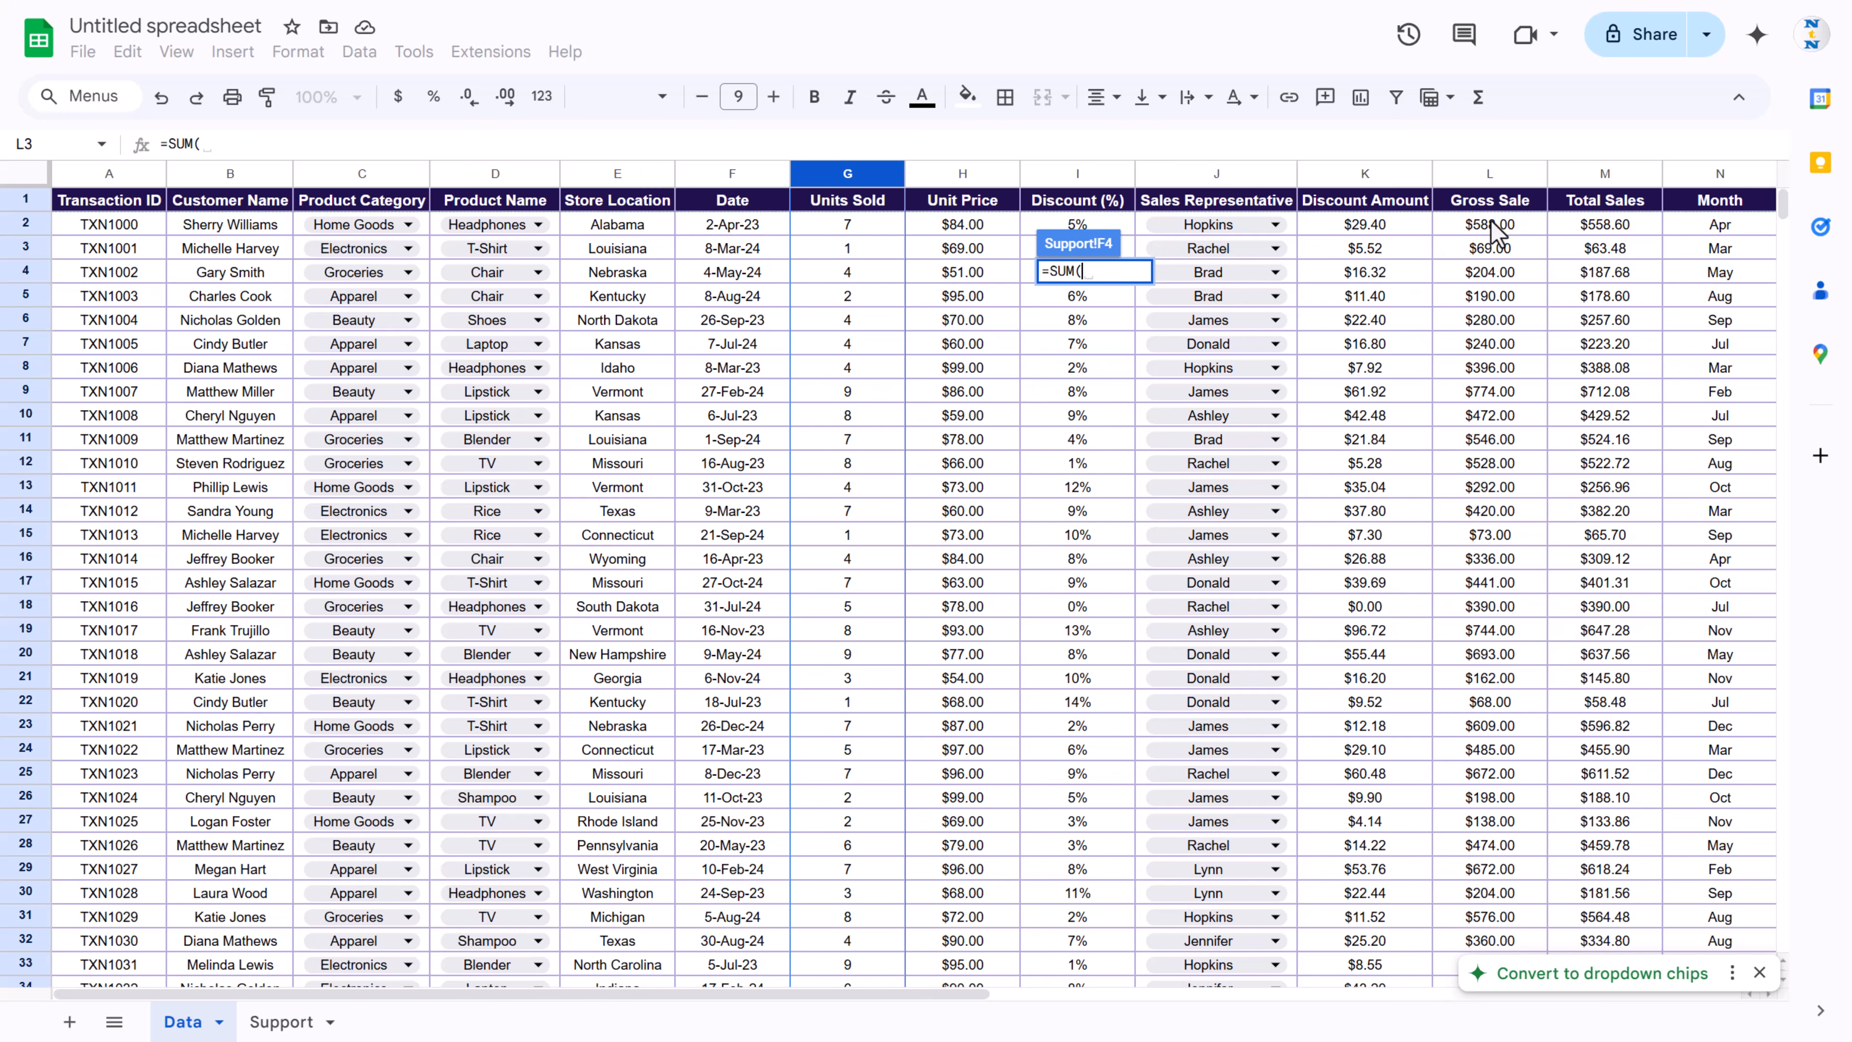
click(1374, 179)
key(Return)
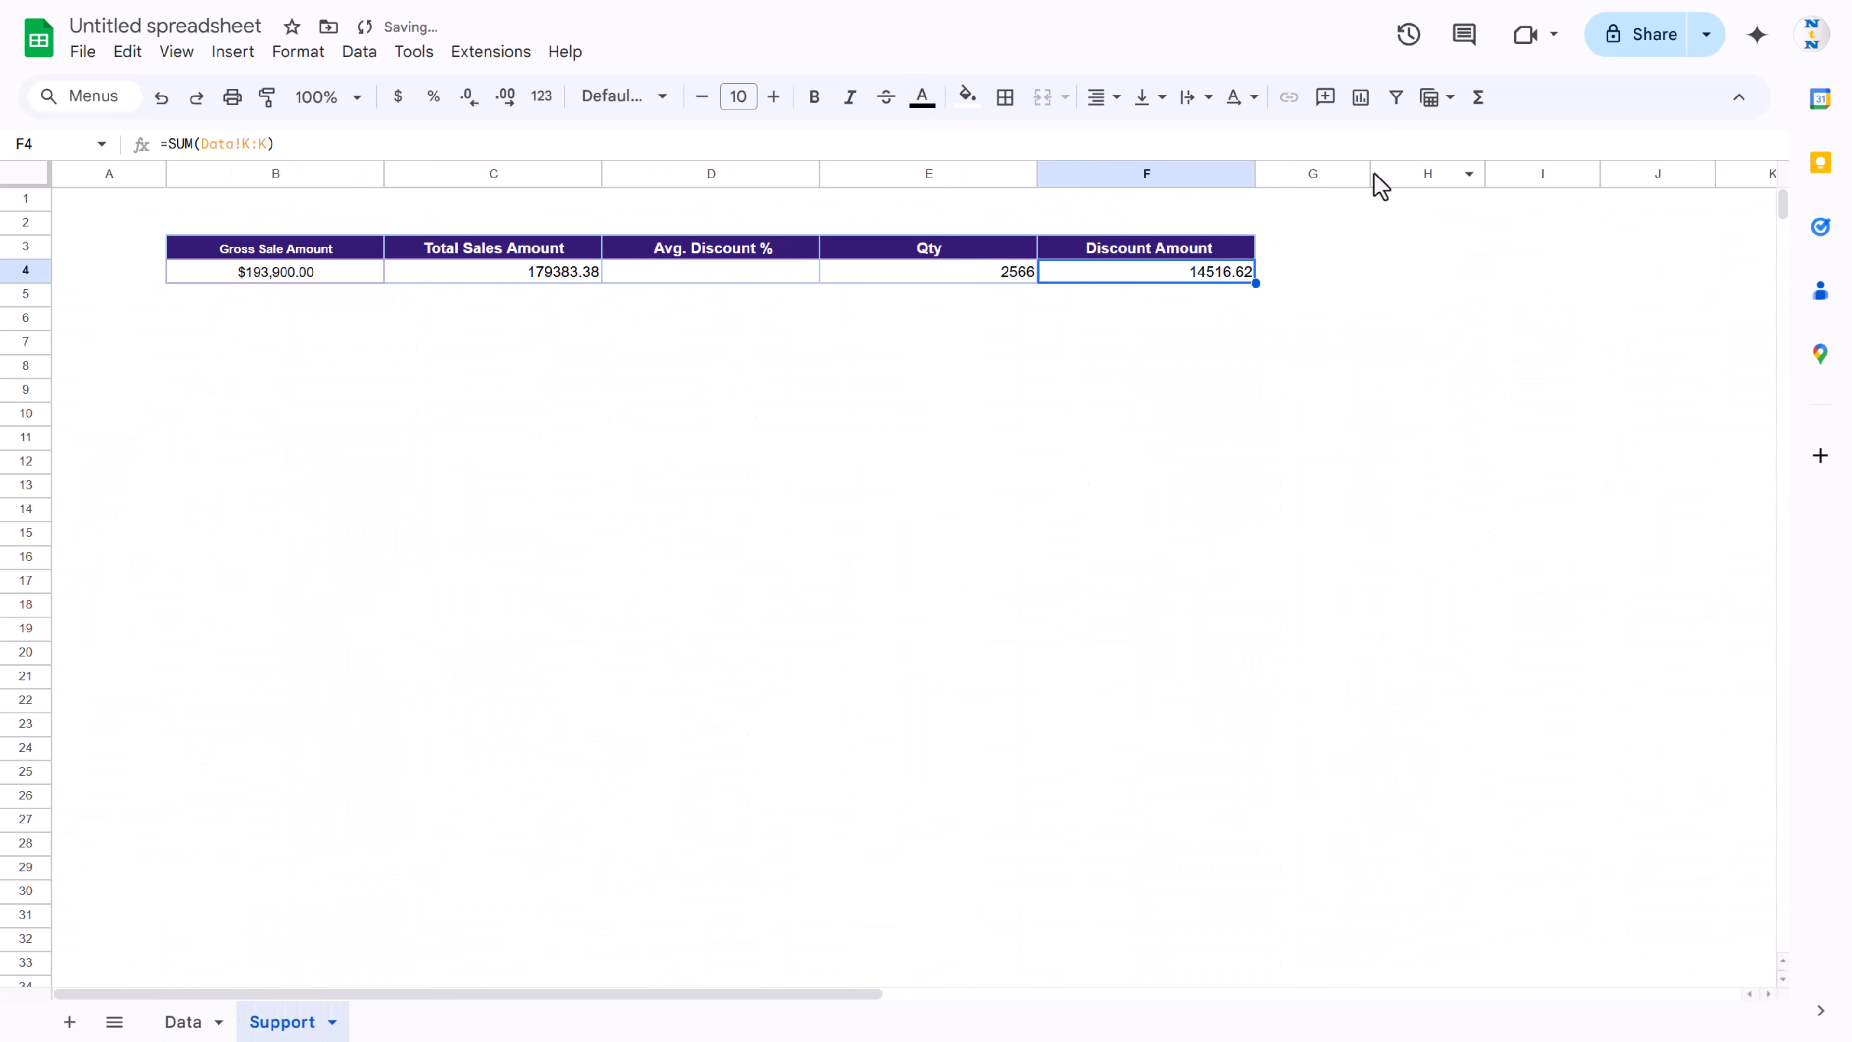
Step: Copy the formatting of cell B4 to the Total Sales Amount cell C4 with Paint format
key(Left)
key(Left)
key(Left)
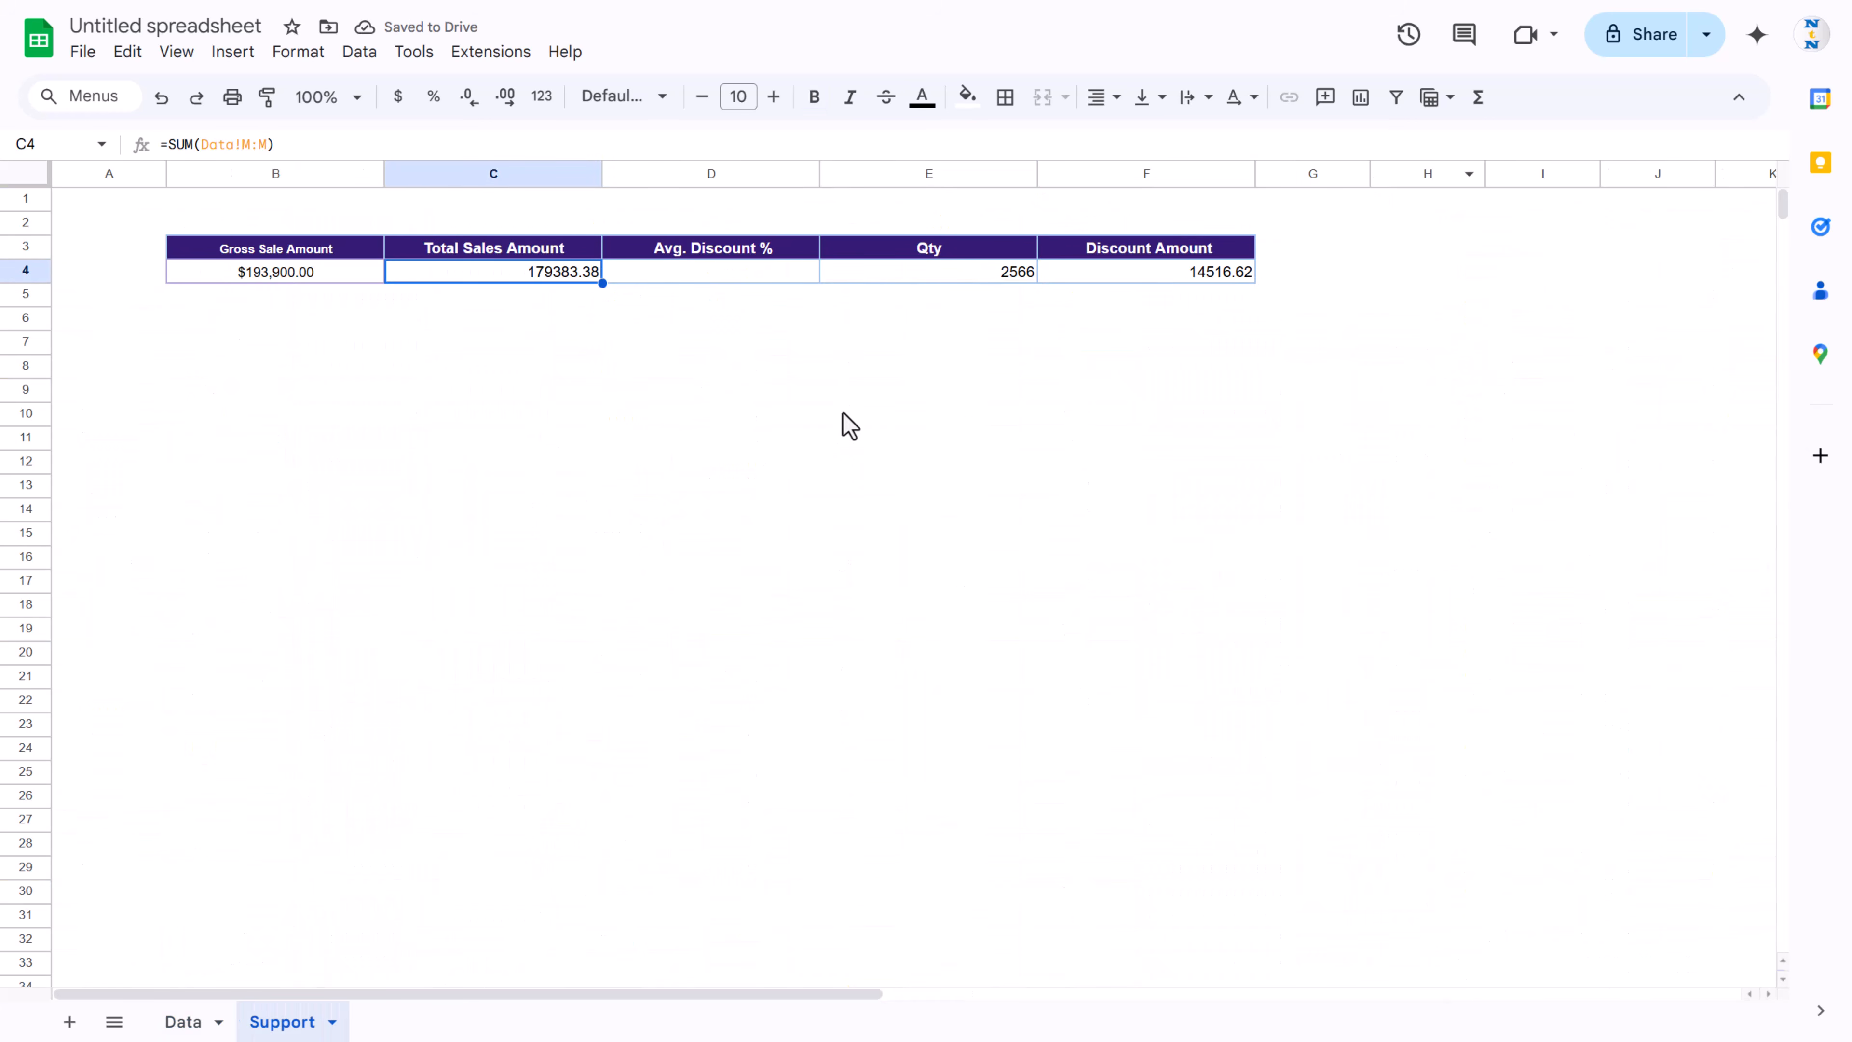
key(Left)
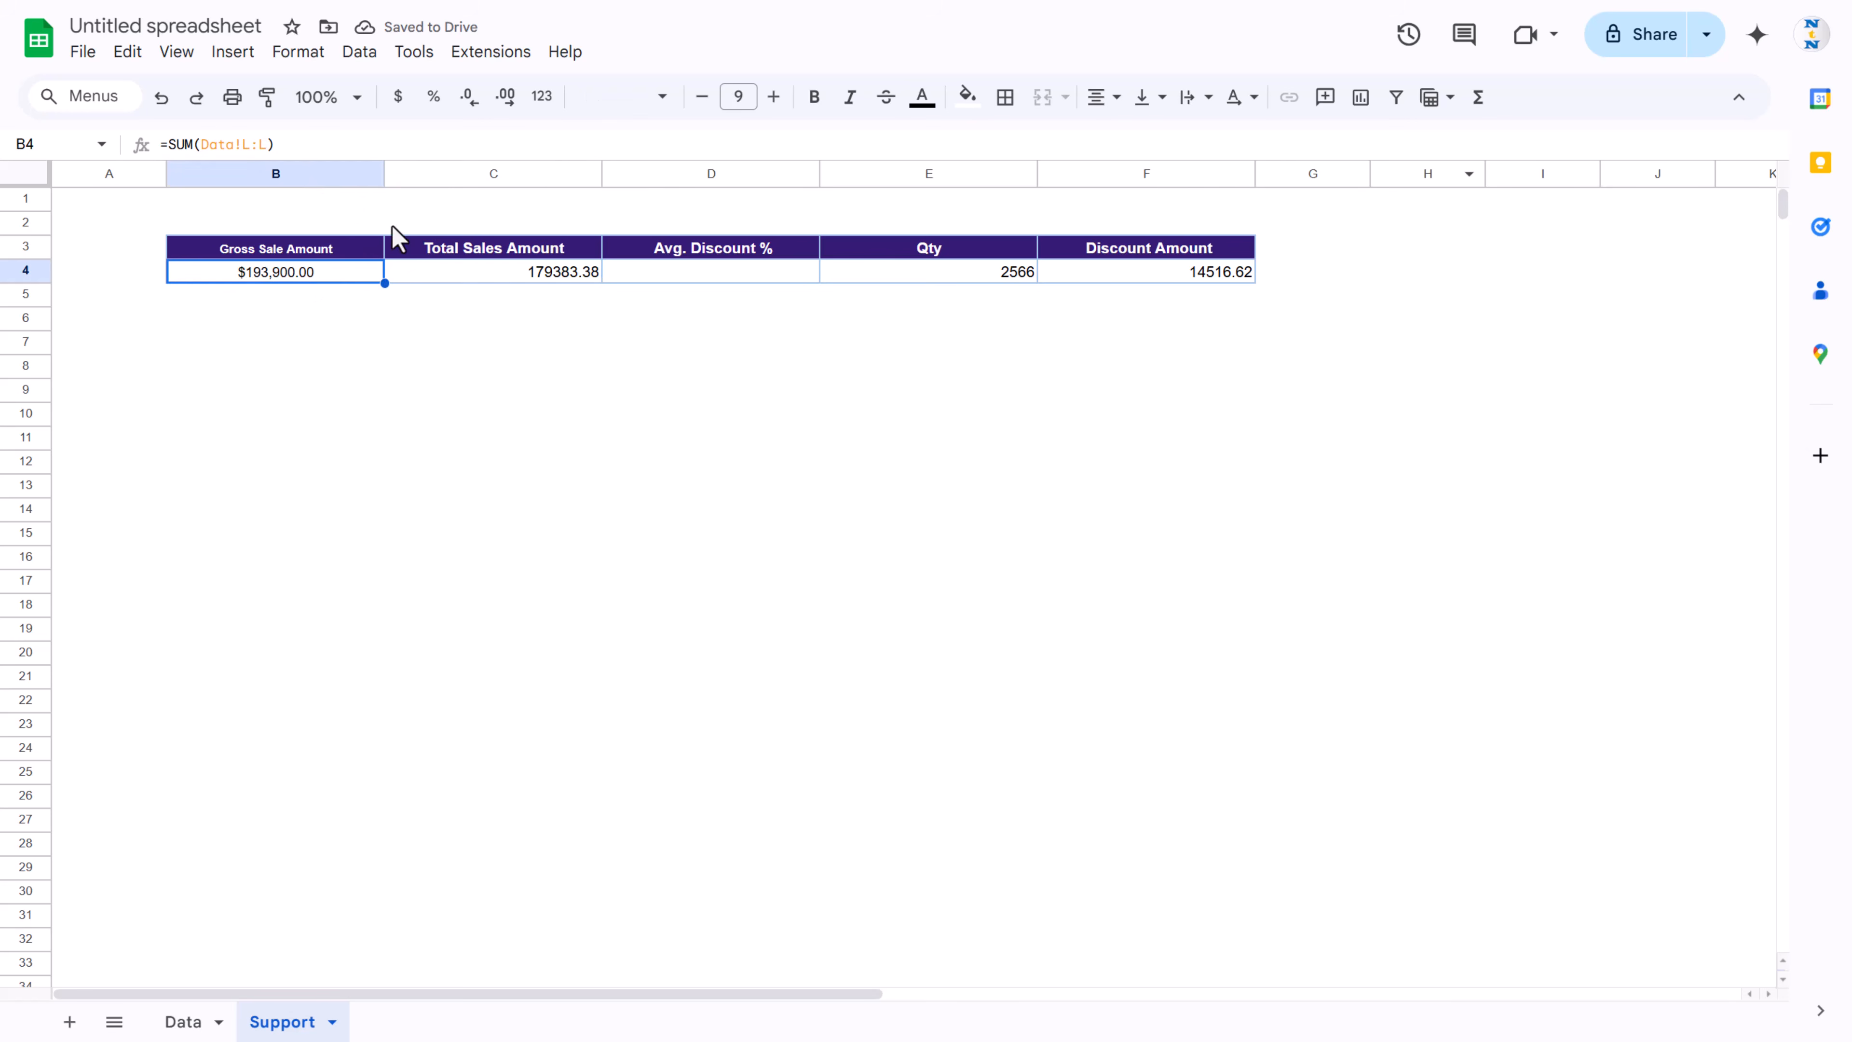
click(267, 97)
click(544, 281)
Step: Enter =F4/B4 in the Avg. Discount % cell D4 and format it as a percentage
click(812, 281)
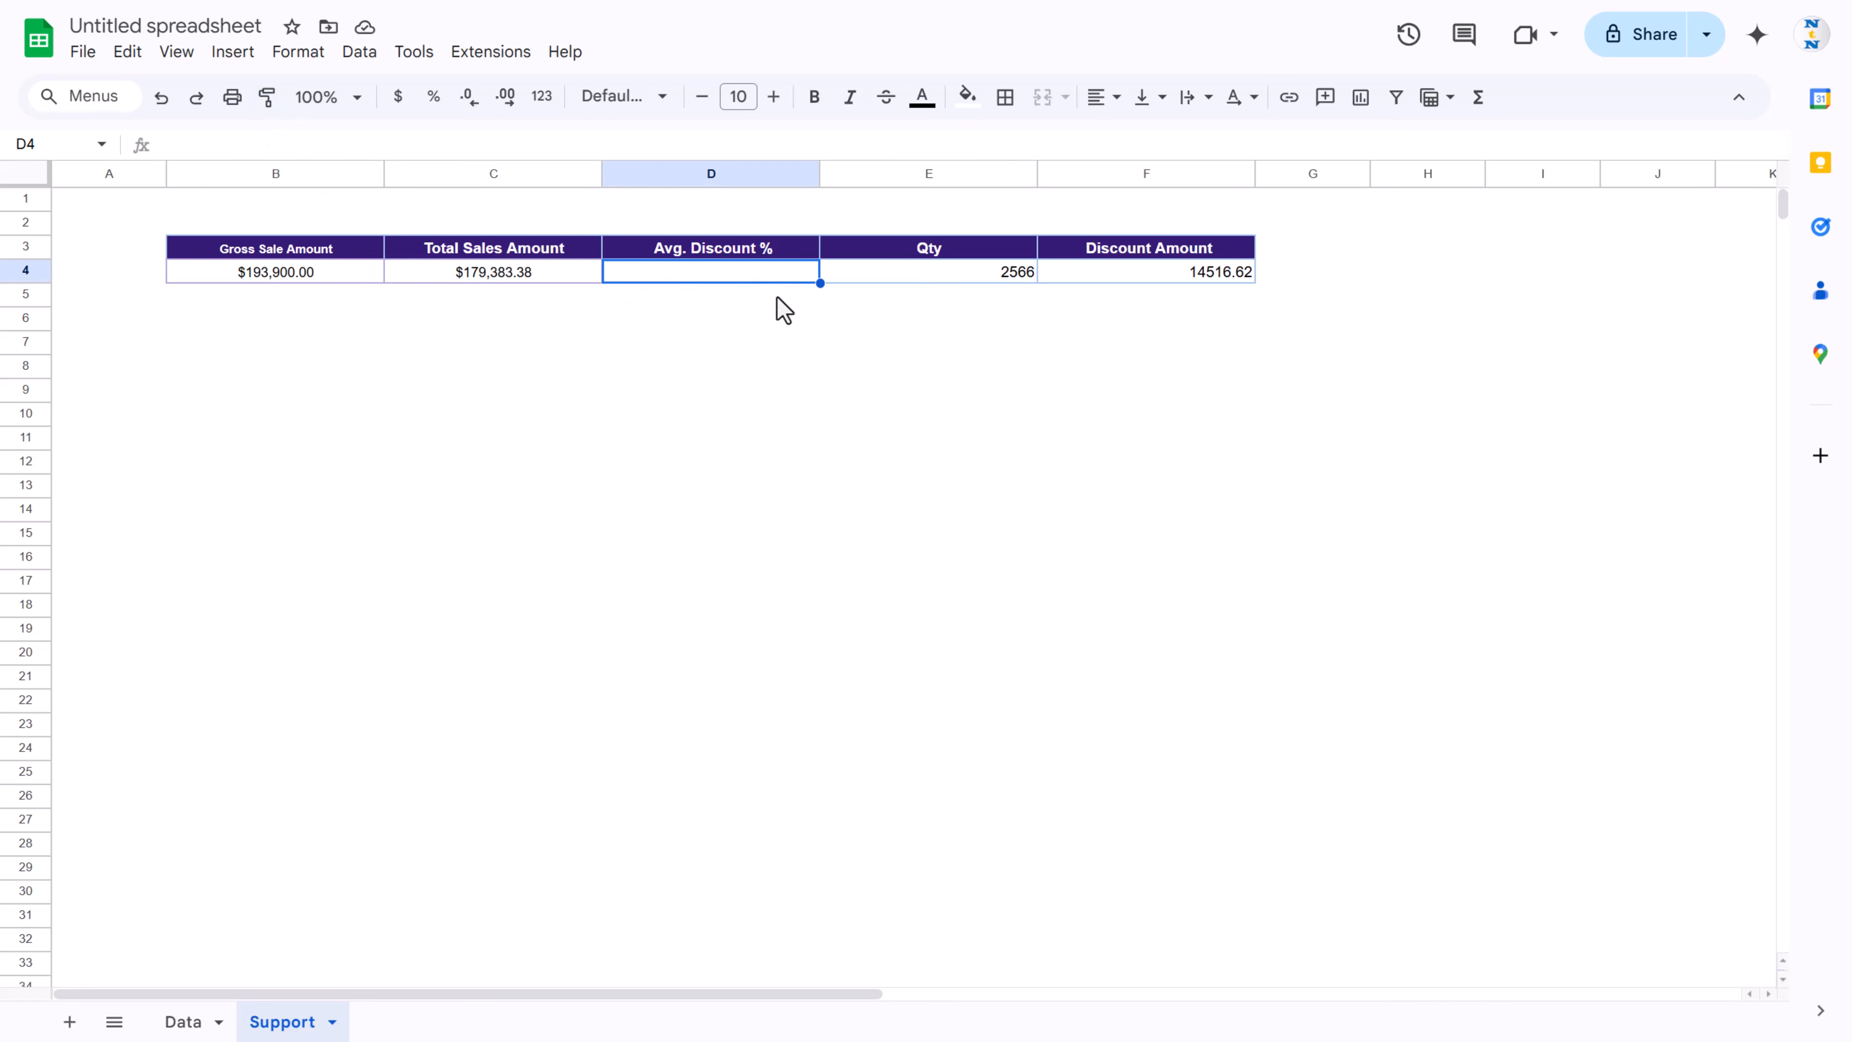
text(=)
key(Right)
key(Right)
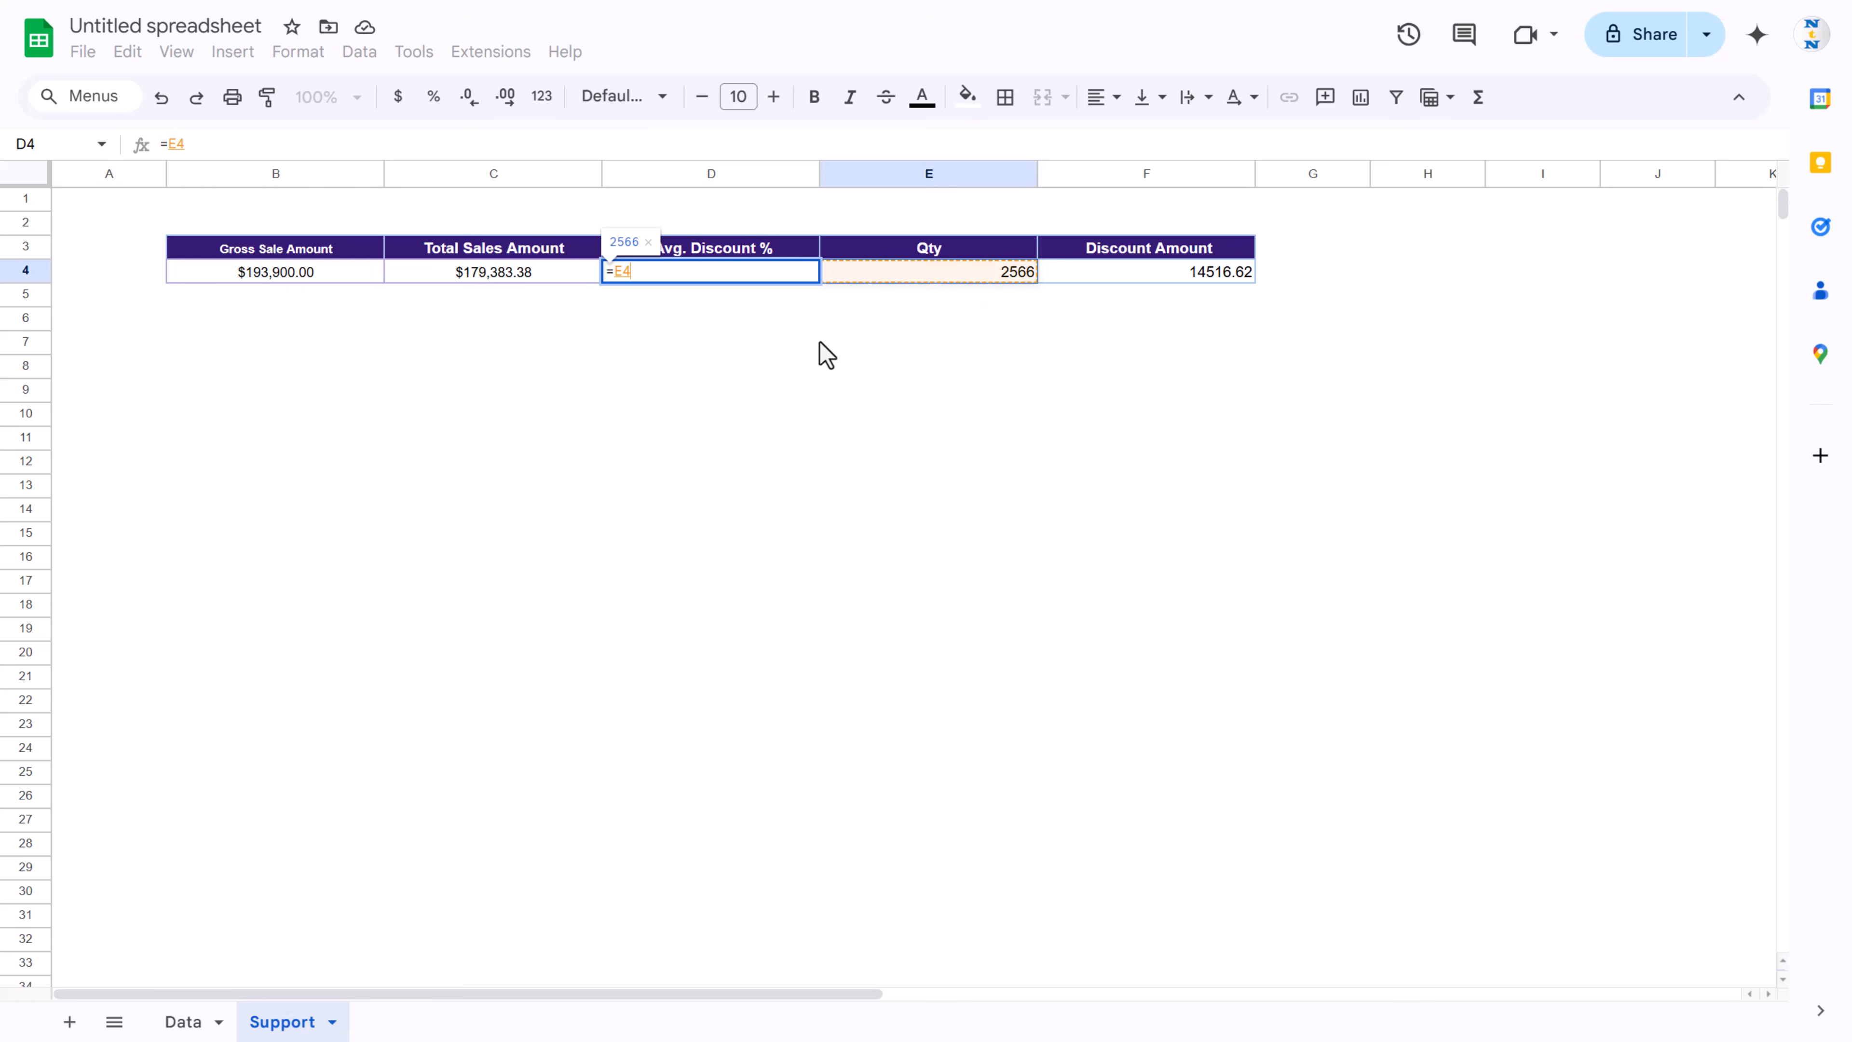
text(/)
key(Left)
key(Left)
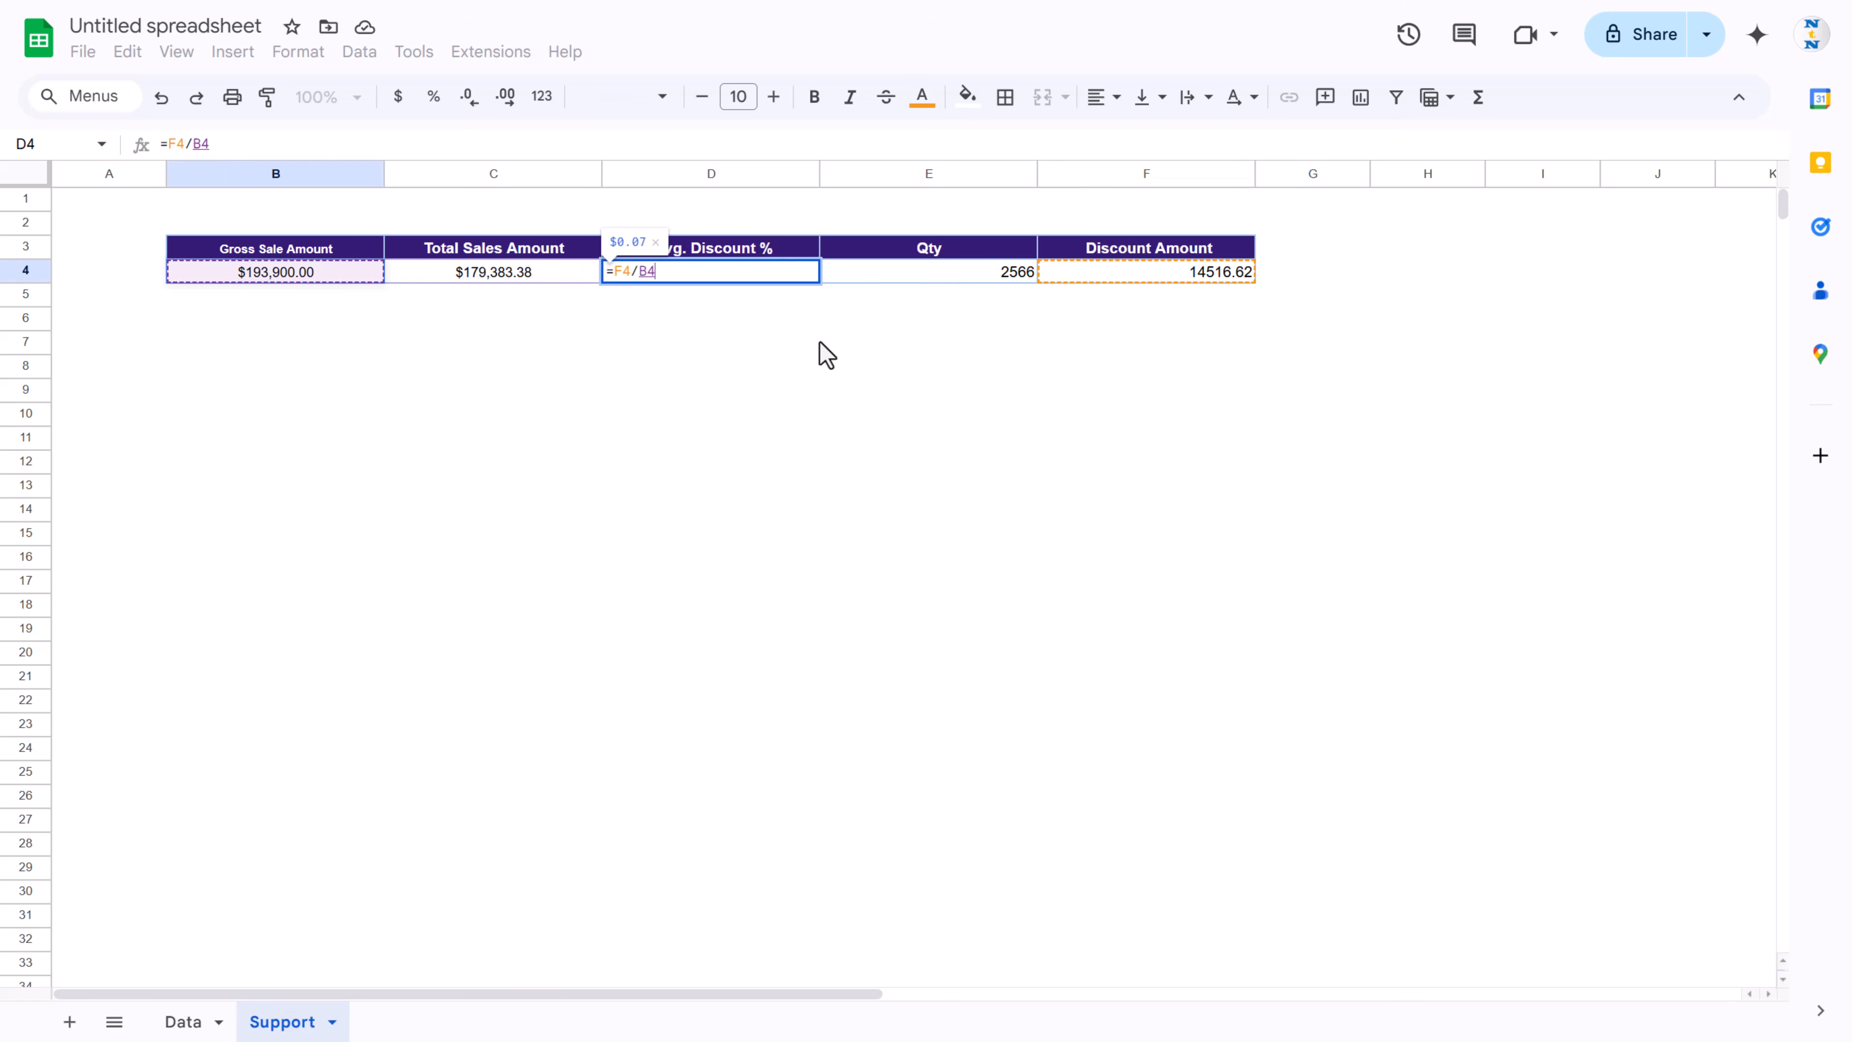
key(Return)
key(Up)
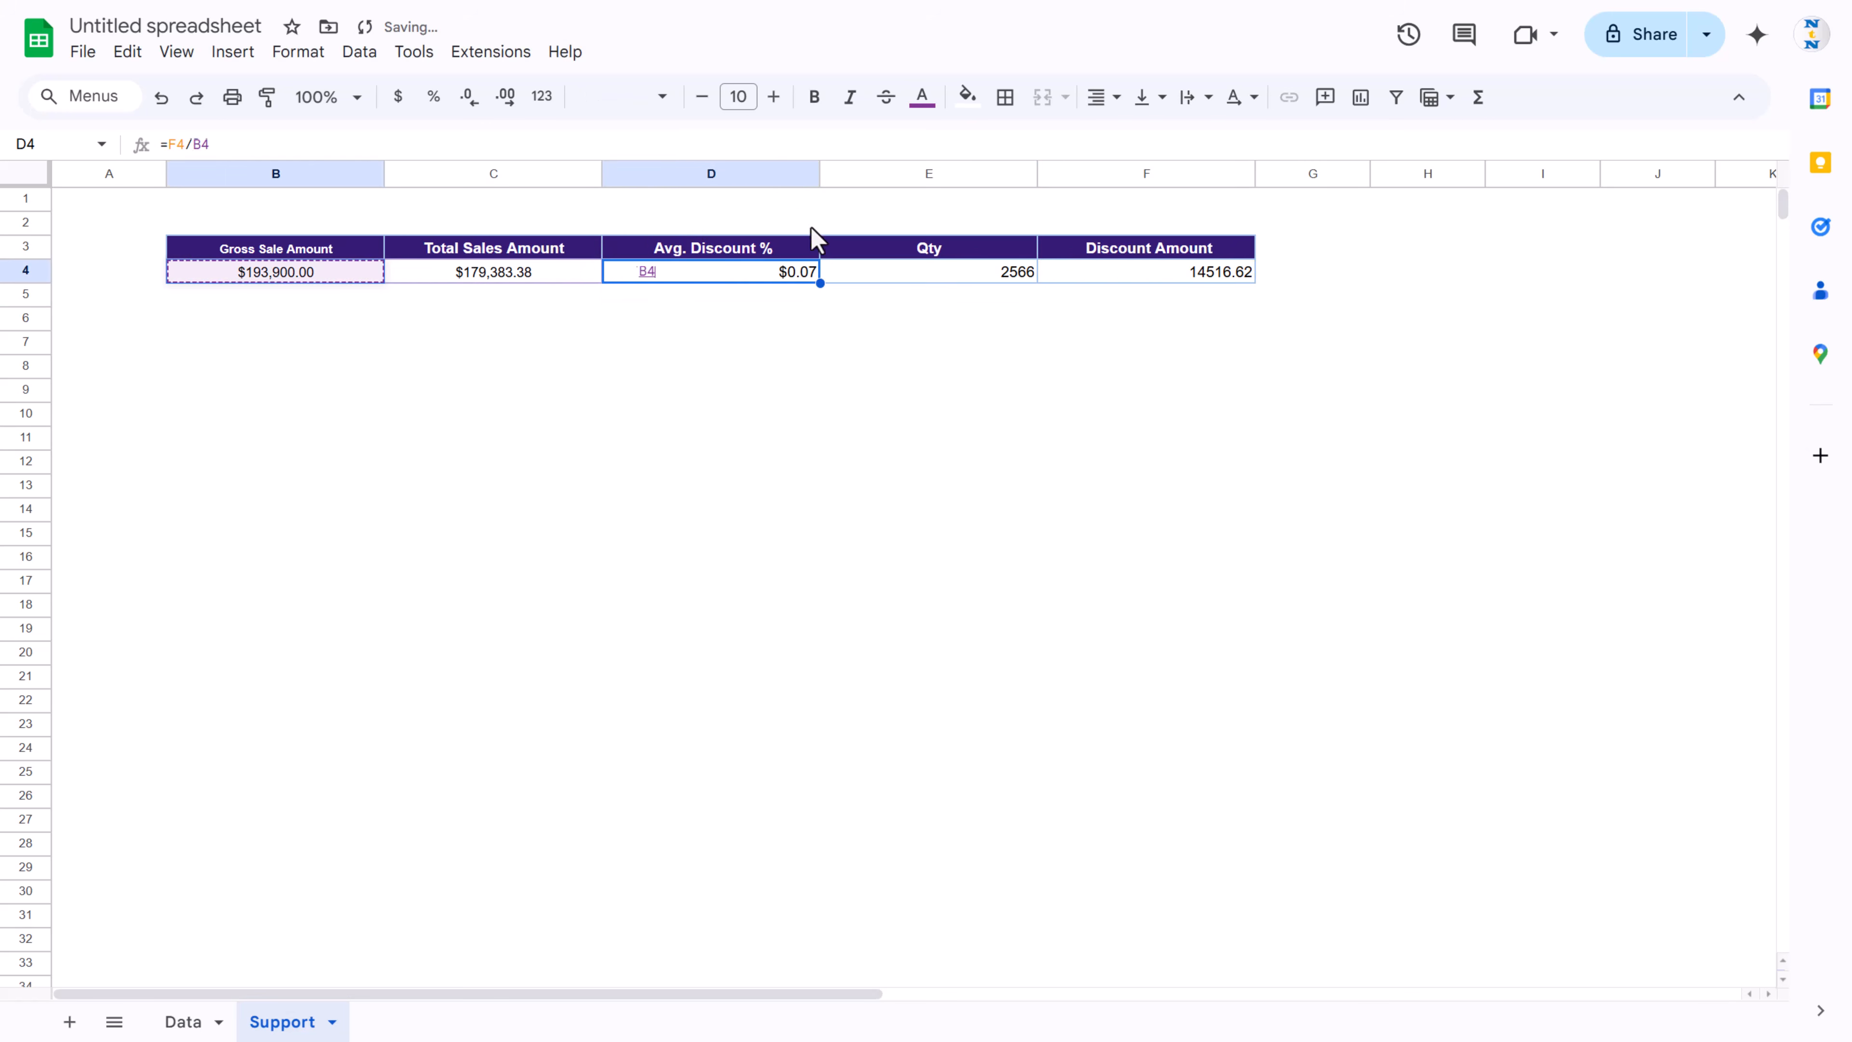
click(432, 98)
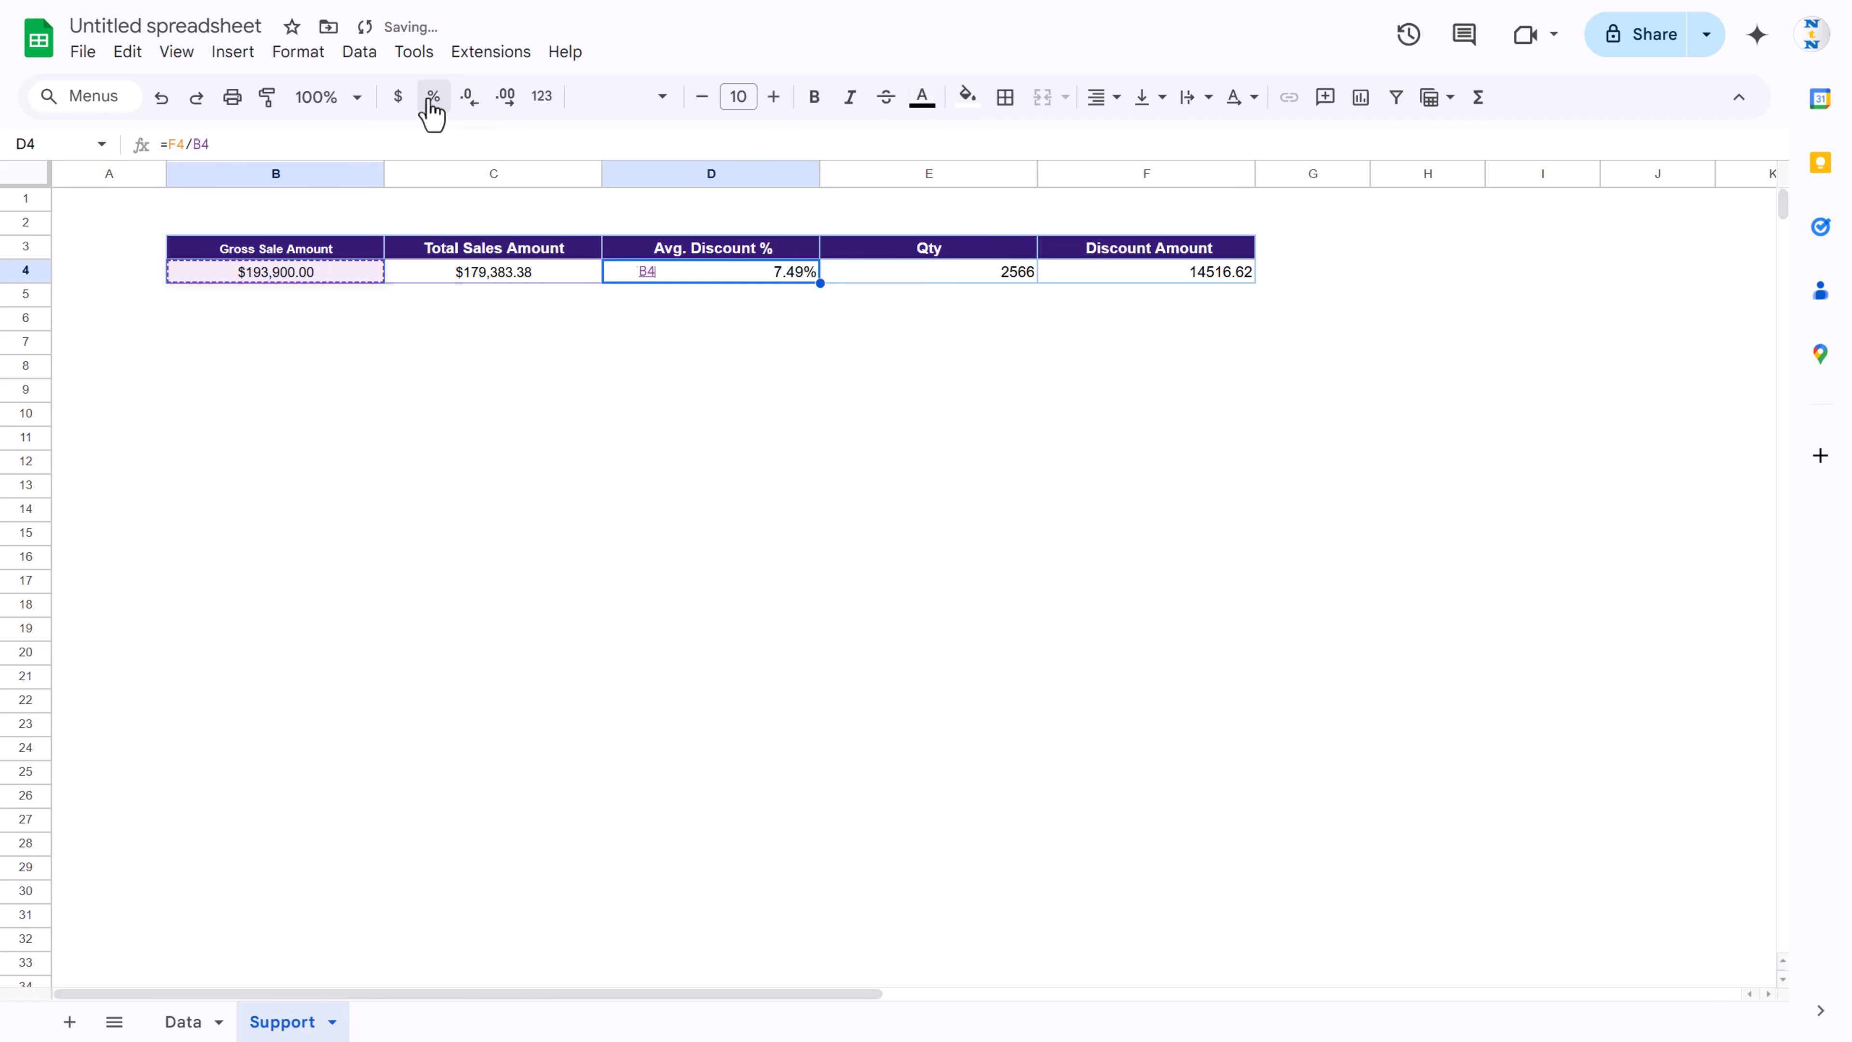
click(850, 444)
drag(310, 262, 1183, 294)
click(809, 390)
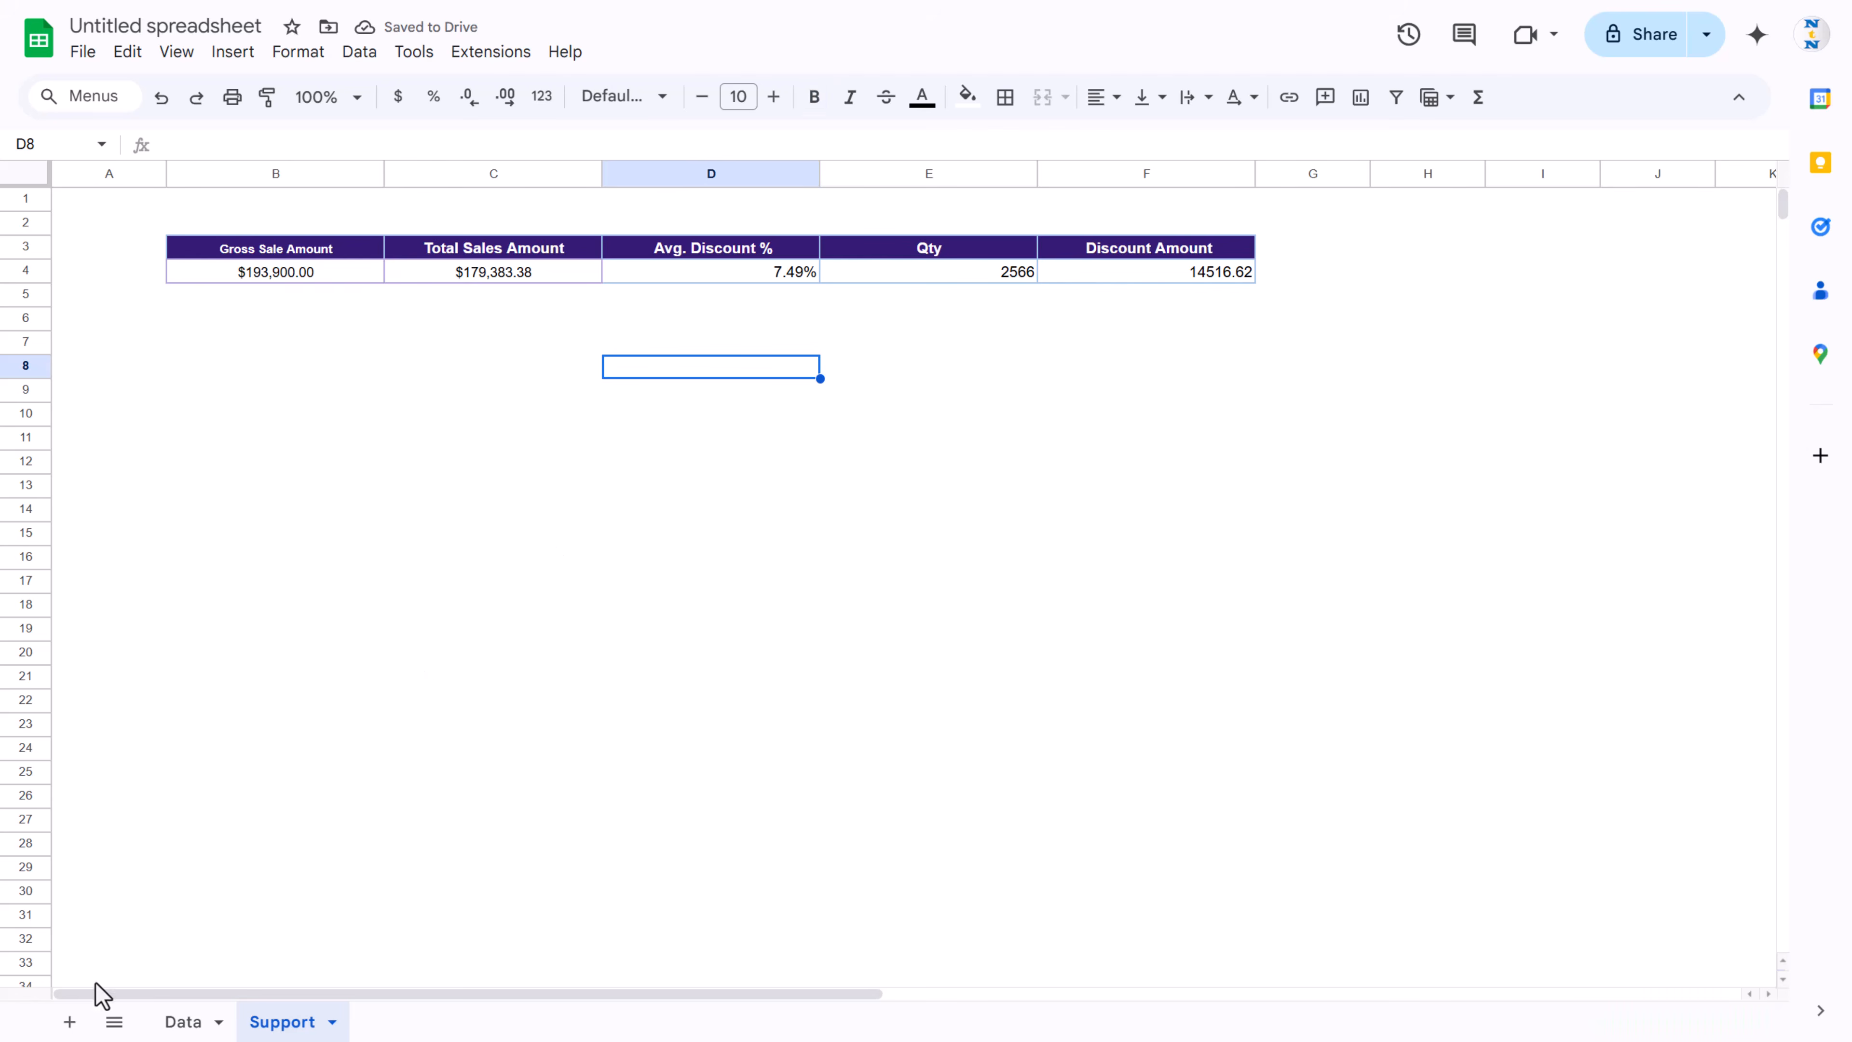
Step: Add a new sheet named Dashboard and move it in front of the Data sheet
click(69, 1022)
double_click(418, 1023)
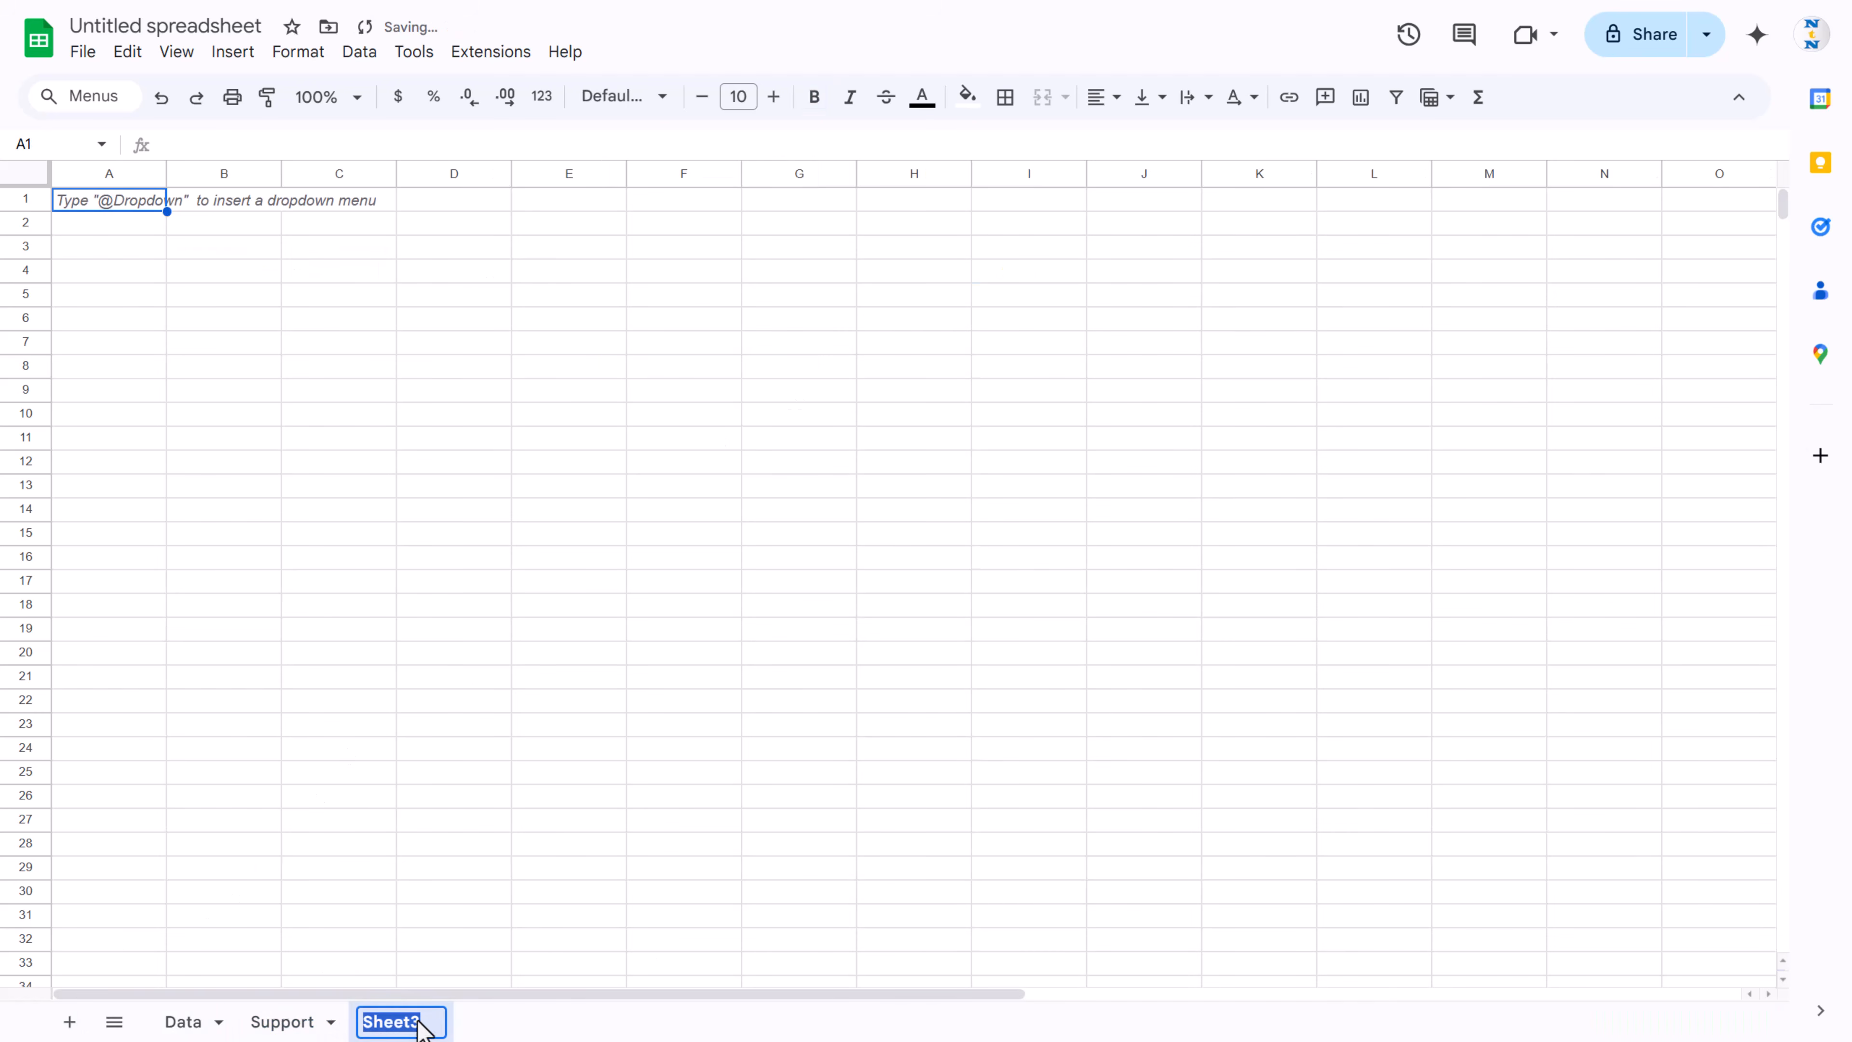
text(Dashboard)
key(Return)
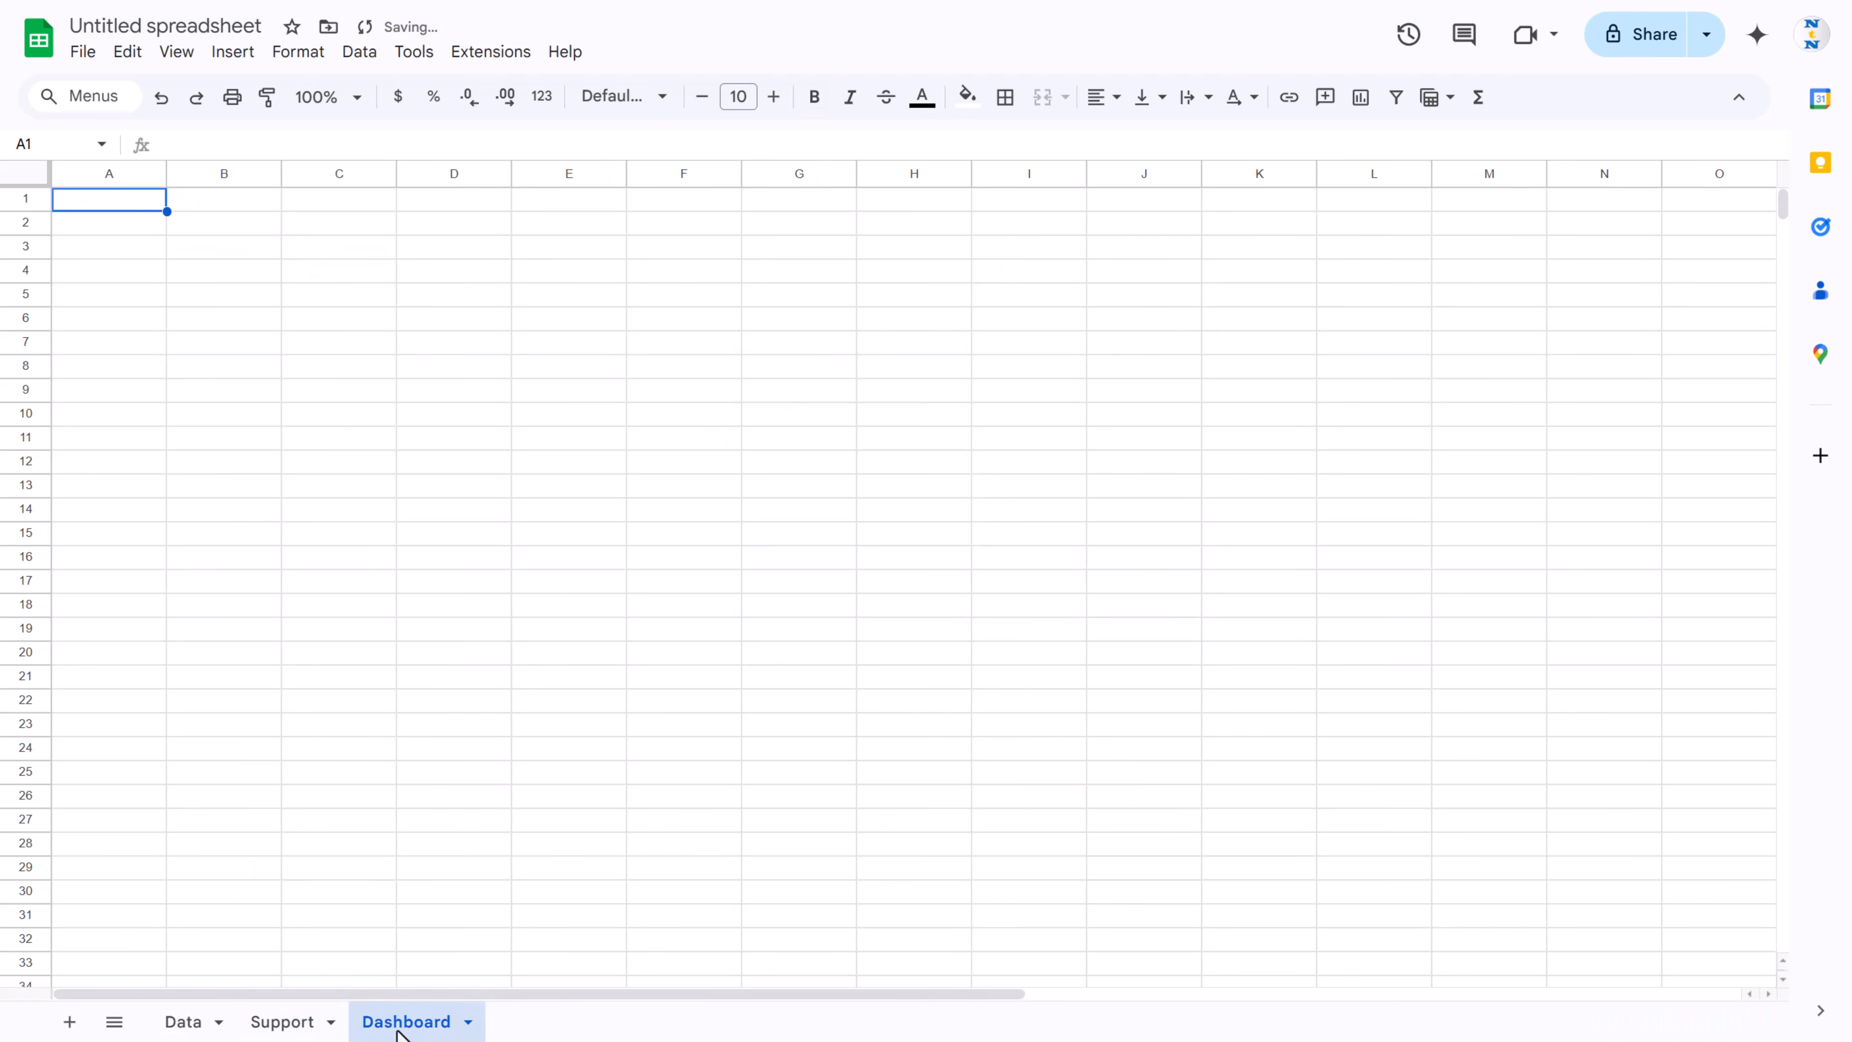
drag(397, 1031, 146, 1022)
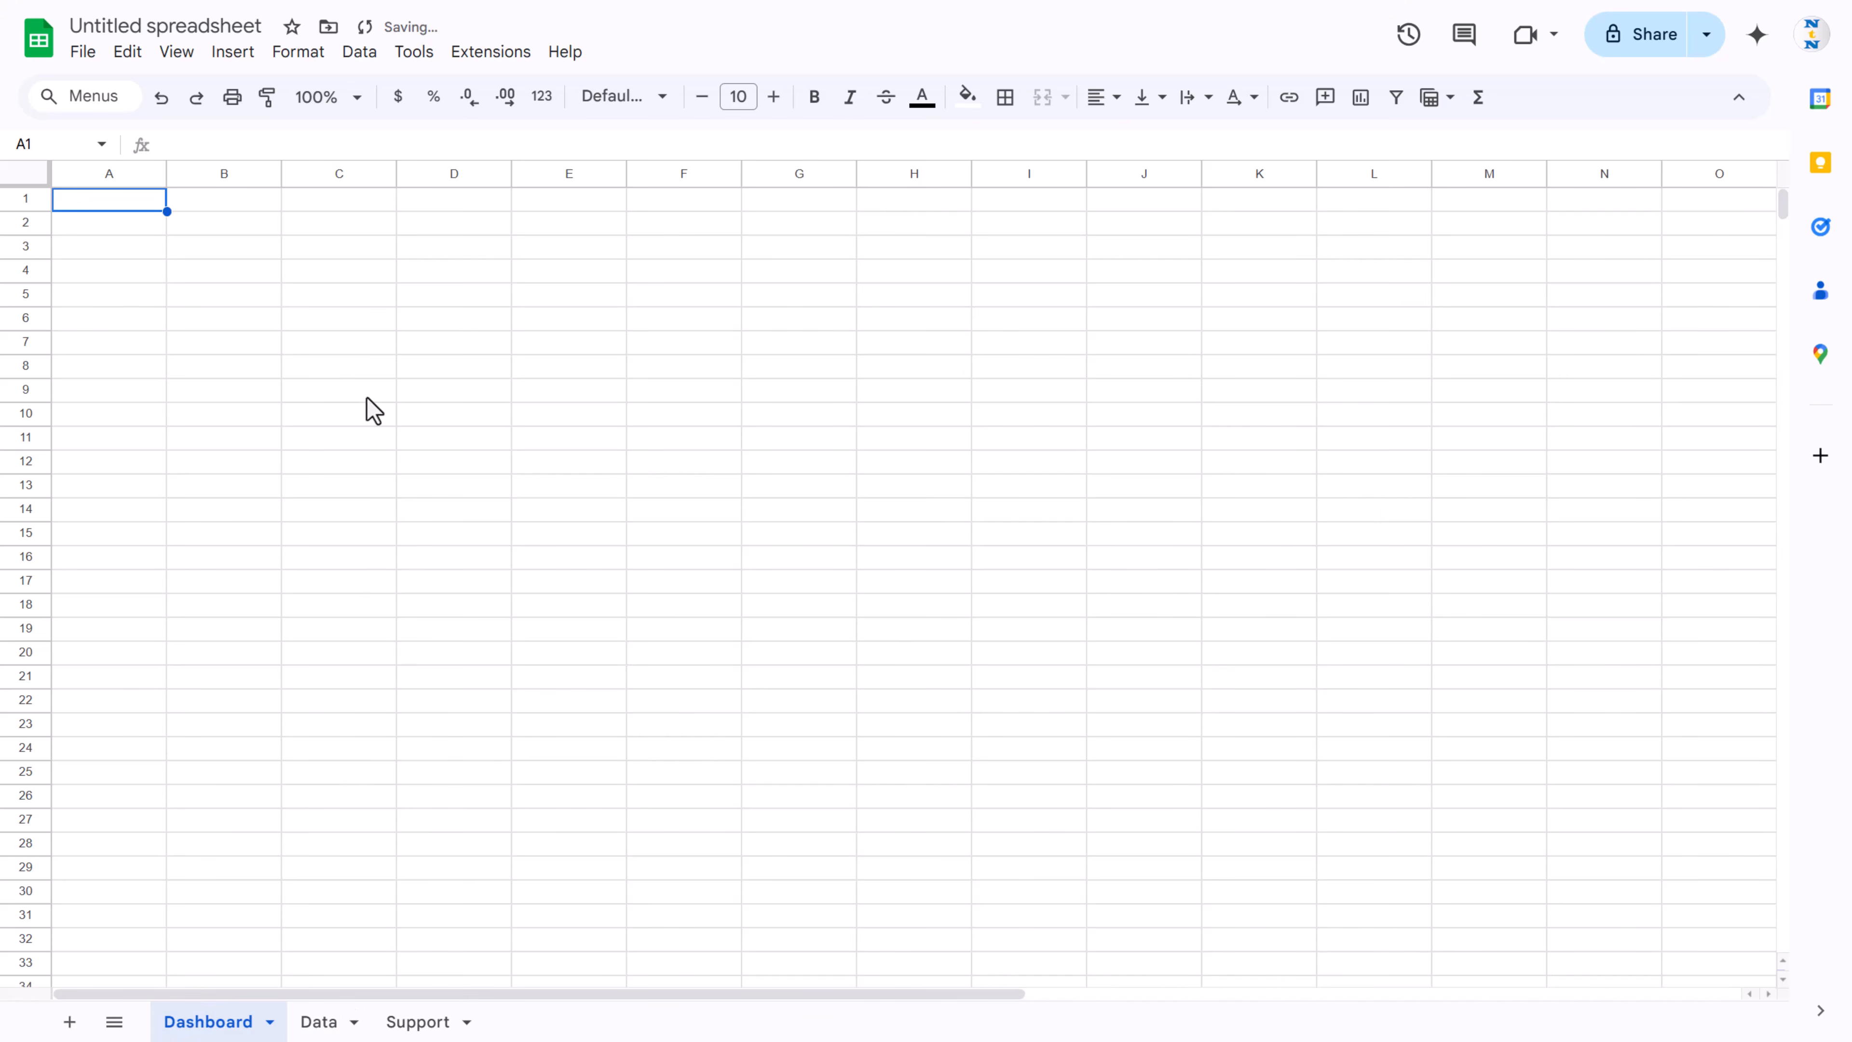
Step: Merge cells A1:N1 on the Dashboard sheet and make row 1 about twice as tall
drag(135, 210, 1613, 207)
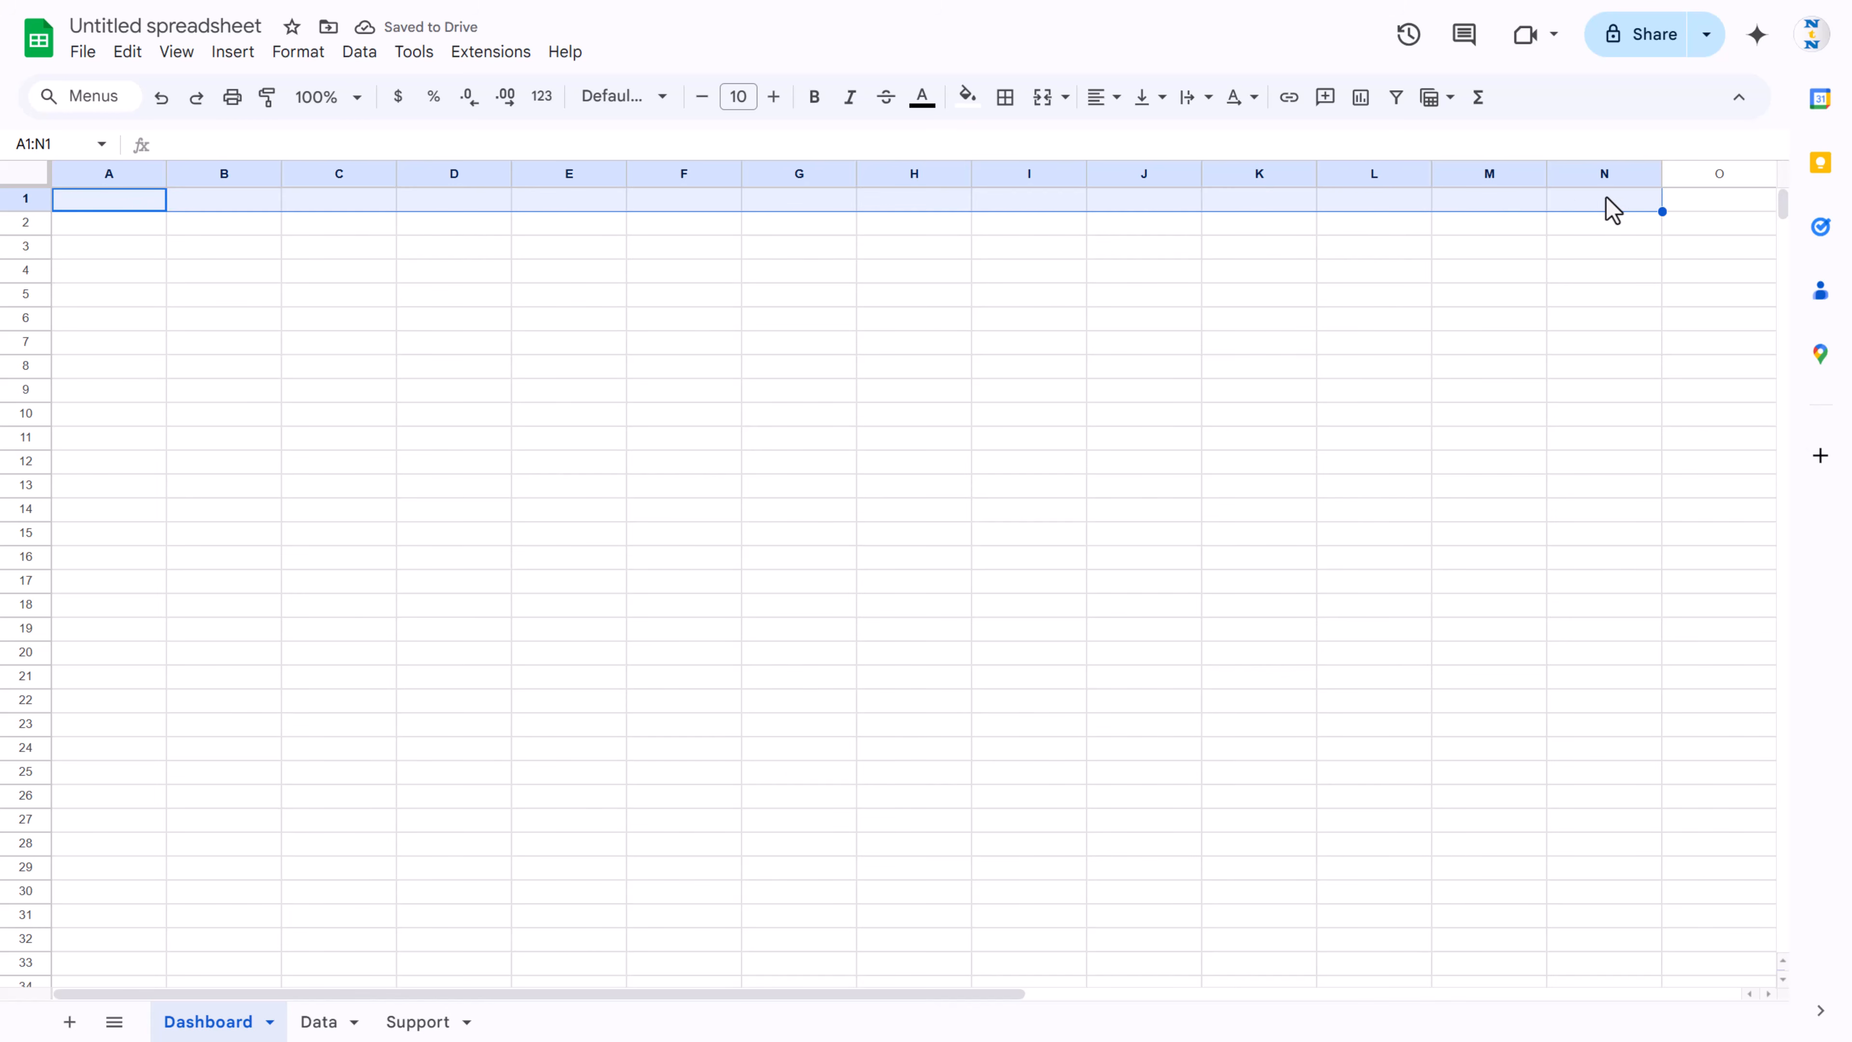
click(1044, 102)
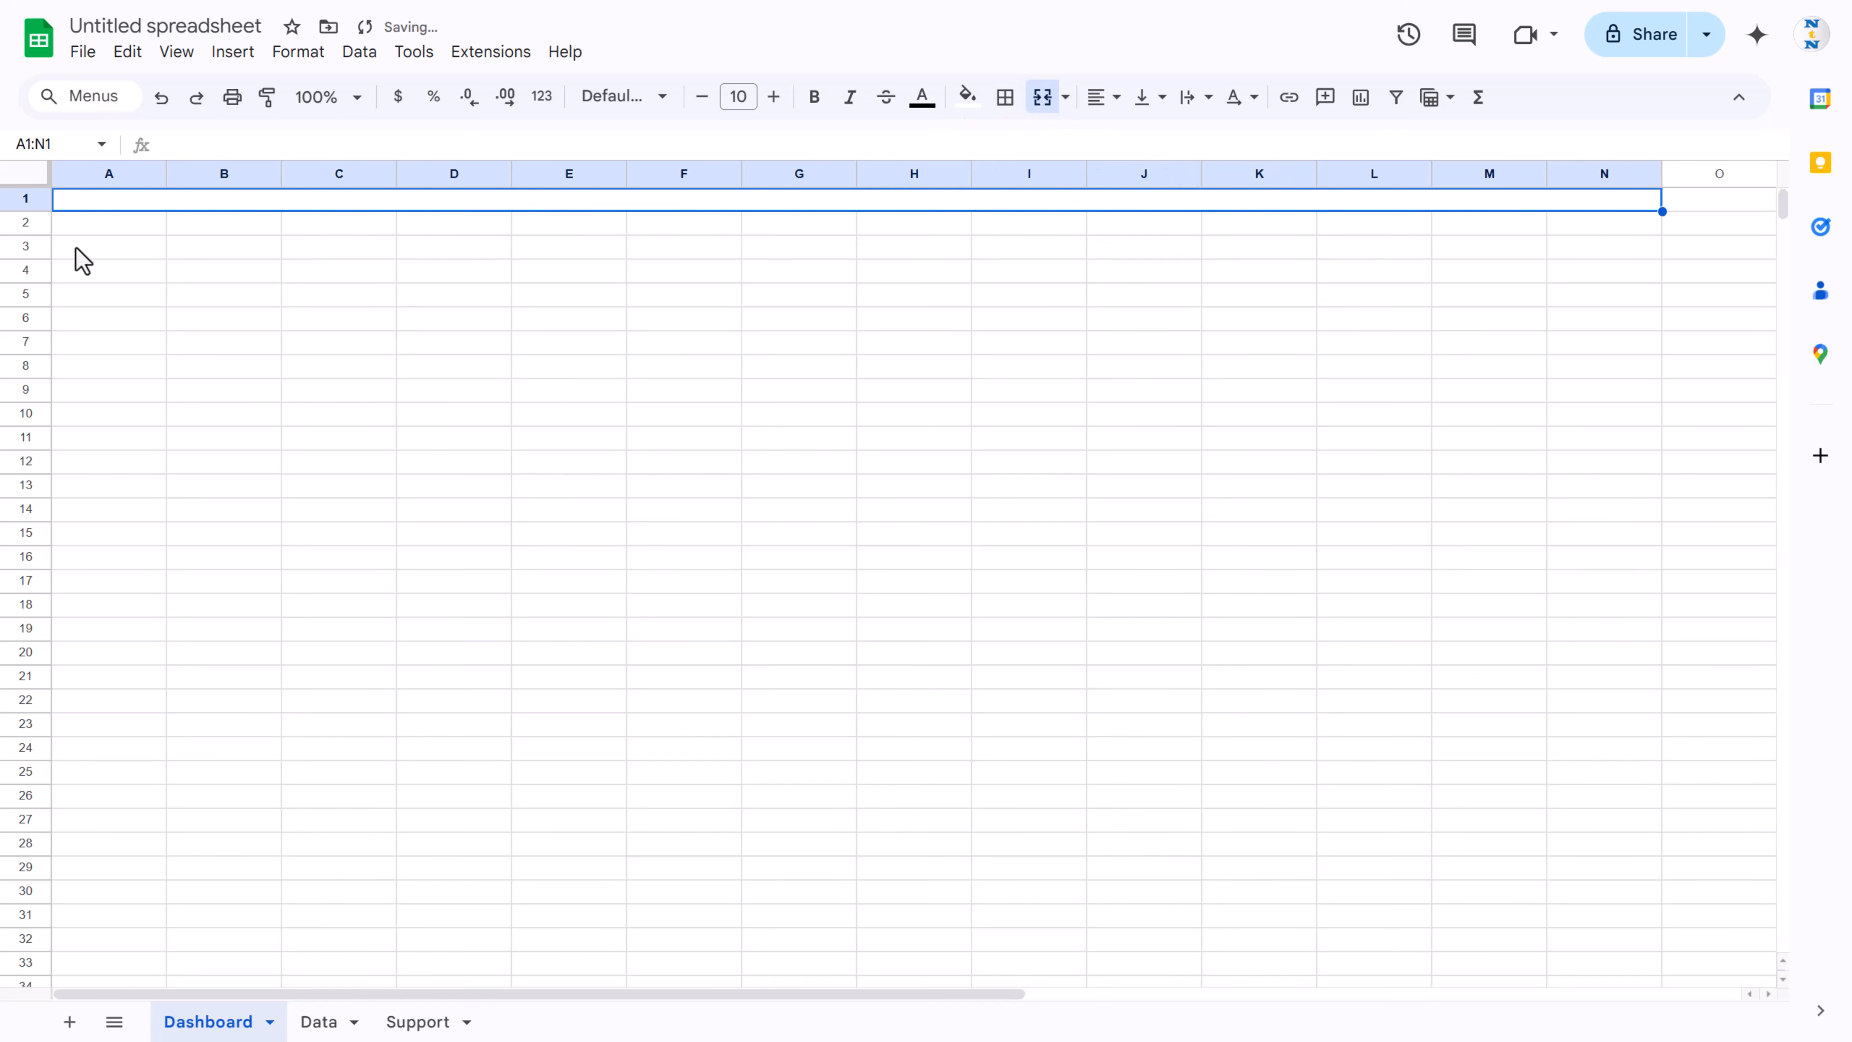
drag(26, 211, 25, 235)
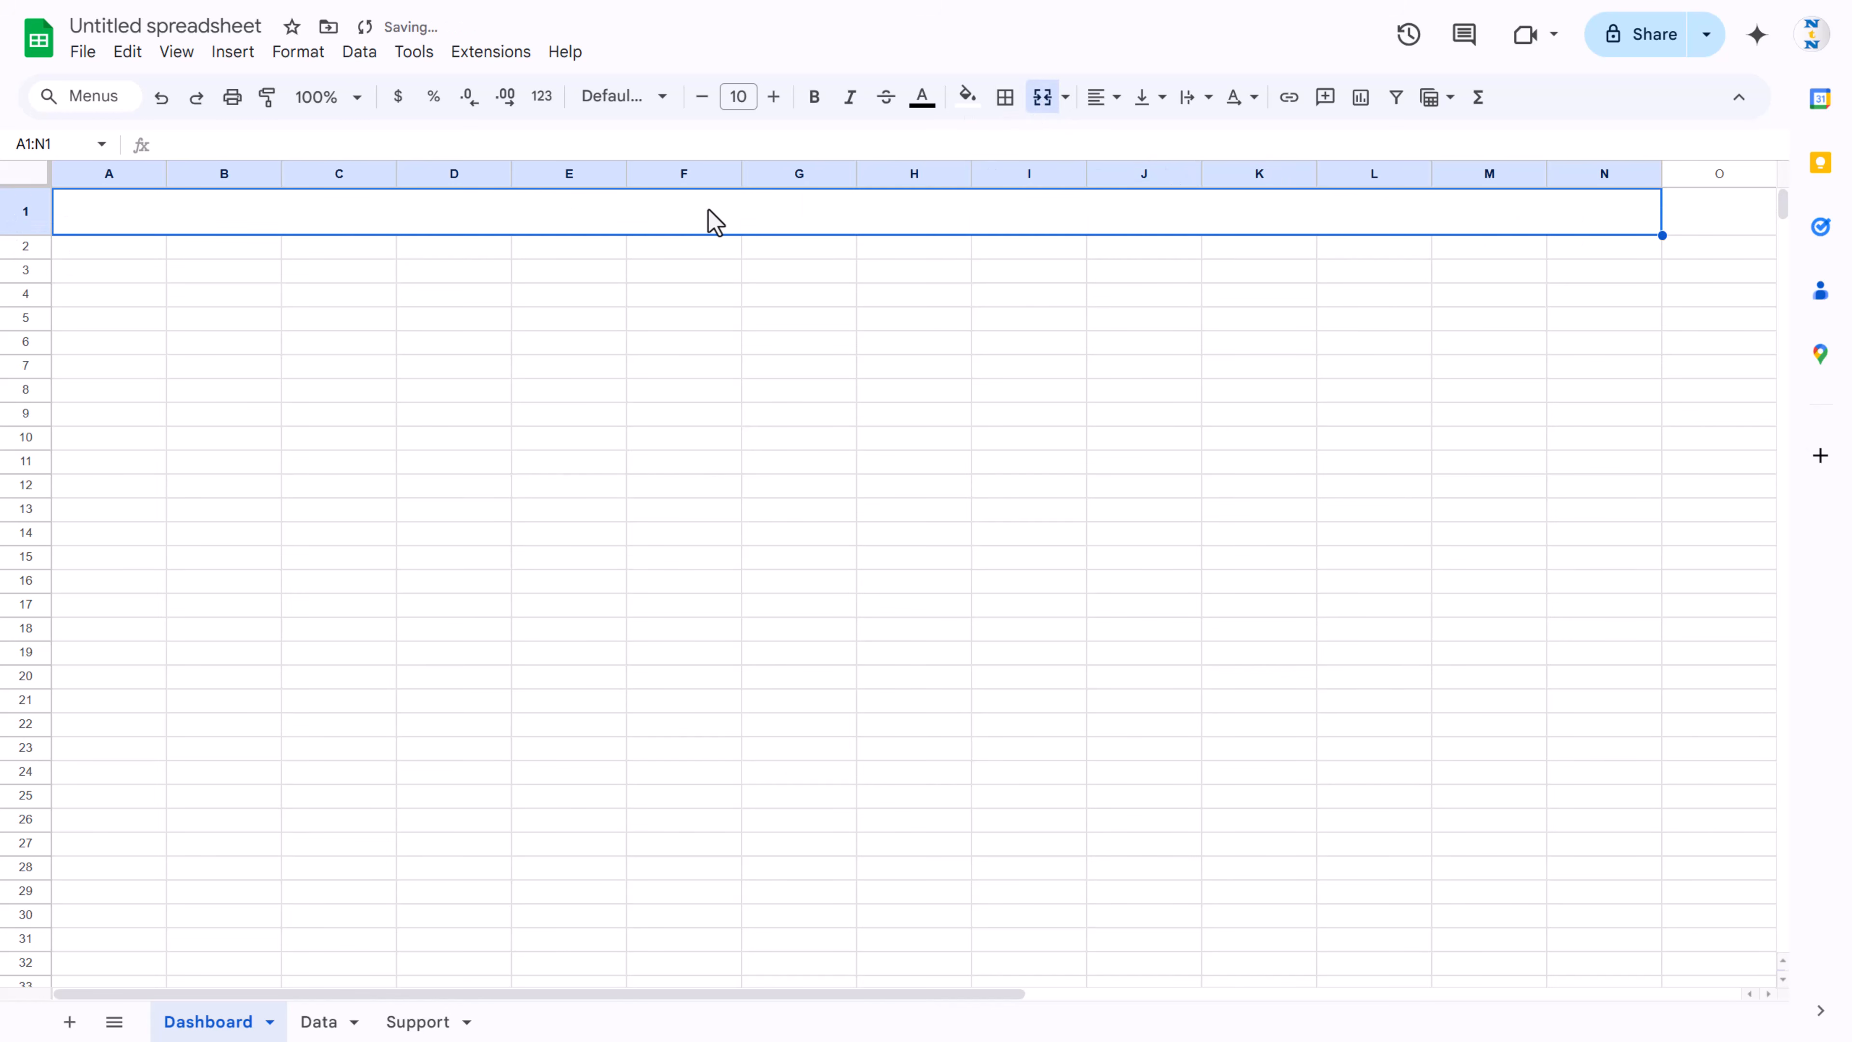
Step: Enter the title "Retail Dashbaord for 2025" in the merged cell A1:N1 and center it horizontally and vertically
text(Reta)
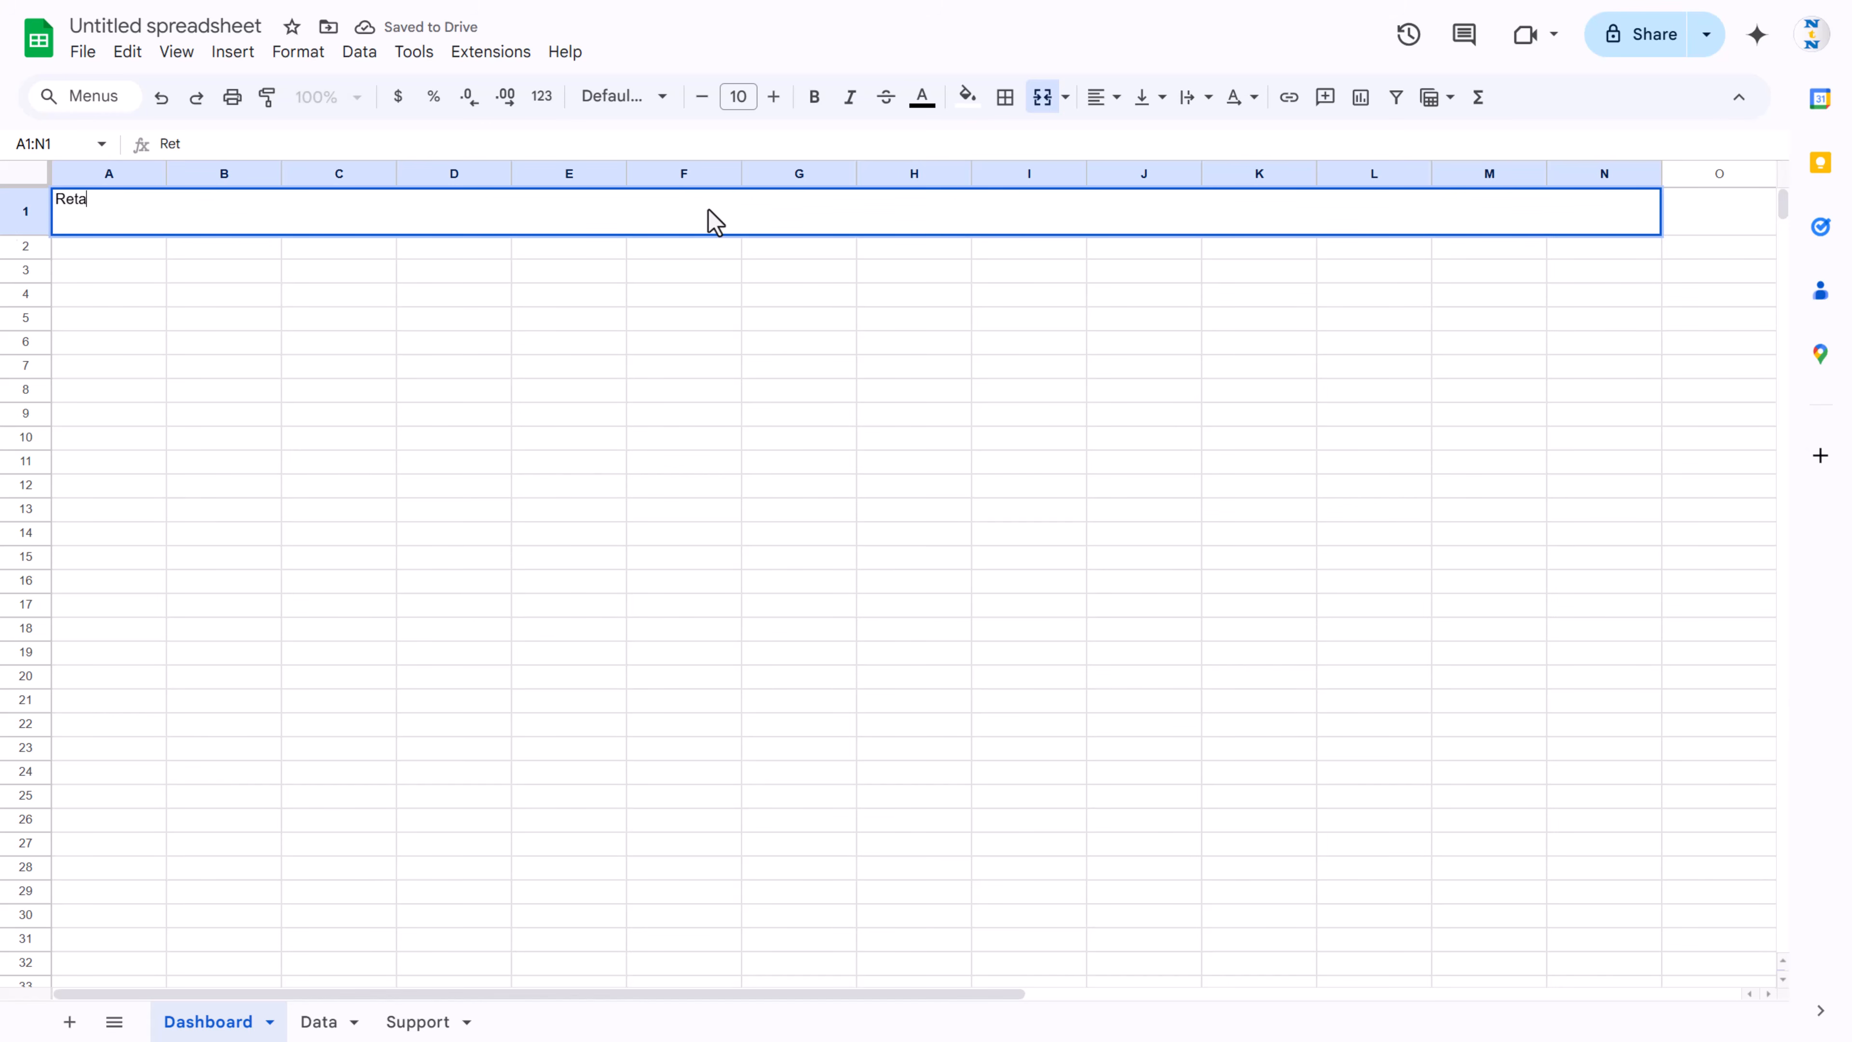
text(il Dashbaord for 2025)
click(717, 227)
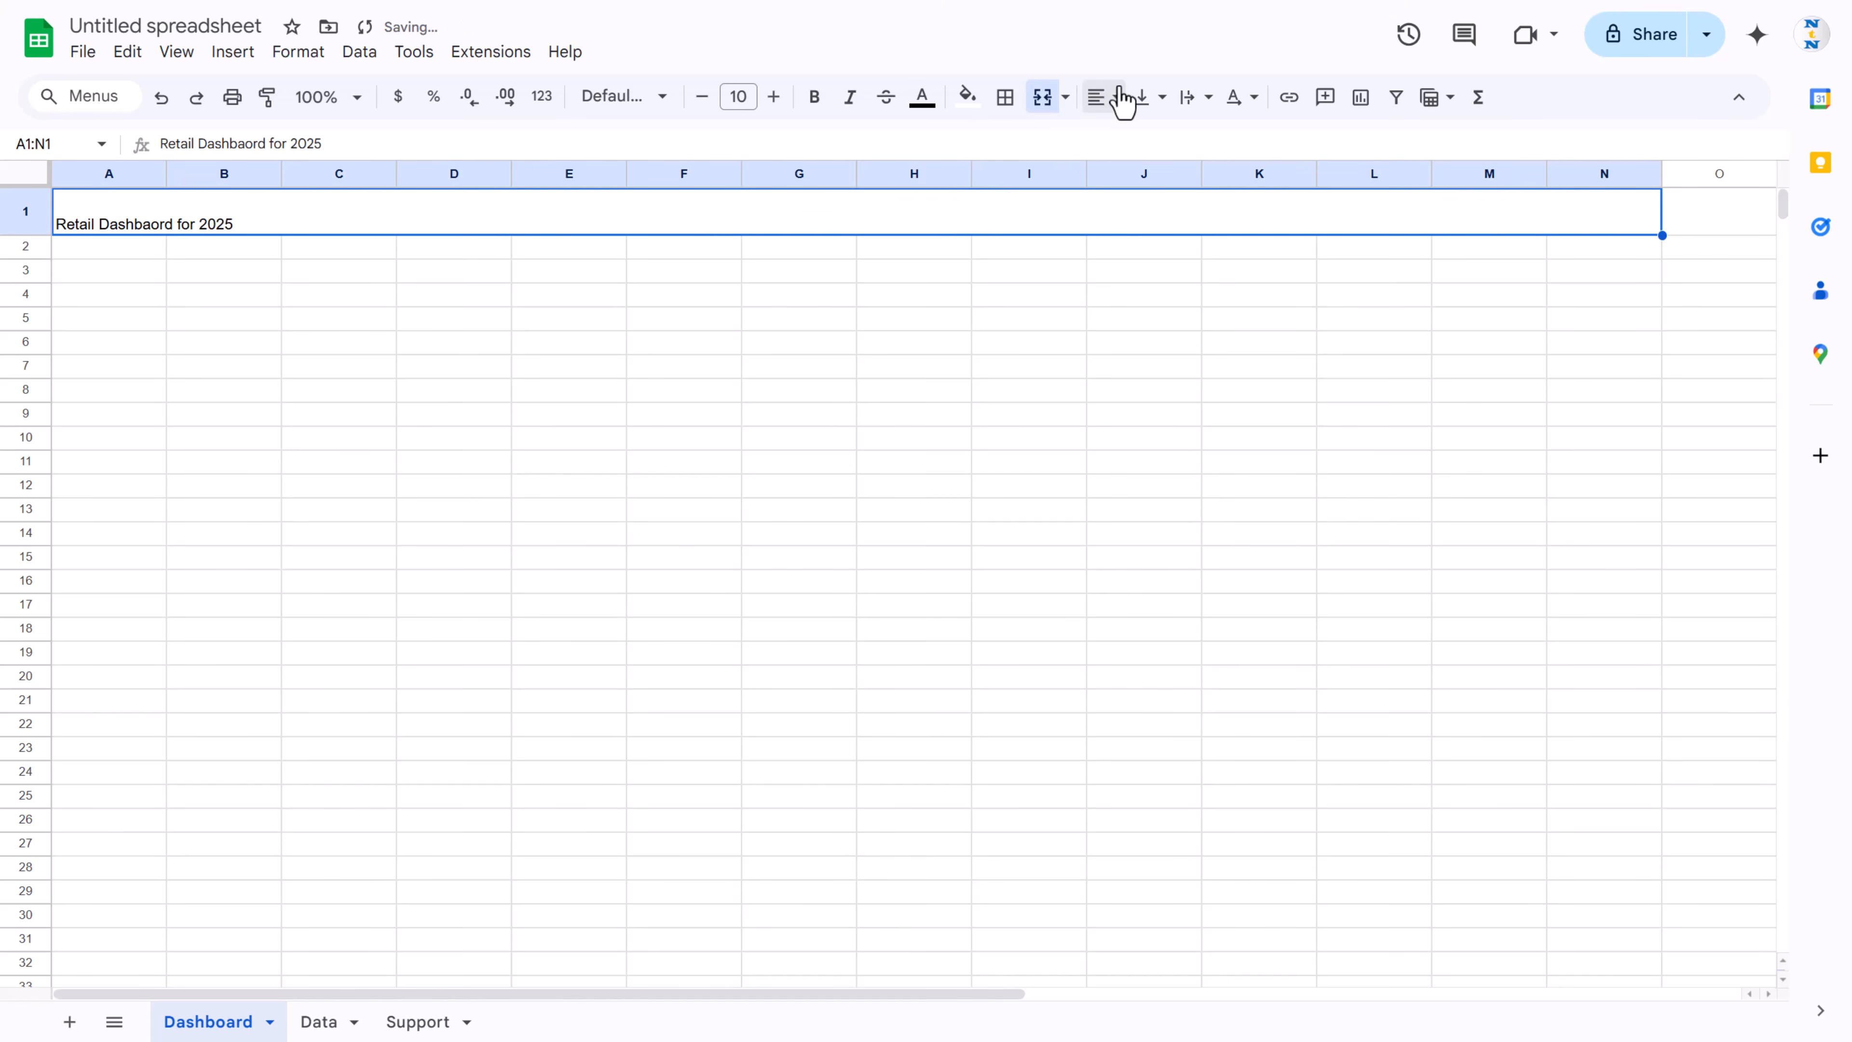
click(1108, 96)
click(1141, 141)
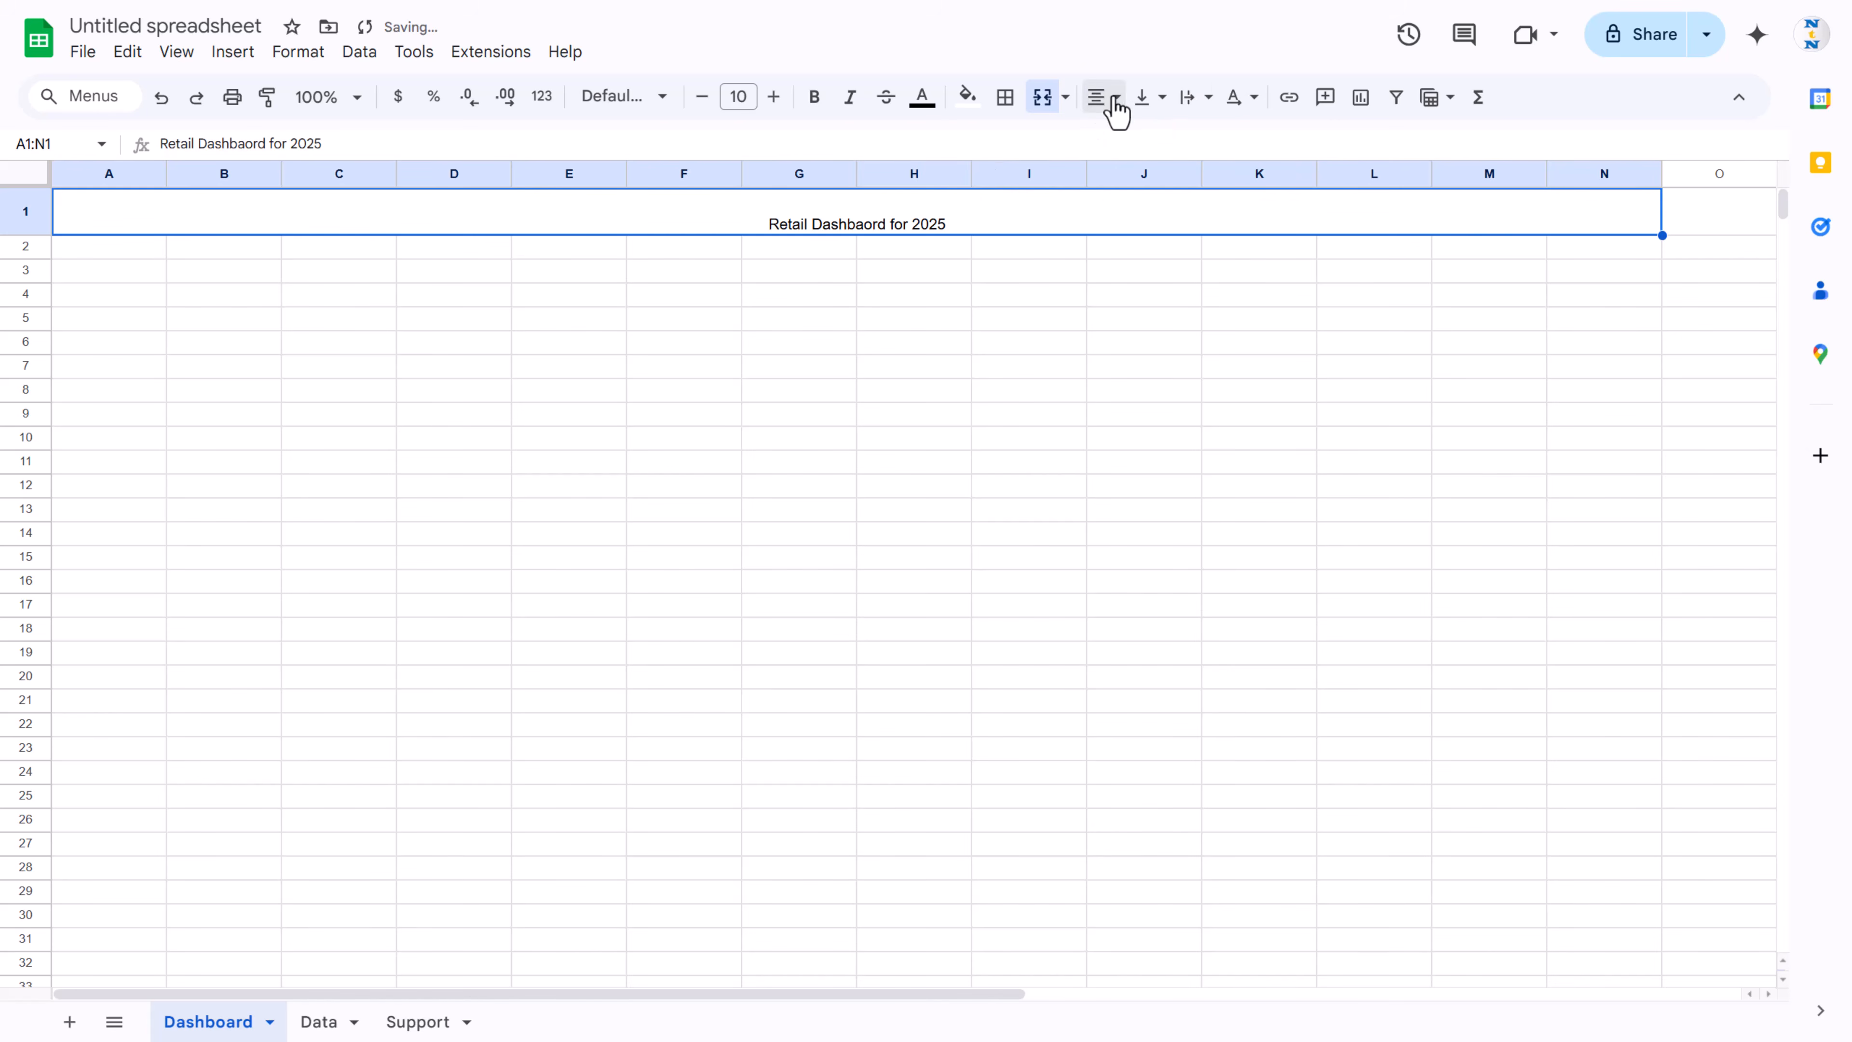
click(1163, 98)
click(1187, 140)
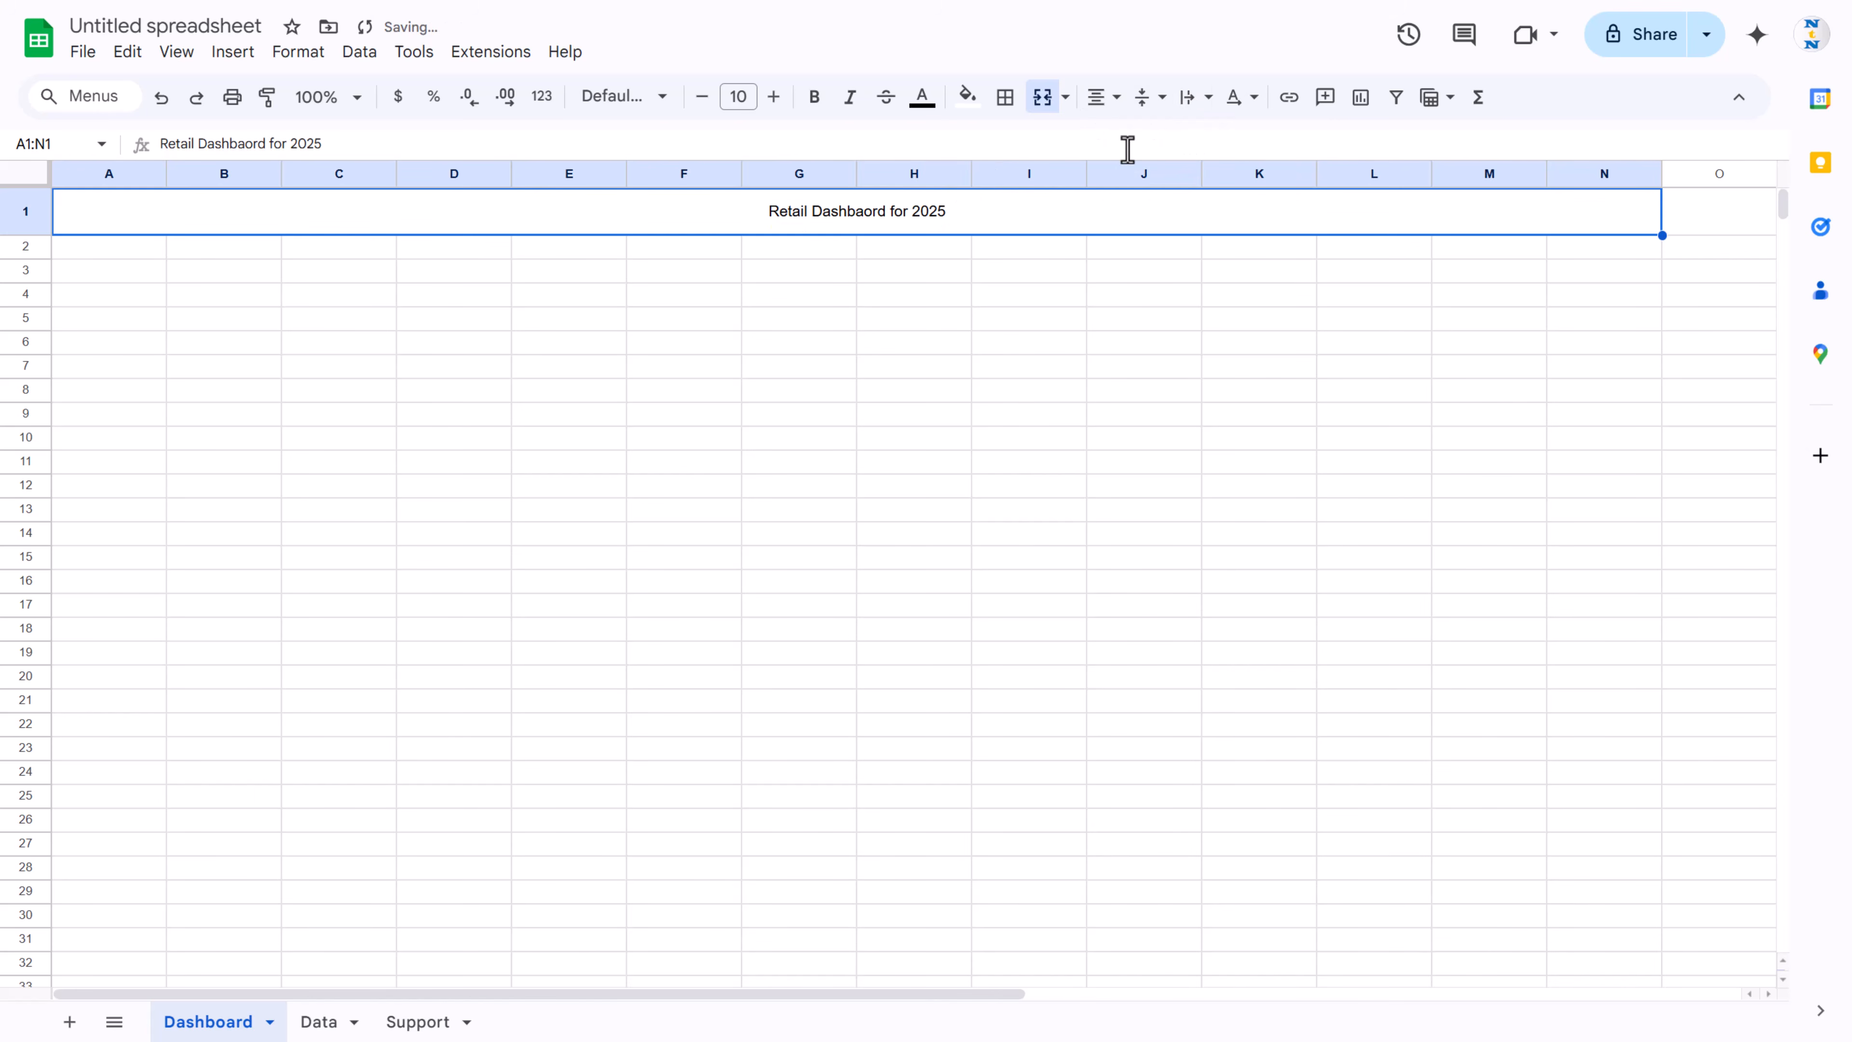
Step: Set the dashboard title's font size to 30 and its font to Arial Rounded
click(735, 95)
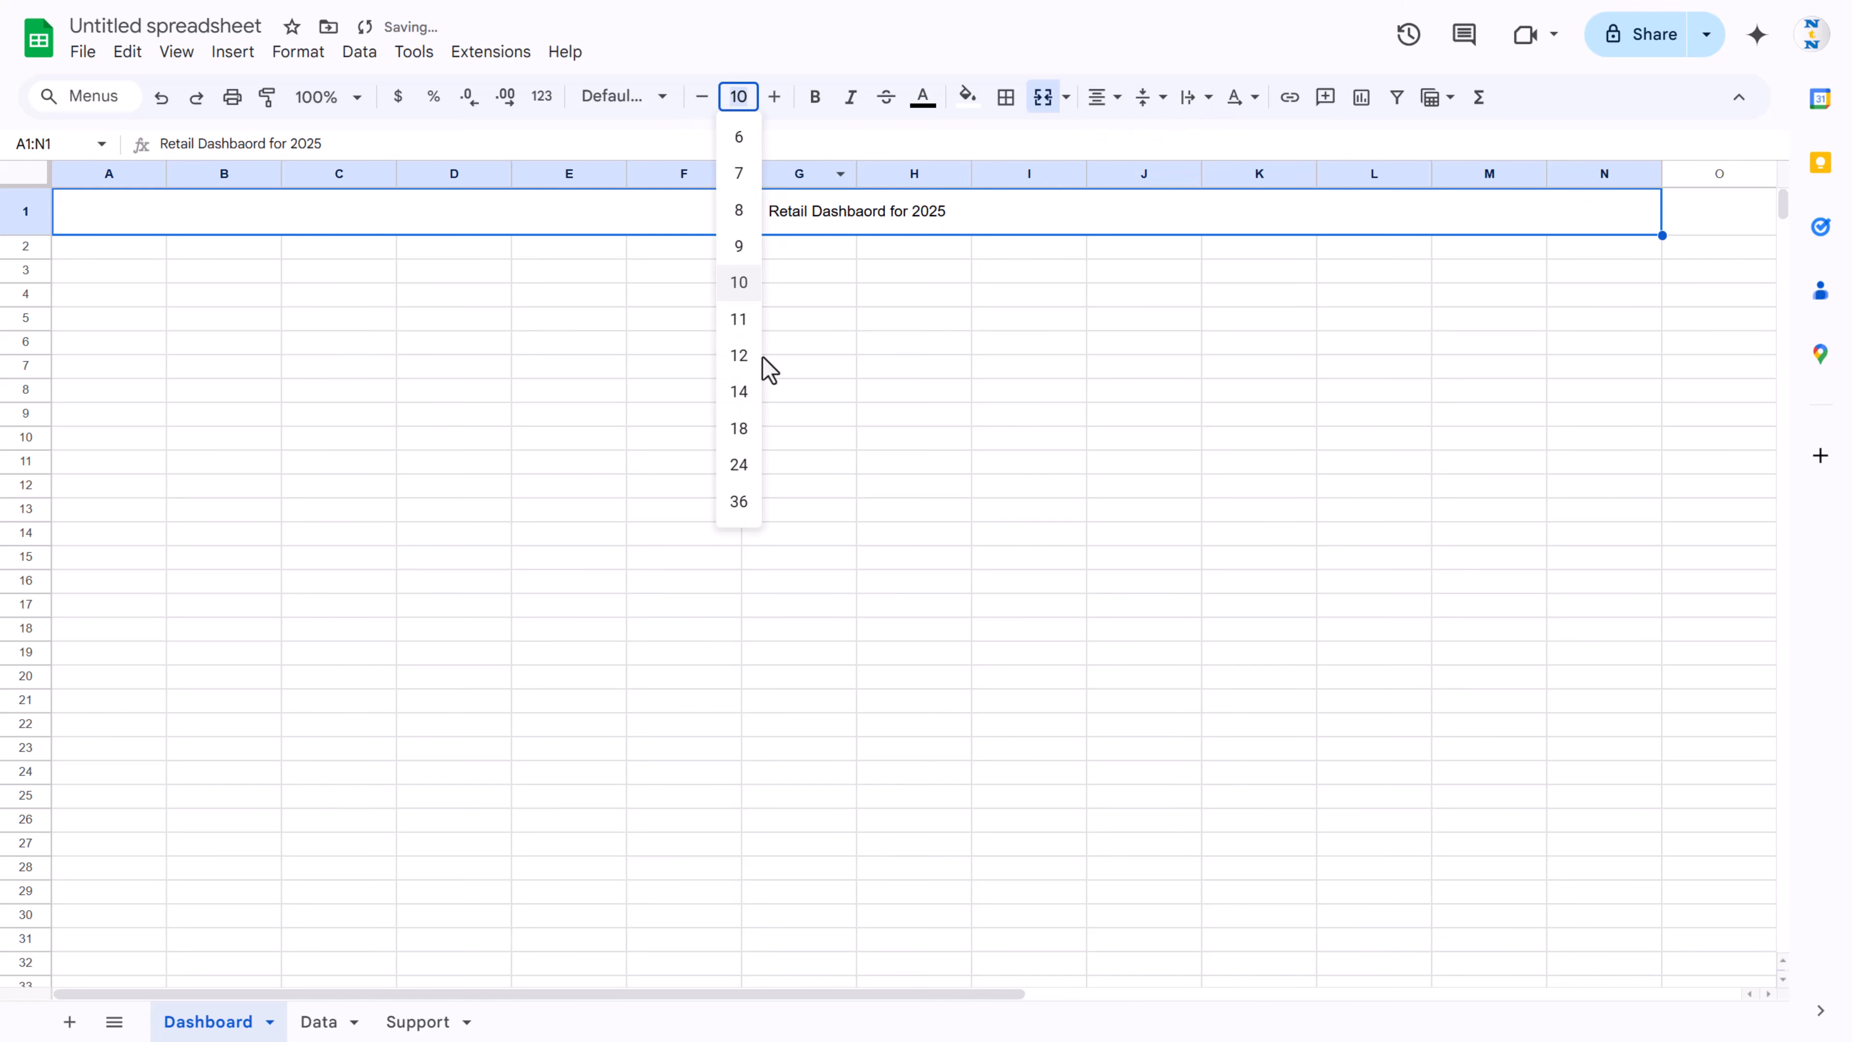
click(738, 501)
click(738, 95)
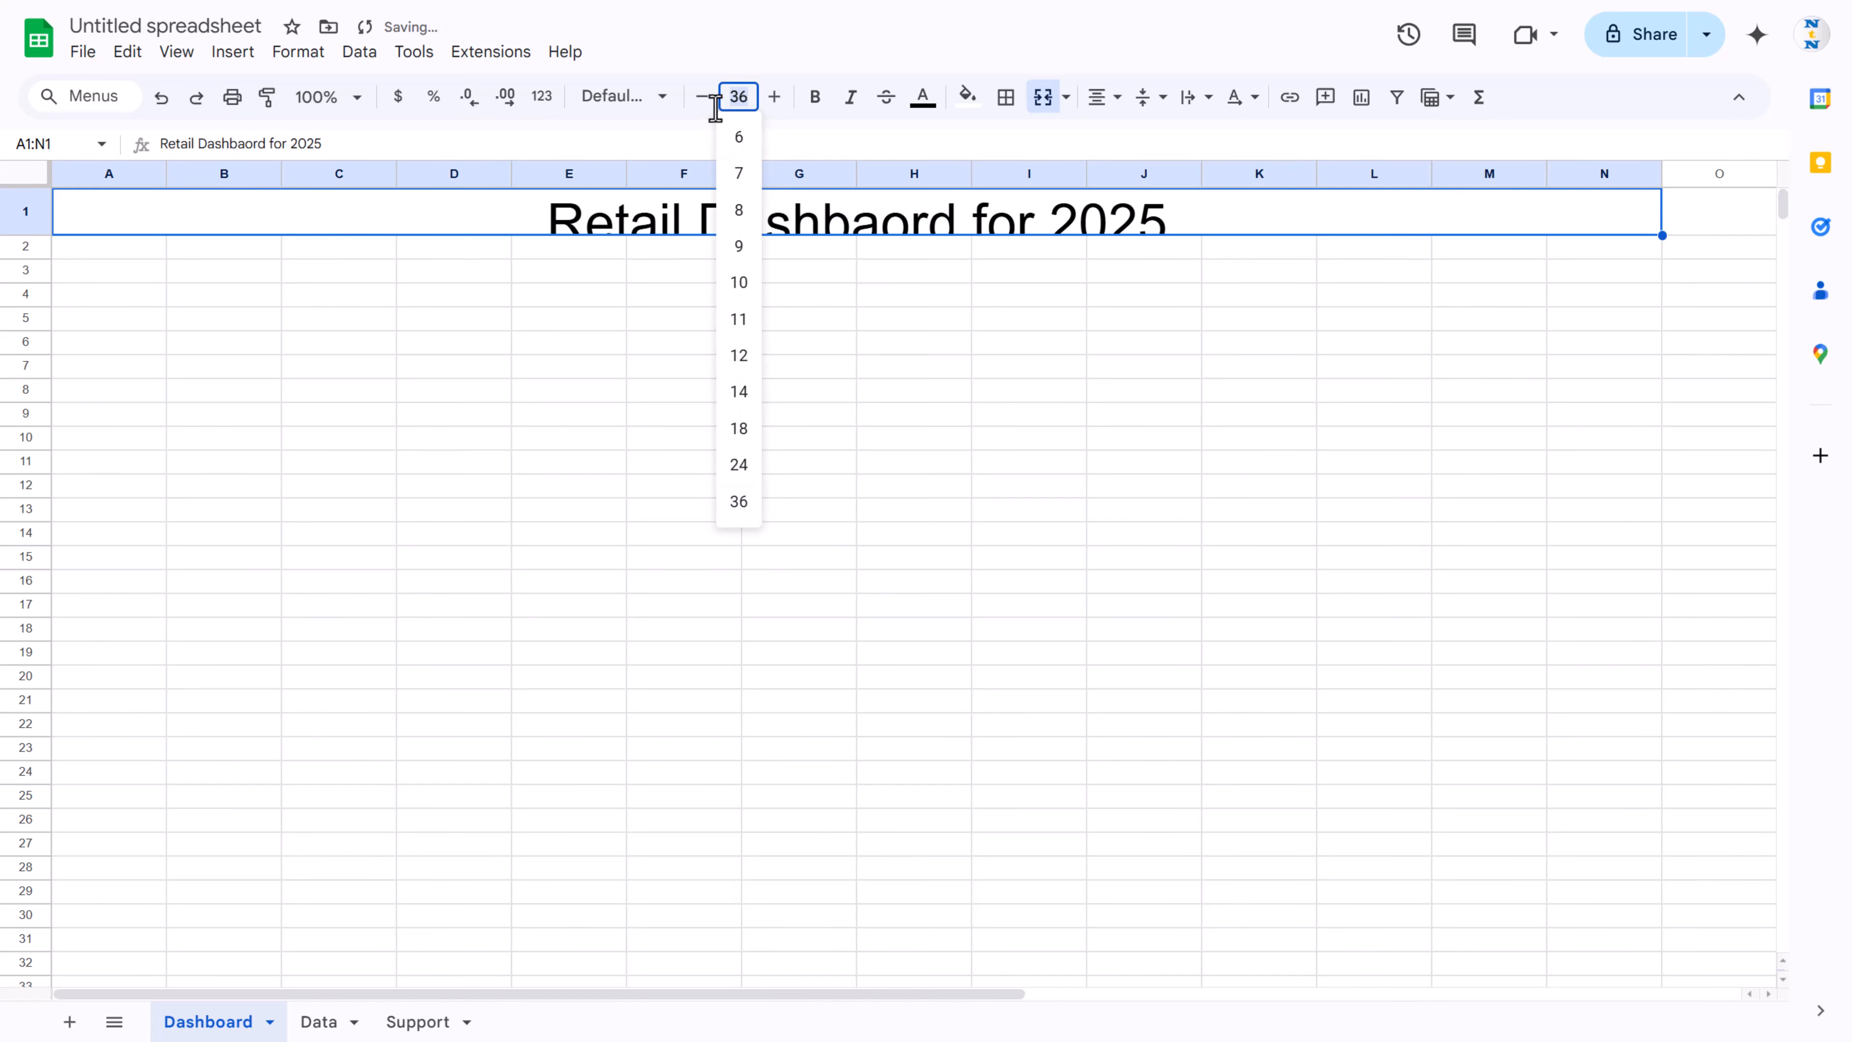
text(30)
key(Return)
click(624, 97)
click(690, 322)
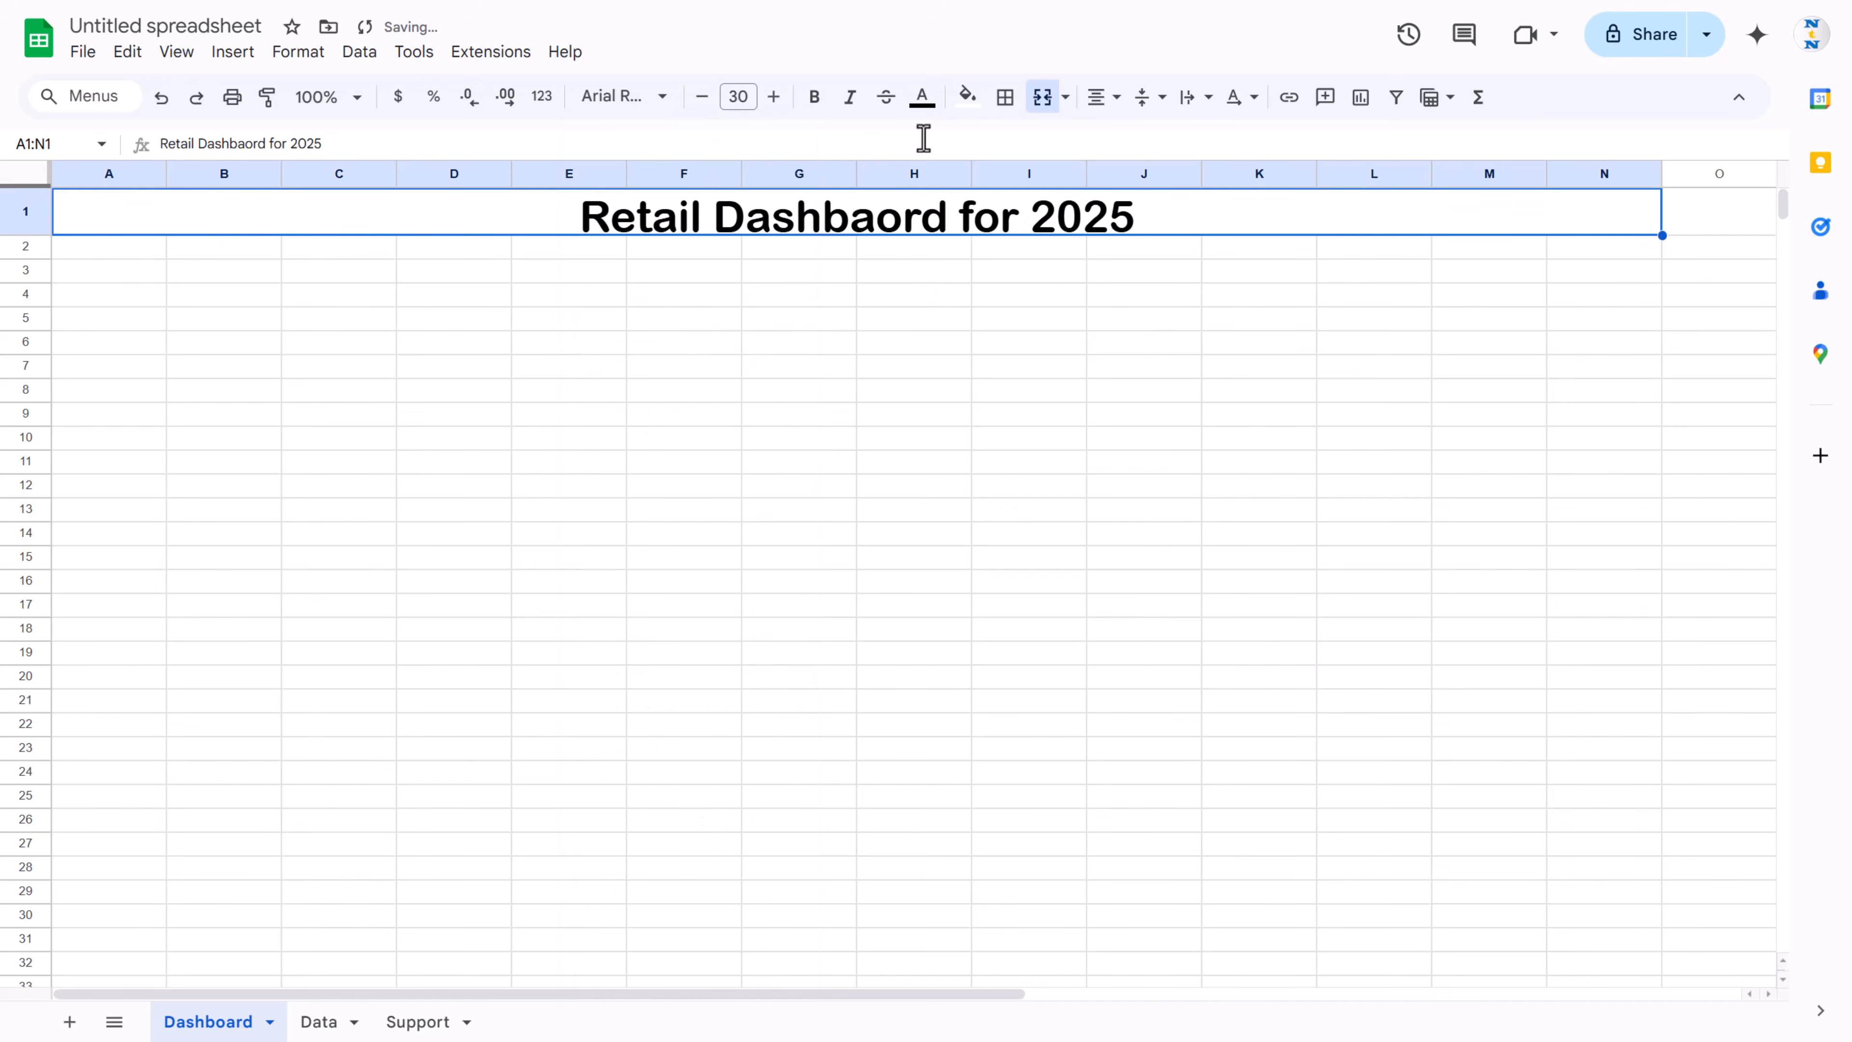
Step: Give the merged title cell A1:N1 a medium blue fill and white text
click(968, 103)
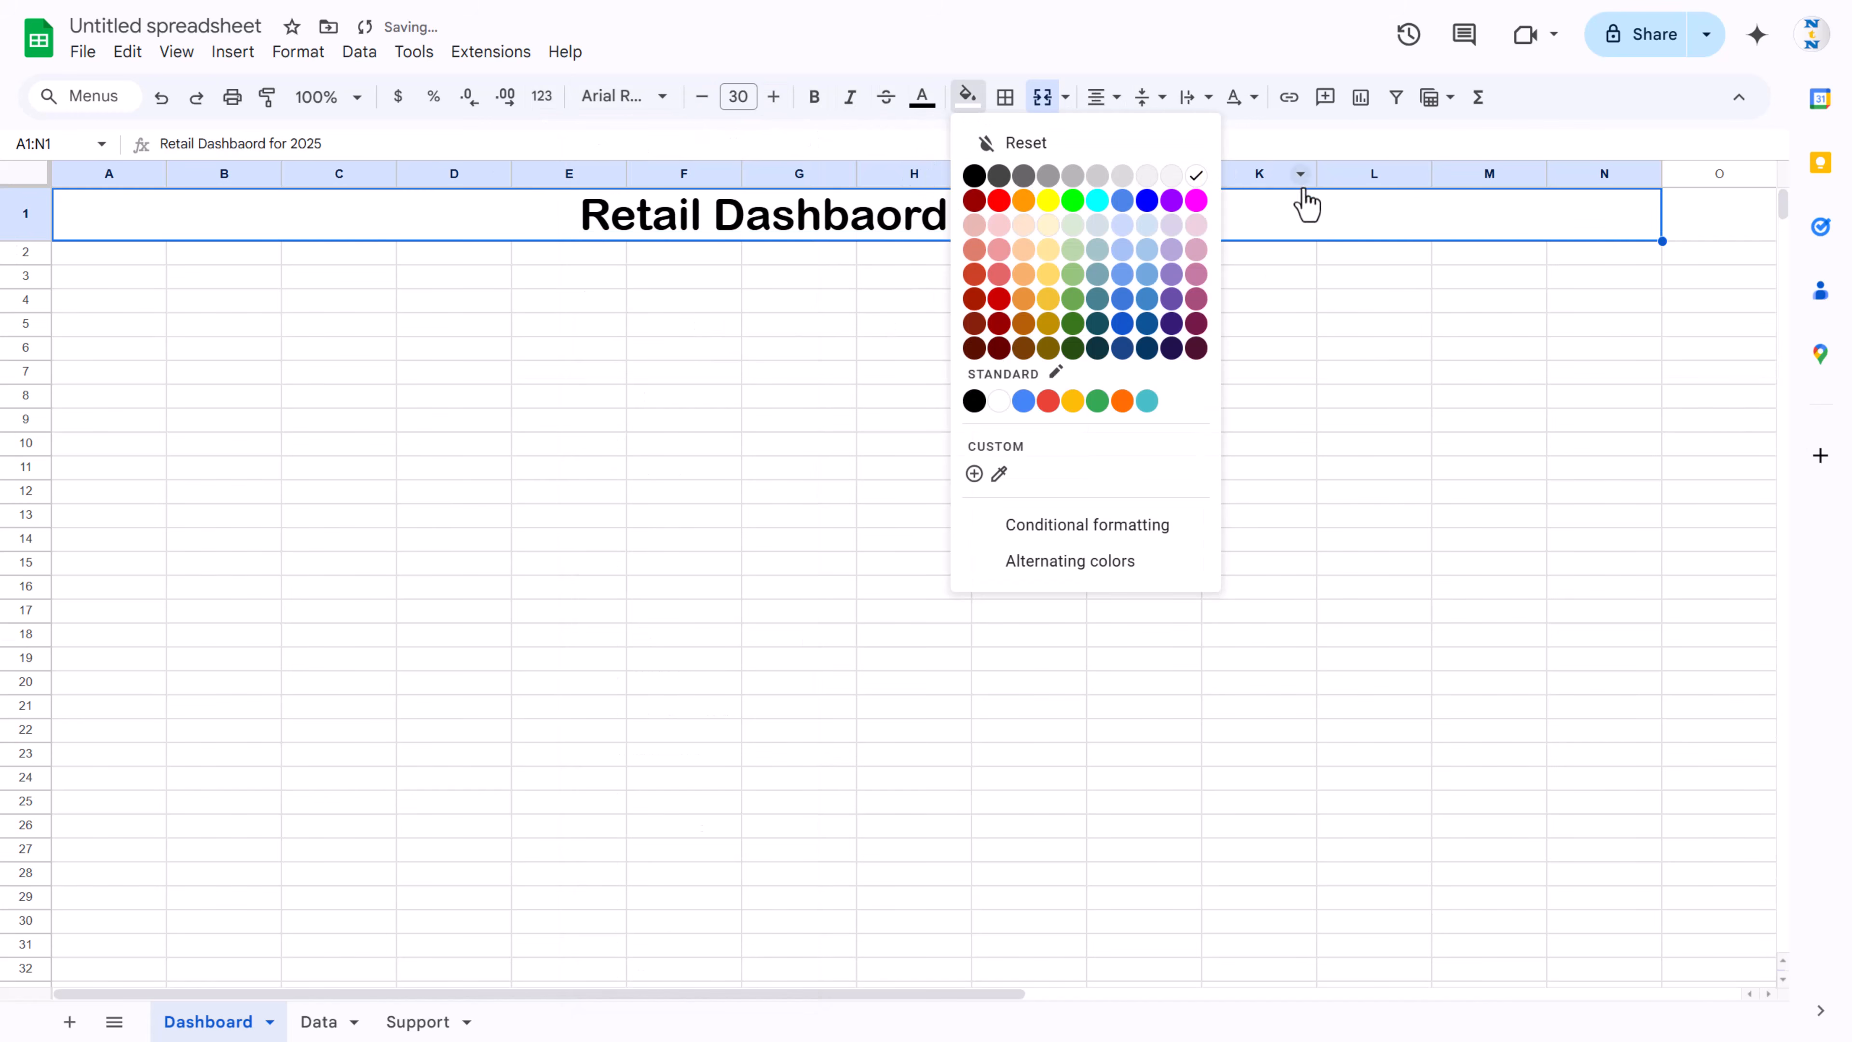
click(1147, 299)
click(922, 97)
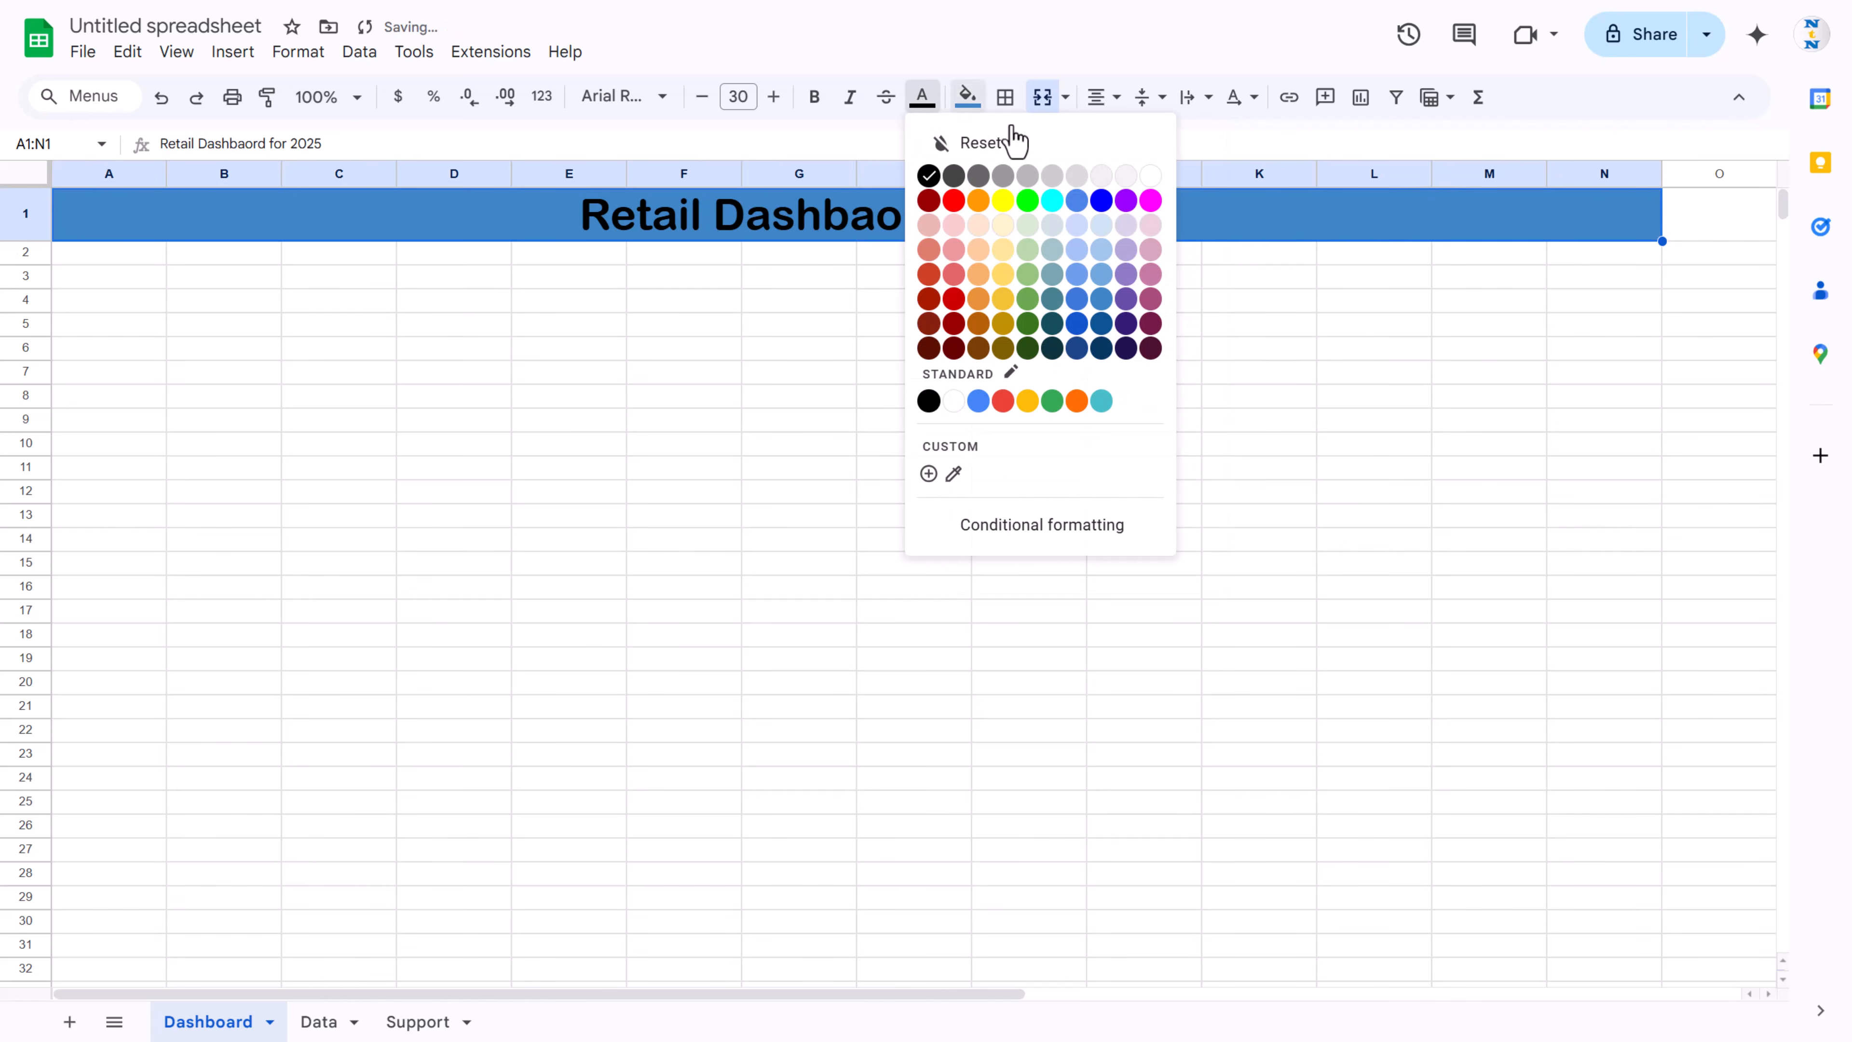
click(1150, 176)
click(868, 300)
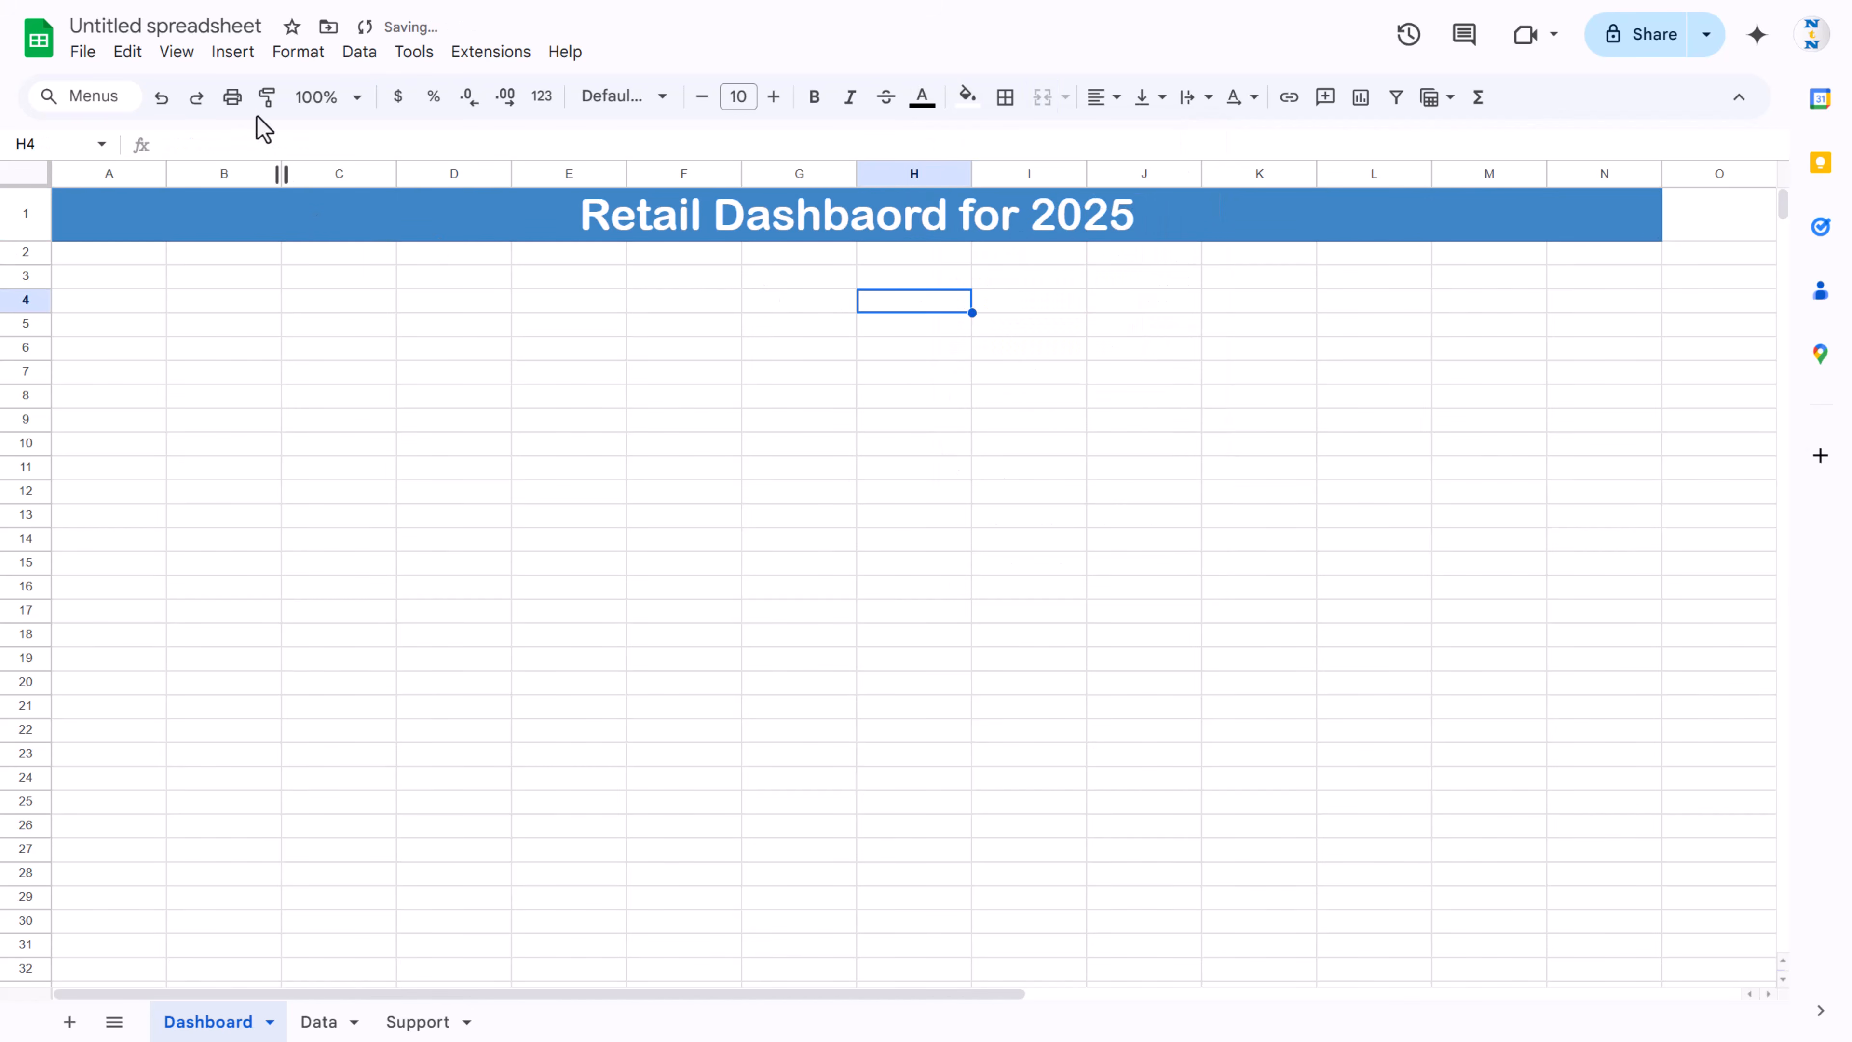
Step: Hide the gridlines on the Dashboard sheet
click(176, 51)
mouse_move(496, 90)
click(580, 133)
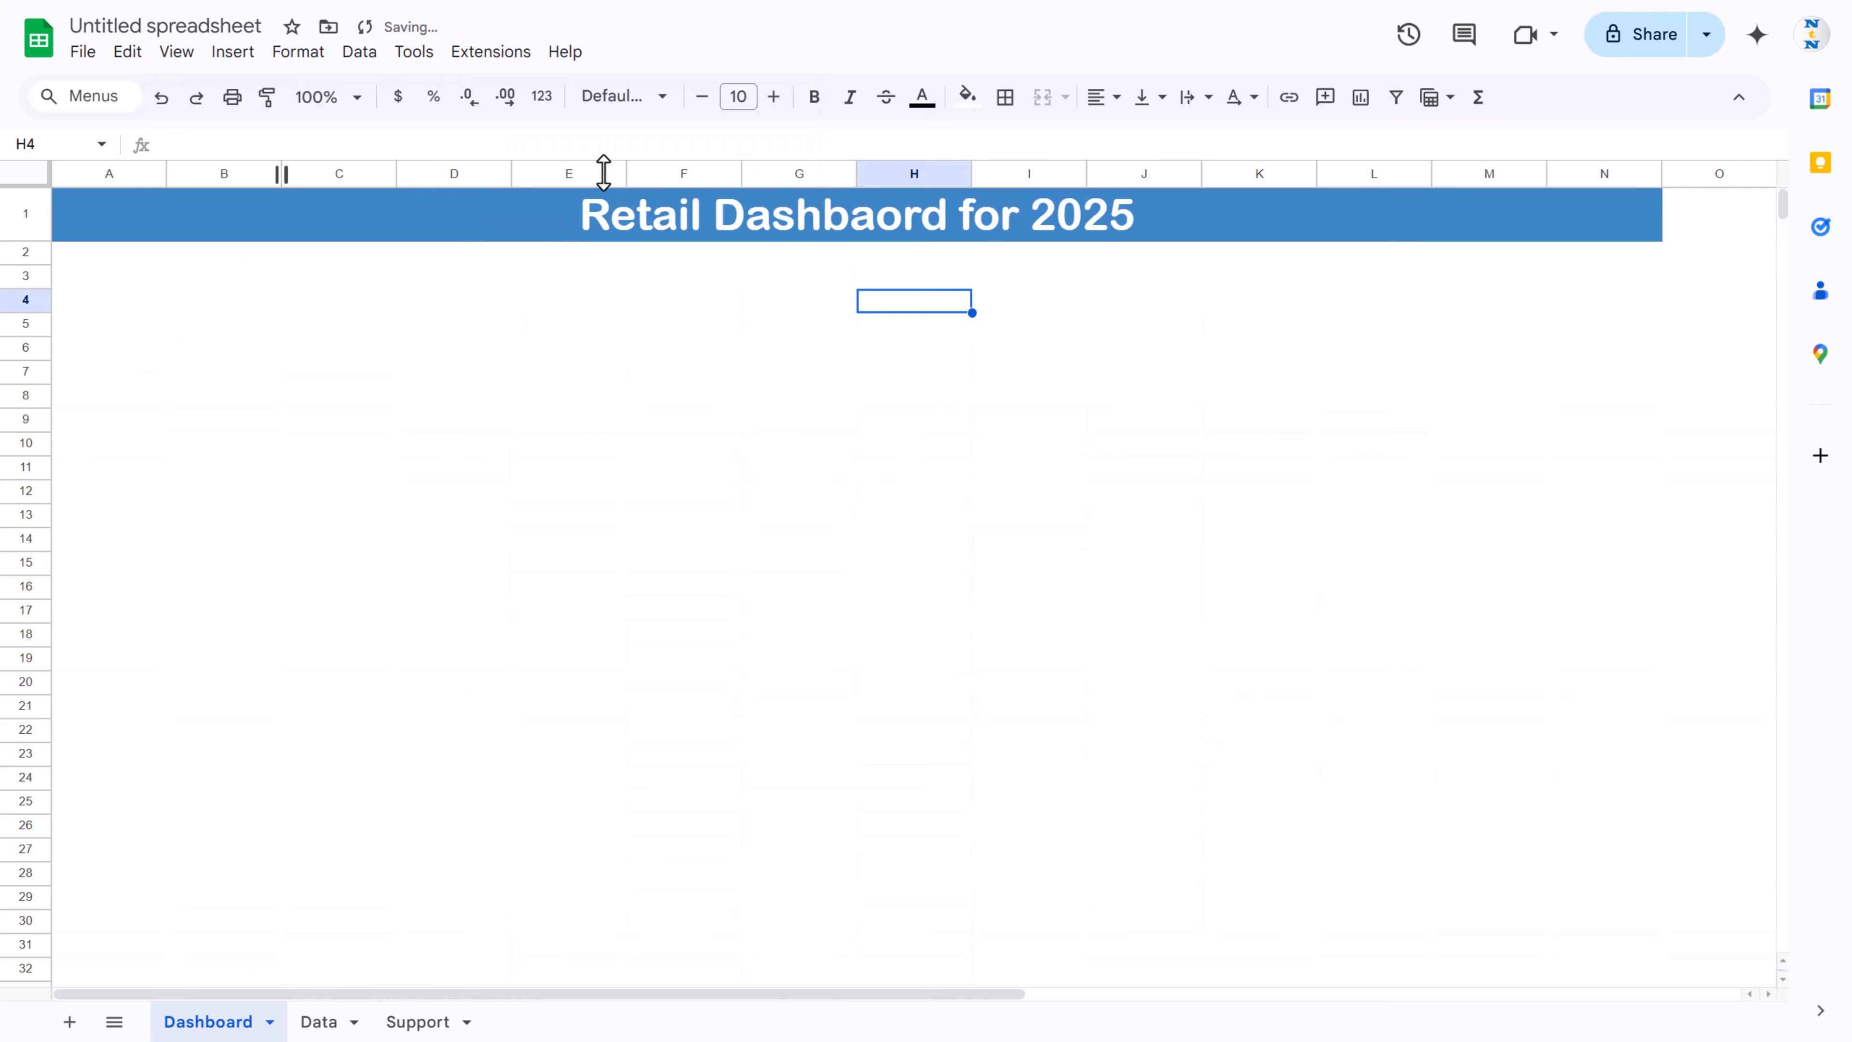
click(809, 485)
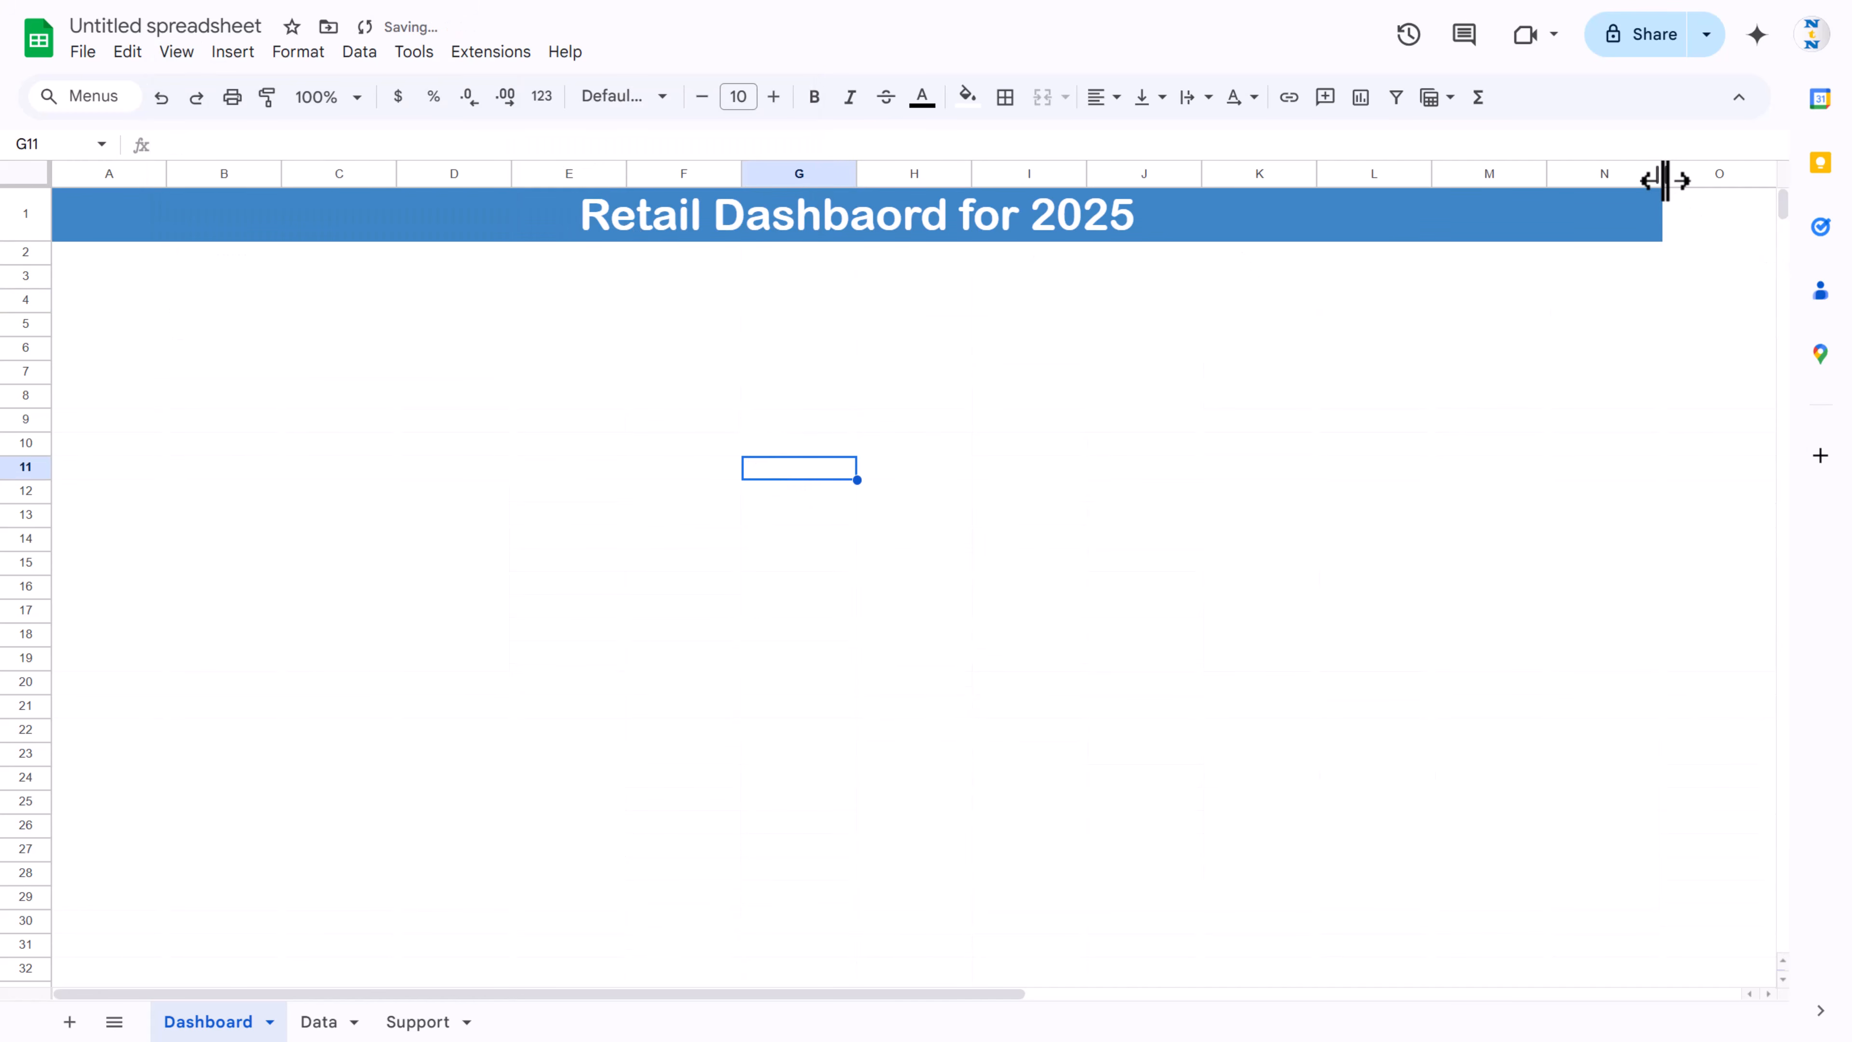
Step: Widen column N of the Dashboard sheet to nearly twice its width, extending the title banner
drag(1665, 179, 1765, 174)
click(1529, 329)
click(915, 348)
Step: Fill the area below the title banner, A2:N66, with light gray 1 as the Dashboard sheet's background
click(89, 257)
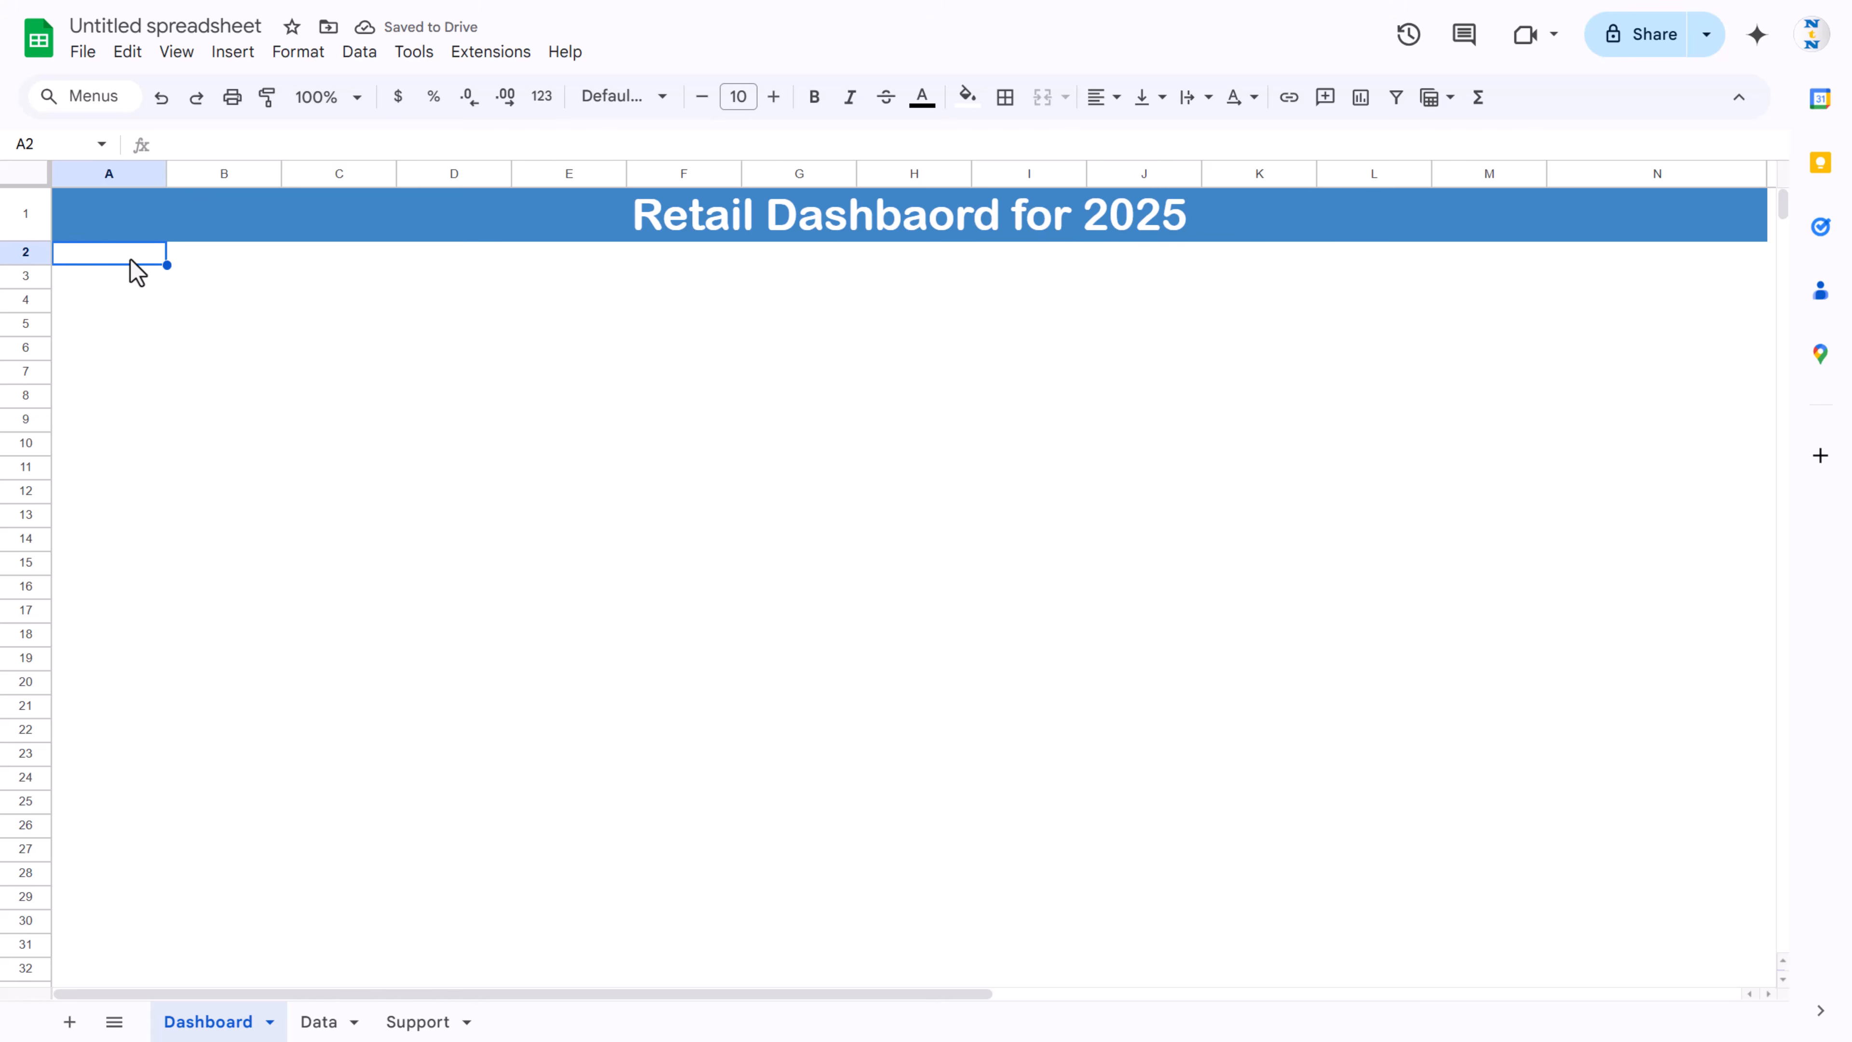
key(shift+Right)
key(shift+Right)
key(shift+Right)
key(shift+Right)
key(shift+Right)
key(shift+Right)
key(shift+Right)
key(shift+Right)
key(shift+Right)
key(shift+Right)
key(shift+Right)
key(shift+Right)
key(shift+Right)
key(shift+Right)
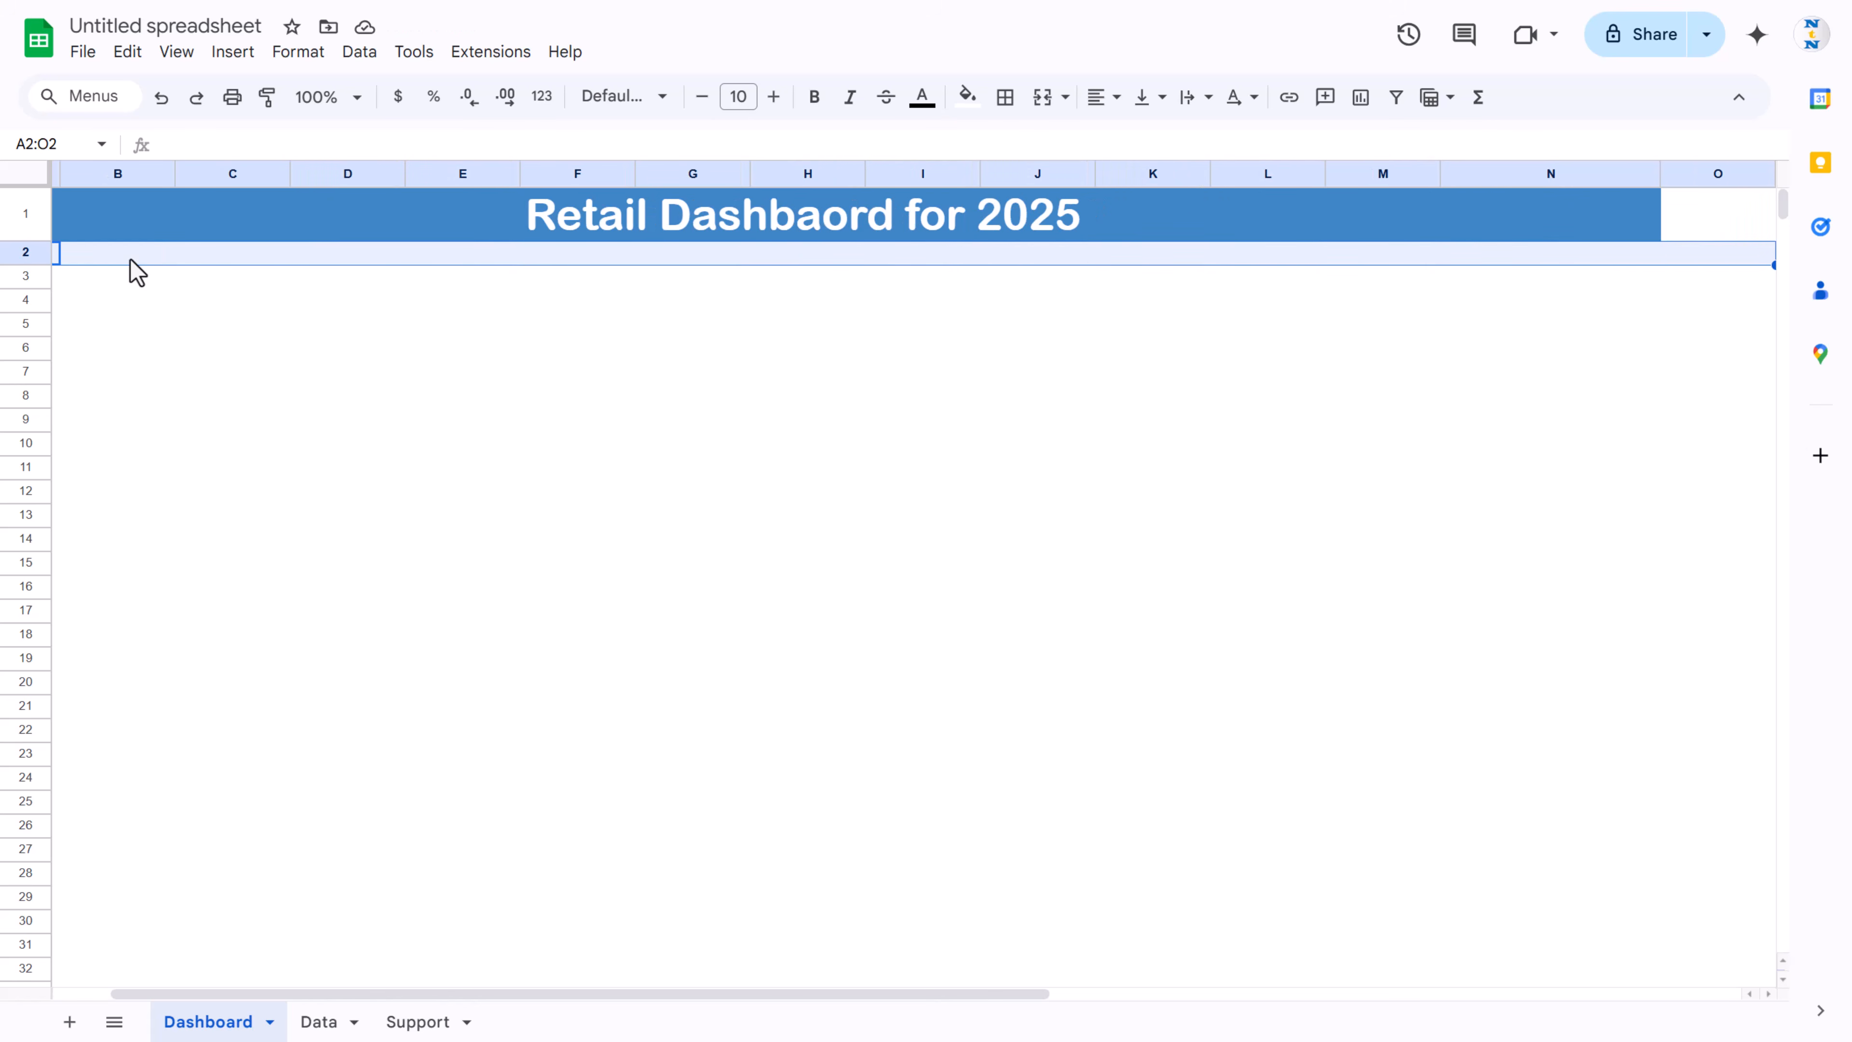
key(shift+Left)
key(shift+Down)
key(shift+Down)
key(shift+Down)
key(shift+Down)
key(shift+Down)
key(shift+Down)
key(shift+Down)
key(shift+Down)
key(shift+Down)
key(shift+Down)
key(shift+Down)
key(shift+Down)
key(shift+Down)
key(shift+Down)
key(shift+Down)
key(shift+Down)
key(shift+Down)
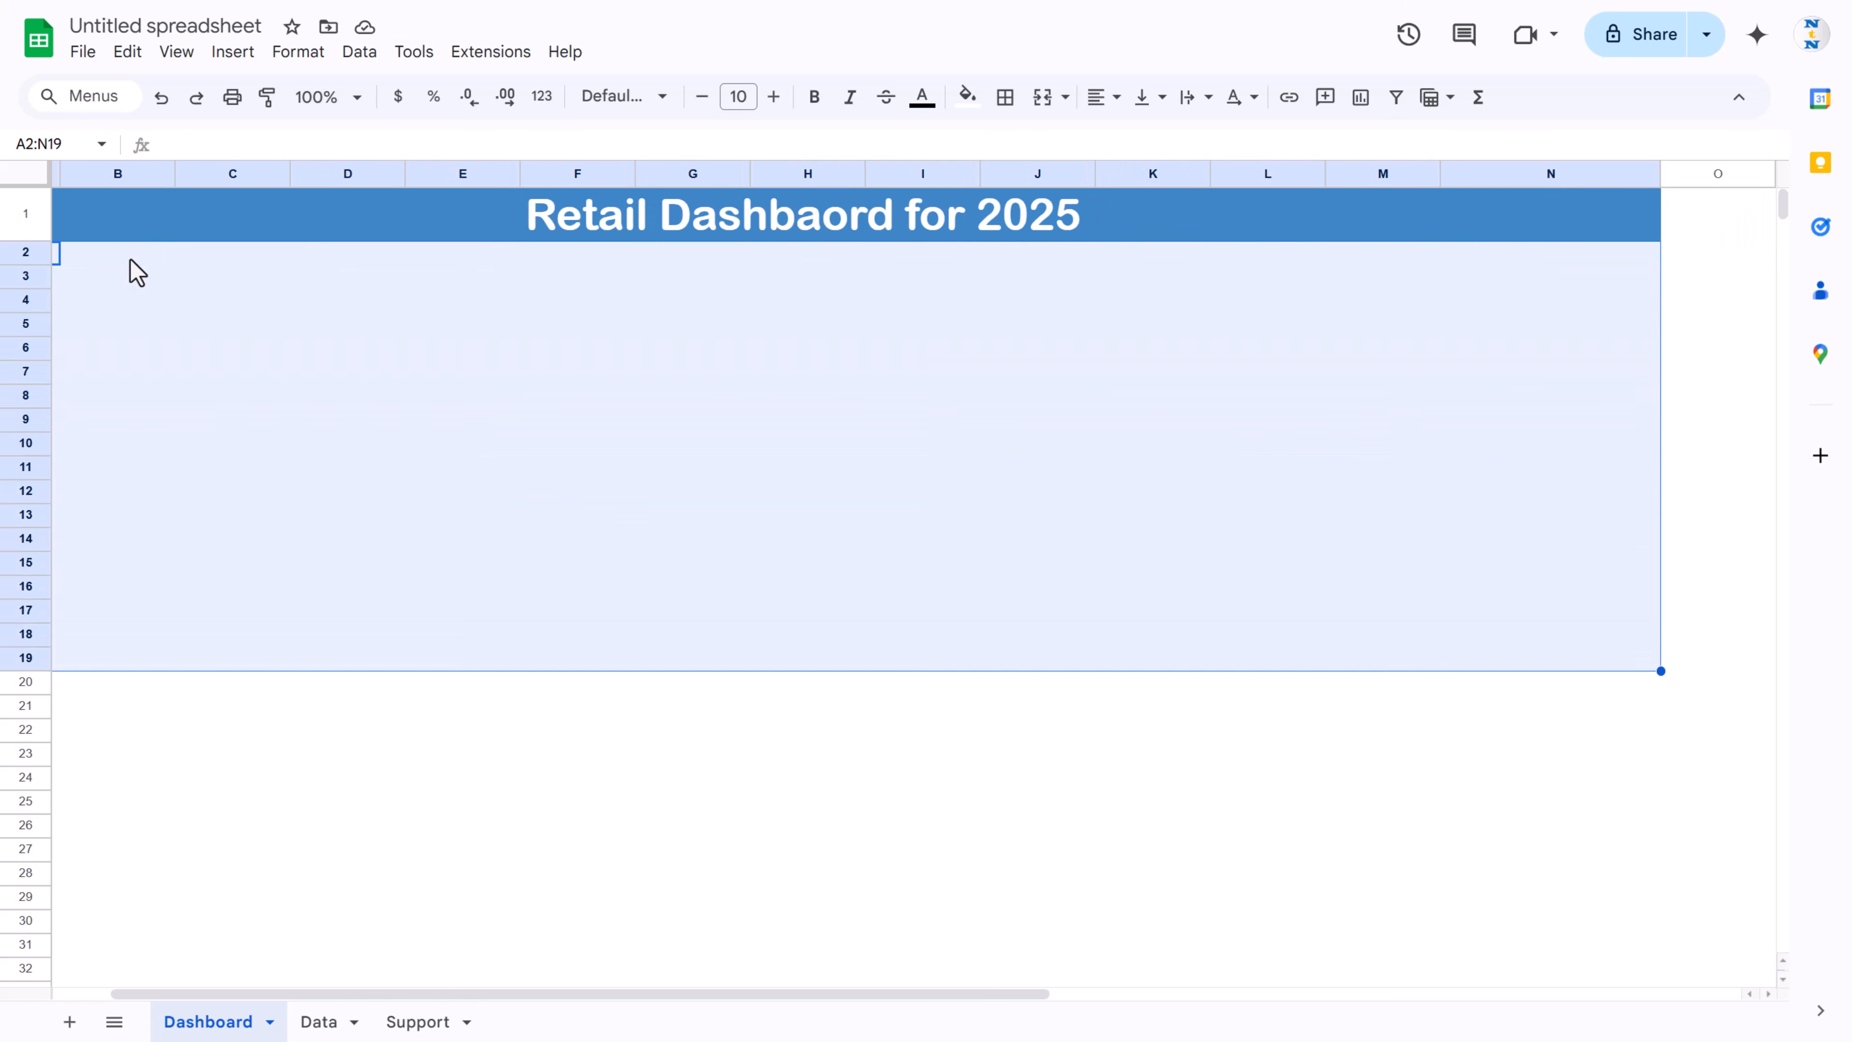
key(shift+Down)
key(shift+Down)
key(shift+Down)
key(shift+Down)
key(shift+Down)
key(shift+Down)
key(shift+Down)
key(shift+Down)
key(shift+Down)
key(shift+Down)
key(shift+Down)
key(shift+Down)
key(shift+Down)
key(shift+Down)
key(shift+Down)
key(shift+Down)
key(shift+Down)
key(shift+Down)
key(shift+Down)
key(shift+Down)
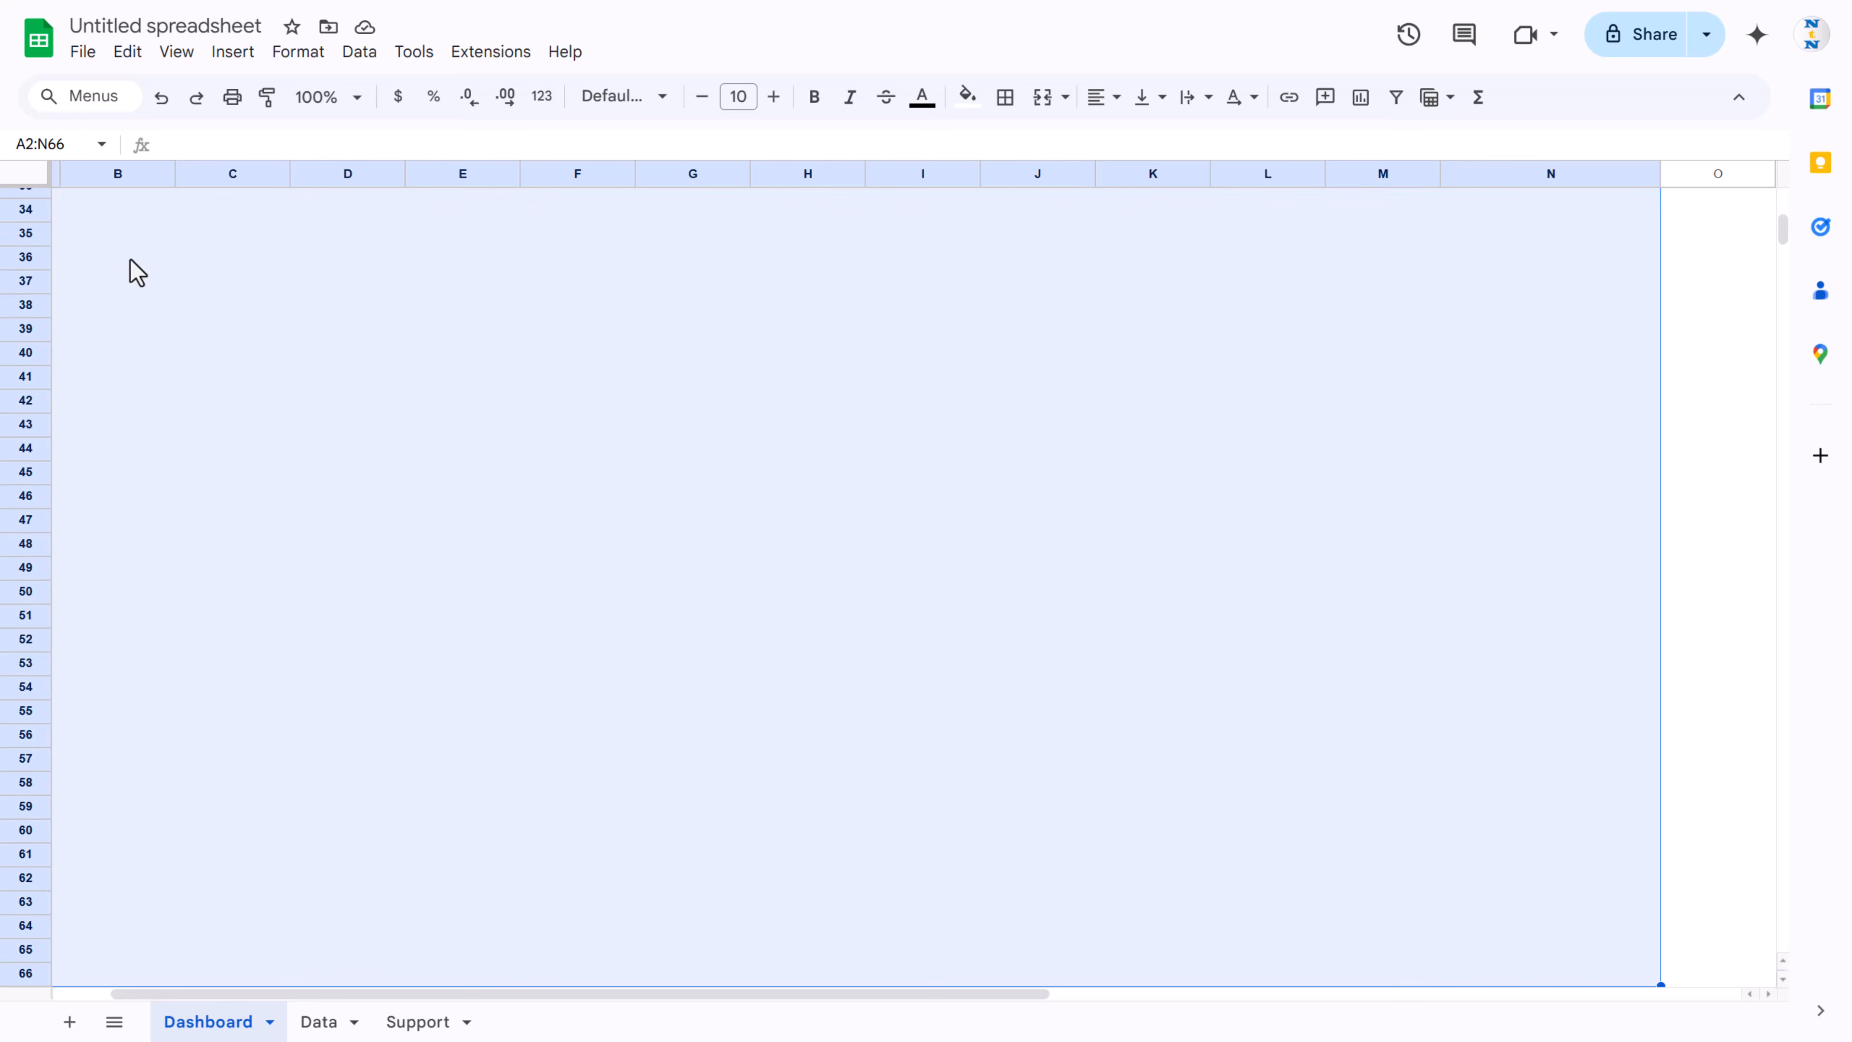
click(969, 98)
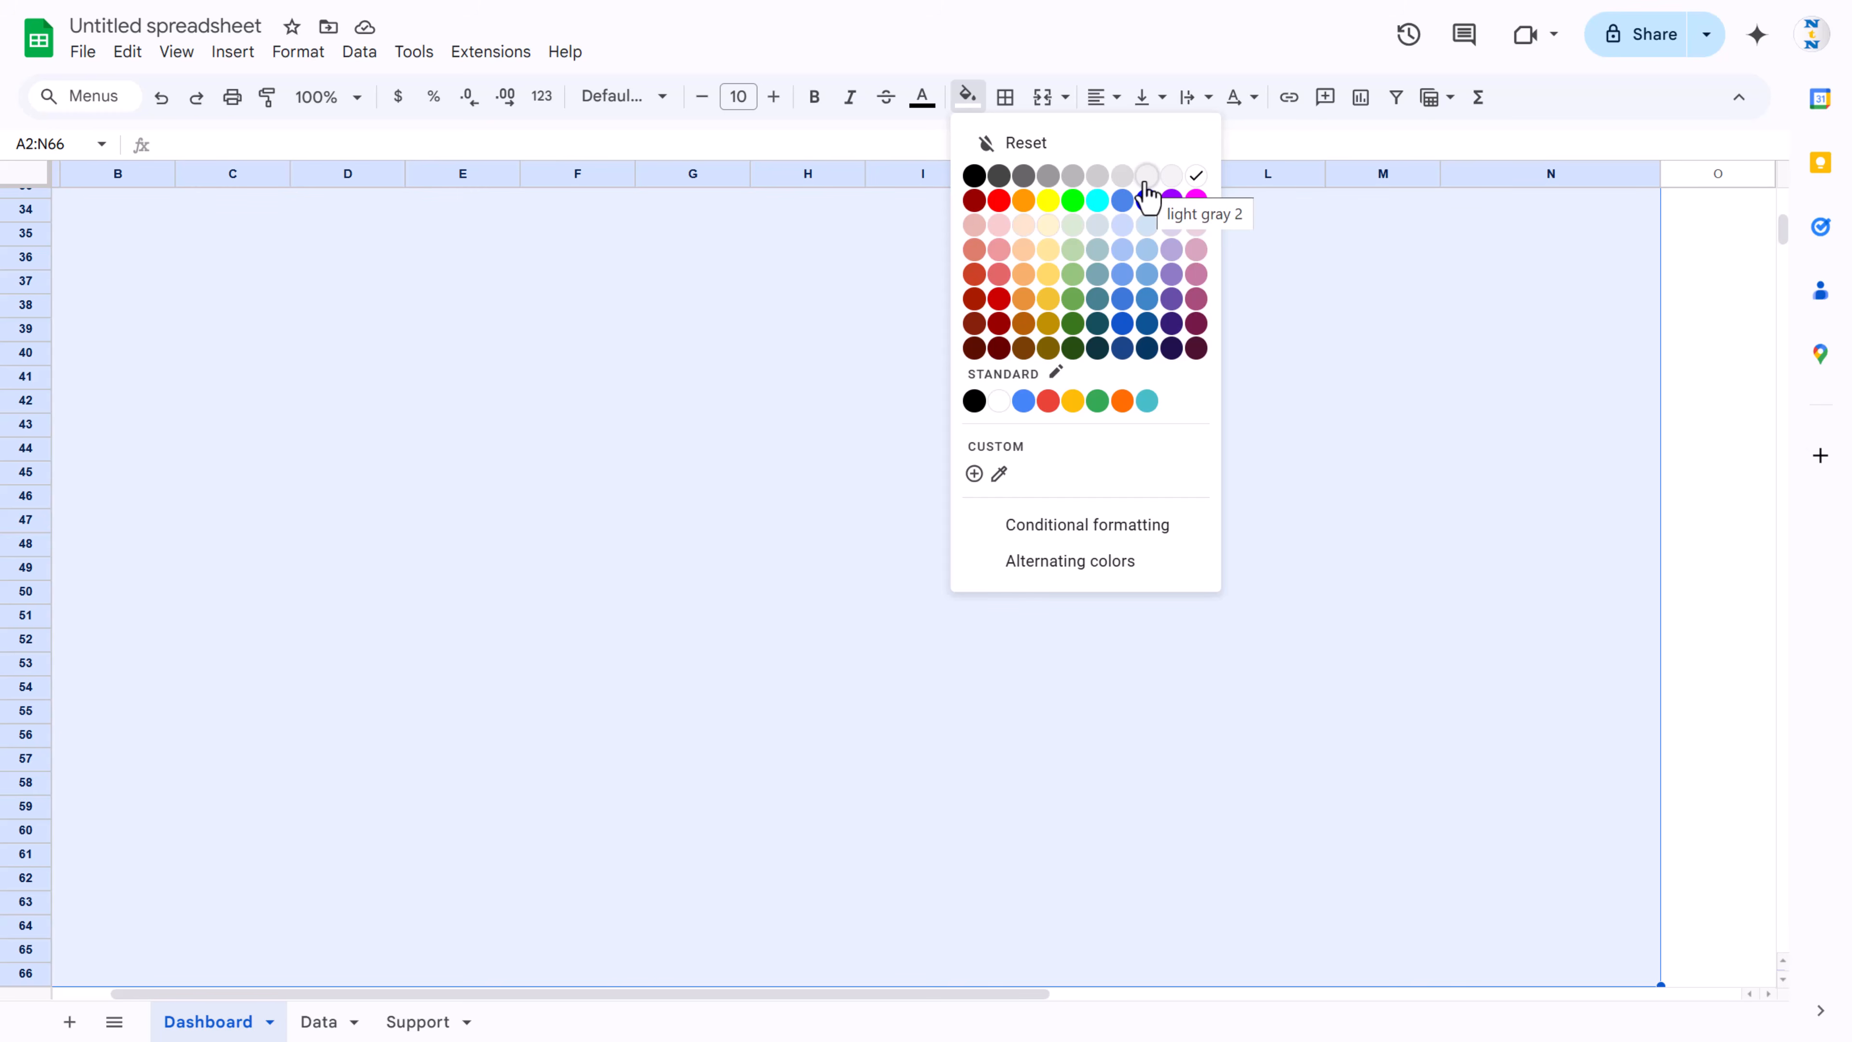
click(1123, 177)
key(ctrl+Home)
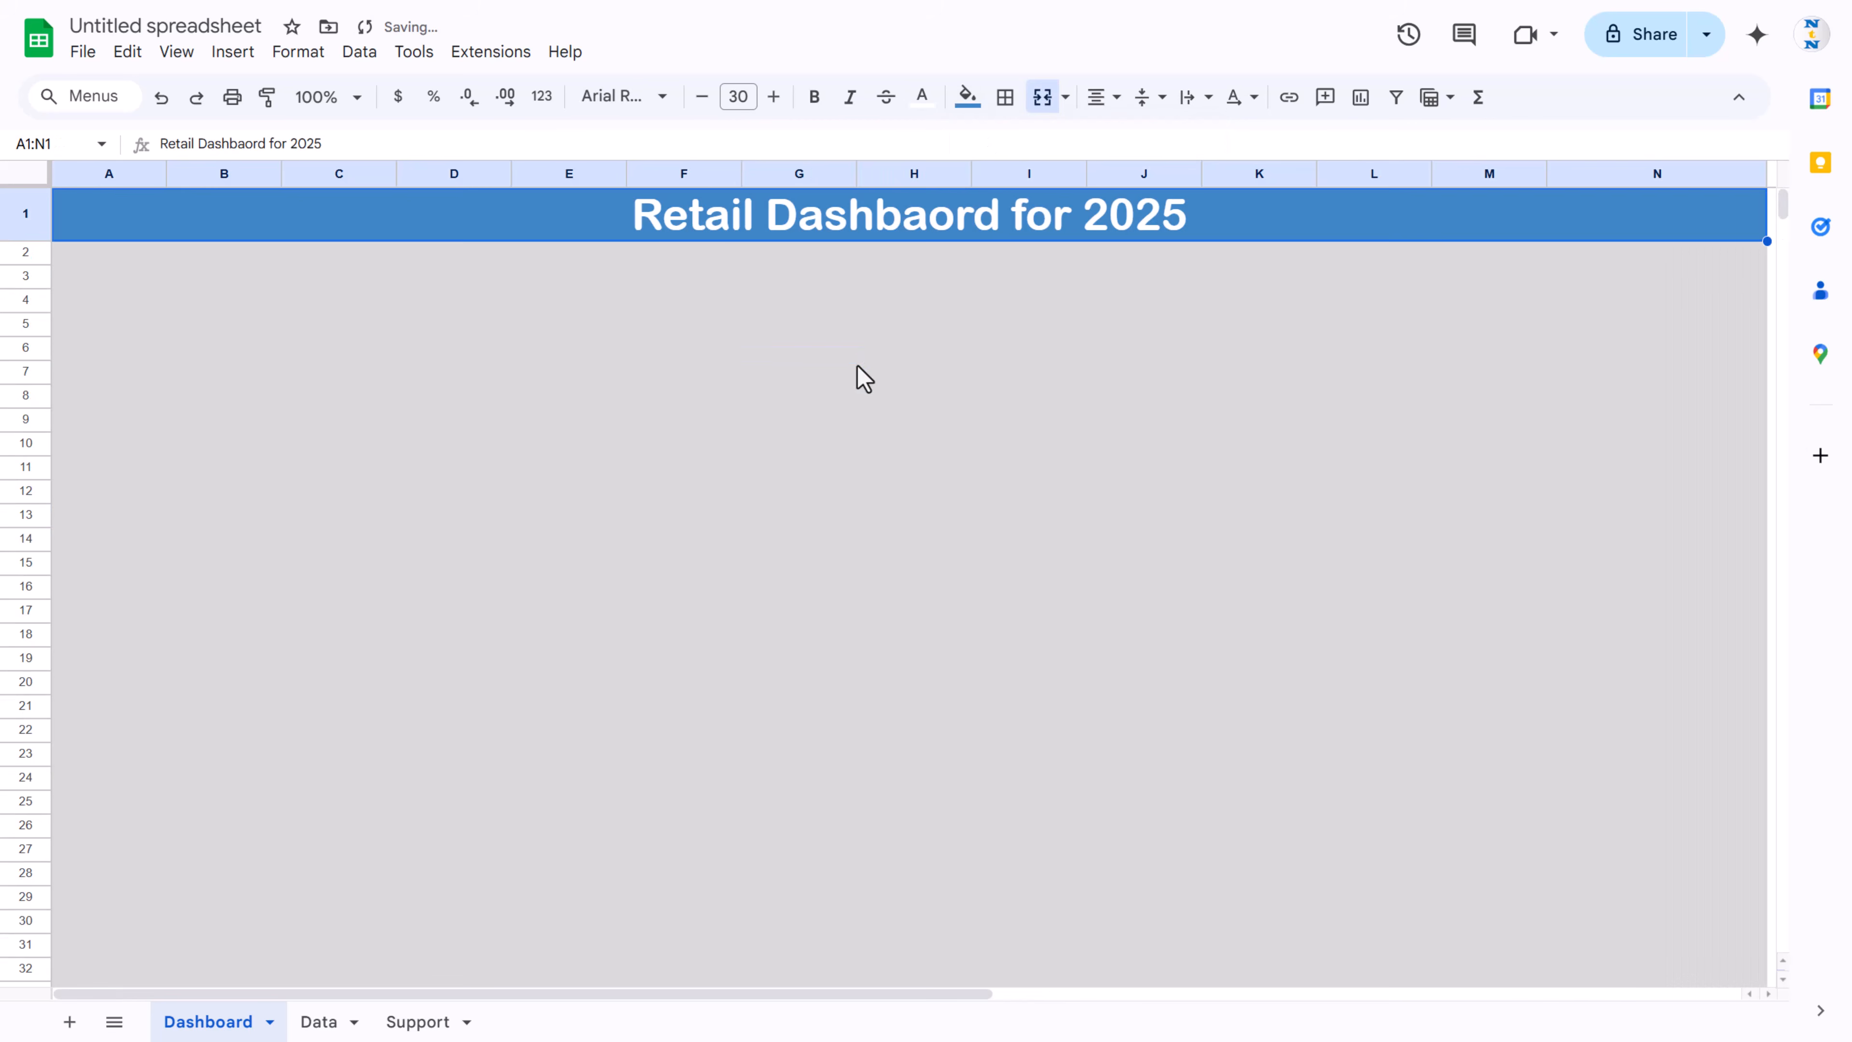
Step: View the Dashboard sheet of the reference file Retail Dashboard in Google Sheets, returning to the new spreadsheet
key(Down)
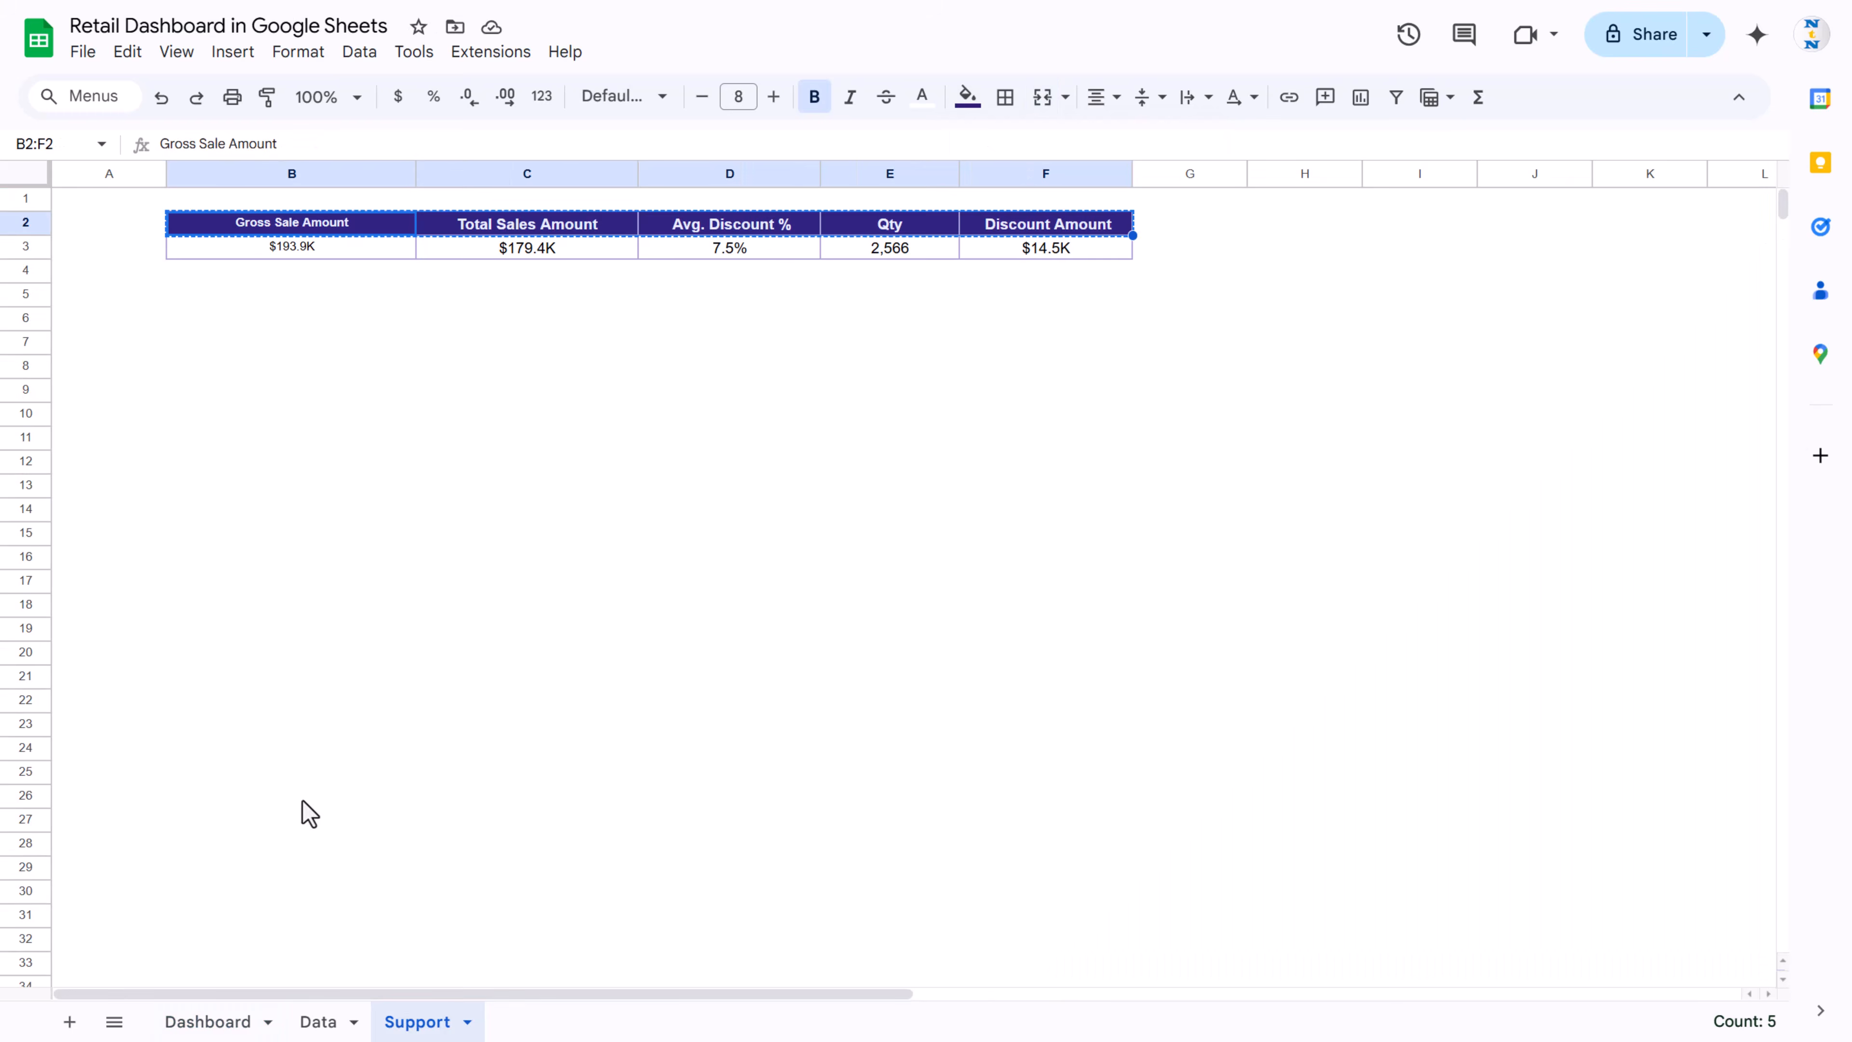
click(217, 1019)
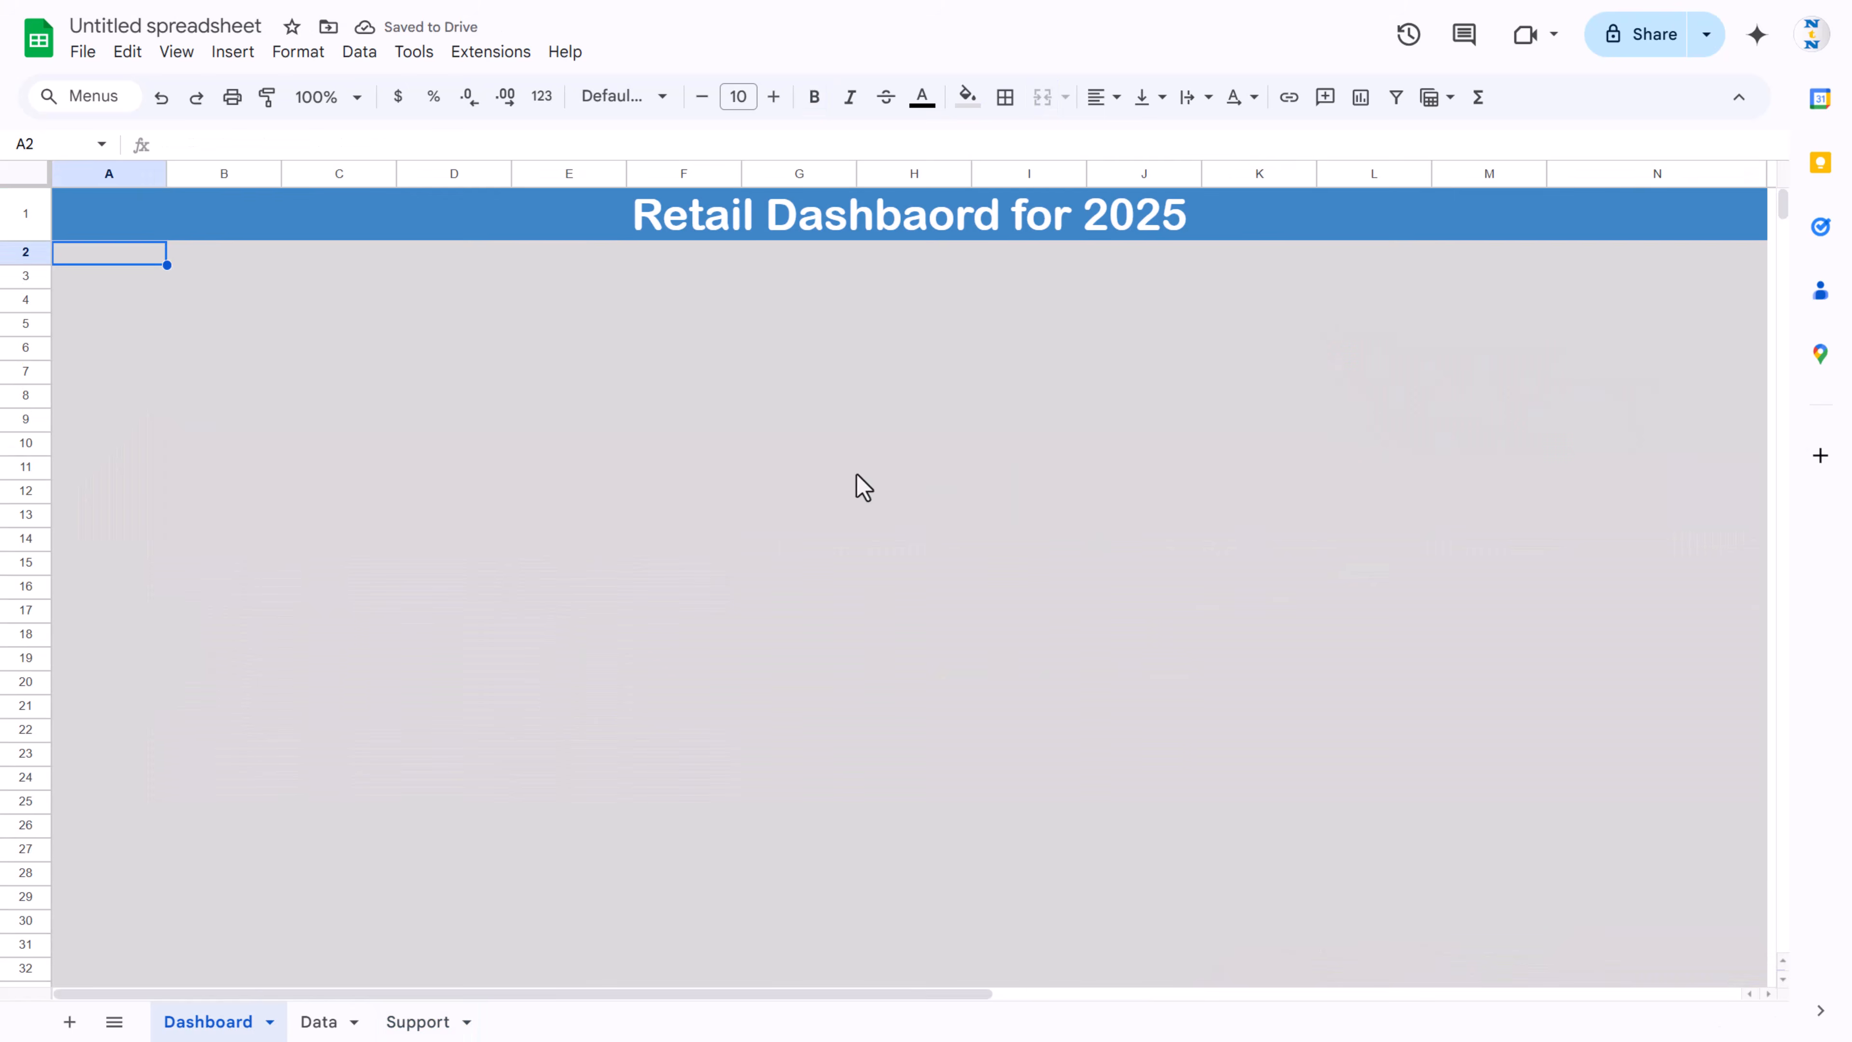
click(690, 421)
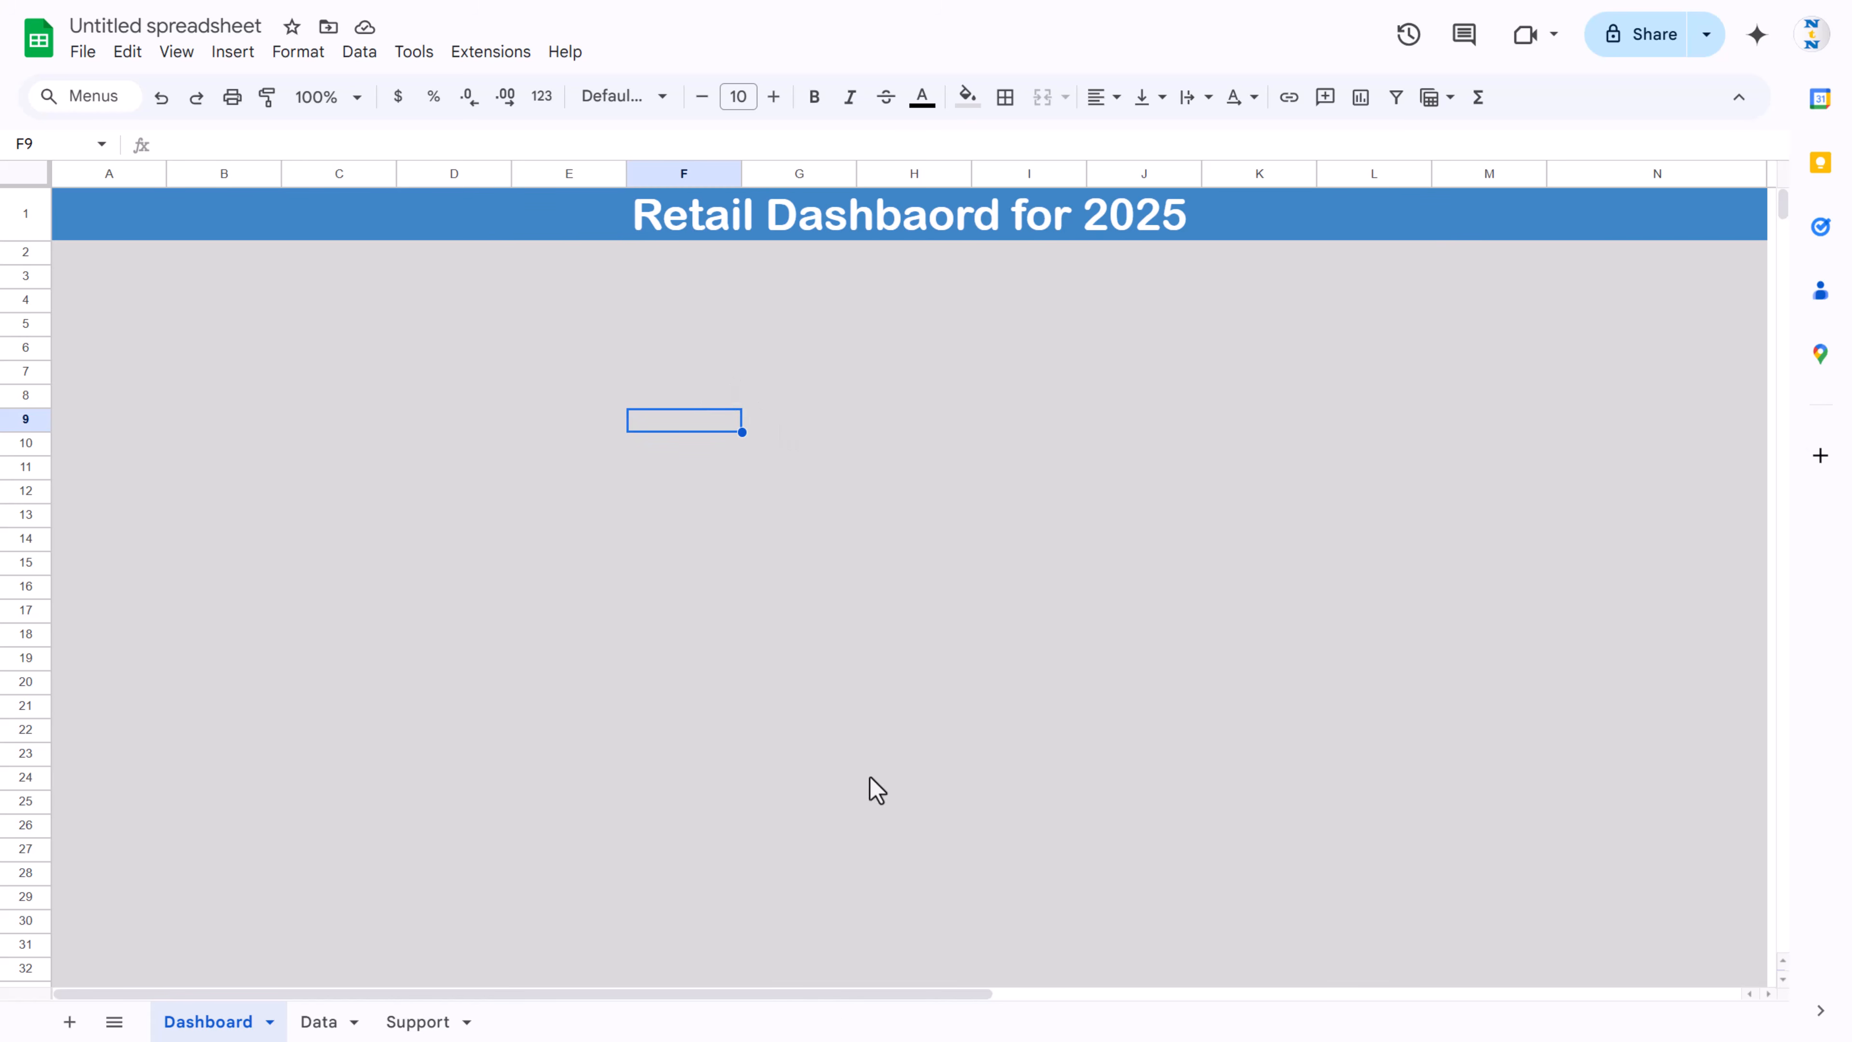
Step: Switch to PowerPoint and draw a rounded rectangle about 5.75 cm wide and 2.83 cm high on the blank slide
key(alt+Tab)
key(alt+Tab)
key(alt+Tab)
key(alt+Tab)
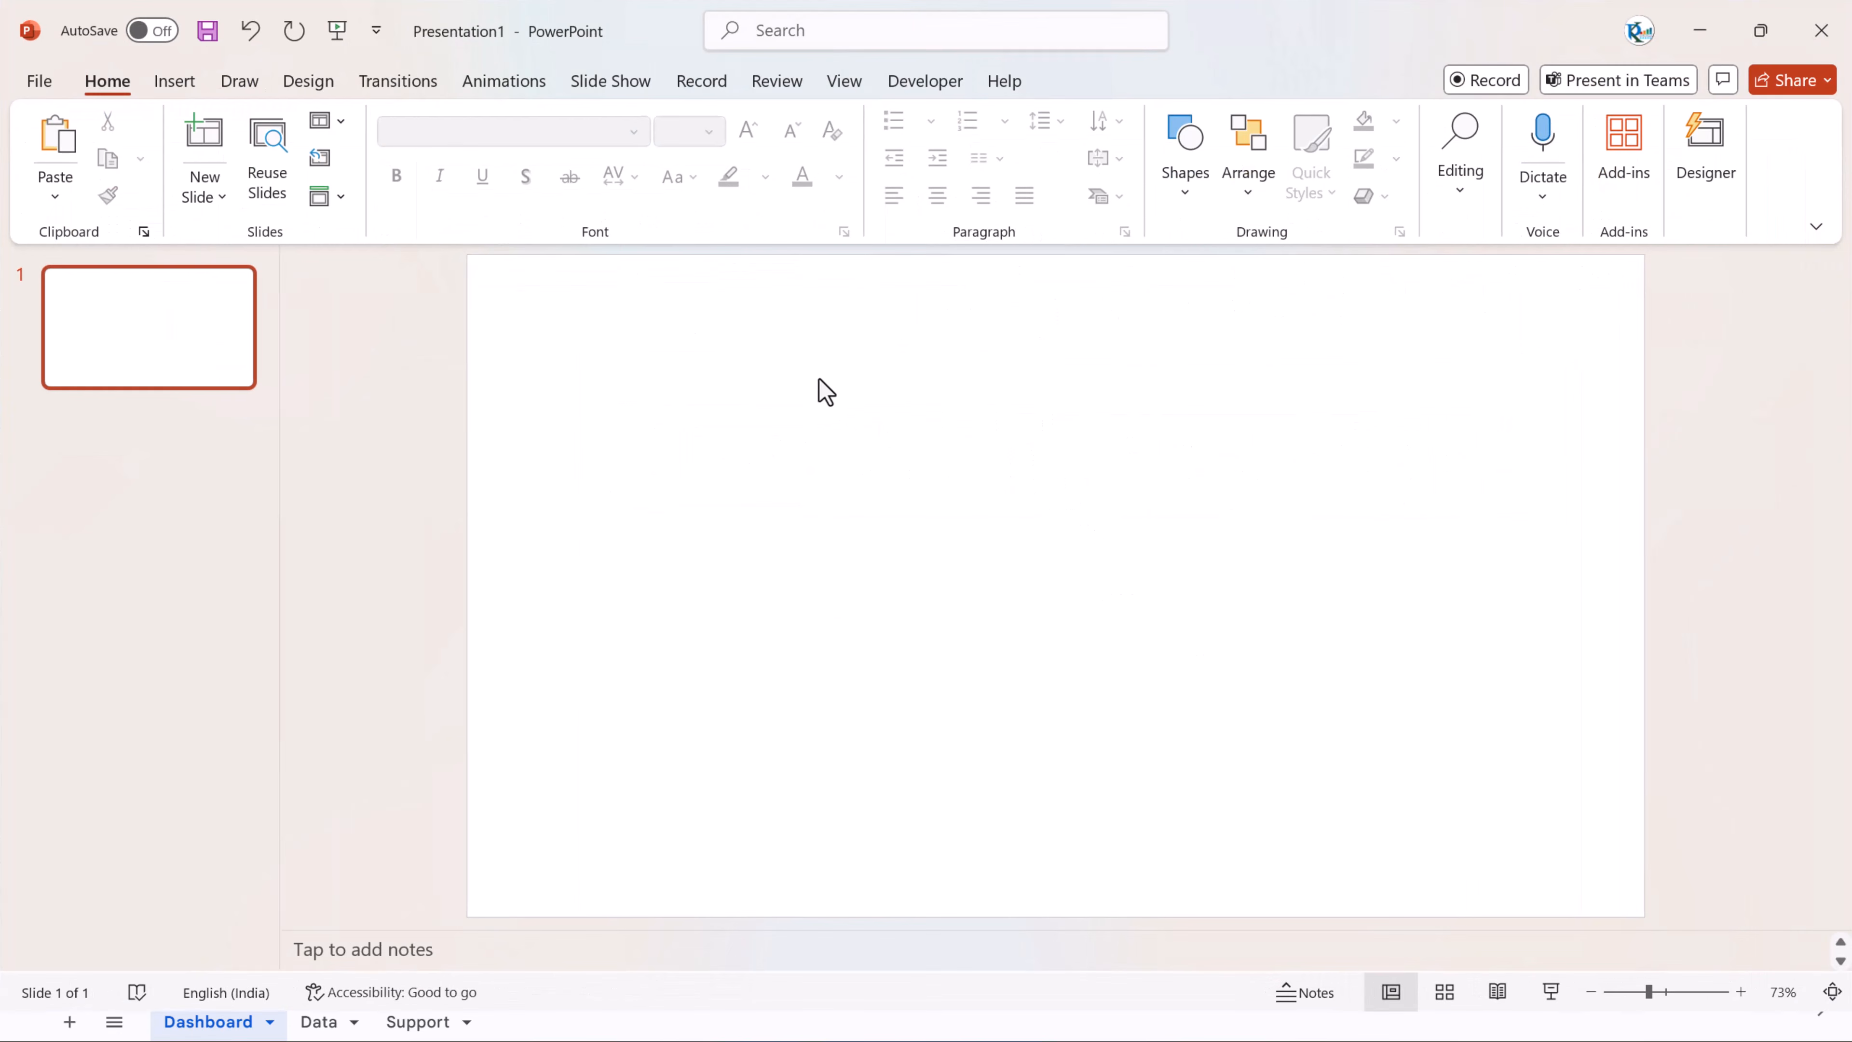
click(173, 80)
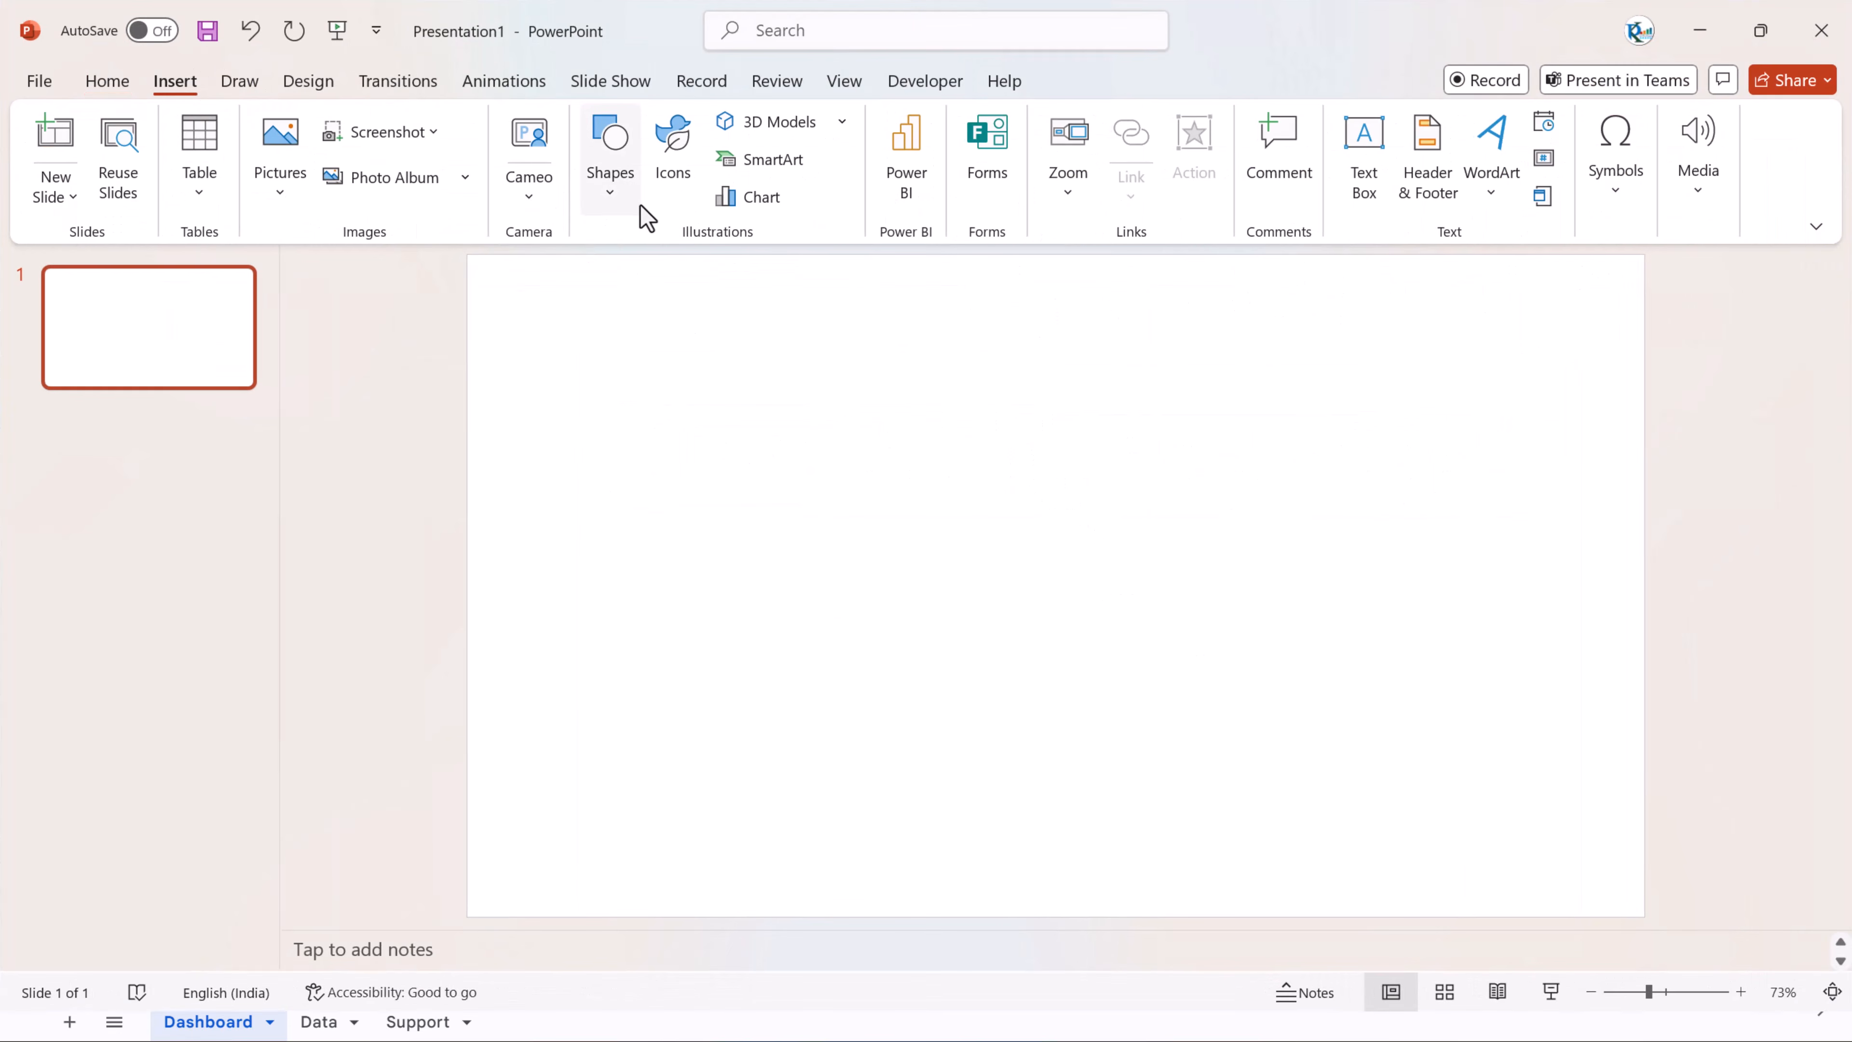
click(608, 191)
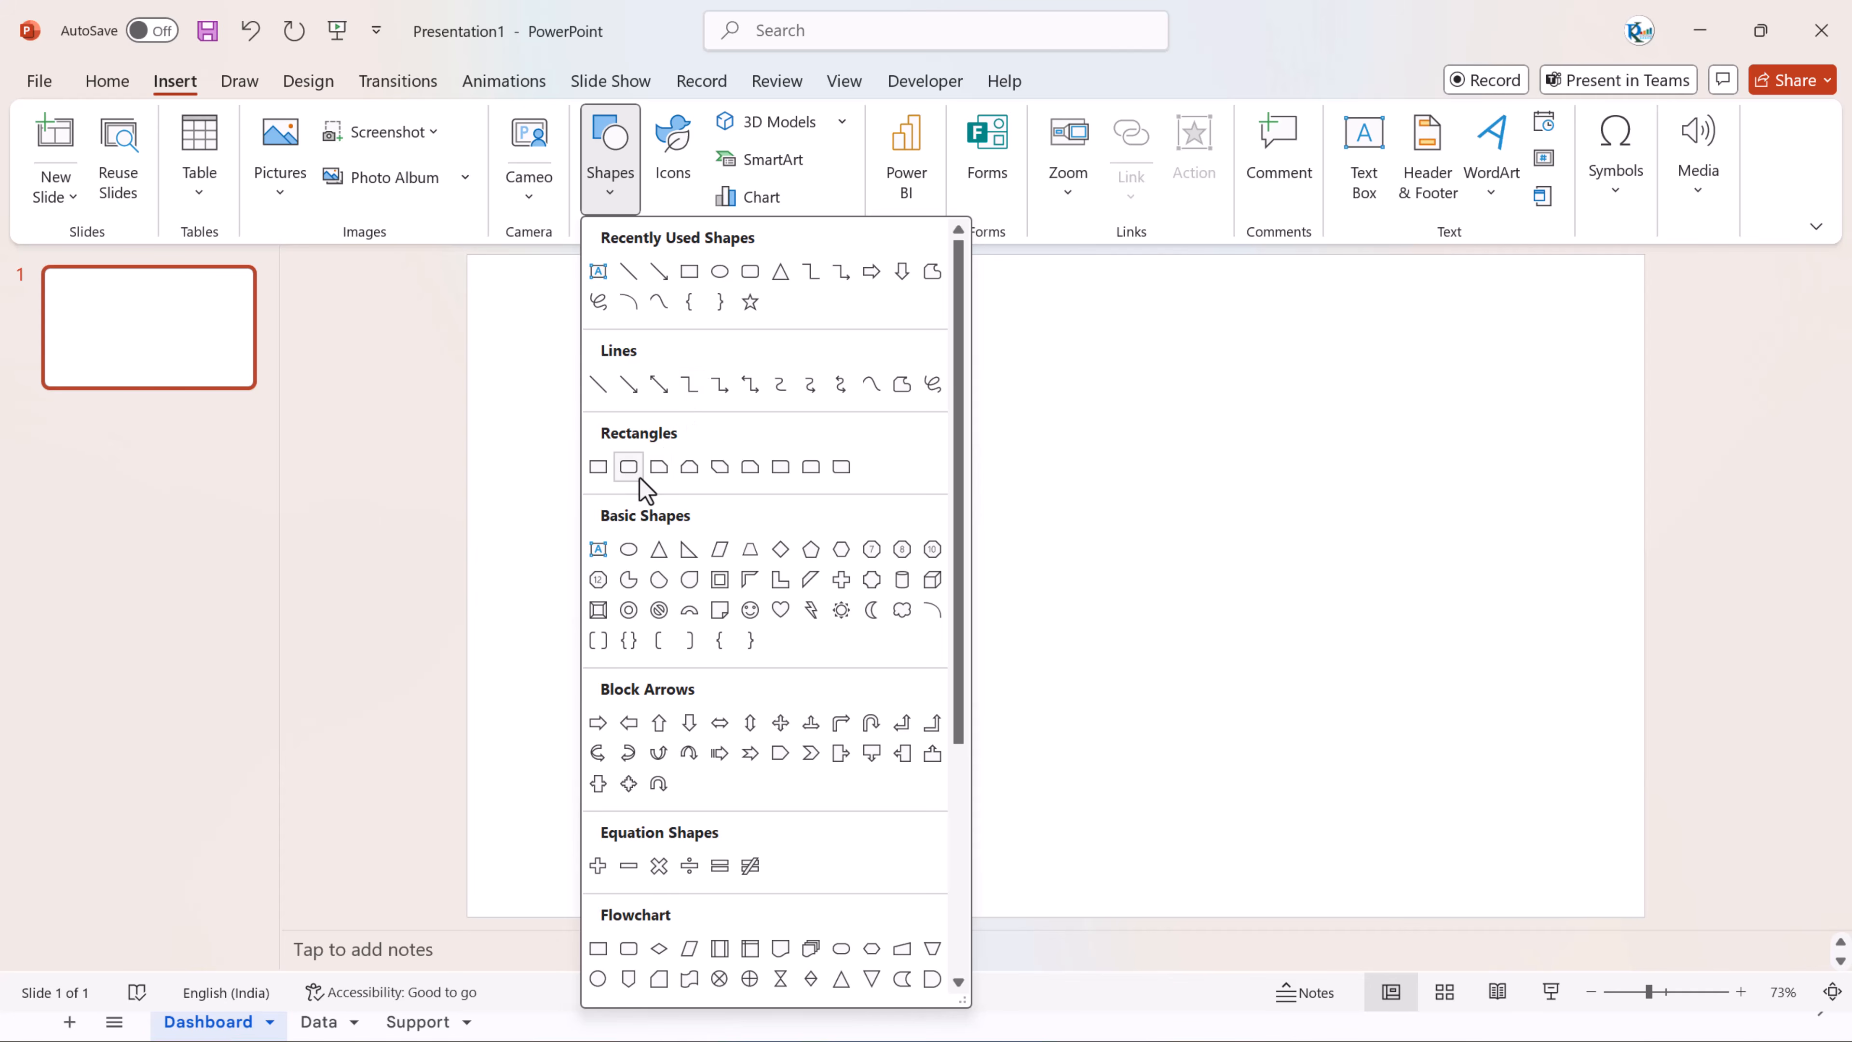
click(630, 470)
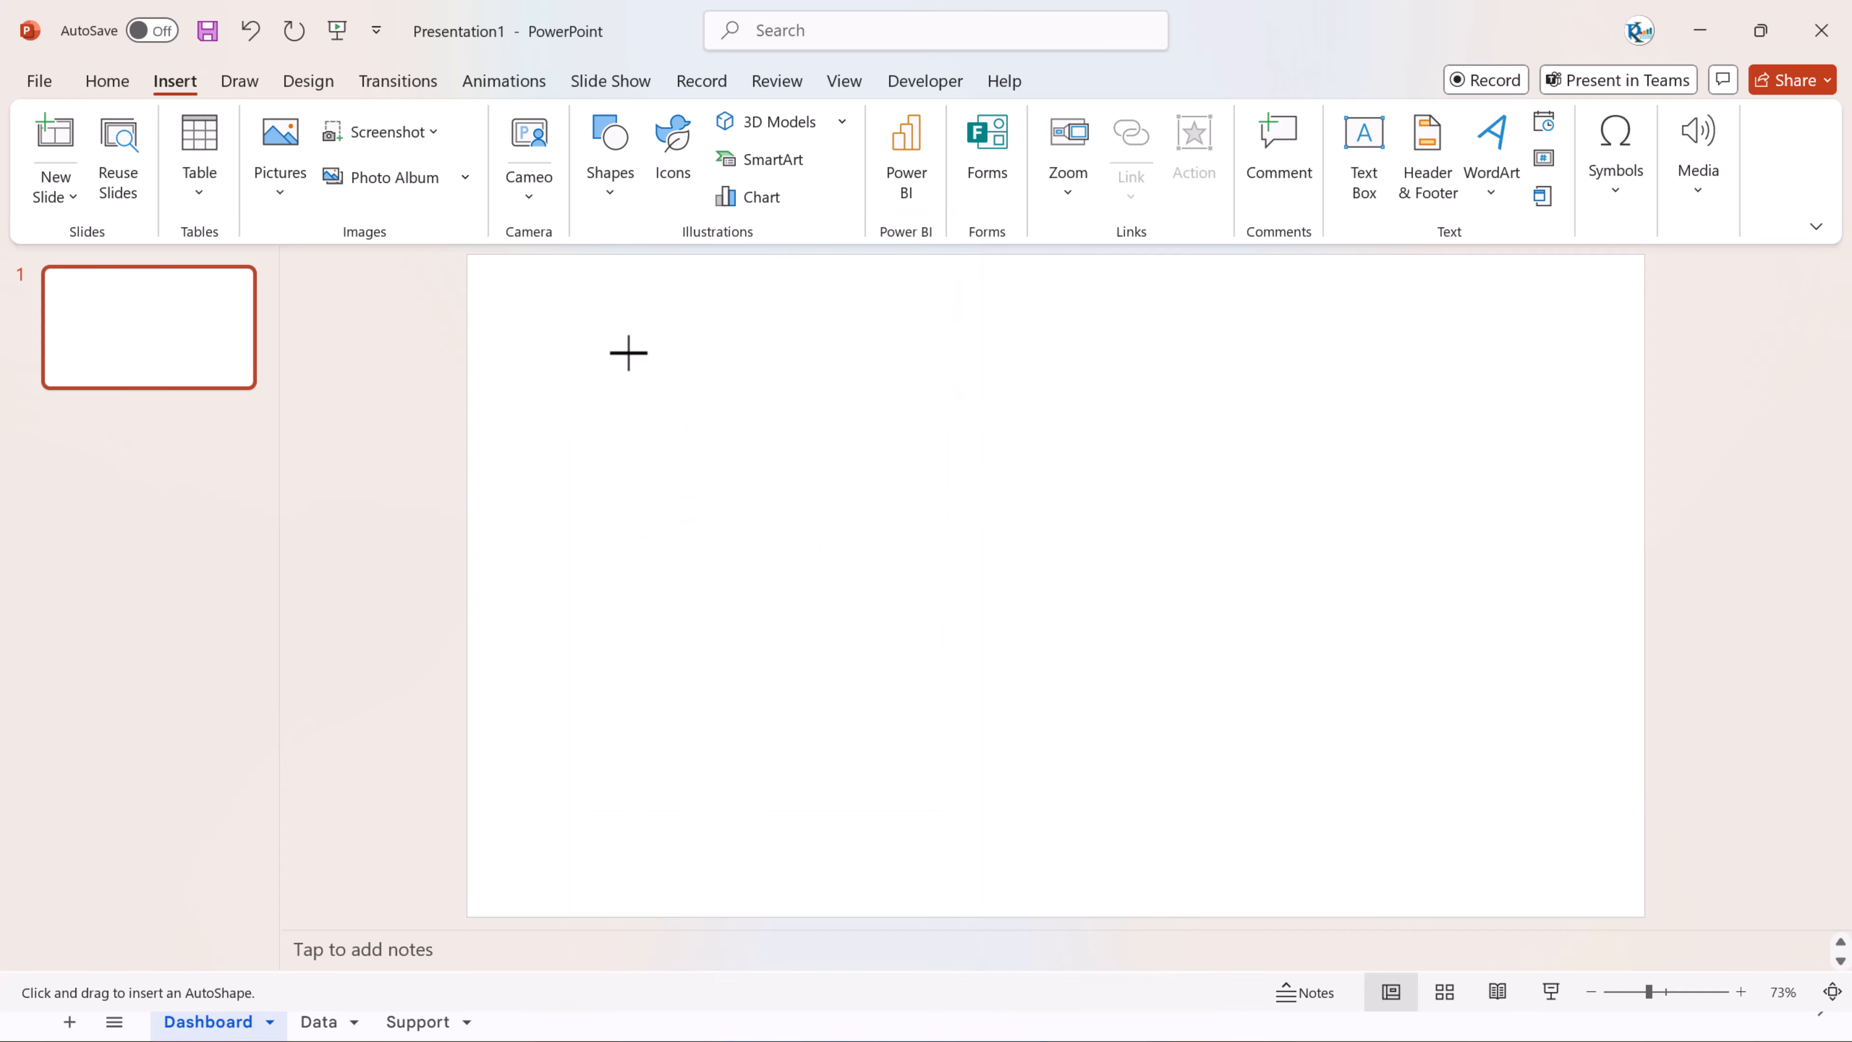
drag(628, 353, 830, 451)
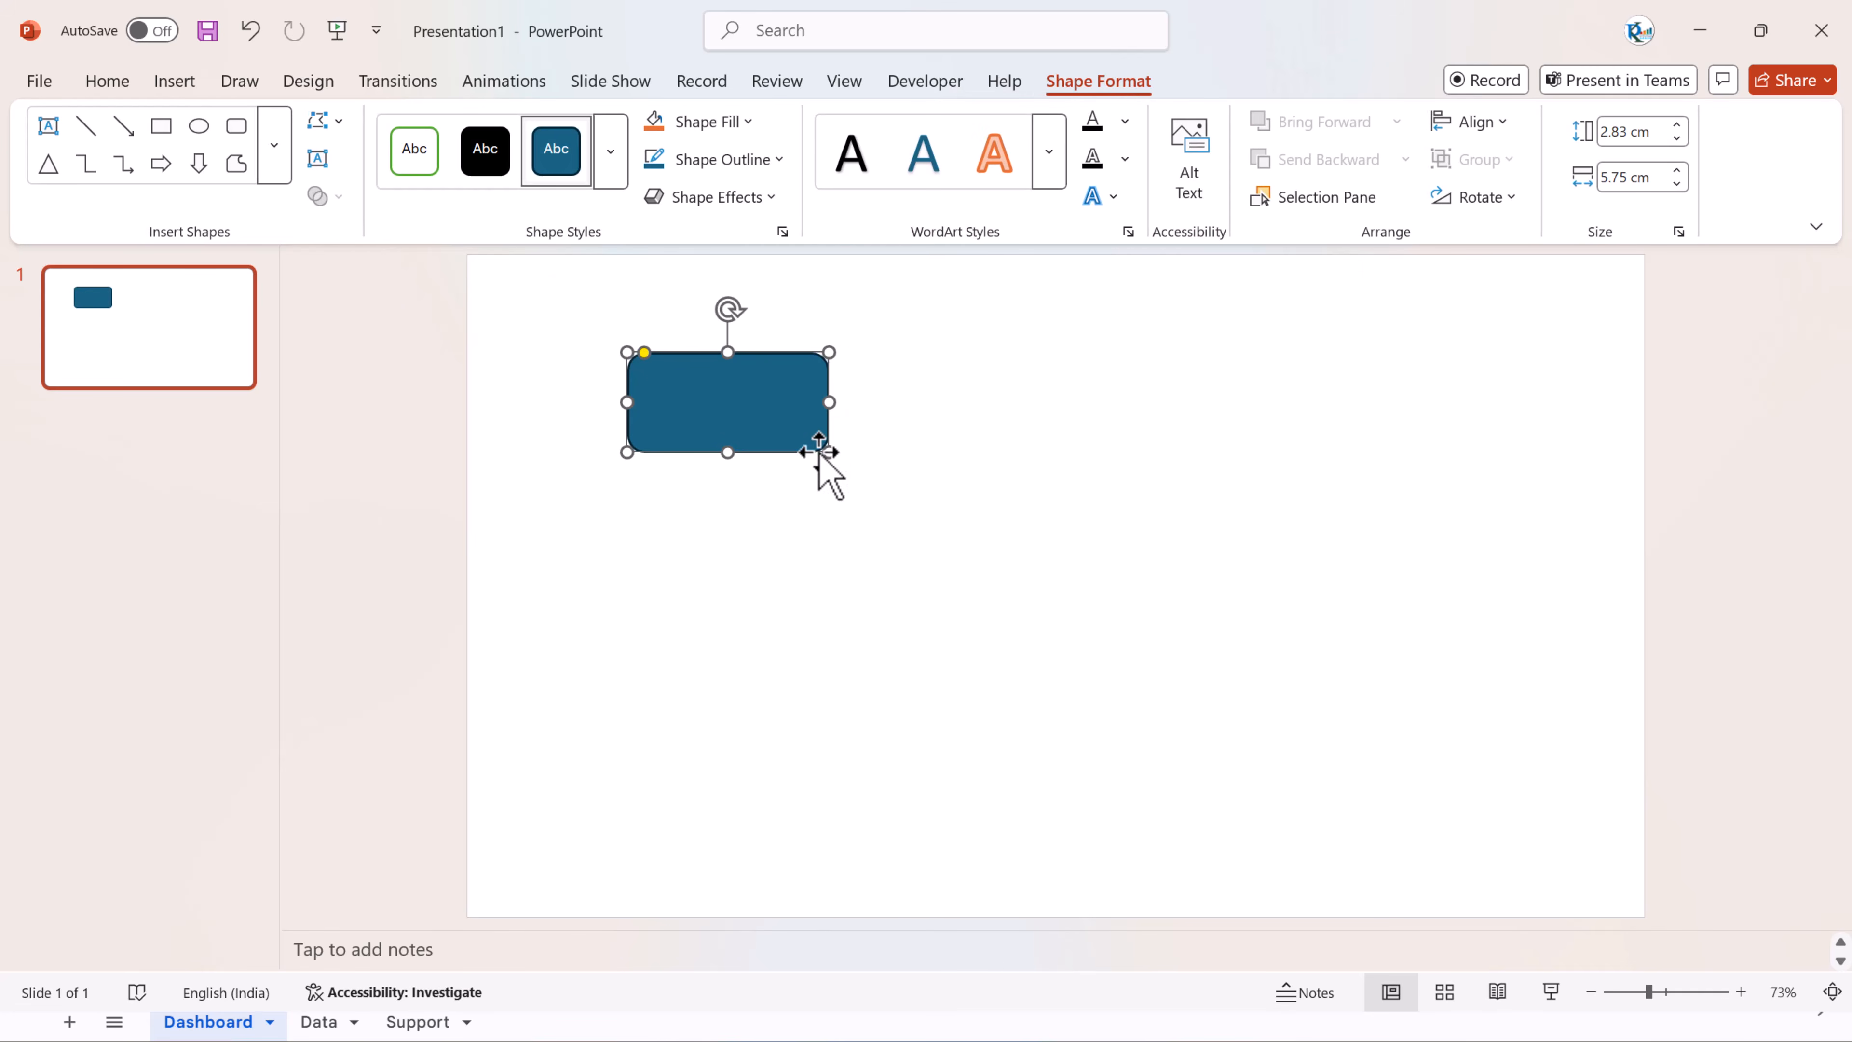
Step: Reduce the corner rounding of the rounded rectangle slightly
click(918, 446)
click(650, 385)
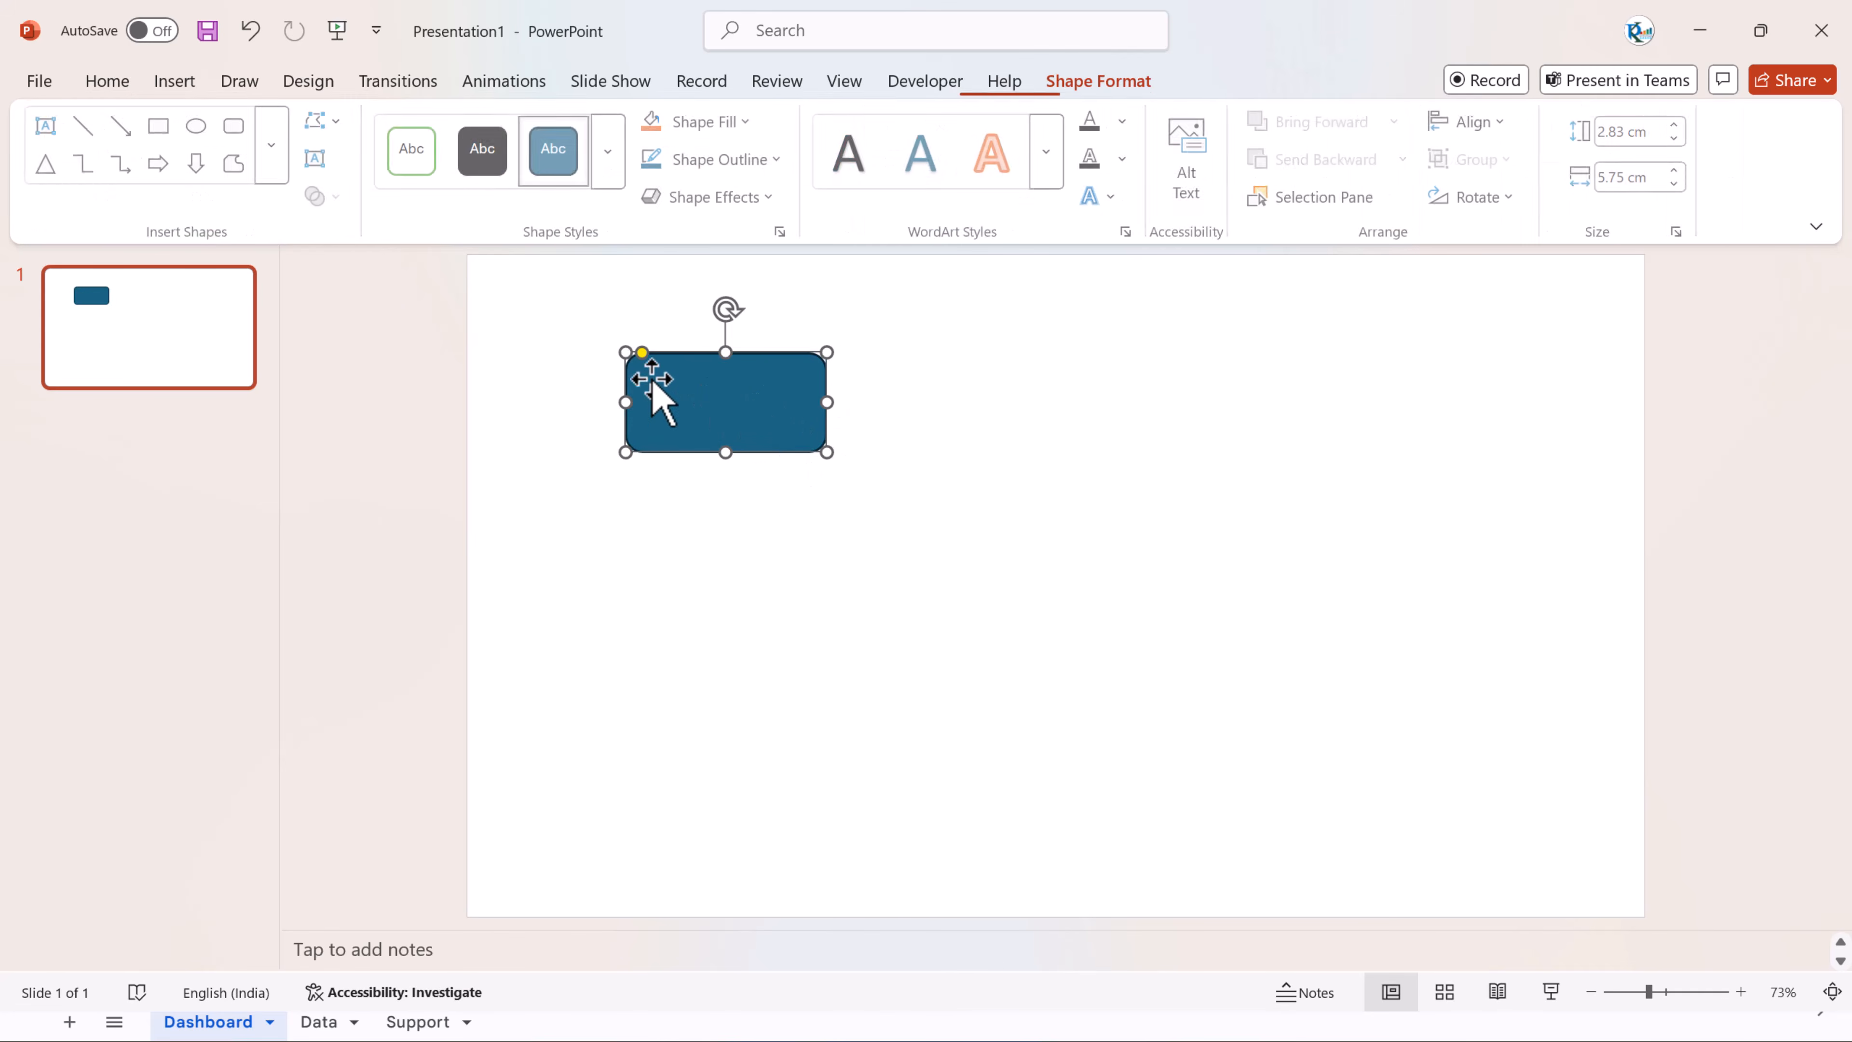
drag(643, 357, 636, 353)
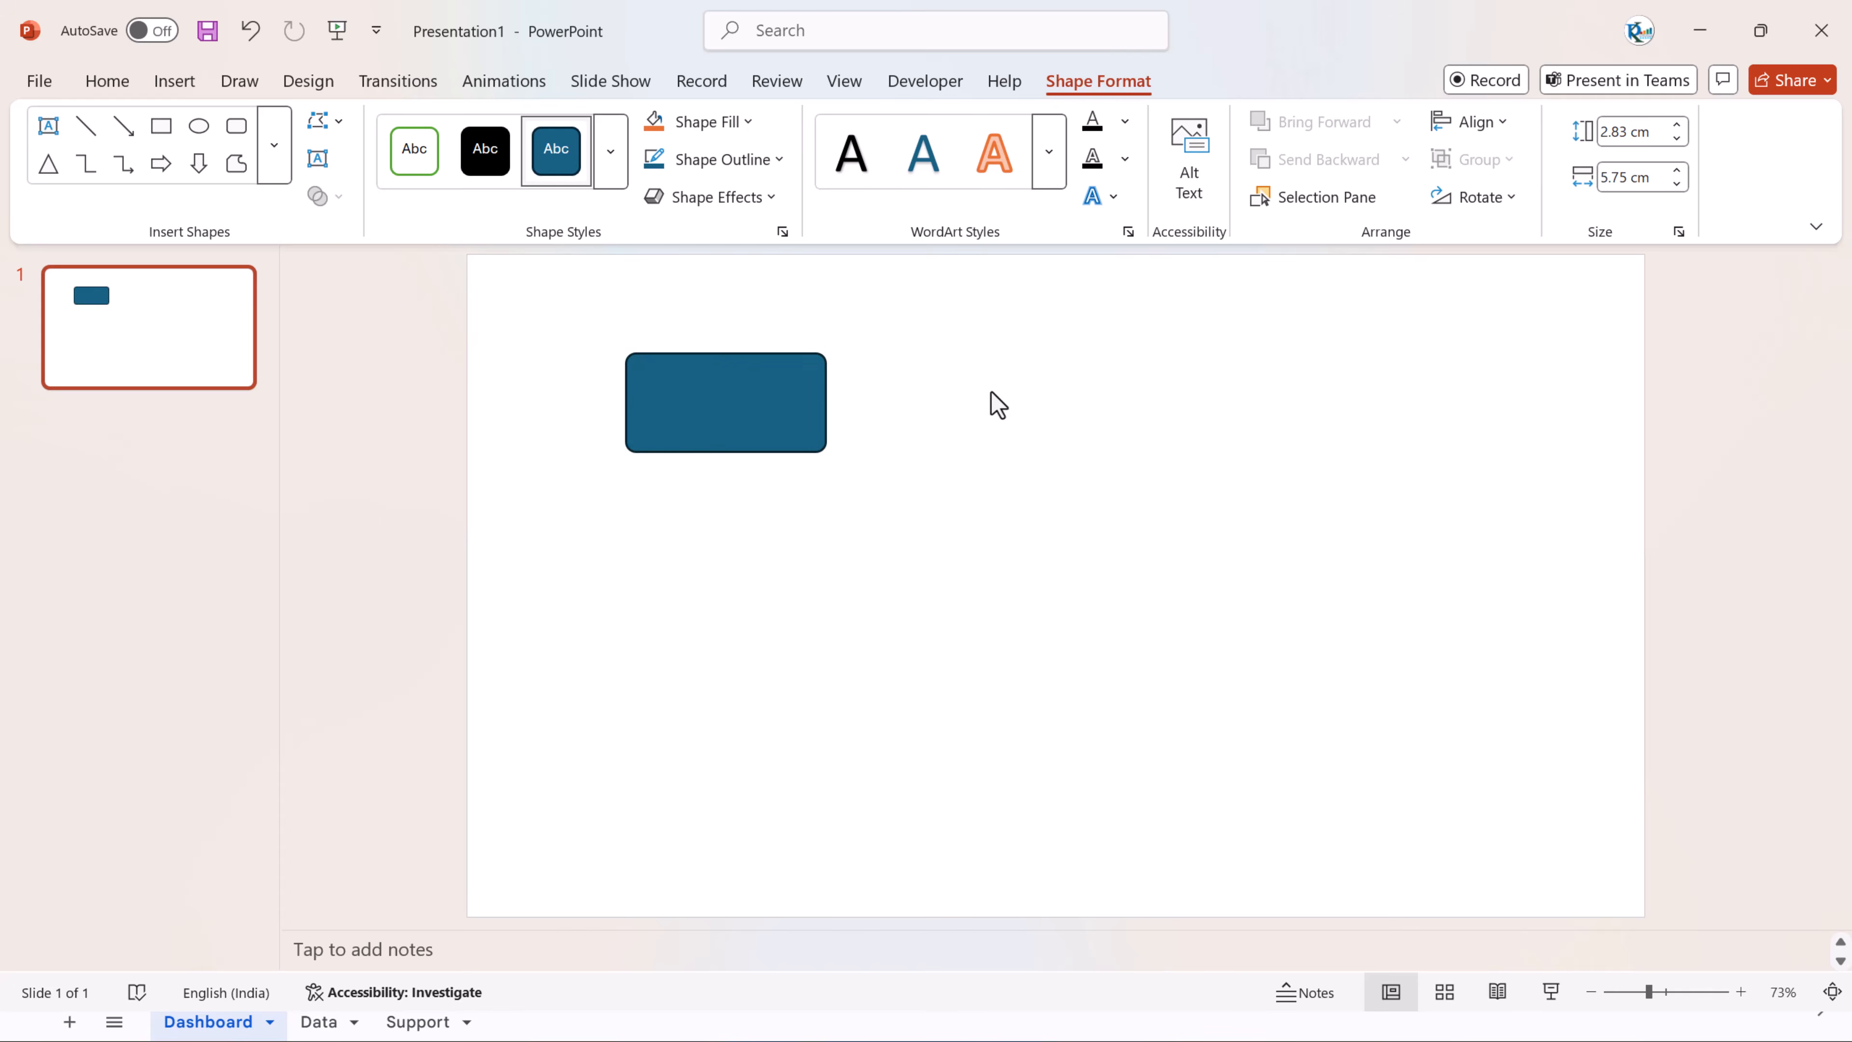
click(993, 401)
Step: Give the rounded rectangle a white fill and a light blue outline with a ½ pt weight
click(798, 419)
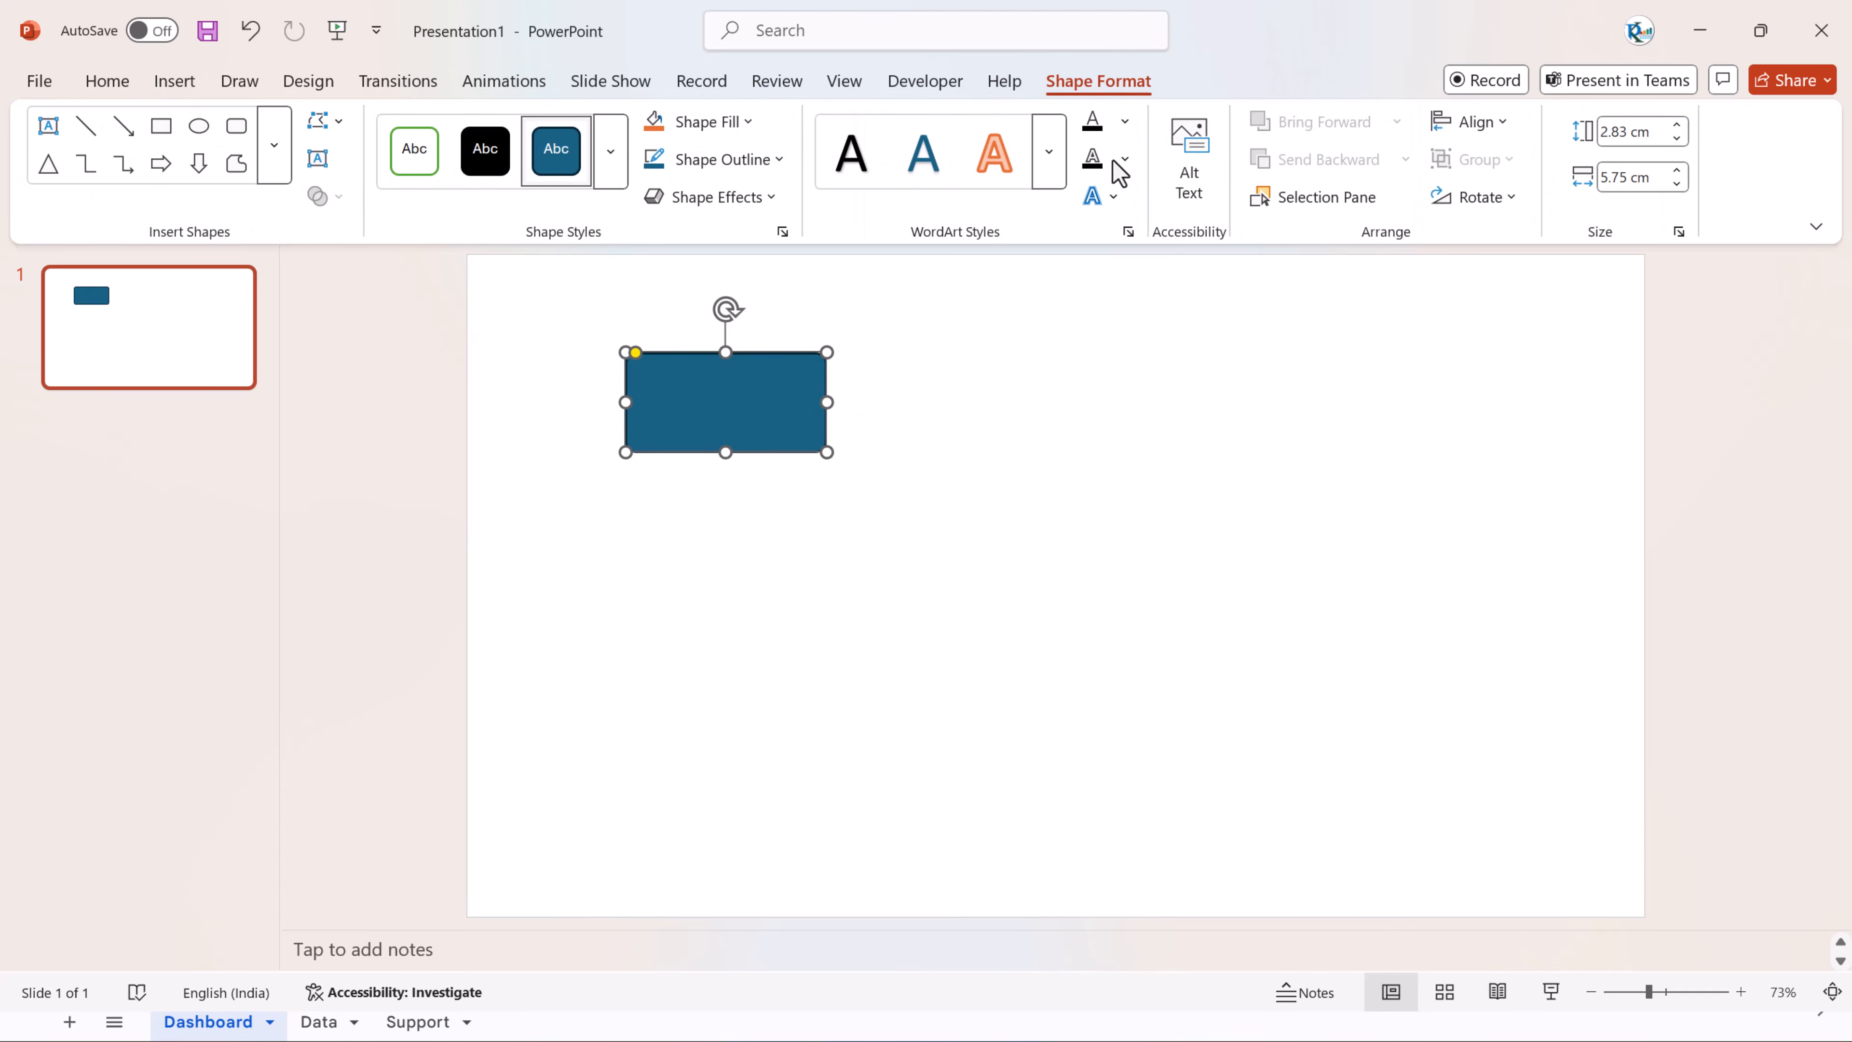
click(692, 122)
click(687, 252)
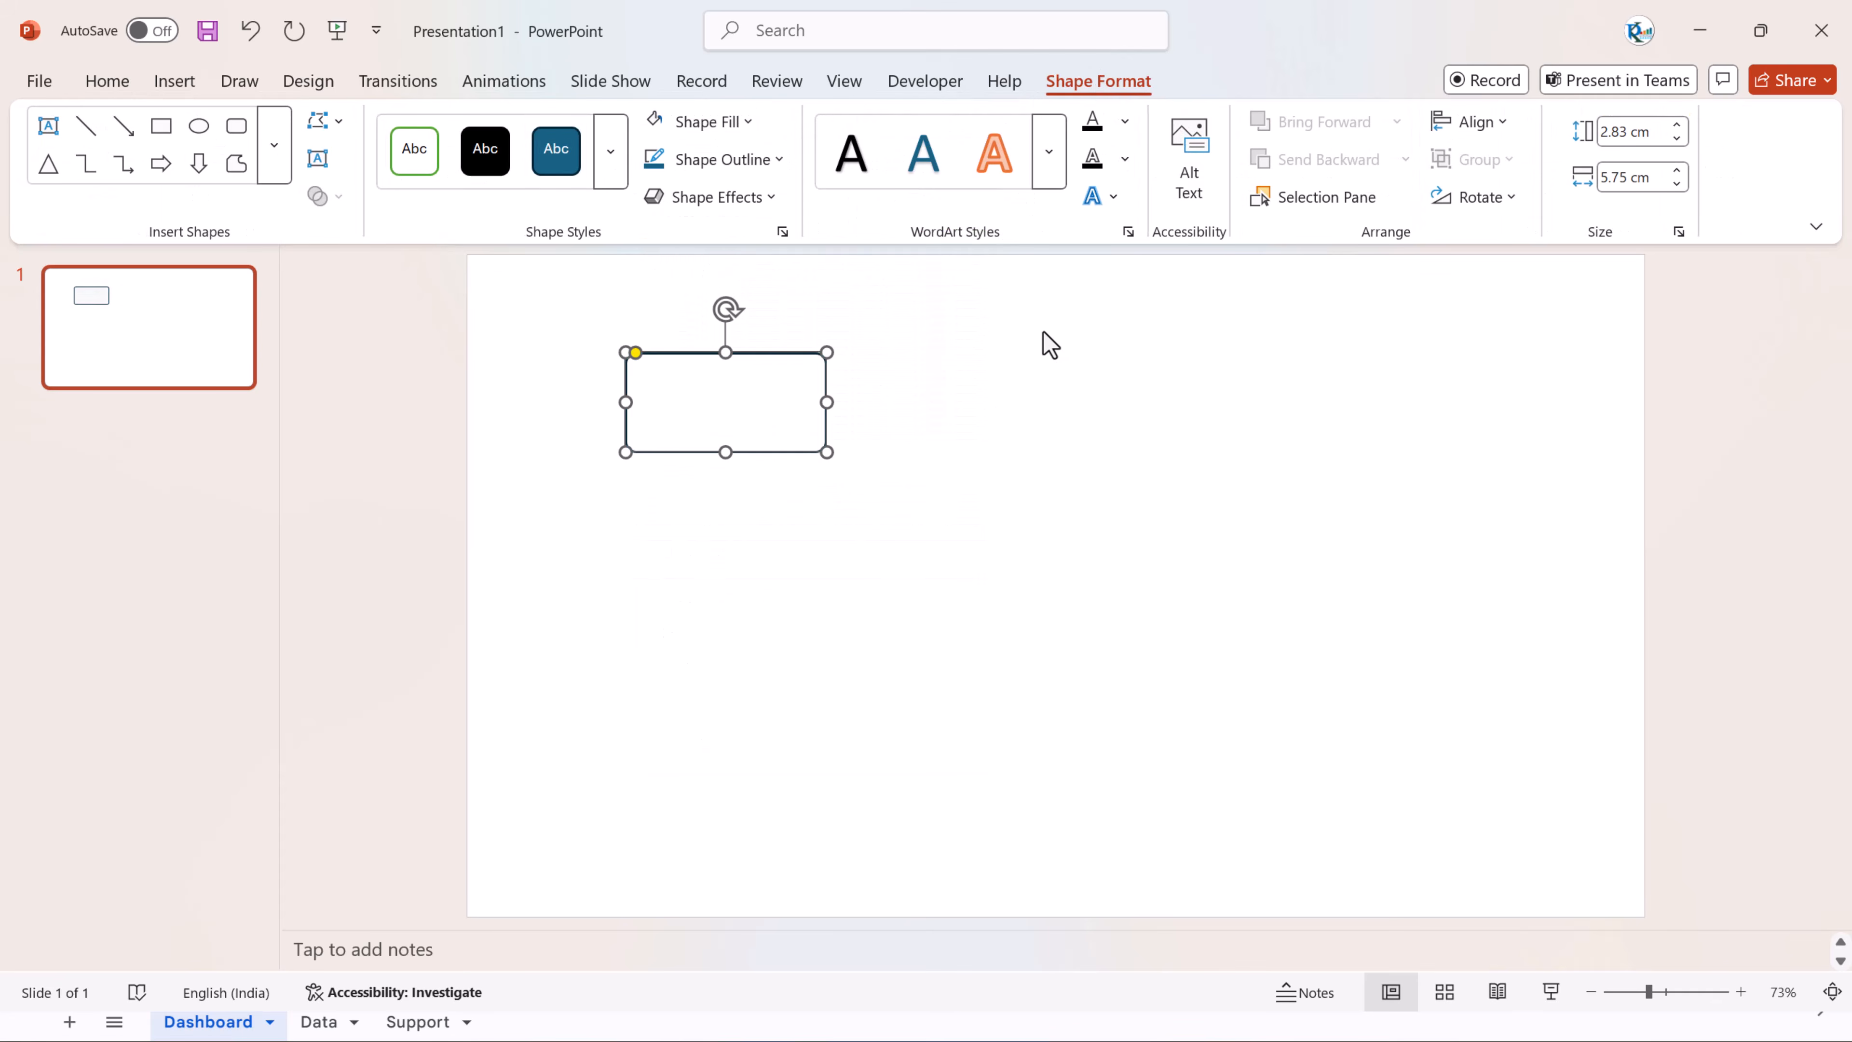
click(758, 160)
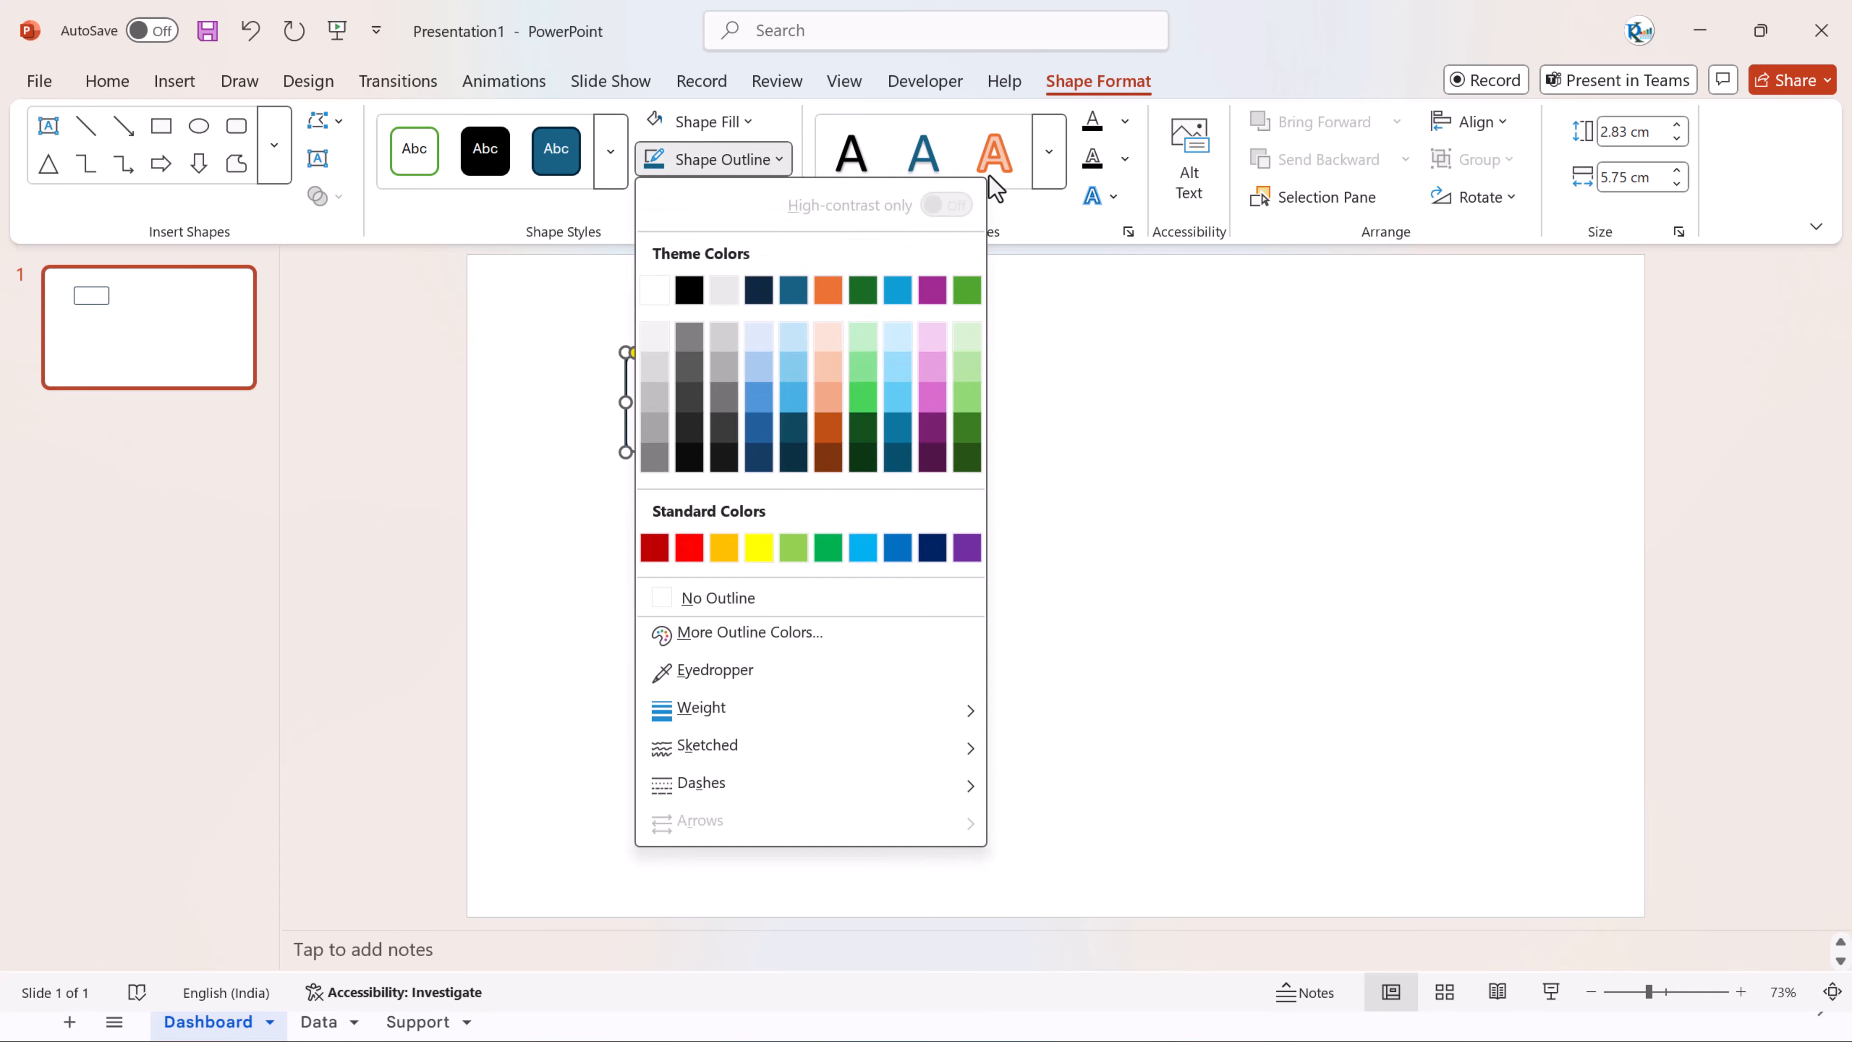
click(900, 295)
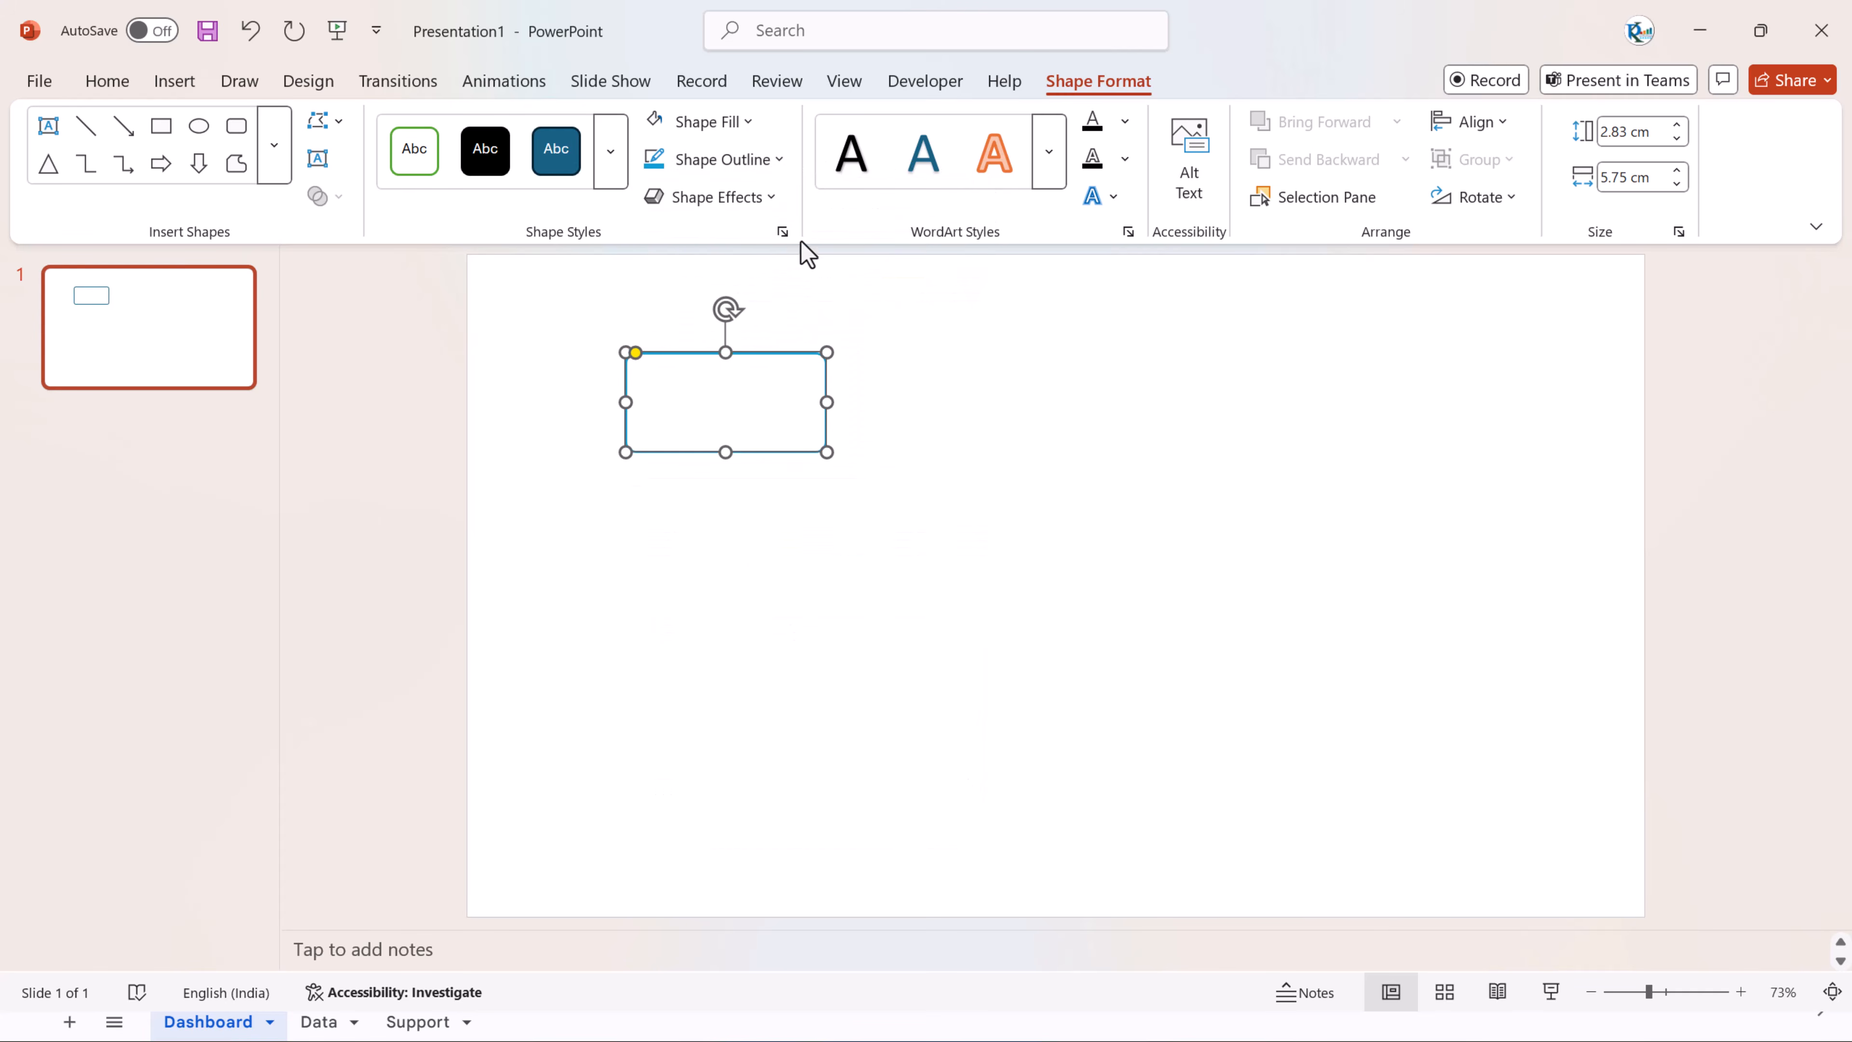
click(775, 166)
mouse_move(814, 711)
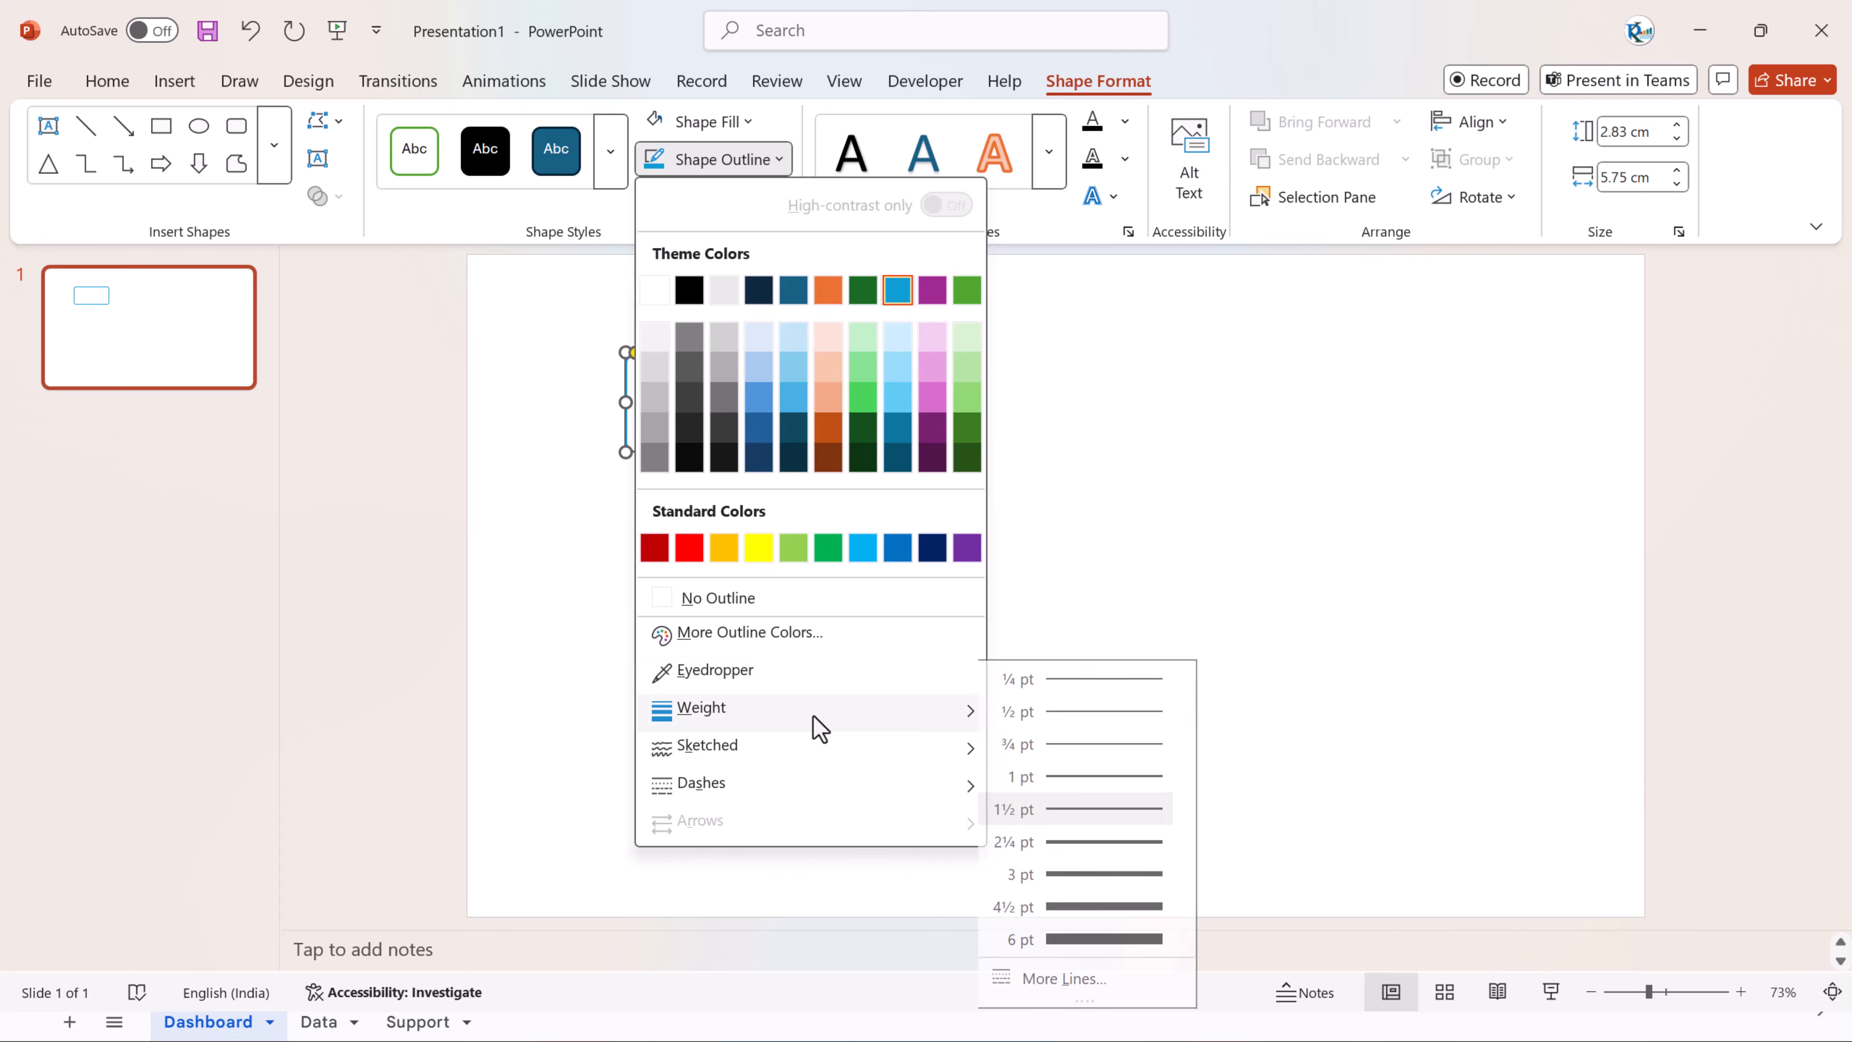
click(1082, 712)
click(1121, 513)
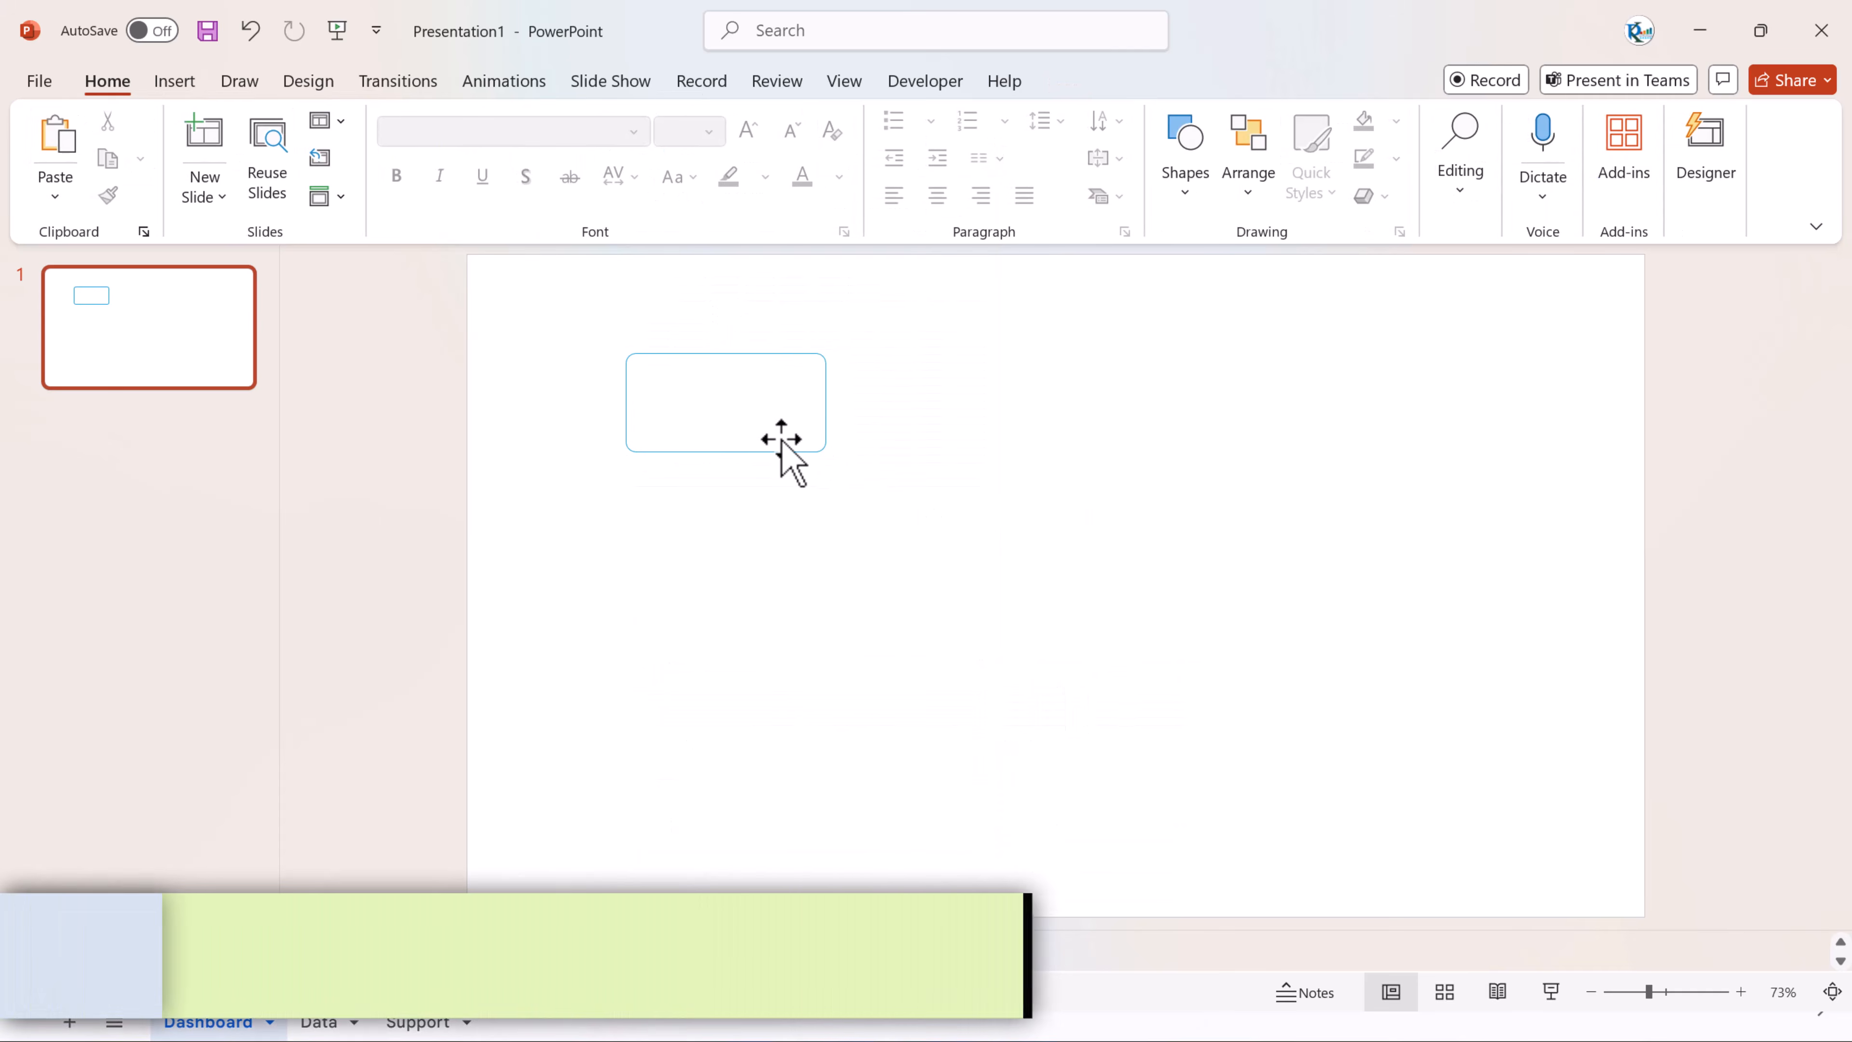
Step: Copy the rounded rectangle into the Dashboard sheet, shrinking it to a small card over A2:B6 just below the title banner
click(793, 449)
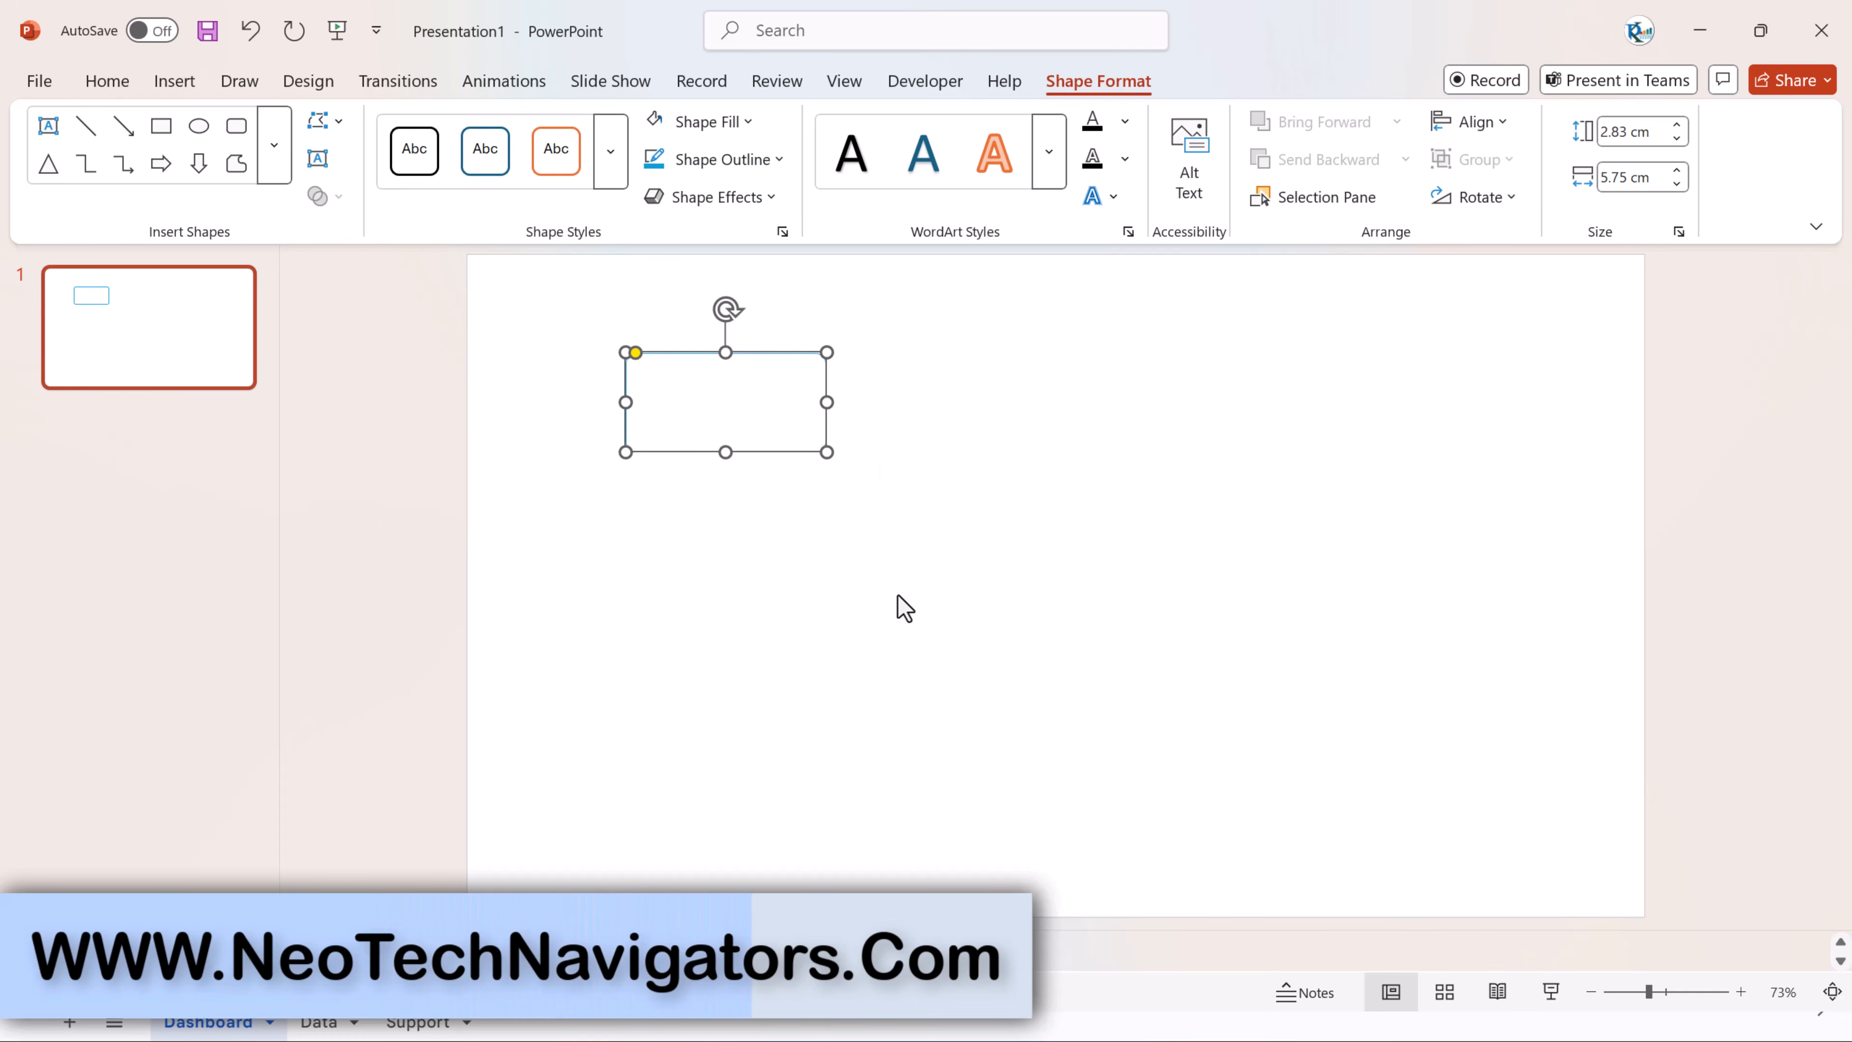
key(alt+Tab)
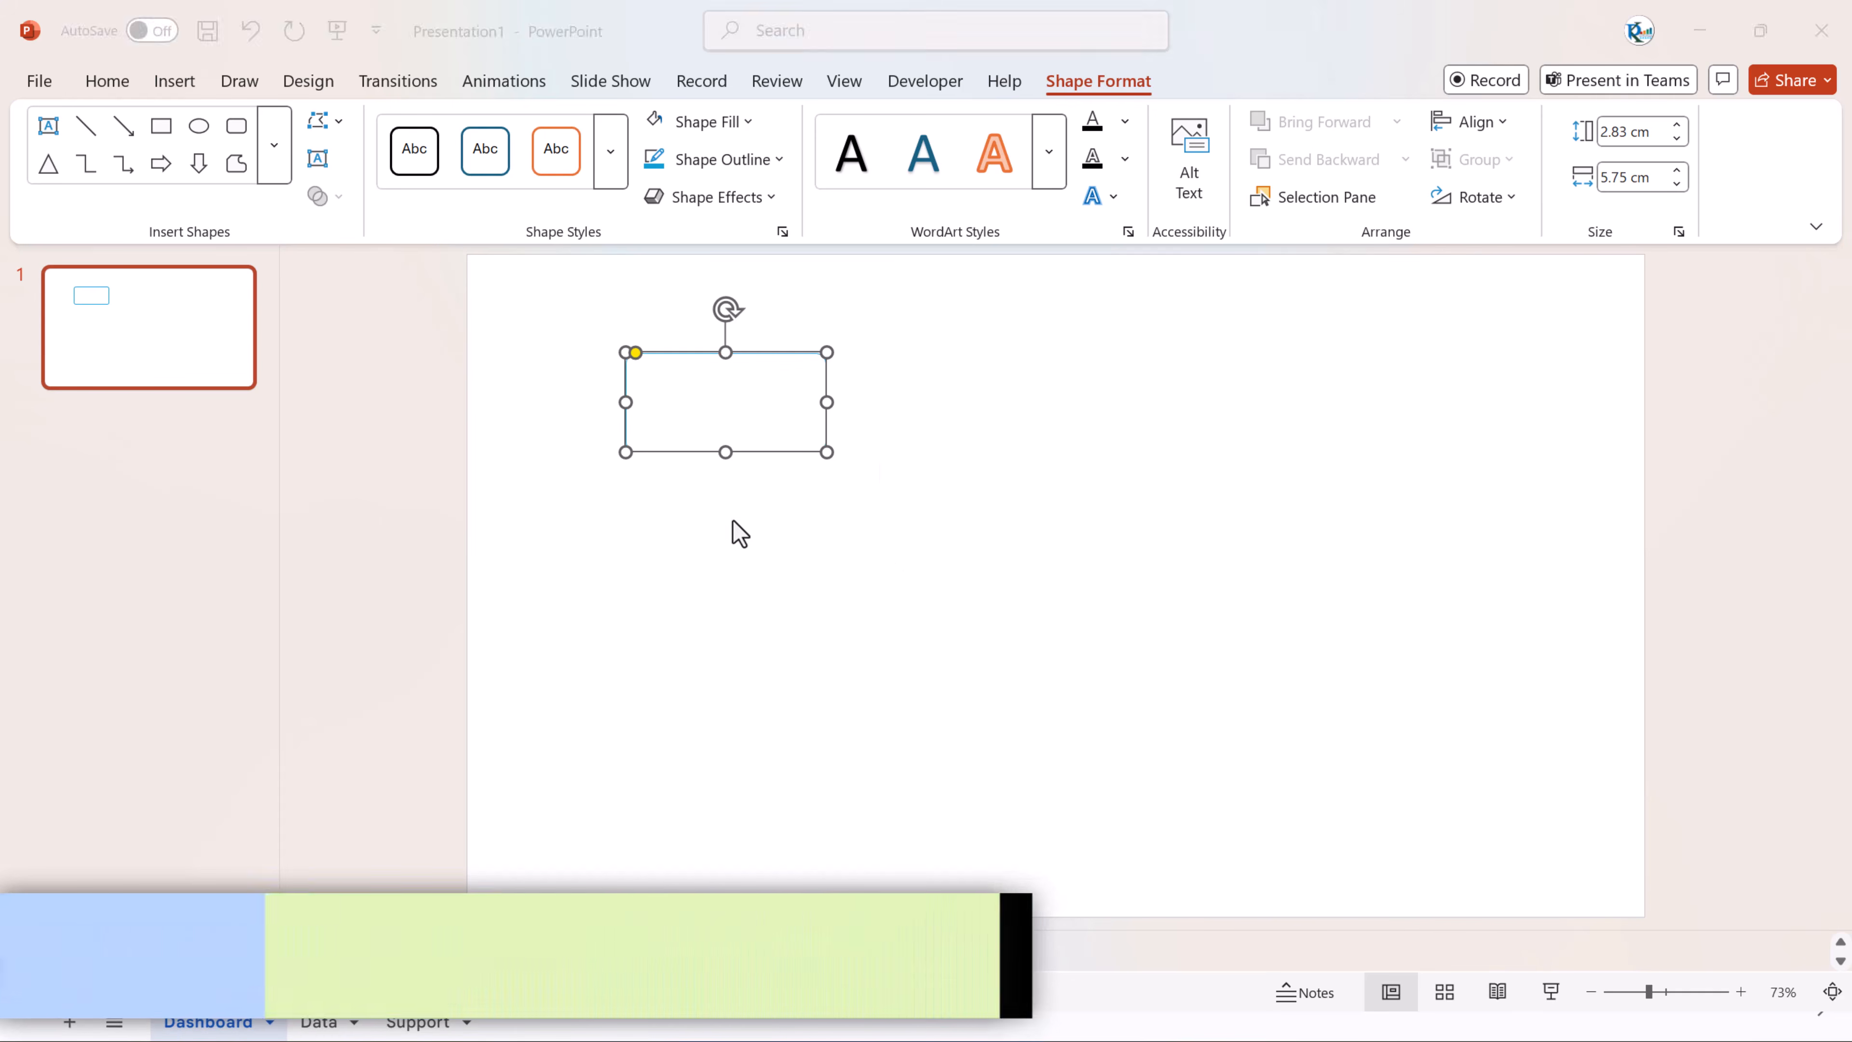
key(ctrl+v)
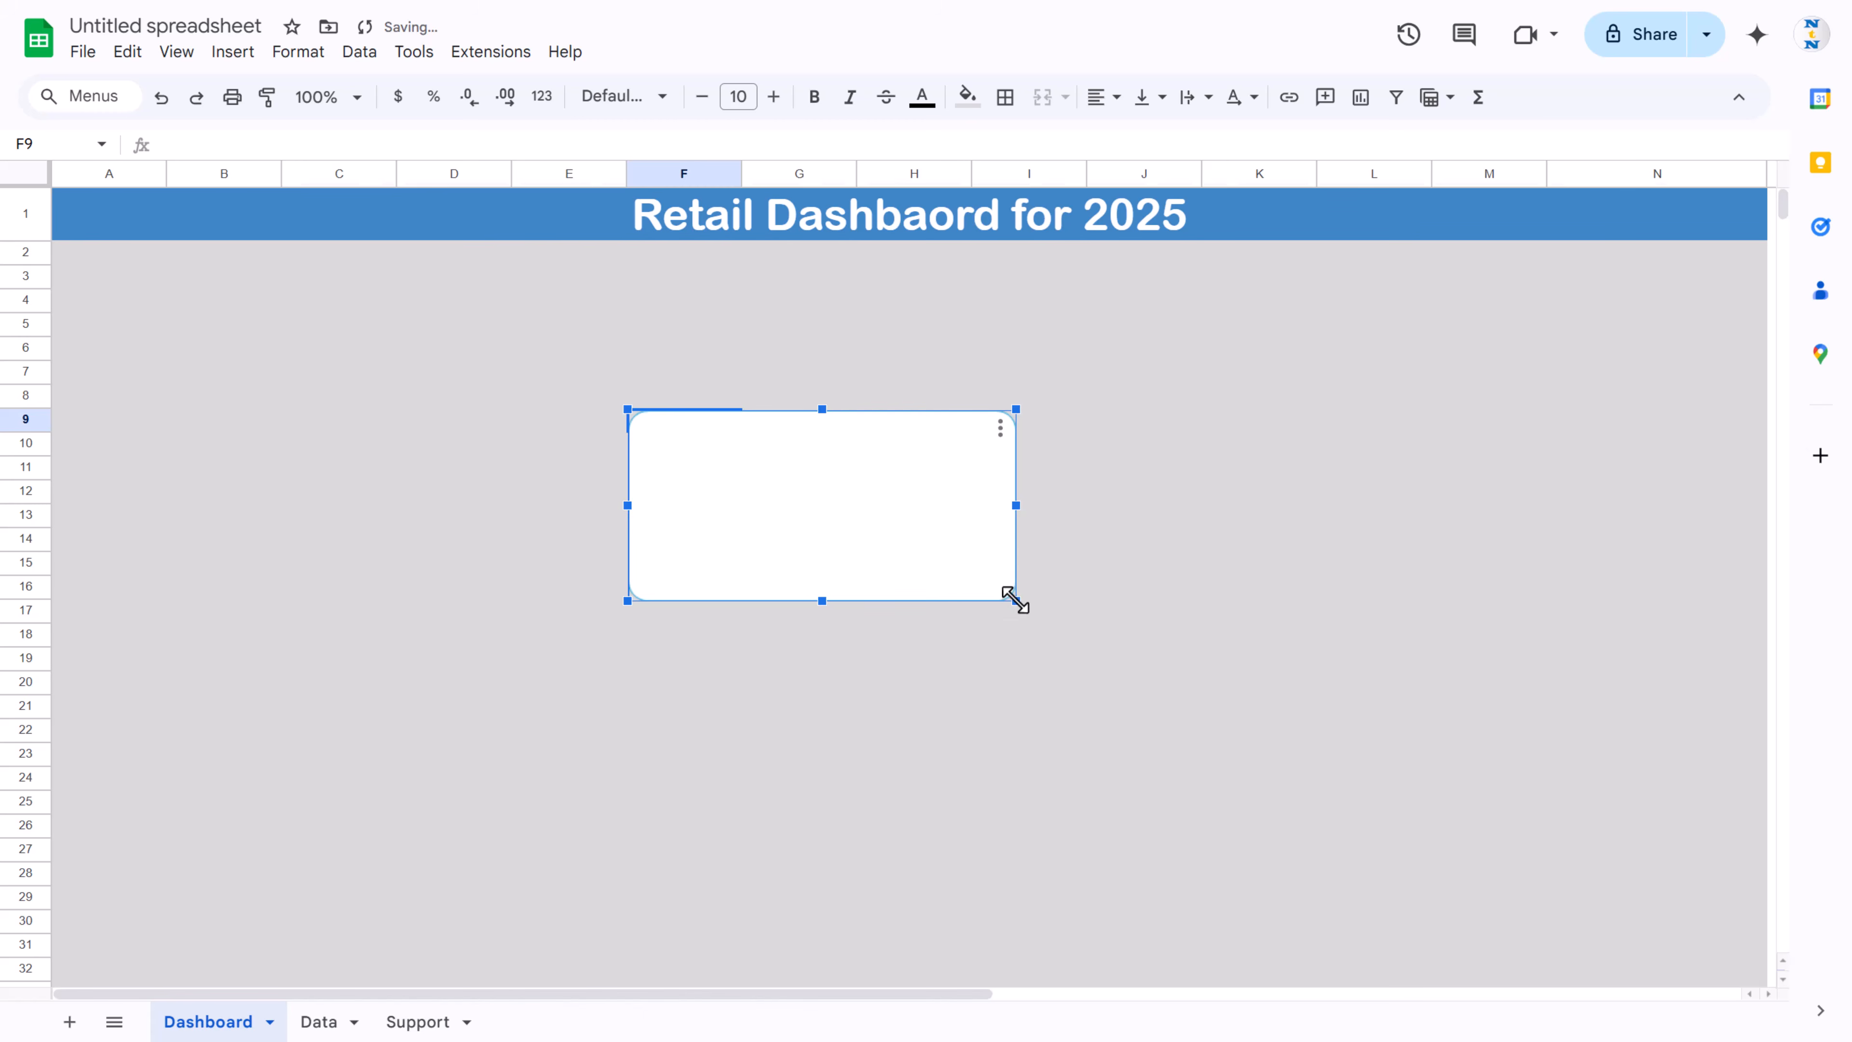
drag(1011, 602, 865, 525)
drag(769, 480, 183, 313)
drag(280, 357, 262, 348)
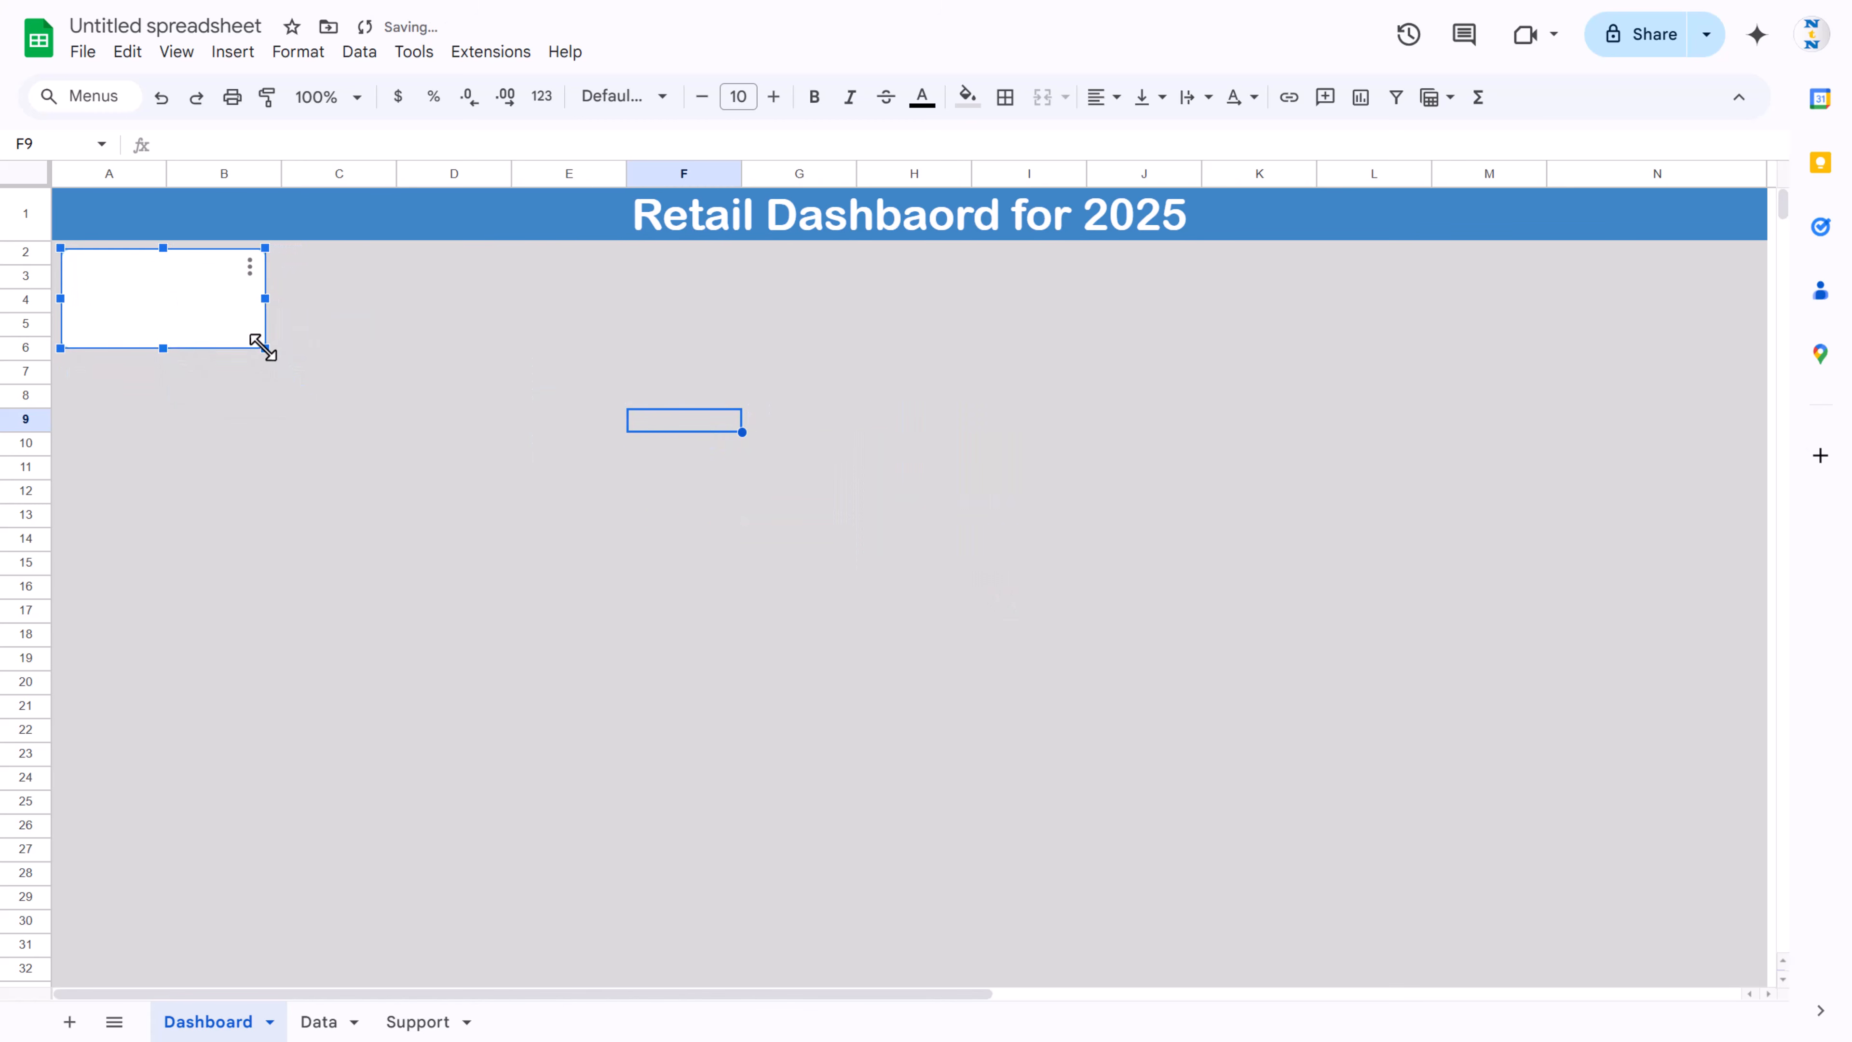
click(368, 314)
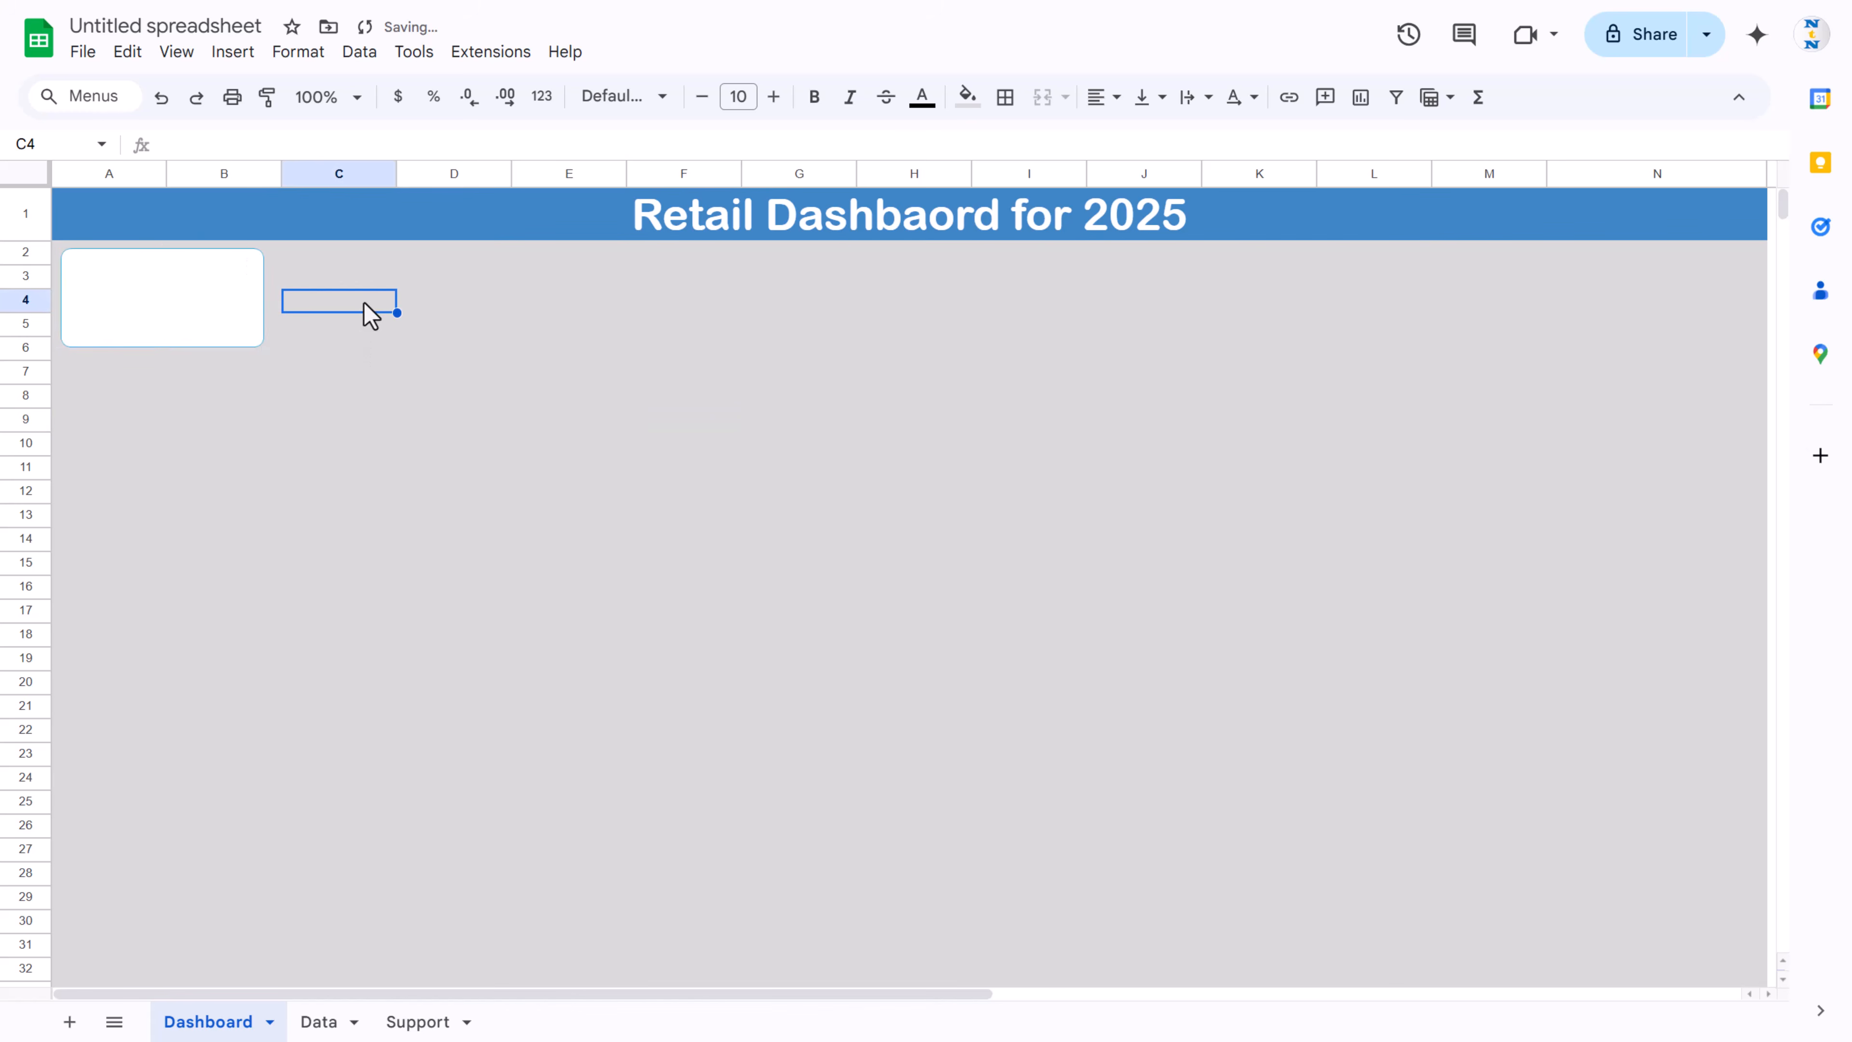
Step: Duplicate the card and place the copy beside the first one, over columns C and D
click(219, 299)
key(ctrl+c)
key(ctrl+v)
drag(405, 349, 385, 302)
Step: Duplicate both cards together and line up the copies as the third and fourth cards in the row
shift+click(226, 321)
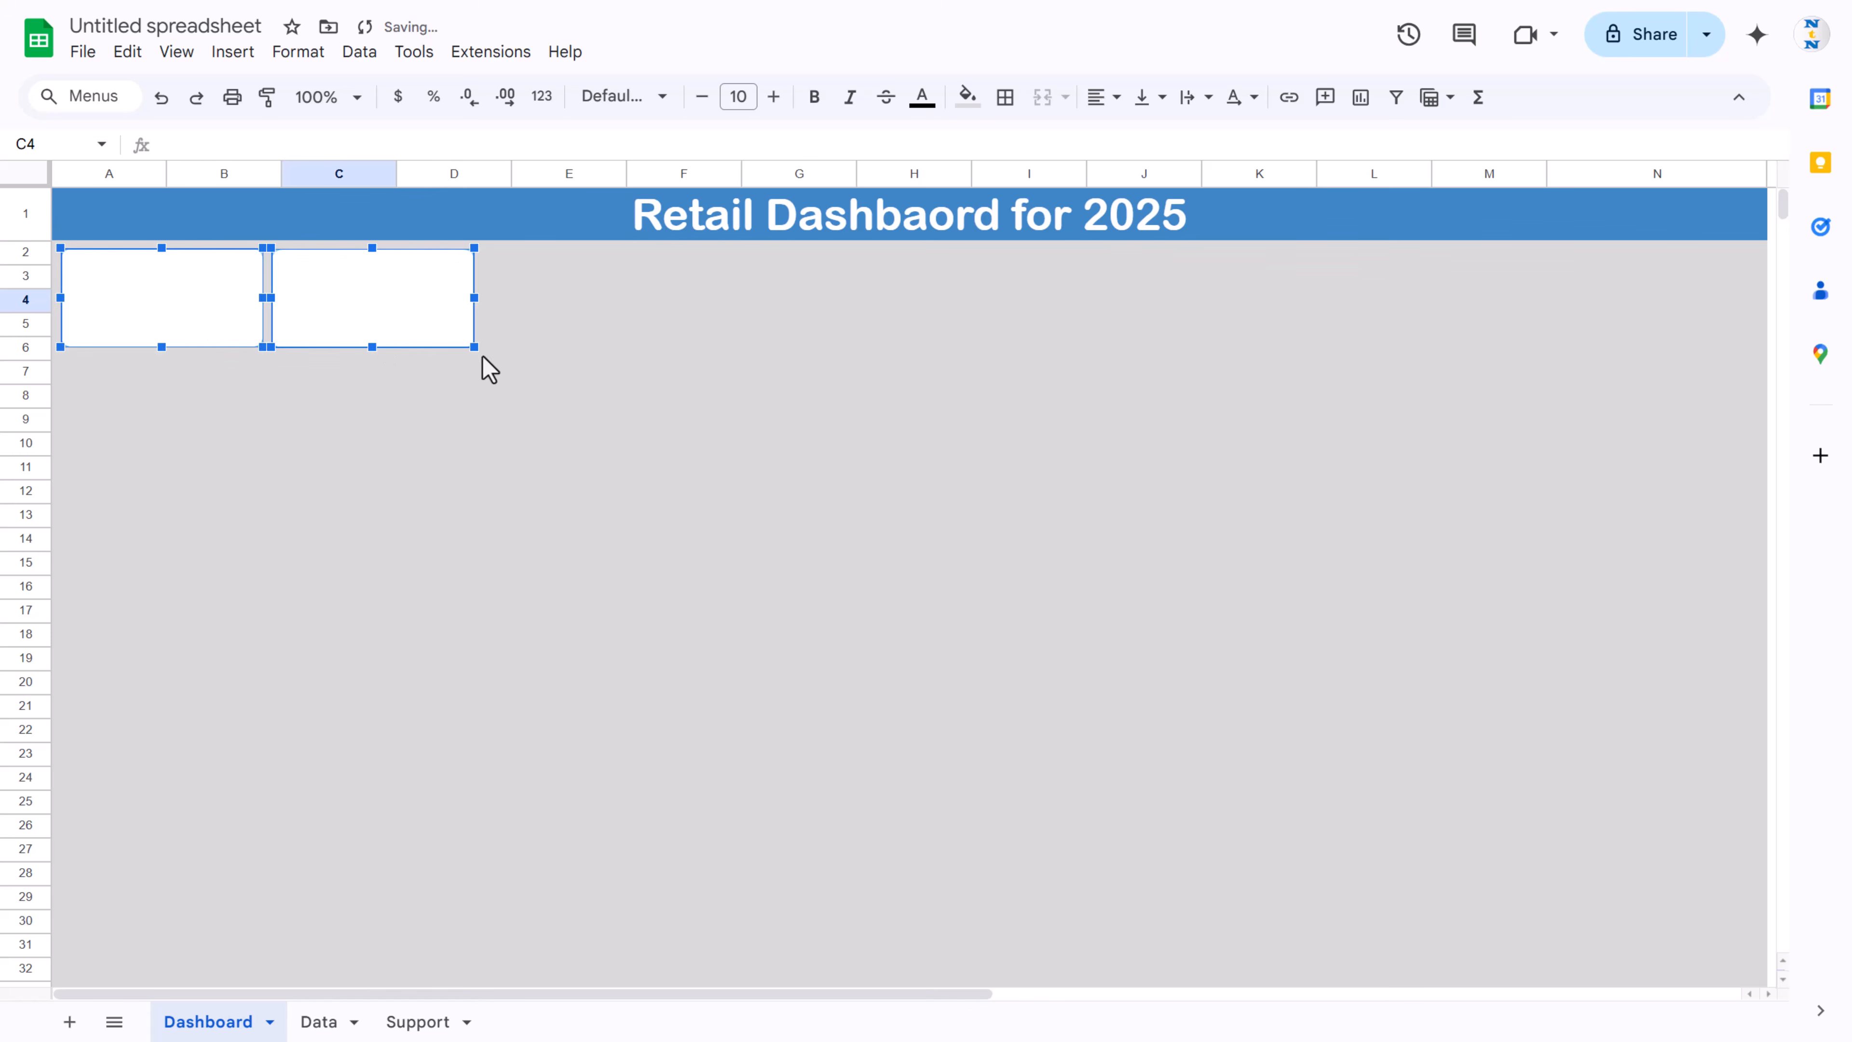
key(ctrl+c)
key(ctrl+v)
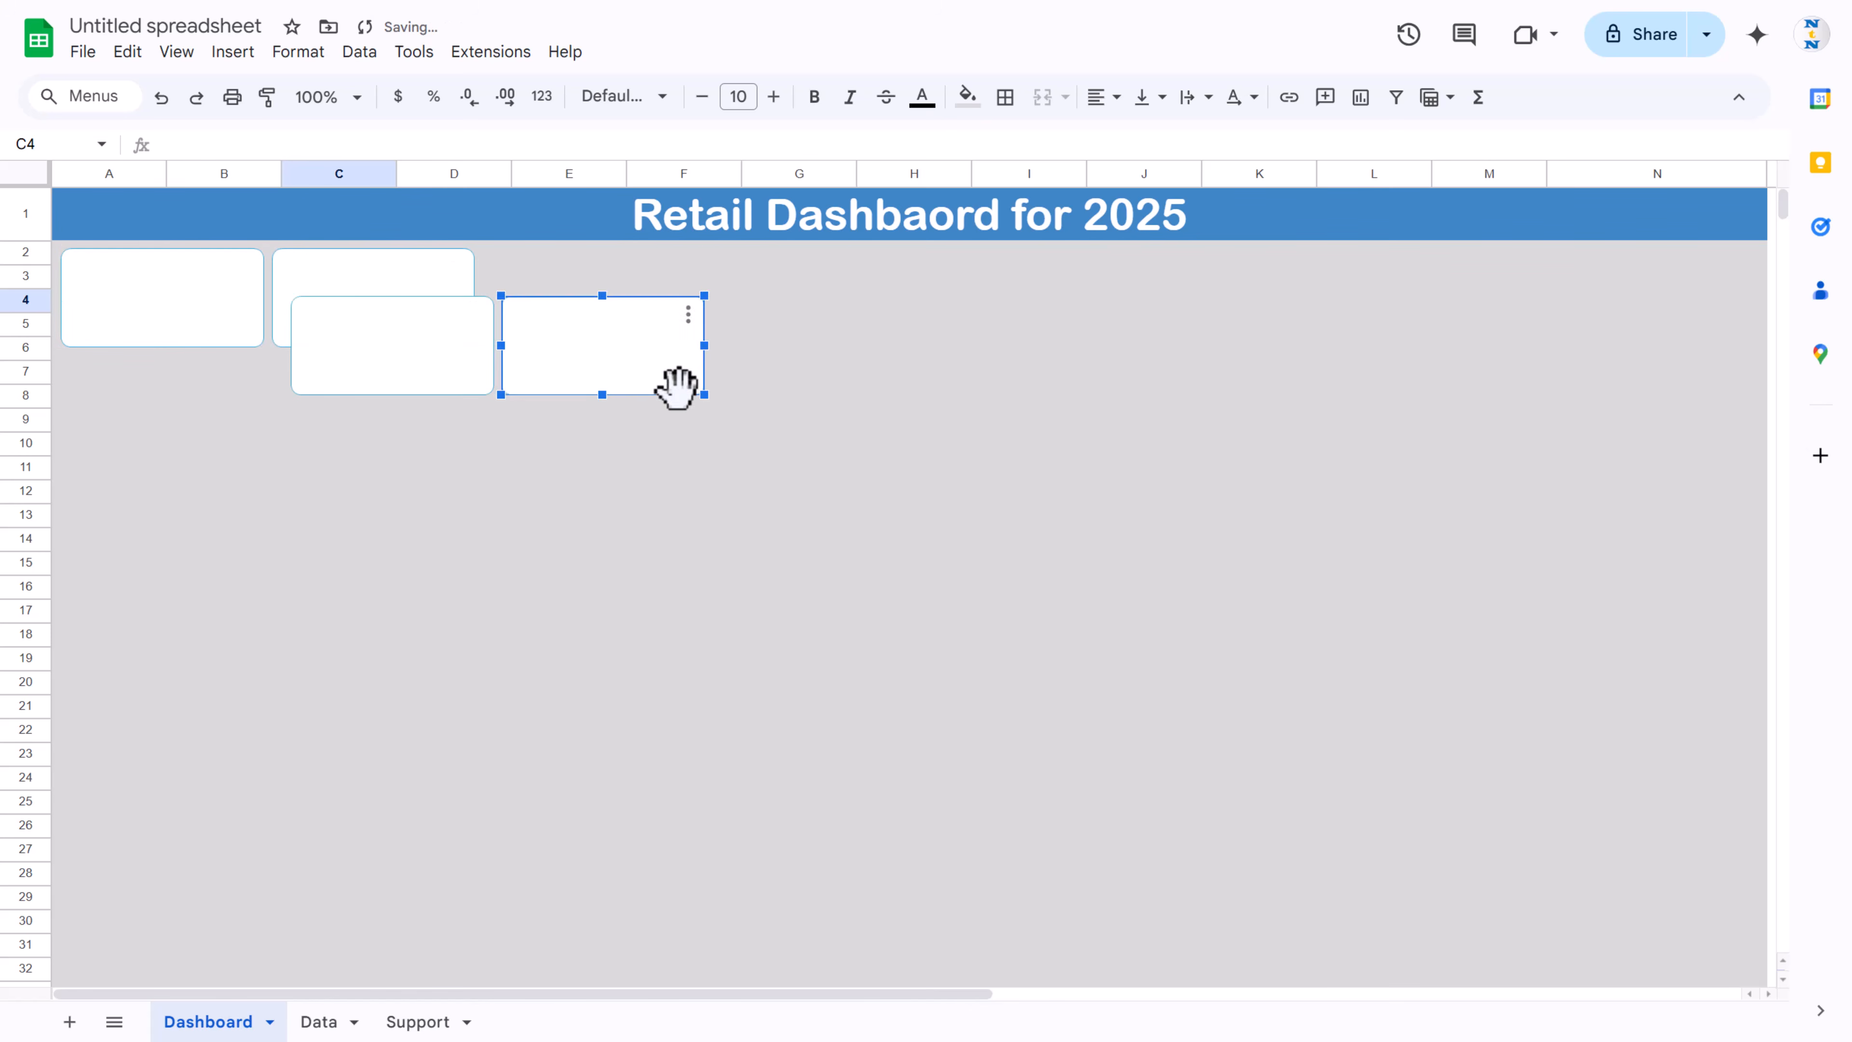
drag(674, 385, 834, 335)
drag(366, 353, 558, 304)
drag(786, 349, 768, 338)
Step: Paste another card and place it at the end of the row as the fifth card
click(999, 389)
key(ctrl+v)
drag(455, 343, 1010, 306)
click(1240, 349)
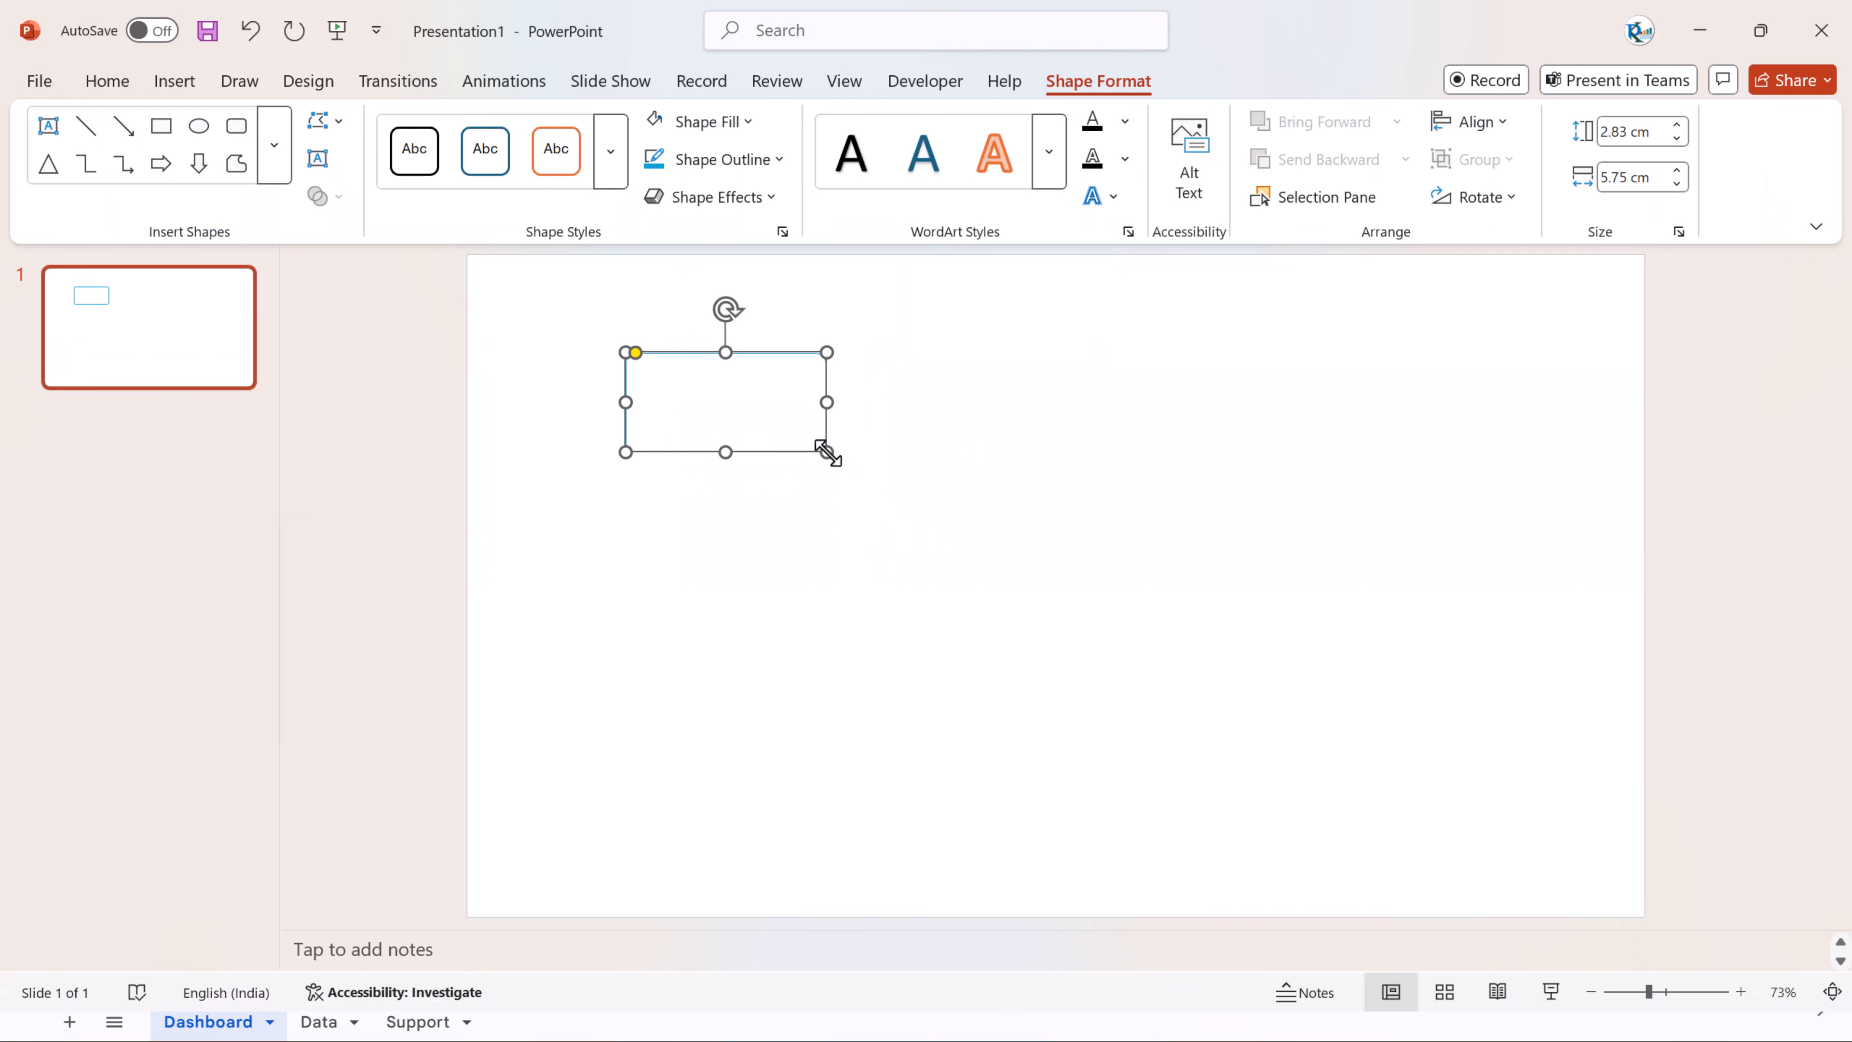
Step: Enlarge the PowerPoint rounded rectangle to about 11.3 by 11.3 cm and reduce its corner rounding
drag(827, 447, 1002, 699)
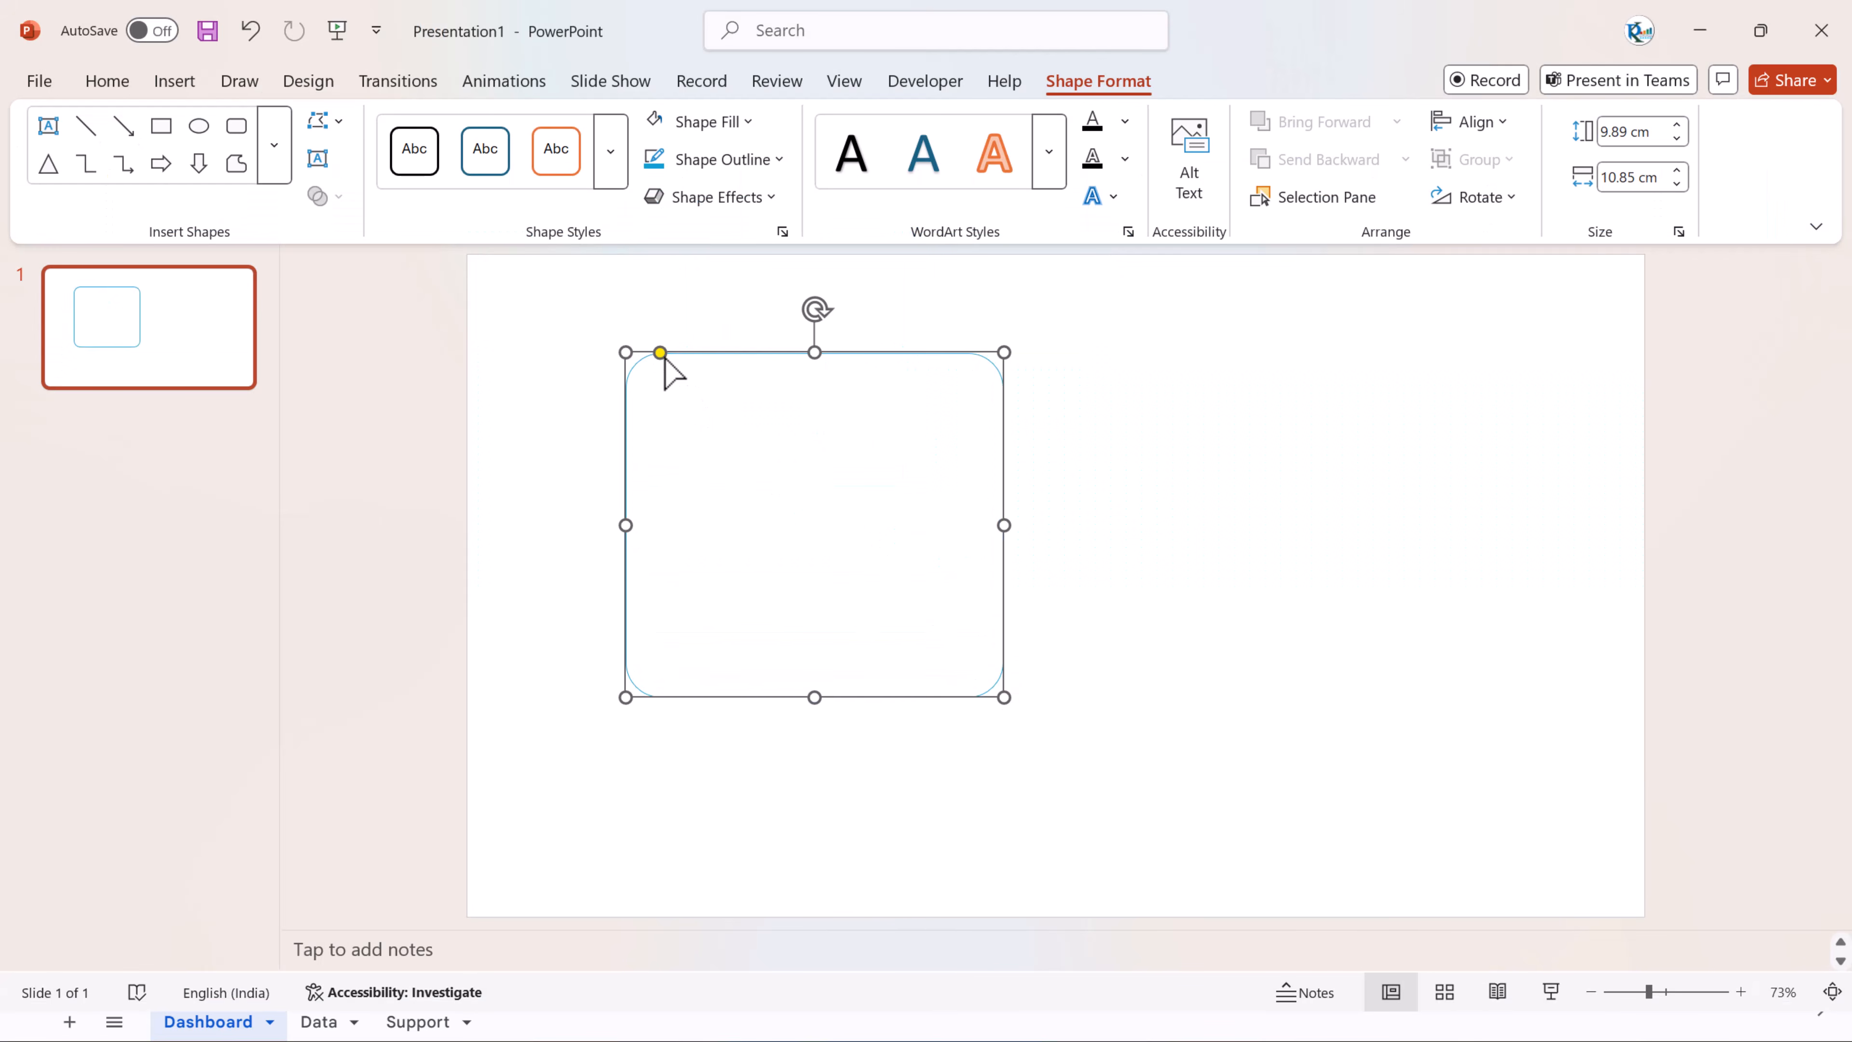
drag(646, 358, 644, 358)
drag(819, 698, 819, 748)
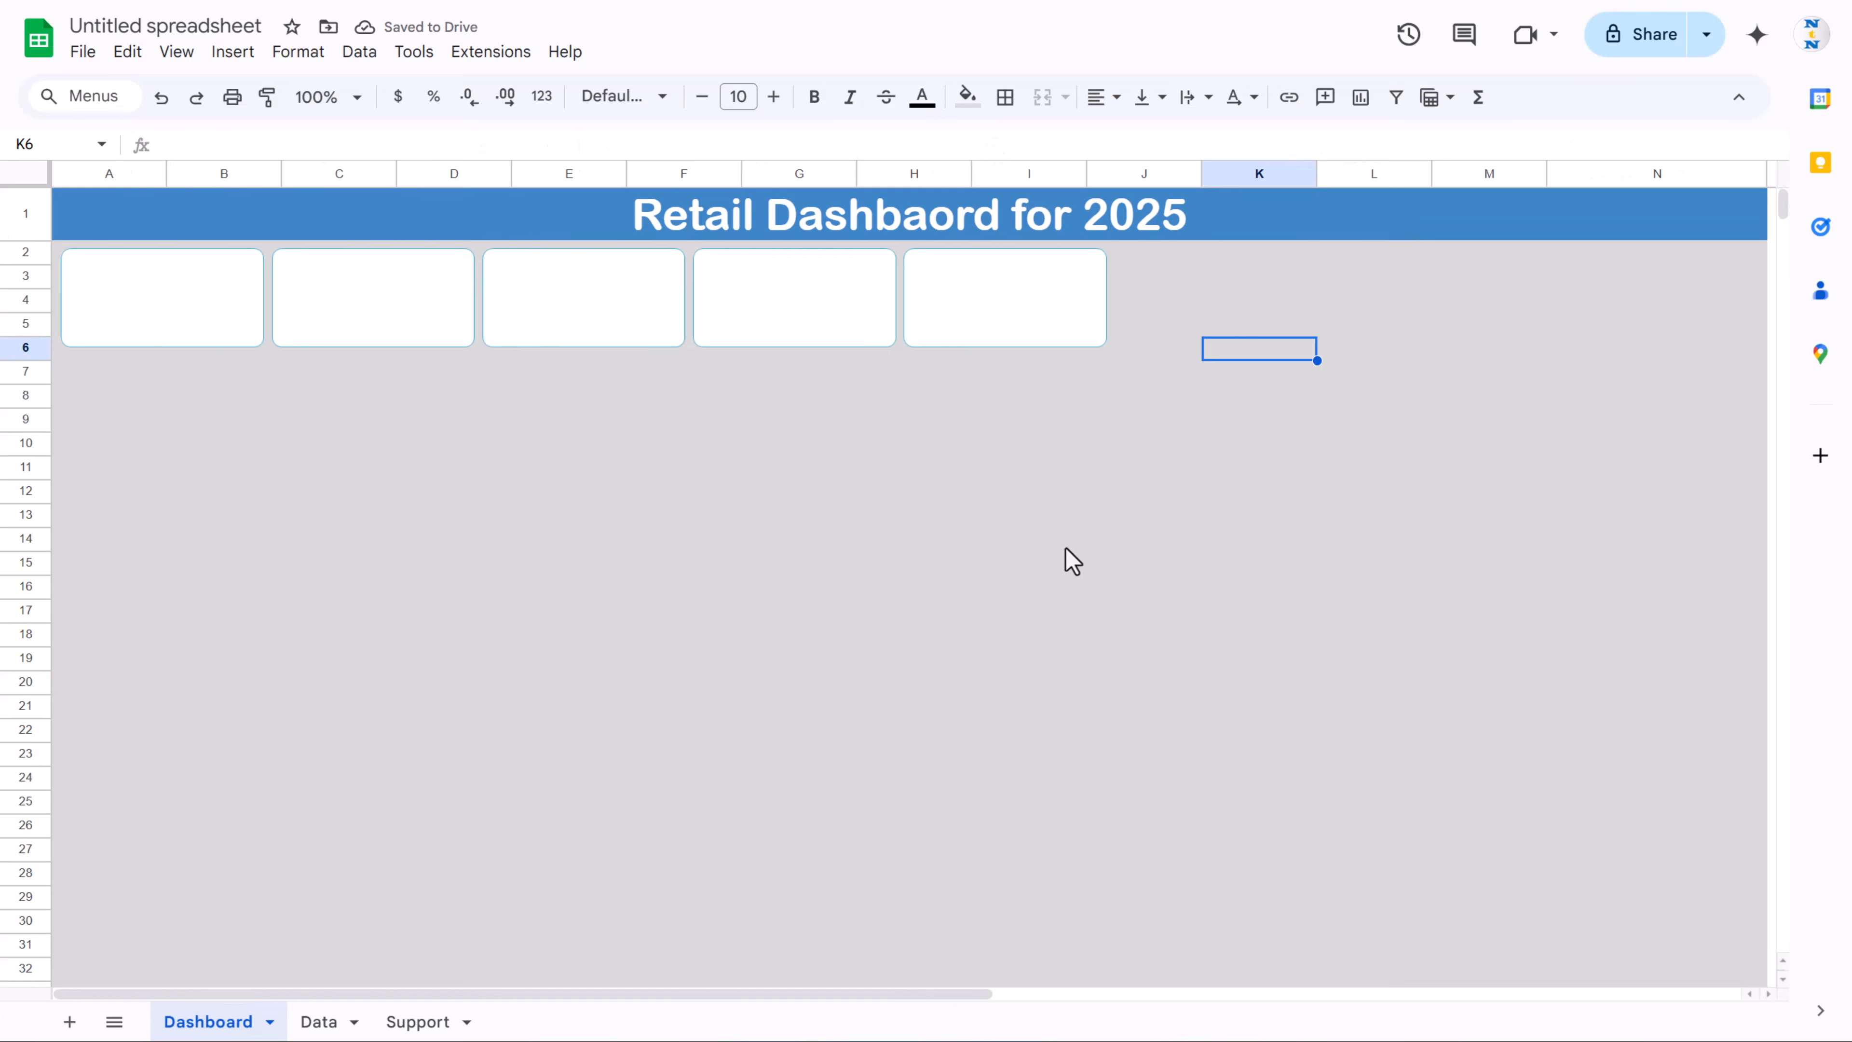
Step: Paste the large rectangle into the Dashboard sheet, place it beside the fifth card below the banner, and shorten it to row 22
click(1182, 401)
key(ctrl+v)
drag(1199, 426, 1247, 292)
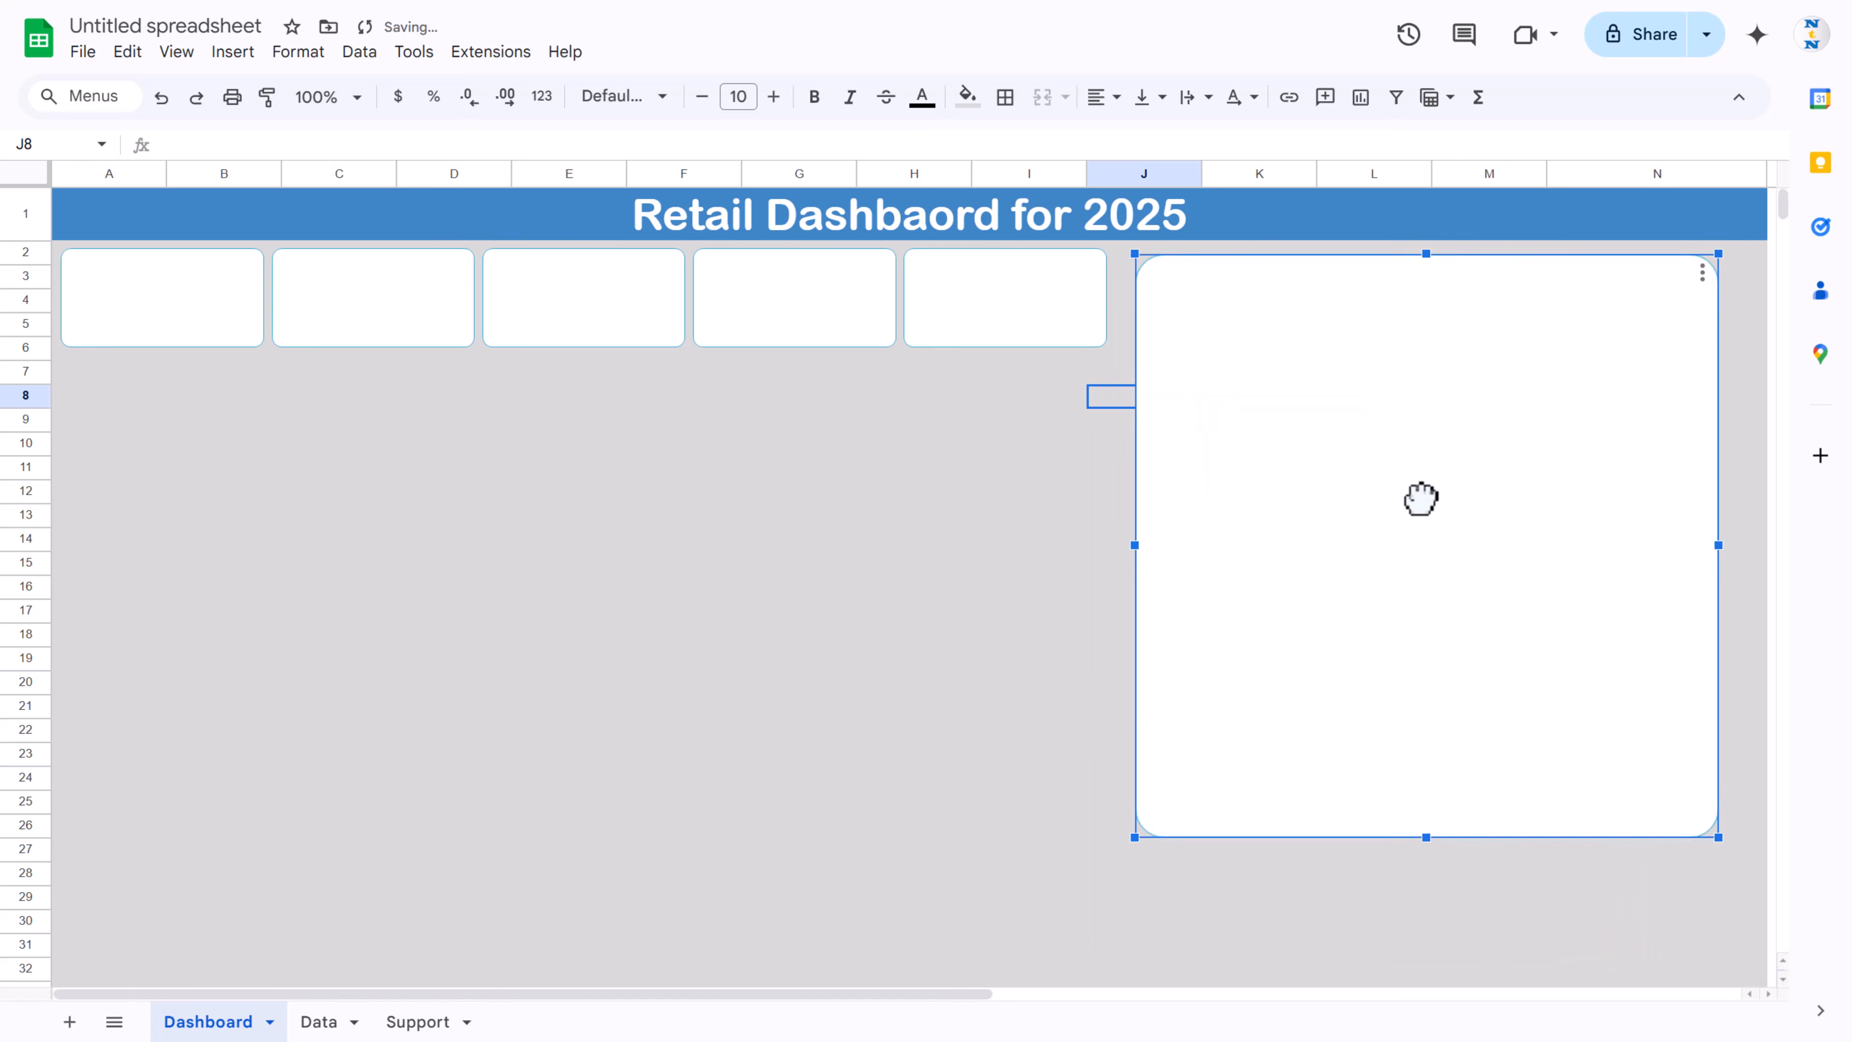
drag(1420, 499, 1409, 488)
drag(1500, 839, 1526, 729)
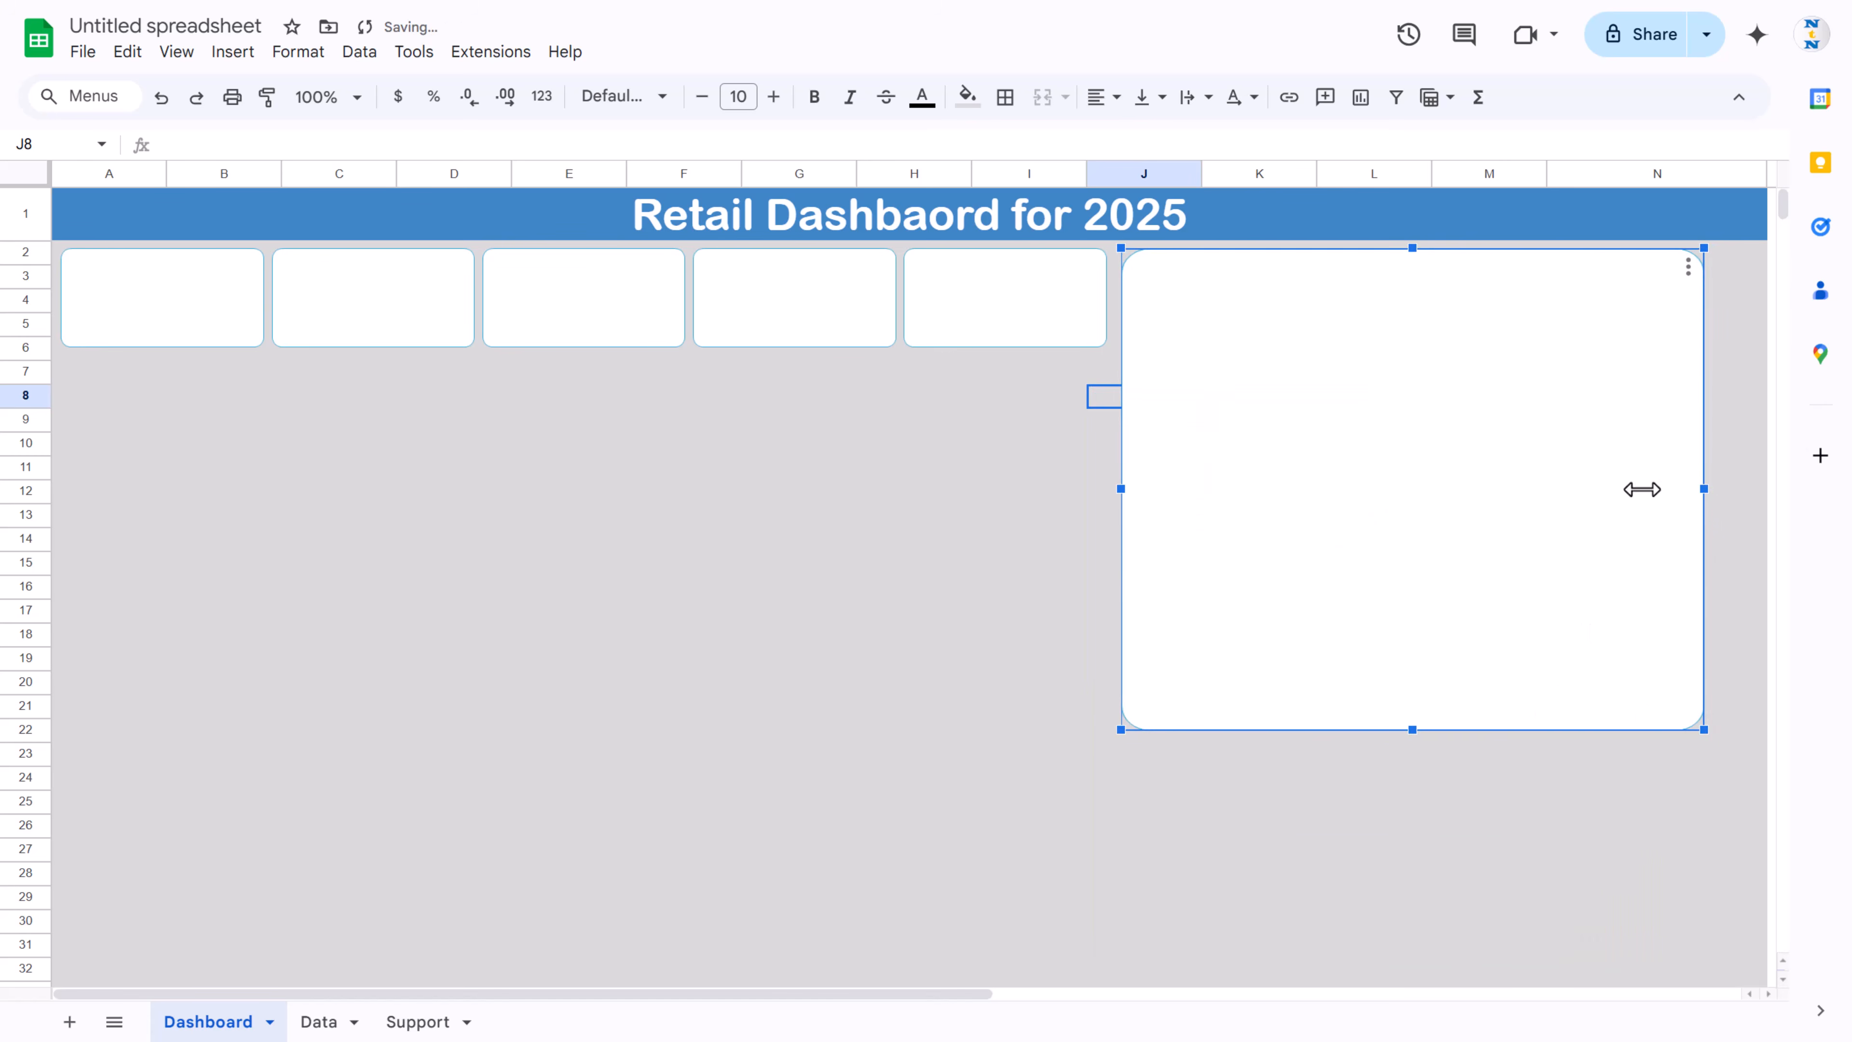
click(1050, 443)
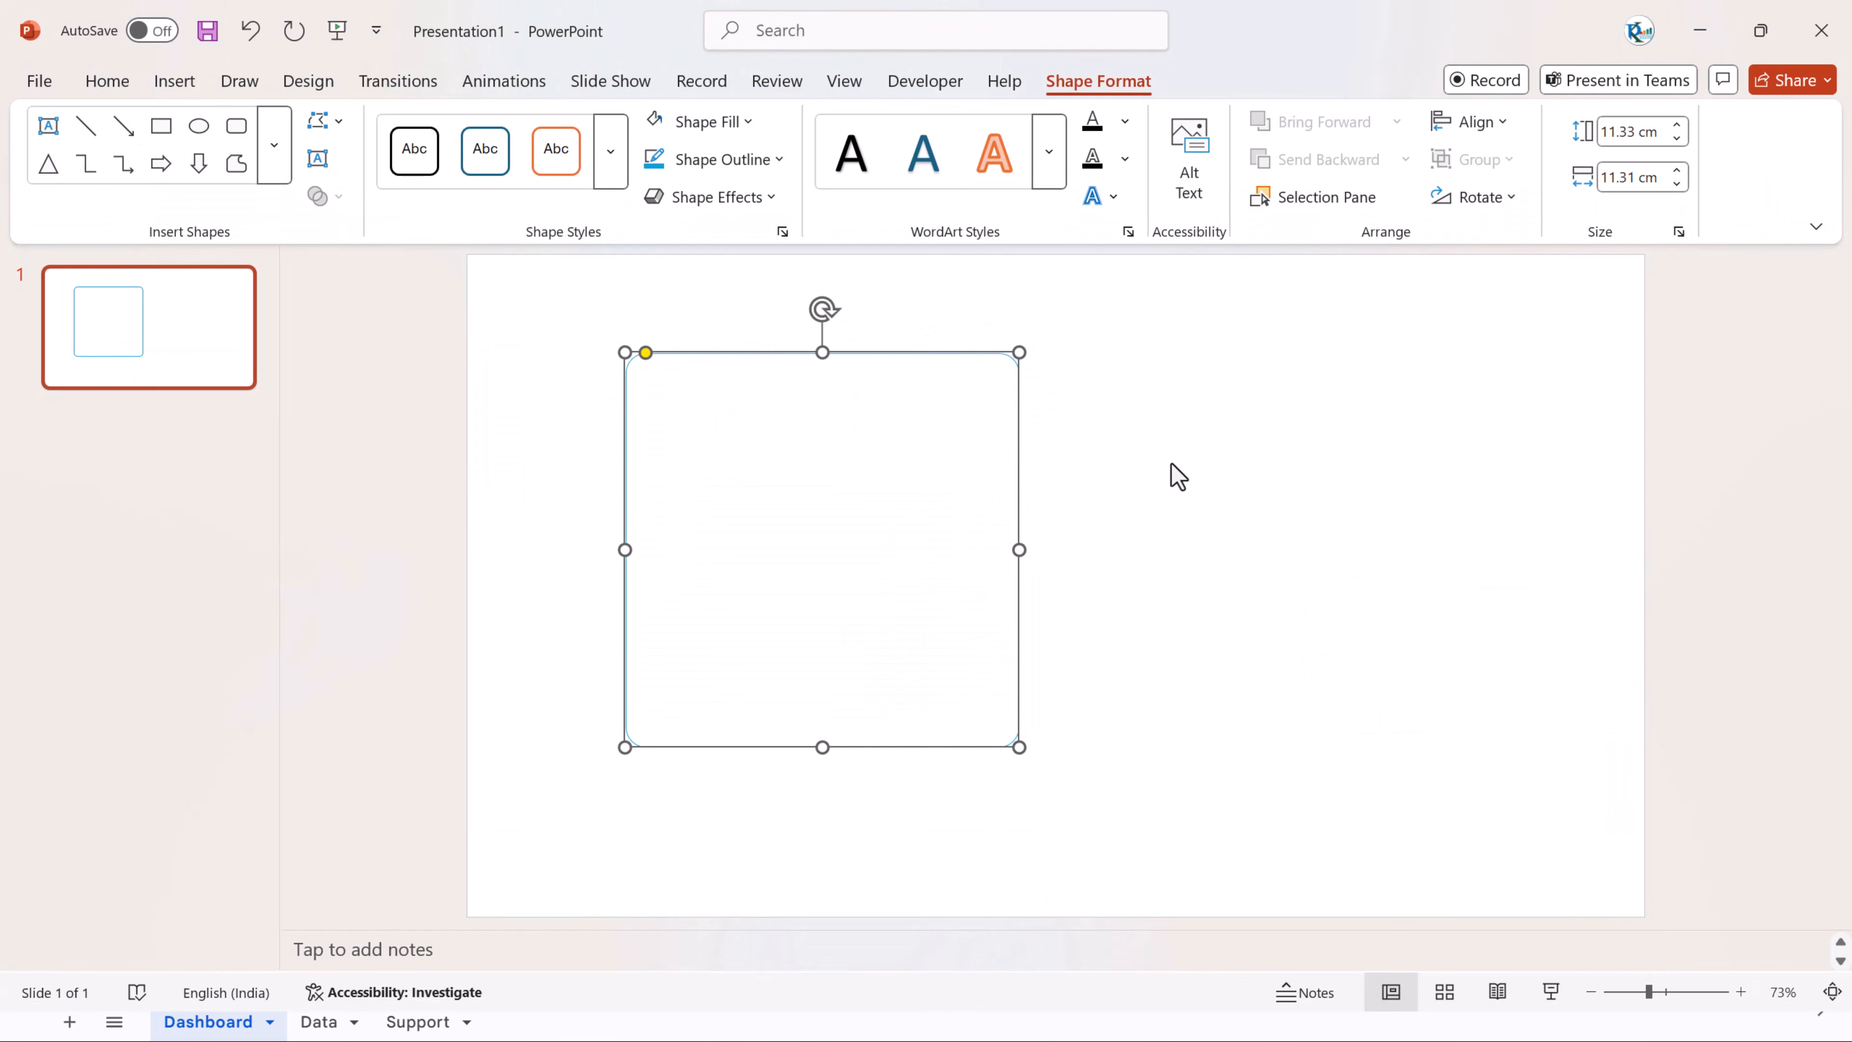
Step: Widen and flatten the rounded rectangle in PowerPoint and slightly reduce its corner rounding for use as a chart panel
click(982, 465)
drag(1019, 550, 1277, 556)
drag(951, 747, 964, 626)
drag(1277, 488, 1241, 488)
drag(640, 353, 636, 353)
click(1366, 468)
click(1237, 457)
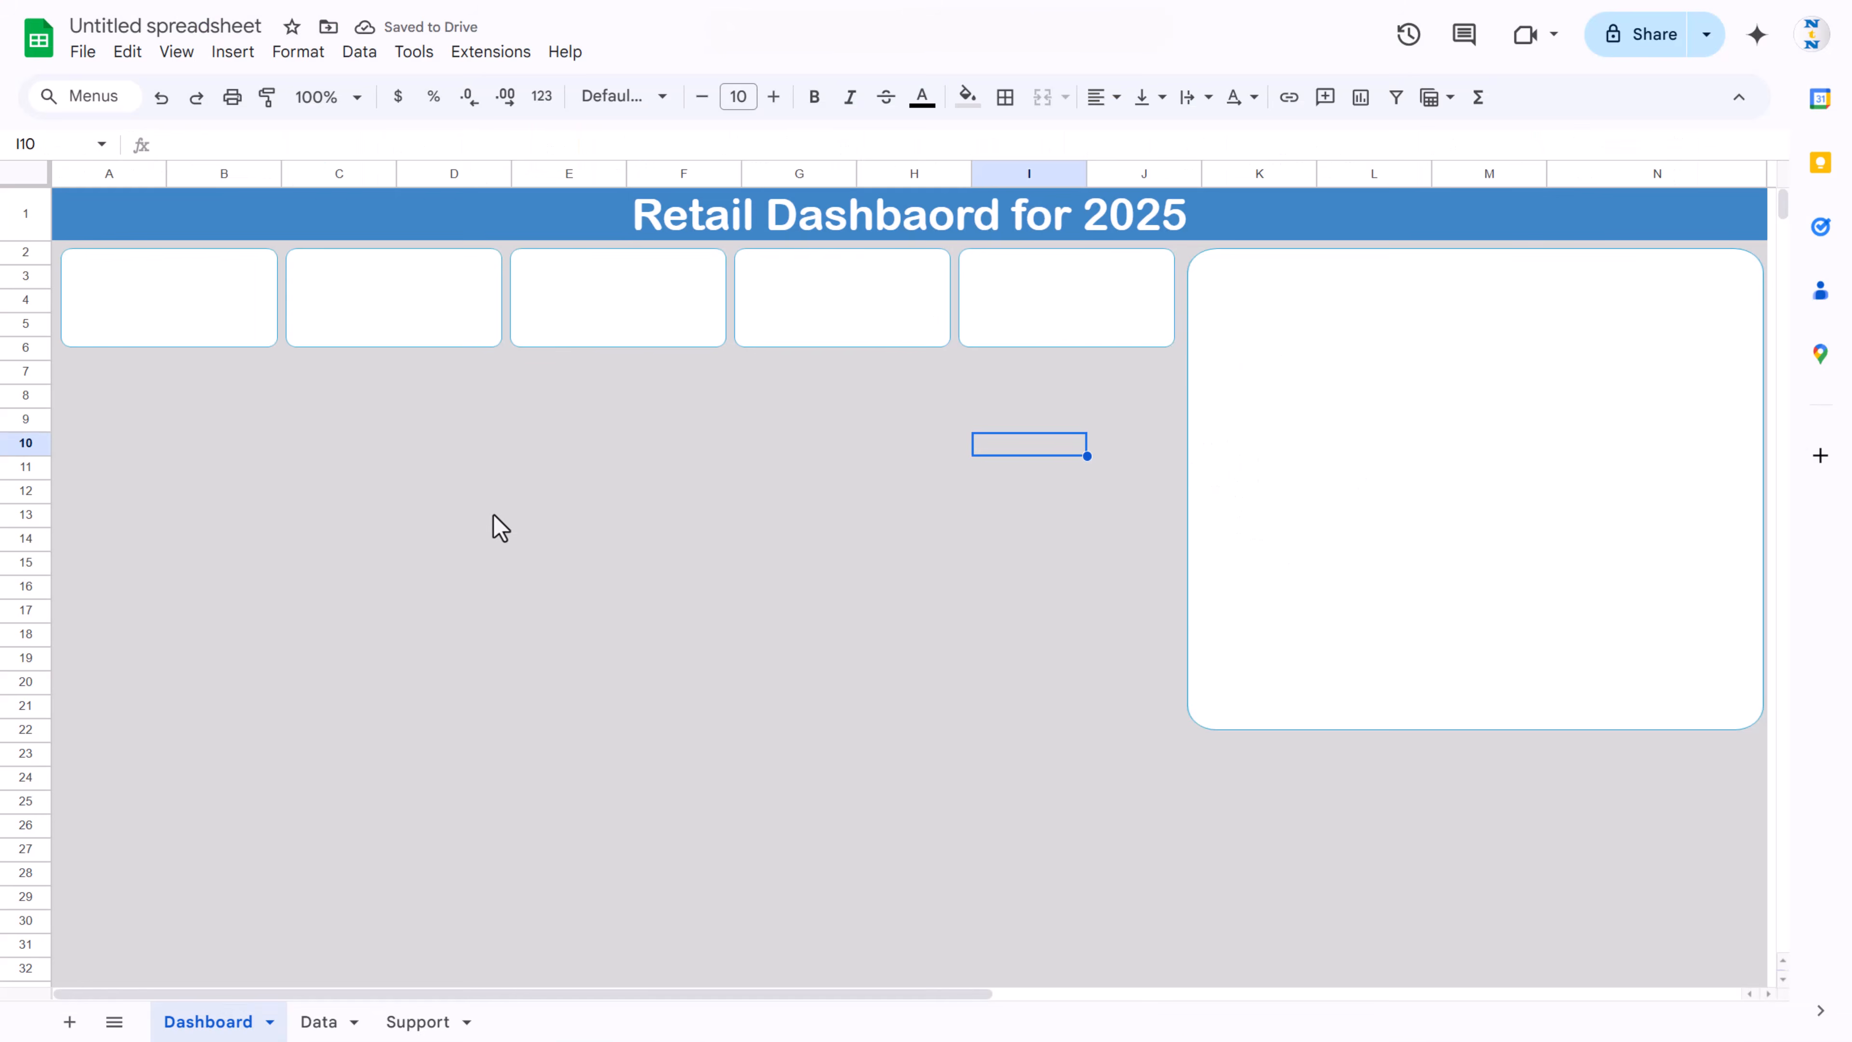
Step: Paste the wide rectangle into the Dashboard sheet, shrink it, and place it below the first cards starting at row 7
click(495, 520)
key(ctrl+v)
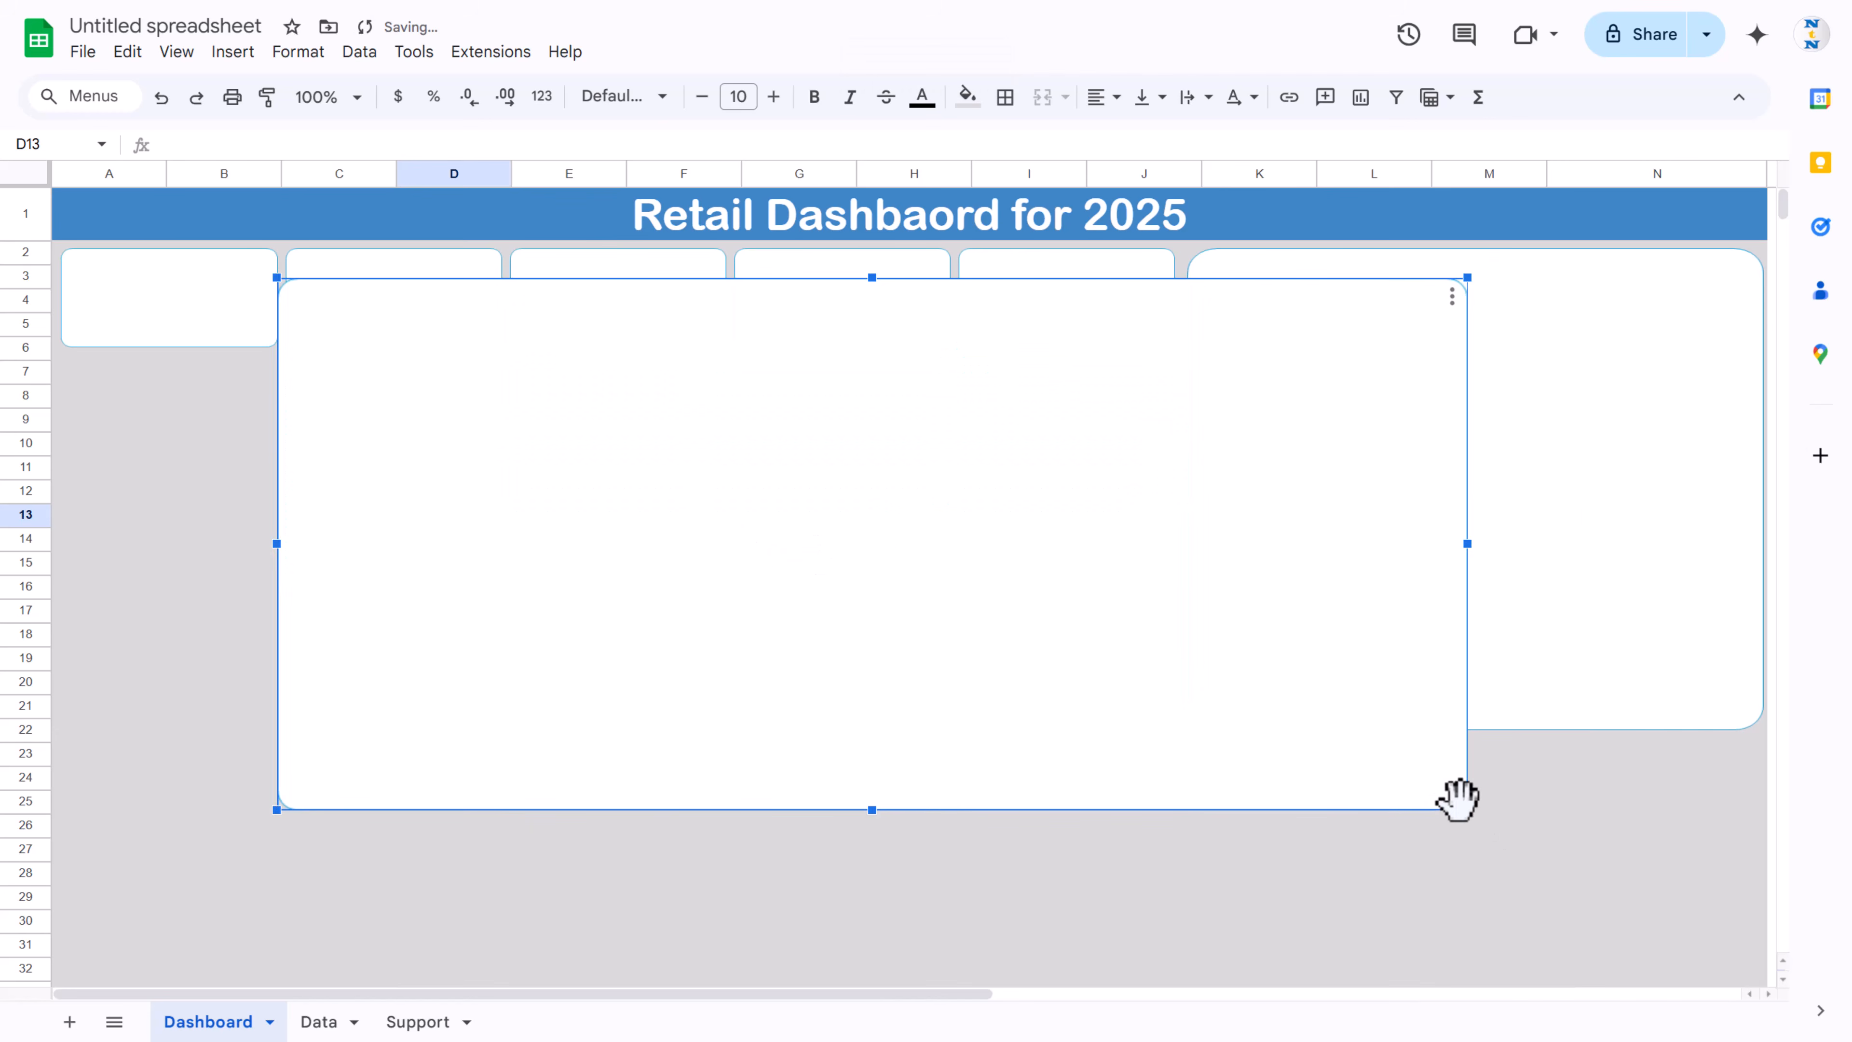
drag(1468, 810, 879, 545)
drag(734, 438, 528, 515)
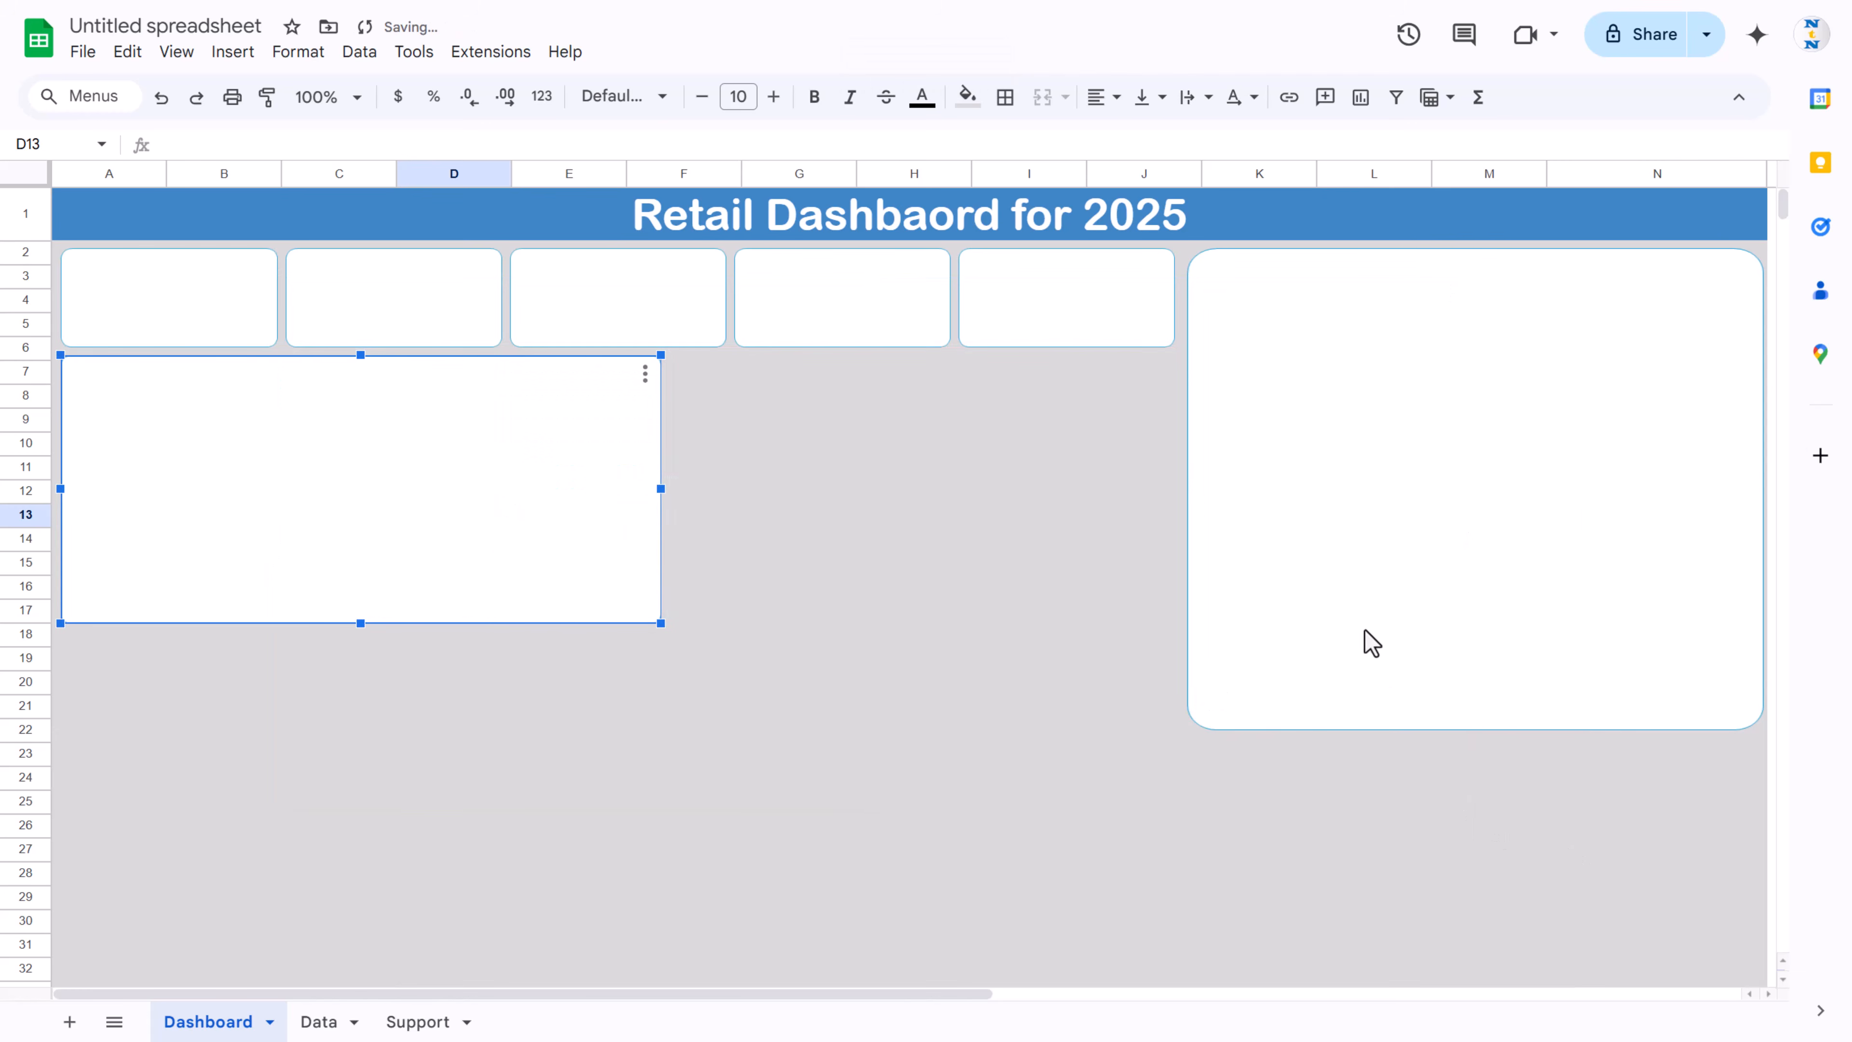
Step: Paste a second chart panel beside the first and narrow it to end level with the fifth card
click(679, 522)
key(ctrl+v)
drag(869, 605, 882, 438)
drag(1223, 494, 1174, 494)
click(1124, 687)
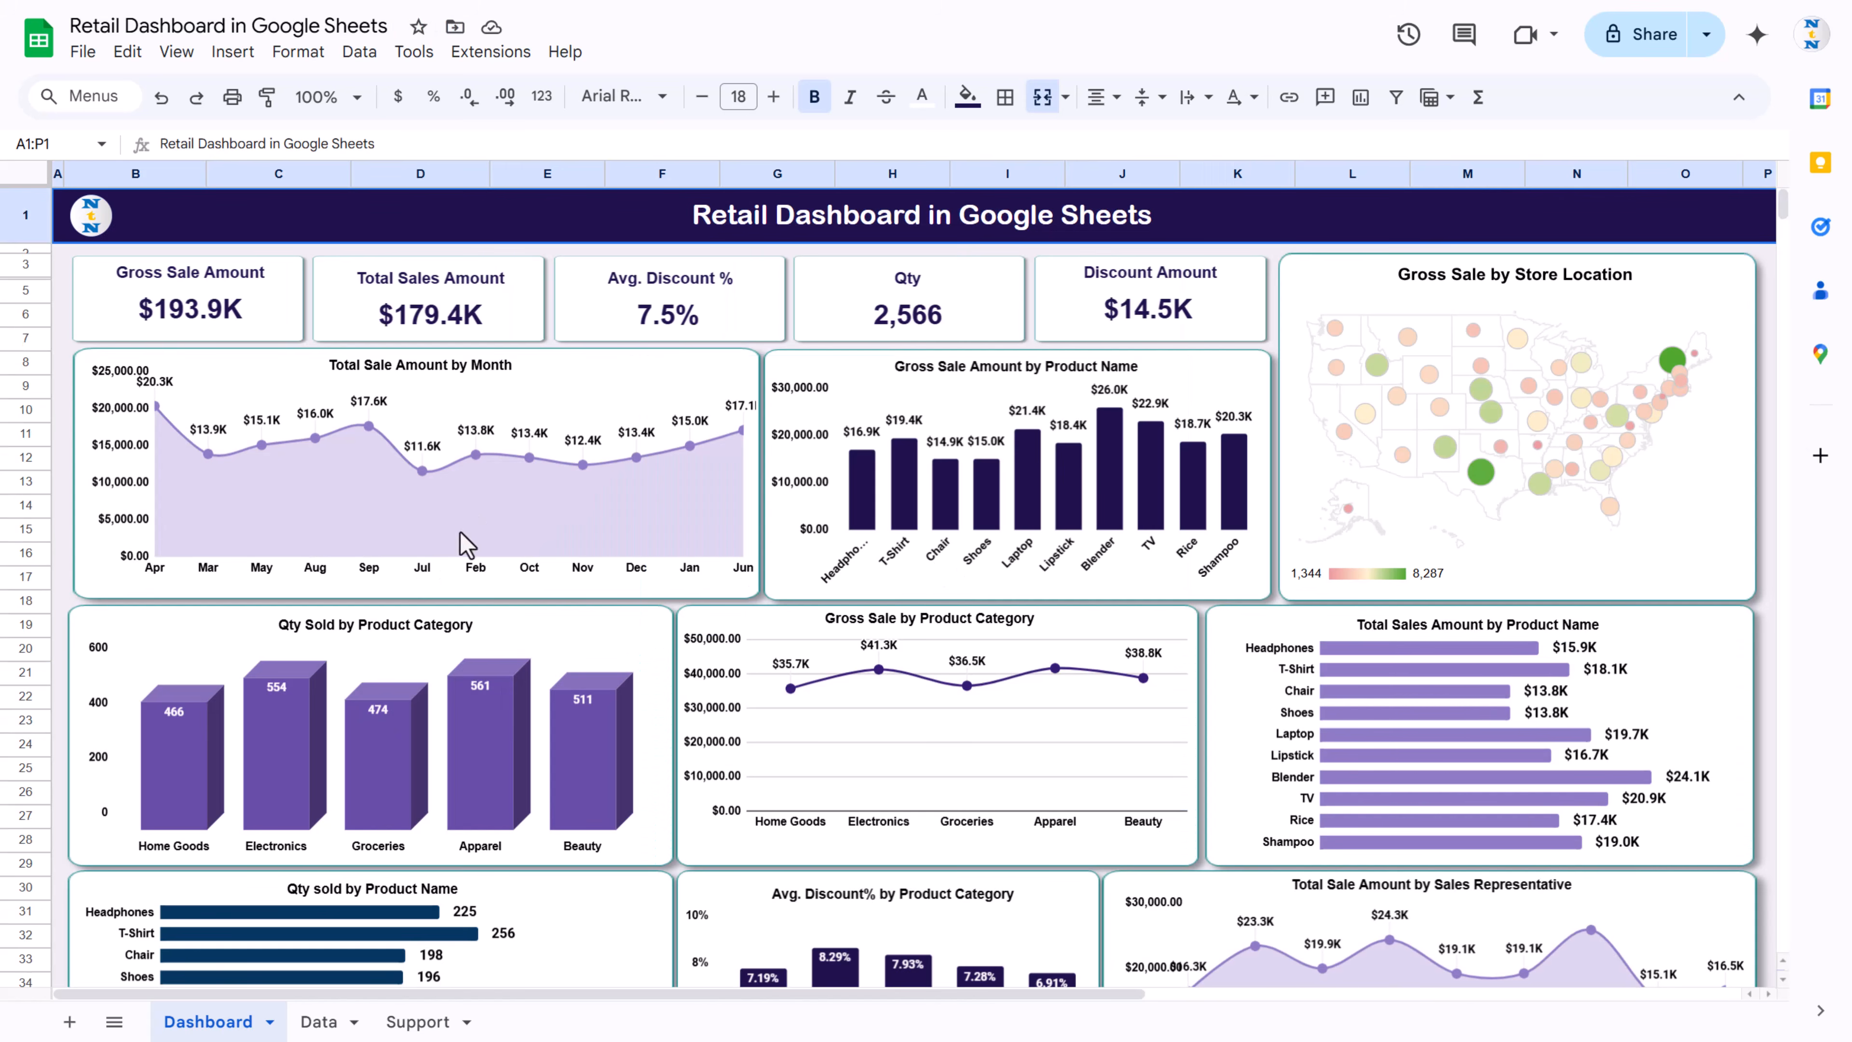
Step: Paste two more chart panels and place them side by side in a new row starting at row 19
scroll(743, 630, down, 4)
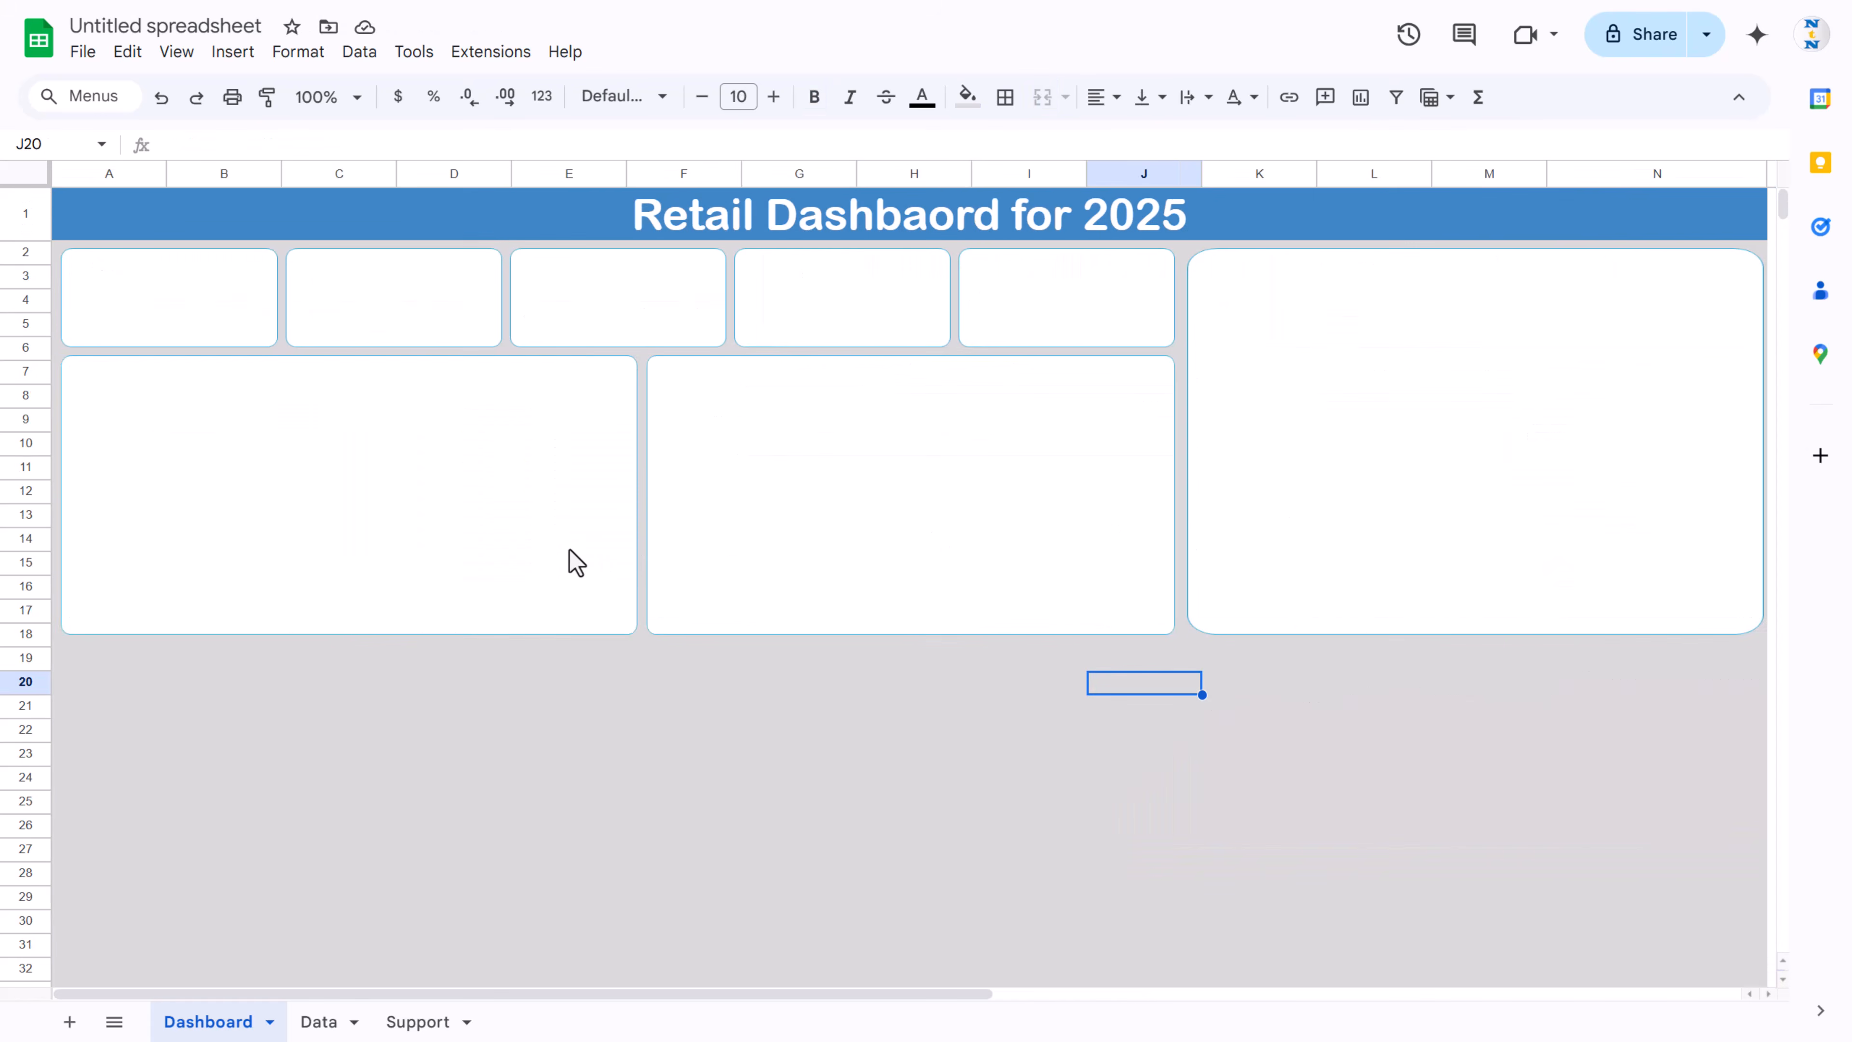
click(548, 514)
key(ctrl+v)
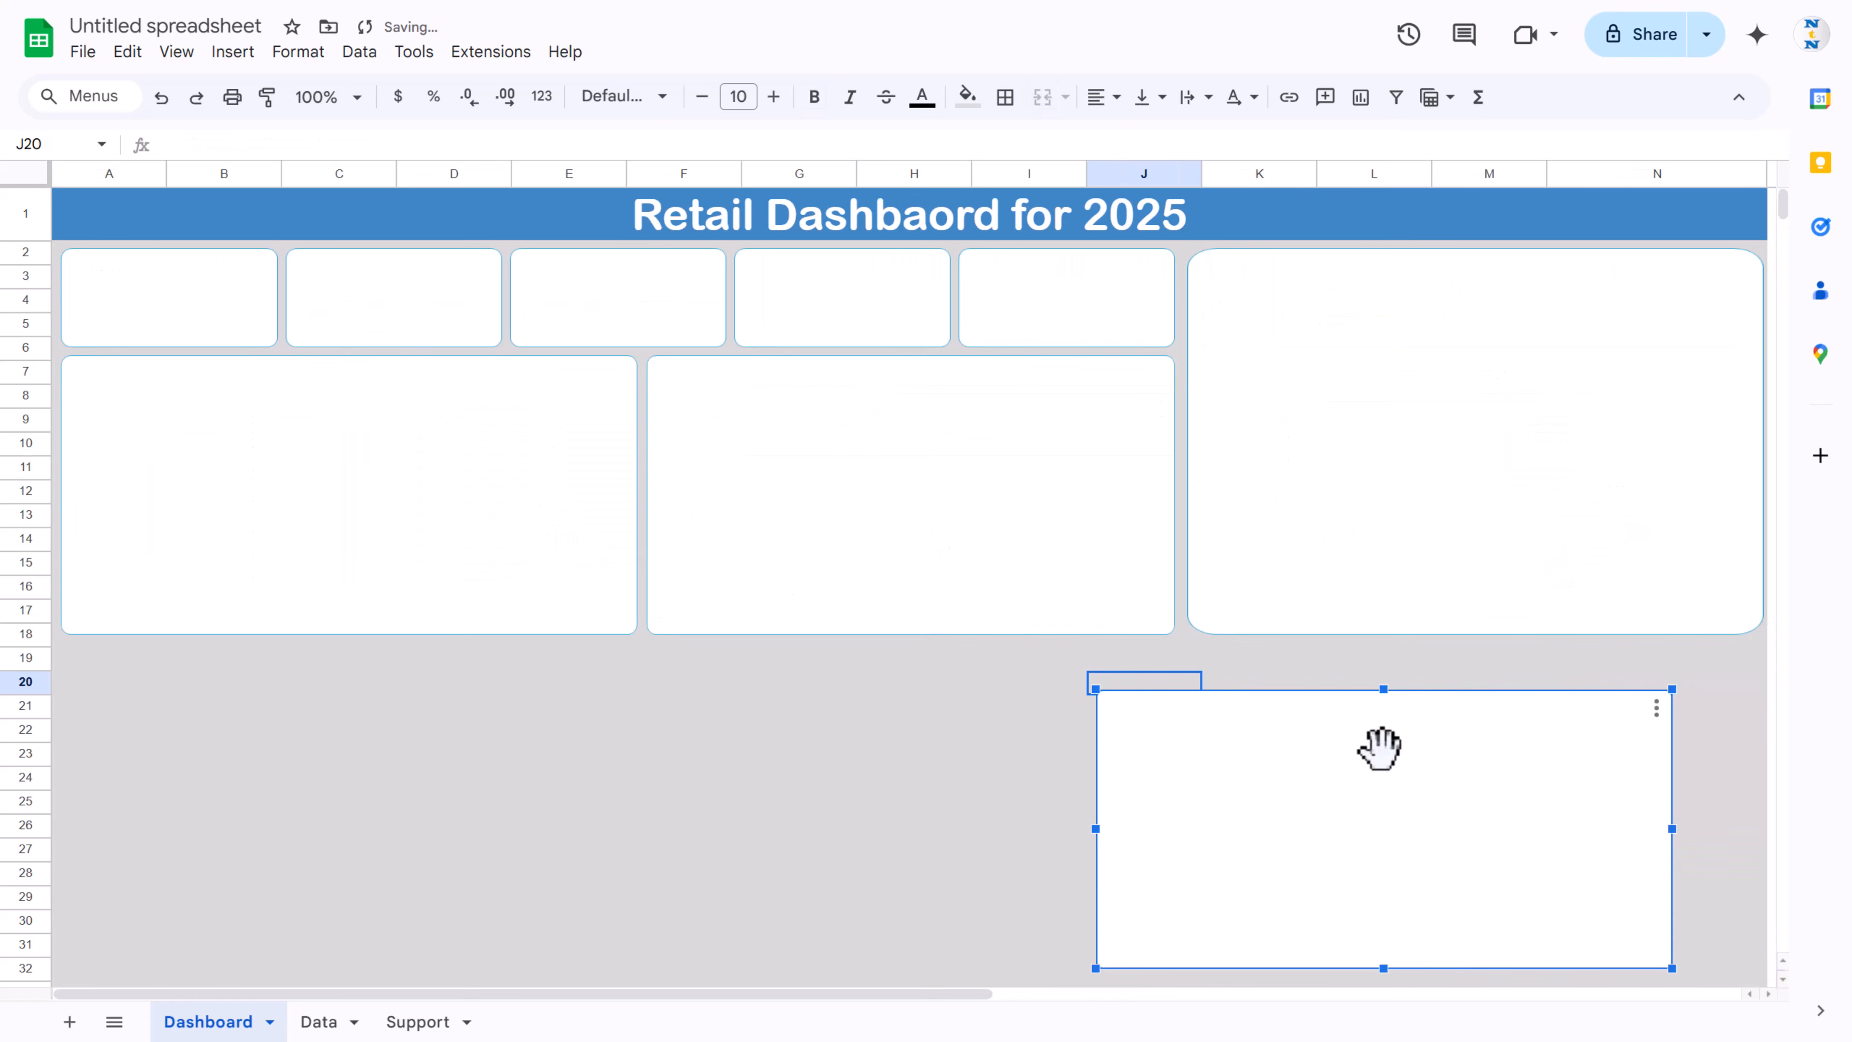
drag(1381, 748, 334, 711)
click(852, 720)
key(ctrl+v)
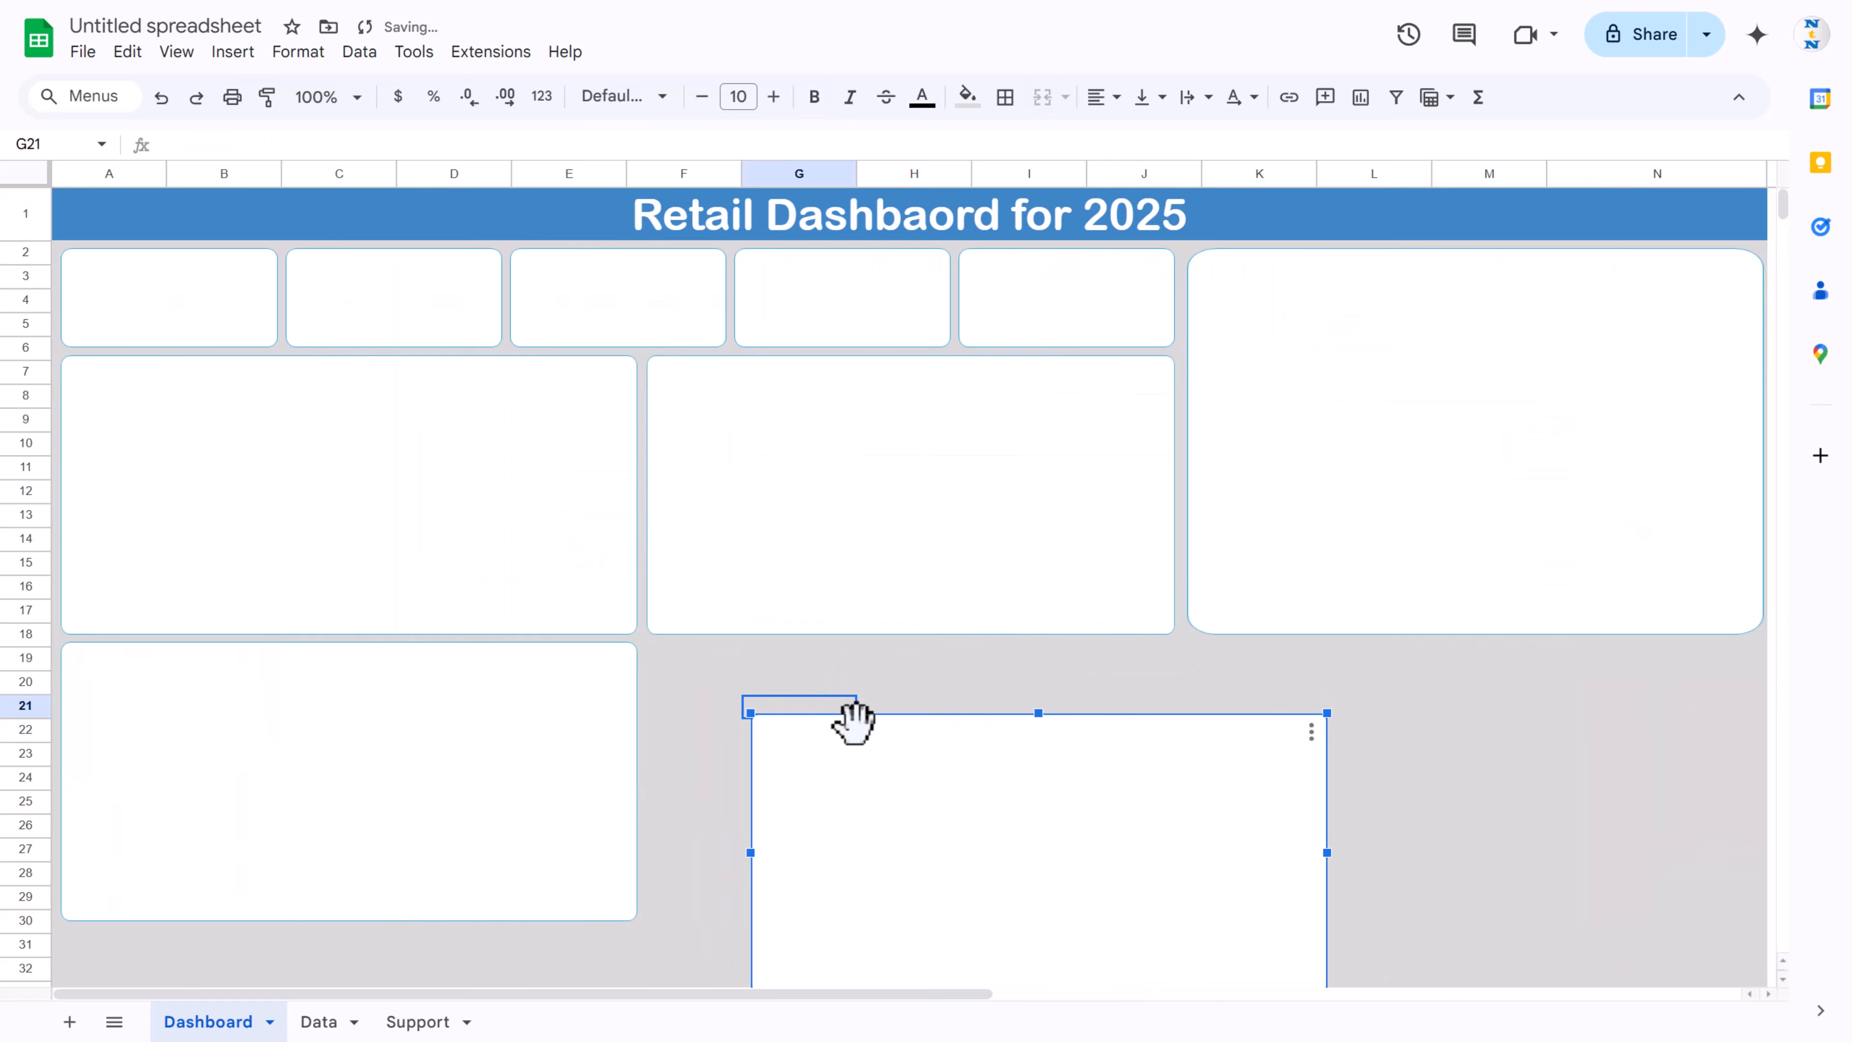
drag(961, 808, 852, 744)
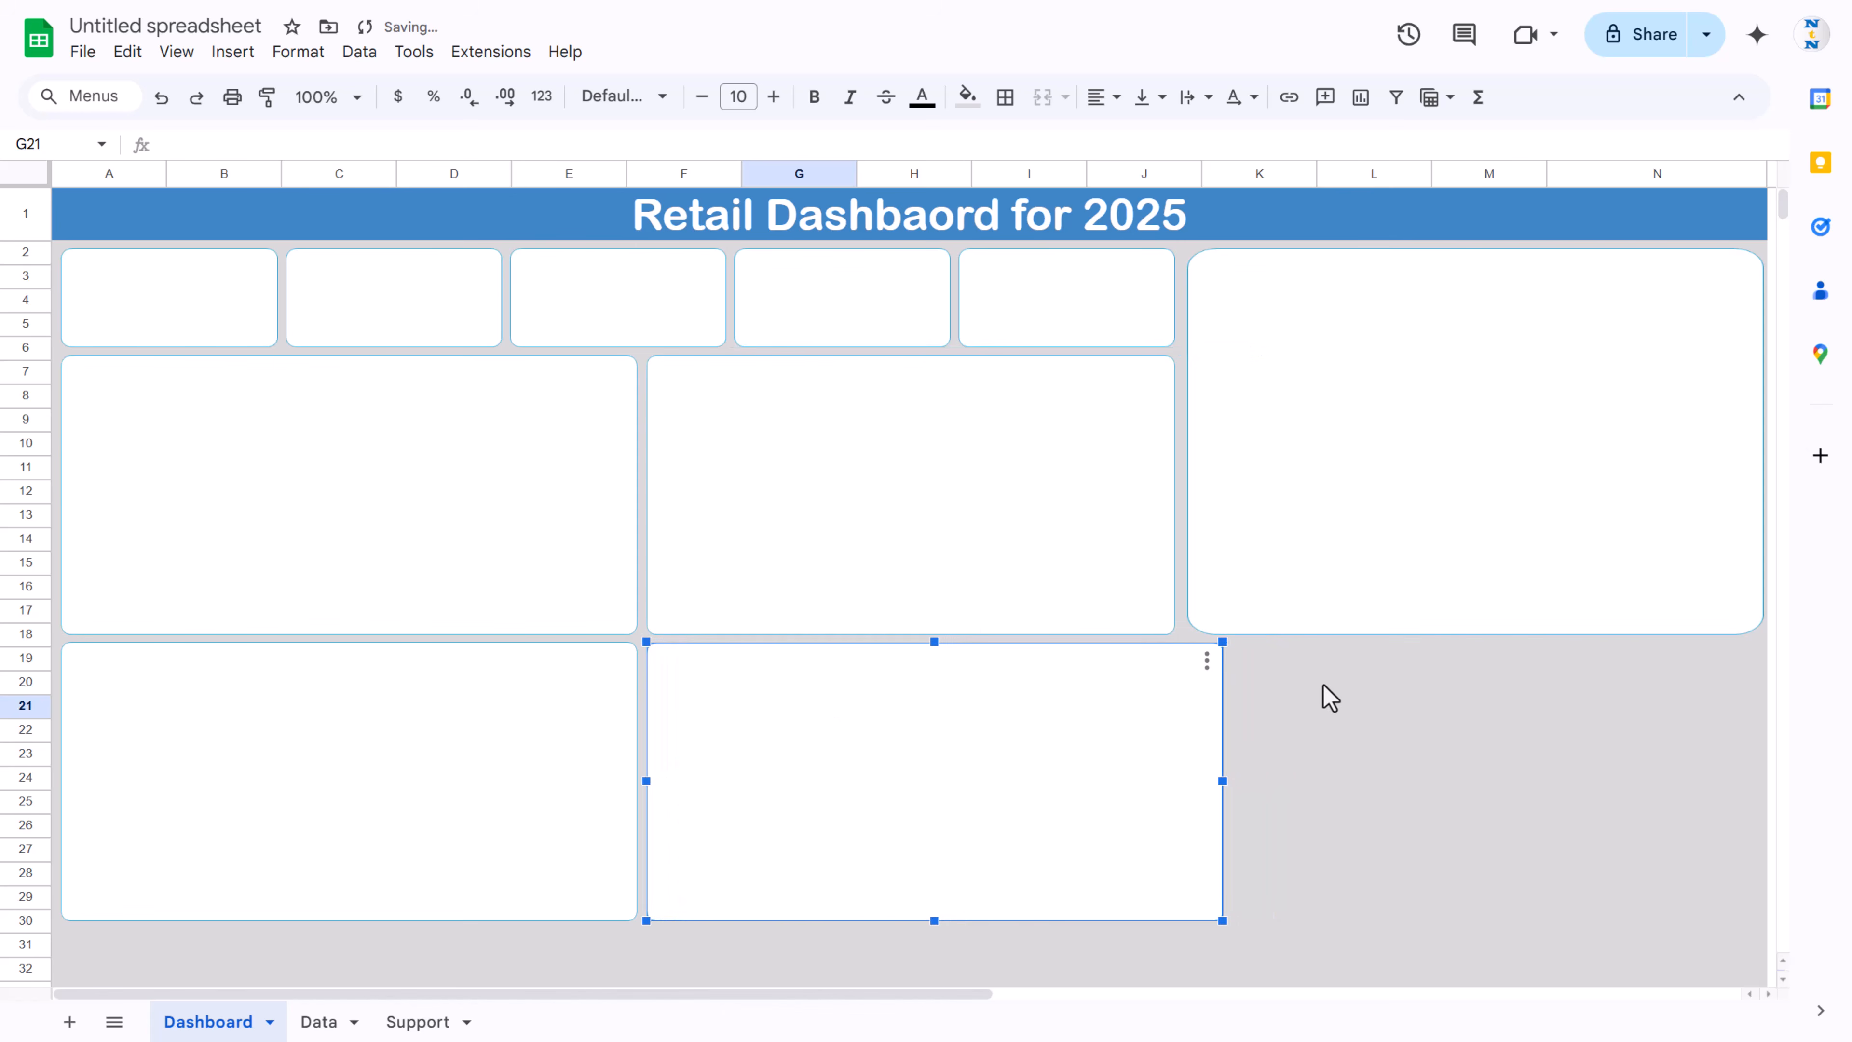
Step: Paste a third panel into the row at row 19, narrow the middle panel, and widen the third to column N's edge
click(1291, 661)
key(ctrl+v)
click(1186, 769)
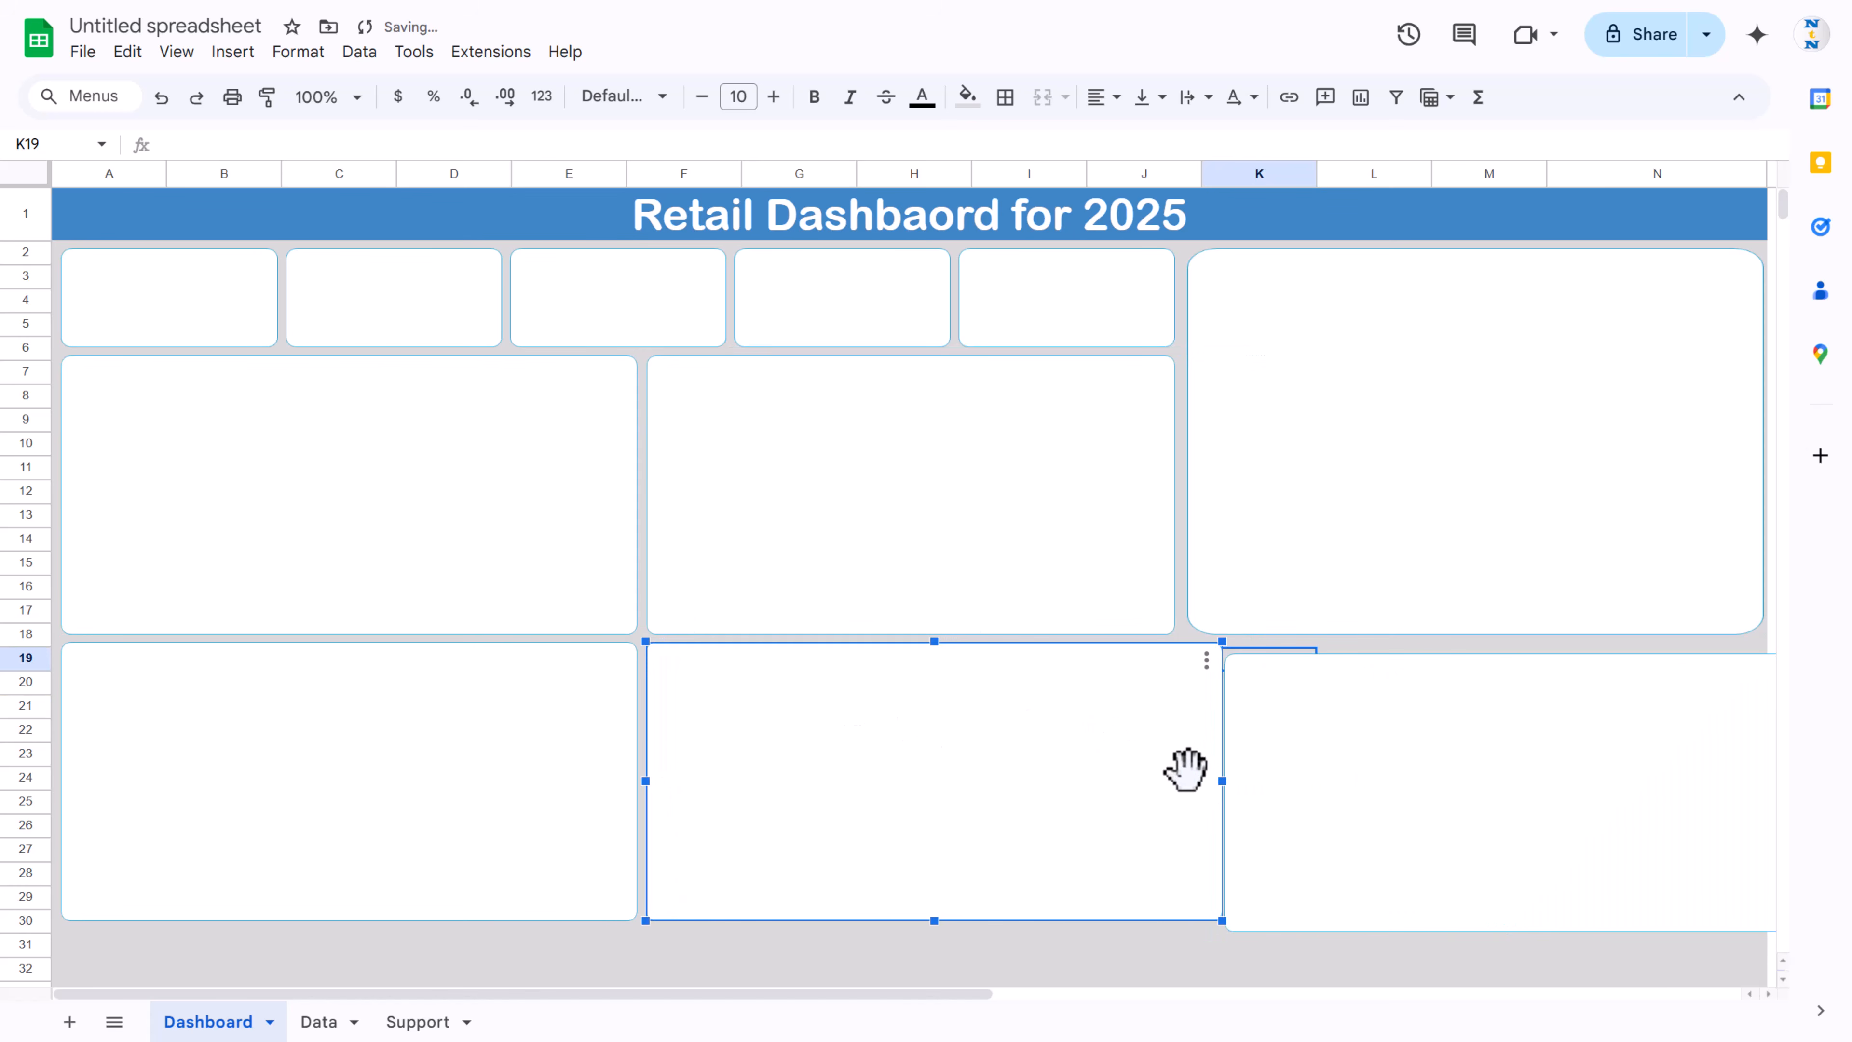
drag(1220, 782, 1120, 784)
mouse_move(1335, 794)
mouse_down()
mouse_move(1335, 765)
mouse_move(1322, 773)
mouse_up()
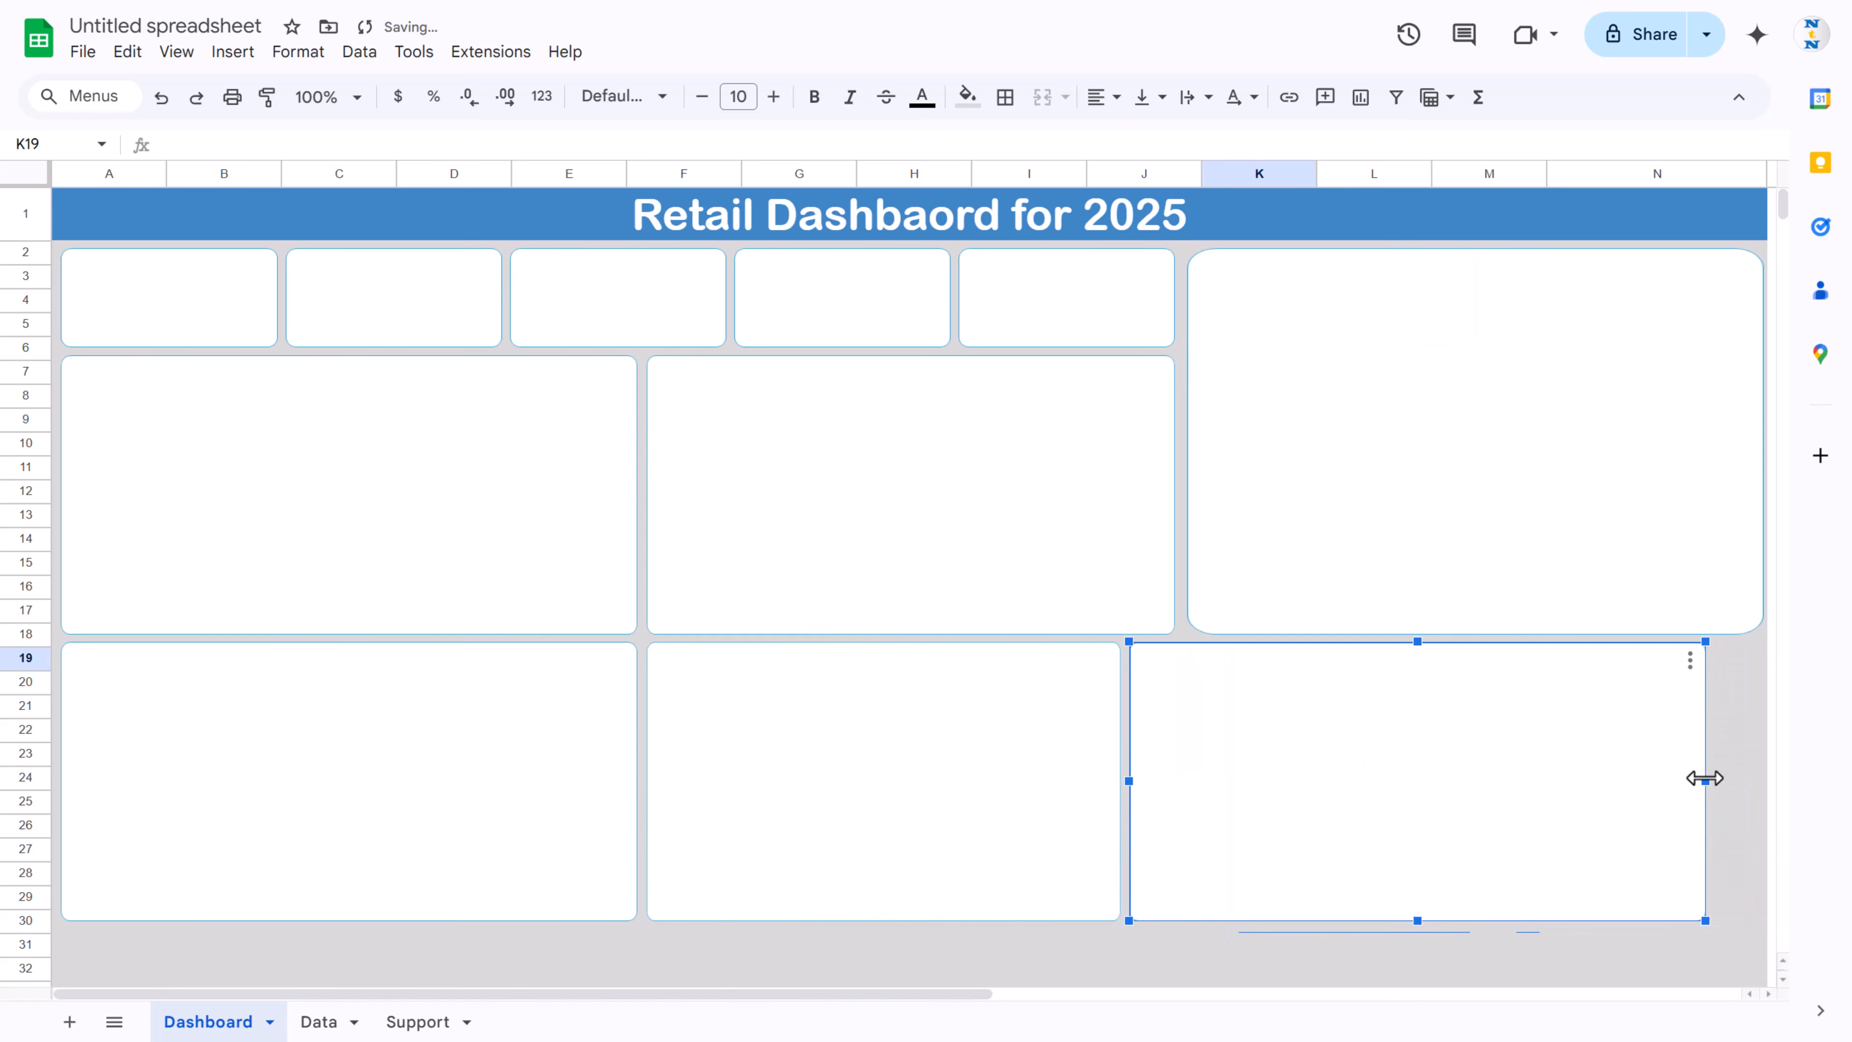
drag(1705, 778, 1766, 779)
Step: Duplicate the three panels of the row at row 19 and move the first two copies below them, starting at row 31
scroll(503, 482, down, 5)
click(385, 455)
shift+click(765, 438)
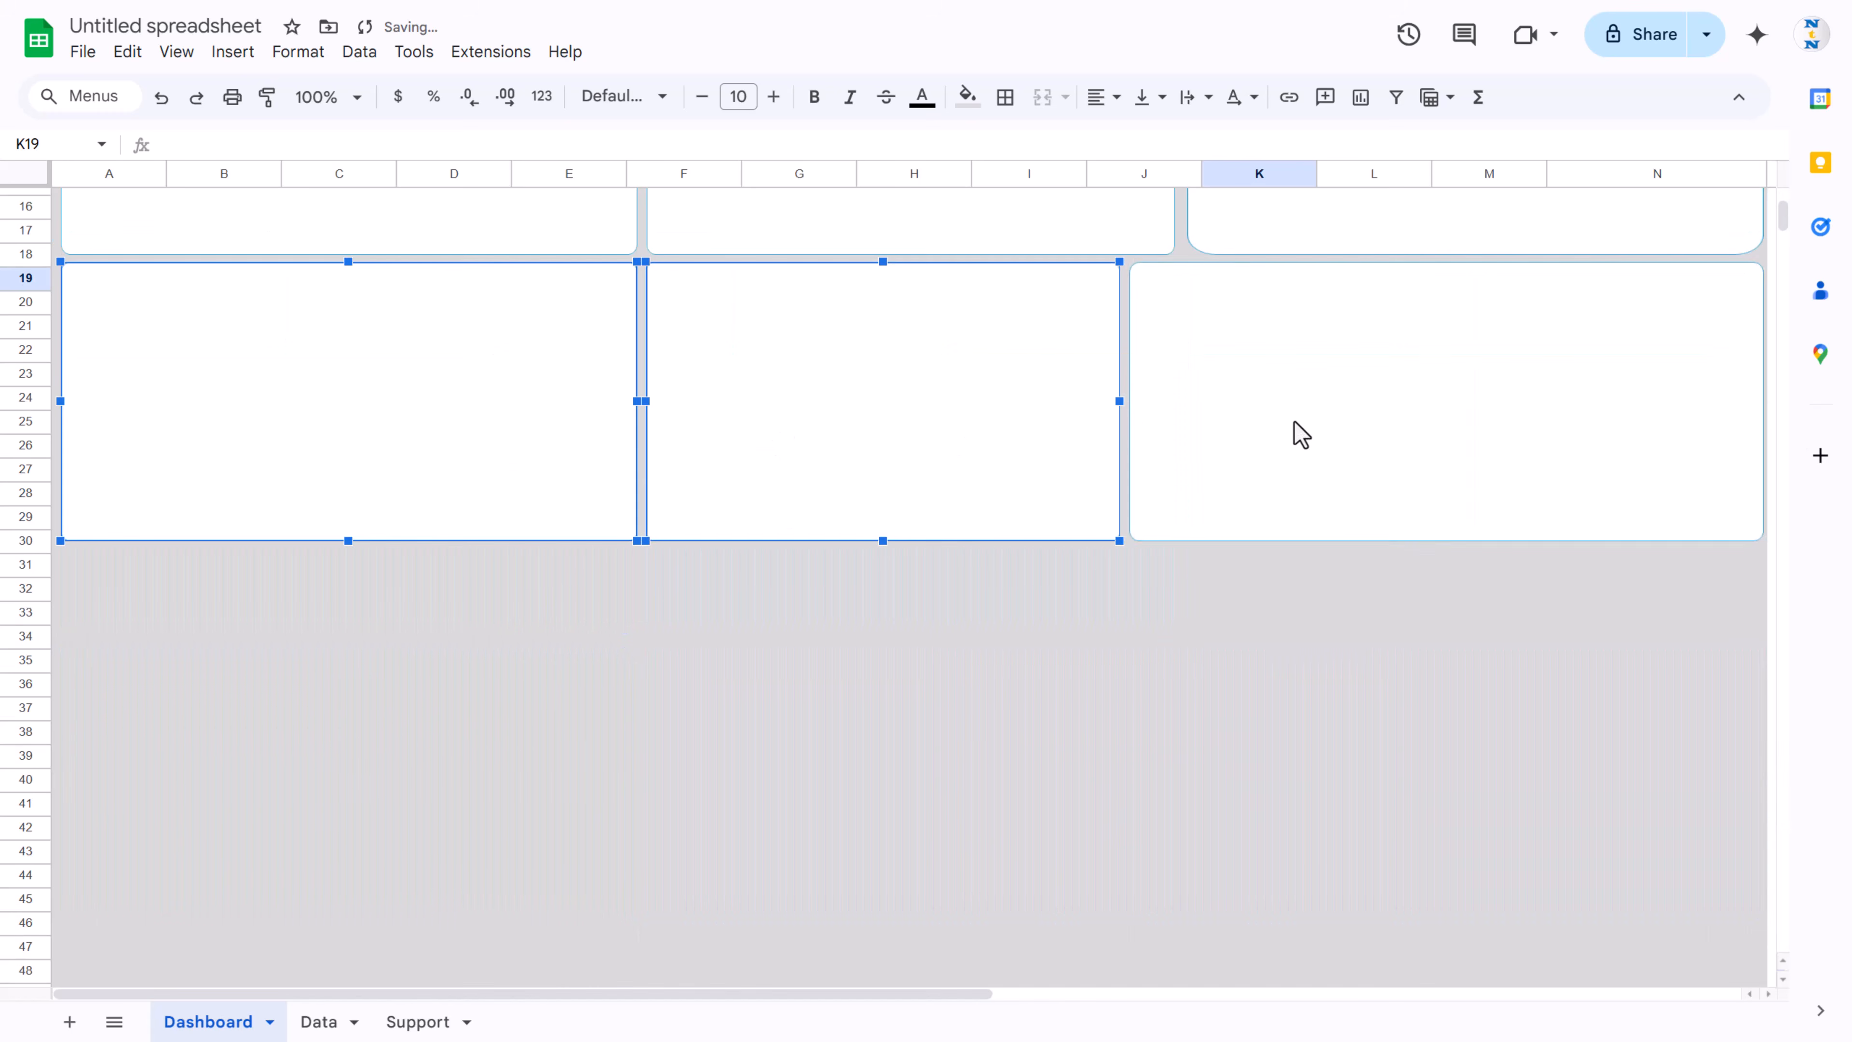
shift+click(1297, 427)
key(ctrl+c)
key(ctrl+v)
drag(1000, 432, 439, 708)
drag(1276, 560, 1243, 588)
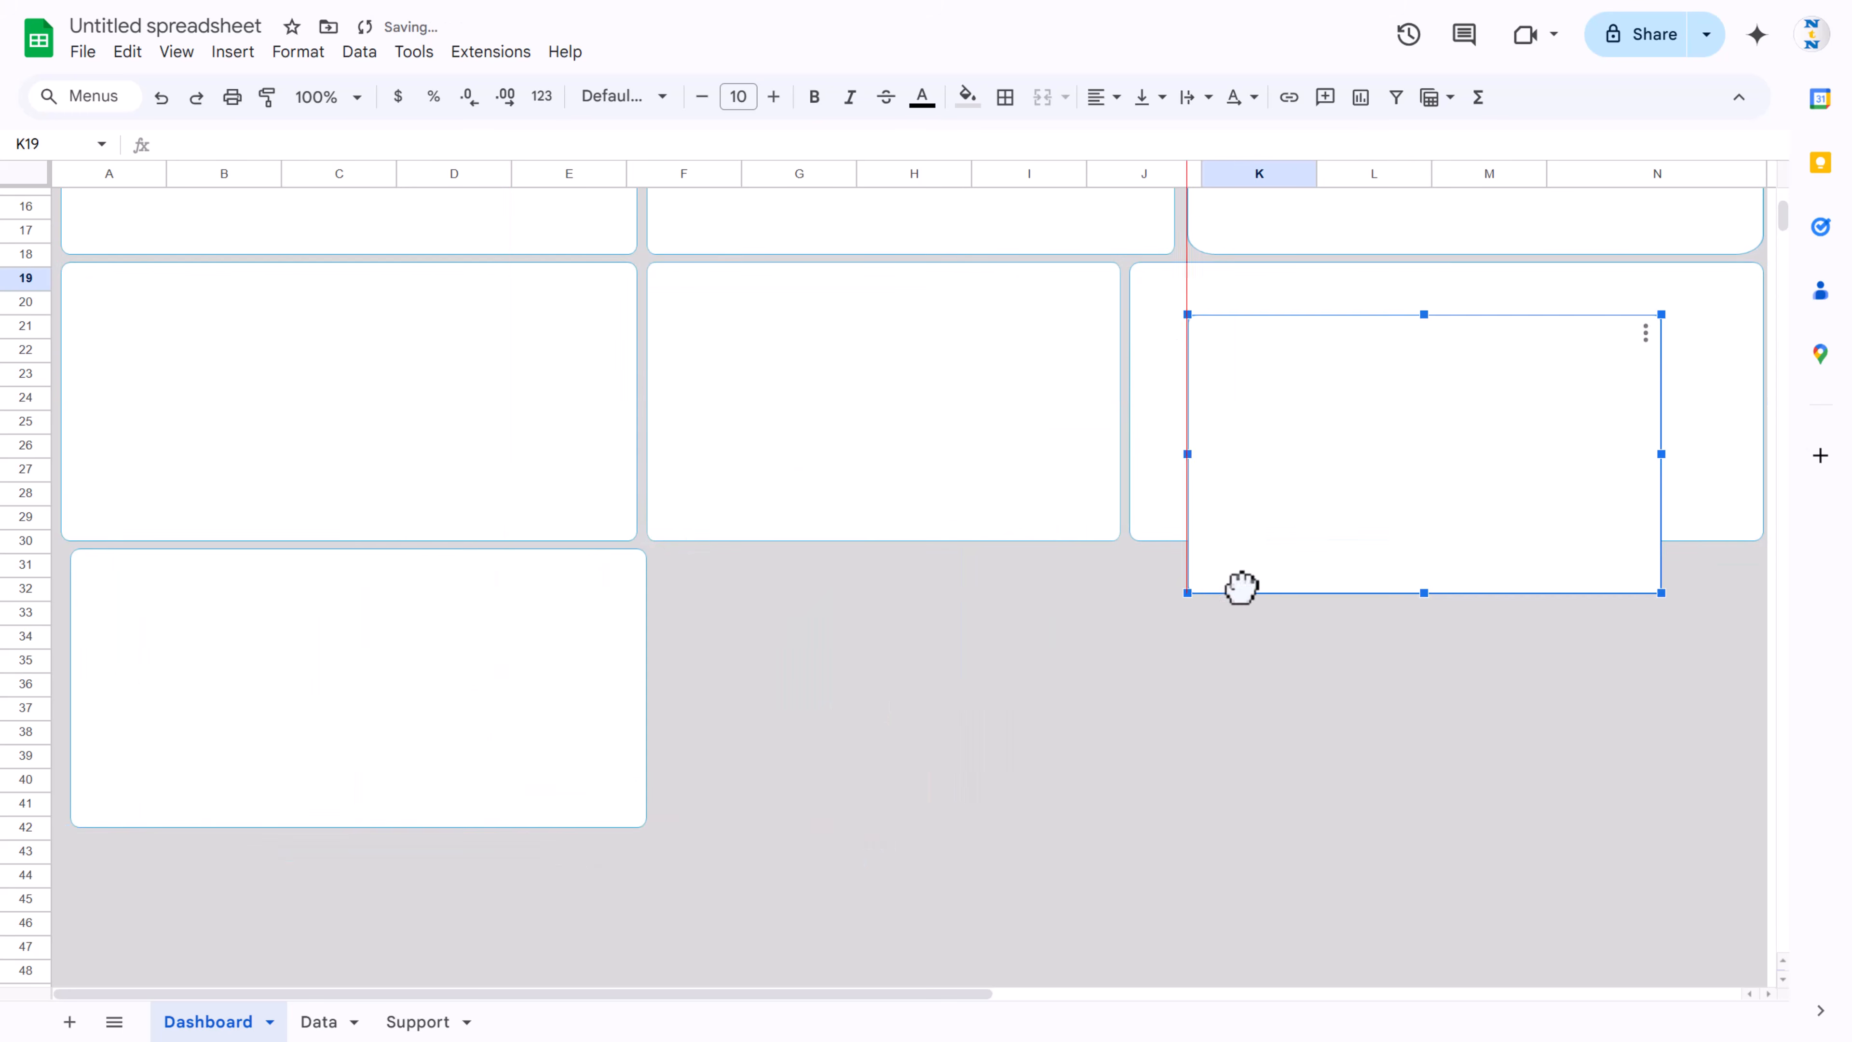
drag(1242, 587, 710, 820)
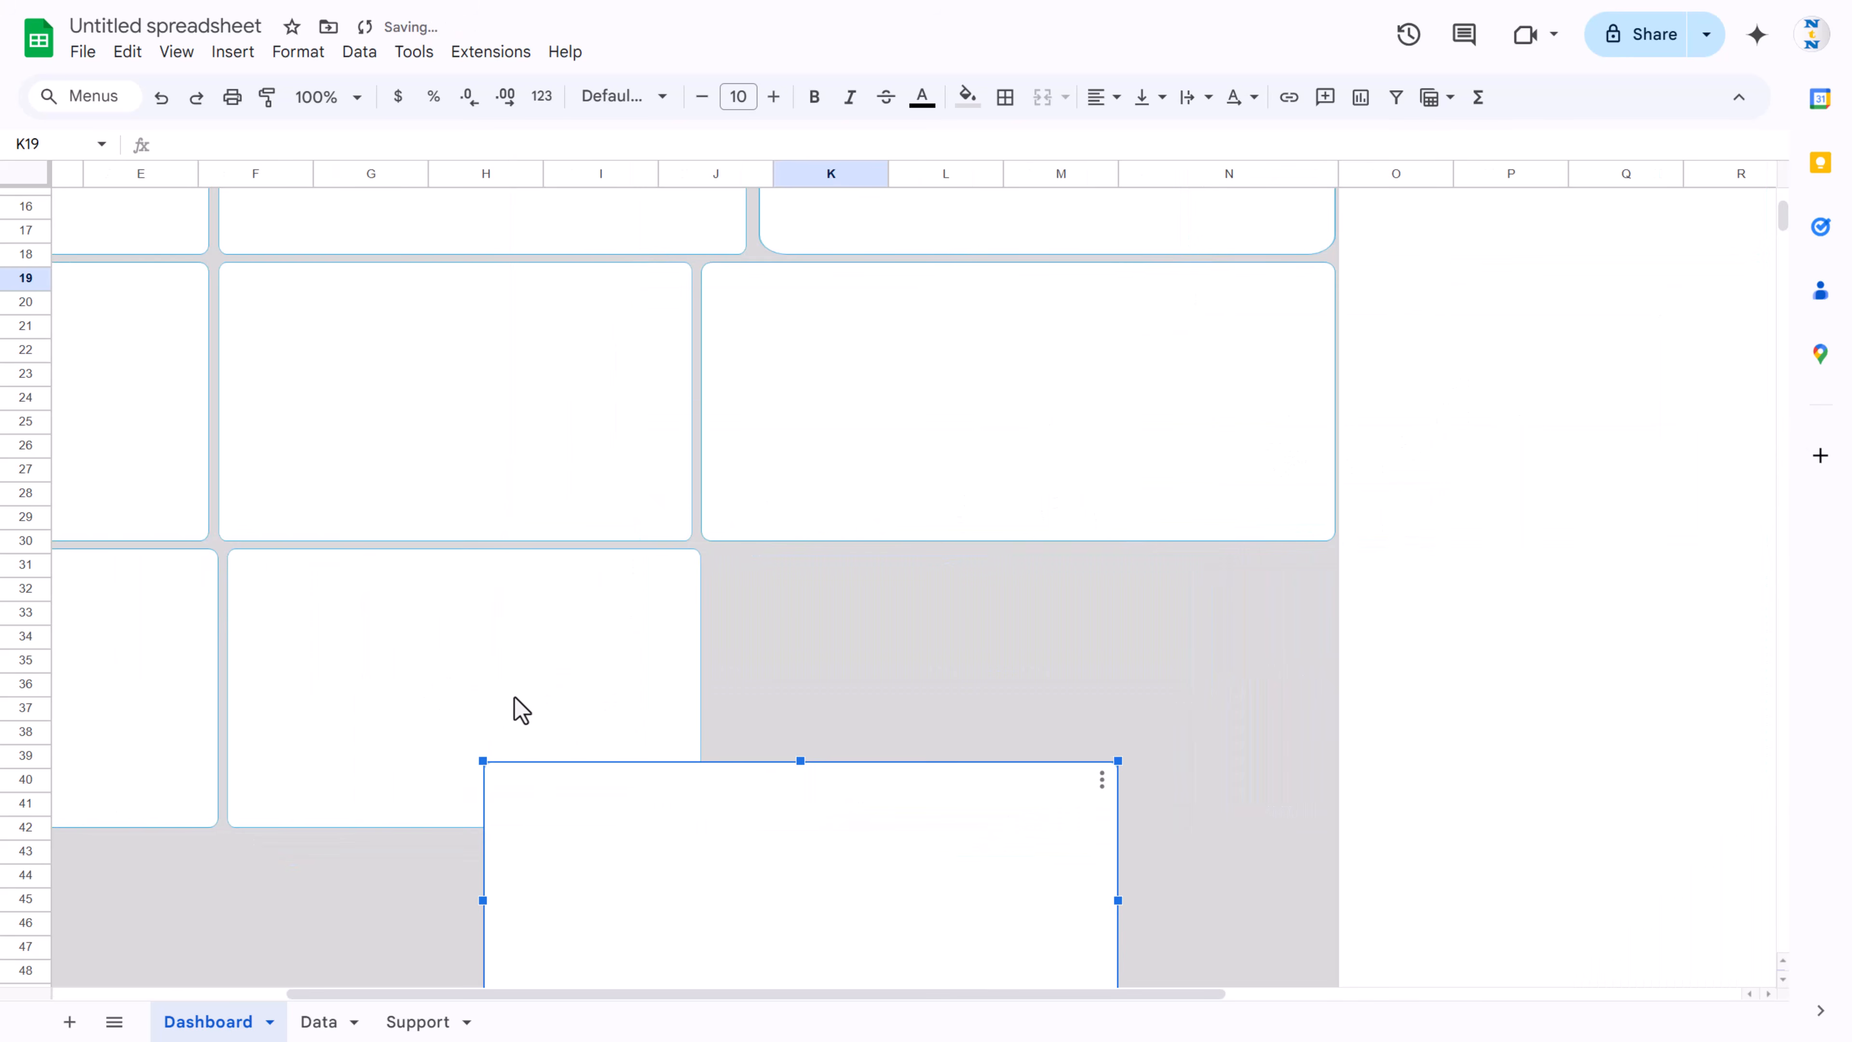
Step: Arrange the bottom row with the wider copy in the middle and the narrower one last, and slightly trim the last panel above
drag(435, 666, 1063, 667)
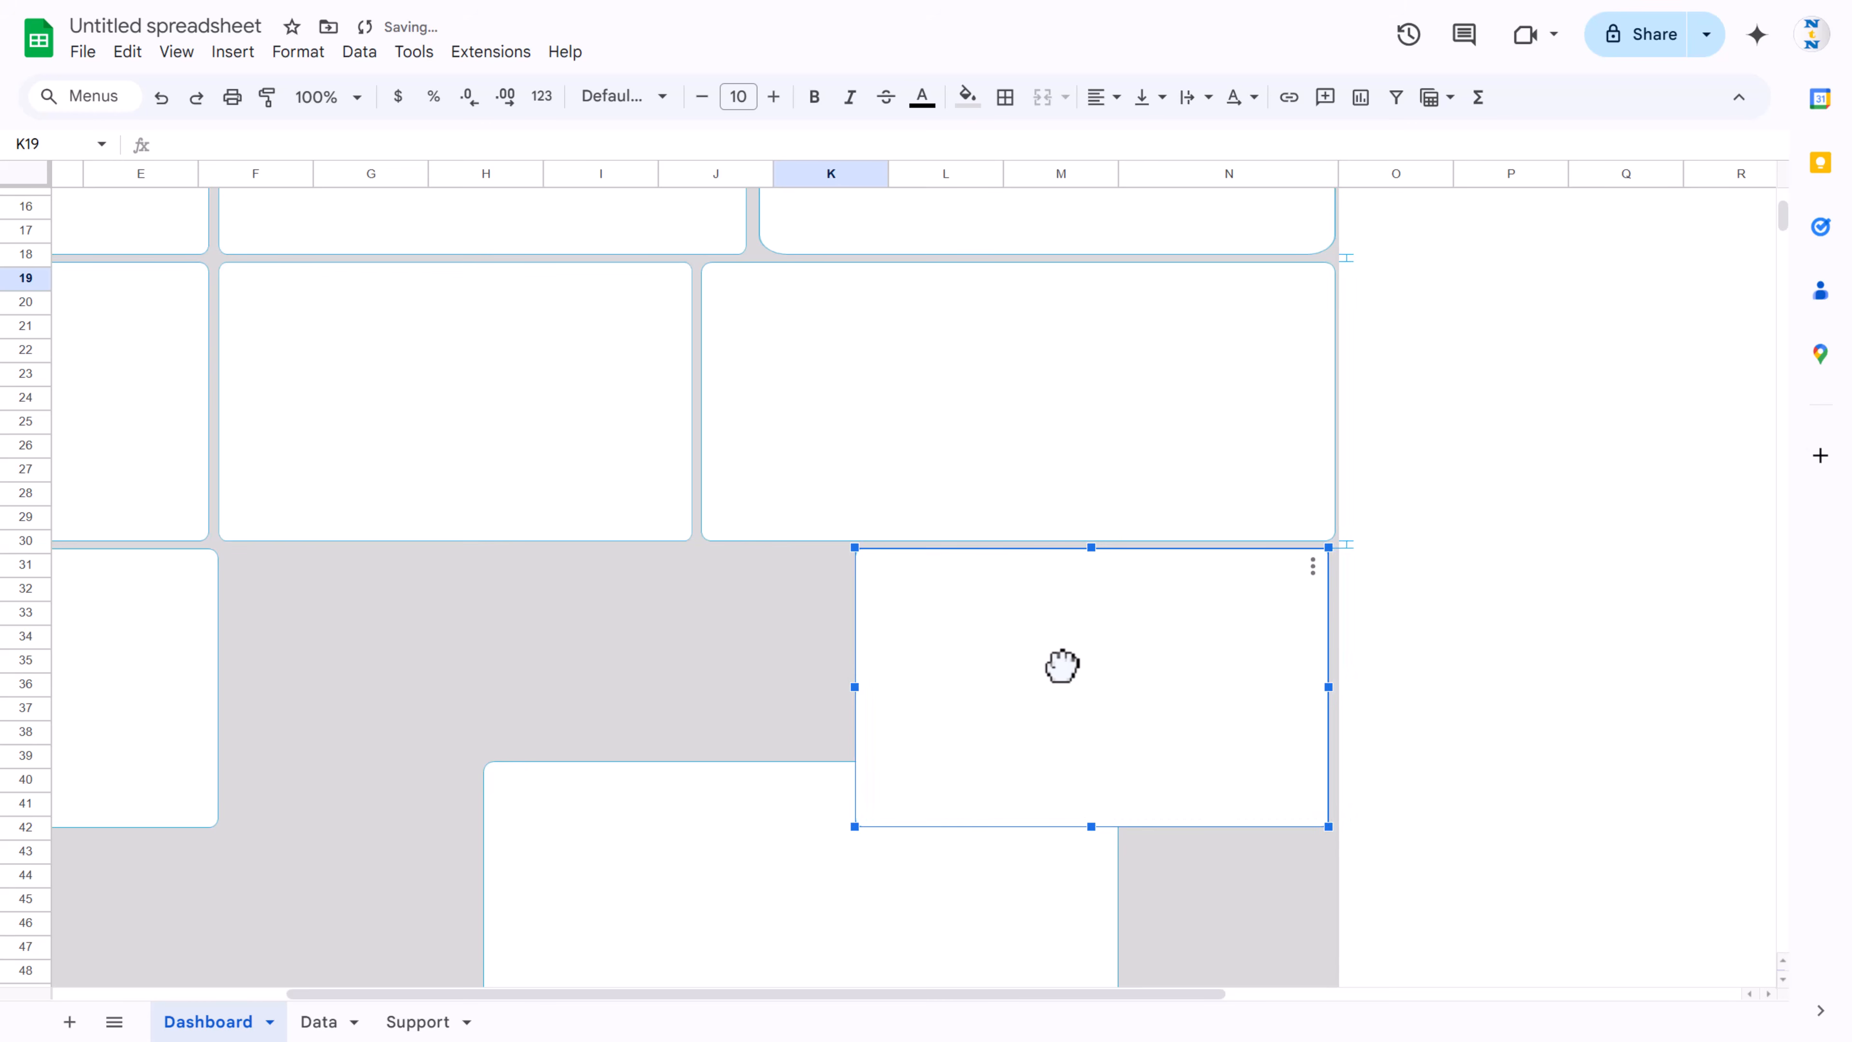
drag(707, 860, 435, 672)
click(925, 855)
click(1297, 405)
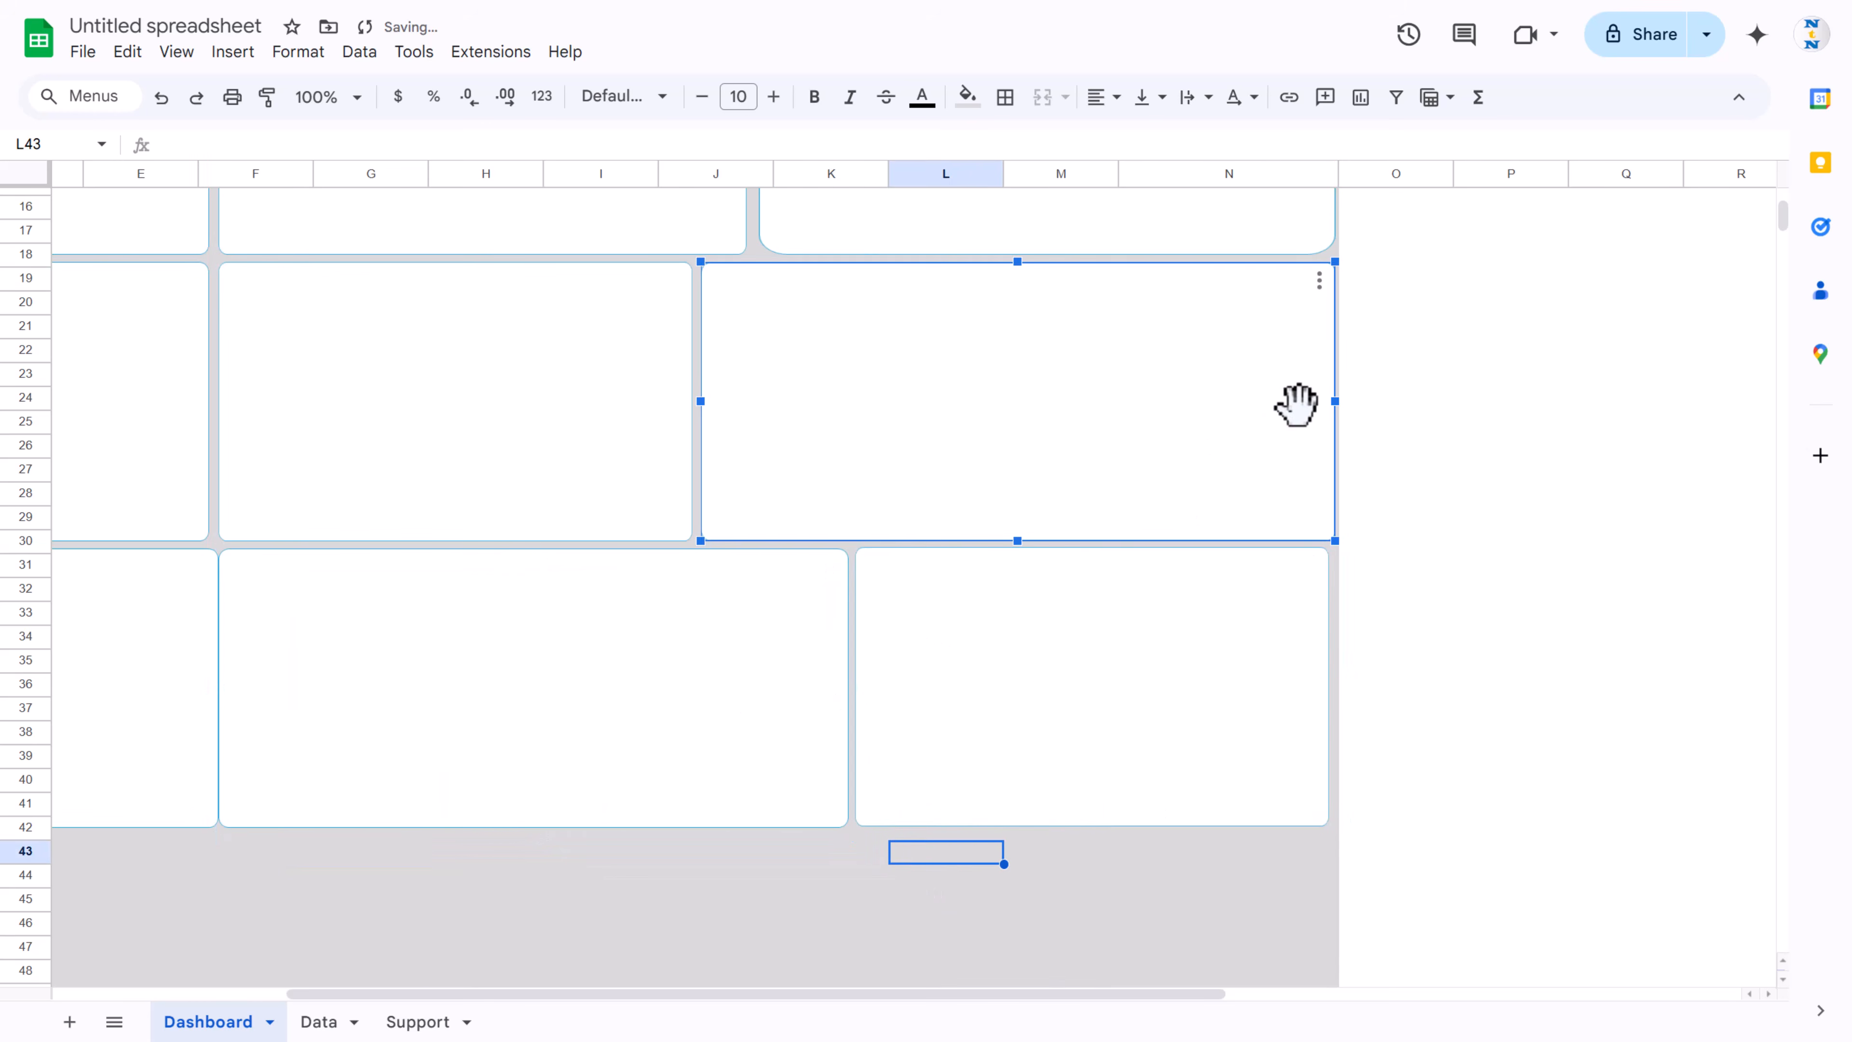
drag(1334, 401, 1331, 402)
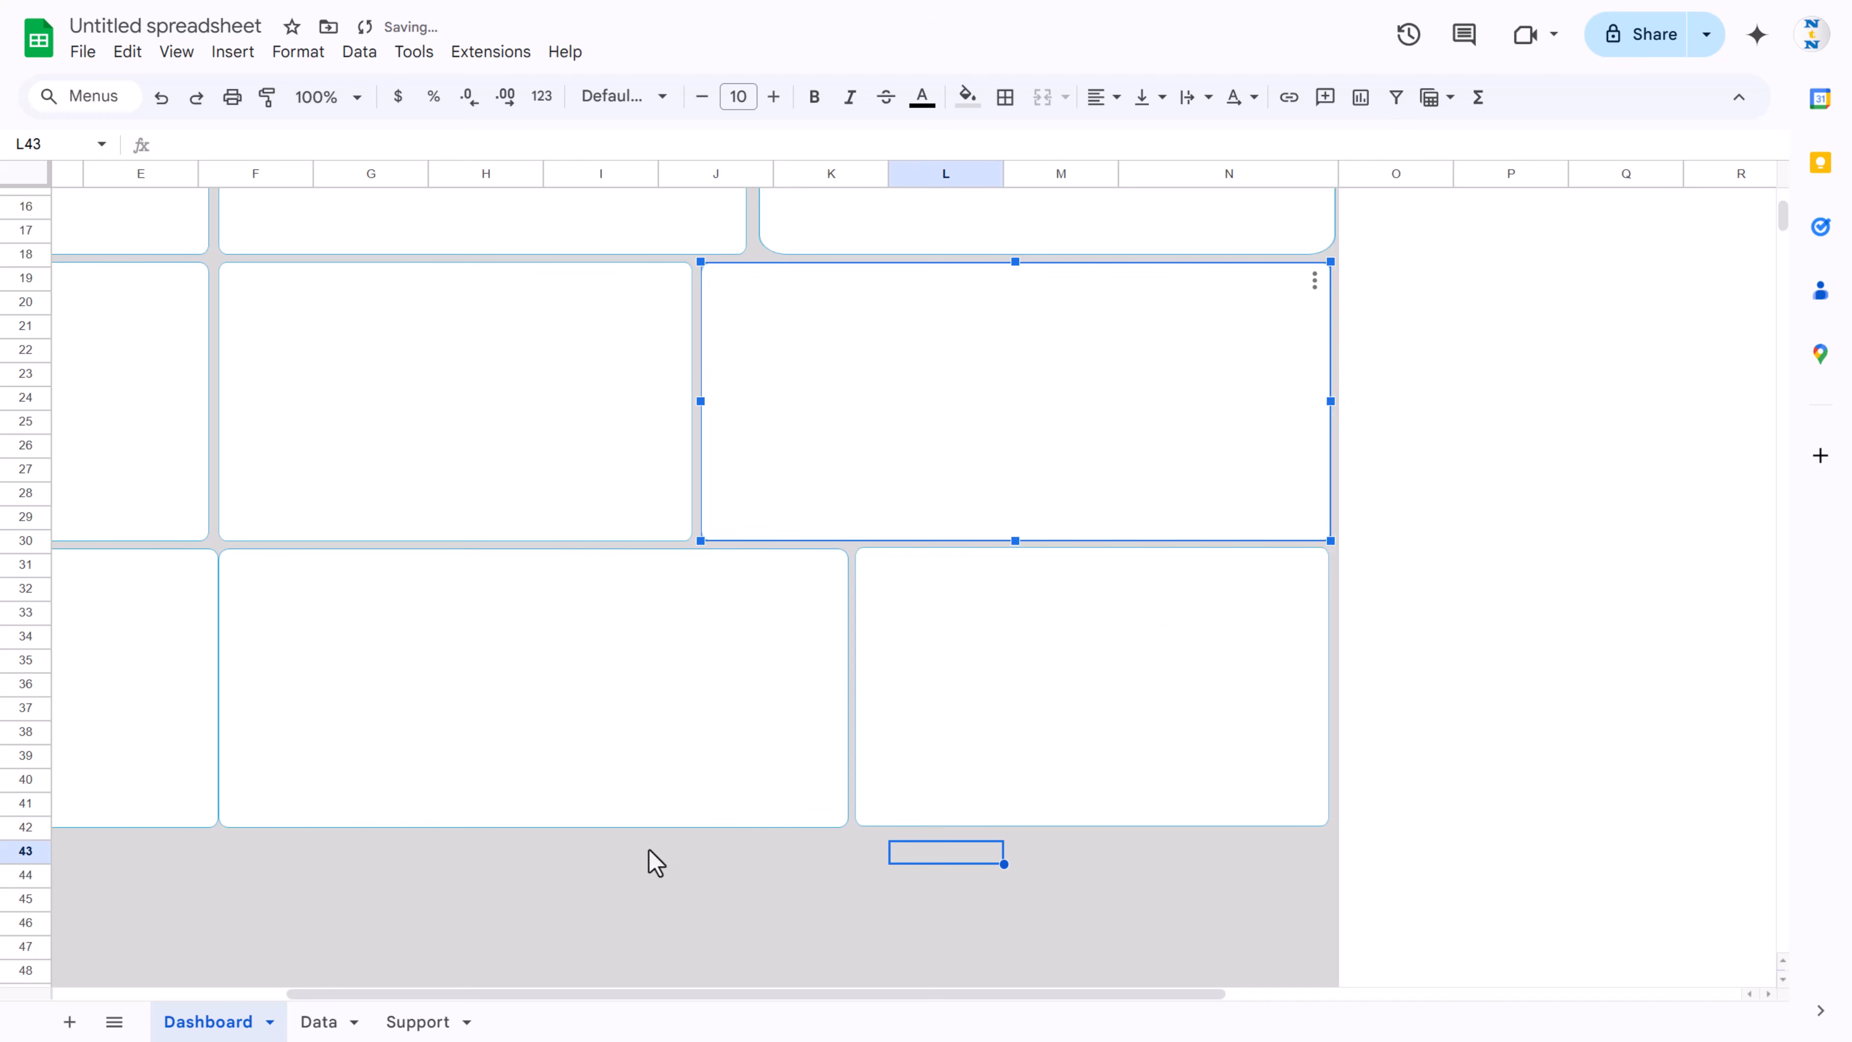
click(591, 898)
click(450, 723)
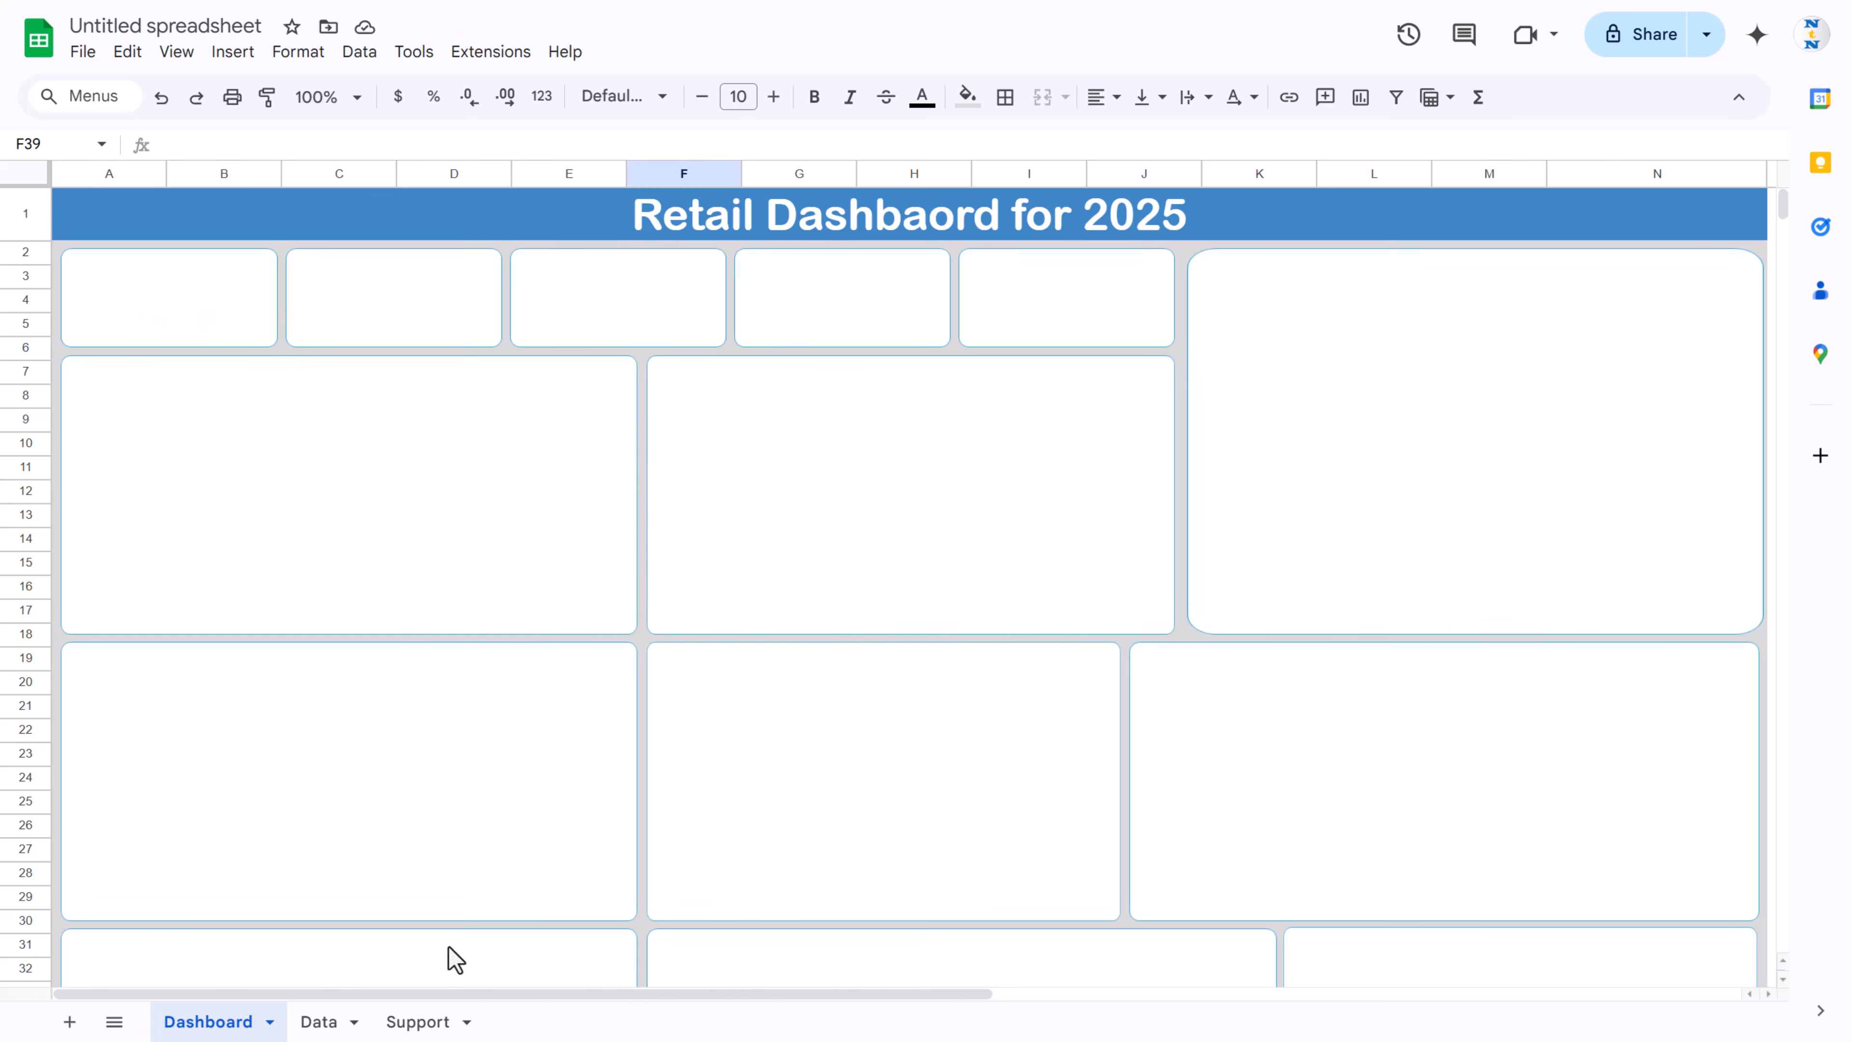
Step: Insert a chart from B3:B4 on the Support sheet and change its type to Scorecard chart
click(417, 1022)
drag(314, 252, 315, 278)
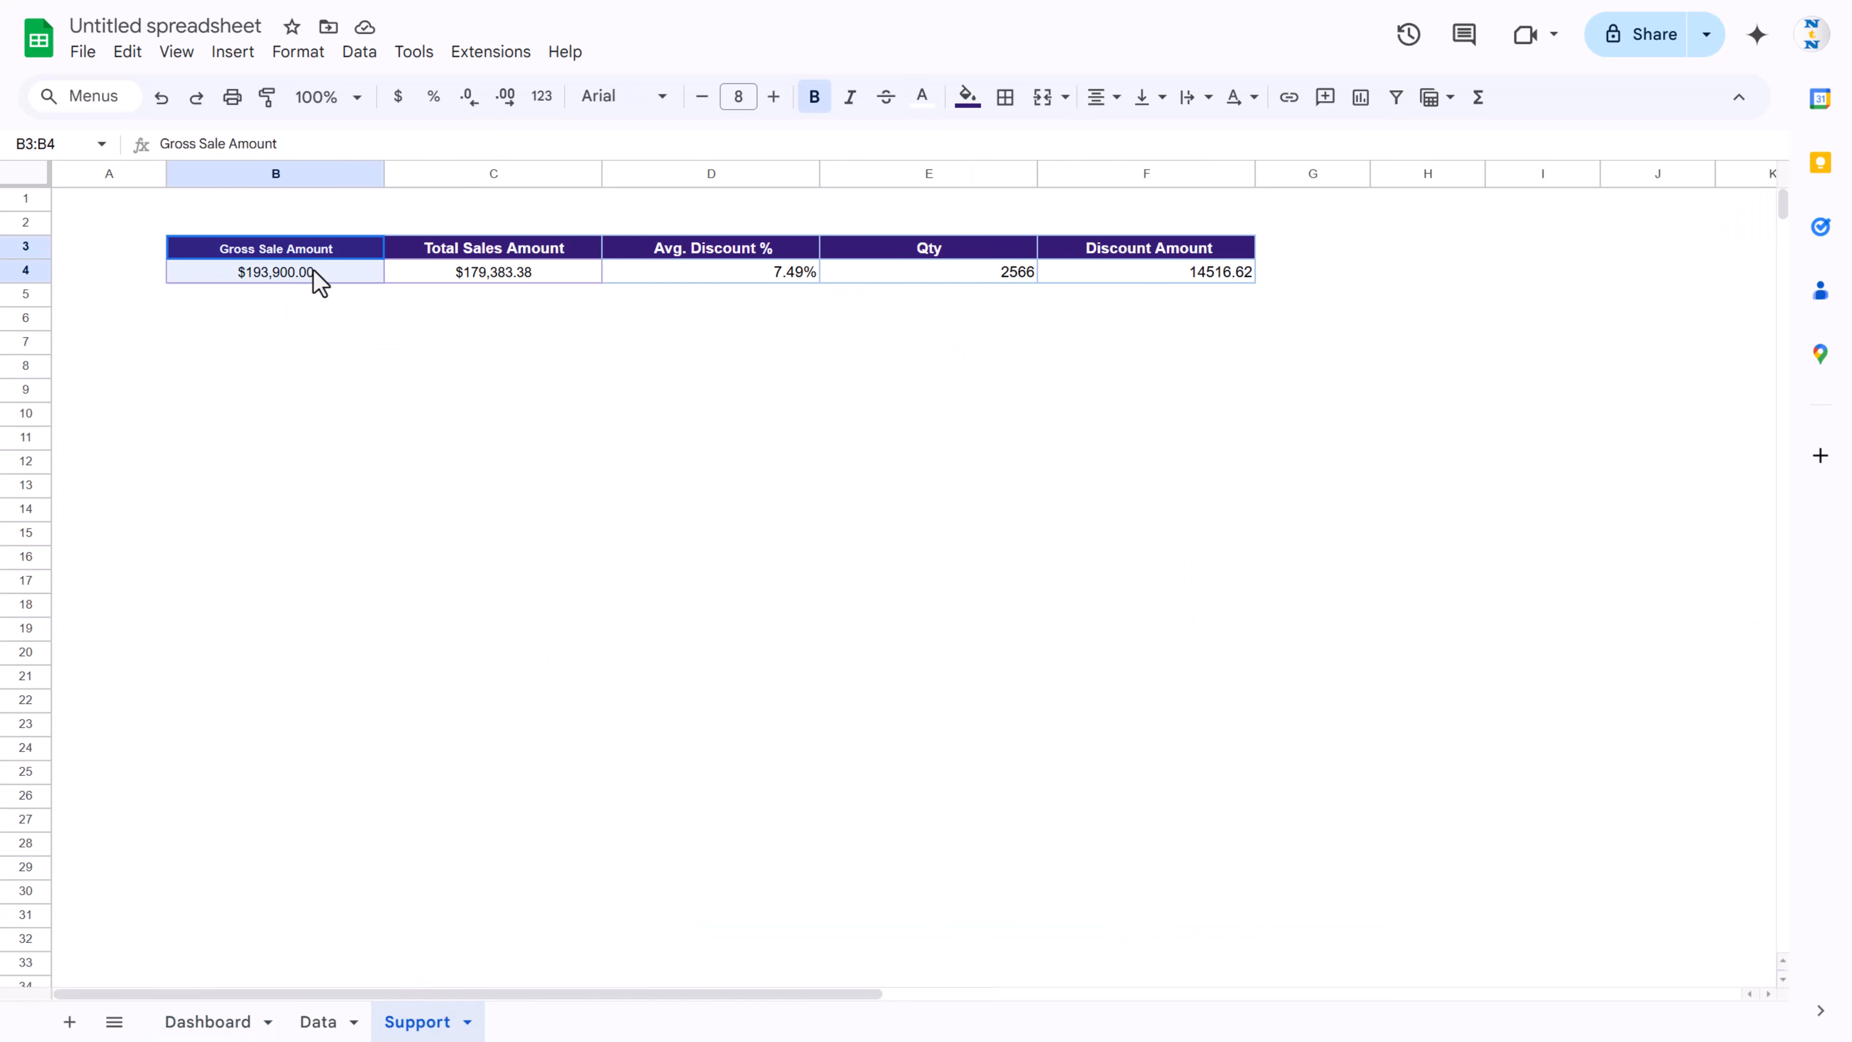
click(233, 53)
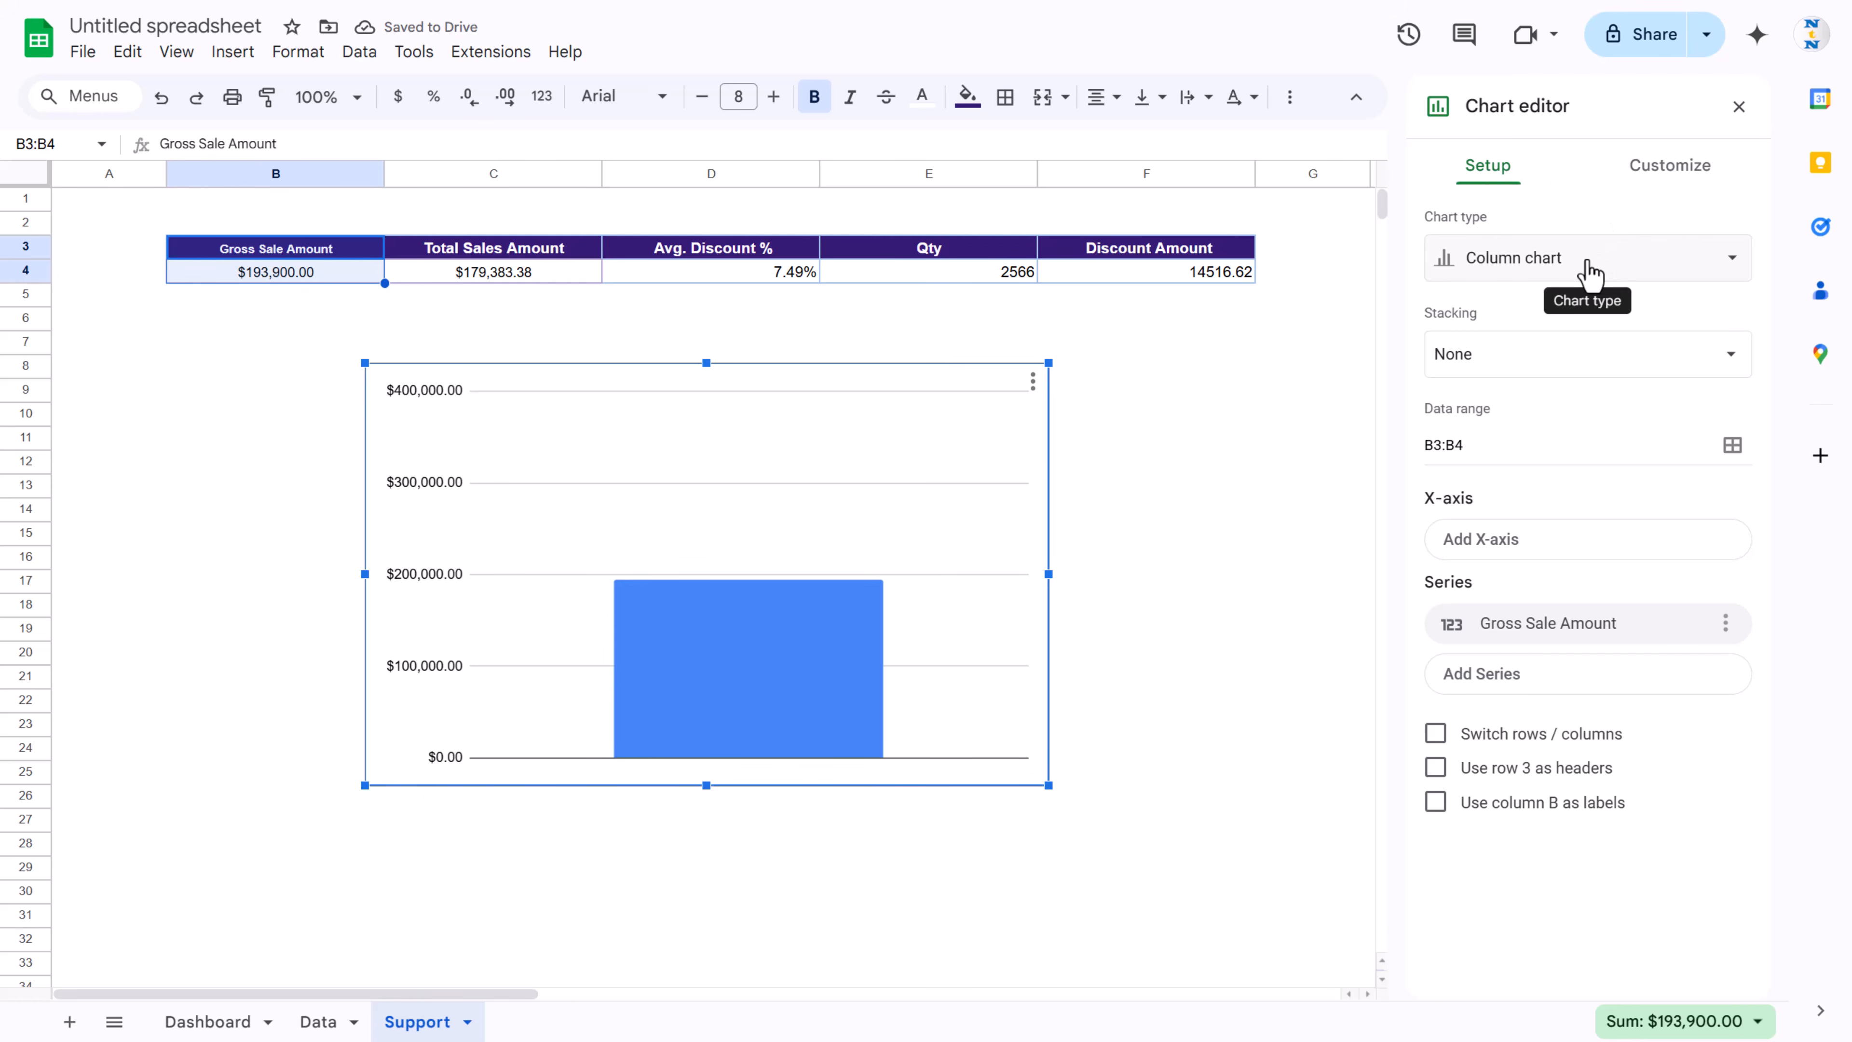
click(1590, 275)
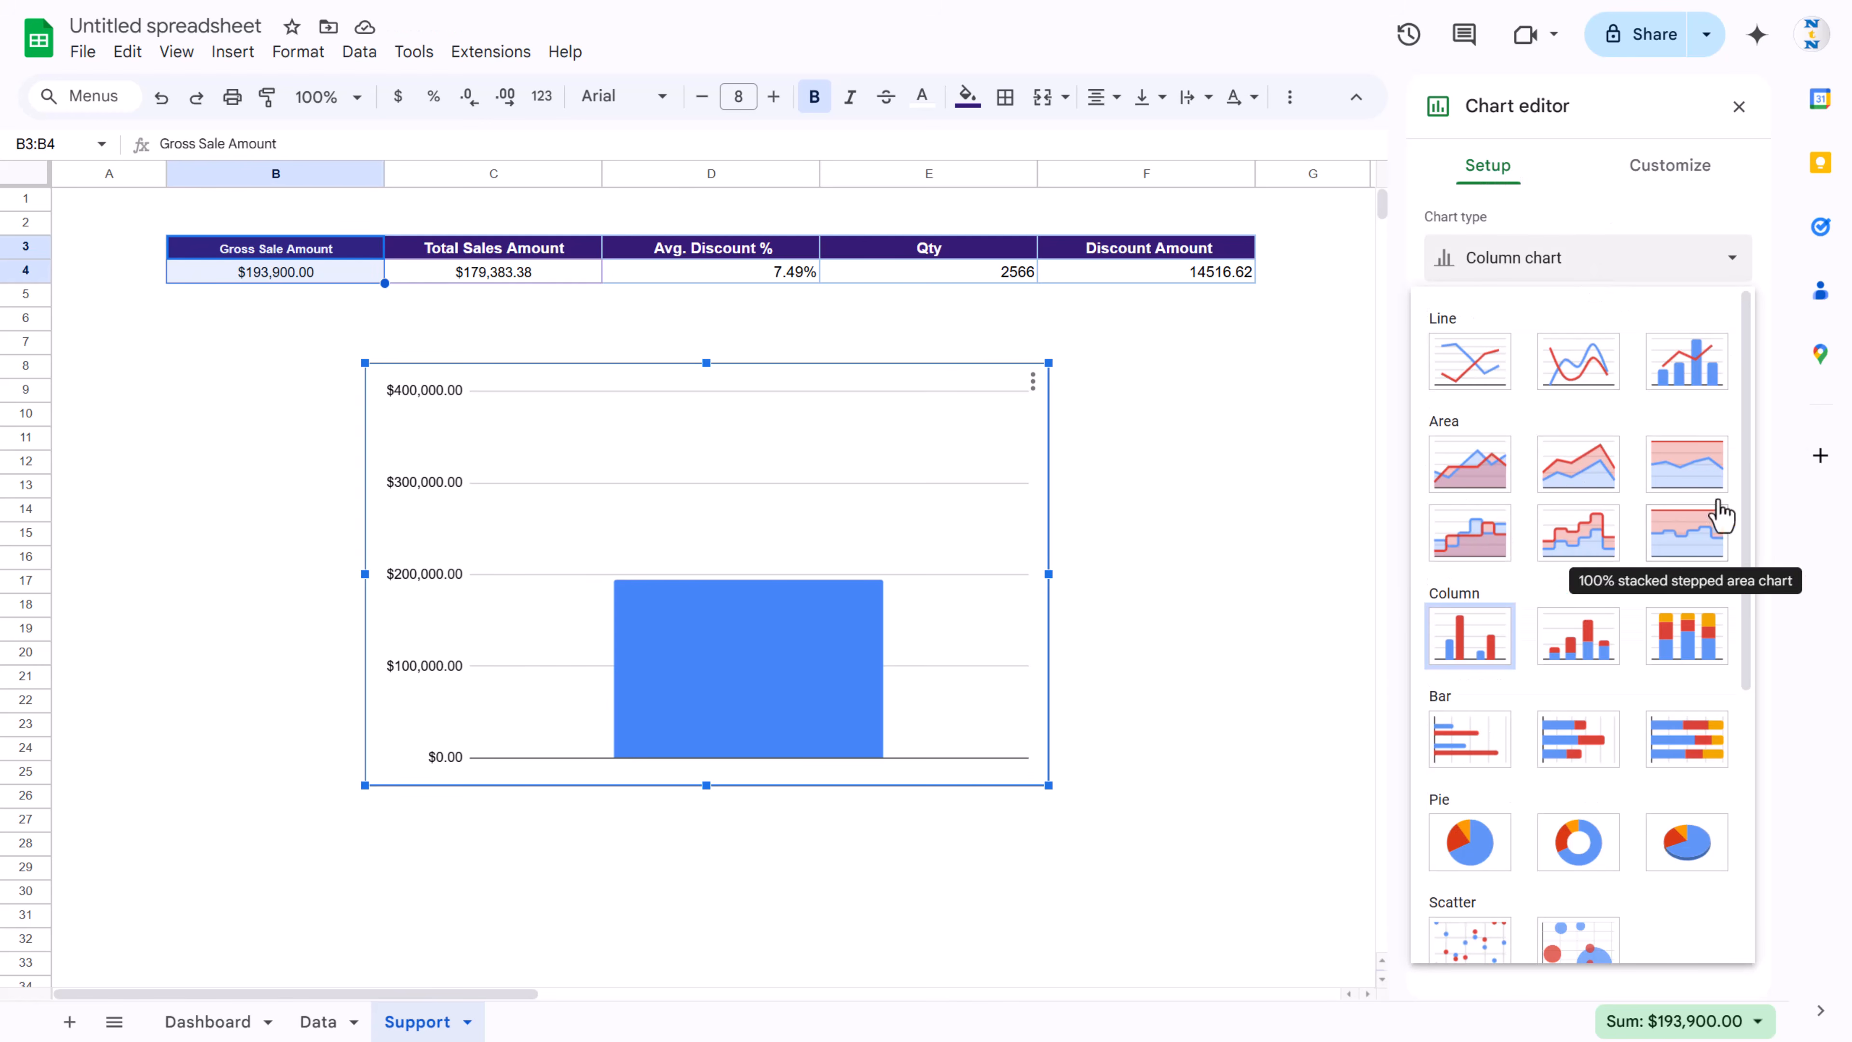
drag(1741, 488, 1631, 798)
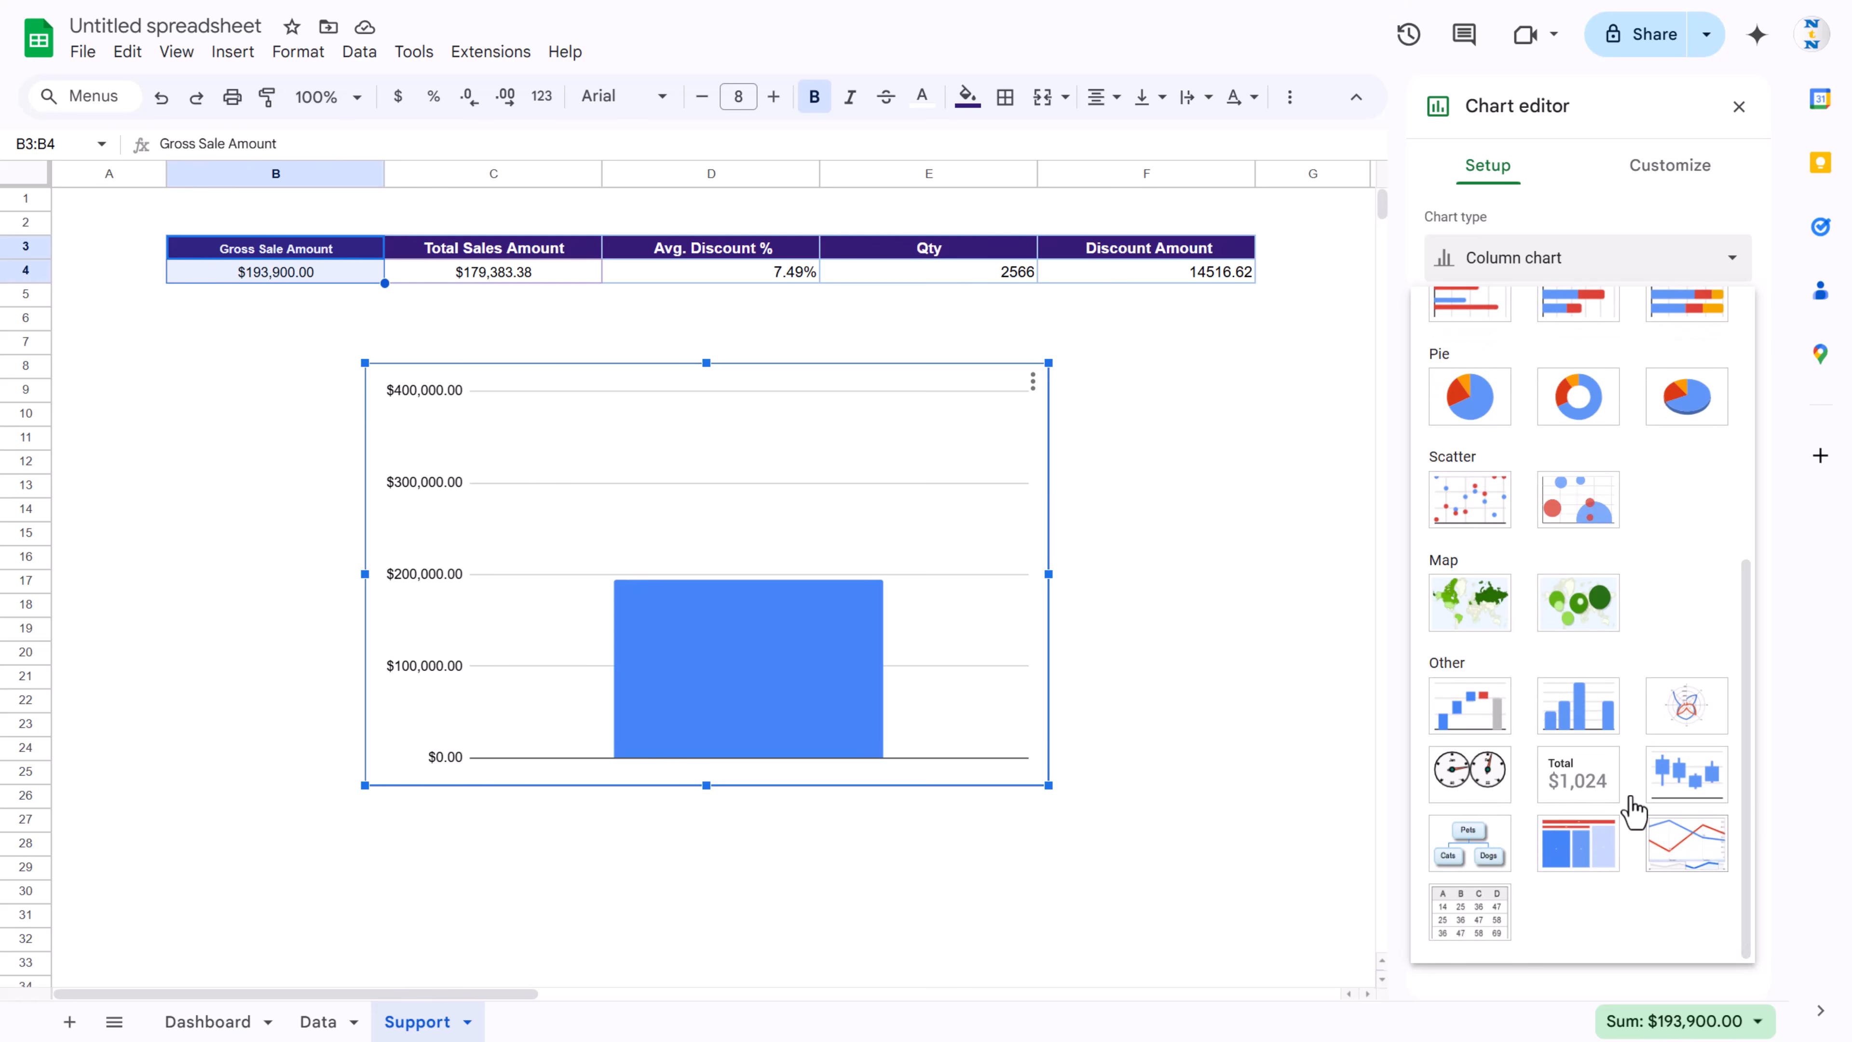
click(1584, 792)
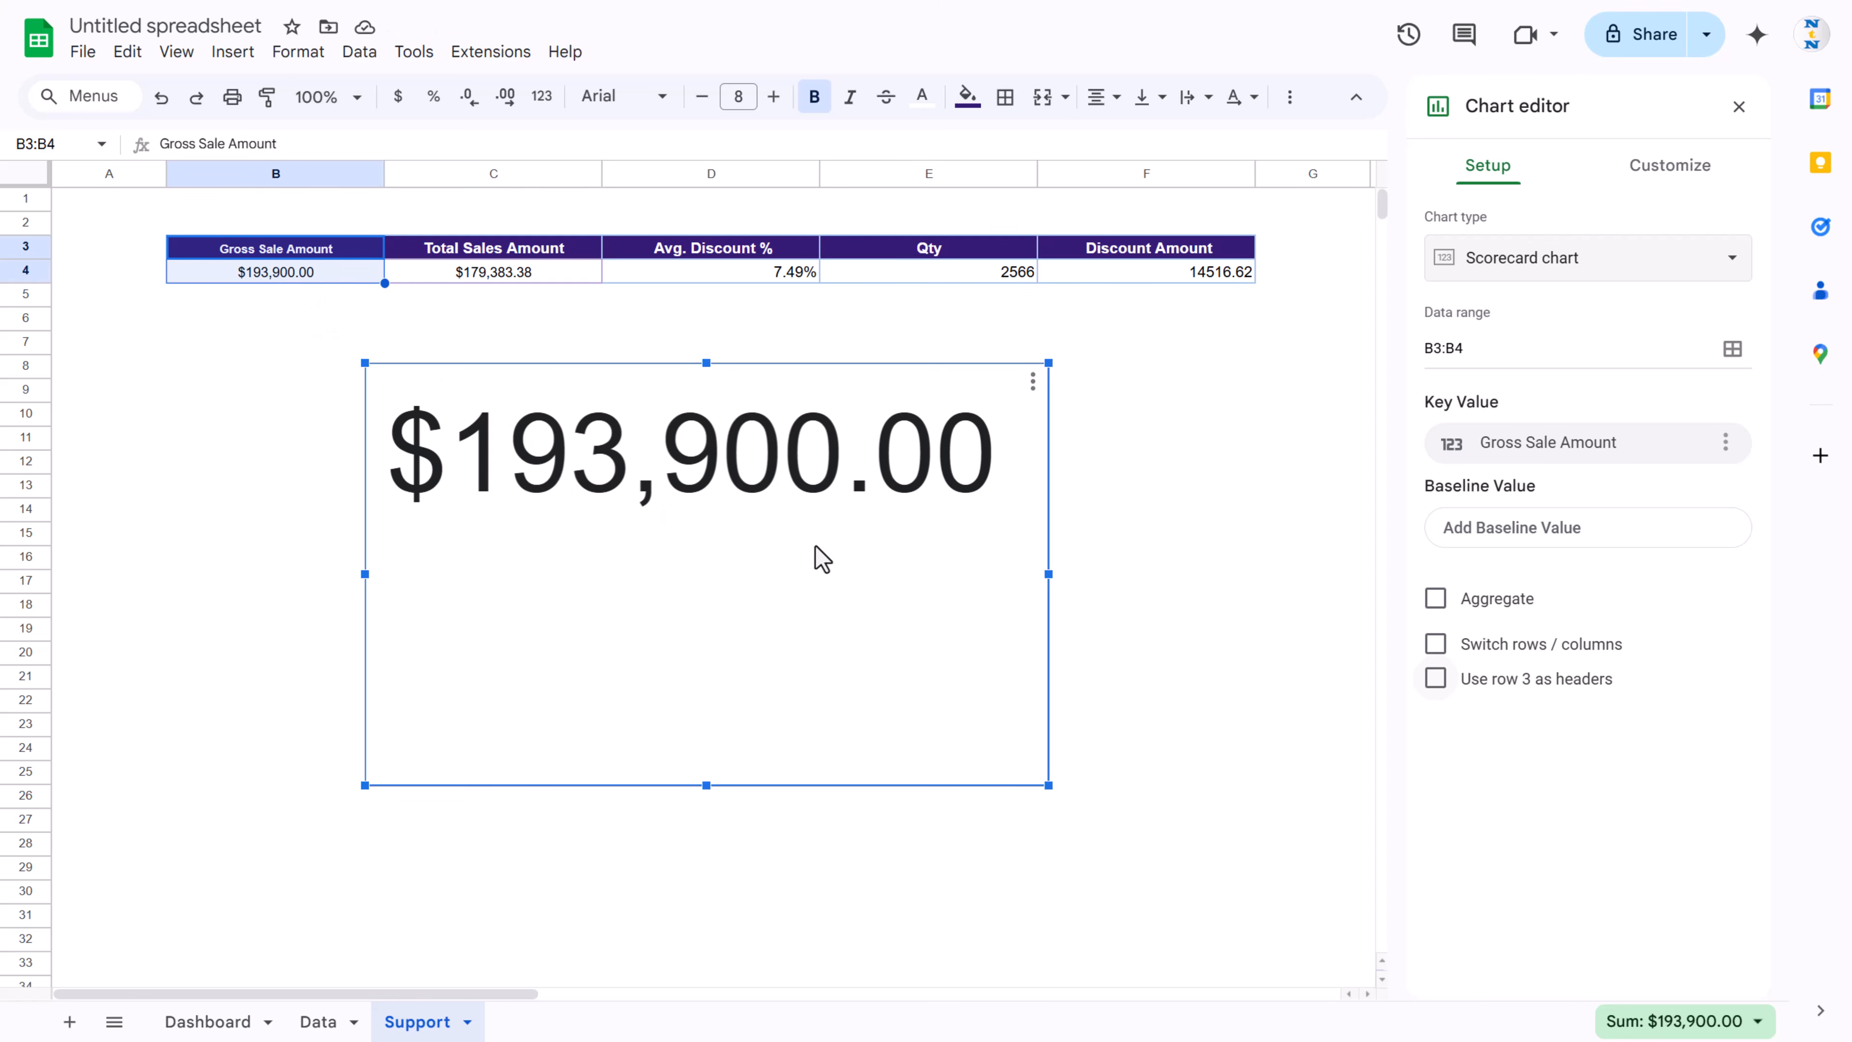
Step: Remove the decimals from the amounts in cells B4, C4 and F4
click(435, 317)
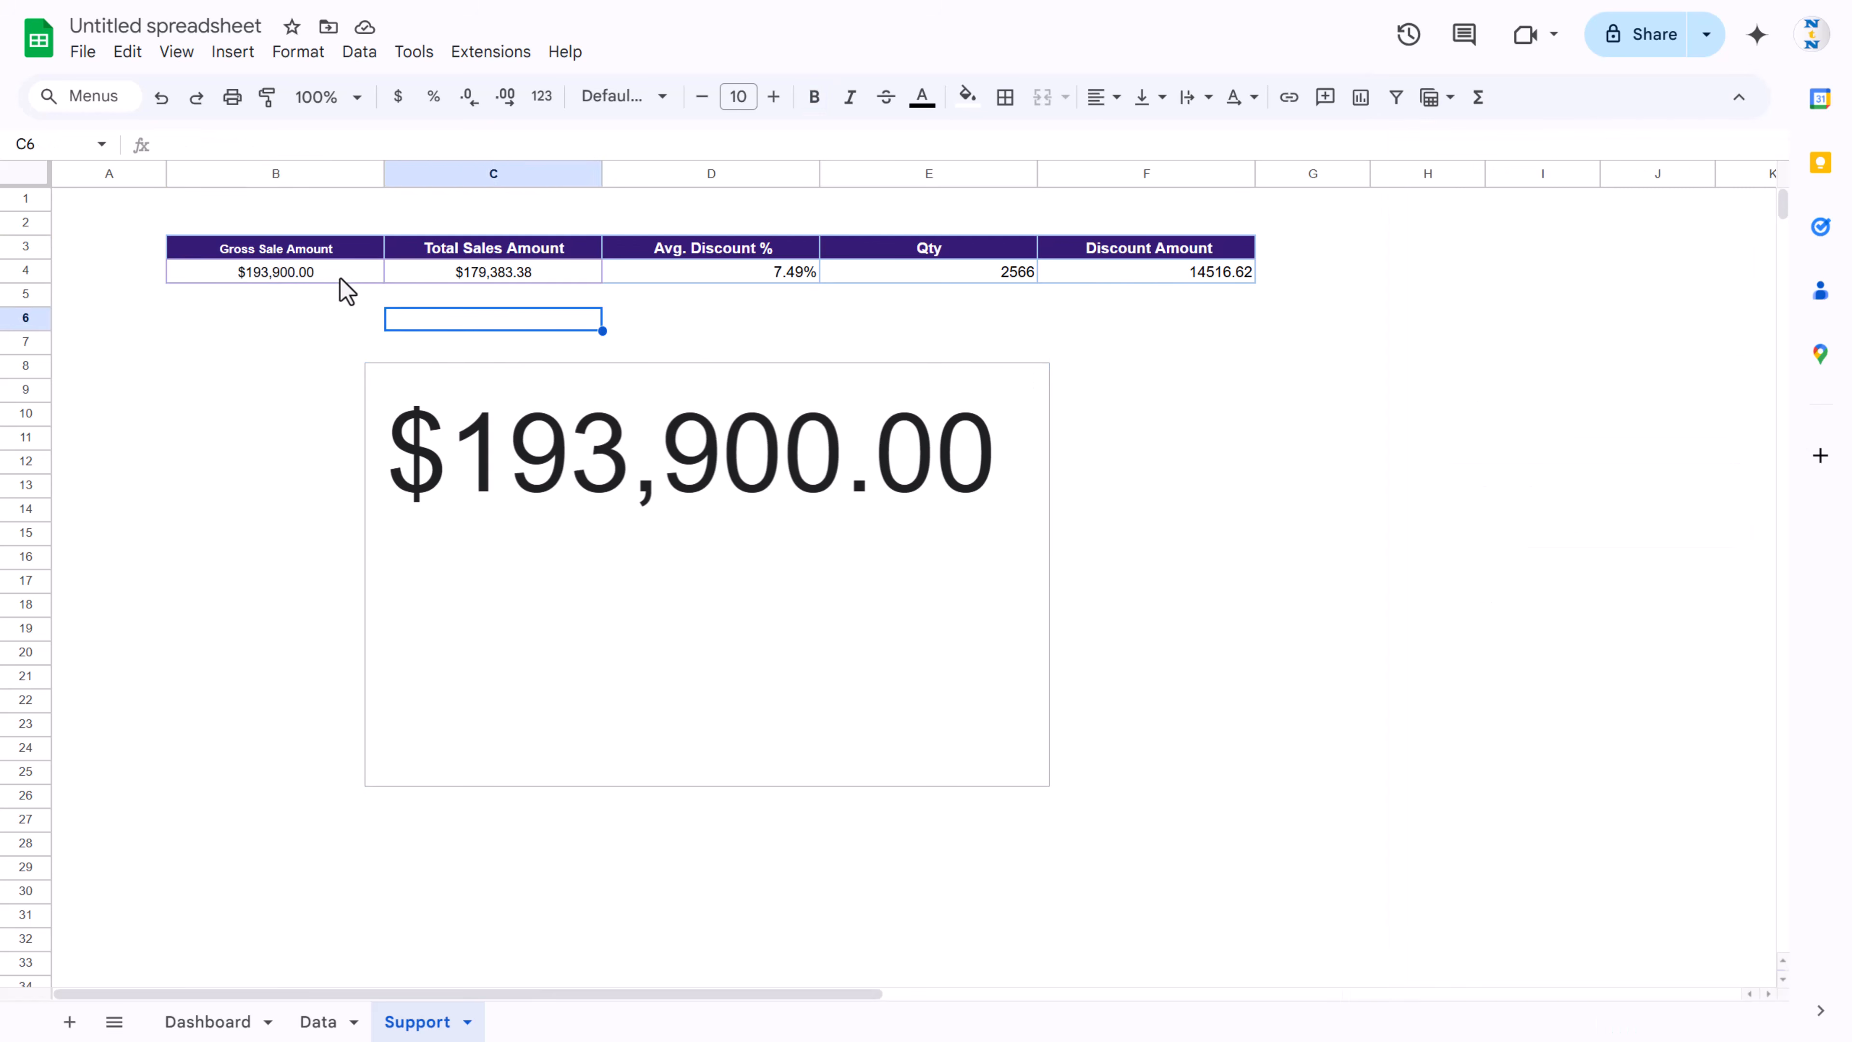
drag(302, 273, 451, 278)
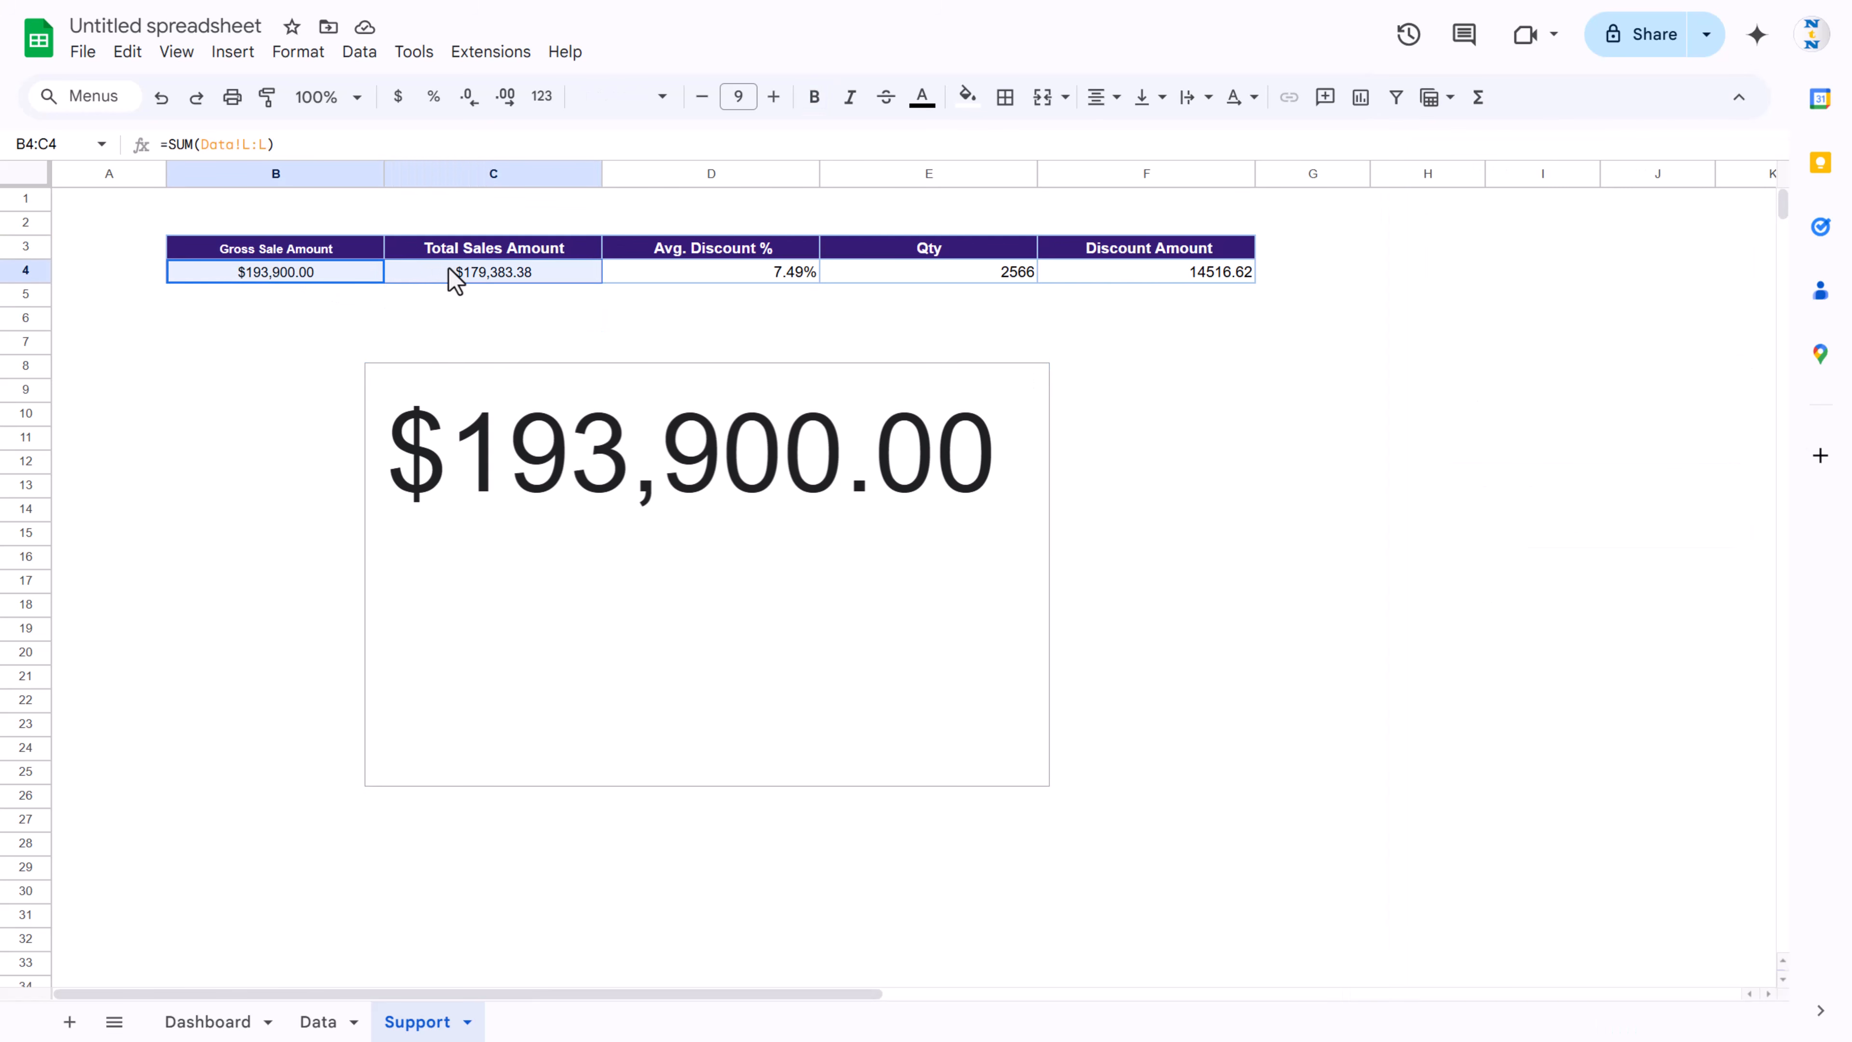
ctrl+click(1236, 274)
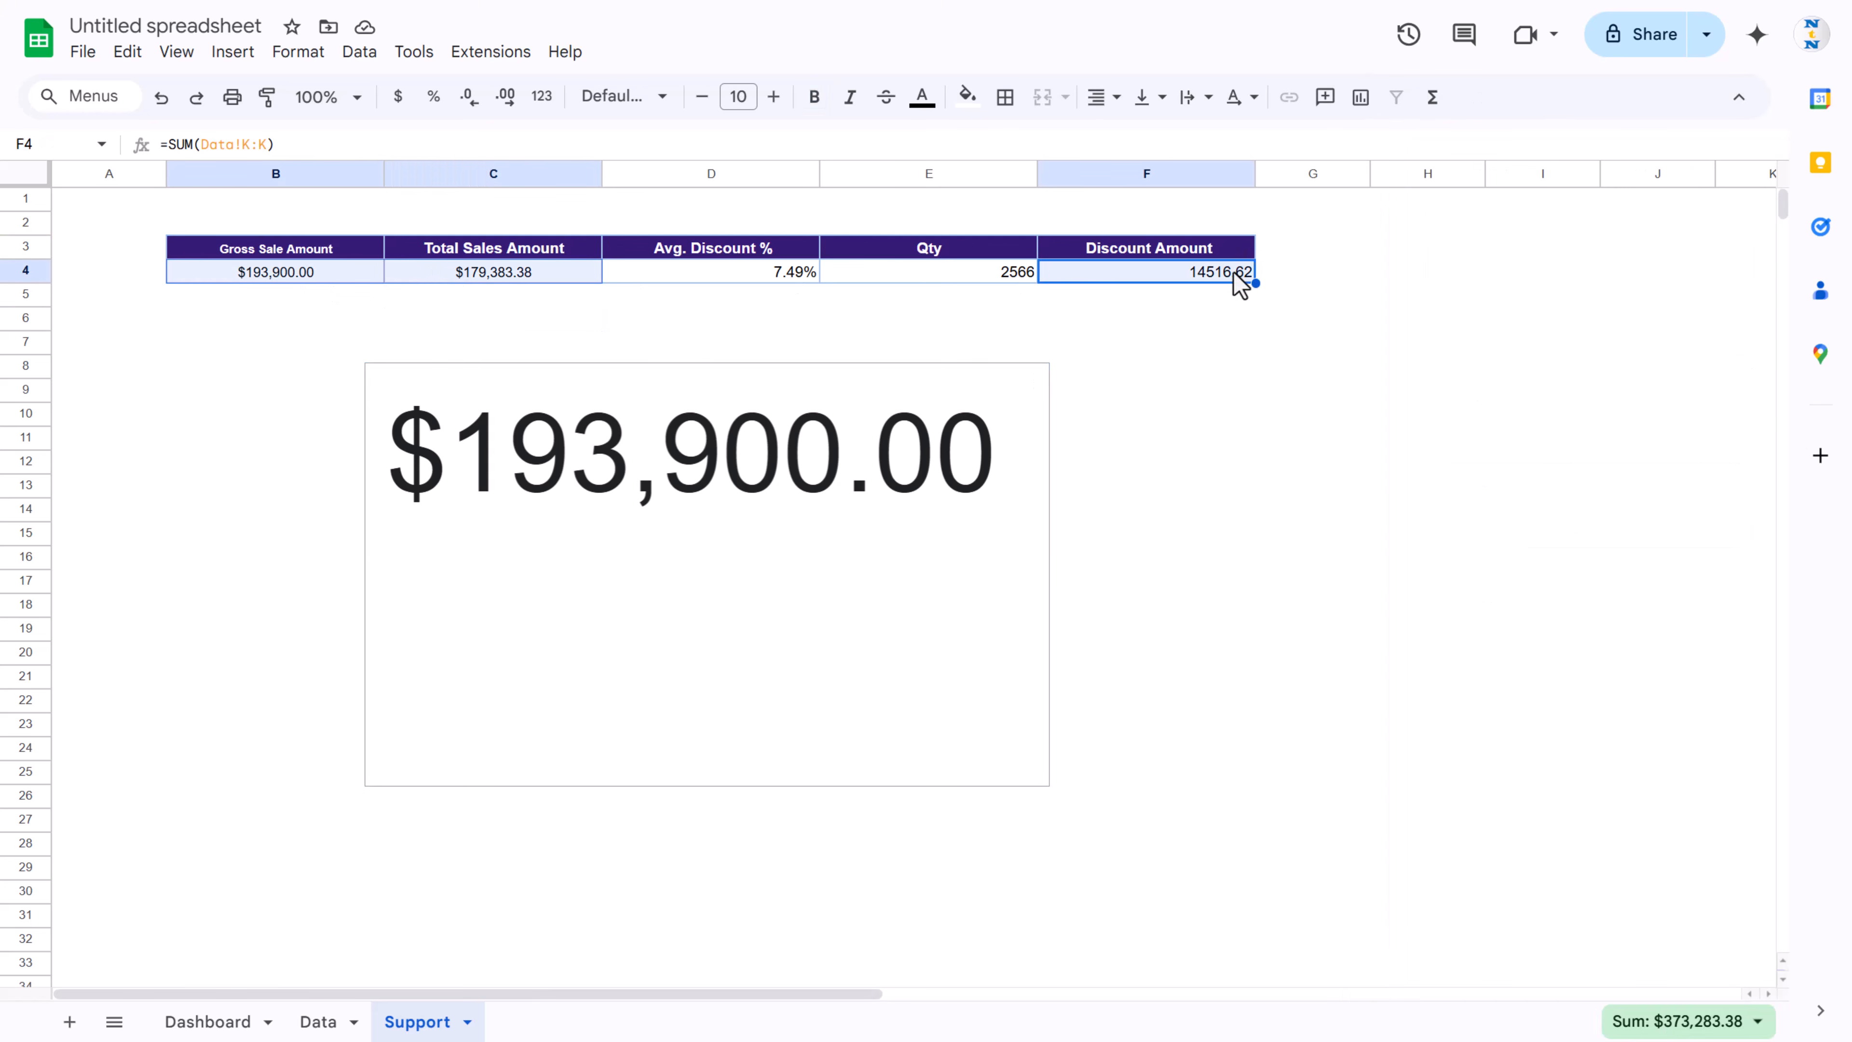
click(471, 99)
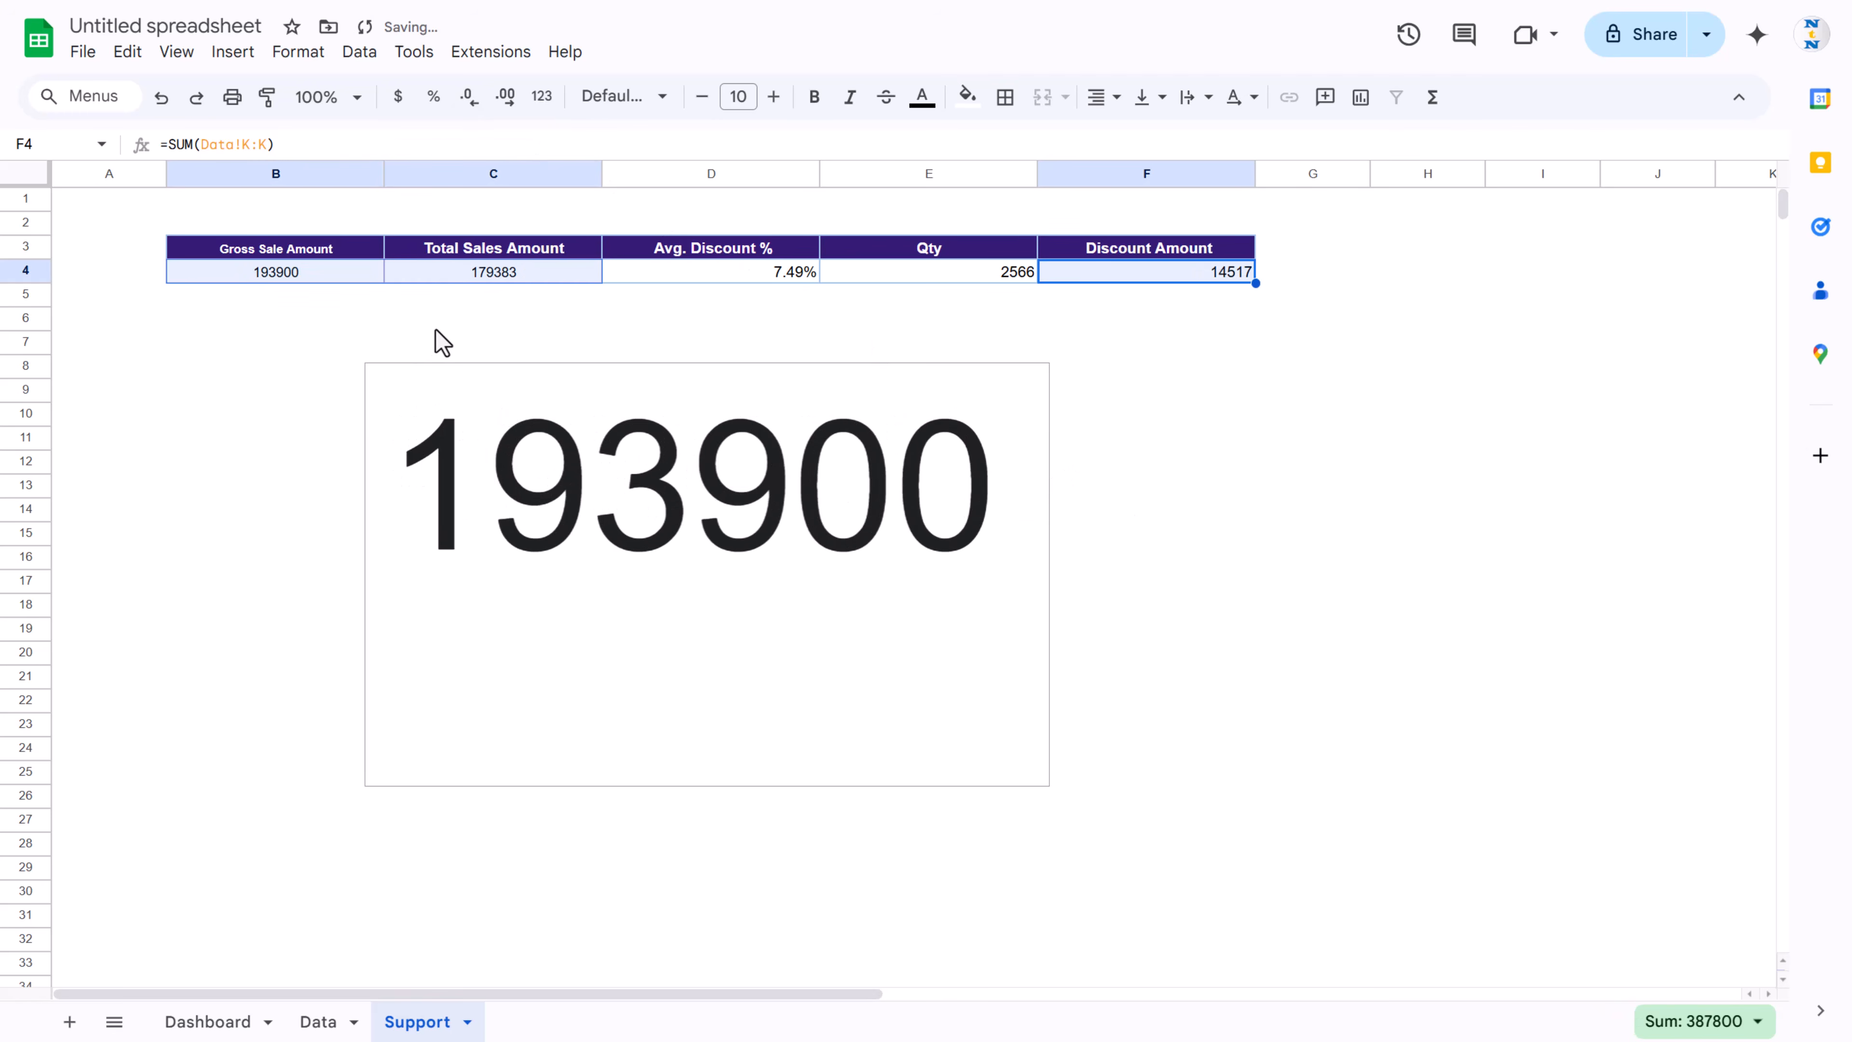
Step: Format the gross sale amount in B4 as currency without decimals
click(482, 323)
click(313, 276)
click(399, 100)
click(468, 101)
click(468, 101)
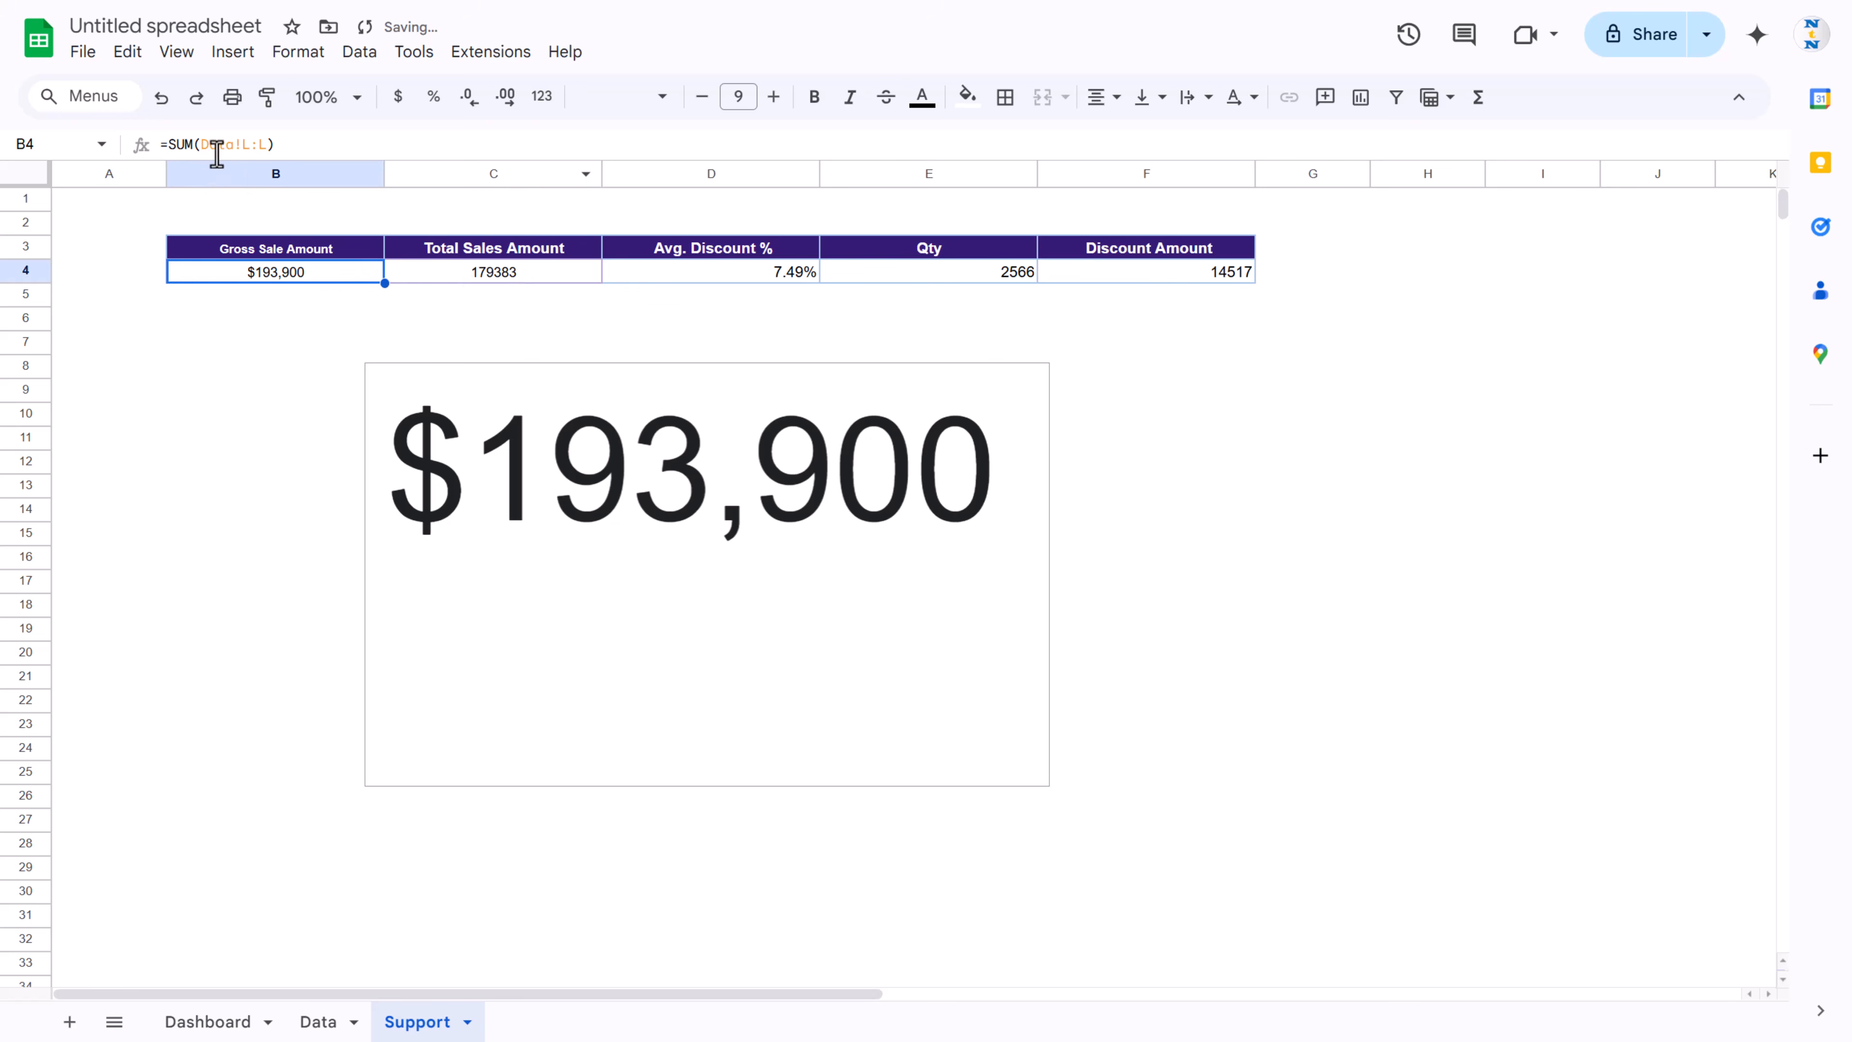
Step: Copy the currency formatting of B4 to the total sales amount in C4 and the discount amount in F4
click(260, 103)
click(467, 276)
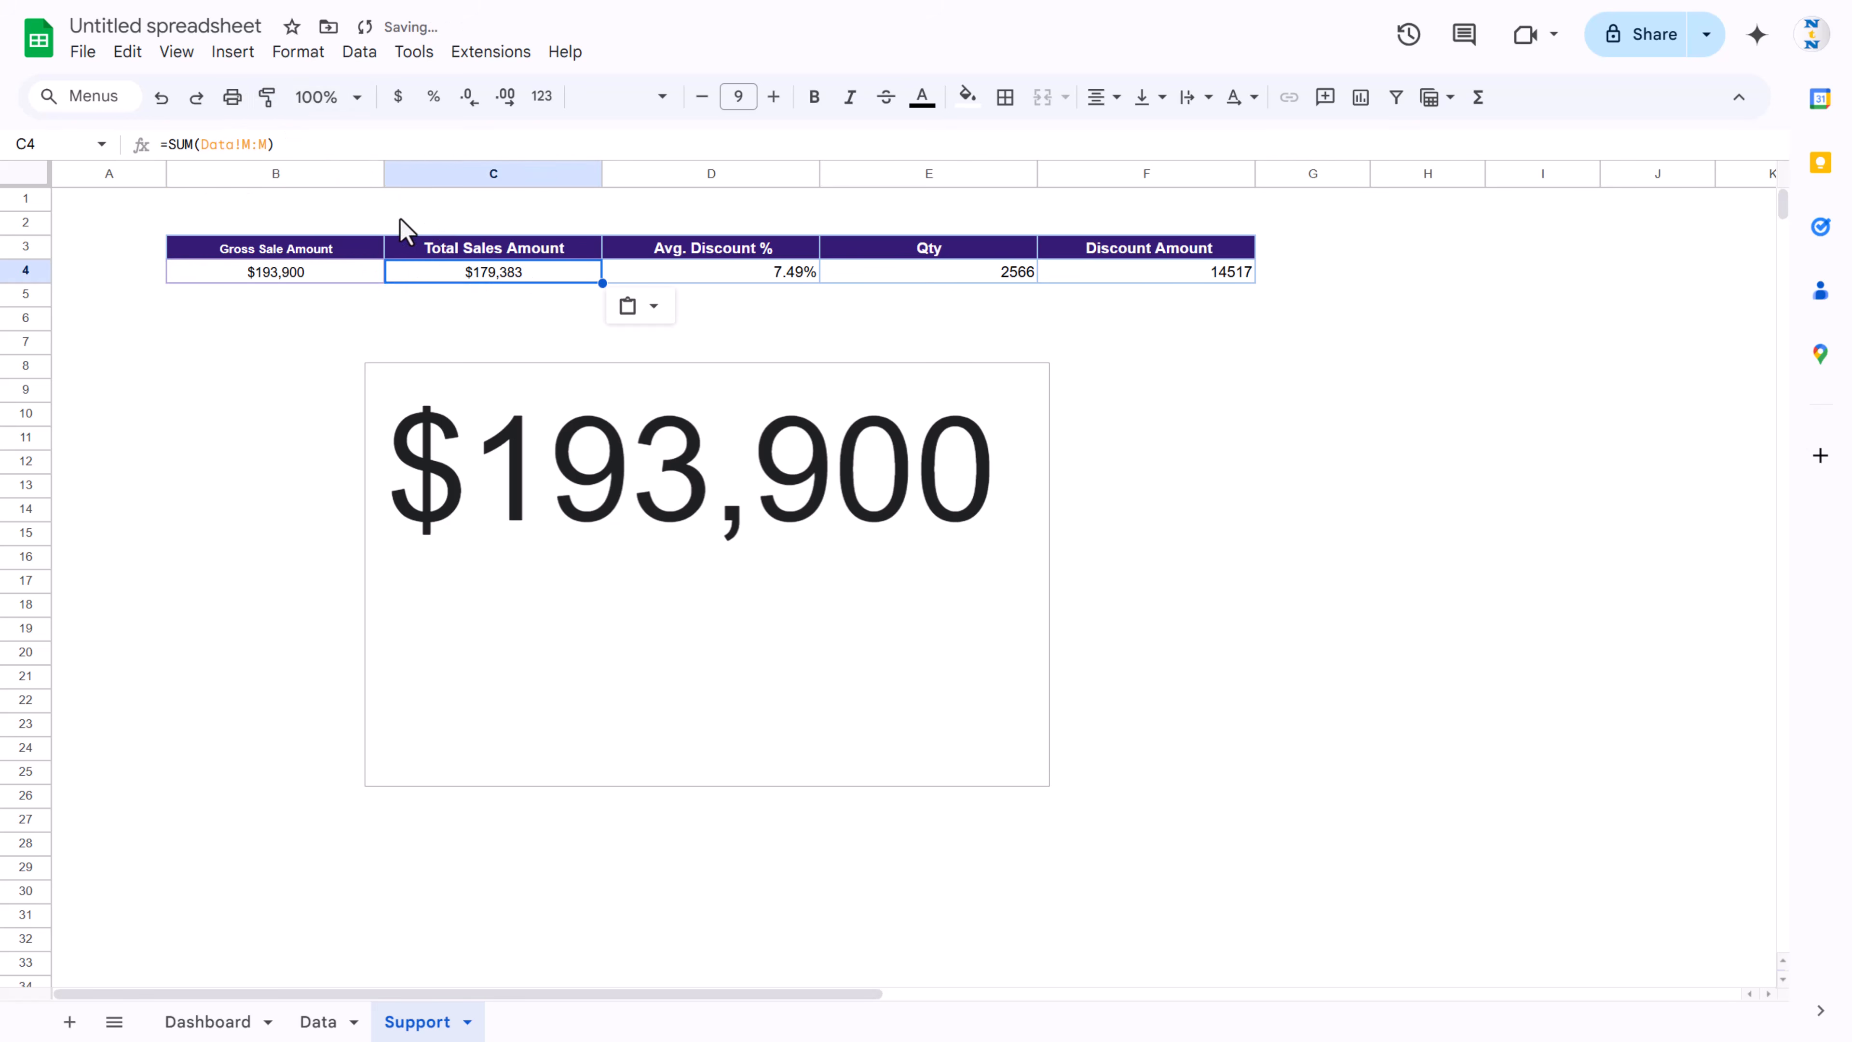
click(256, 102)
click(1207, 278)
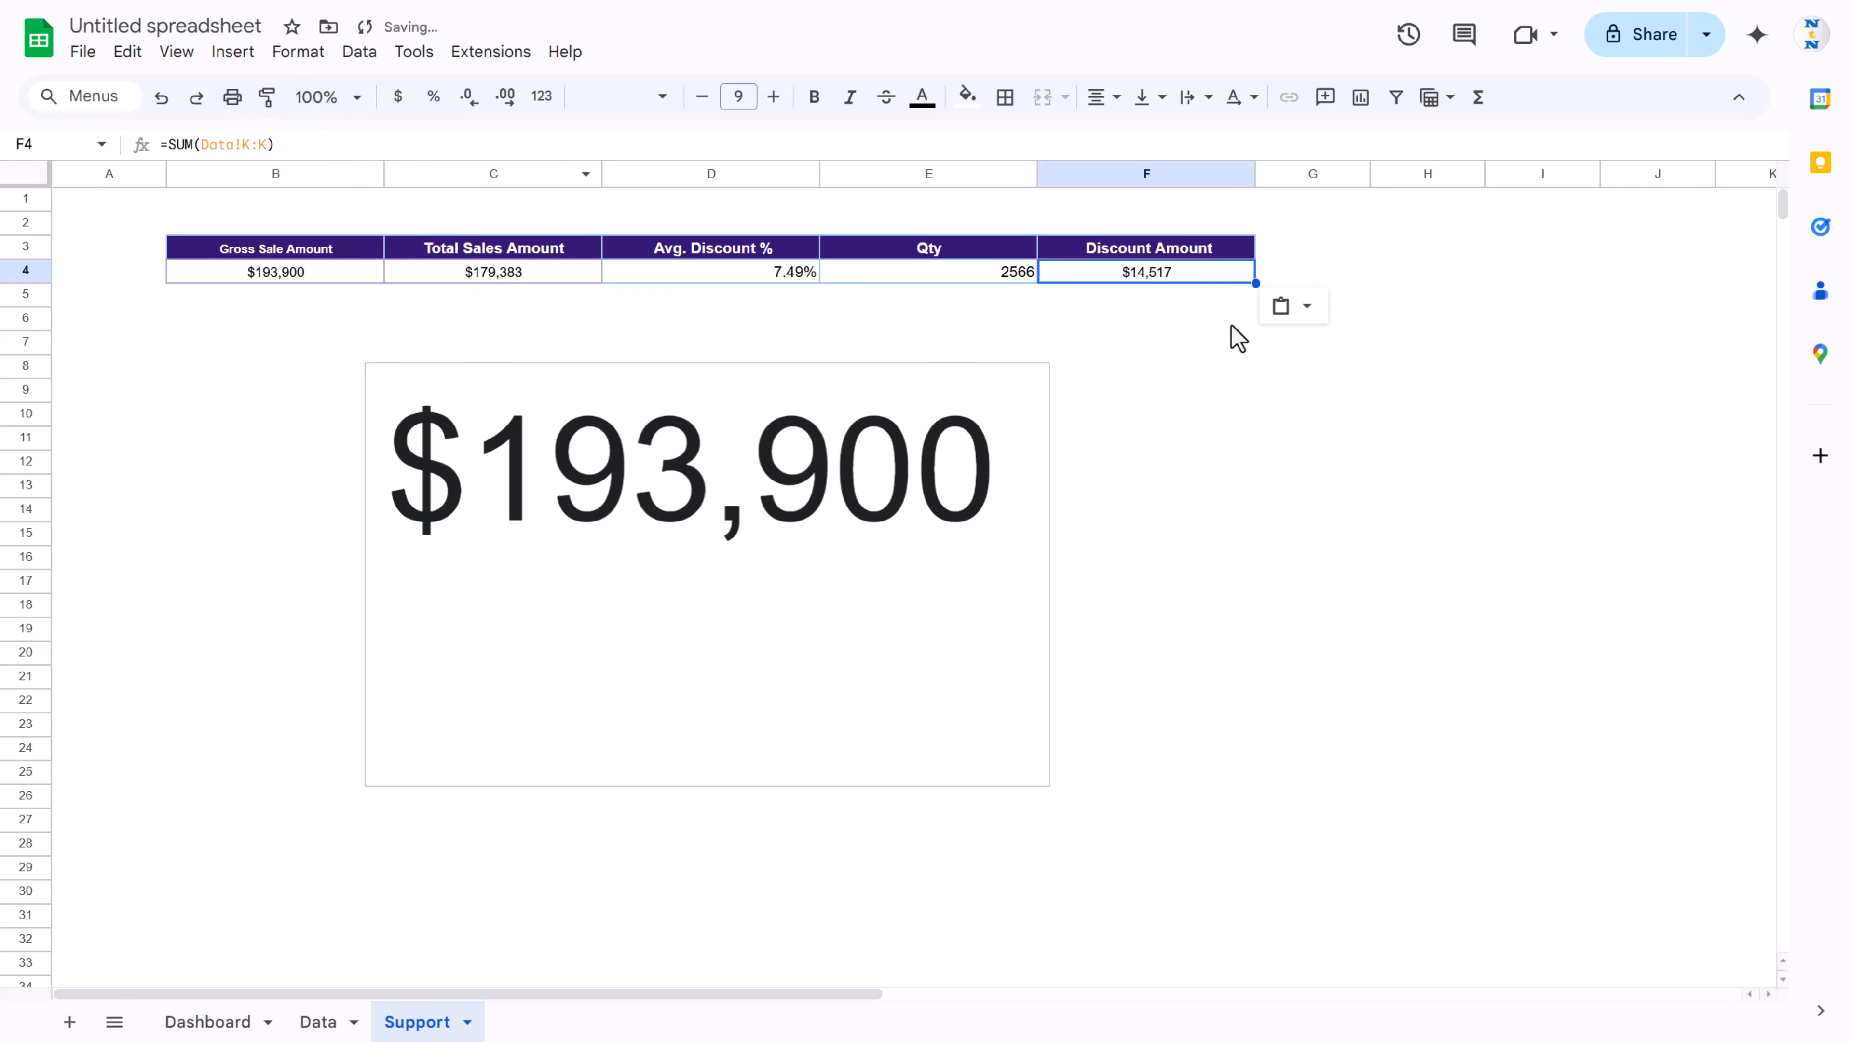
click(1203, 369)
click(1020, 298)
click(947, 517)
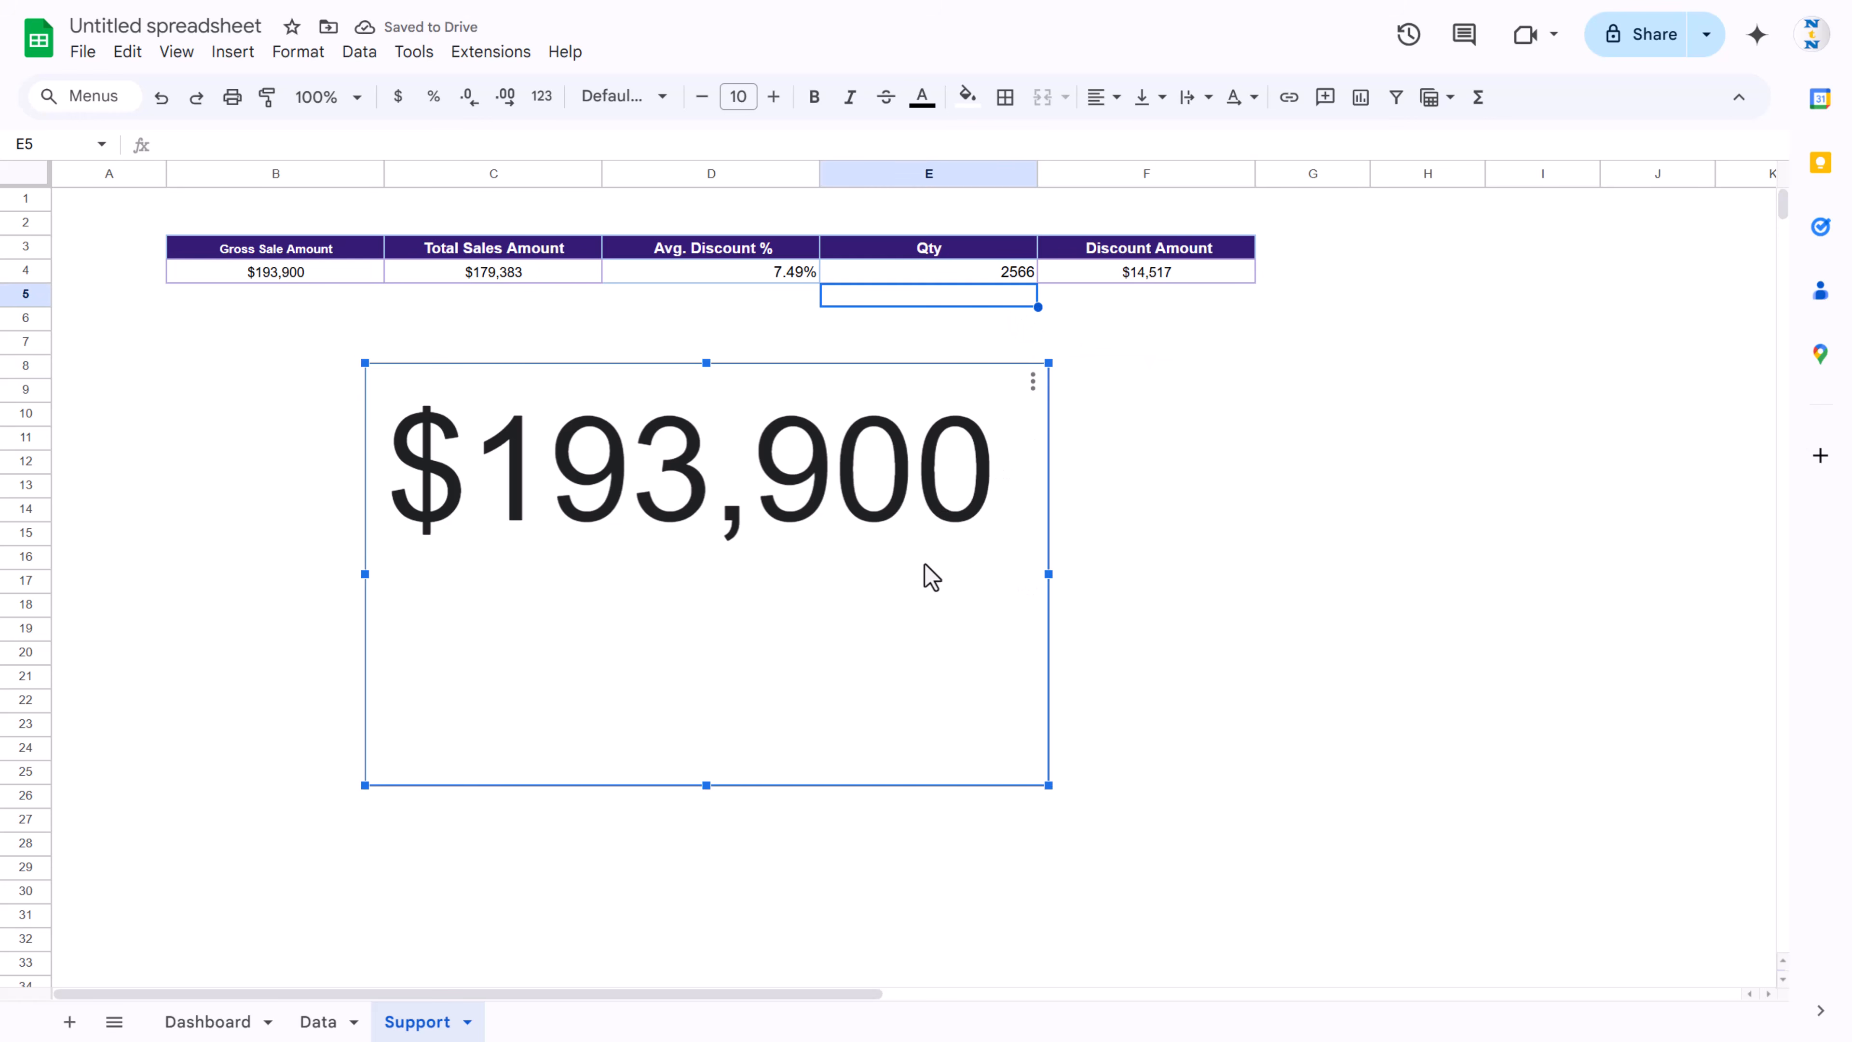
double_click(932, 576)
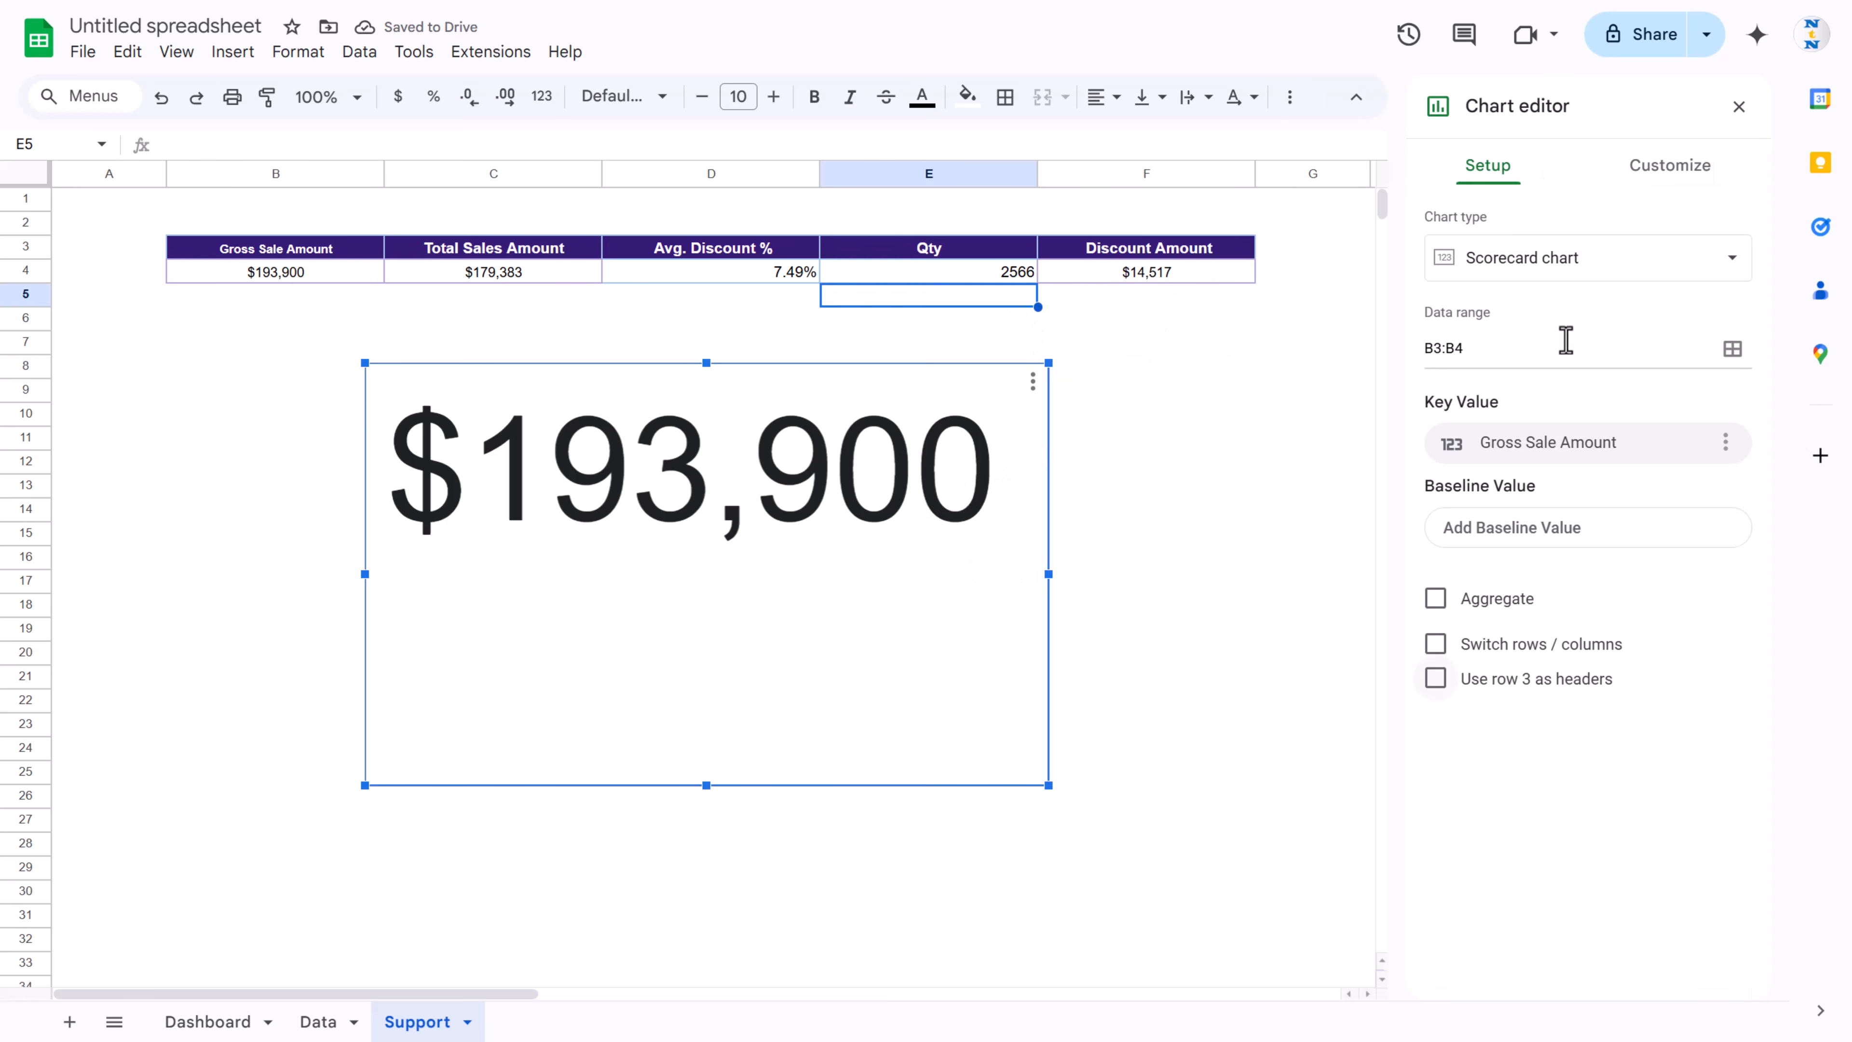
click(1670, 166)
click(1591, 431)
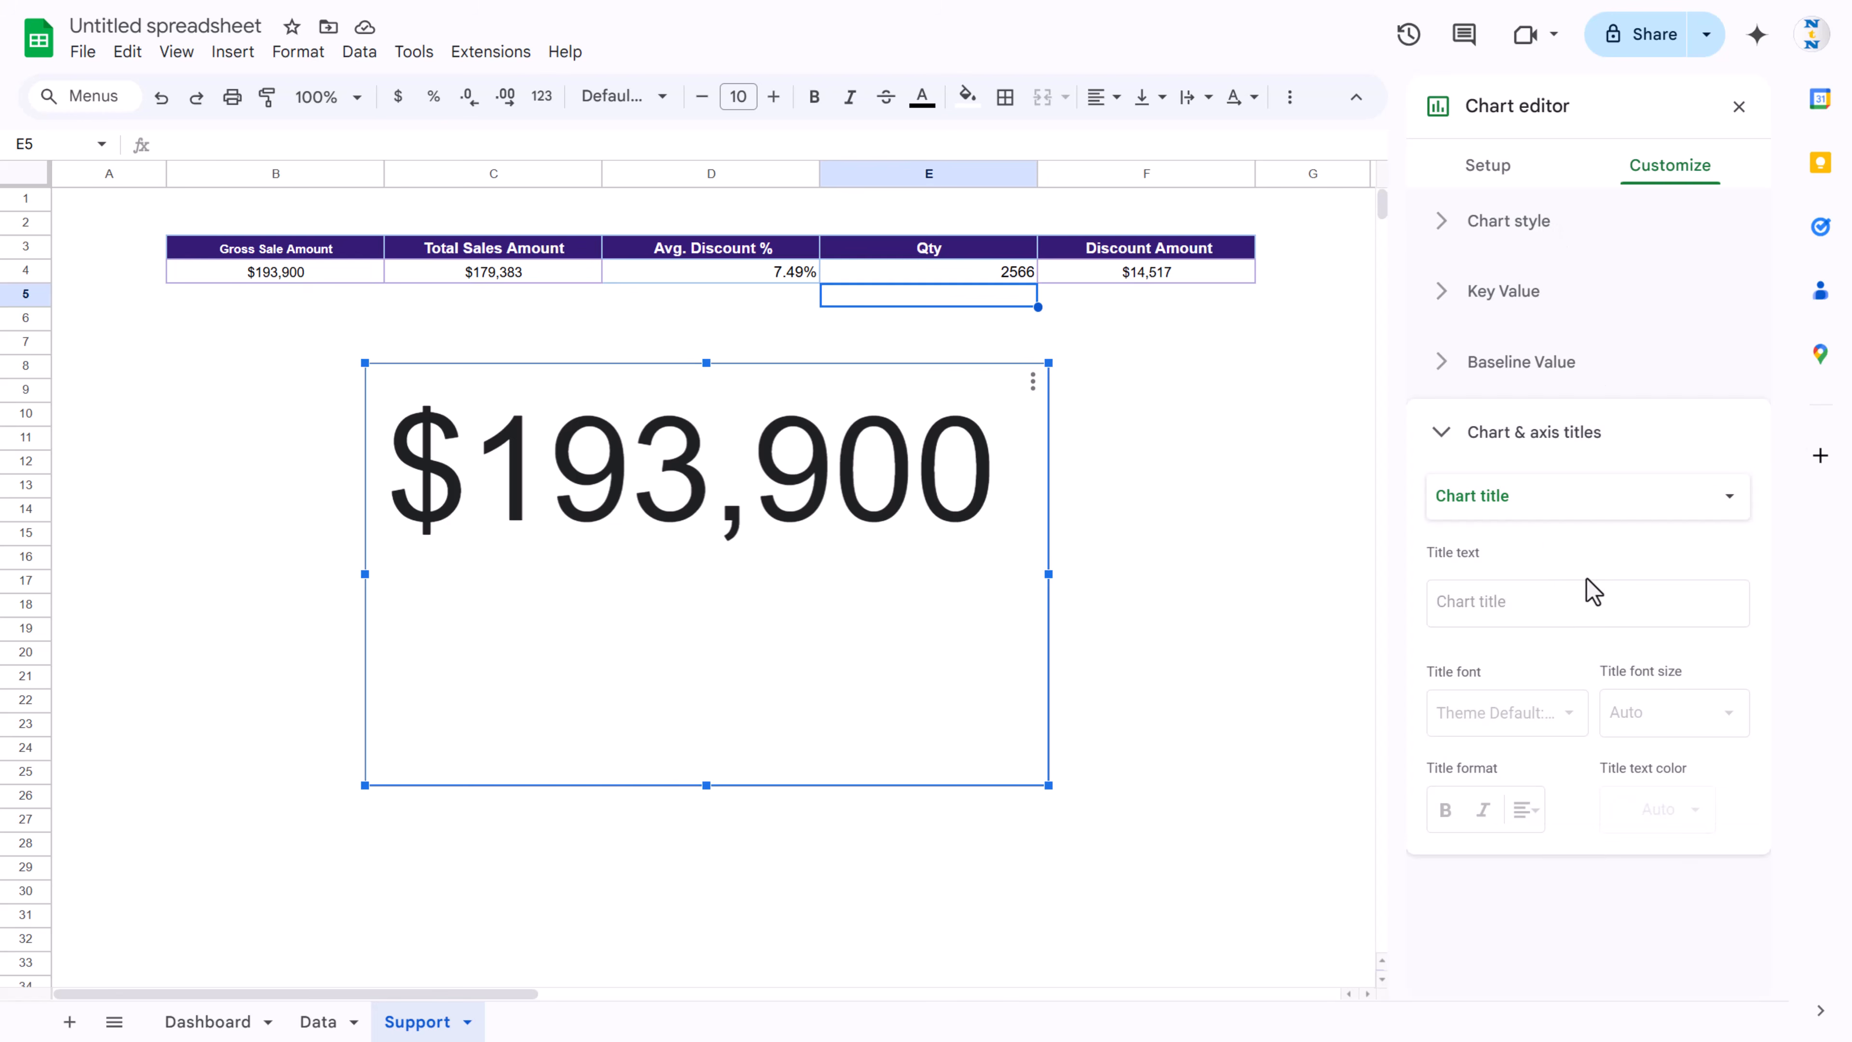
click(1523, 603)
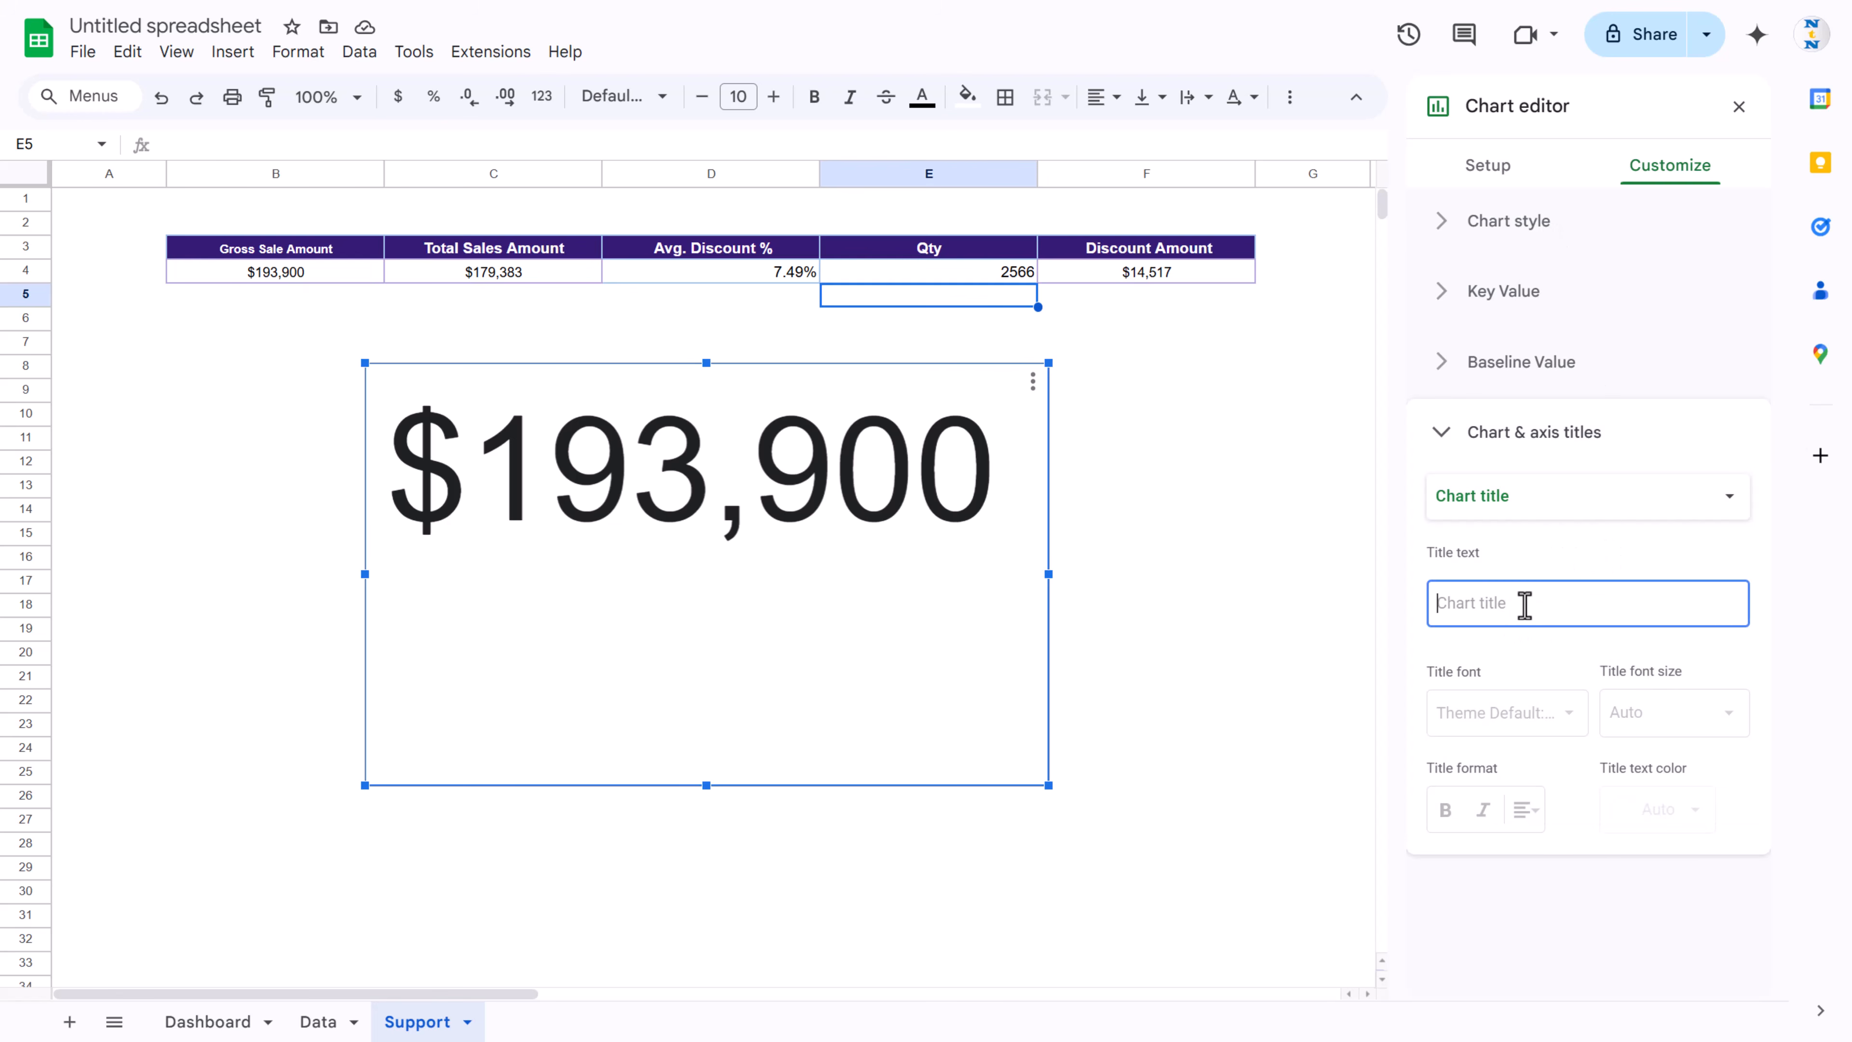
text(G)
key(BackSpace)
text(Gros)
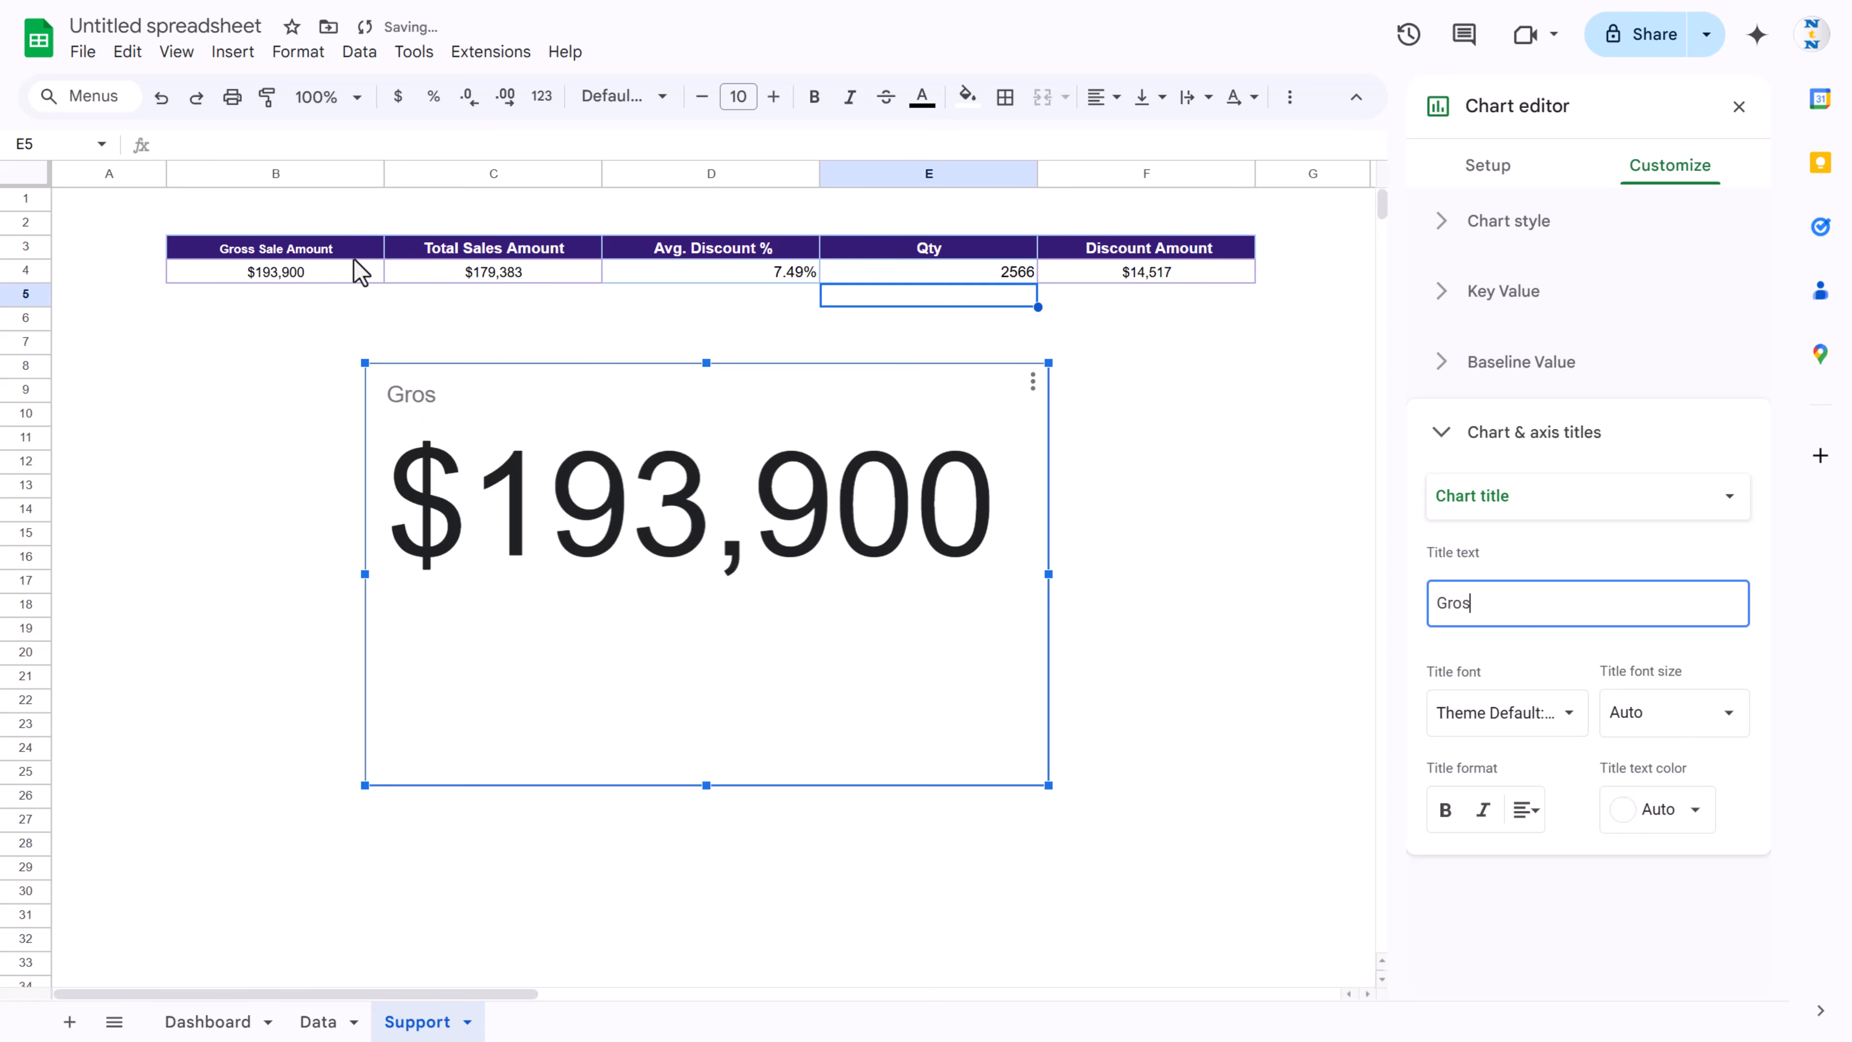
Step: Copy the header text from B3 and use it as the scorecard's chart title, Gross Sale Amount
click(328, 252)
triple_click(311, 248)
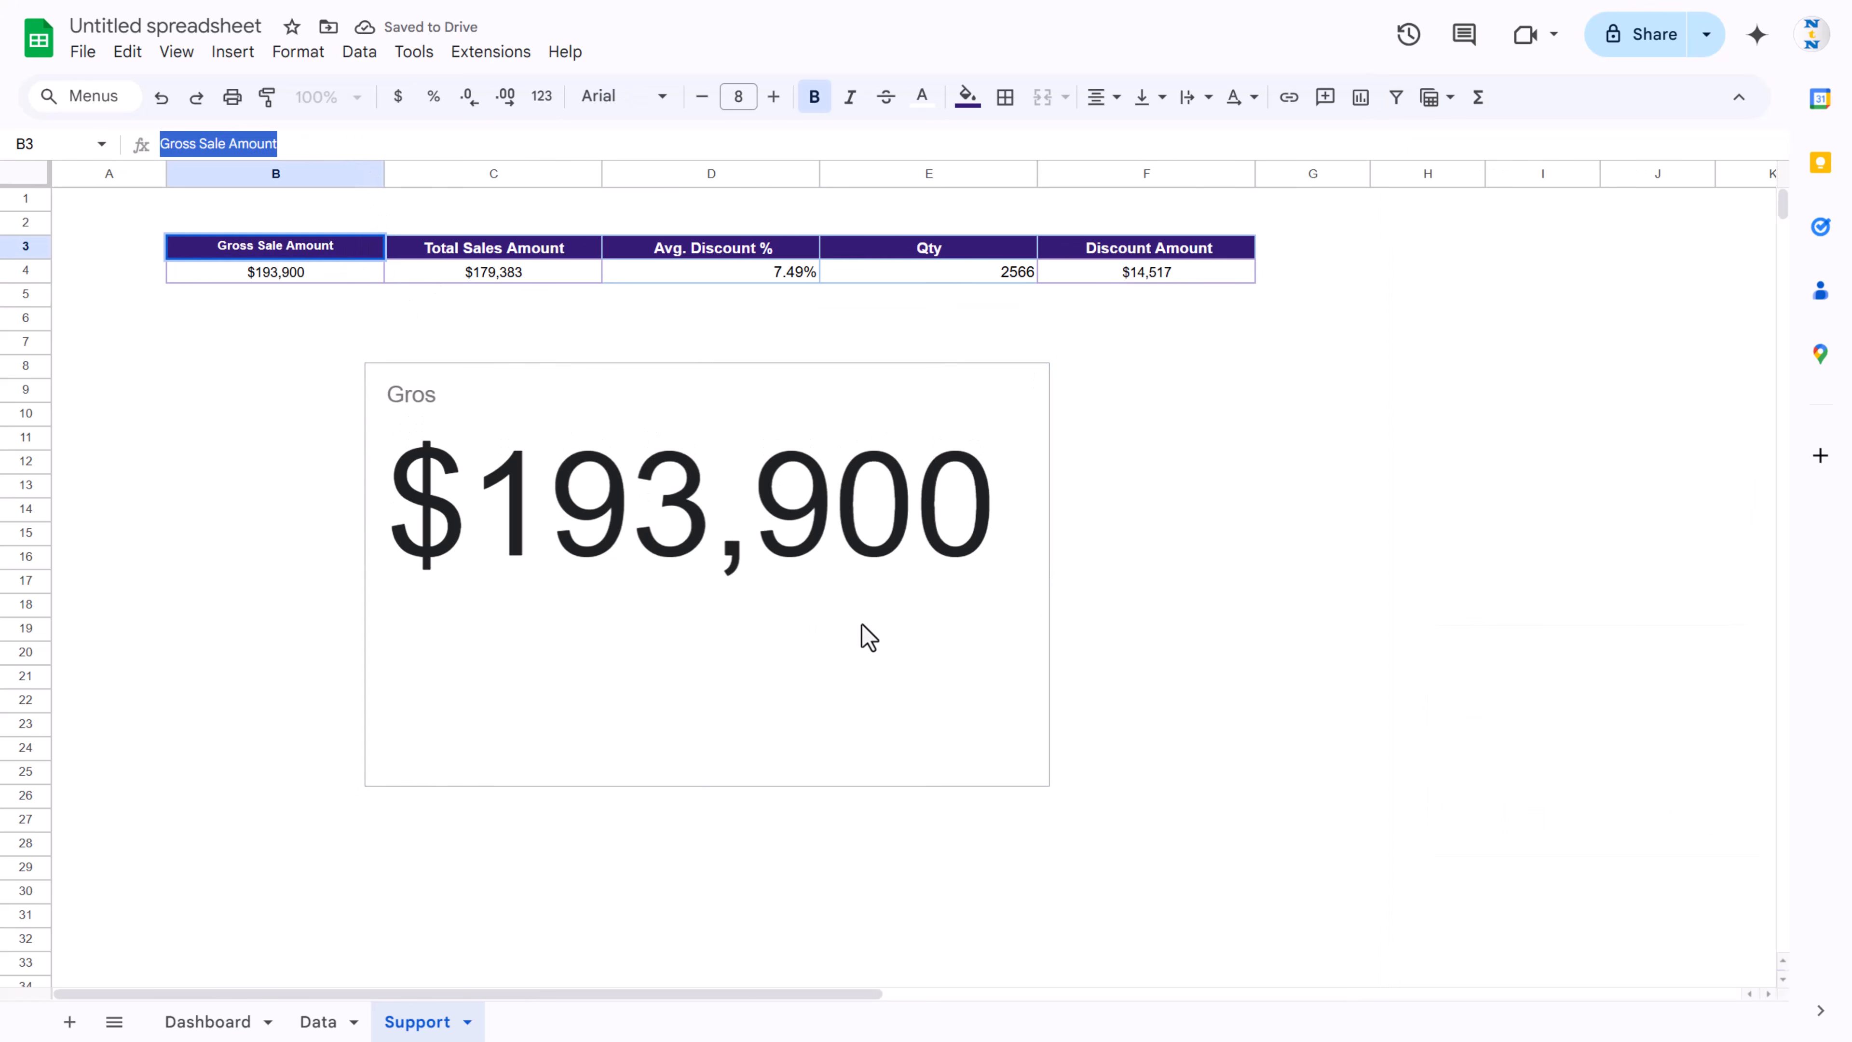
double_click(911, 633)
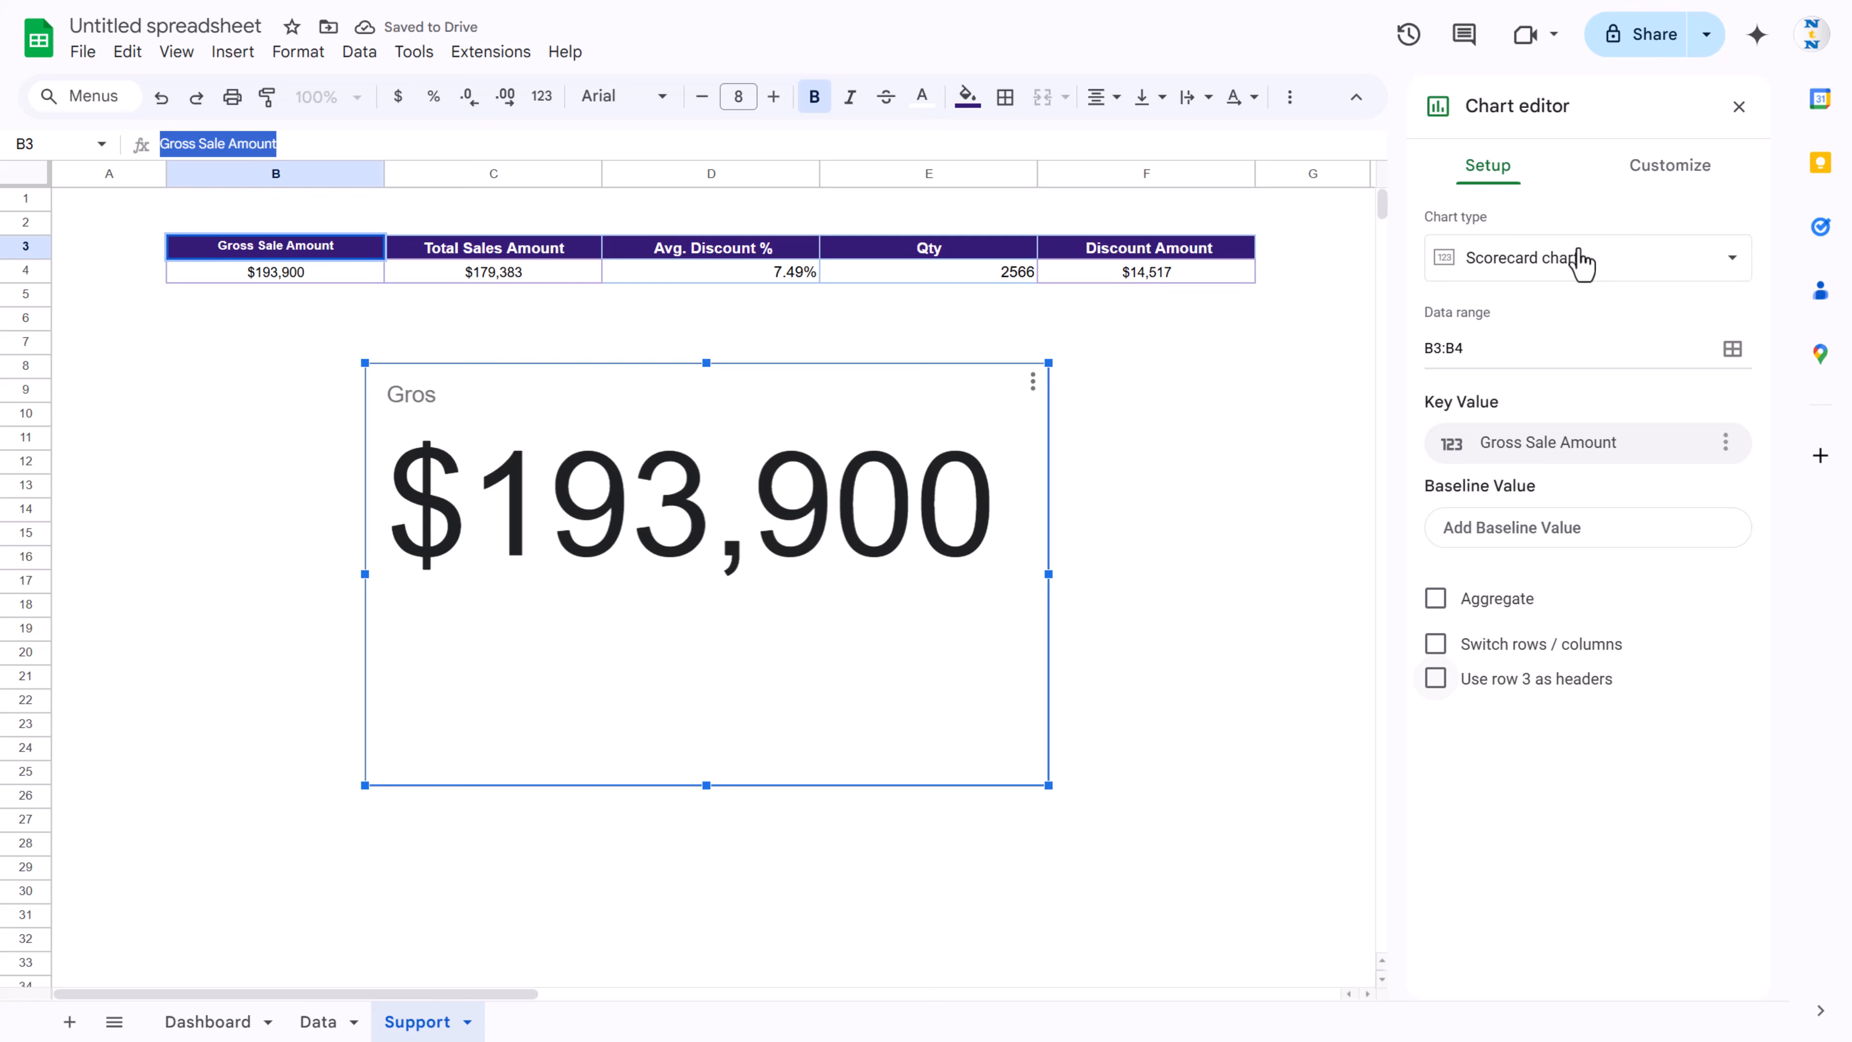
click(1670, 168)
click(1532, 449)
drag(1518, 603, 1385, 606)
key(ctrl+v)
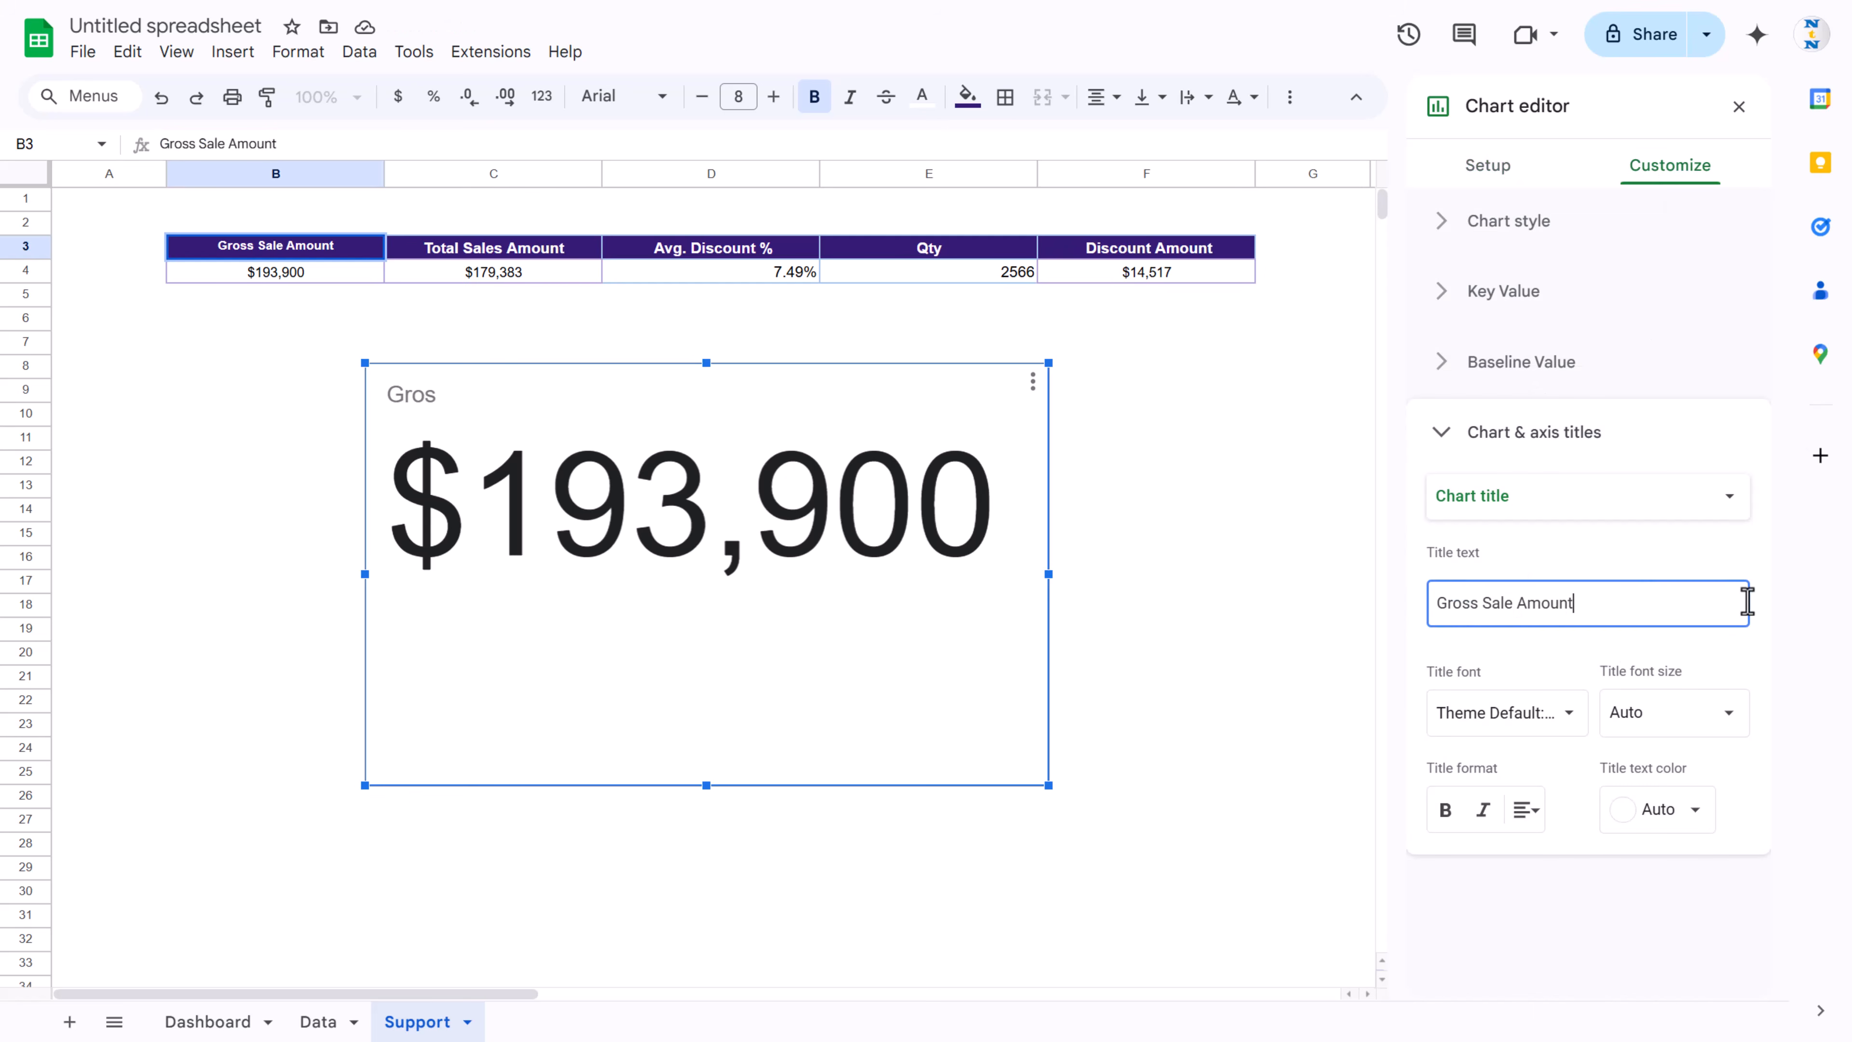
Step: Format the scorecard's chart title with font size 14, black text and center alignment
click(1729, 719)
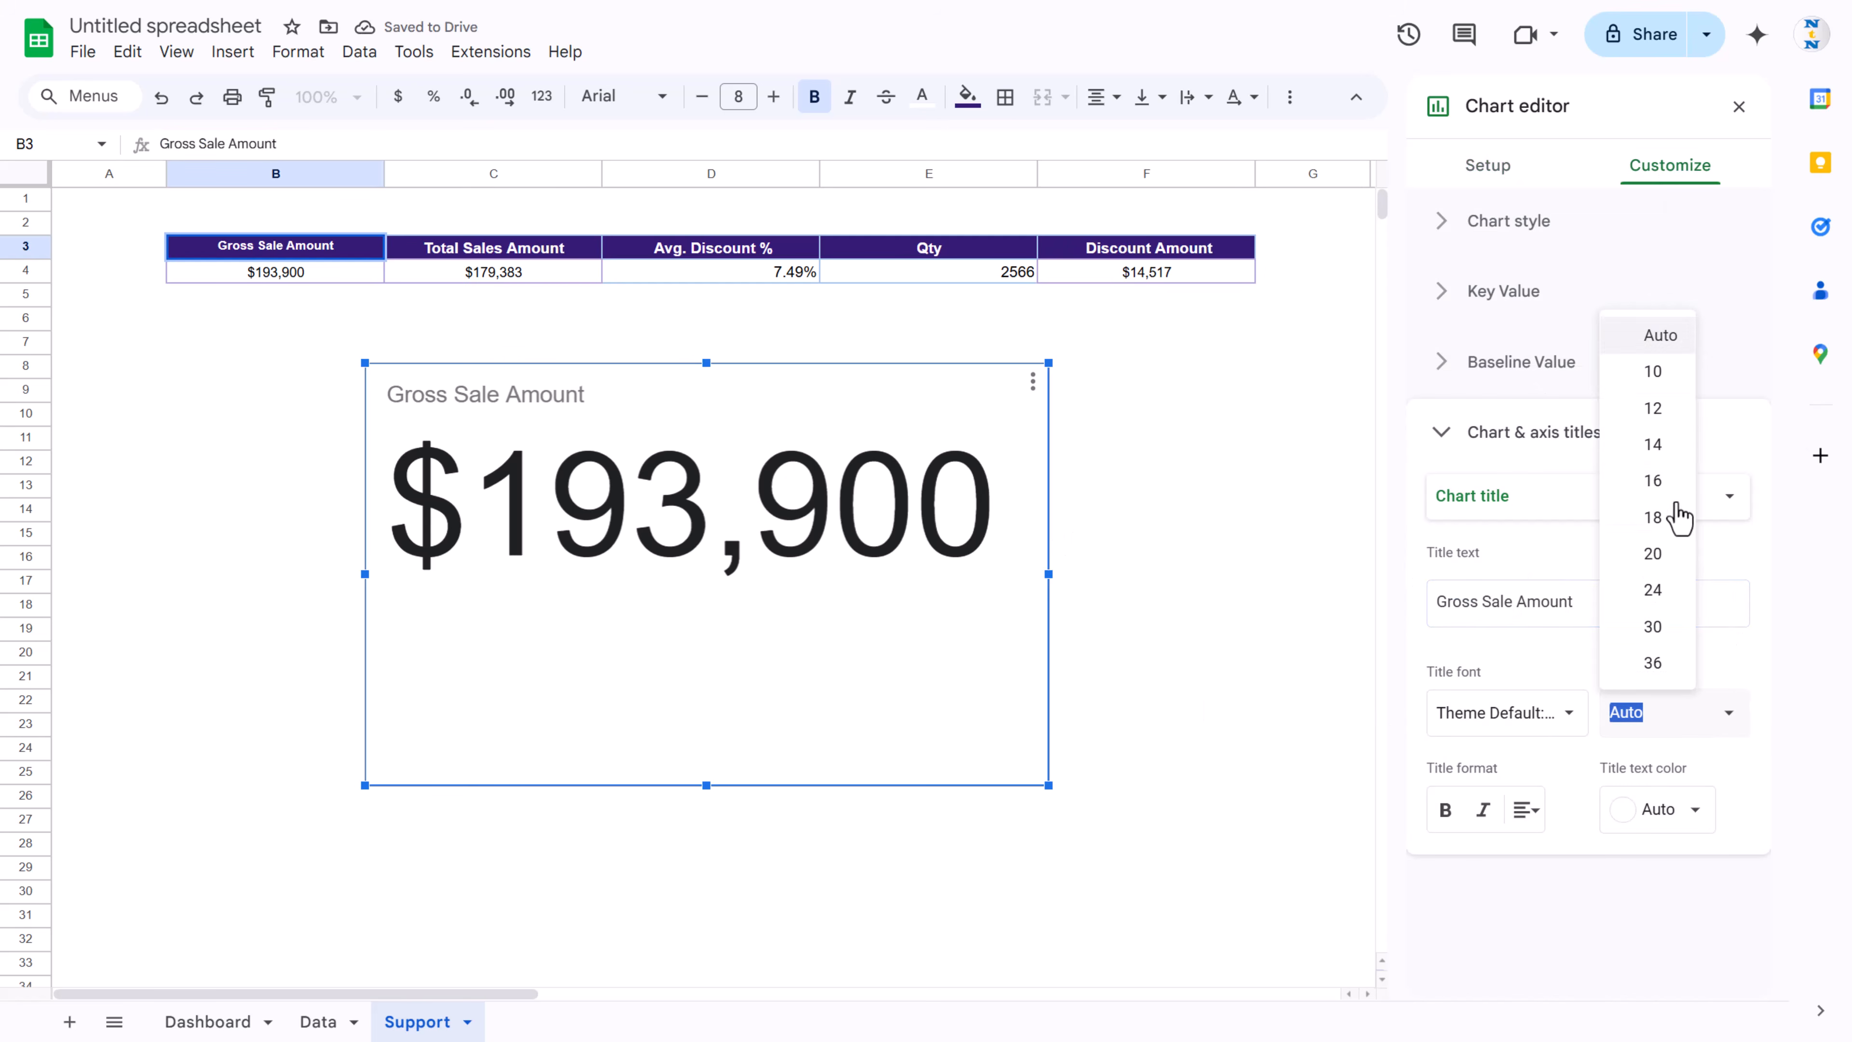
click(1654, 443)
click(1690, 806)
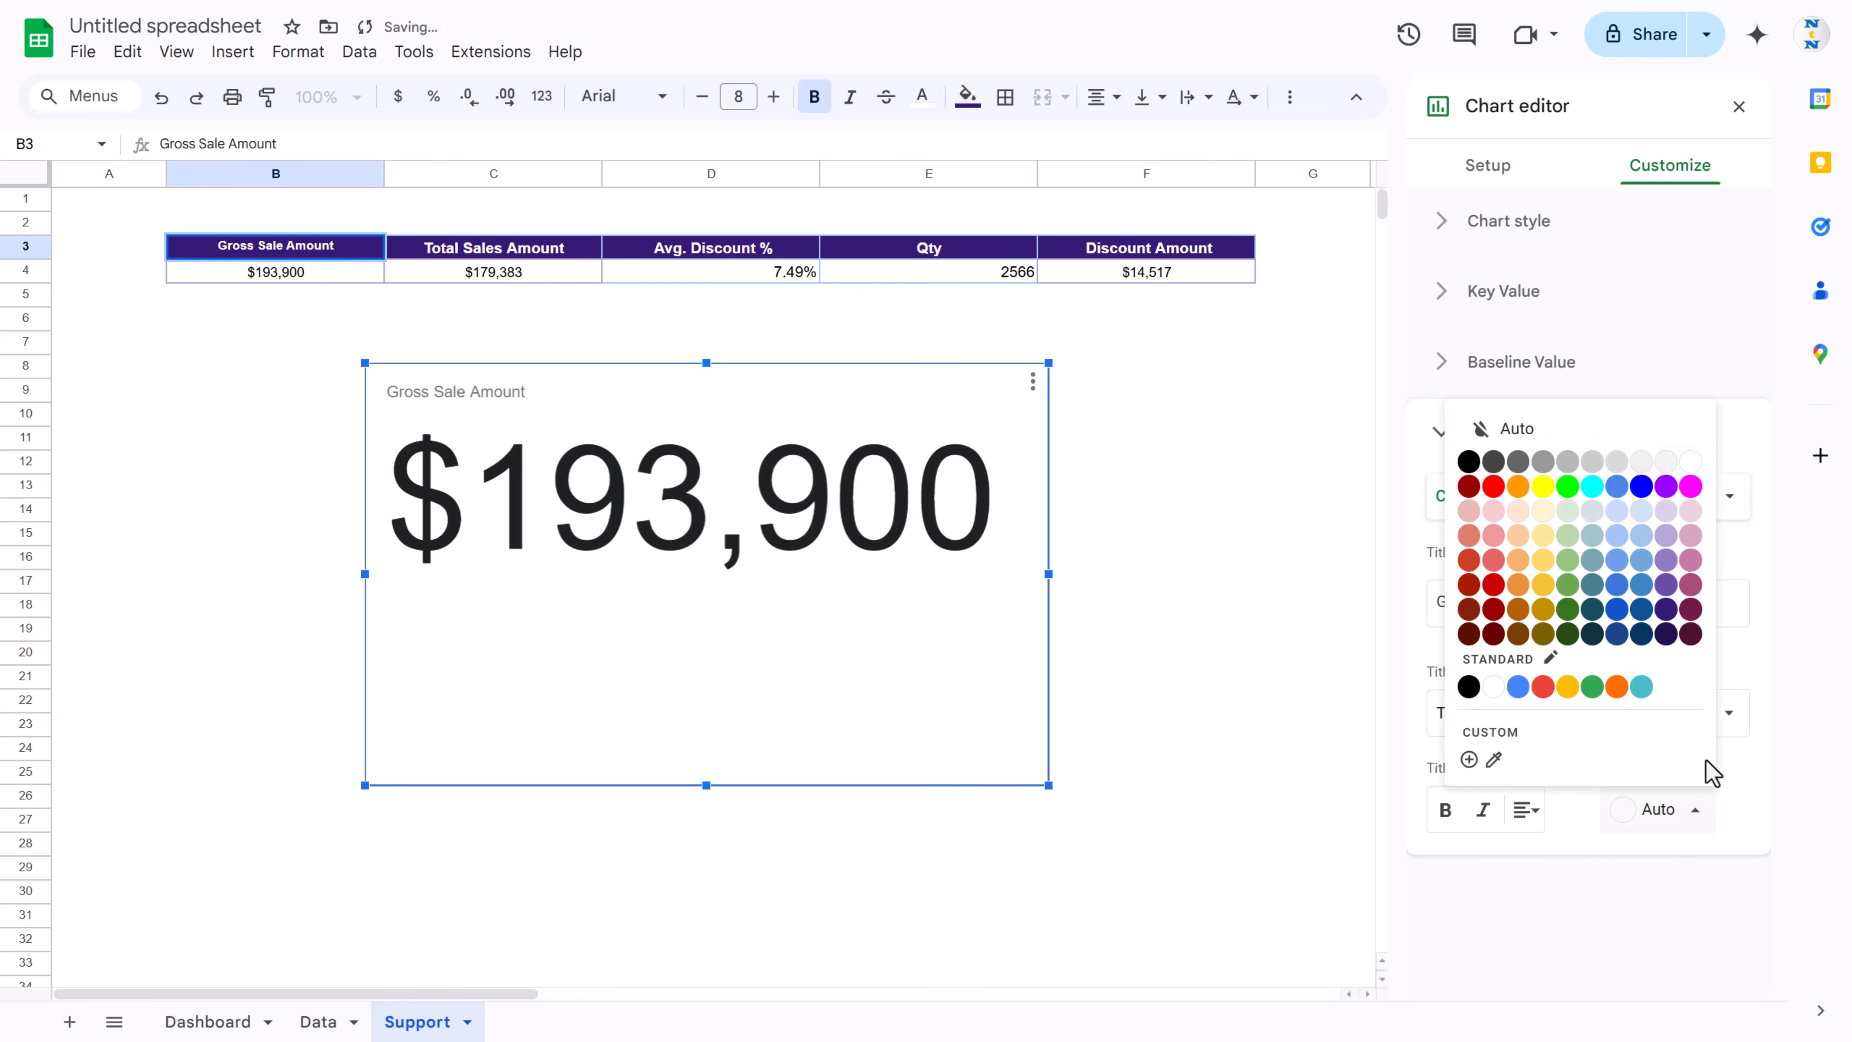
click(1469, 461)
click(1526, 810)
click(1559, 856)
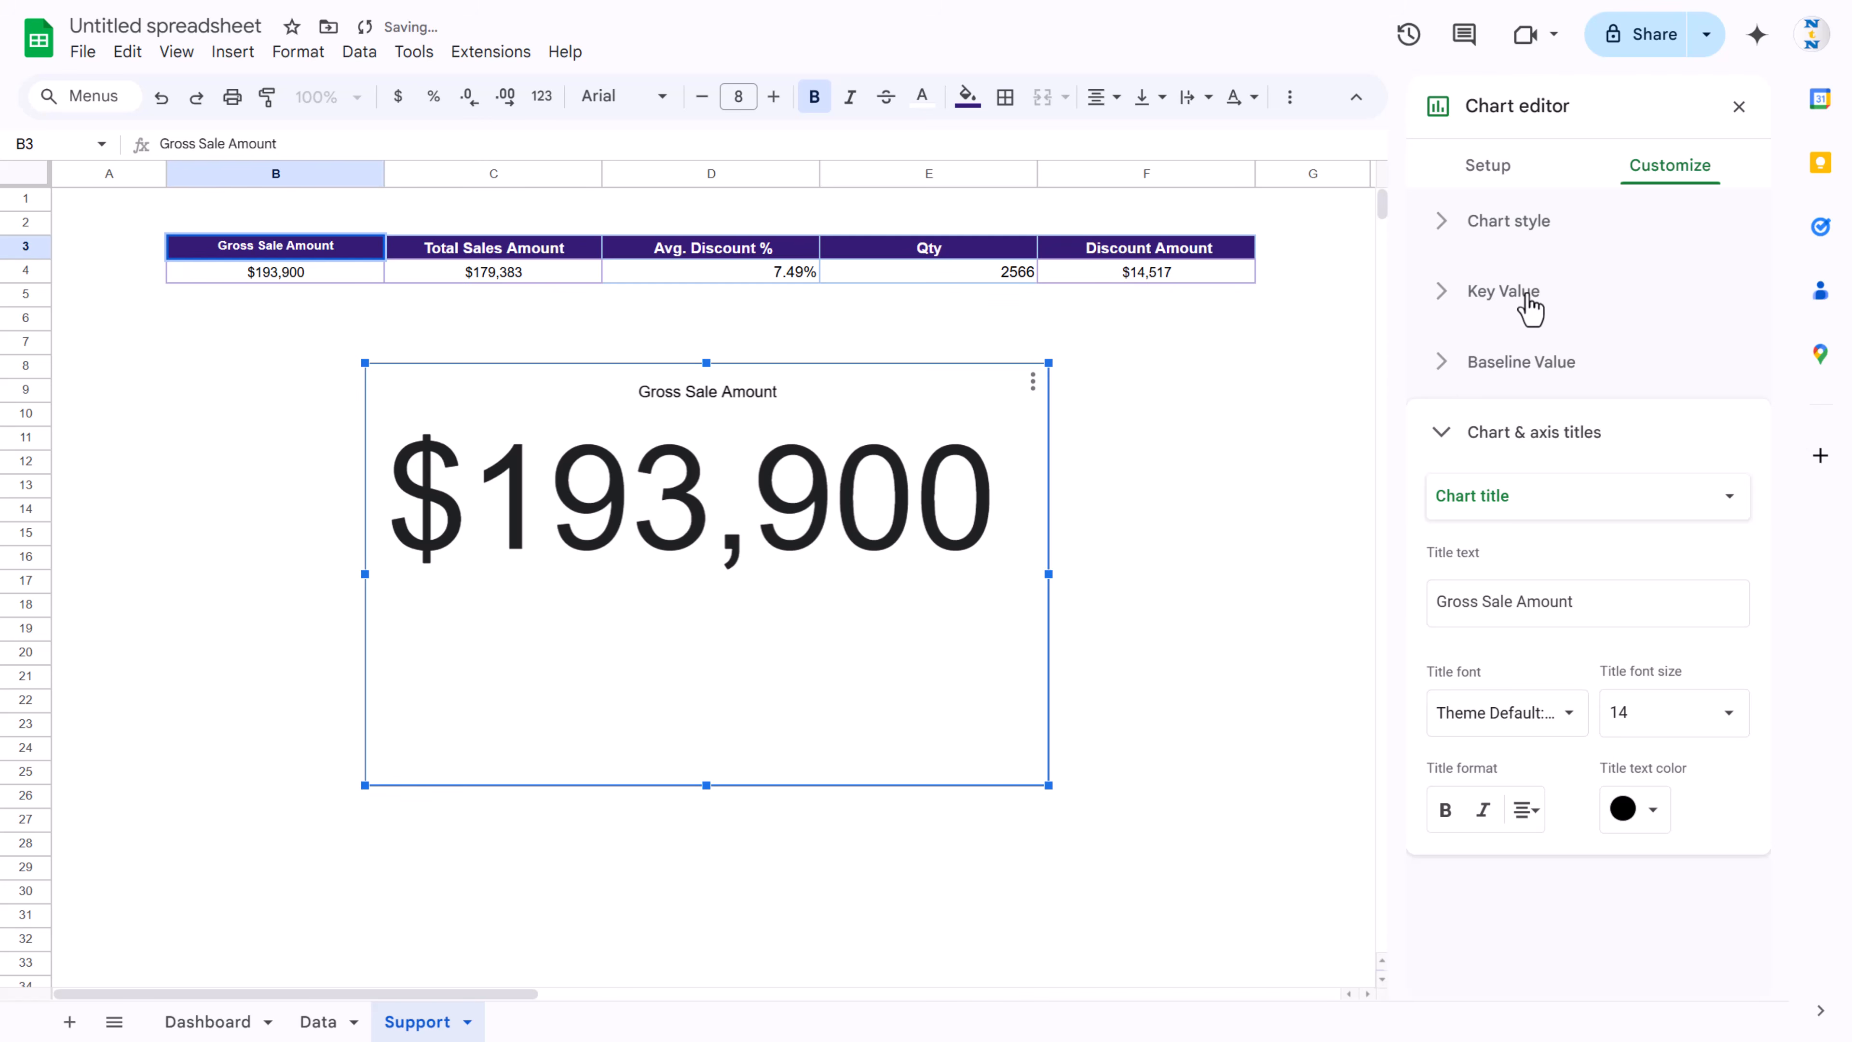
Step: Set the scorecard's key value to font size 30 and center it
click(1531, 309)
click(1726, 398)
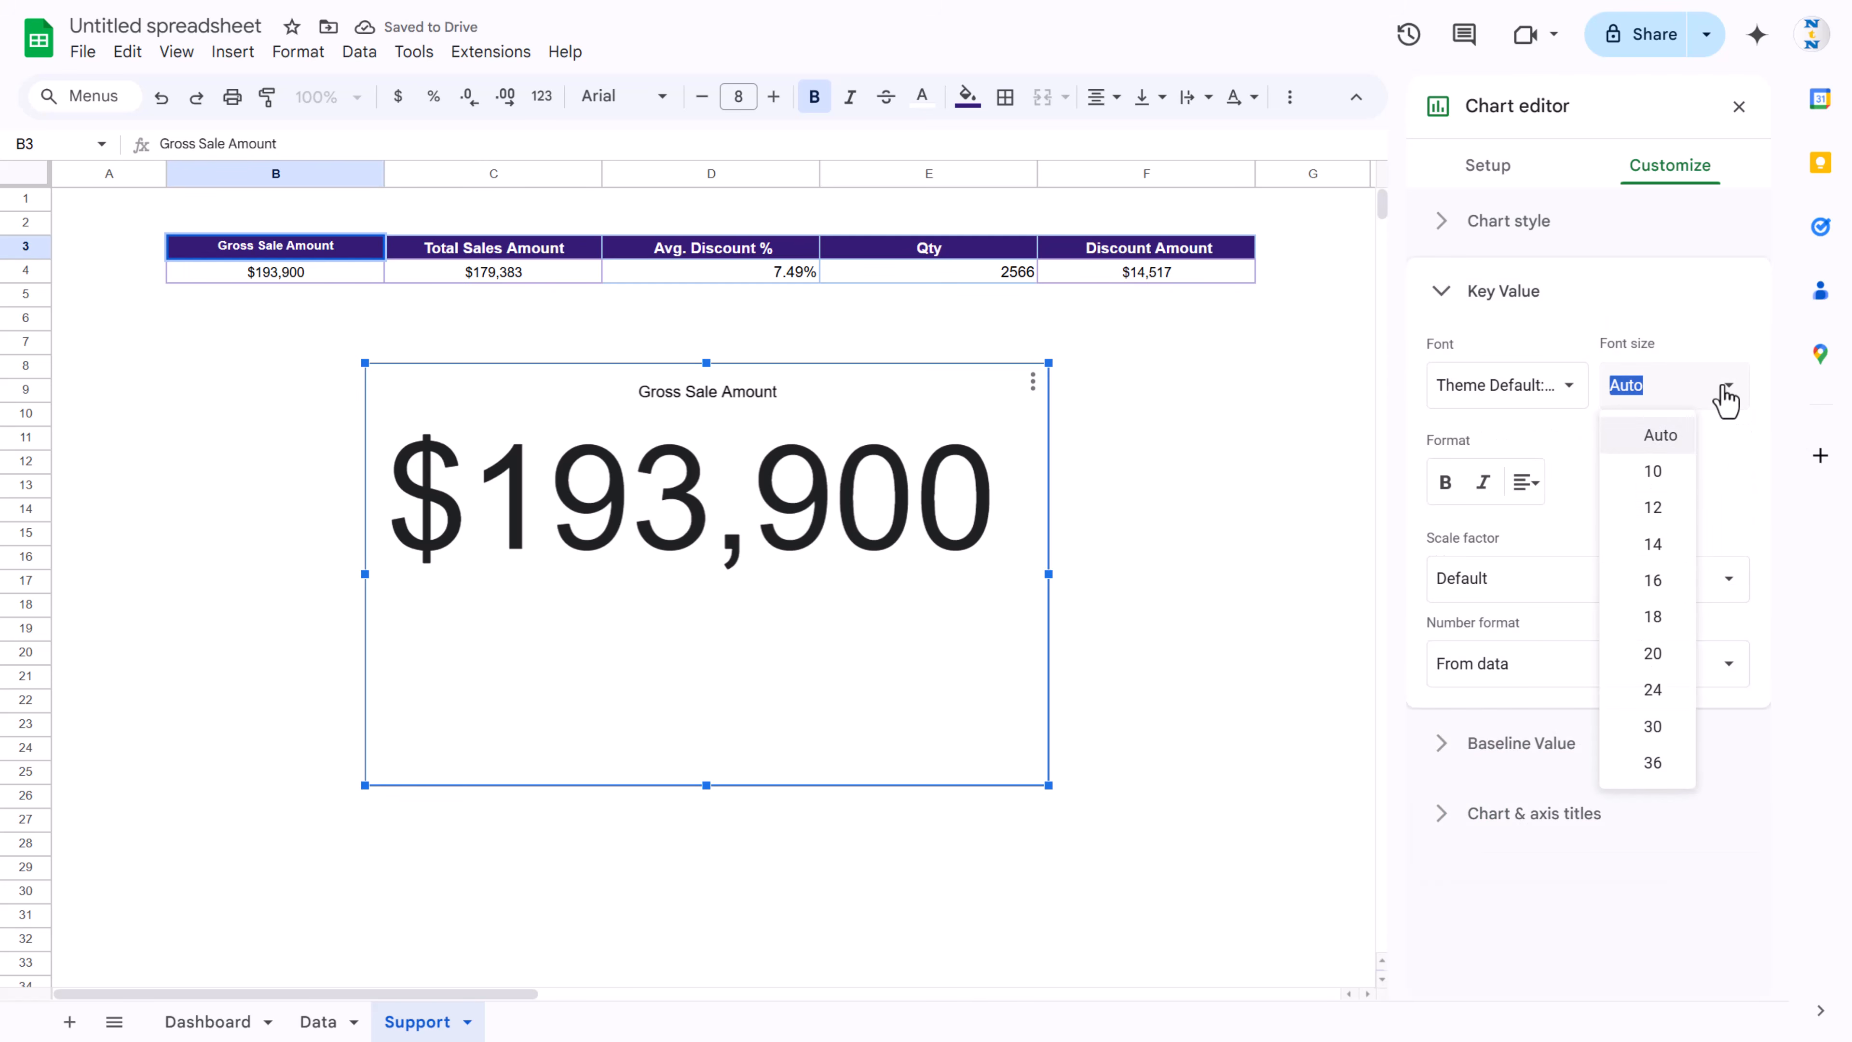
click(1666, 697)
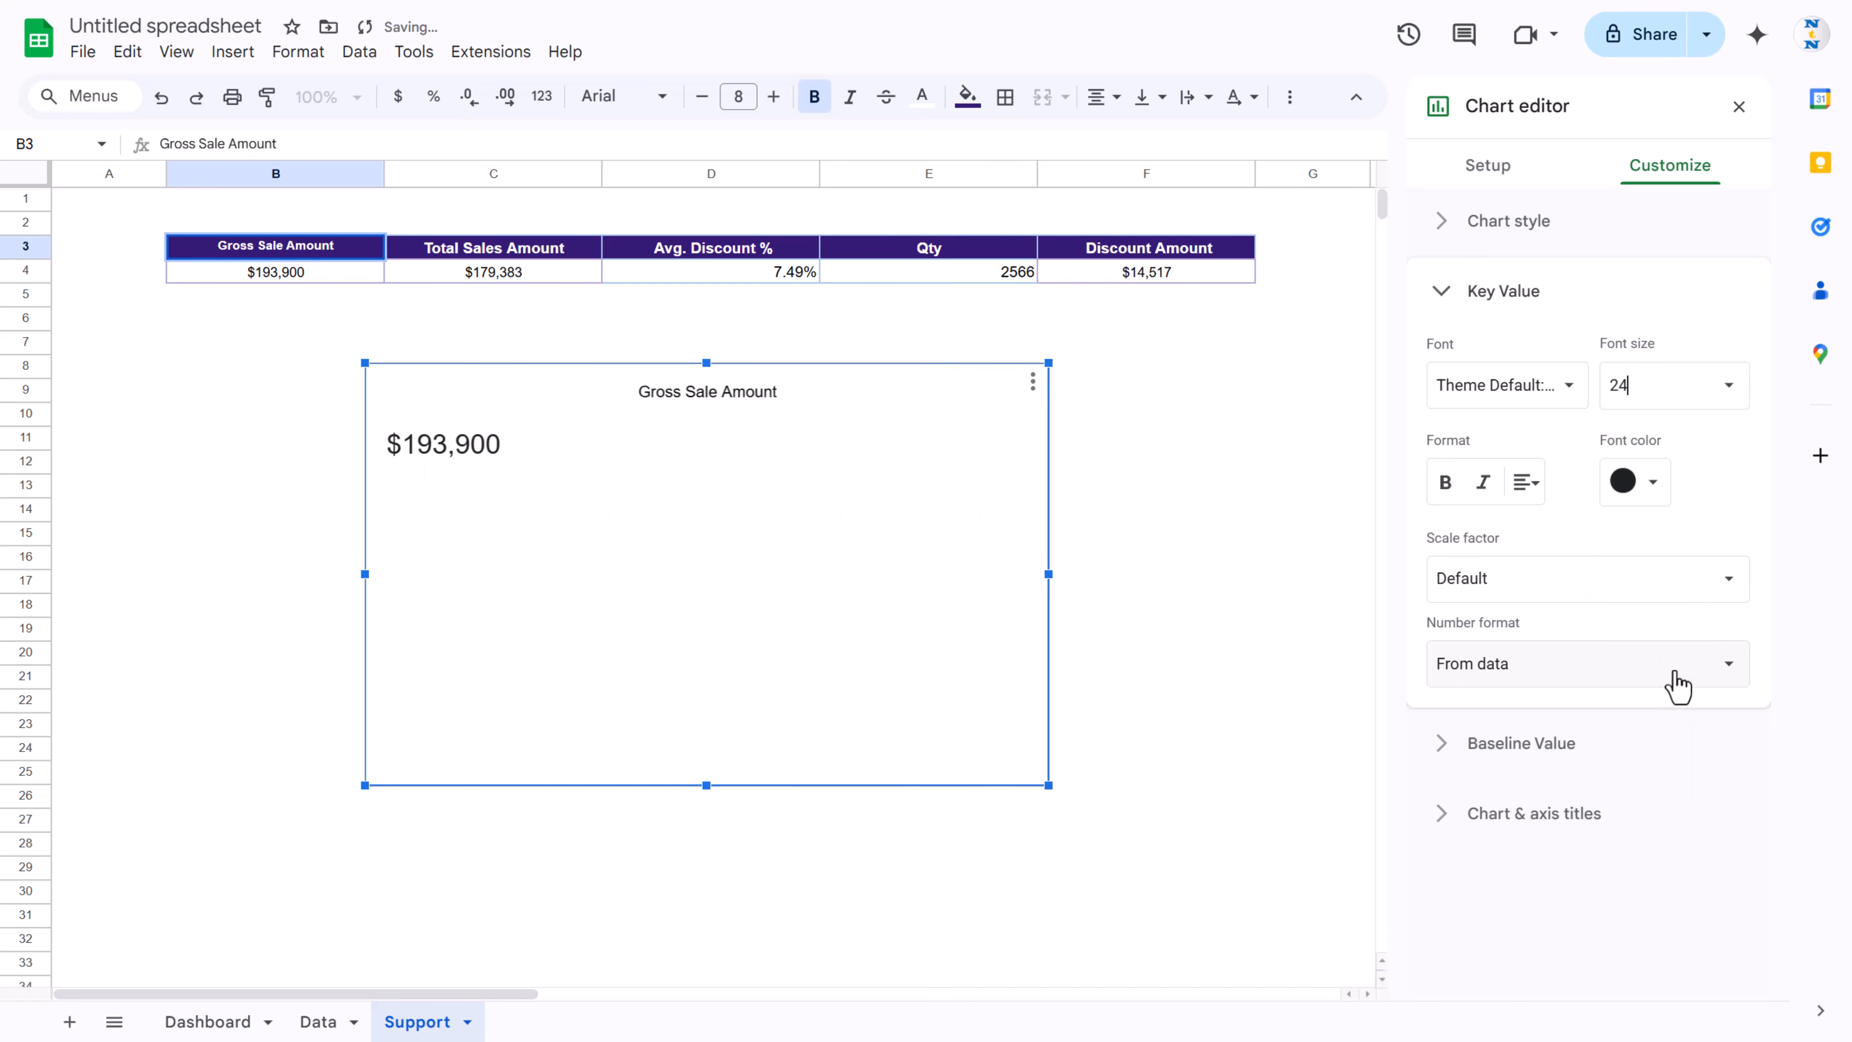
click(1729, 405)
click(1661, 727)
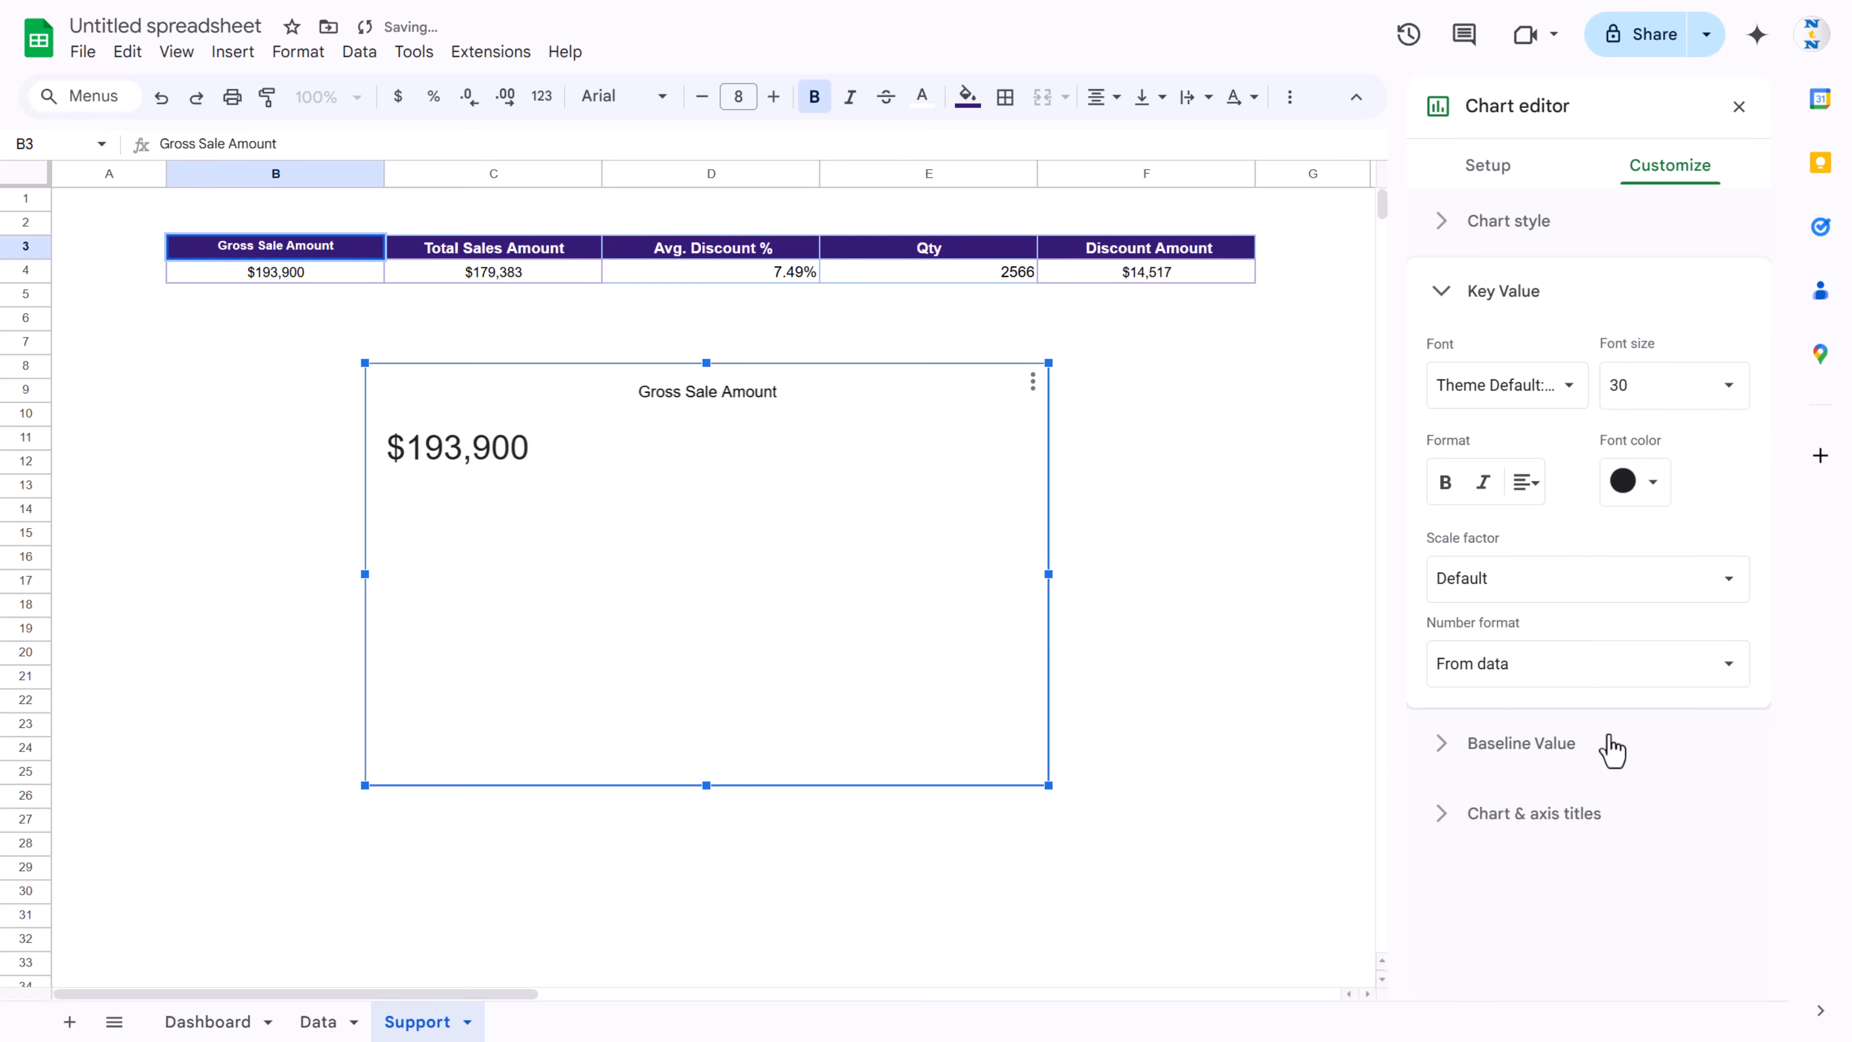
click(1517, 490)
click(1556, 531)
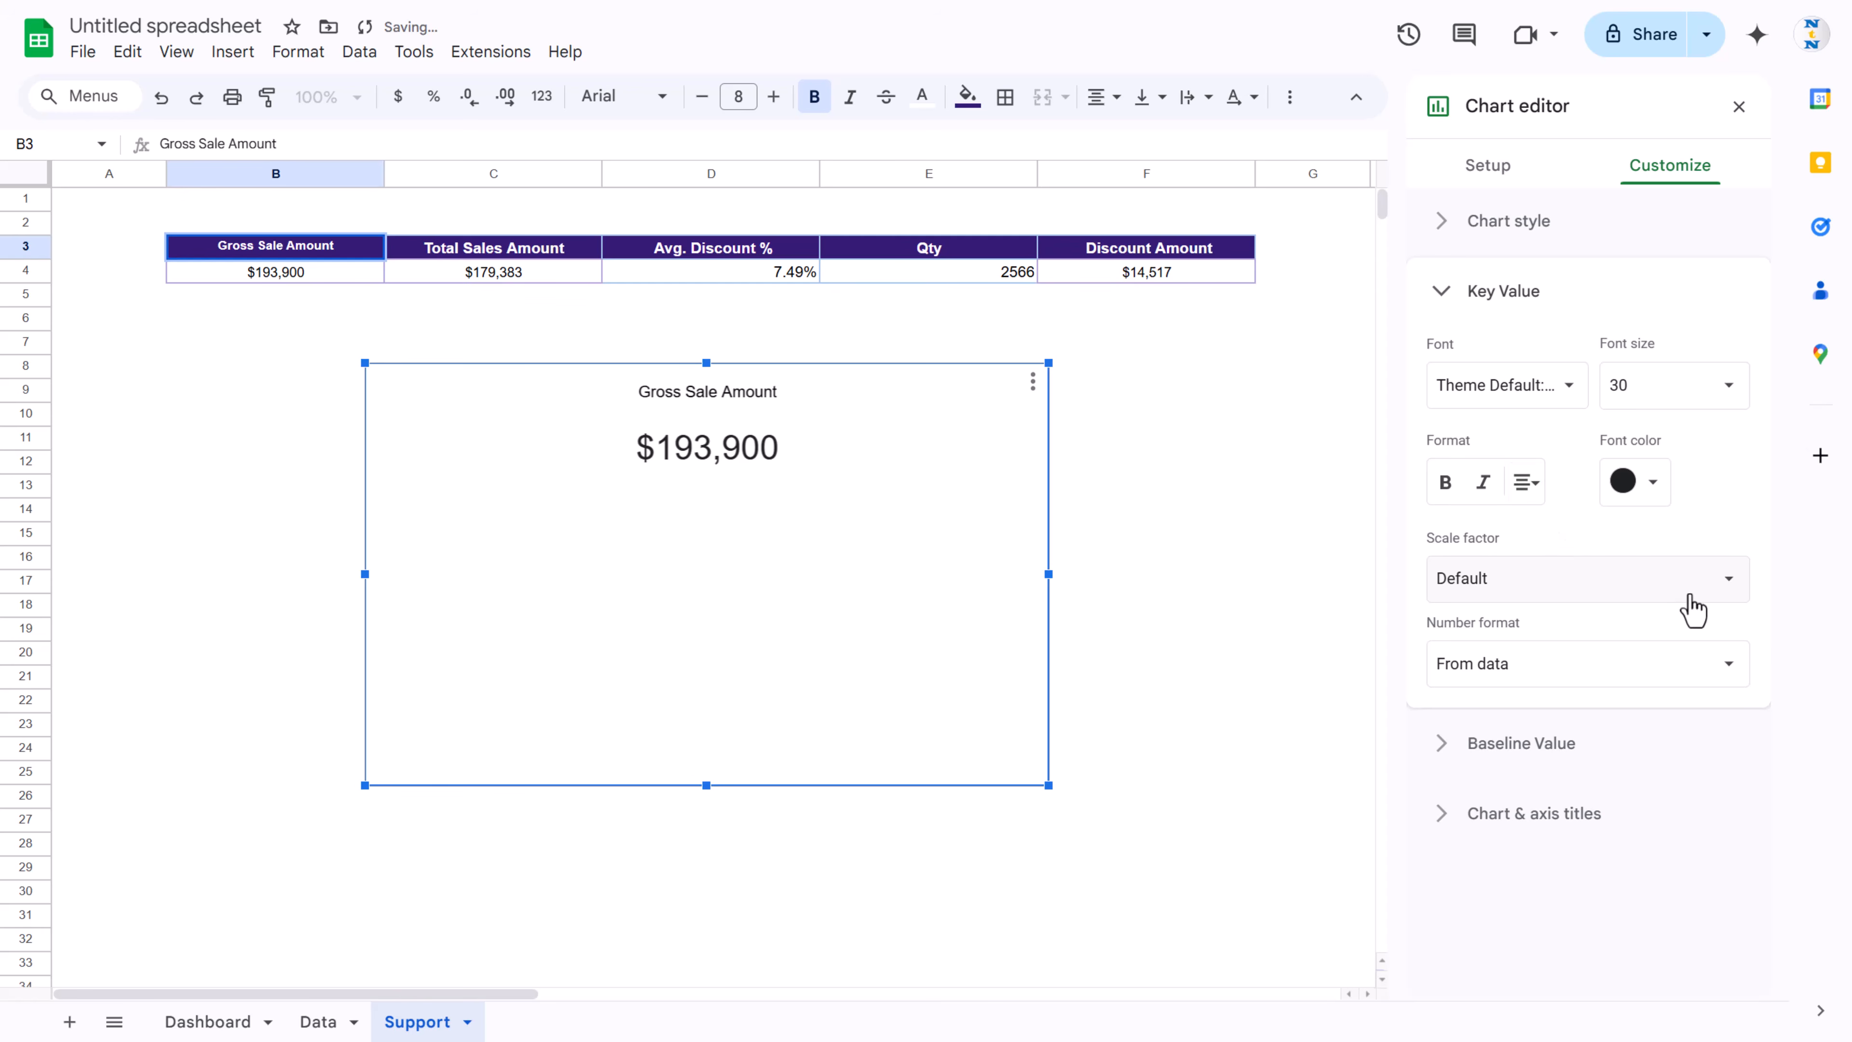
Step: Shrink the scorecard closely around its title and value, and set its background and border colors to None
drag(706, 782, 748, 479)
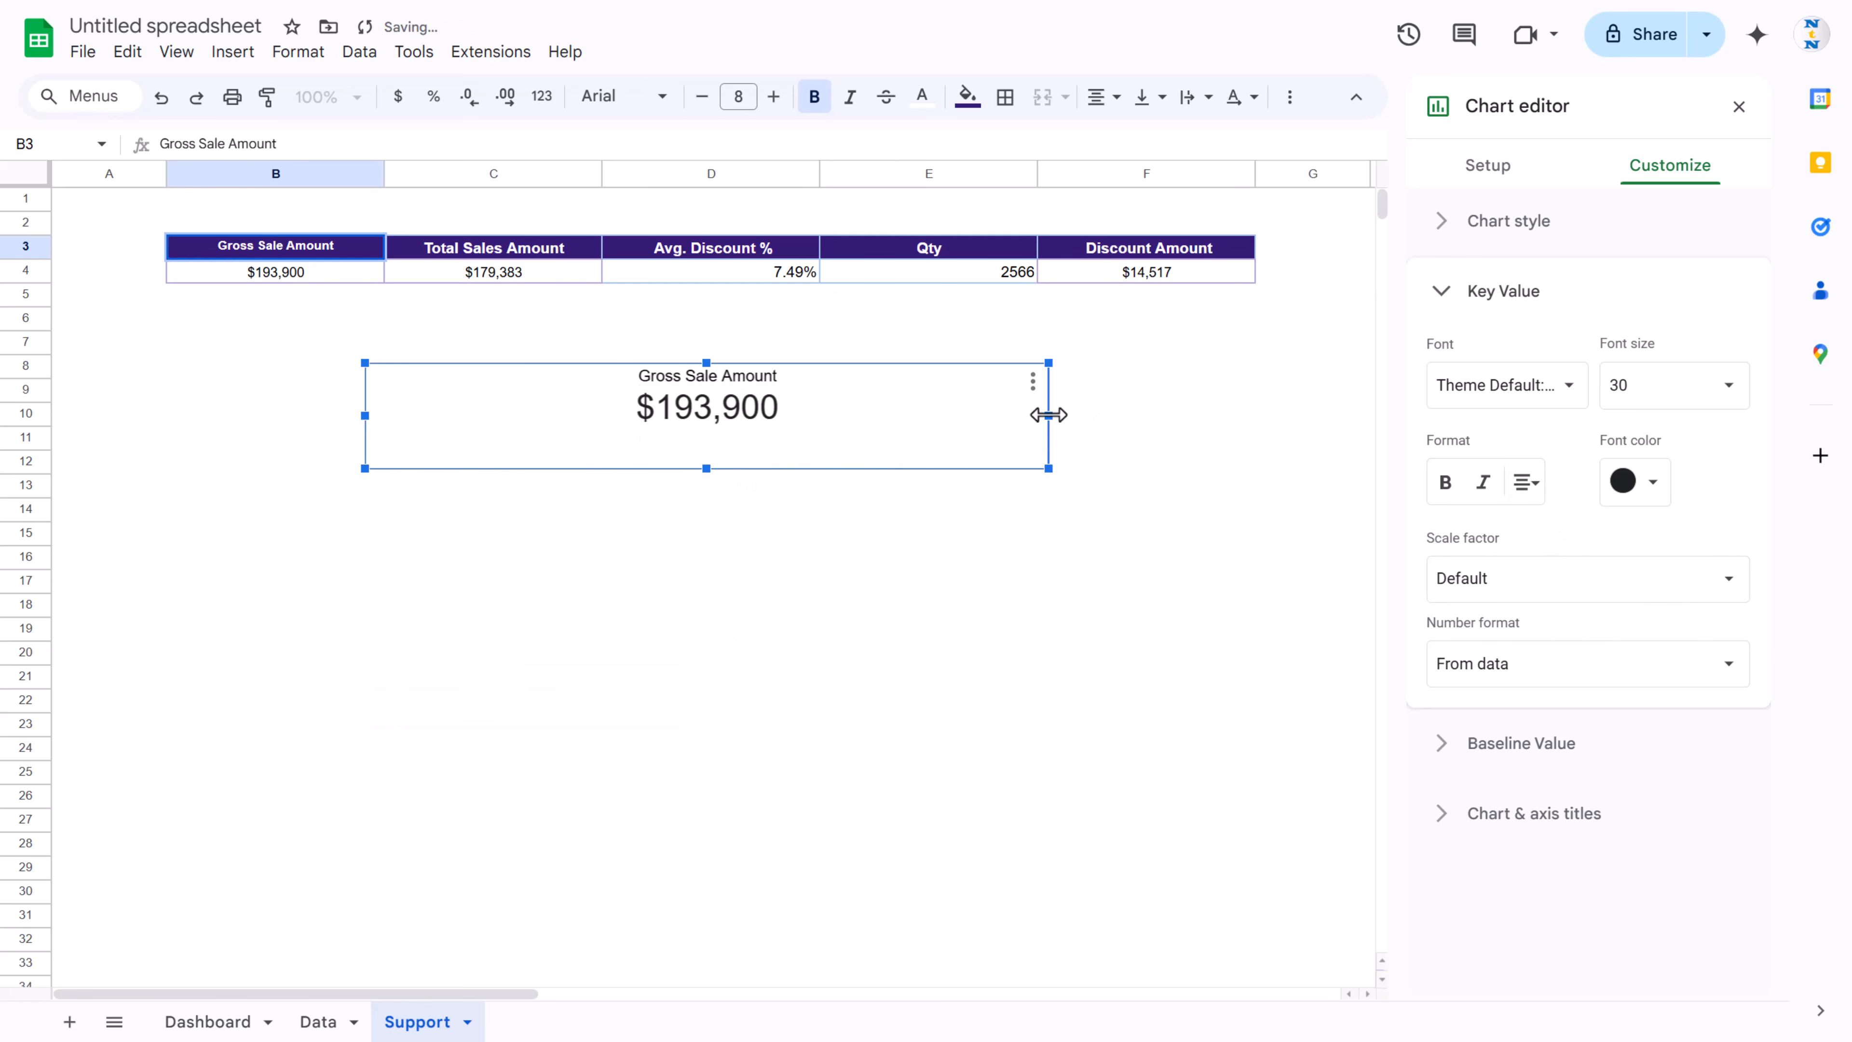
drag(1049, 414, 505, 463)
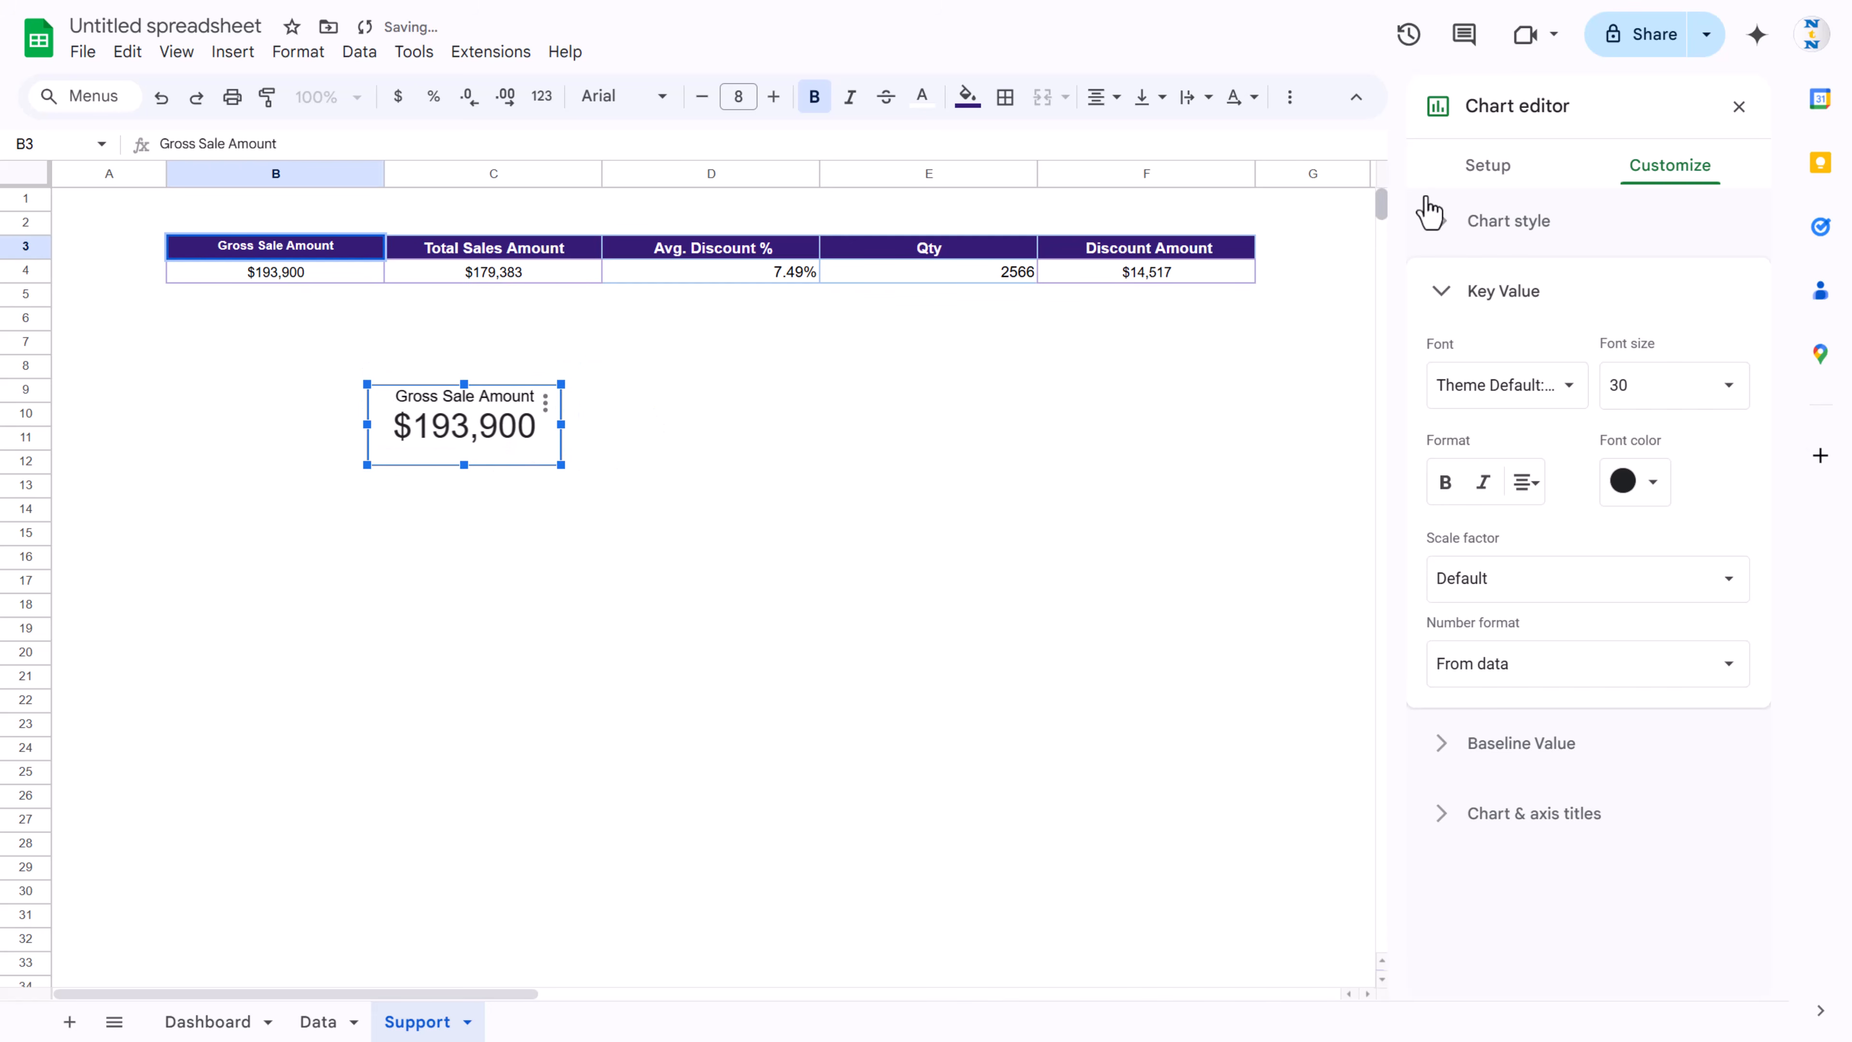
click(1539, 232)
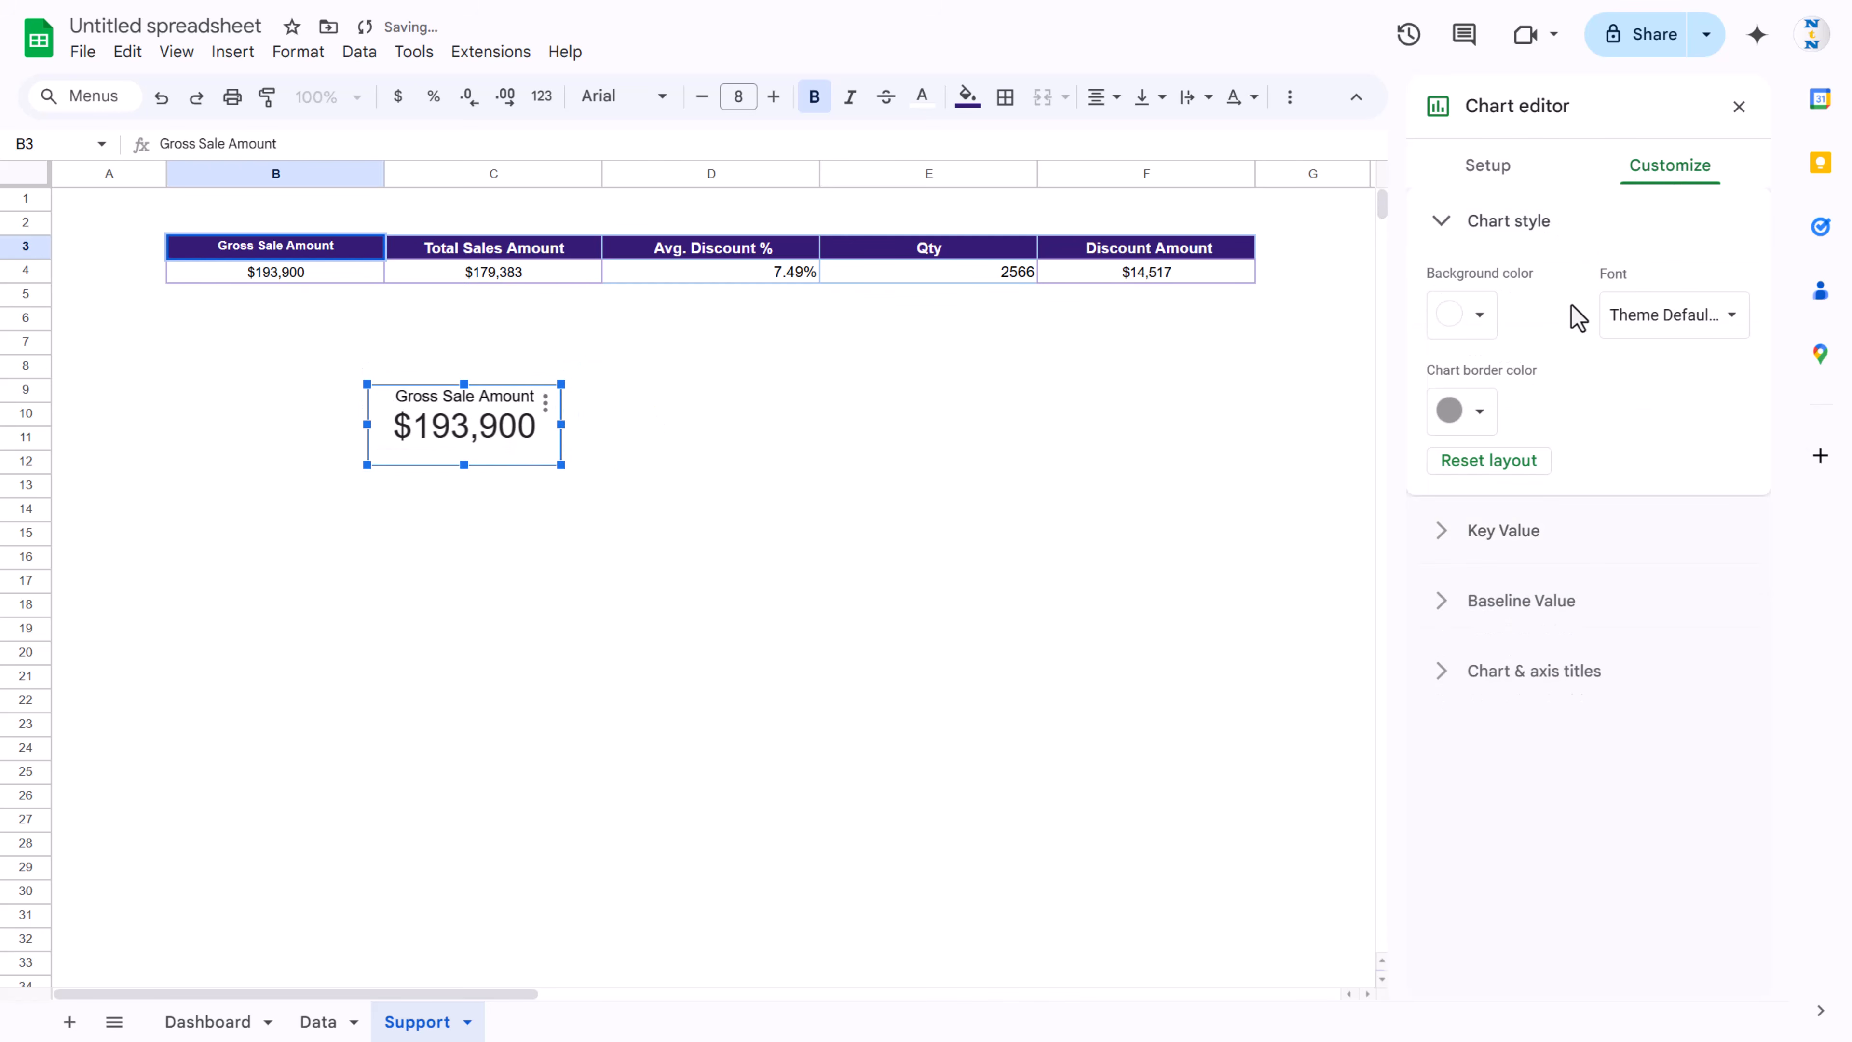
click(1491, 329)
click(1508, 380)
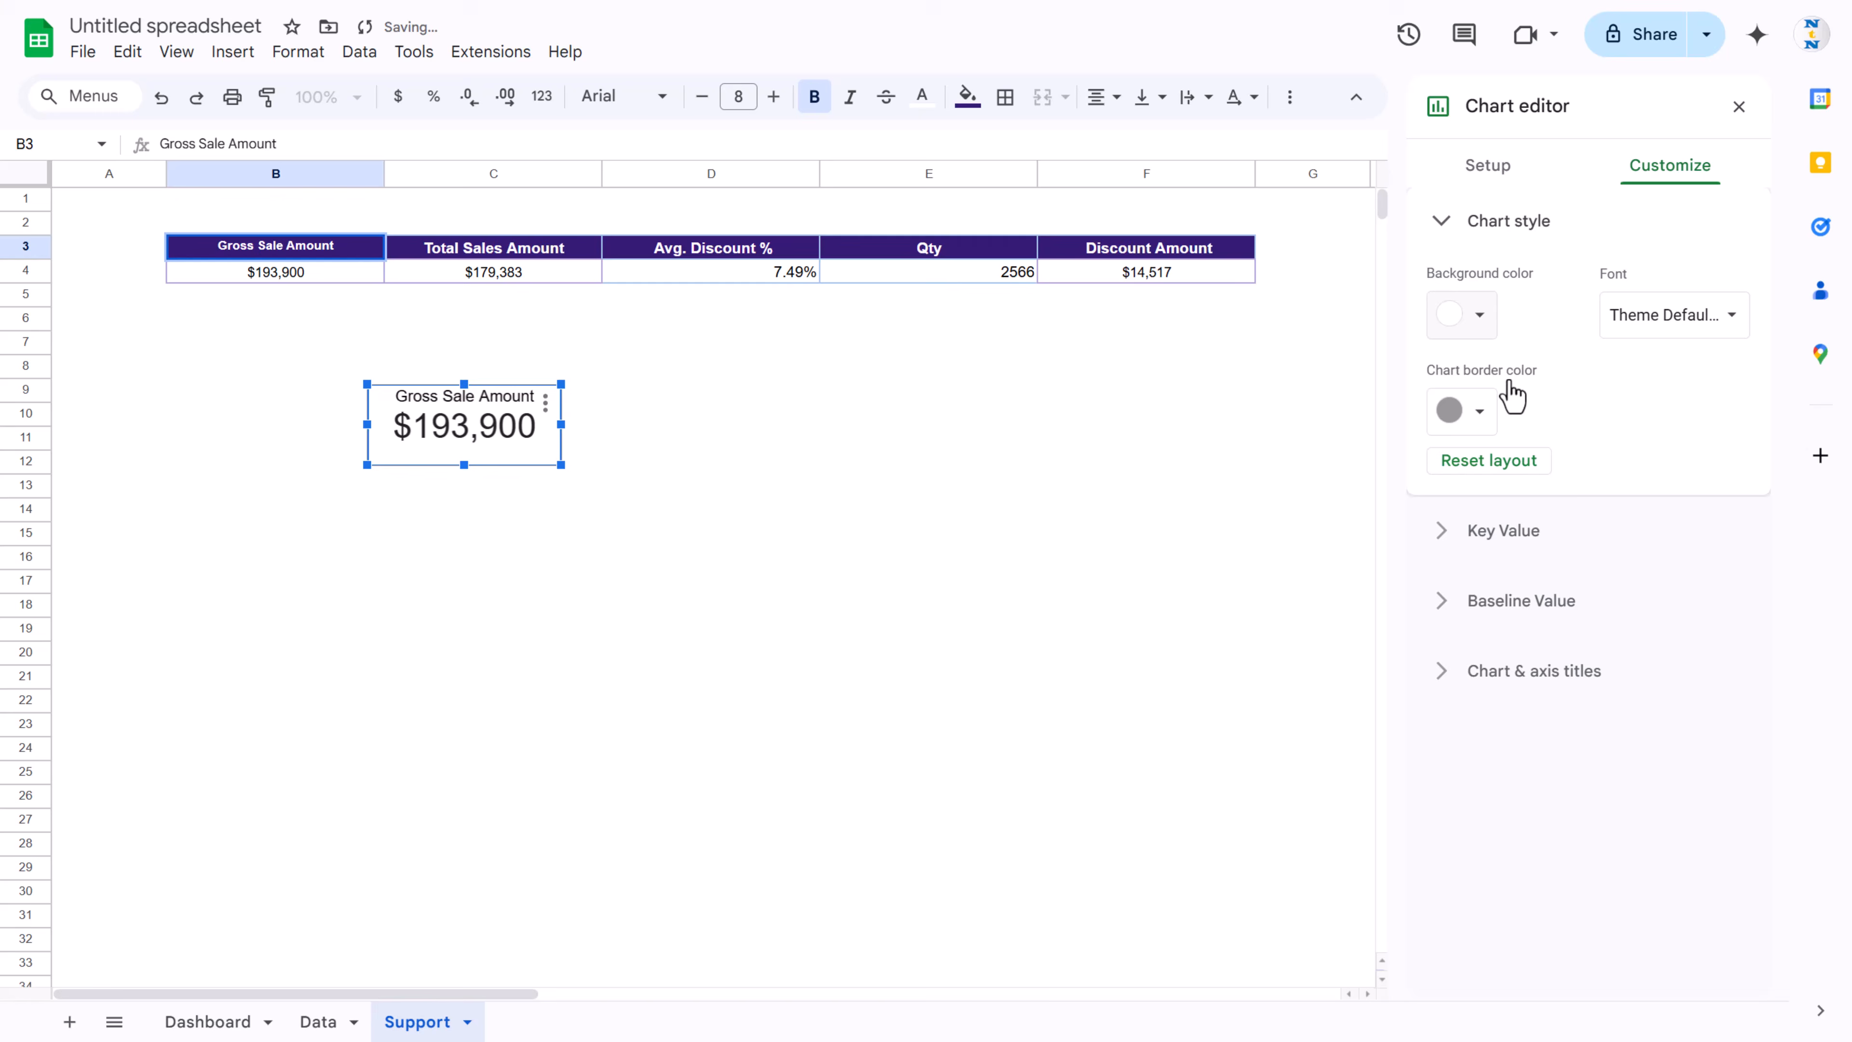
click(1481, 419)
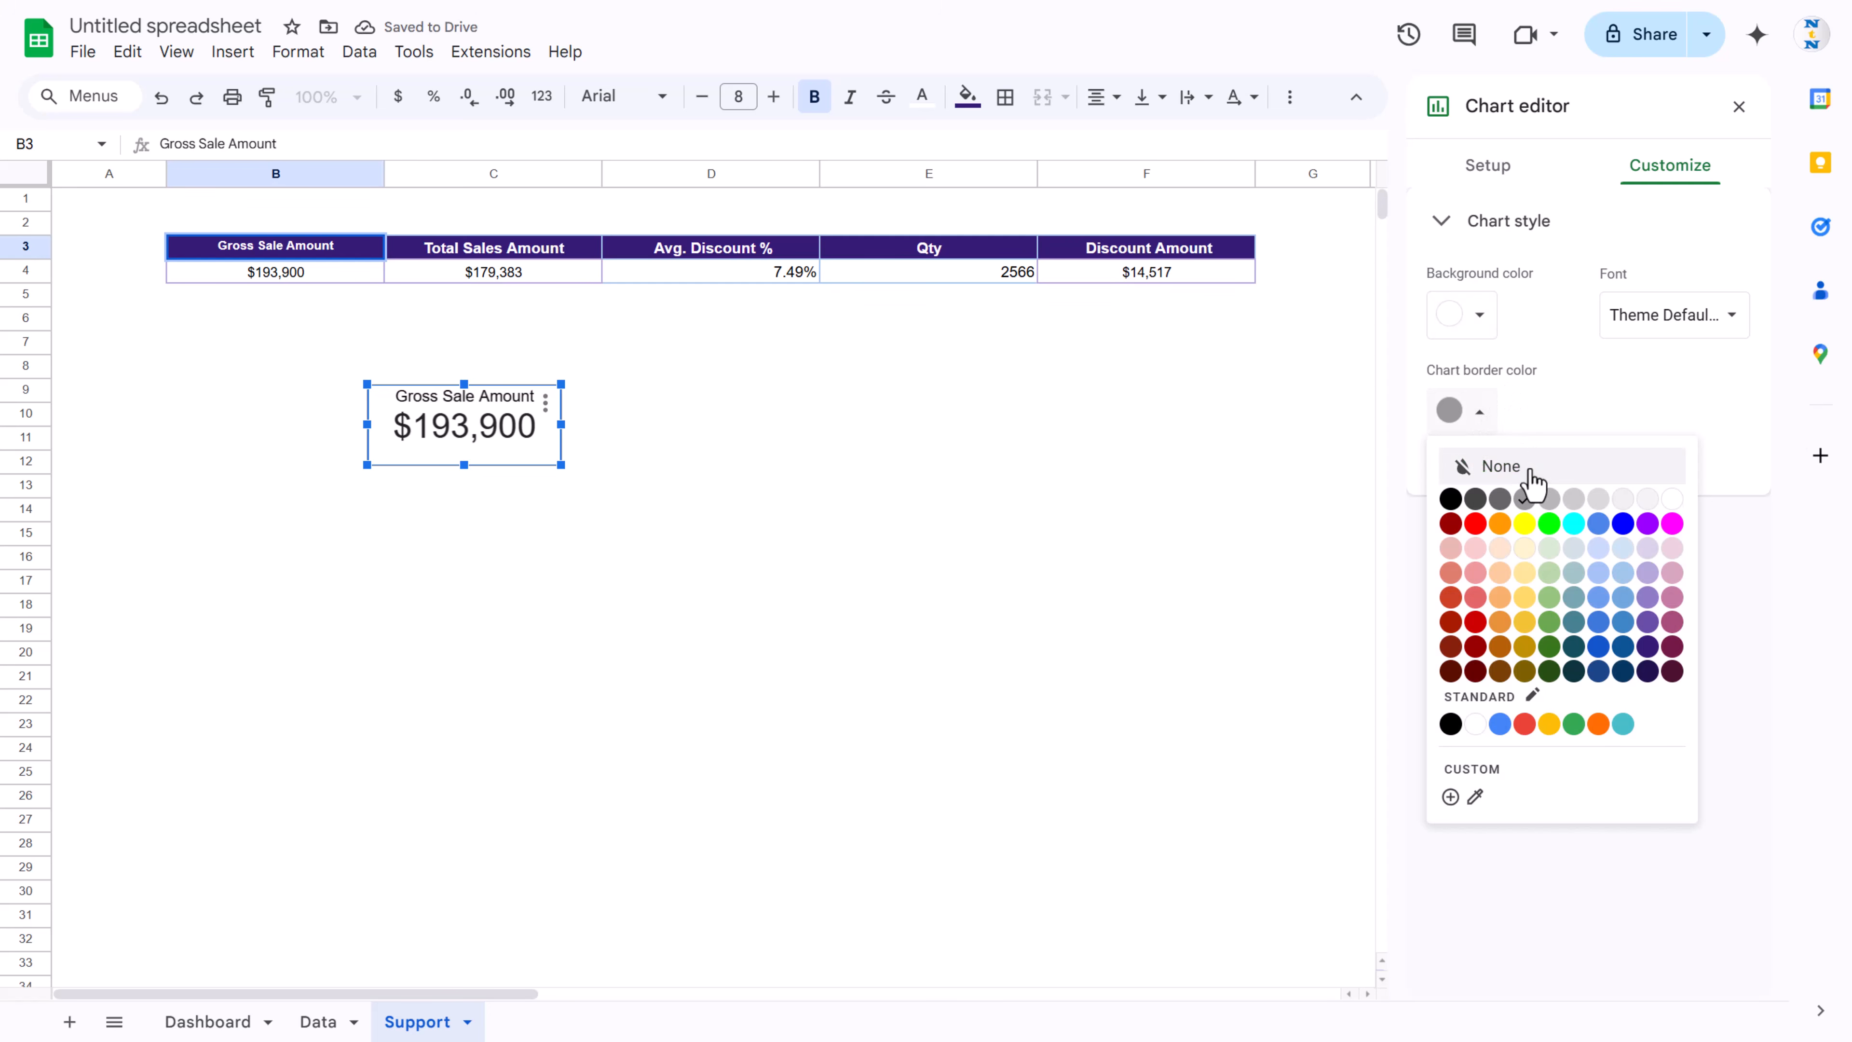
click(1520, 482)
drag(515, 460, 456, 486)
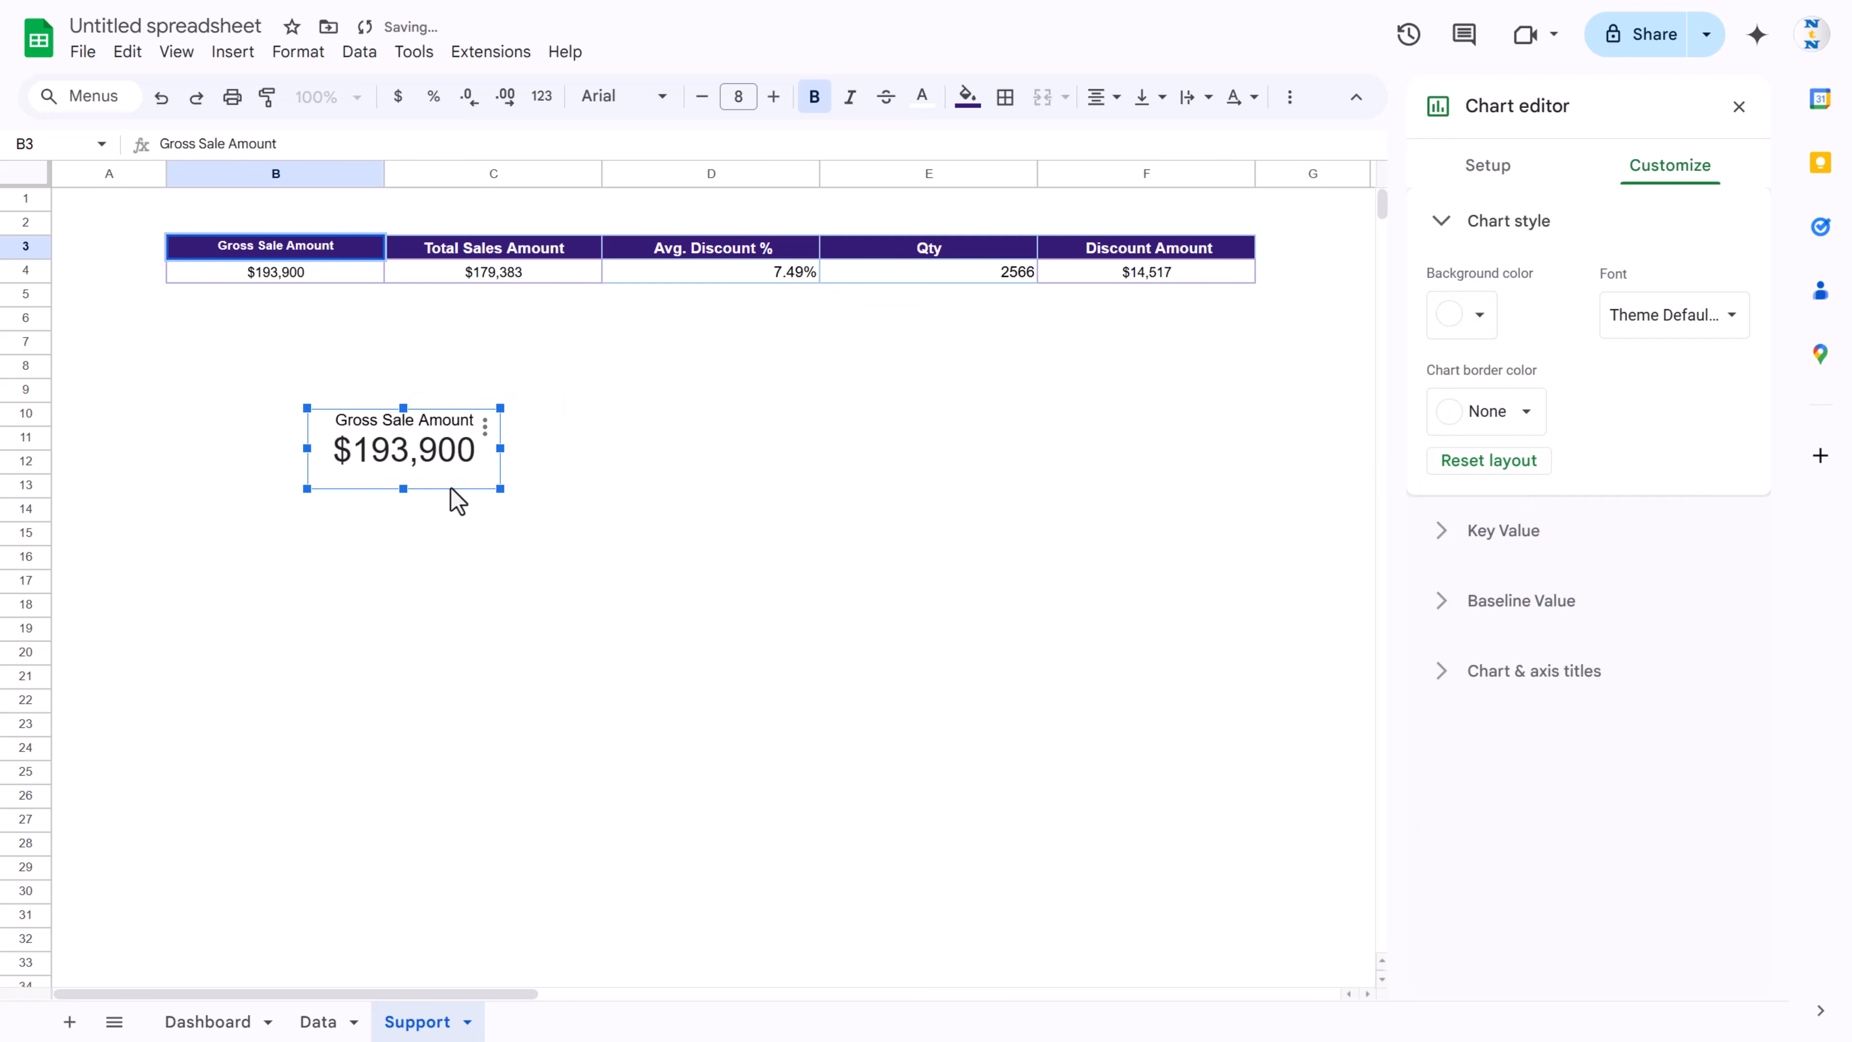
click(596, 419)
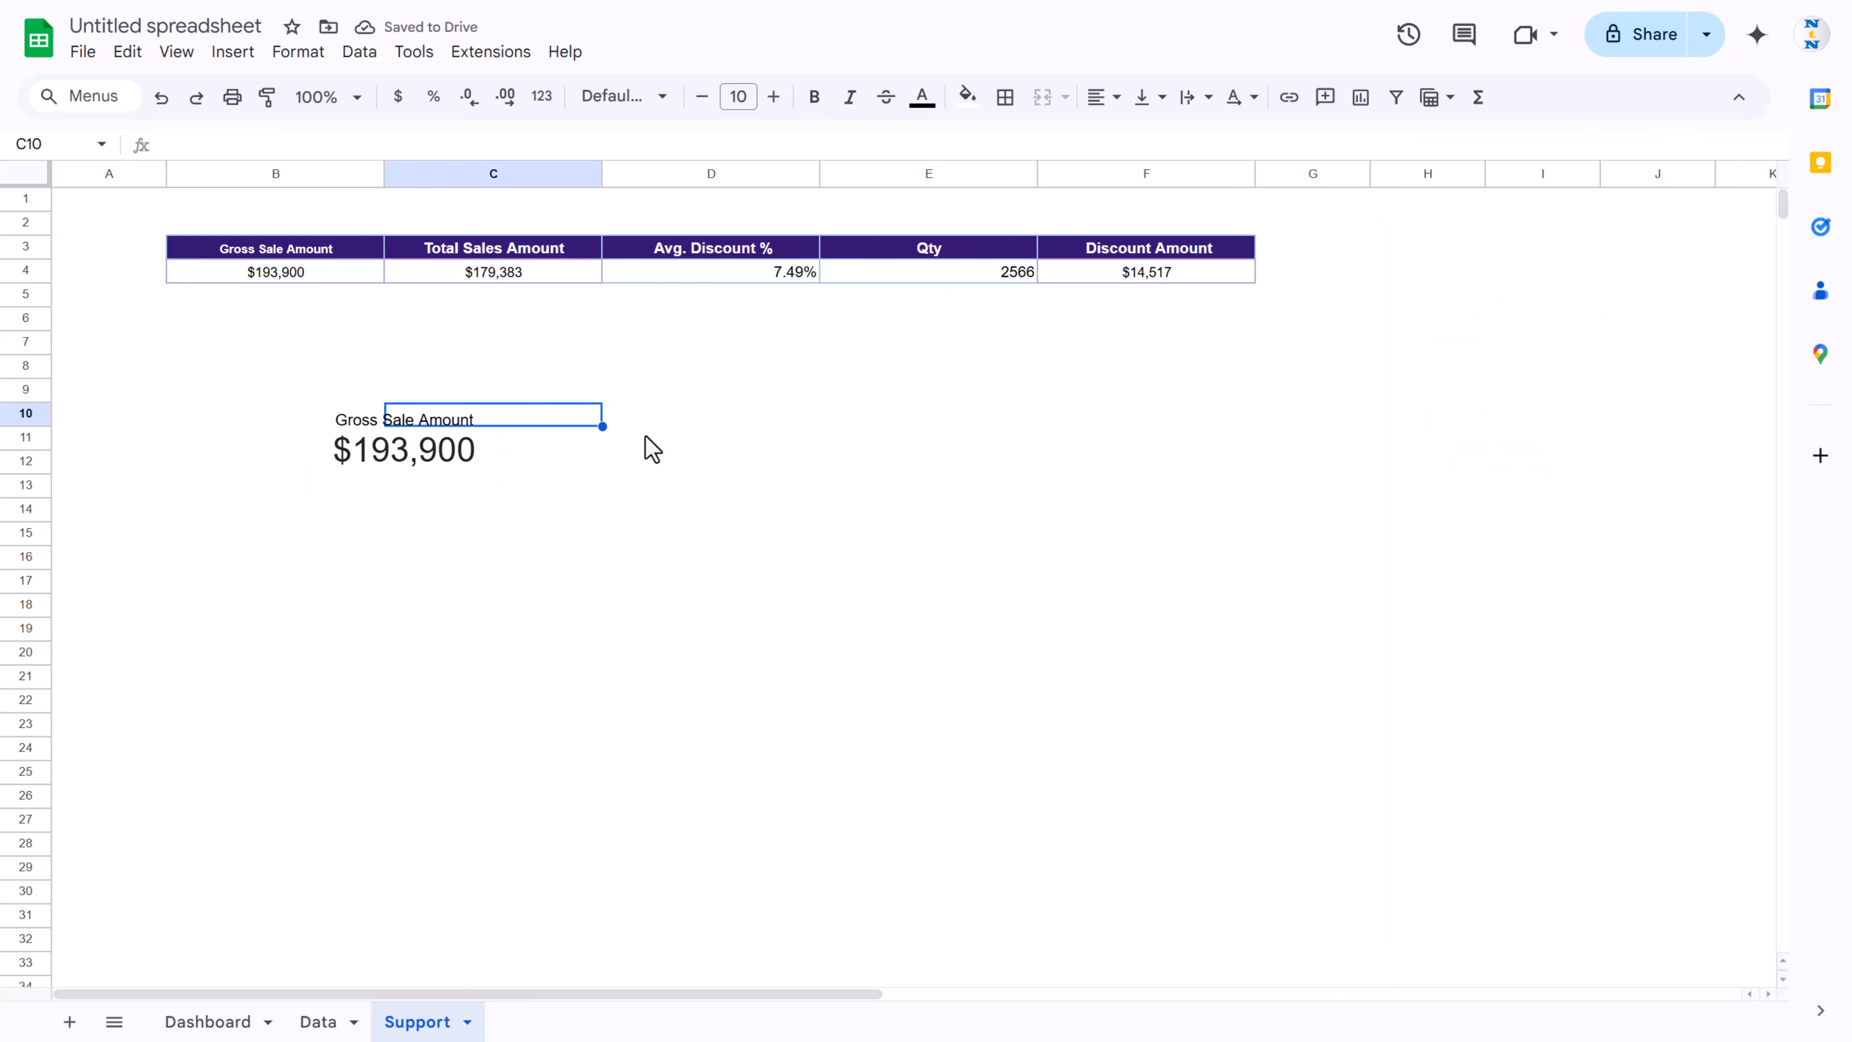
Step: Copy the gross sale scorecard from the Support sheet and paste it onto the Dashboard sheet
click(485, 426)
click(549, 614)
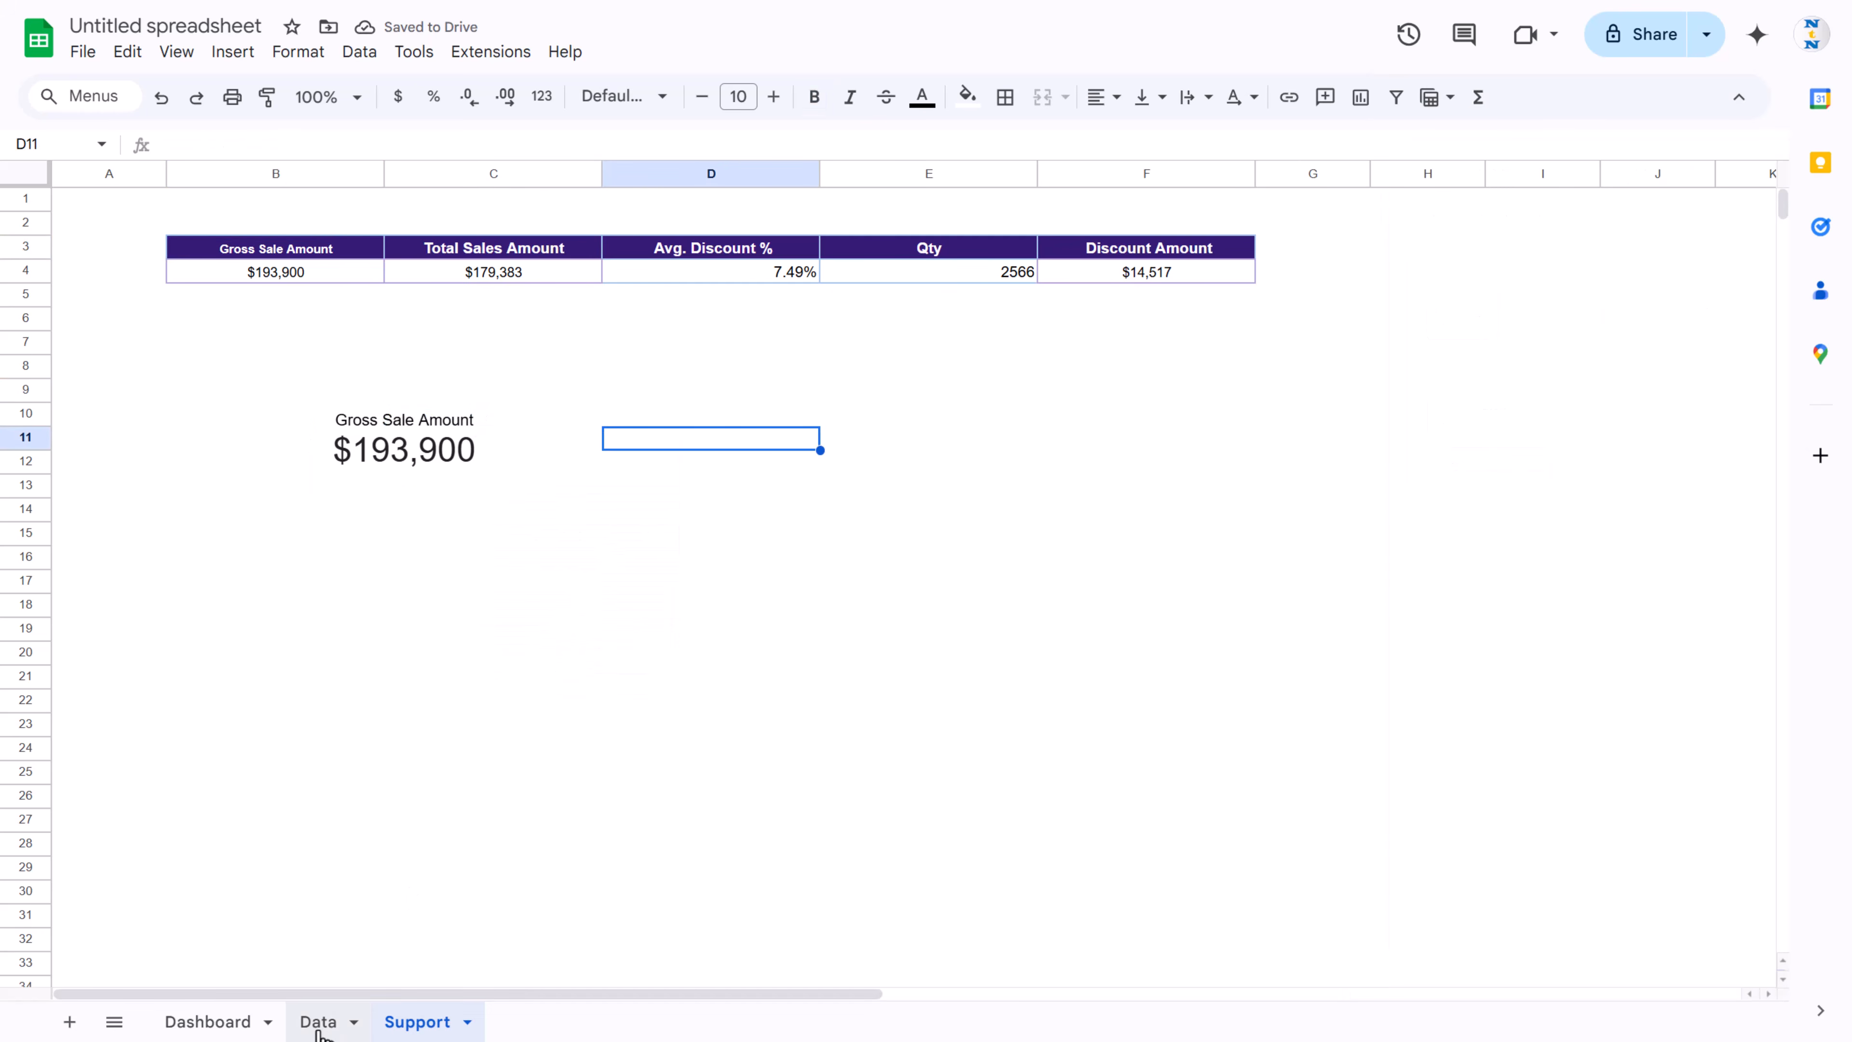
click(318, 1029)
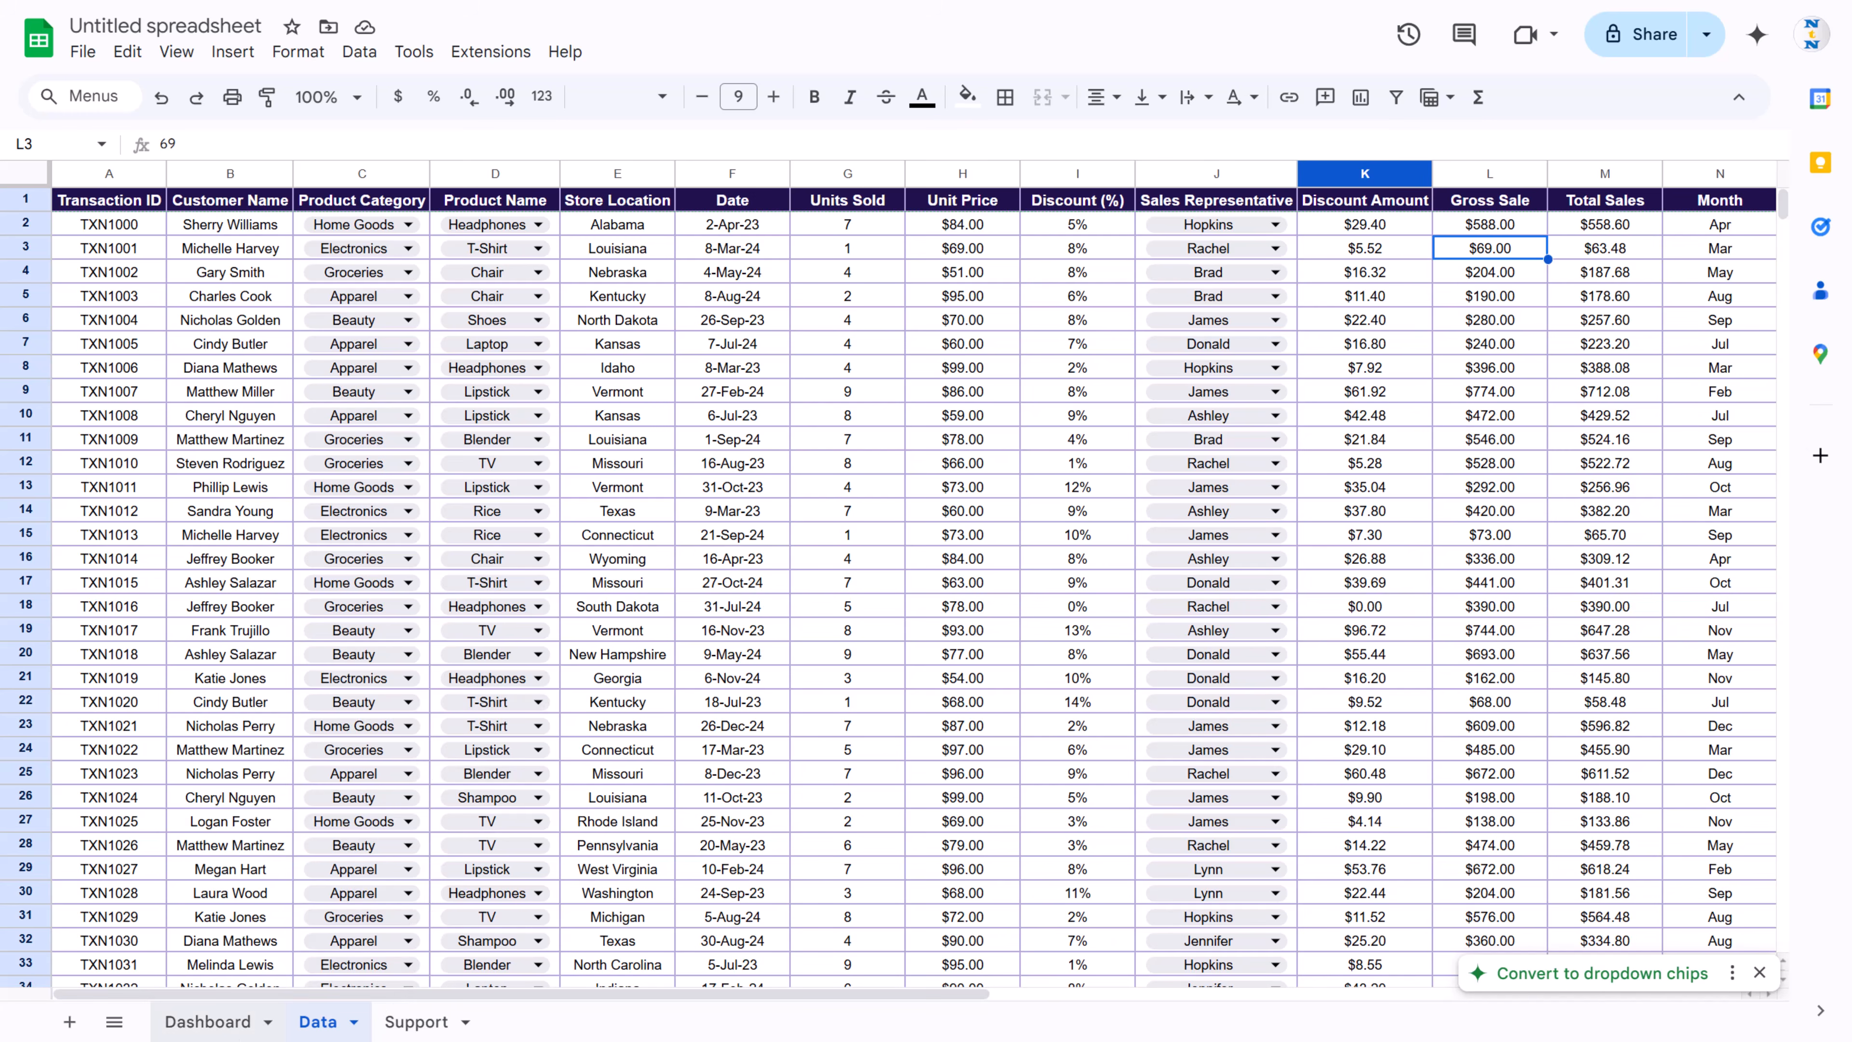
click(207, 1025)
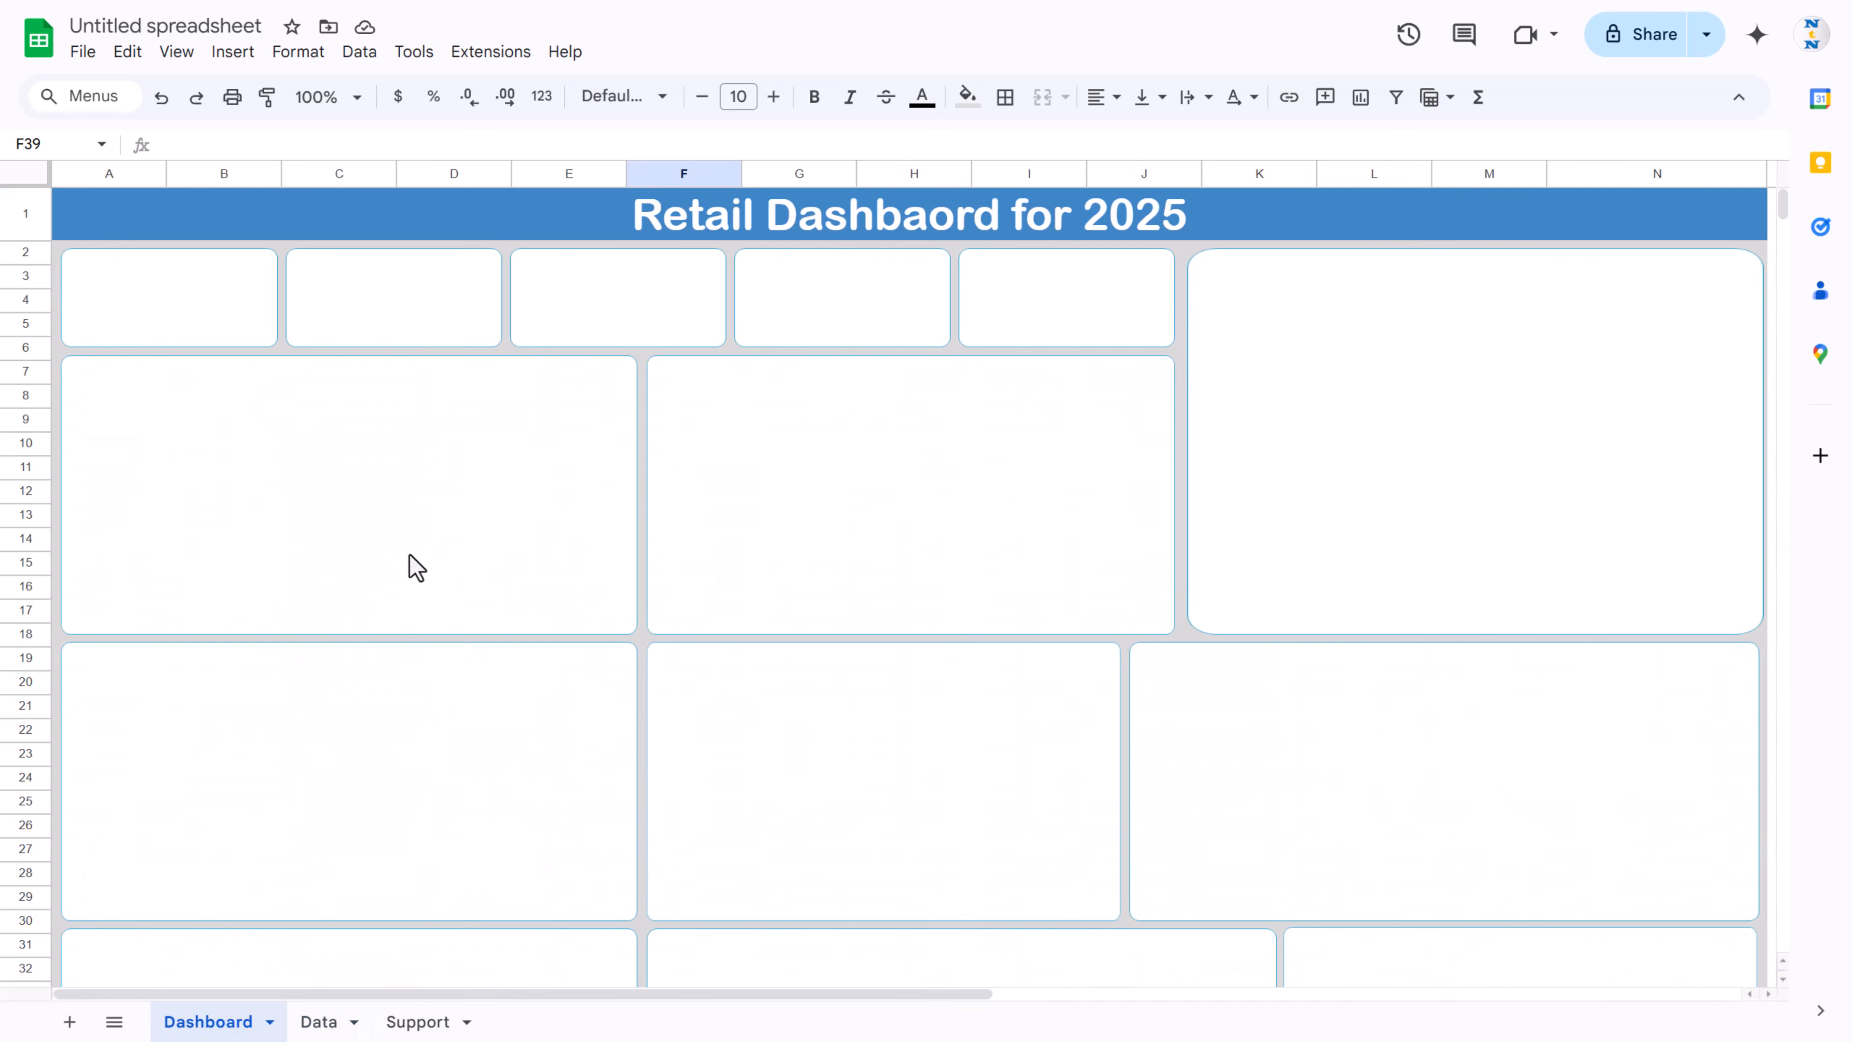
key(ctrl+v)
drag(897, 909, 650, 504)
scroll(678, 647, up, 3)
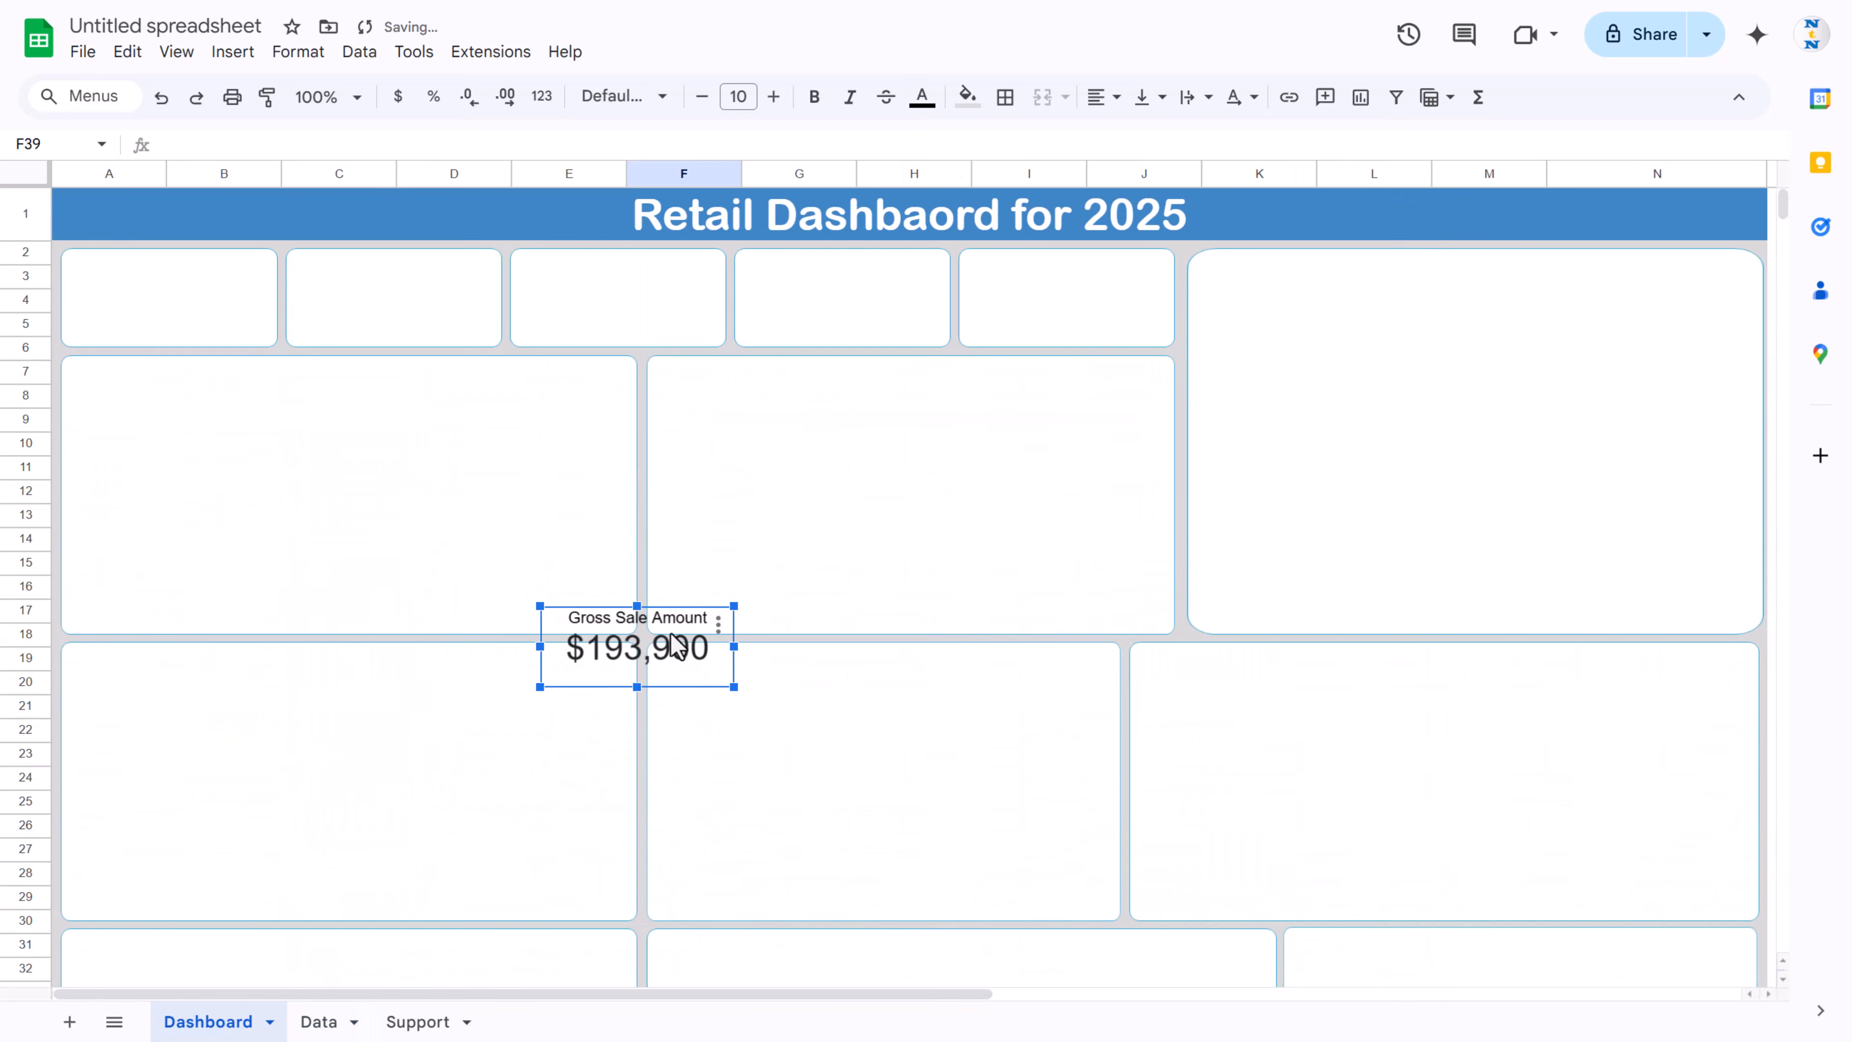
Step: Position the pasted scorecard inside the first small card below the dashboard title
drag(678, 647, 163, 357)
click(325, 300)
click(177, 323)
drag(168, 298, 211, 306)
Step: Duplicate the gross sale scorecard twice and place the copies in the second and third cards of the row
click(238, 281)
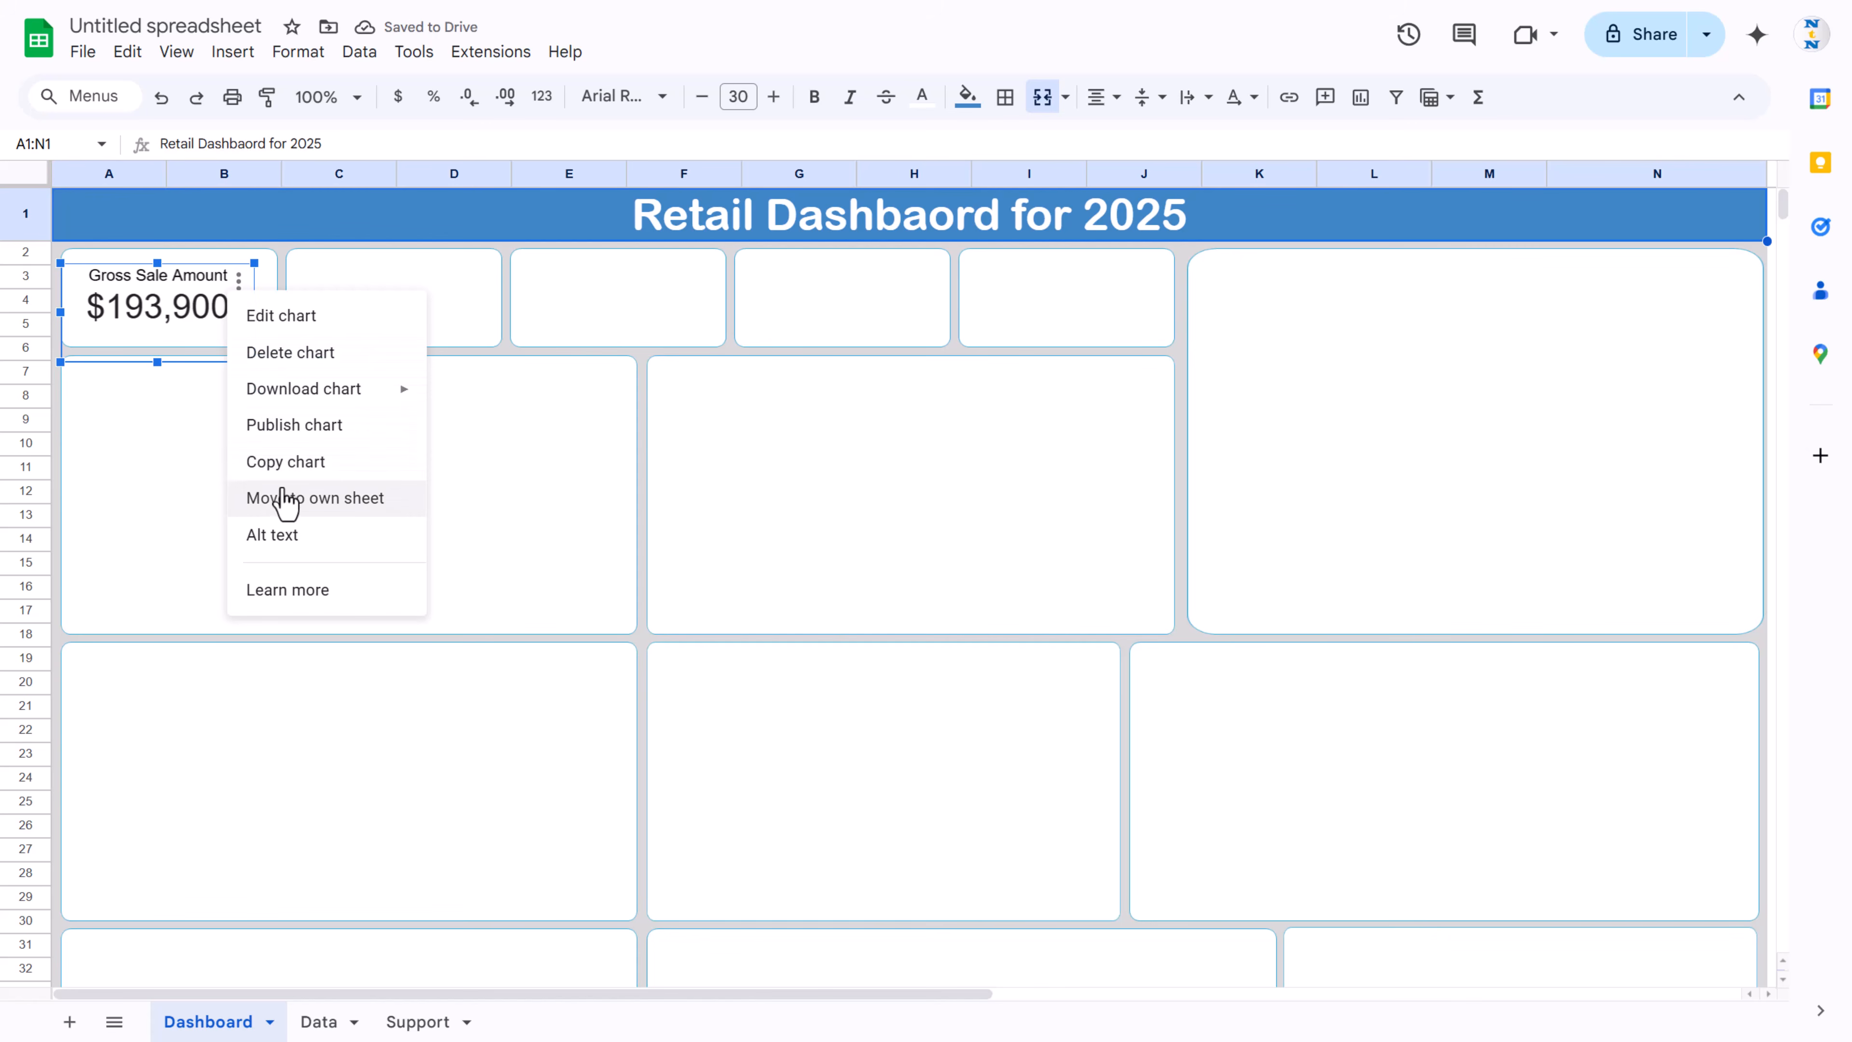
click(298, 461)
key(ctrl+v)
drag(146, 239, 381, 284)
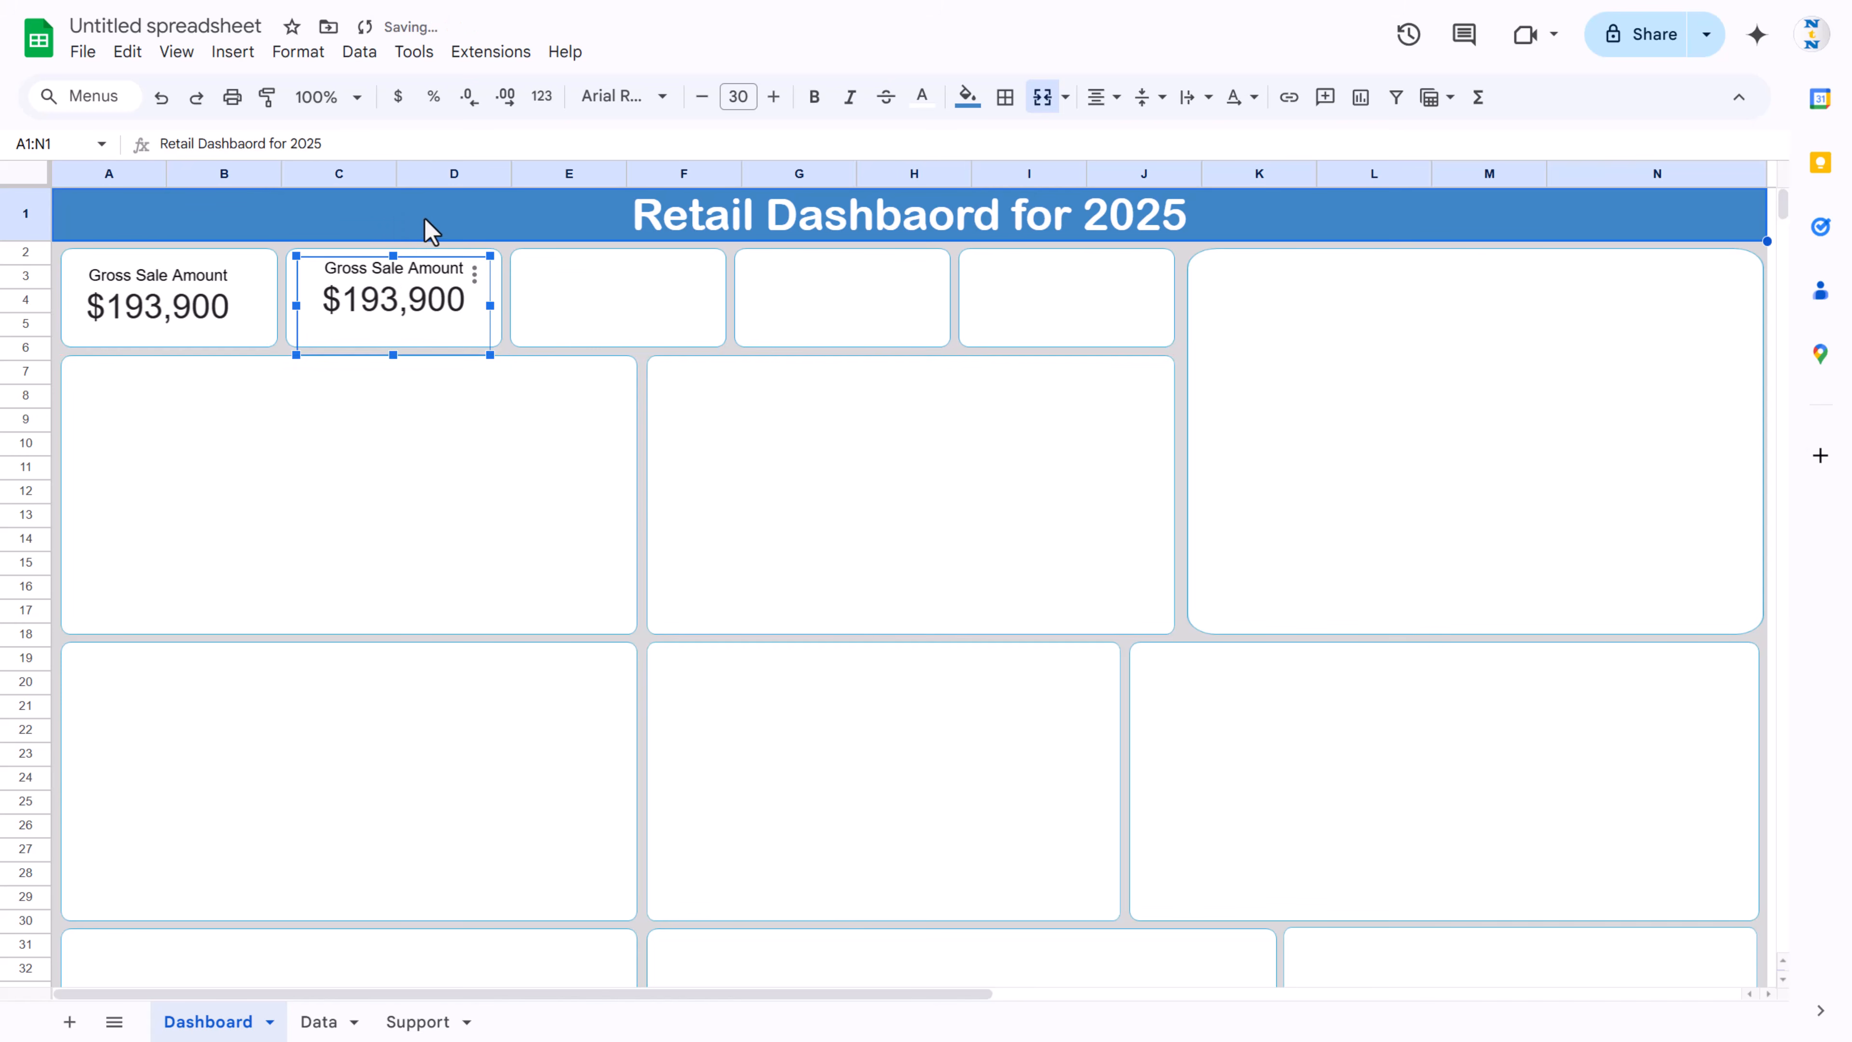
click(425, 219)
key(ctrl+v)
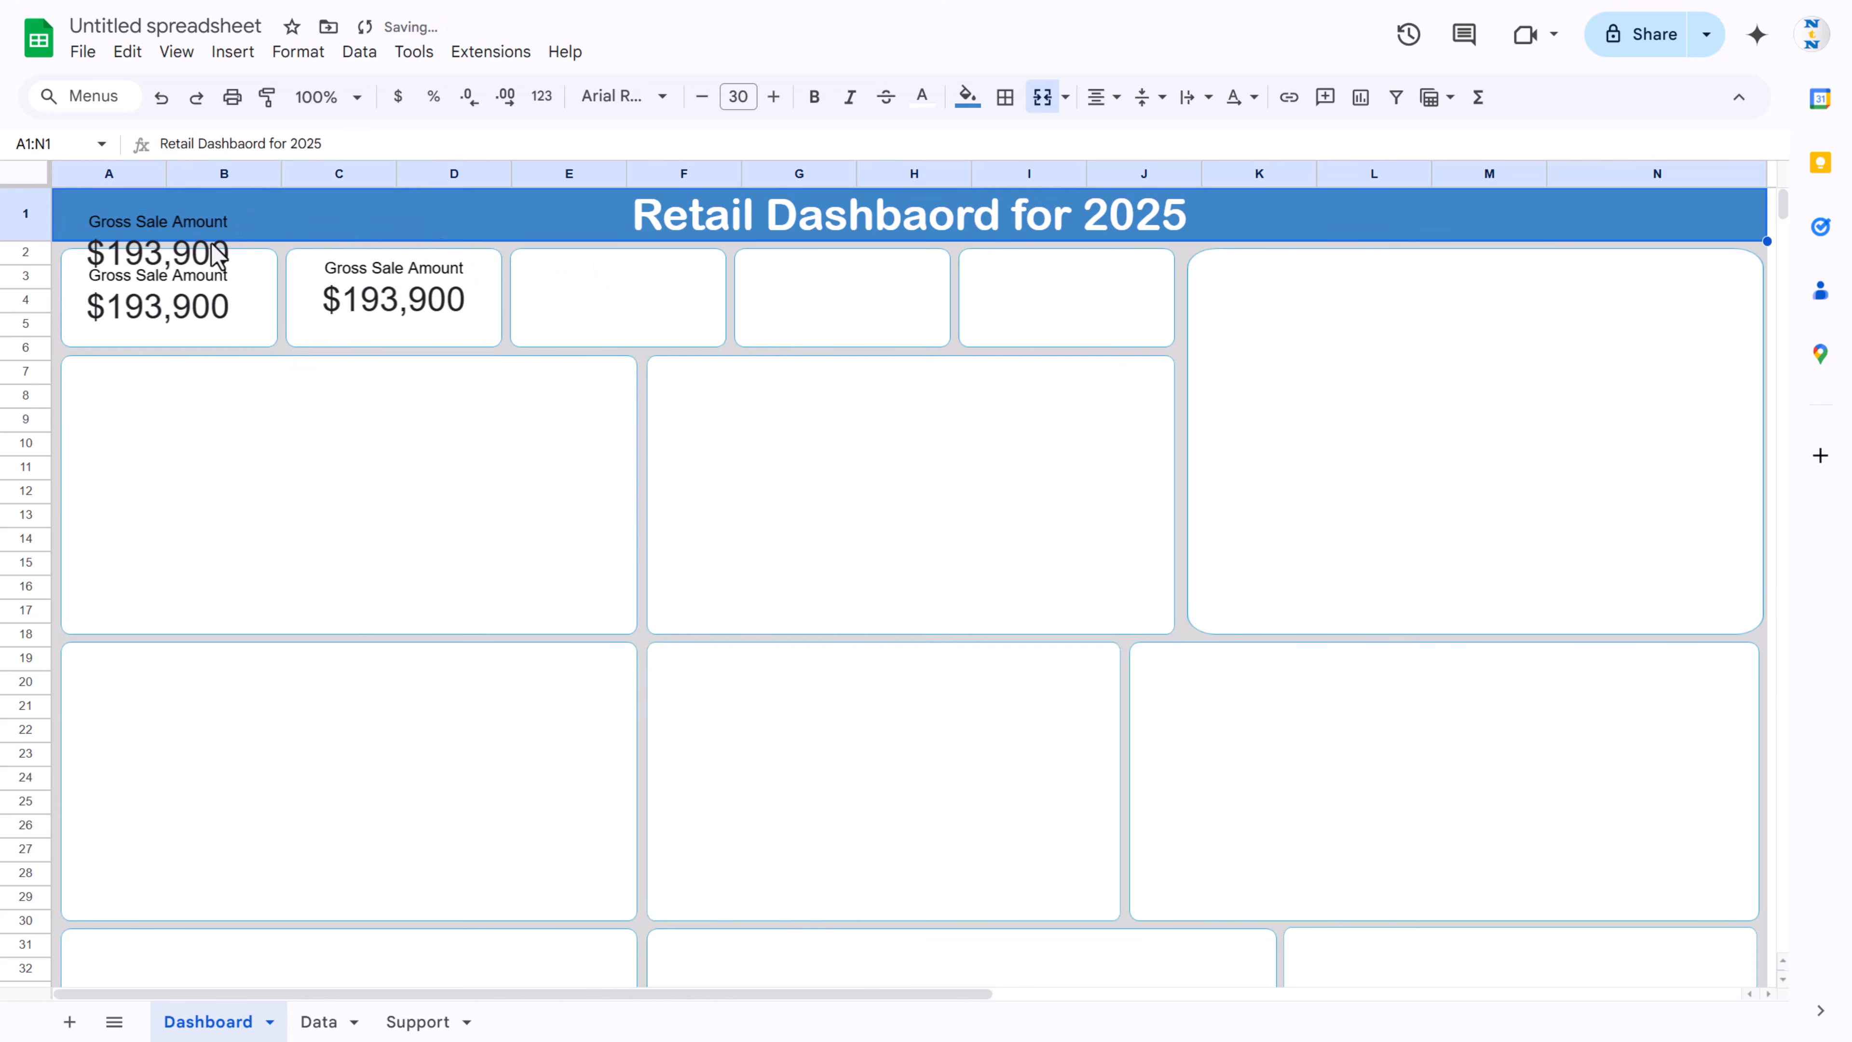
drag(217, 255, 496, 255)
Step: Paste two more scorecard copies and place them in the fourth and fifth cards of the row
click(455, 232)
key(ctrl+v)
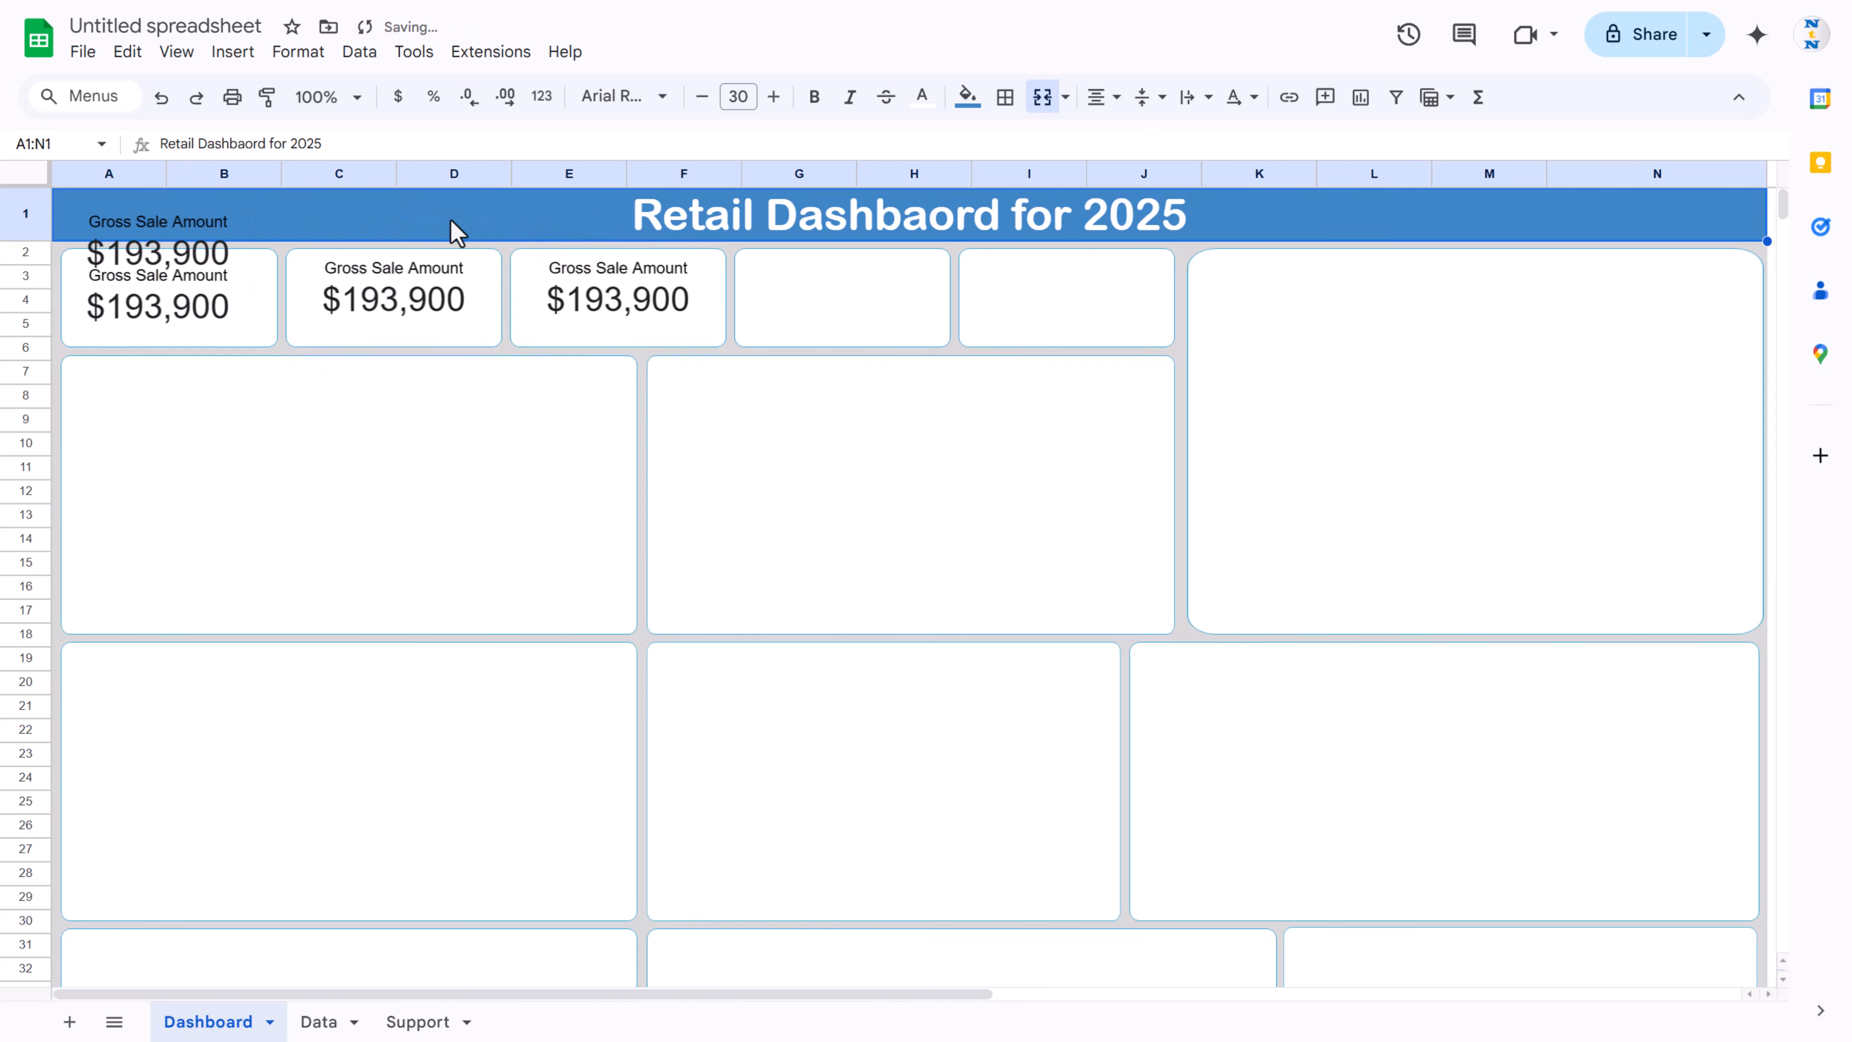
drag(176, 248, 864, 274)
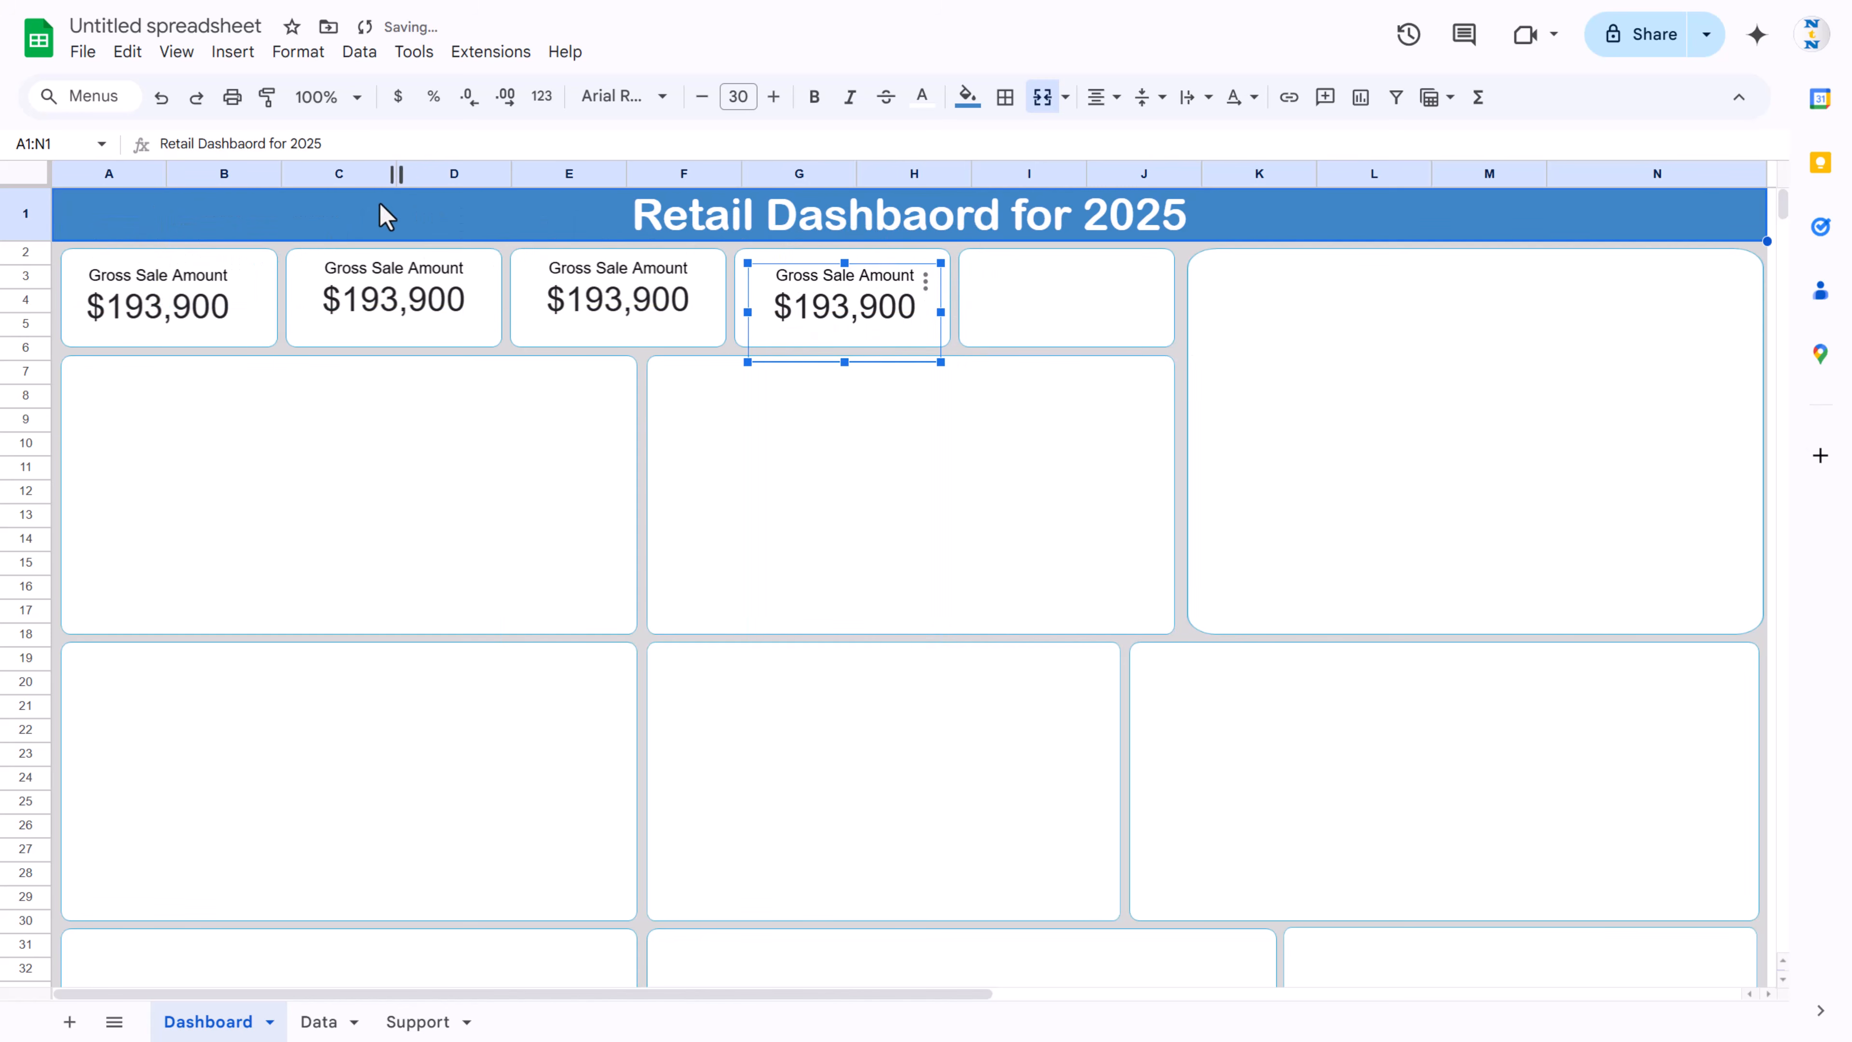
click(386, 219)
key(ctrl+v)
drag(228, 241, 1057, 287)
Step: Align the copied scorecards at the same height as the first one, centering each within its card
drag(884, 307, 868, 292)
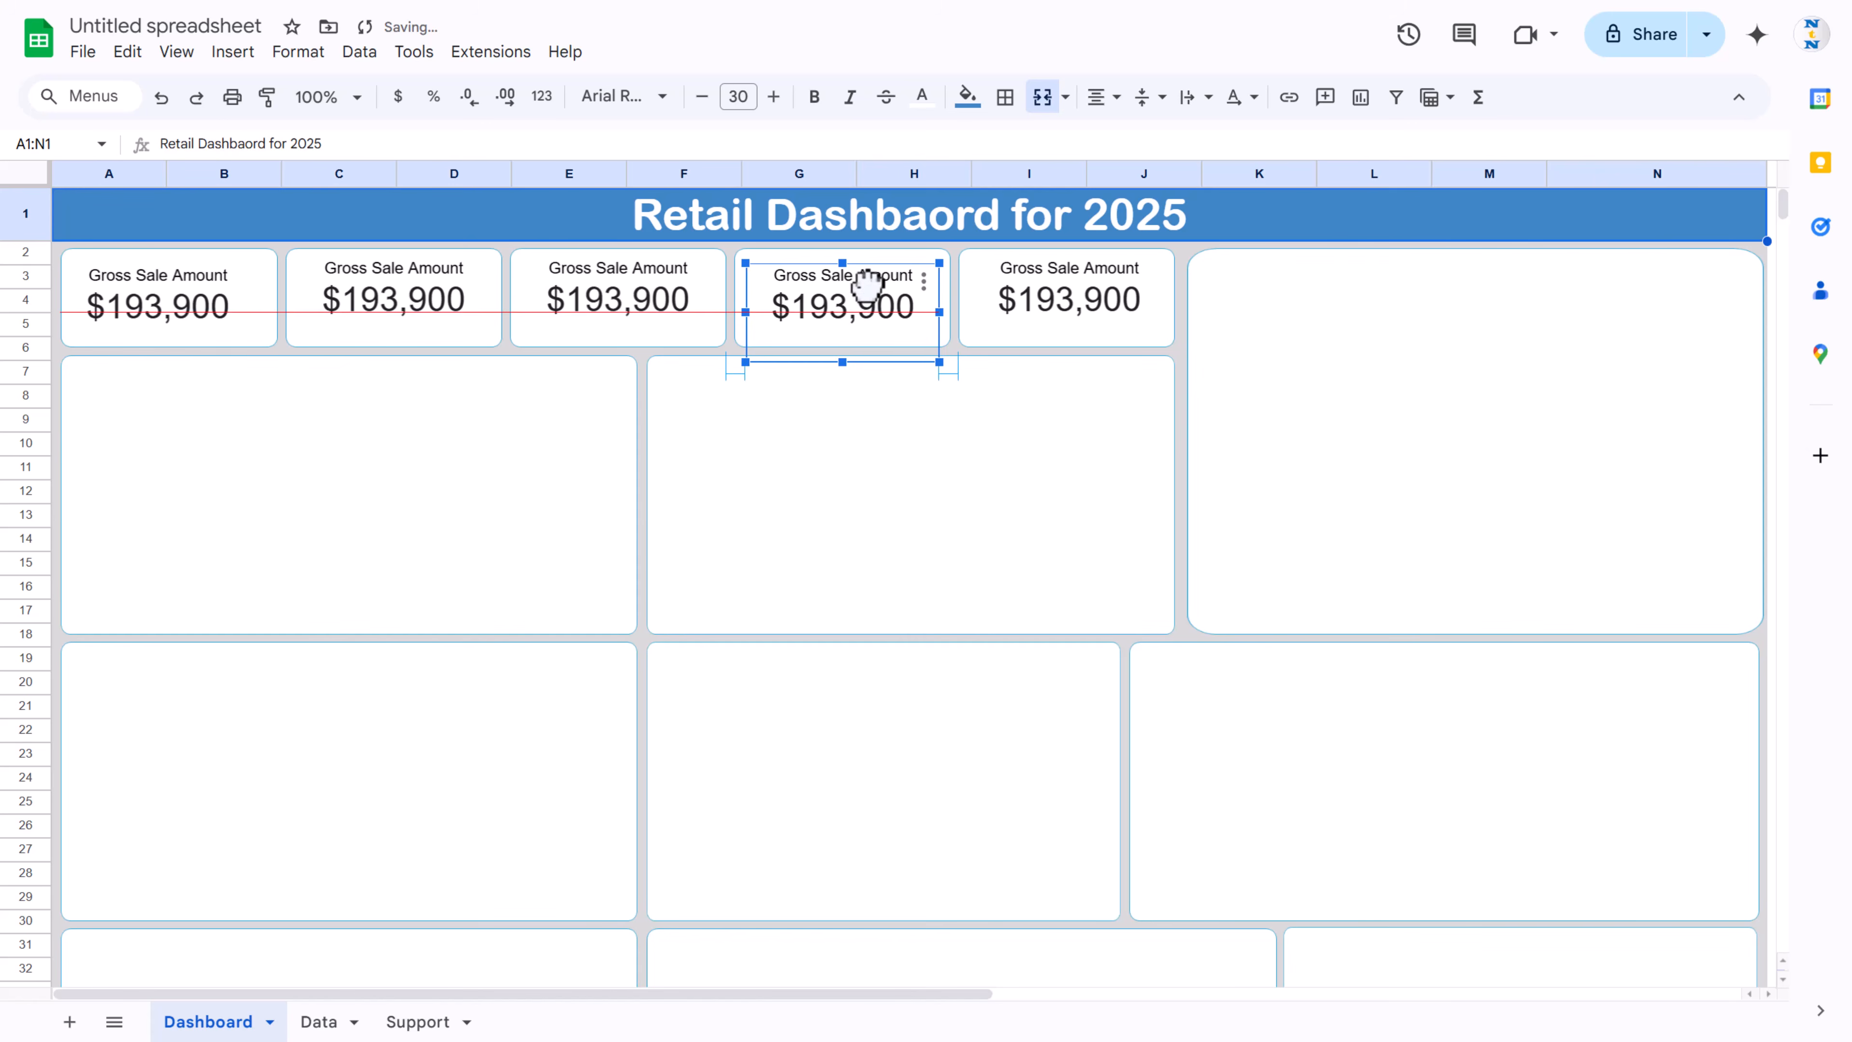
click(675, 299)
drag(647, 299, 642, 306)
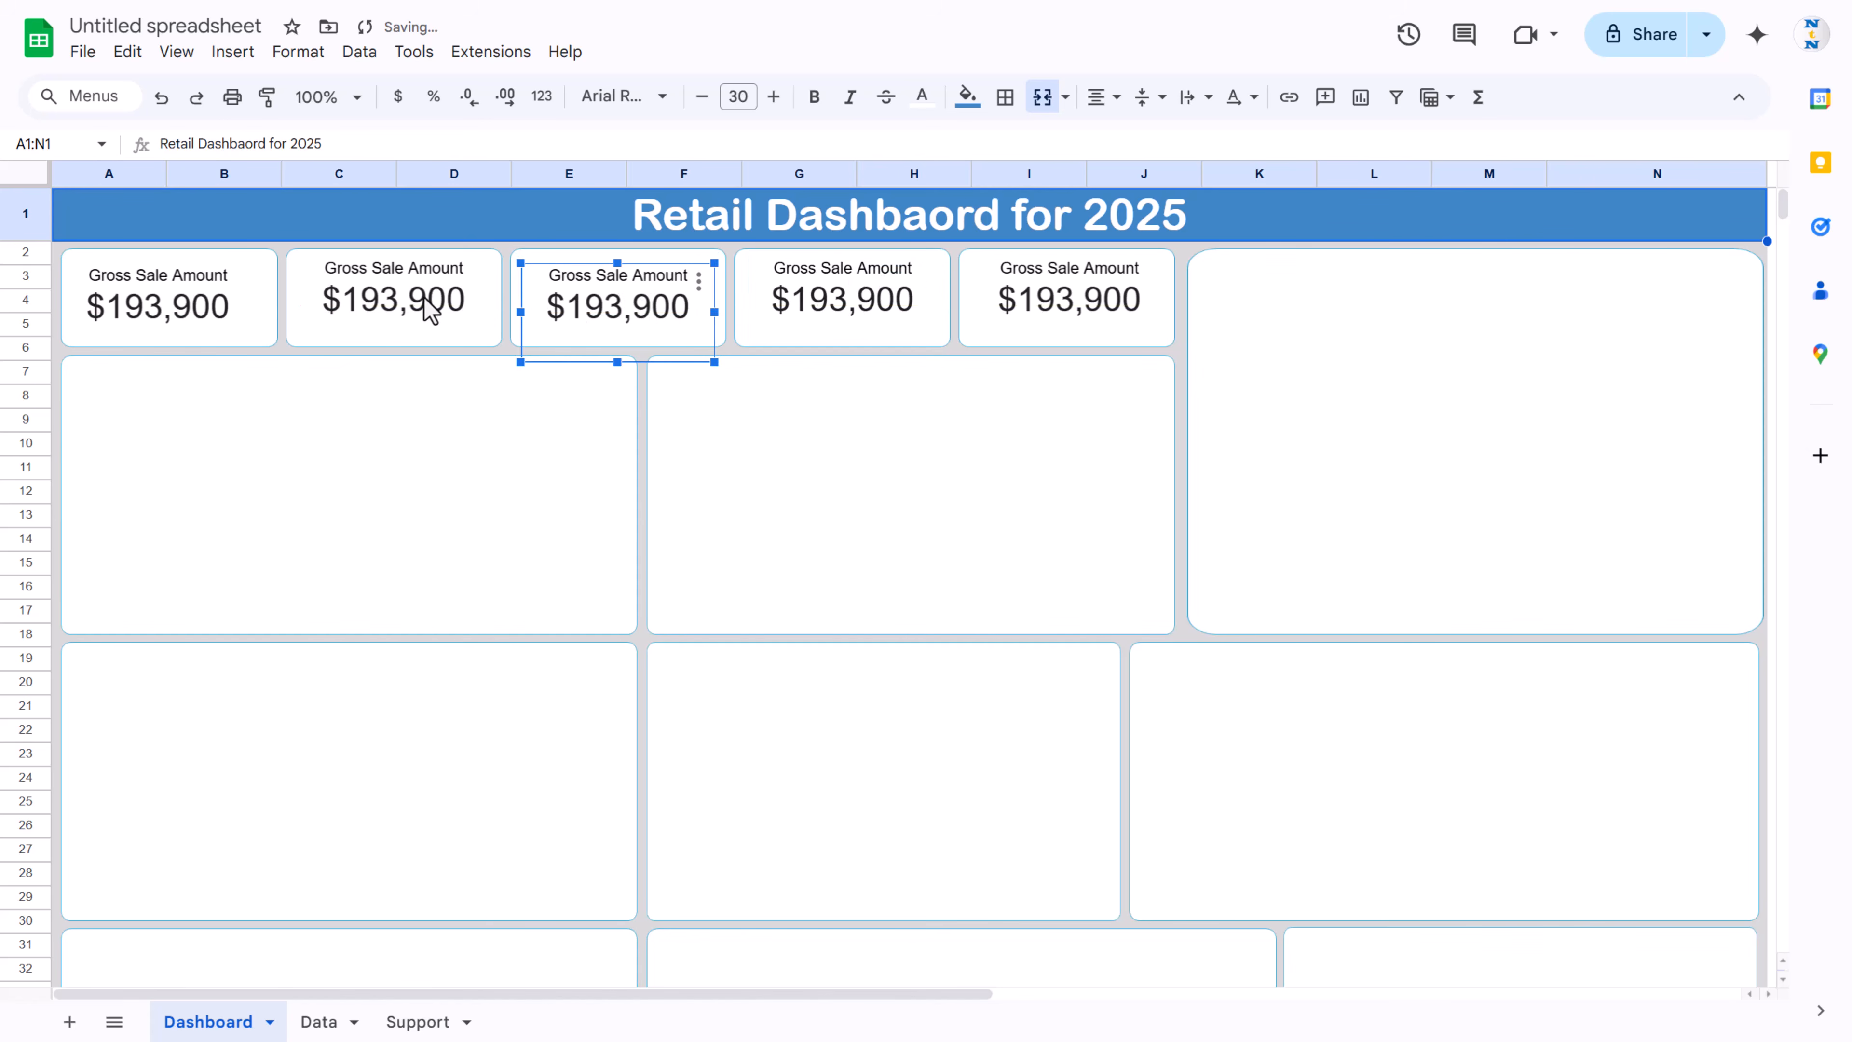
click(434, 305)
drag(442, 302, 411, 296)
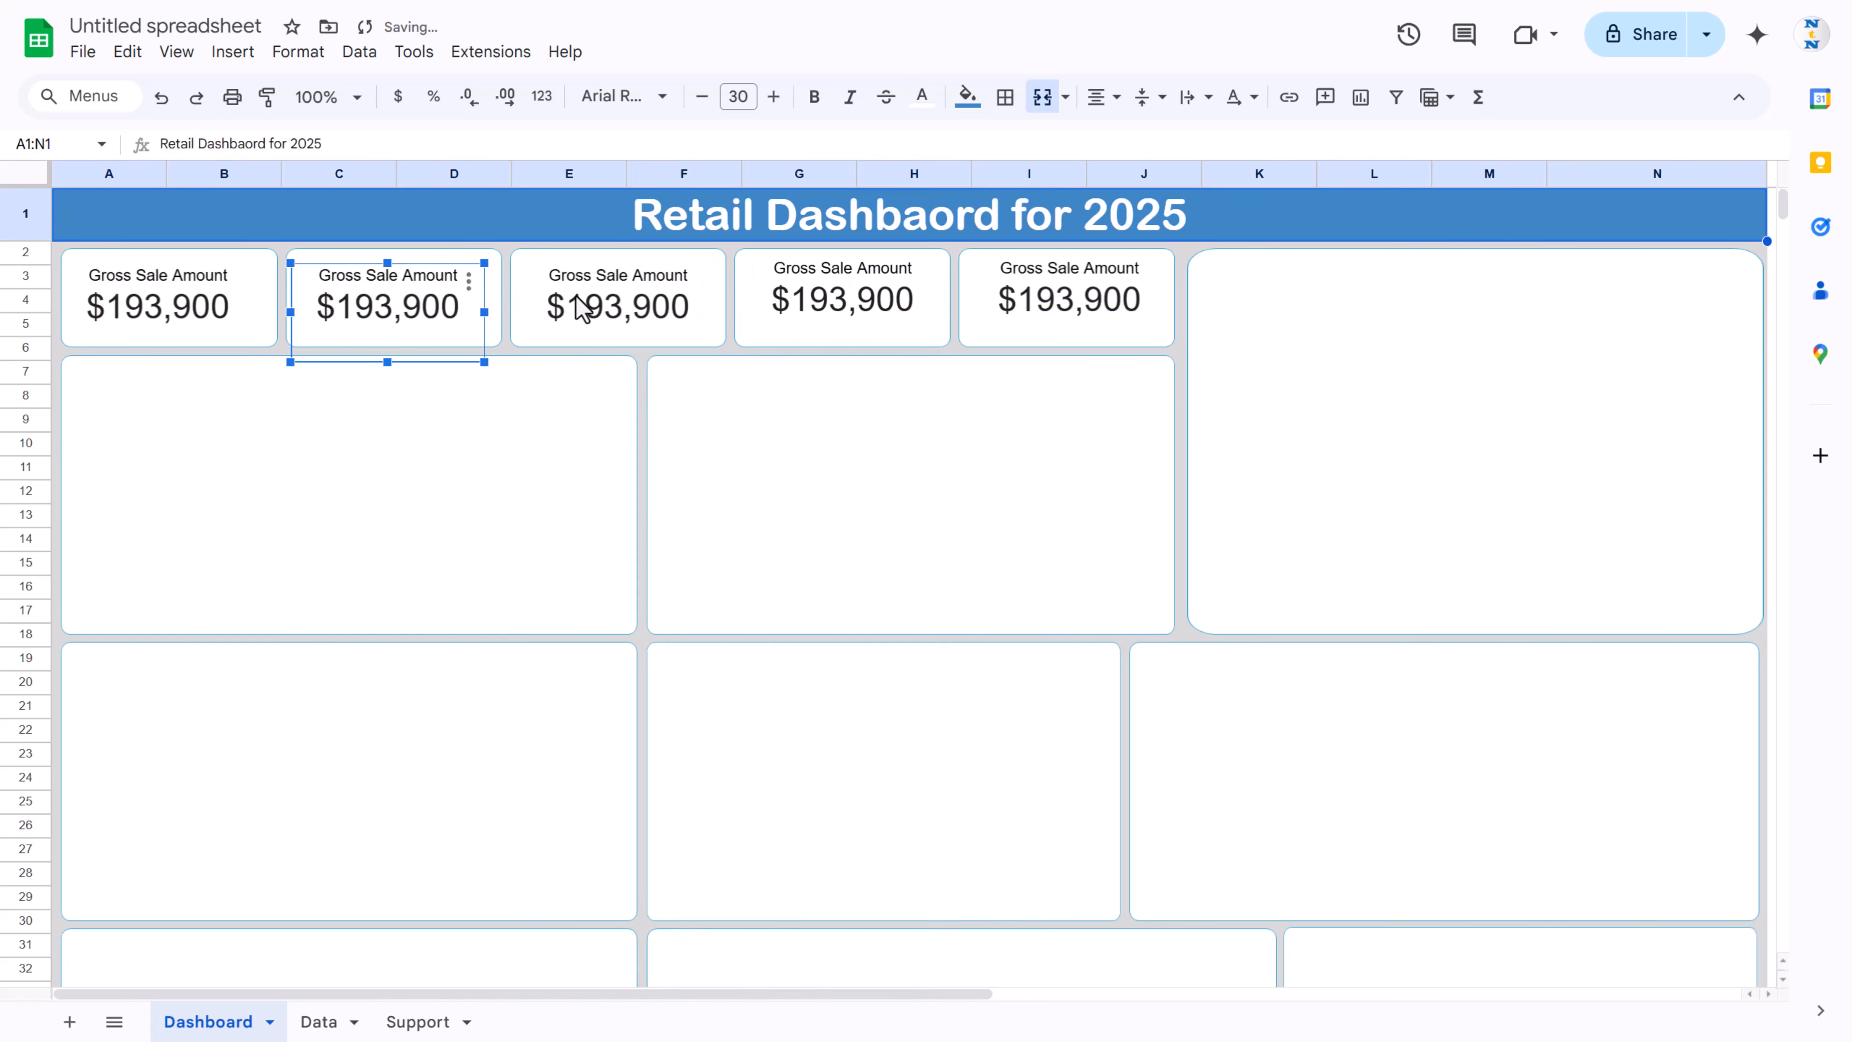
click(590, 307)
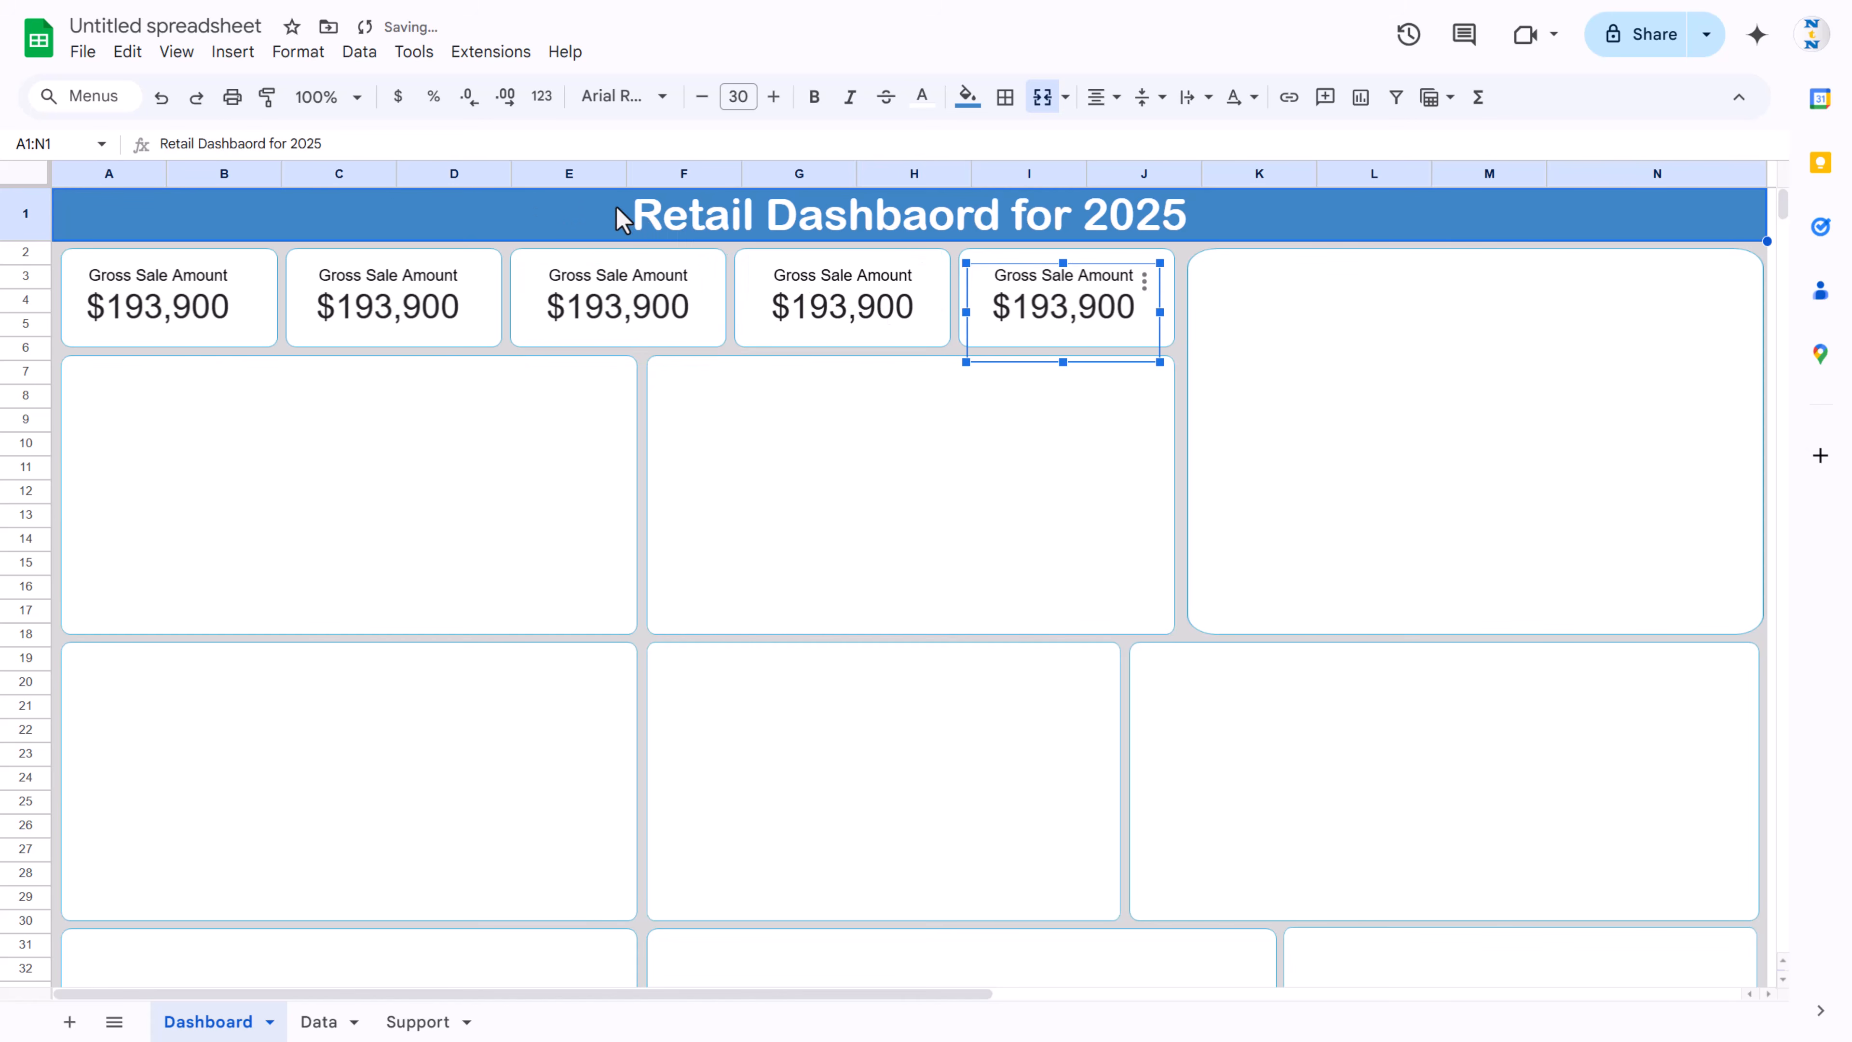
Step: Change the second scorecard's data range to Support!C3:C4, checking the Support sheet for the total sales cells
click(511, 209)
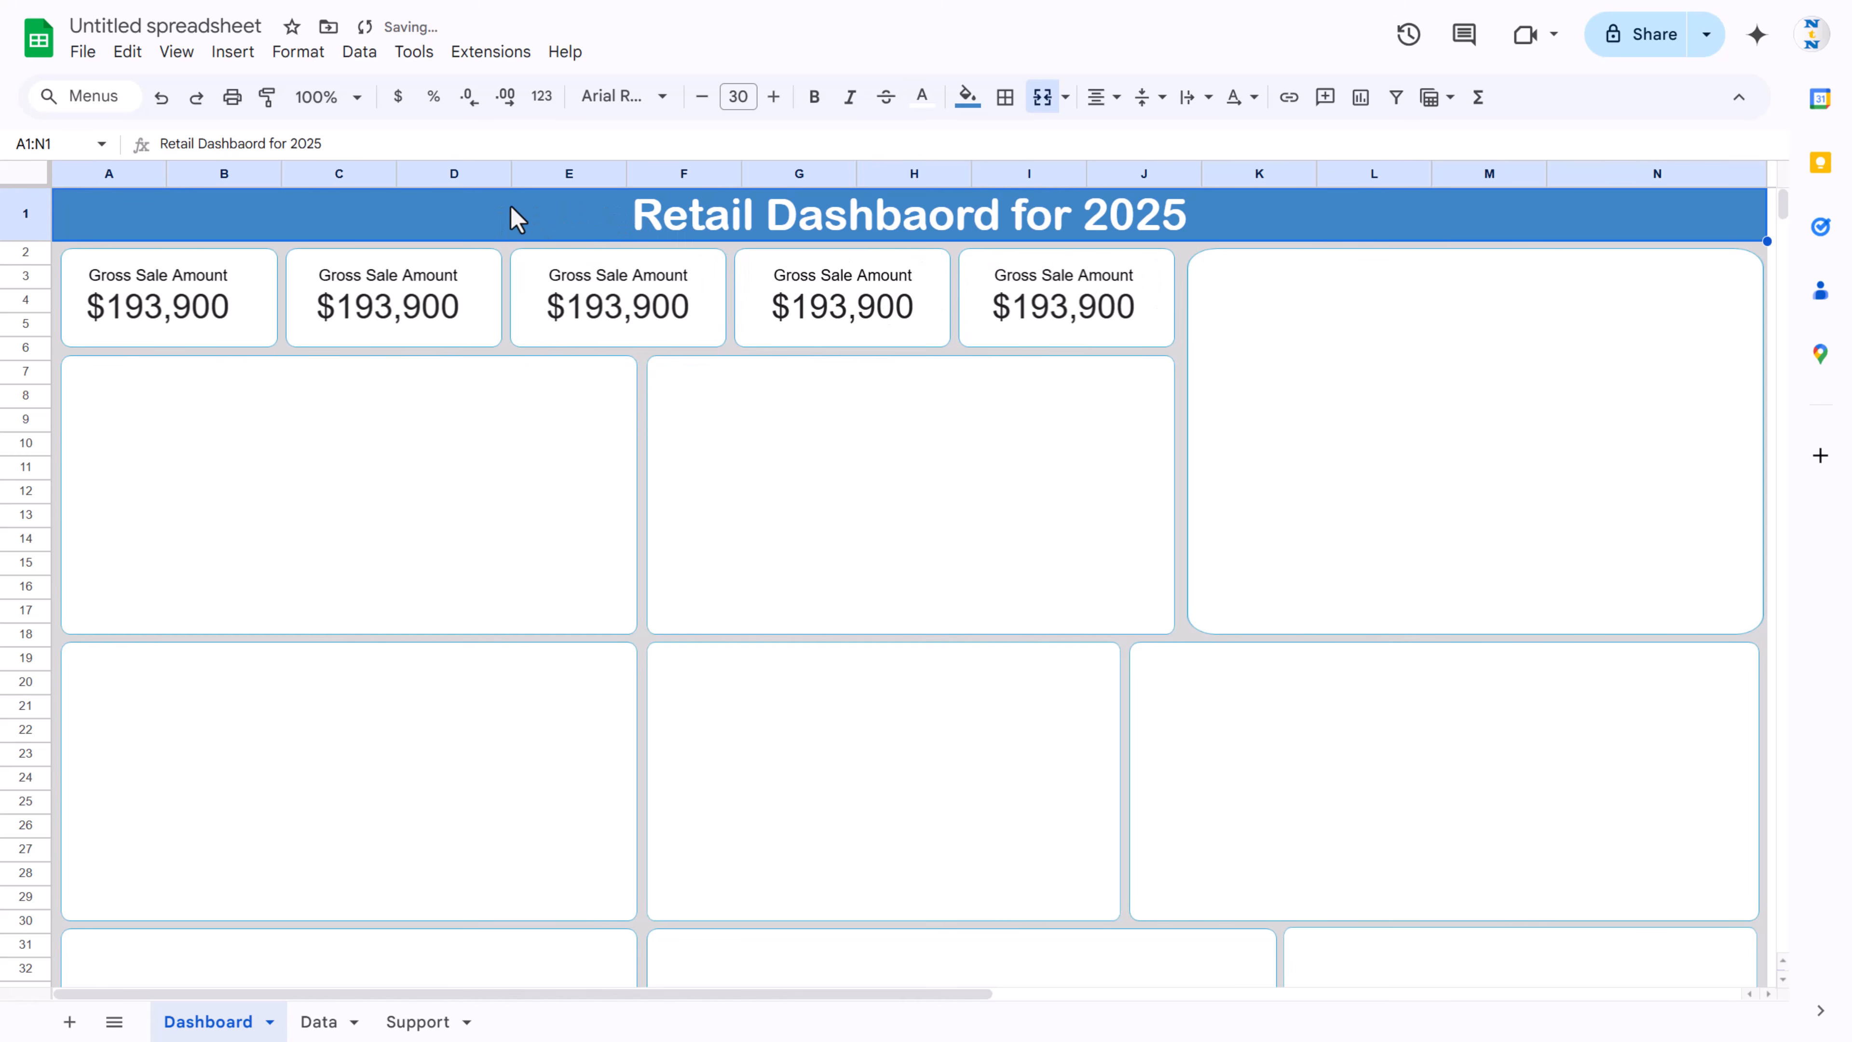
double_click(383, 300)
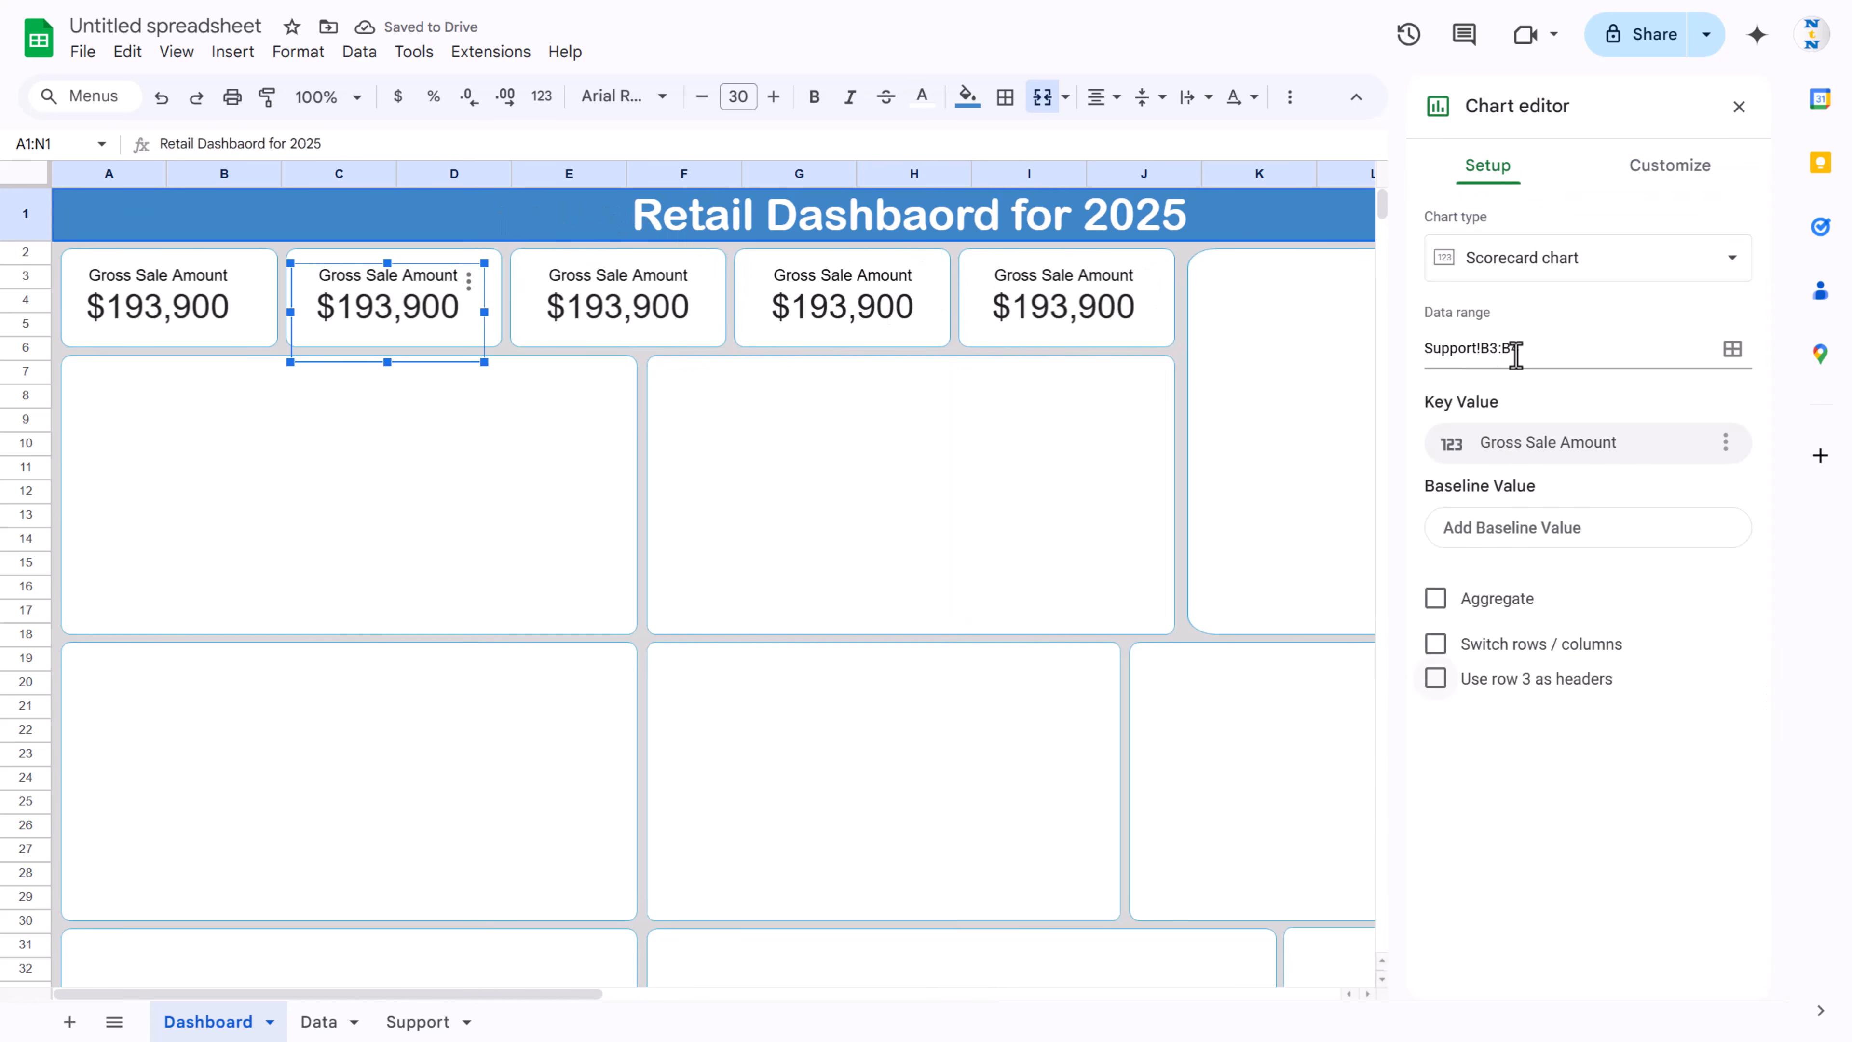
click(419, 1020)
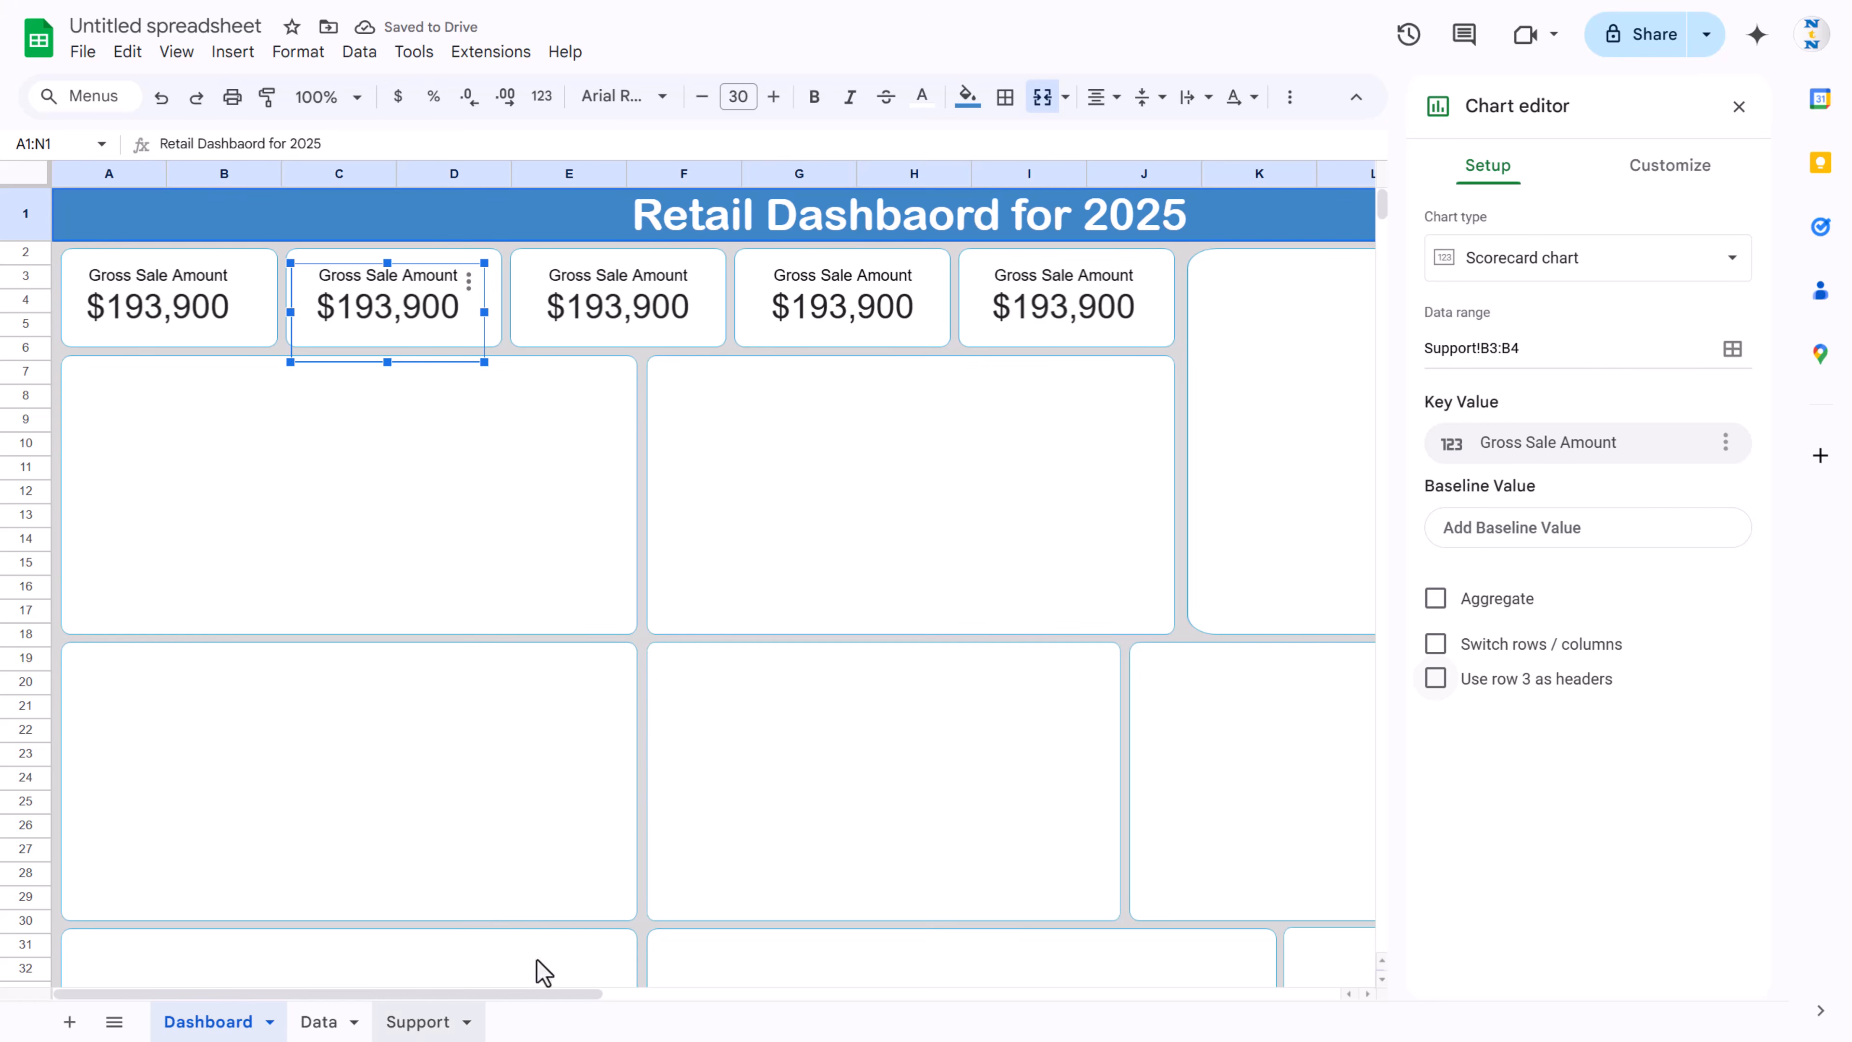
click(502, 278)
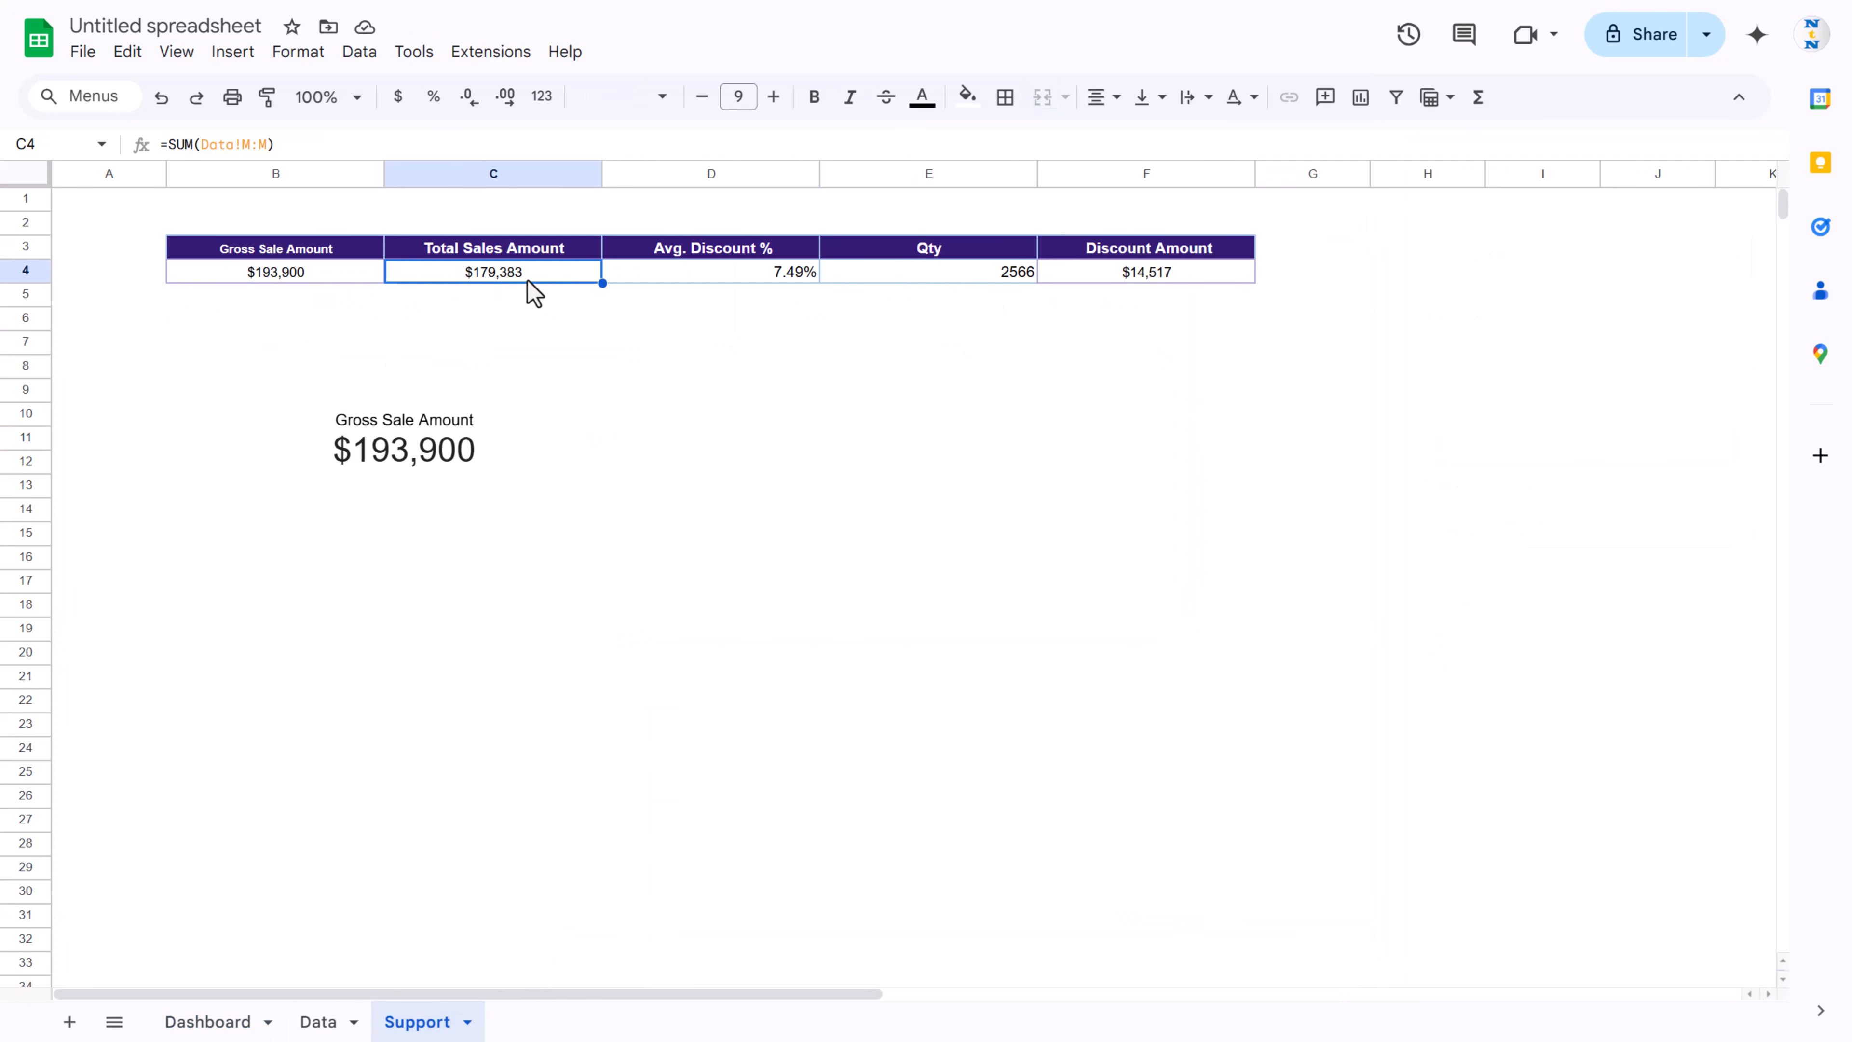
click(438, 454)
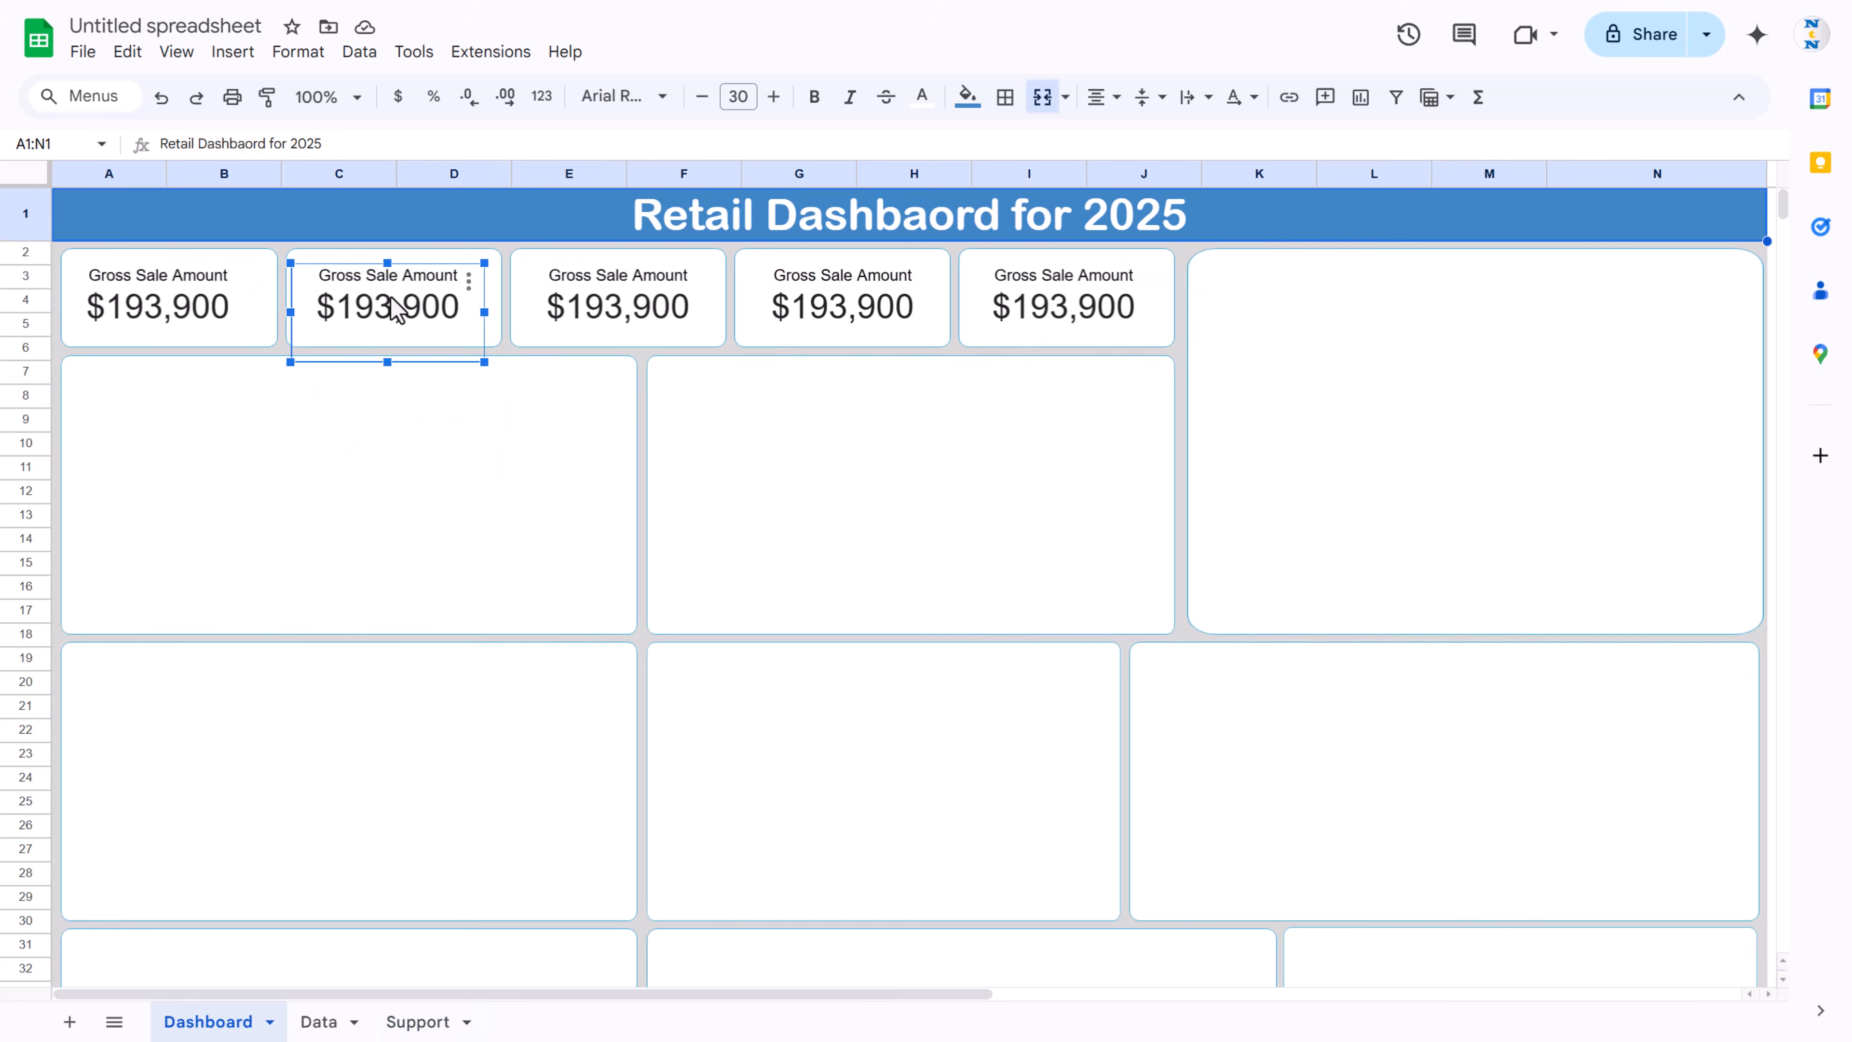
double_click(393, 306)
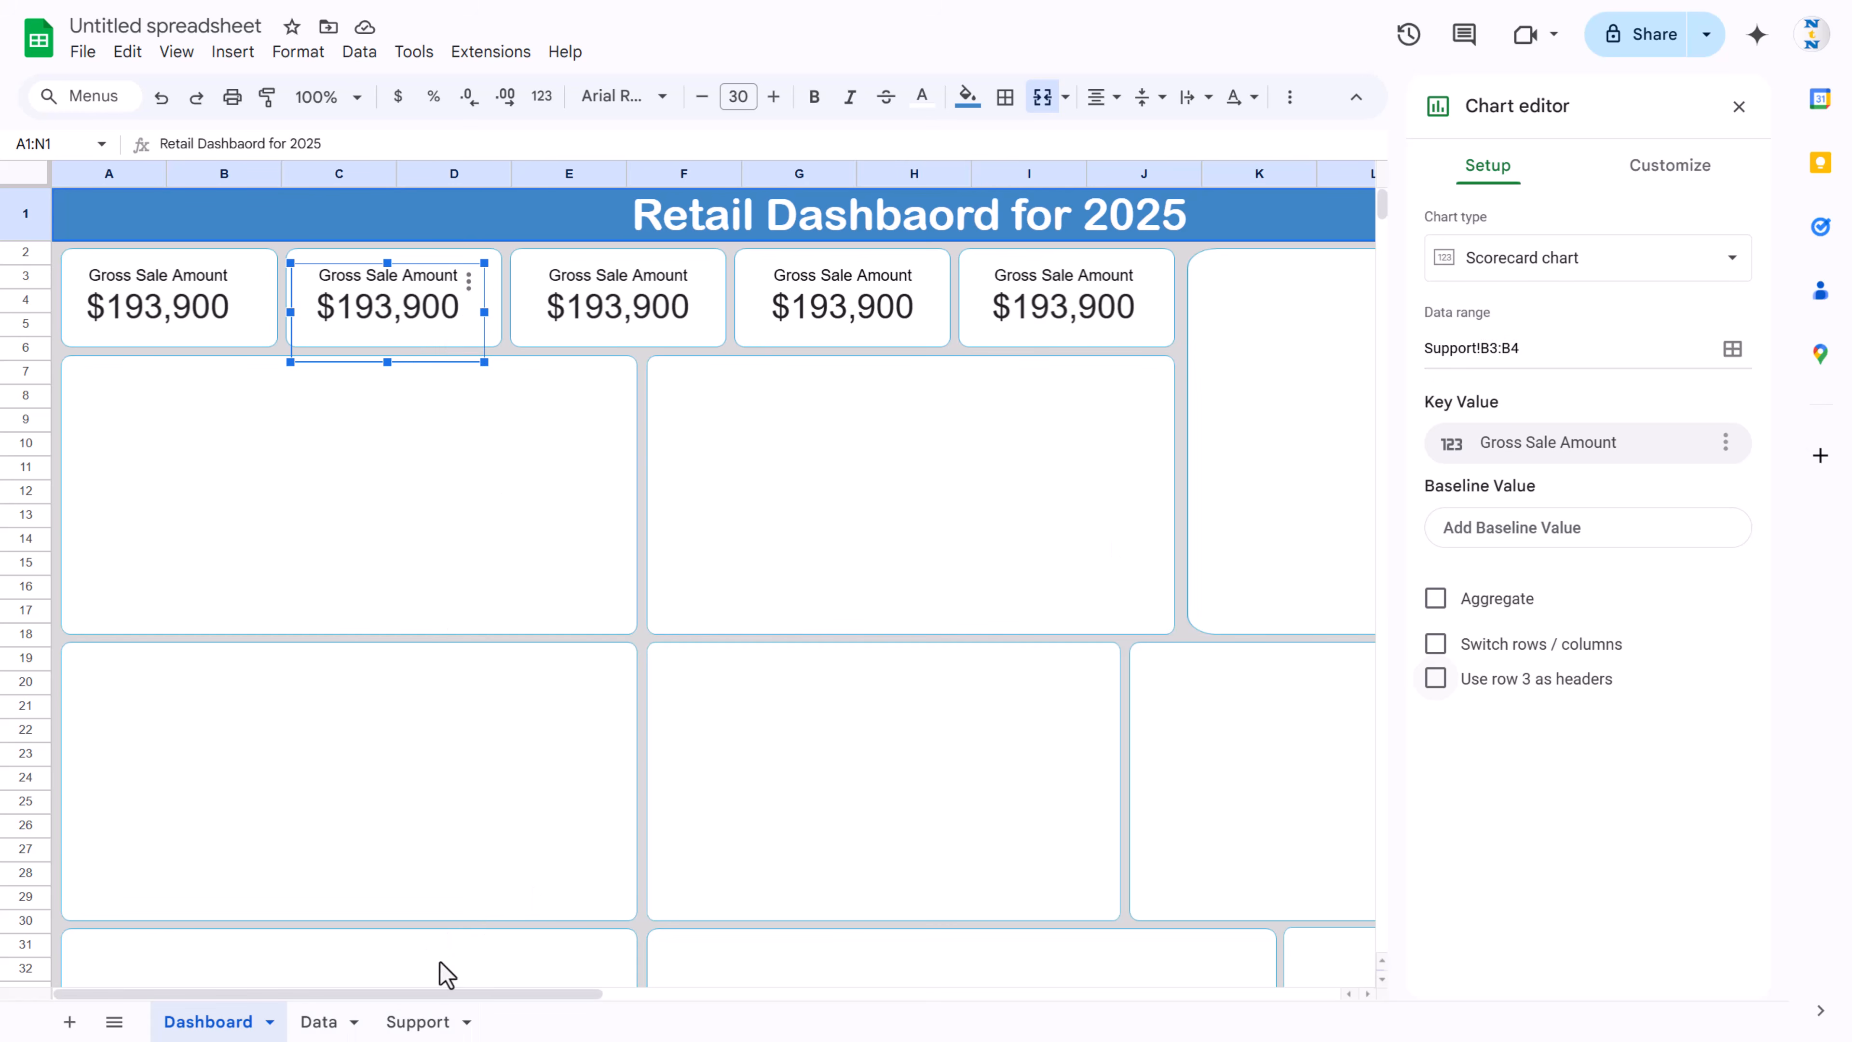
click(1485, 348)
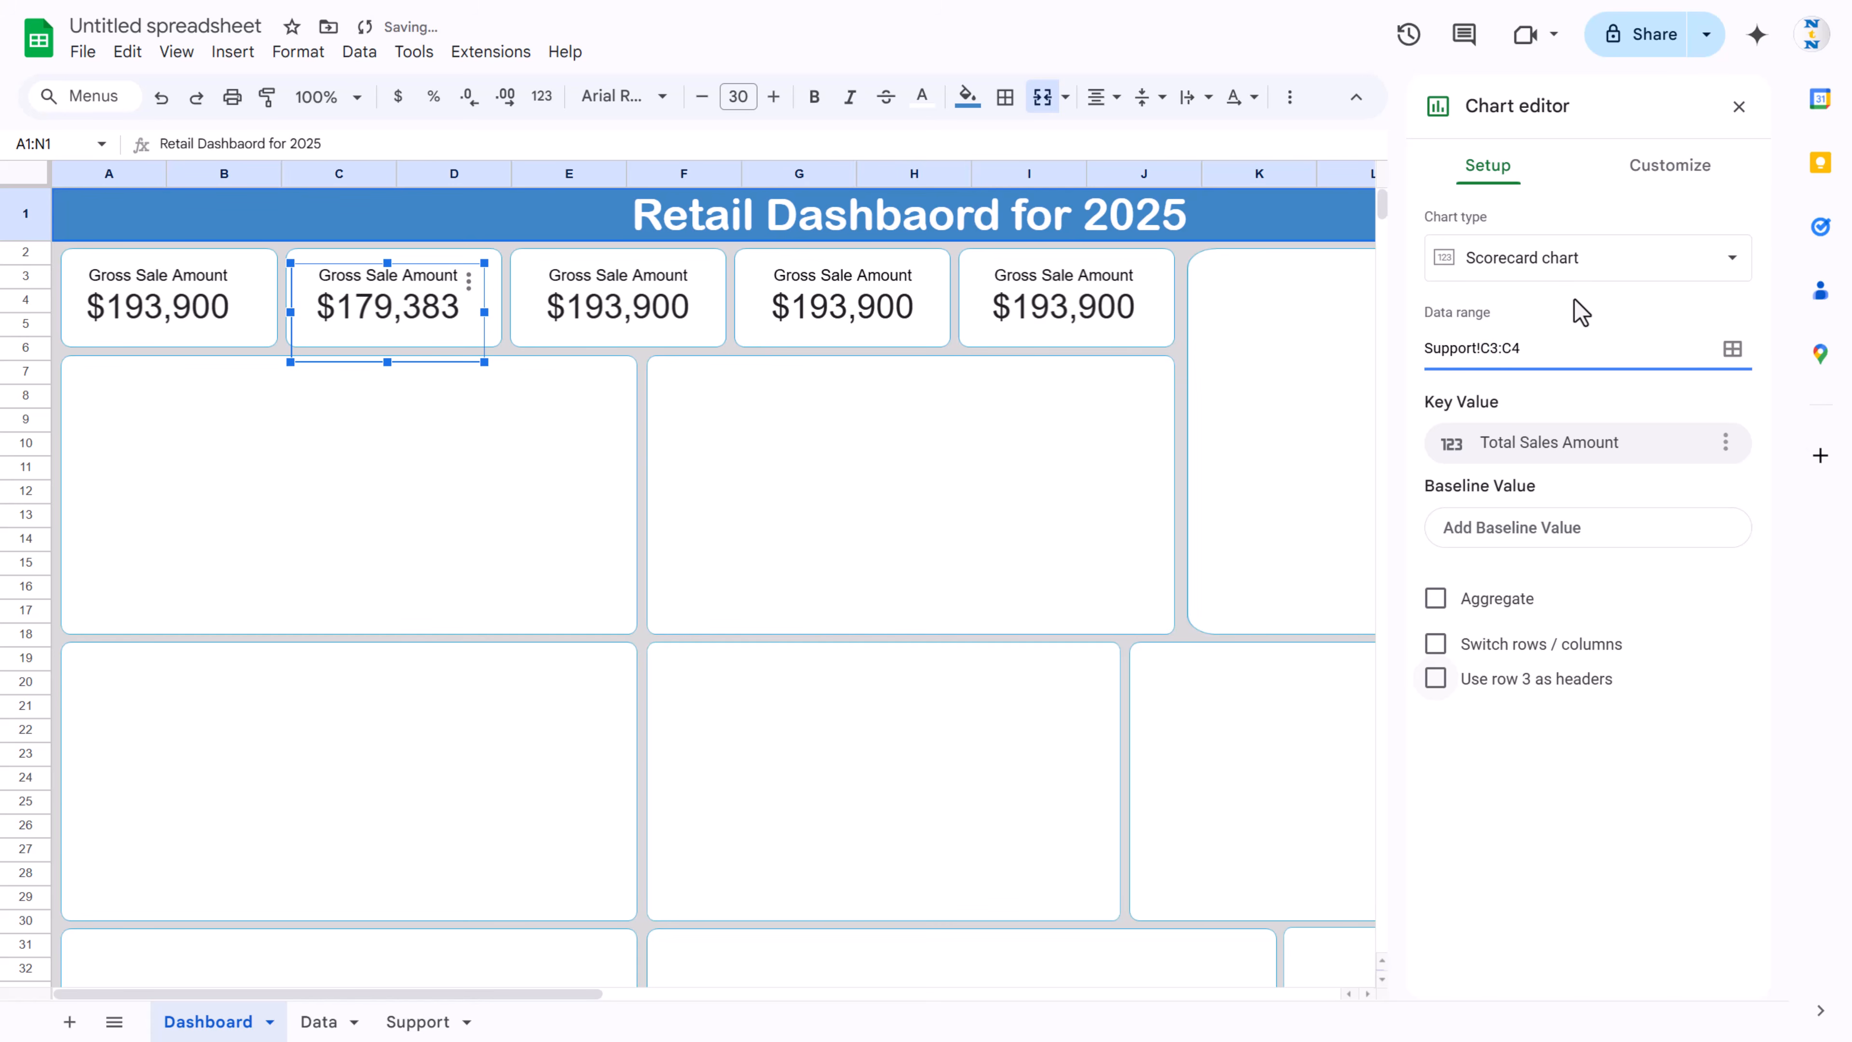
Step: Retitle the second scorecard as "Total Sale Amount"
click(1677, 169)
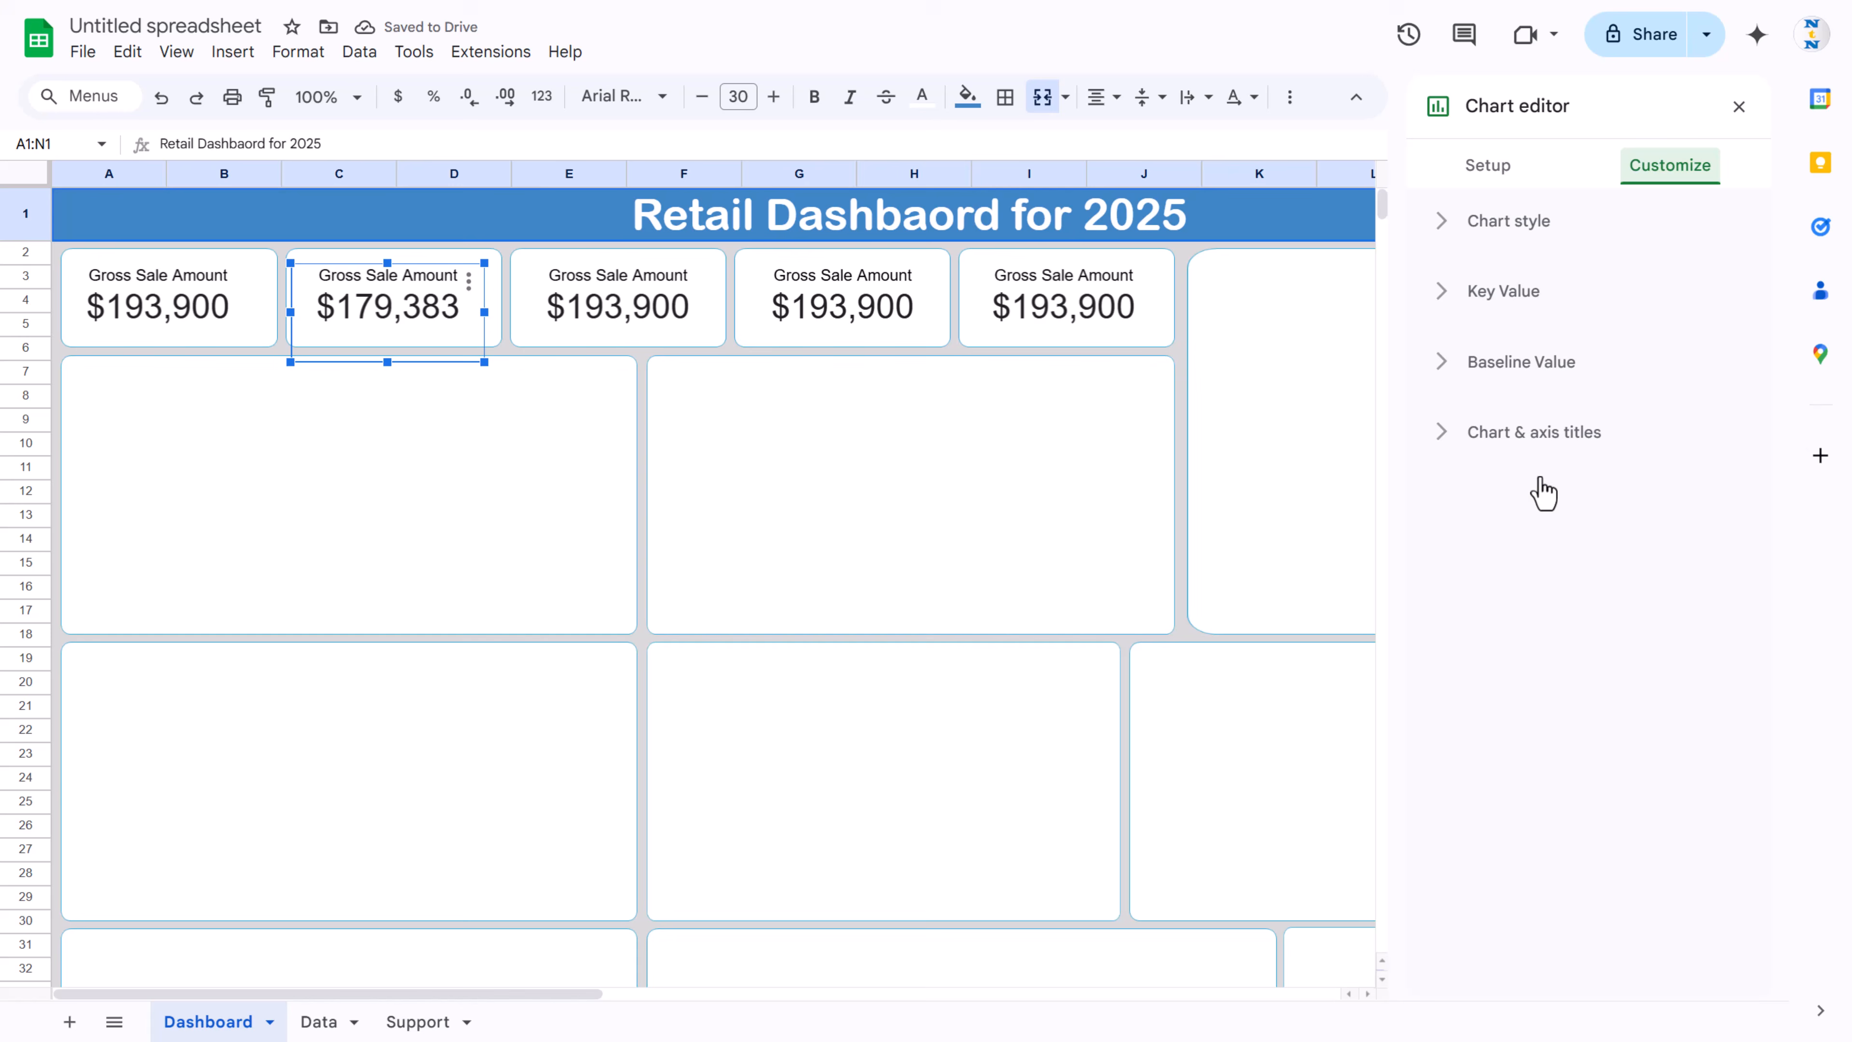
click(1510, 441)
double_click(1476, 604)
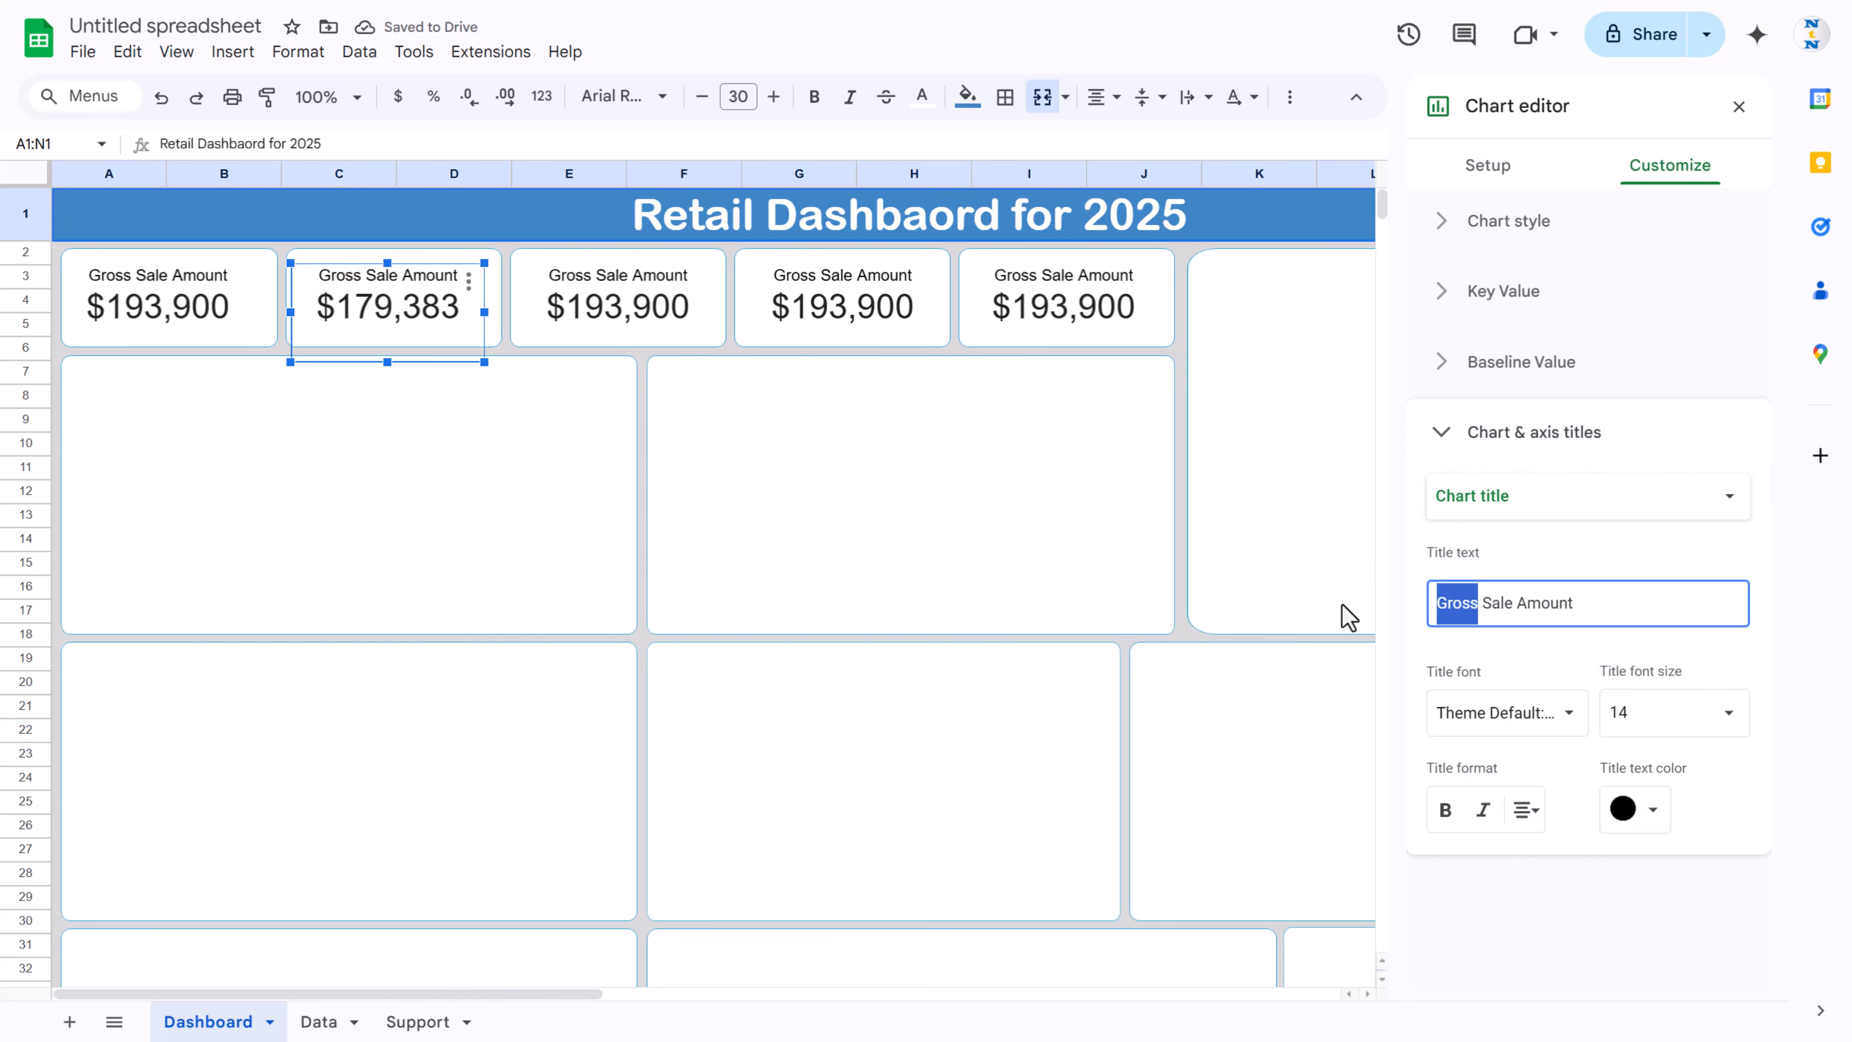
text(Total)
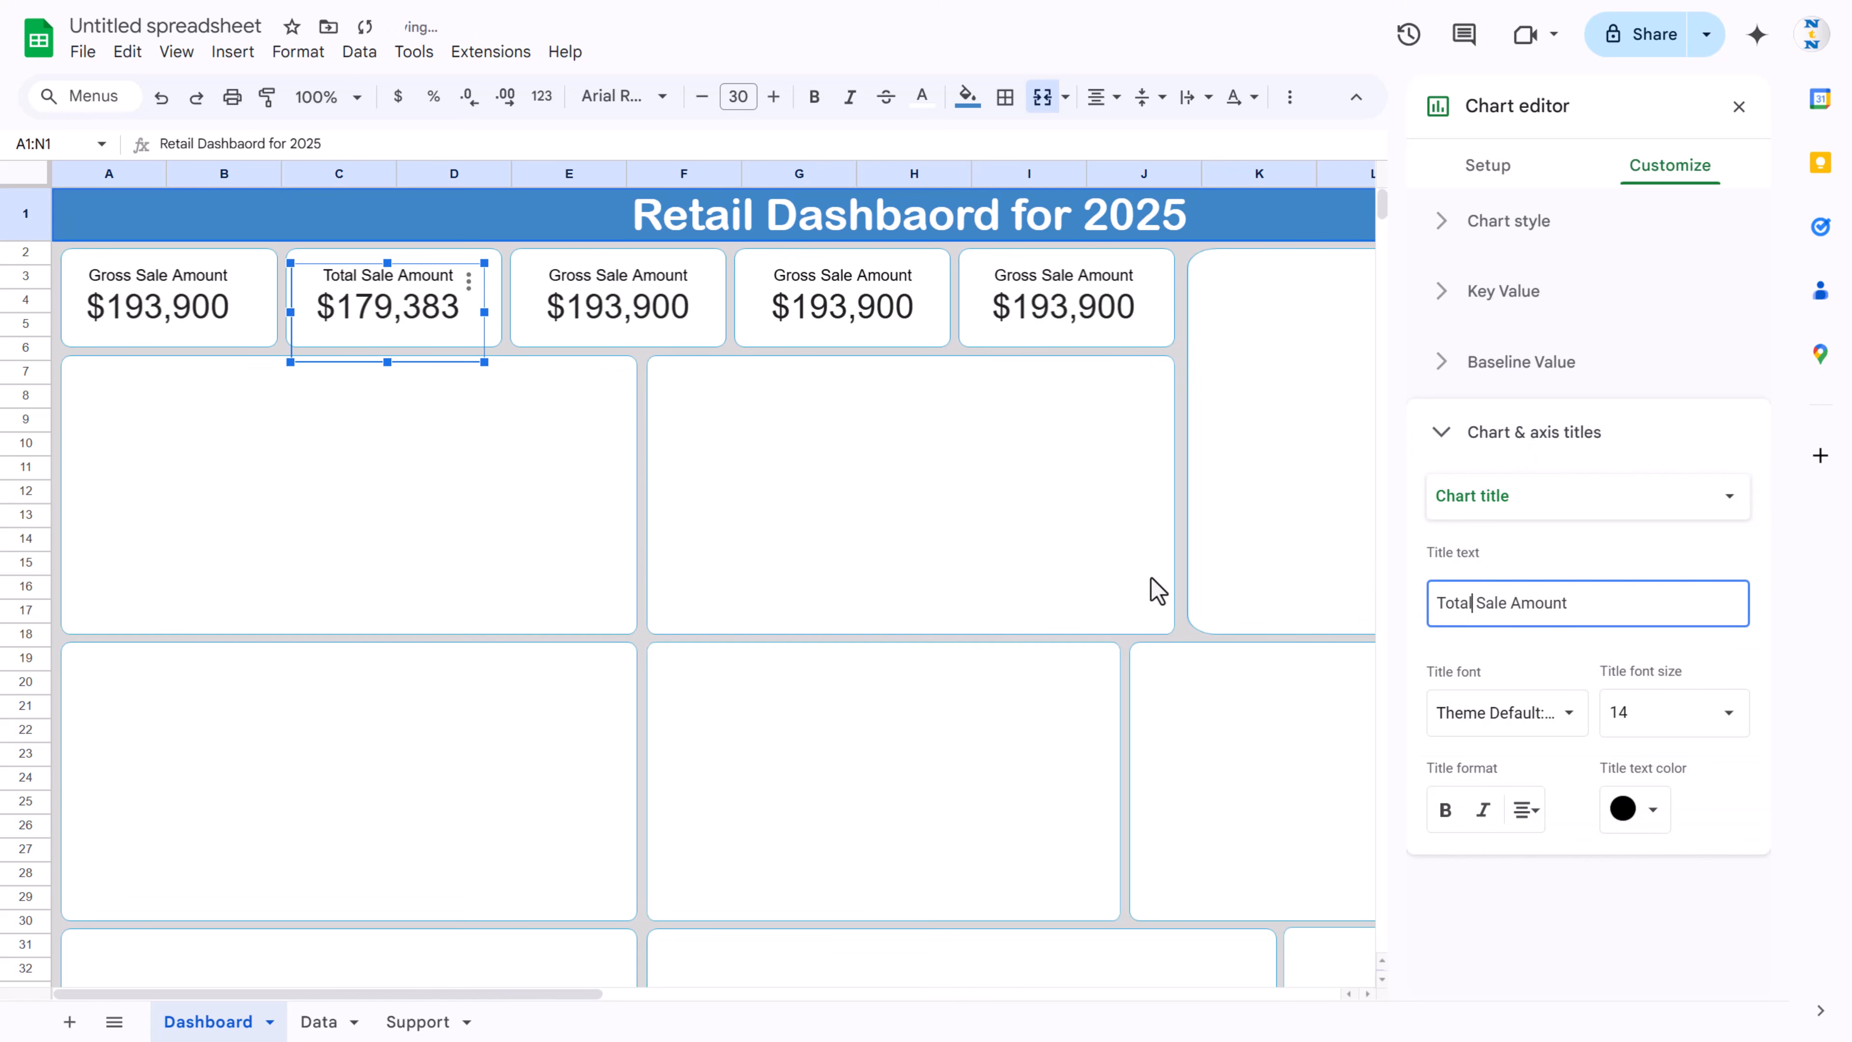
Step: Change the third scorecard's data range to Support!D3:D4 to use the average discount figure
click(621, 300)
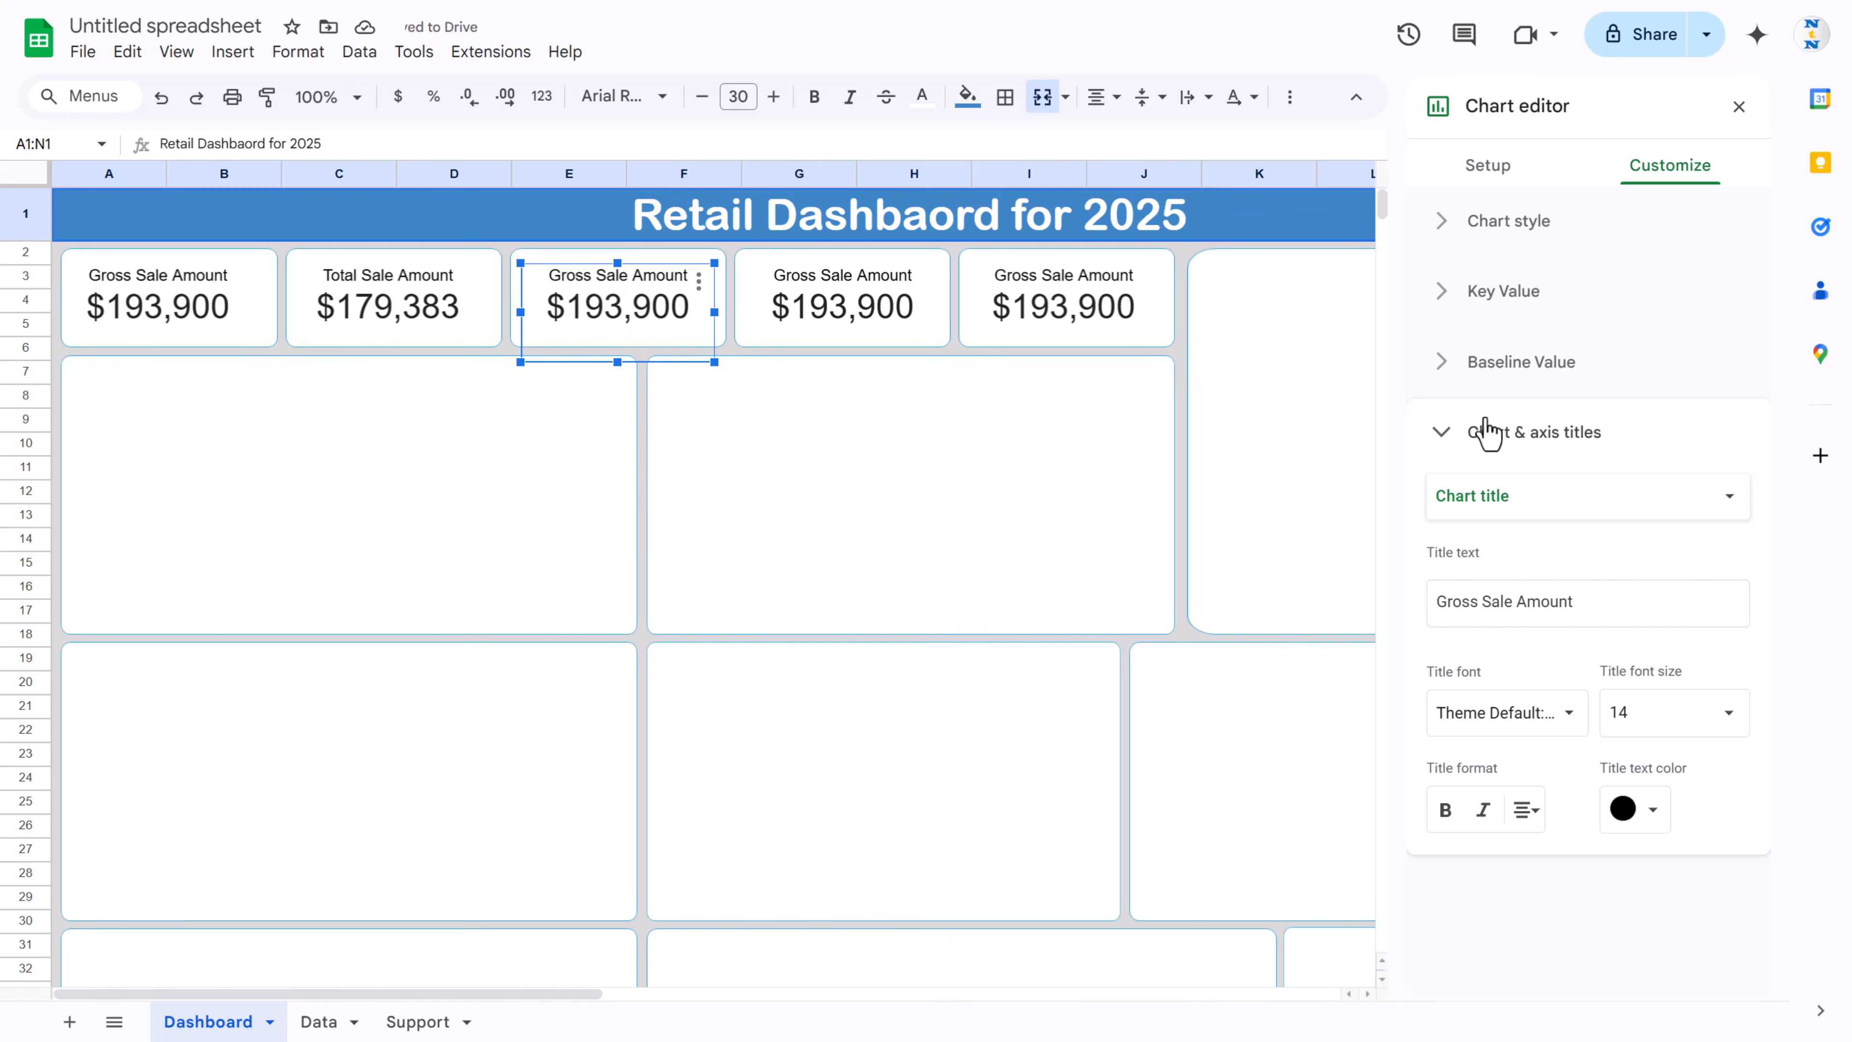
click(1485, 168)
click(1483, 349)
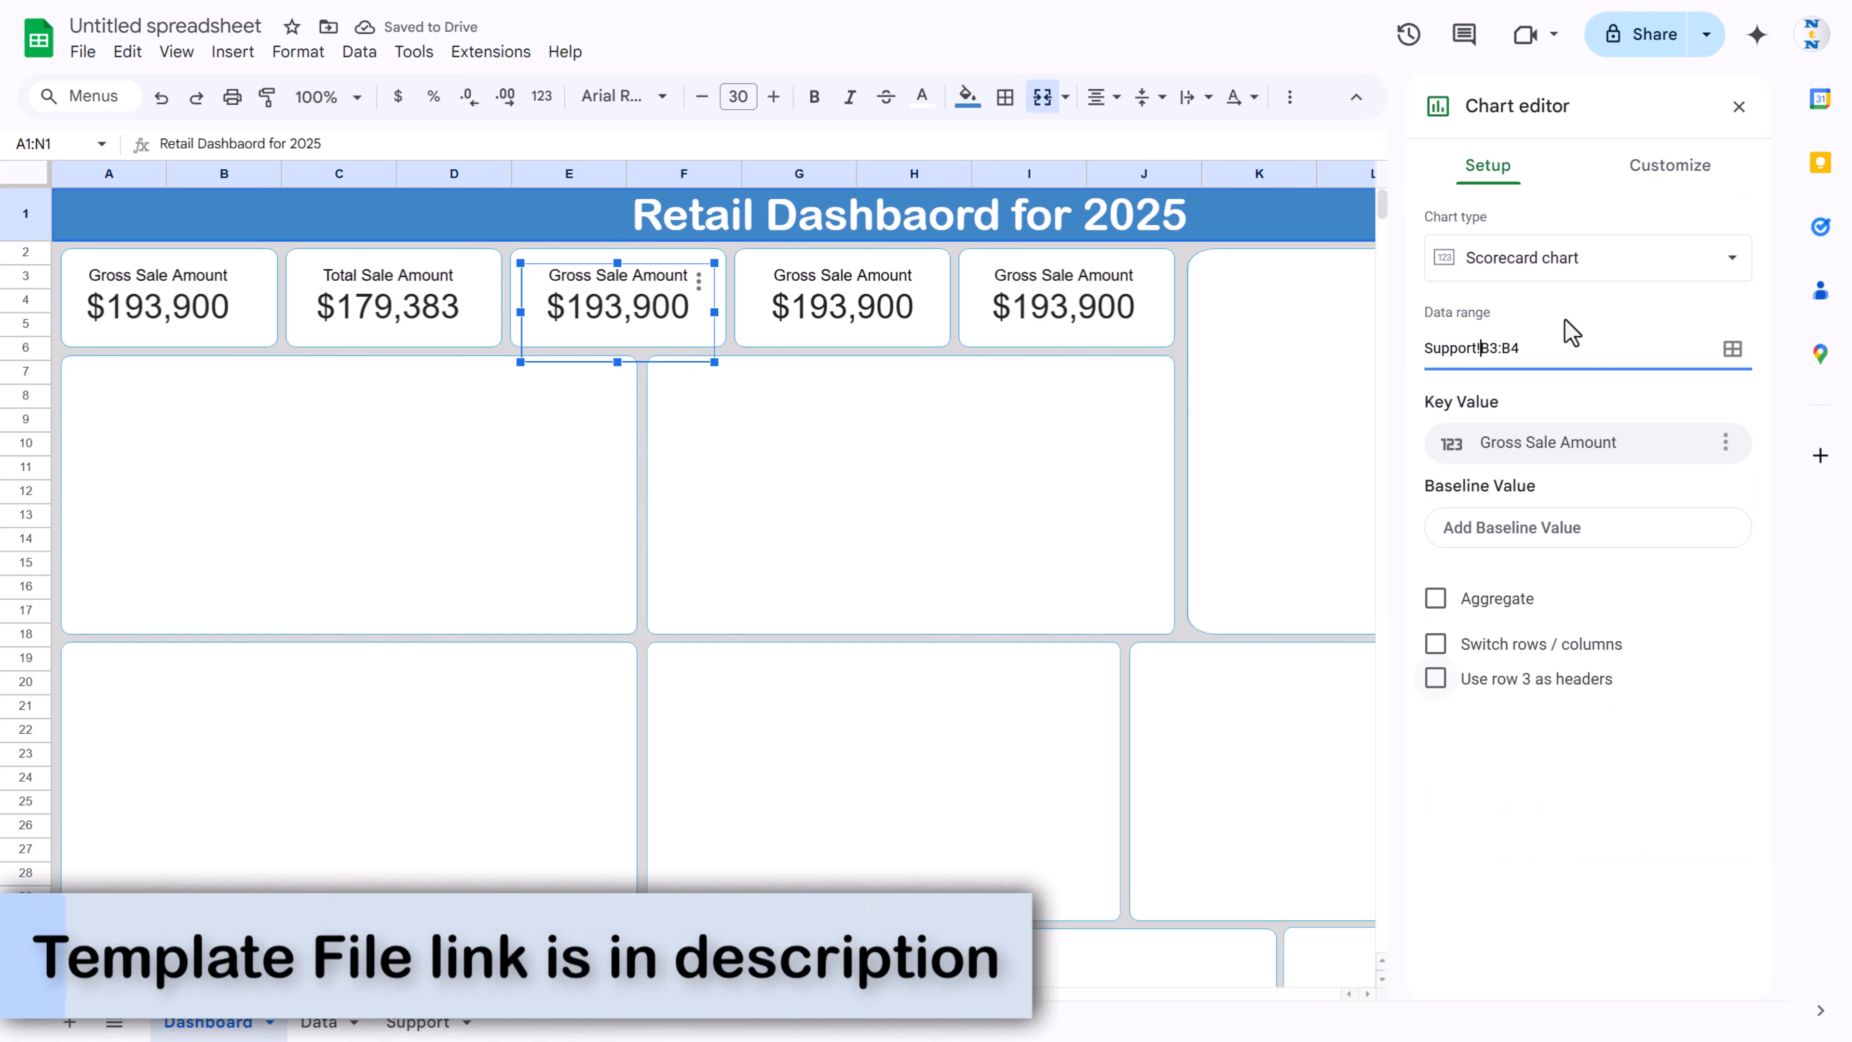
key(Delete)
text(D)
key(Right)
key(Right)
key(Delete)
text(D)
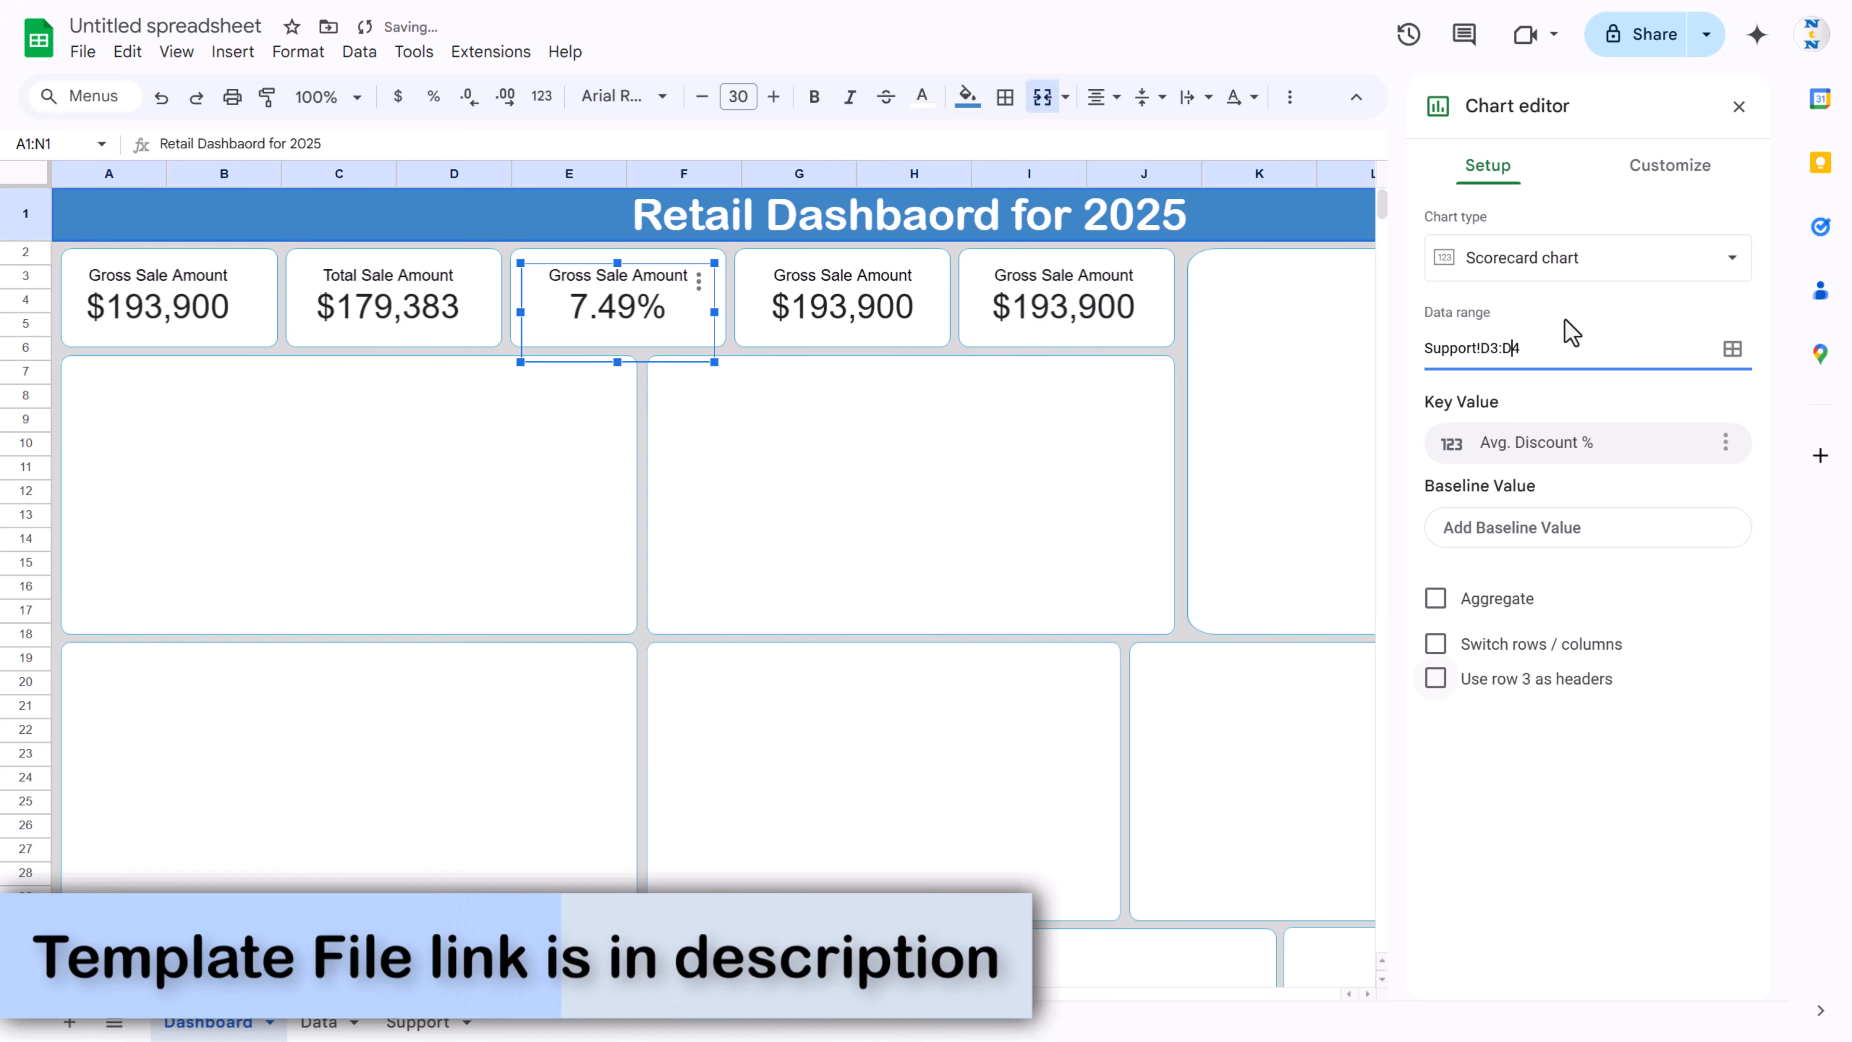
Step: Replace the third scorecard's title with "Discount%"
click(1677, 171)
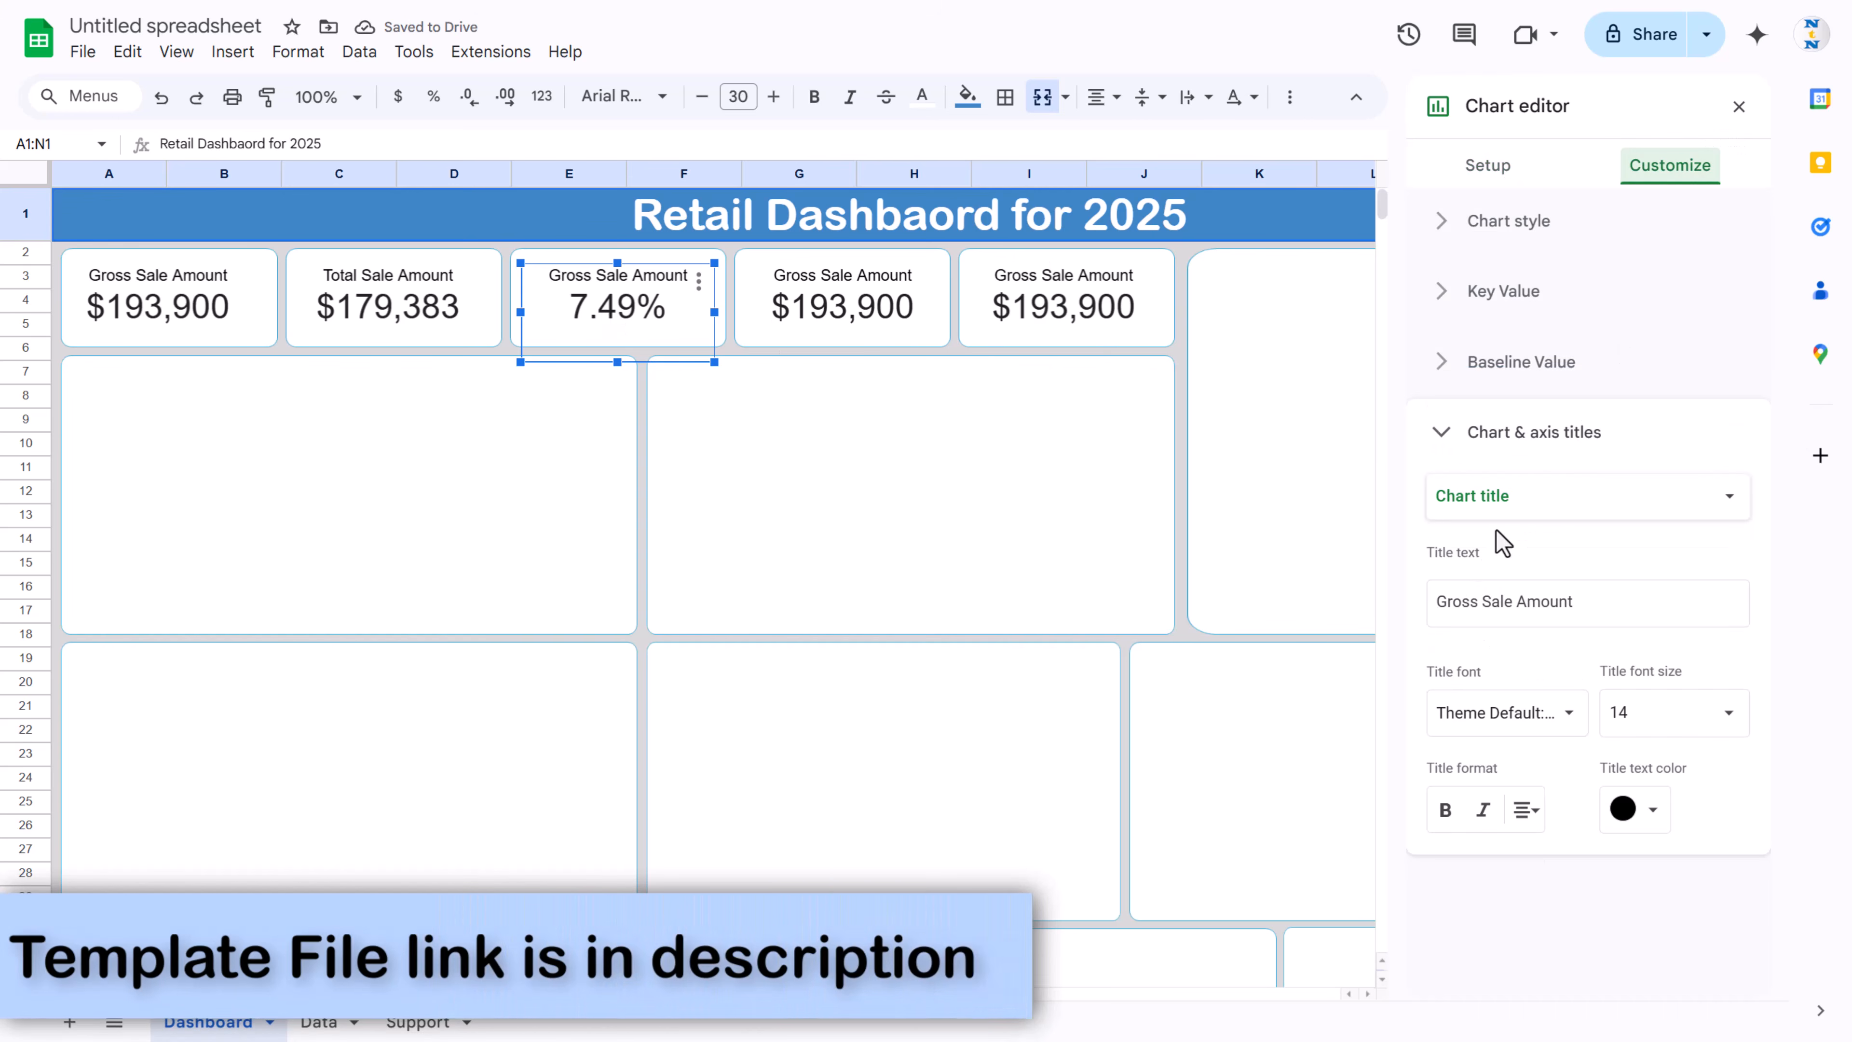
triple_click(1513, 602)
text(Discount%)
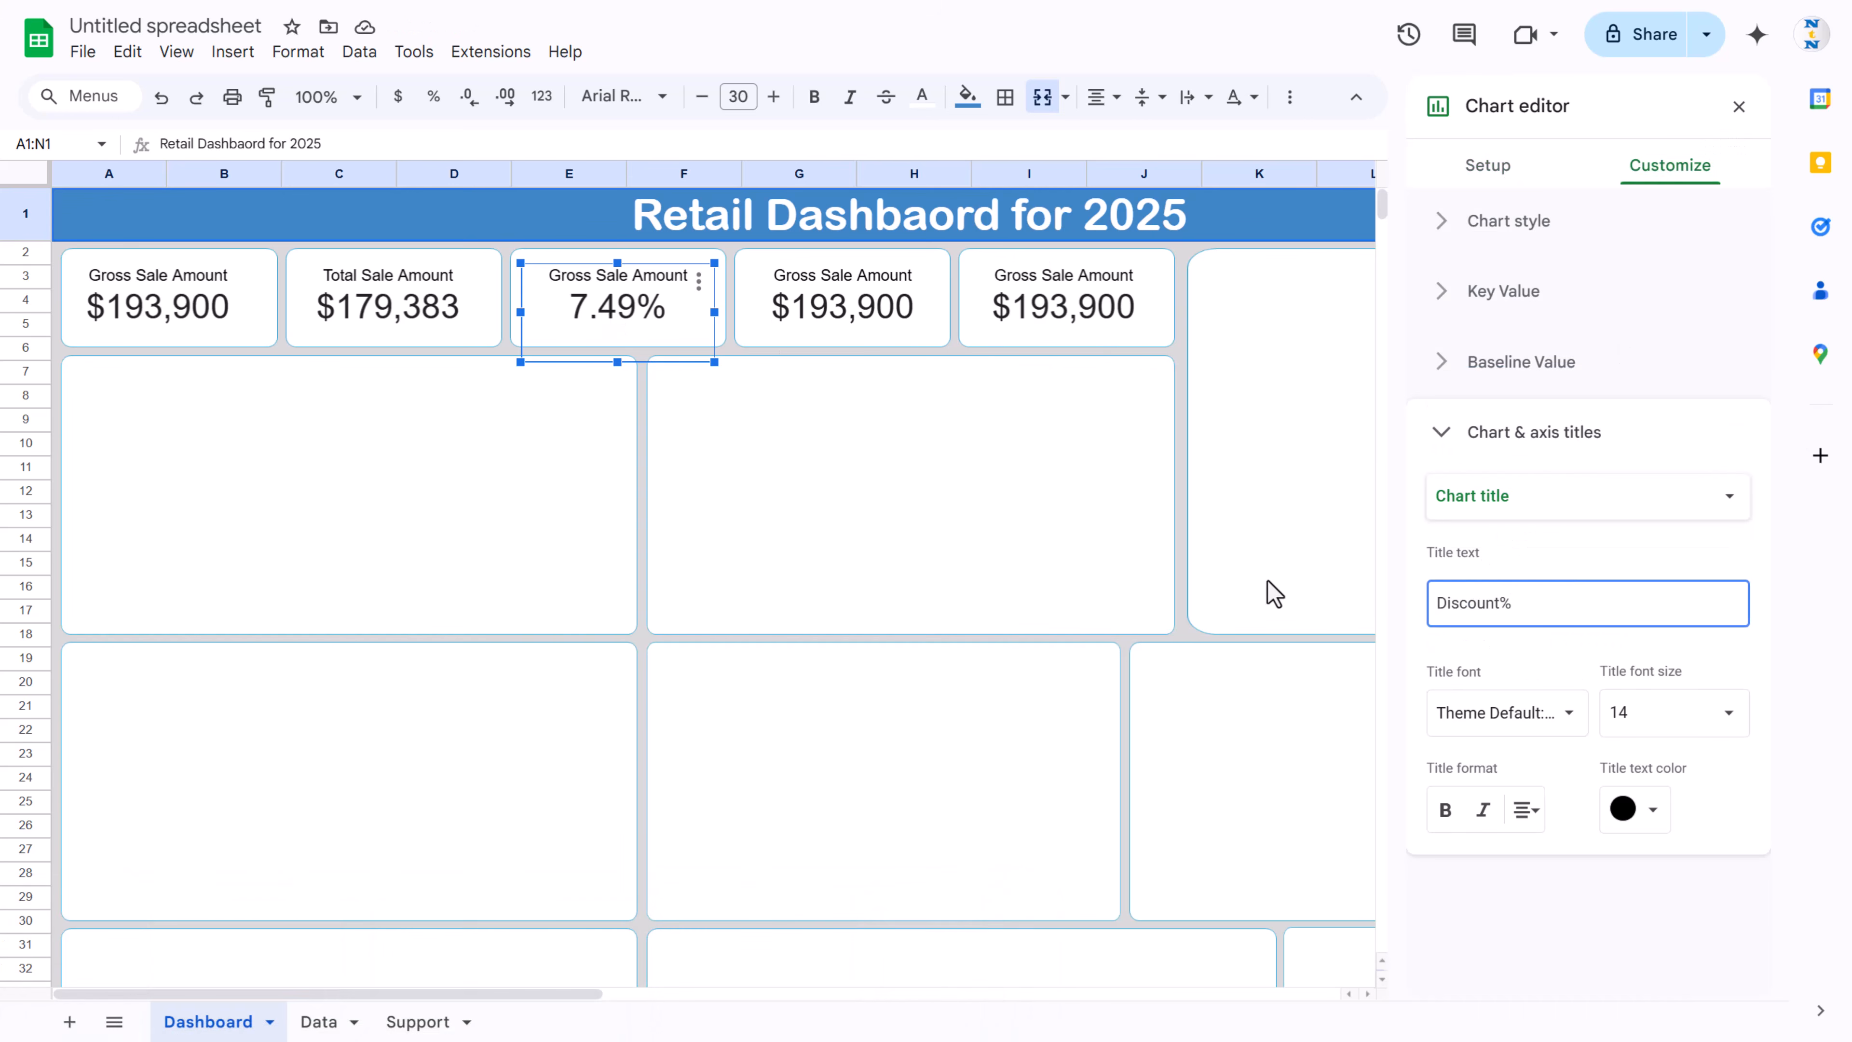
Step: Set the fourth scorecard's data range to Support!E3:E4 and its title to "Unit Sold"
click(881, 330)
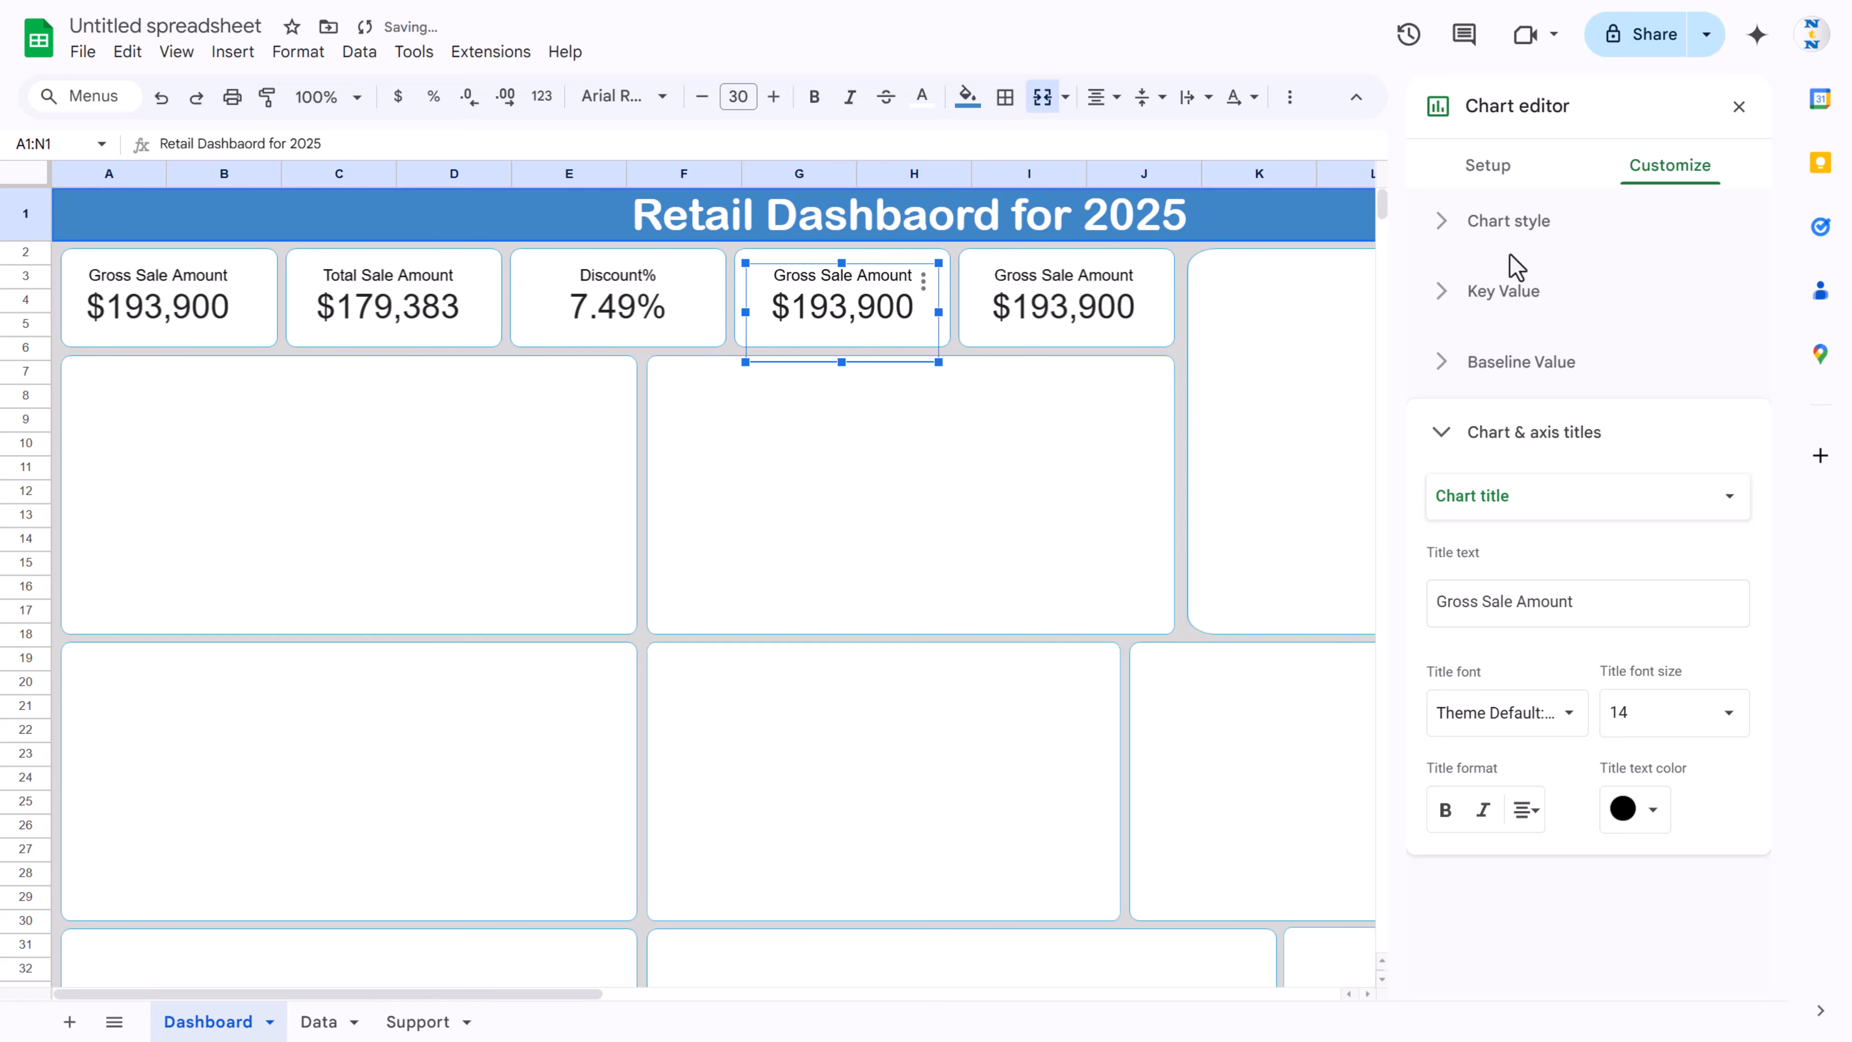
click(1484, 175)
click(1491, 348)
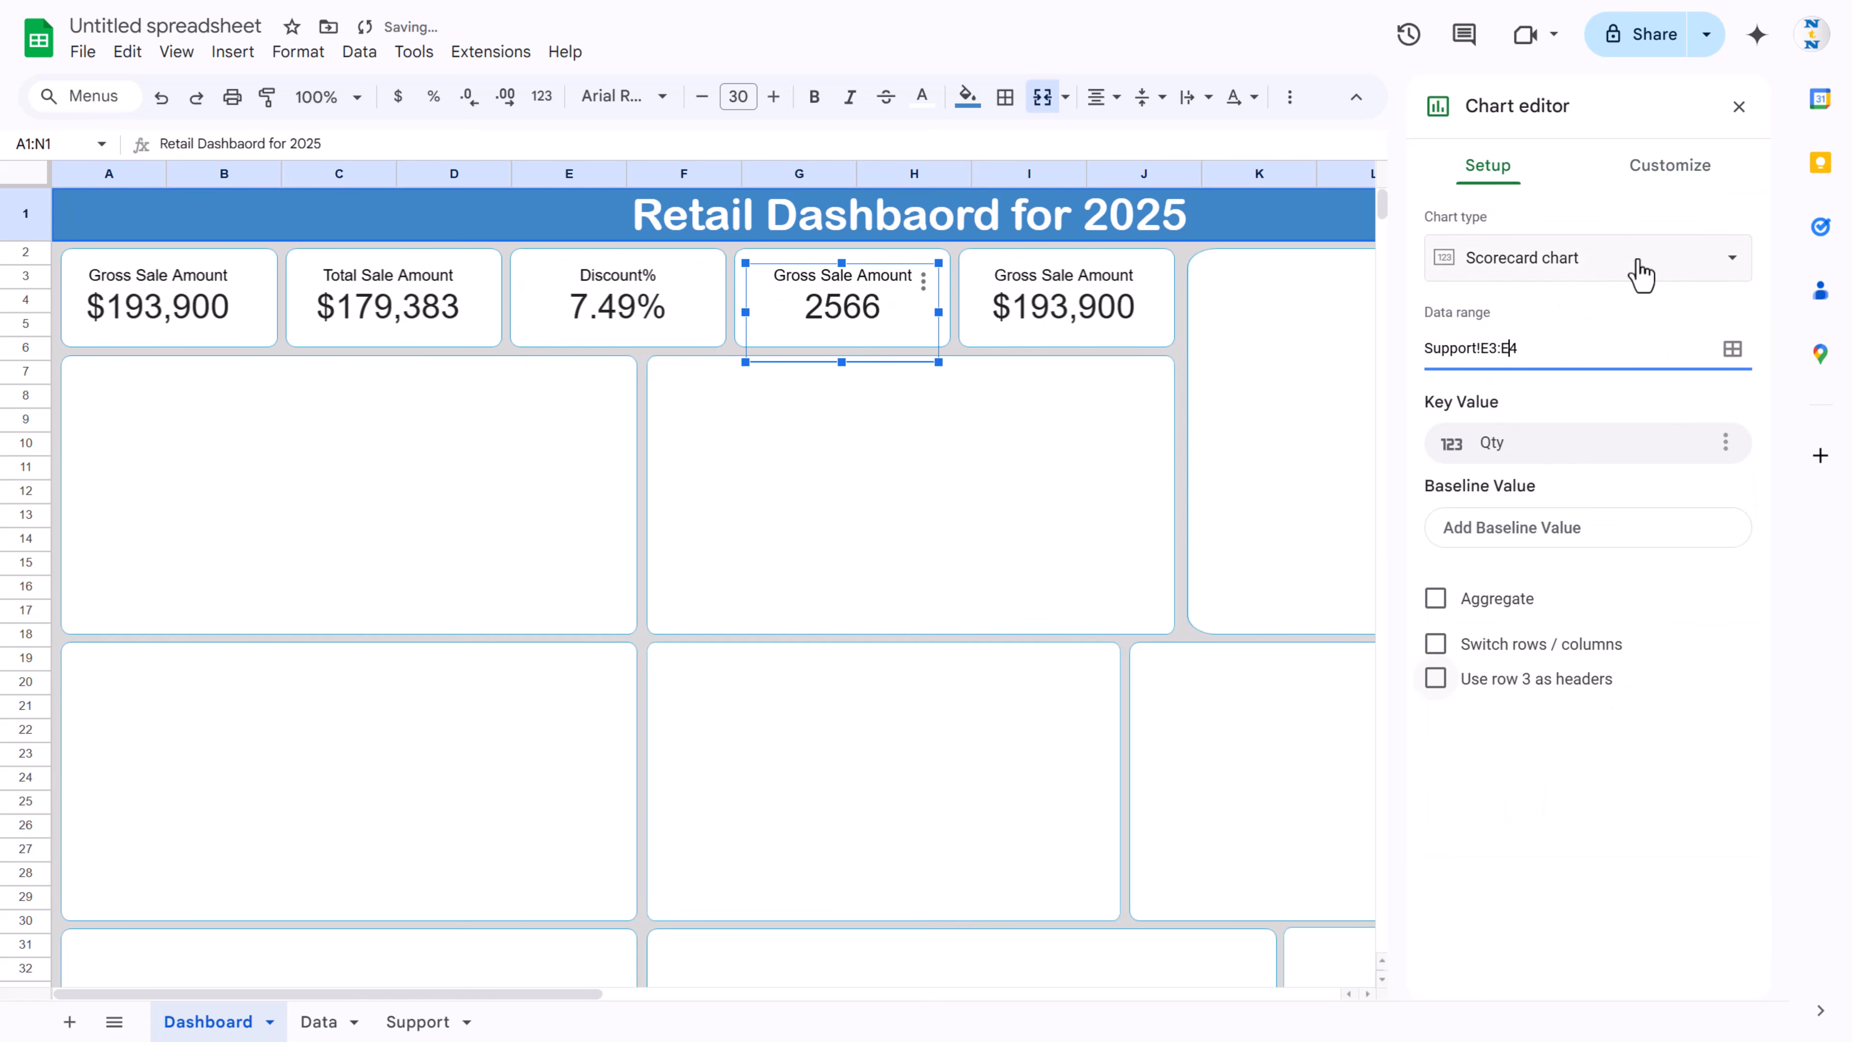
click(1671, 165)
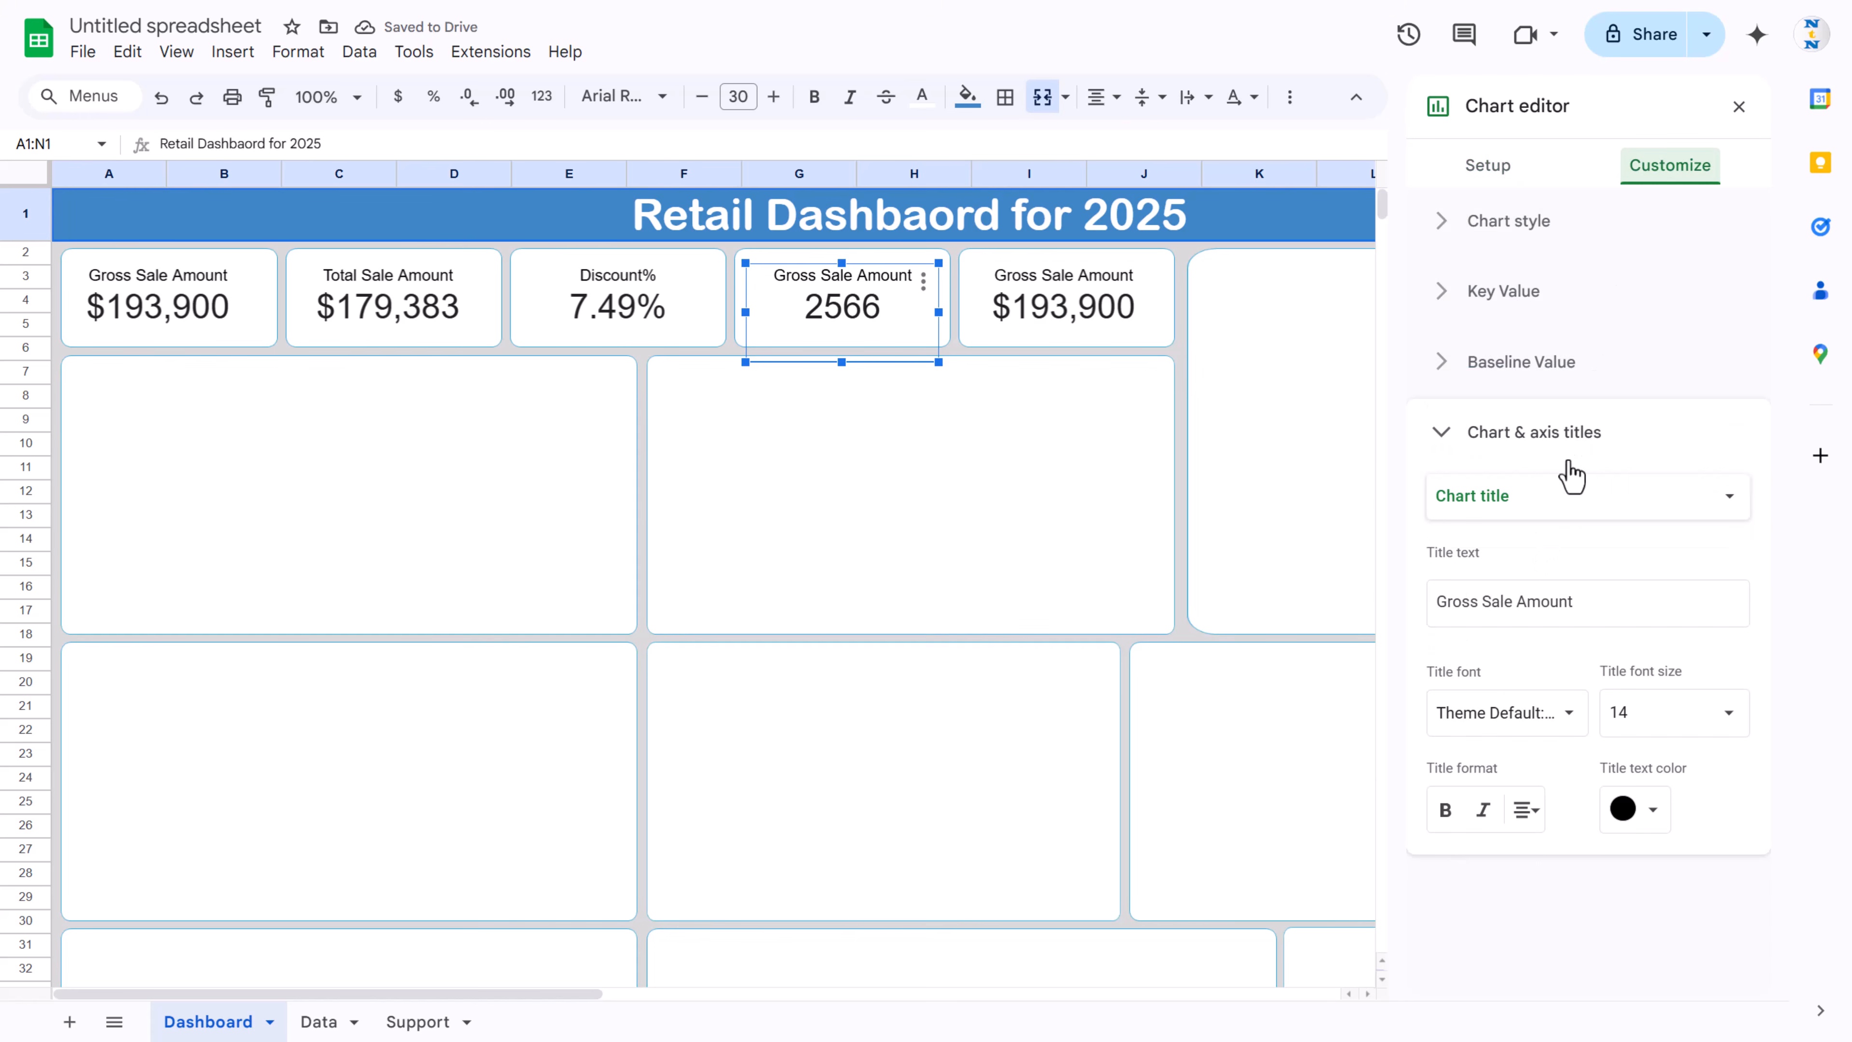
drag(1598, 604, 1238, 597)
text(Unit Sold)
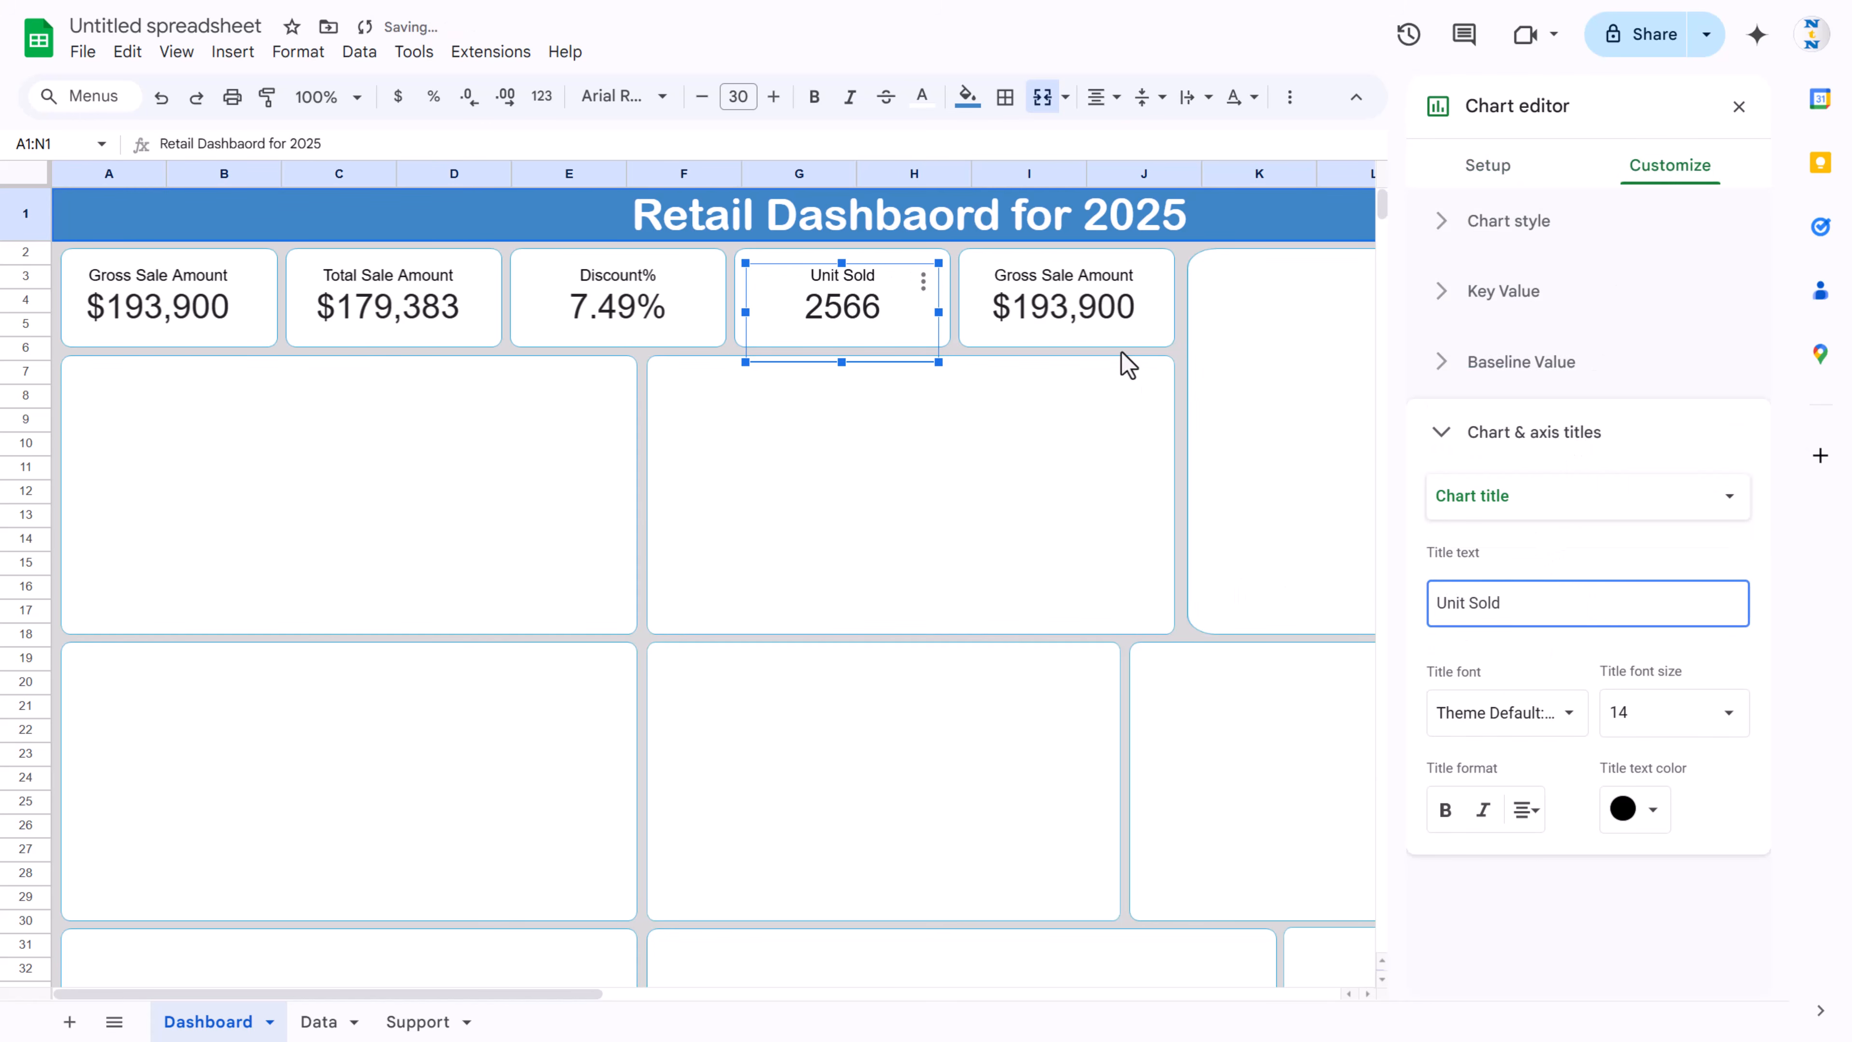
Step: Retitle the fifth scorecard as "Discount Amount"
click(1114, 310)
click(1493, 605)
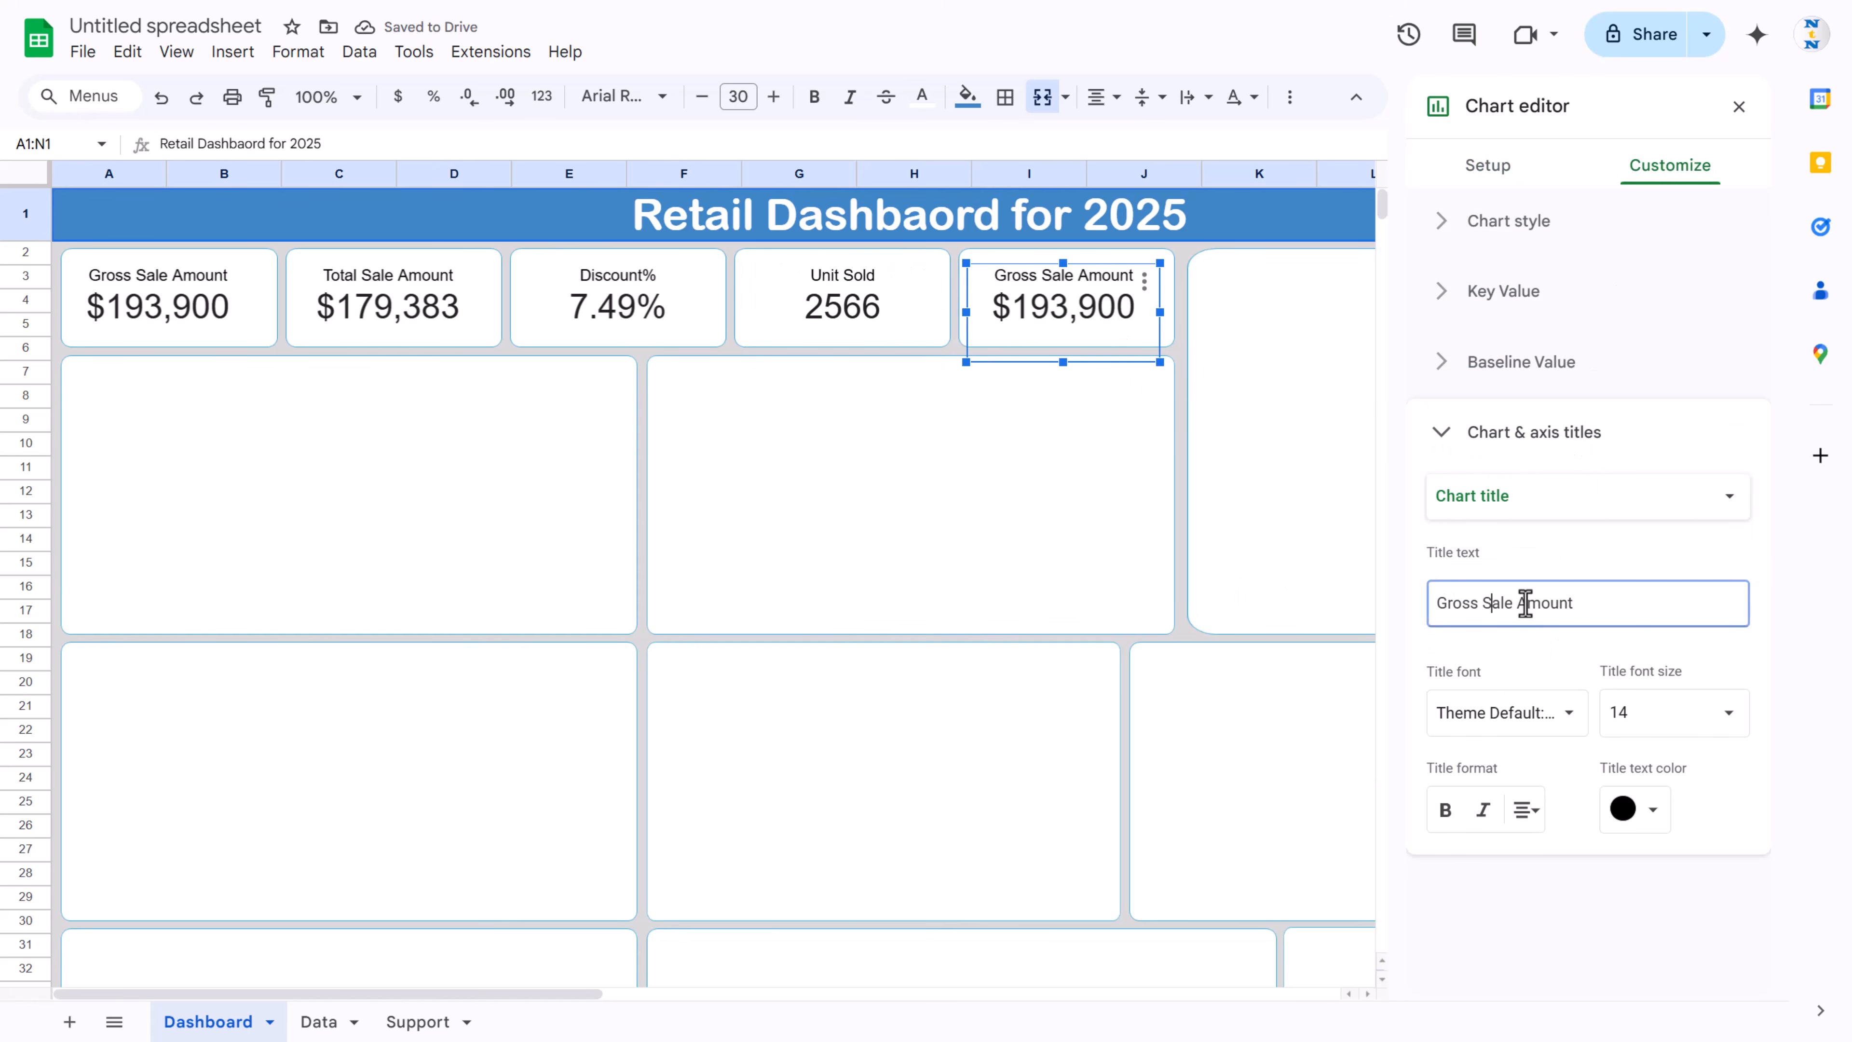
drag(1587, 605, 1228, 612)
click(1494, 611)
text(Discount)
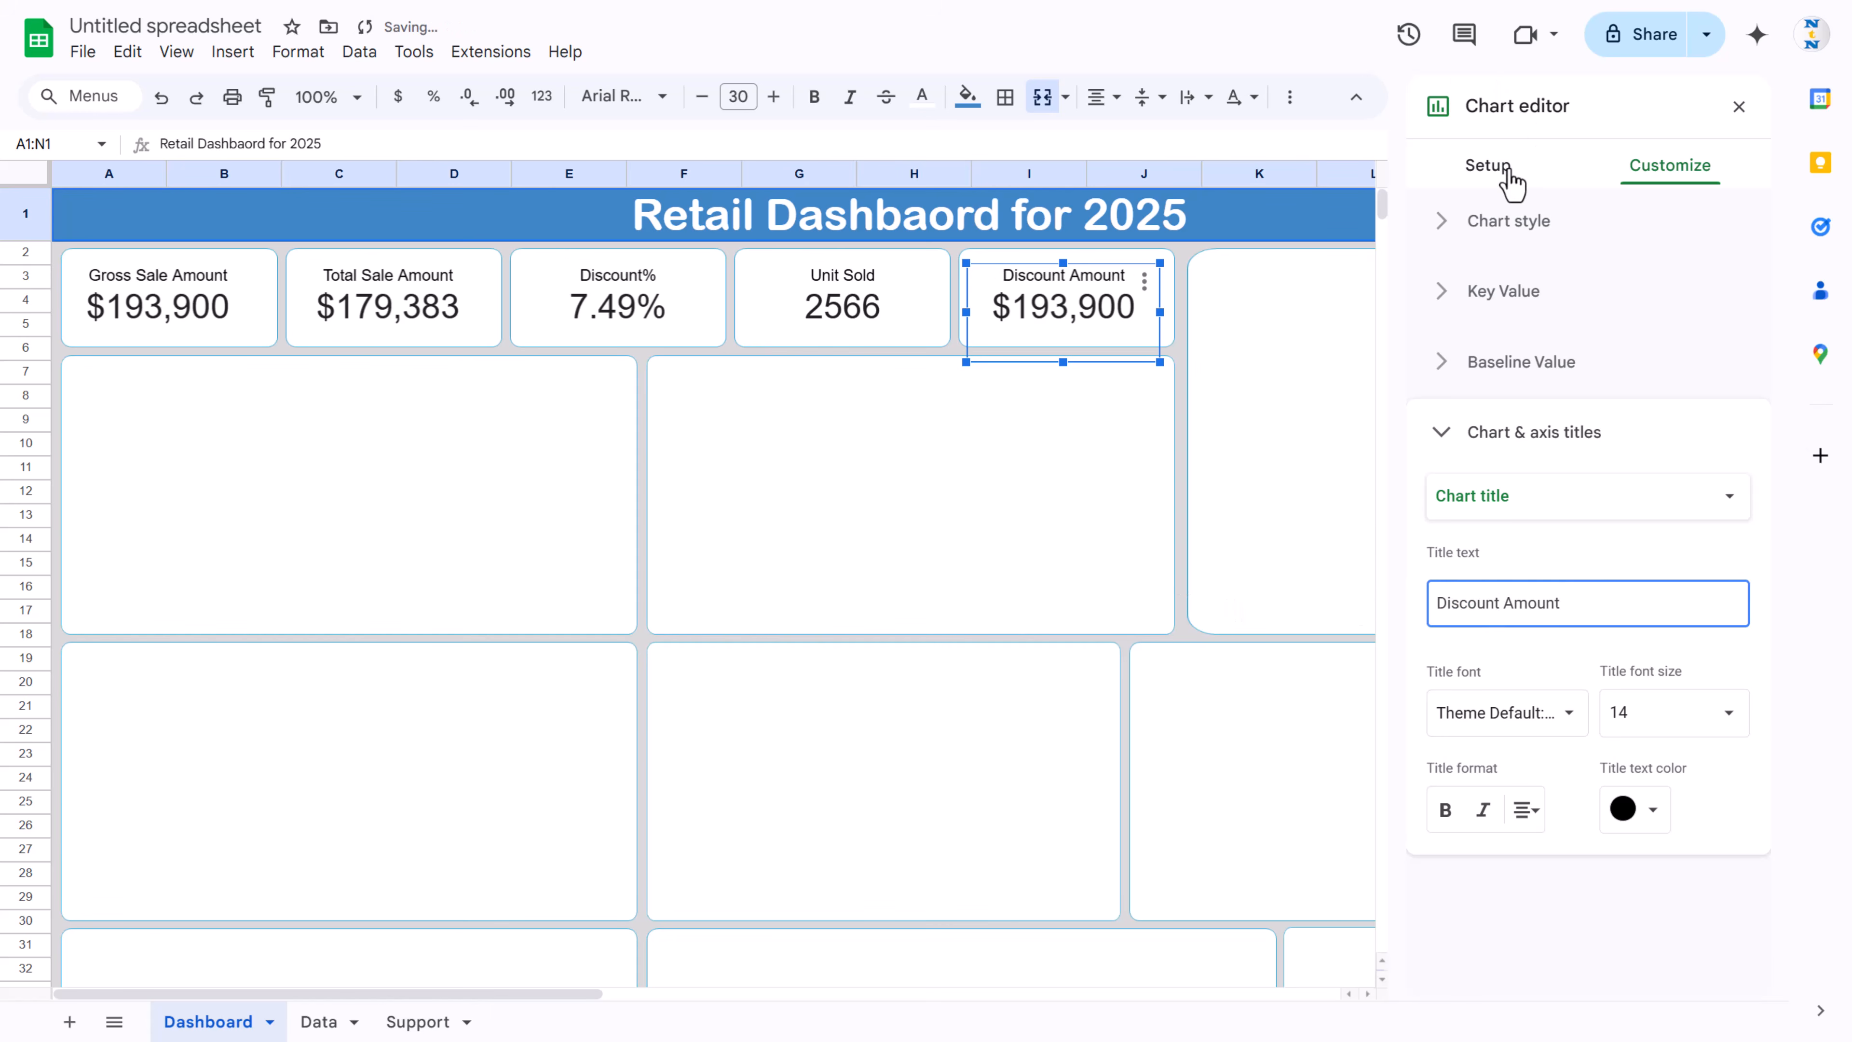
Step: Change the fifth scorecard's data range to Support!F3:F4 and close the chart editor
click(1504, 172)
click(1486, 358)
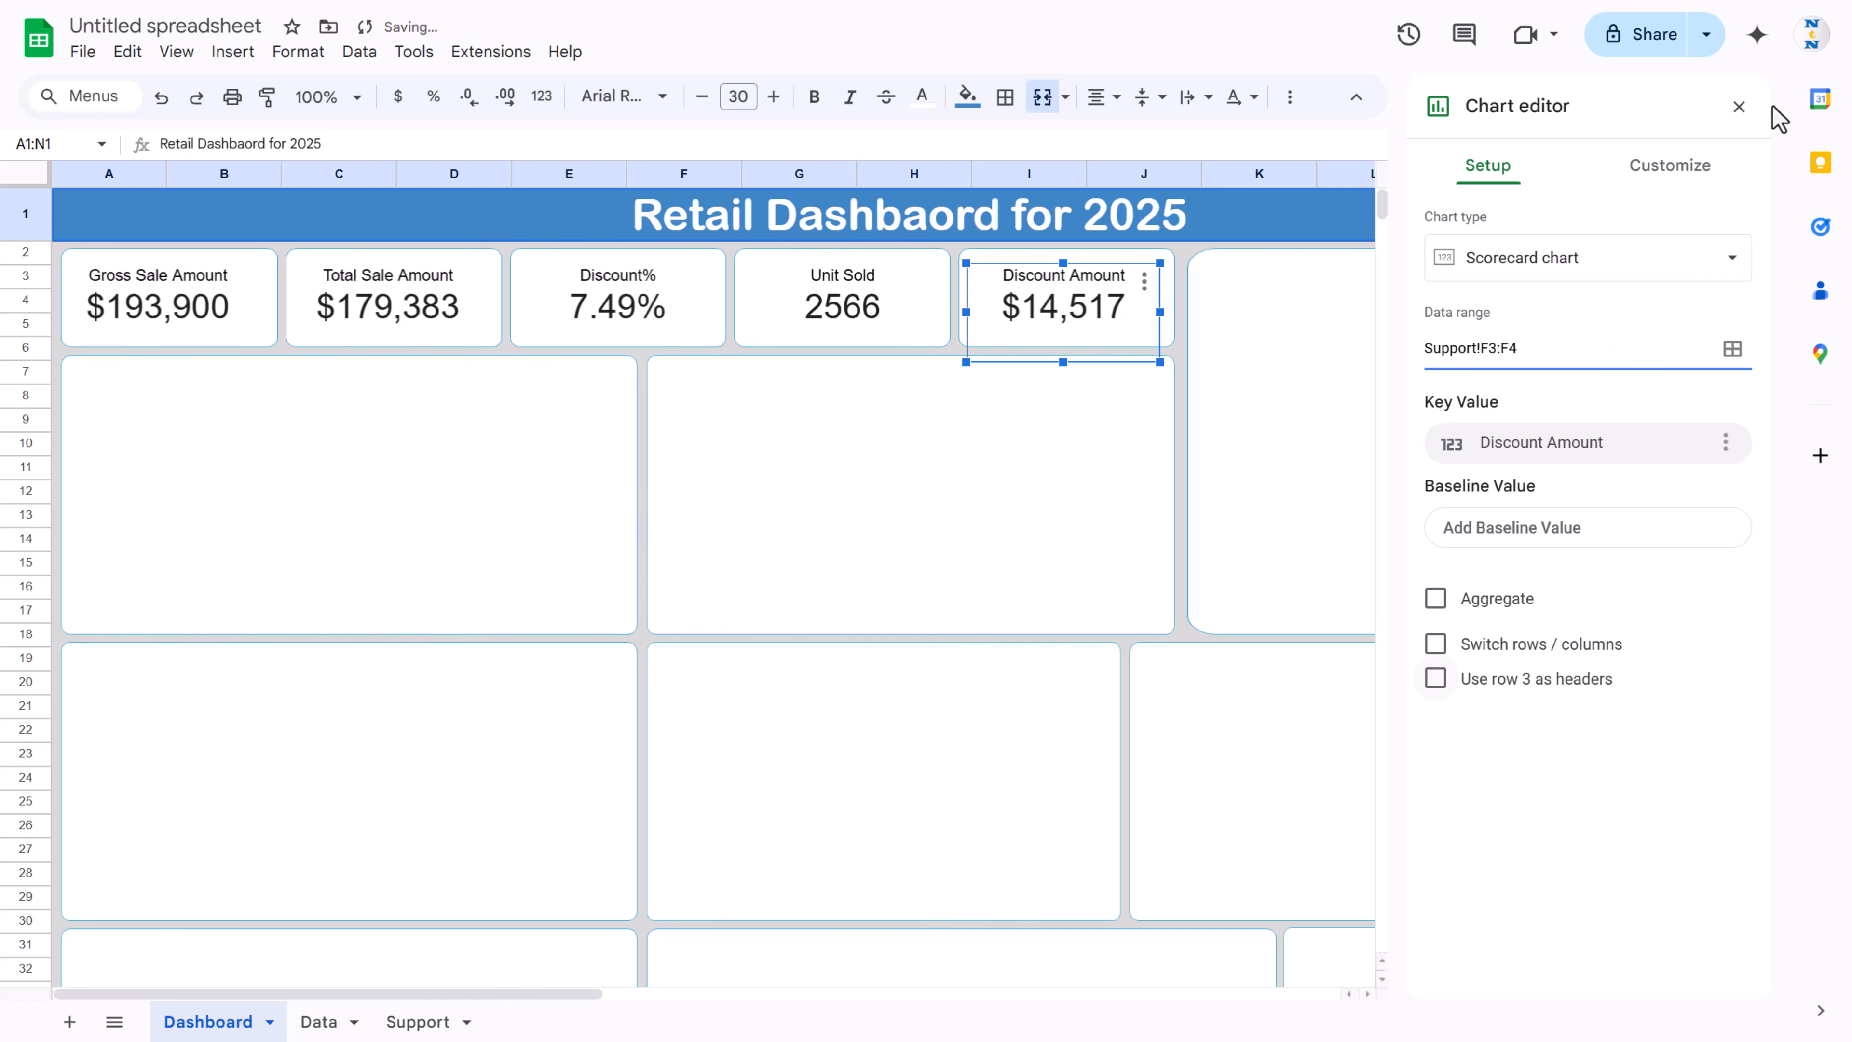
click(1740, 107)
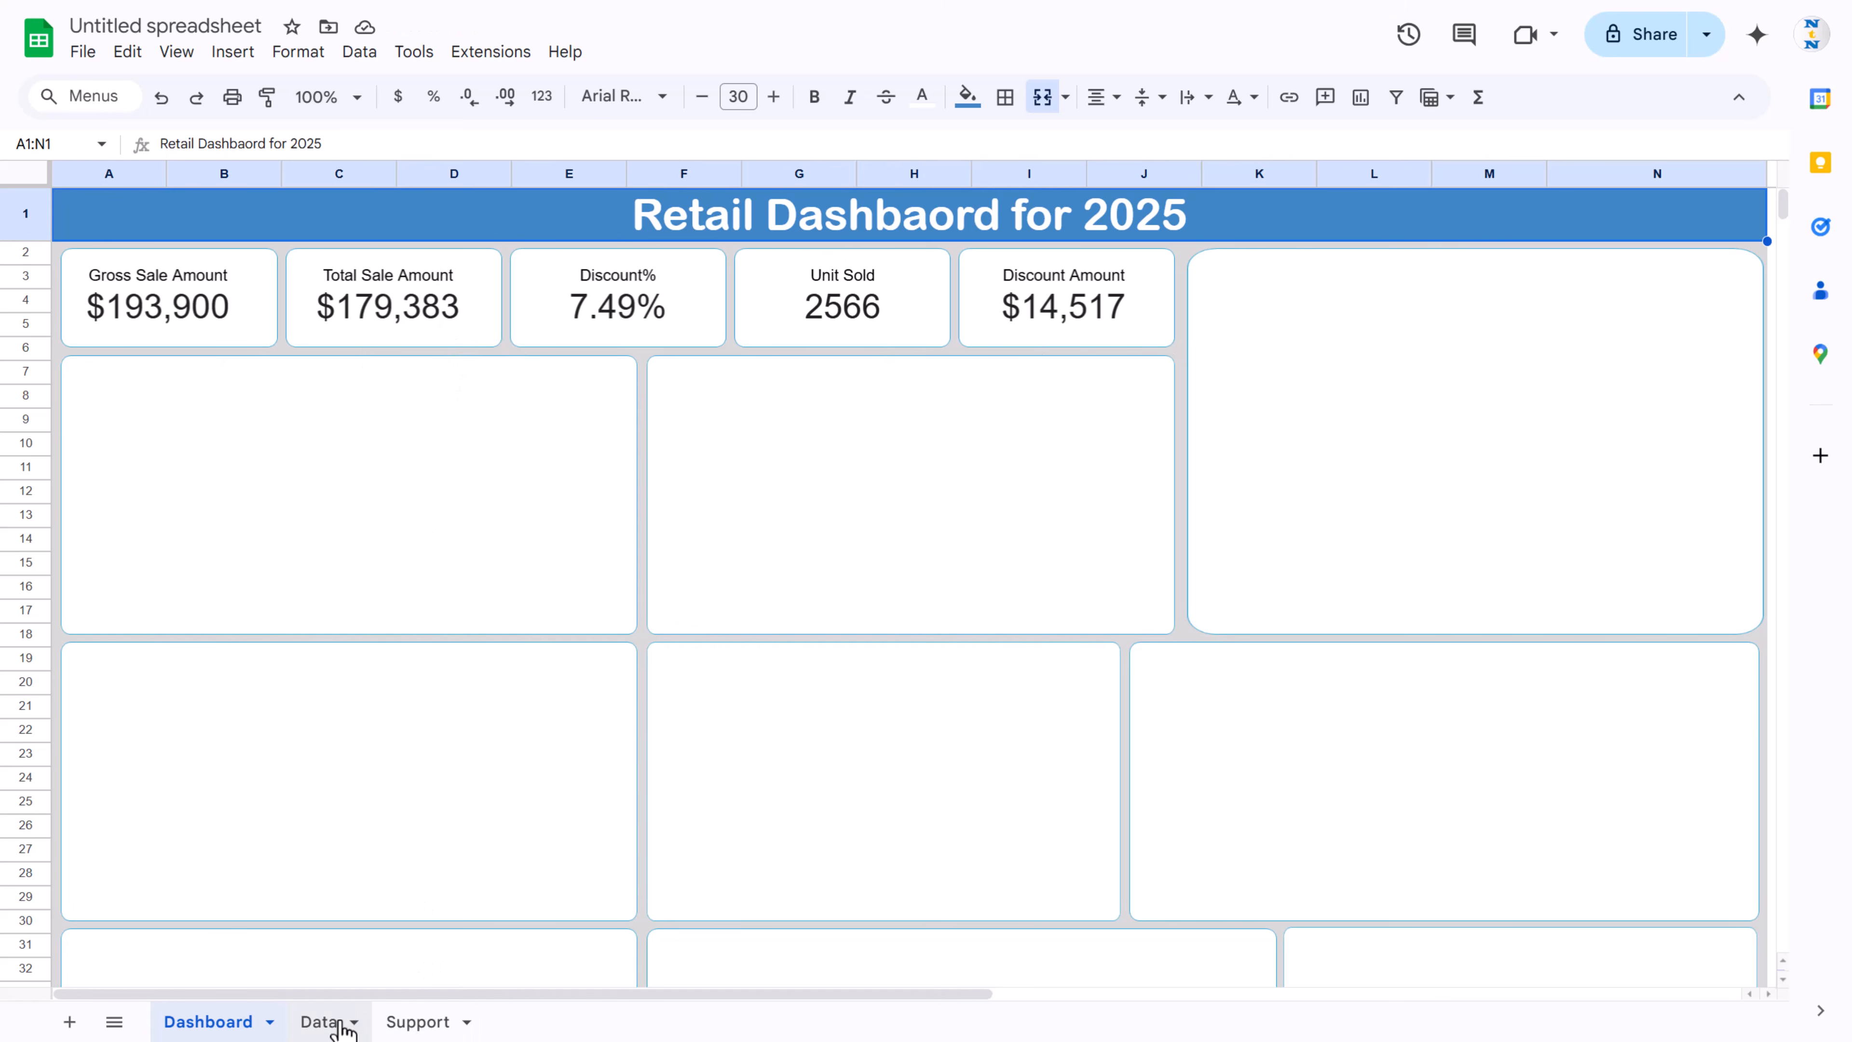
Step: Insert a new chart on the dashboard, then move and resize it to fit the first large card below the scorecards
click(232, 53)
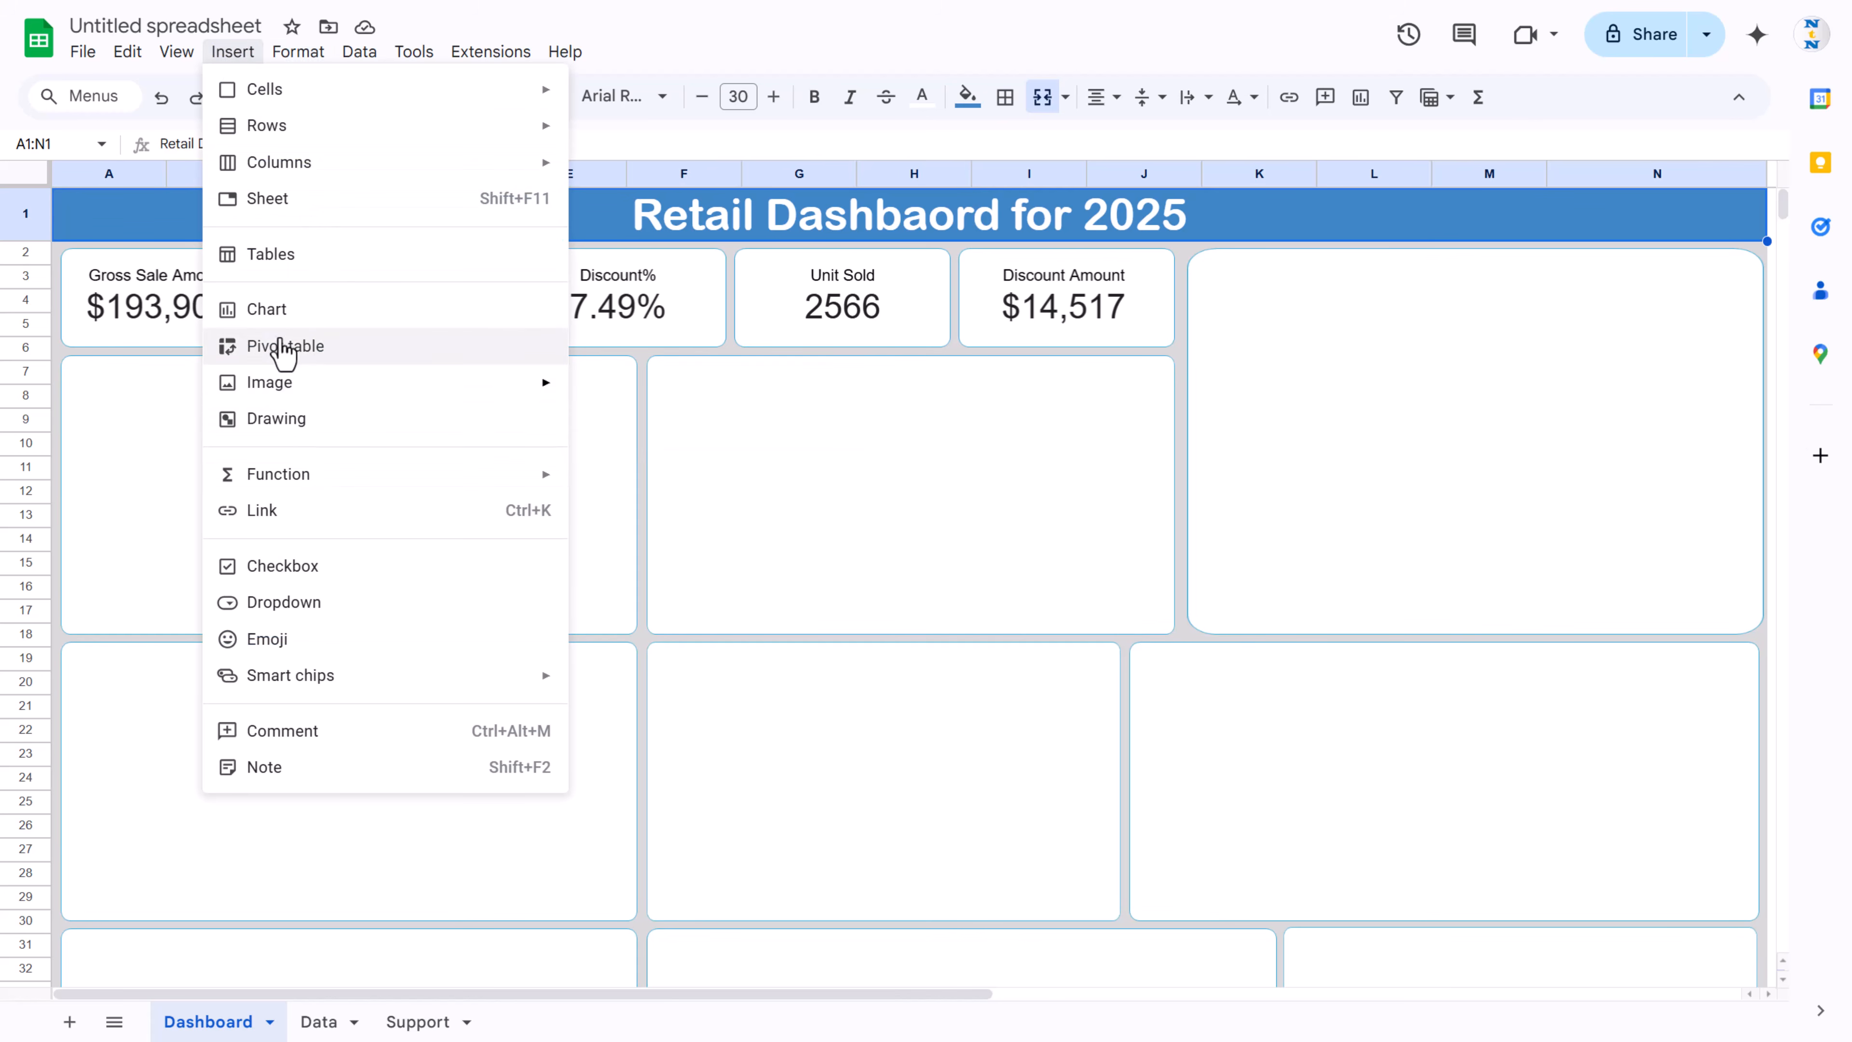
click(285, 347)
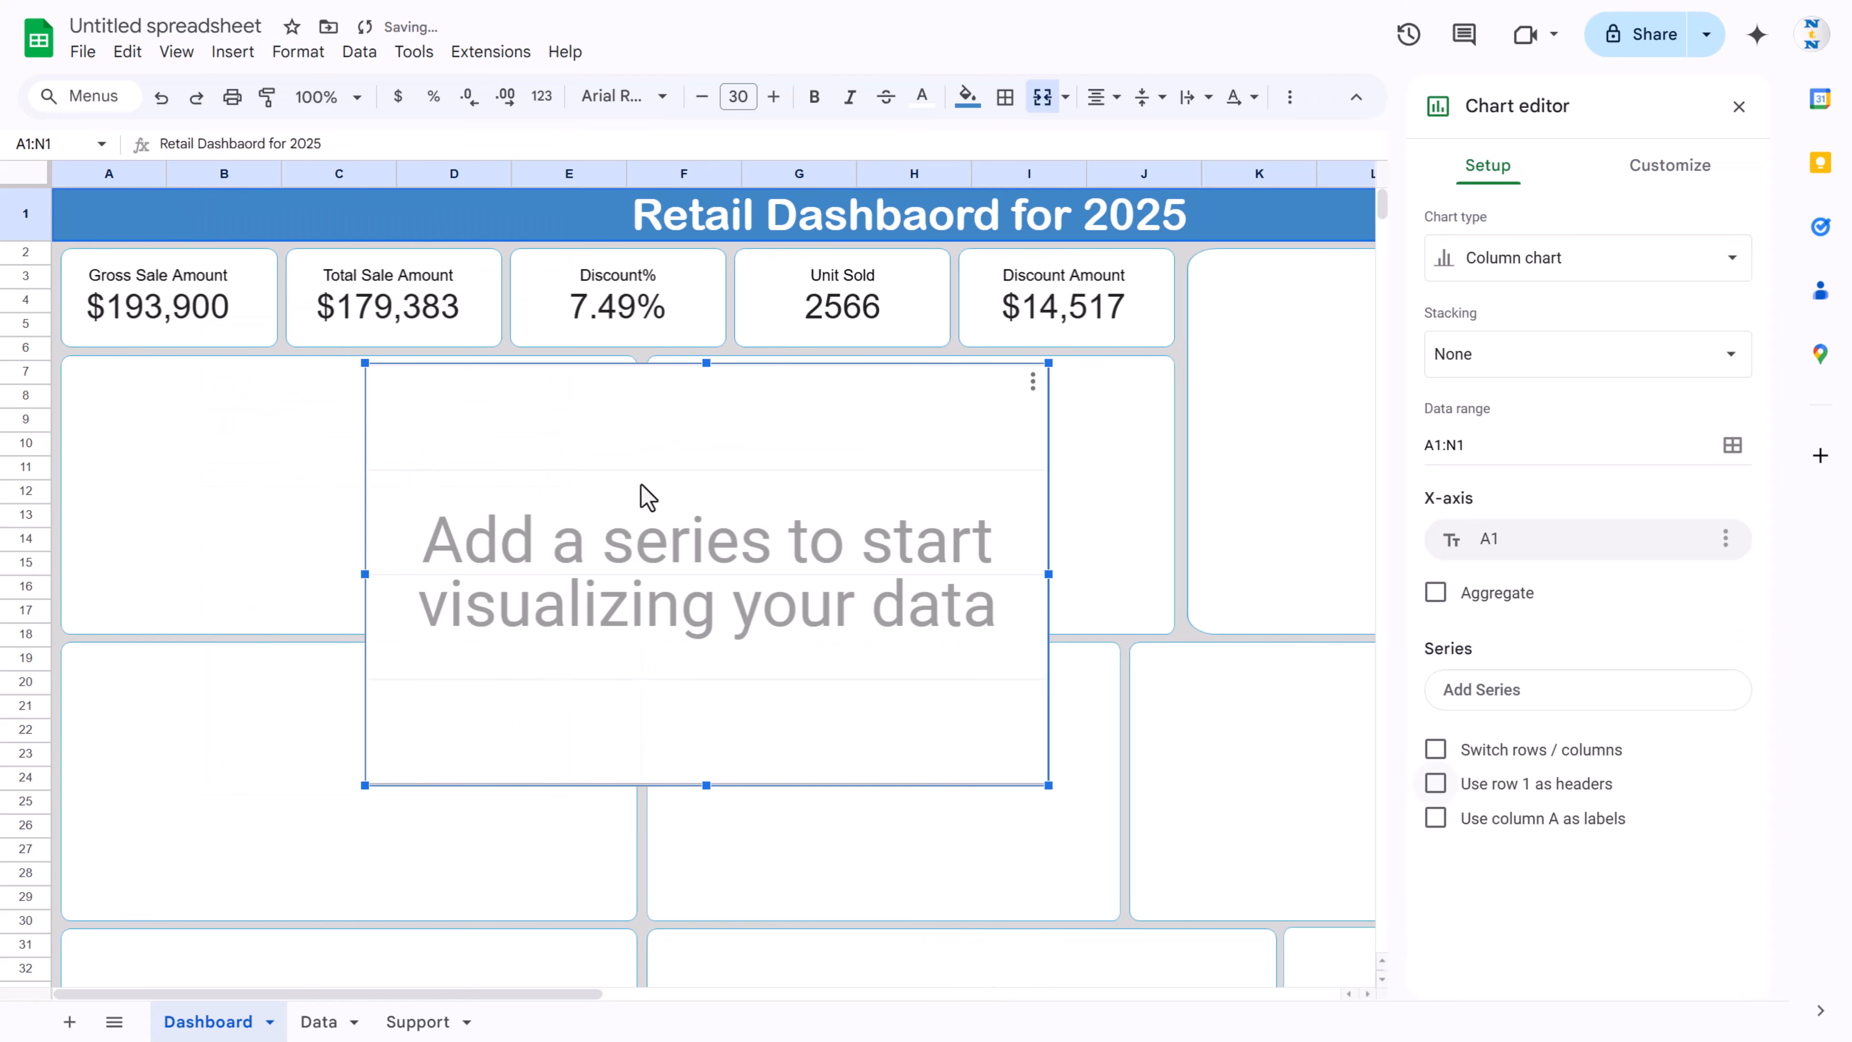
drag(731, 431, 434, 435)
drag(743, 784, 620, 628)
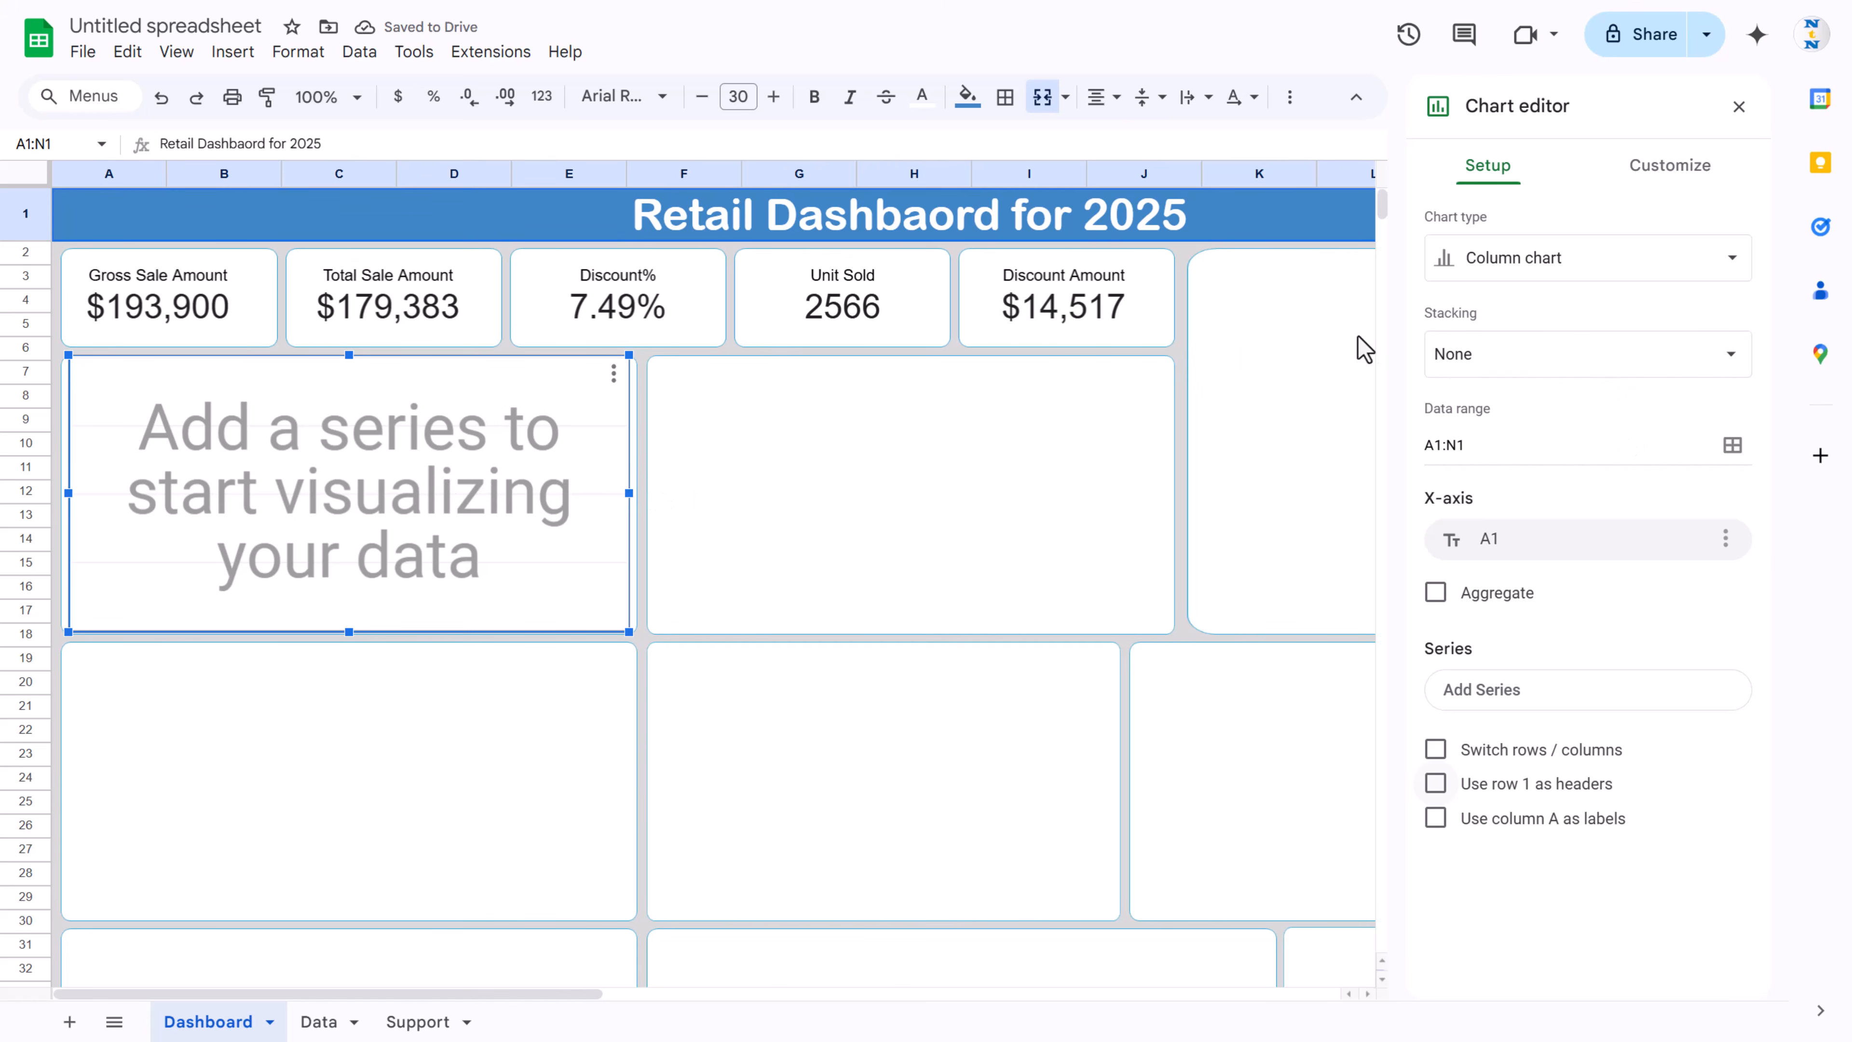
Step: Change the blank chart's type to Area chart and check the reference retail dashboard
click(1532, 263)
click(1478, 464)
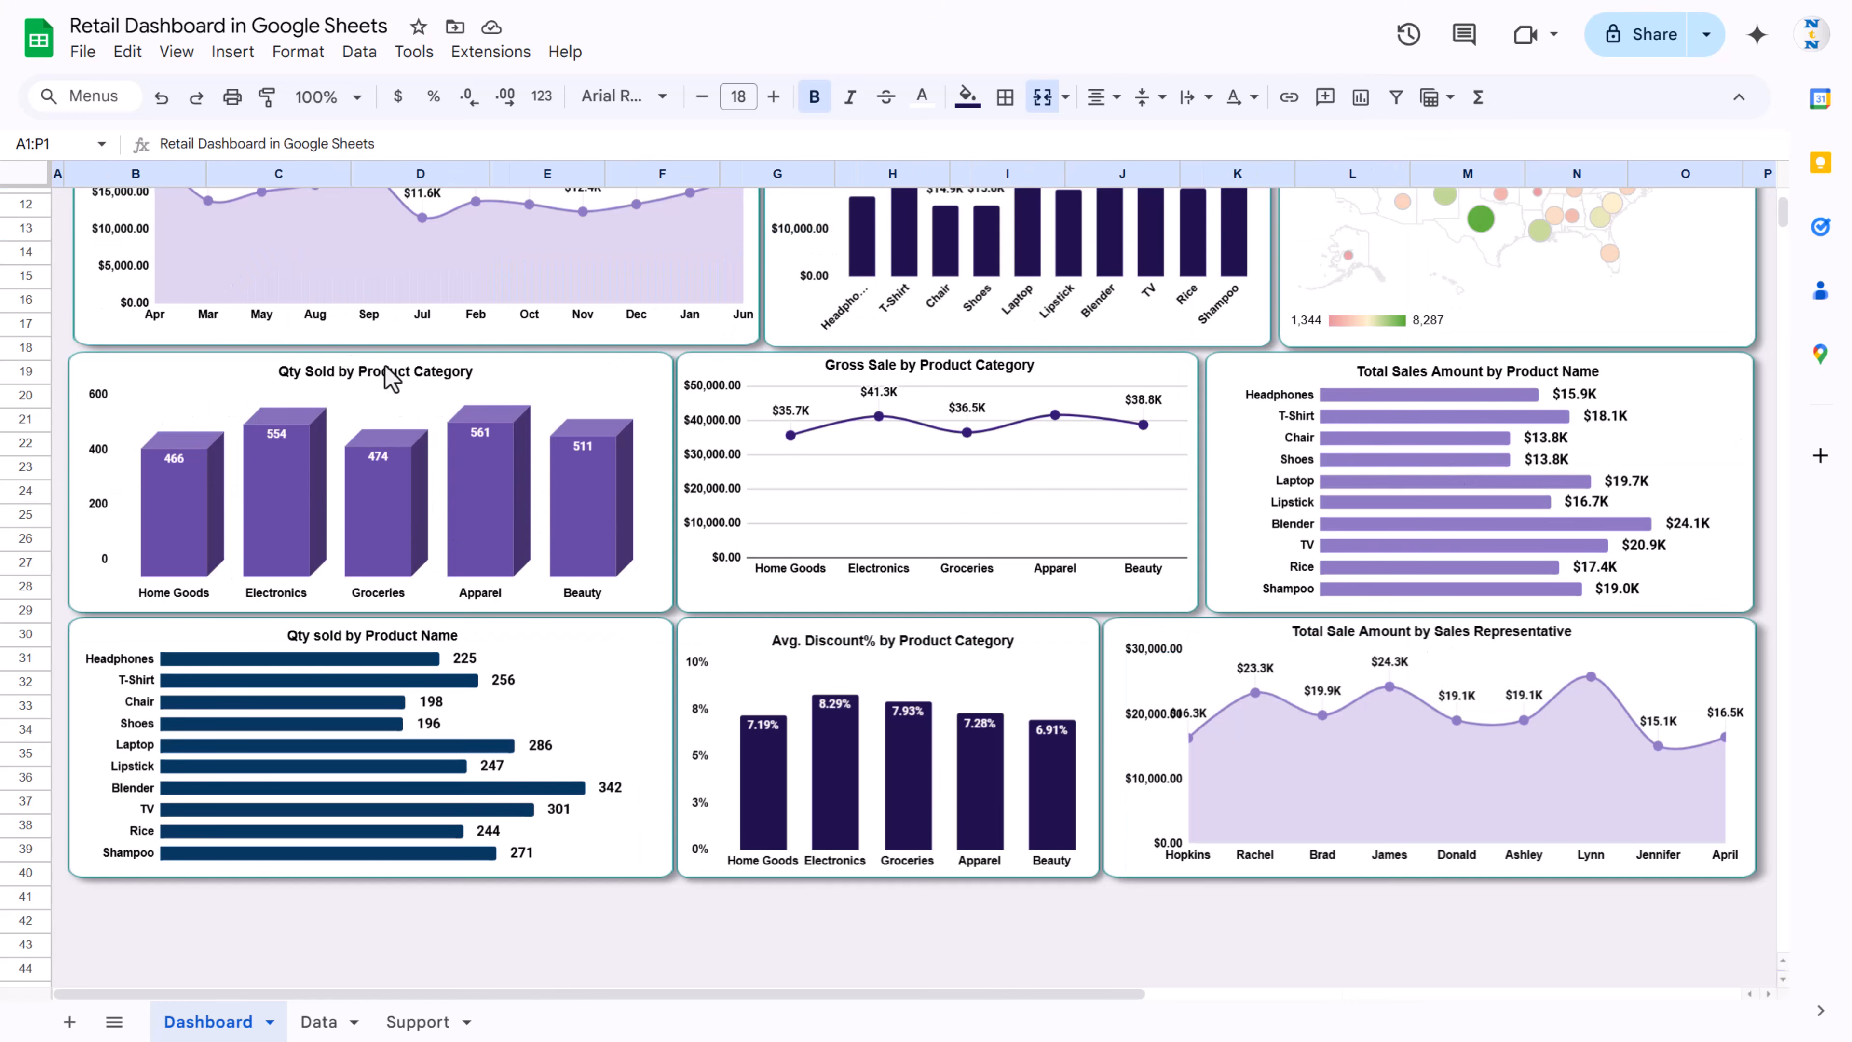
scroll(392, 378, up, 4)
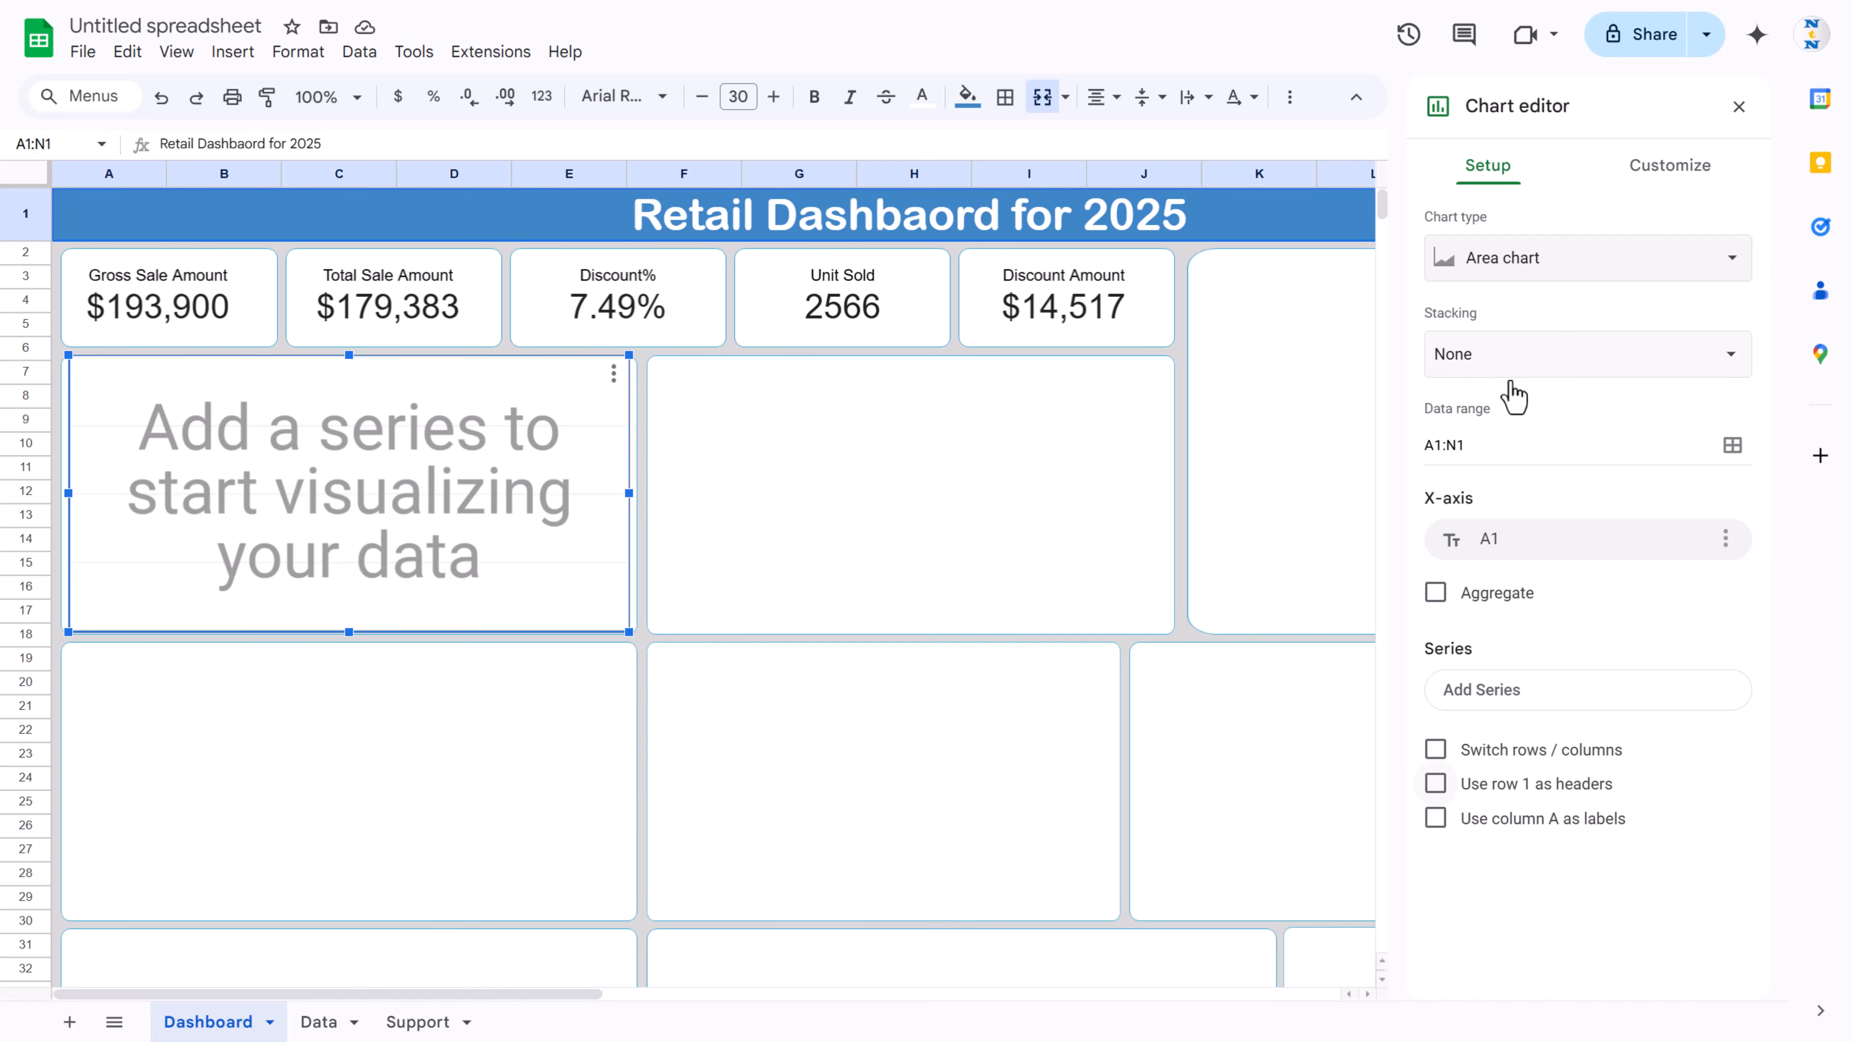
Step: Clear the area chart's existing data range and add a second empty range
click(1734, 448)
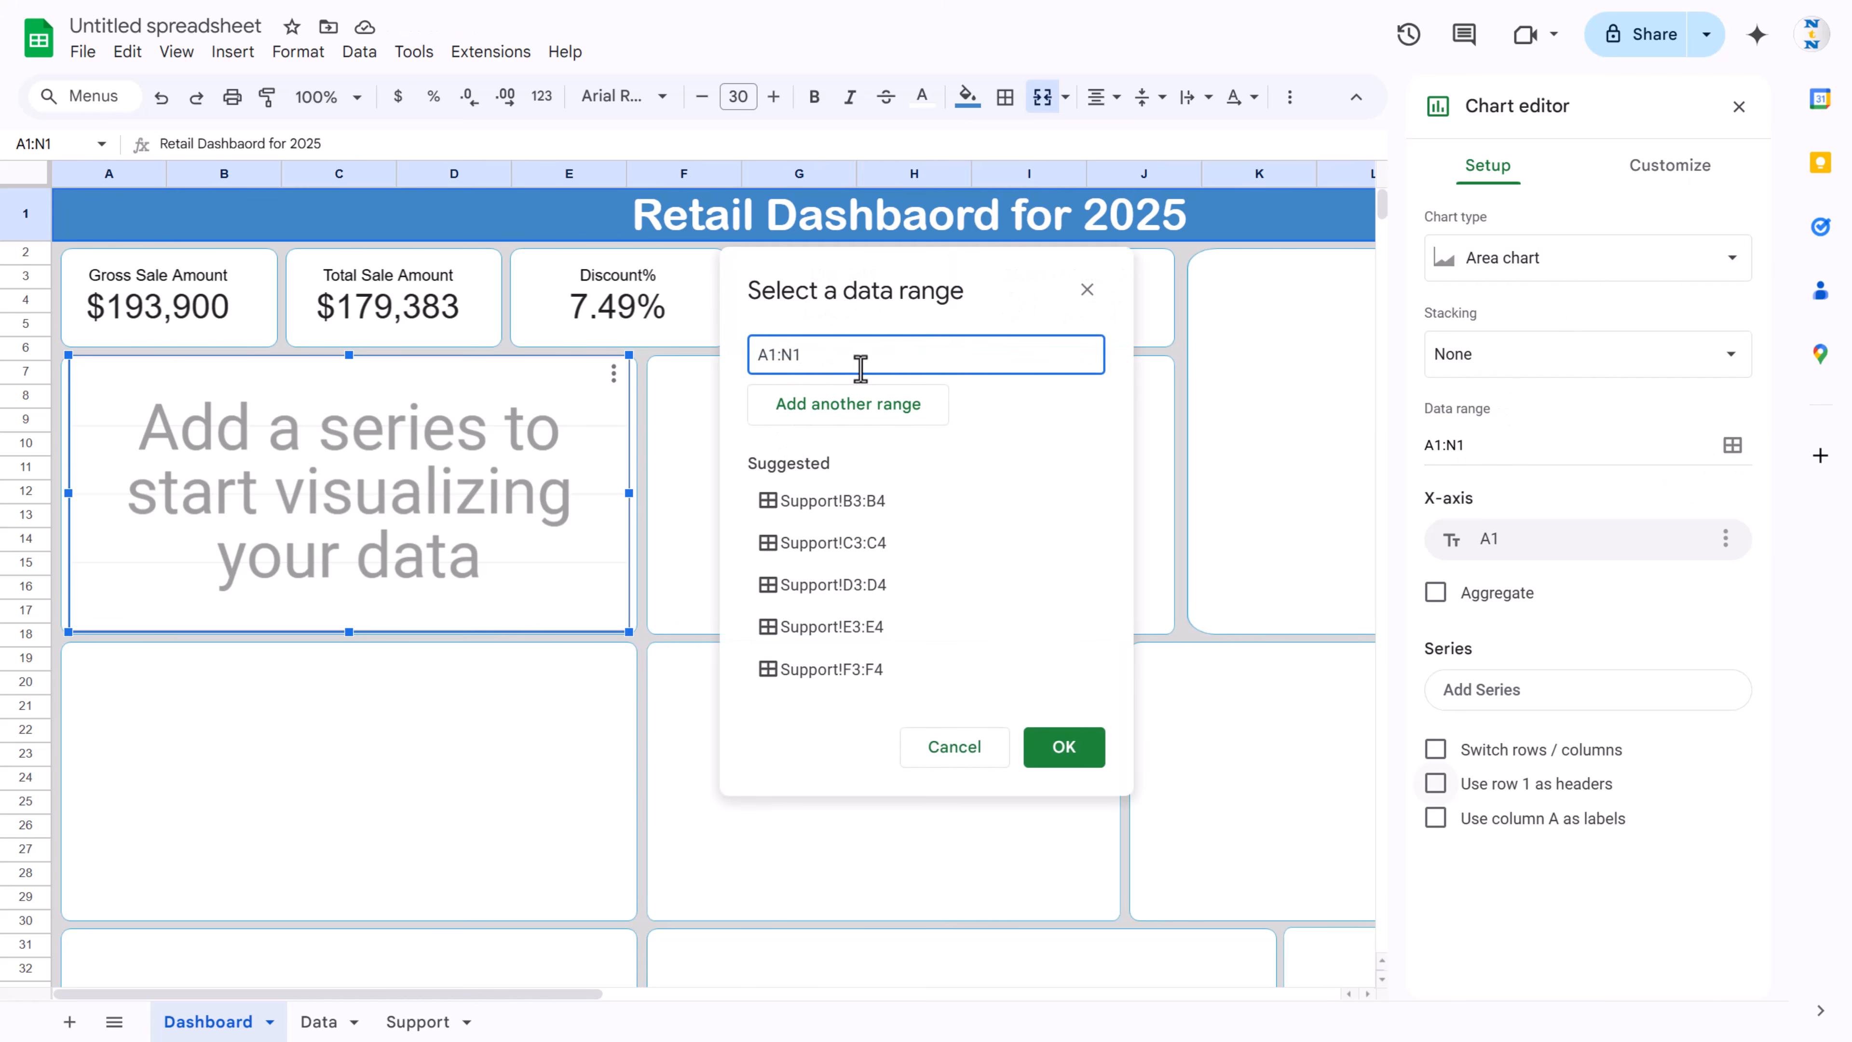
triple_click(980, 358)
click(902, 409)
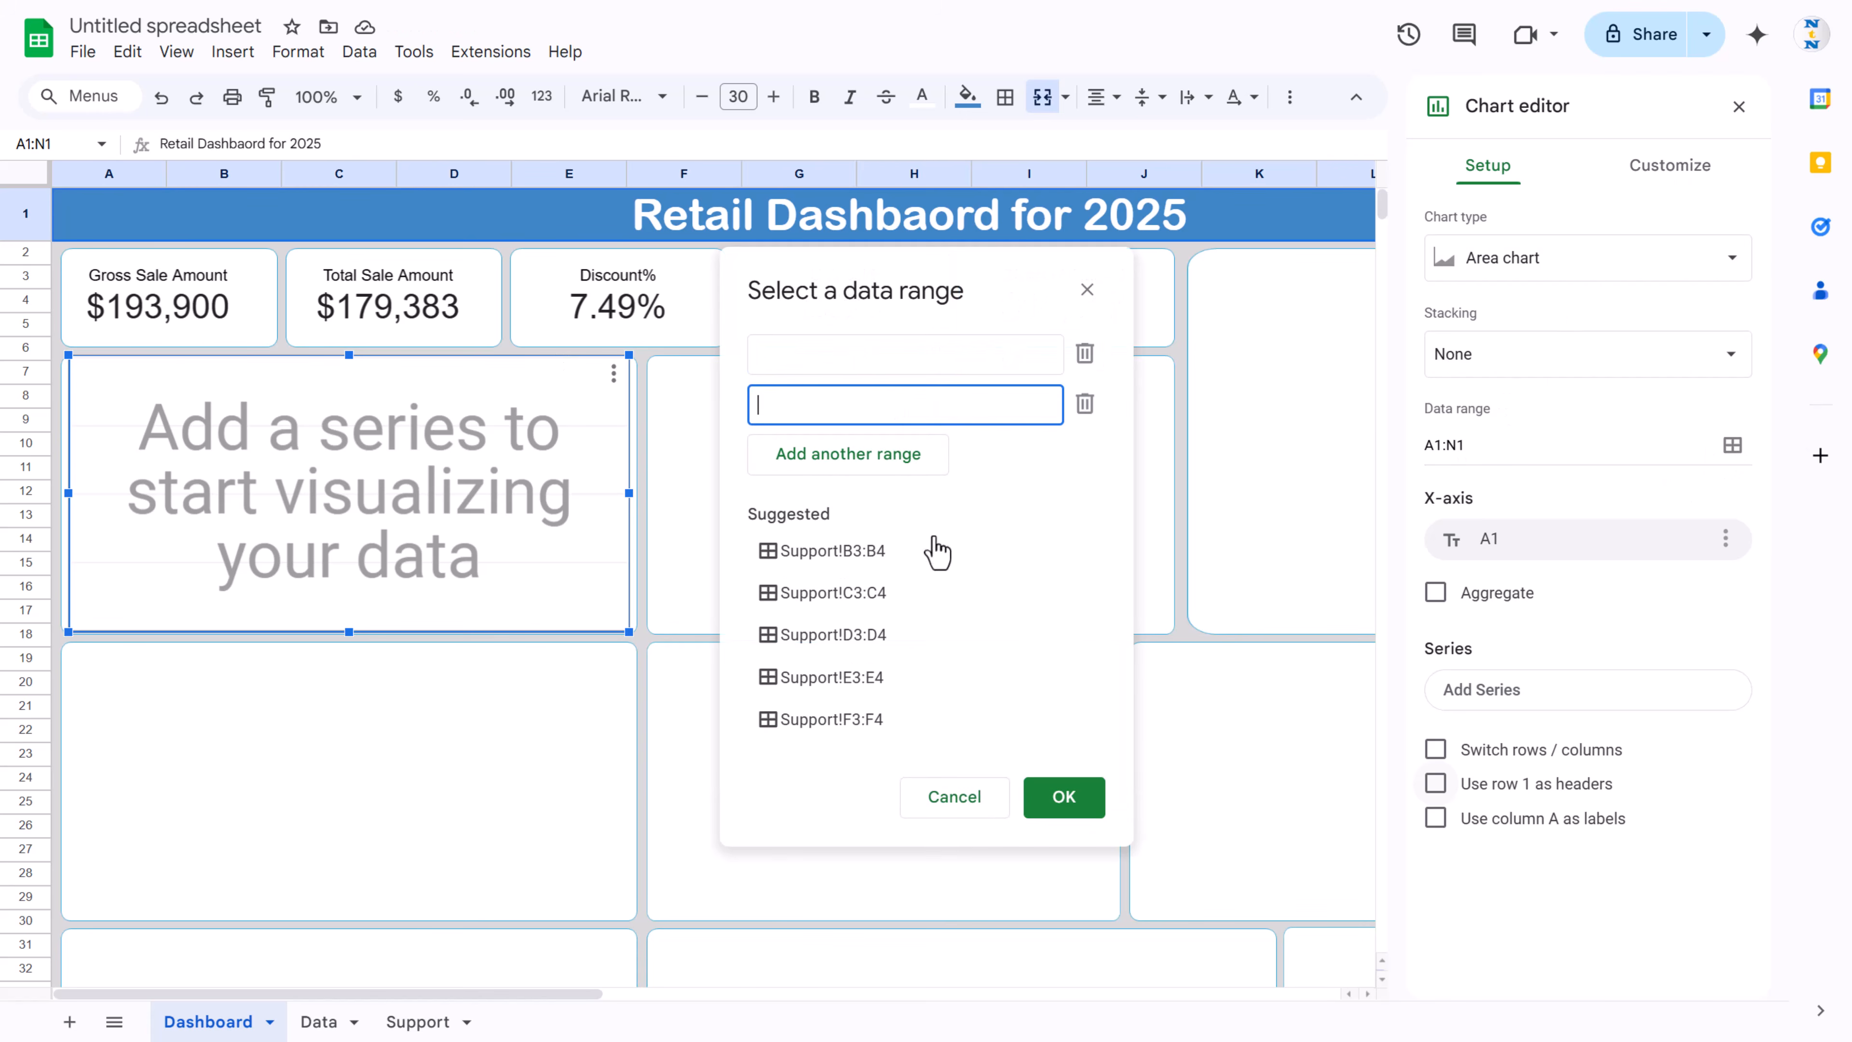
click(808, 357)
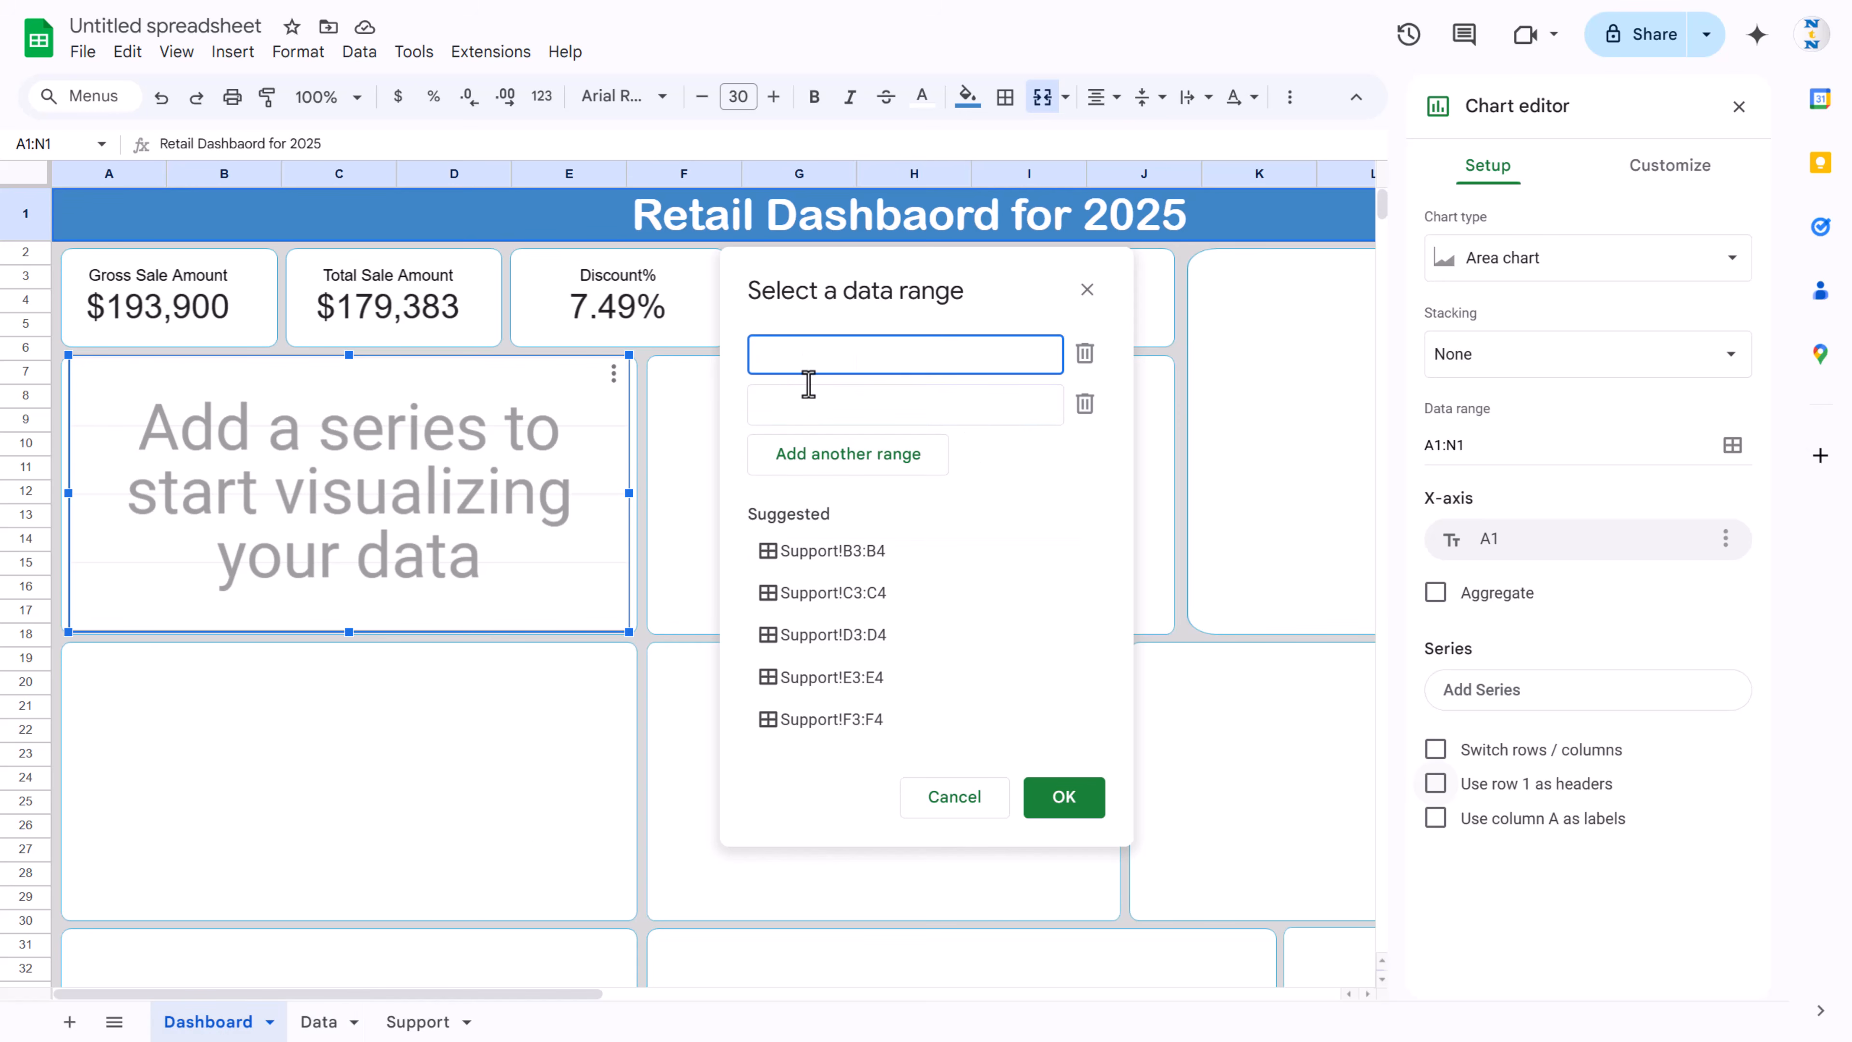
click(854, 398)
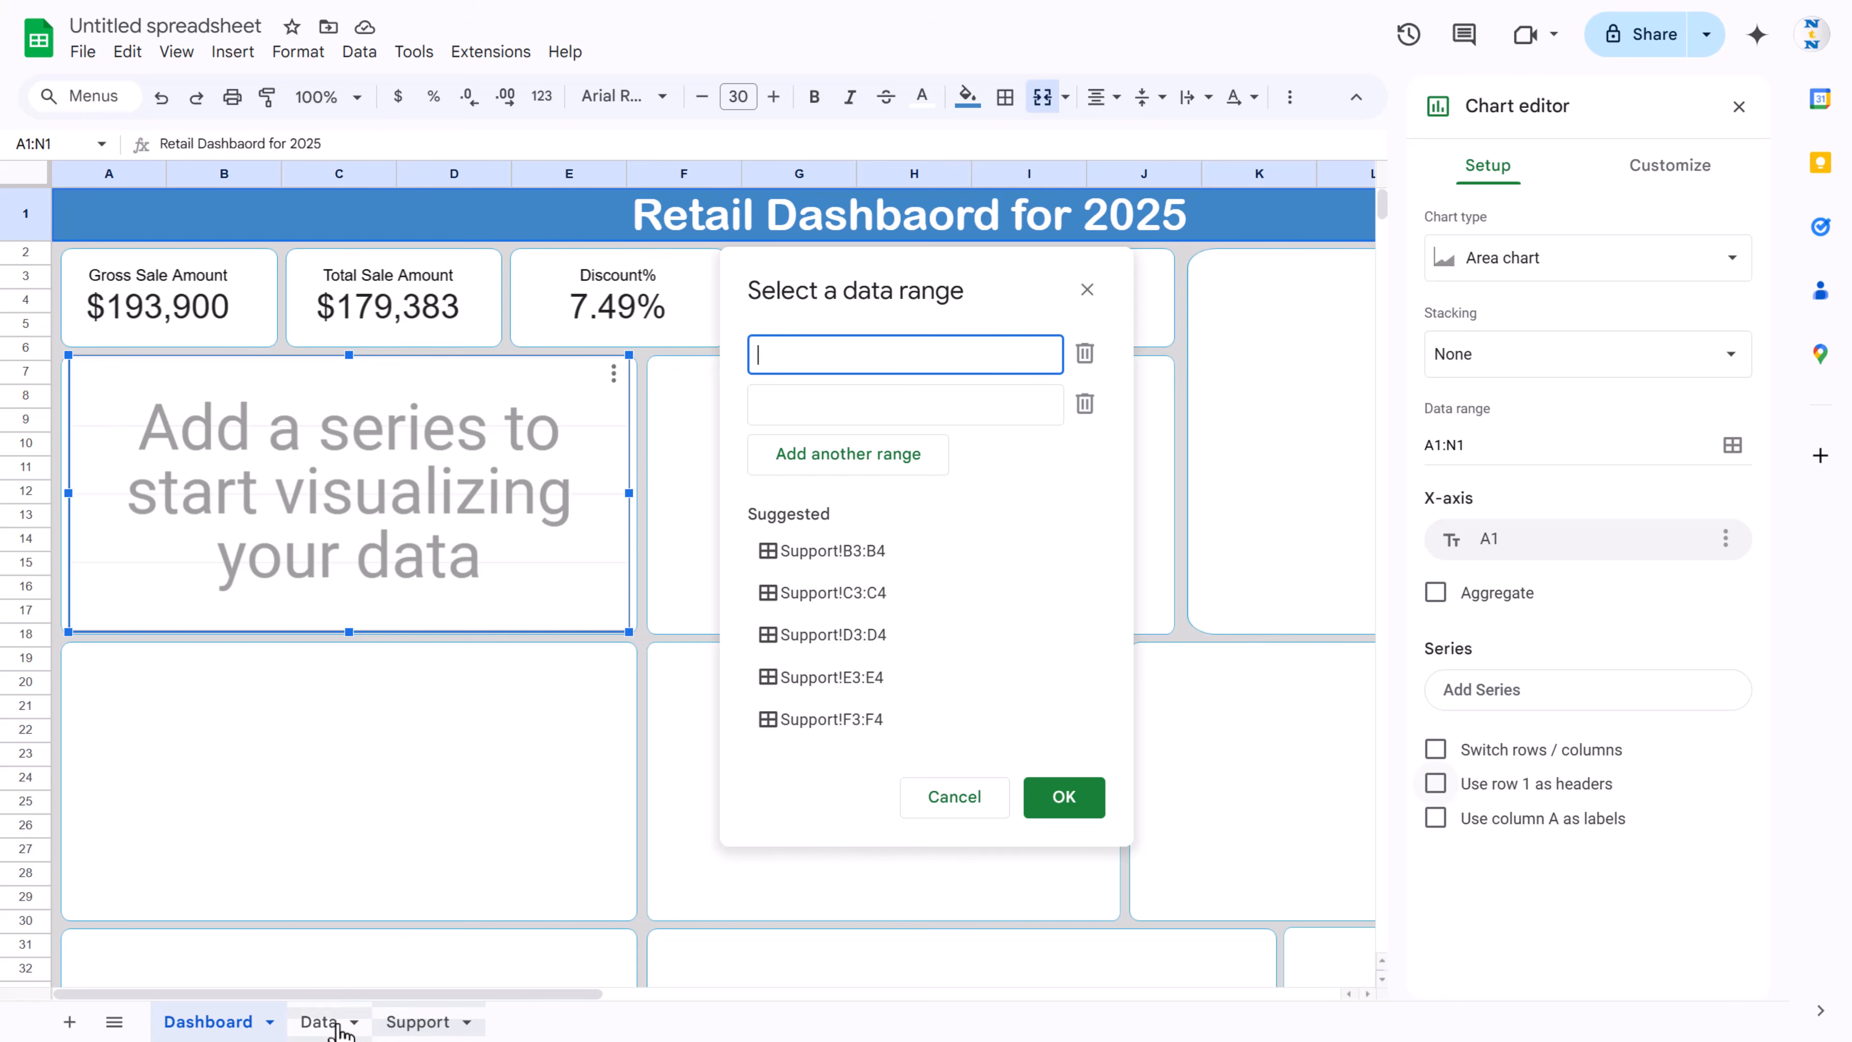
Step: Set the chart's two data ranges to the Month column N and the Total Sales column M of the Data sheet
click(319, 1022)
drag(496, 992, 795, 999)
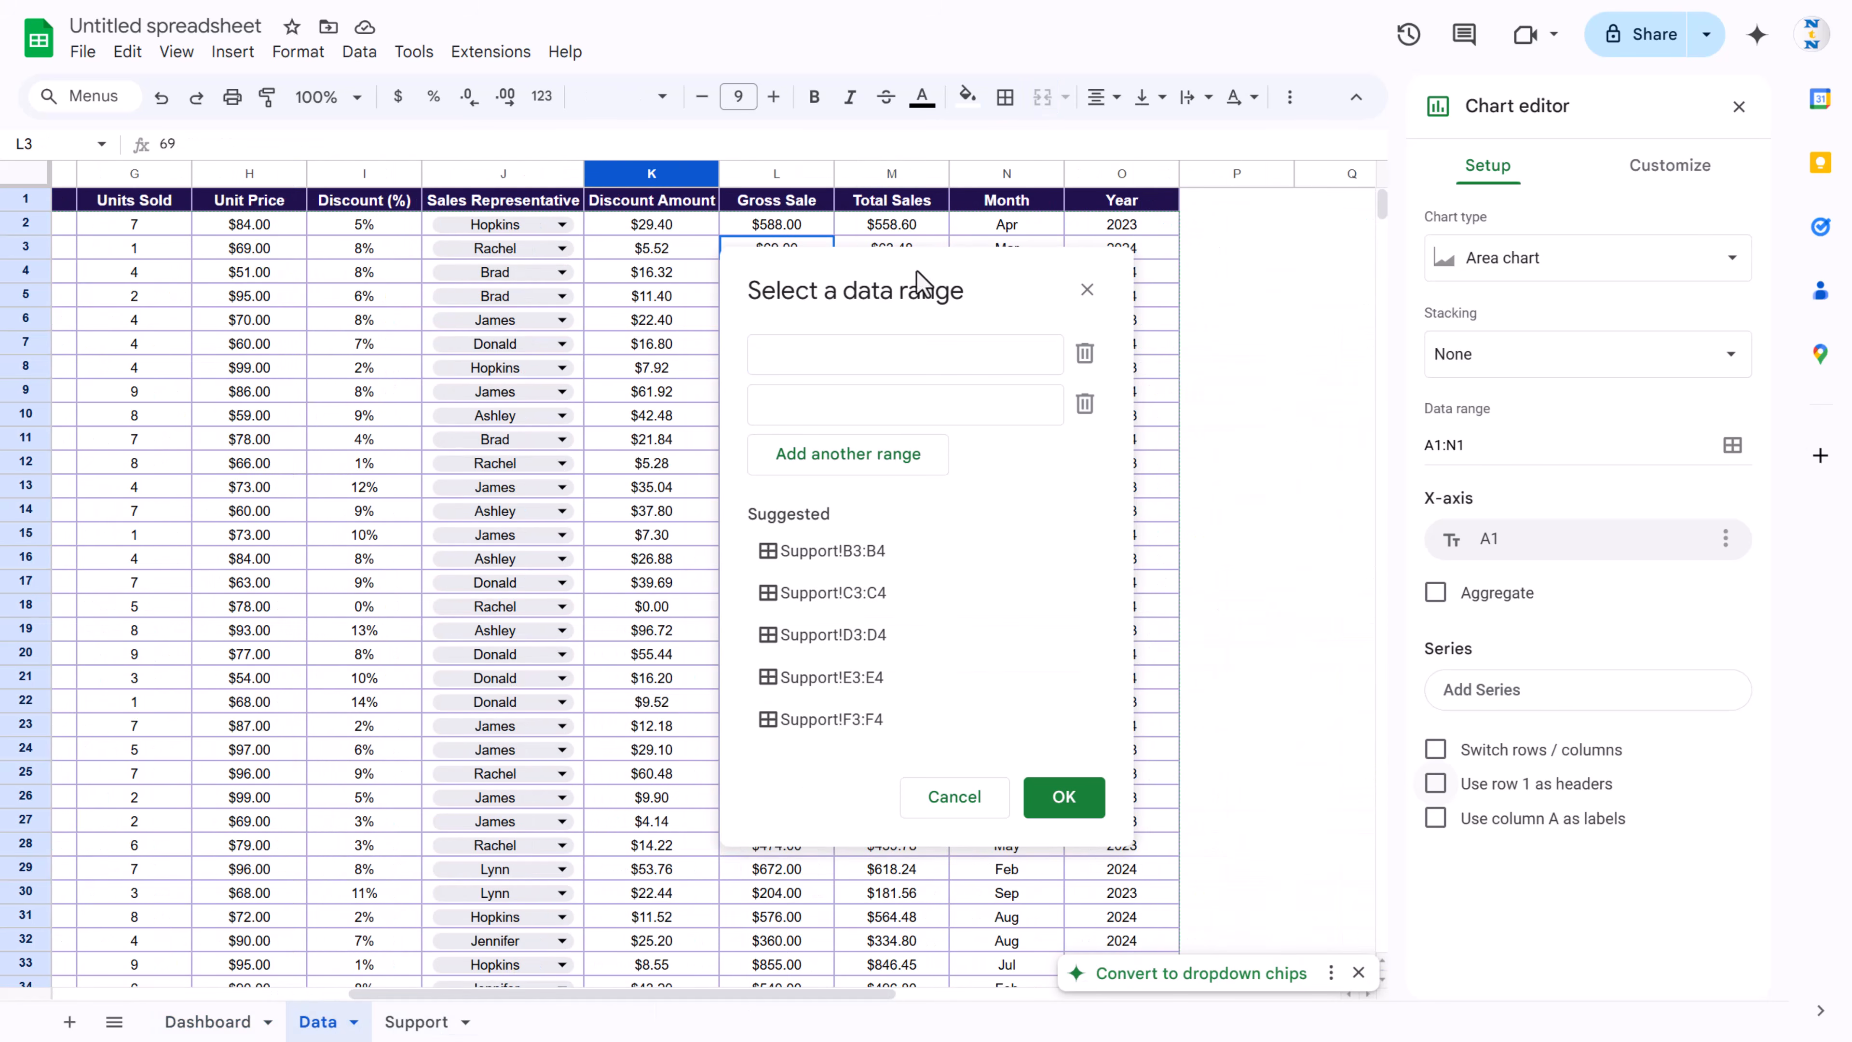
click(1010, 173)
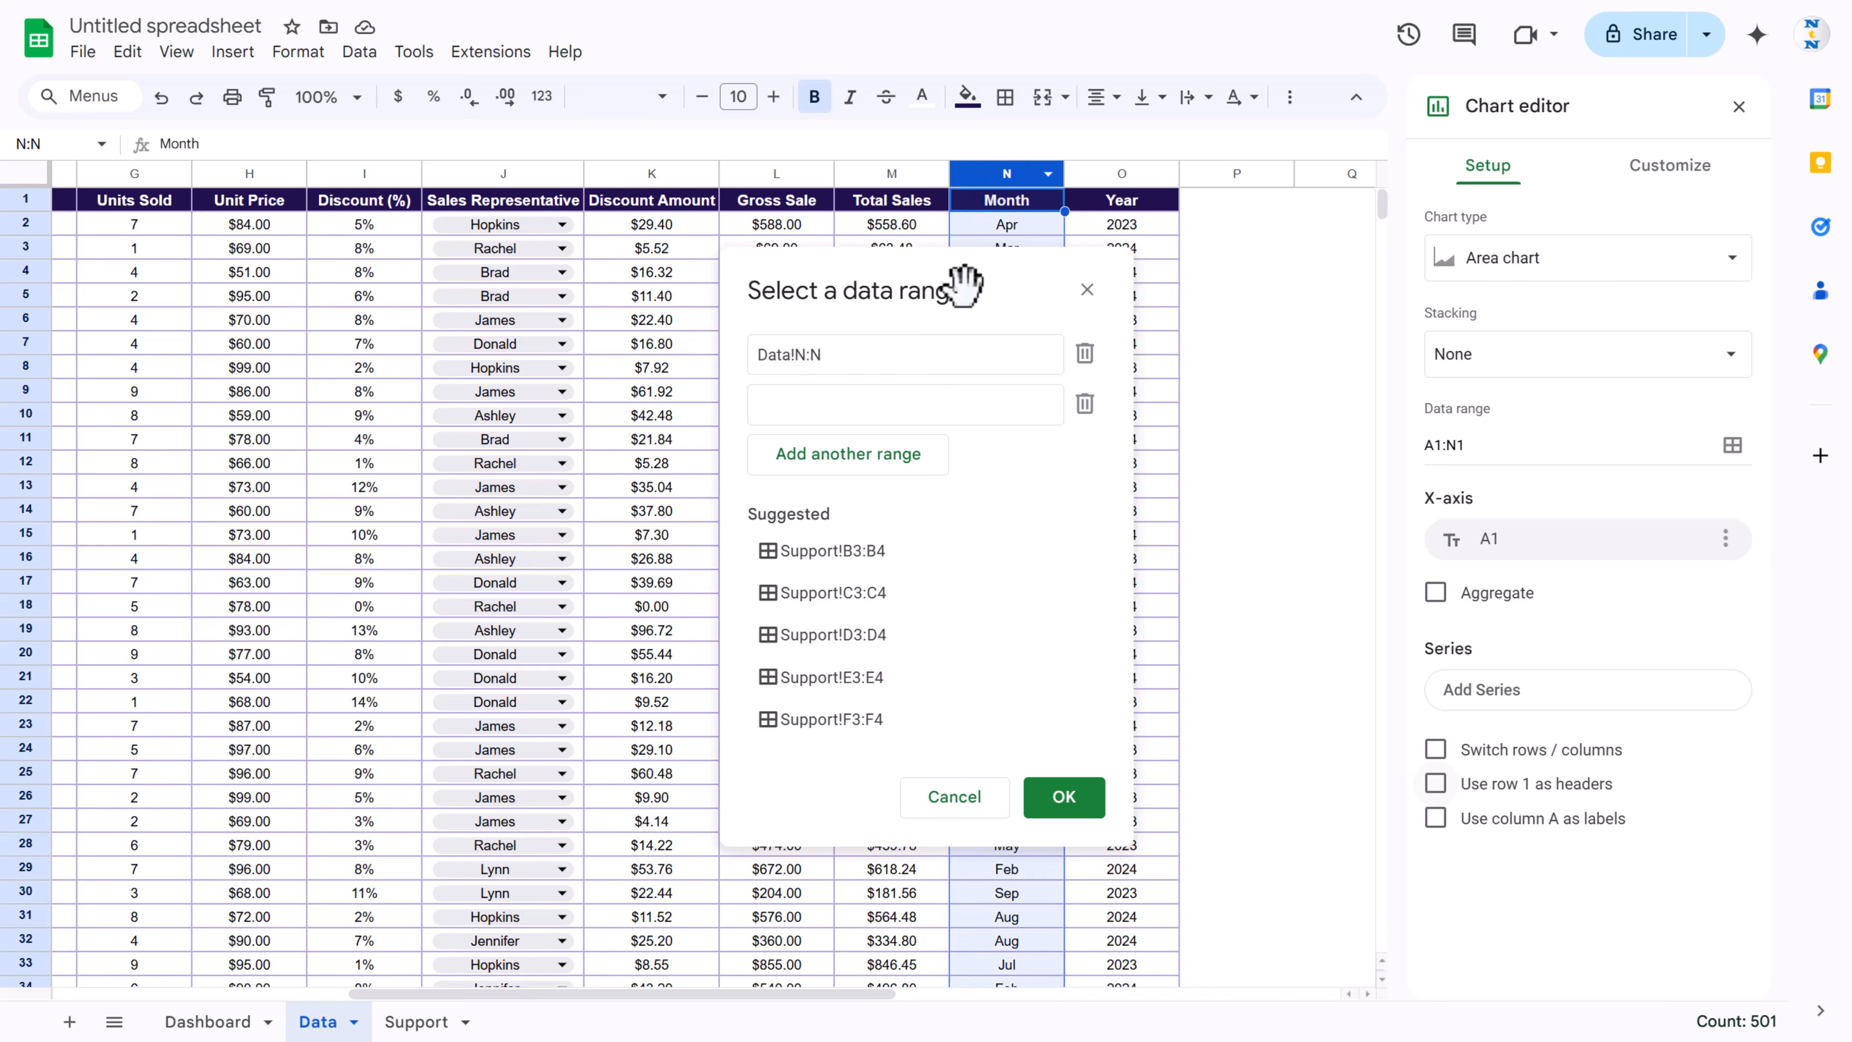
click(851, 403)
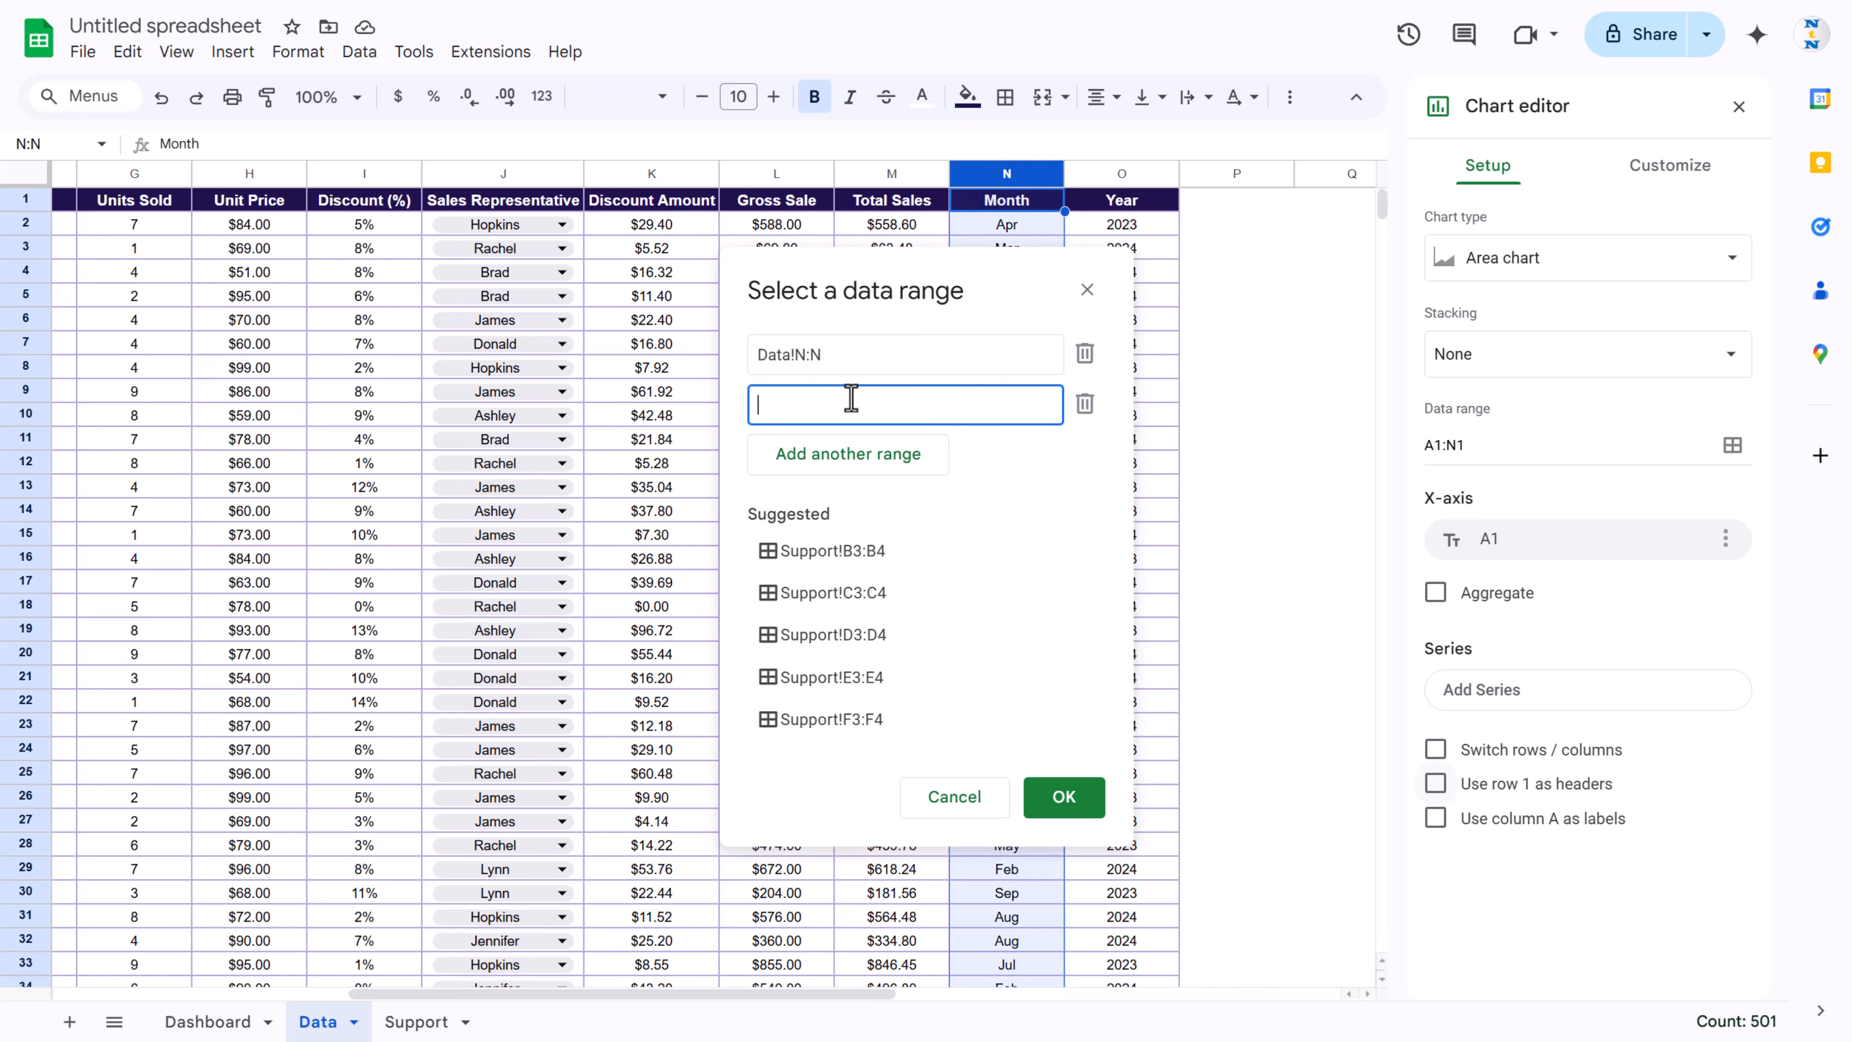
click(884, 173)
click(1063, 797)
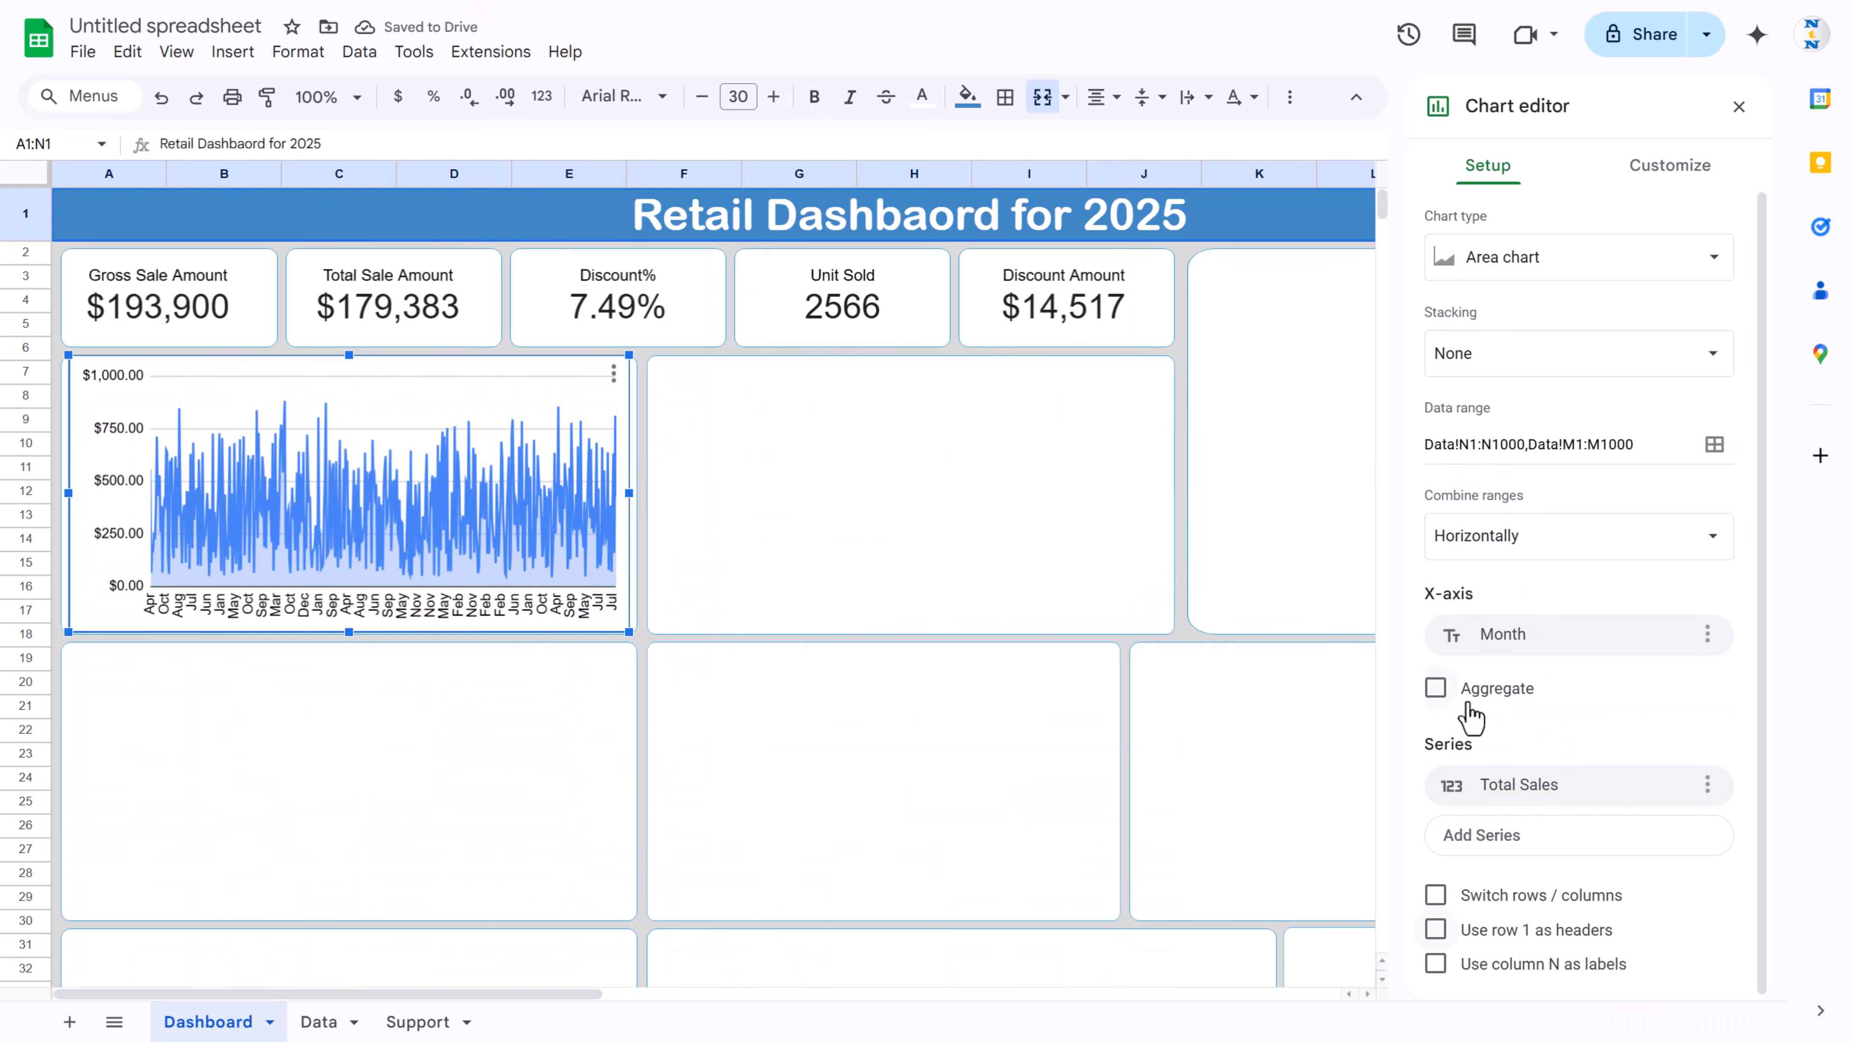
Step: Aggregate the chart's data by month and use row 1 as headers
click(1435, 688)
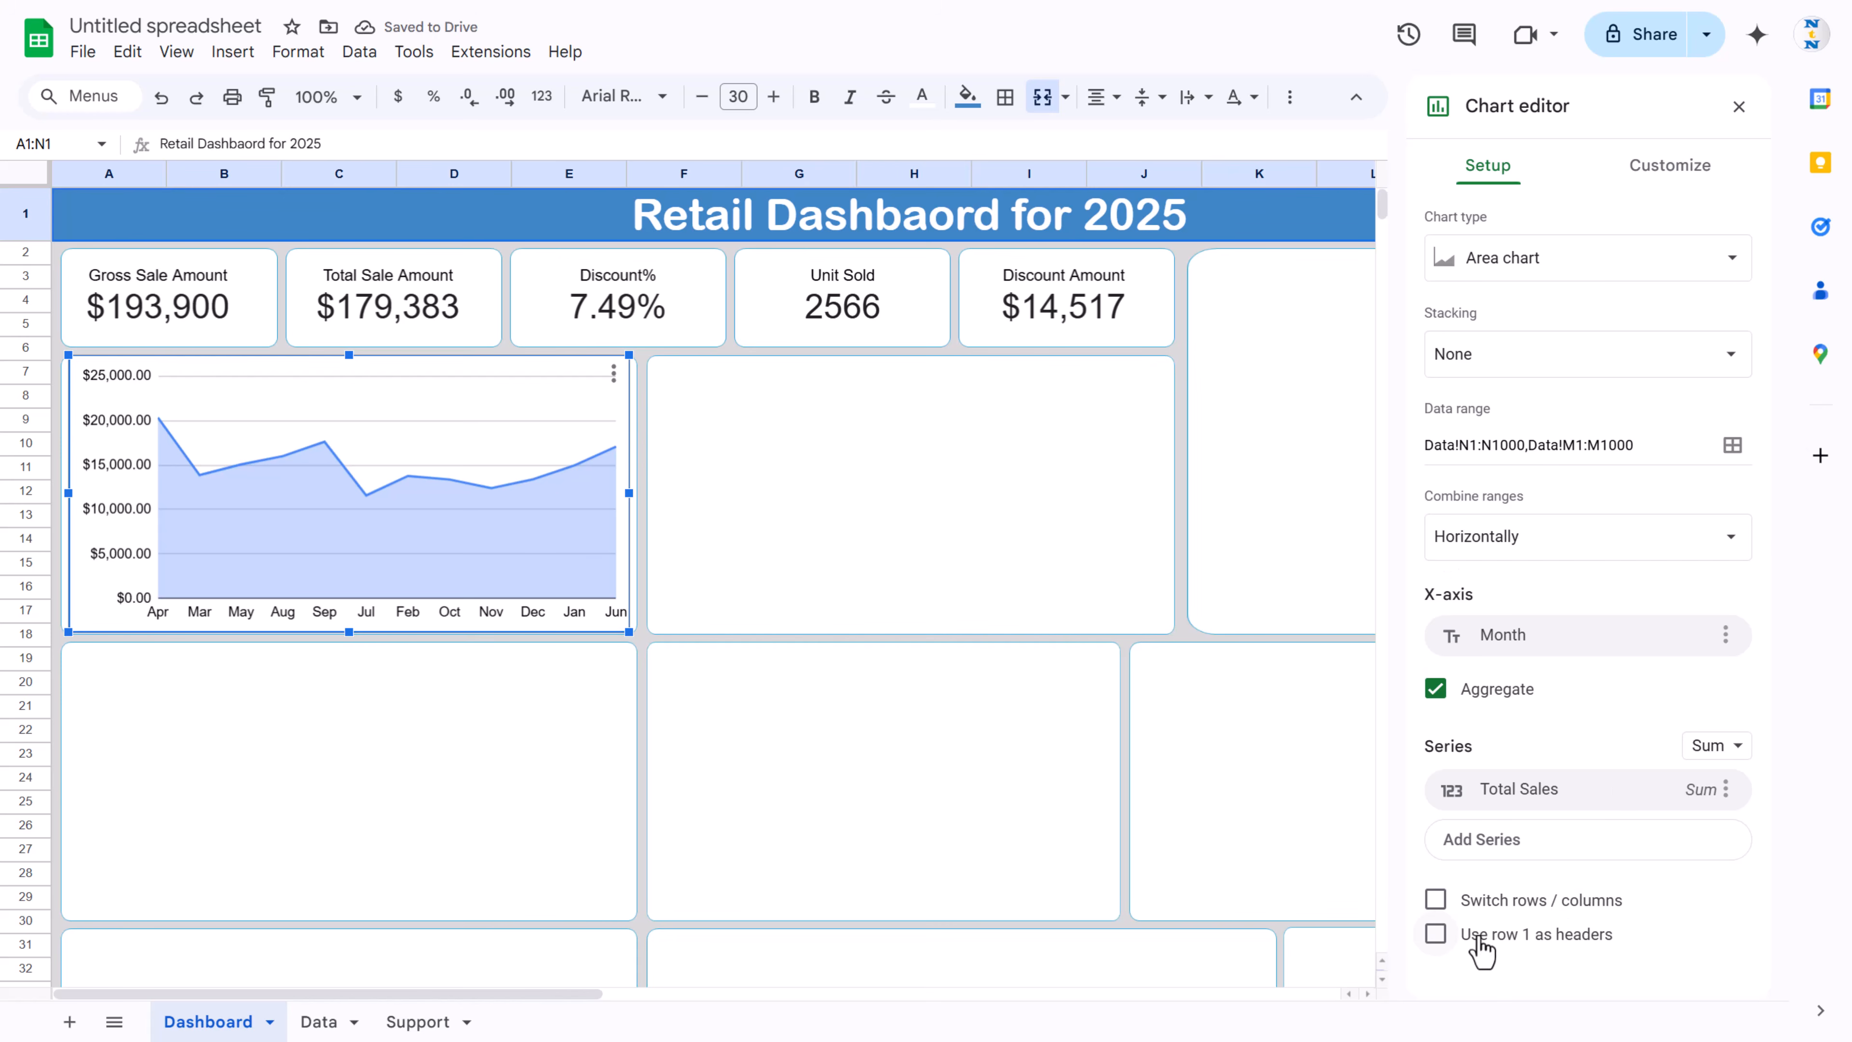
click(1545, 942)
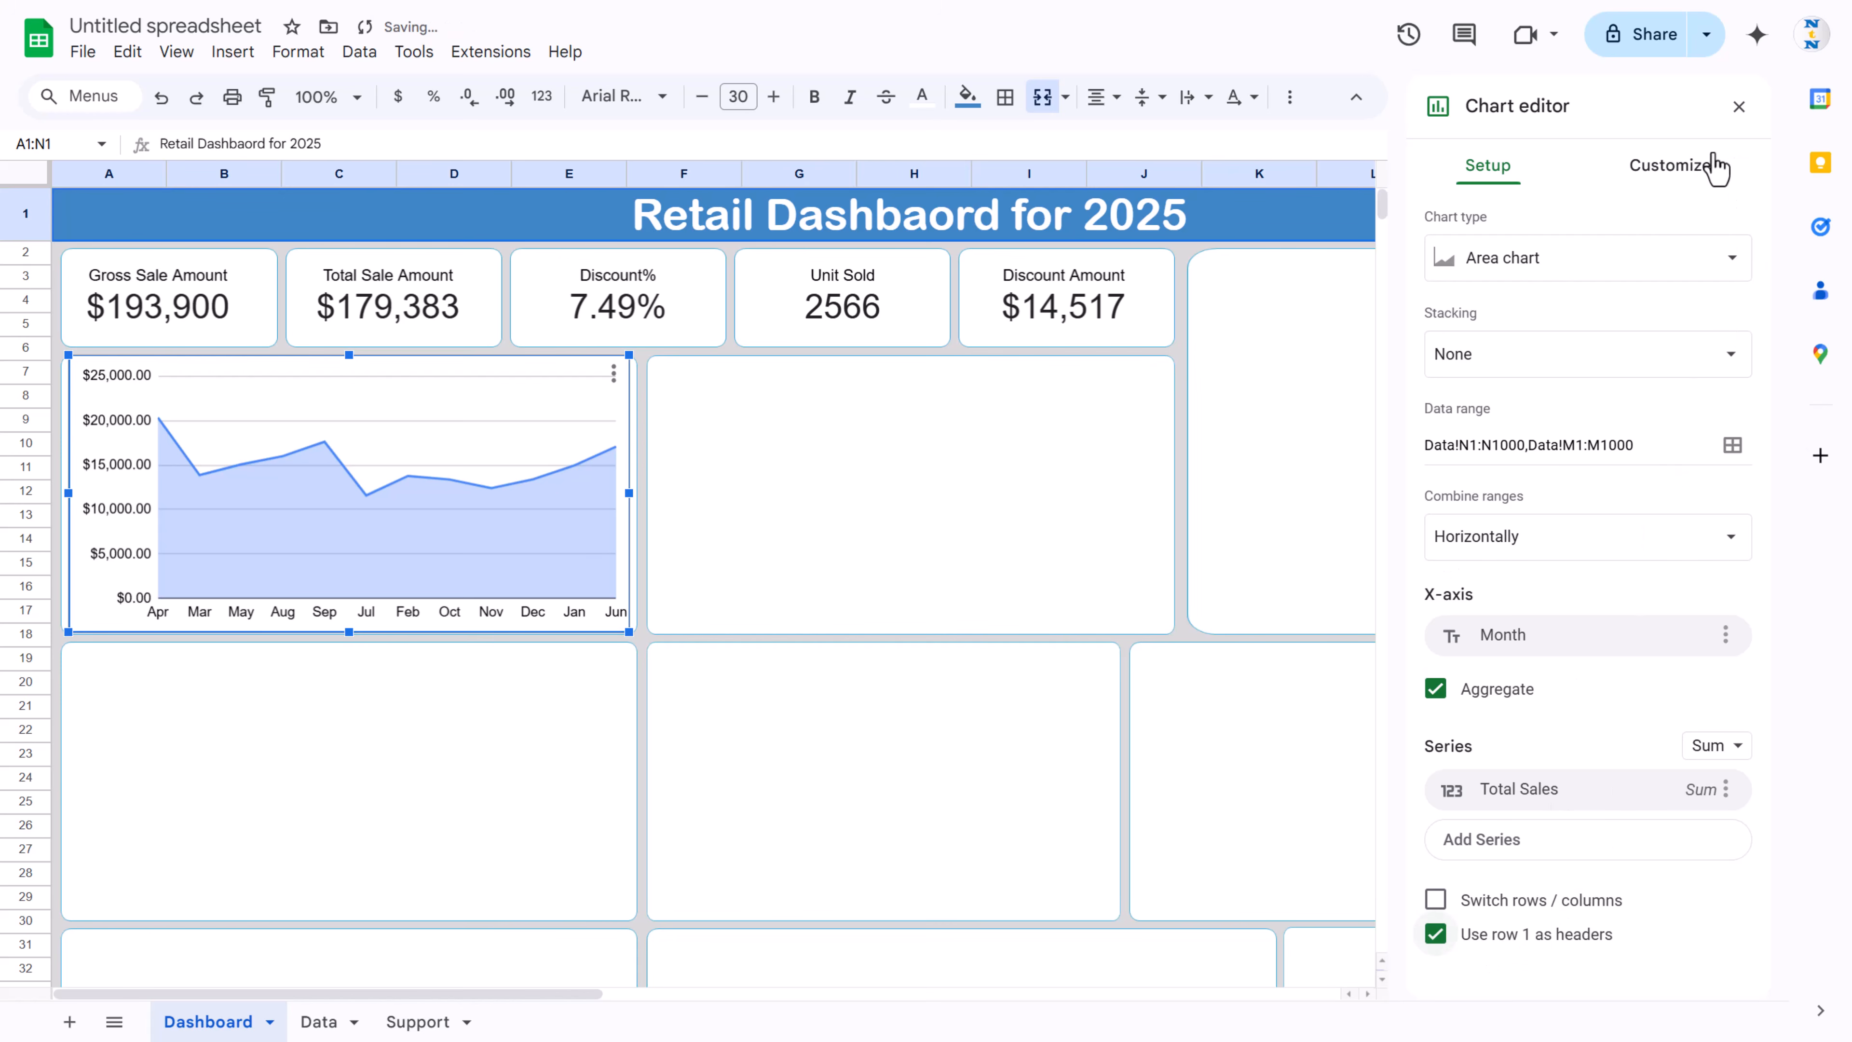
Step: Give the area chart the title "Total Sales by Month"
click(1676, 185)
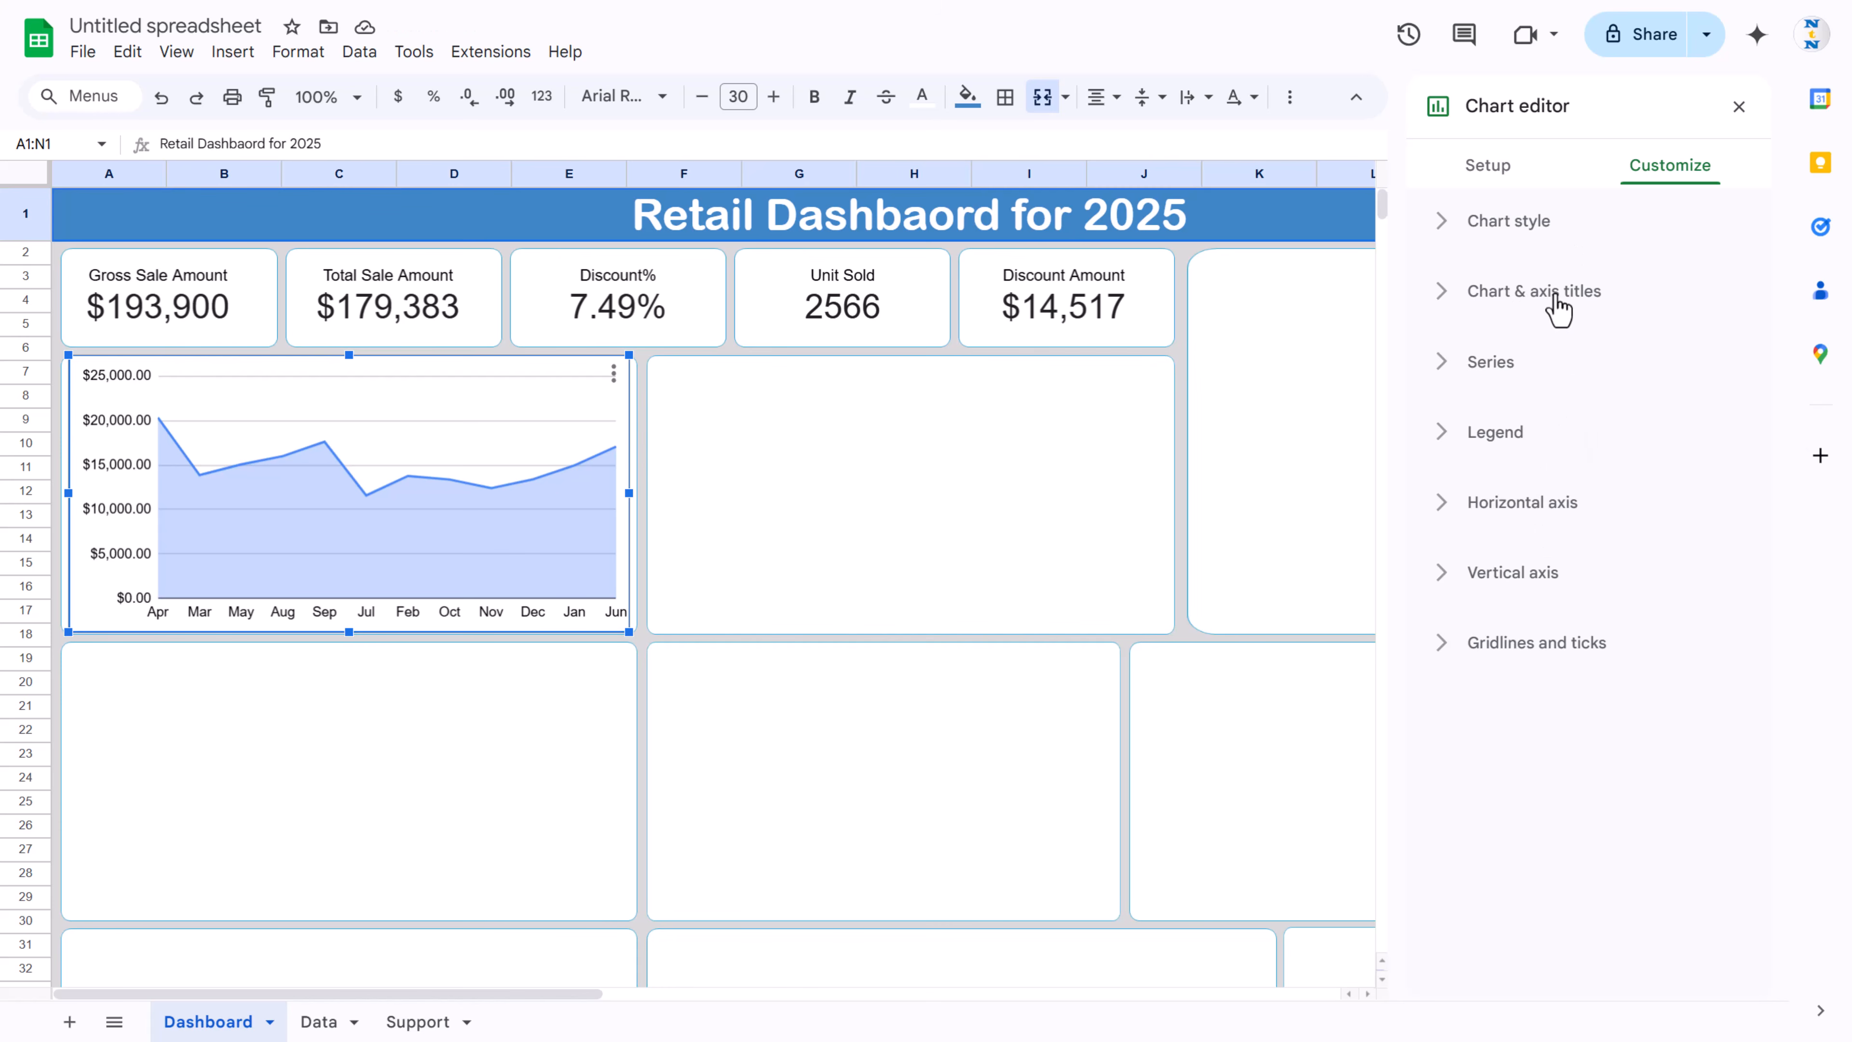
click(1550, 295)
click(1525, 467)
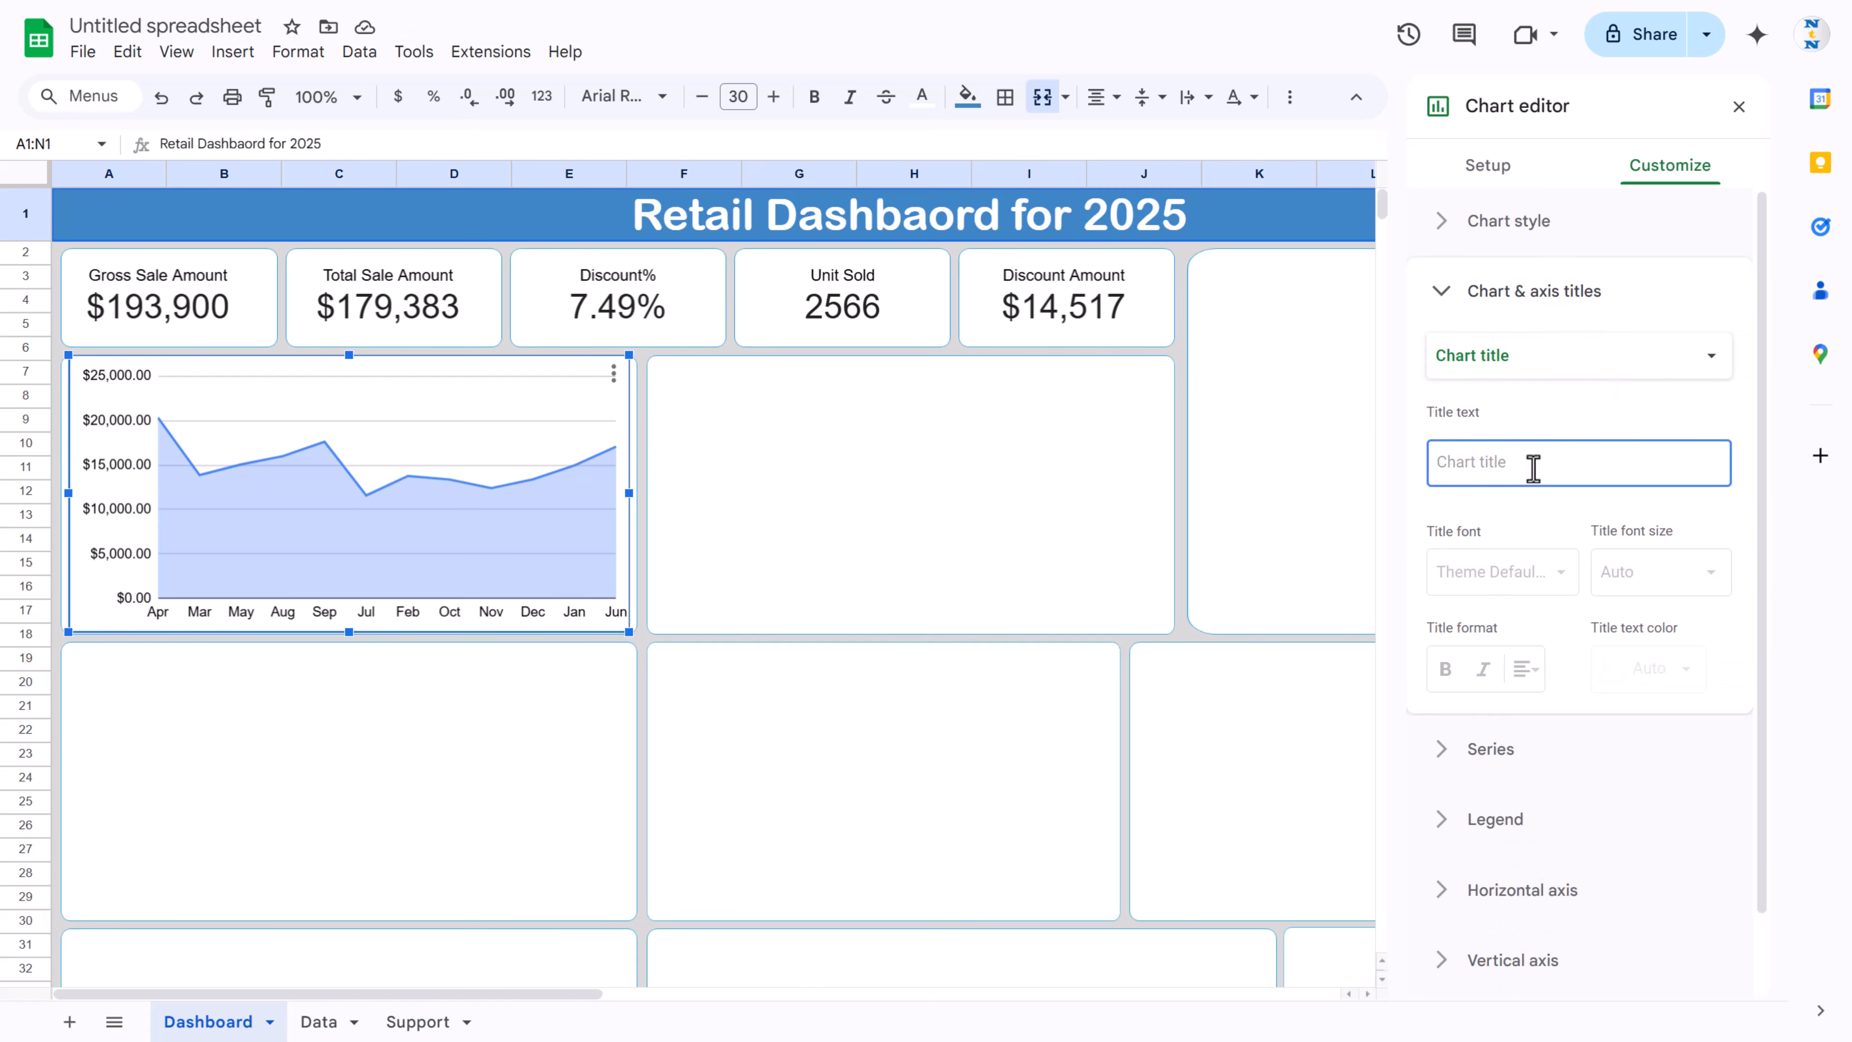
text(Total Sales by Month)
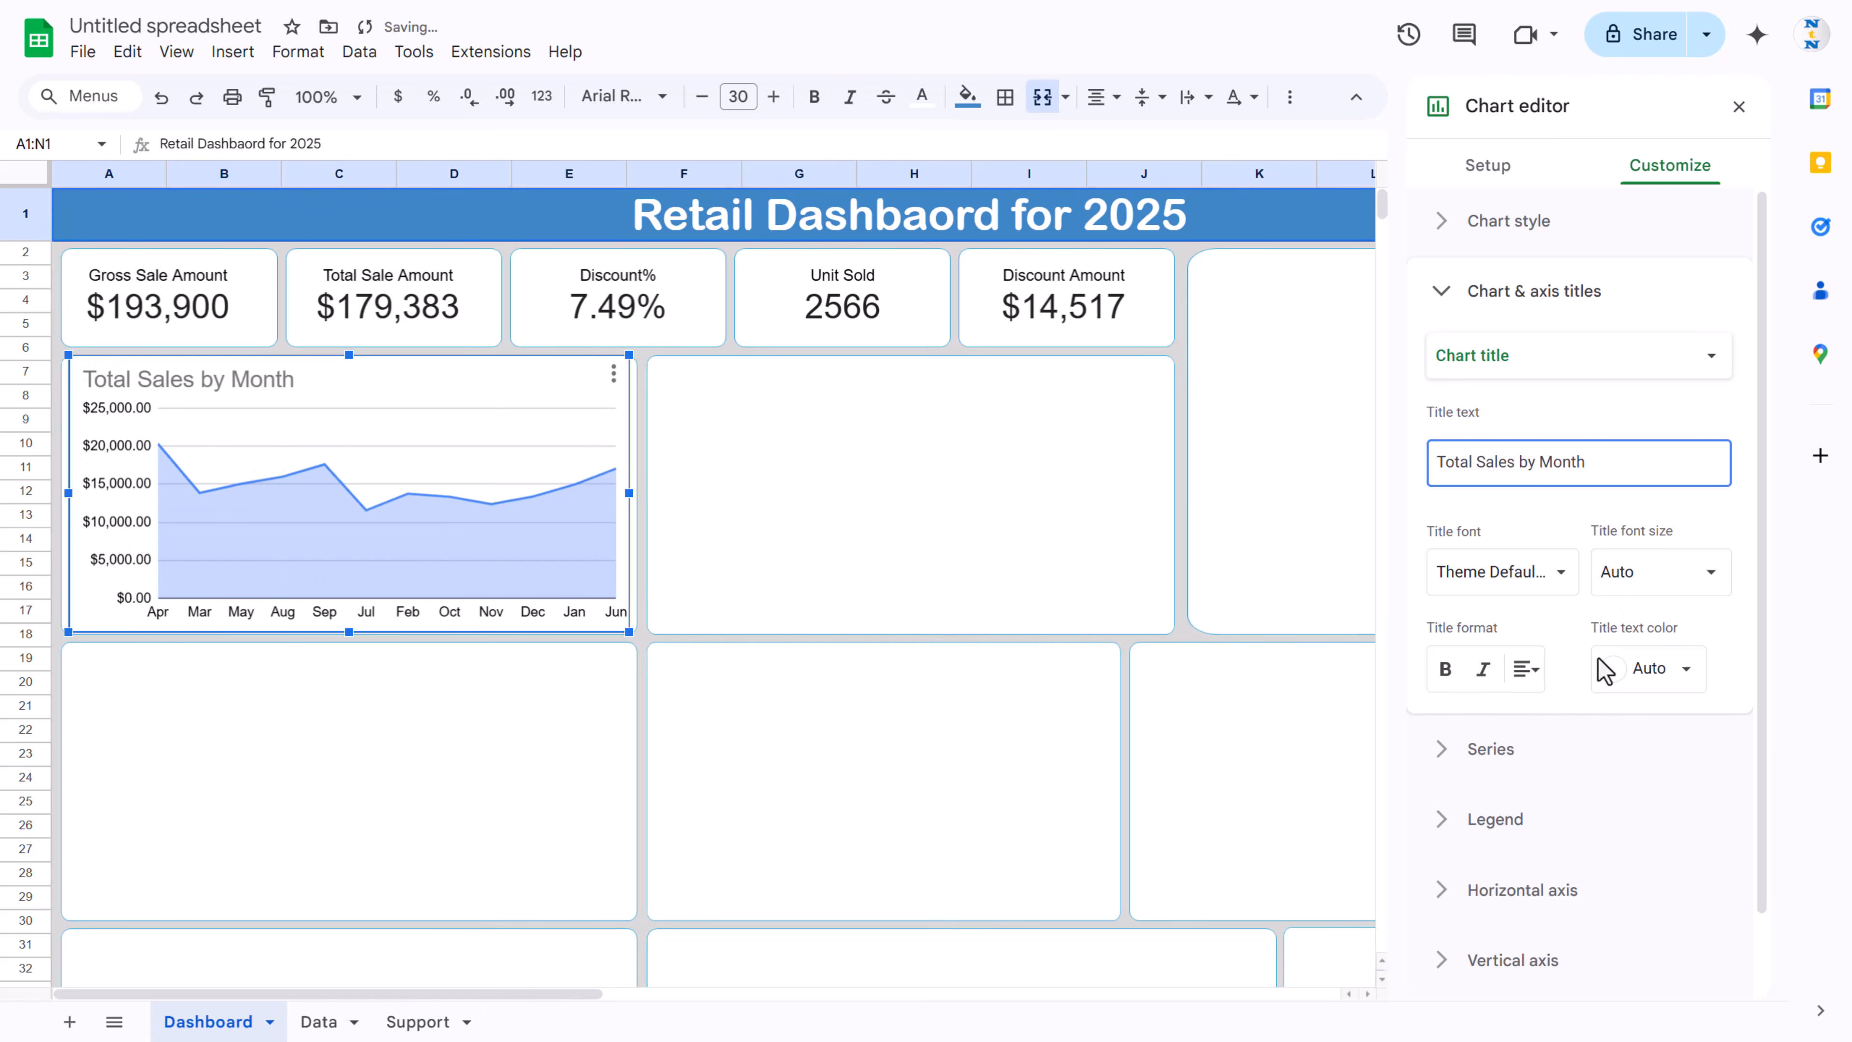
Step: Format the chart title as centered, black, bold text at size 14
click(1527, 668)
click(1554, 712)
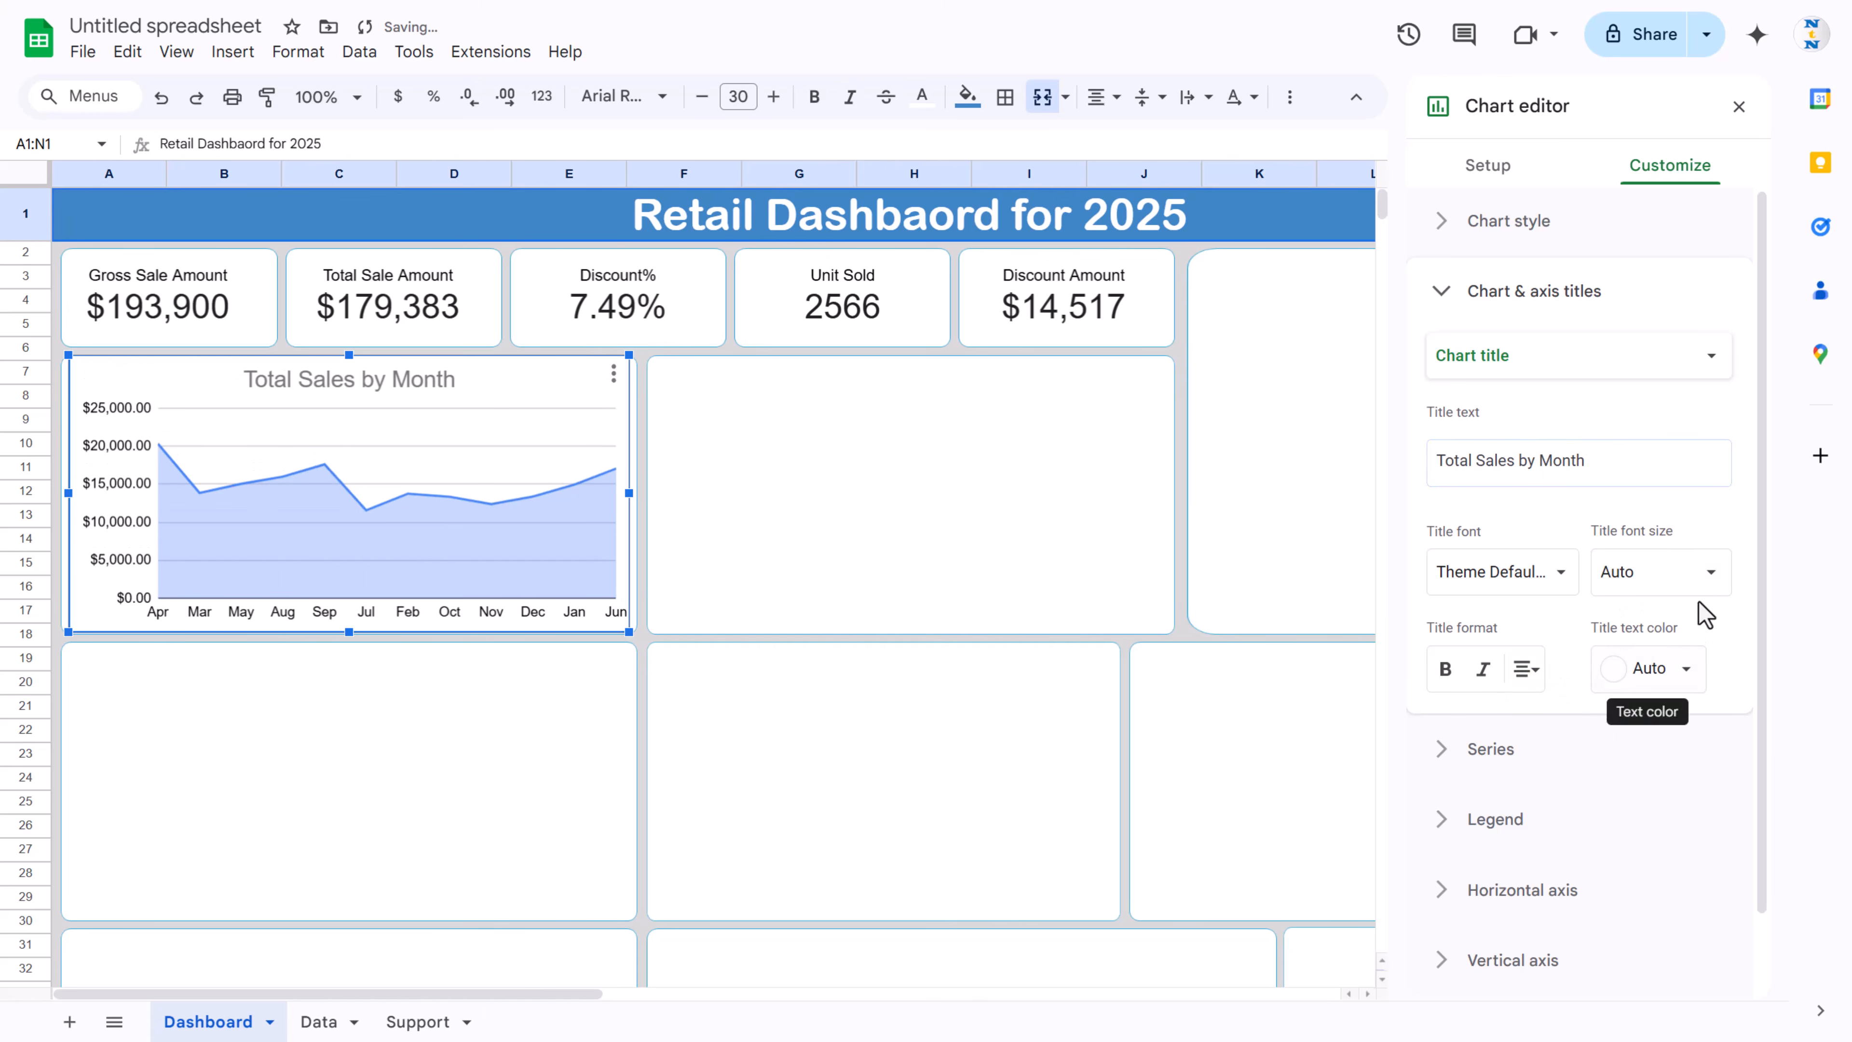
click(1686, 675)
click(1456, 323)
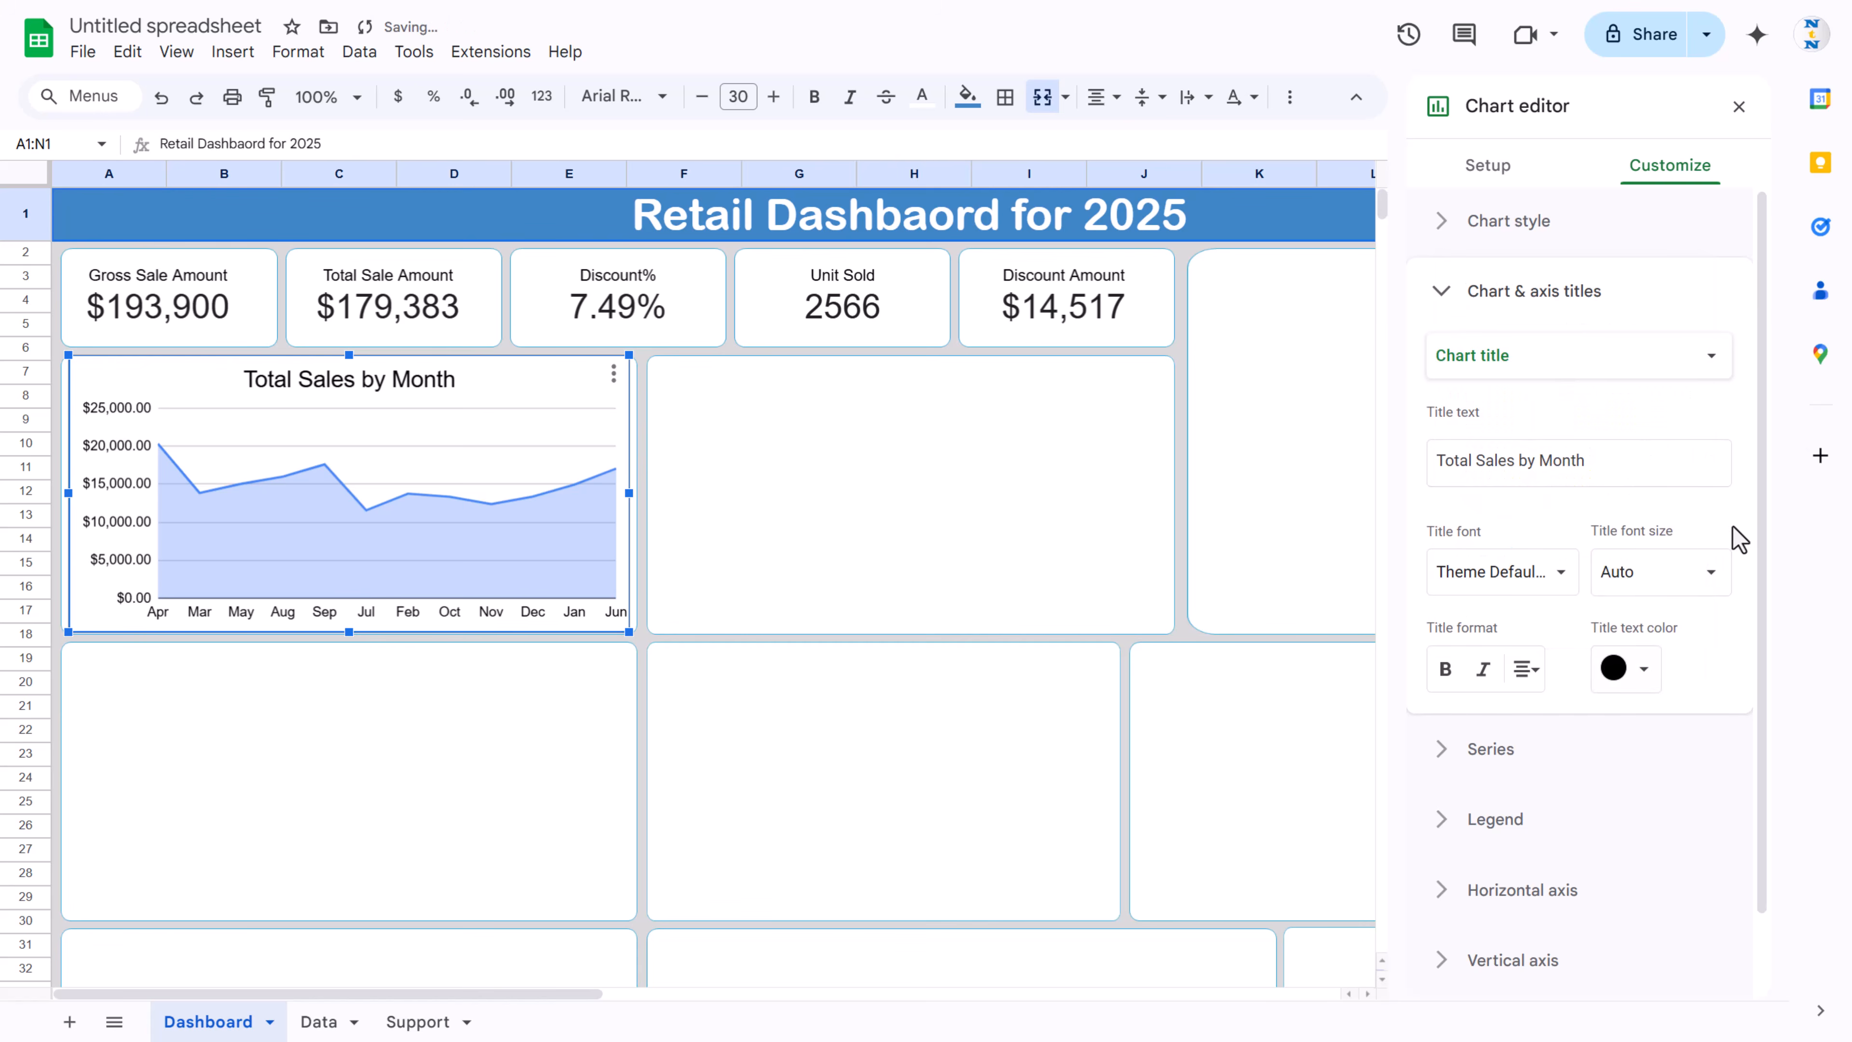
click(1721, 572)
click(1641, 729)
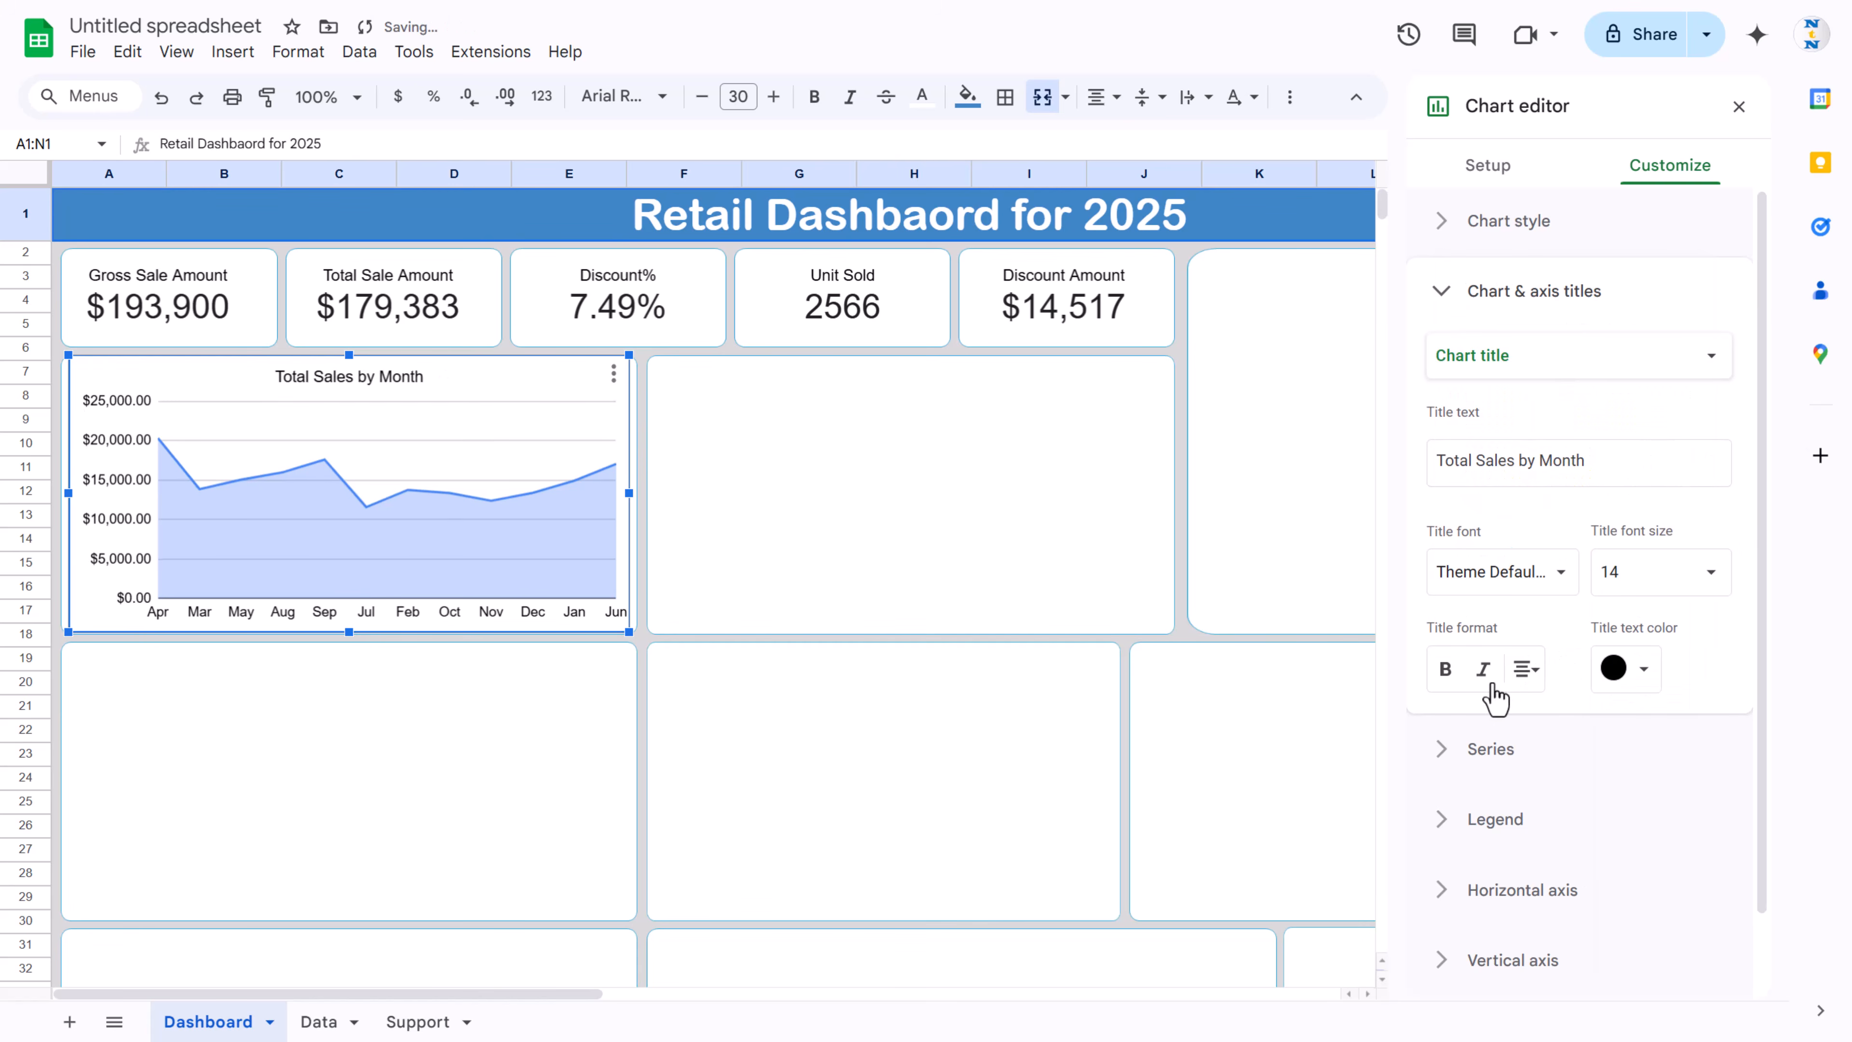
click(1445, 669)
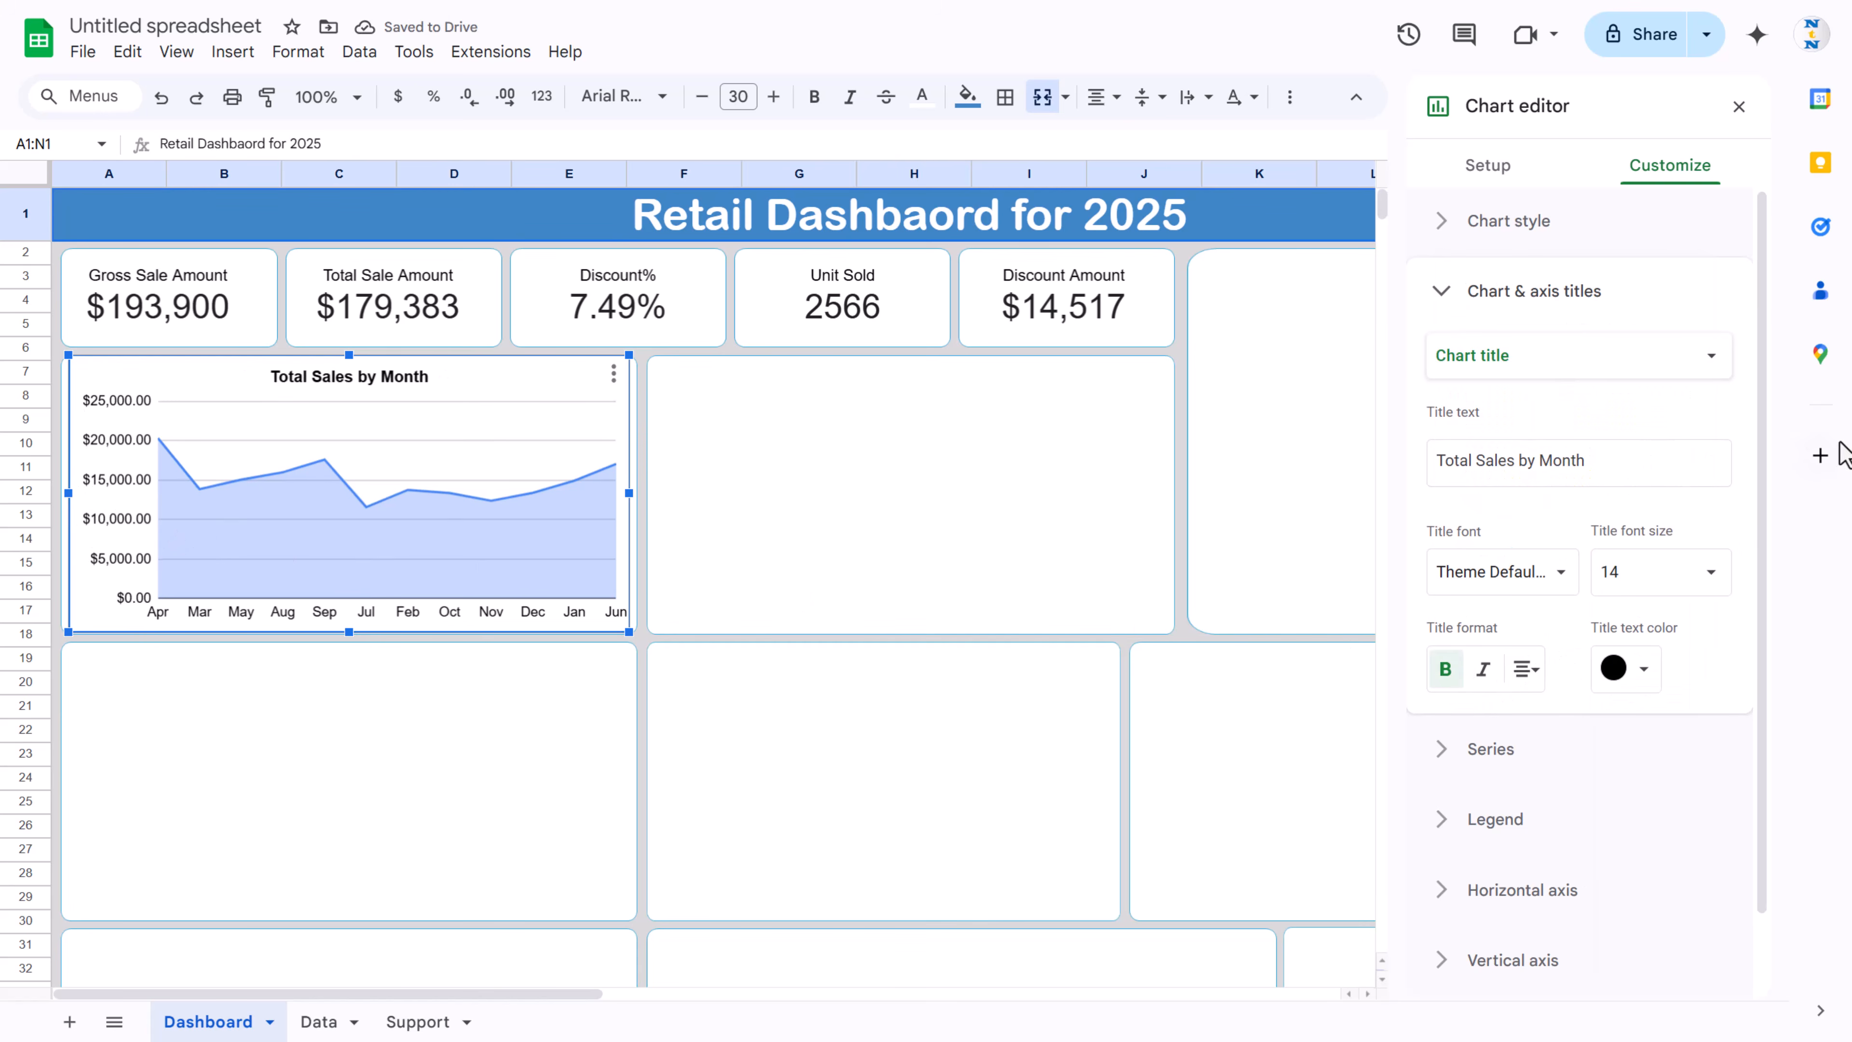
Step: Format the Total Sales series with a purple line color and a 7px point size
click(1497, 292)
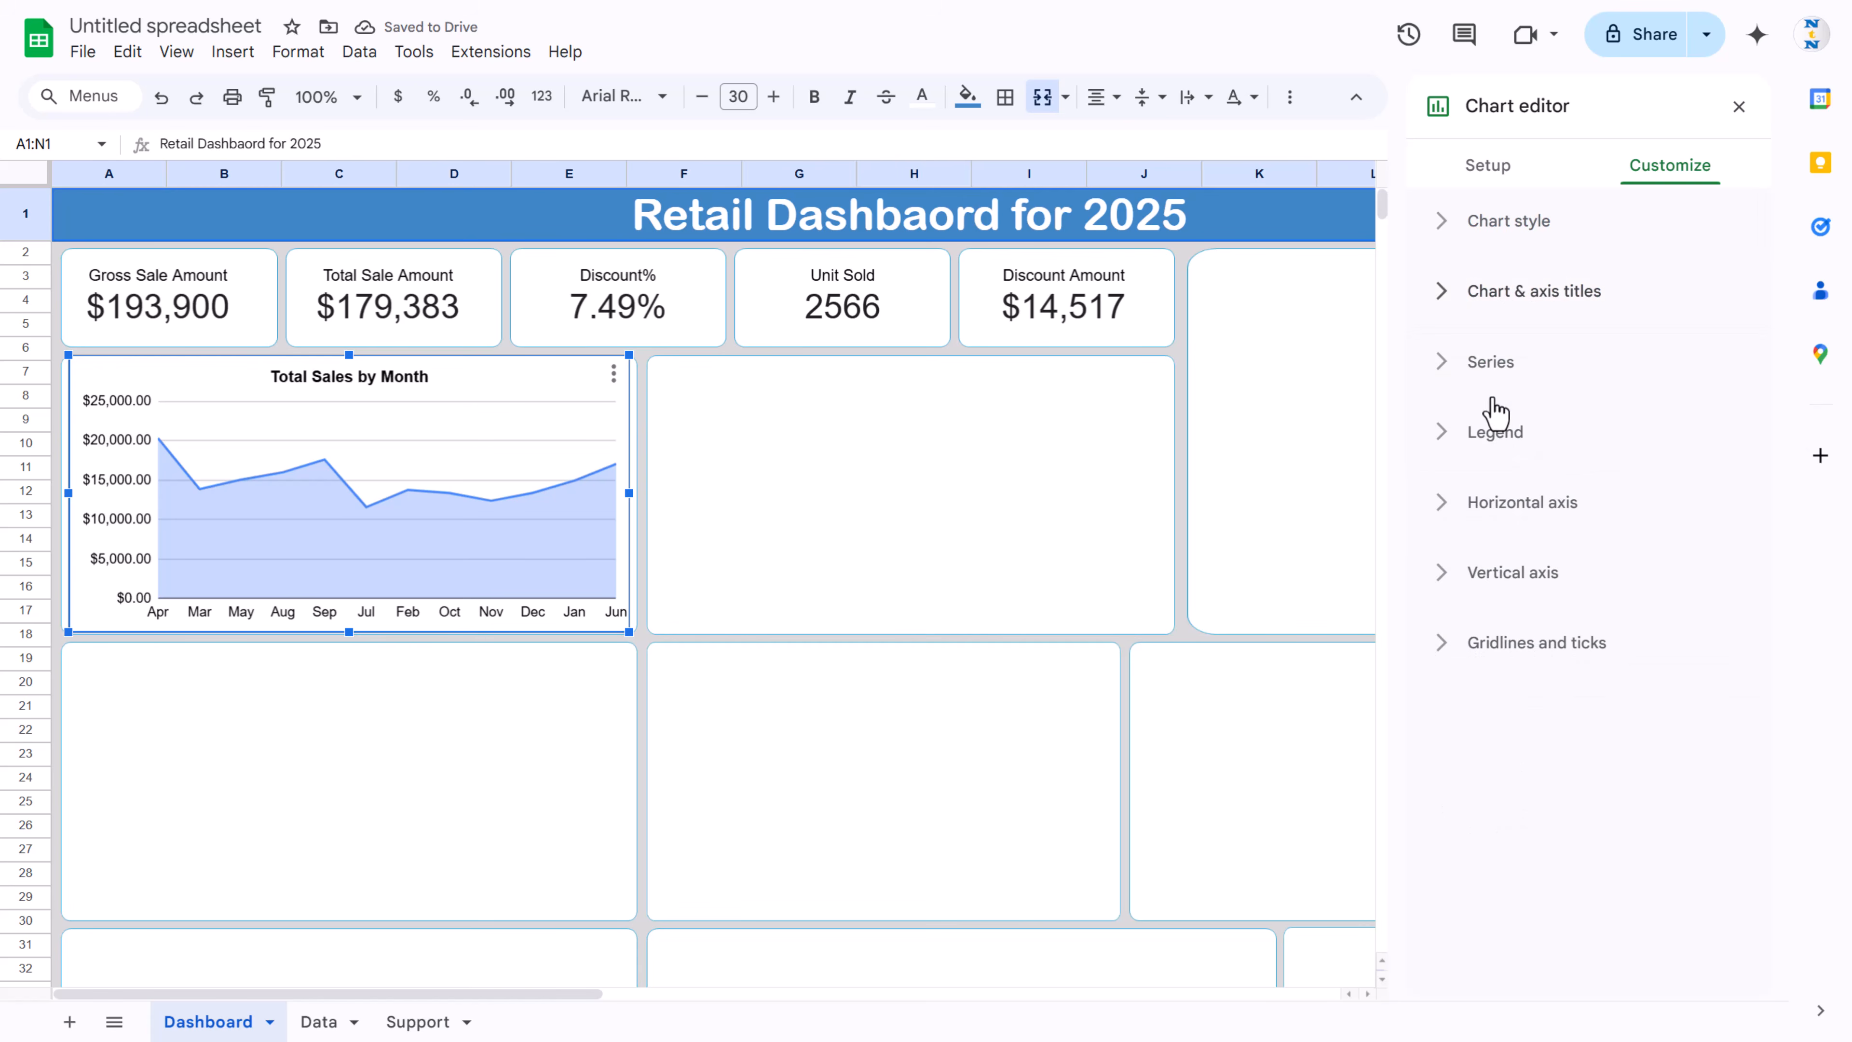
click(1508, 368)
click(1544, 584)
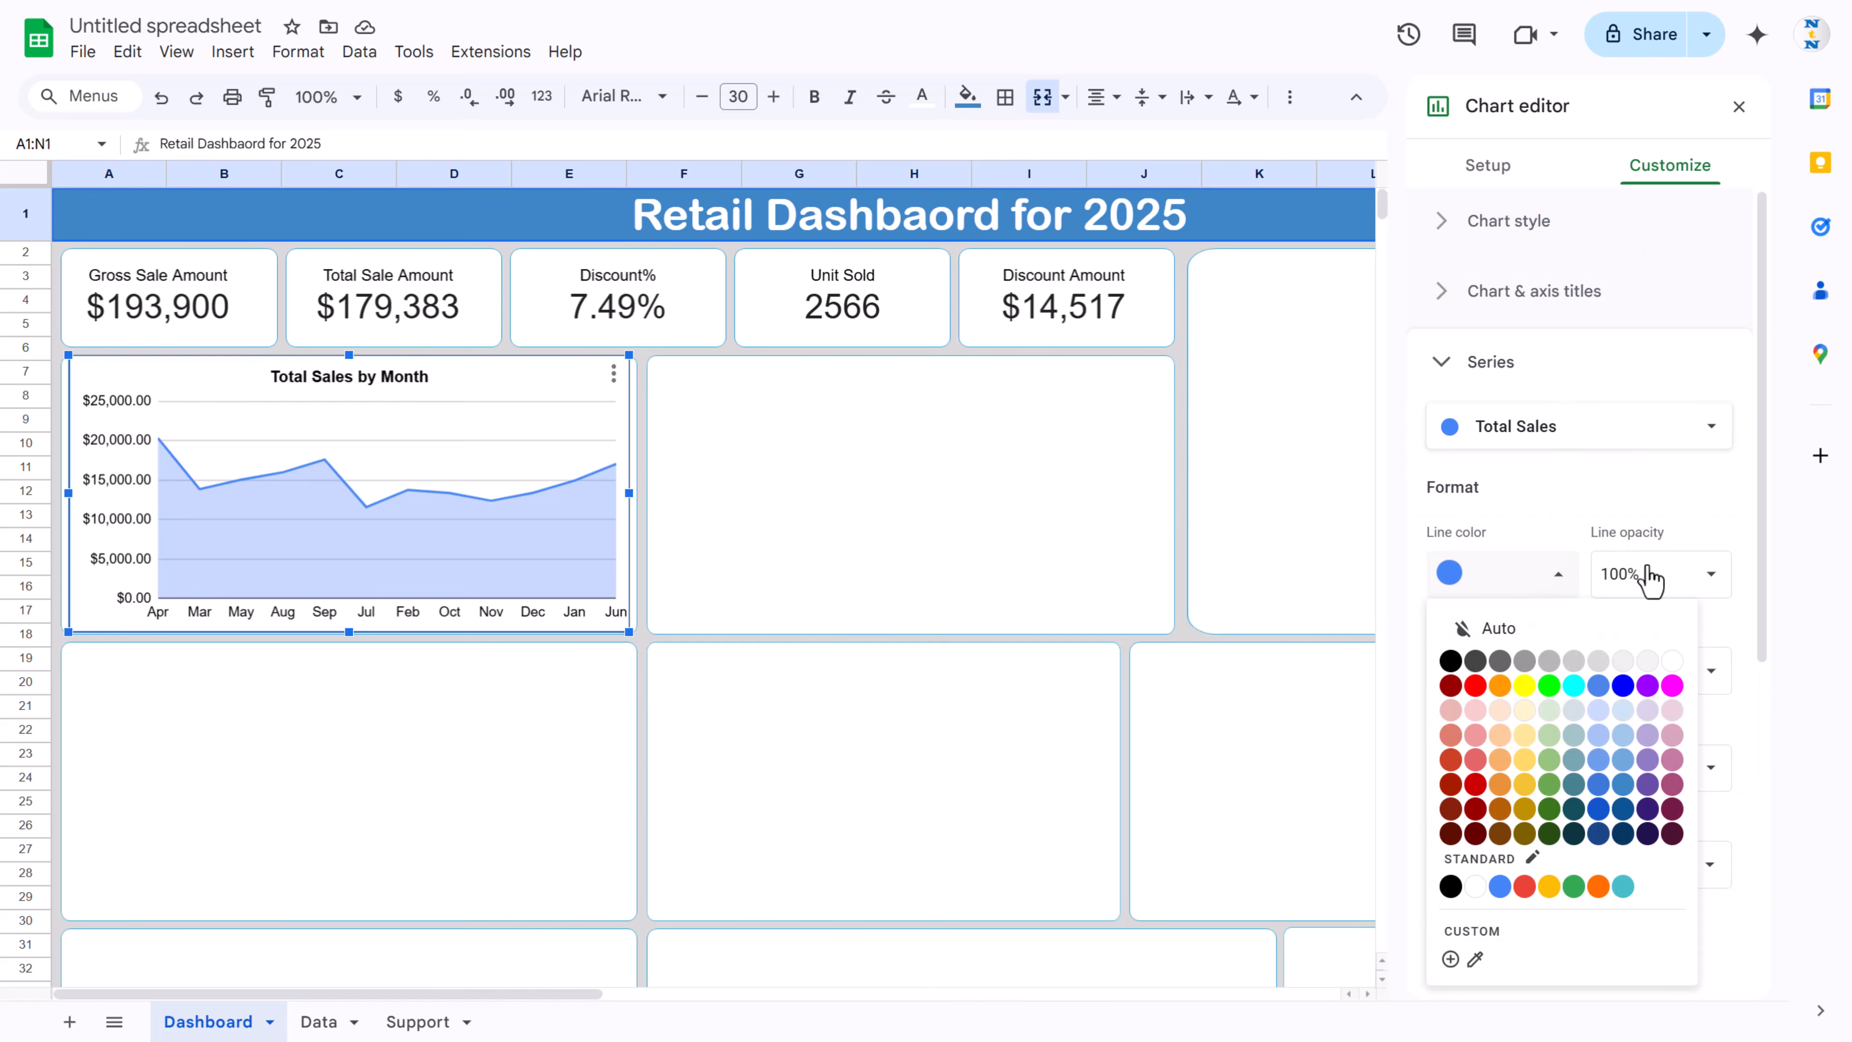
click(1647, 784)
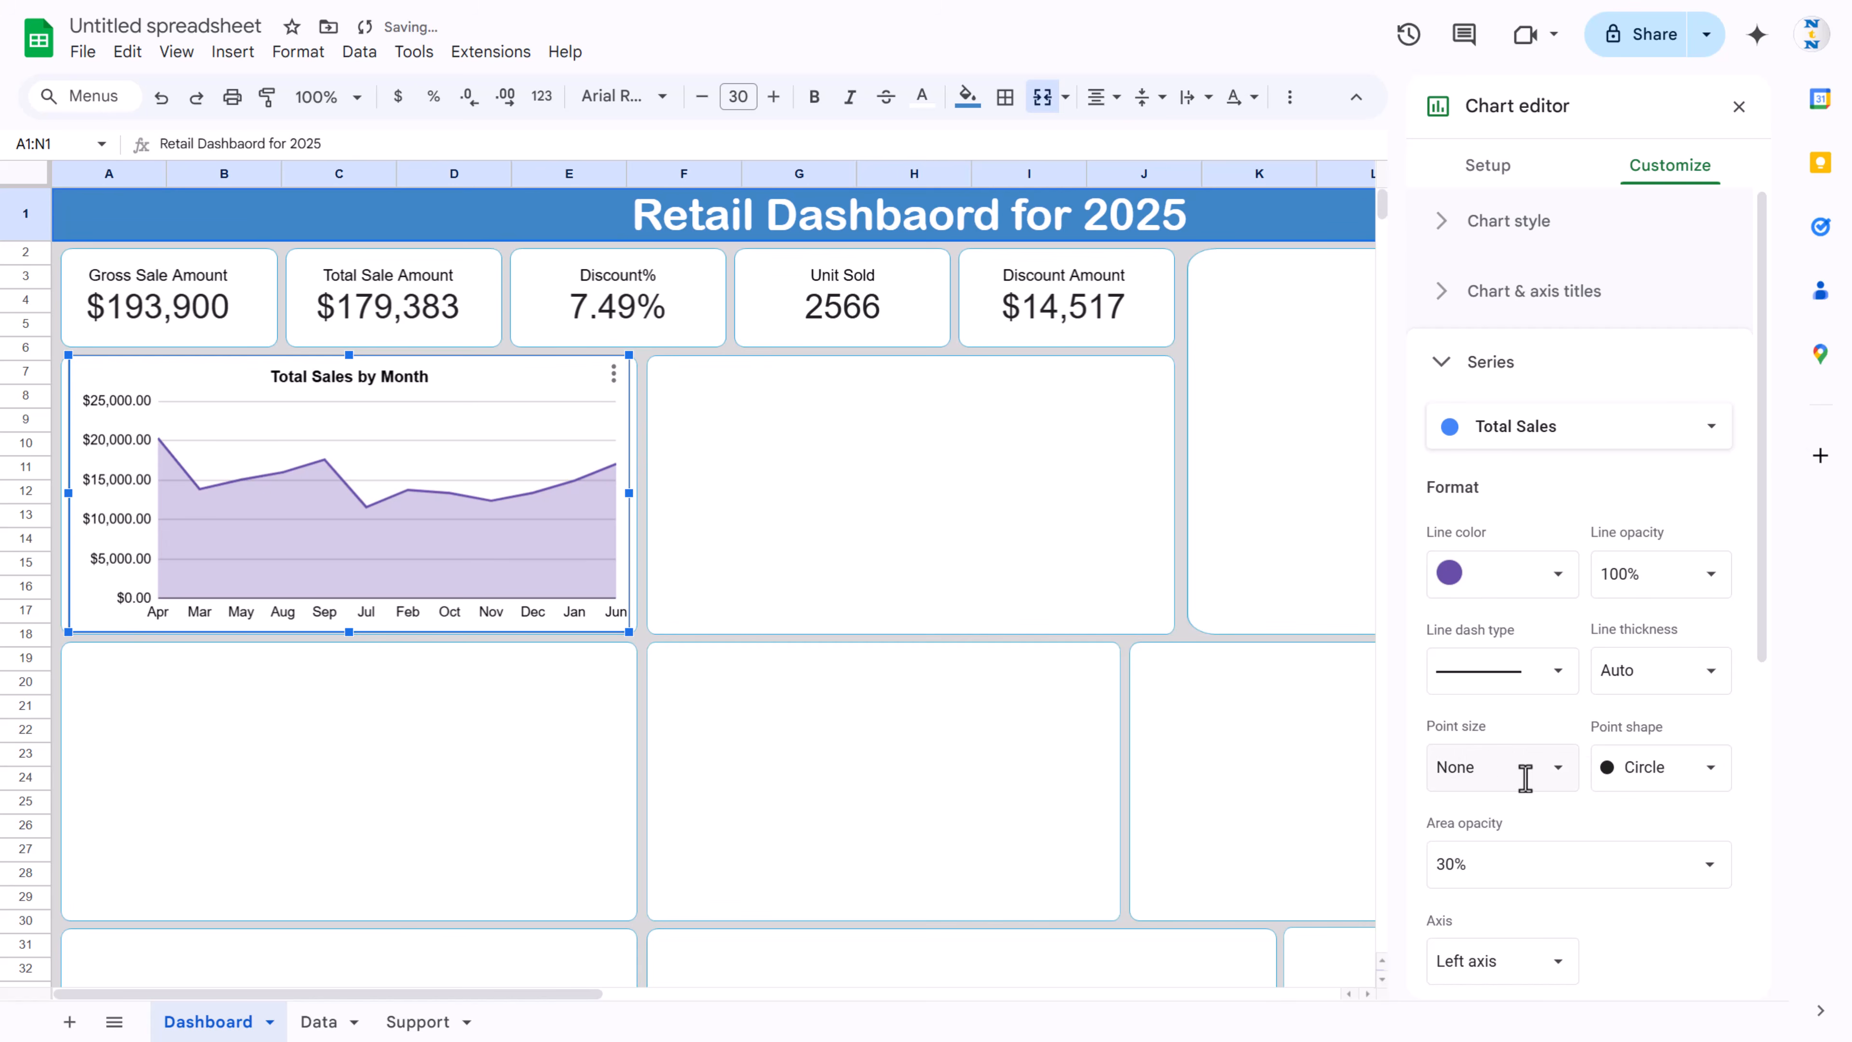
click(1561, 778)
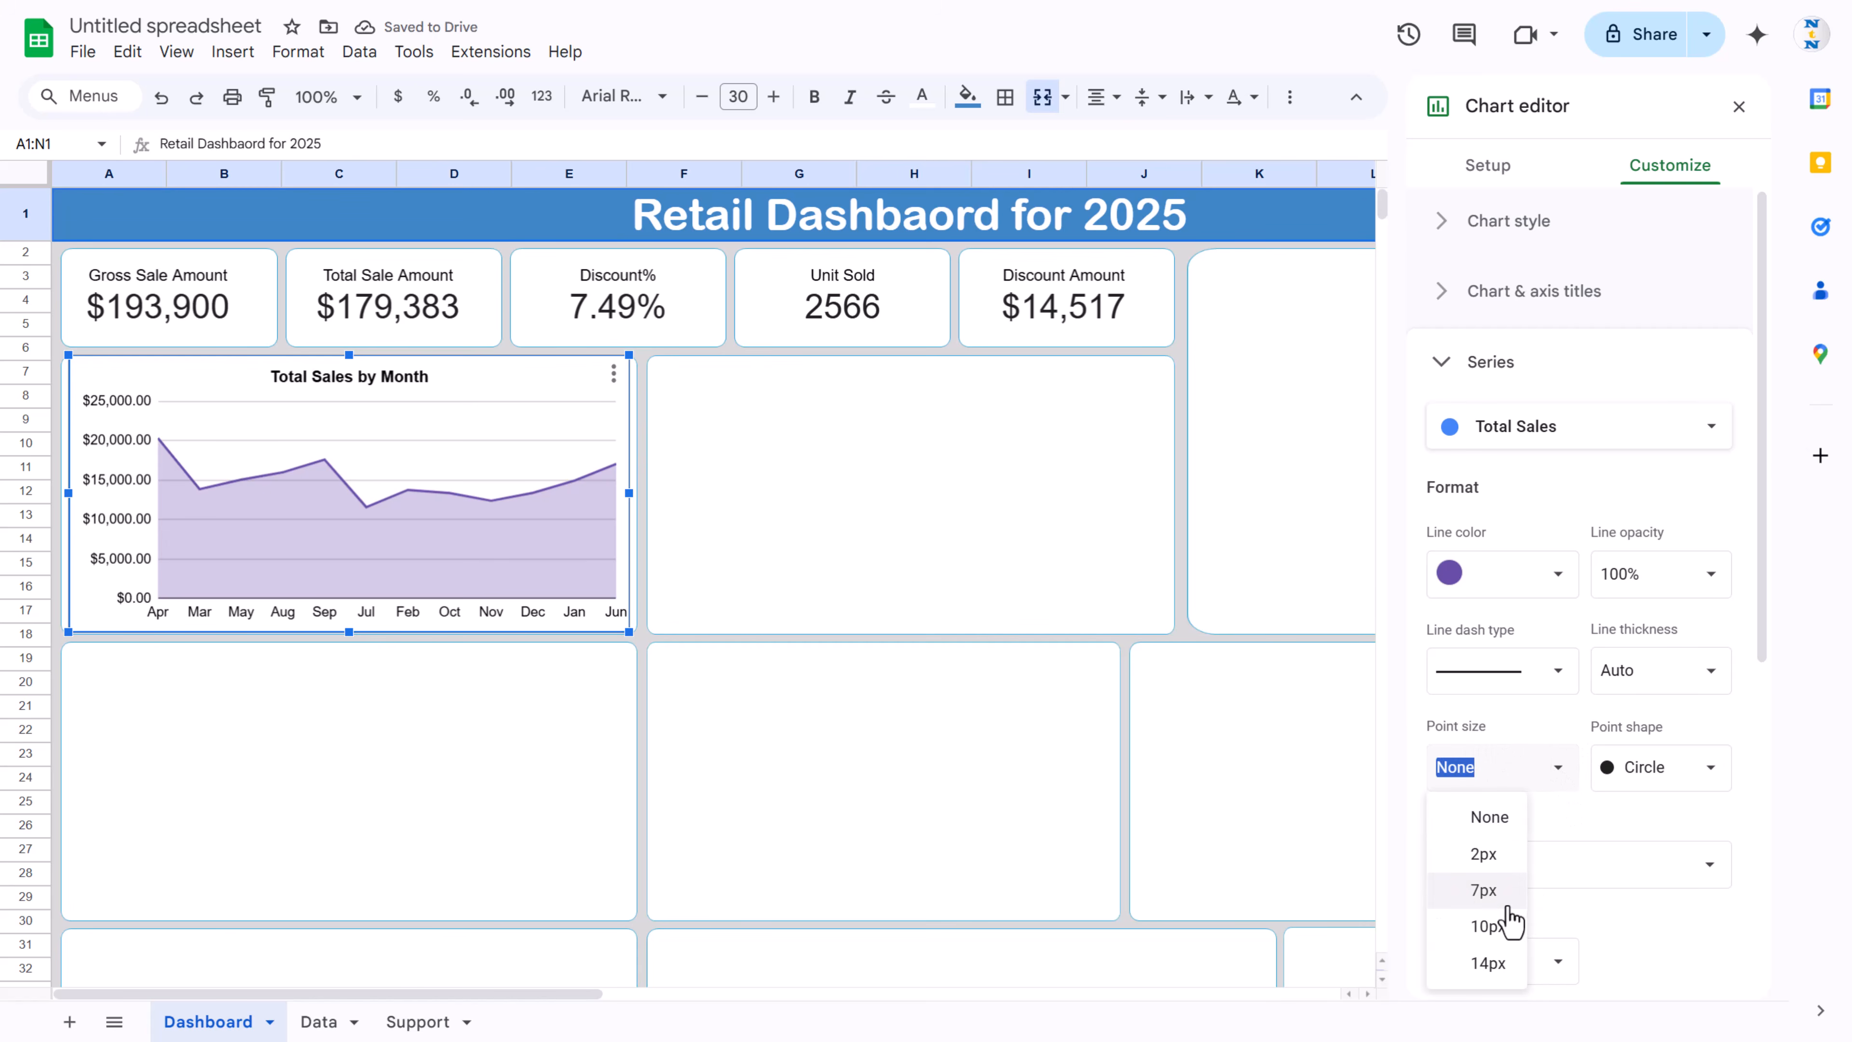
click(1485, 890)
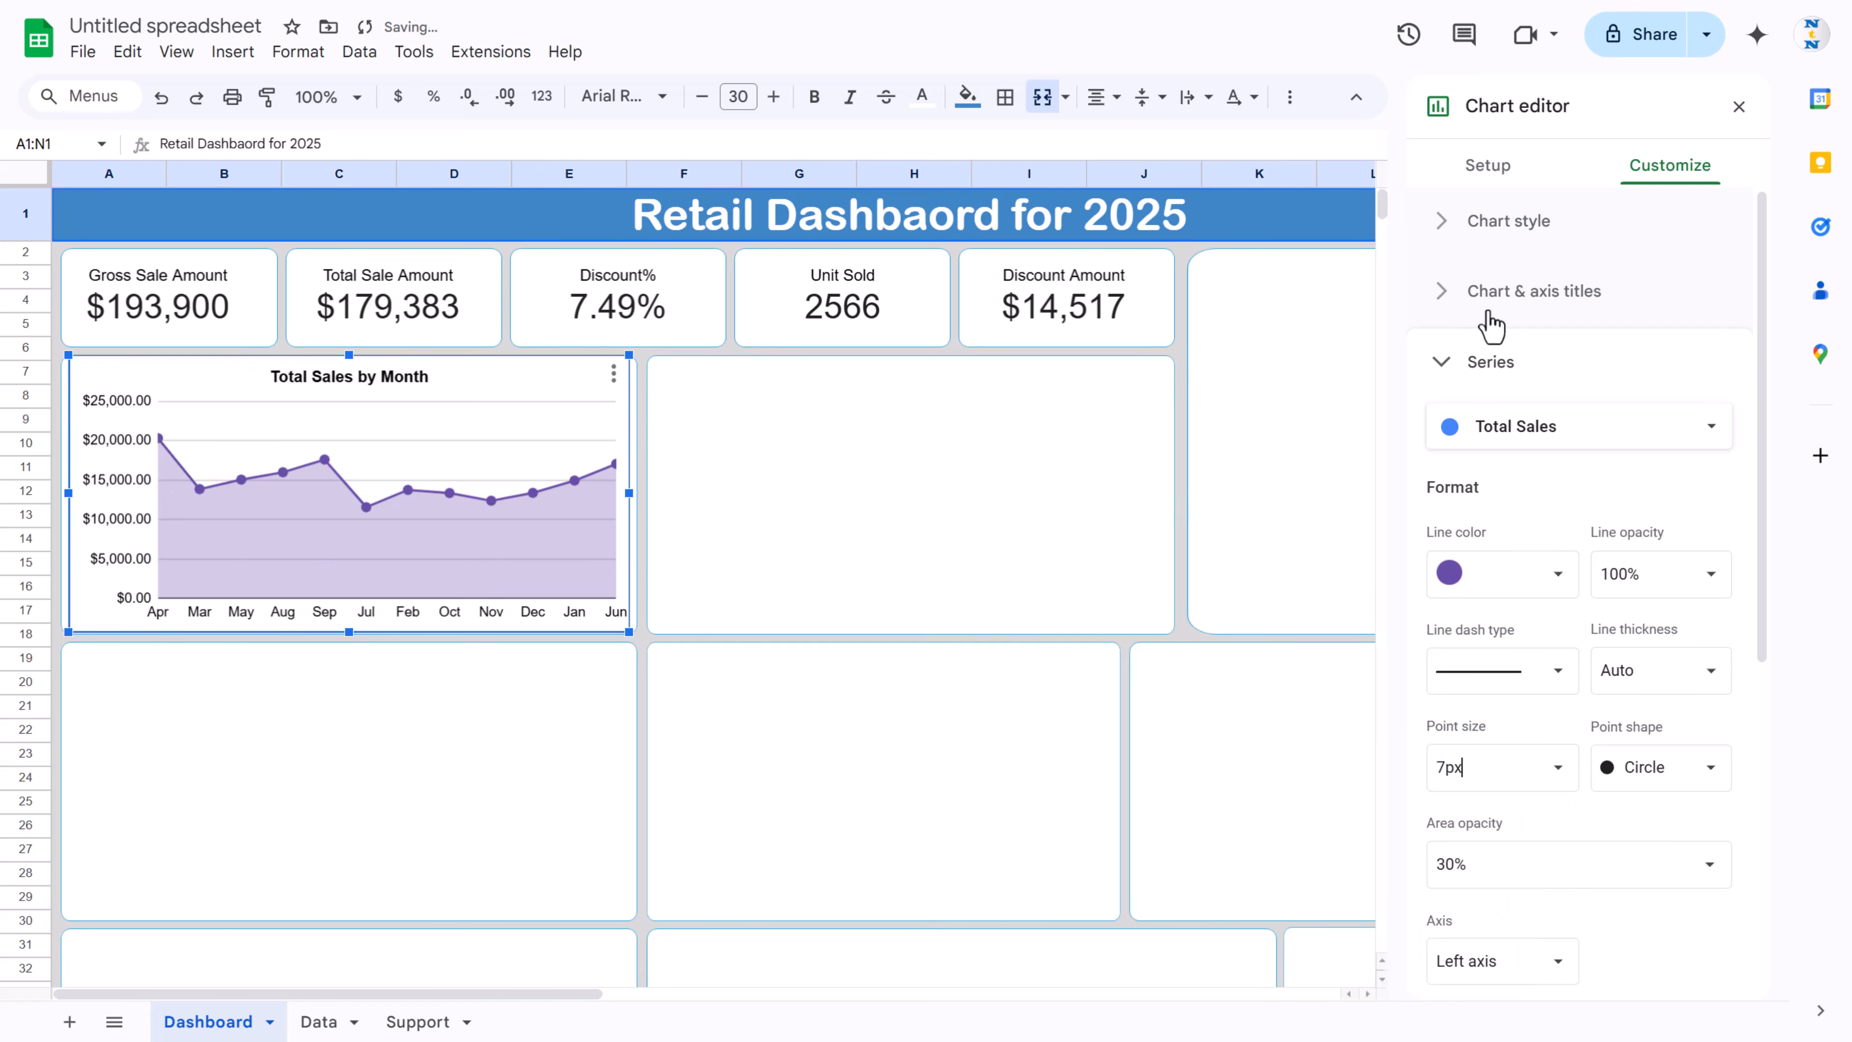
Step: Smooth the area chart's line and close the chart editor
click(1532, 221)
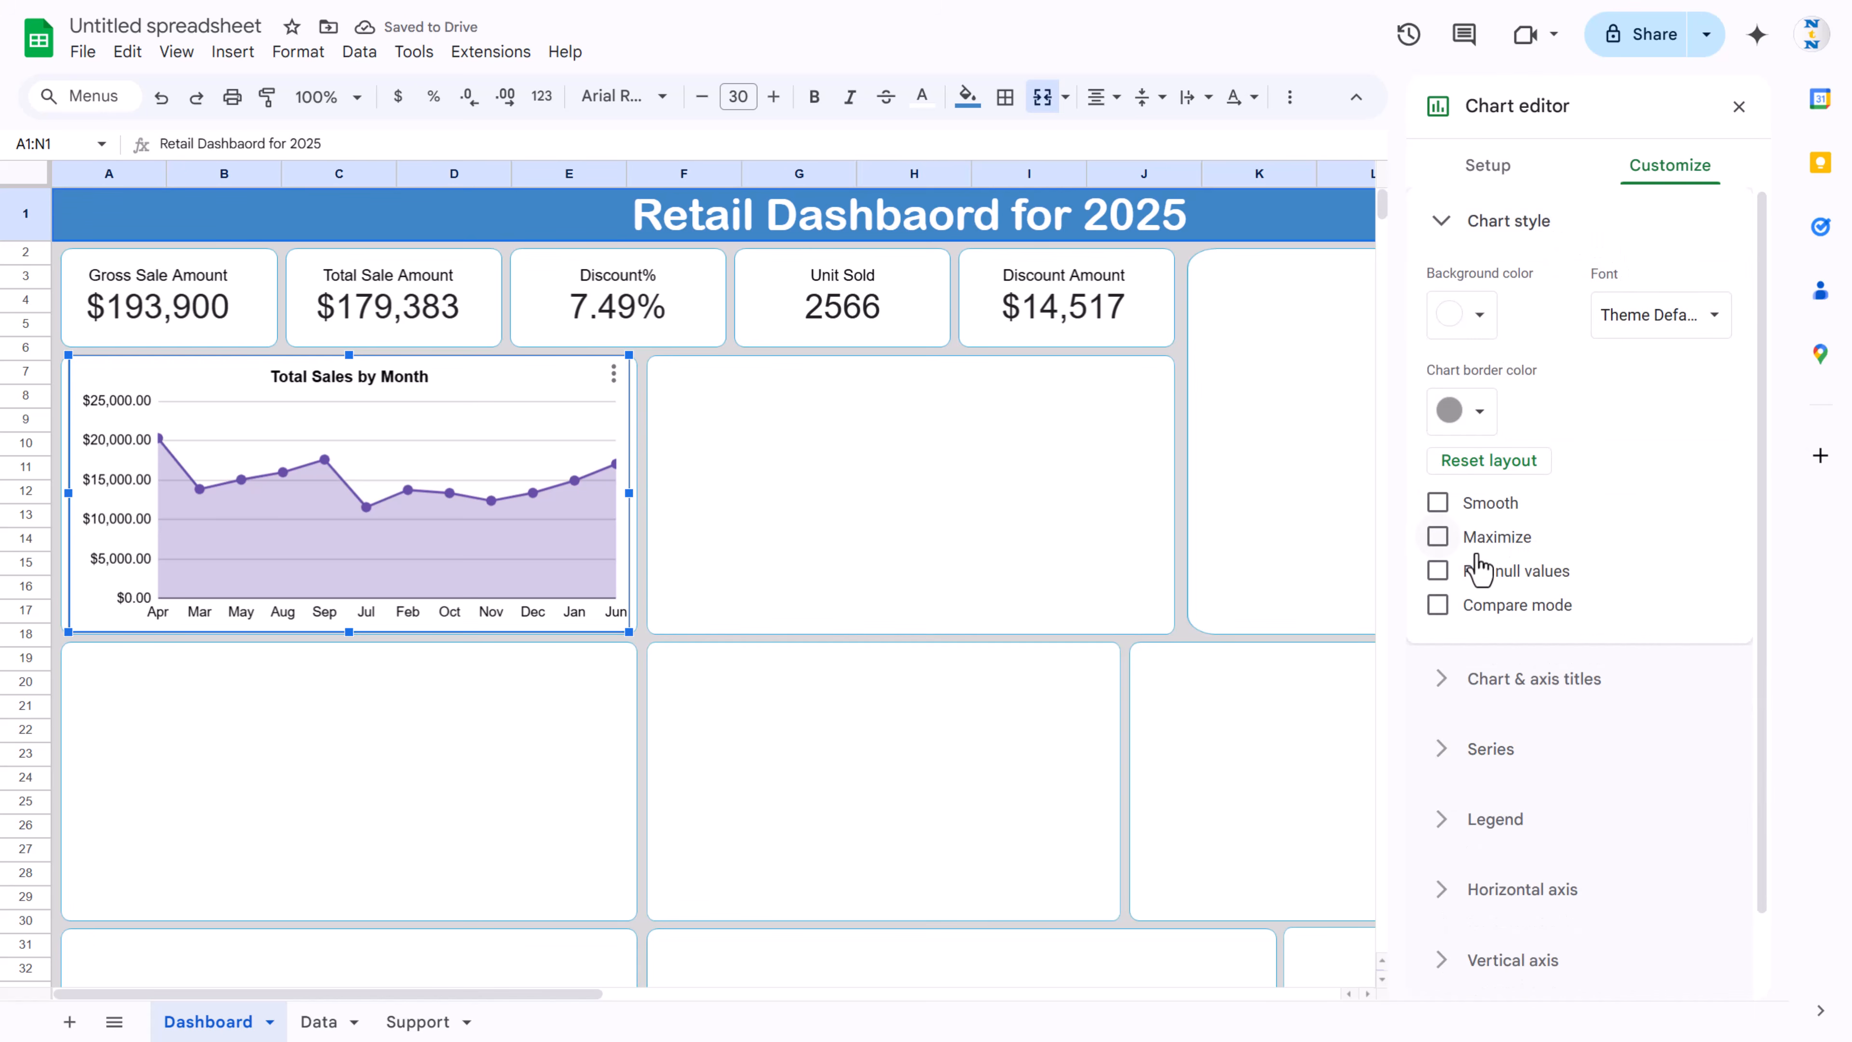
click(1438, 502)
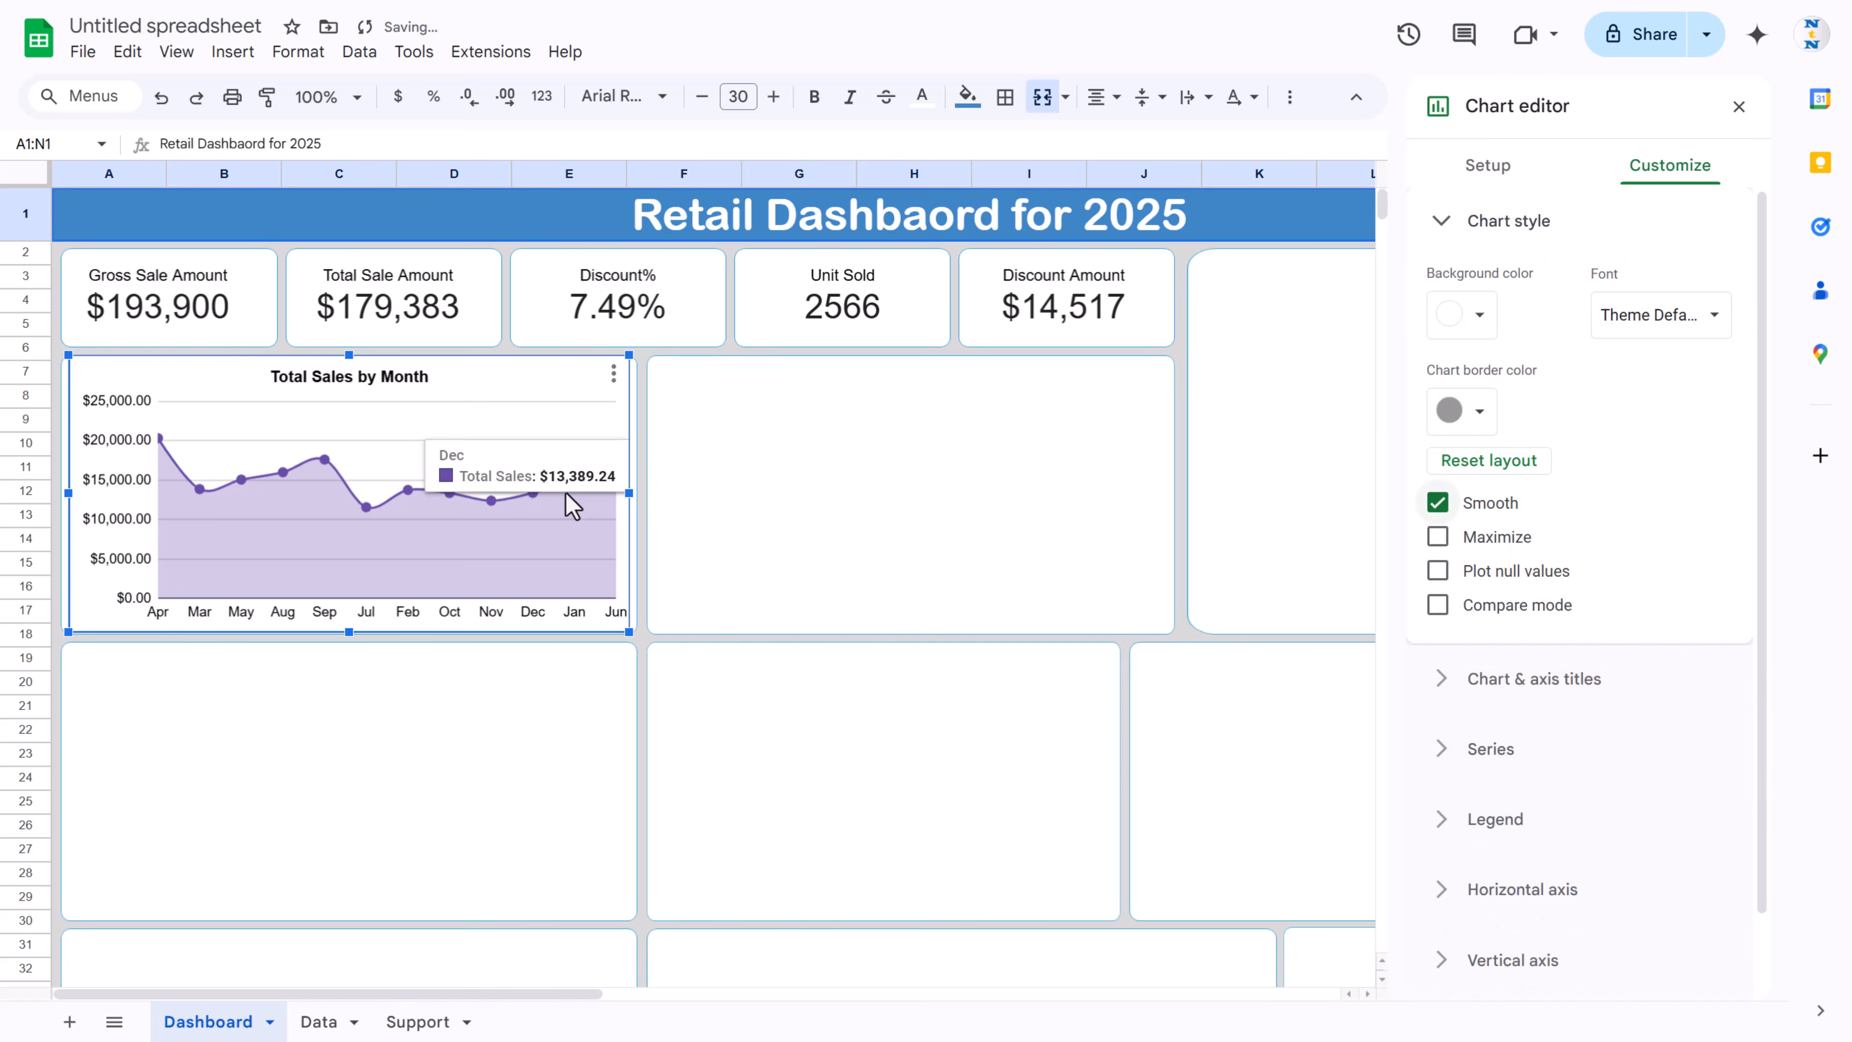
click(1738, 110)
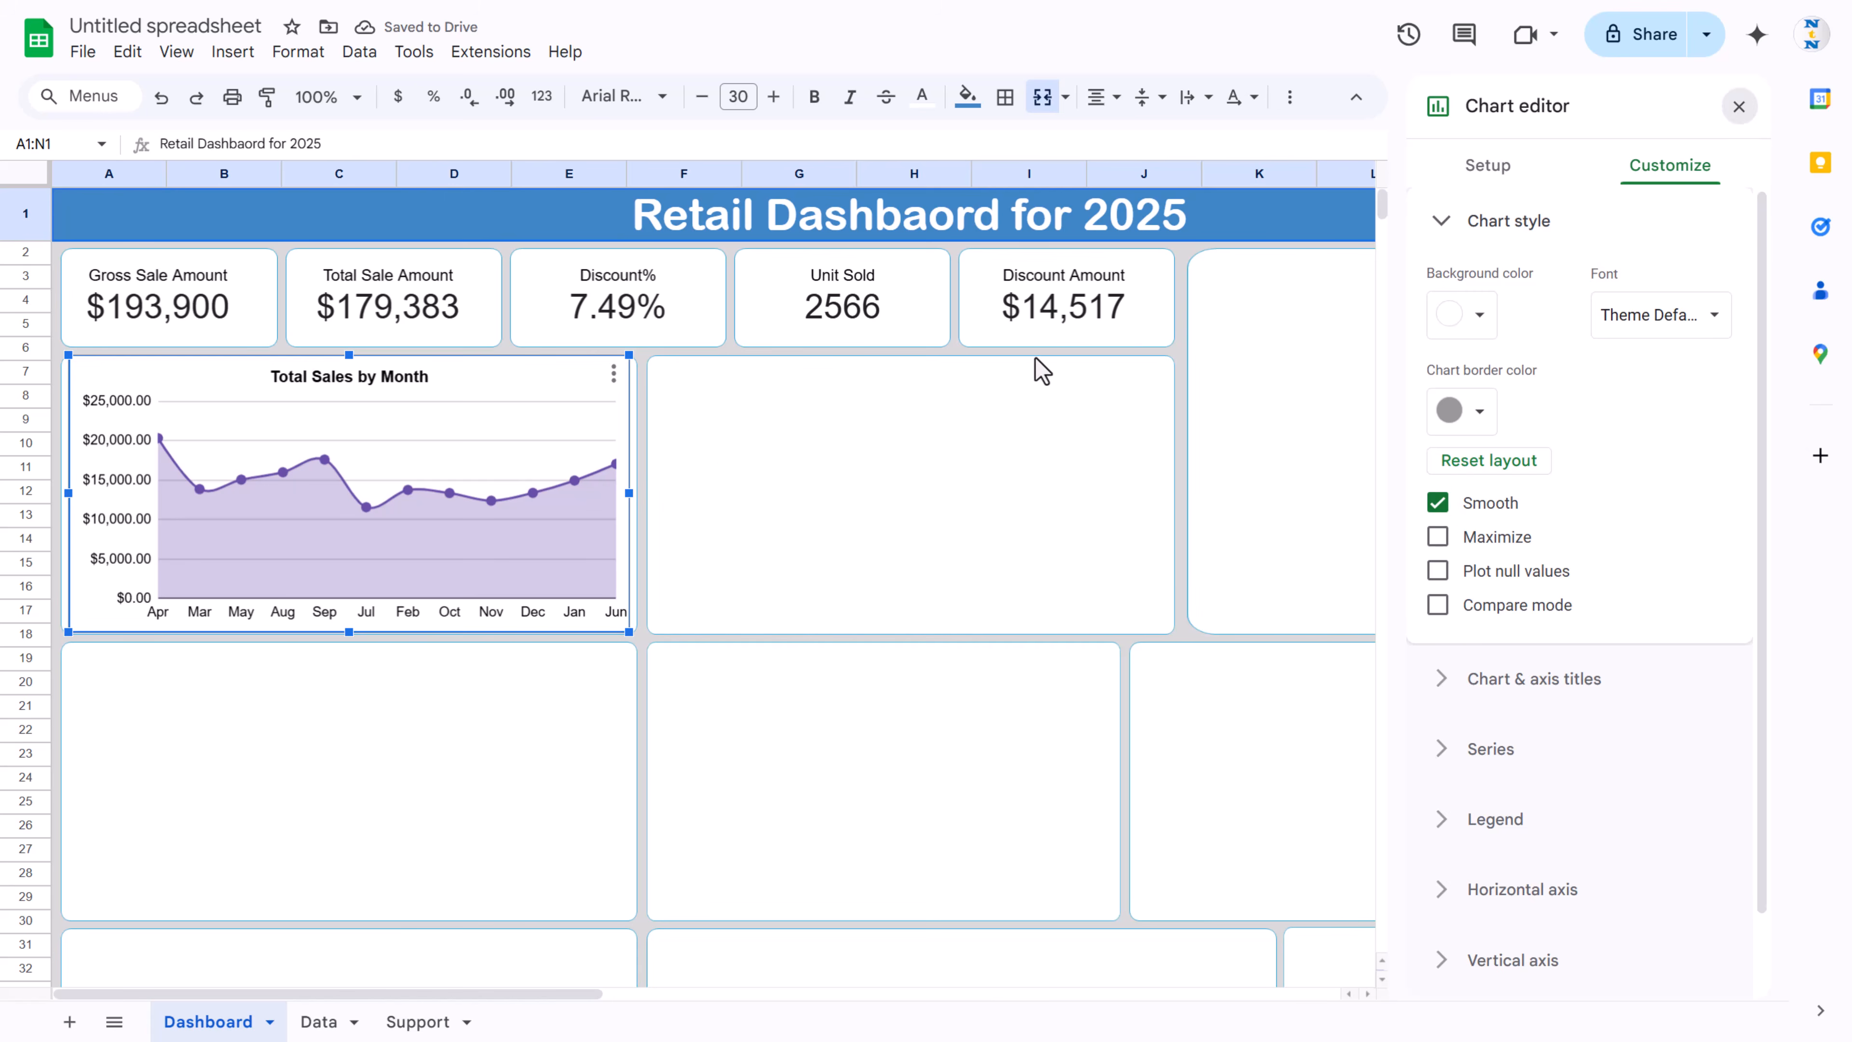
Step: Reopen the Total Sales by Month chart for editing and set its background and border colors to None
click(759, 448)
click(543, 396)
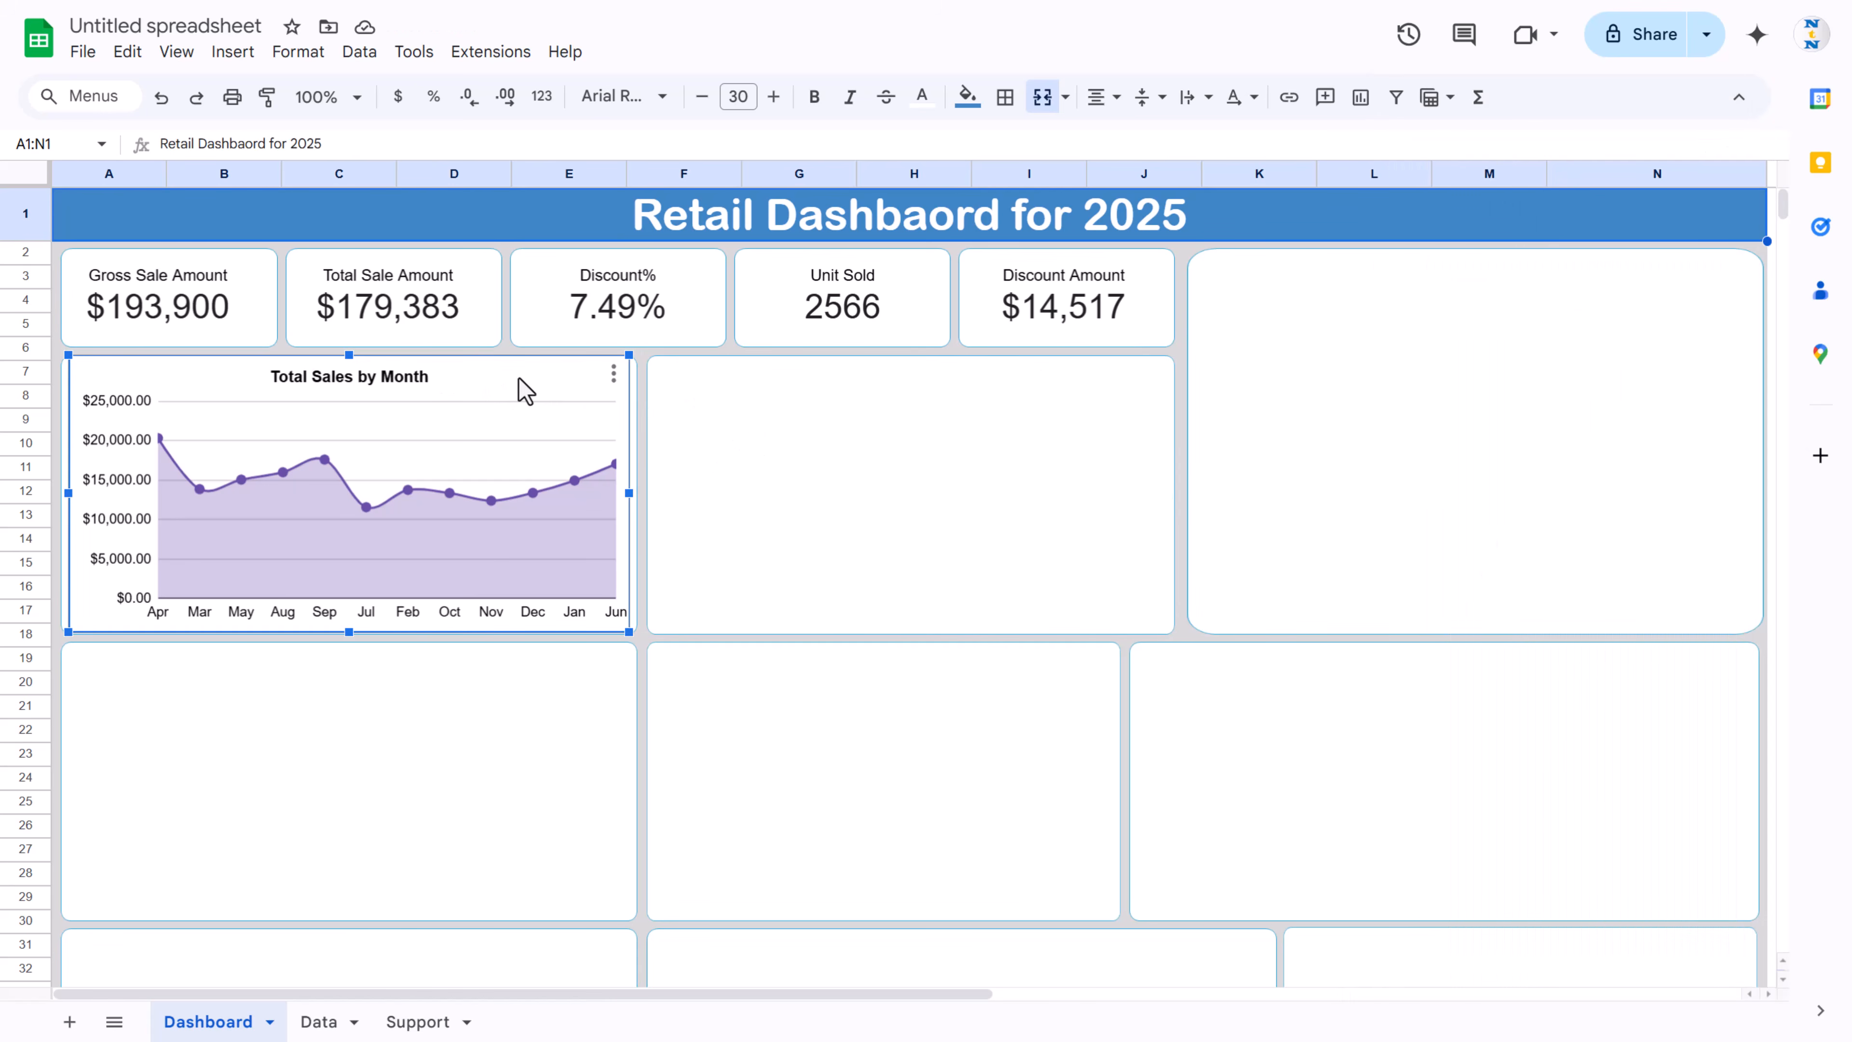
double_click(531, 387)
click(1548, 233)
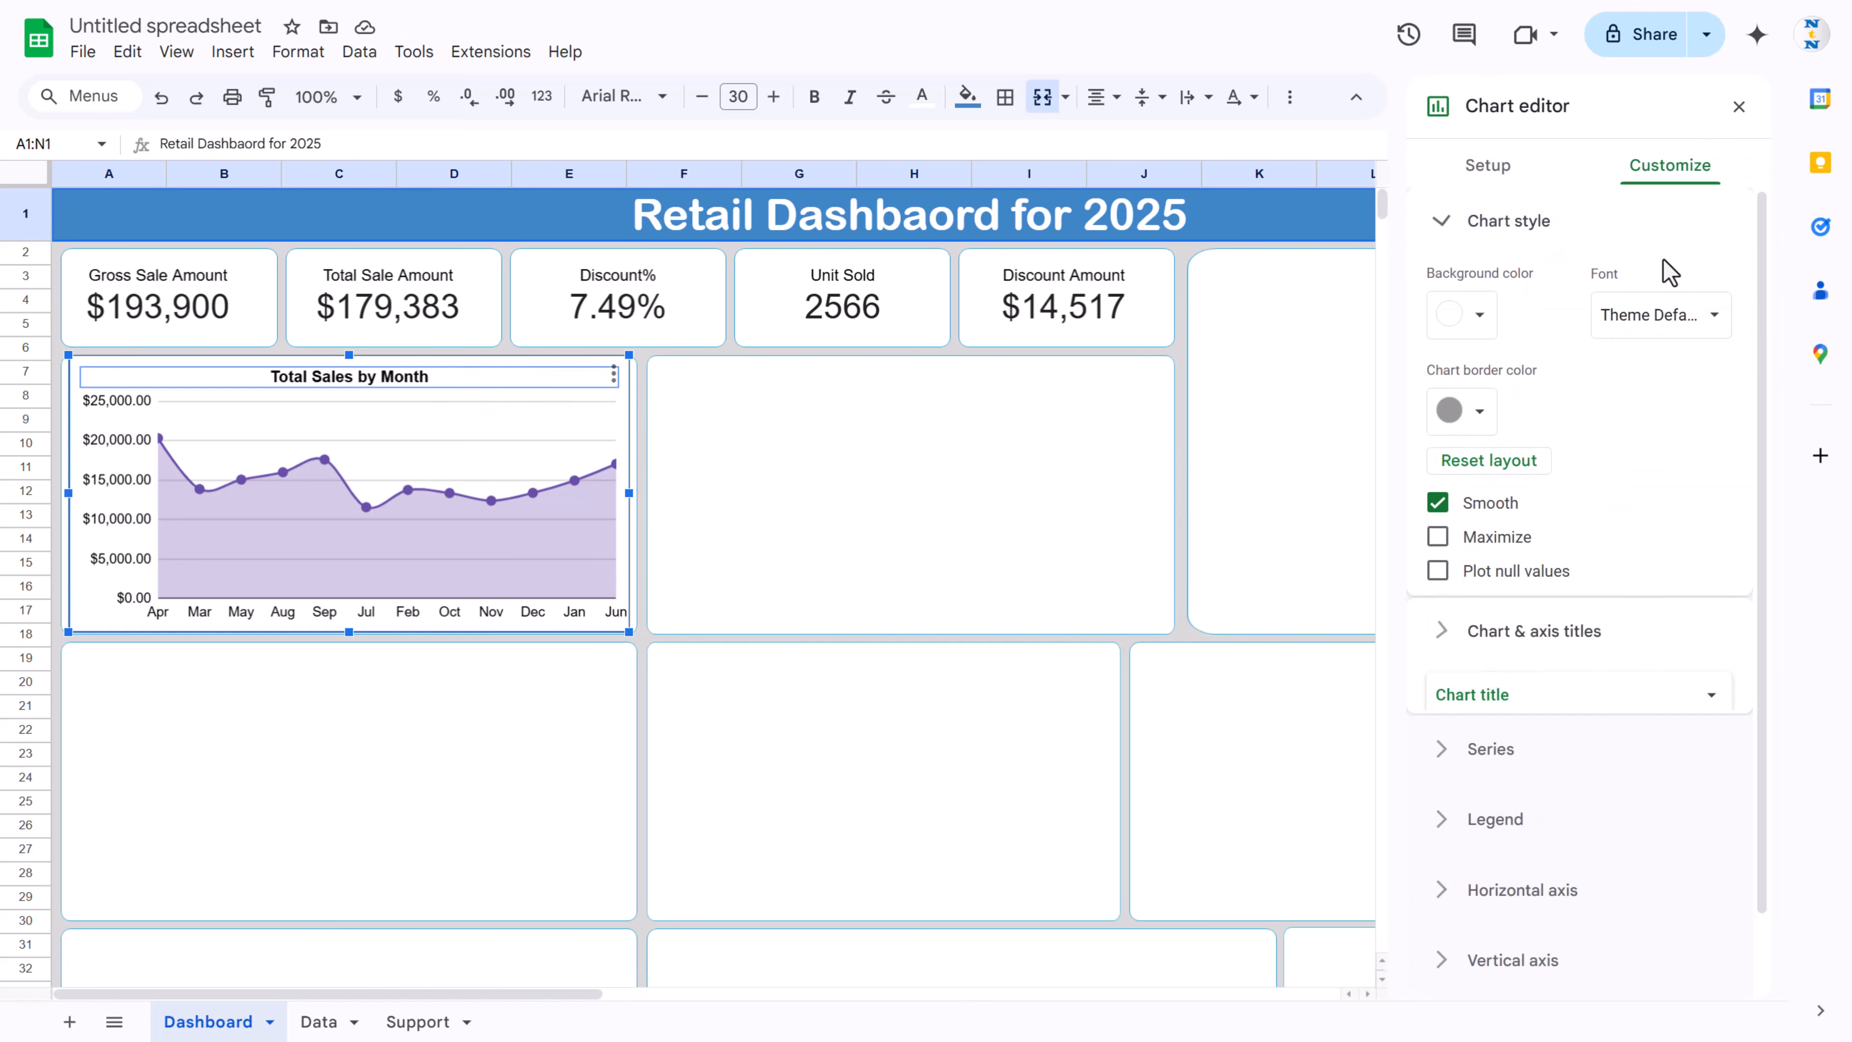
click(1476, 321)
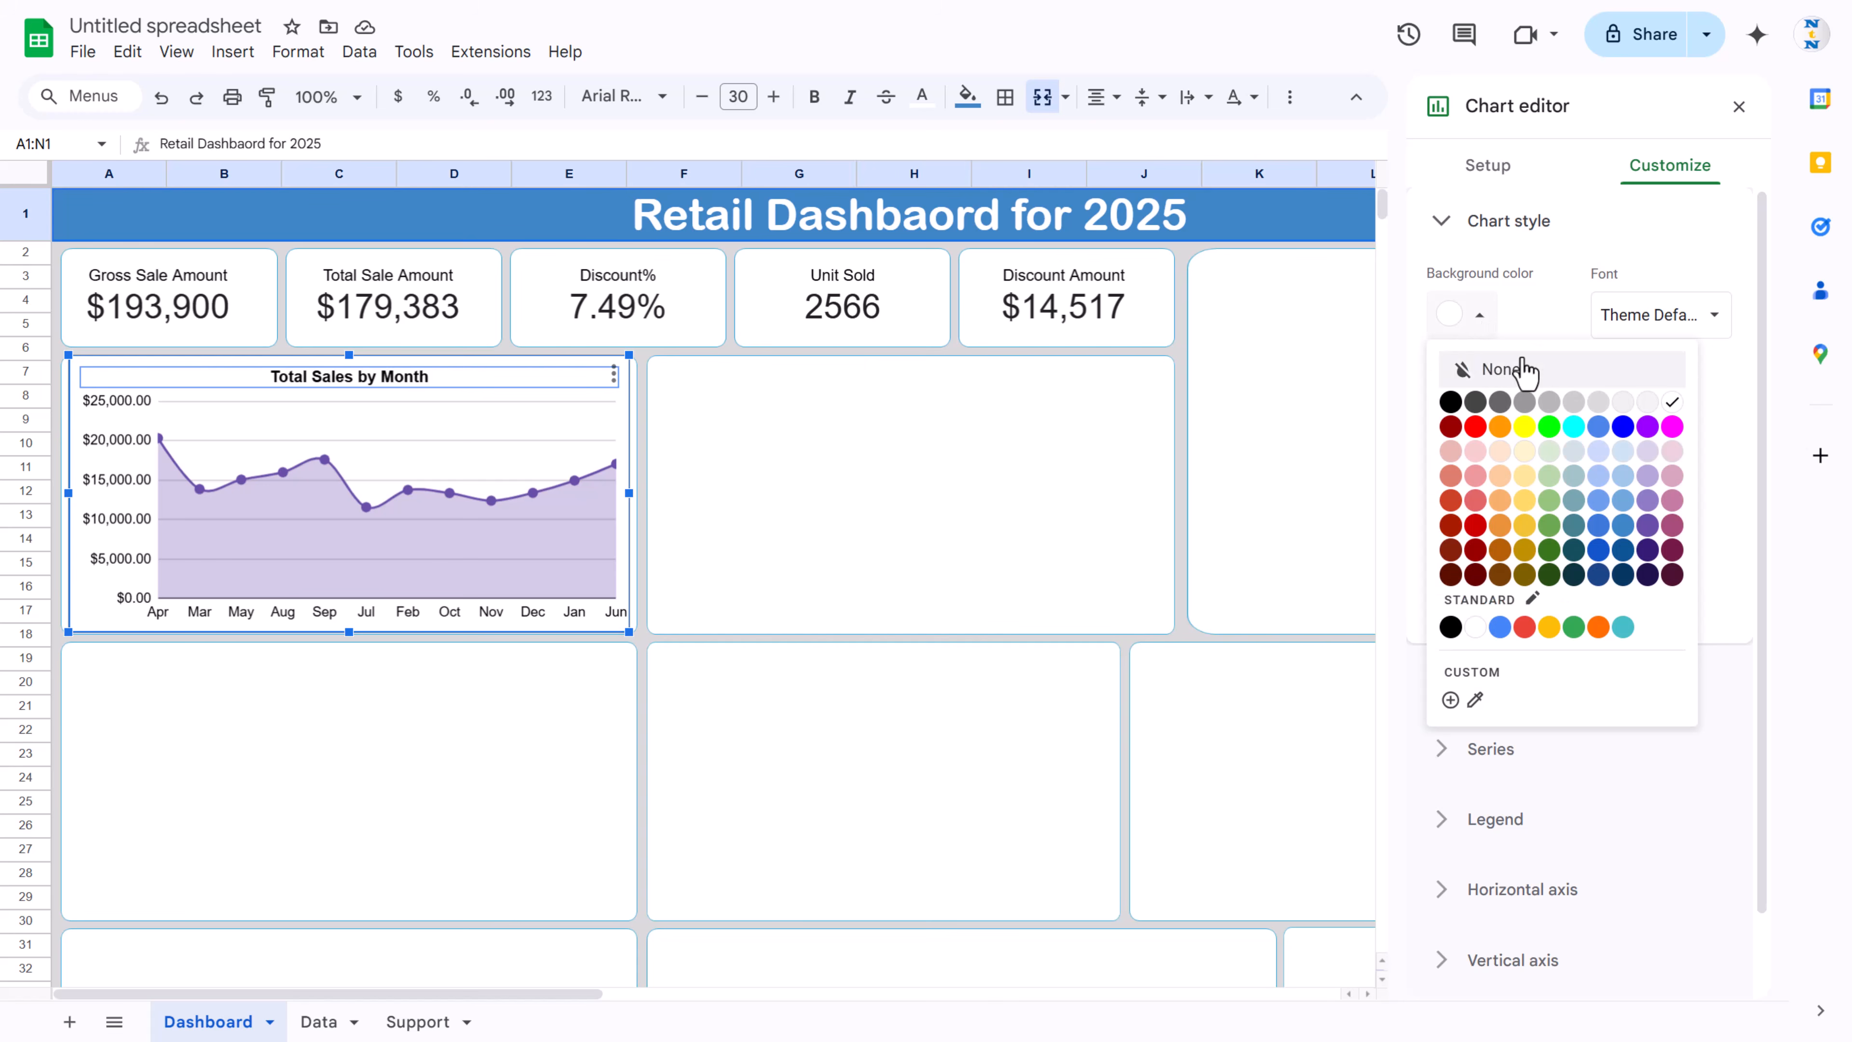
click(1535, 372)
click(1477, 412)
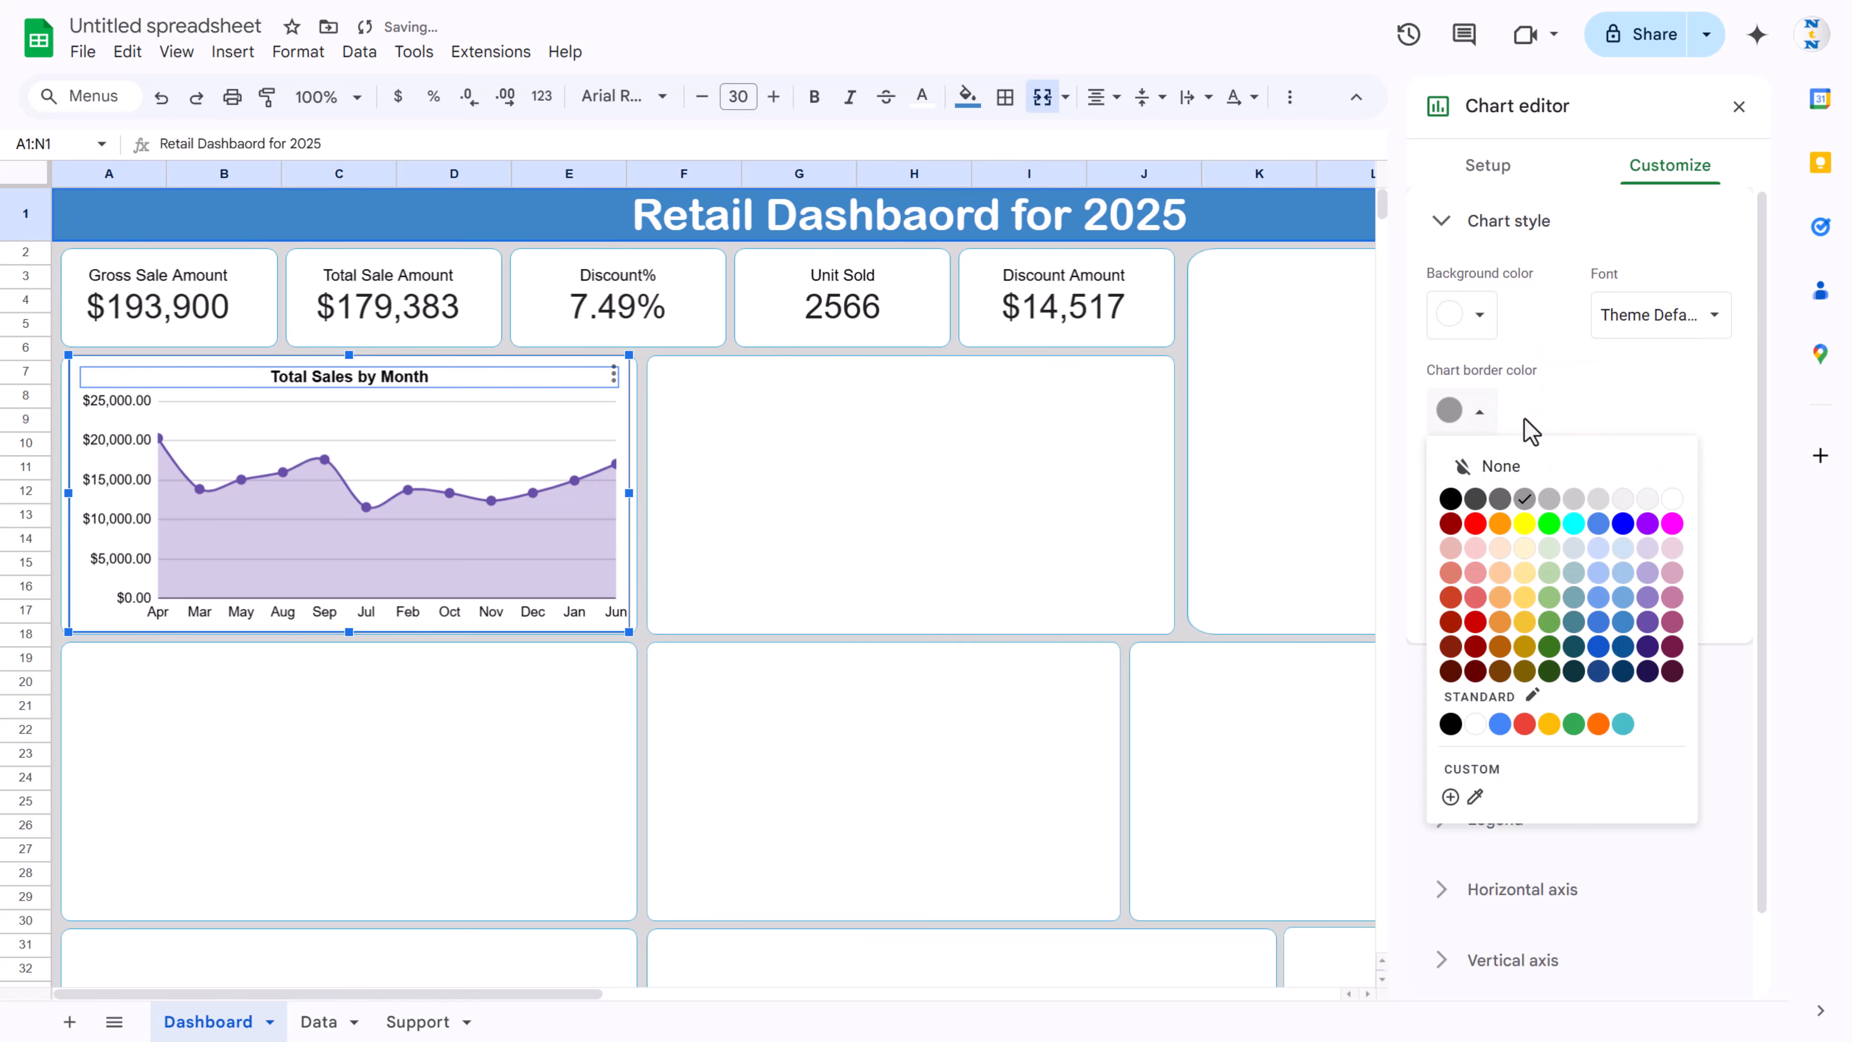
click(1541, 472)
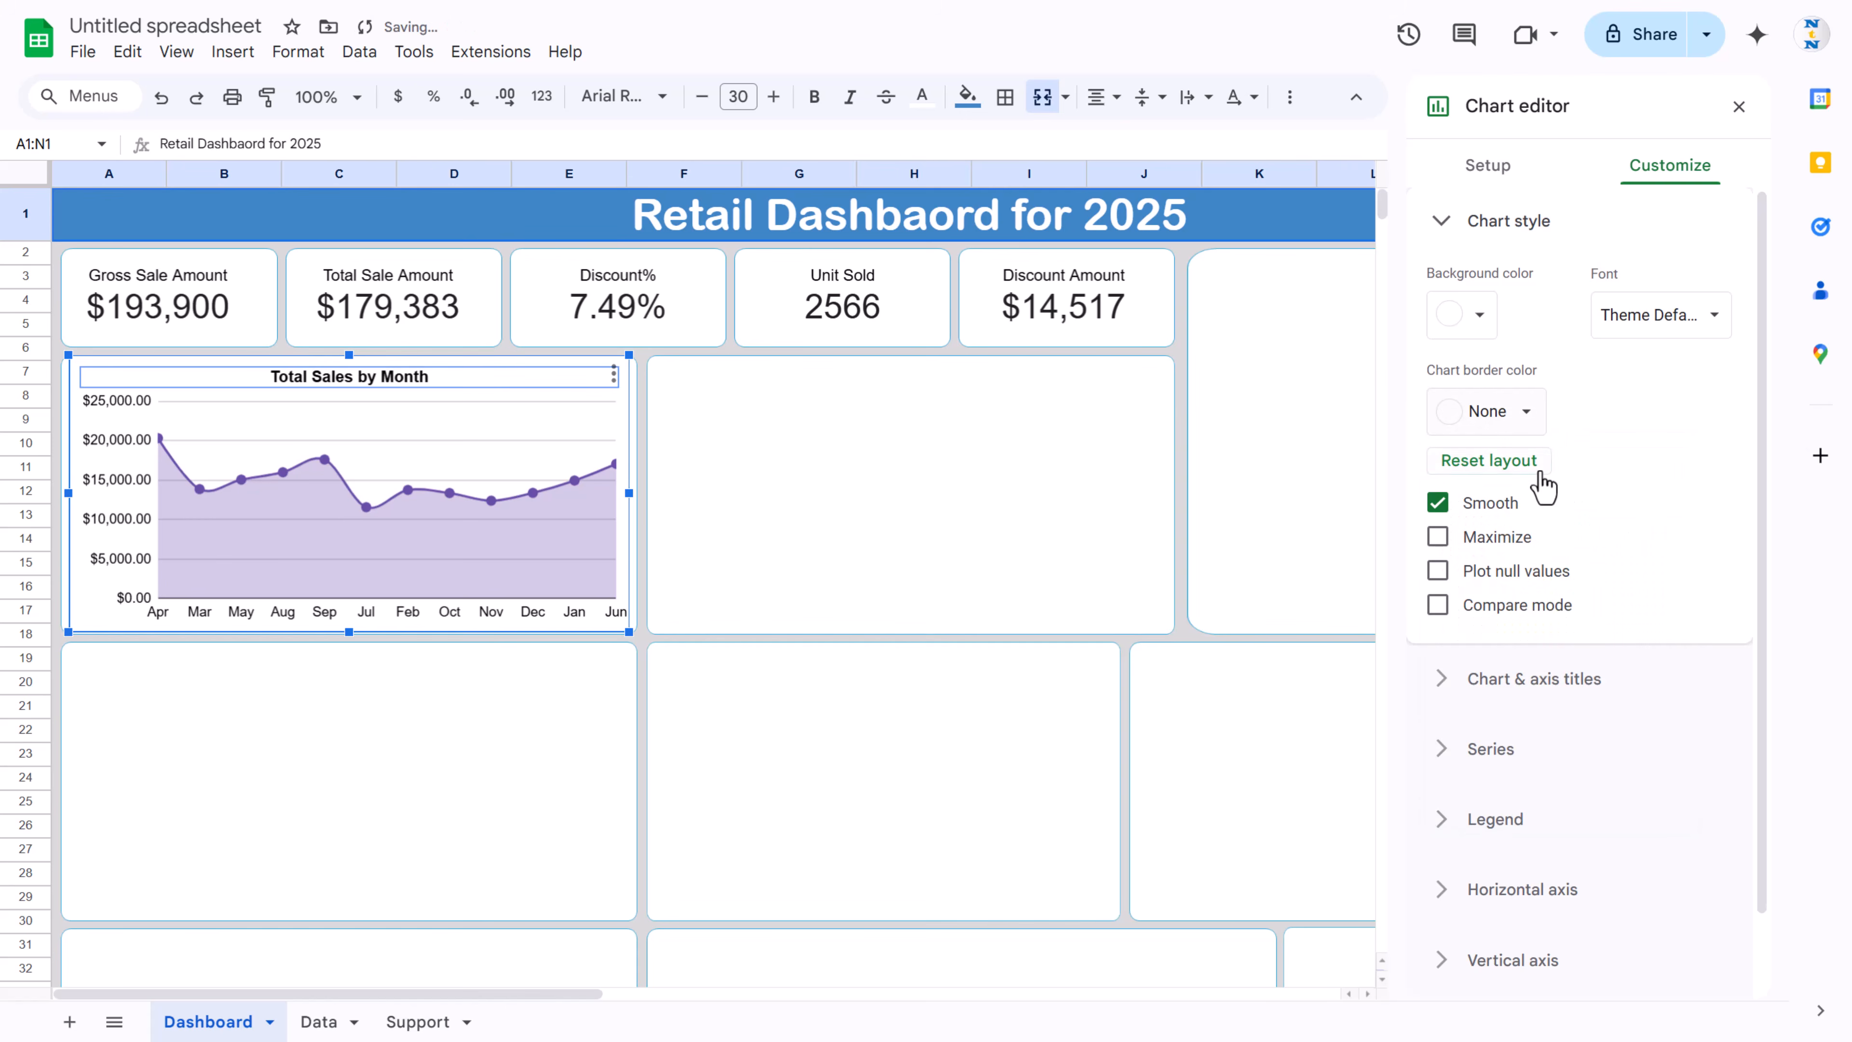
Step: Remove the major gridlines of the chart's vertical axis and close the chart editor
click(552, 441)
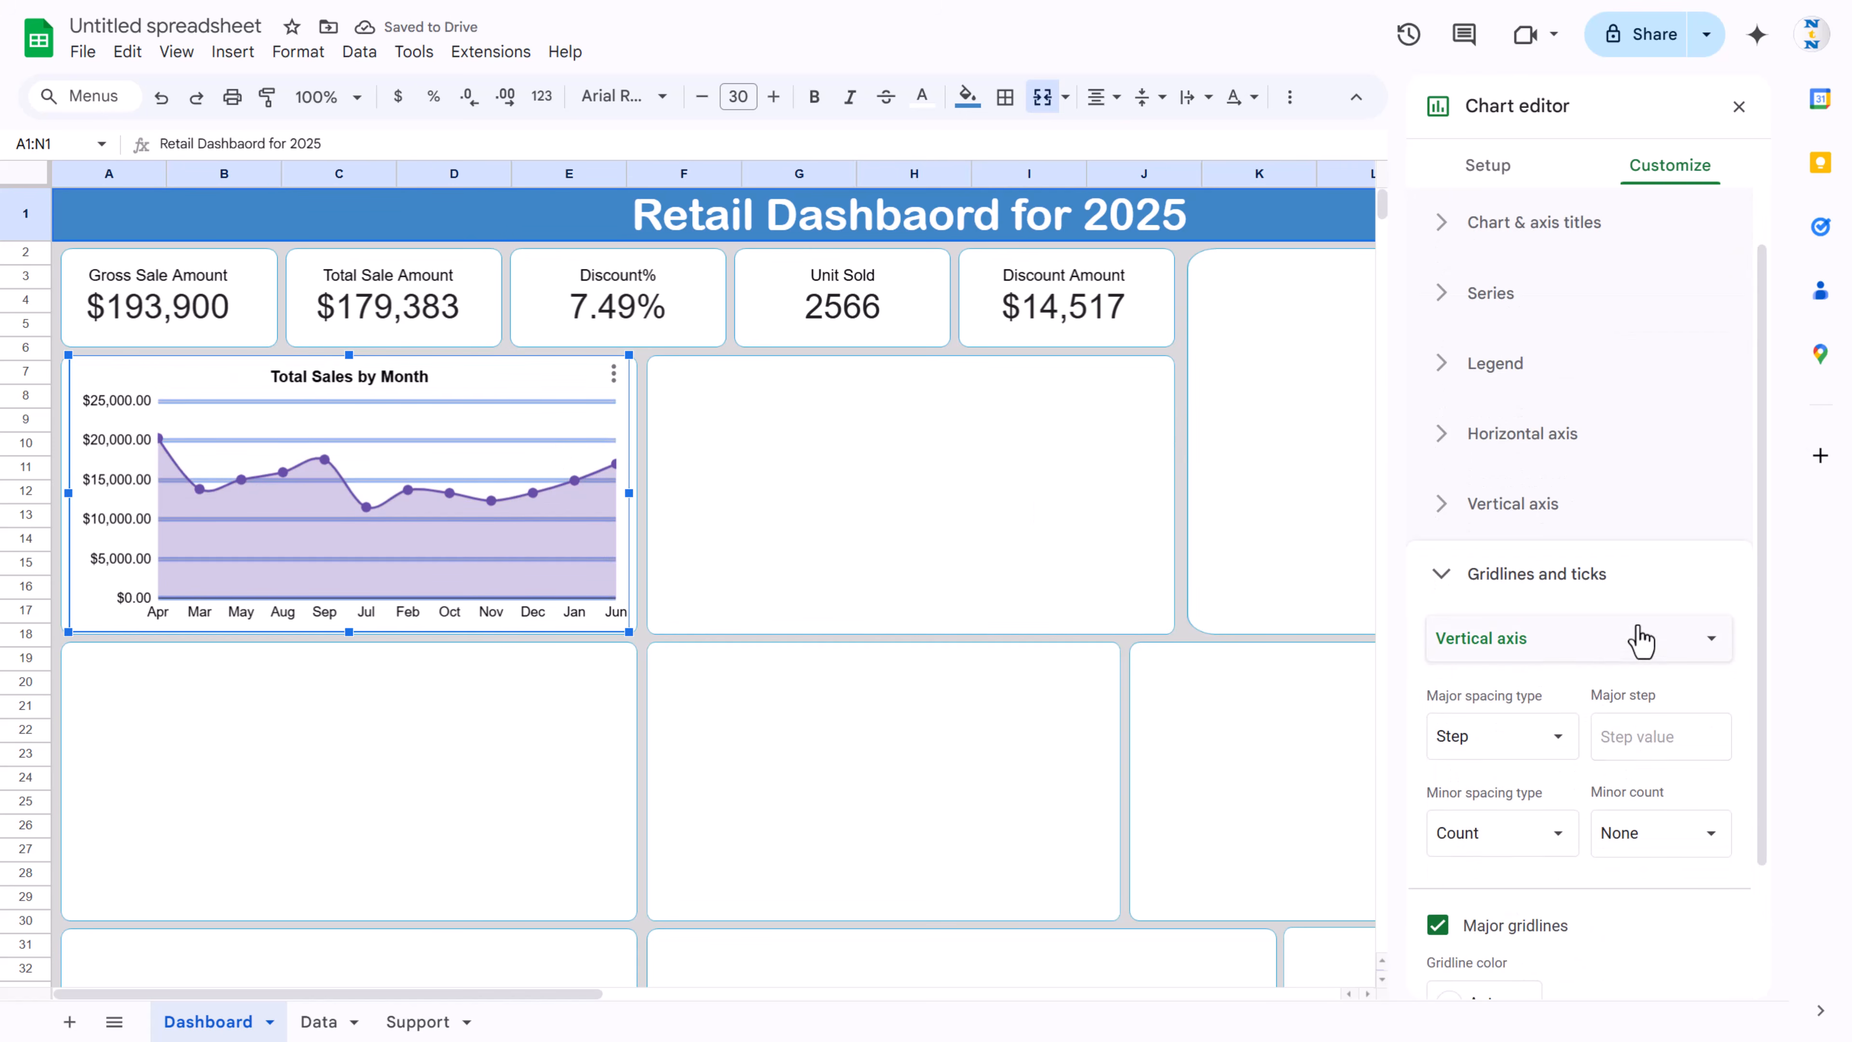
scroll(1641, 641, down, 2)
click(1525, 774)
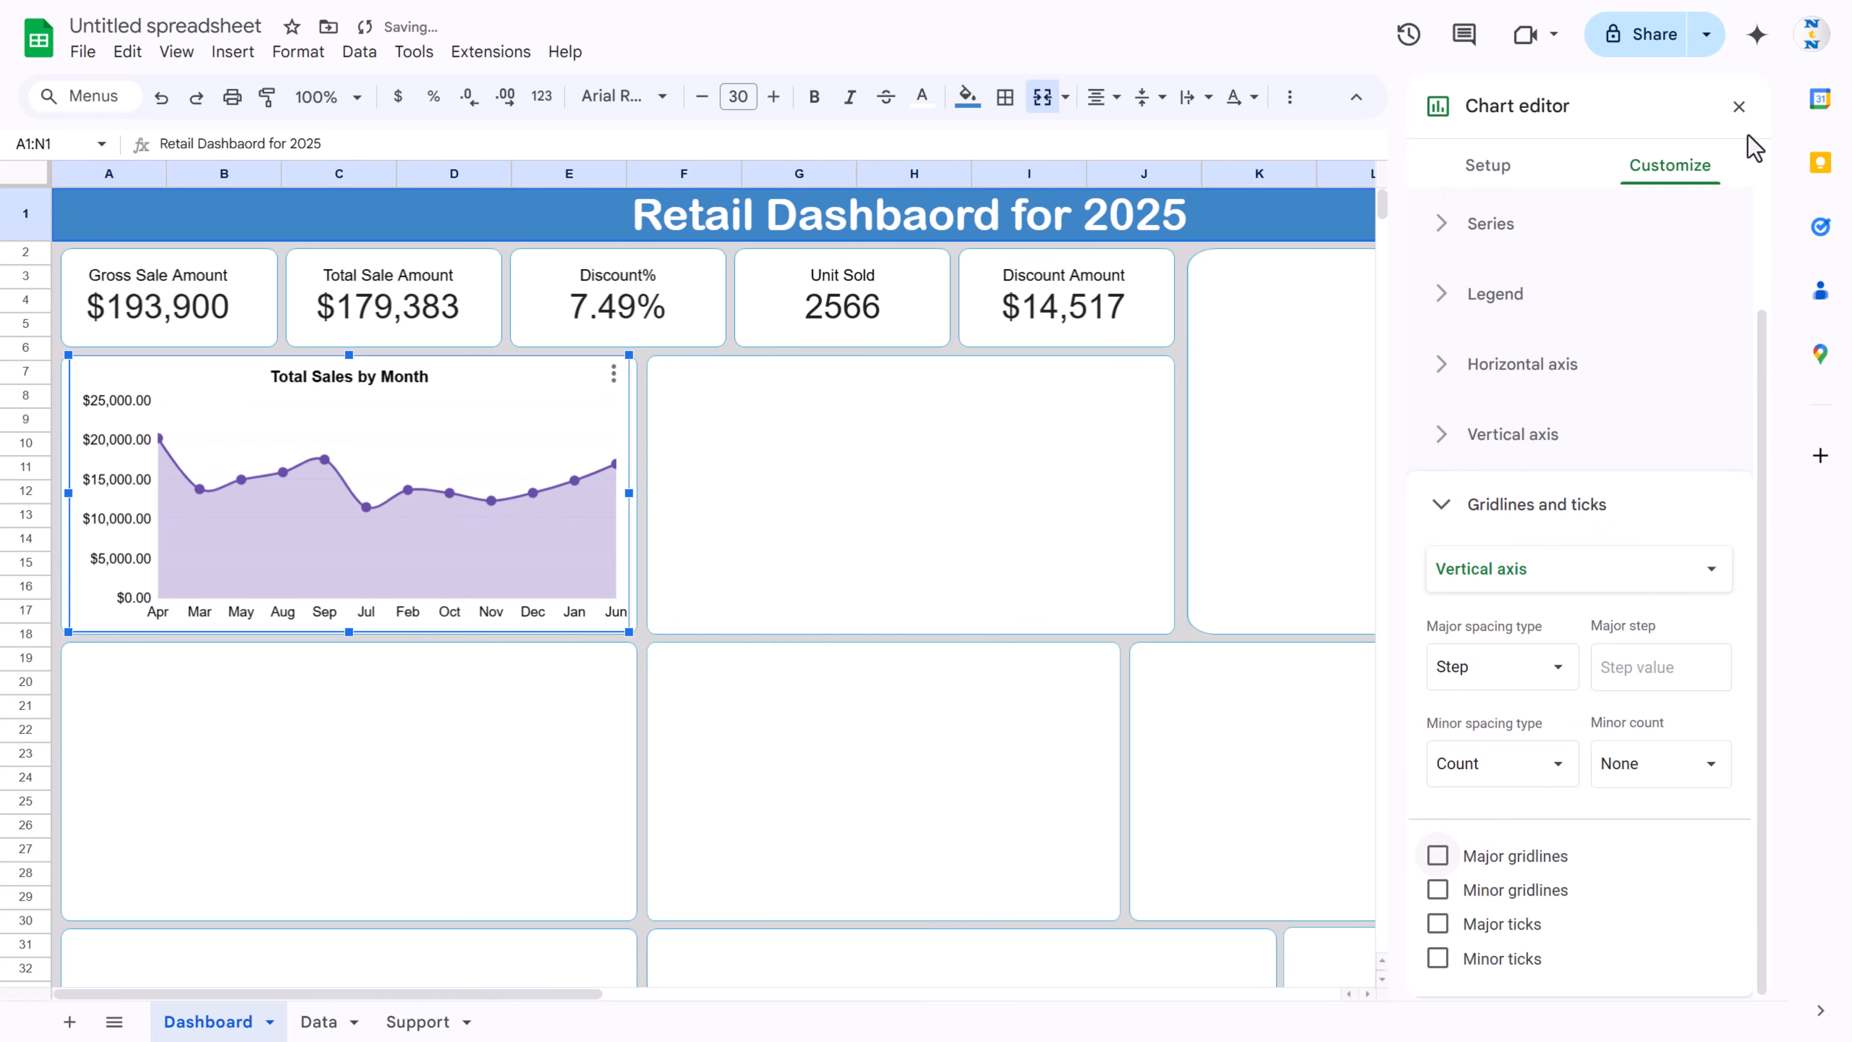
click(1740, 106)
click(901, 440)
click(340, 458)
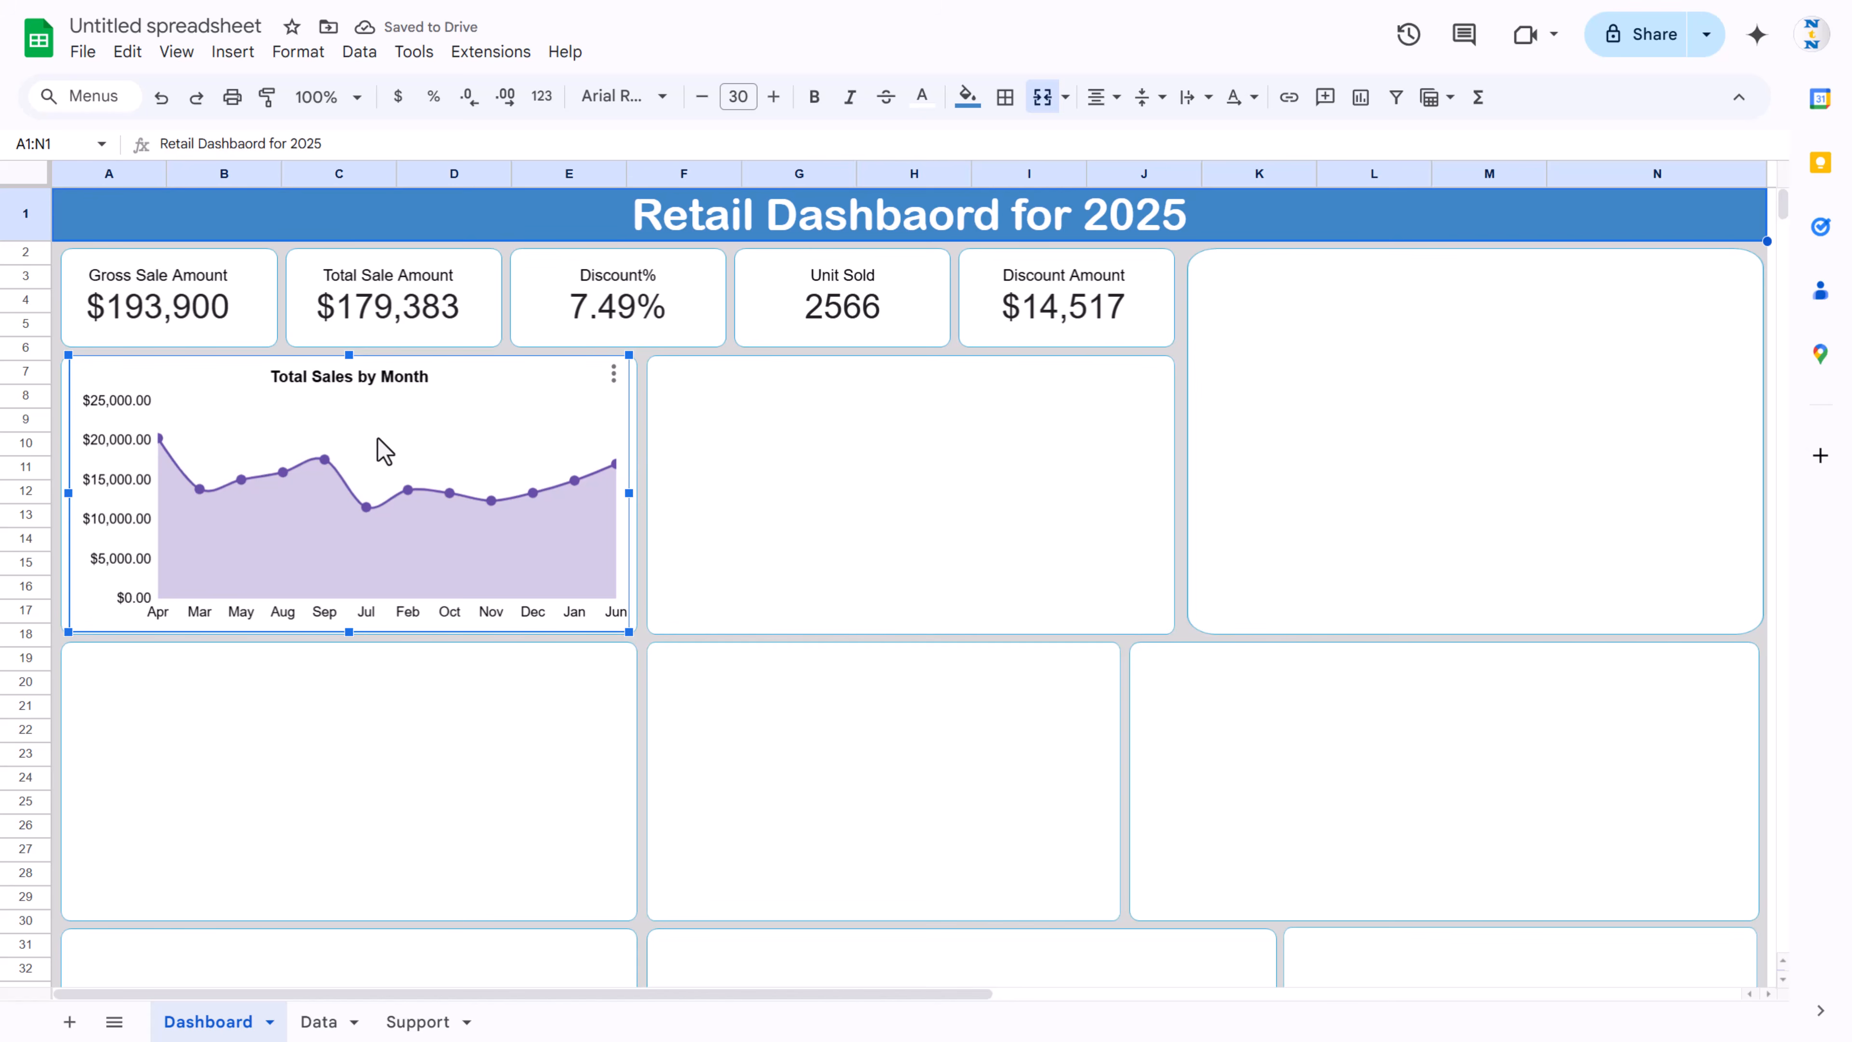
Step: Paste a copy of the Total Sales by Month chart and fit it into the empty card beside the original
key(Escape)
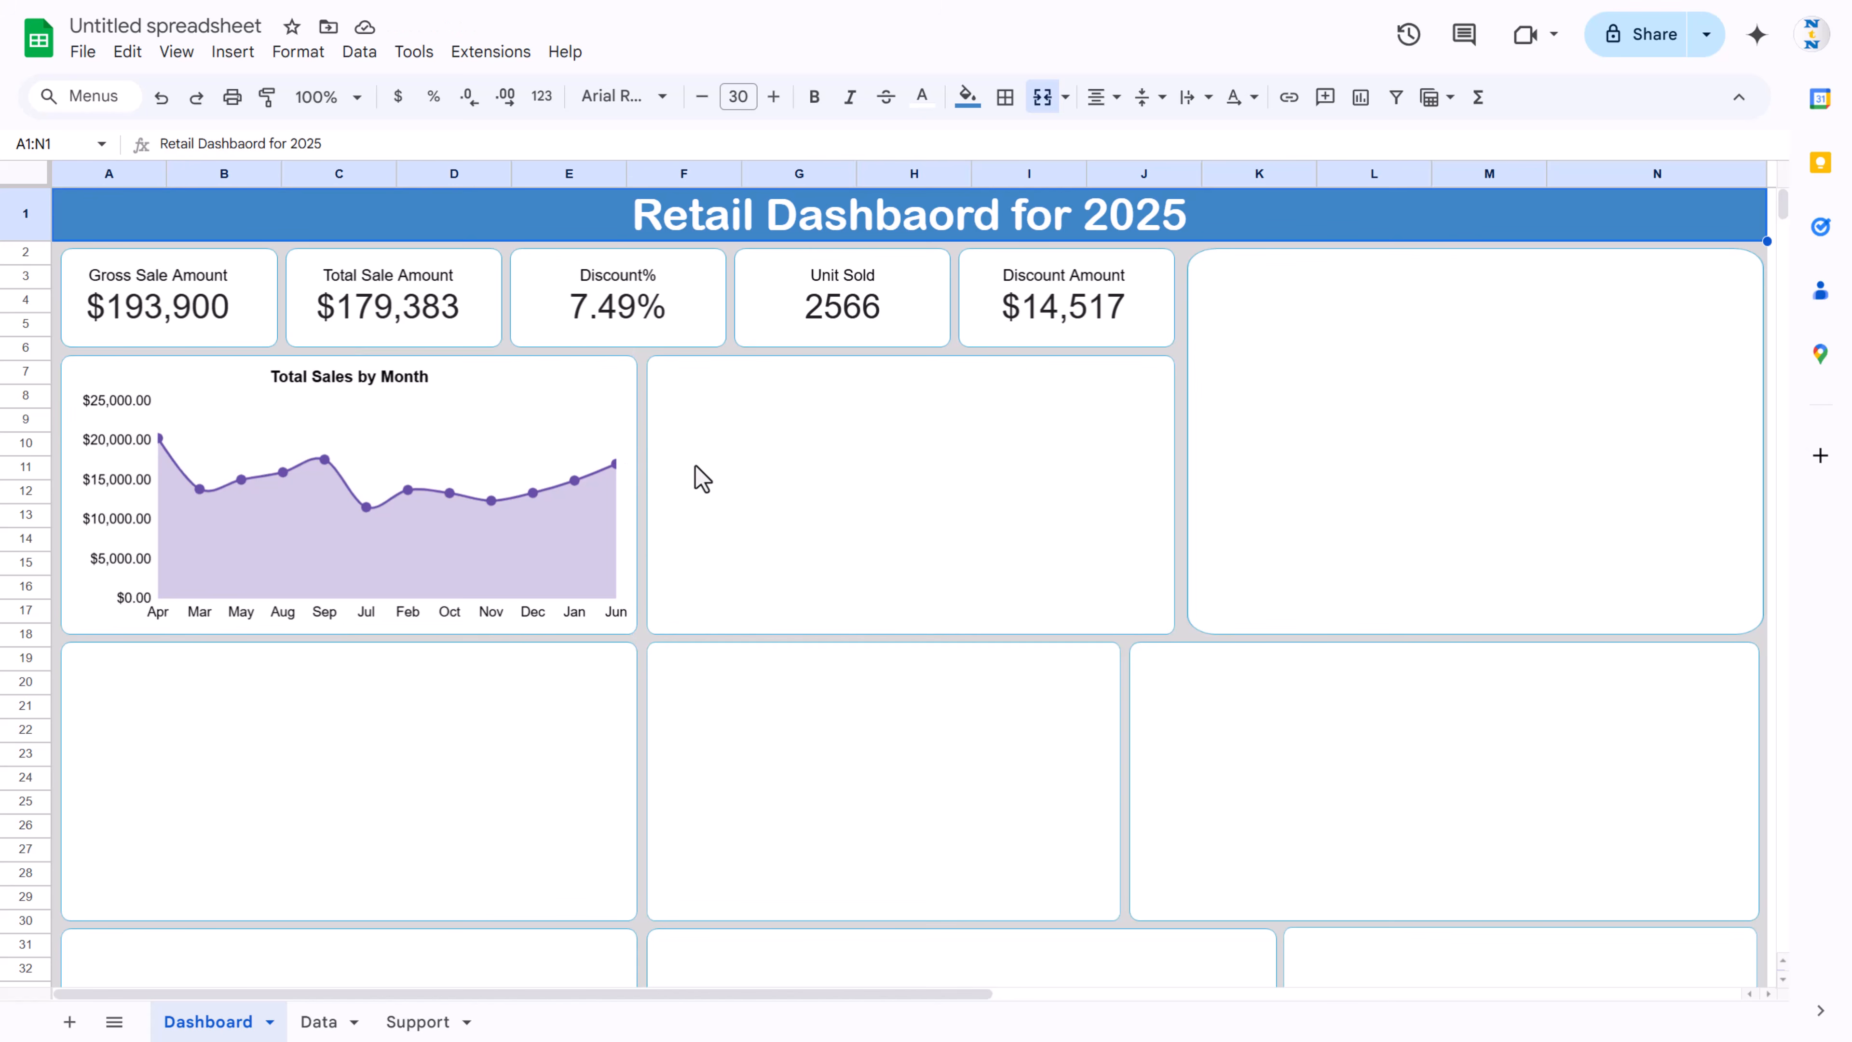
click(636, 642)
key(ctrl+v)
drag(877, 704, 890, 432)
drag(1208, 496, 1176, 498)
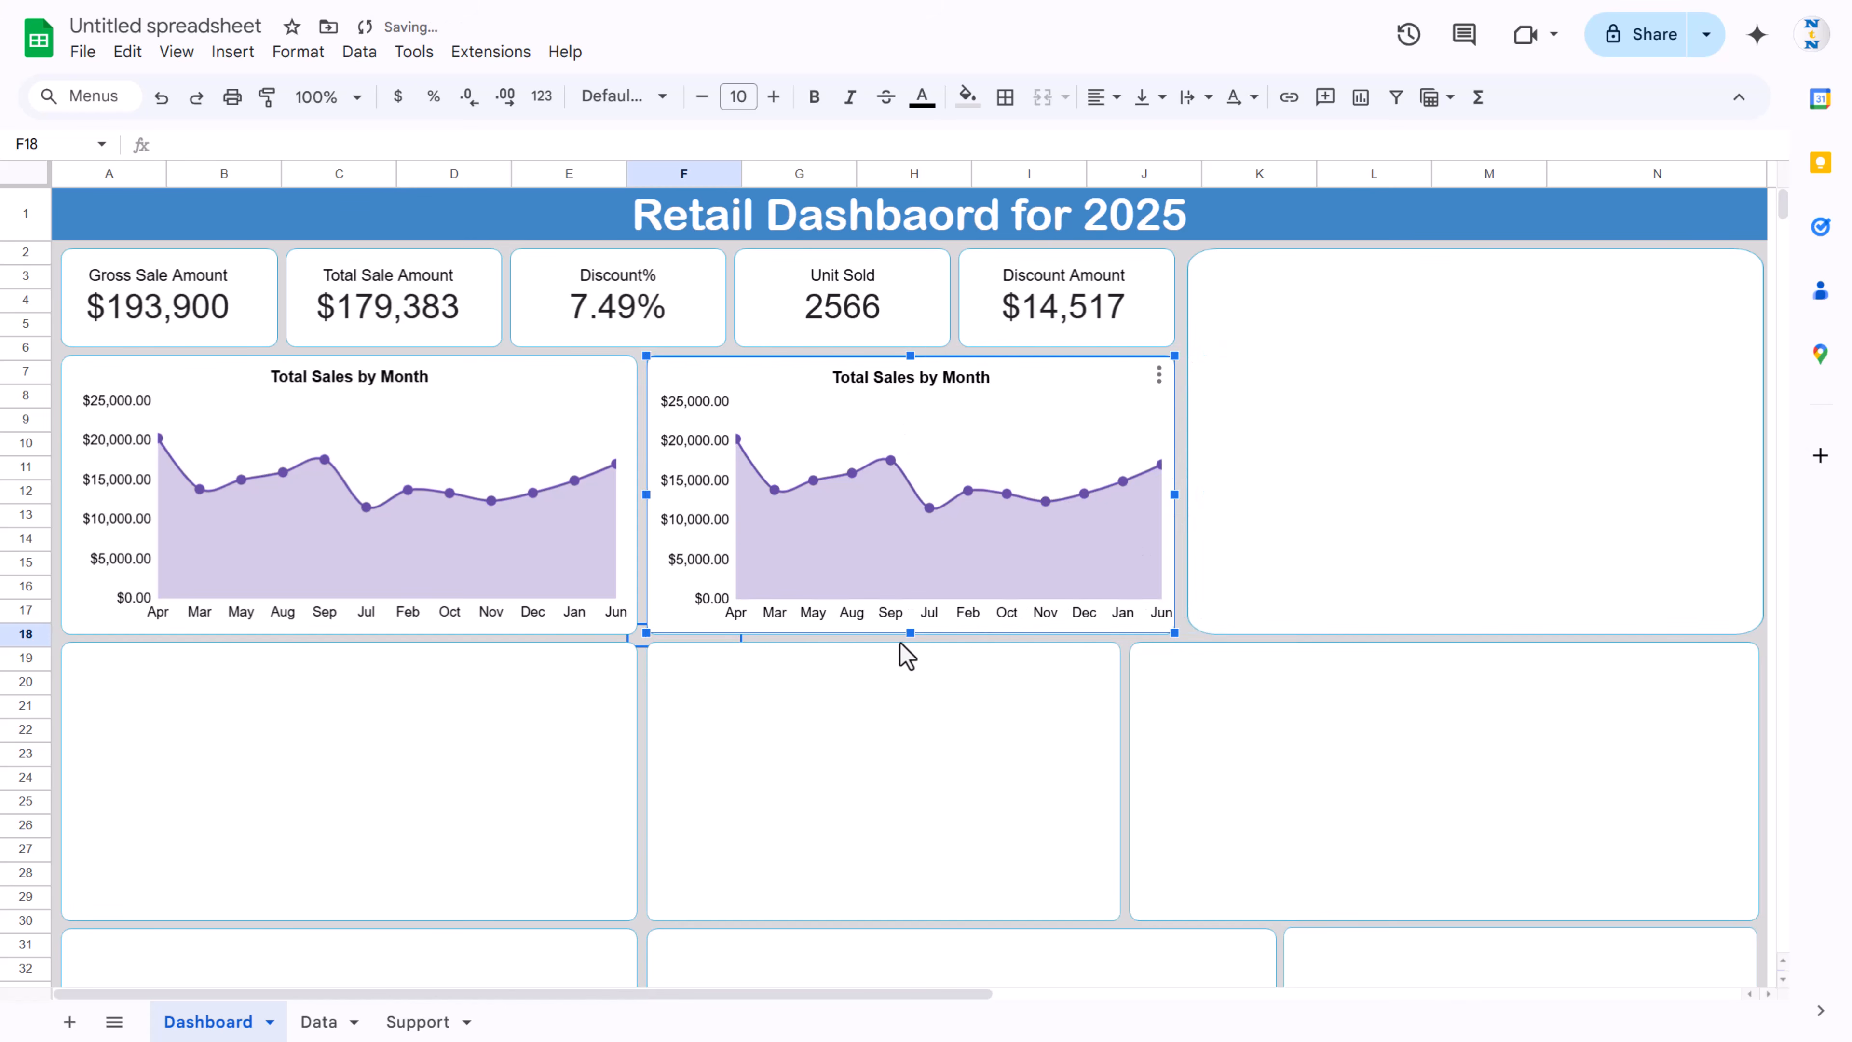
drag(910, 632, 911, 633)
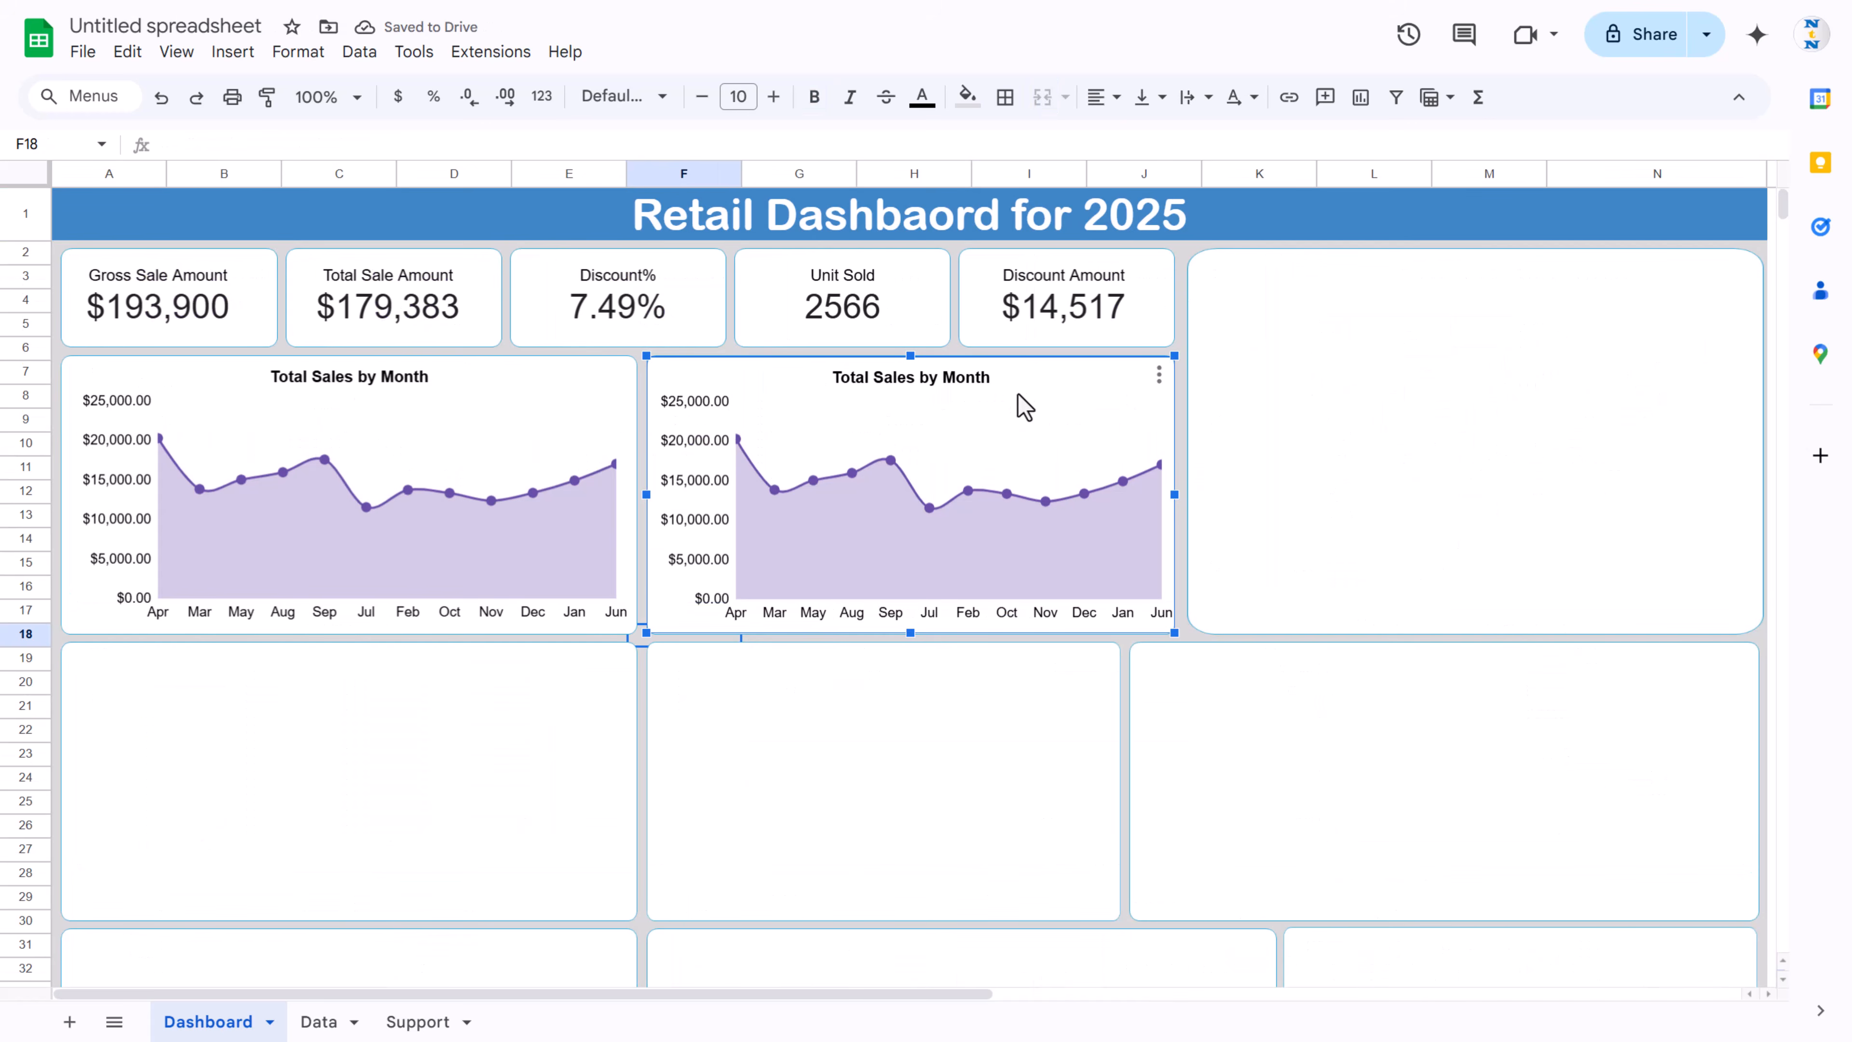
Step: Open the copied chart for editing and change its type to a column chart
double_click(1025, 407)
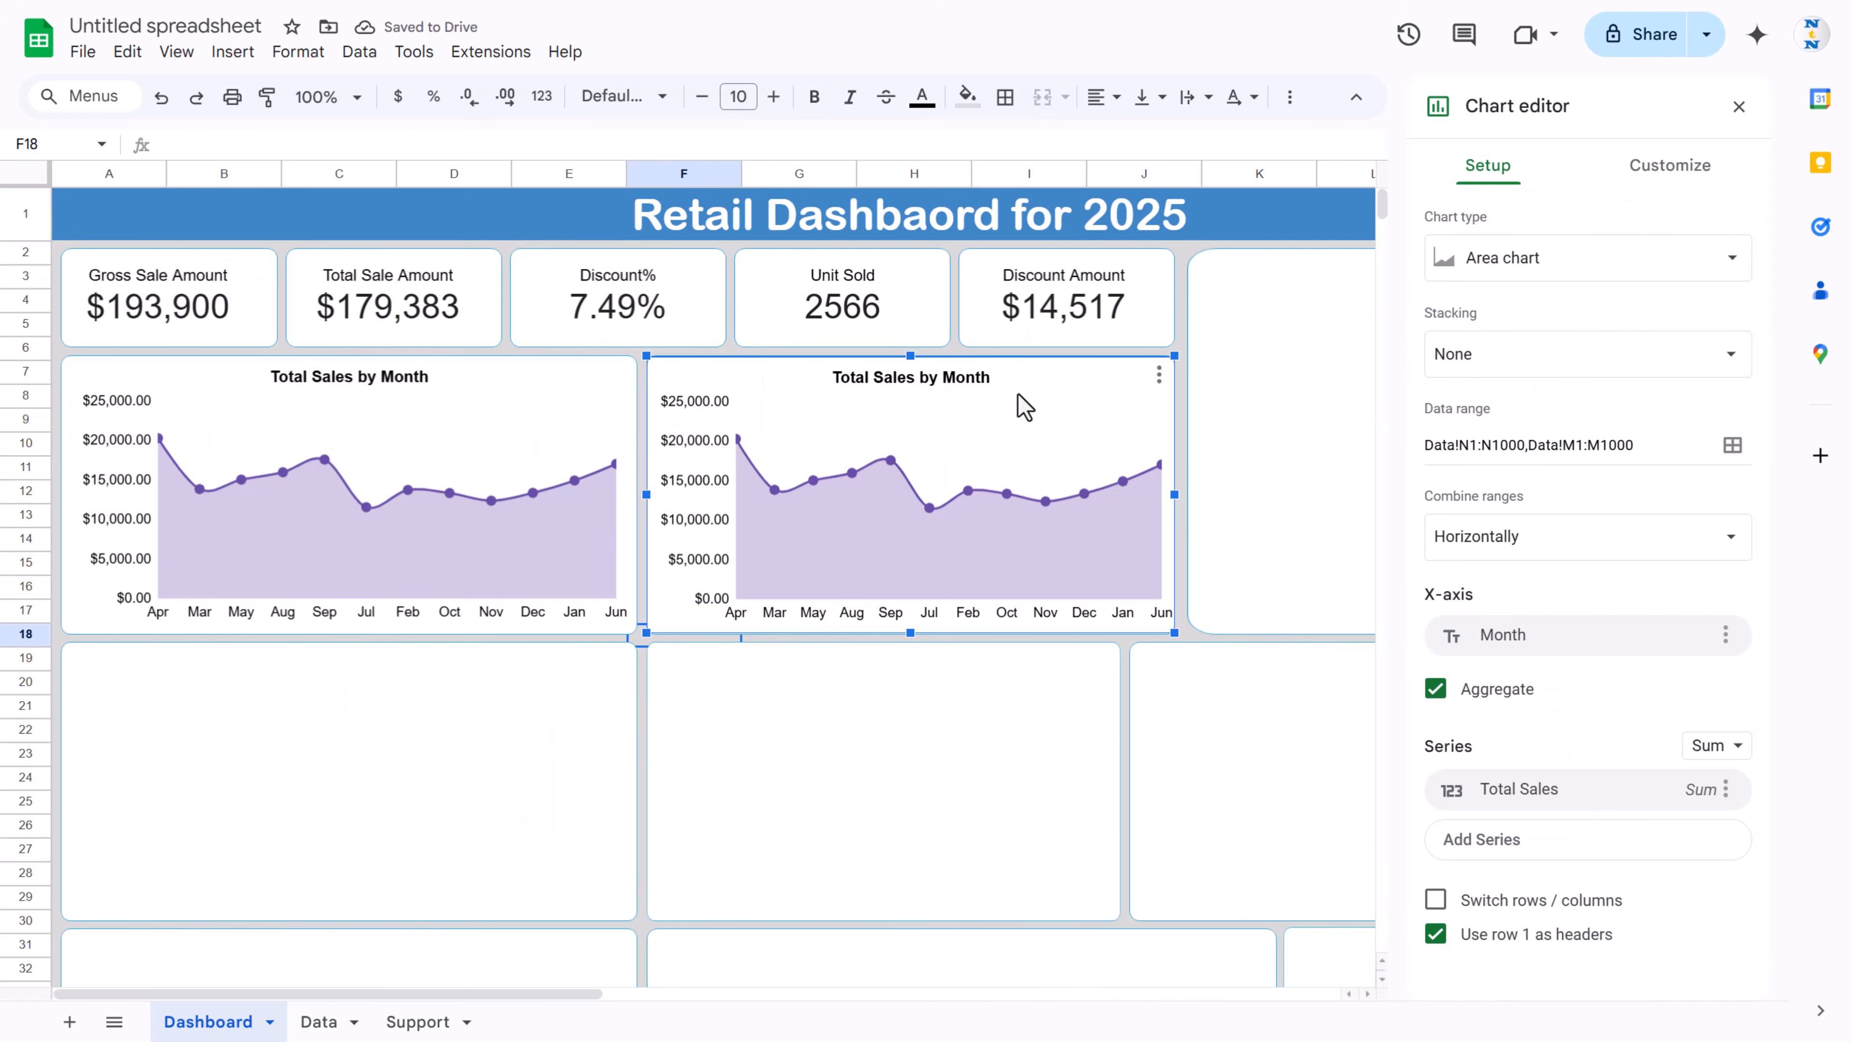
click(1543, 285)
scroll(1513, 616, down, 3)
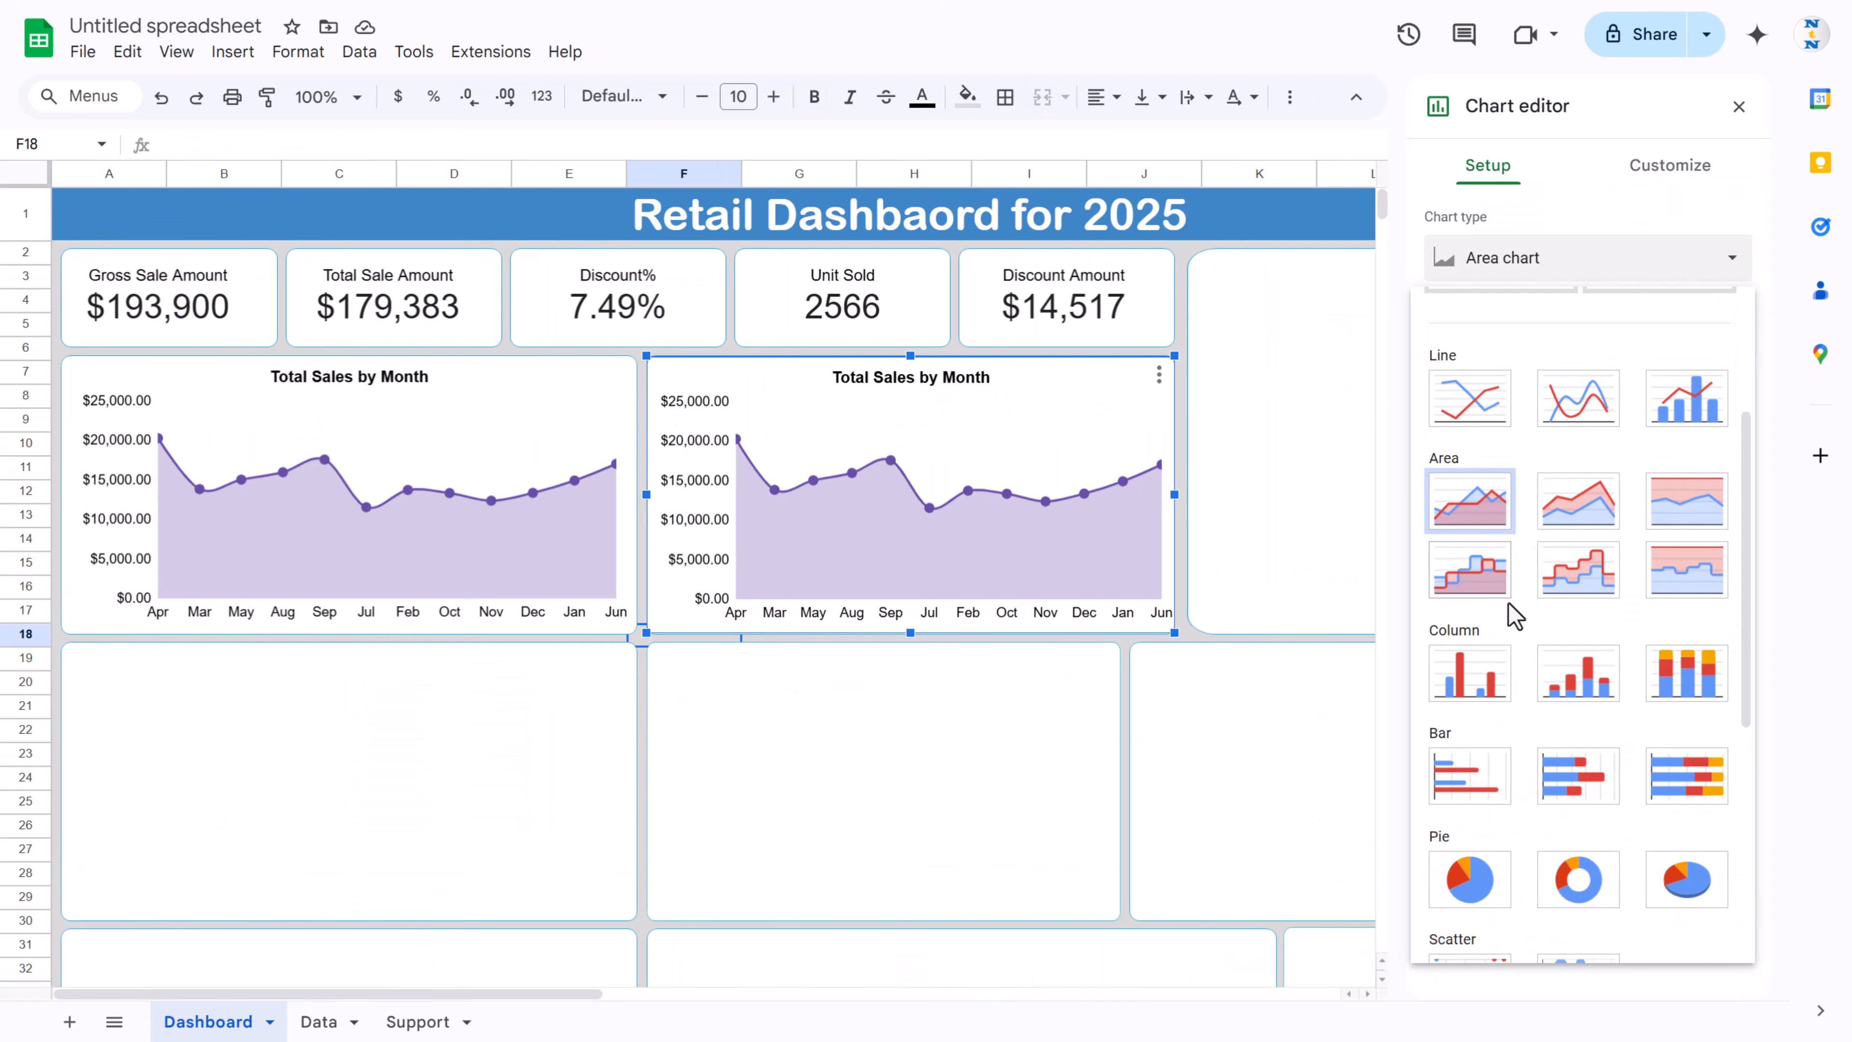
click(1518, 684)
Step: Clear both existing data ranges of the column chart in the data range selection
click(1729, 447)
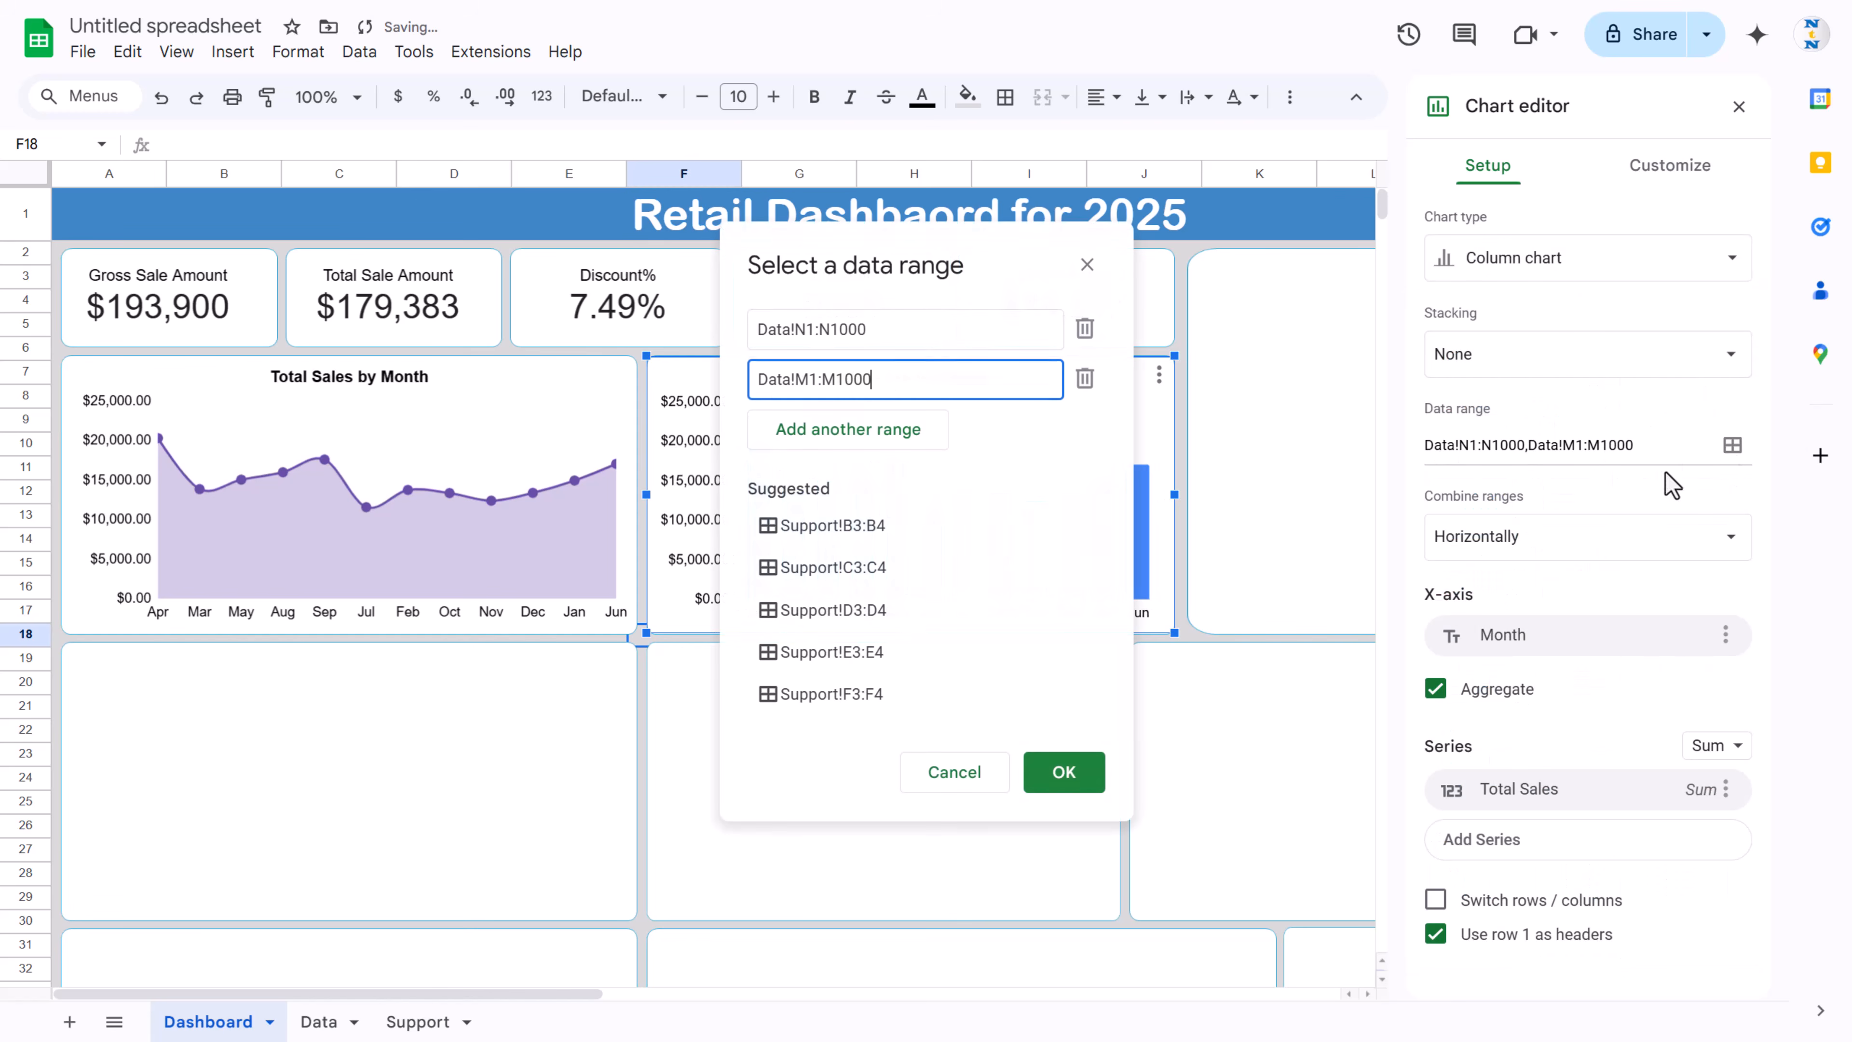
click(927, 328)
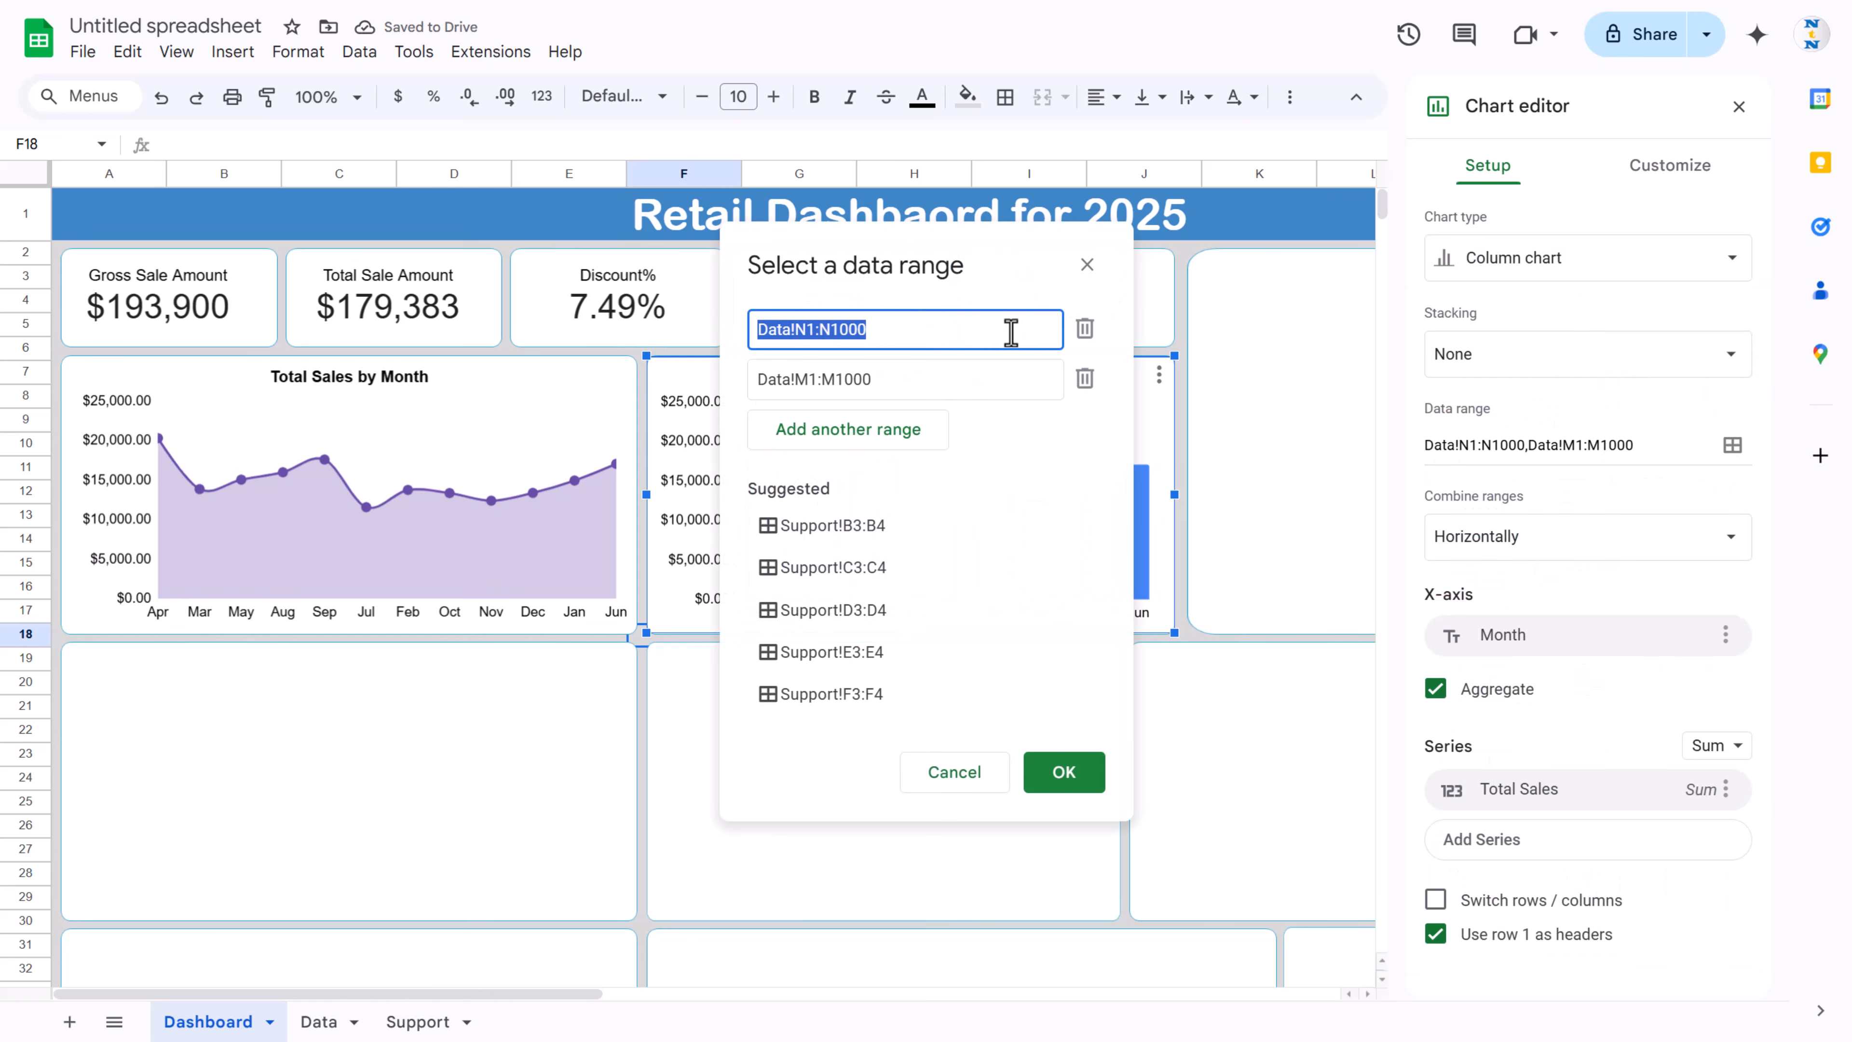
key(BackSpace)
click(939, 377)
key(BackSpace)
click(882, 332)
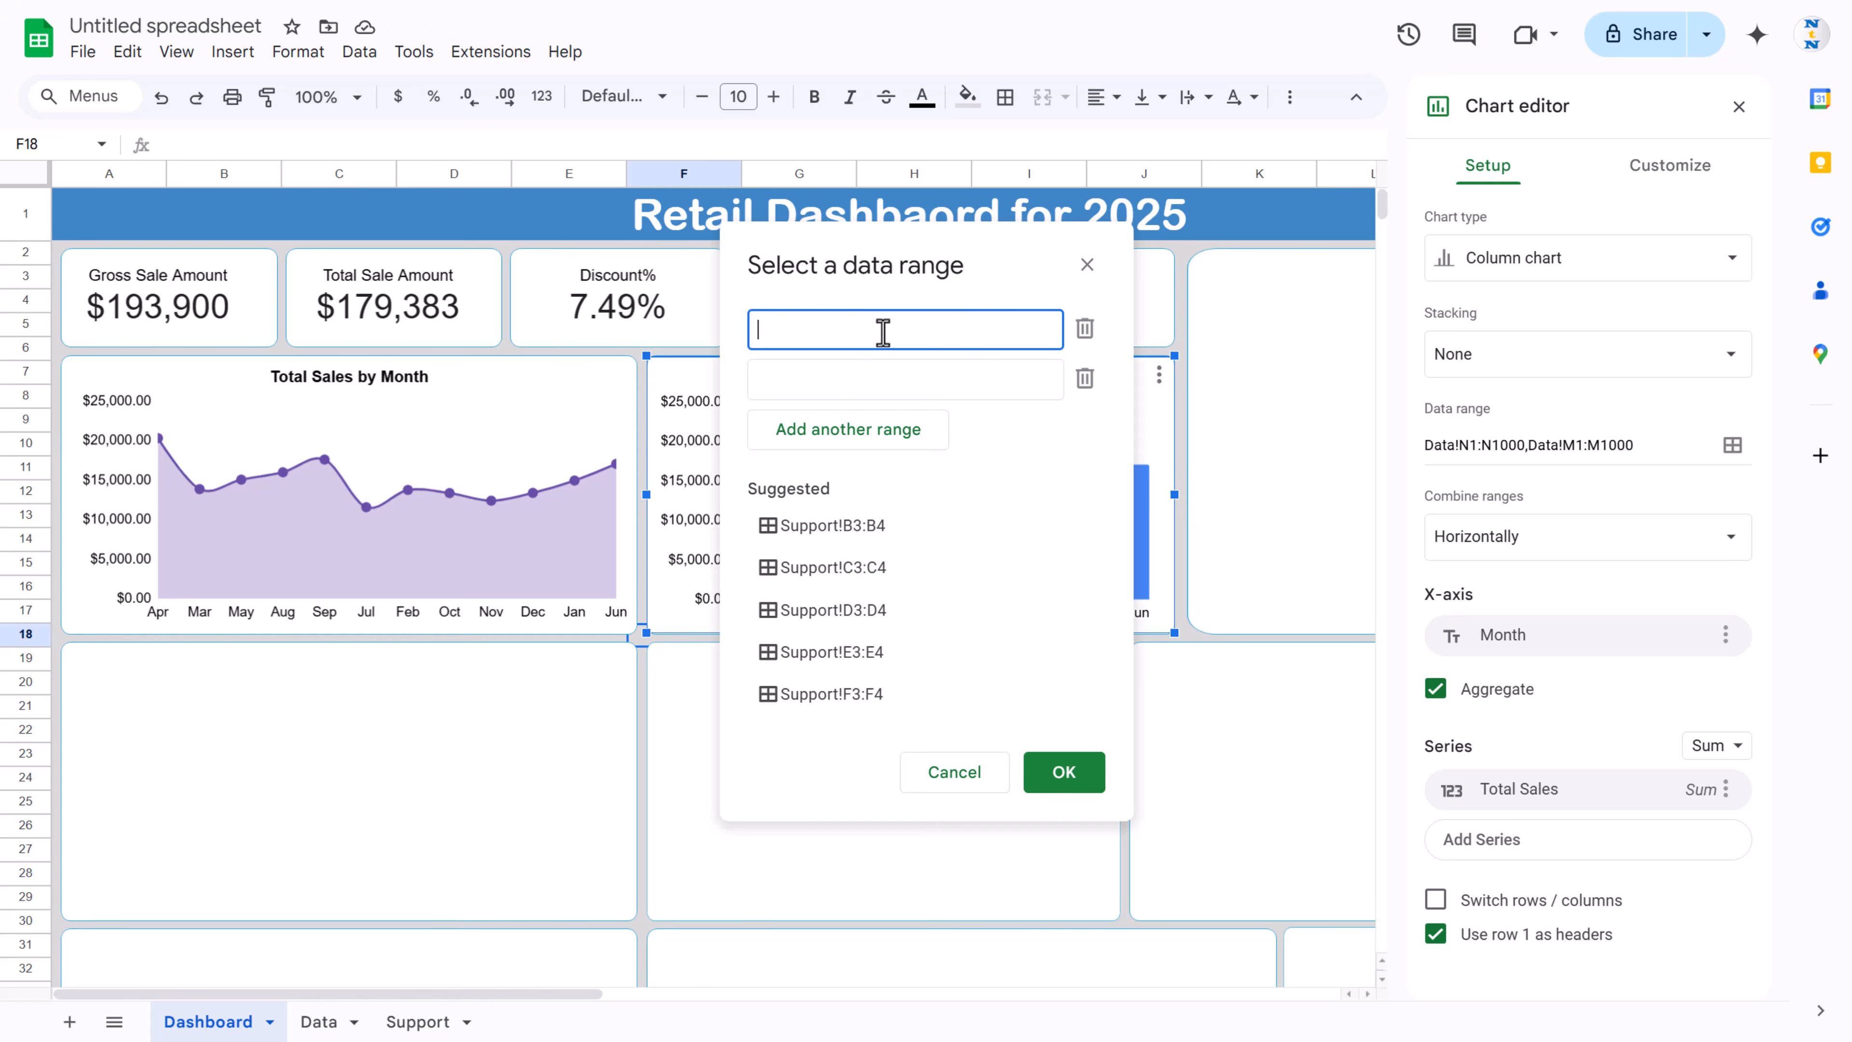
Step: Set the chart's data ranges to the Data sheet's Product Name column (Data!D:D) and Gross Sale column (Data!L:L)
click(319, 1024)
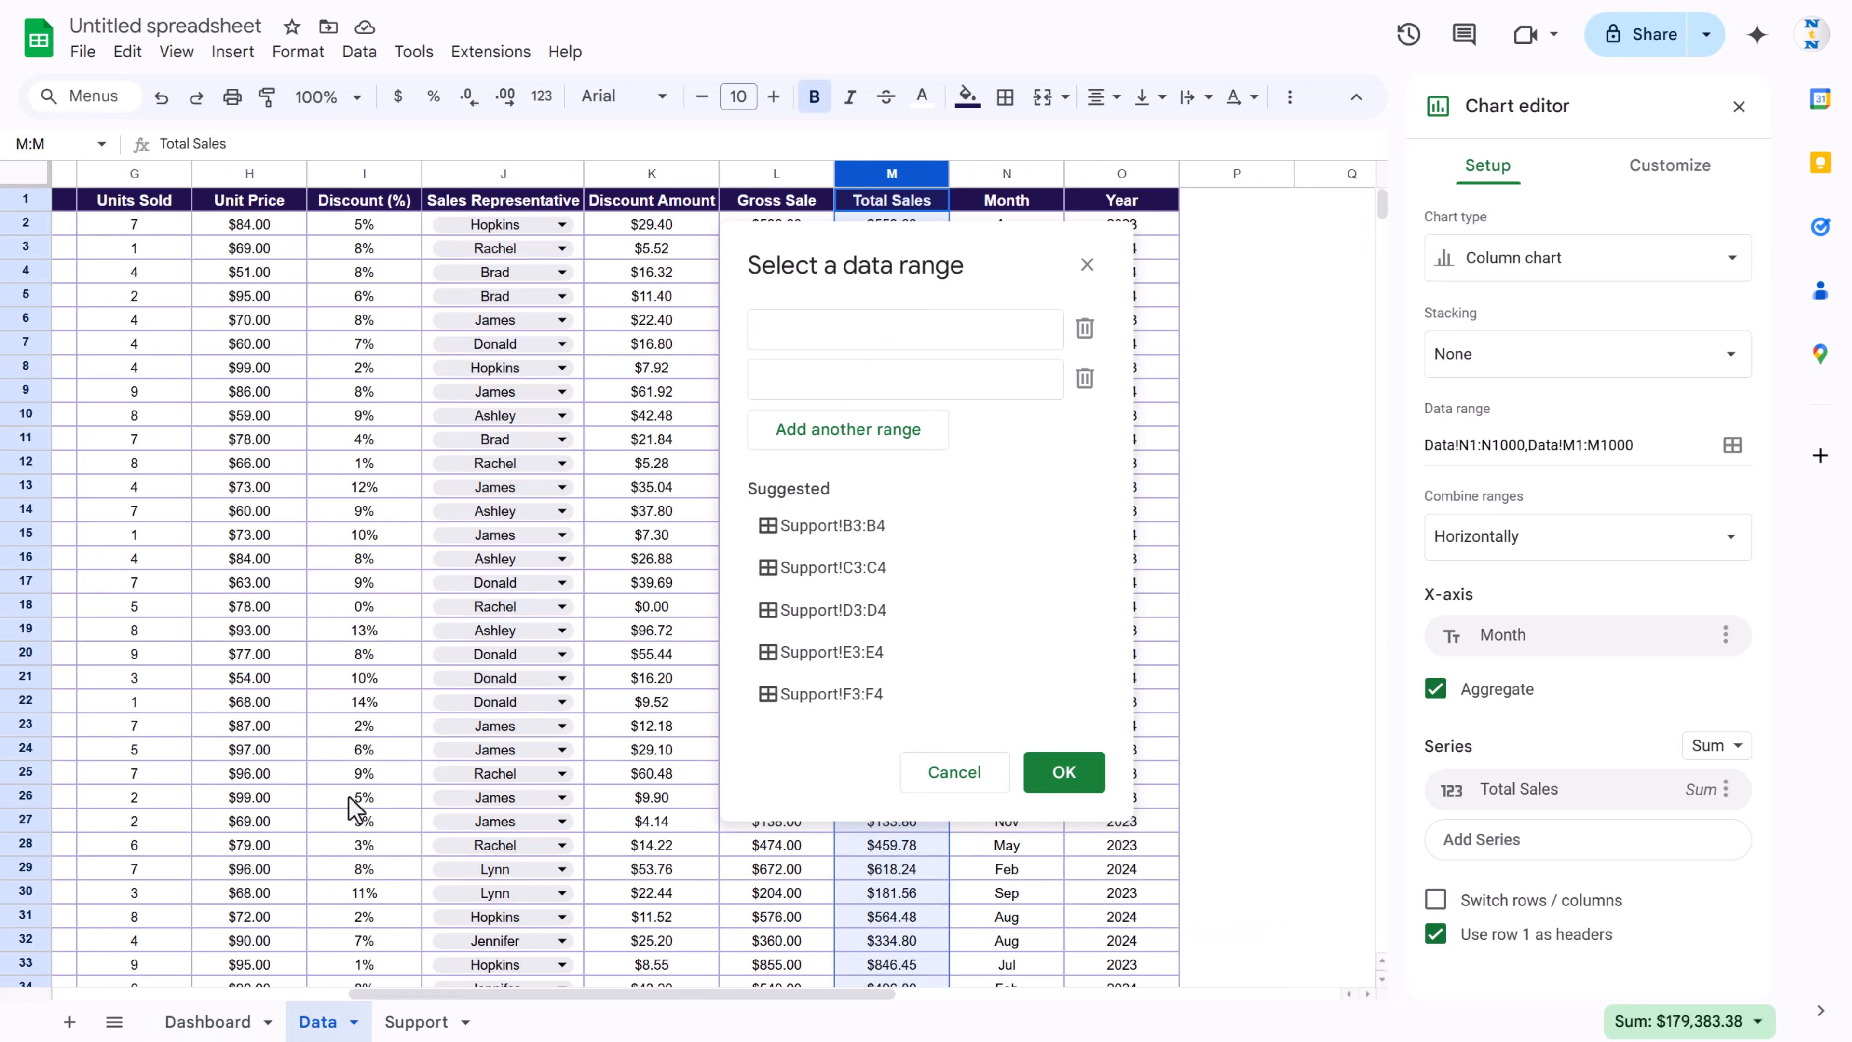
click(162, 994)
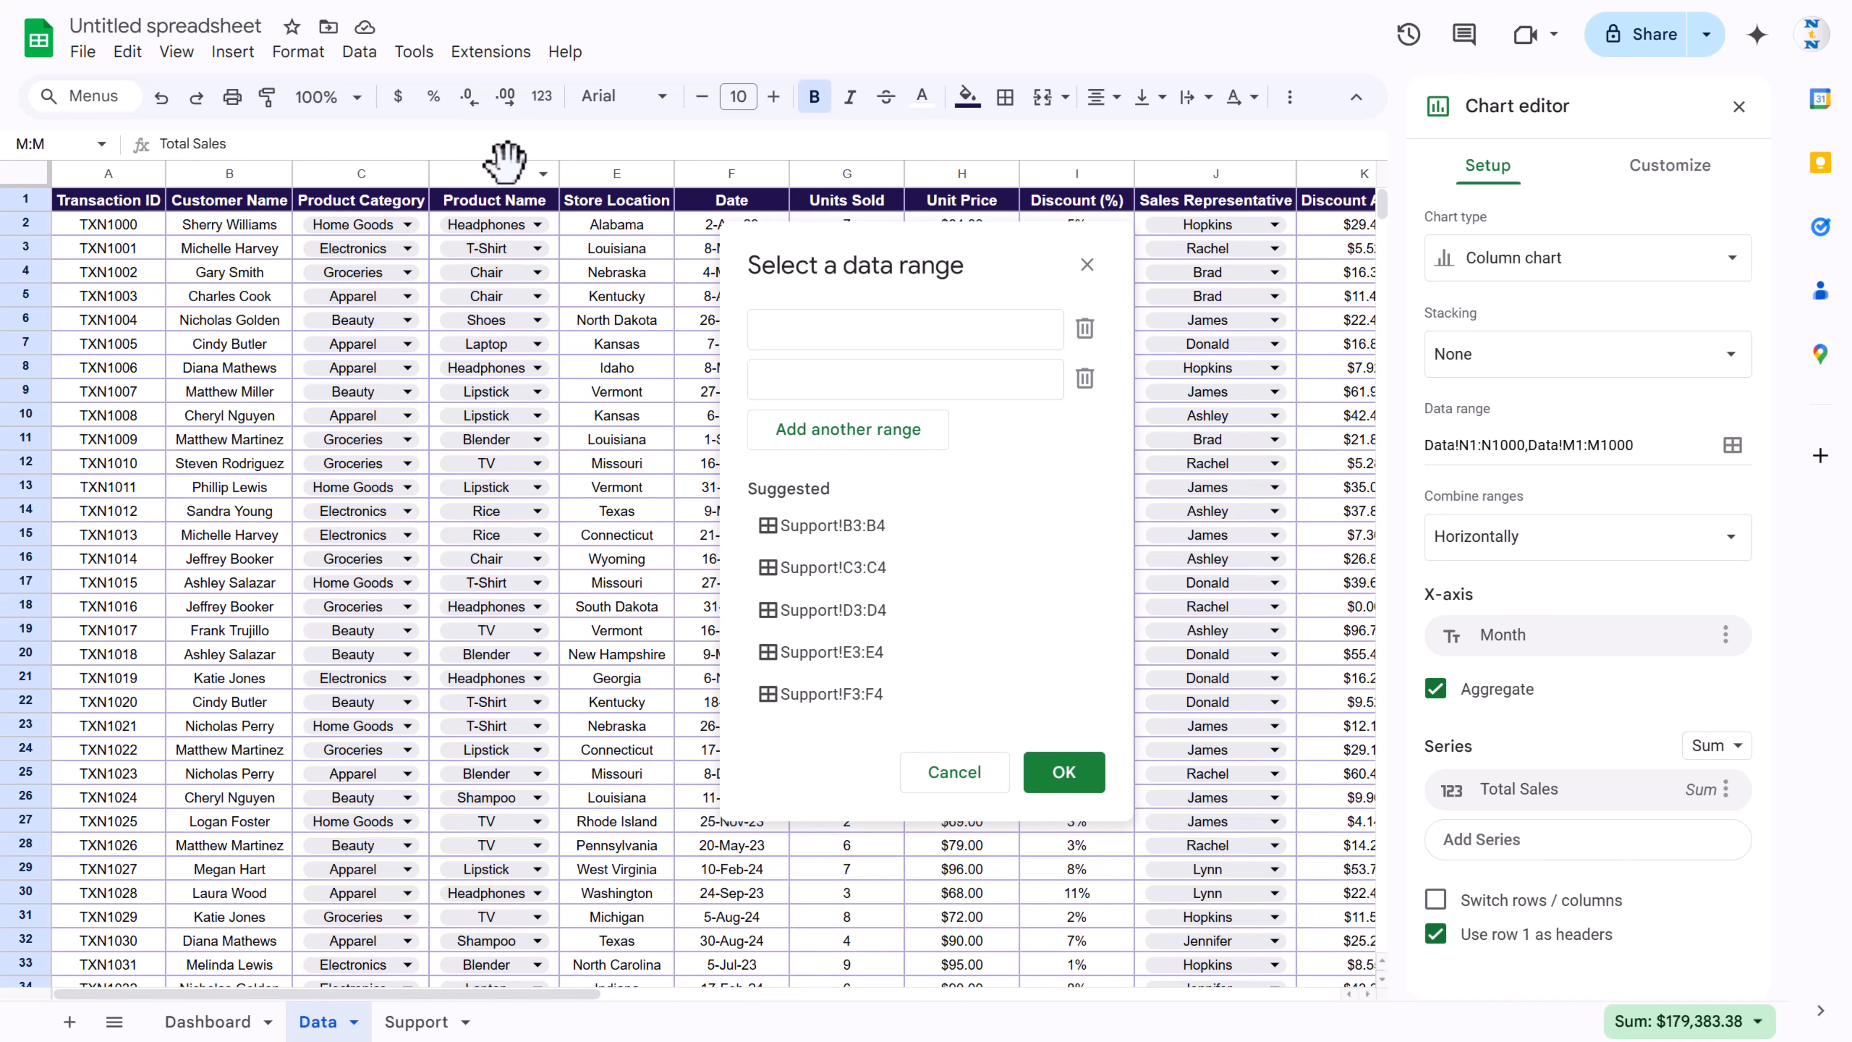
click(503, 173)
click(751, 378)
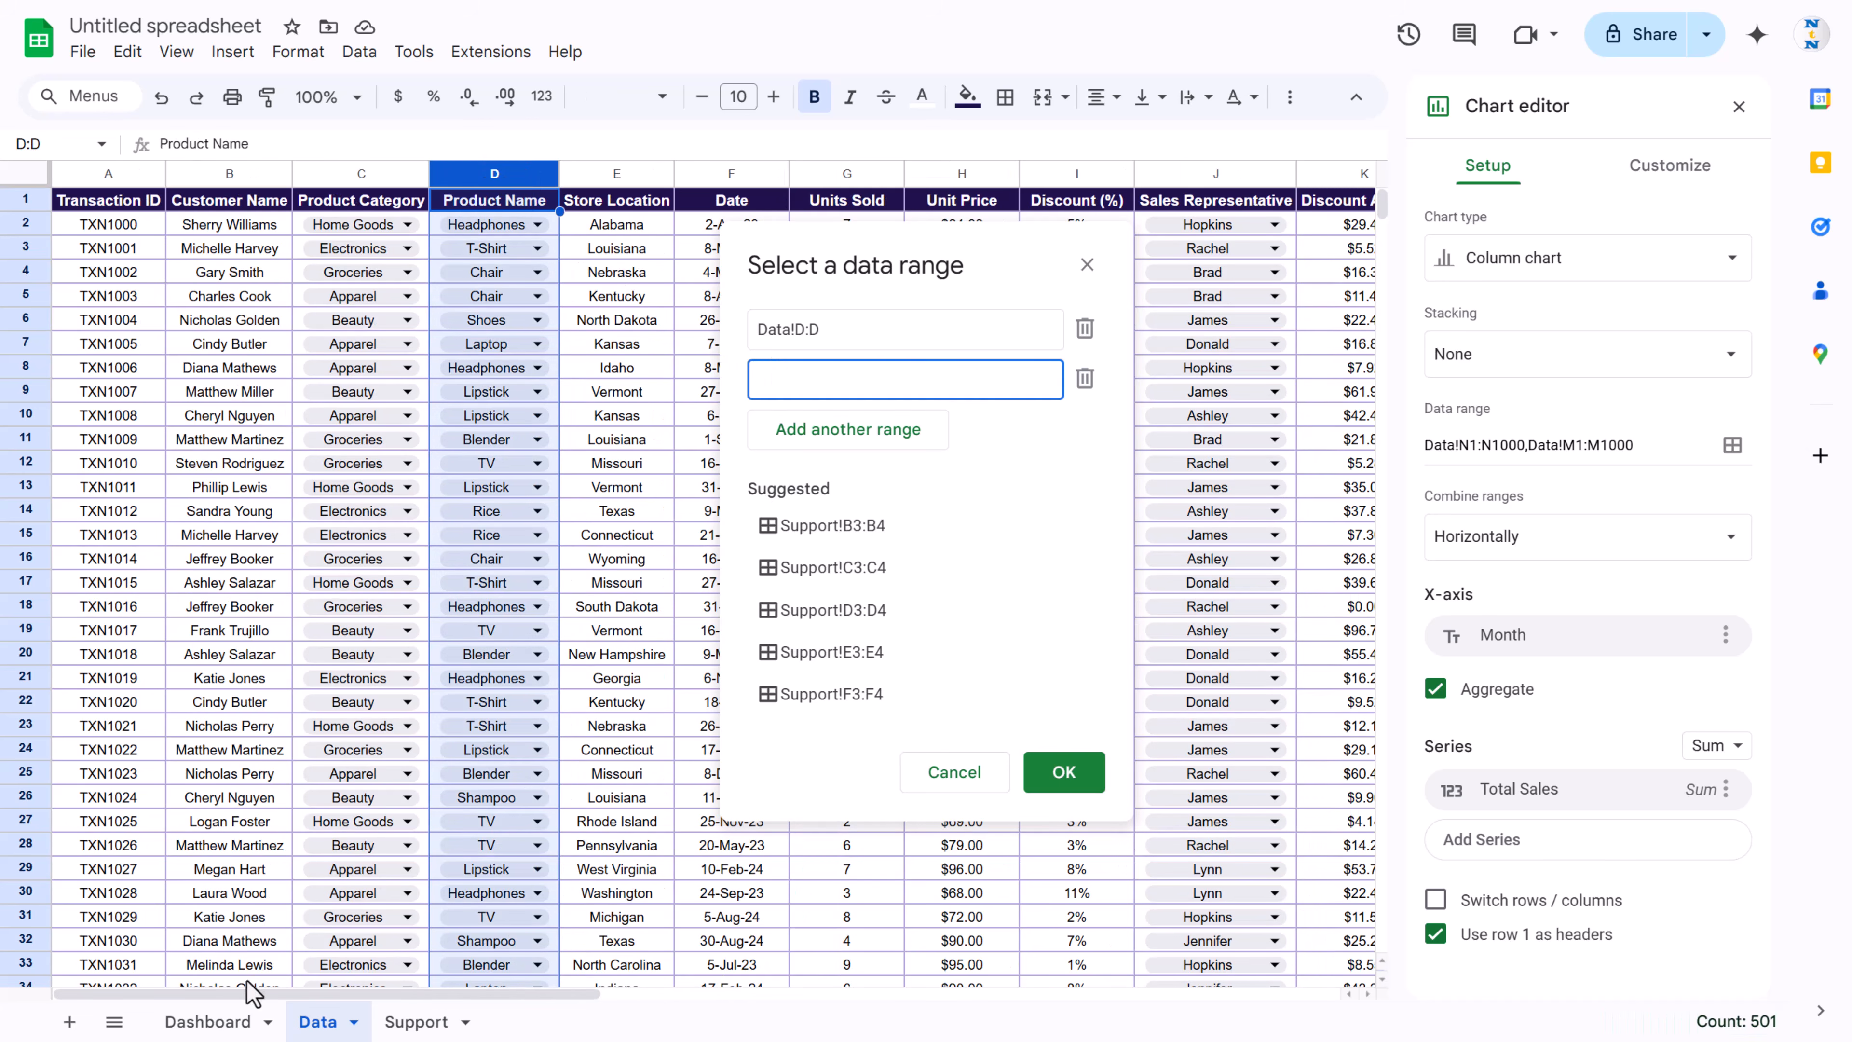
drag(244, 993, 645, 1006)
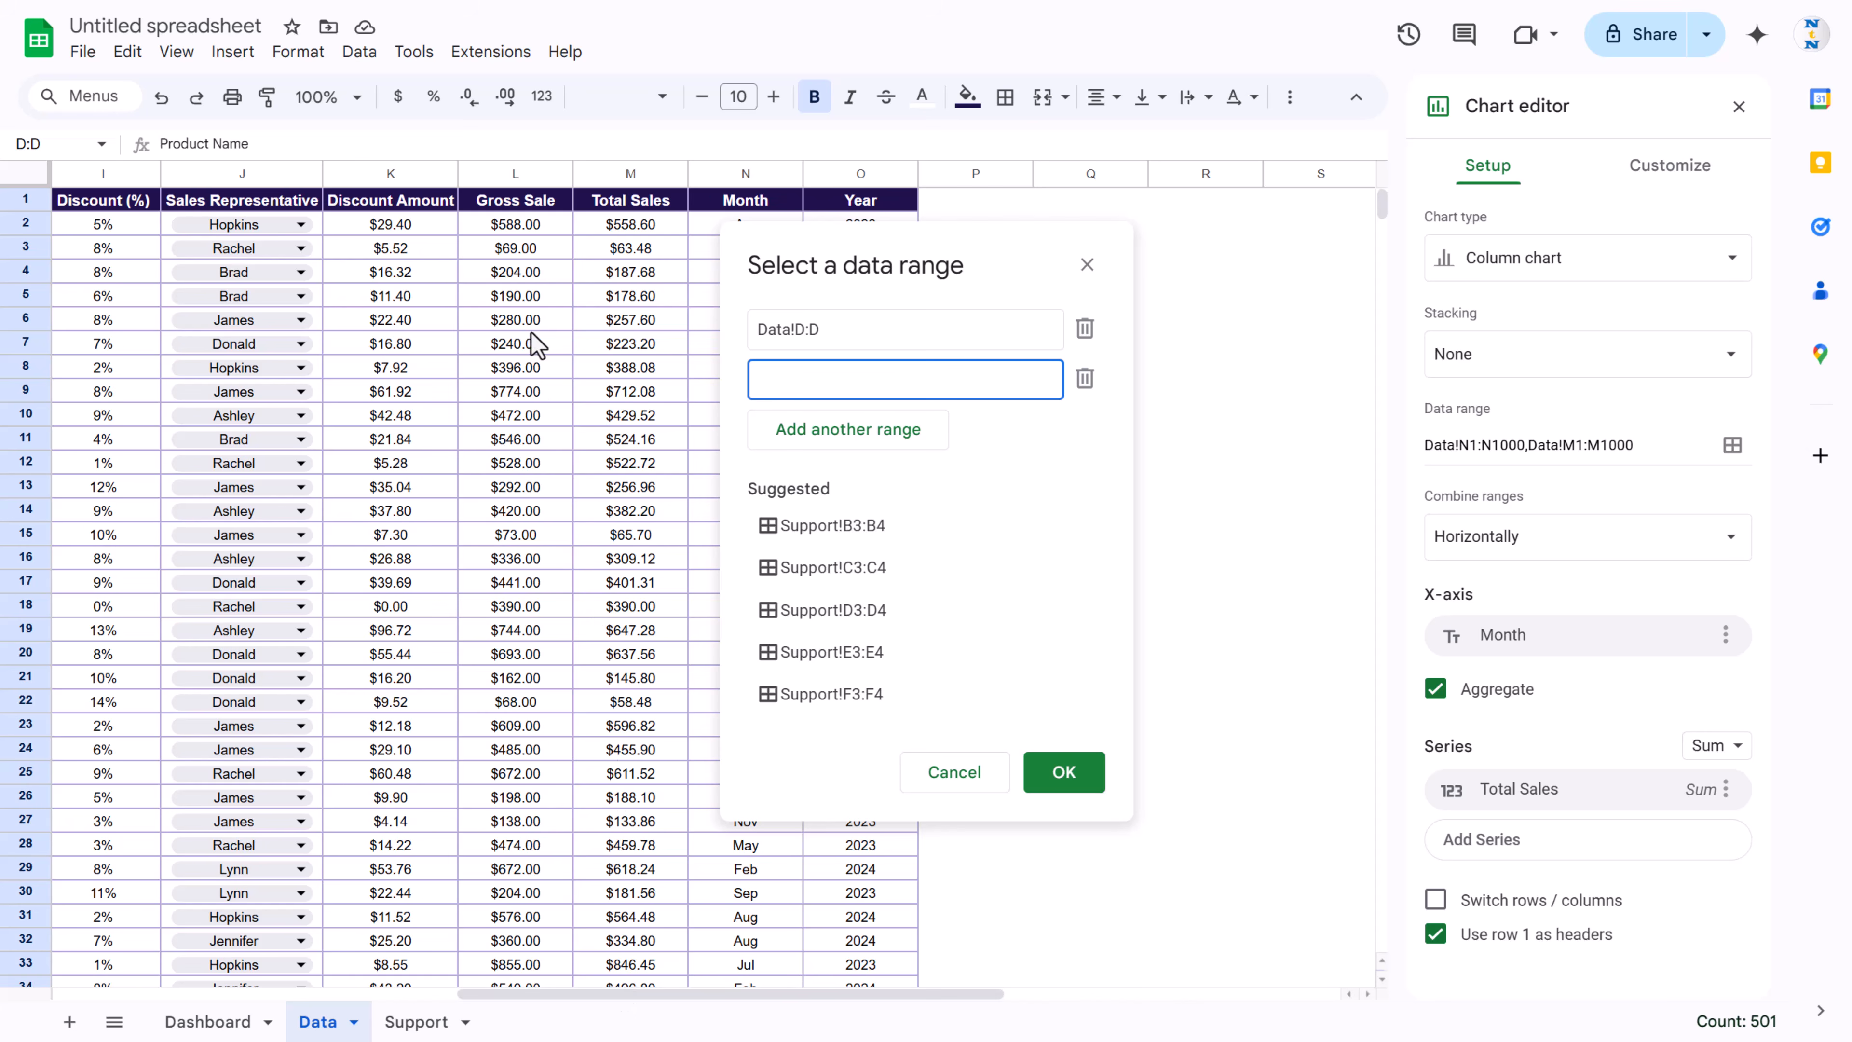
click(520, 175)
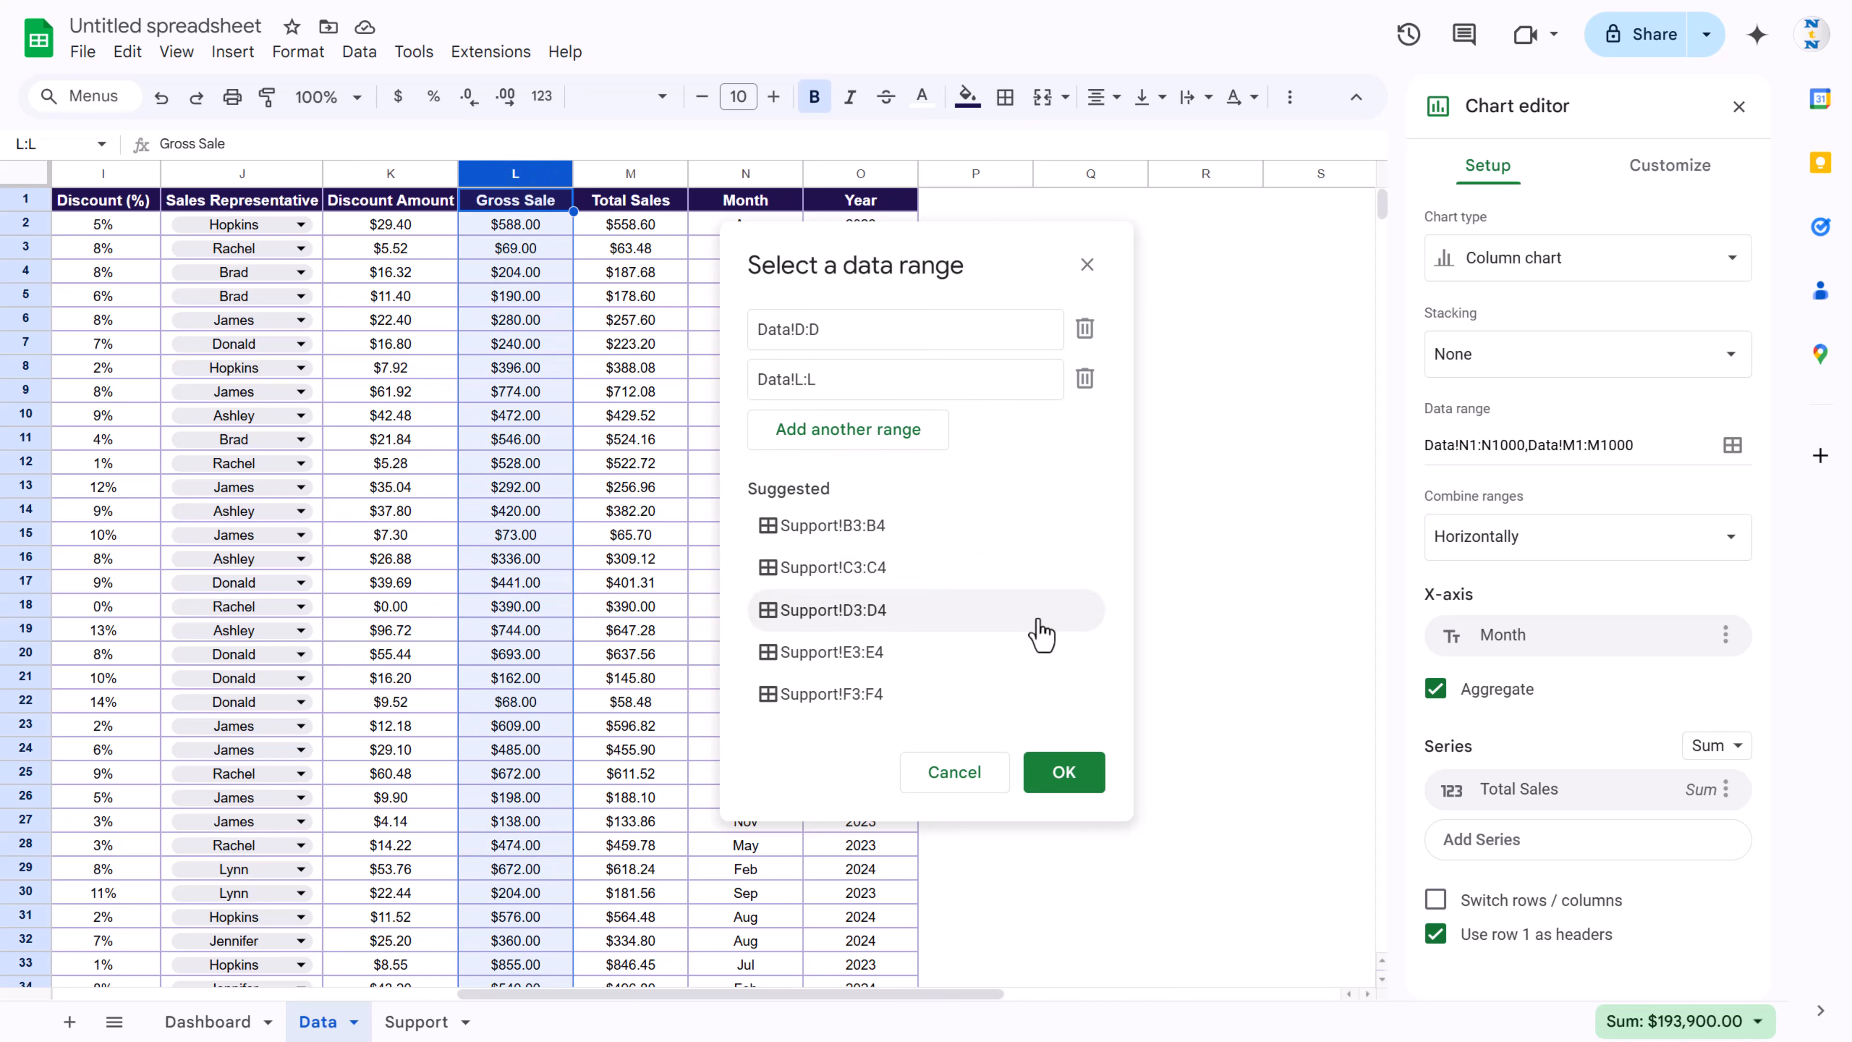
click(1058, 767)
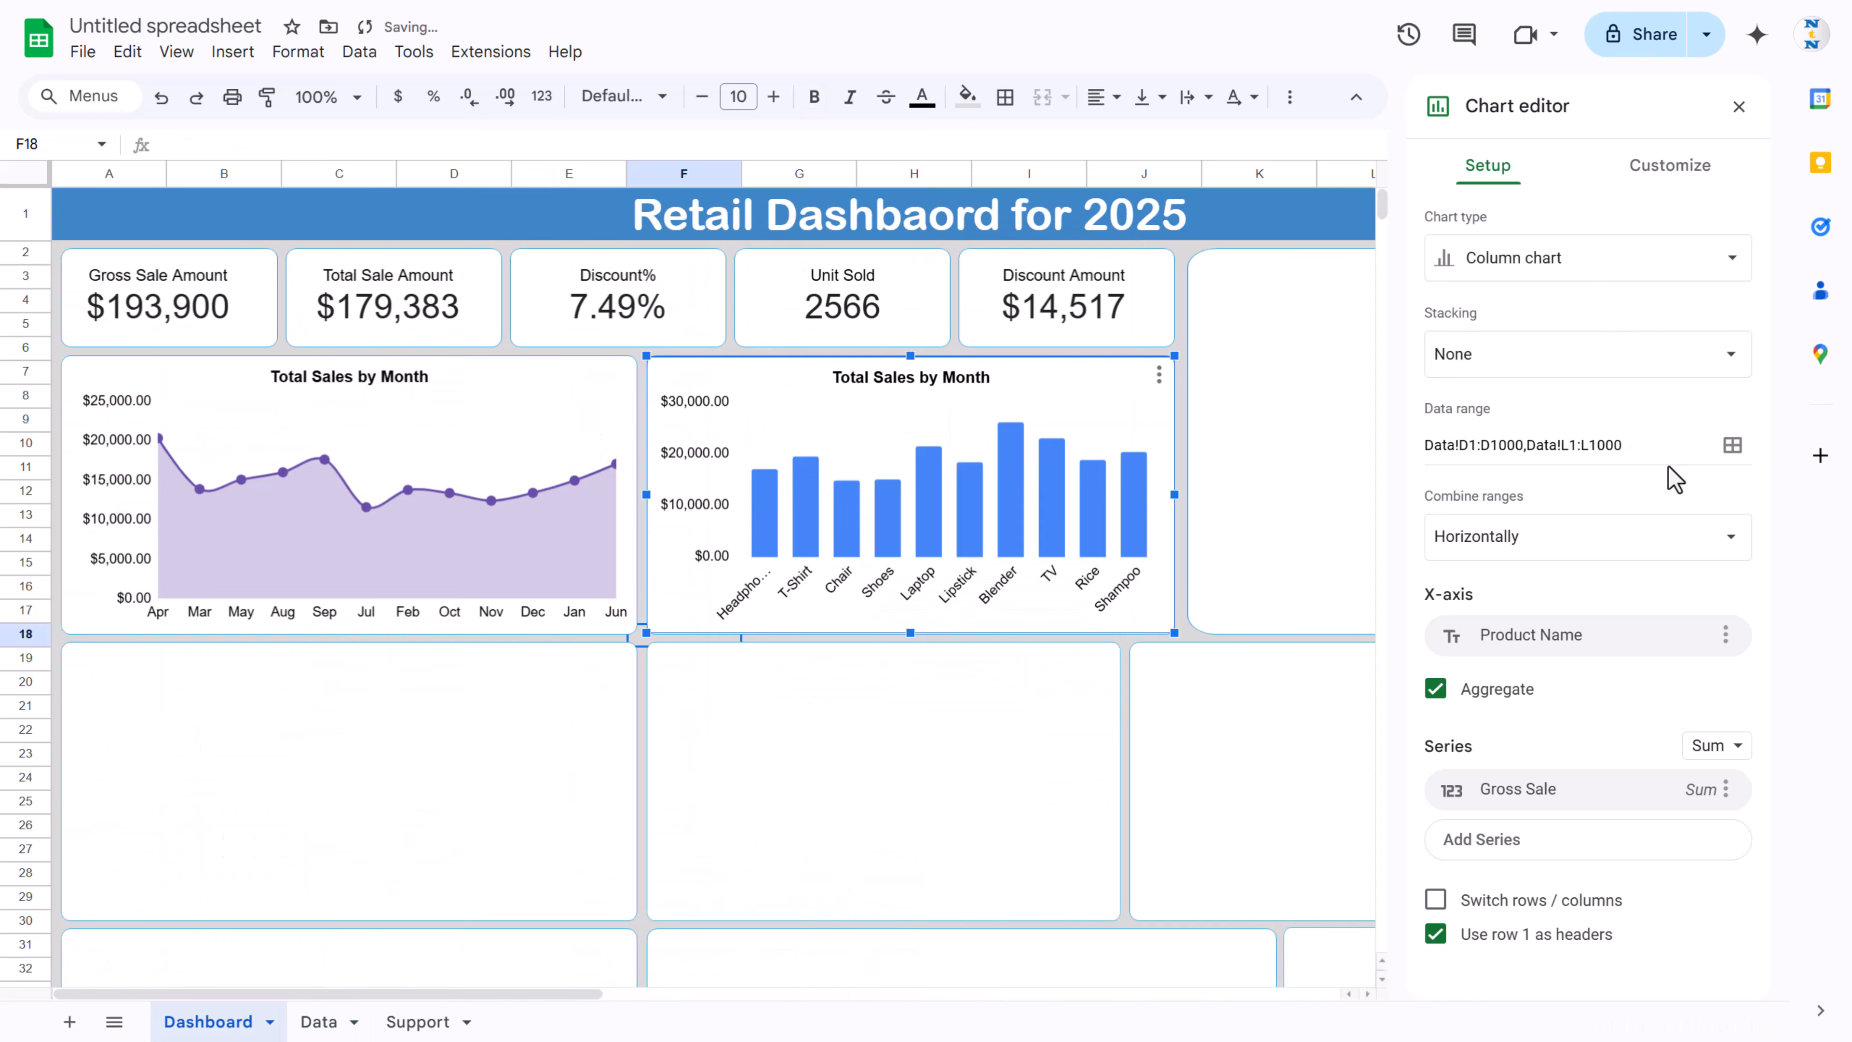
Step: Set the Gross Sale series fill color to the darker blue that matches the dashboard's title banner
click(1677, 168)
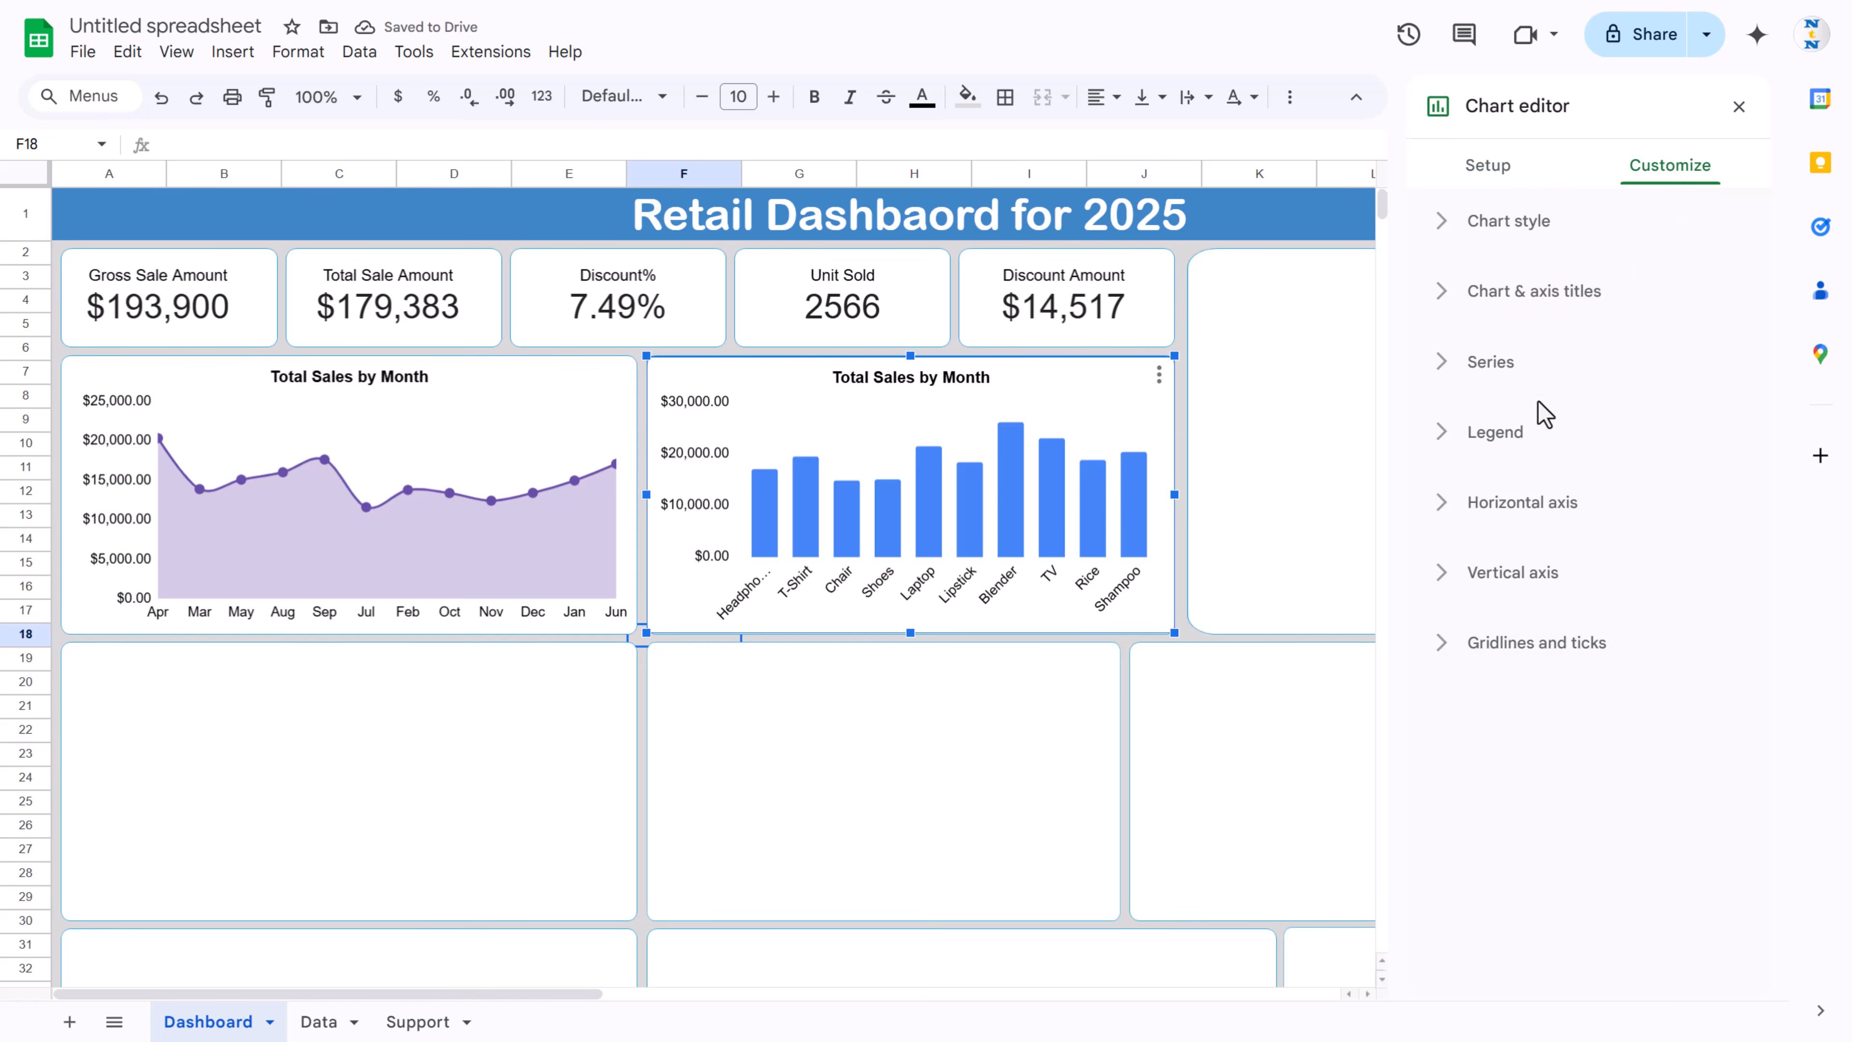
click(1535, 365)
click(1559, 578)
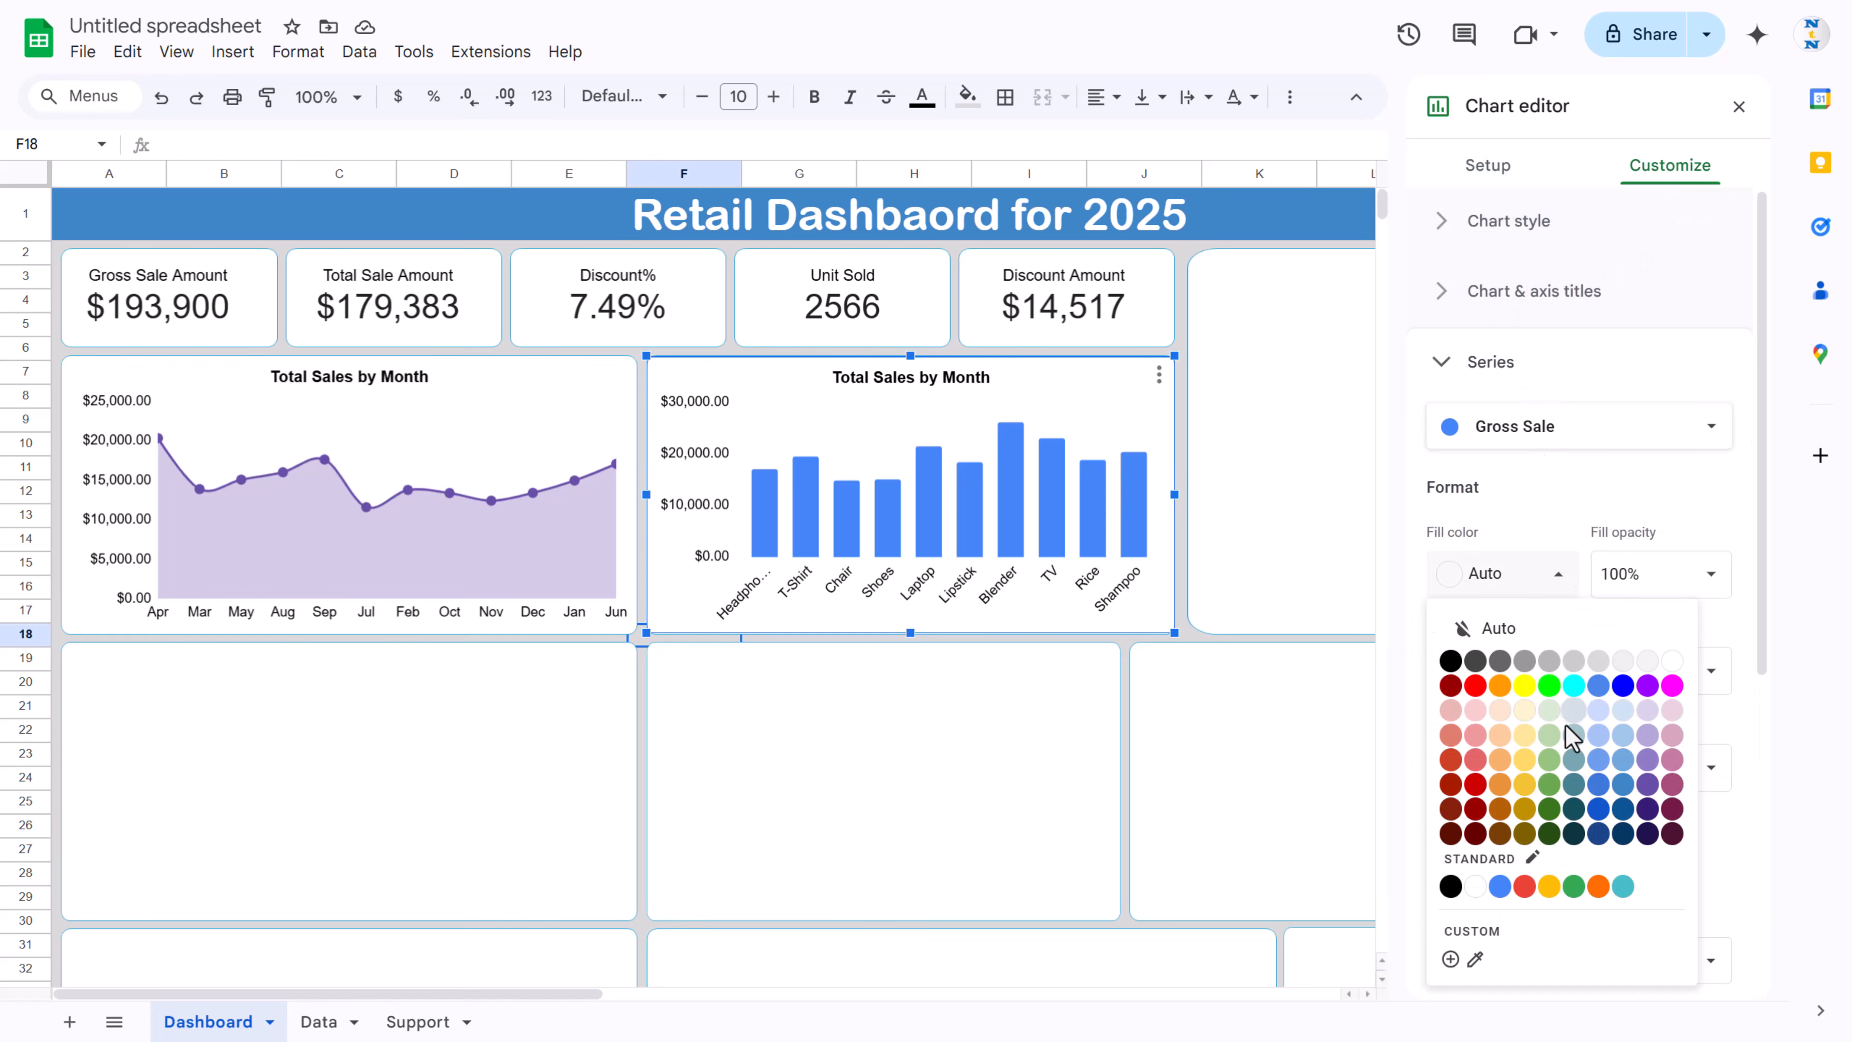
click(1623, 787)
Step: Change the column chart's title to "Gross Sales by Product Name" and close the chart editor
click(847, 379)
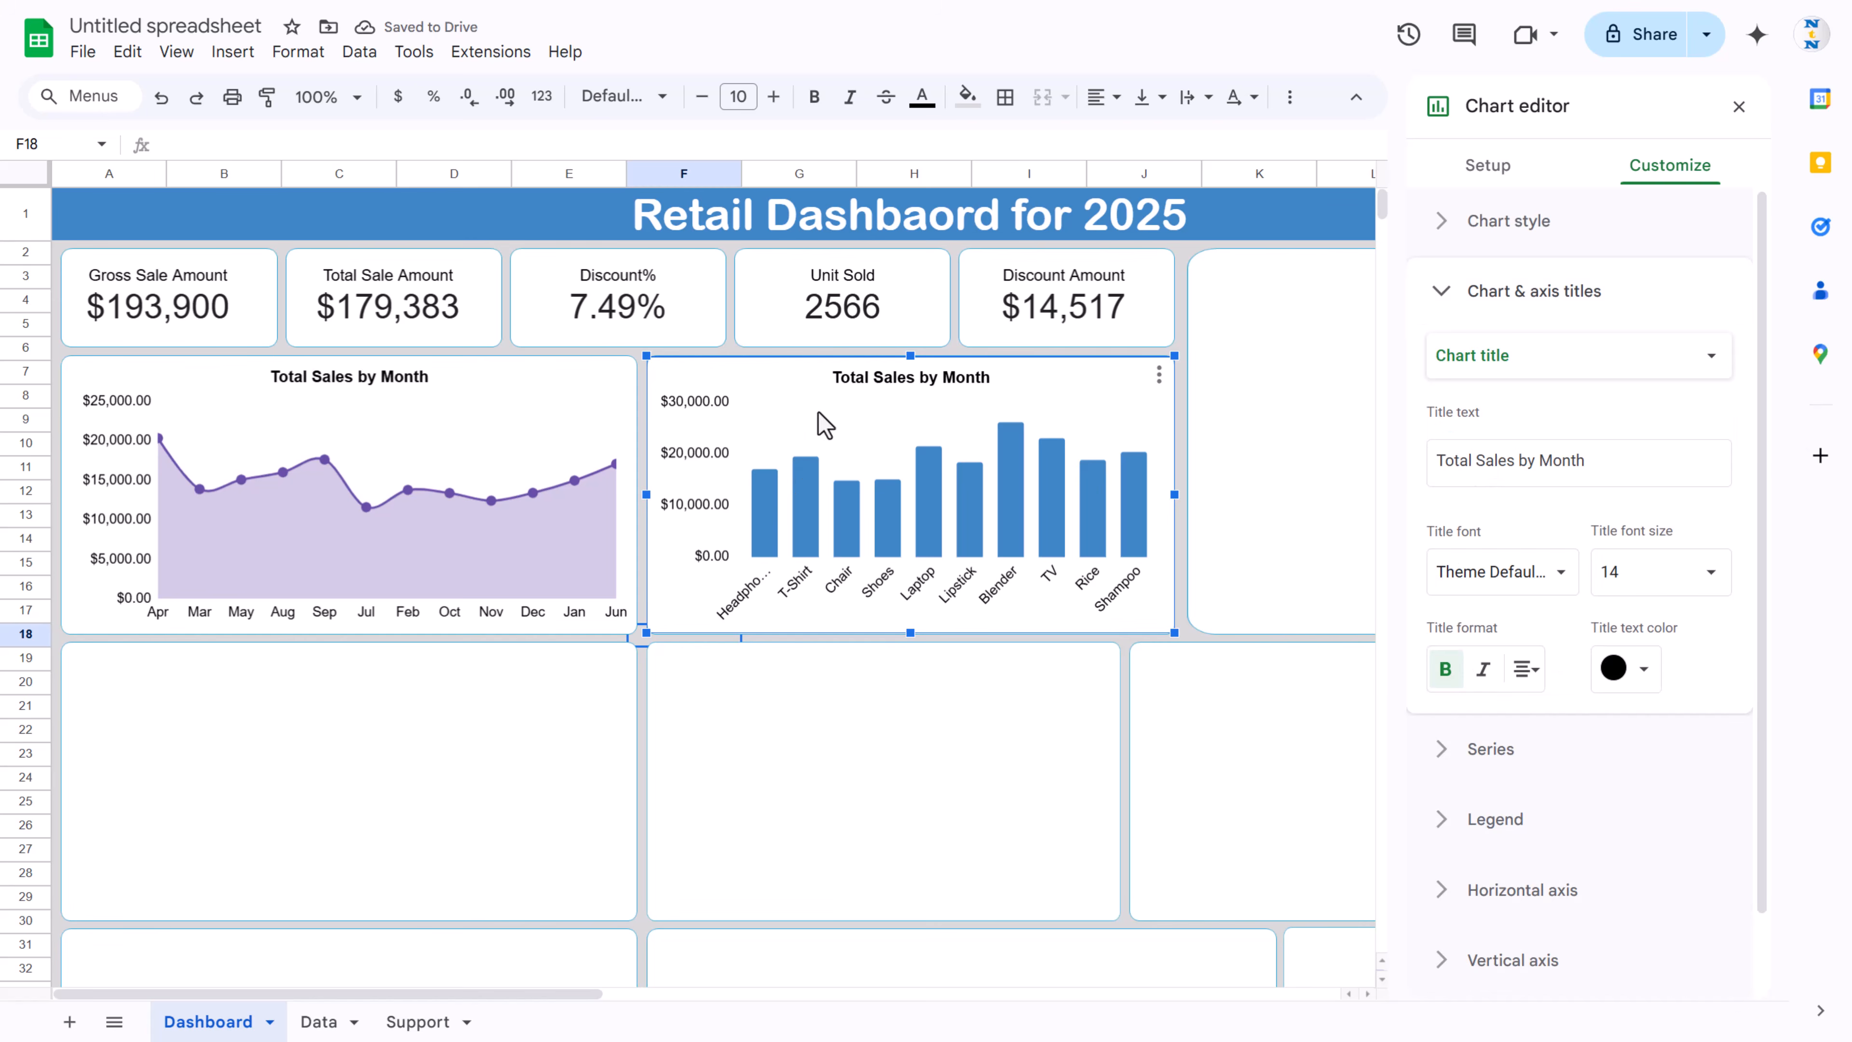
click(1513, 462)
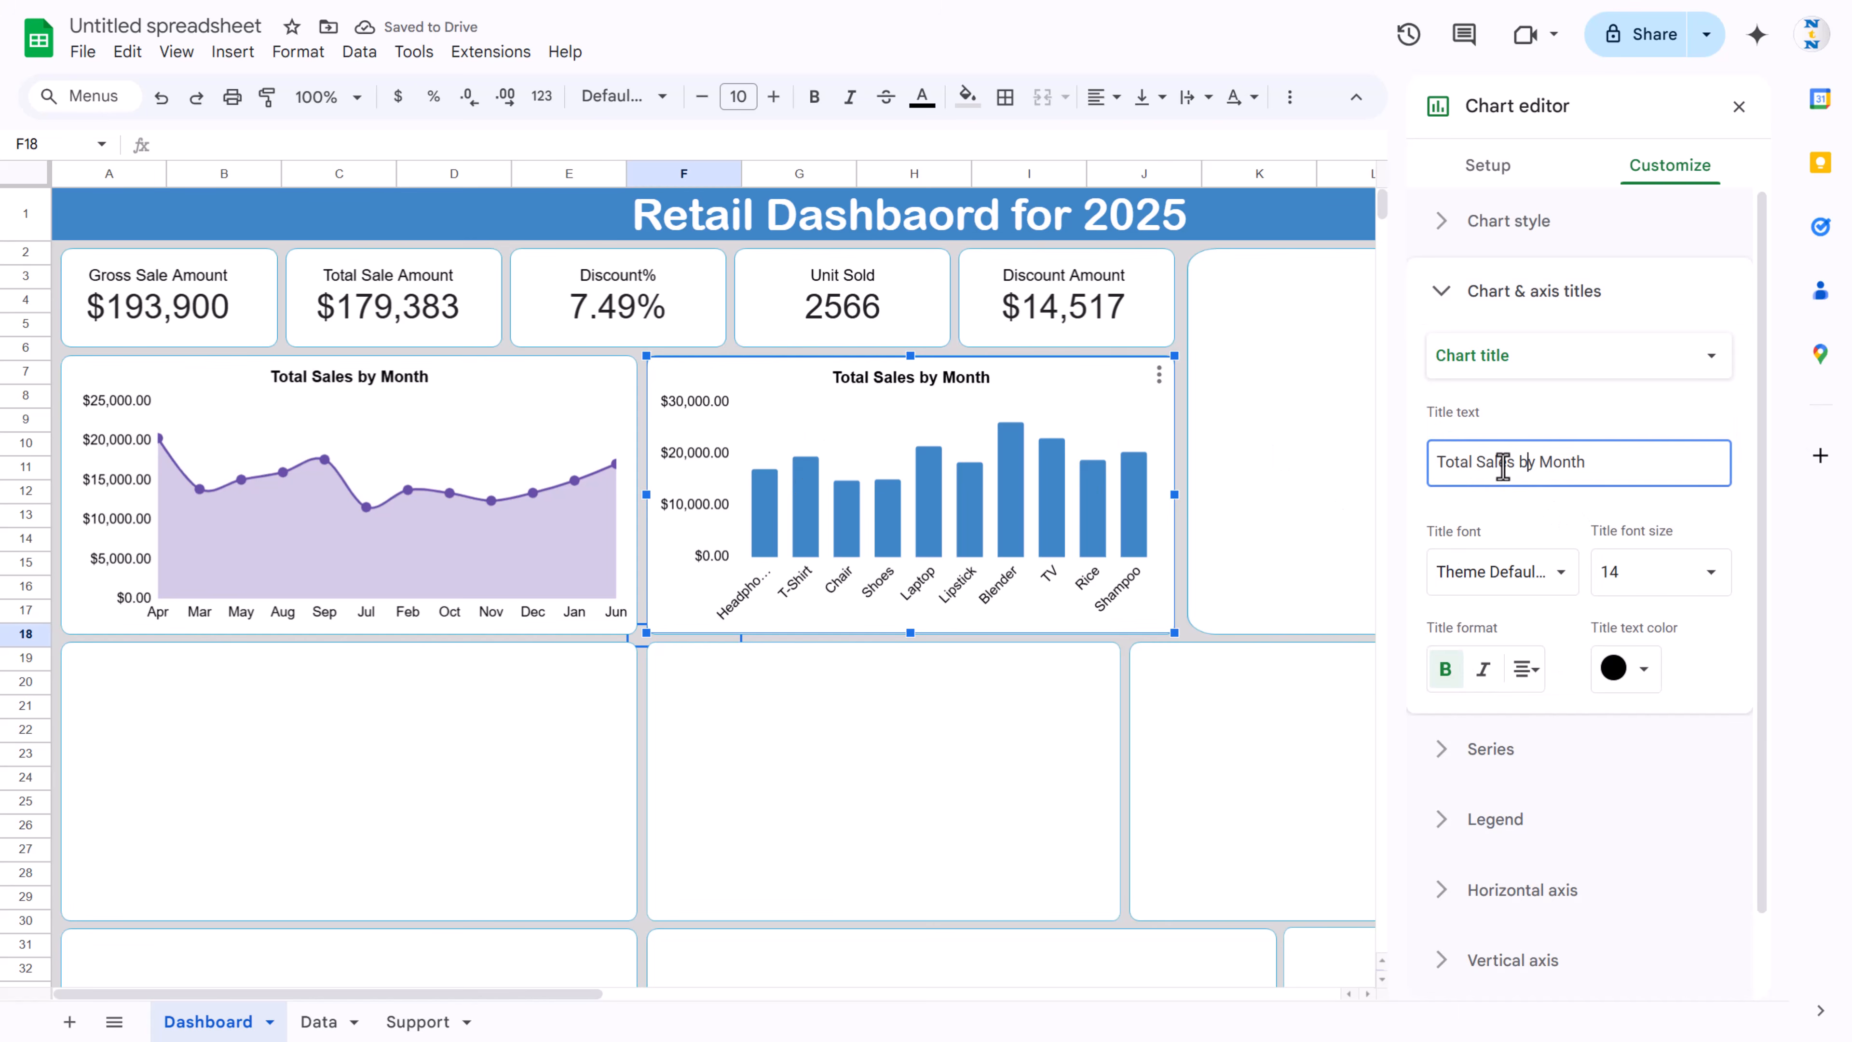
double_click(1472, 462)
text(Gross)
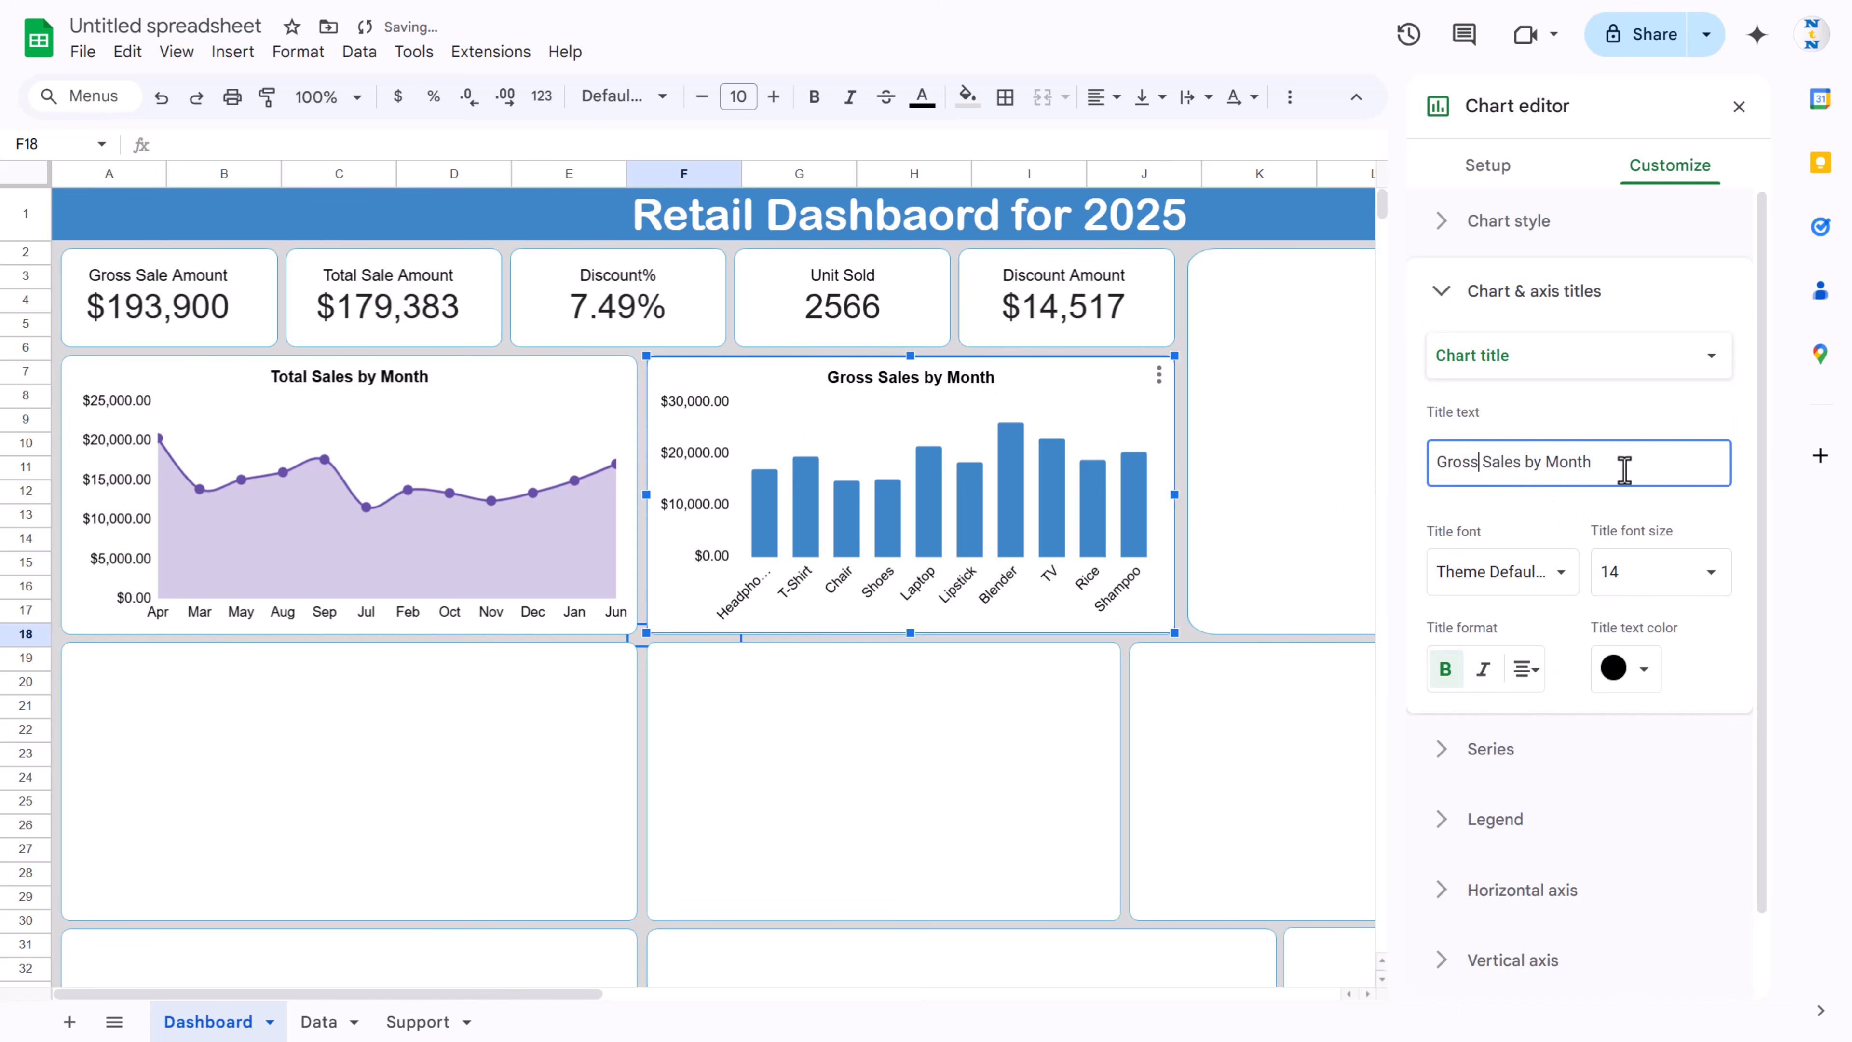
double_click(1568, 462)
text(Product Name)
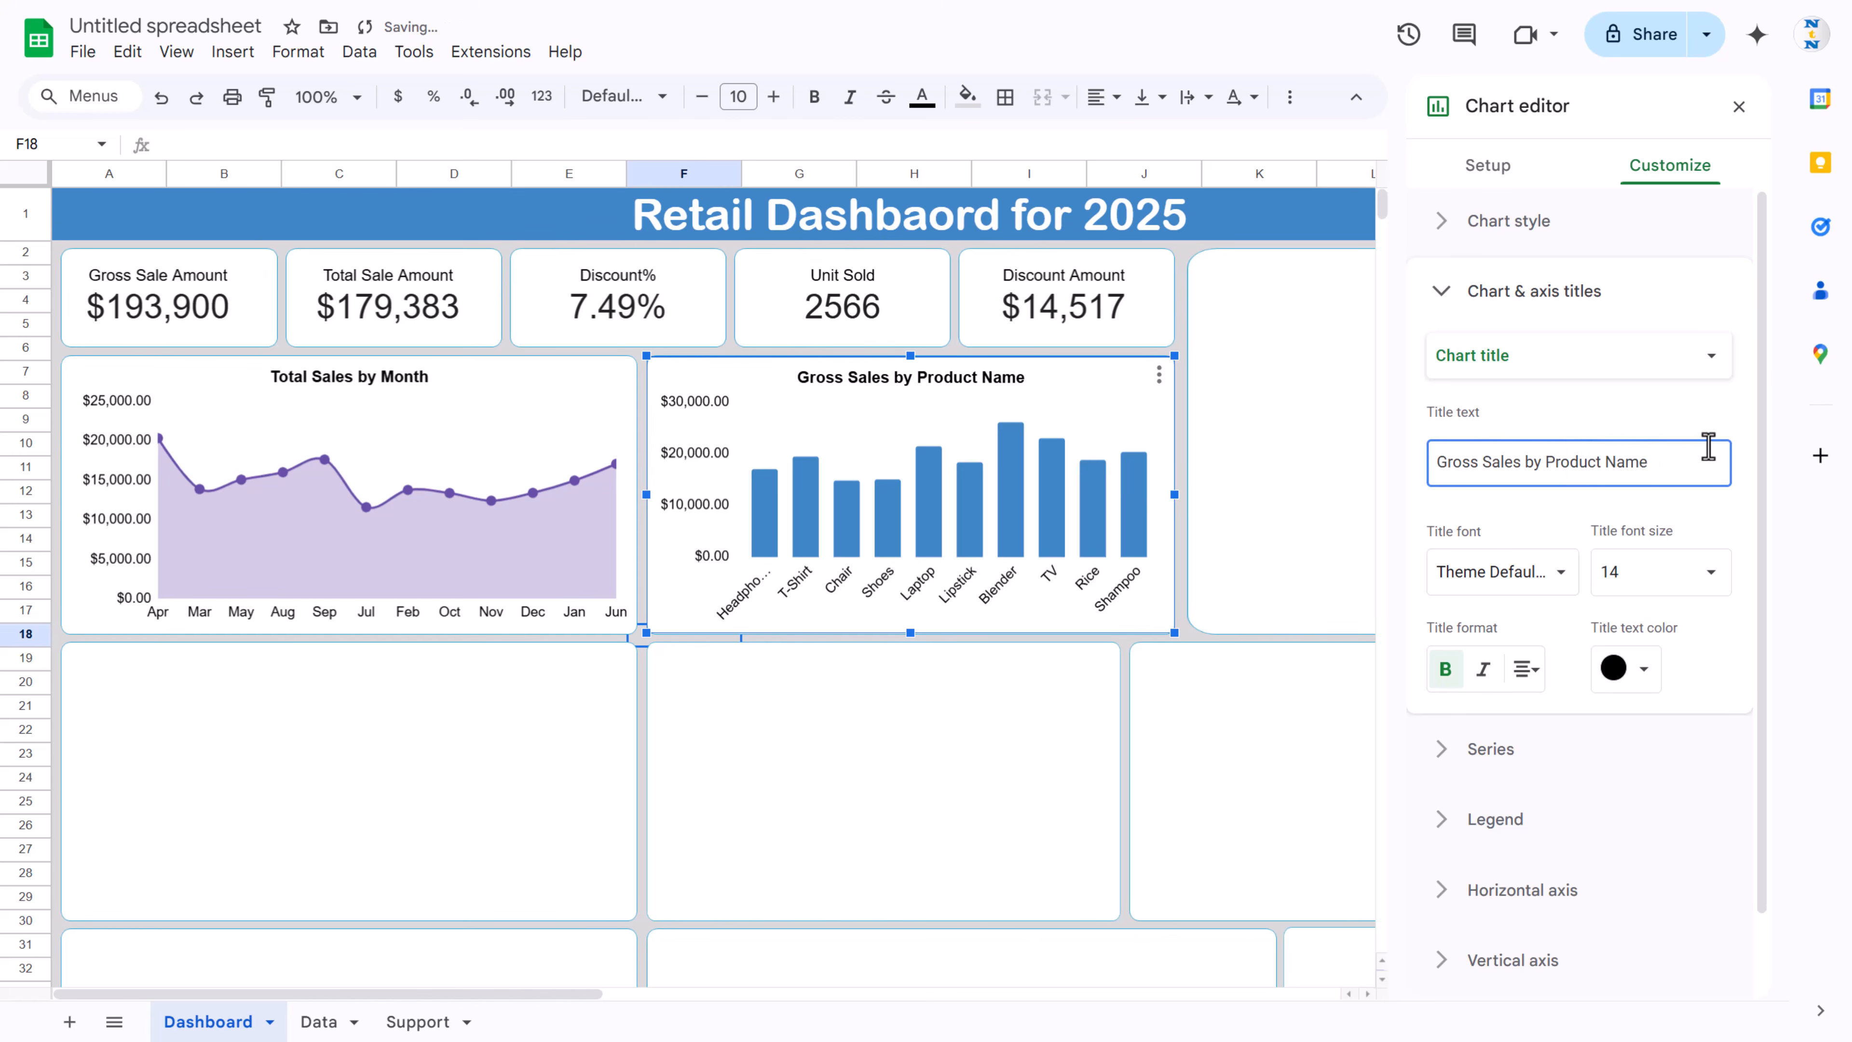
click(1488, 170)
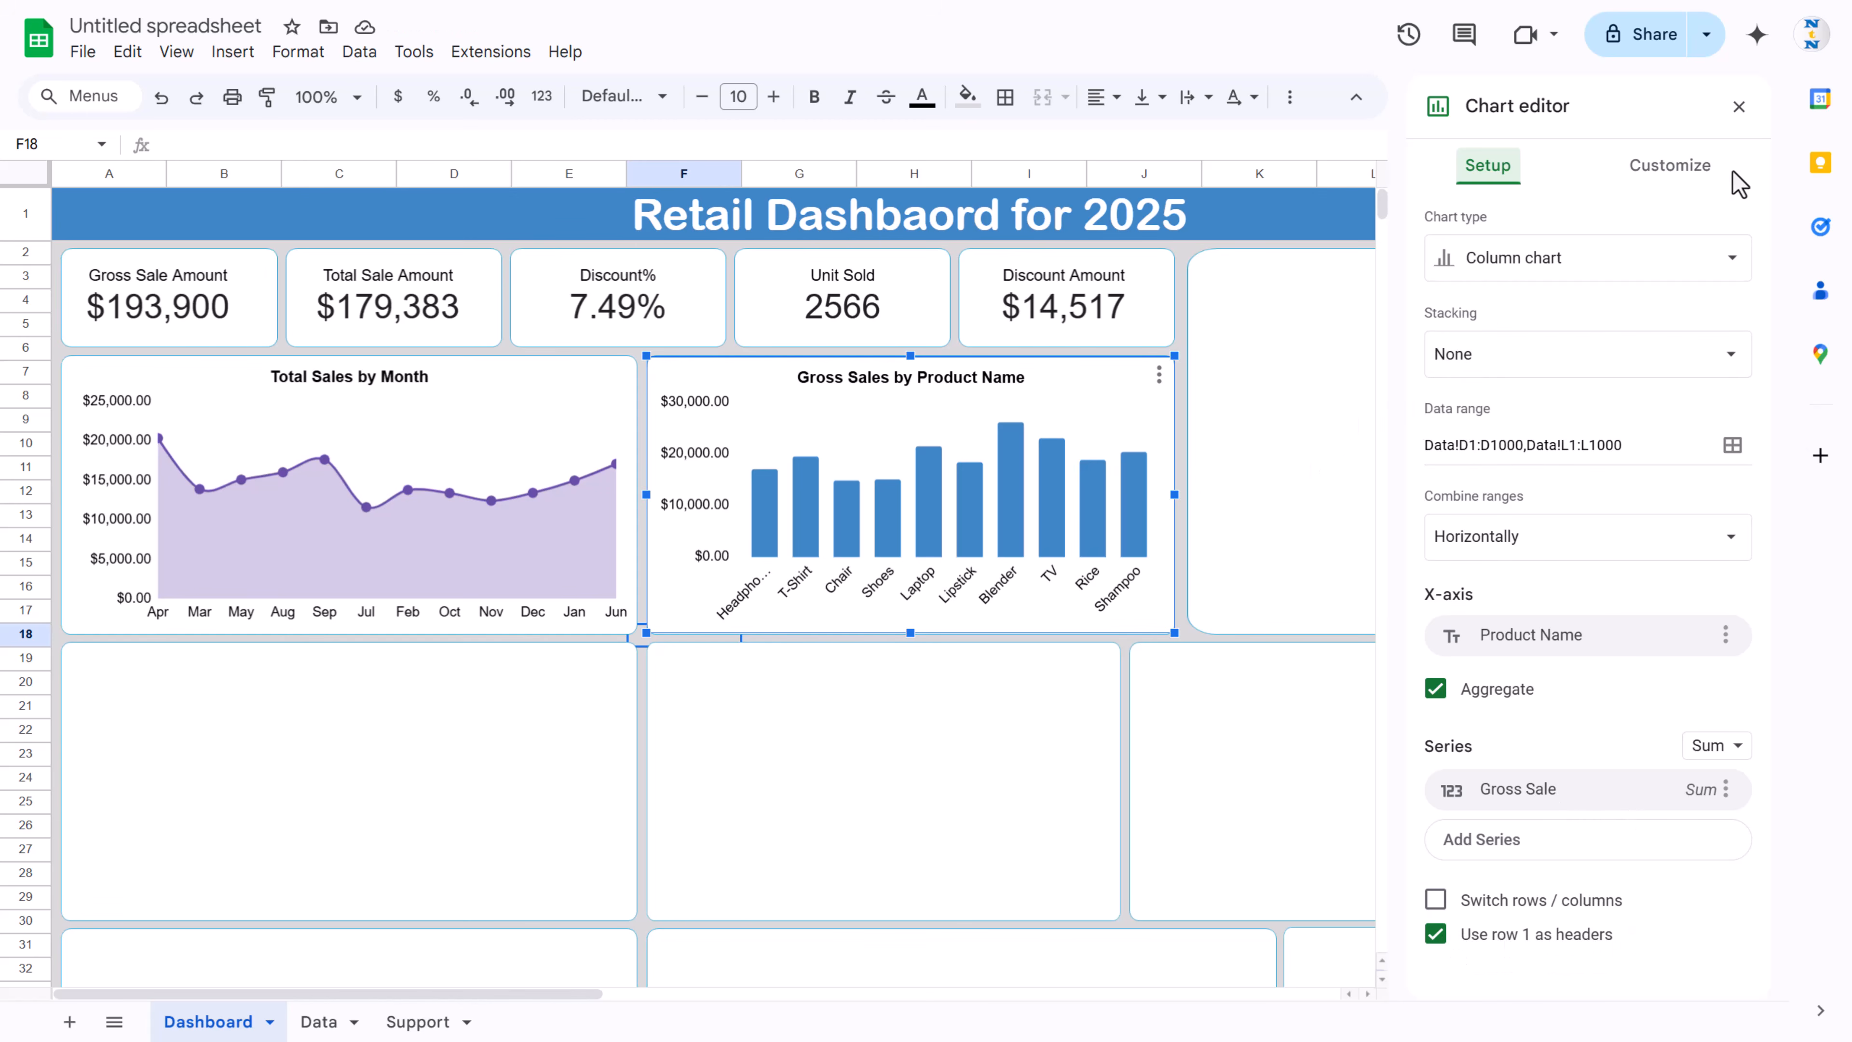
click(1740, 107)
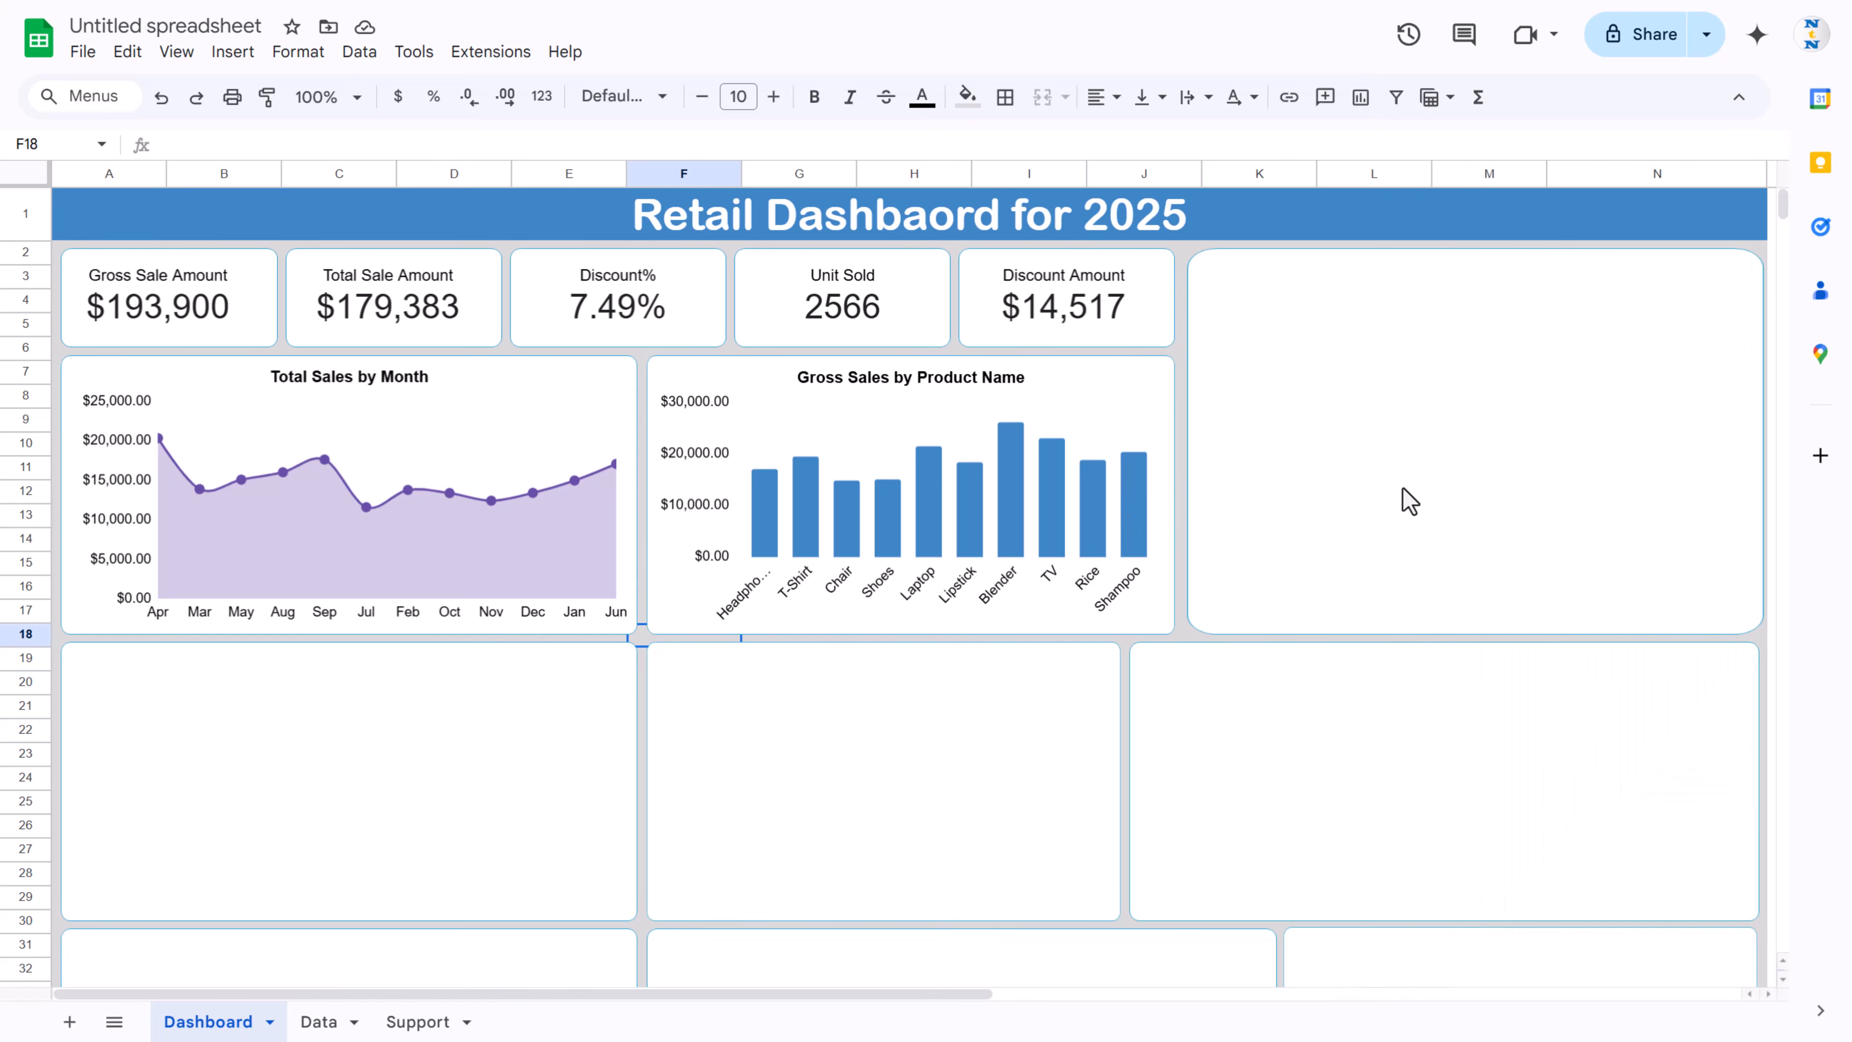
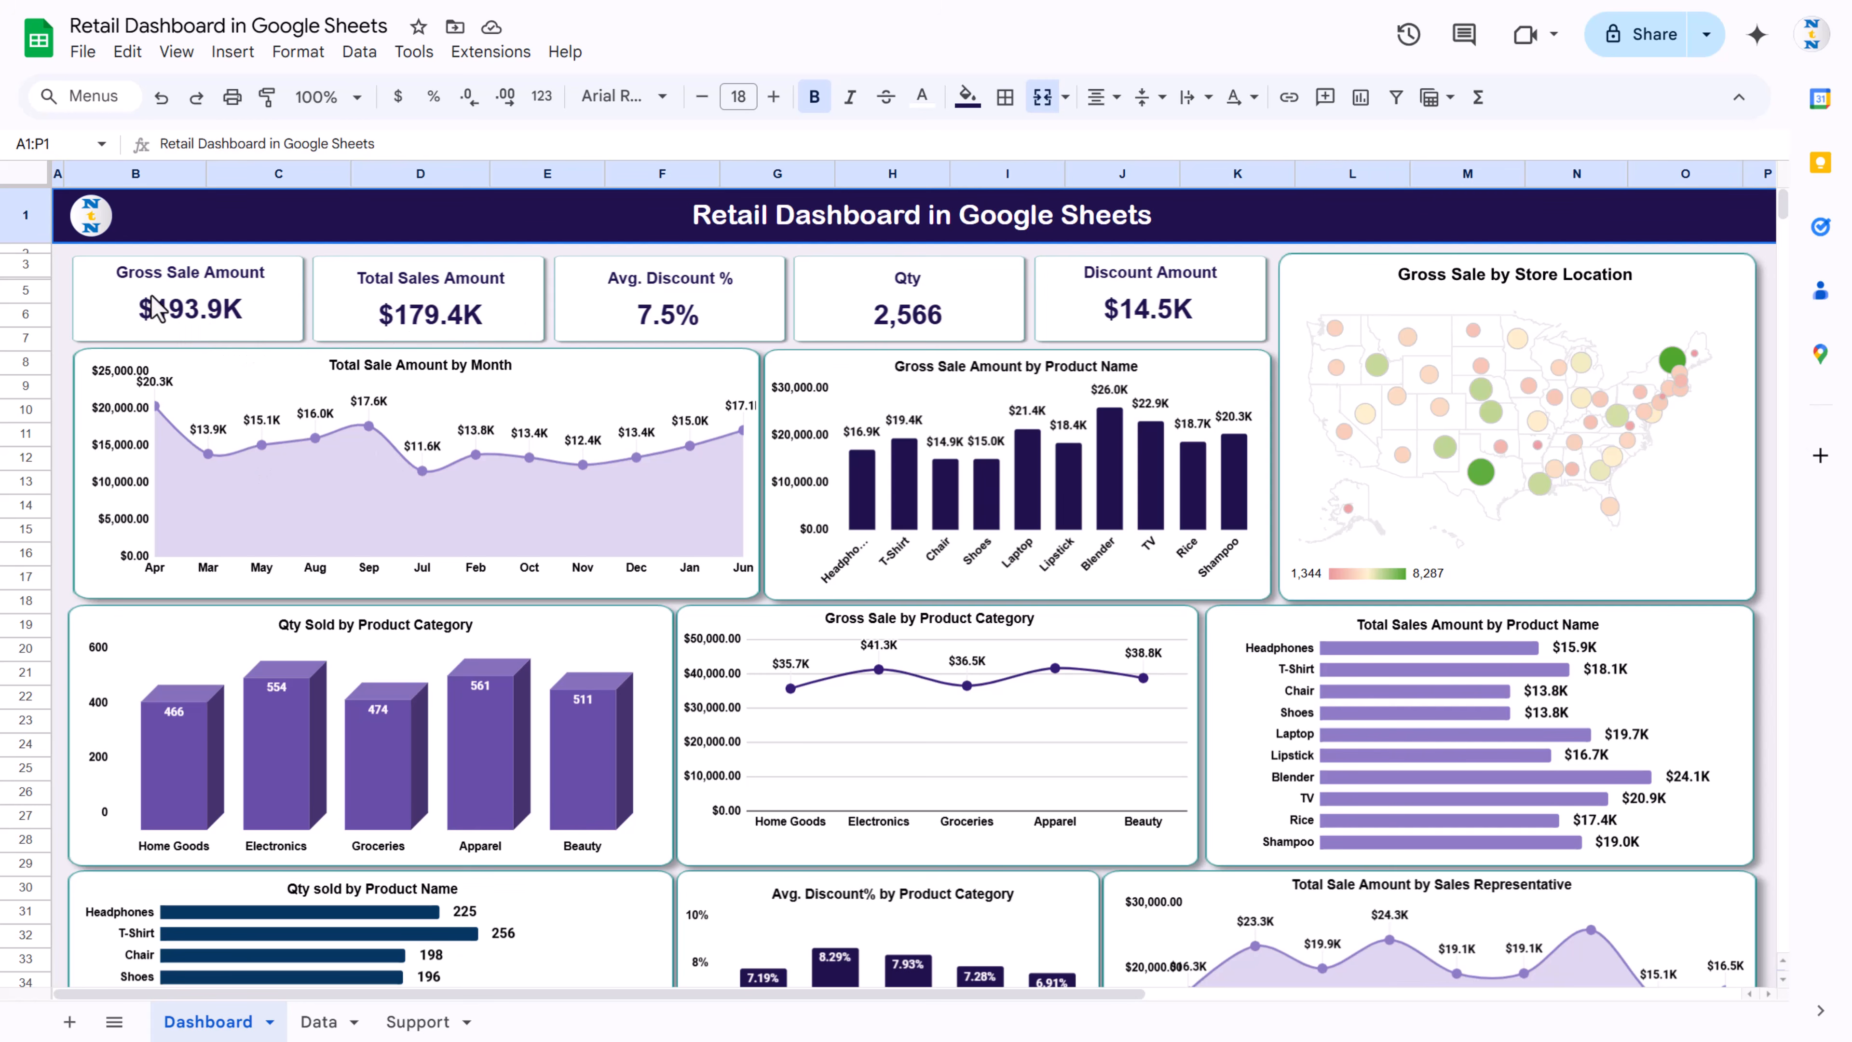
Step: In the finished "Retail Dashboard in Google Sheets" file, examine the custom number format code of the Support sheet's Gross Sale Amount in B3
click(397, 1022)
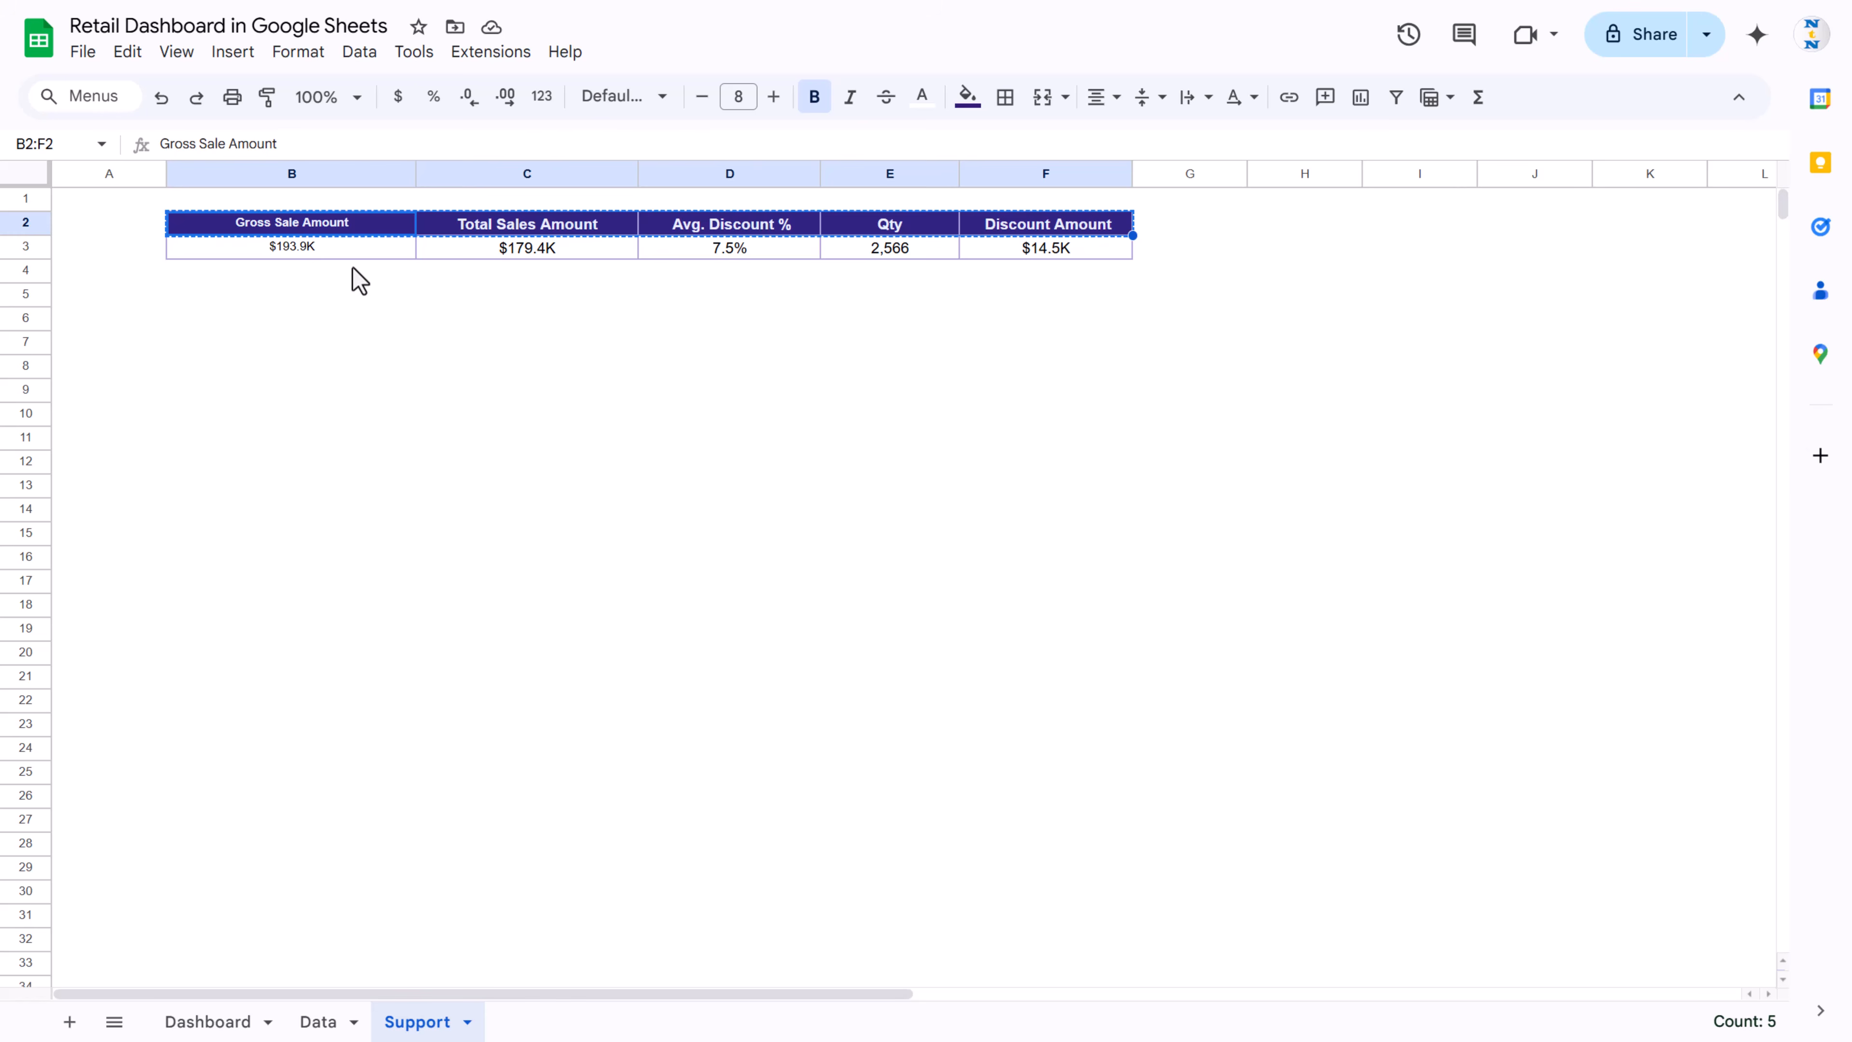
click(366, 251)
click(312, 57)
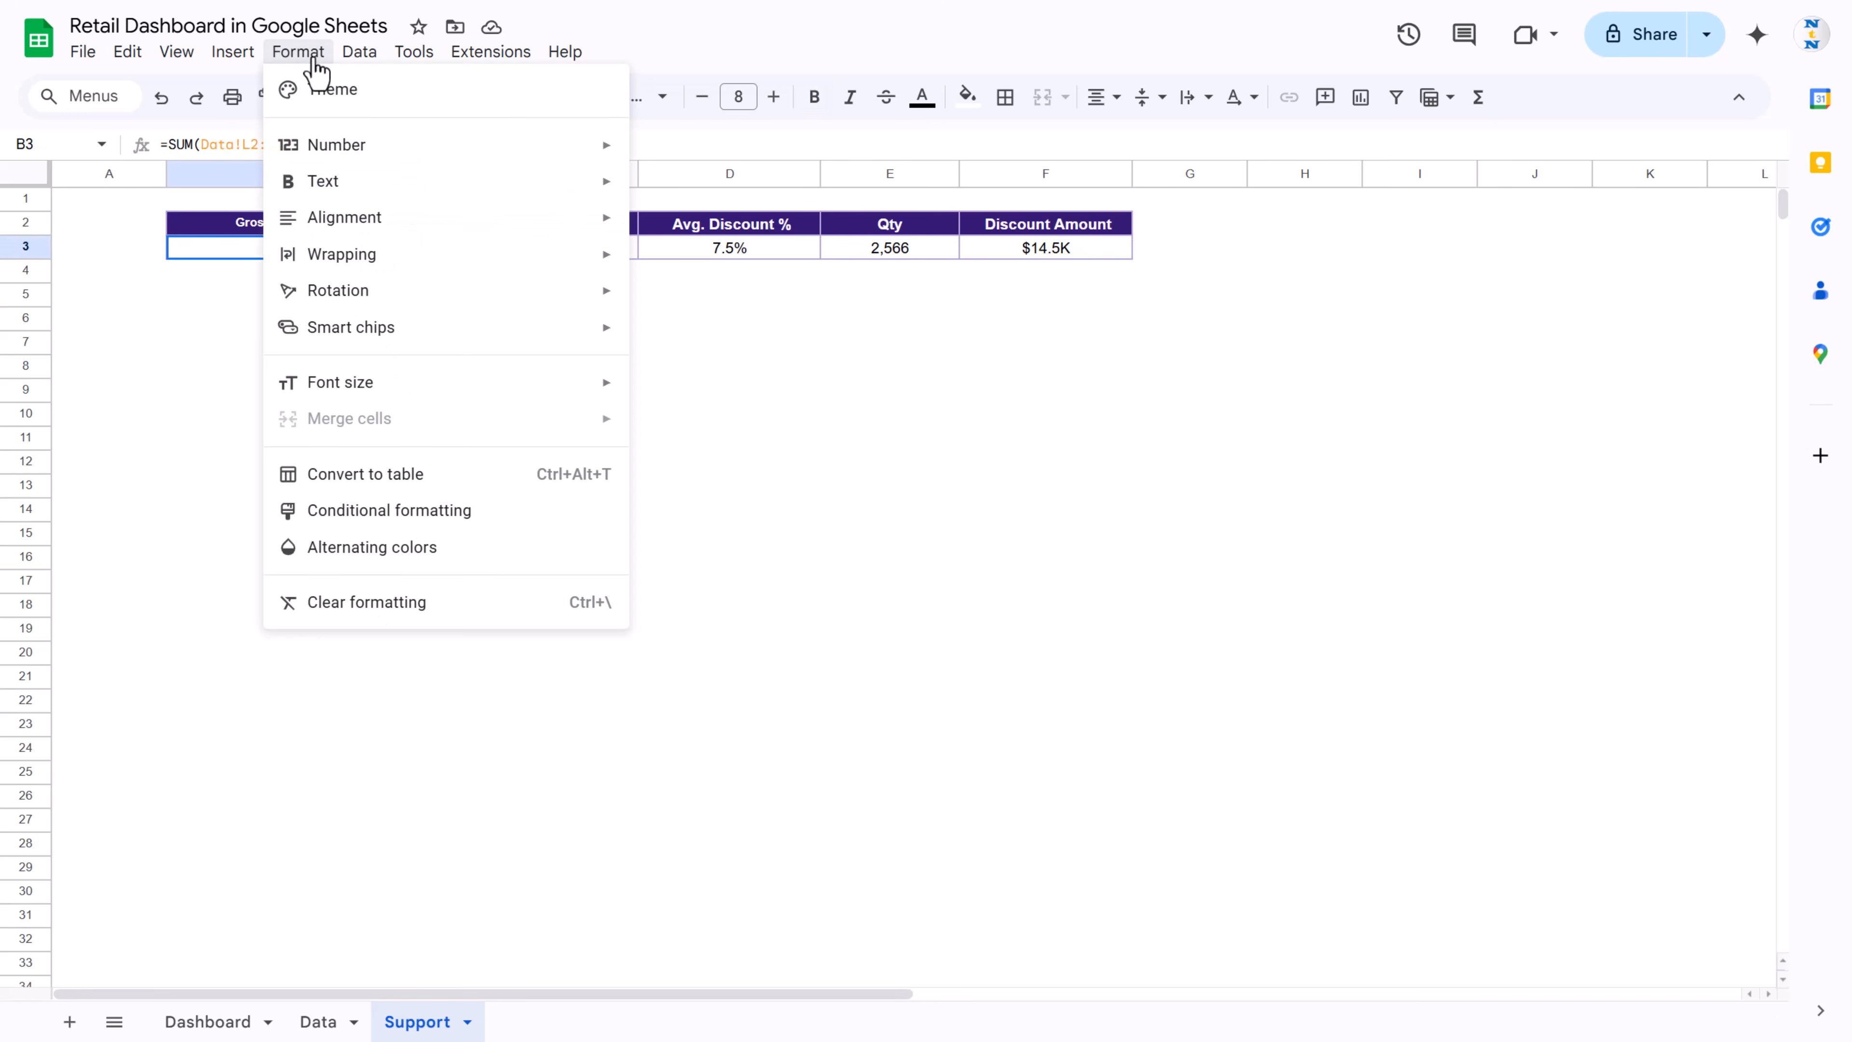
mouse_move(356, 150)
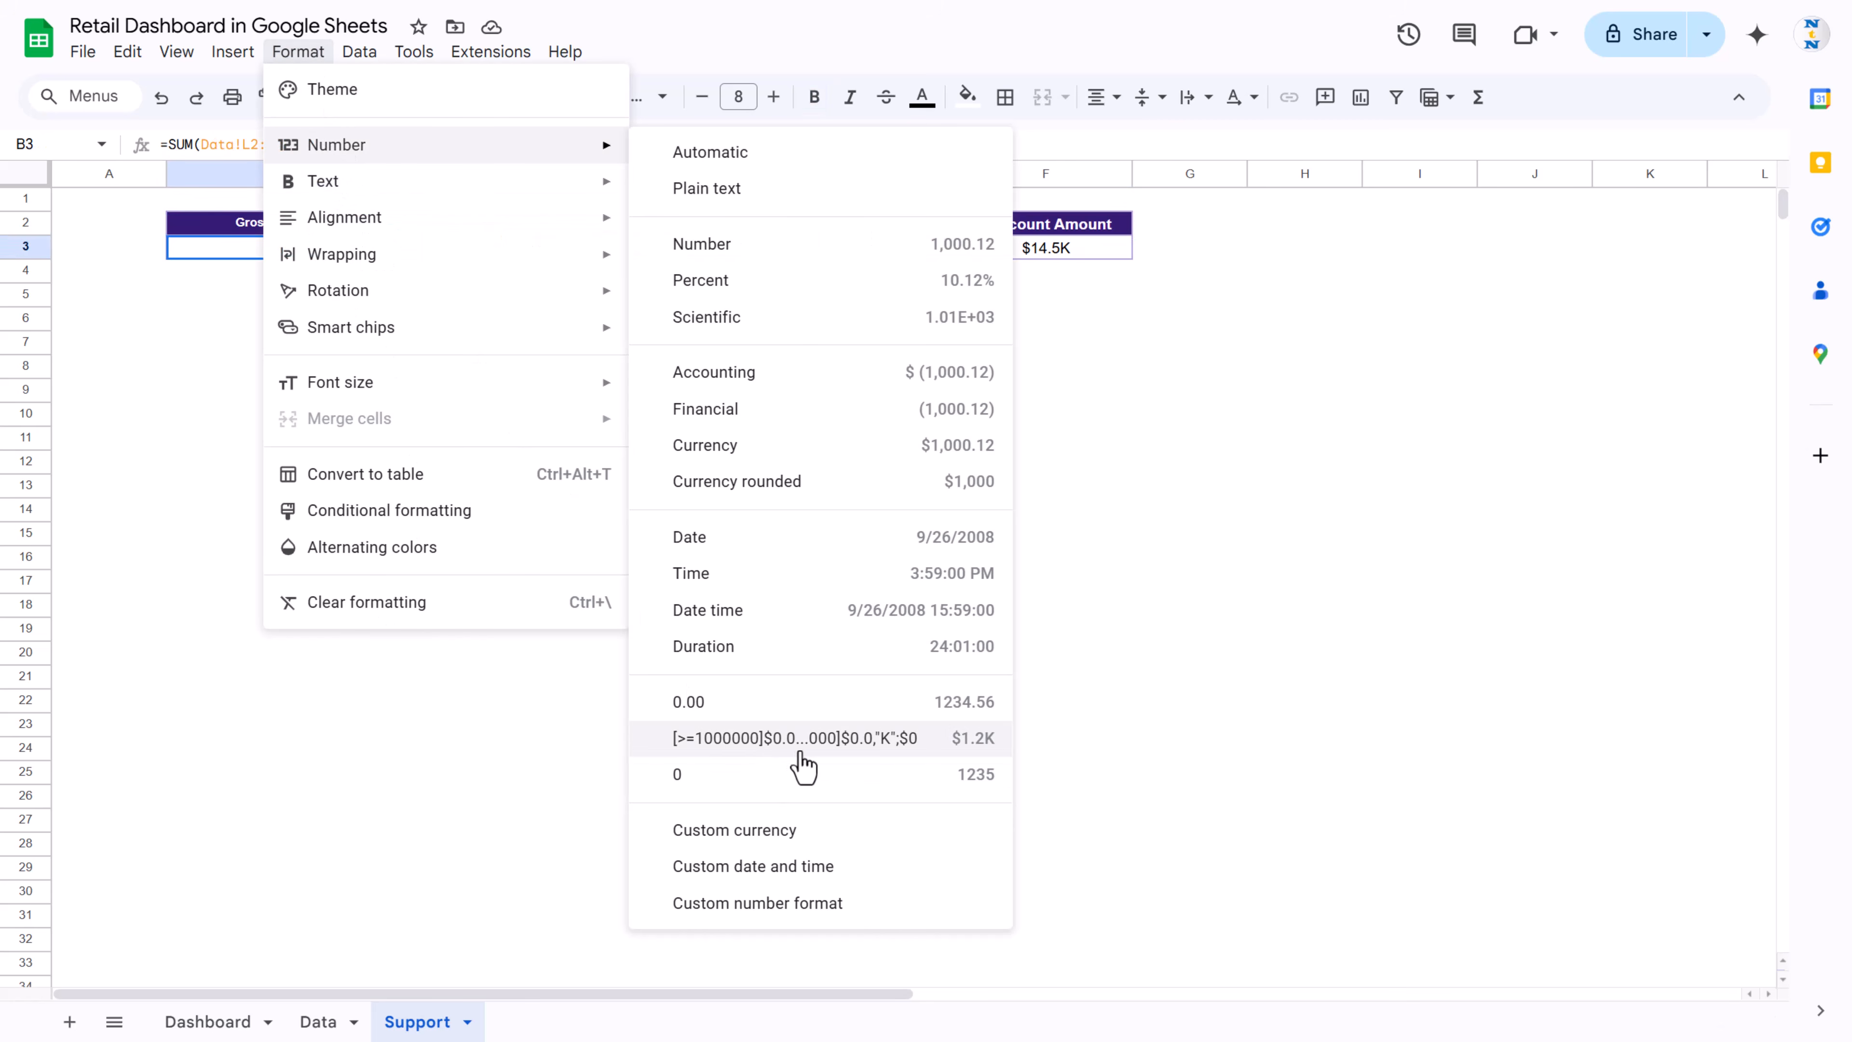
click(817, 905)
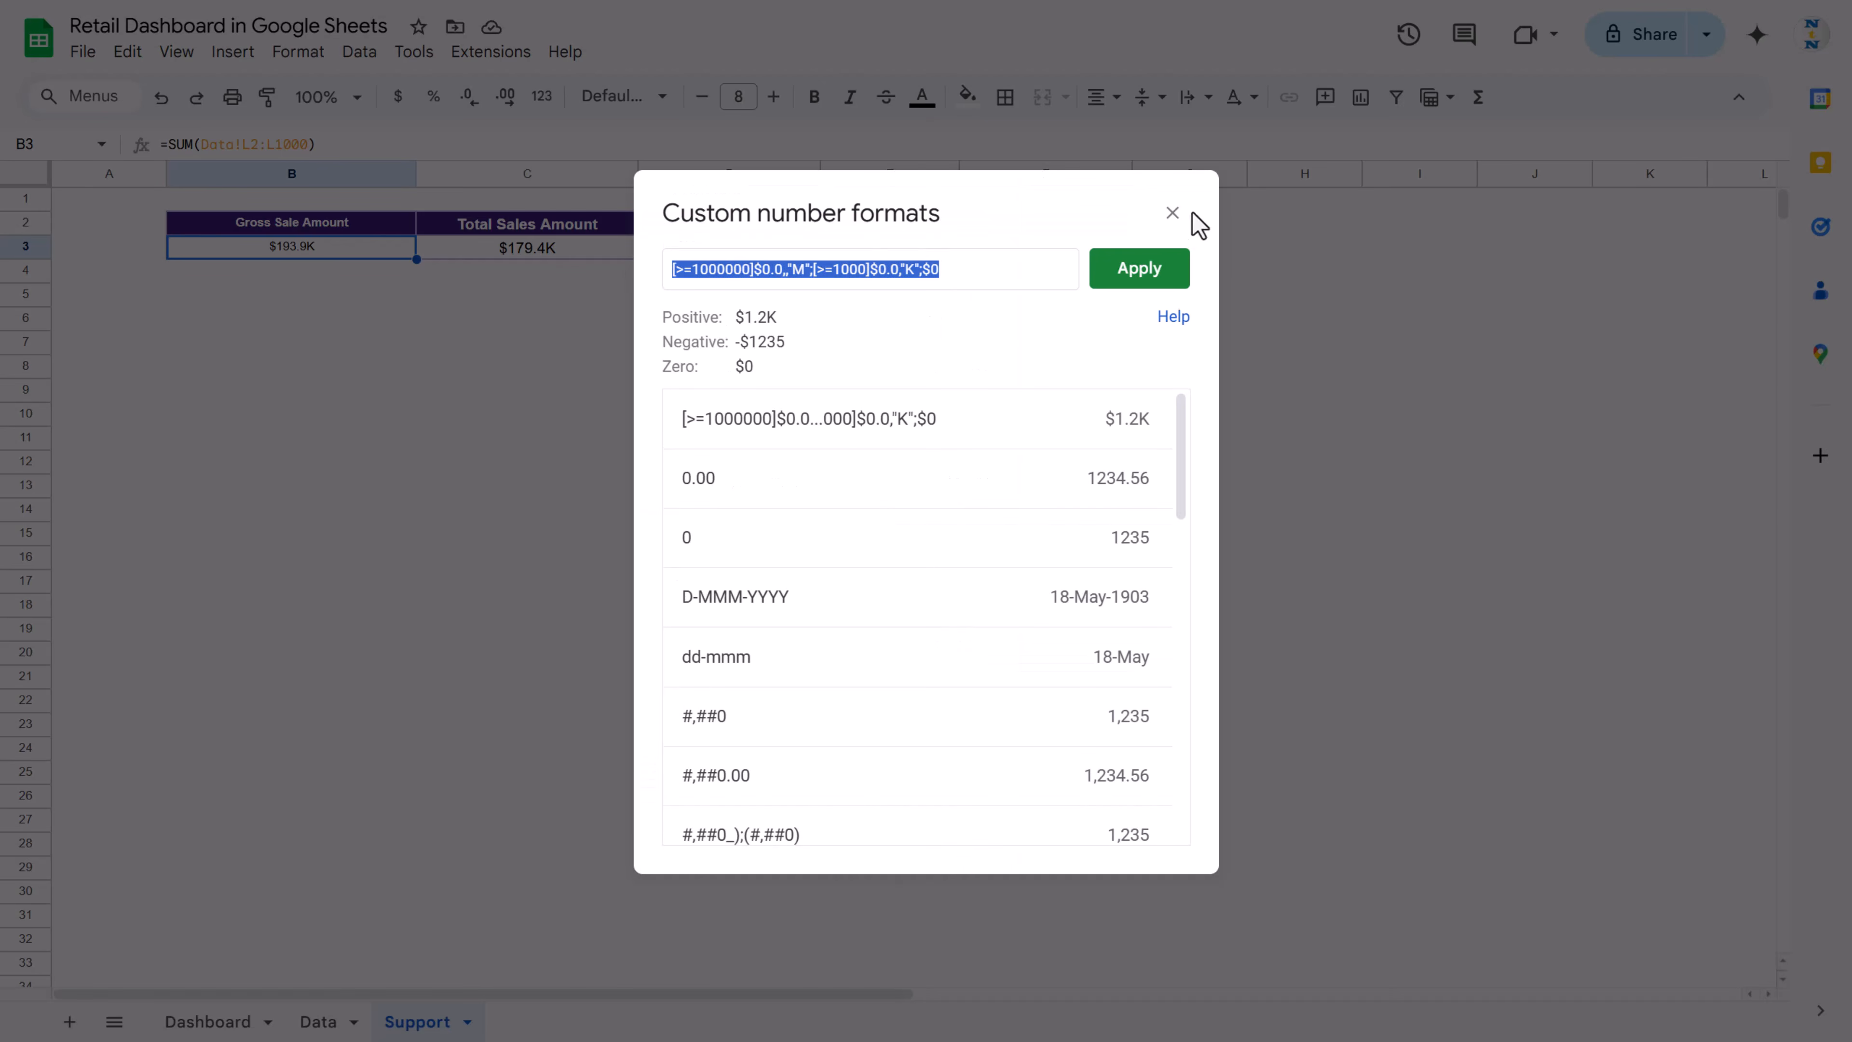
click(1172, 214)
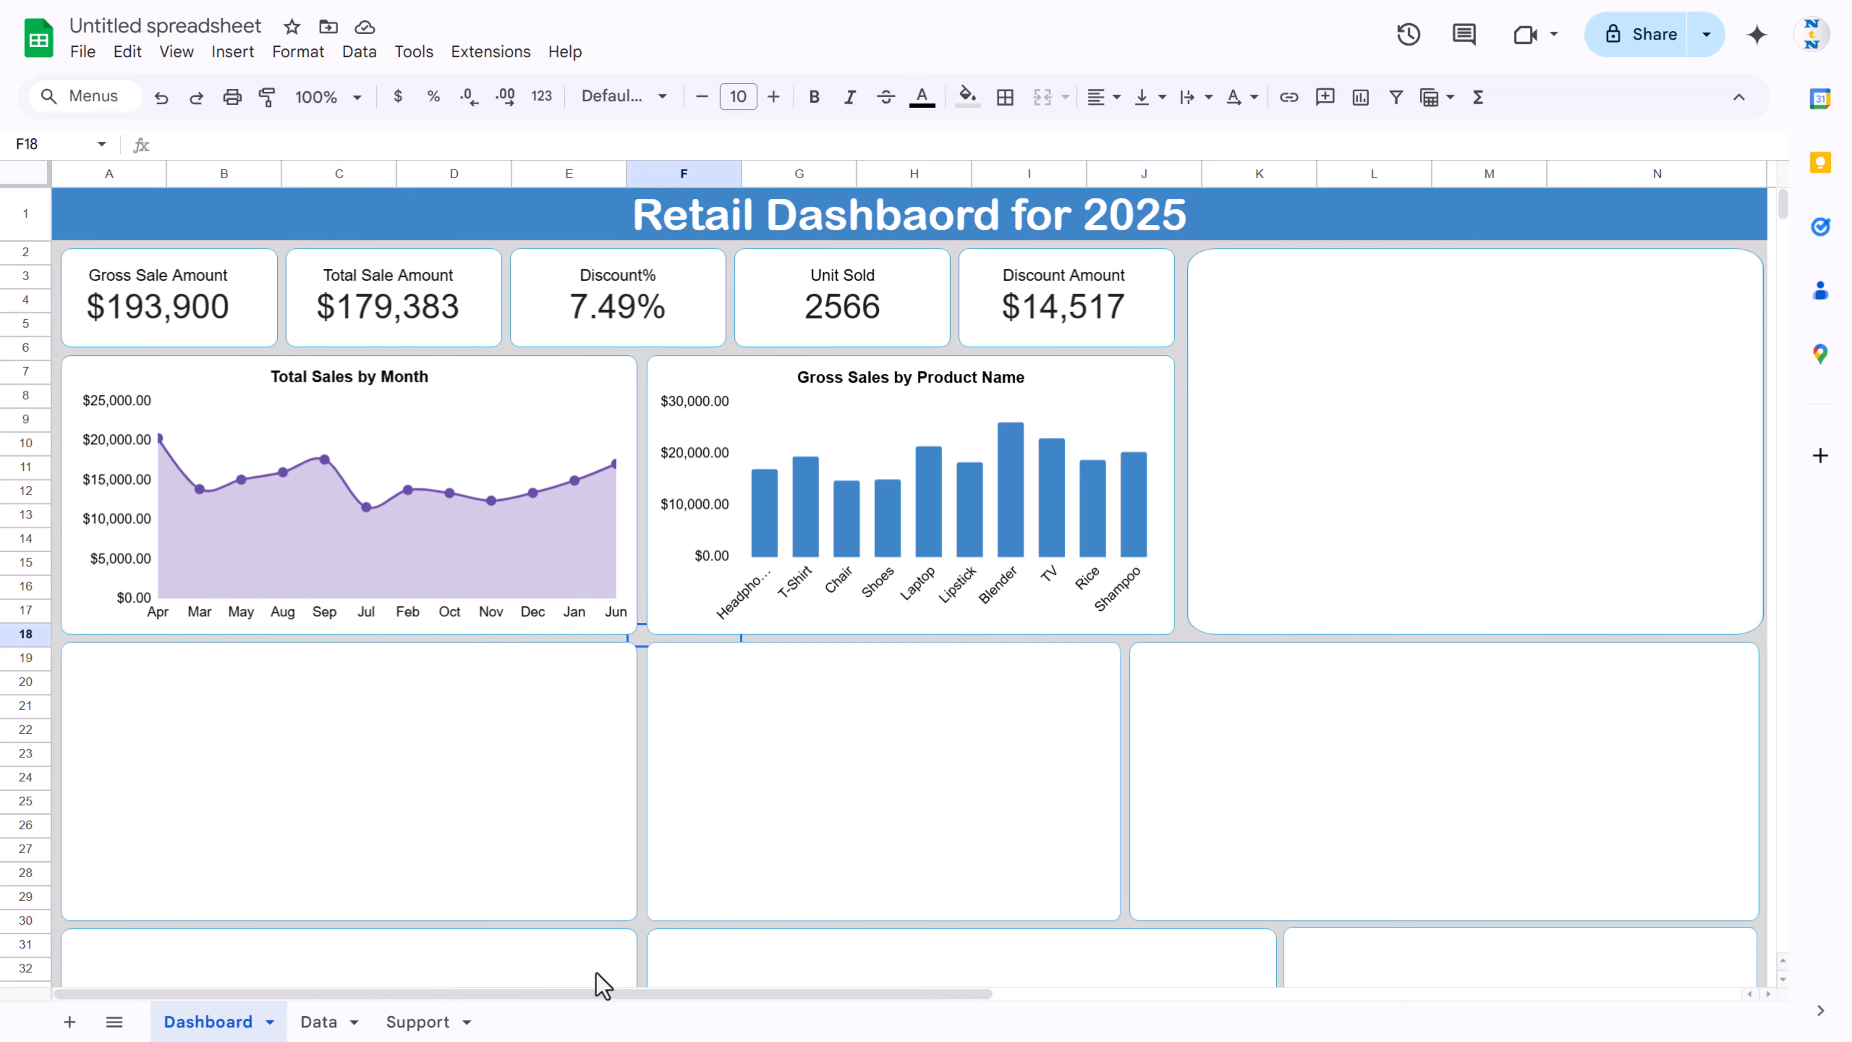
Step: In the untitled spreadsheet's Support sheet, apply the custom number format [>=1000000]$0.0,,"M";[>=1000]$0.0,"K";$0 to B4:C4
click(416, 1022)
drag(285, 283, 526, 281)
click(299, 52)
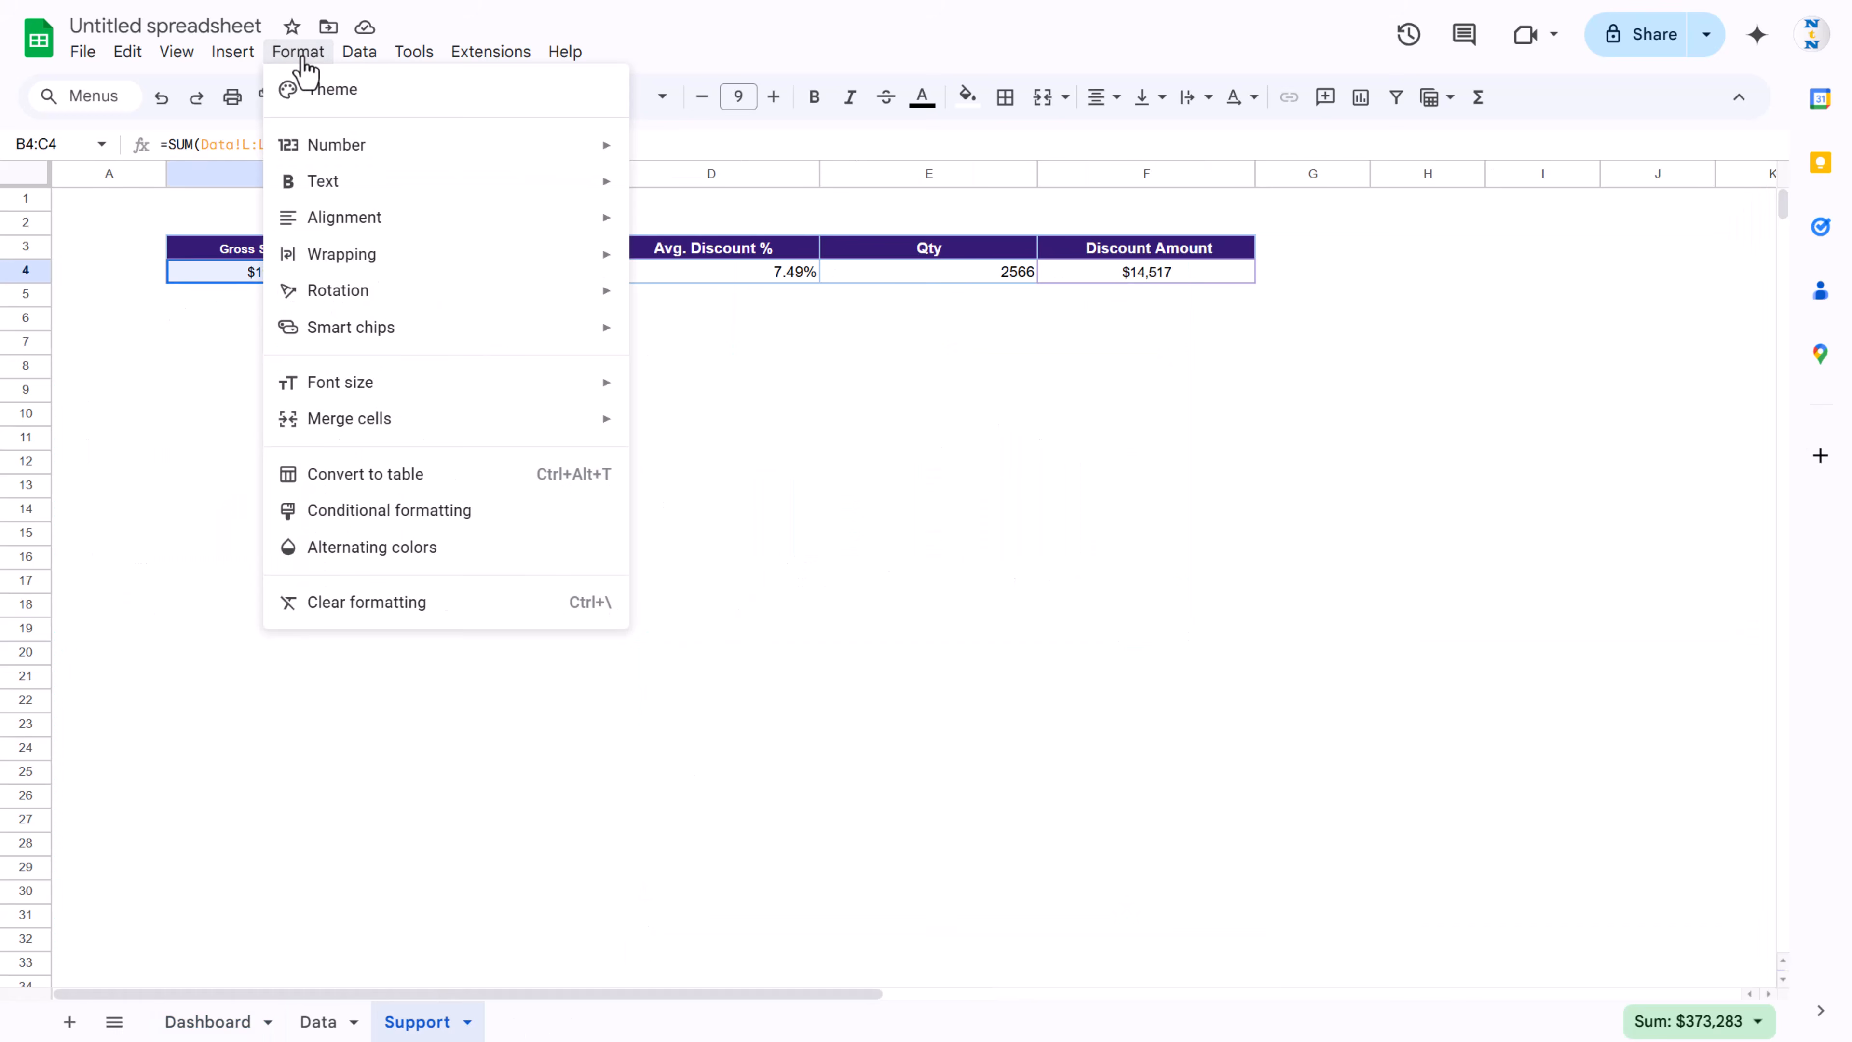
mouse_move(332, 149)
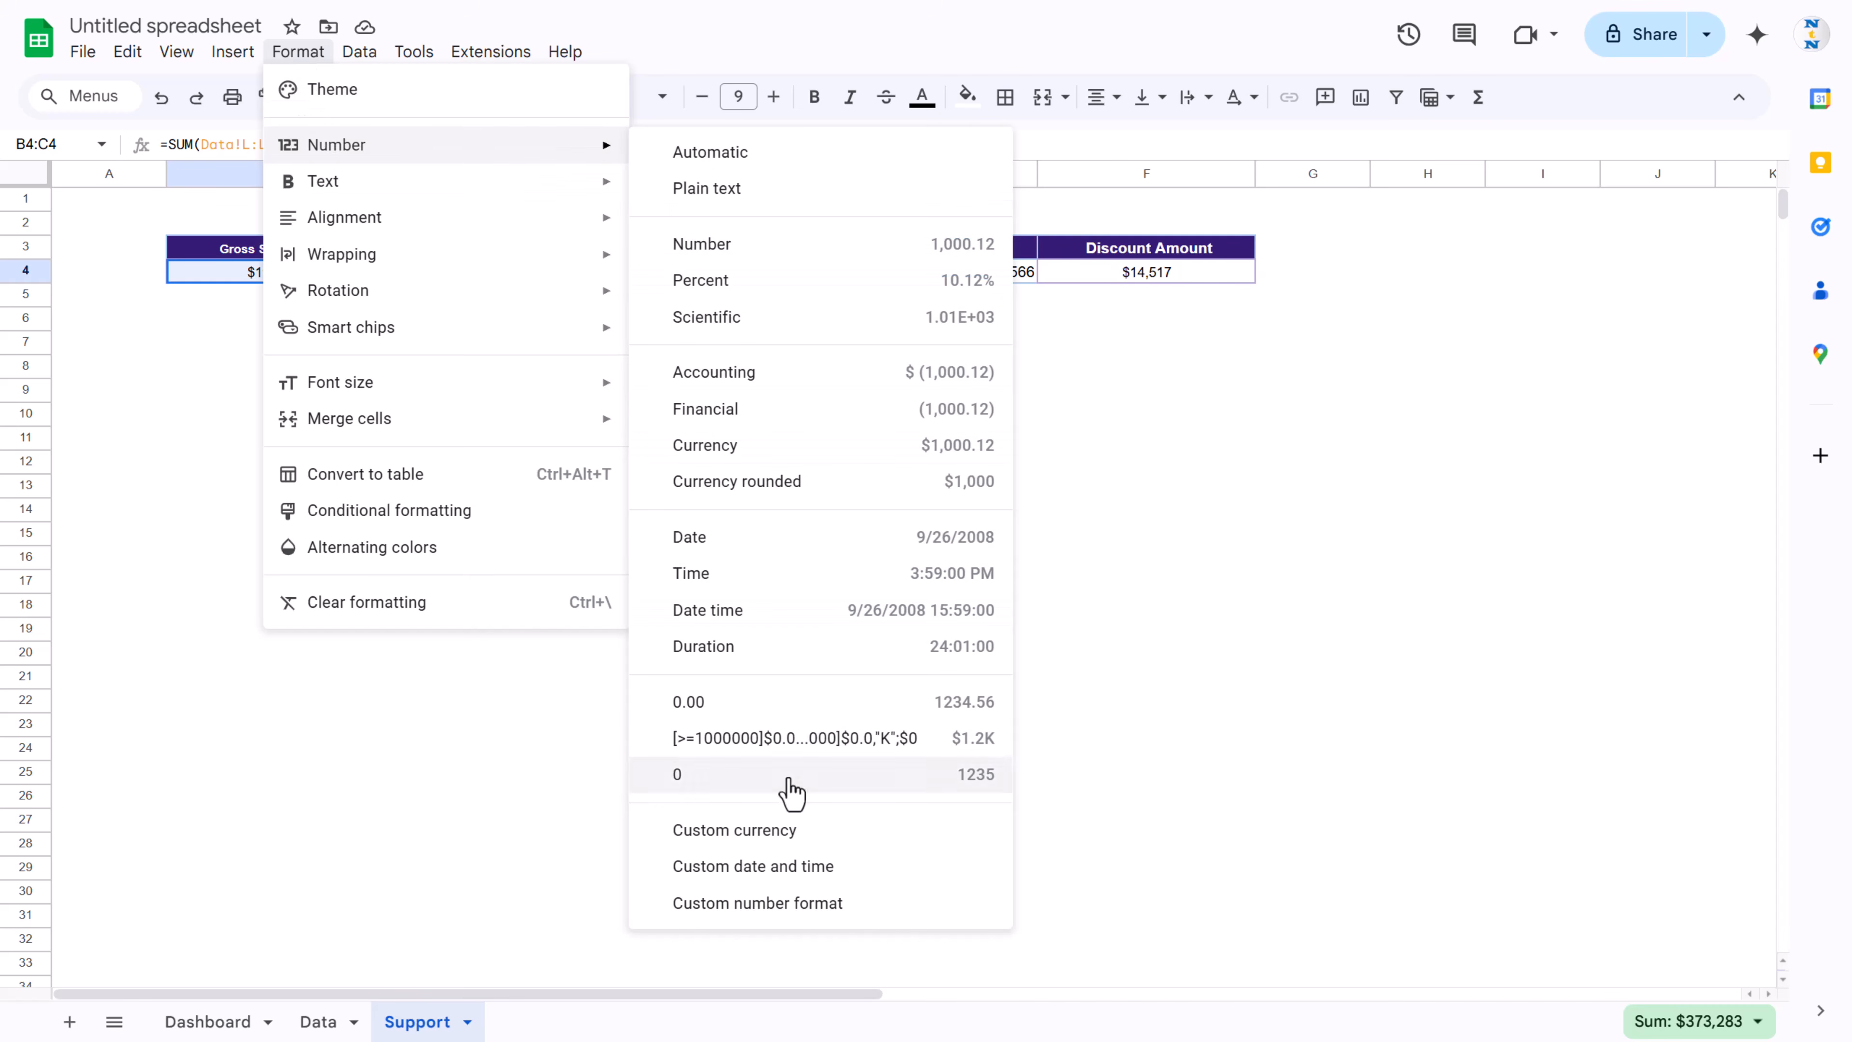
click(788, 893)
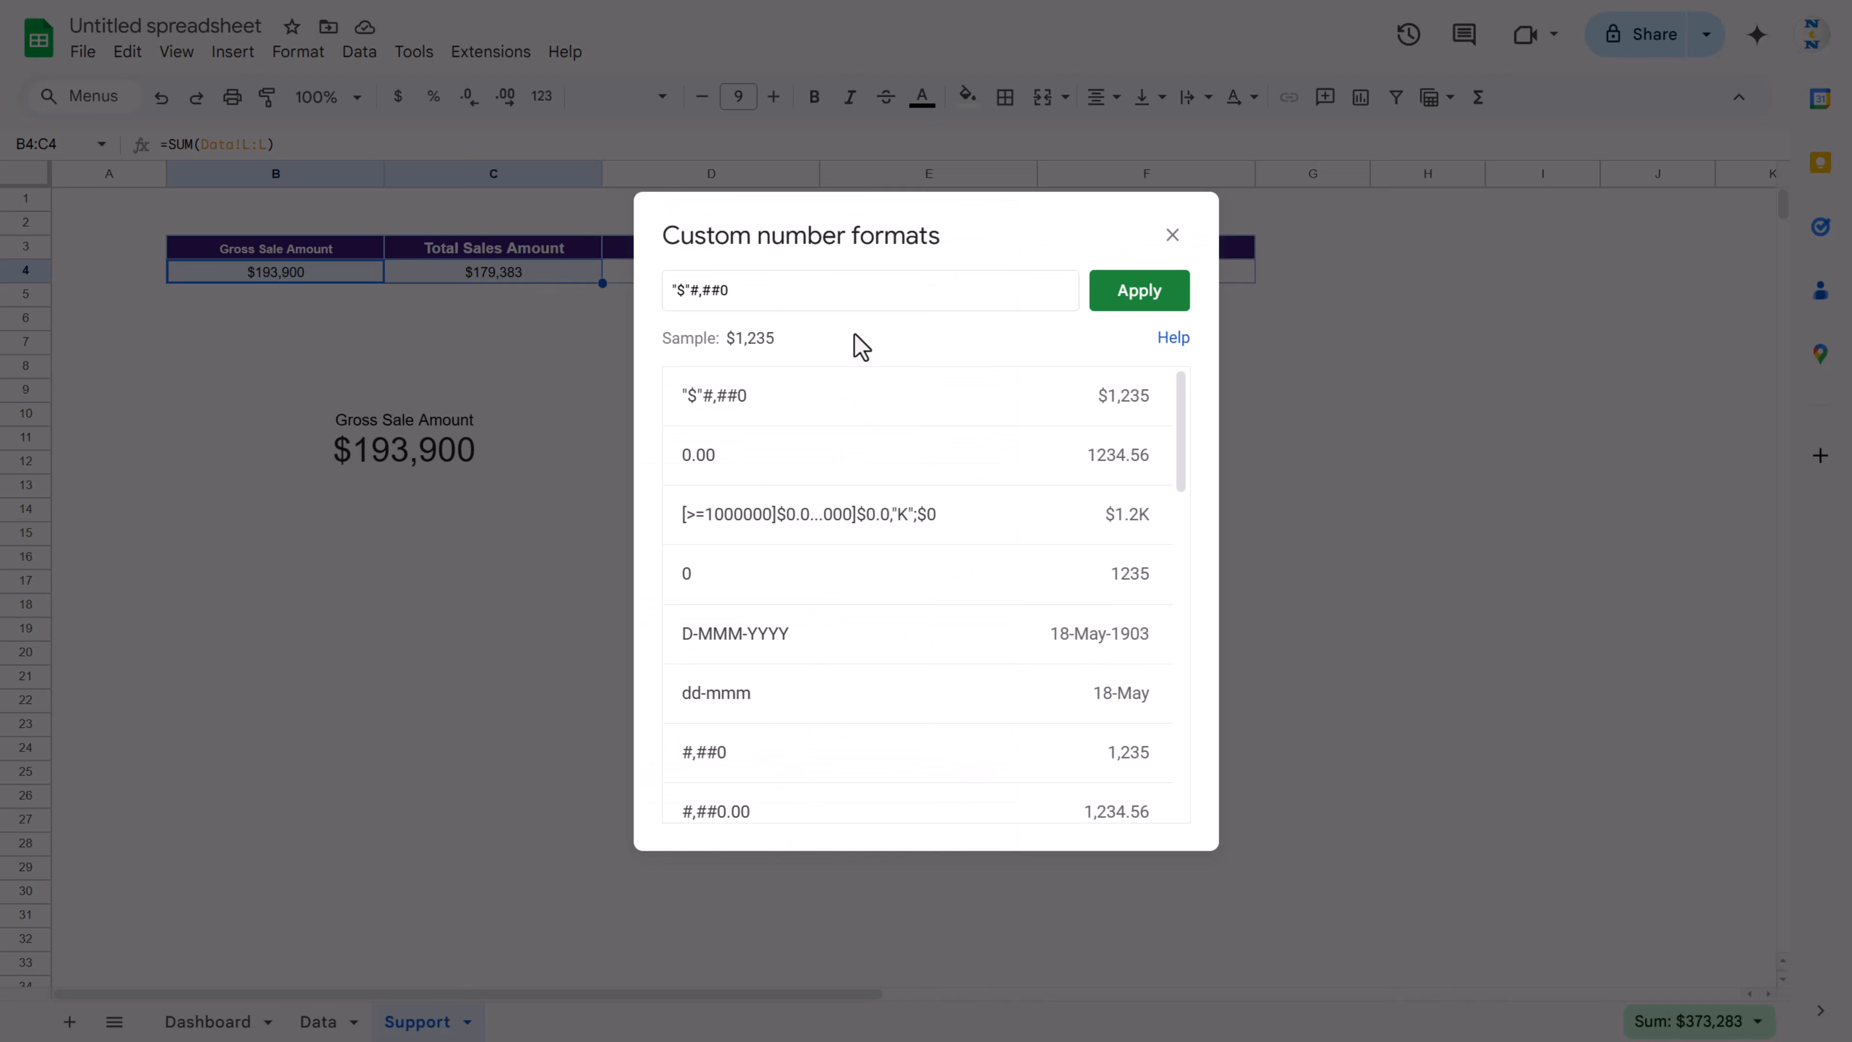
drag(792, 286, 480, 290)
text([>=1000000]$0.0,,"M";[>=1000]$0.0,"K";$0)
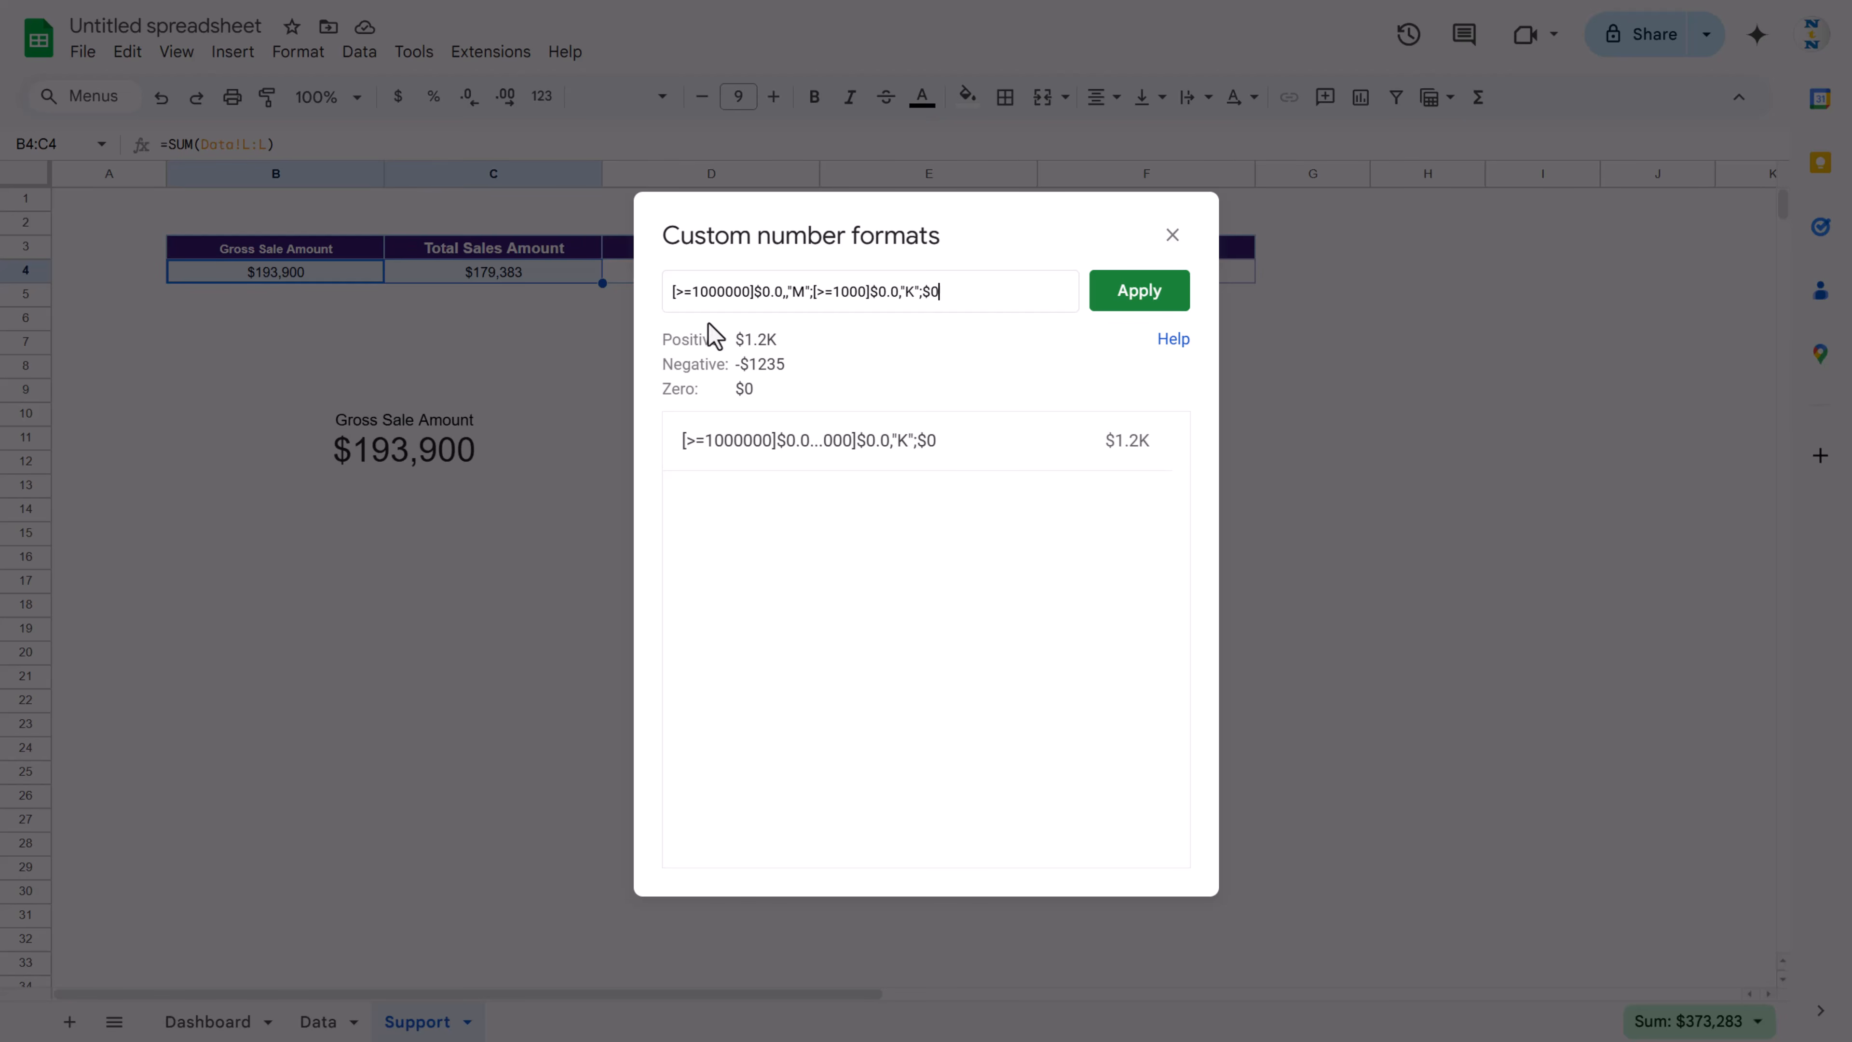
click(1158, 296)
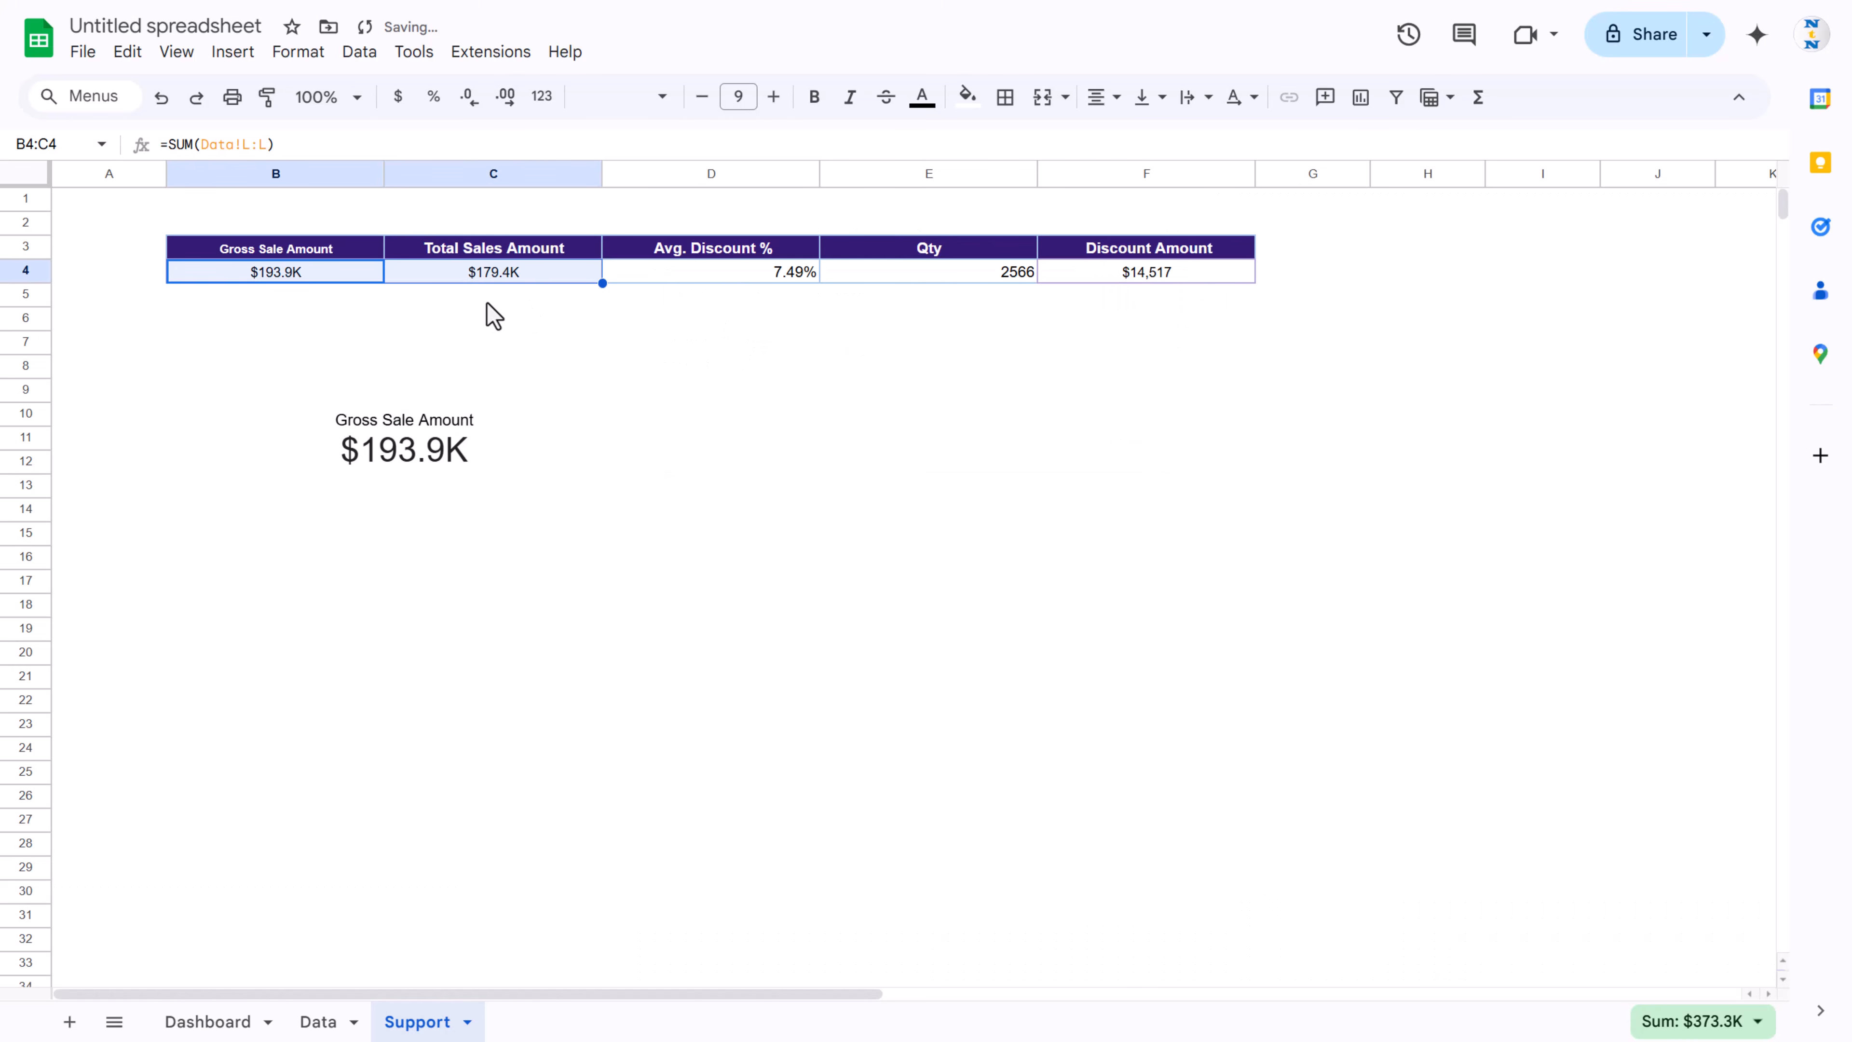
Step: Copy the number format of Total Sales Amount in C4 onto Discount Amount in F4 with Paint format
click(526, 274)
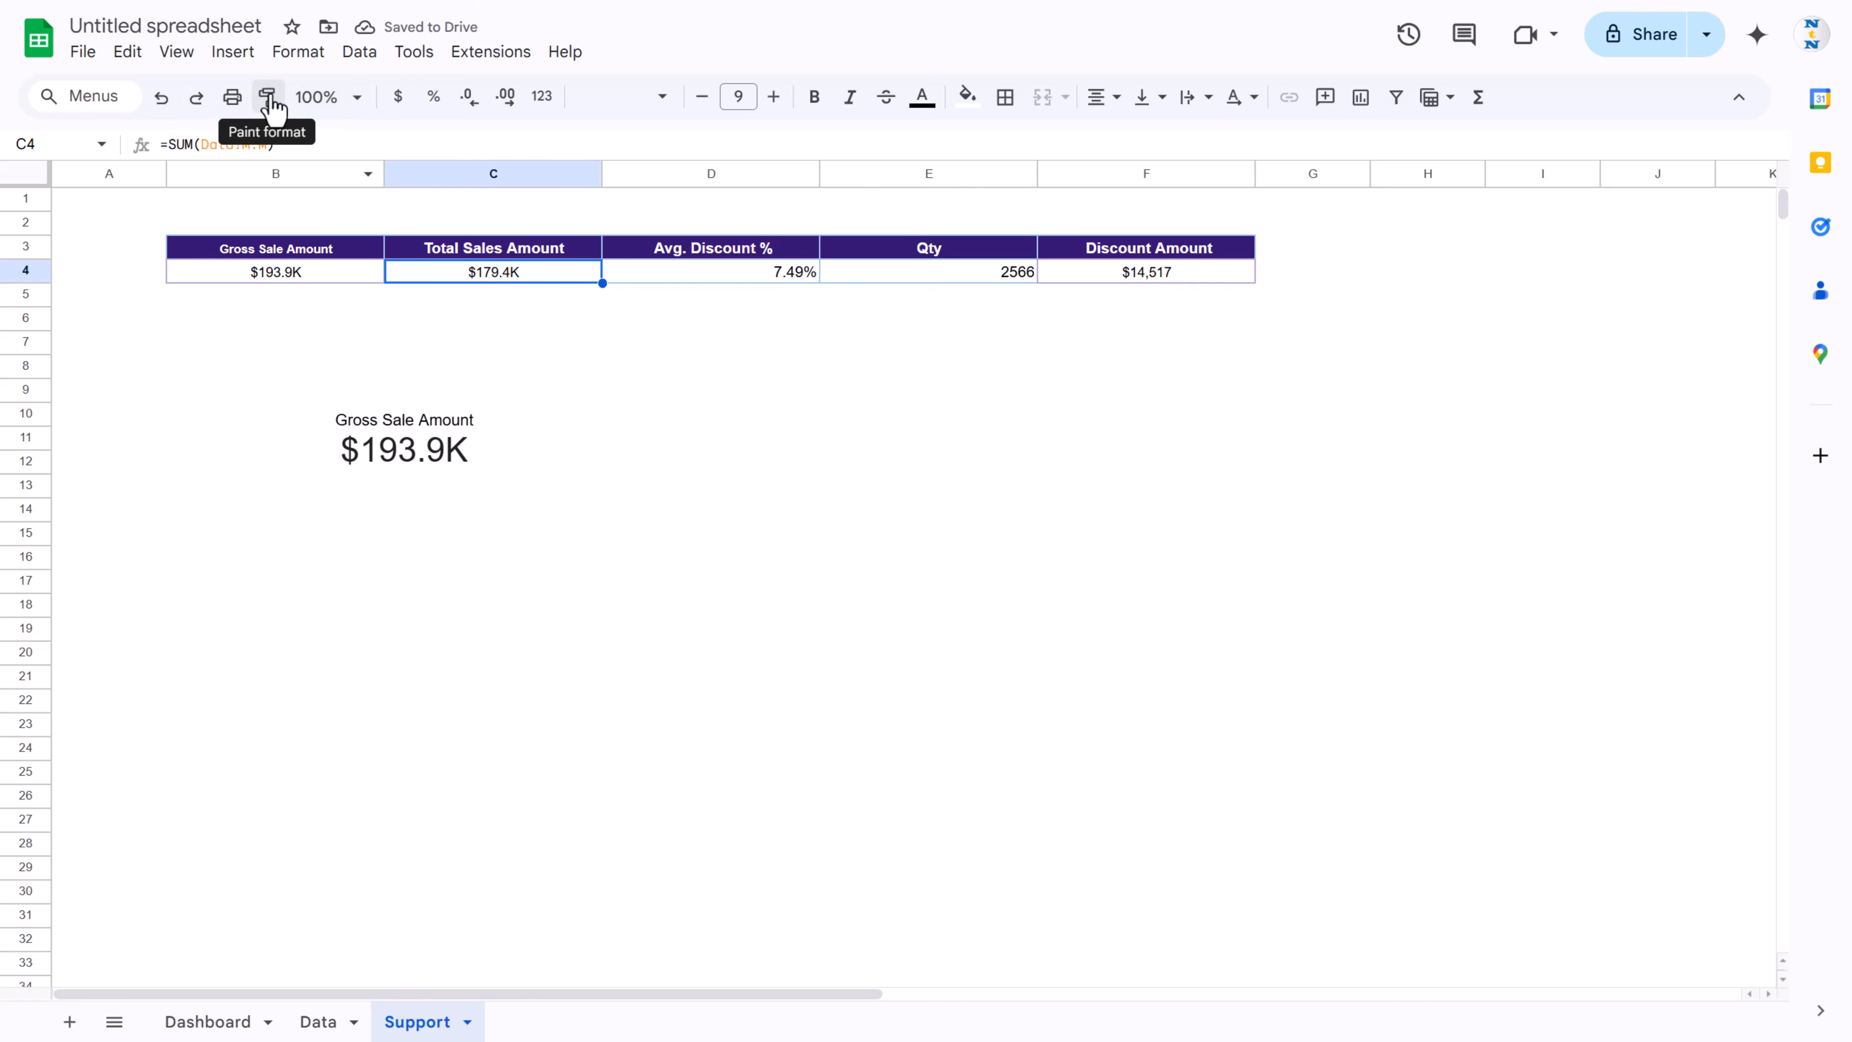
click(268, 97)
click(1143, 276)
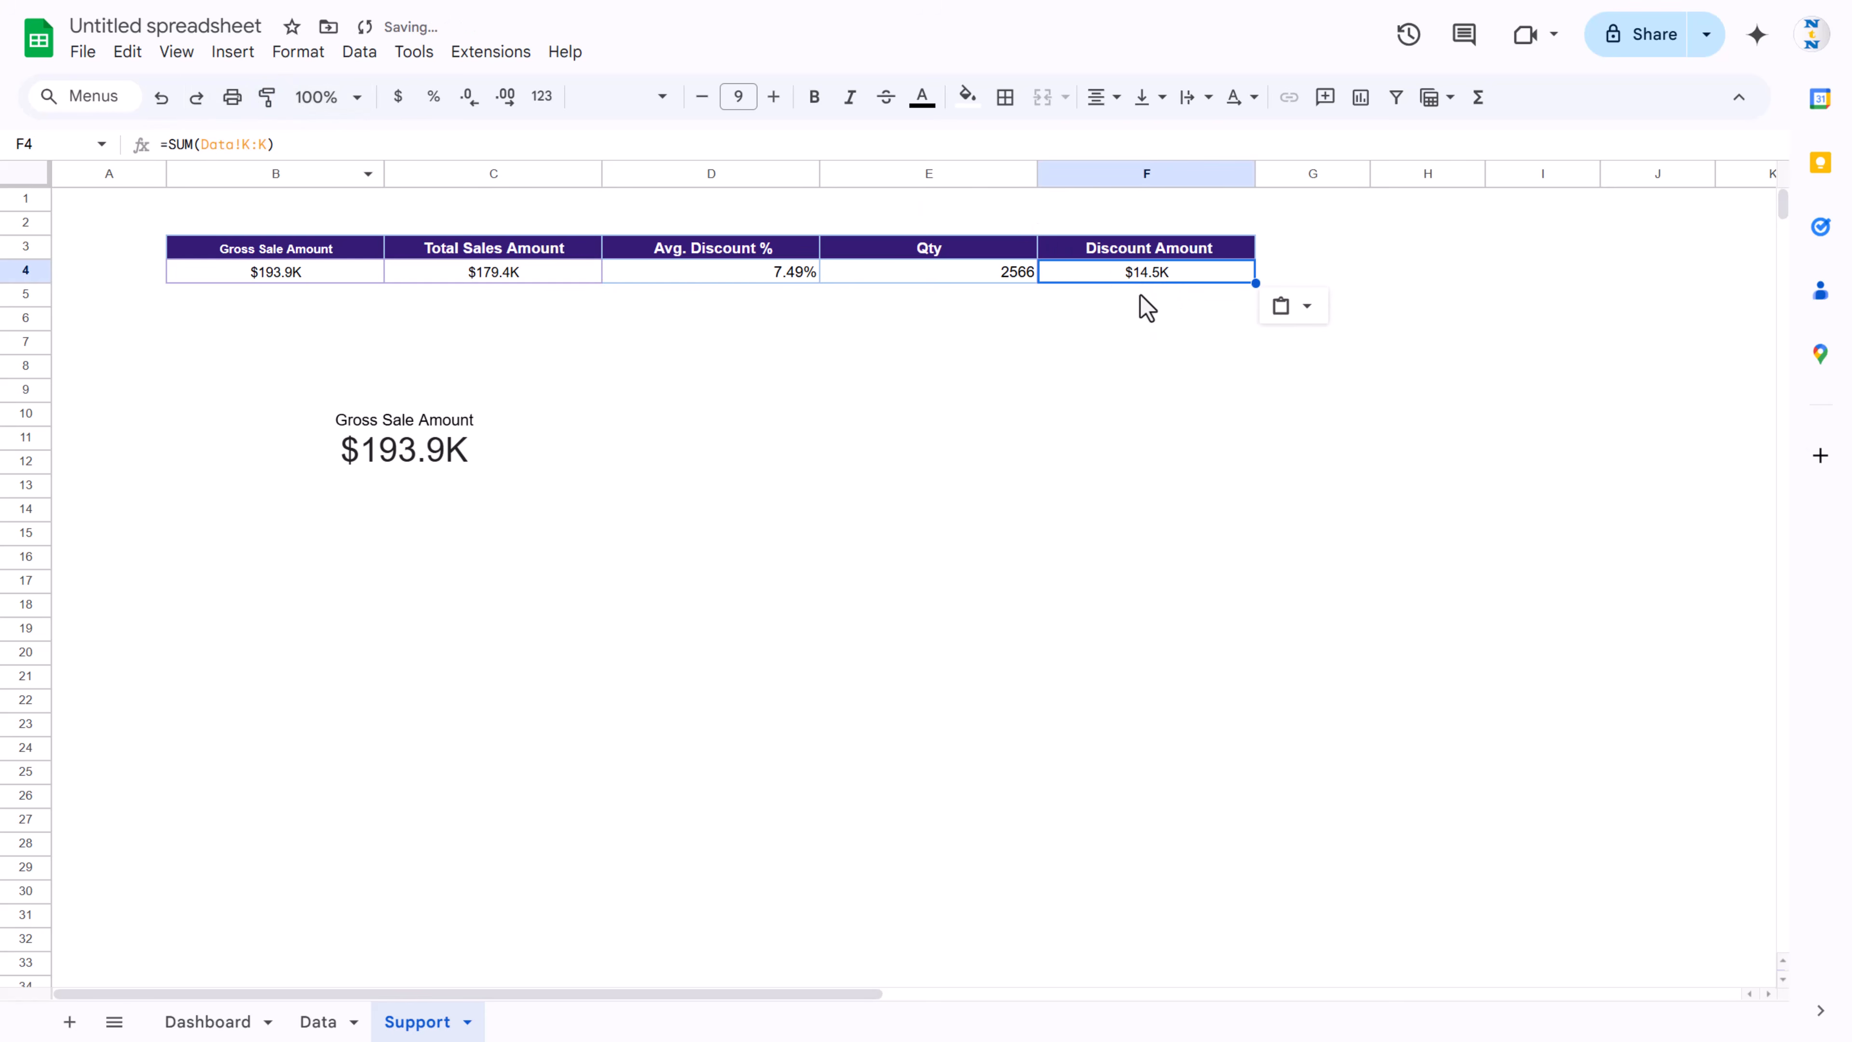
Step: On the Dashboard sheet, turn on data labels for the Gross Sale series of the Gross Sales by Product Name chart
click(198, 1011)
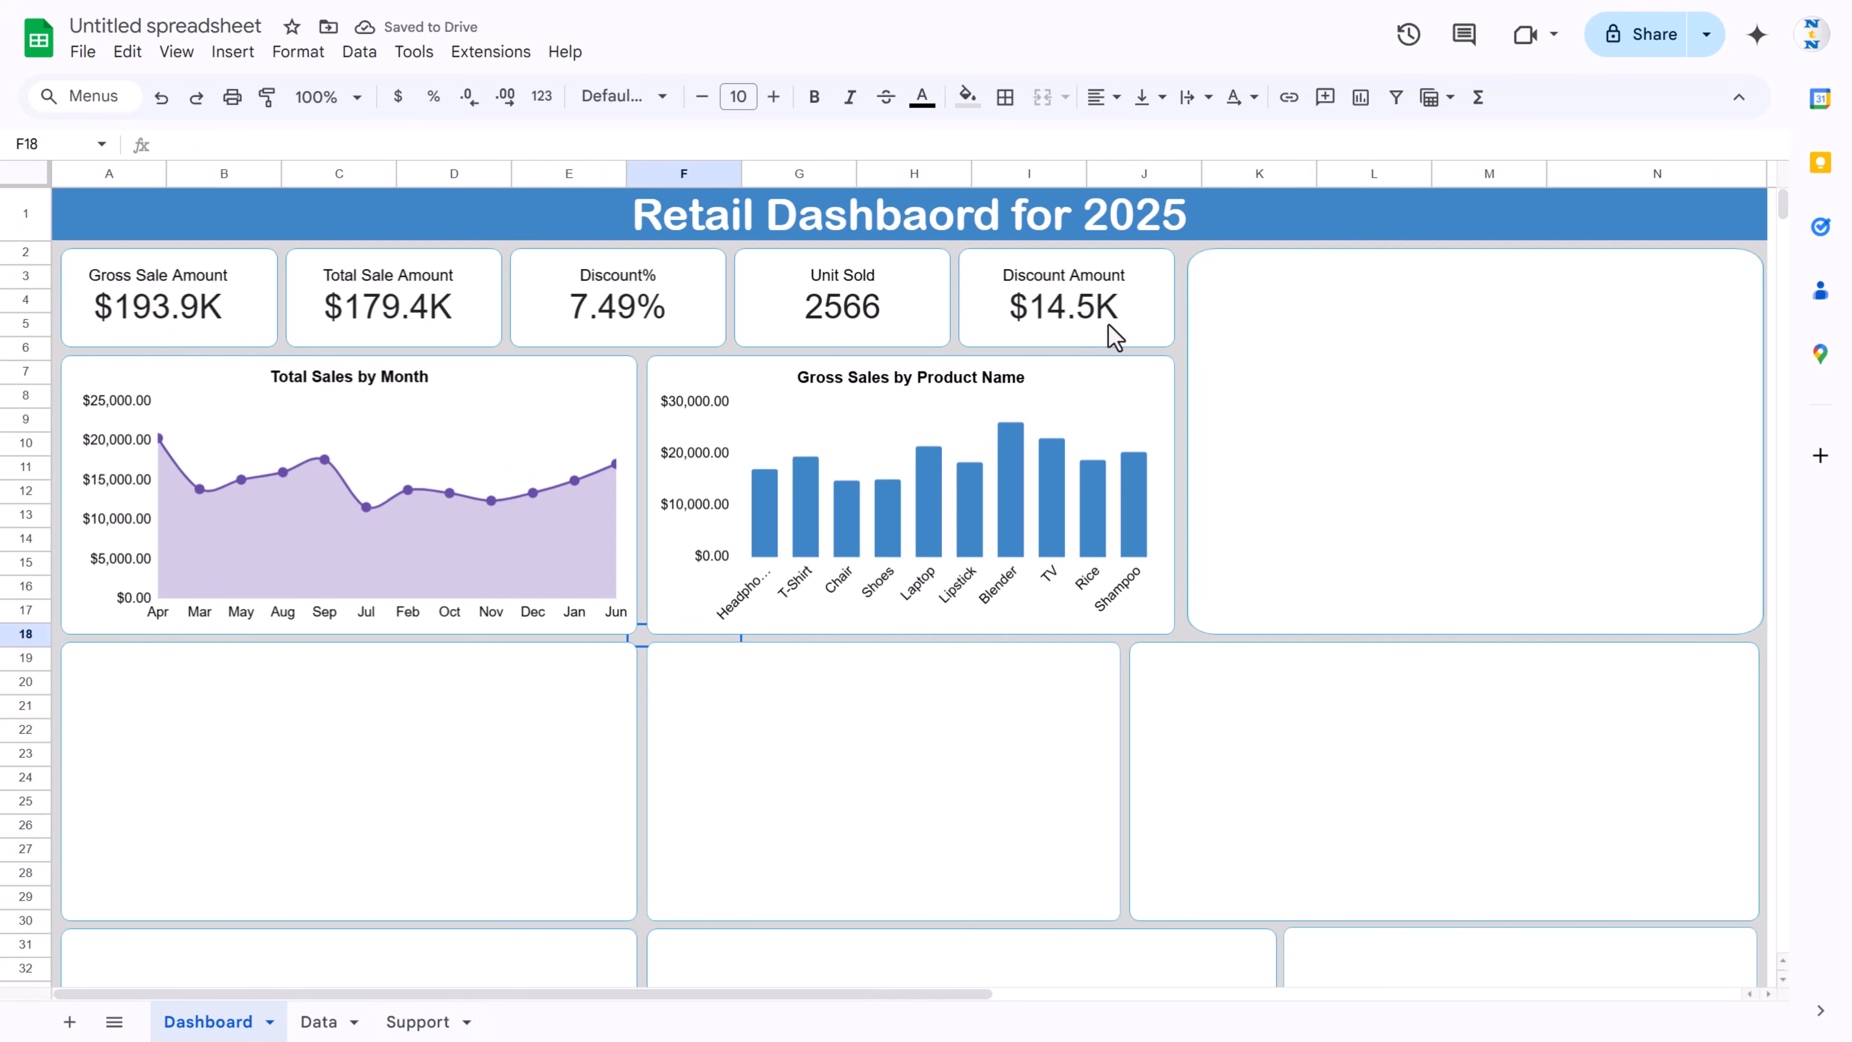
click(1103, 418)
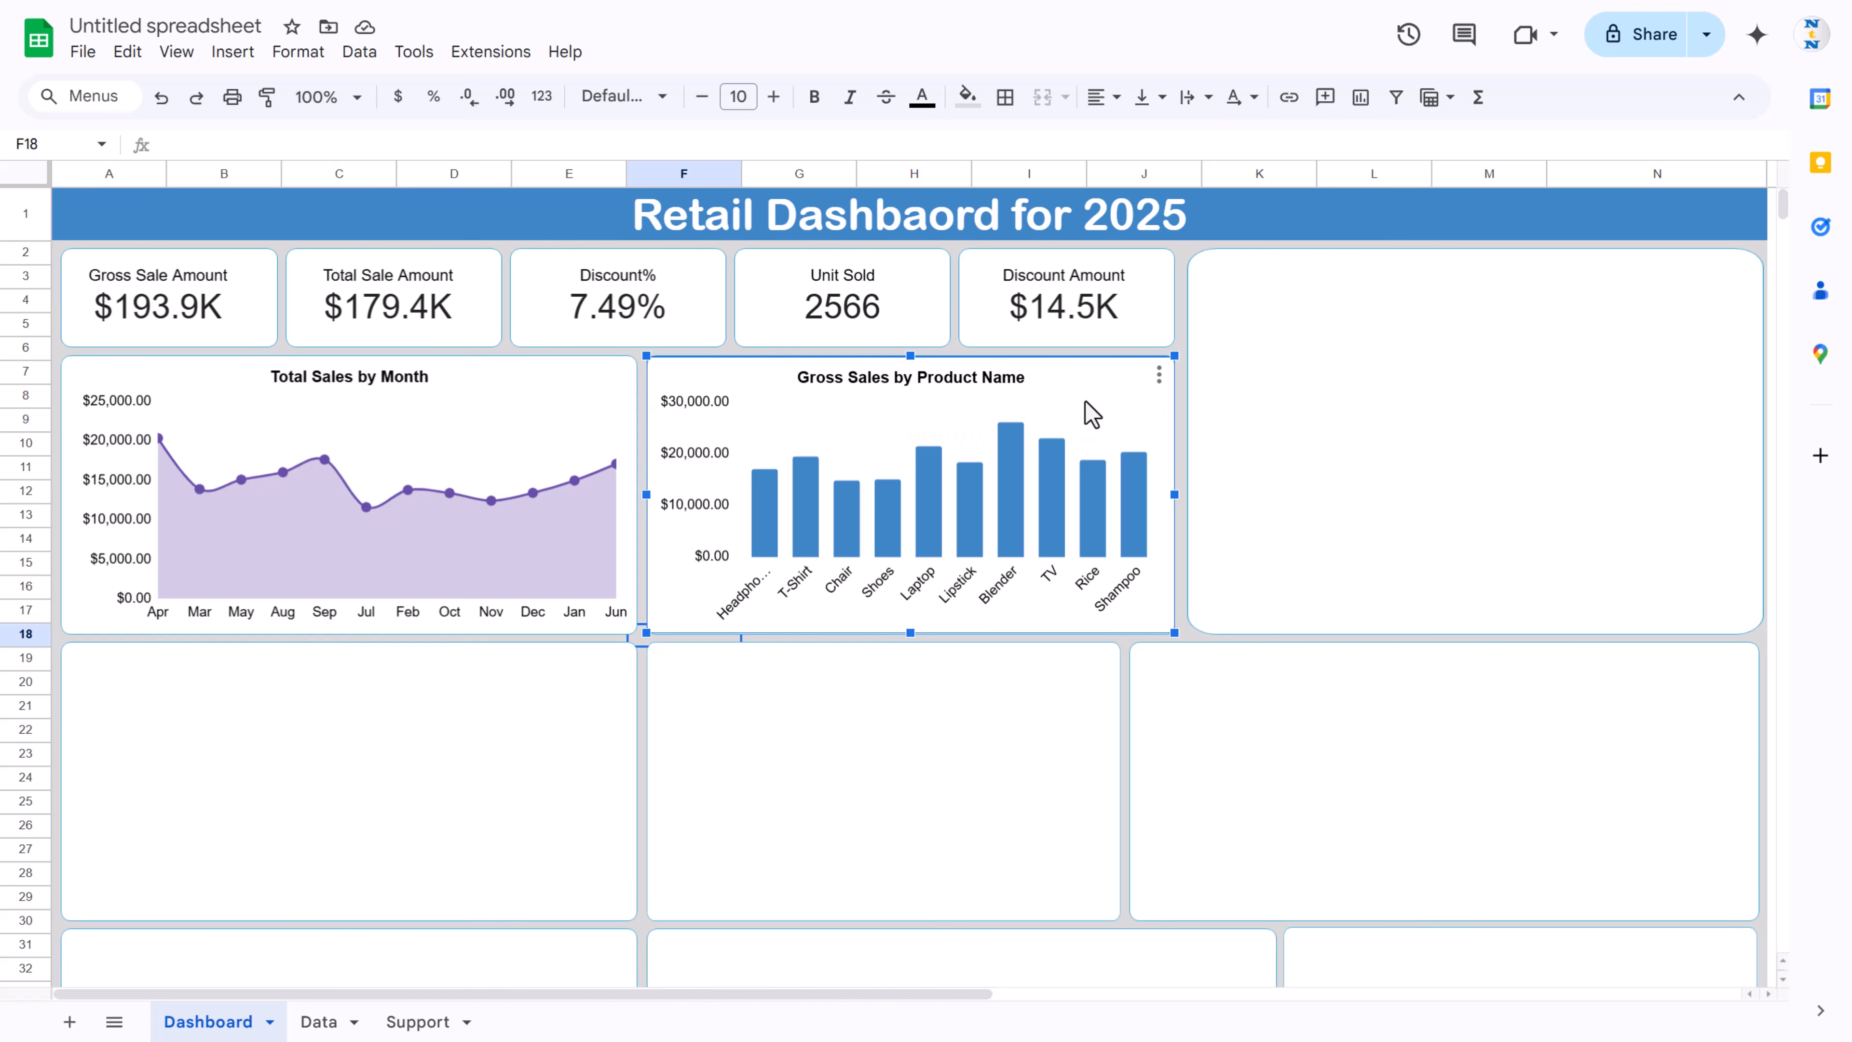
double_click(1092, 415)
click(1671, 163)
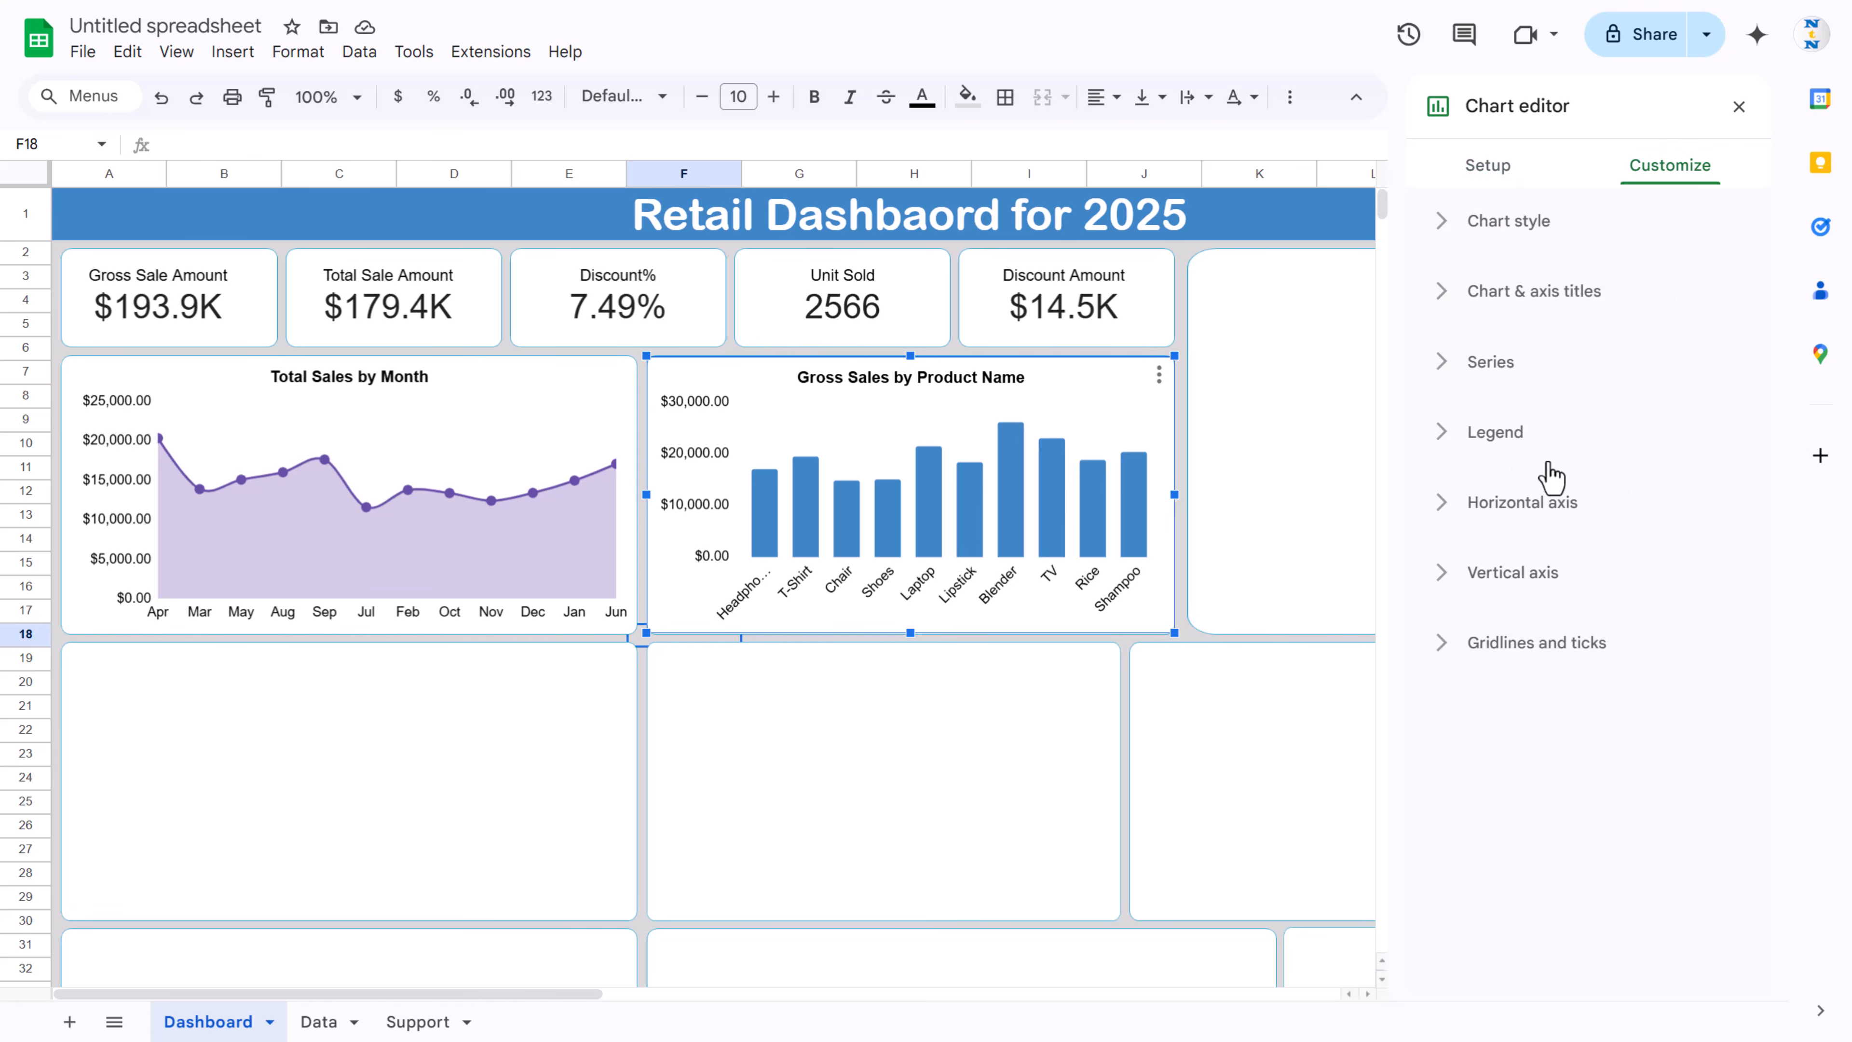
click(1506, 367)
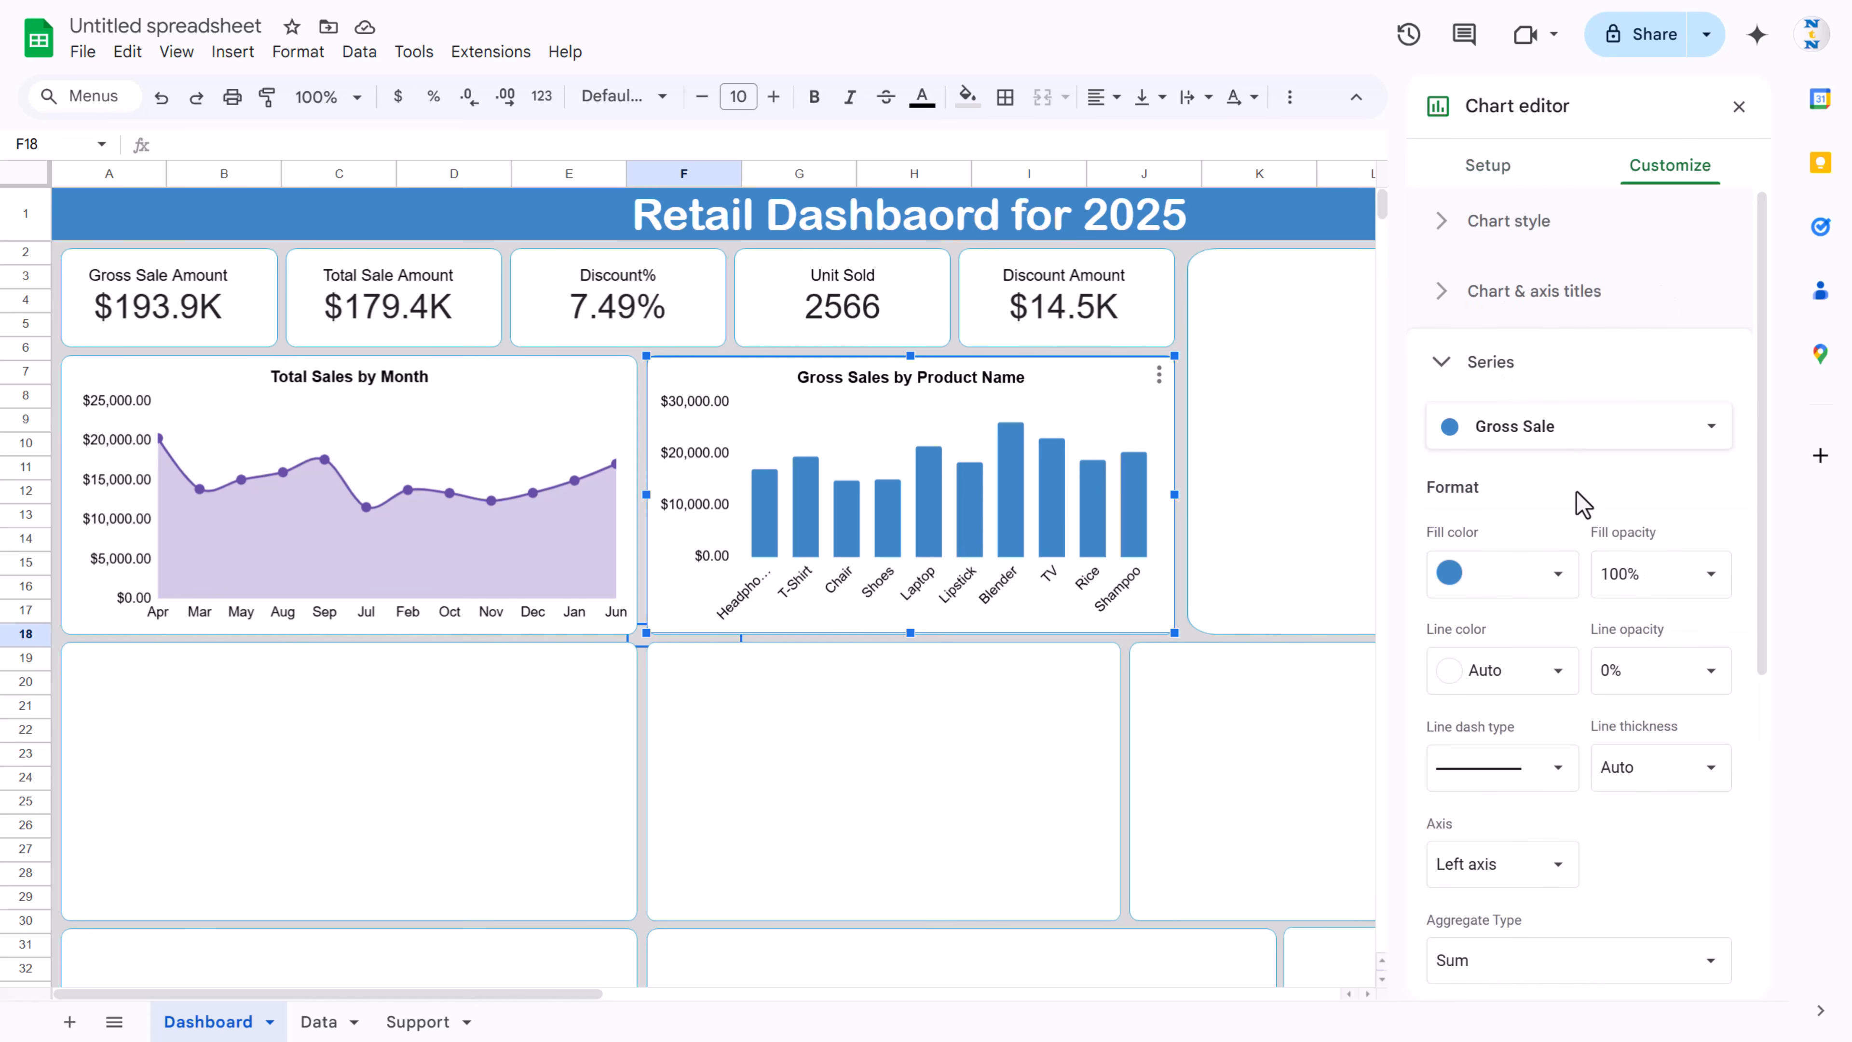
scroll(1583, 504, down, 5)
click(1504, 624)
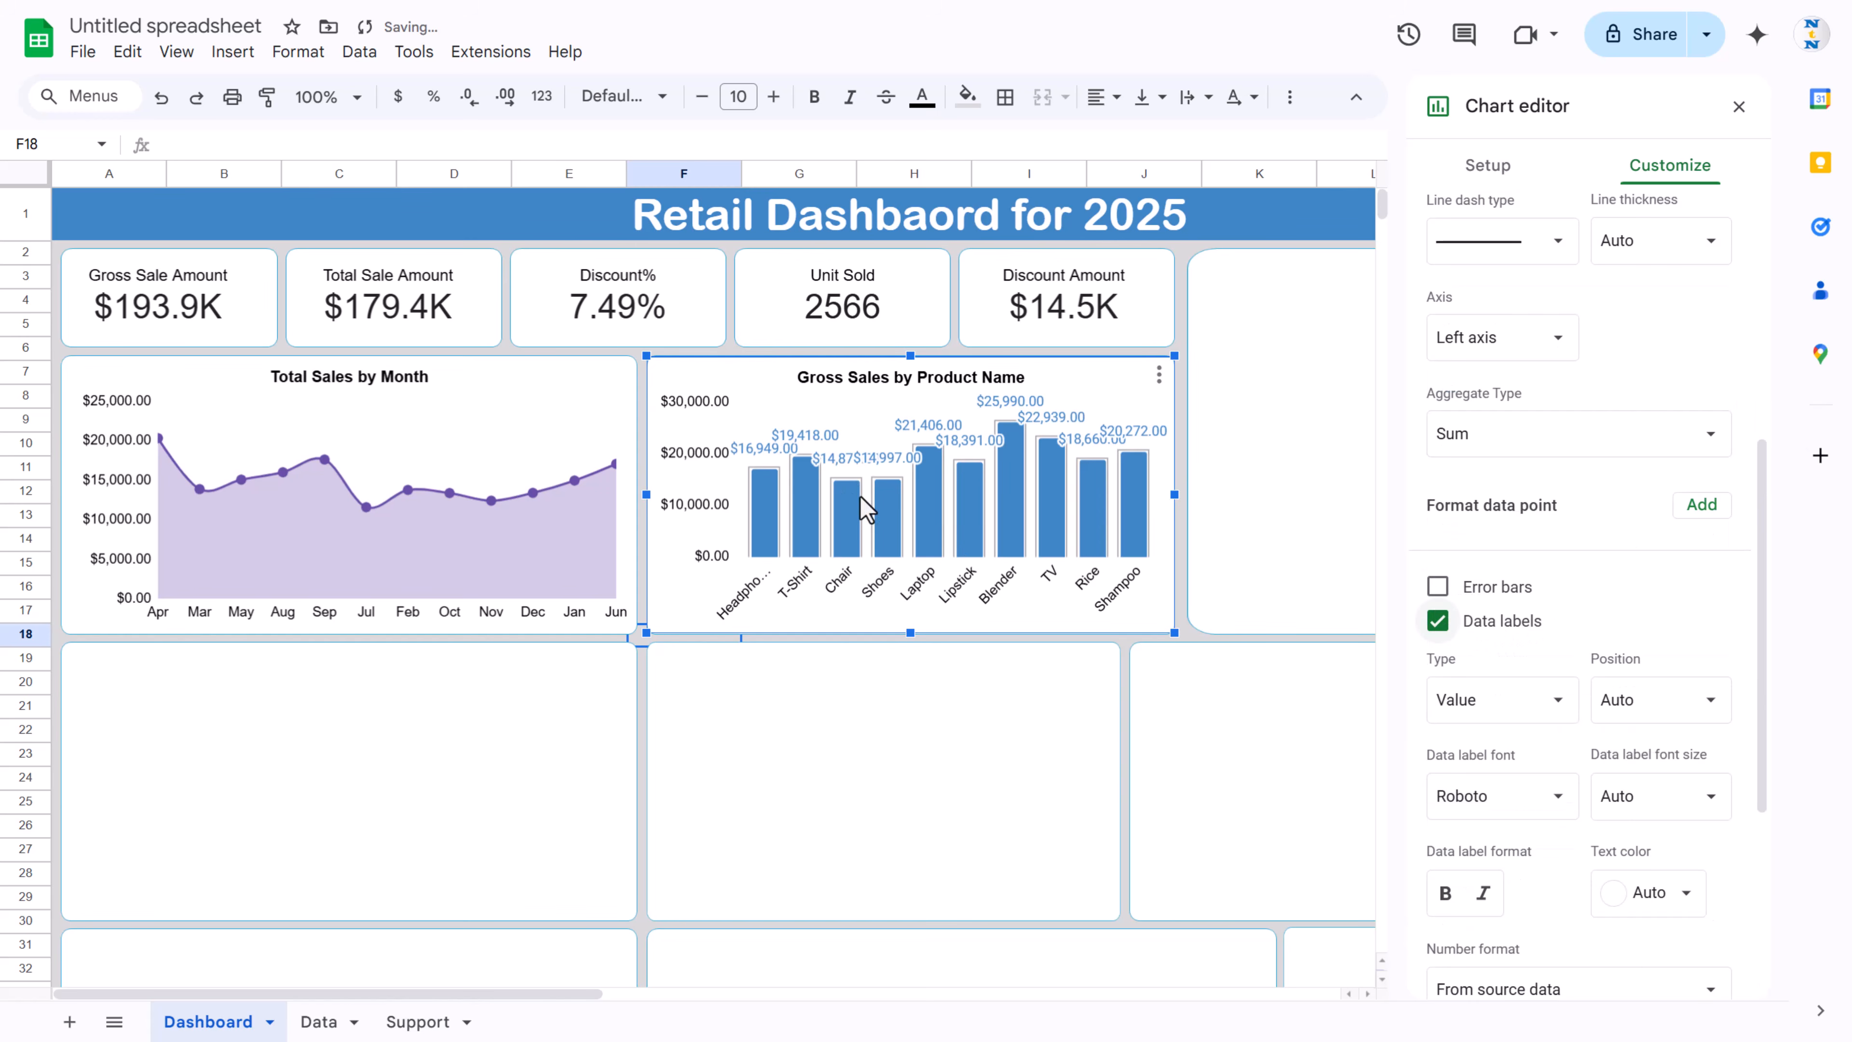
click(984, 442)
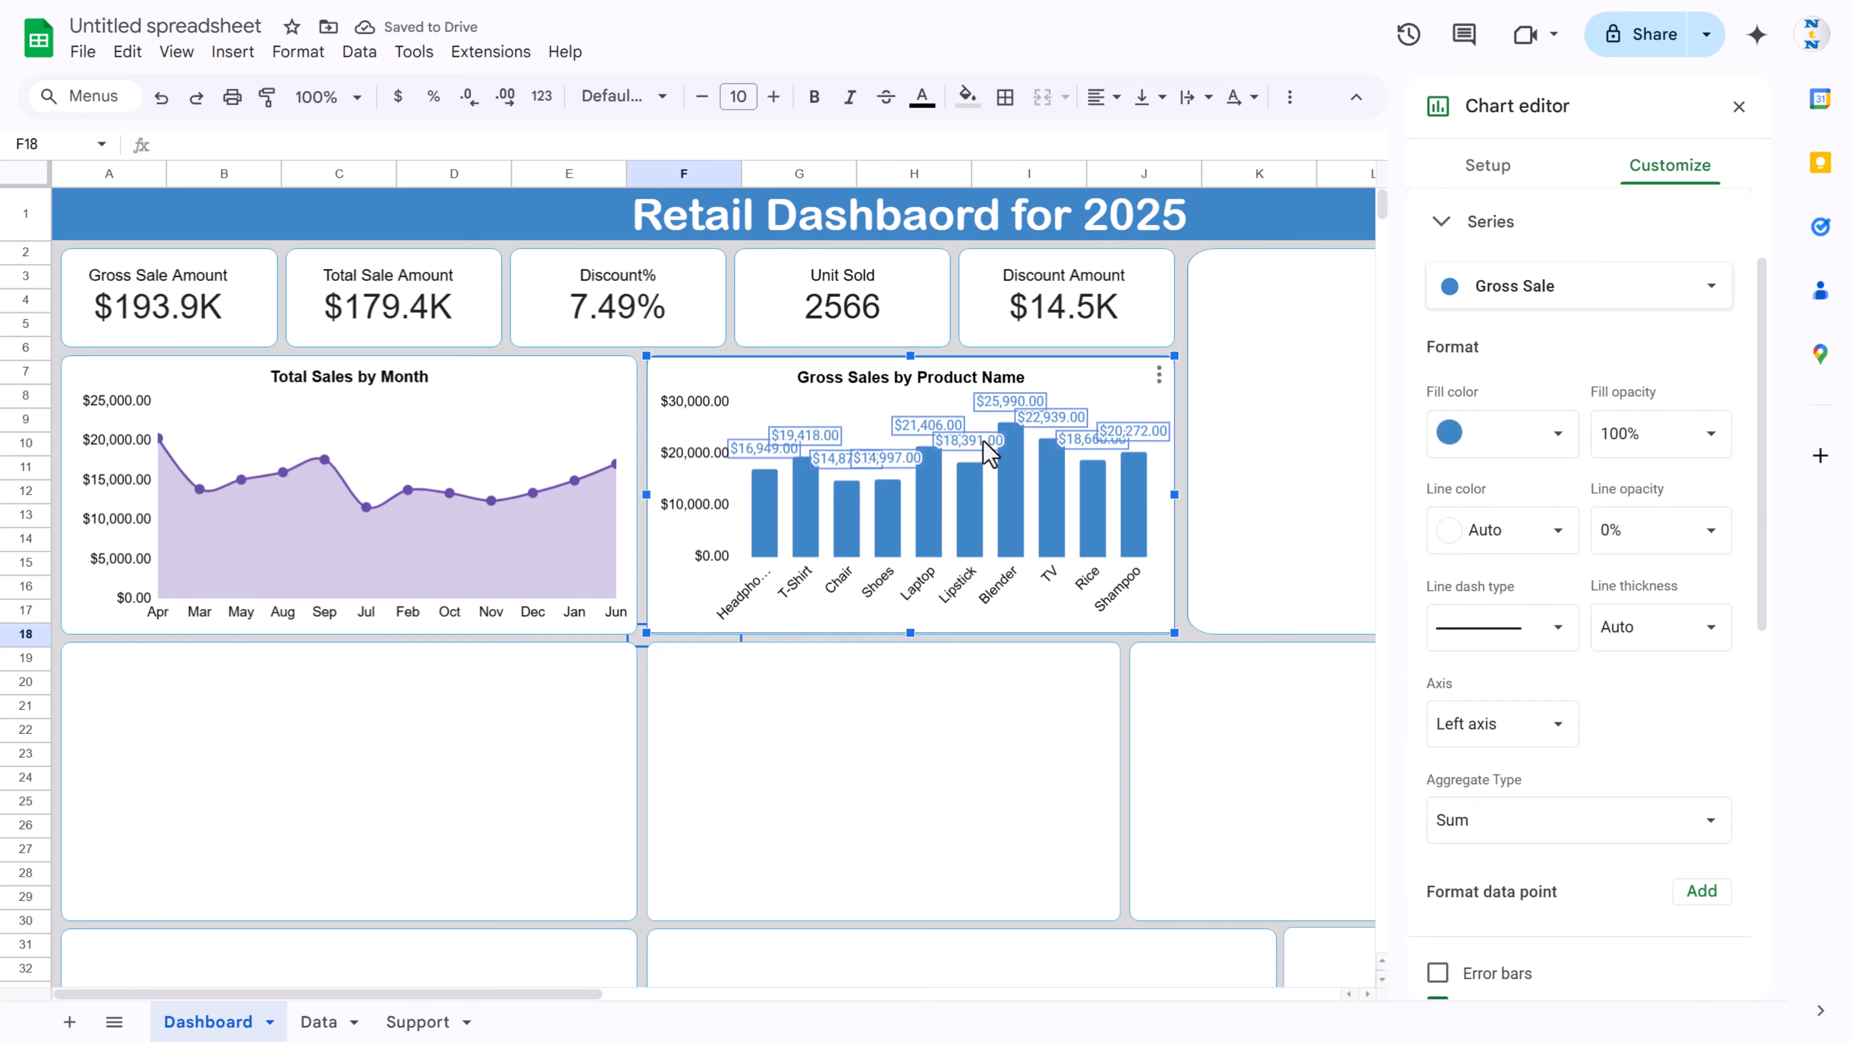
scroll(1604, 628, down, 6)
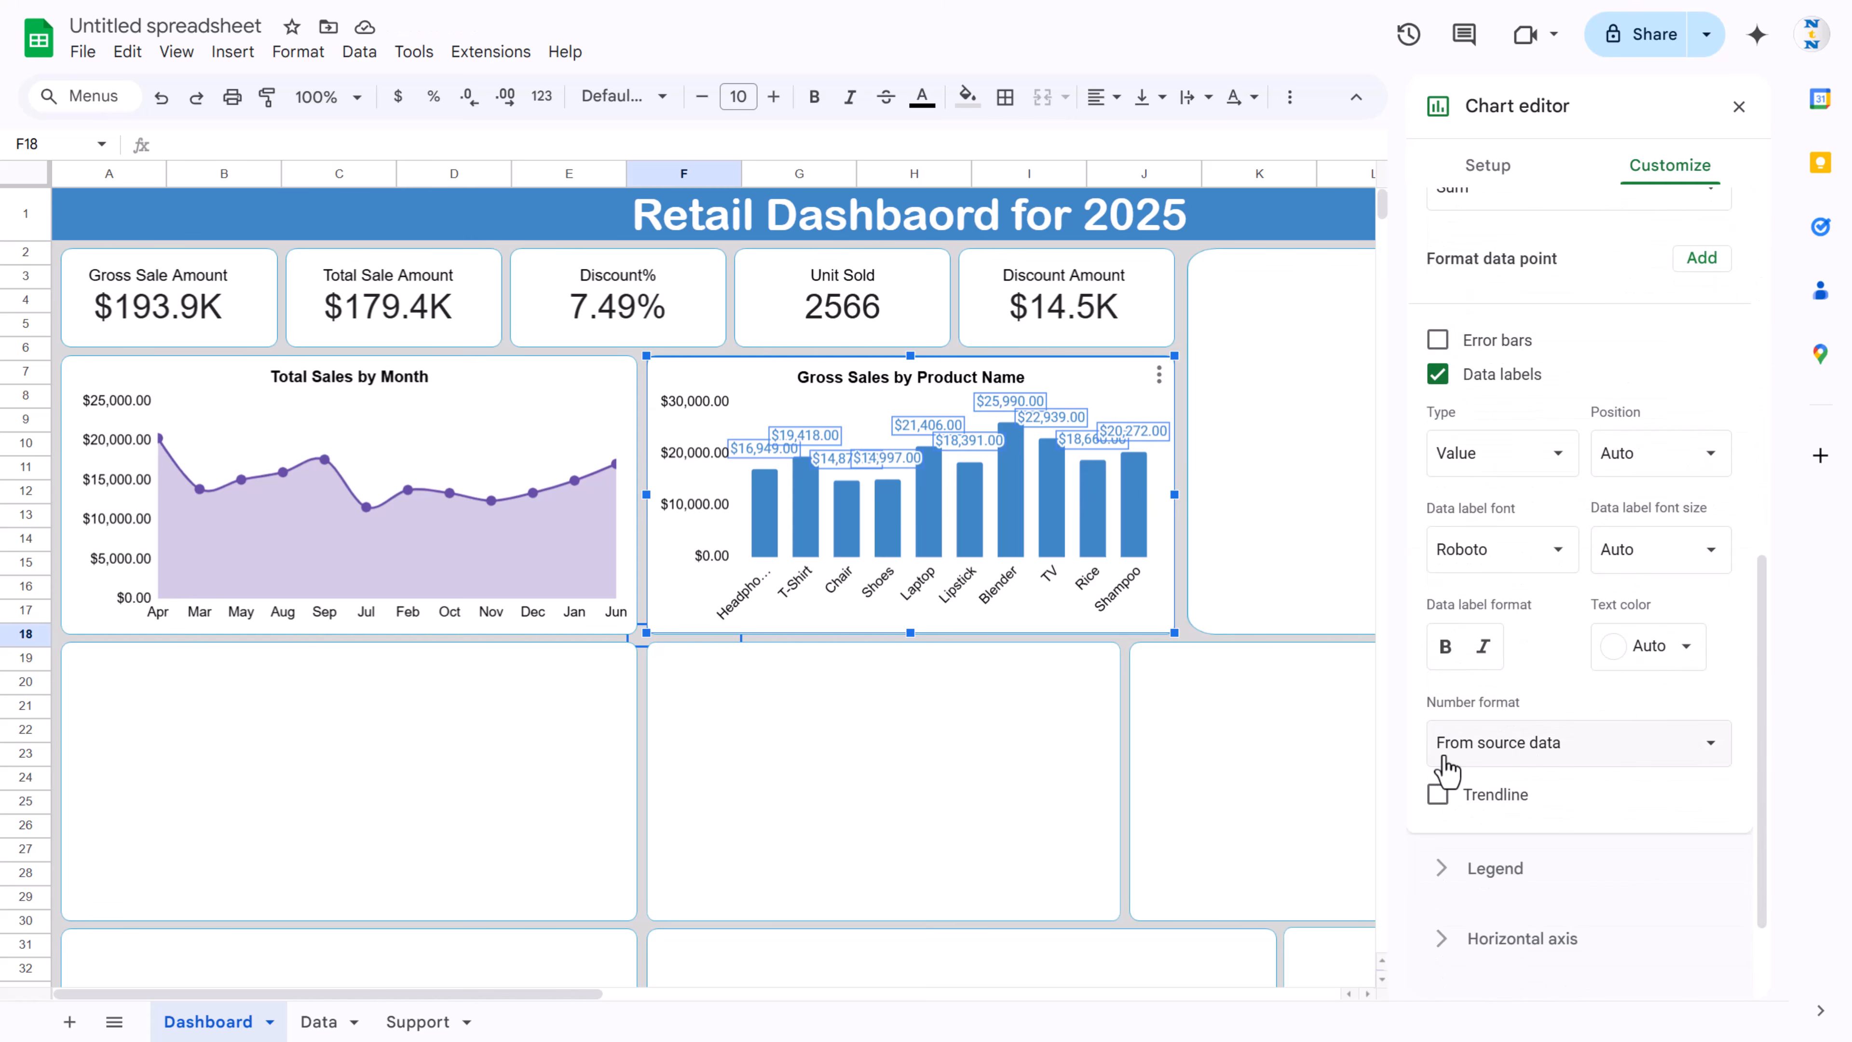
click(1528, 759)
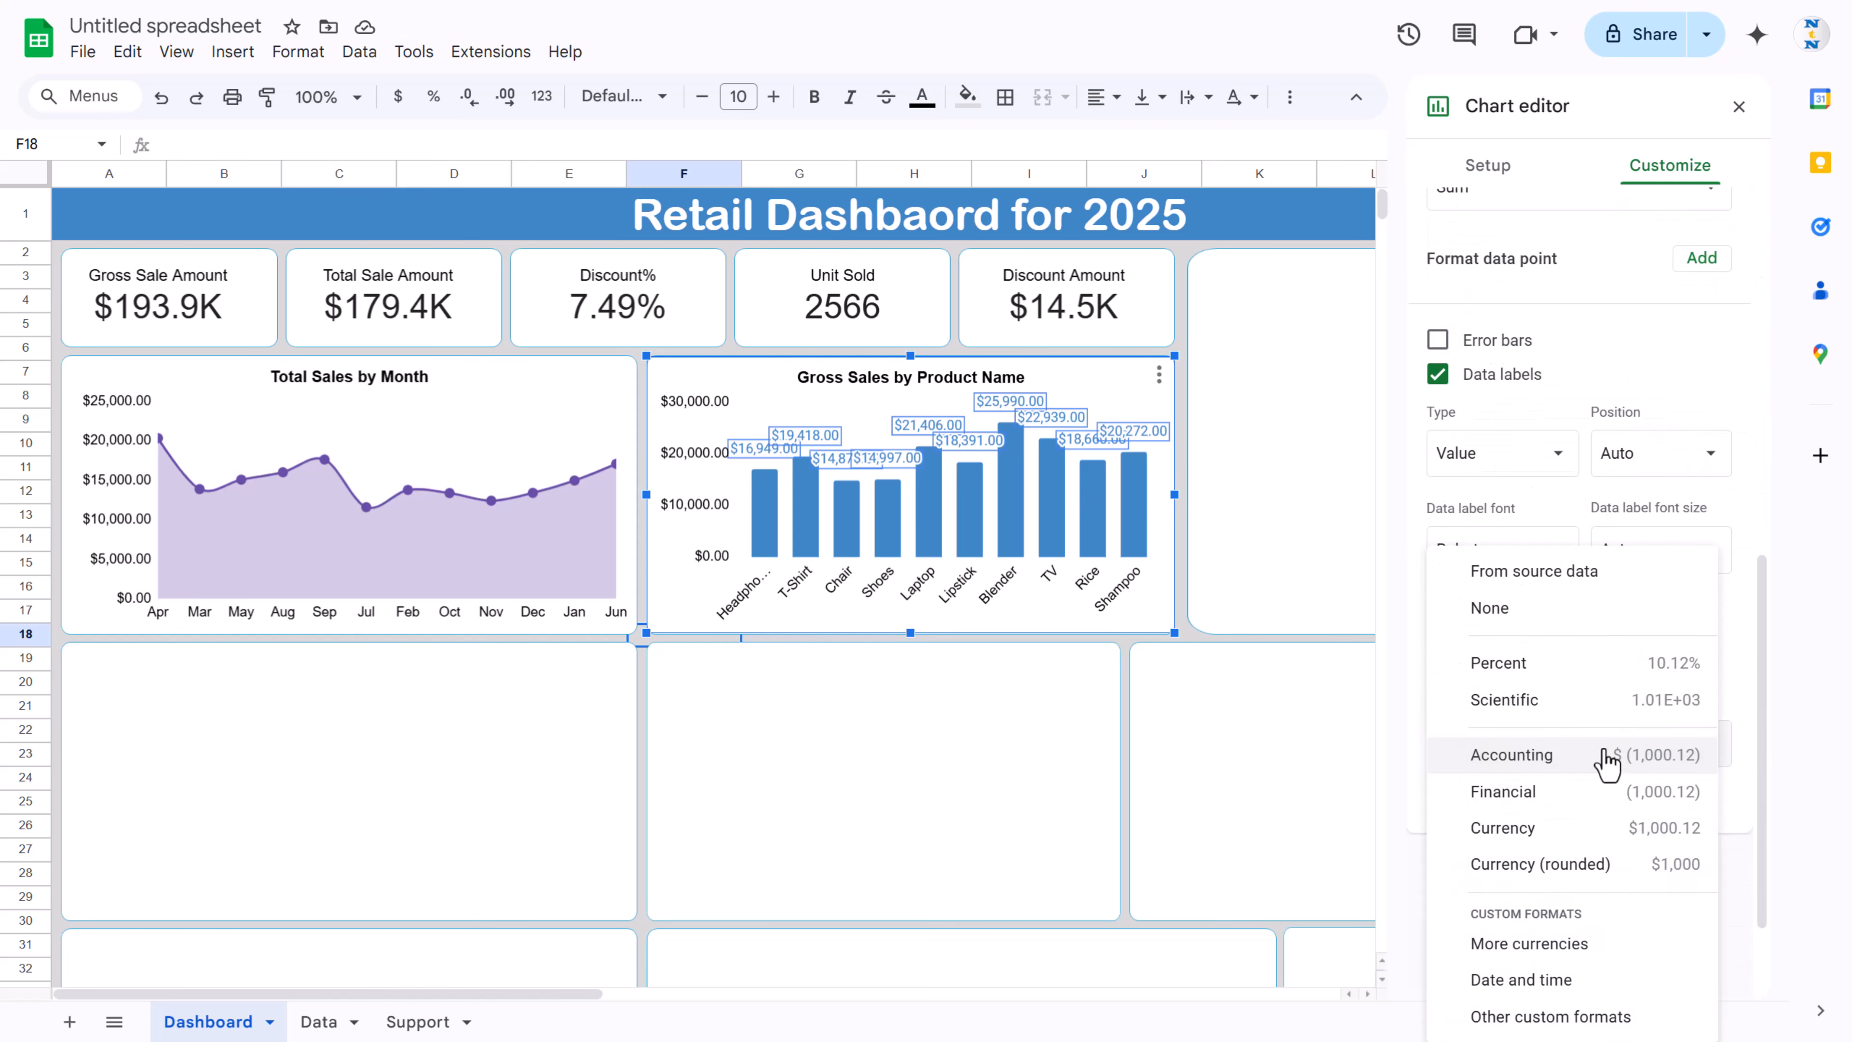
click(1590, 1016)
drag(756, 291, 620, 290)
text($179.4K)
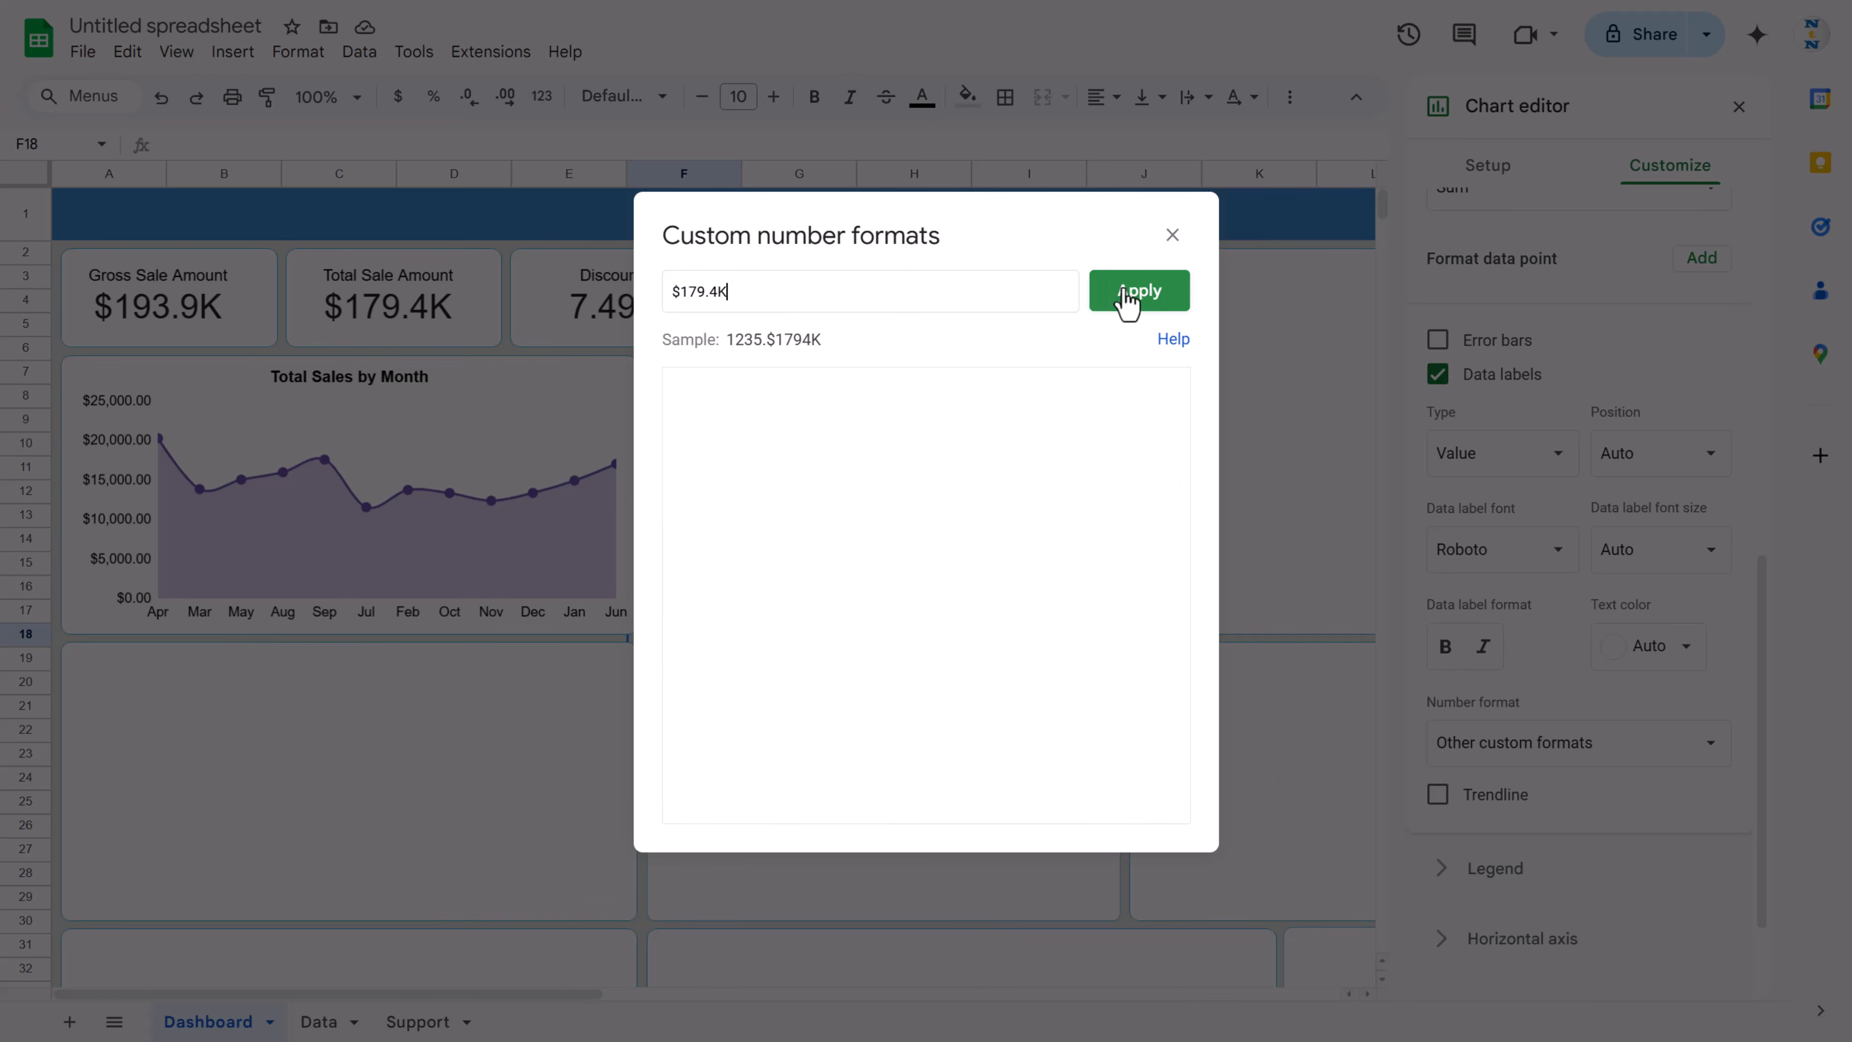
drag(829, 298, 562, 284)
key(BackSpace)
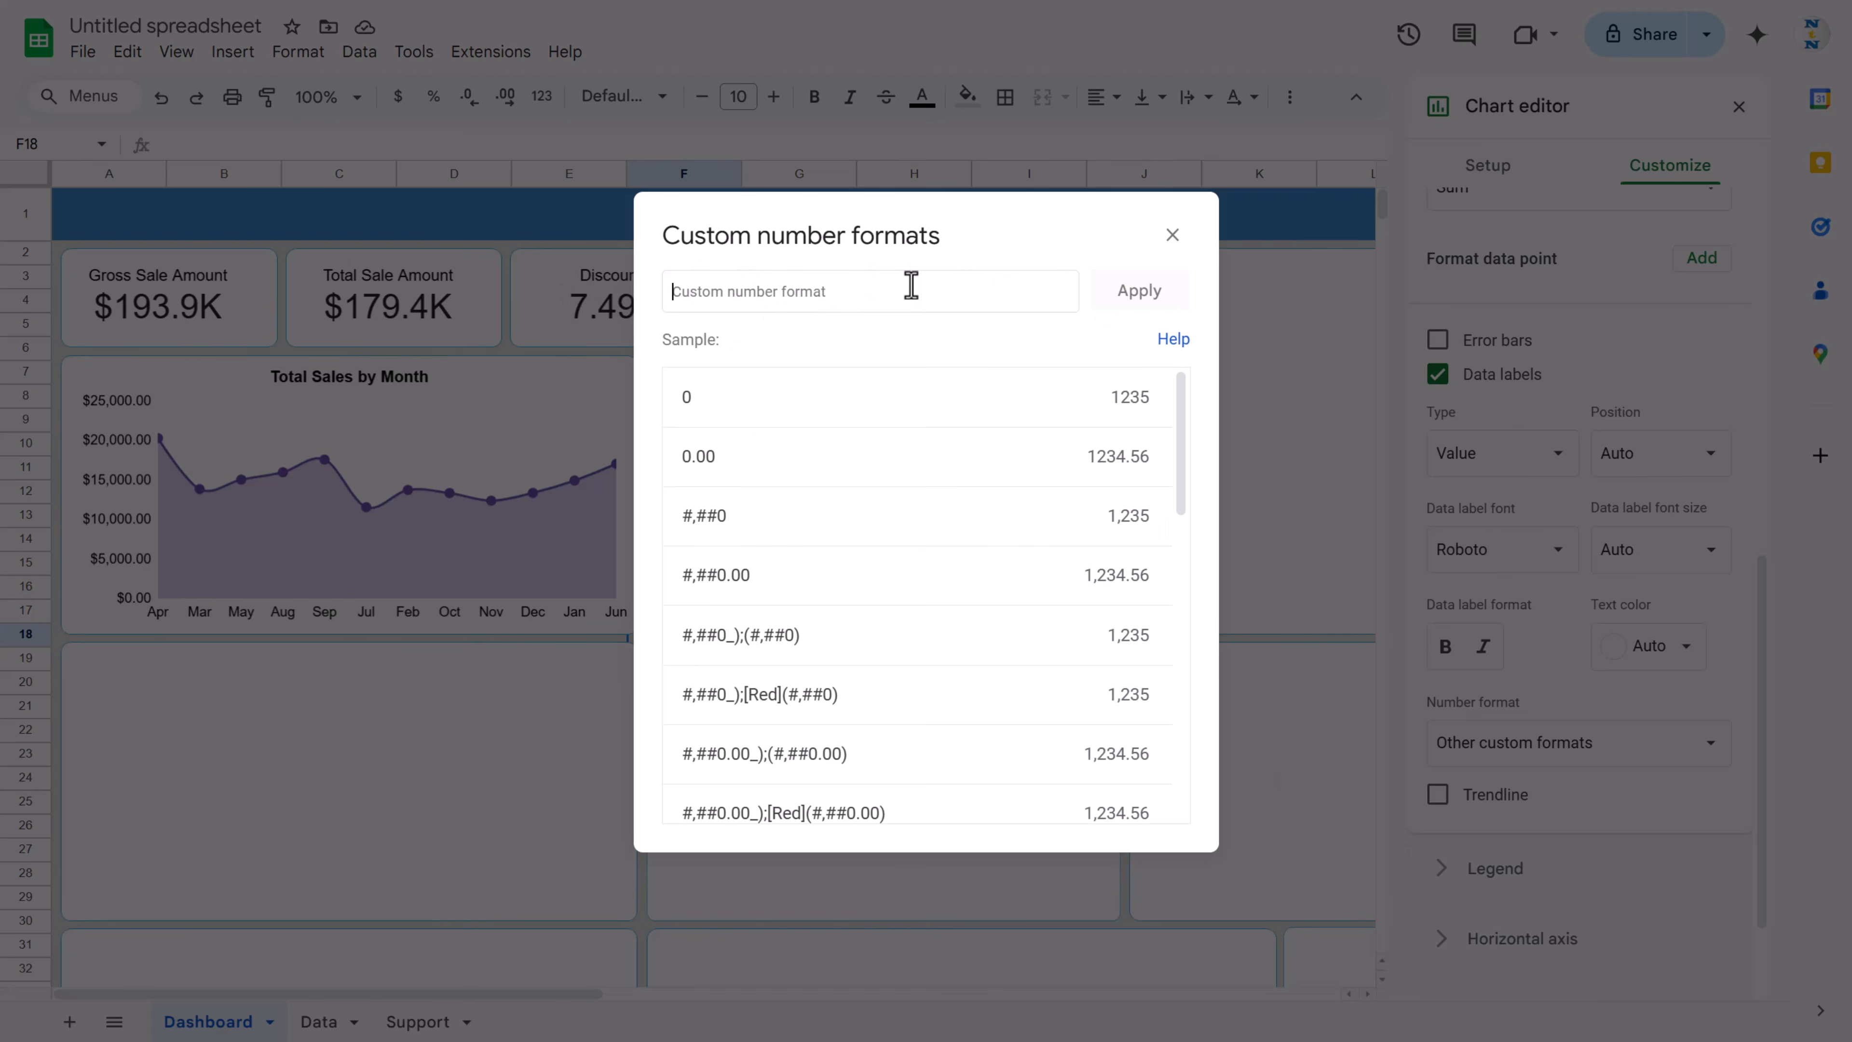
click(1172, 235)
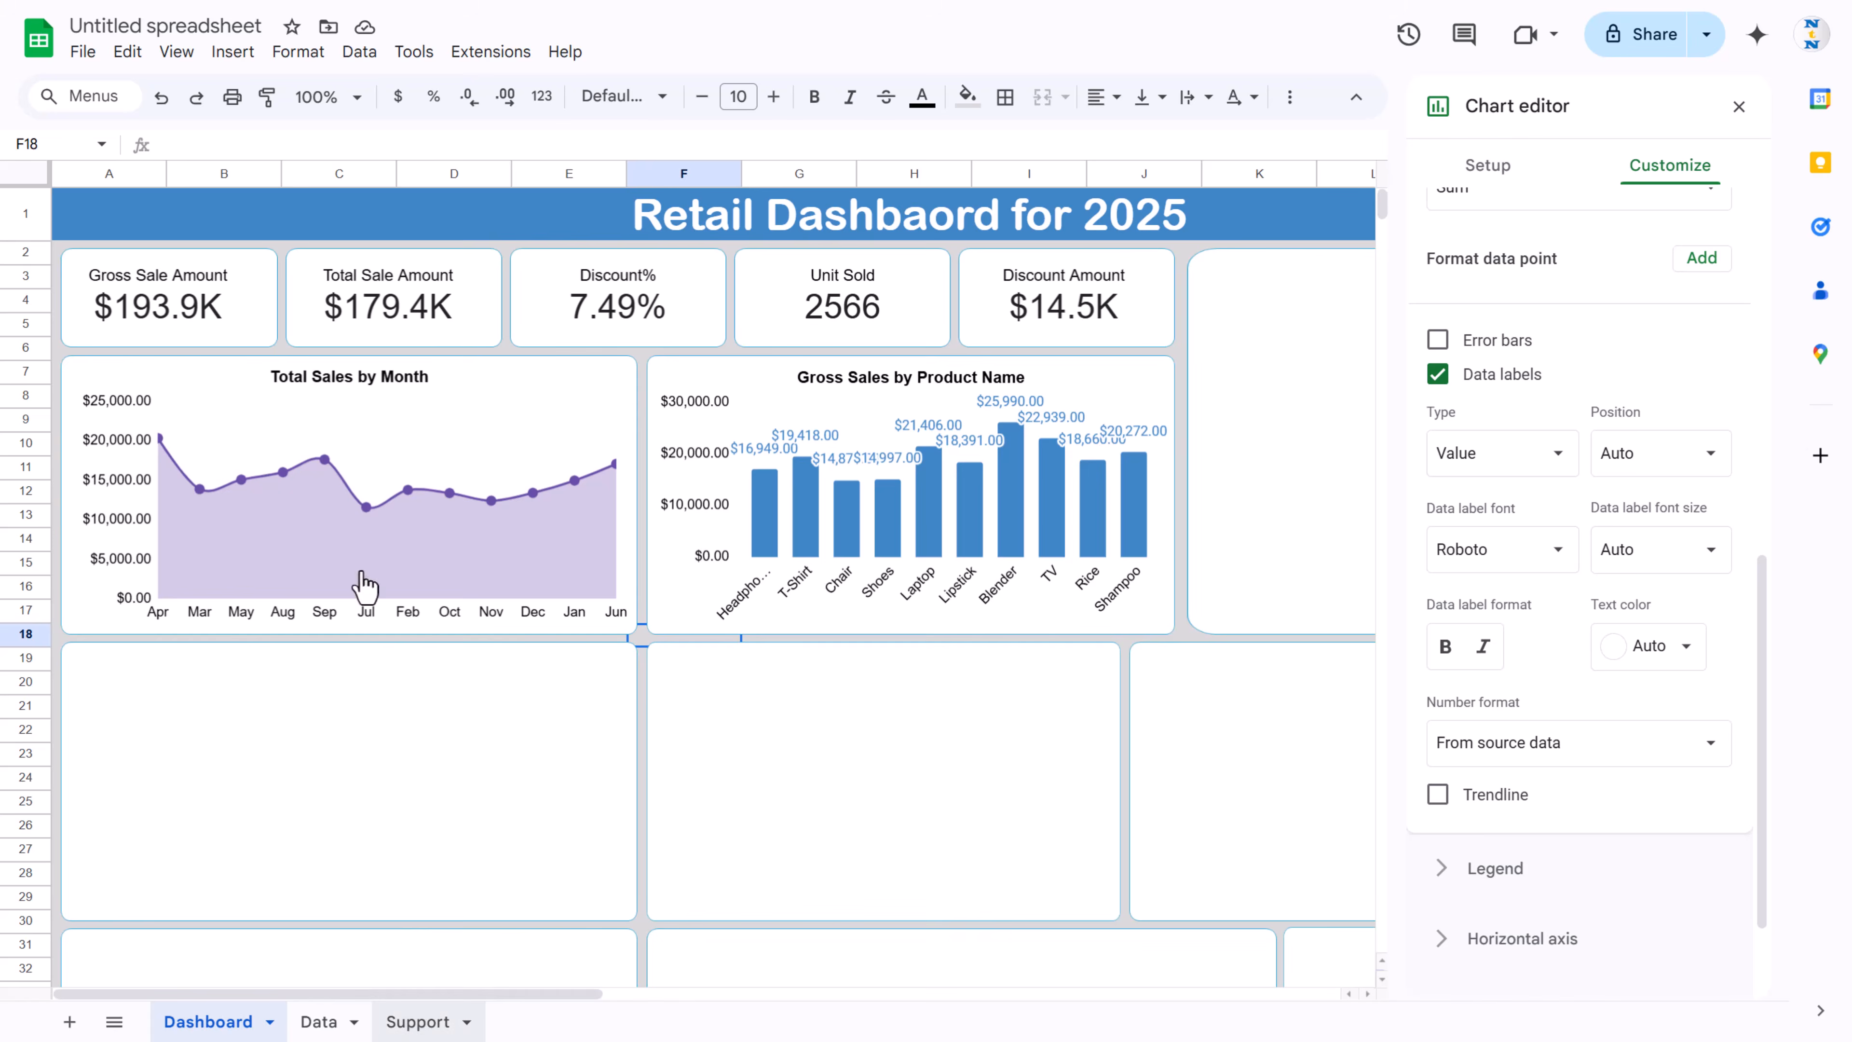
Step: Copy the custom number format code of Gross Sale Amount in B4 on the Support sheet into cell D8 as text
click(417, 1022)
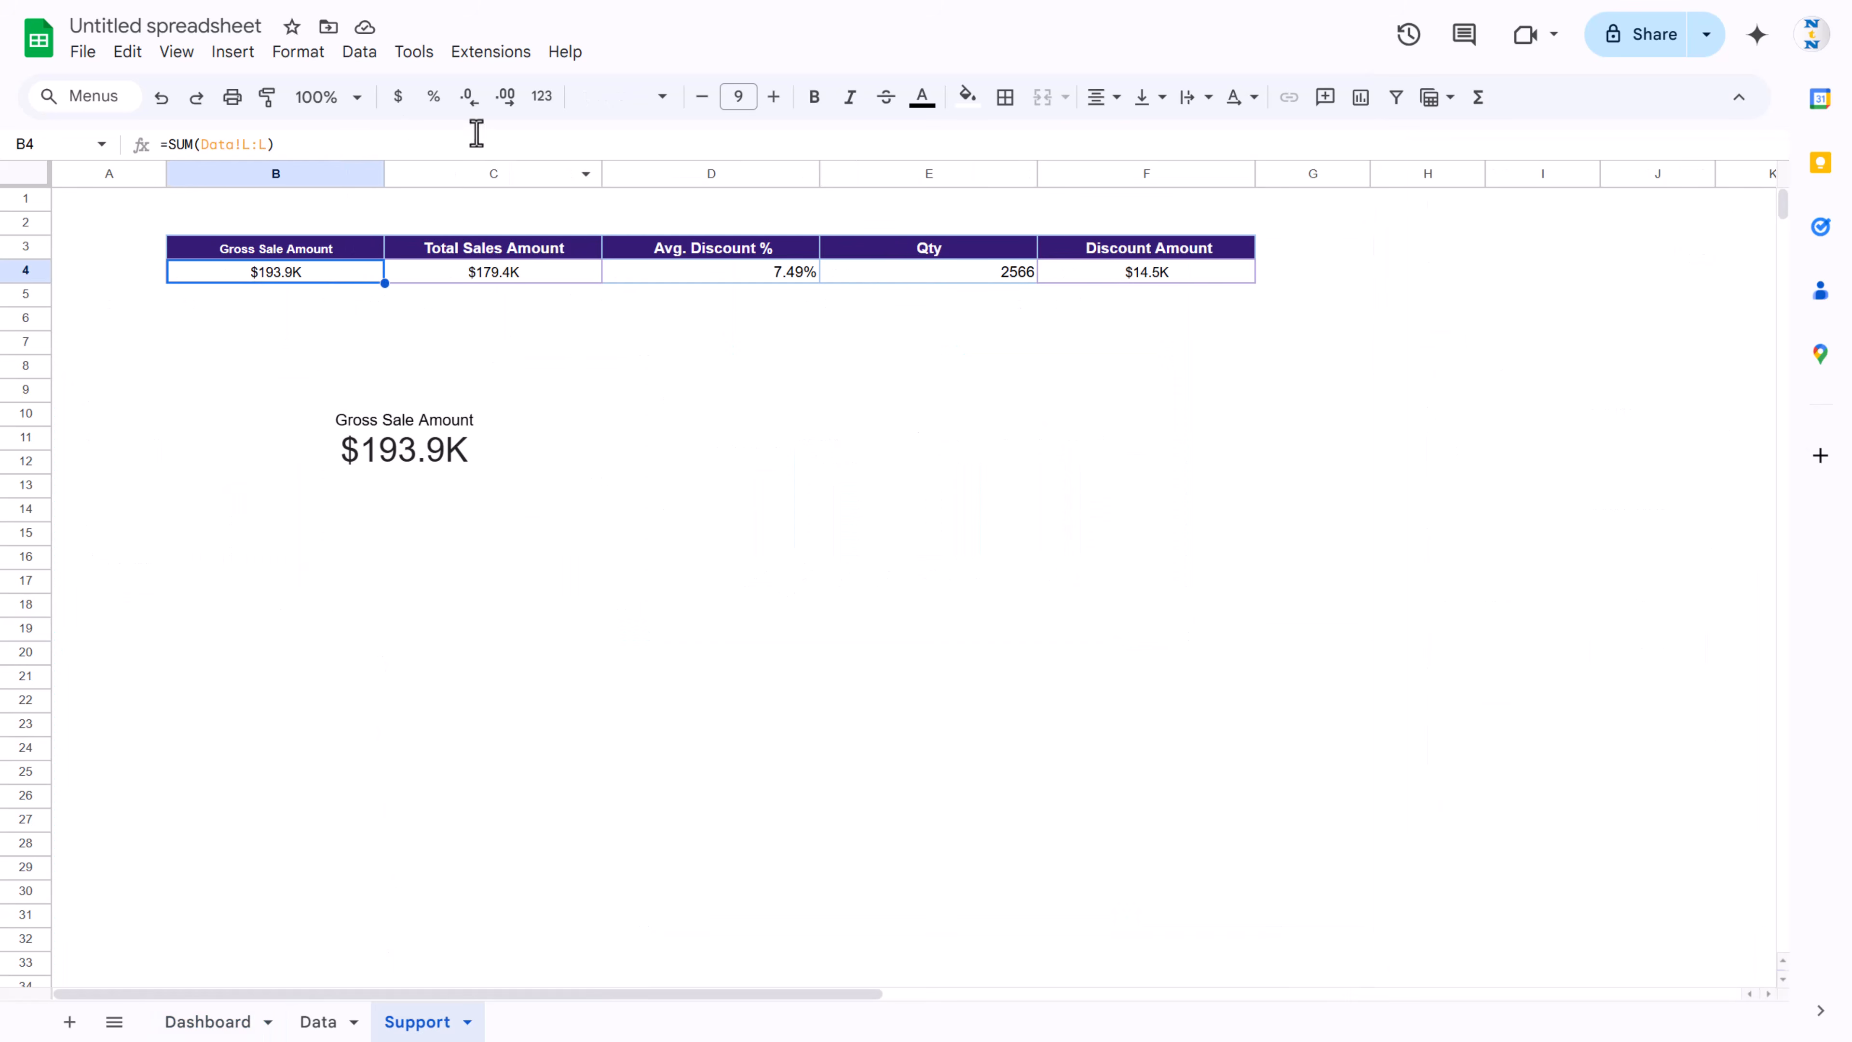
click(308, 58)
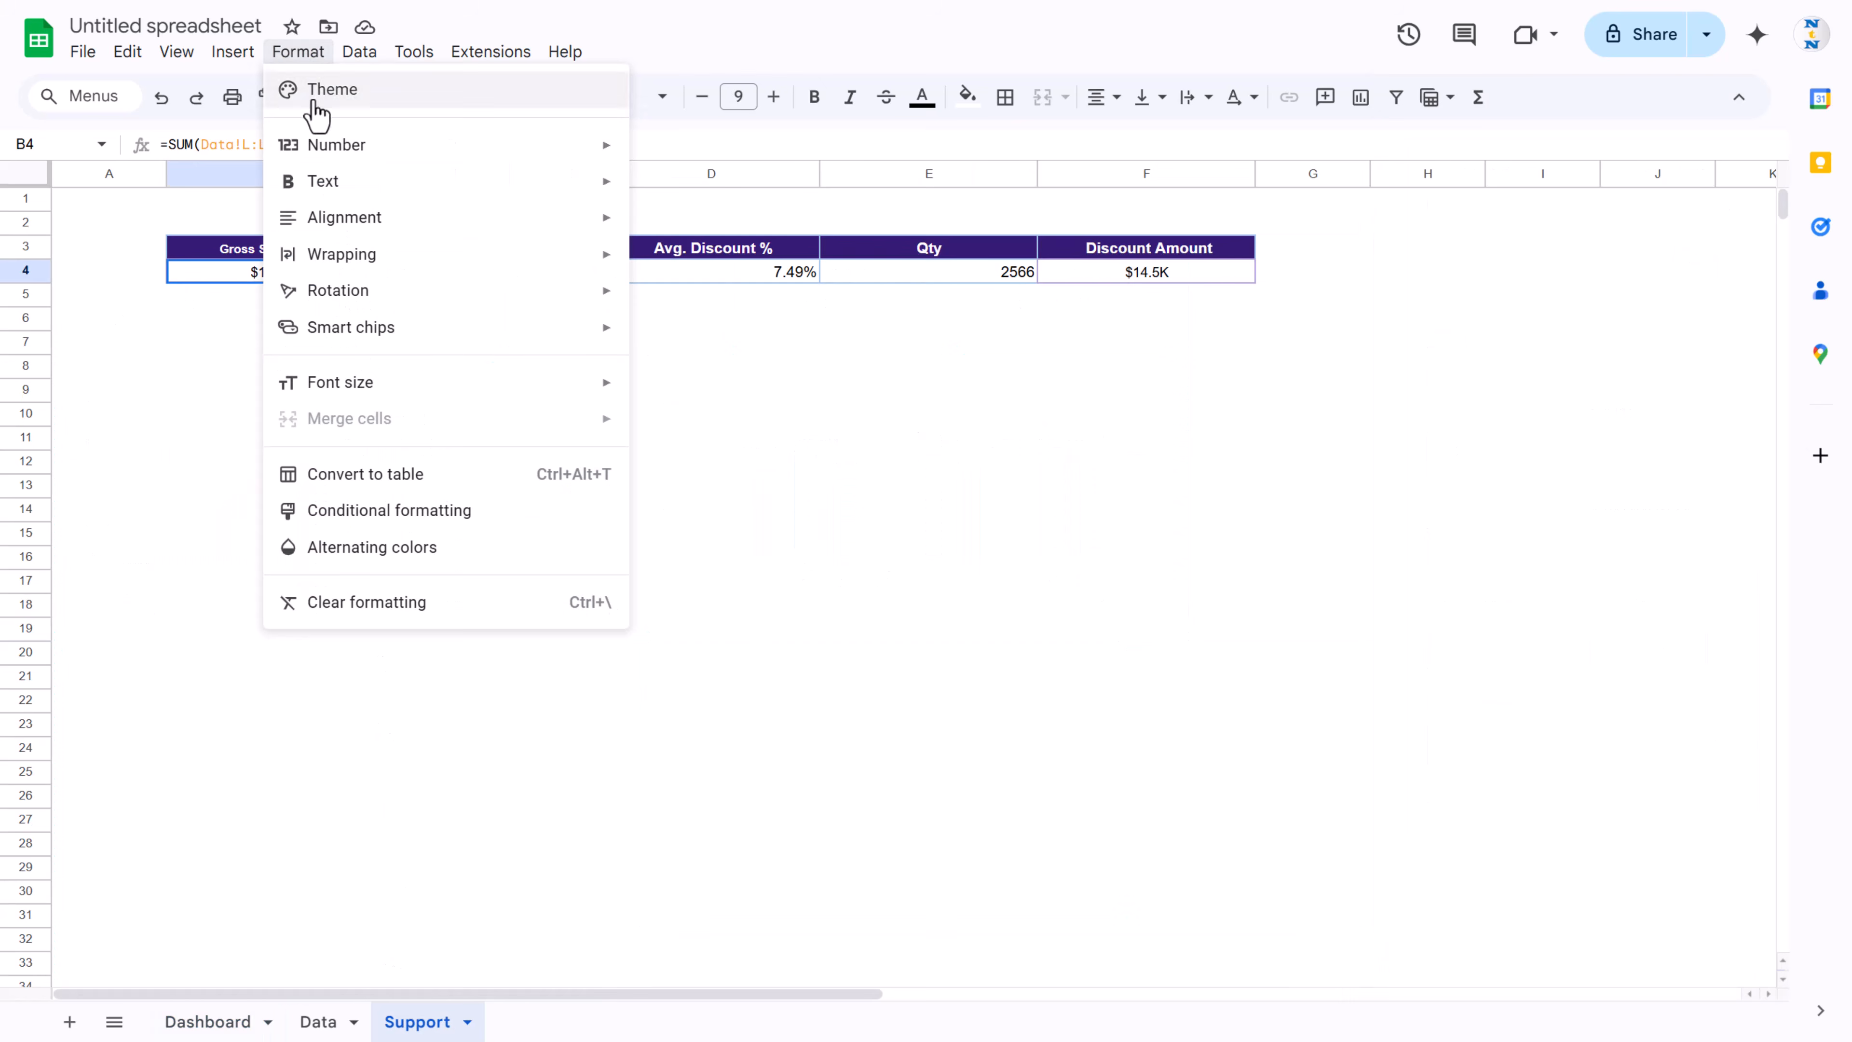
mouse_move(328, 149)
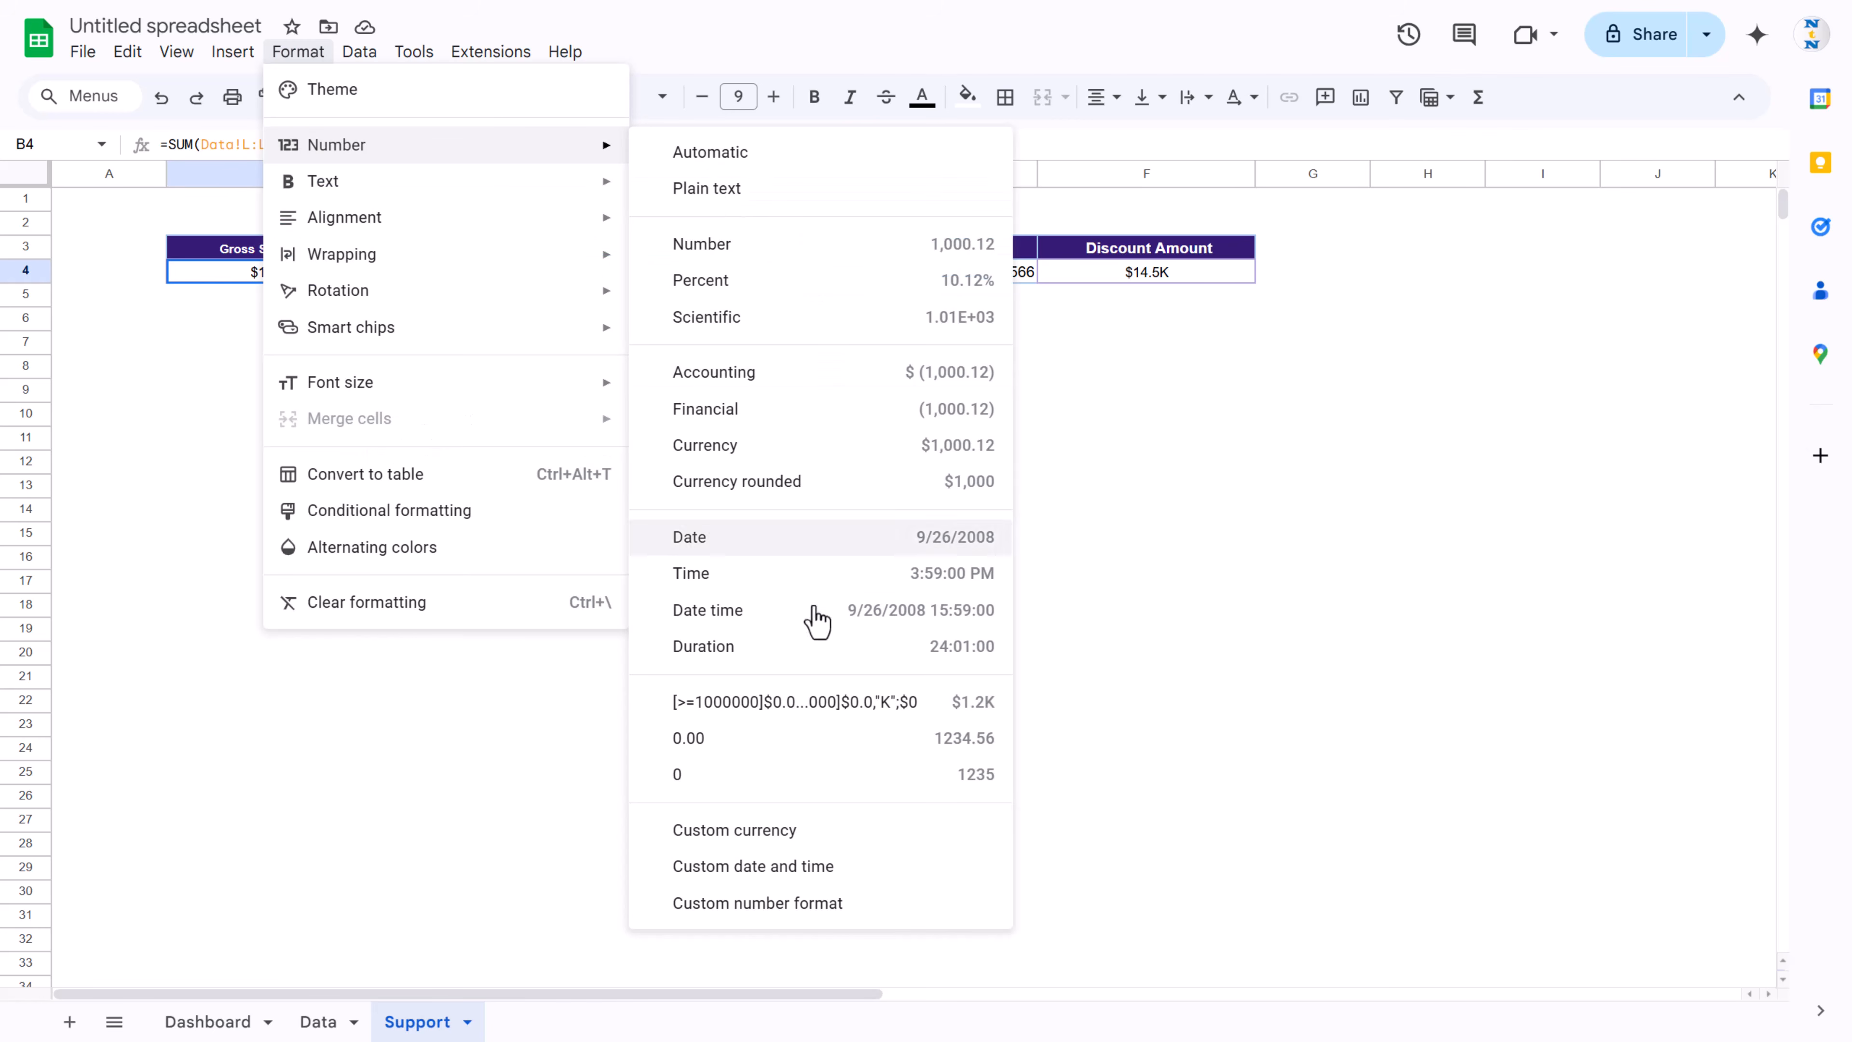
click(777, 905)
triple_click(798, 269)
key(ctrl+c)
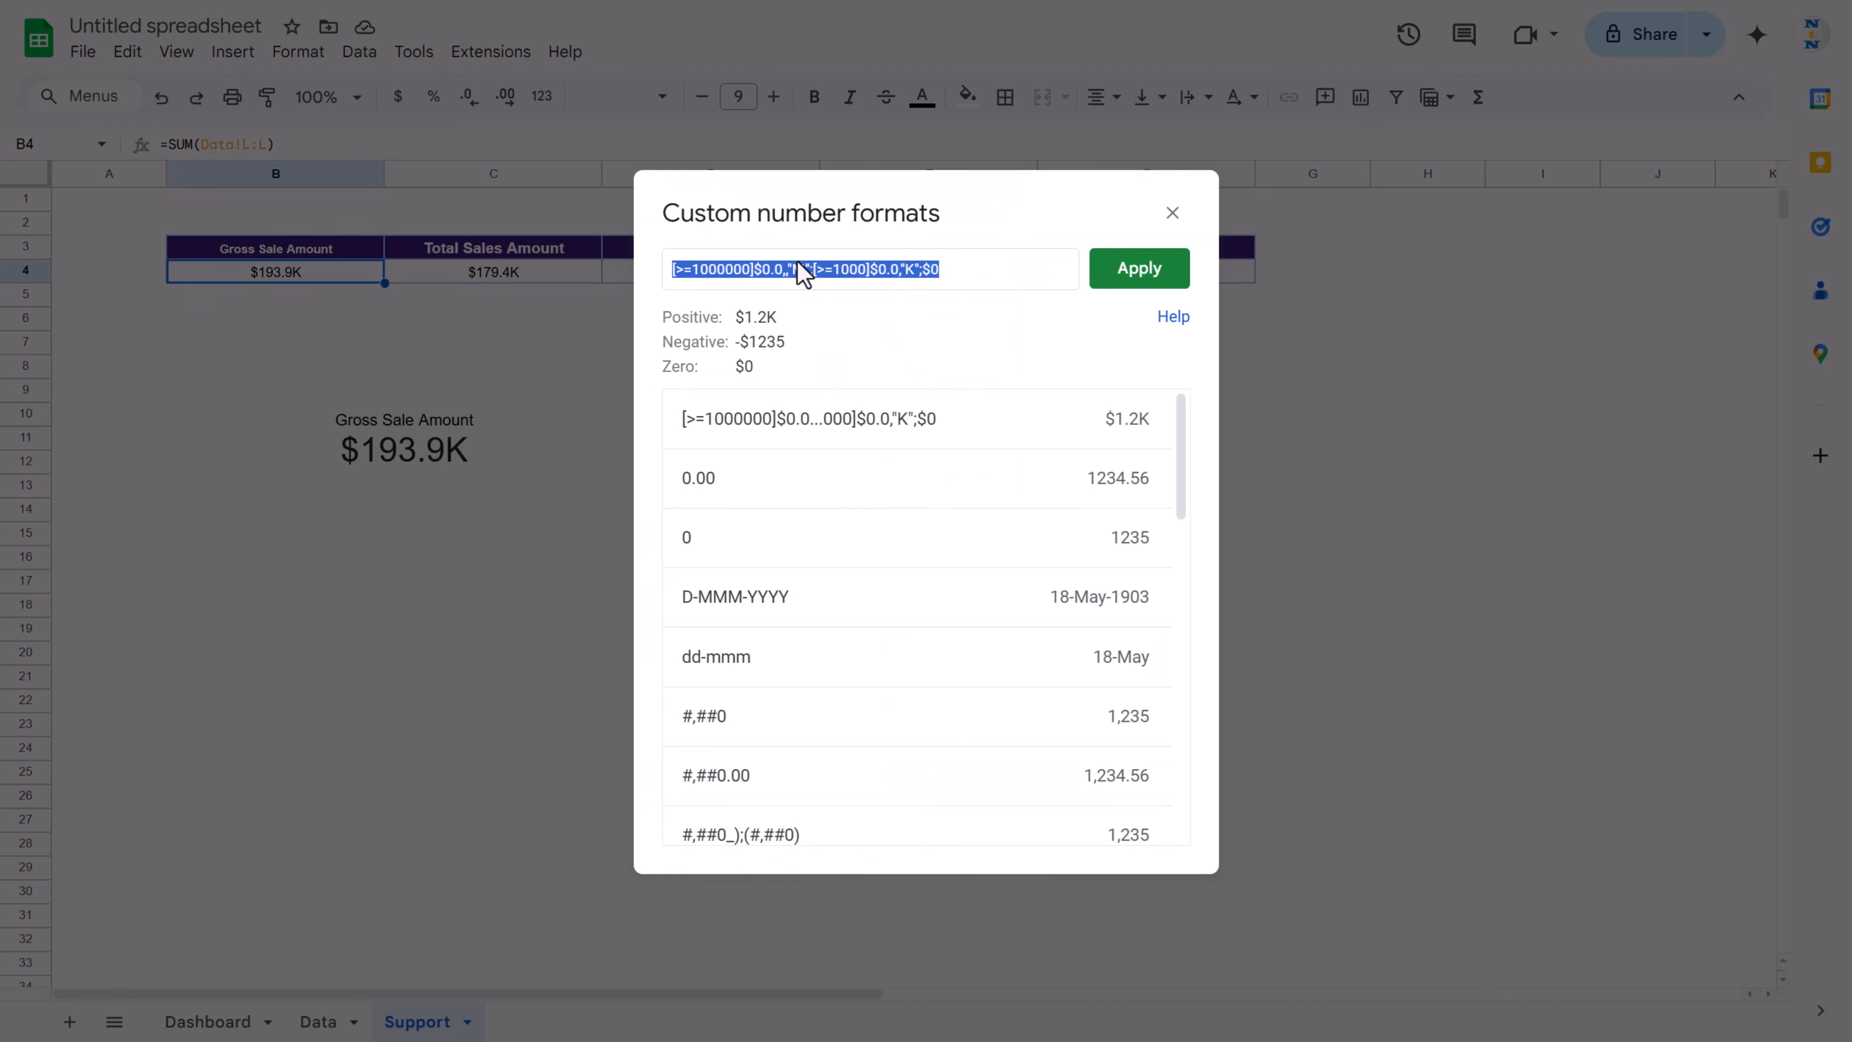
click(1171, 213)
click(813, 369)
key(ctrl+v)
click(727, 464)
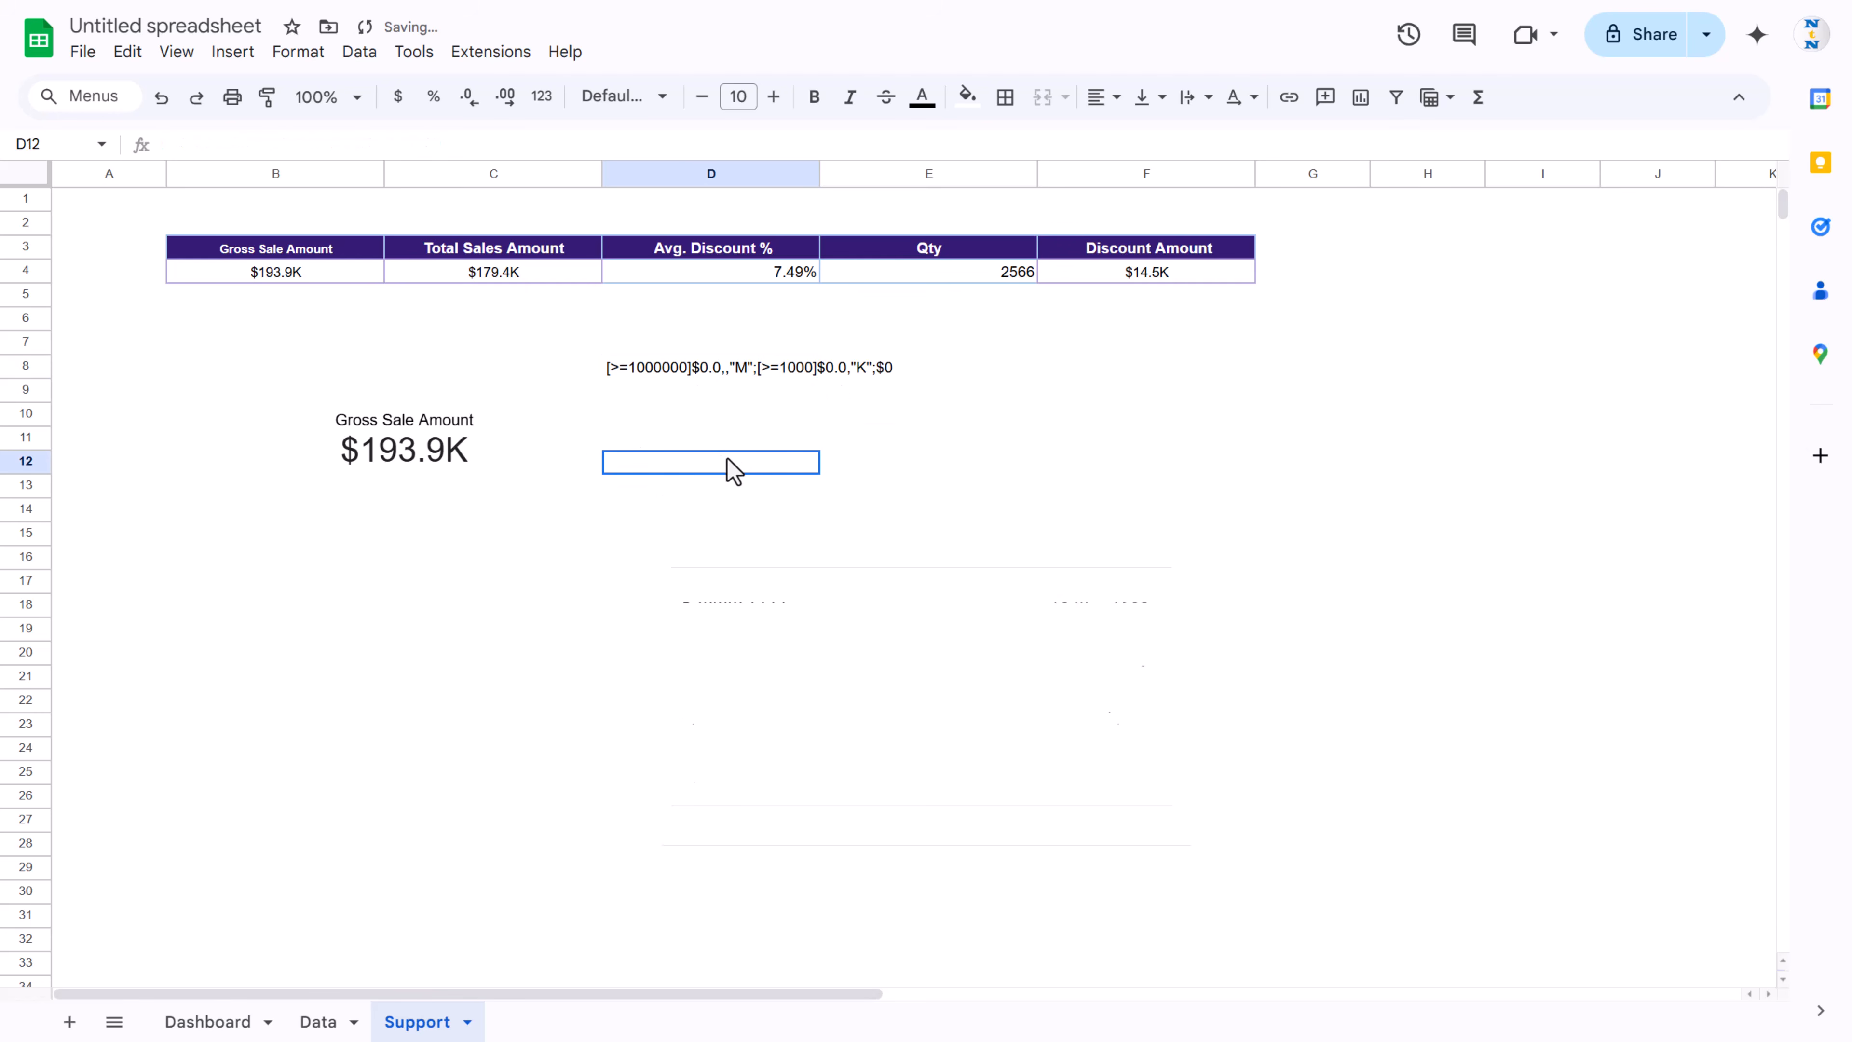
Step: Apply the custom number format [>=1000000]$0.0,,"M";[>=1000]$0.0,"K";$0 to the Gross Sales by Product Name chart's data labels and close the chart editor
click(210, 1022)
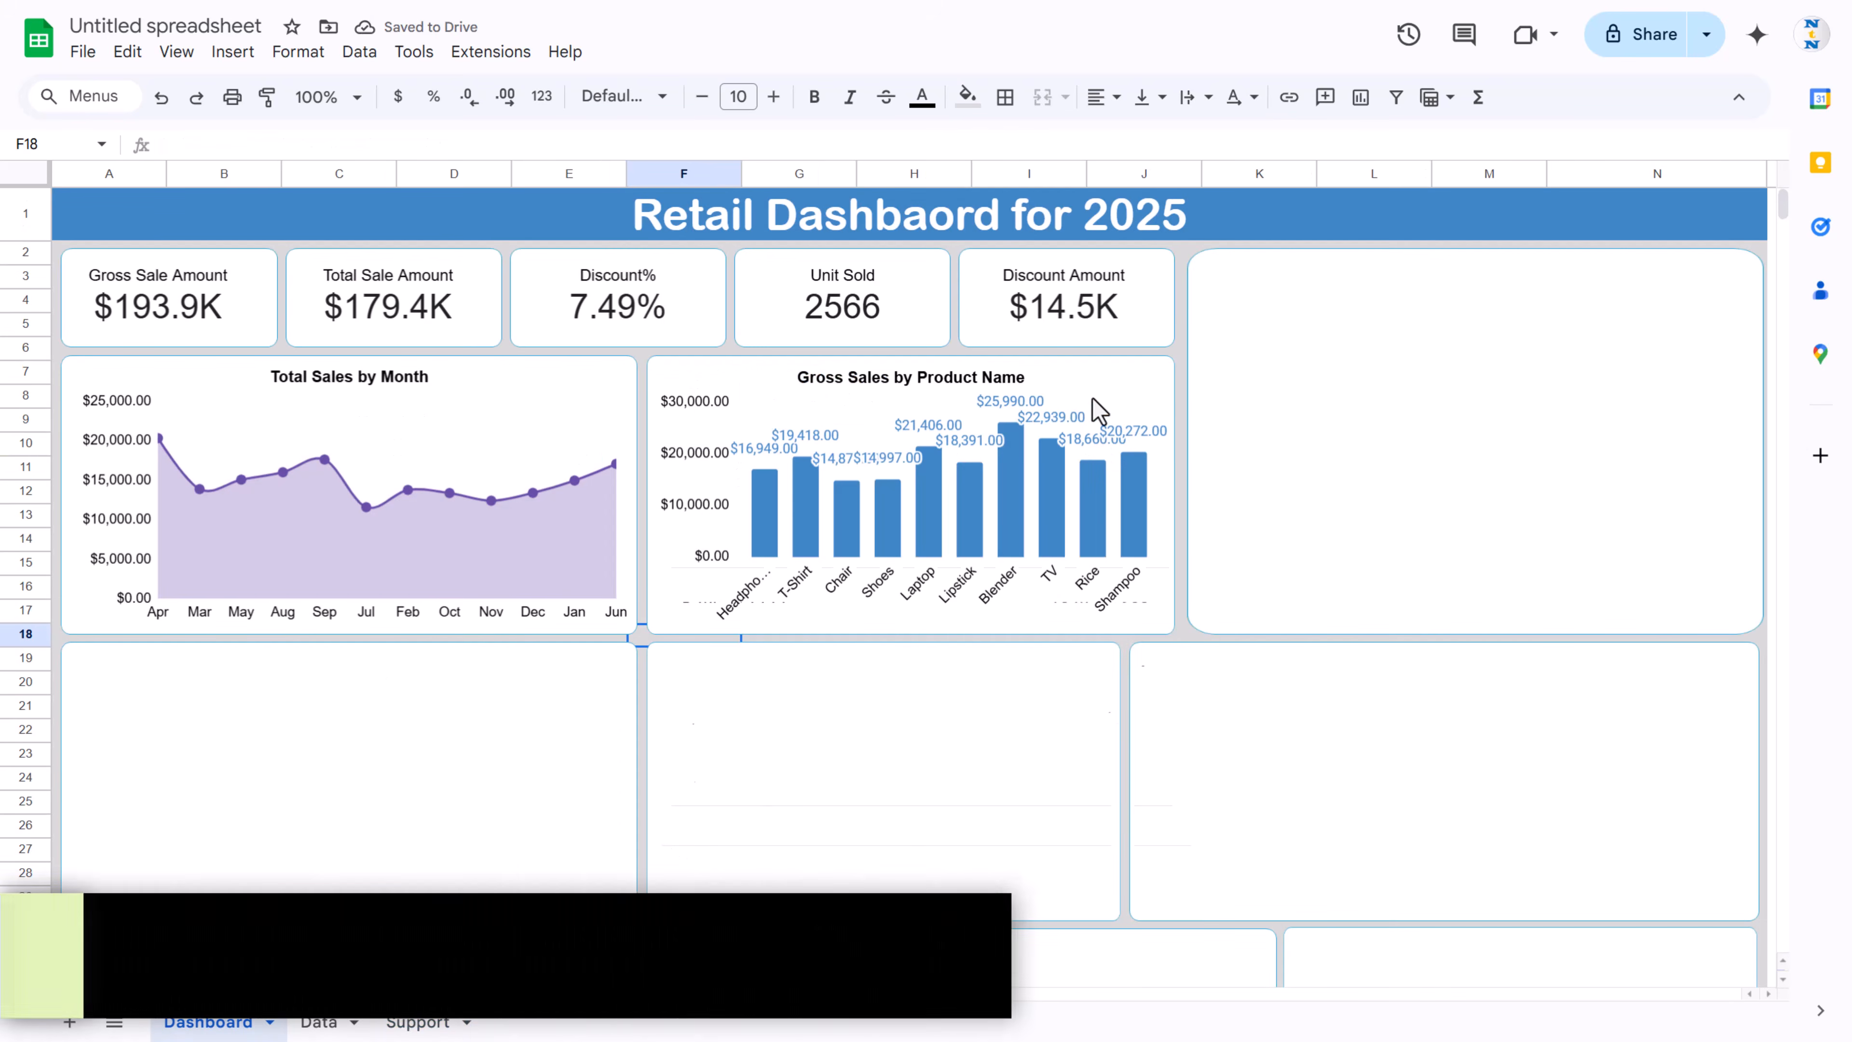
click(1049, 420)
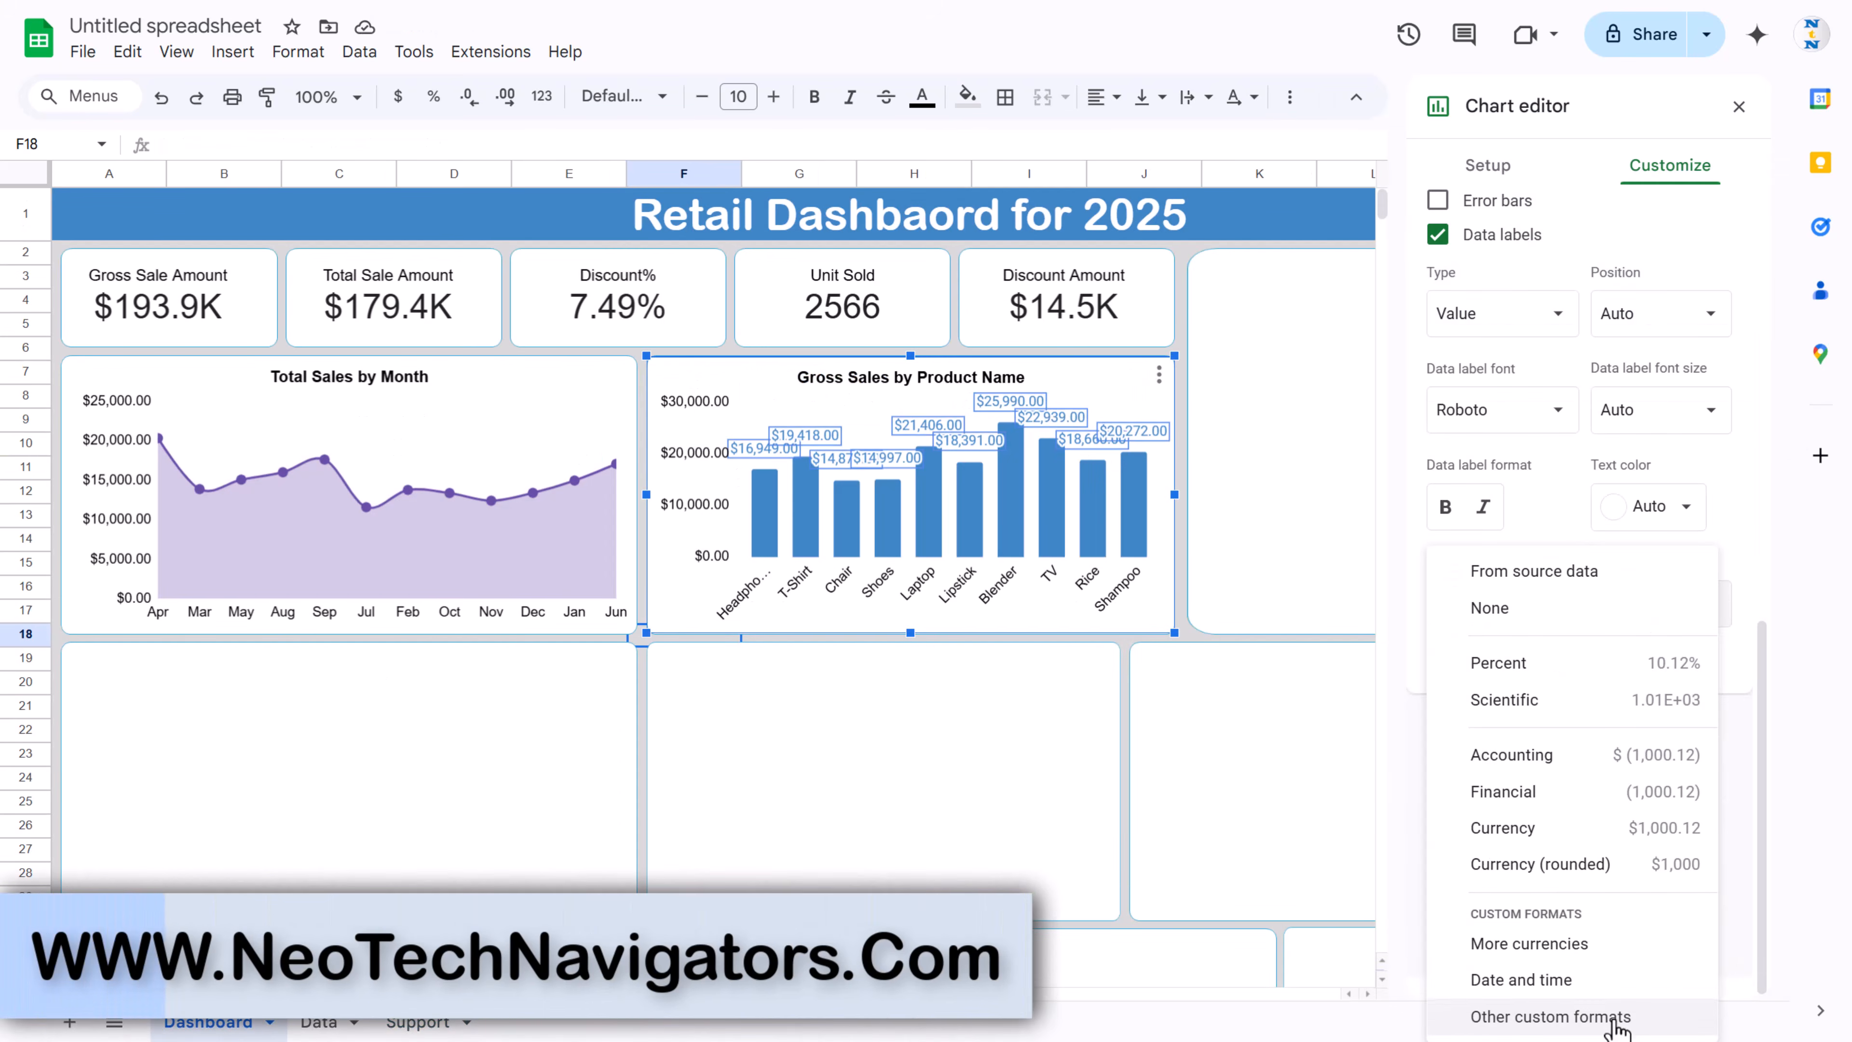
click(1633, 1005)
drag(828, 290, 670, 285)
key(BackSpace)
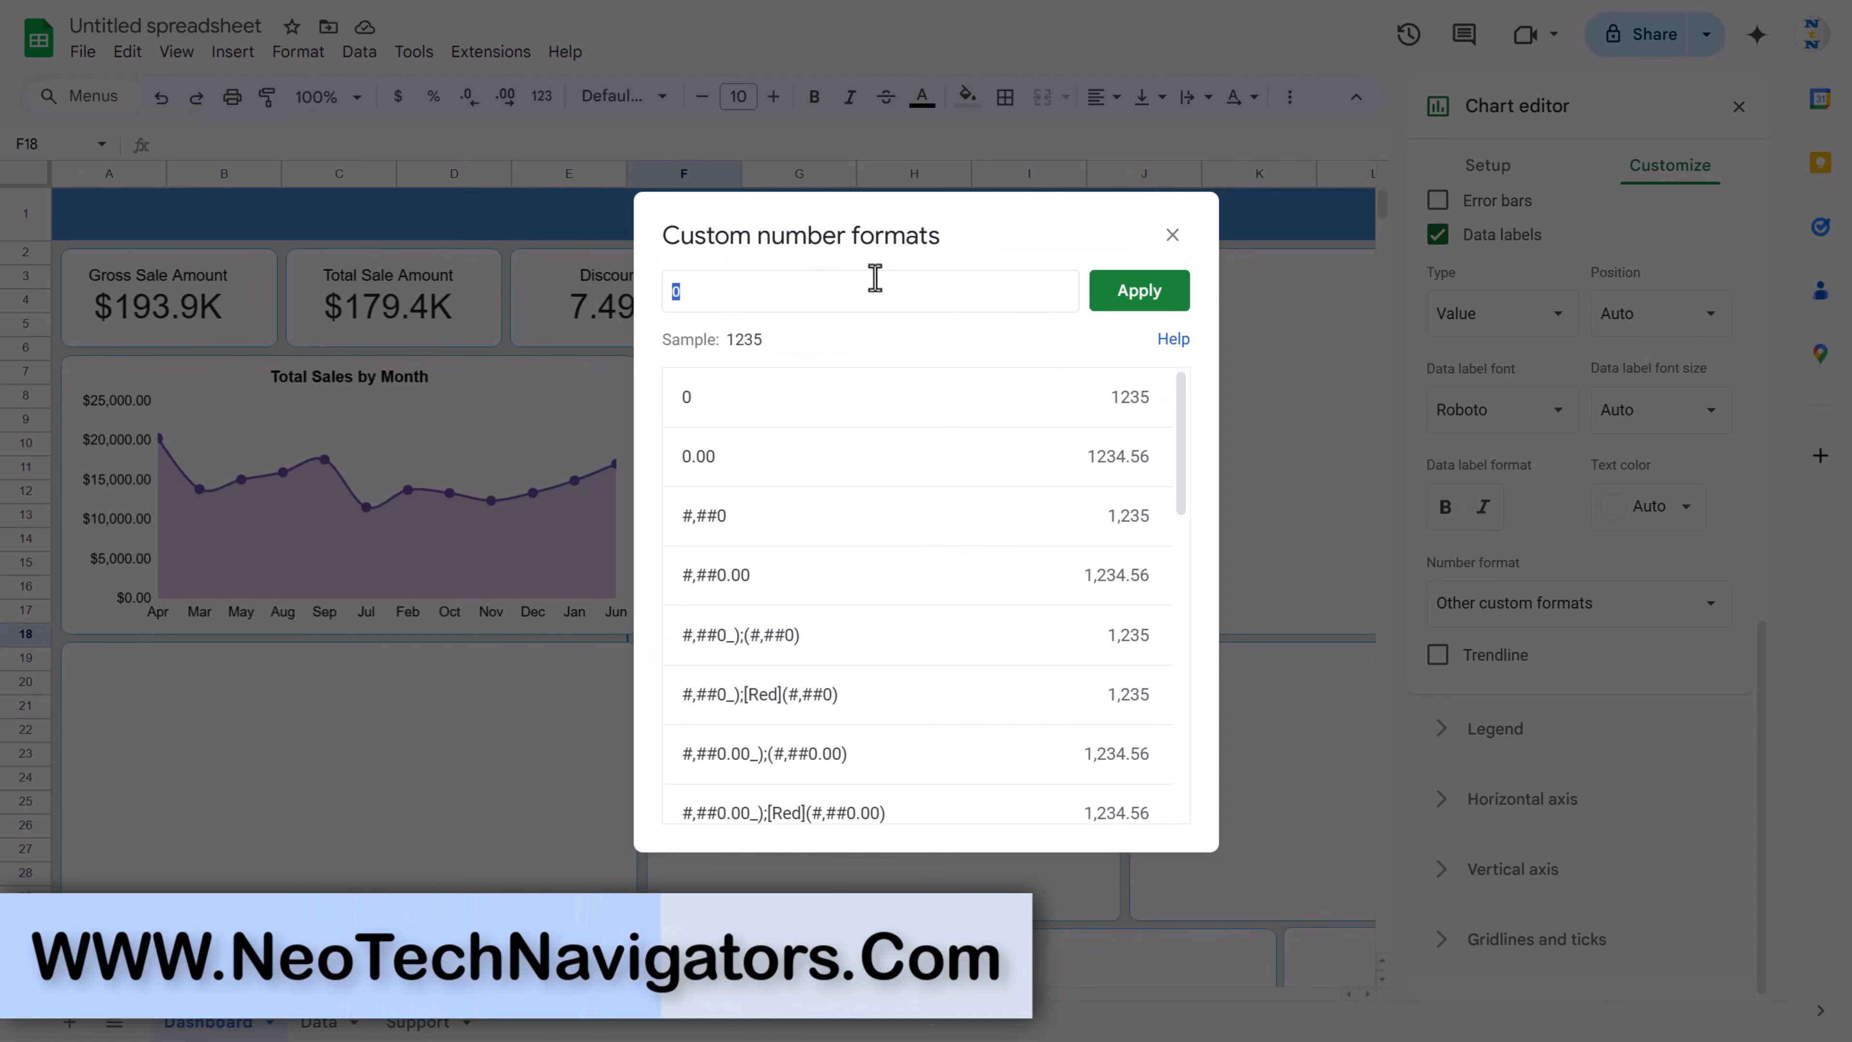
key(ctrl+v)
click(1102, 301)
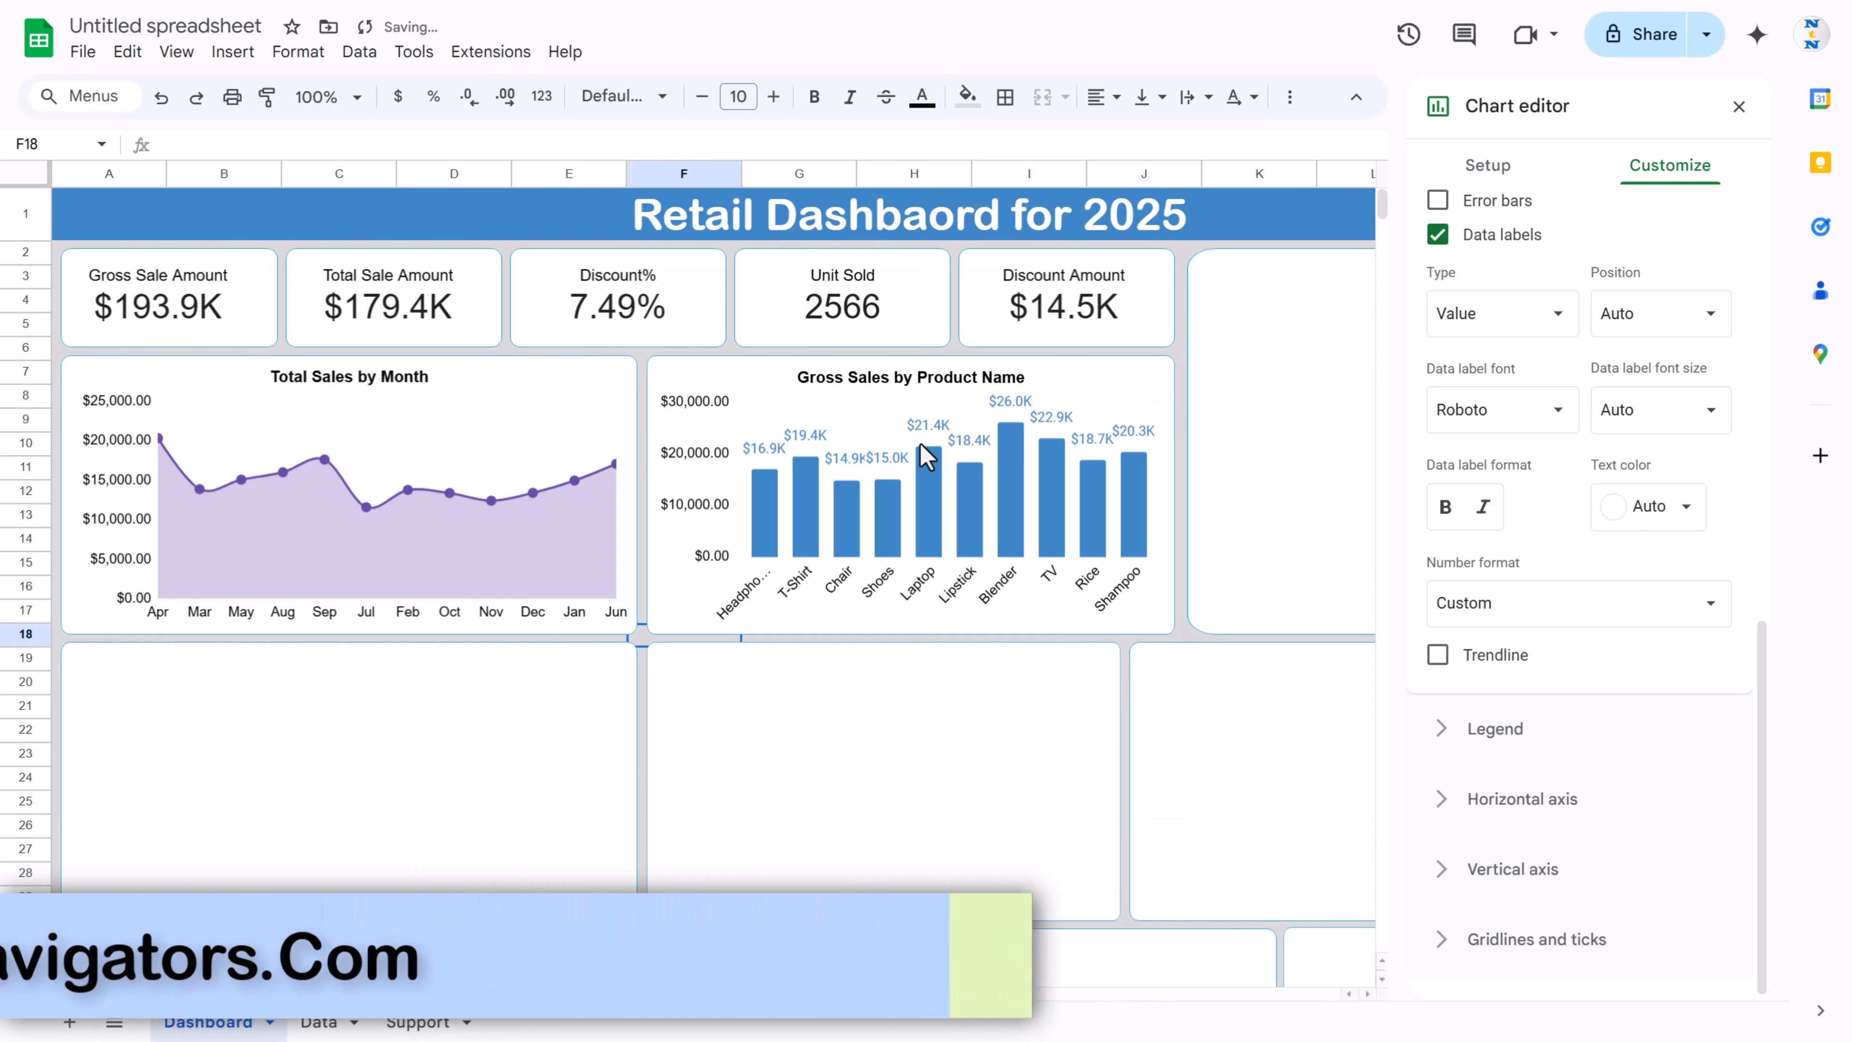
click(1275, 400)
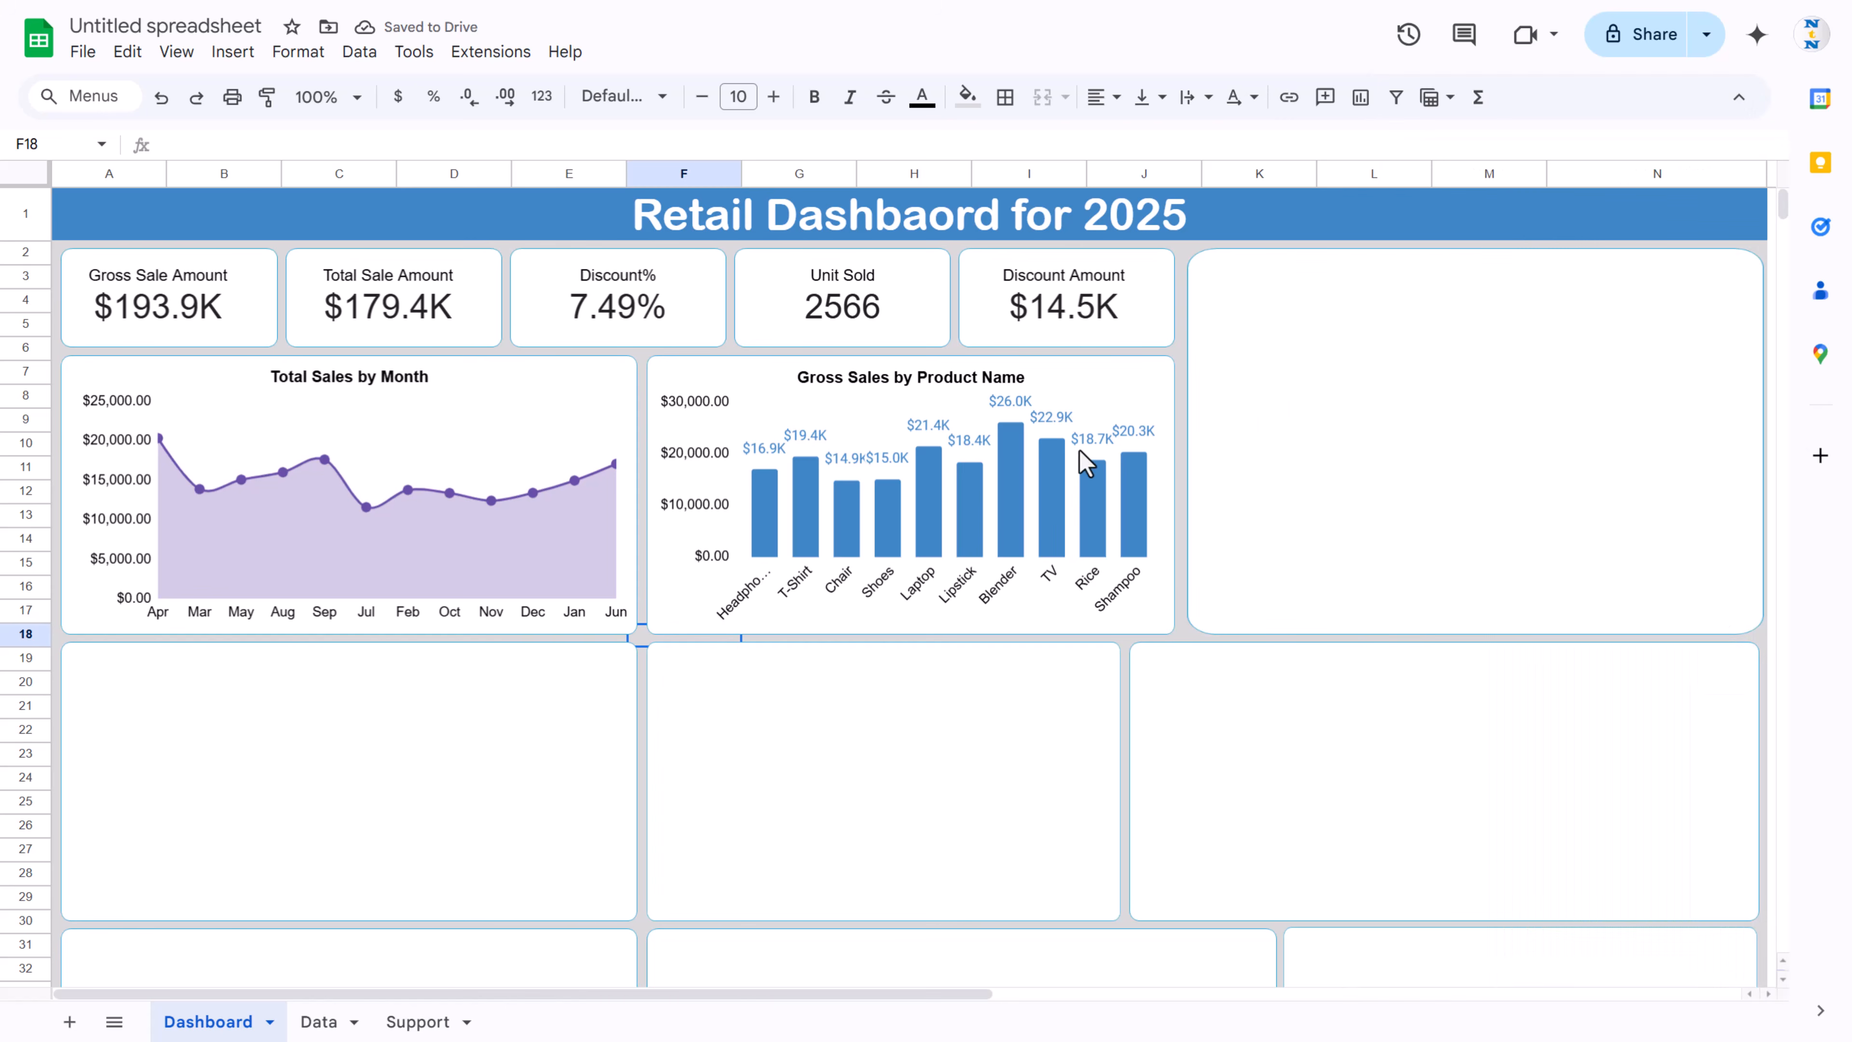
Step: Duplicate the Total Sales by Month chart and place the copy on the empty card beside the Discount Amount card
click(1312, 353)
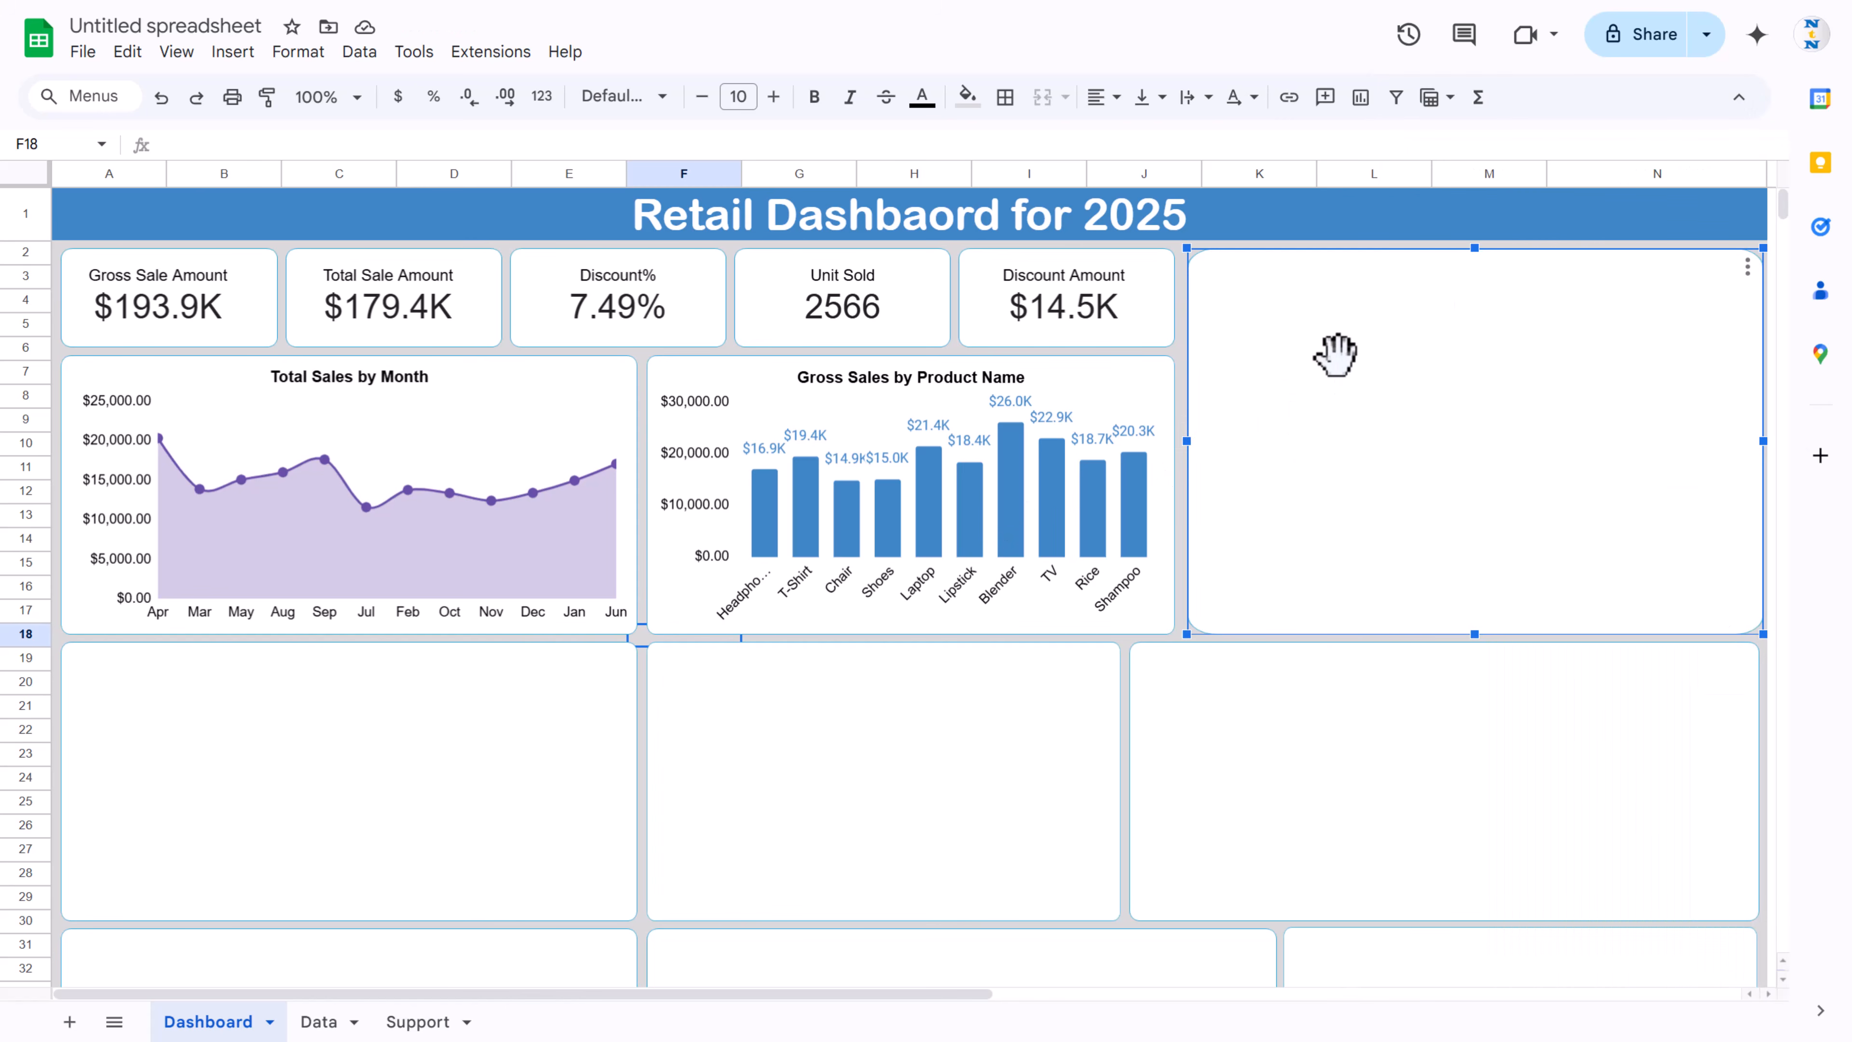
click(1050, 412)
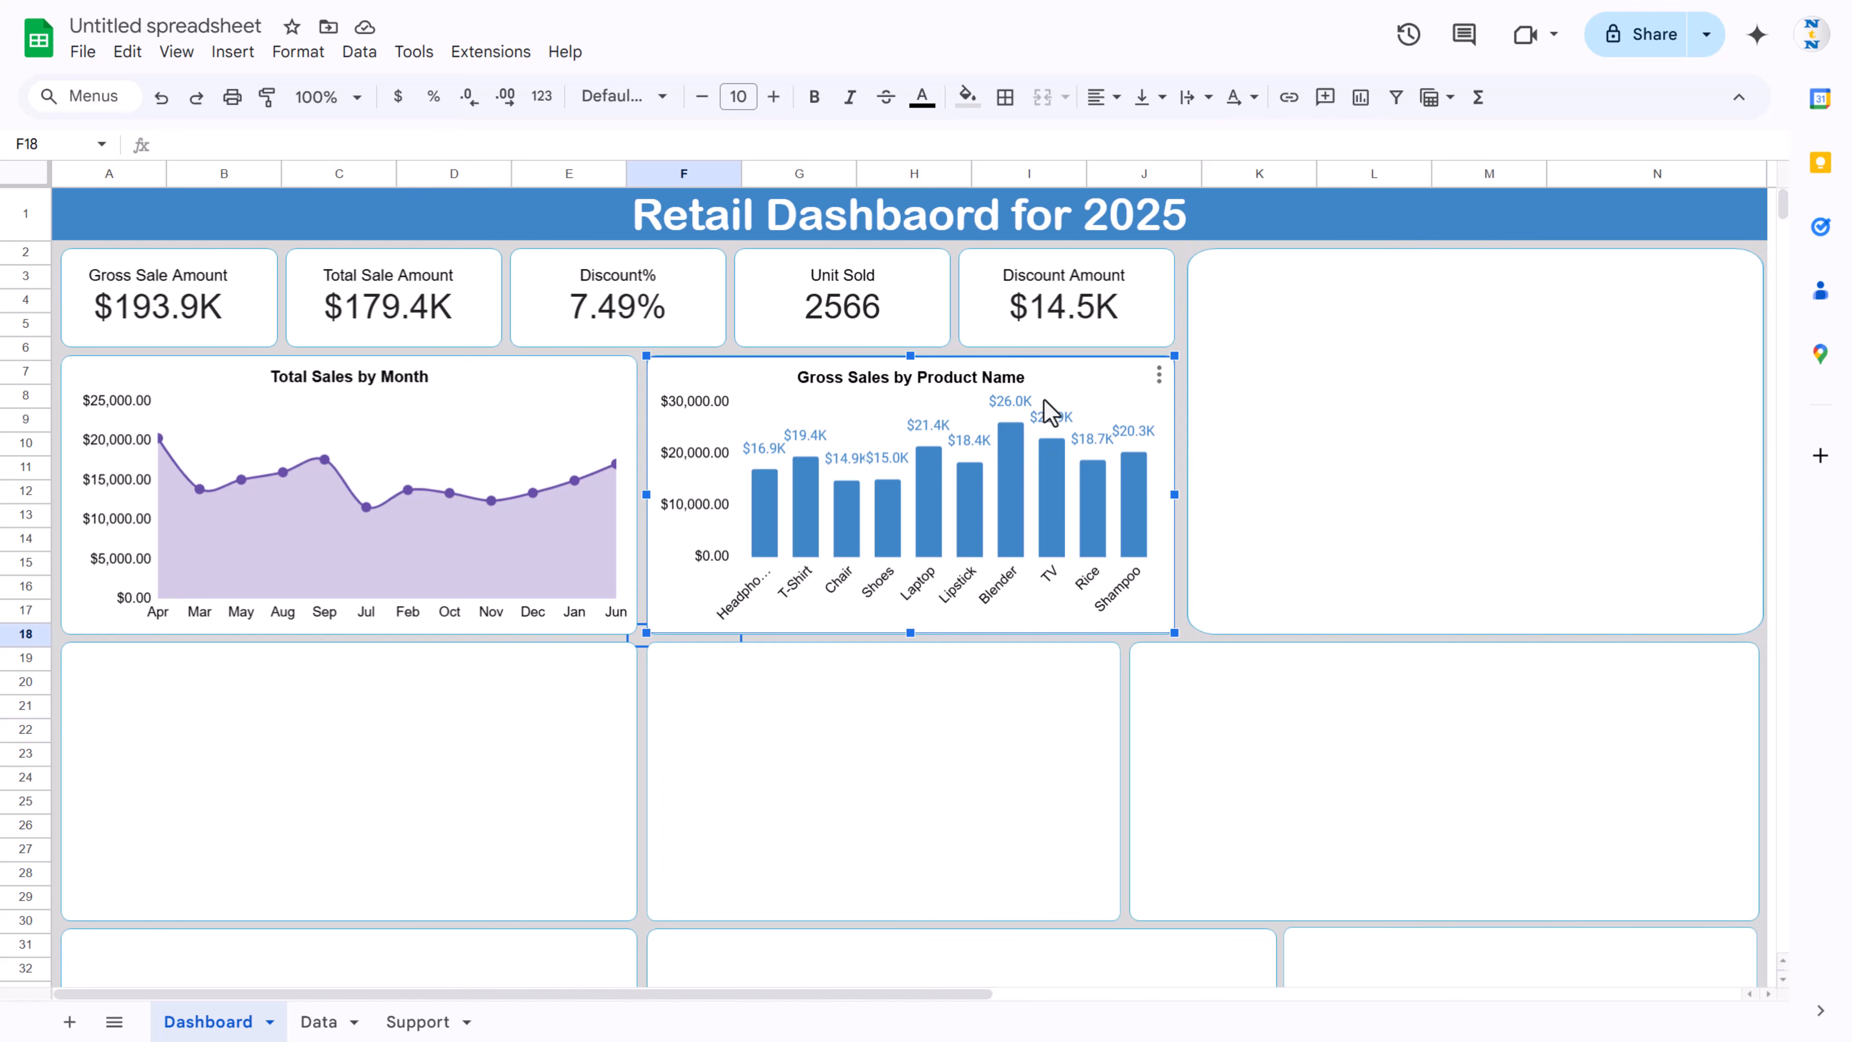
click(488, 437)
key(Escape)
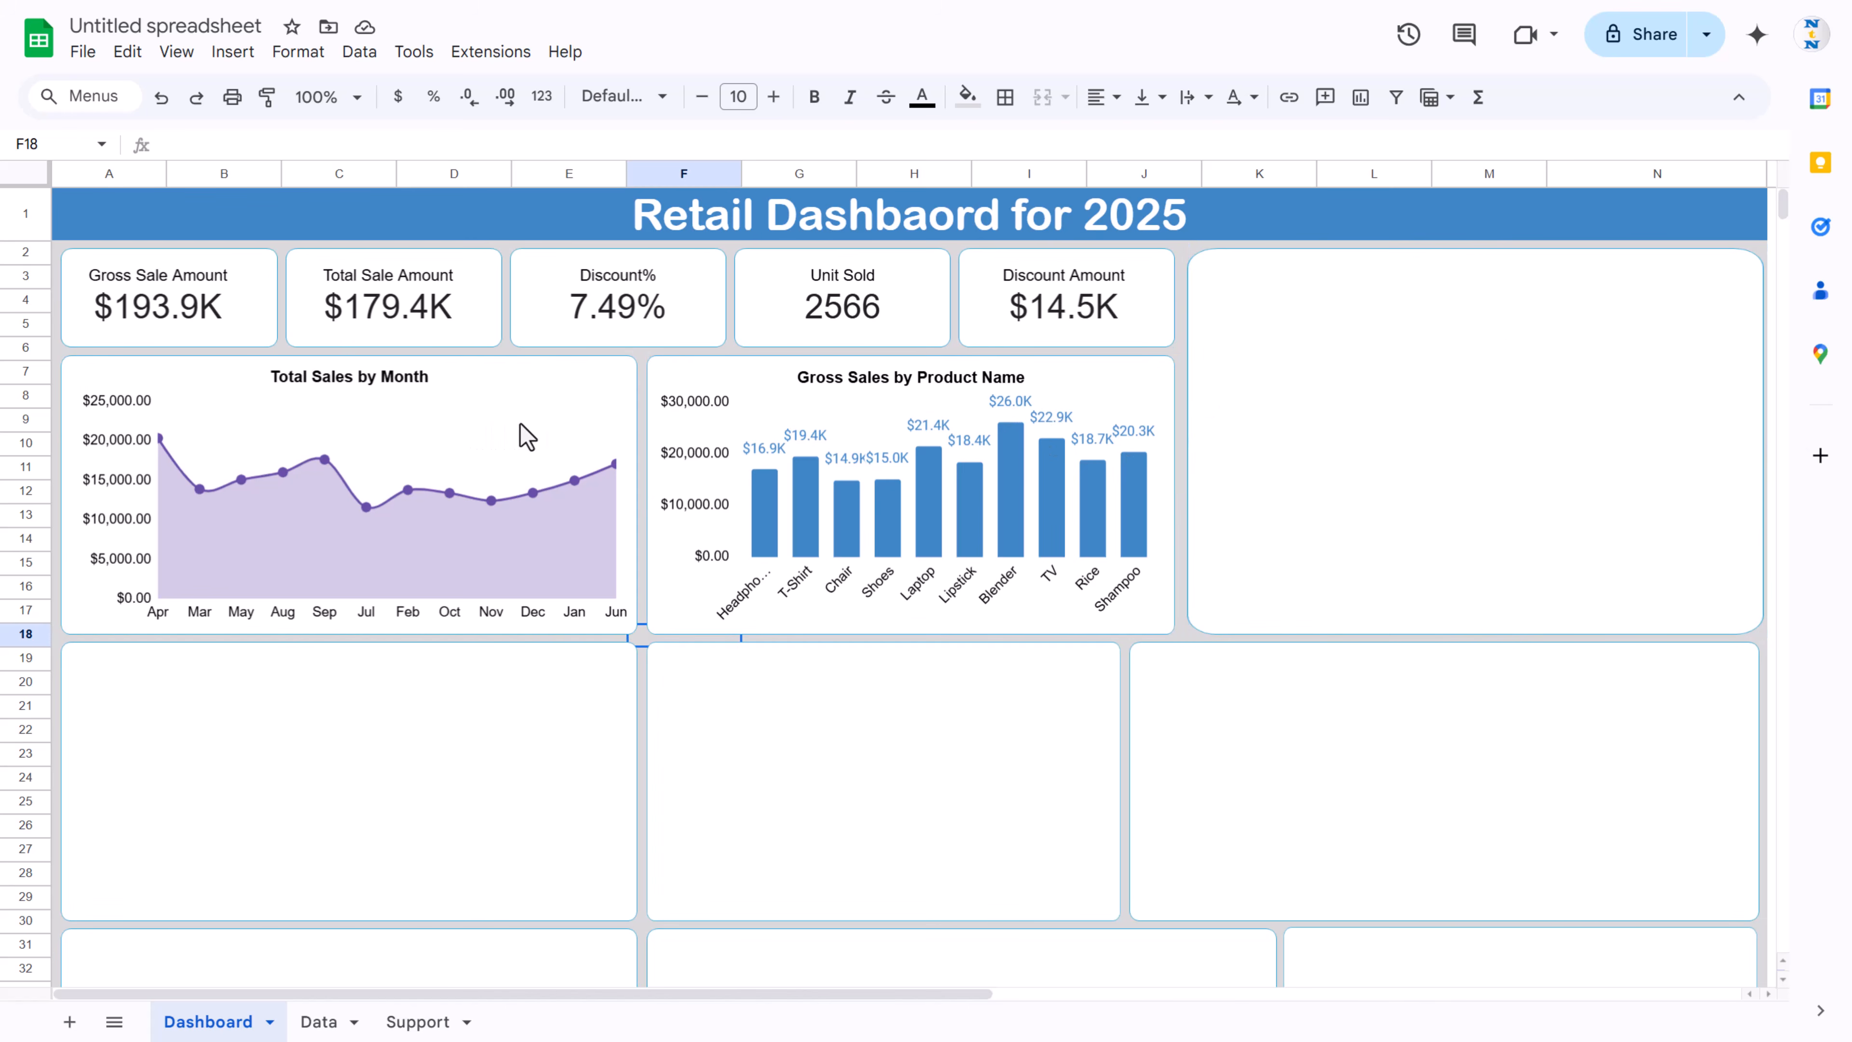
click(1190, 596)
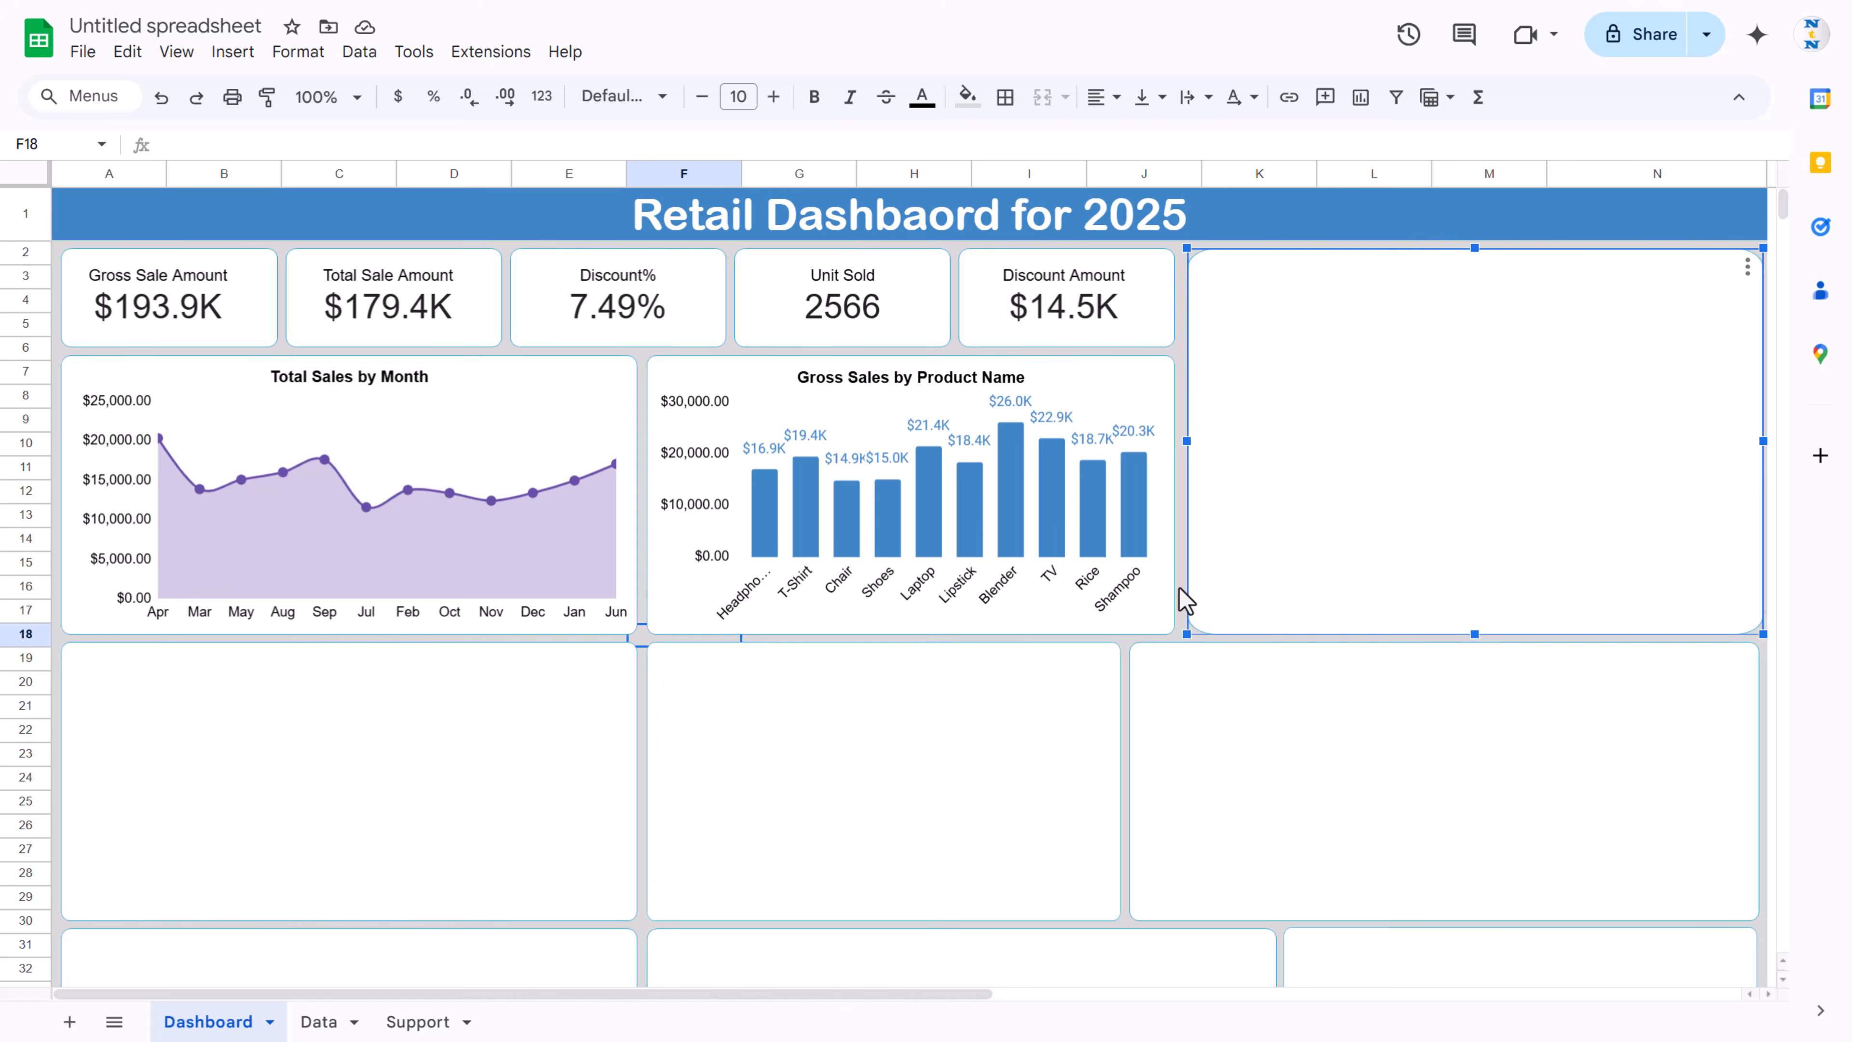
click(1187, 600)
key(ctrl+v)
drag(1228, 604, 1427, 343)
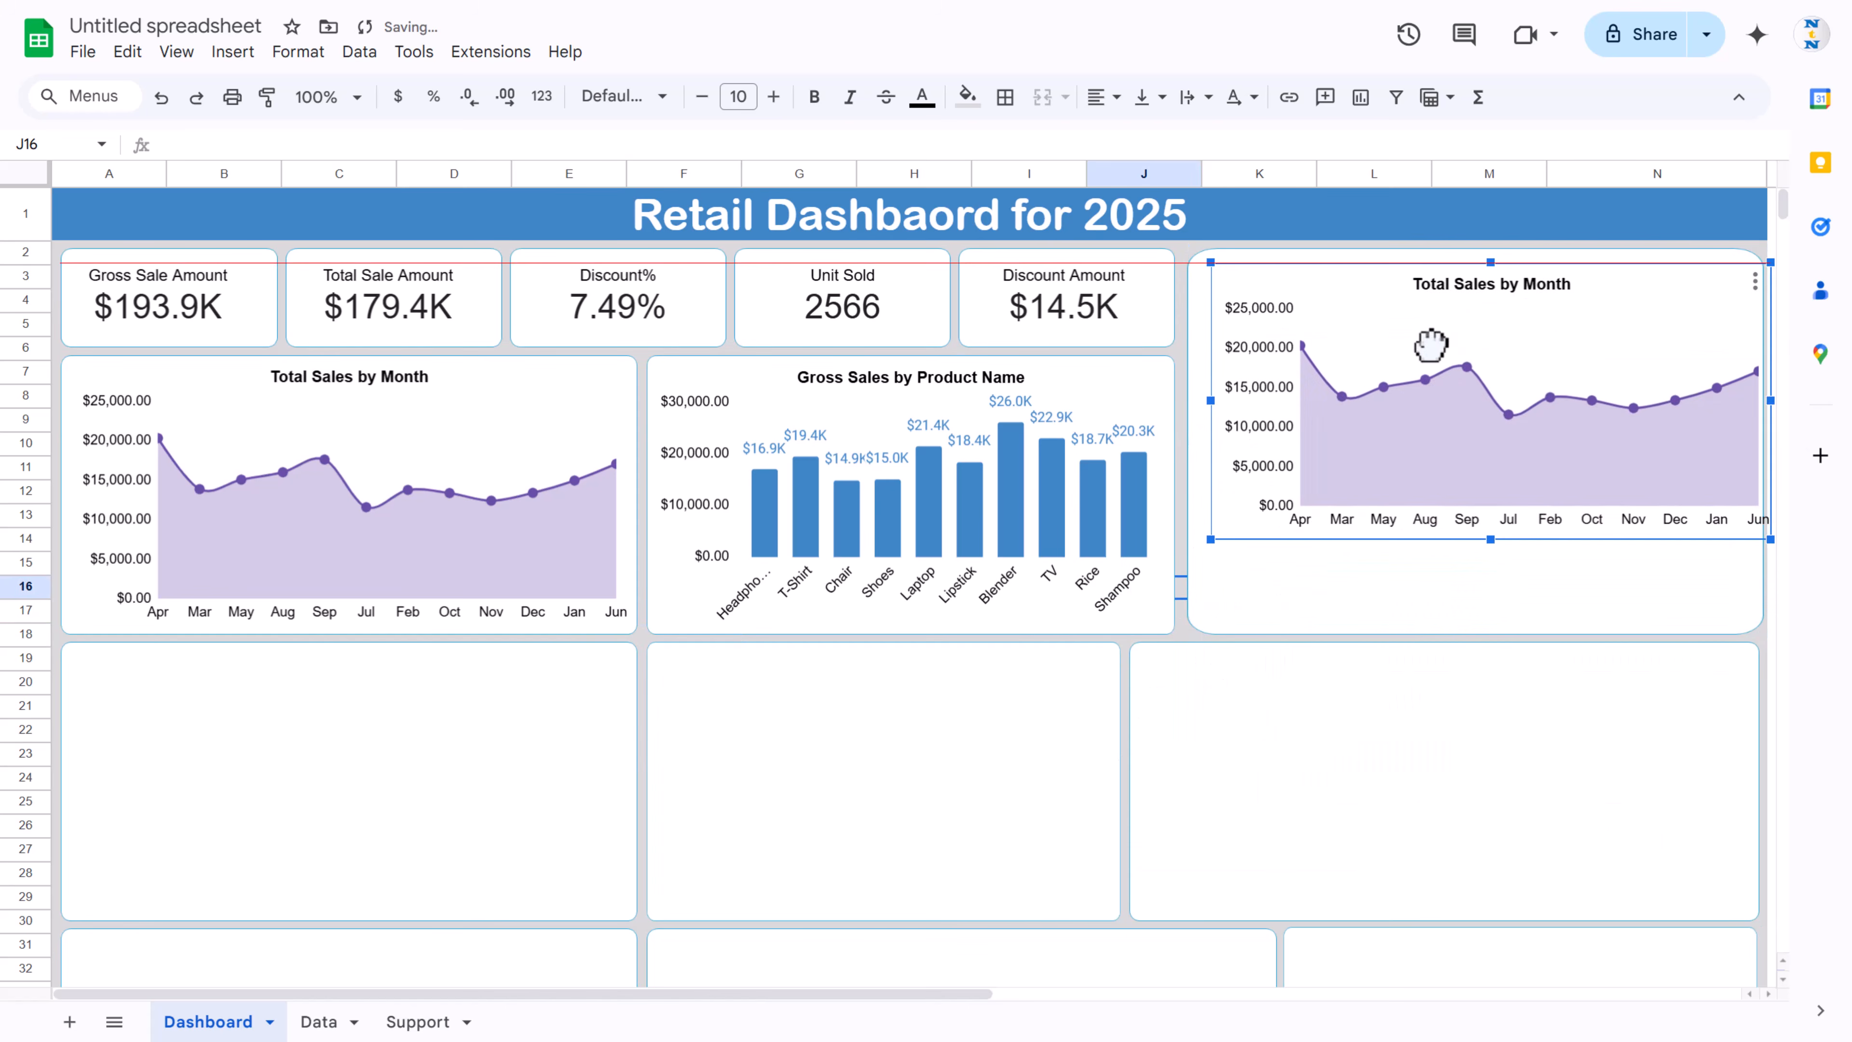
Step: Change the copied Total Sales by Month chart's type to Geo chart
double_click(1473, 315)
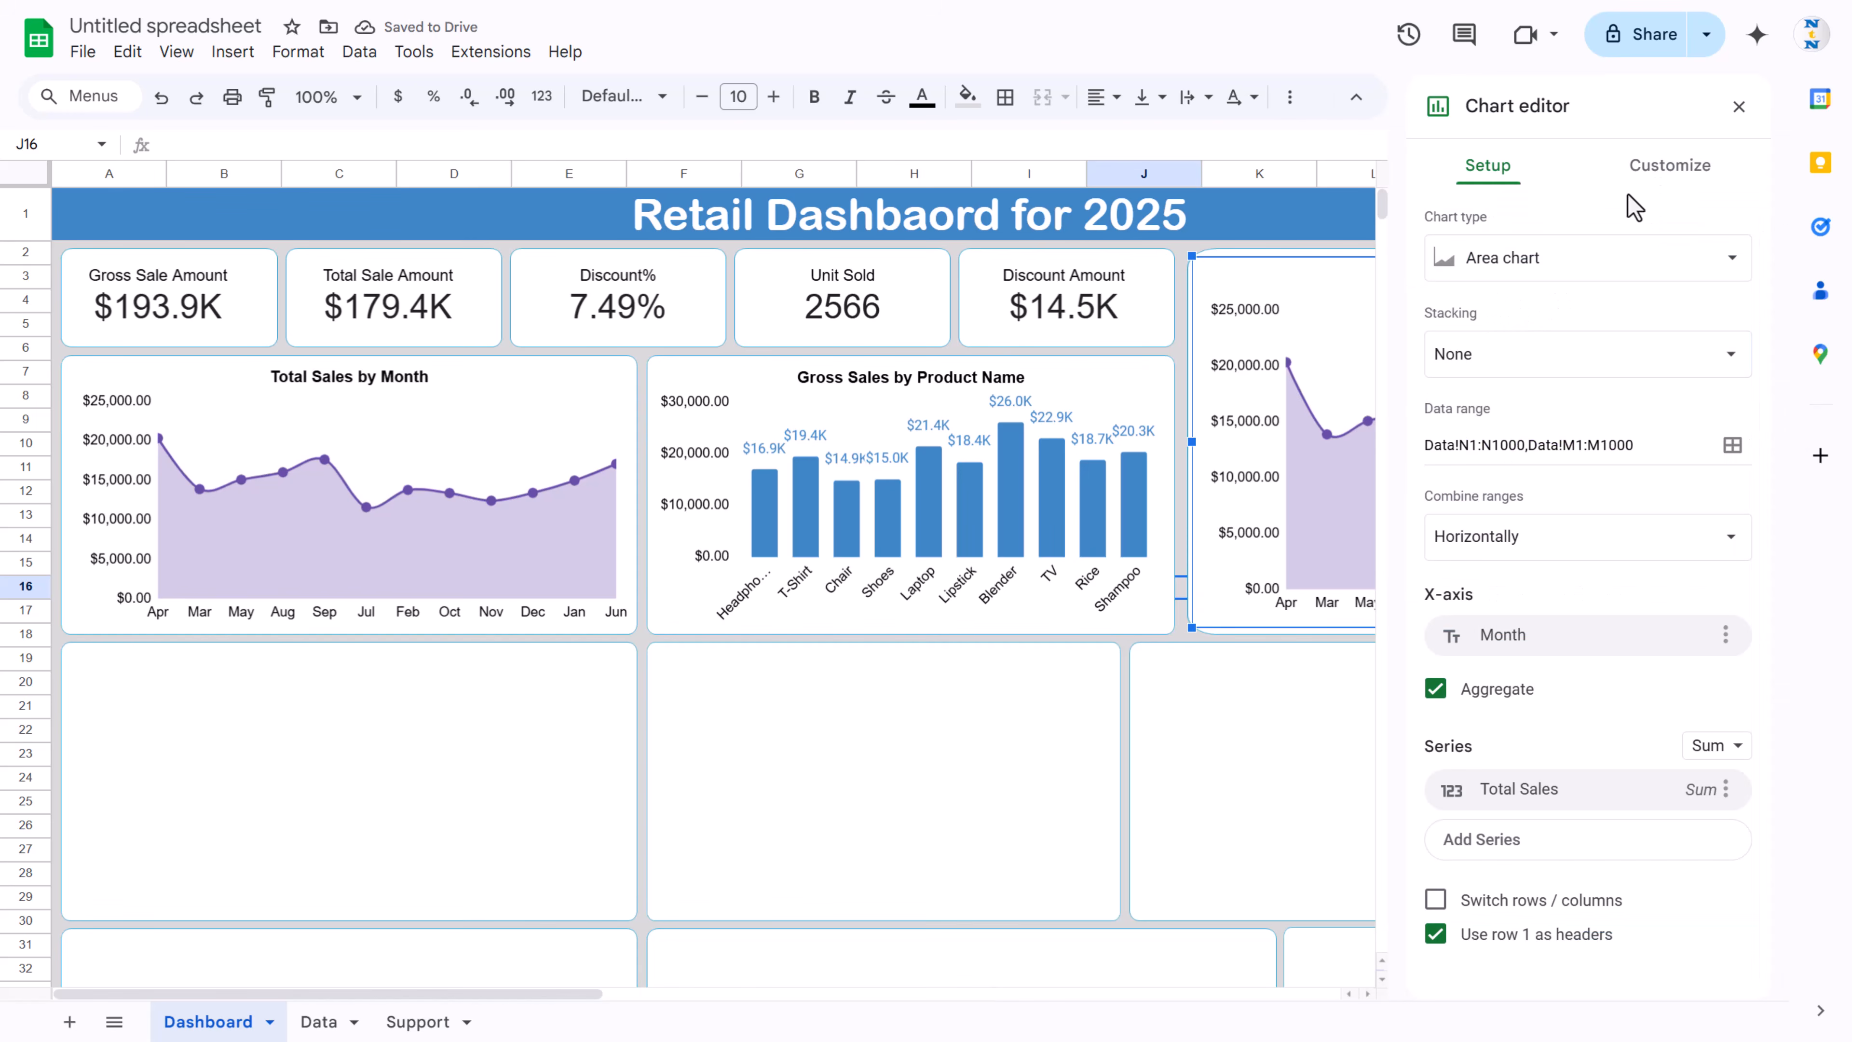
click(1550, 257)
scroll(1553, 572, down, 10)
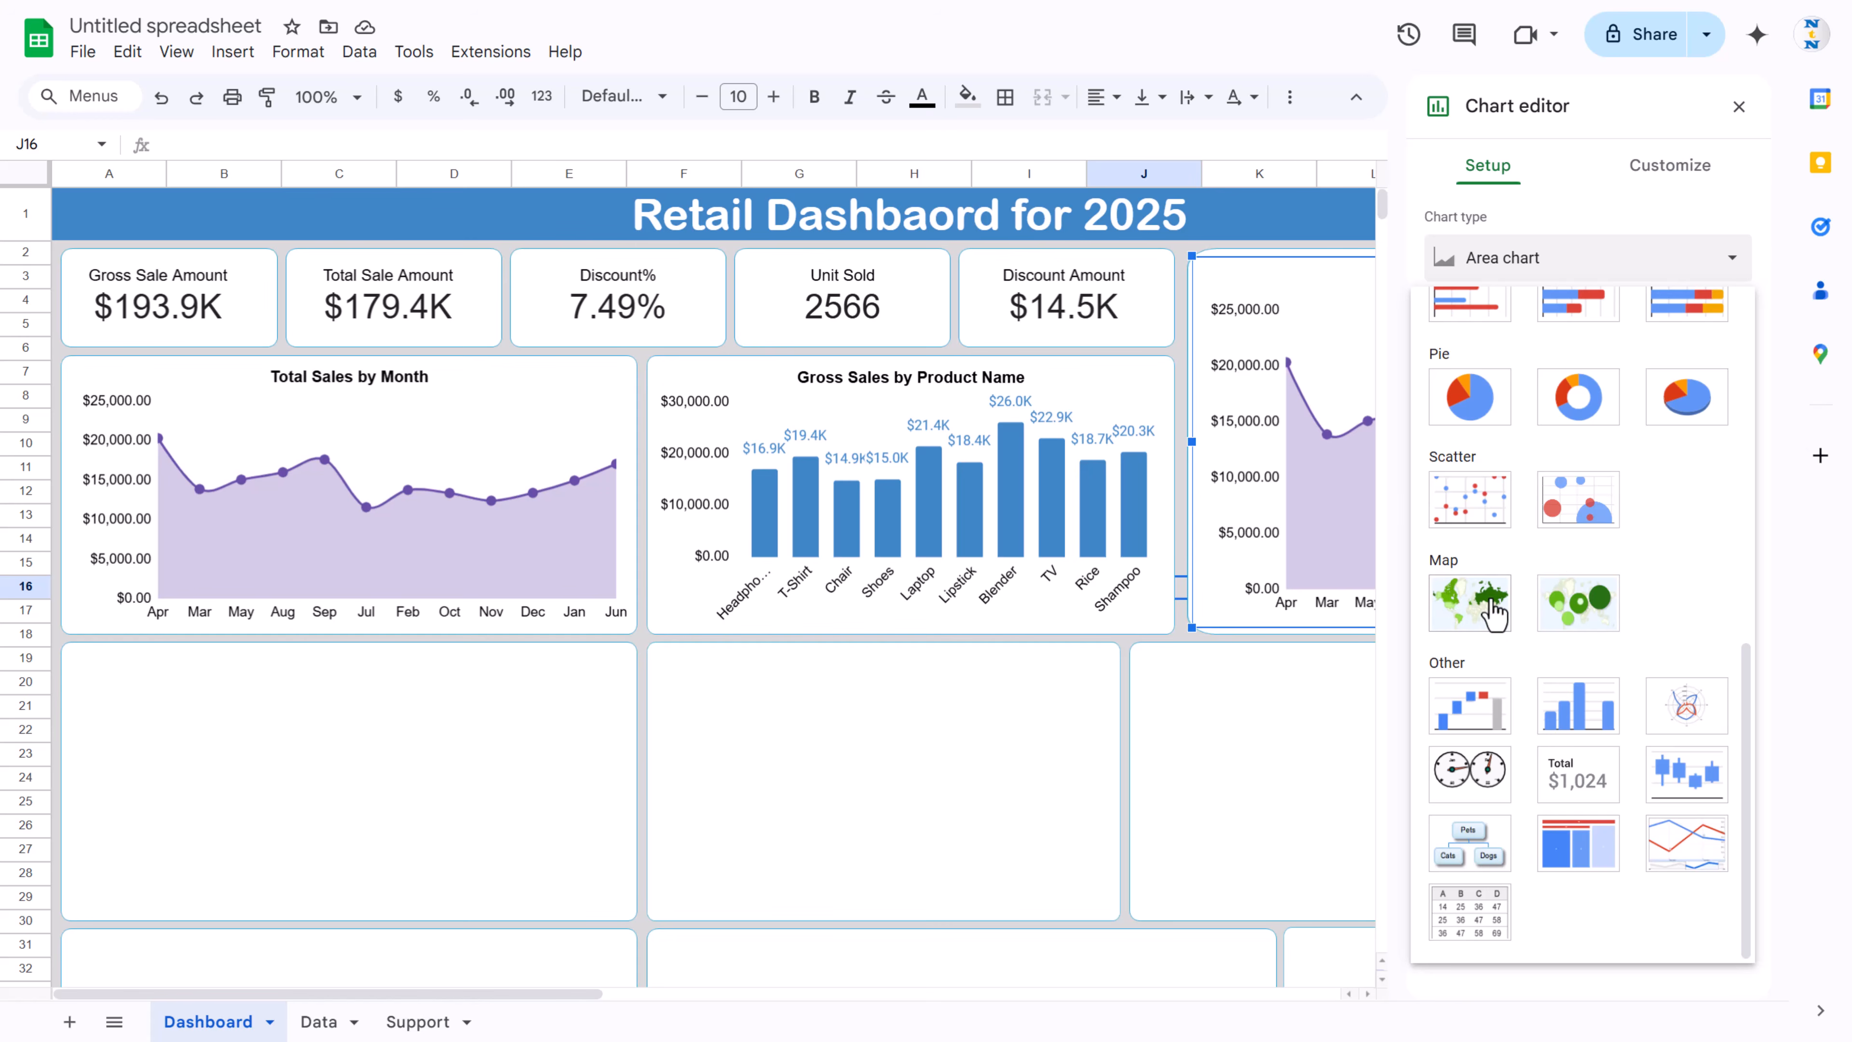
click(1484, 617)
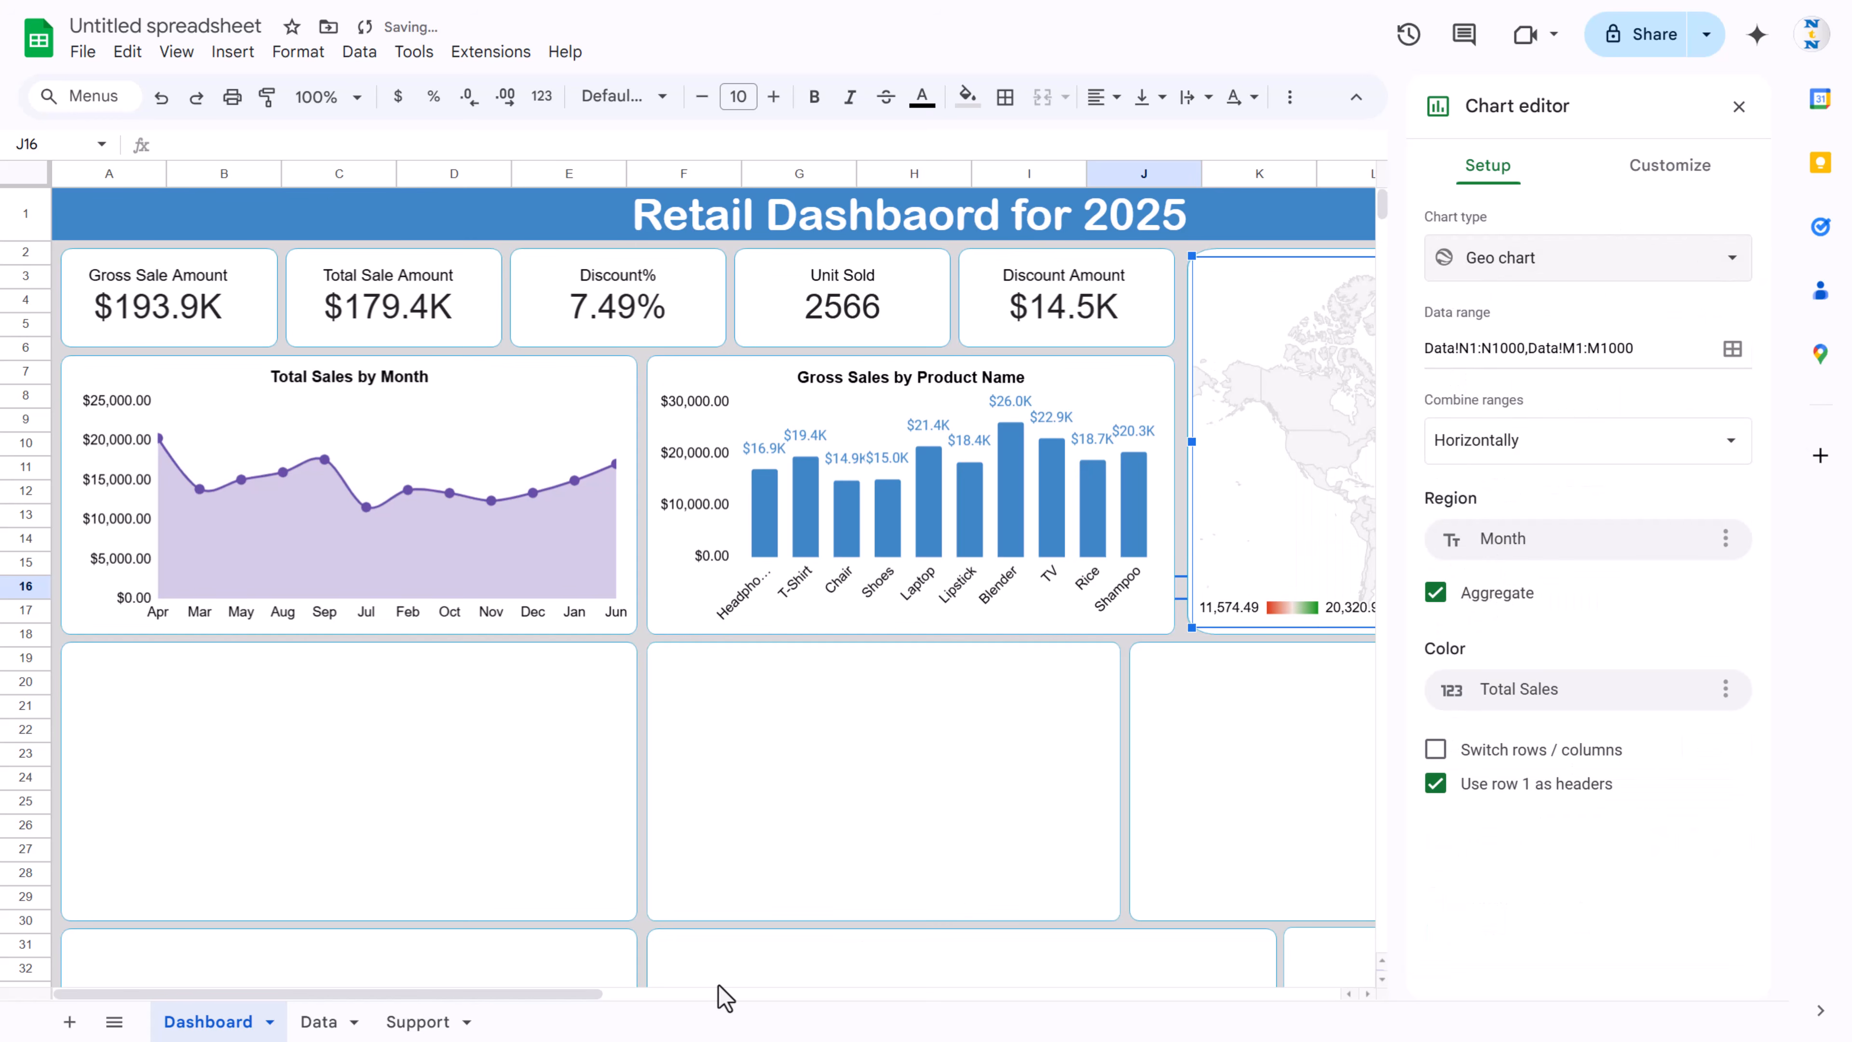
Step: Clear both existing data ranges, Data!N1:N1000 and Data!M1:M1000, from the geo chart's range selection
drag(523, 1022, 651, 1014)
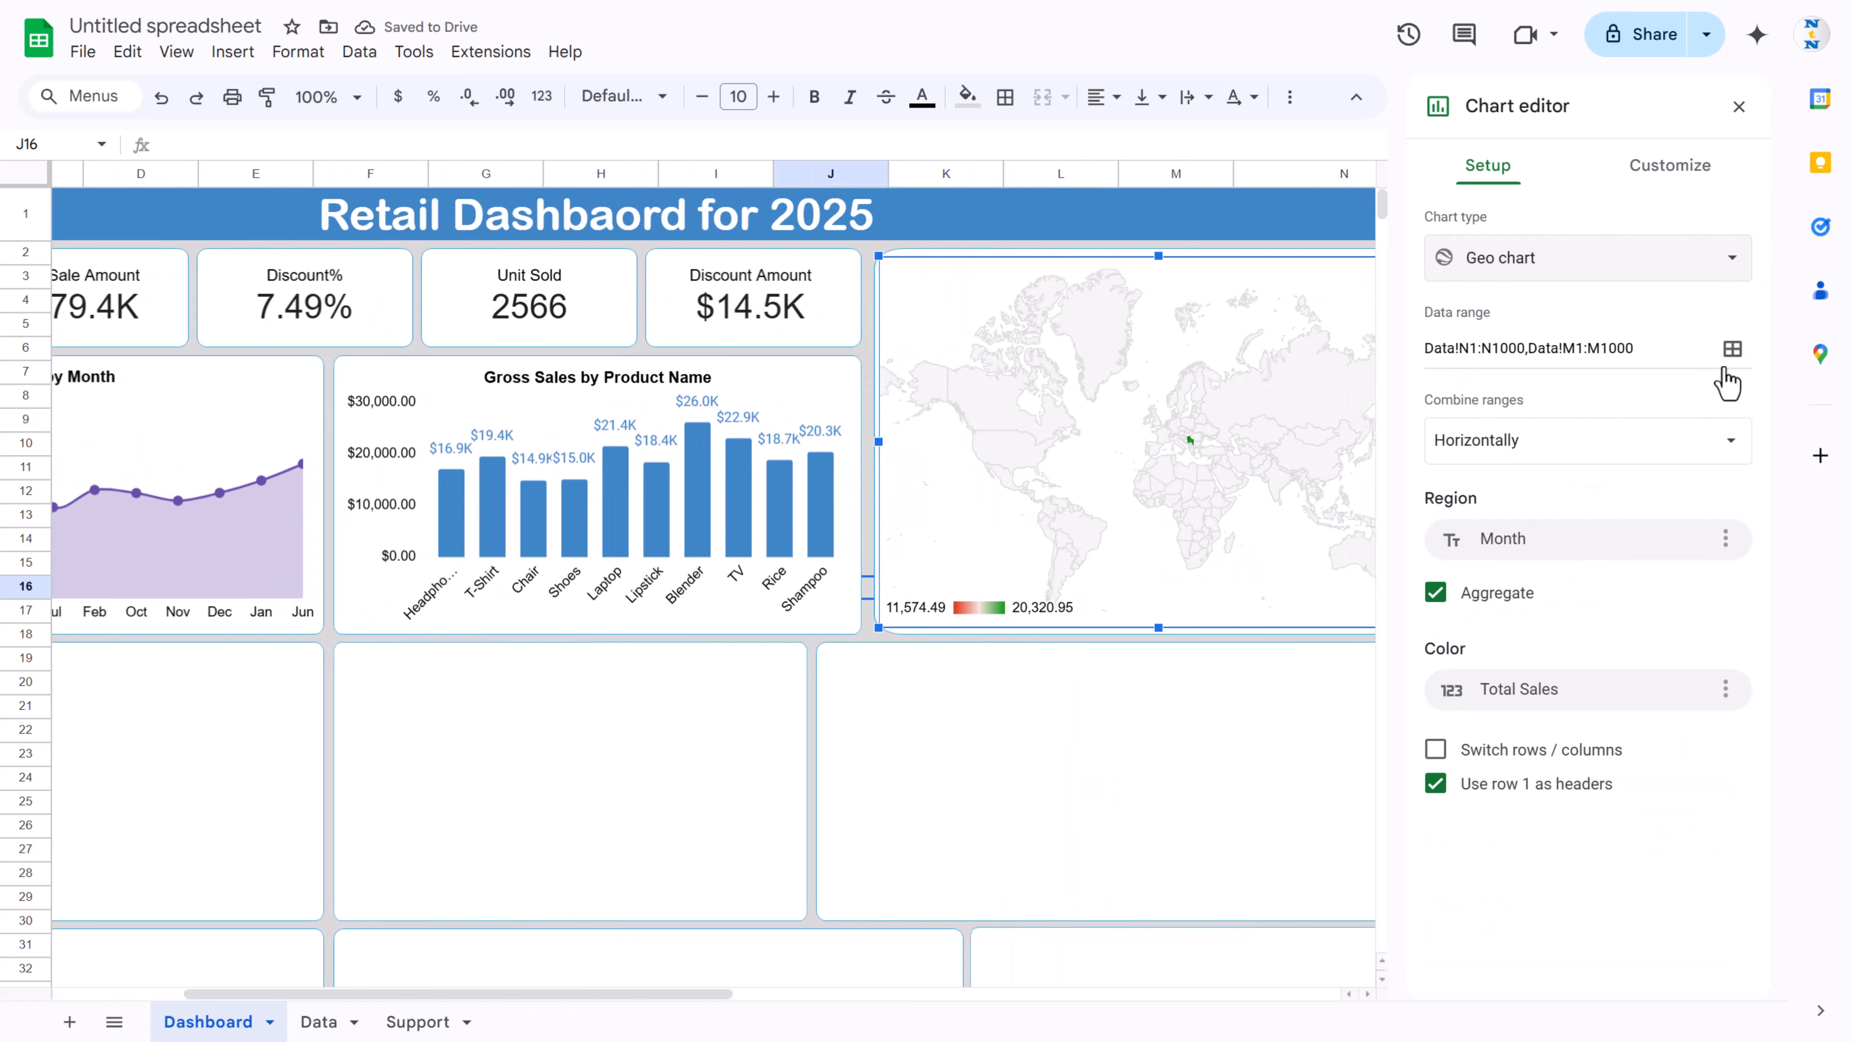
click(1732, 348)
click(926, 330)
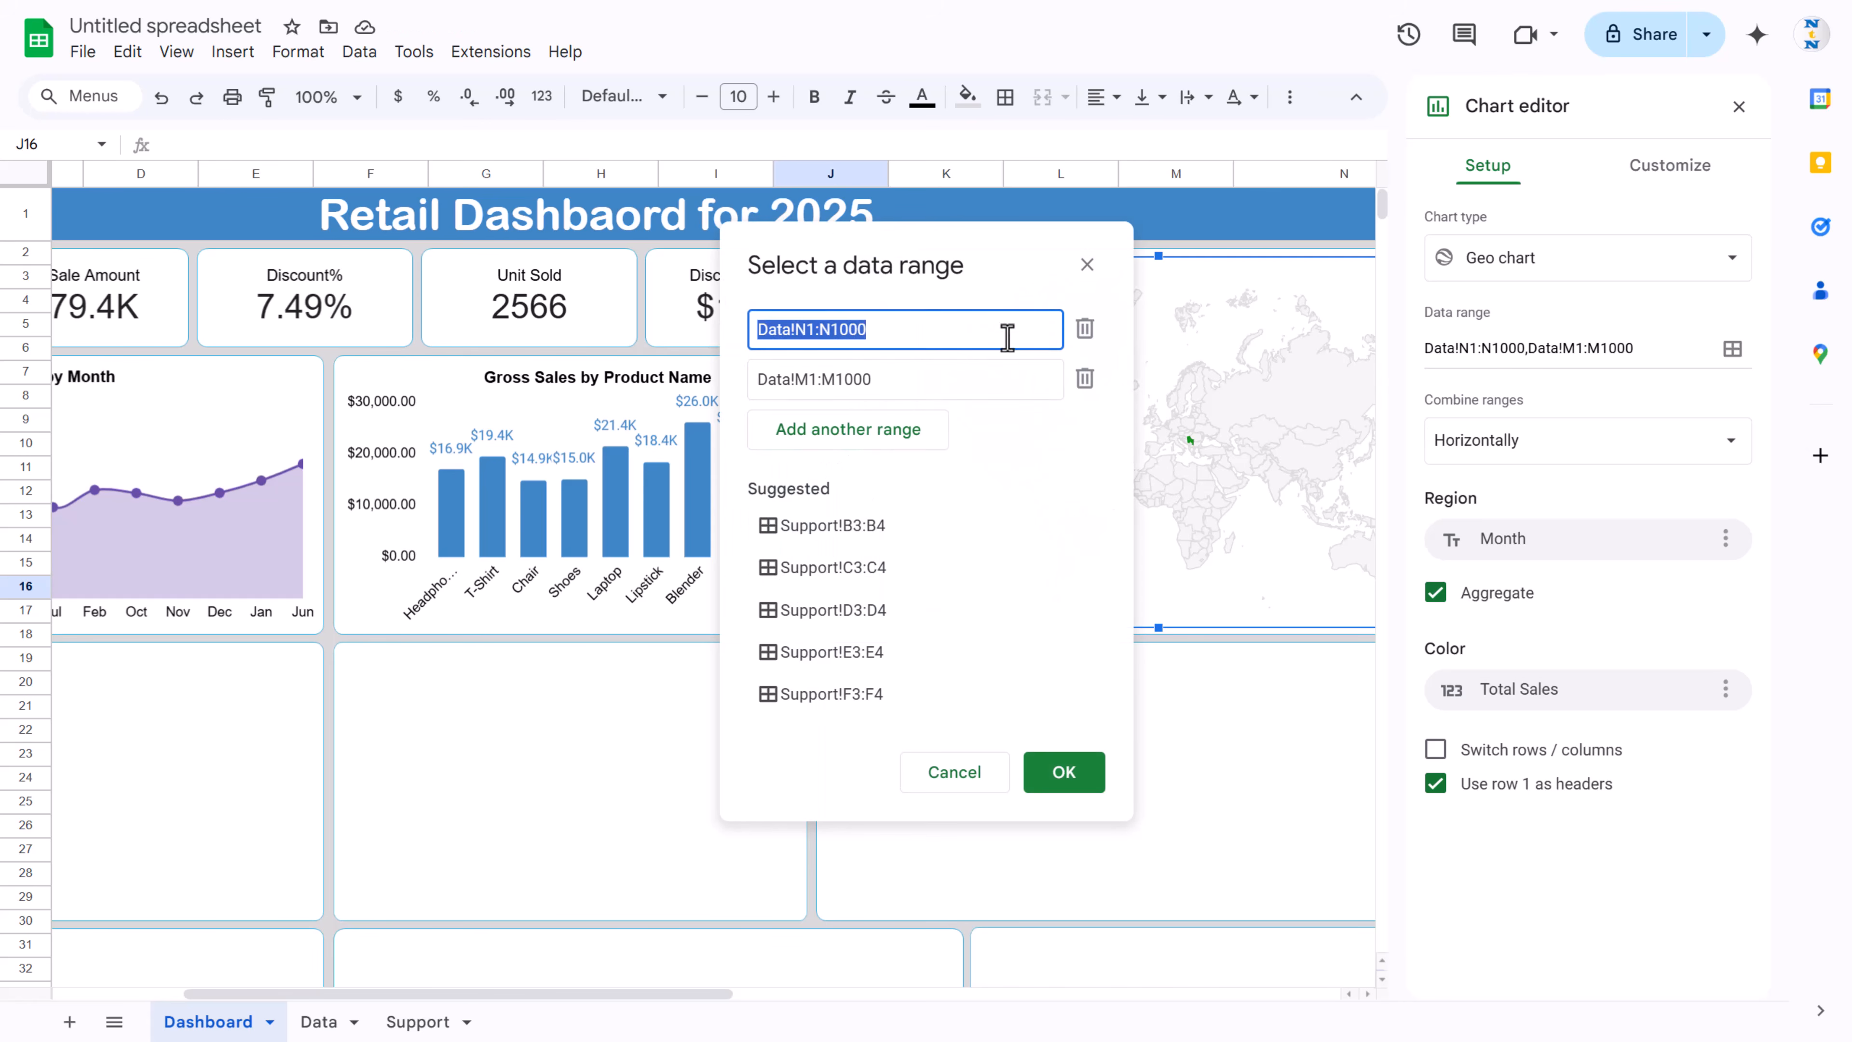
click(990, 365)
key(BackSpace)
drag(990, 369, 583, 381)
key(BackSpace)
Step: Set the geo chart's data ranges to the Data sheet's Store Location column (Data!E:E) and Gross Sale column (Data!L:L)
click(779, 329)
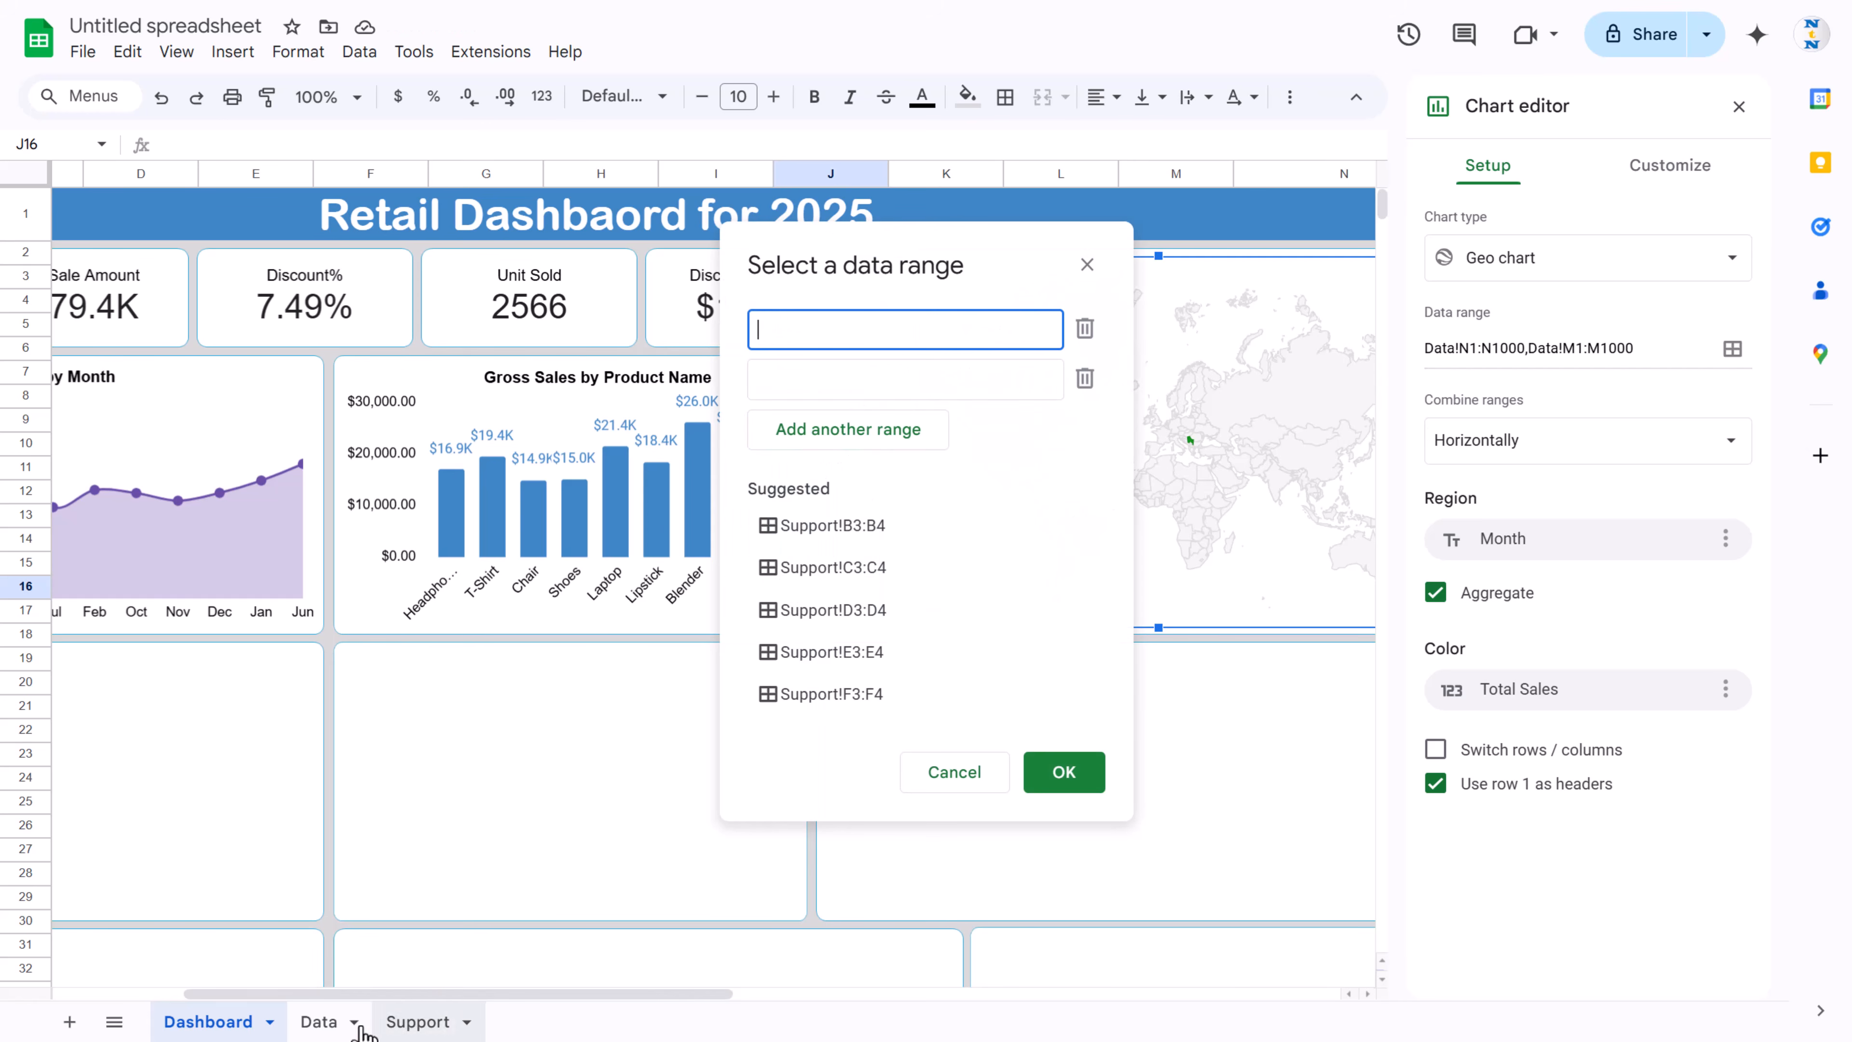
click(321, 1030)
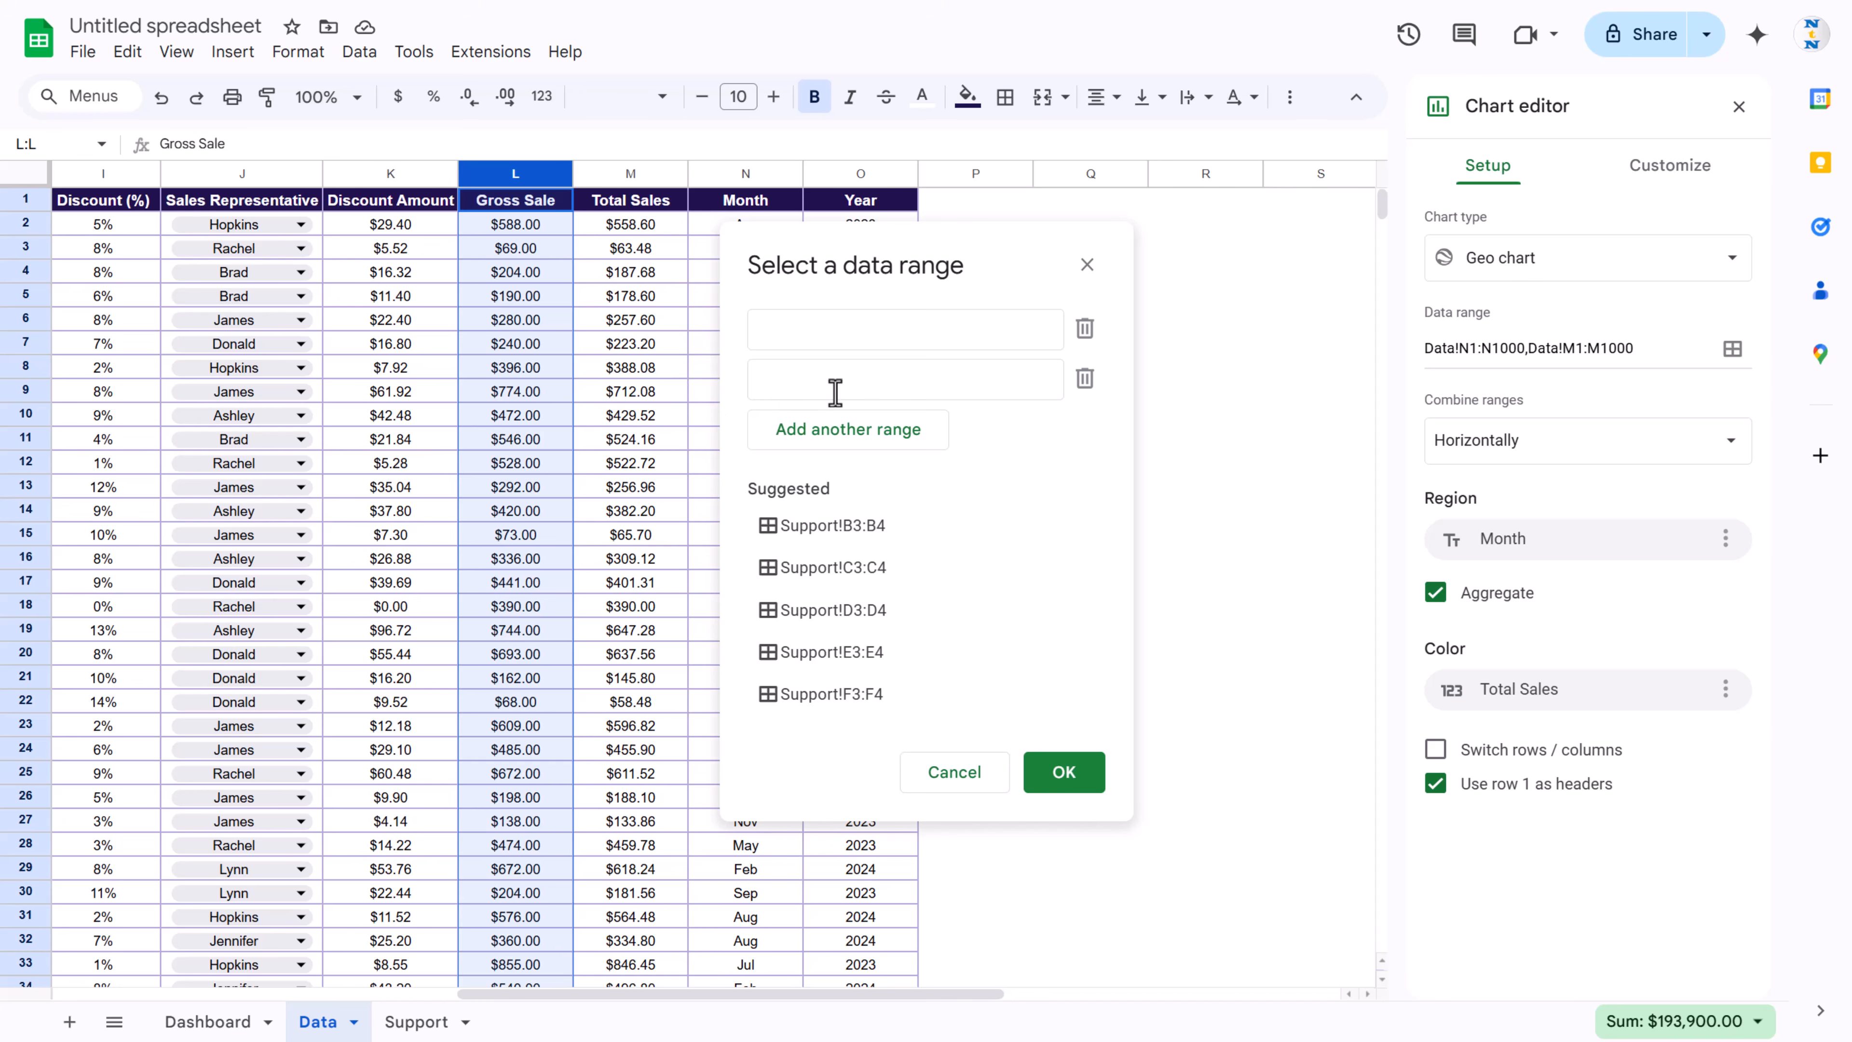
drag(527, 994, 321, 964)
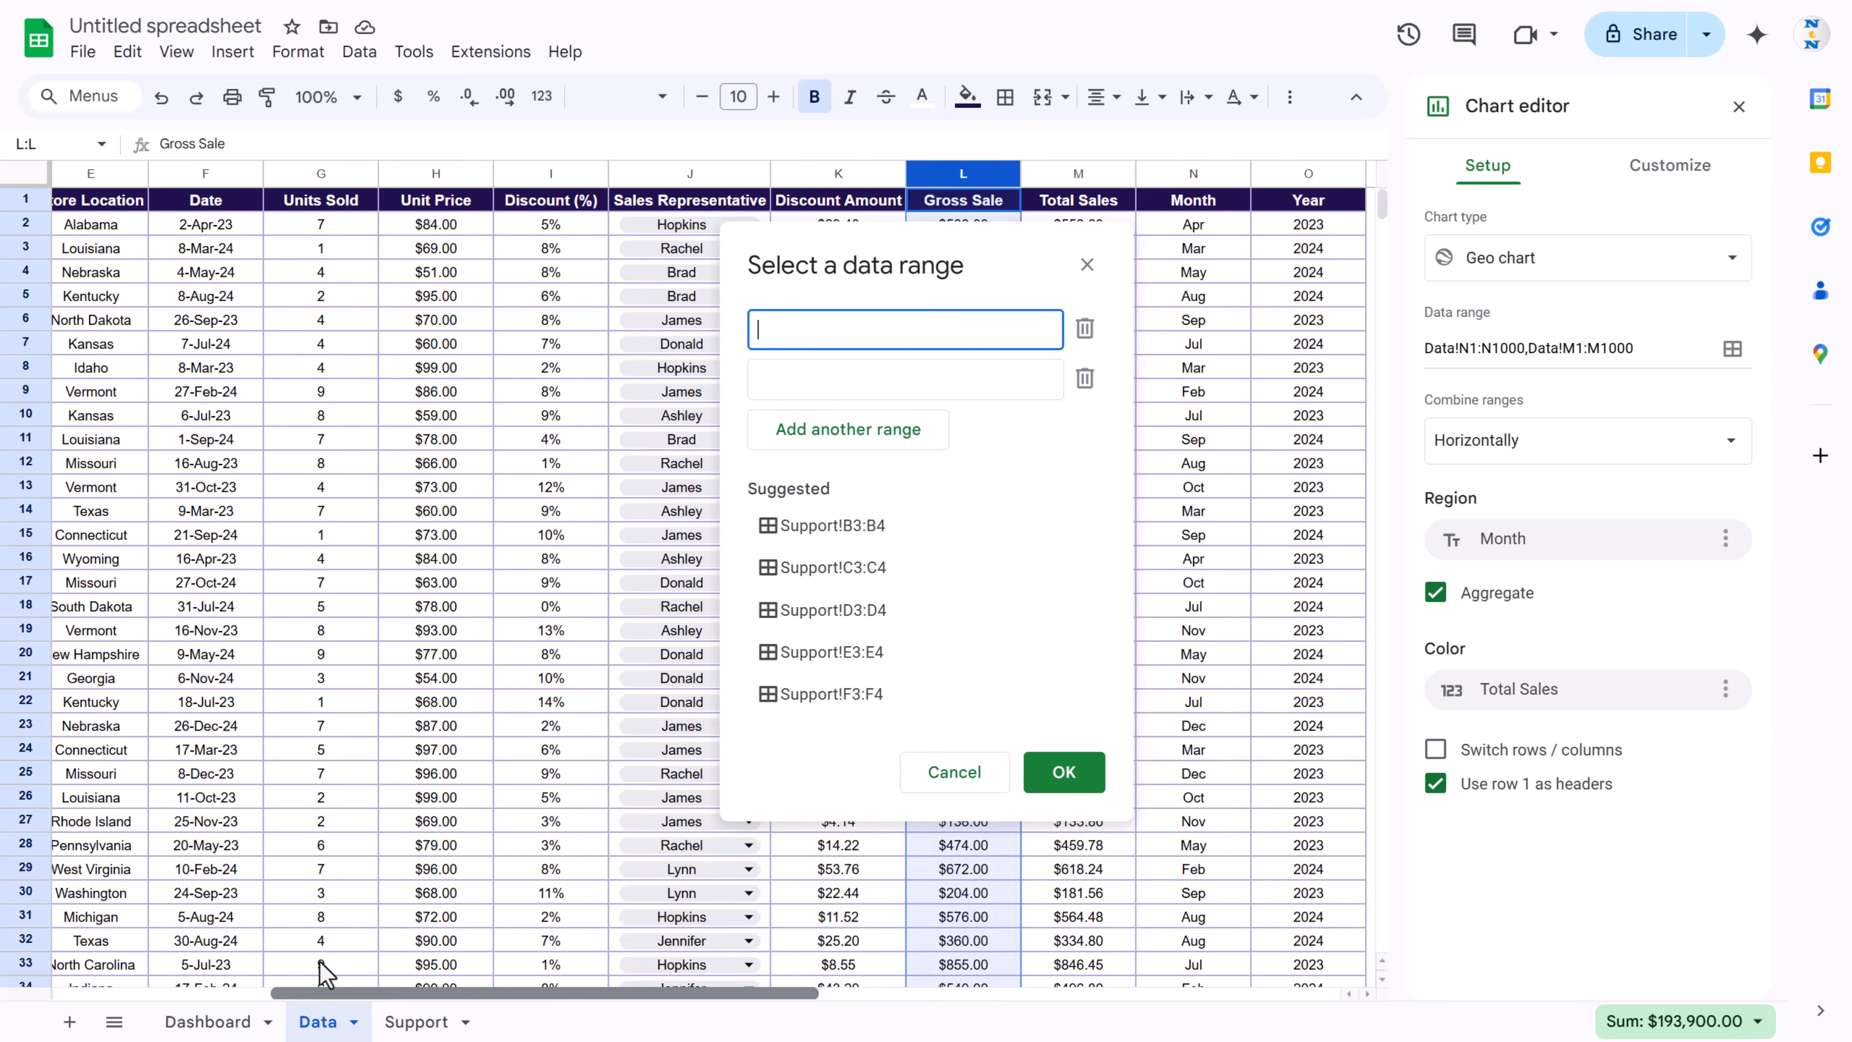
scroll(321, 970, left, 5)
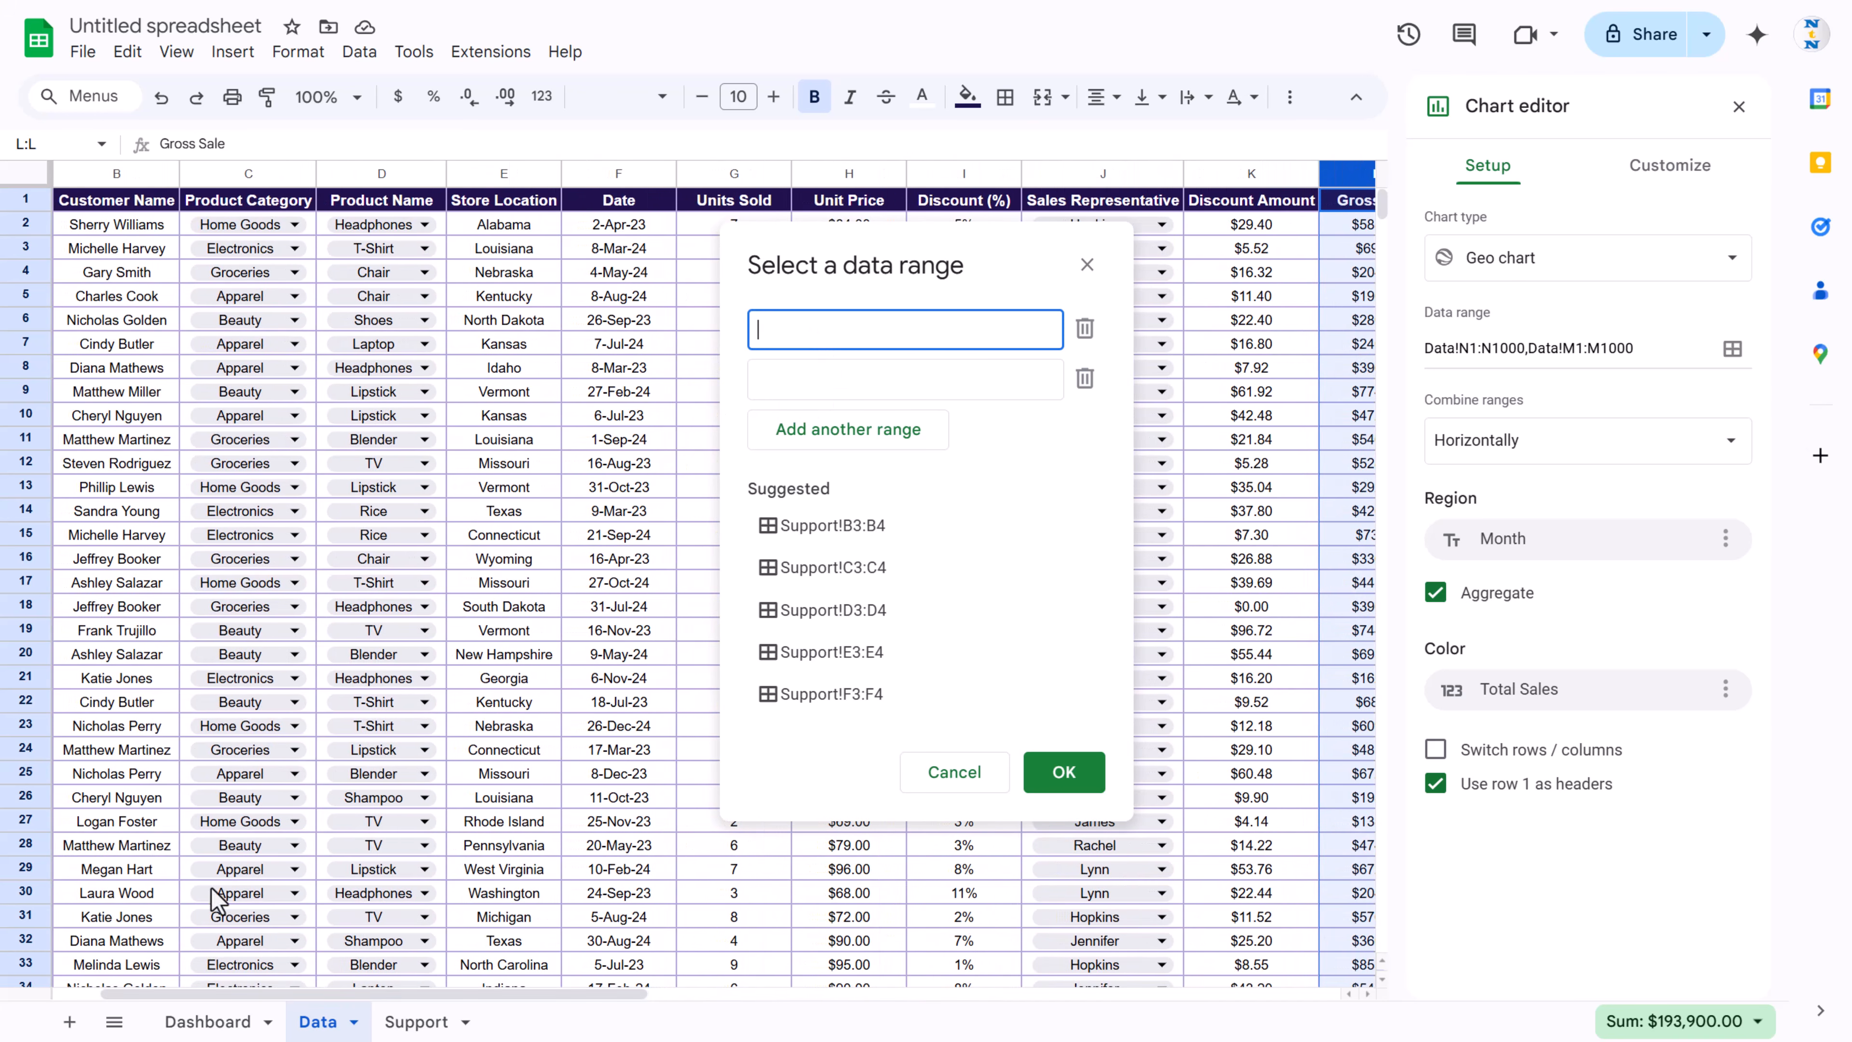
click(519, 180)
drag(414, 994, 752, 1025)
click(517, 172)
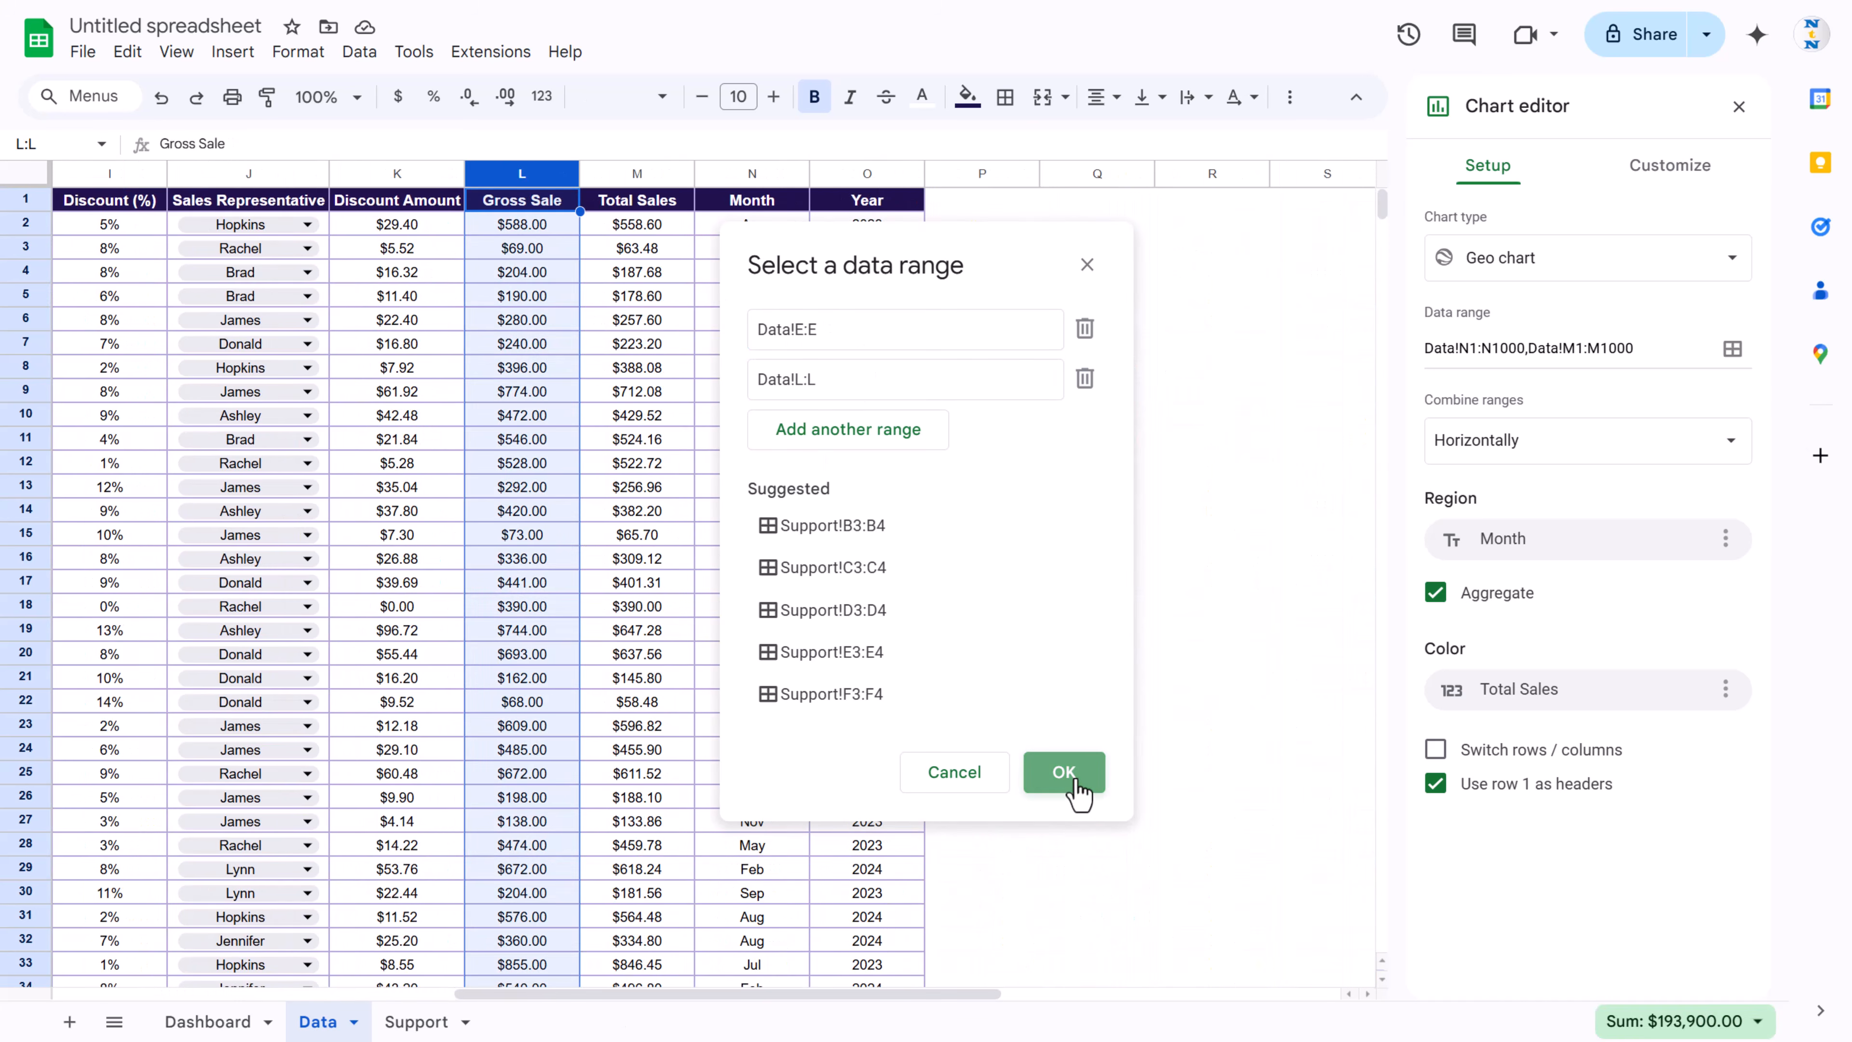
click(1080, 775)
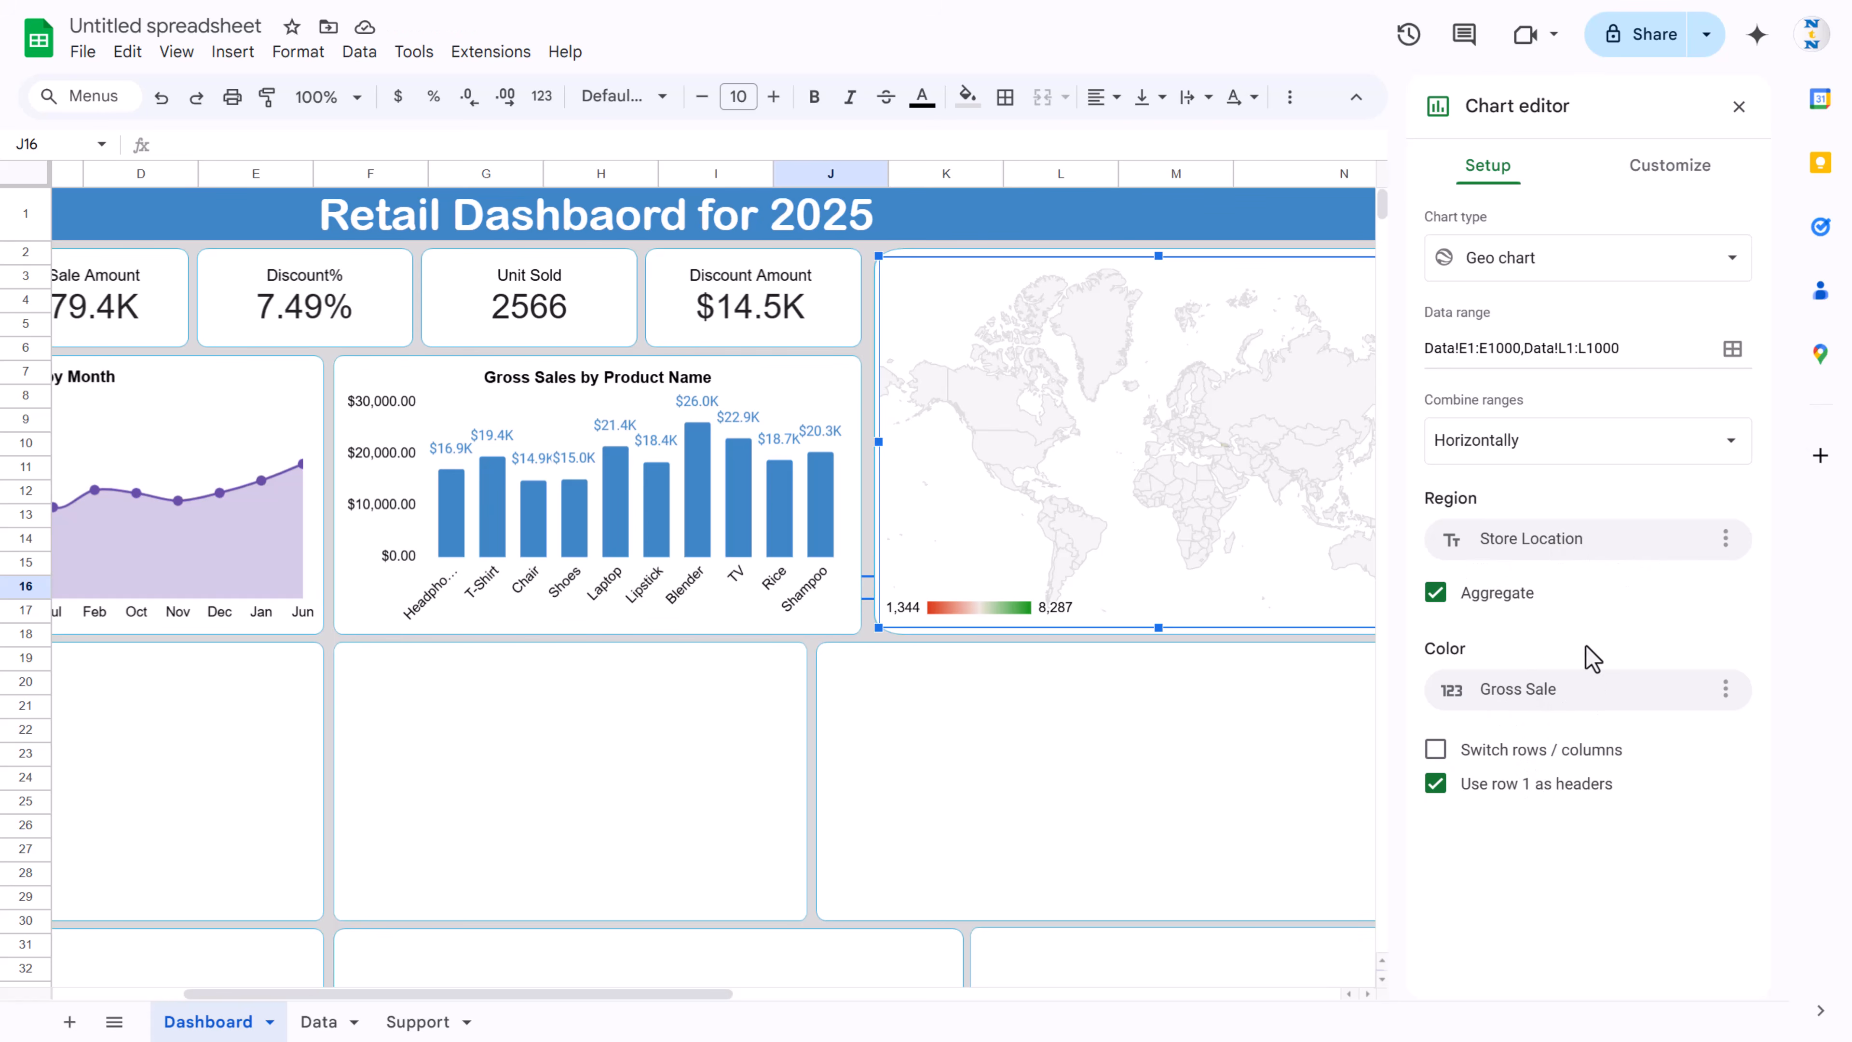
Step: Set the geo chart's region to United States
click(1668, 184)
click(1485, 291)
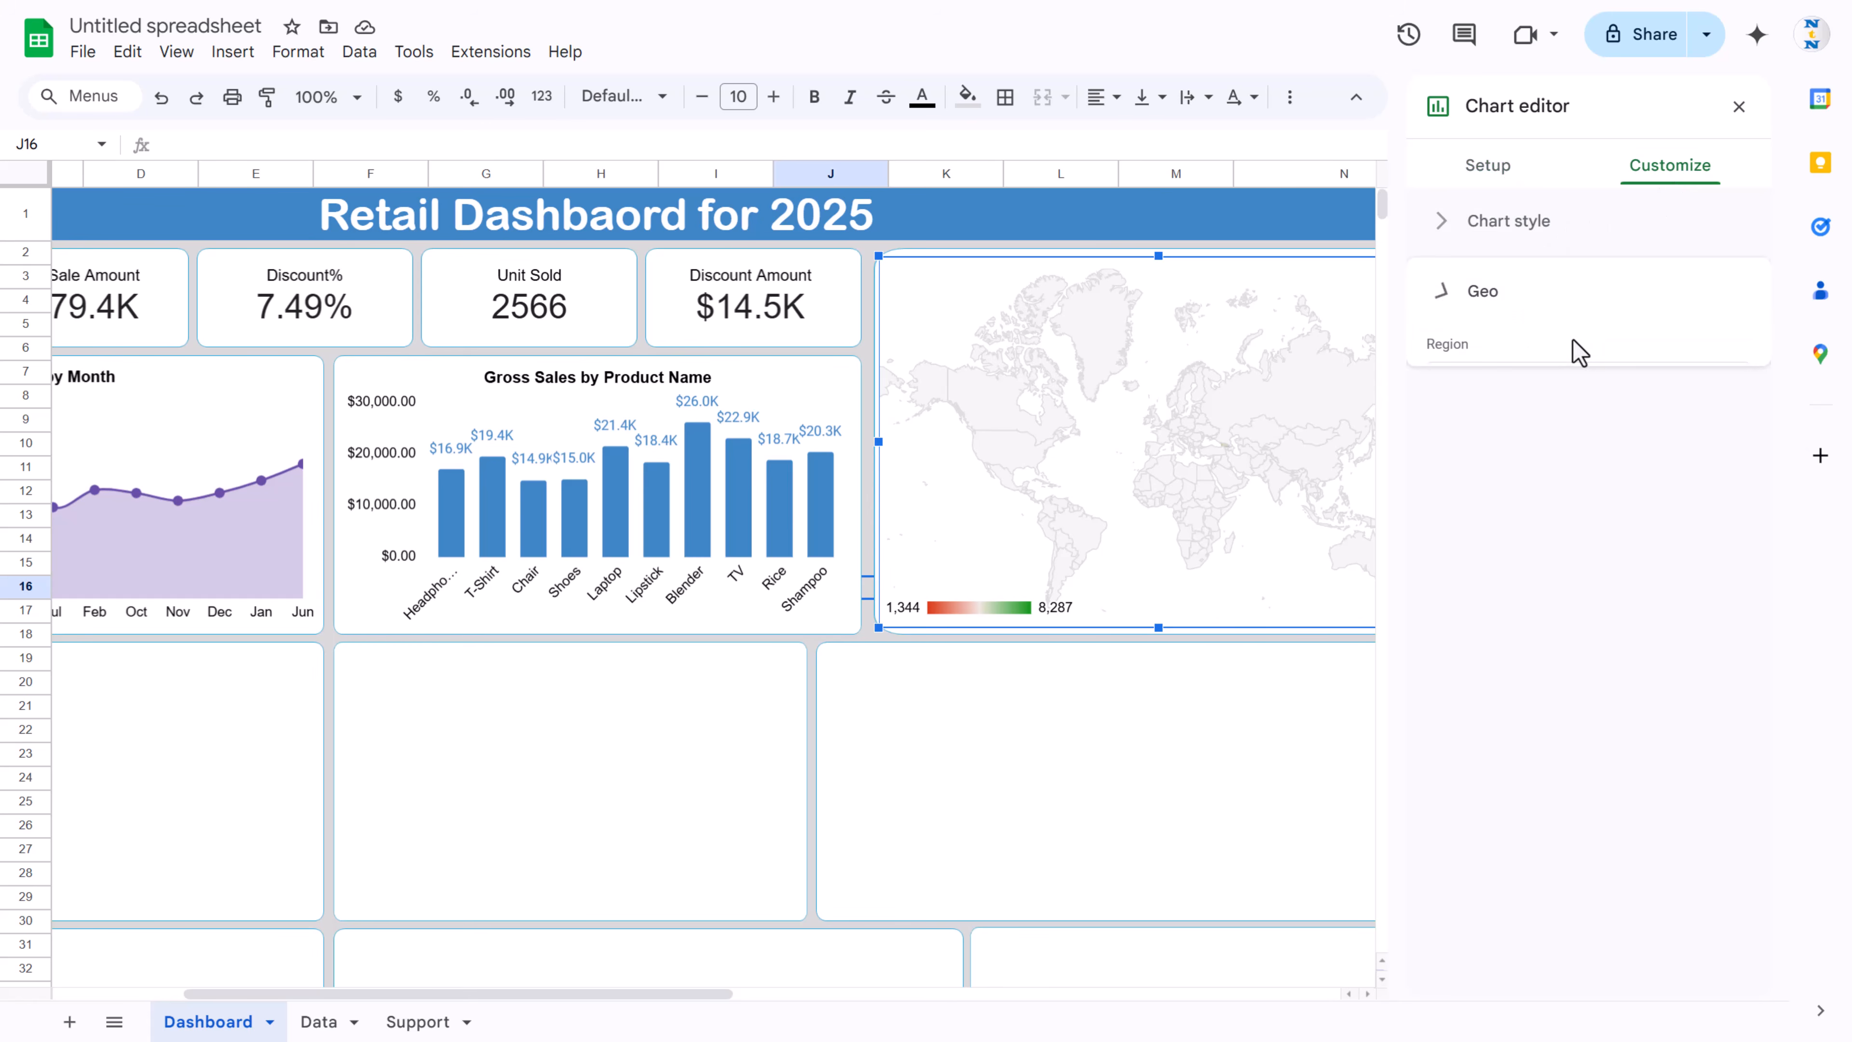
click(1570, 401)
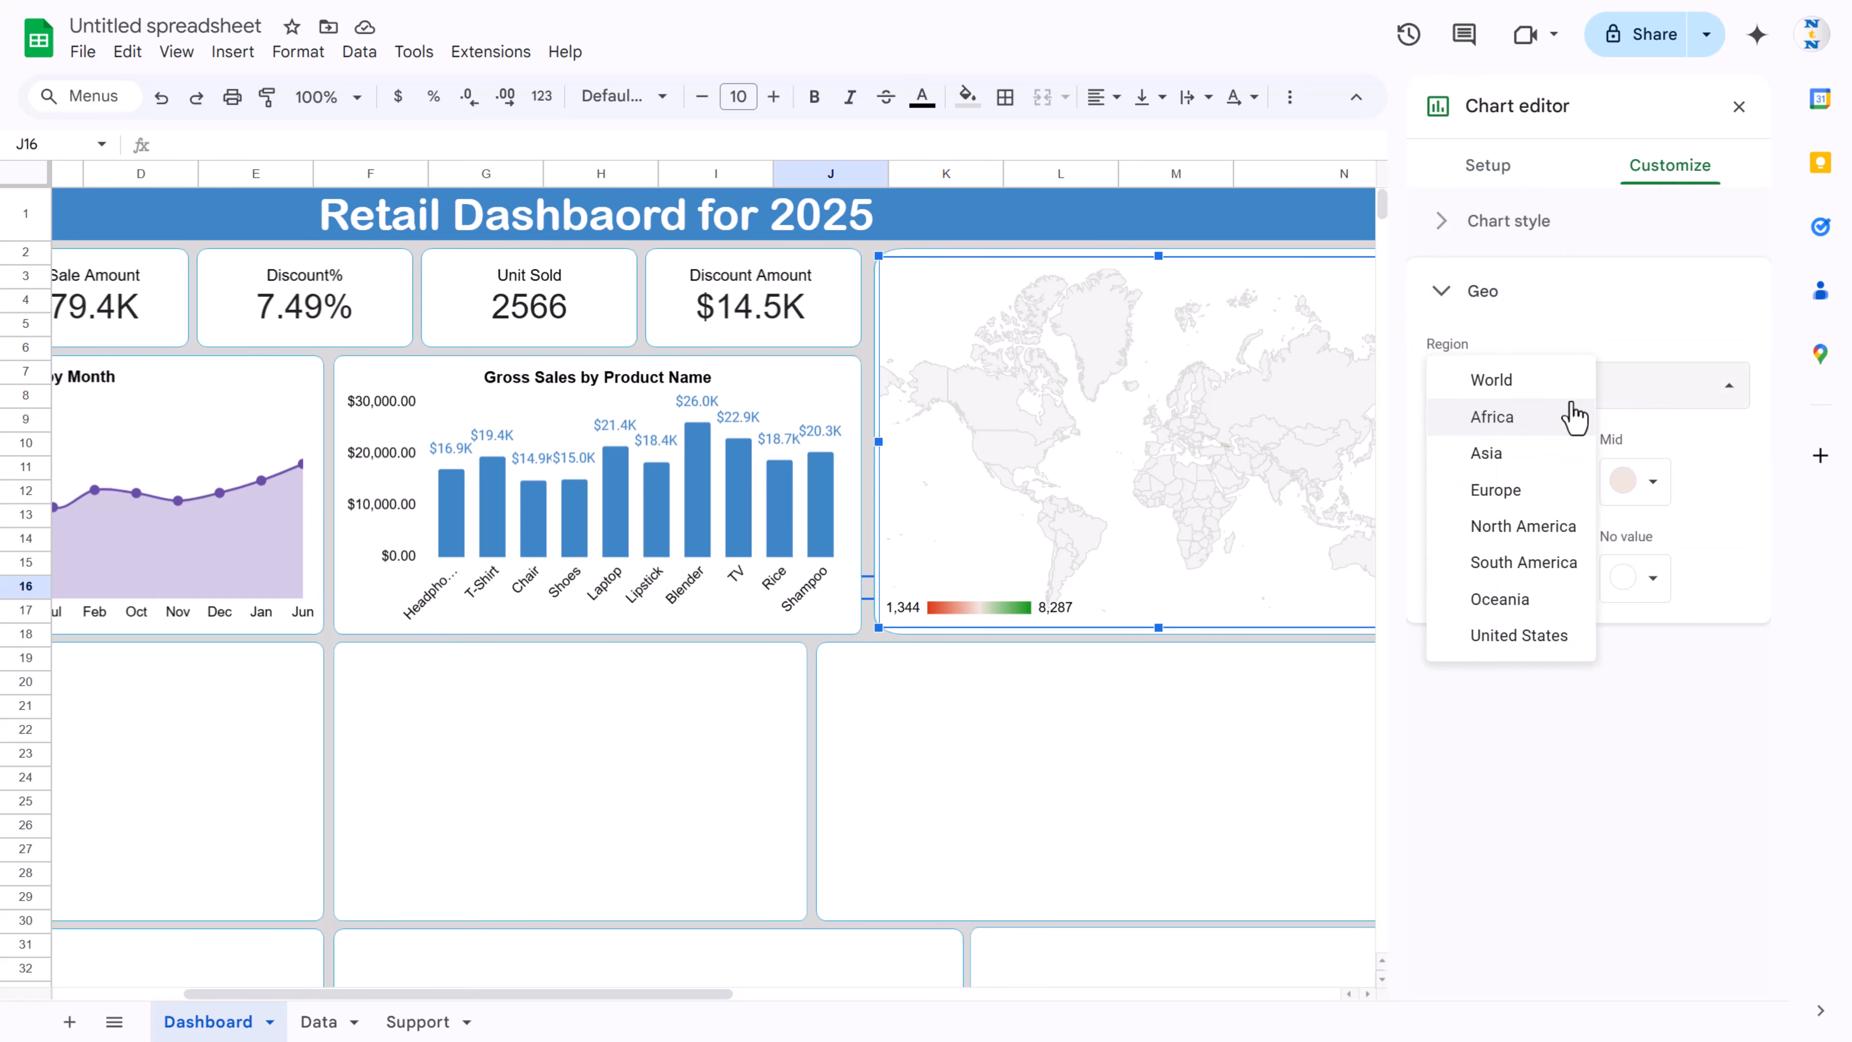
click(1515, 648)
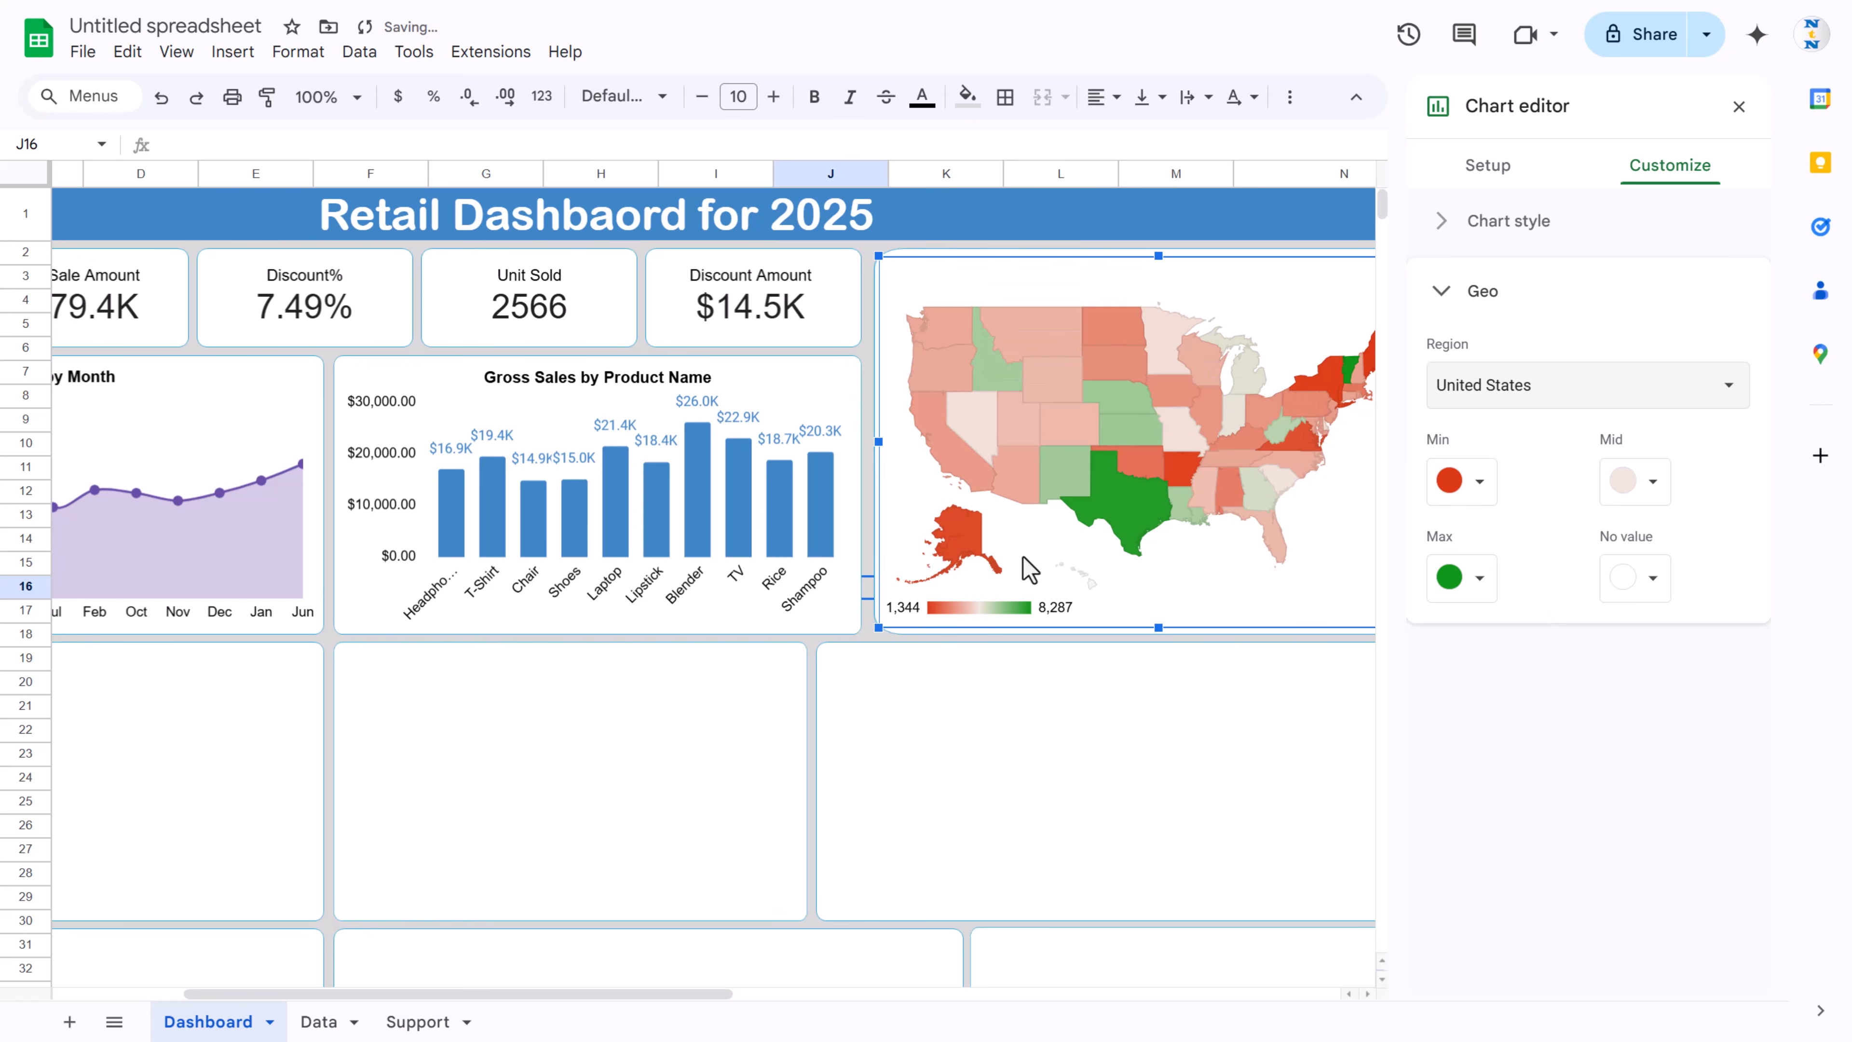
Step: Change the United States map from a filled geo chart to a geo chart with markers and close the chart editor
click(1492, 166)
click(1616, 259)
scroll(1596, 649, down, 10)
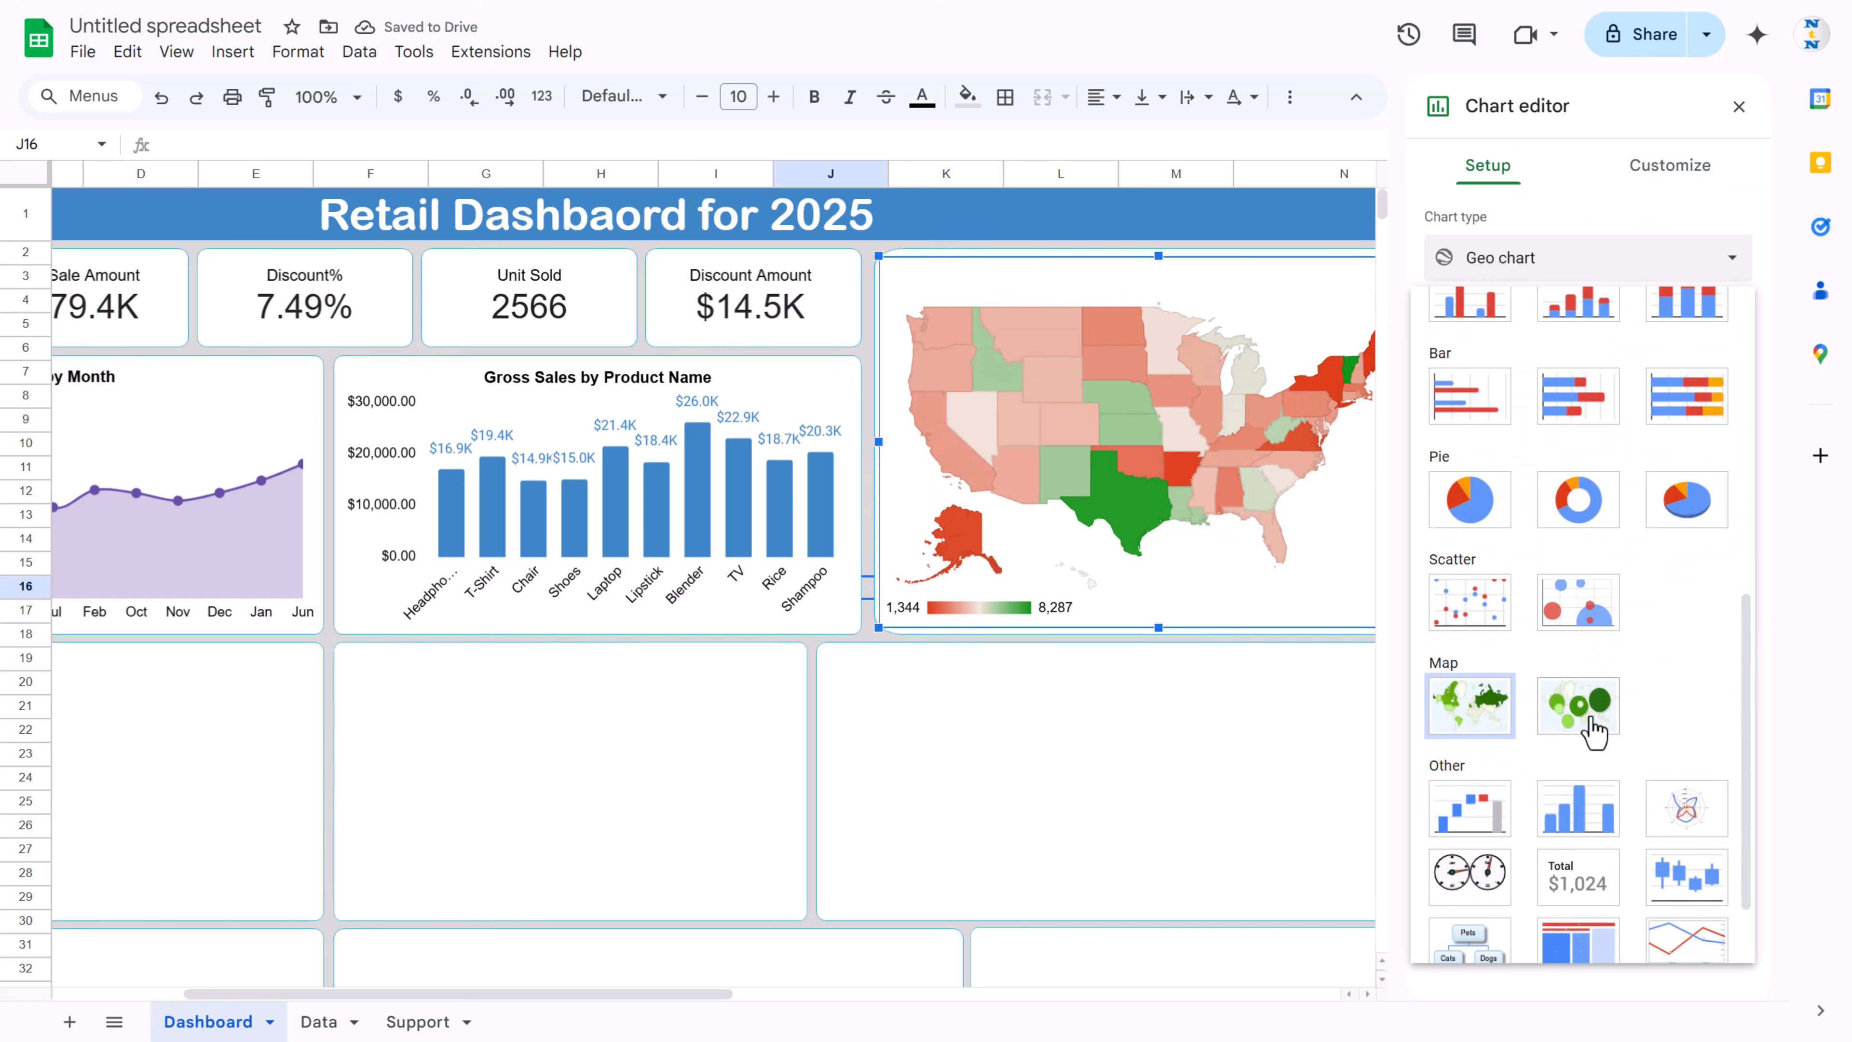
click(1579, 706)
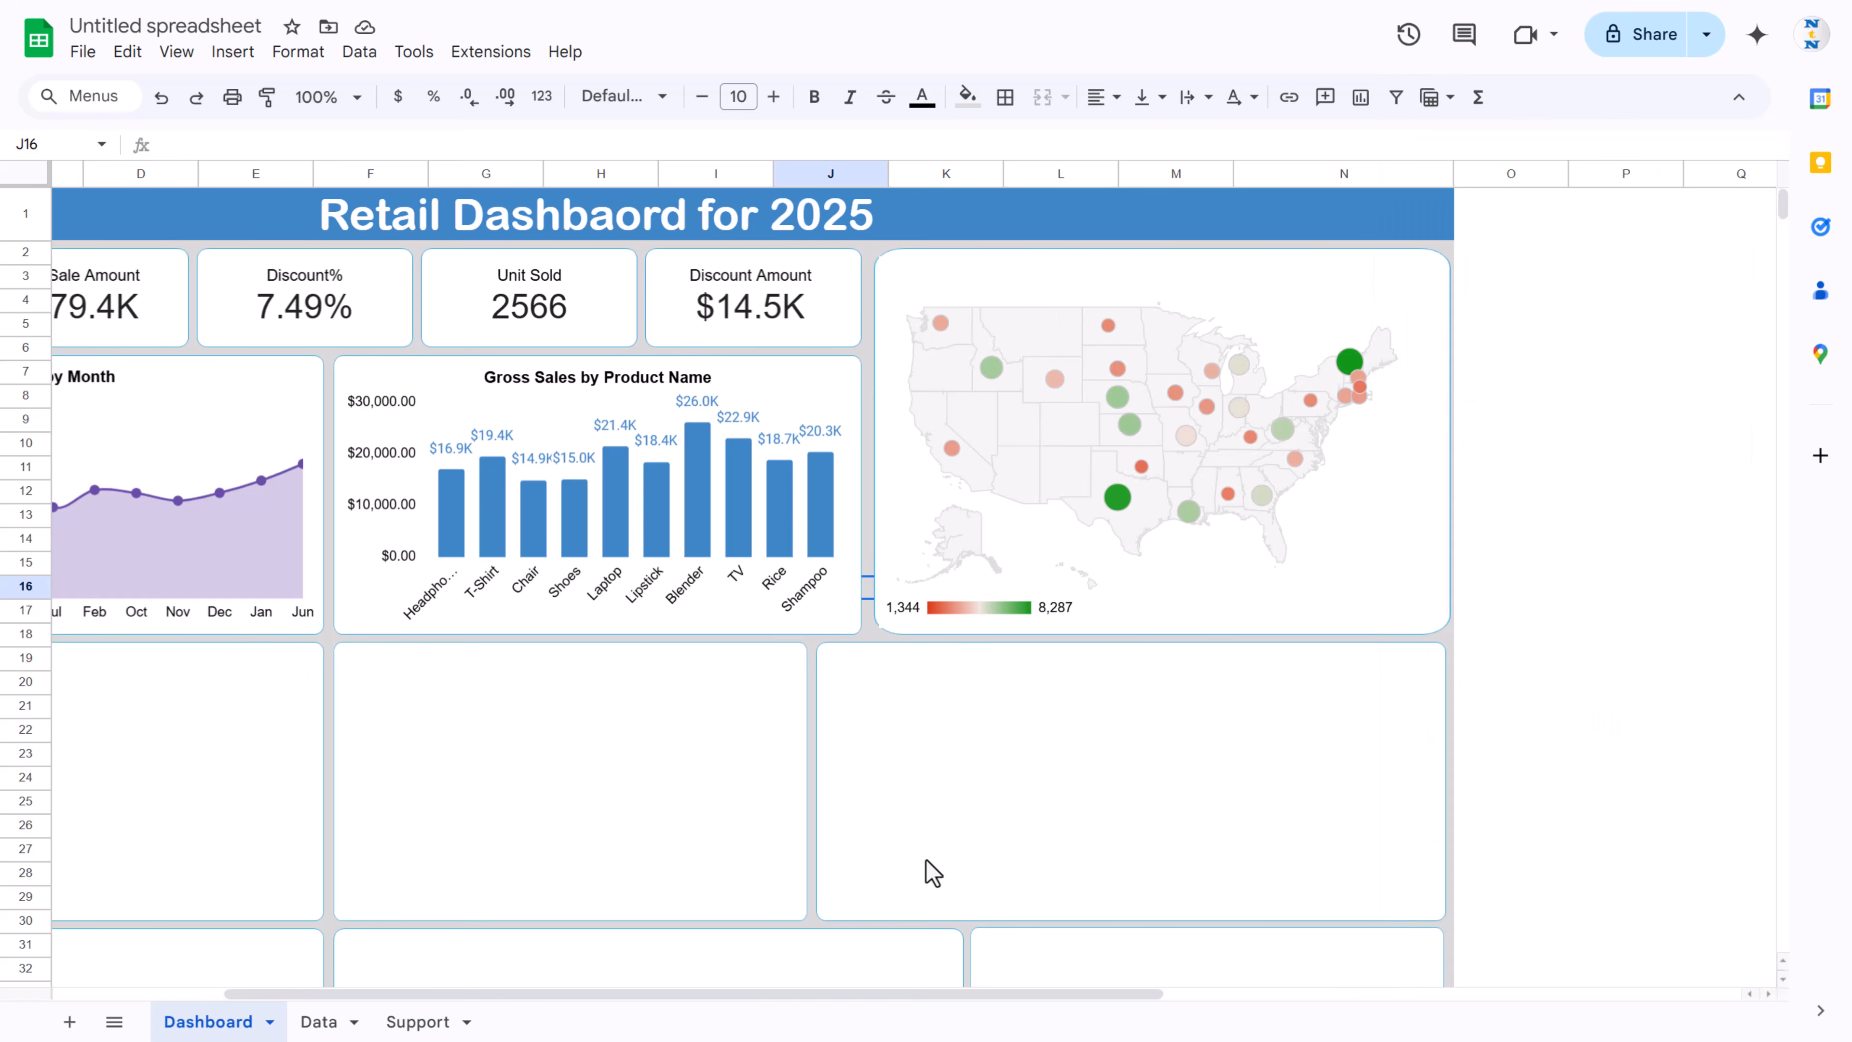
Step: Copy the Total Sales by Month chart and paste it at cell A19, on the empty card below the original
drag(583, 995, 244, 995)
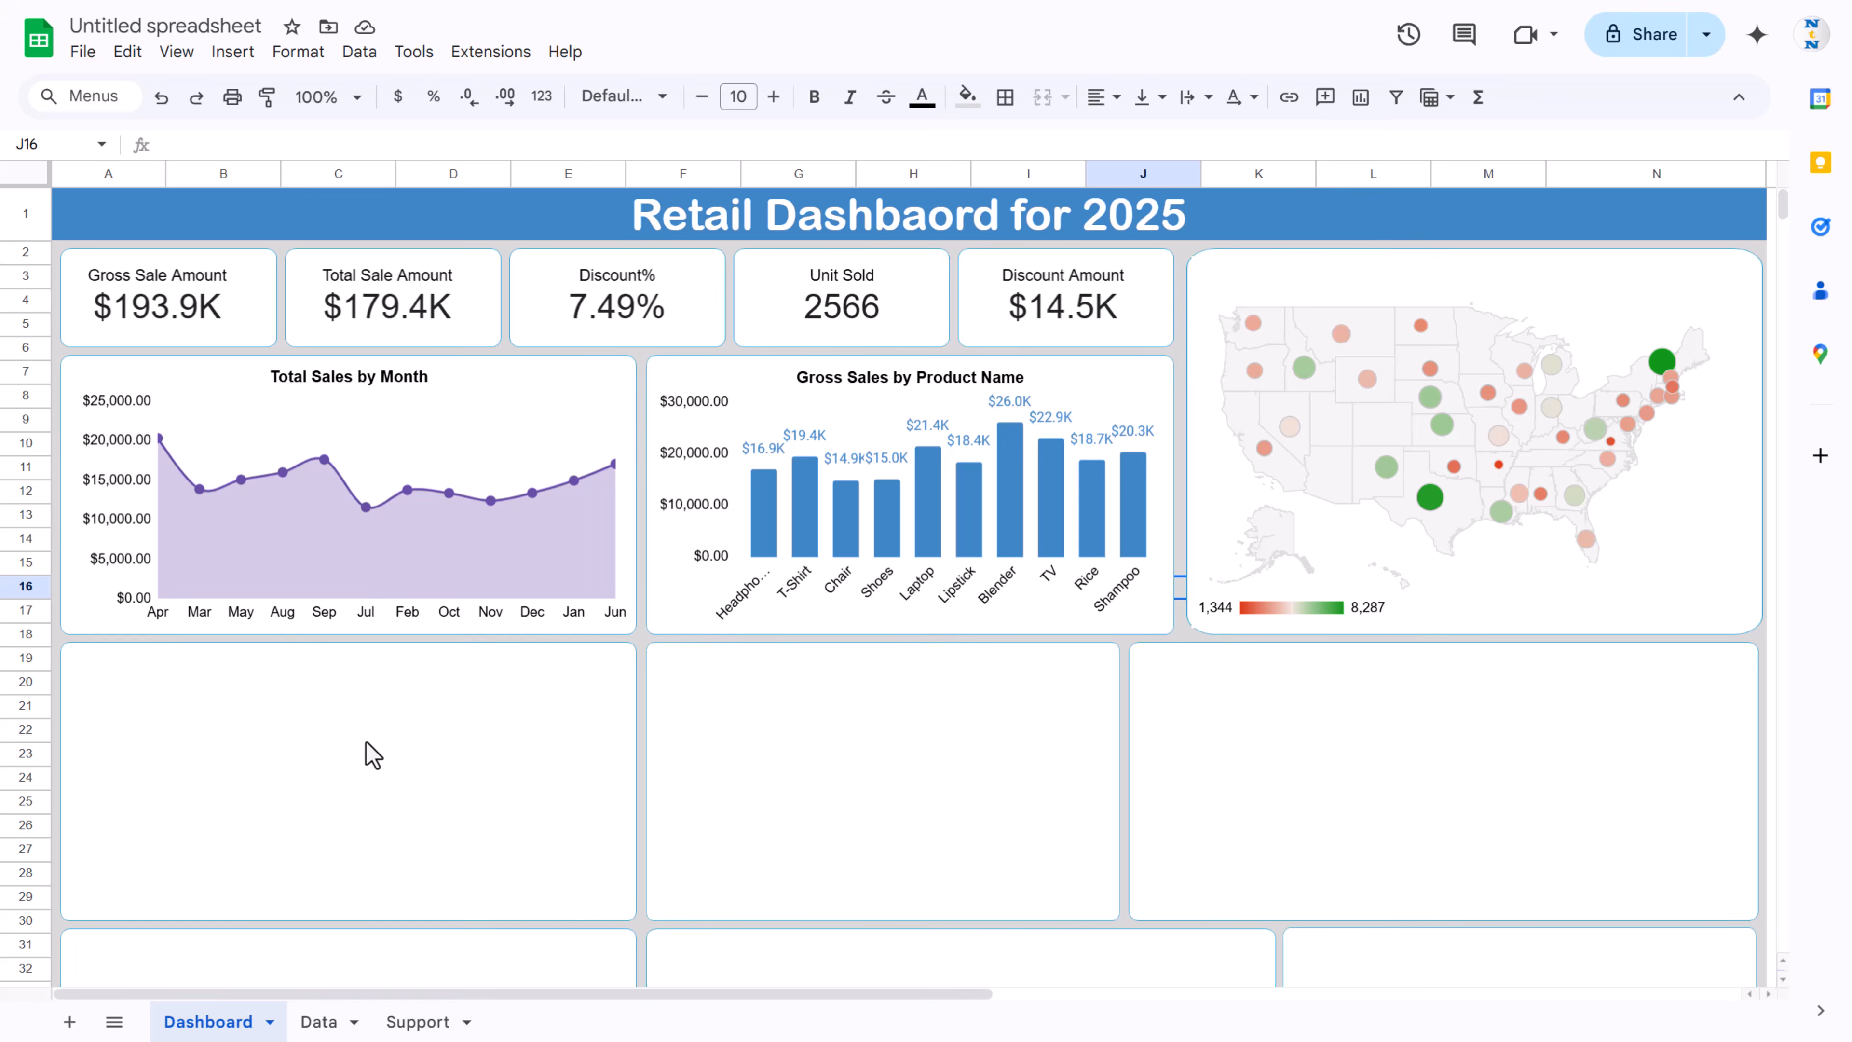
click(487, 419)
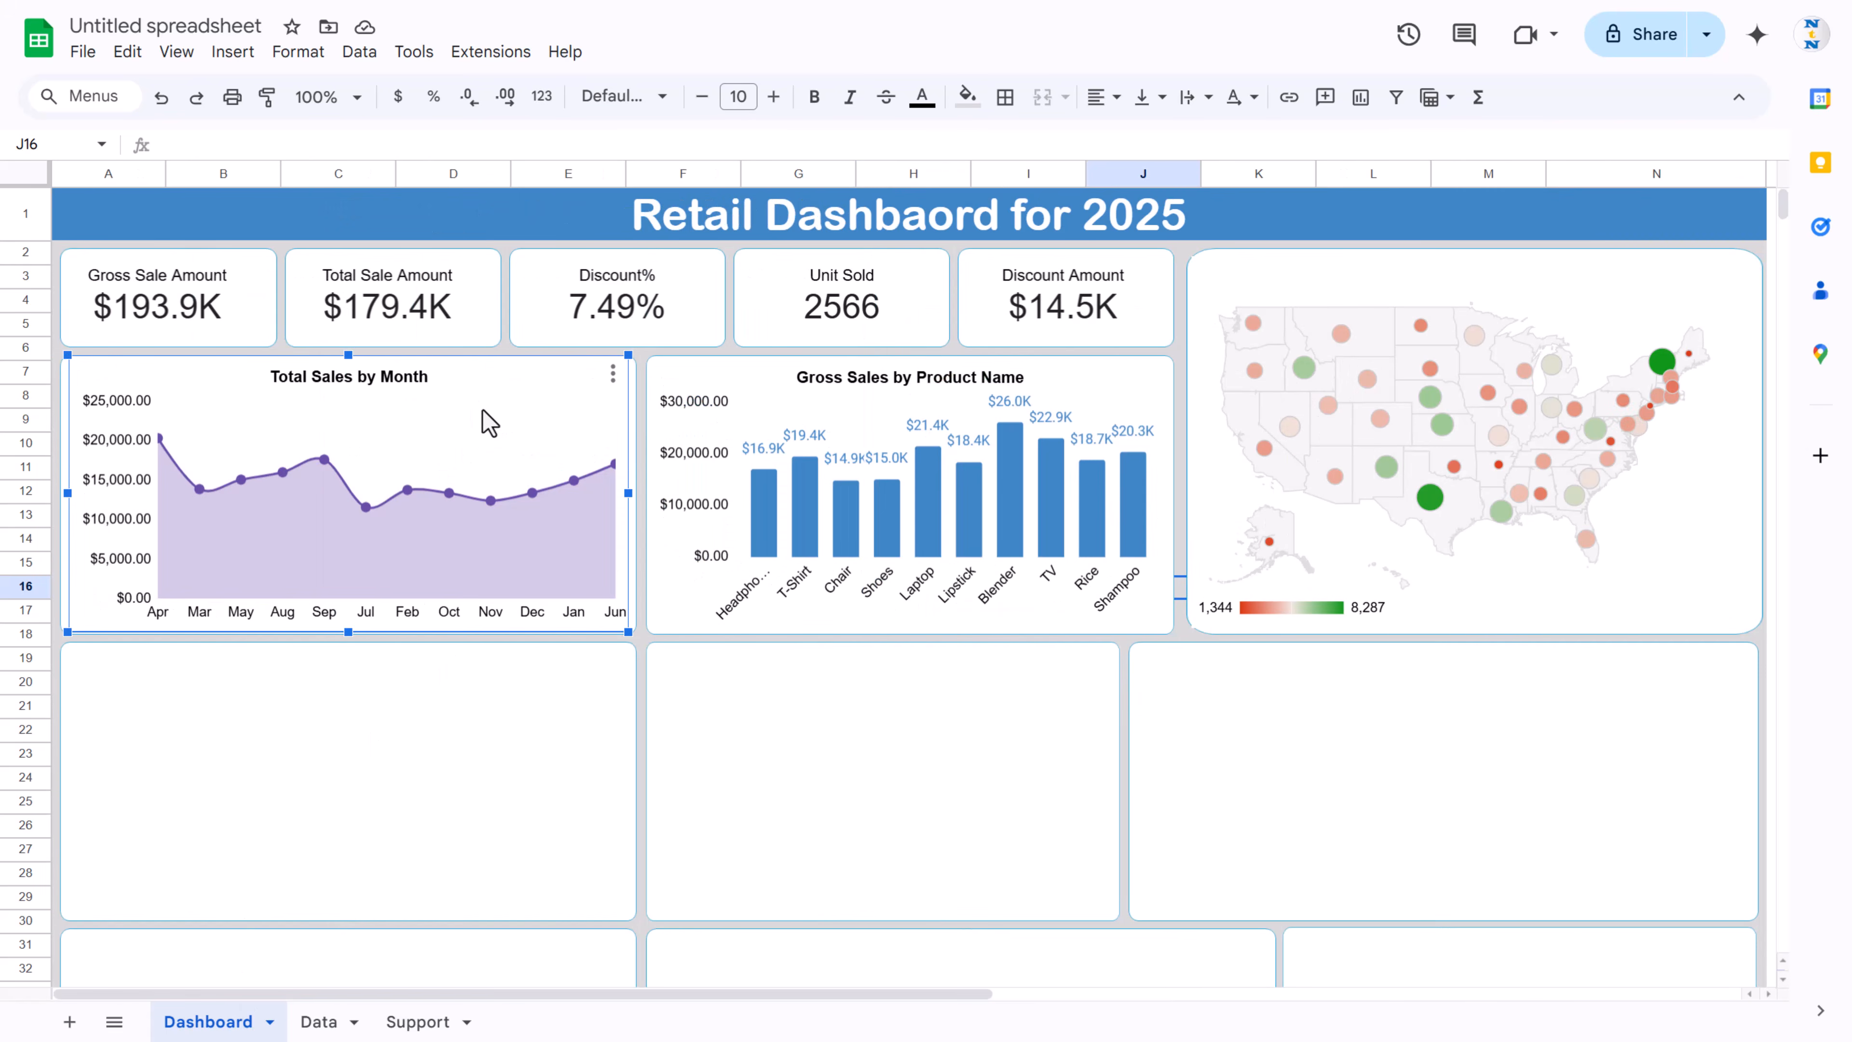
key(Escape)
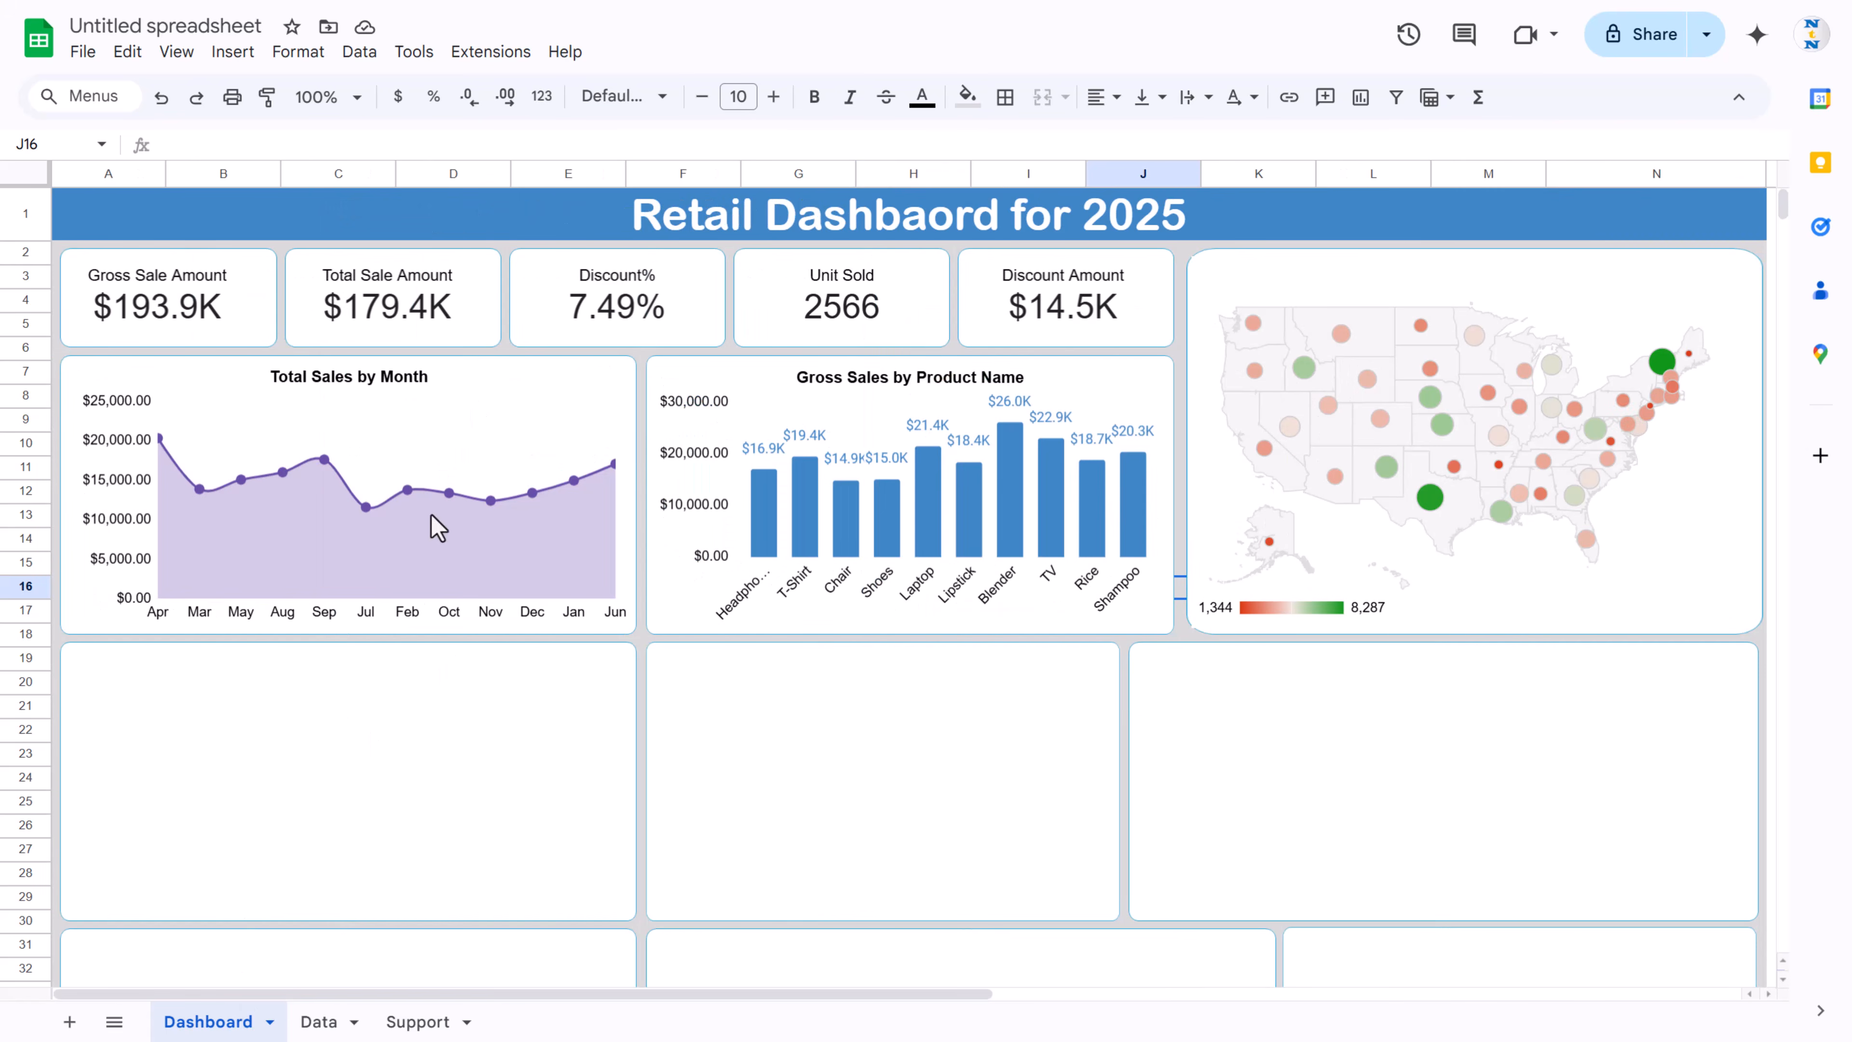
click(57, 671)
key(ctrl+v)
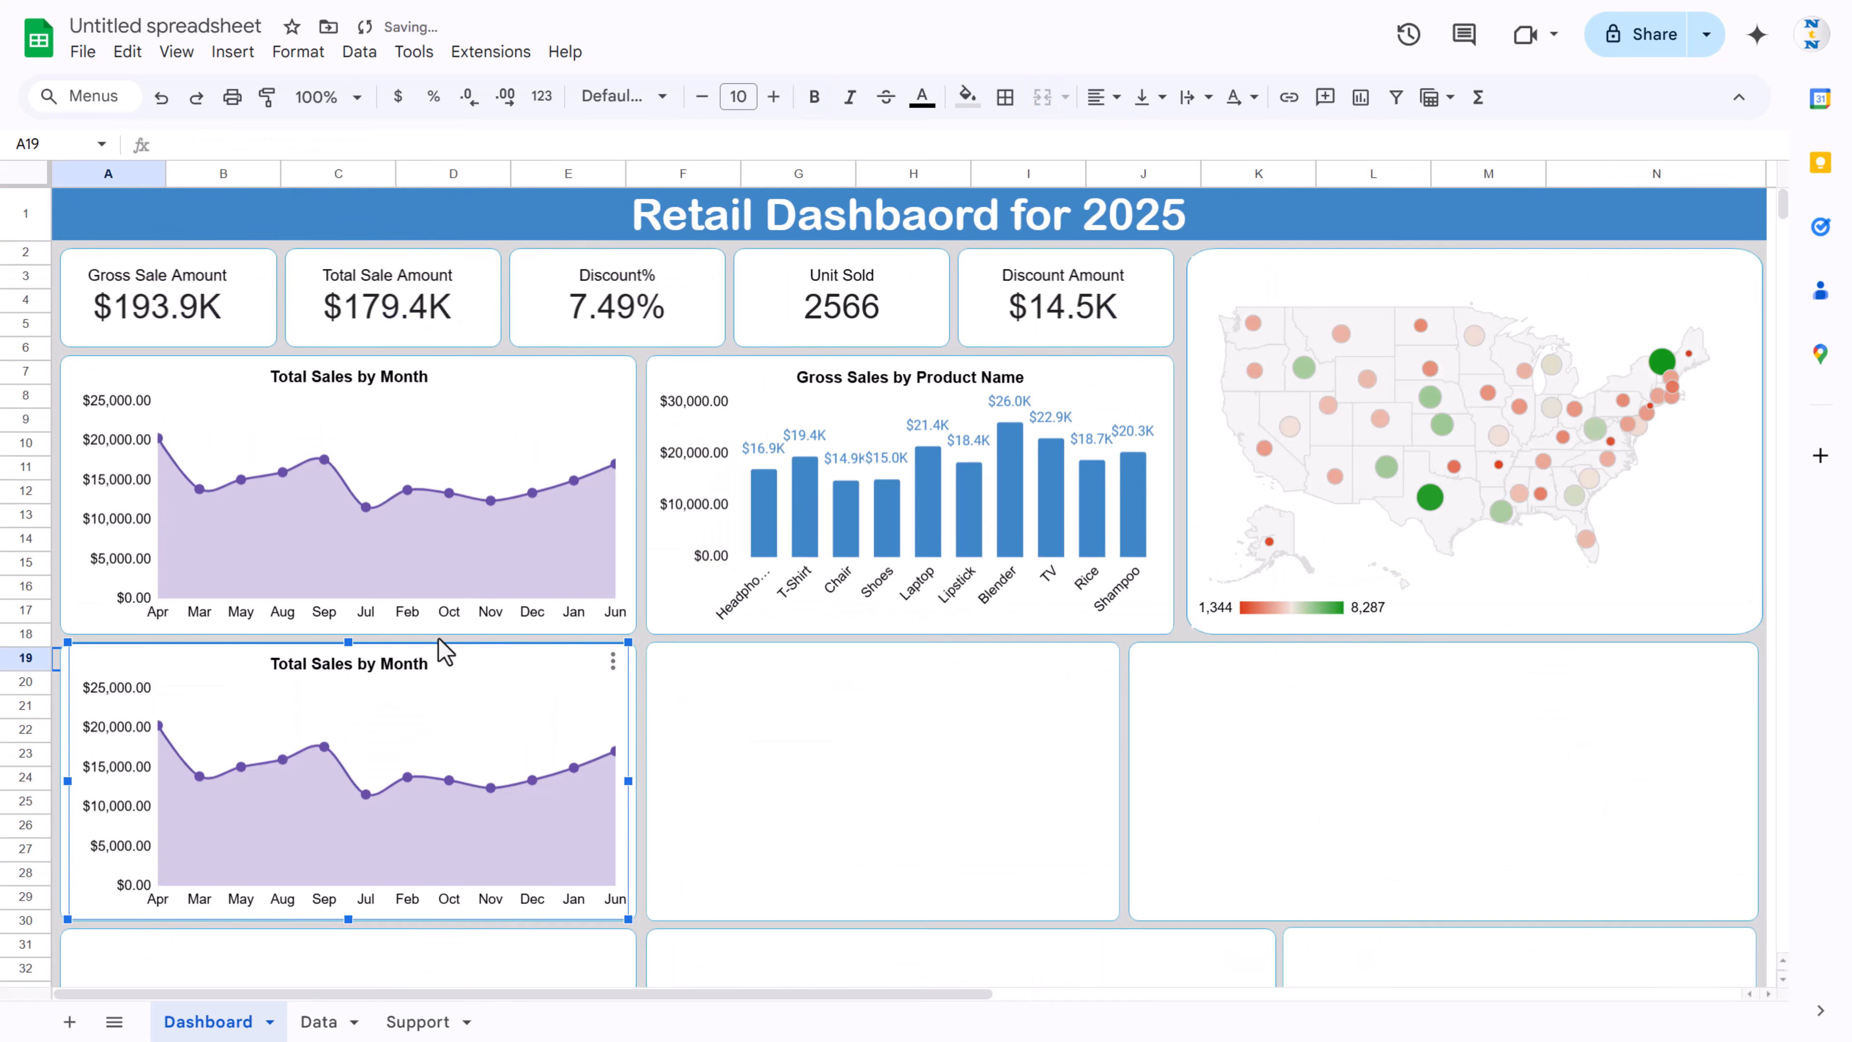
Step: Change the pasted Total Sales by Month copy's type to Column chart
double_click(511, 706)
click(1486, 169)
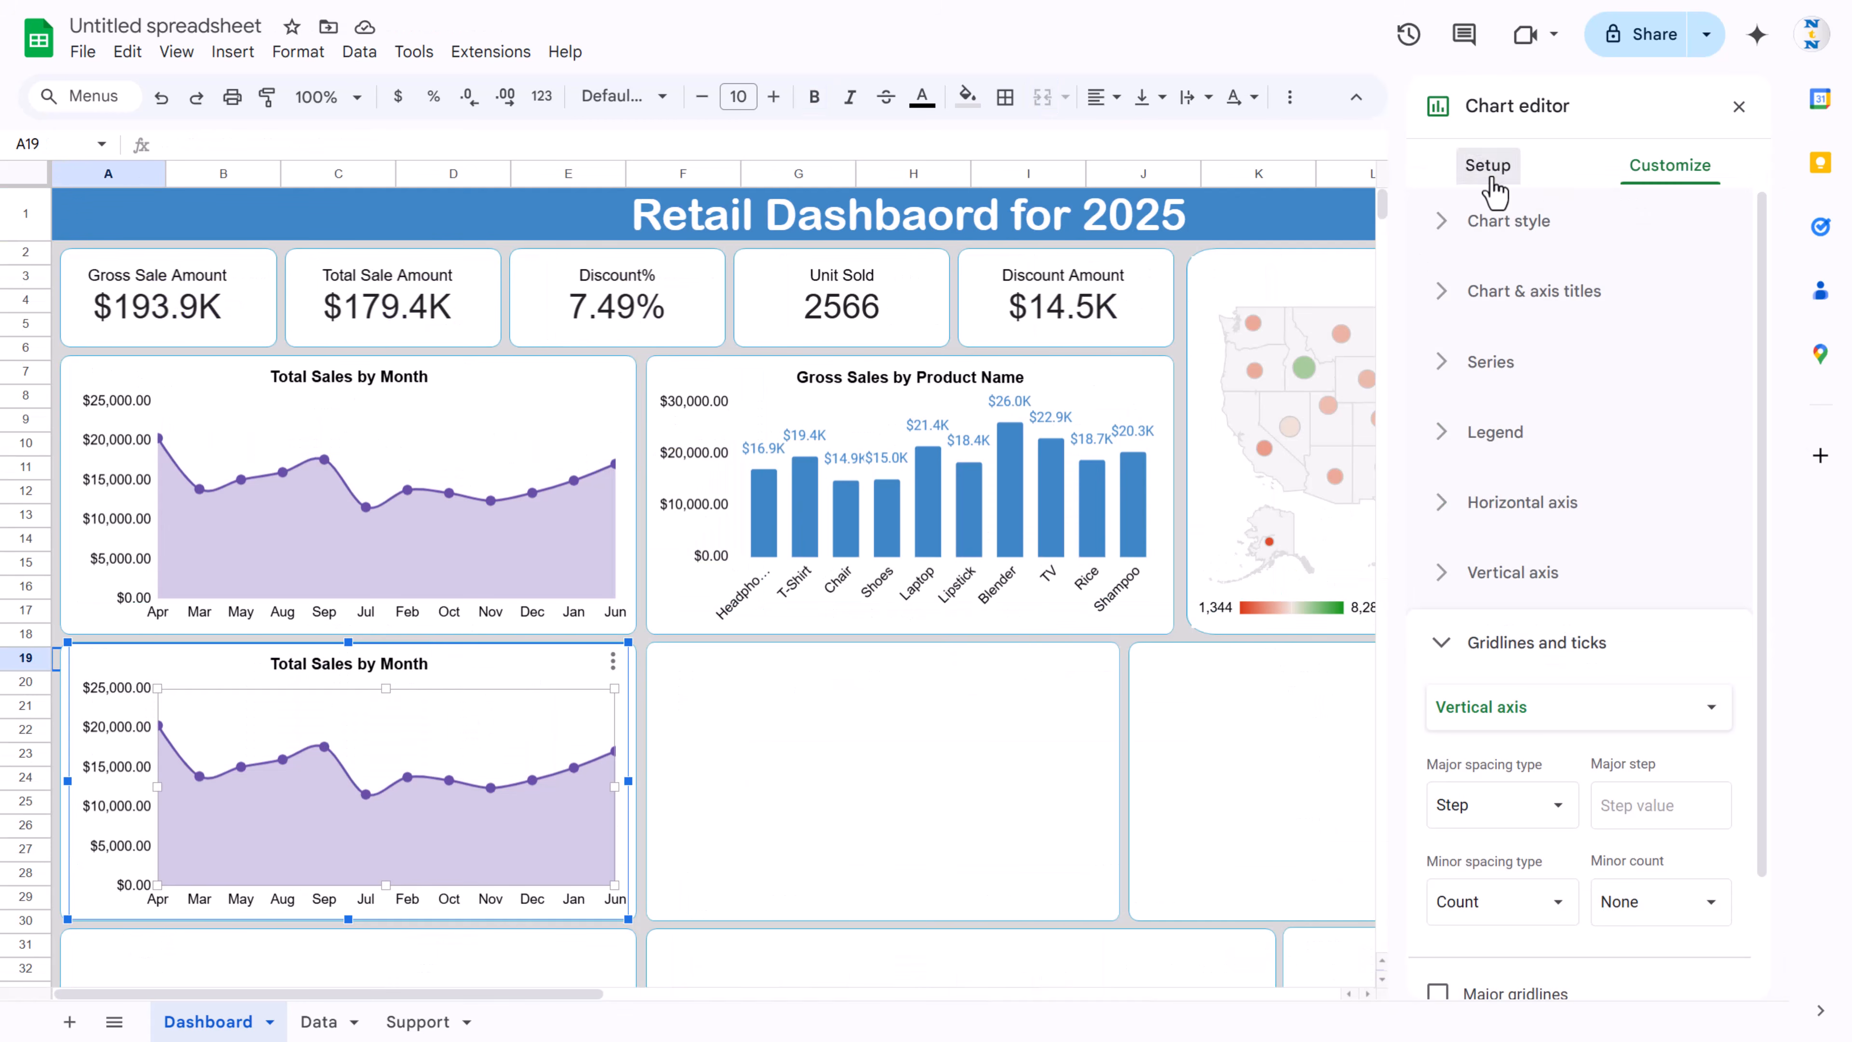
click(1571, 263)
scroll(1510, 672, down, 5)
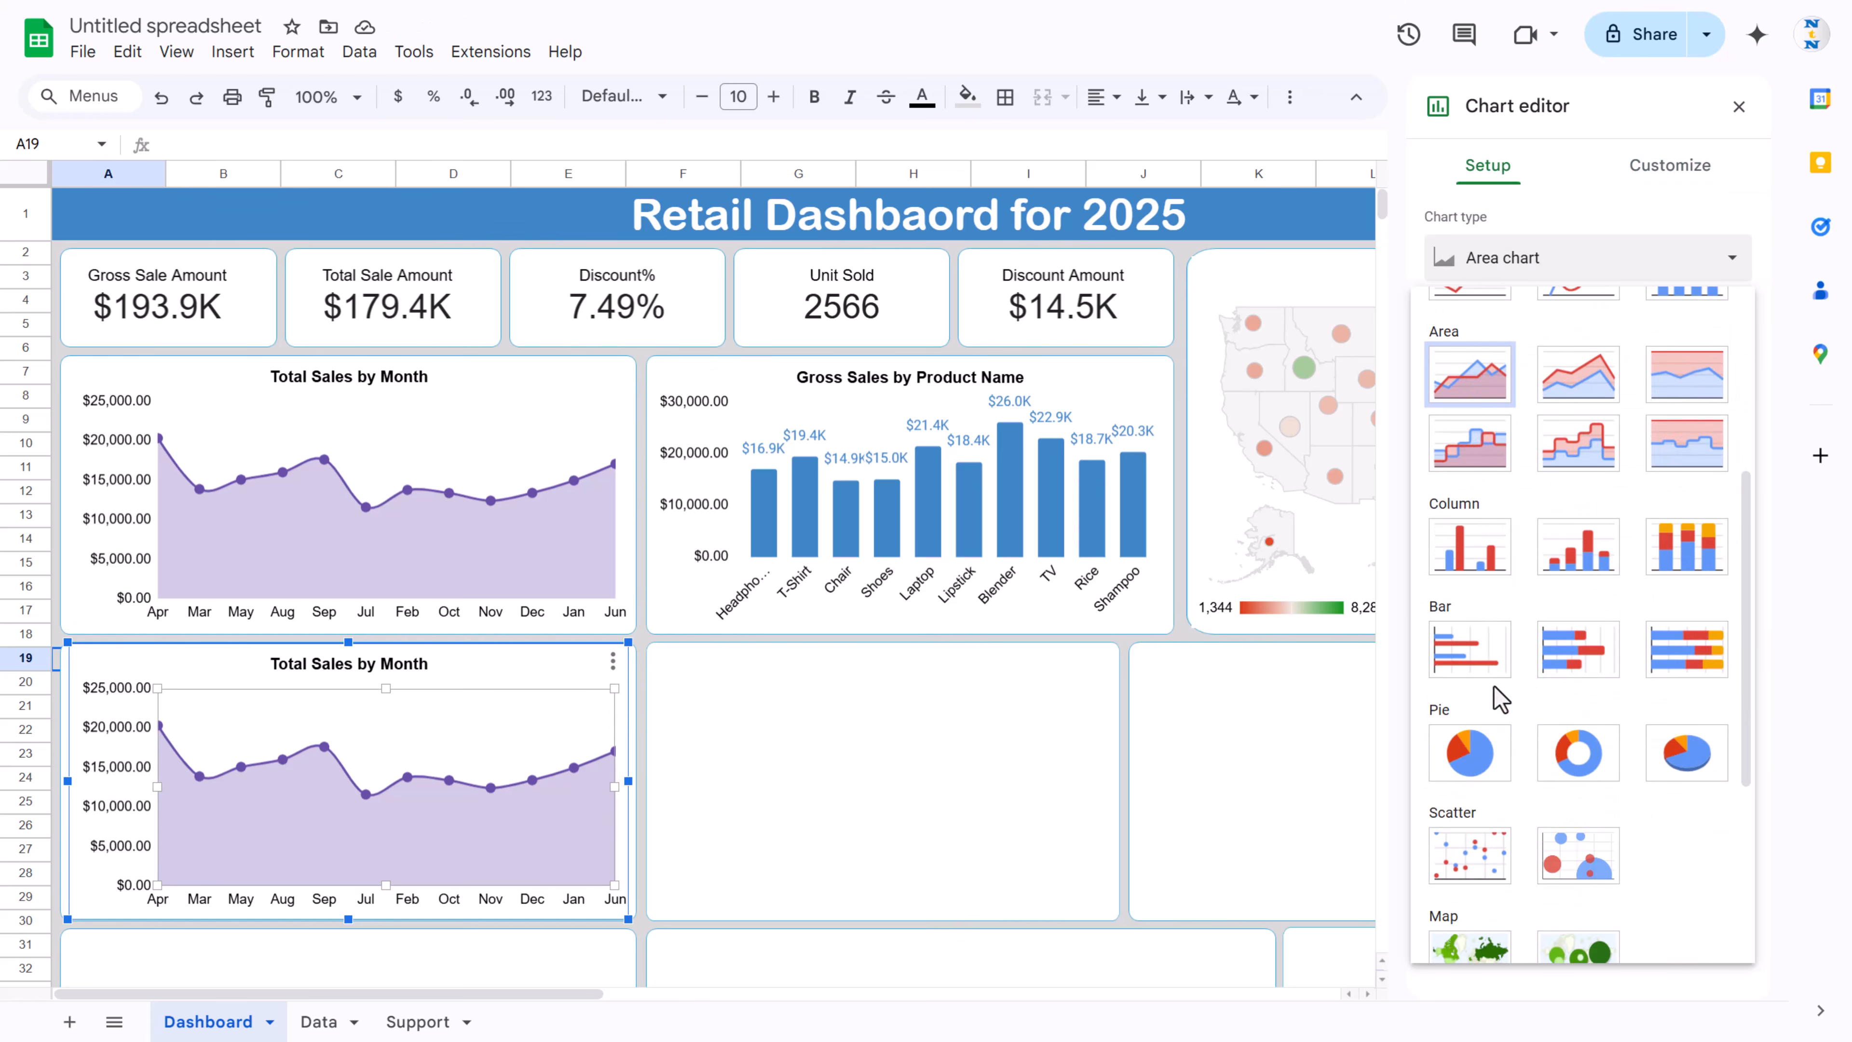
click(1479, 558)
Step: Clear both existing data ranges, Data!M1:M1000 and Data!N1:N1000, from the column chart copy's range selection
click(1732, 445)
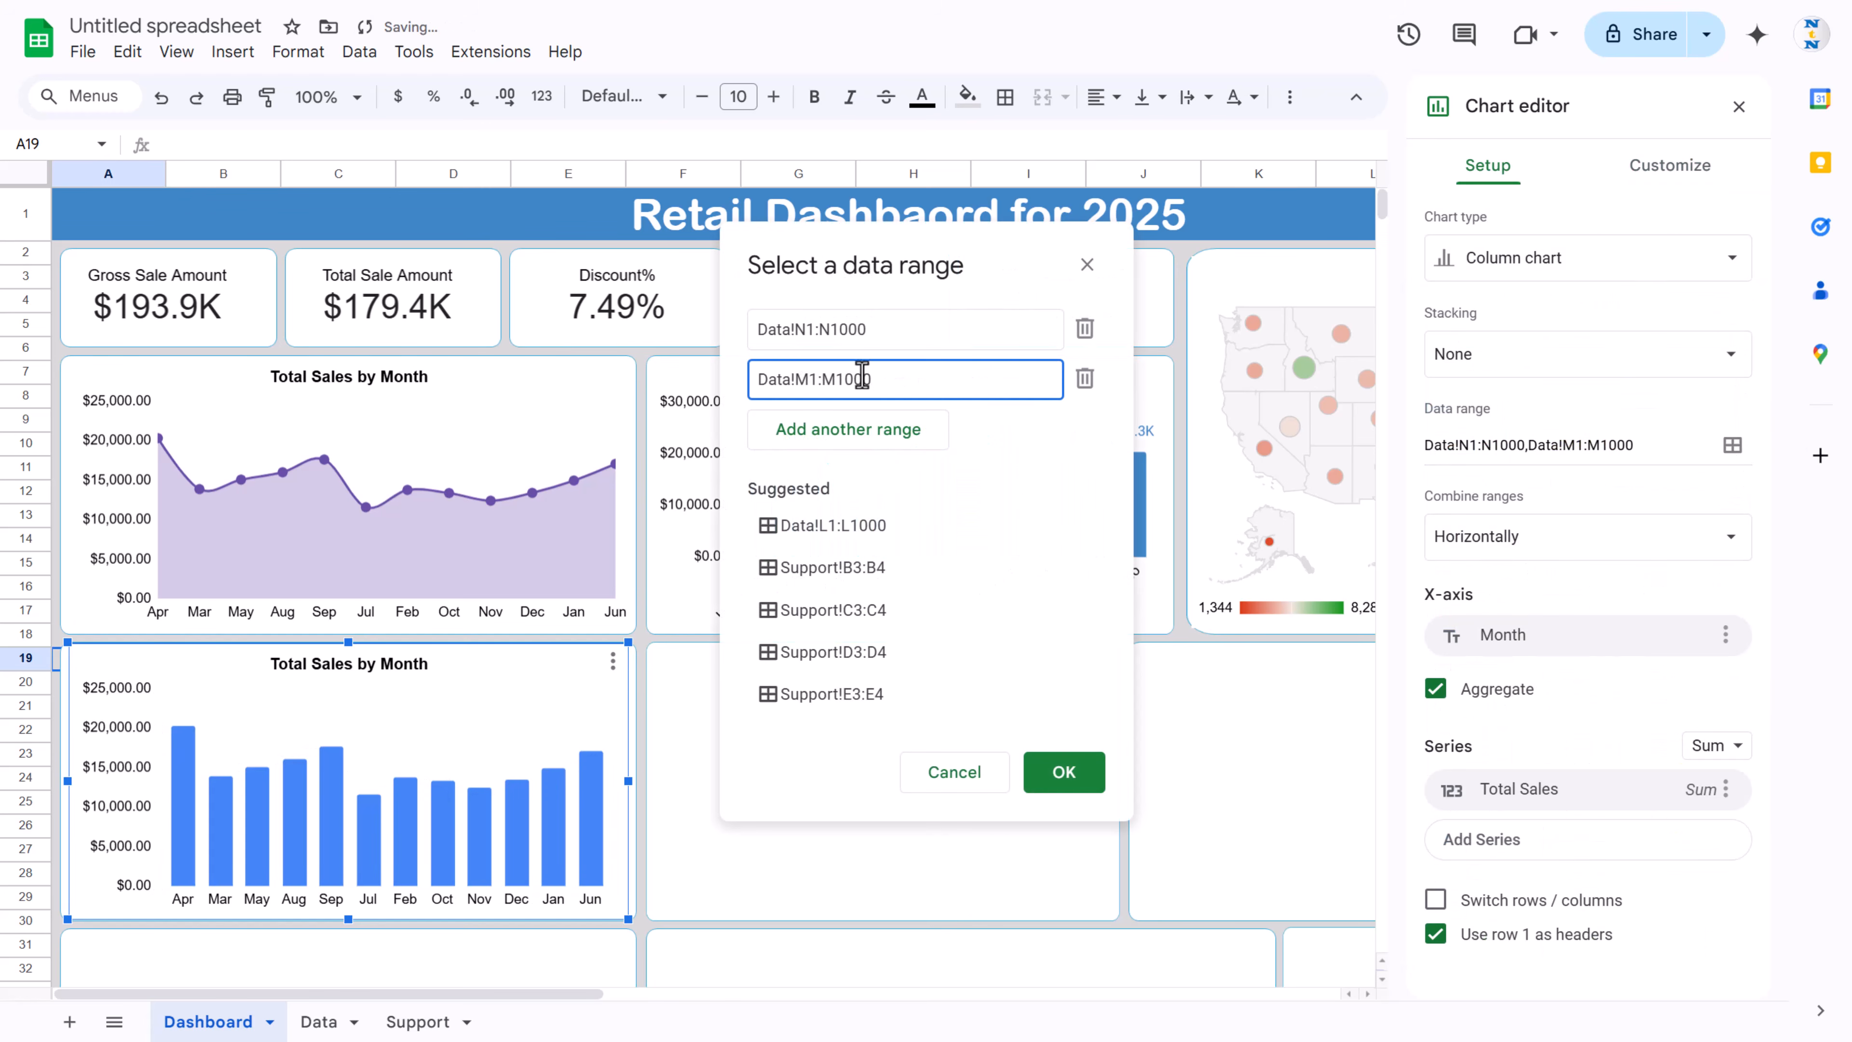
drag(870, 380, 727, 385)
key(BackSpace)
drag(970, 329, 500, 339)
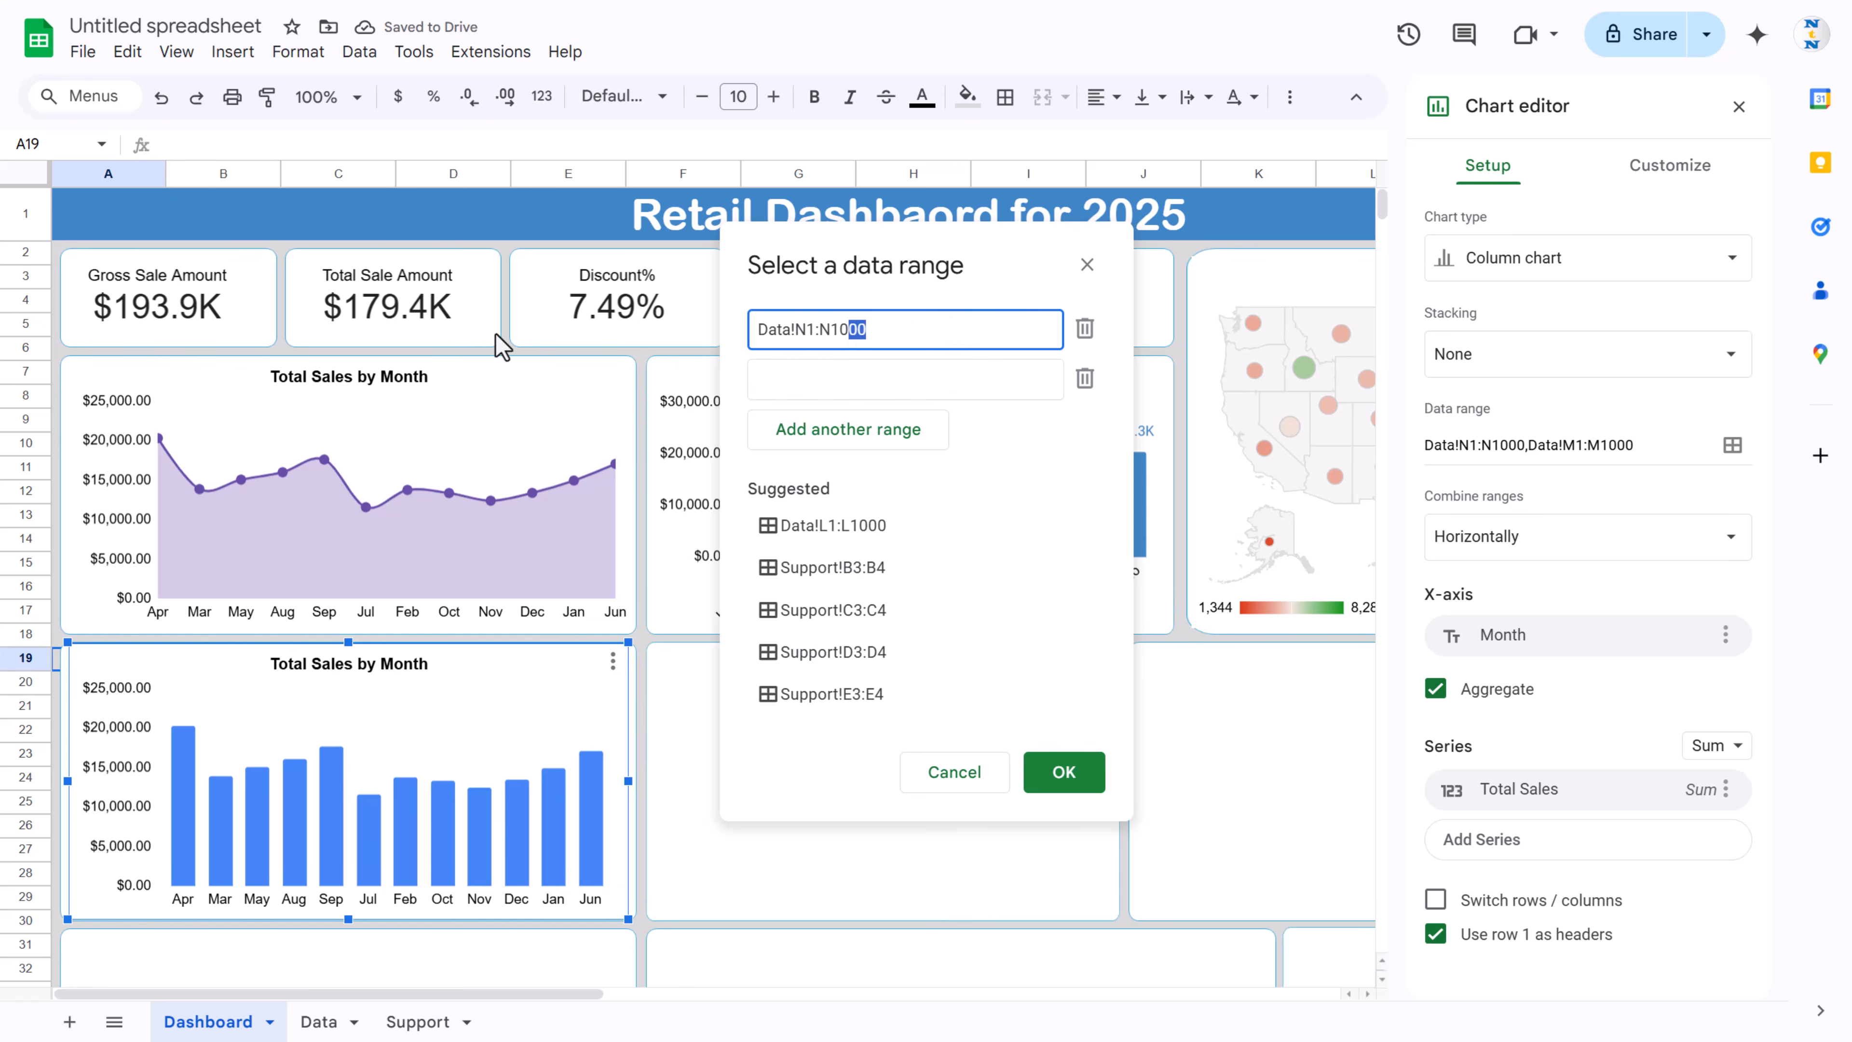
key(BackSpace)
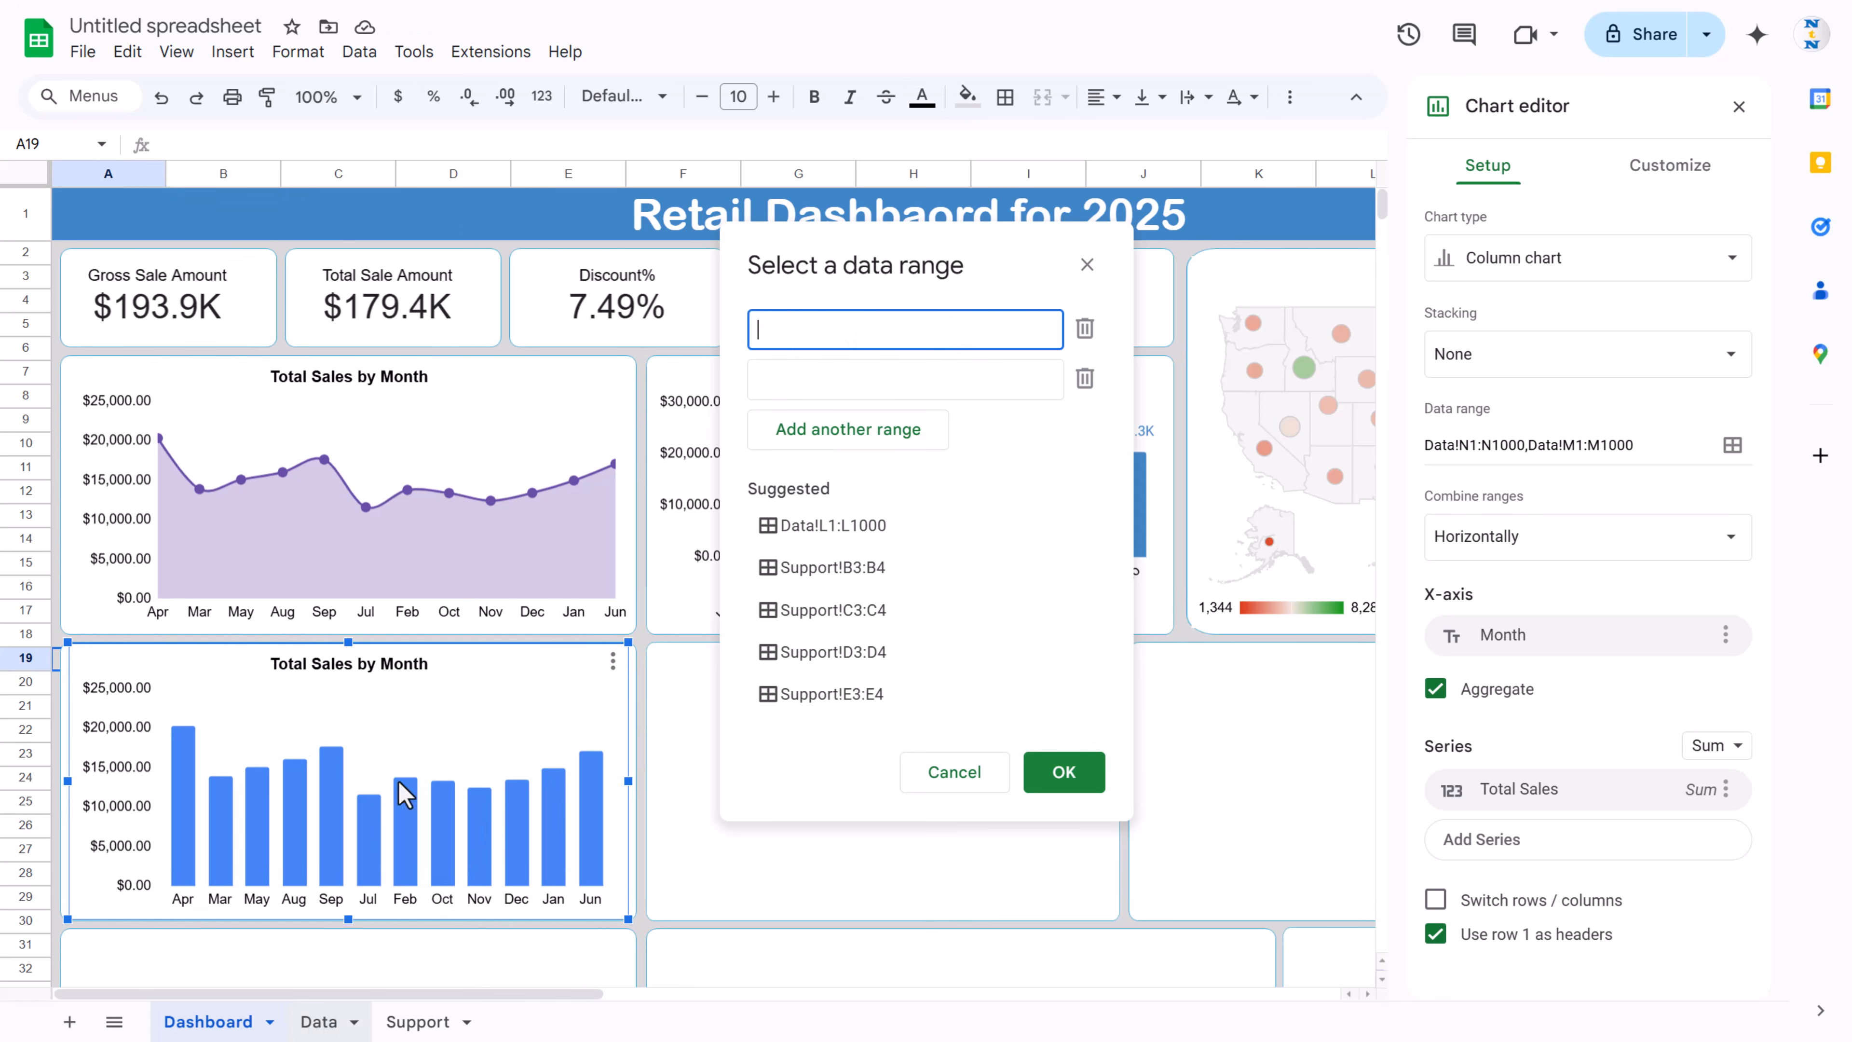
Step: Set the column chart's data ranges to the Data sheet's Product Category column (Data!C:C) and Units Sold column (Data!G:G)
click(319, 1021)
drag(426, 991, 248, 985)
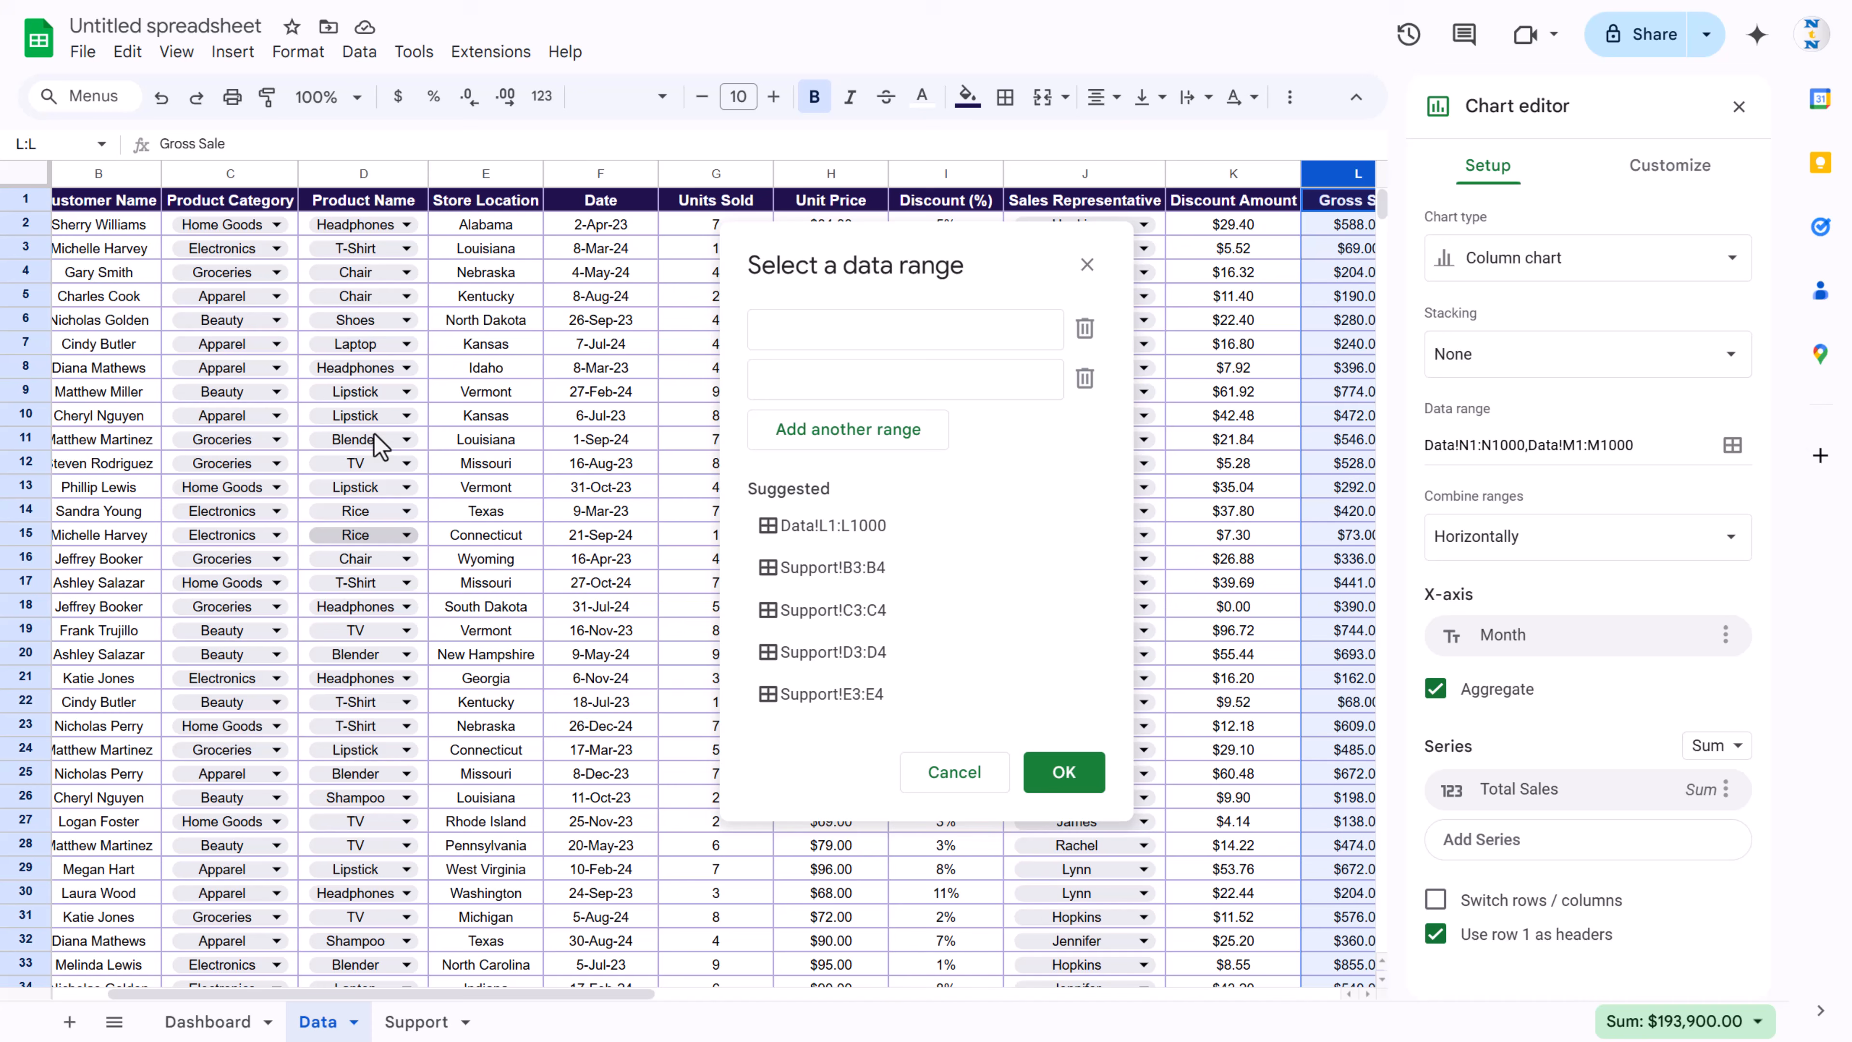
click(872, 341)
click(236, 174)
click(846, 370)
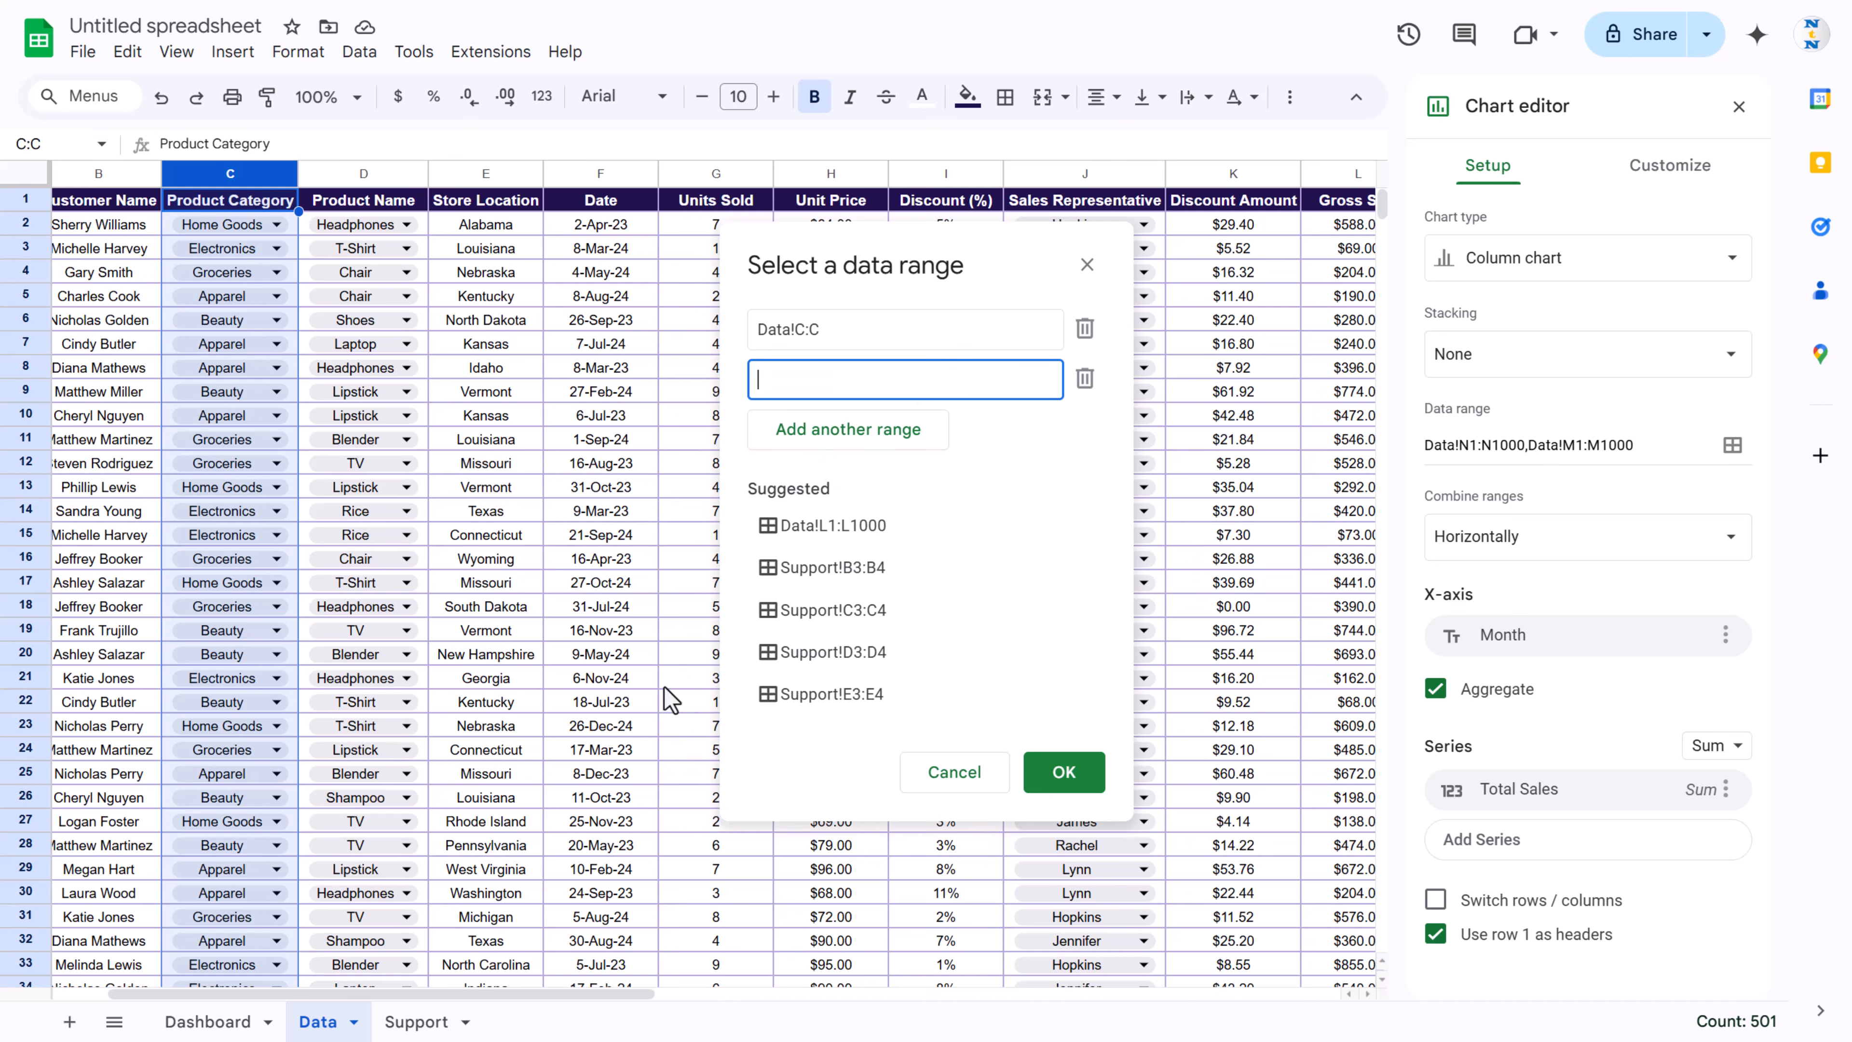
drag(859, 238, 1099, 236)
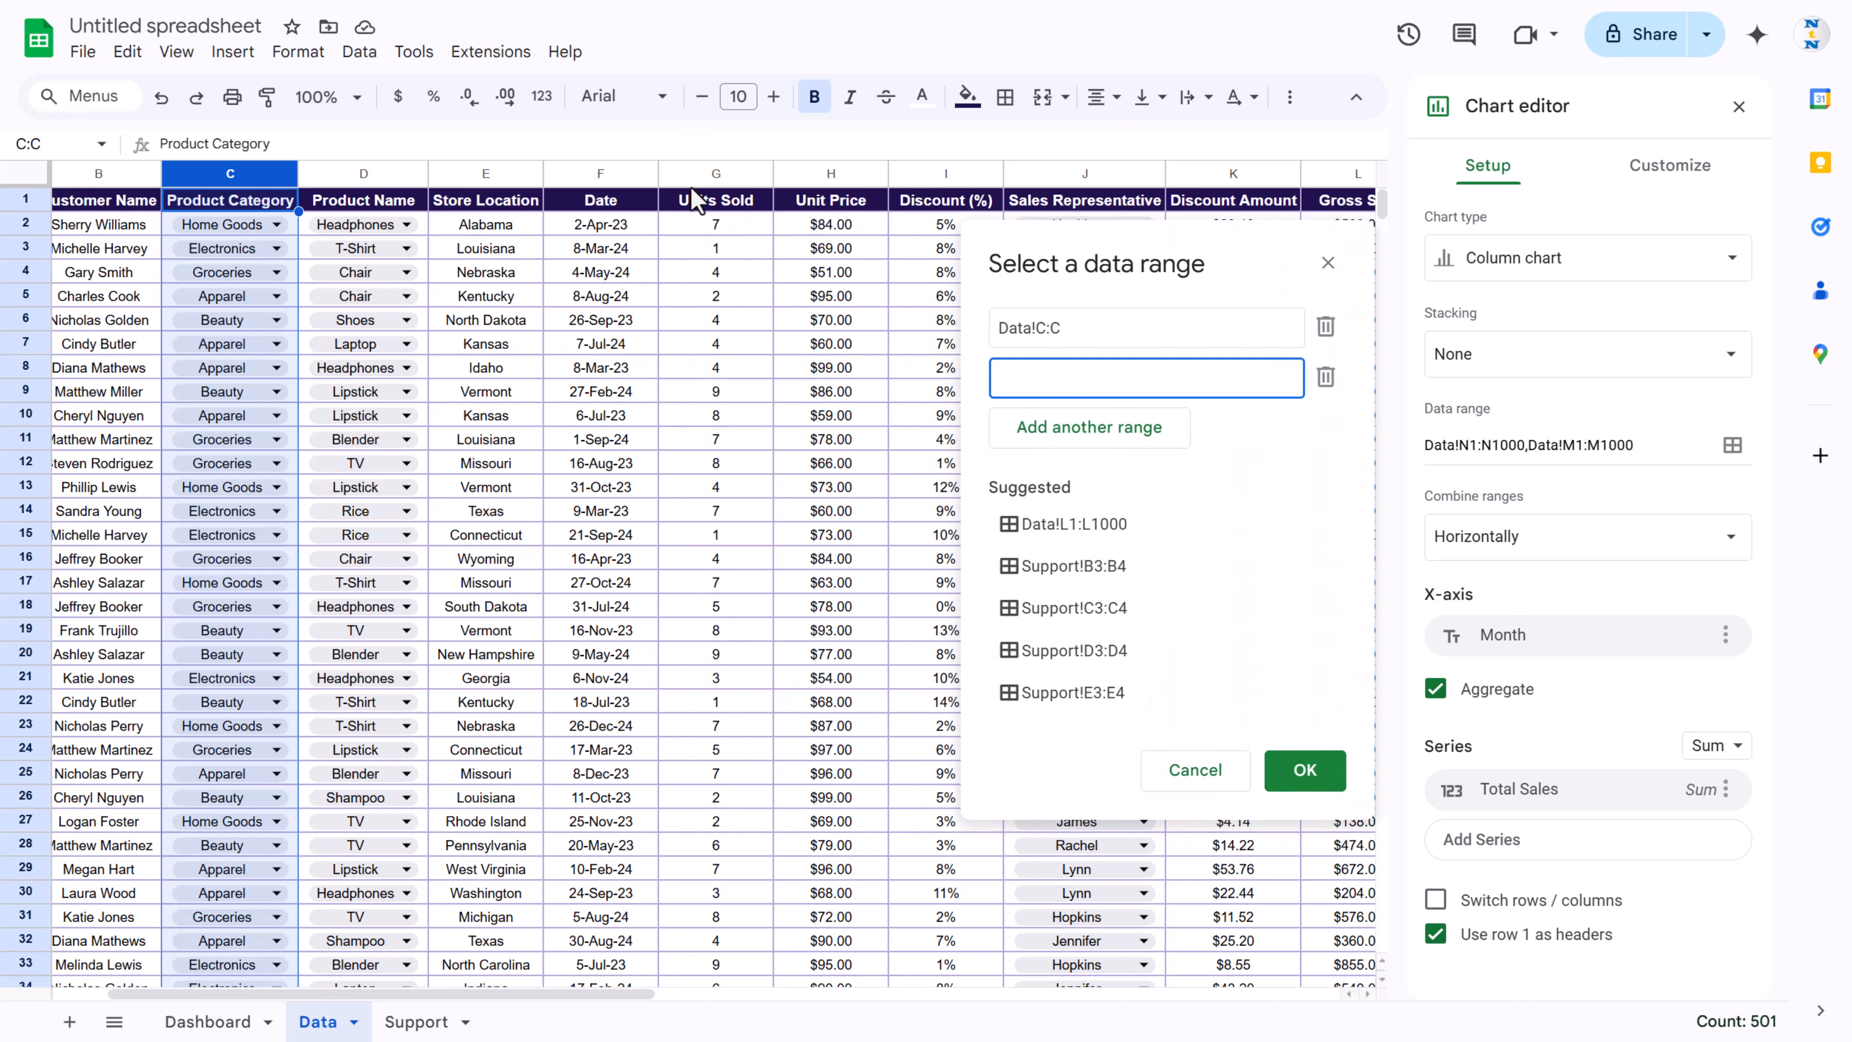
click(715, 171)
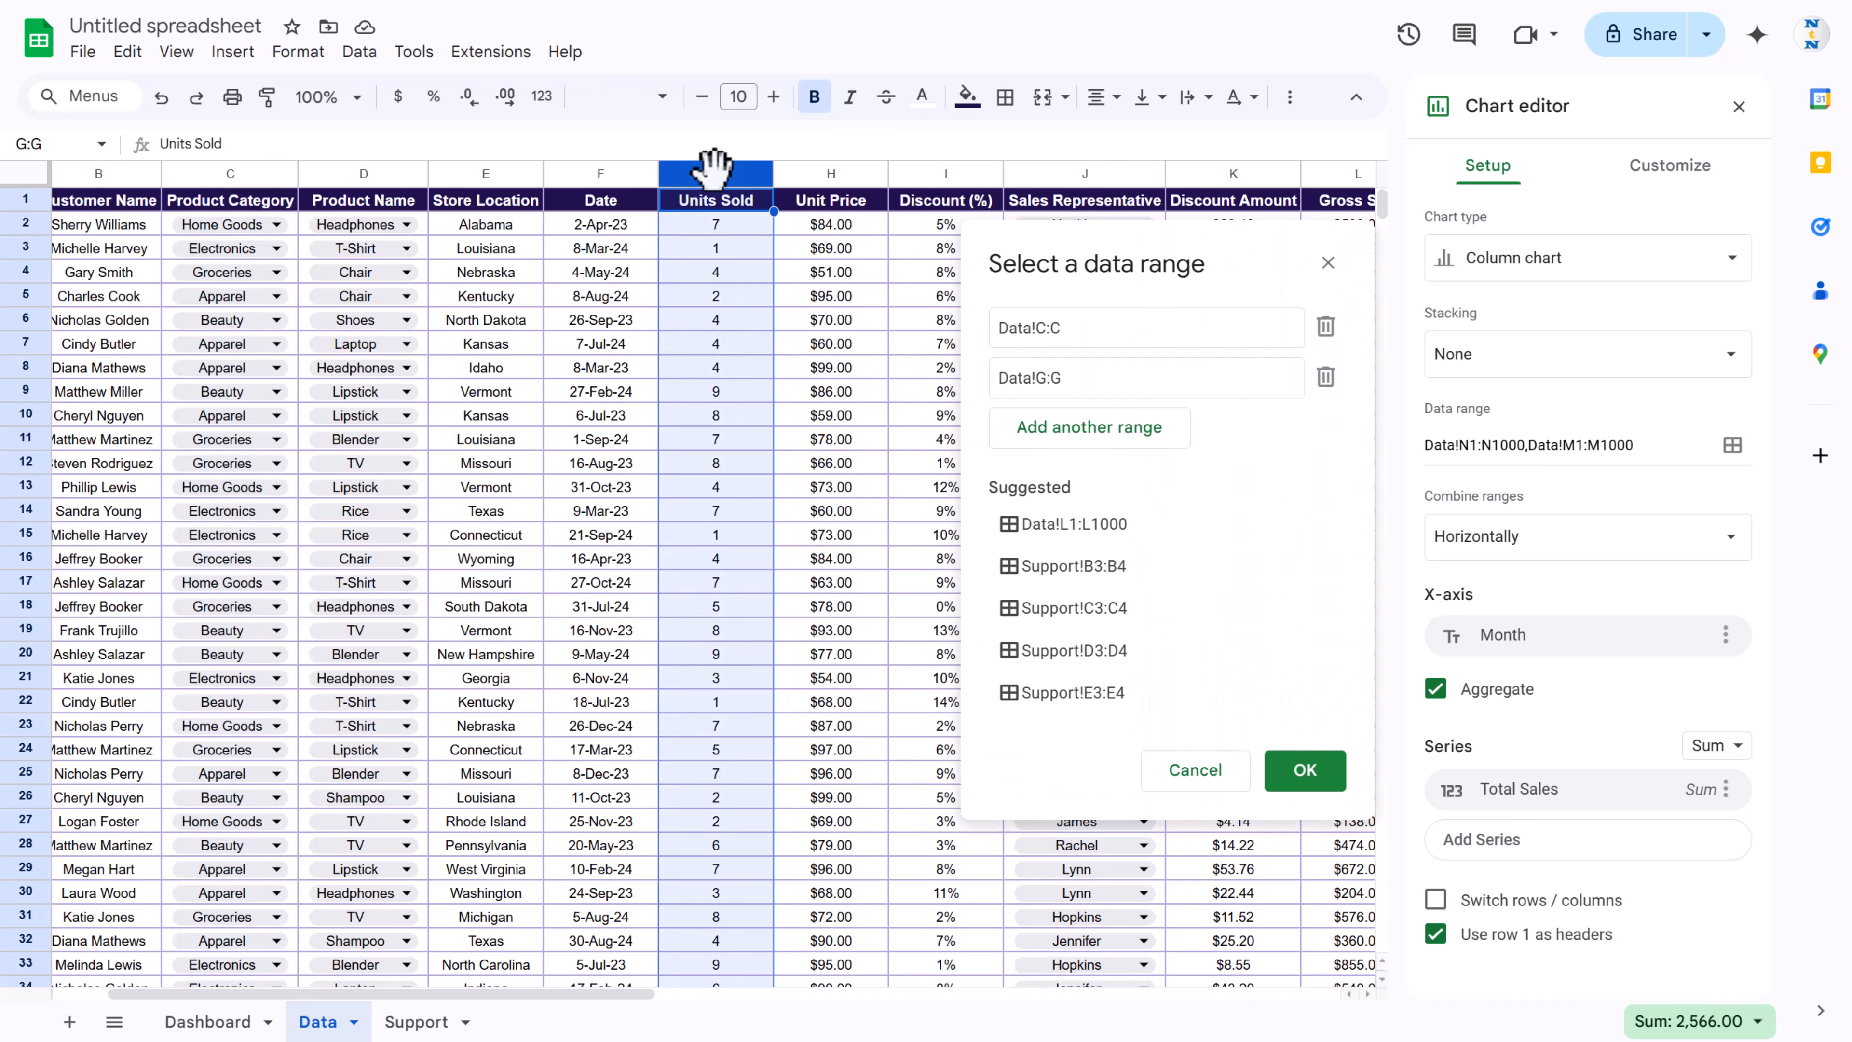
click(1305, 772)
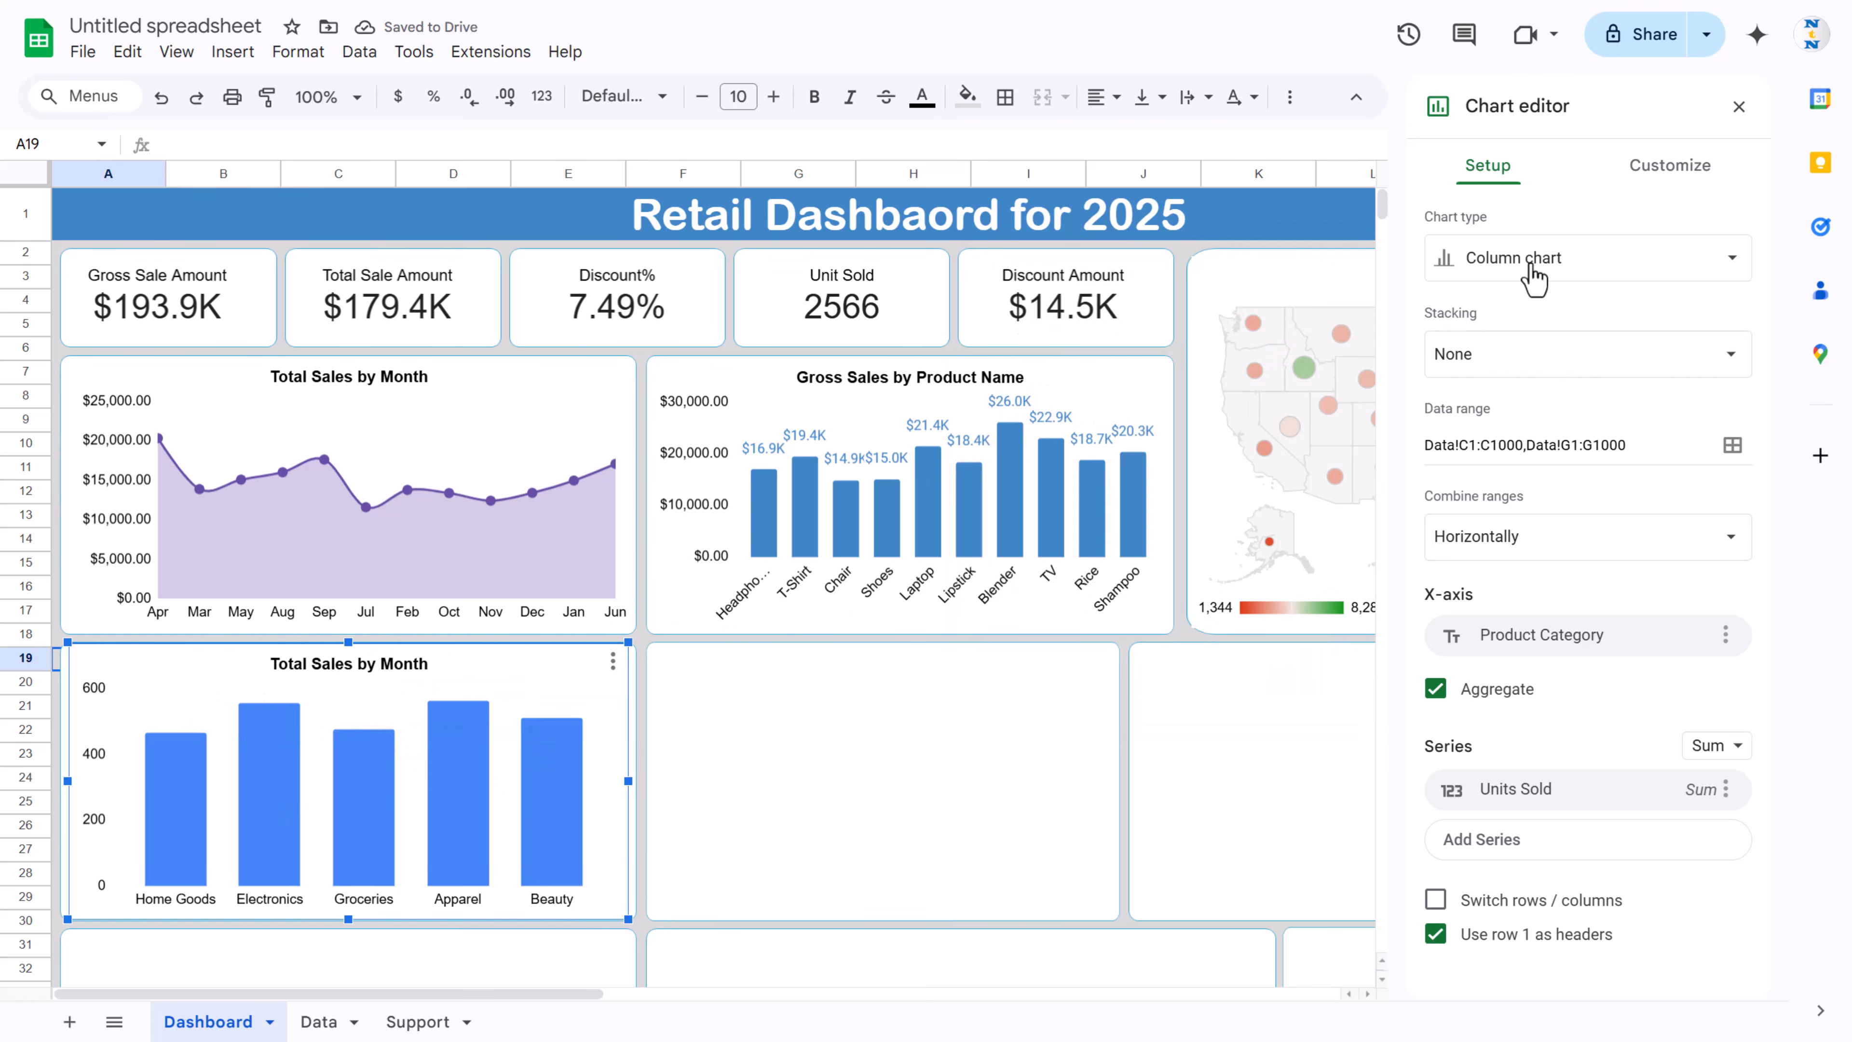
Step: Make the Units Sold column chart 3D and set its series fill color to dark purple
click(1654, 179)
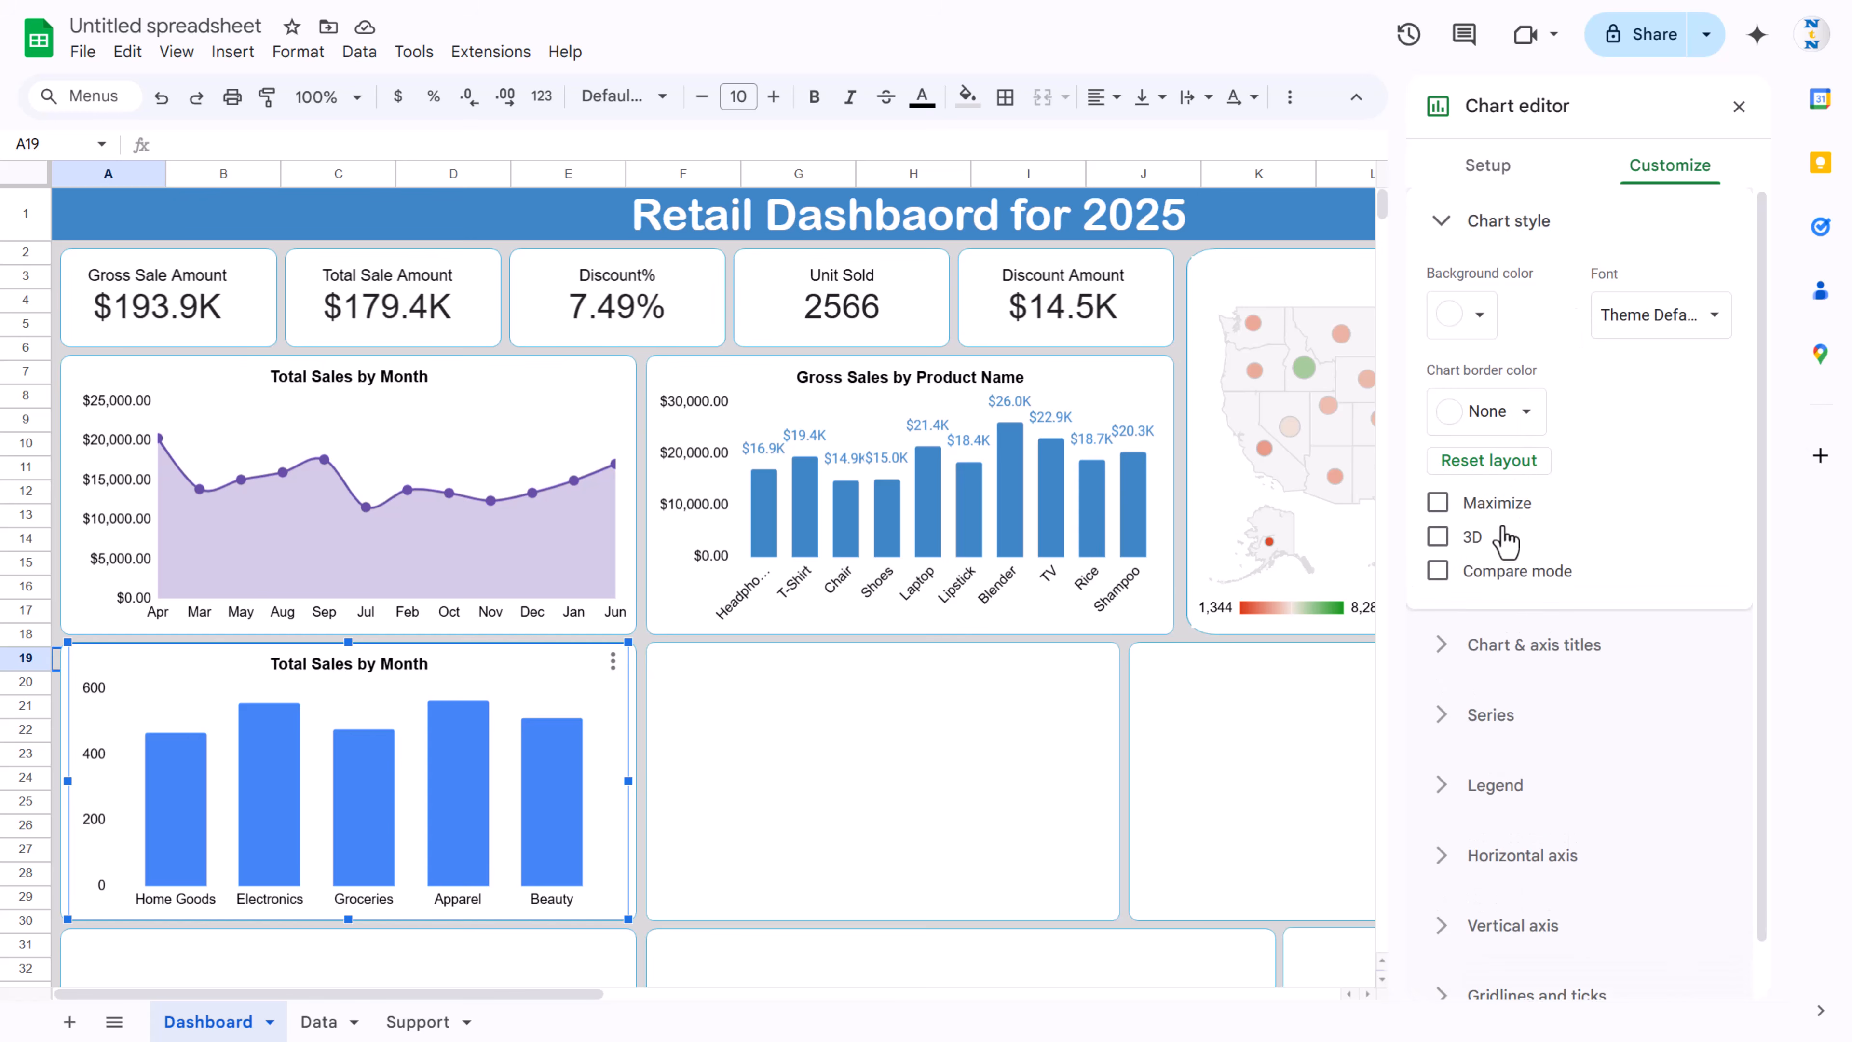
click(1457, 542)
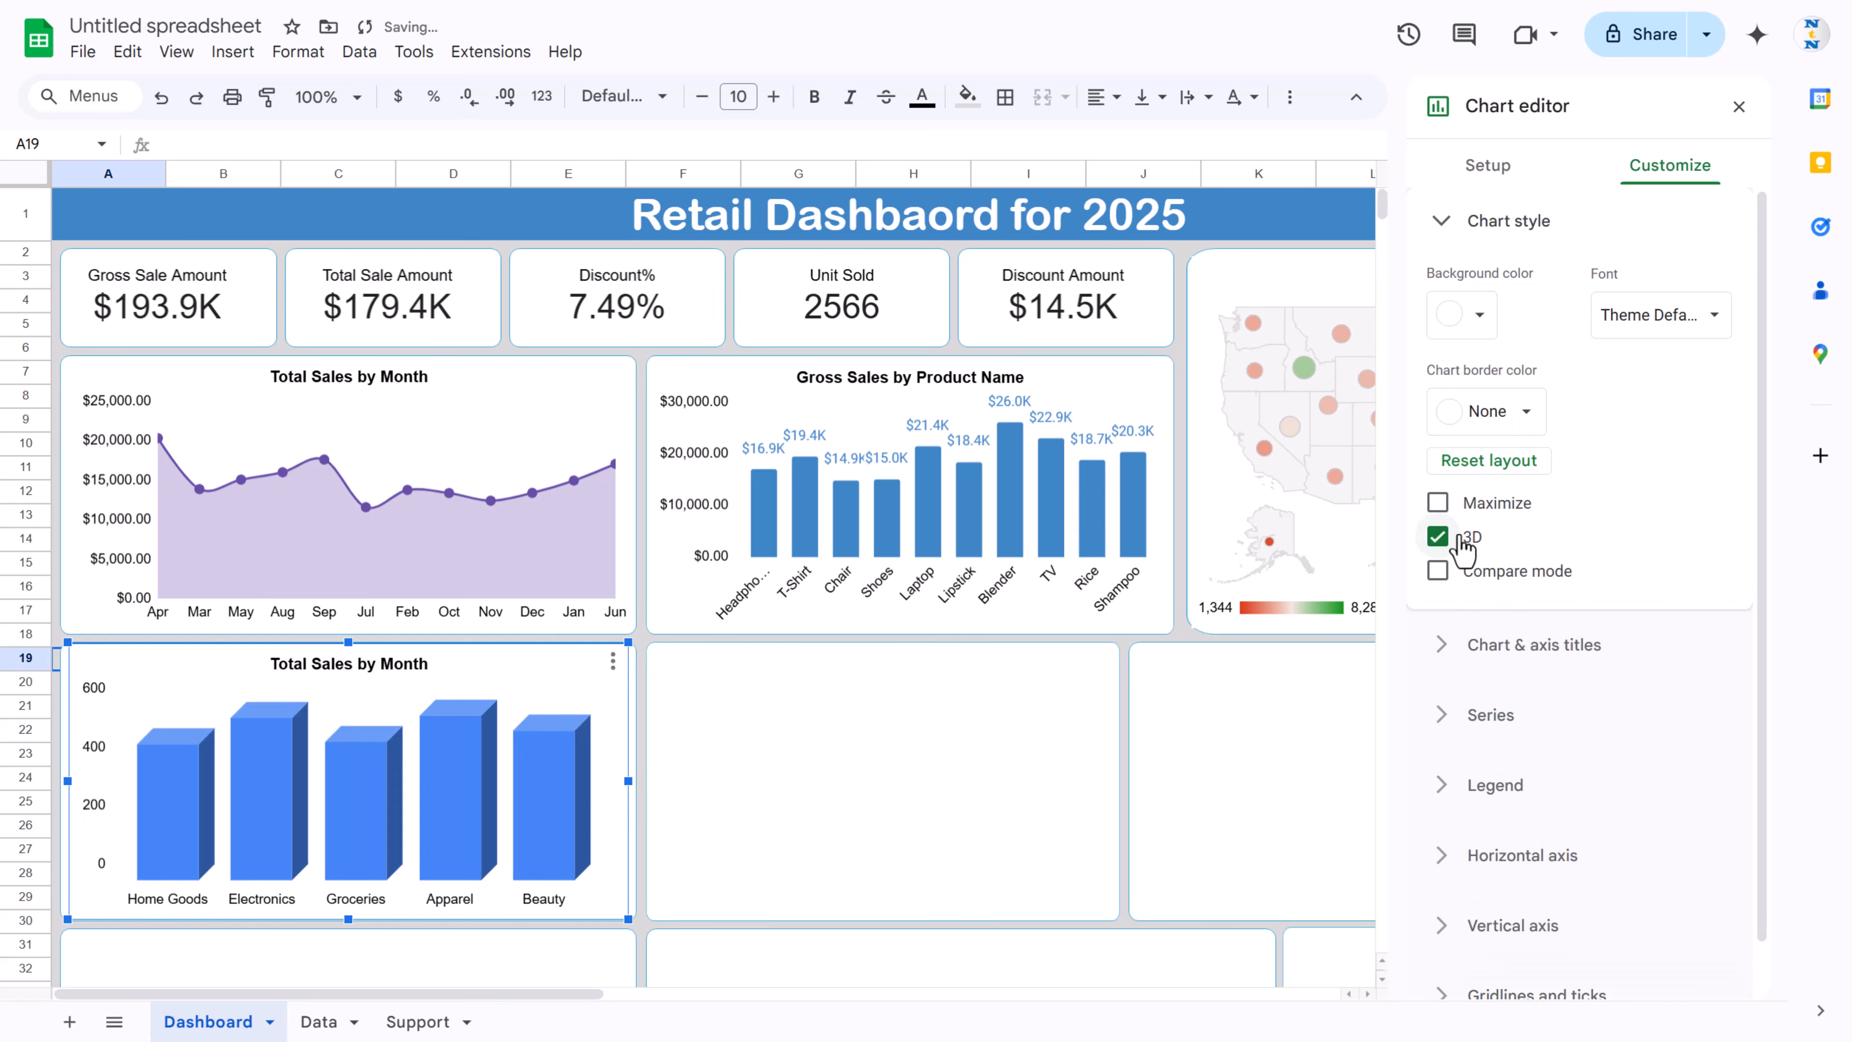
click(1527, 724)
click(1558, 577)
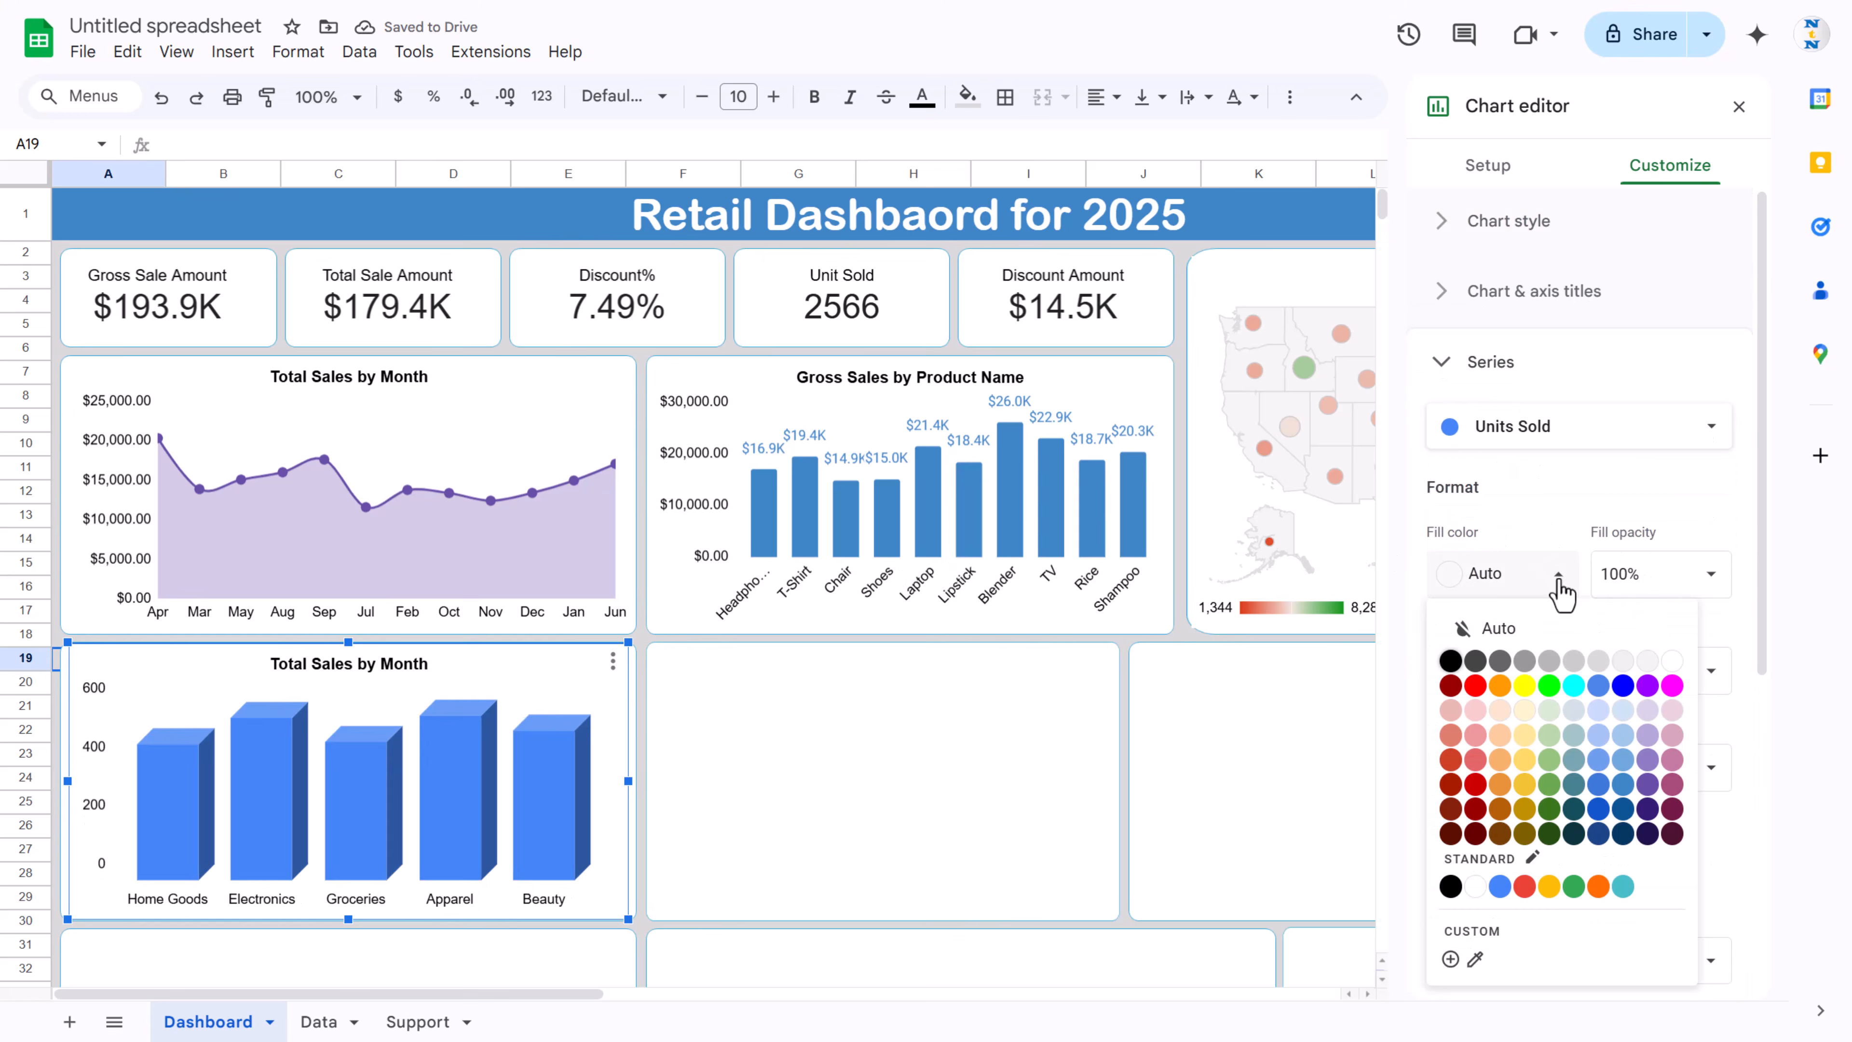
click(1649, 785)
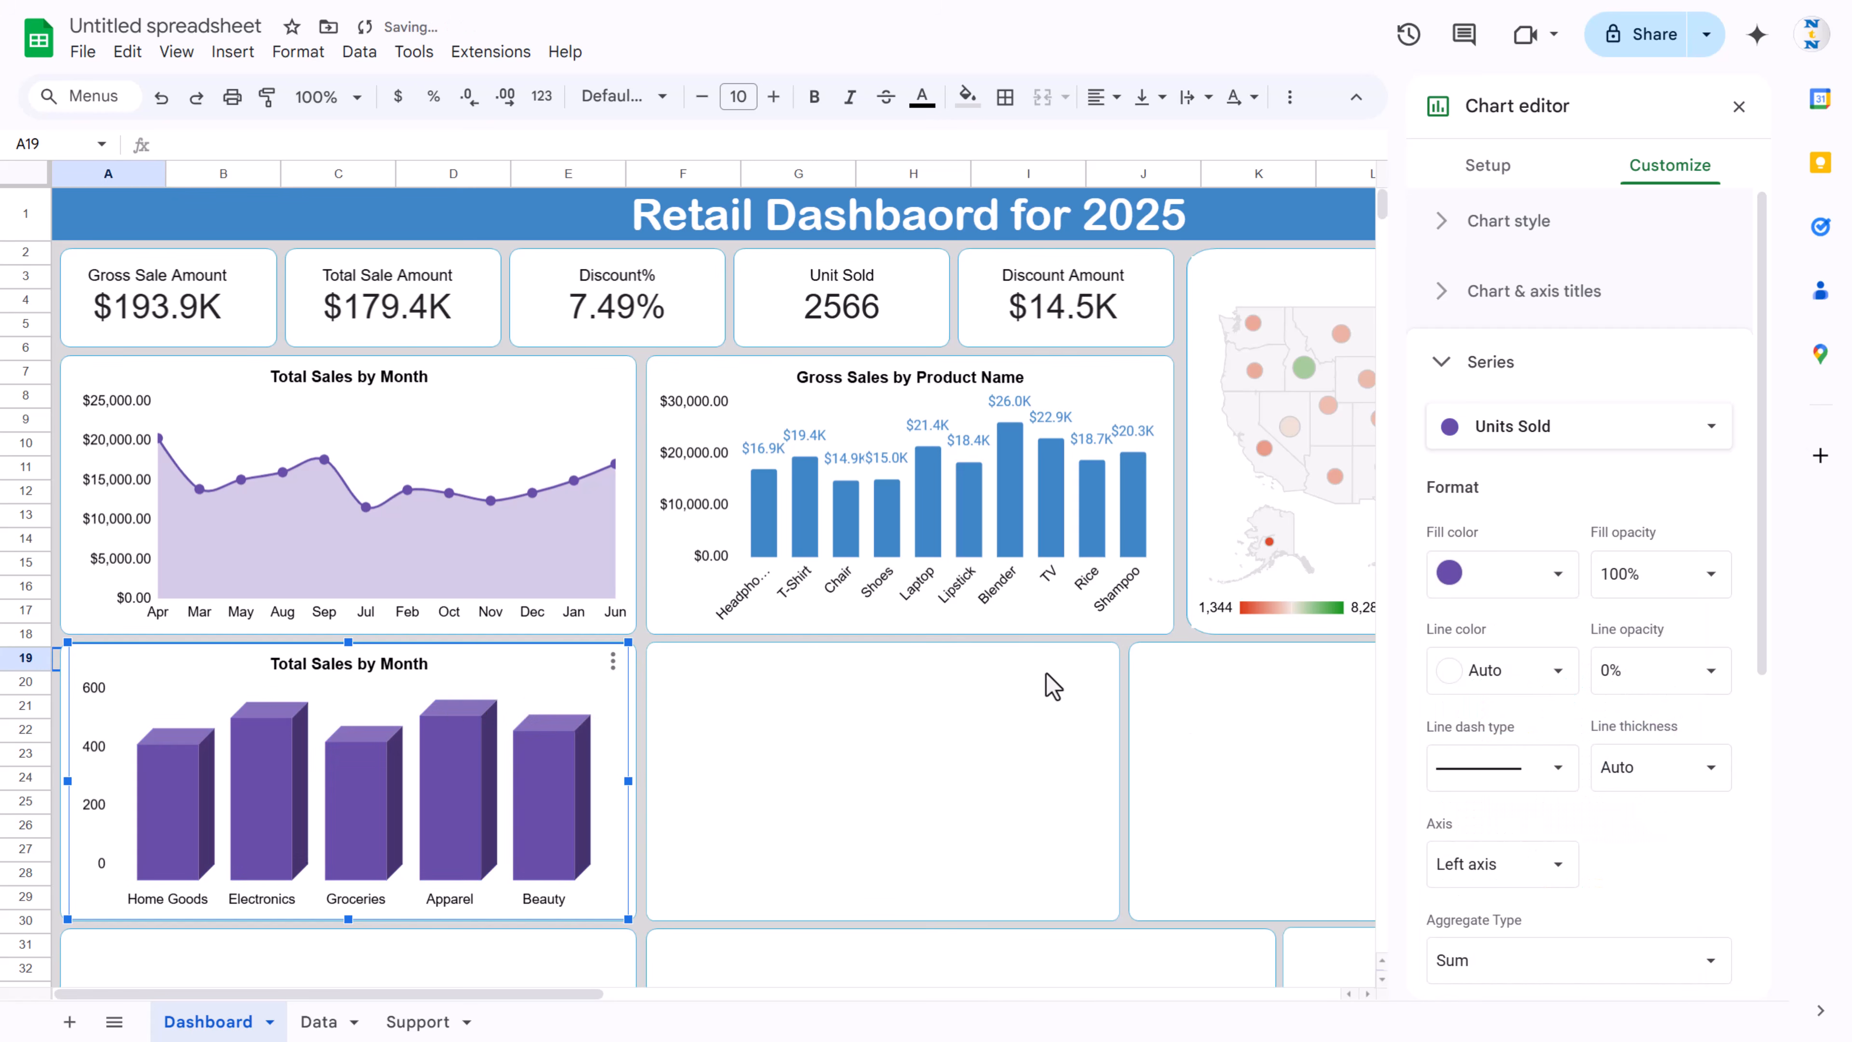
Step: Retitle the purple 3D column chart "Qty Sold by Product Category" and close the chart editor
click(337, 673)
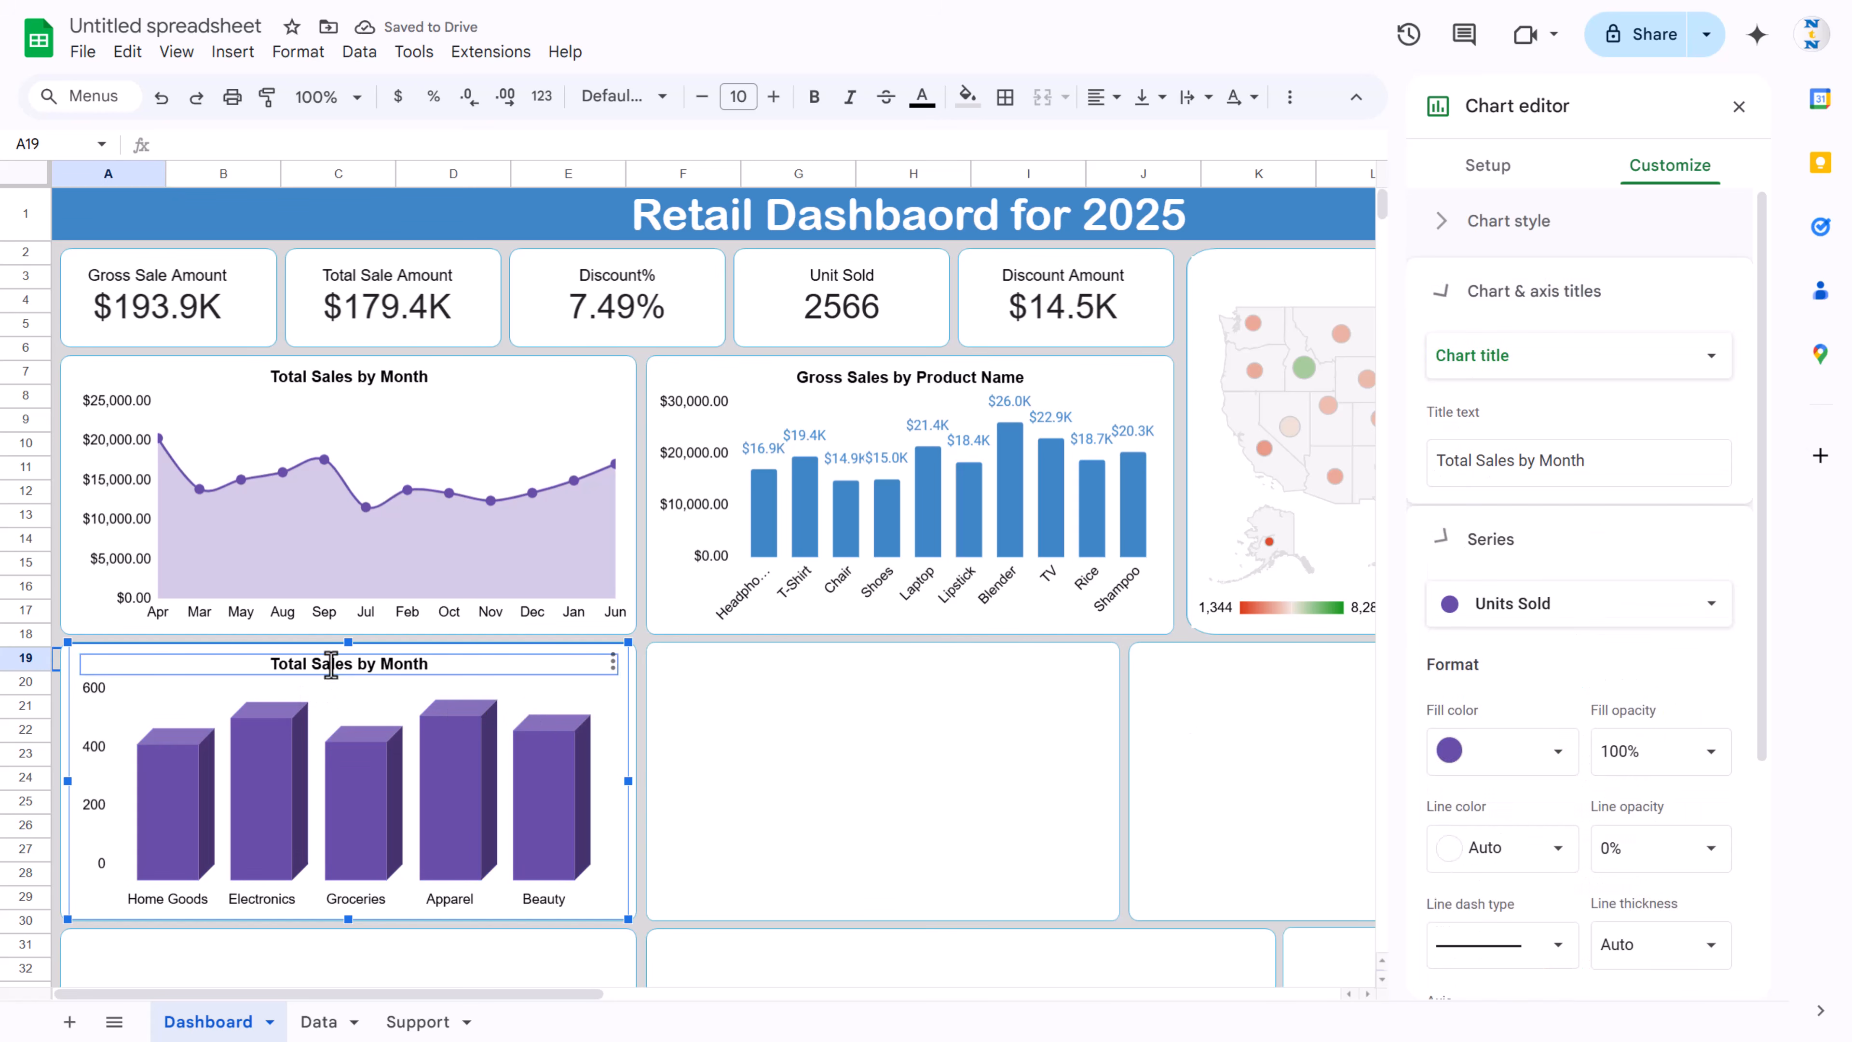
click(350, 665)
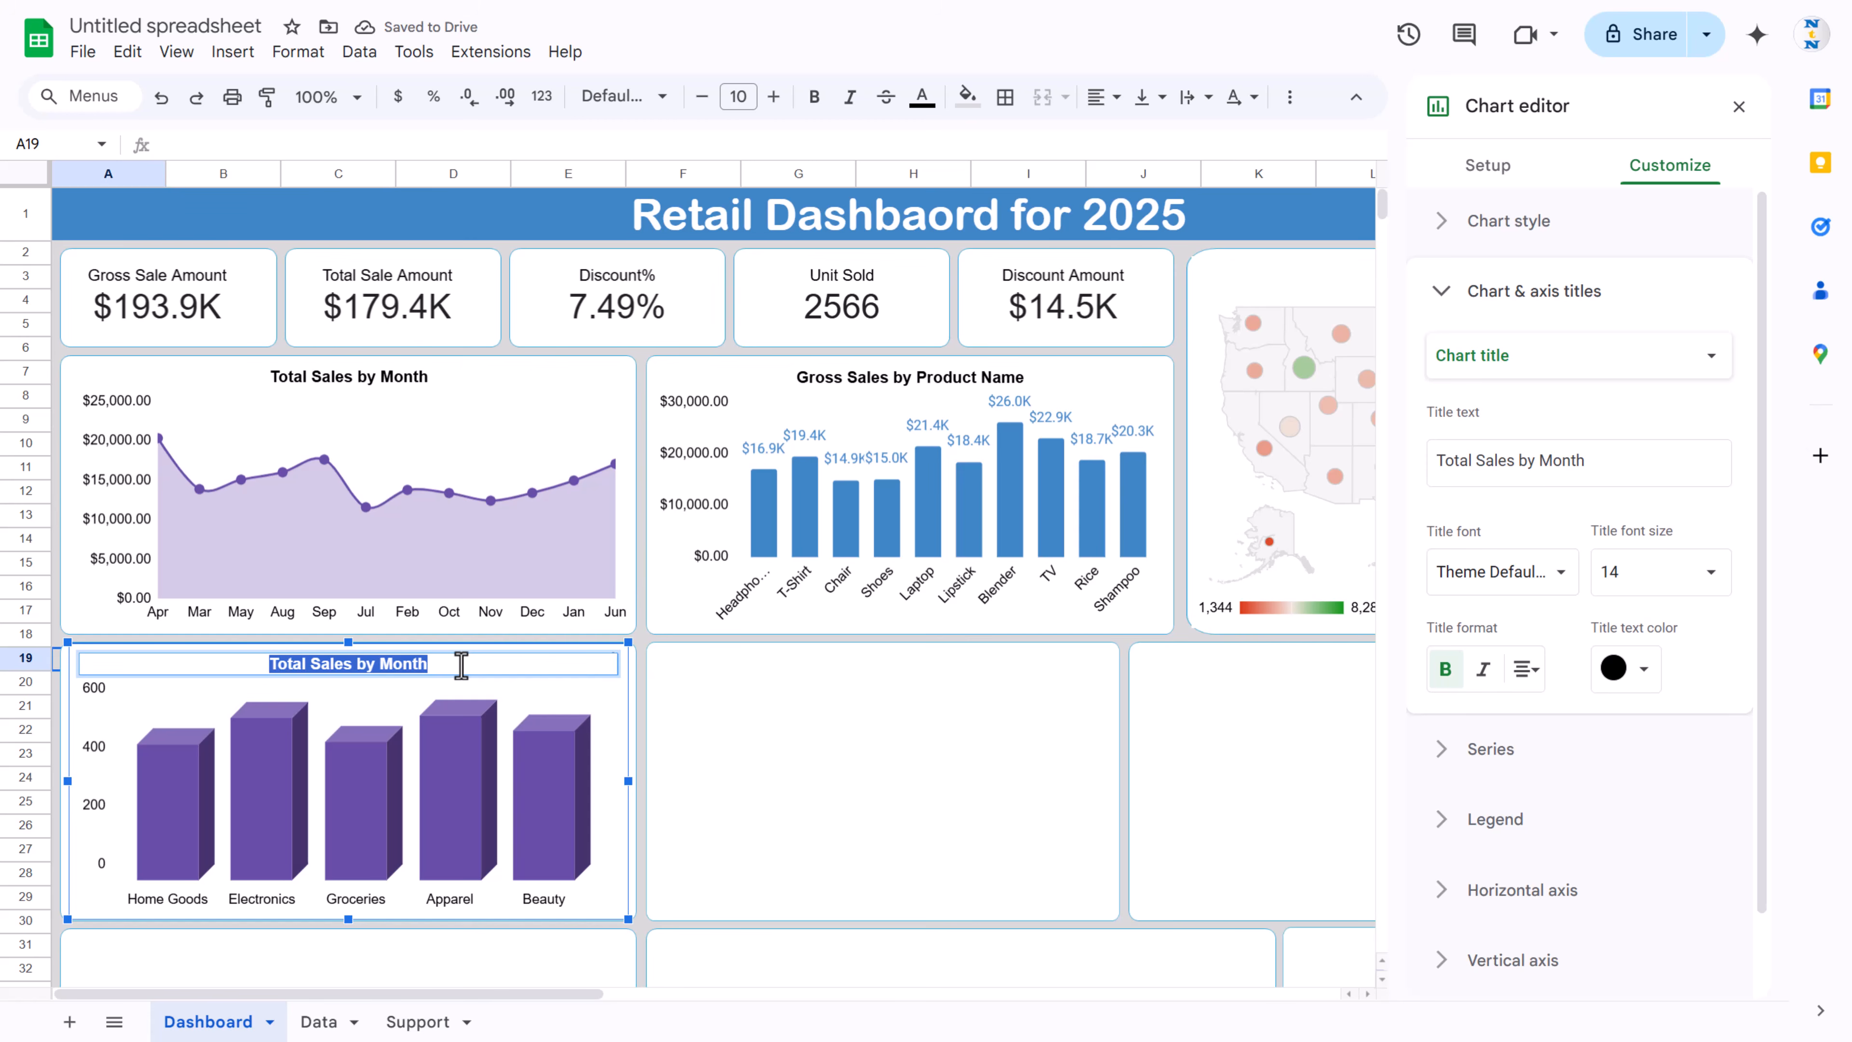
text(Qty Sold by Product Category)
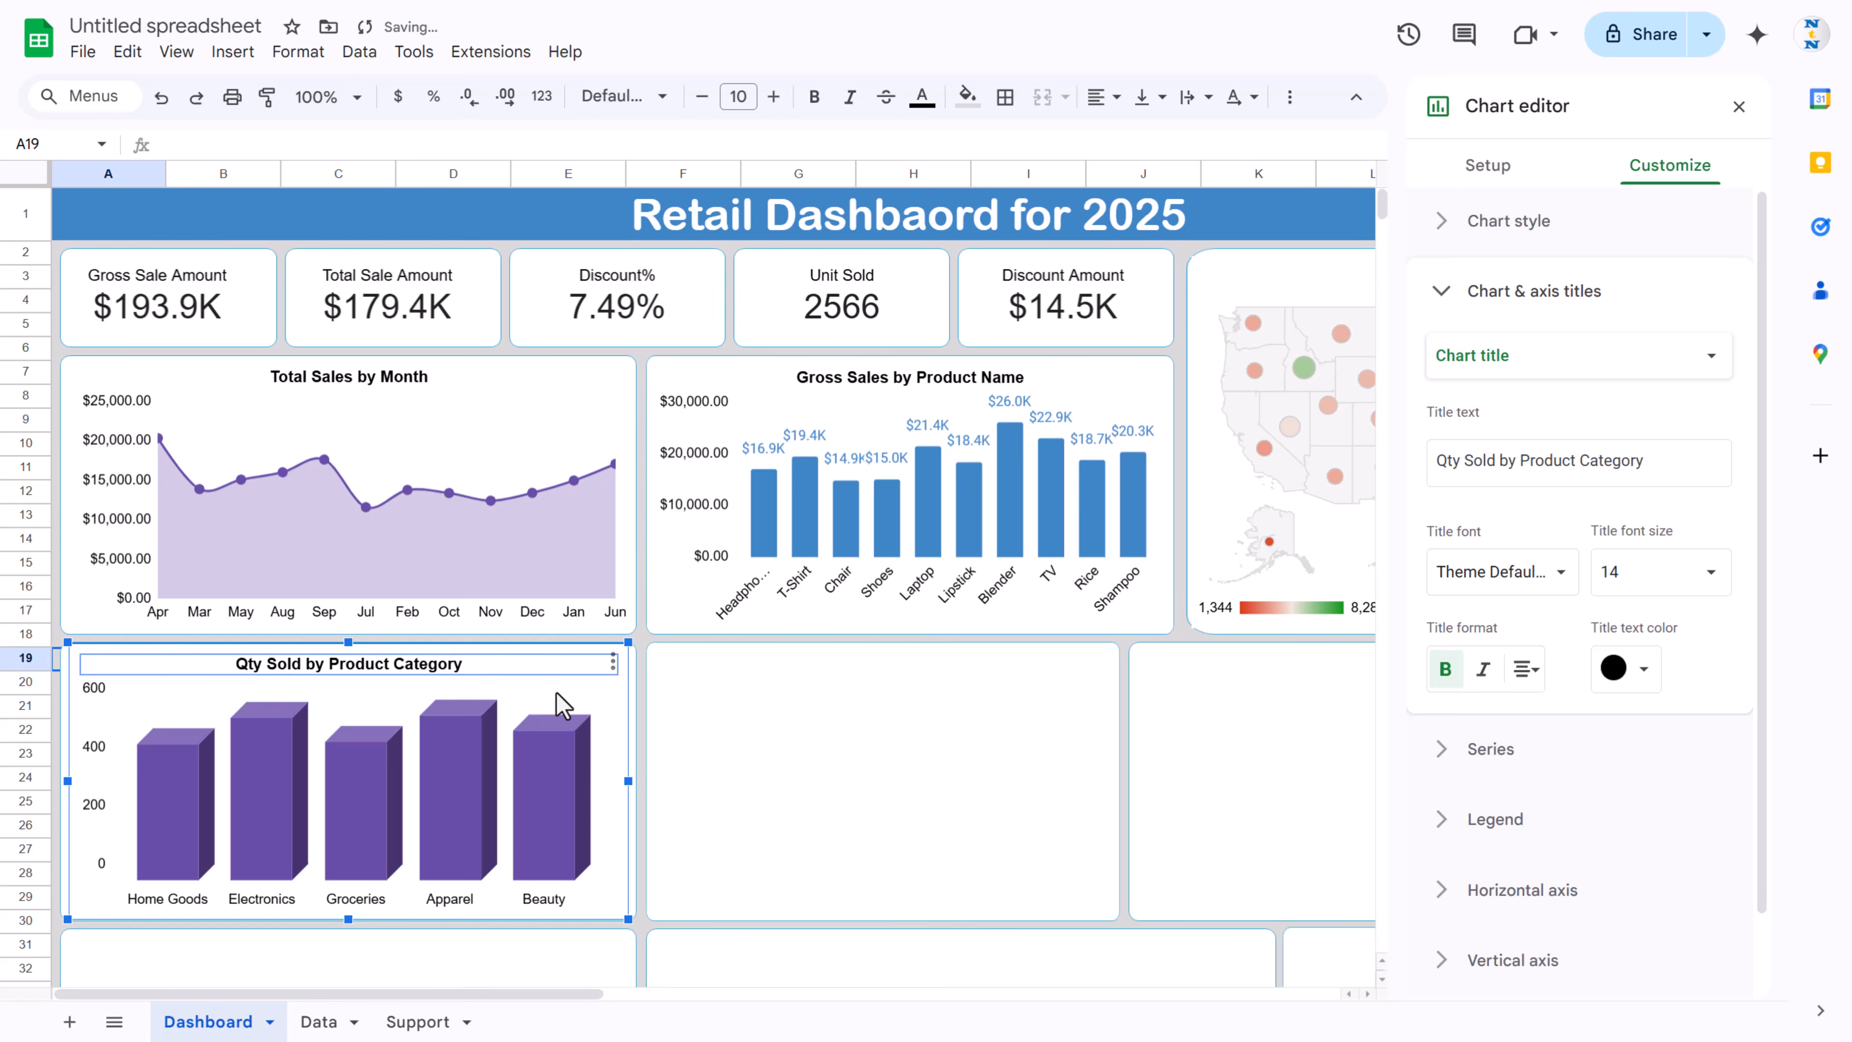
click(557, 694)
click(1495, 173)
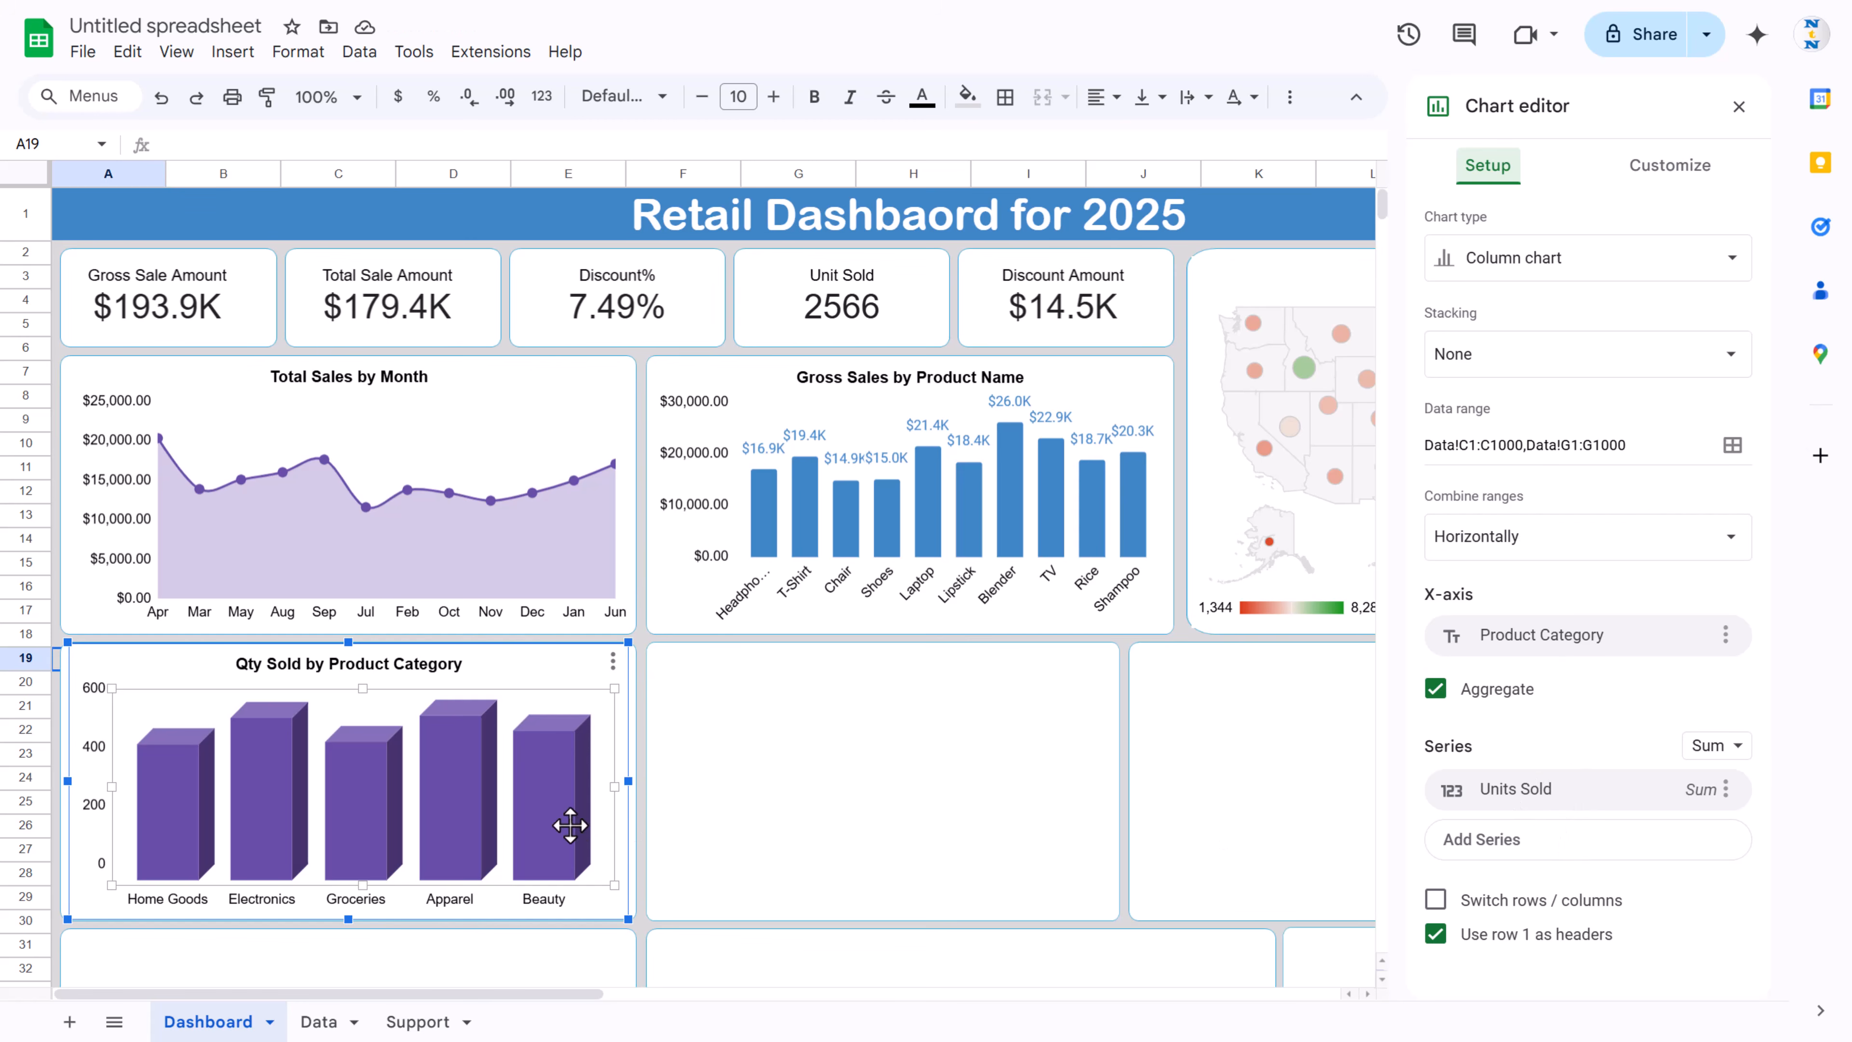
key(Escape)
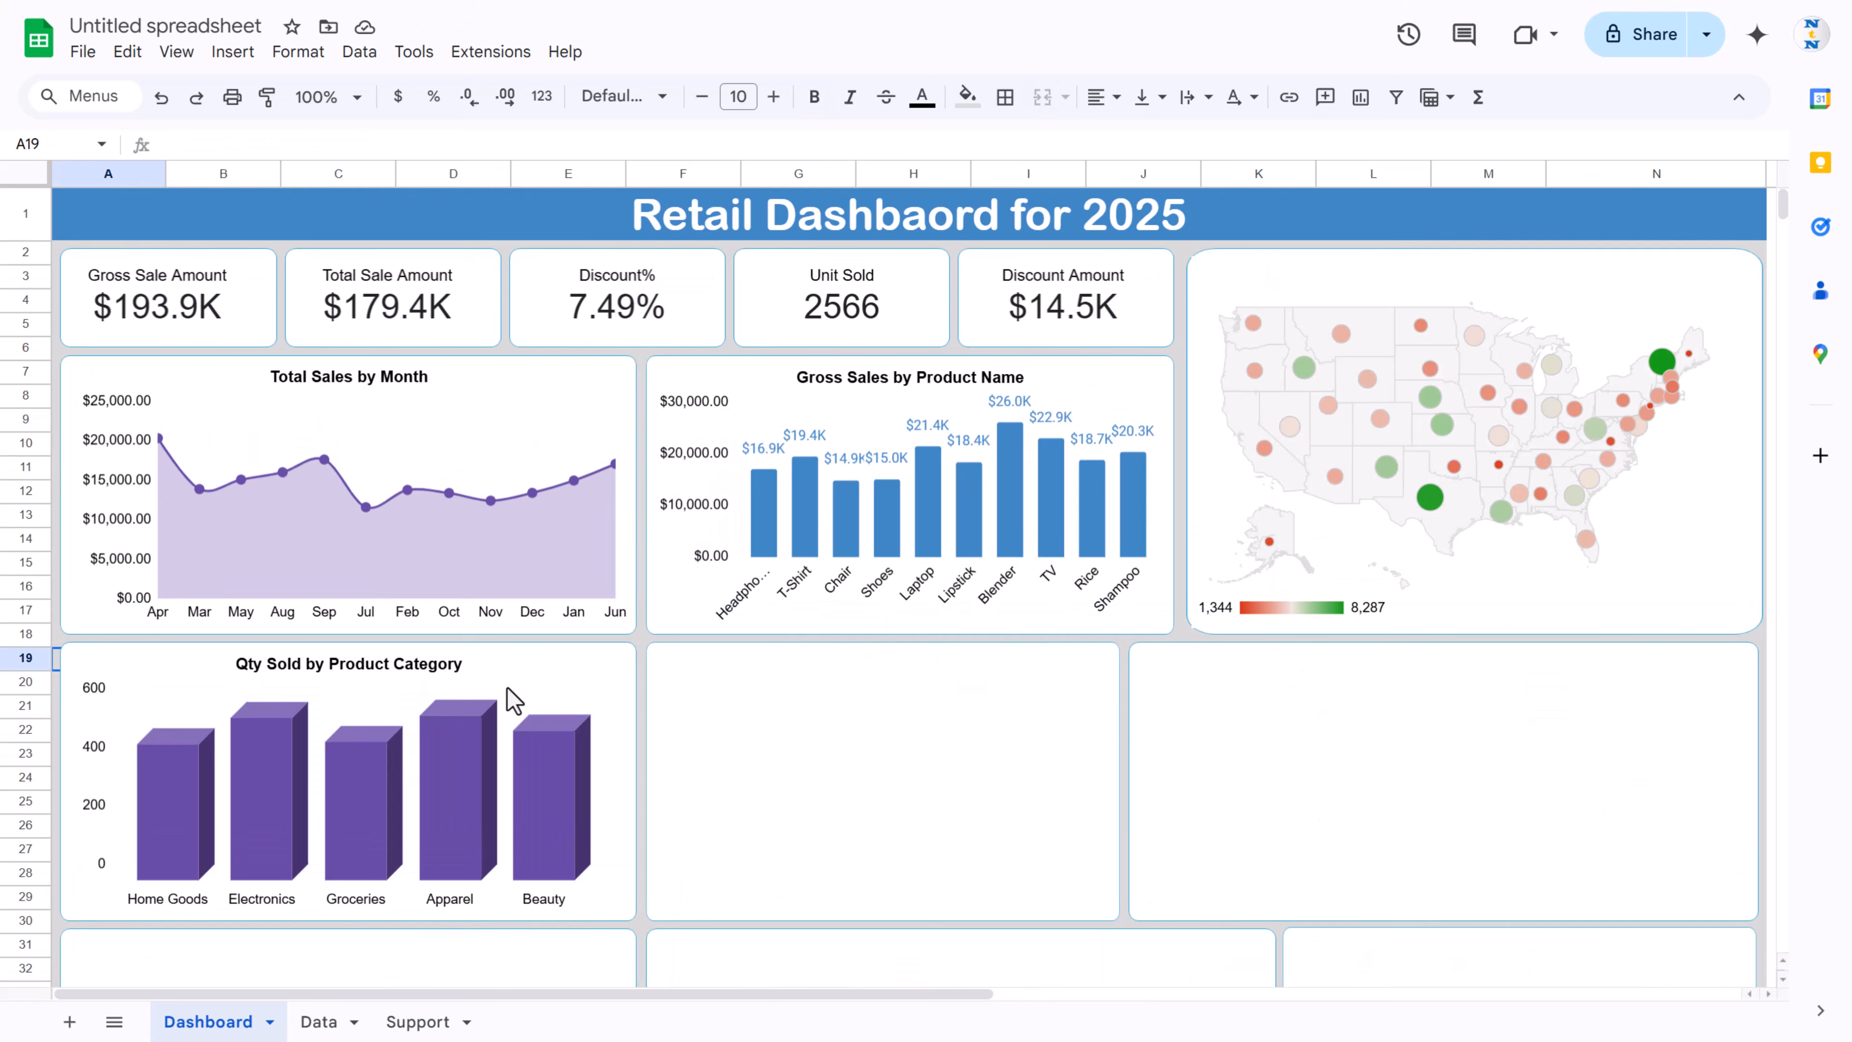
Step: Duplicate the "Qty Sold by Product Category" chart into the empty middle card beside it and resize the copy to fit
click(547, 678)
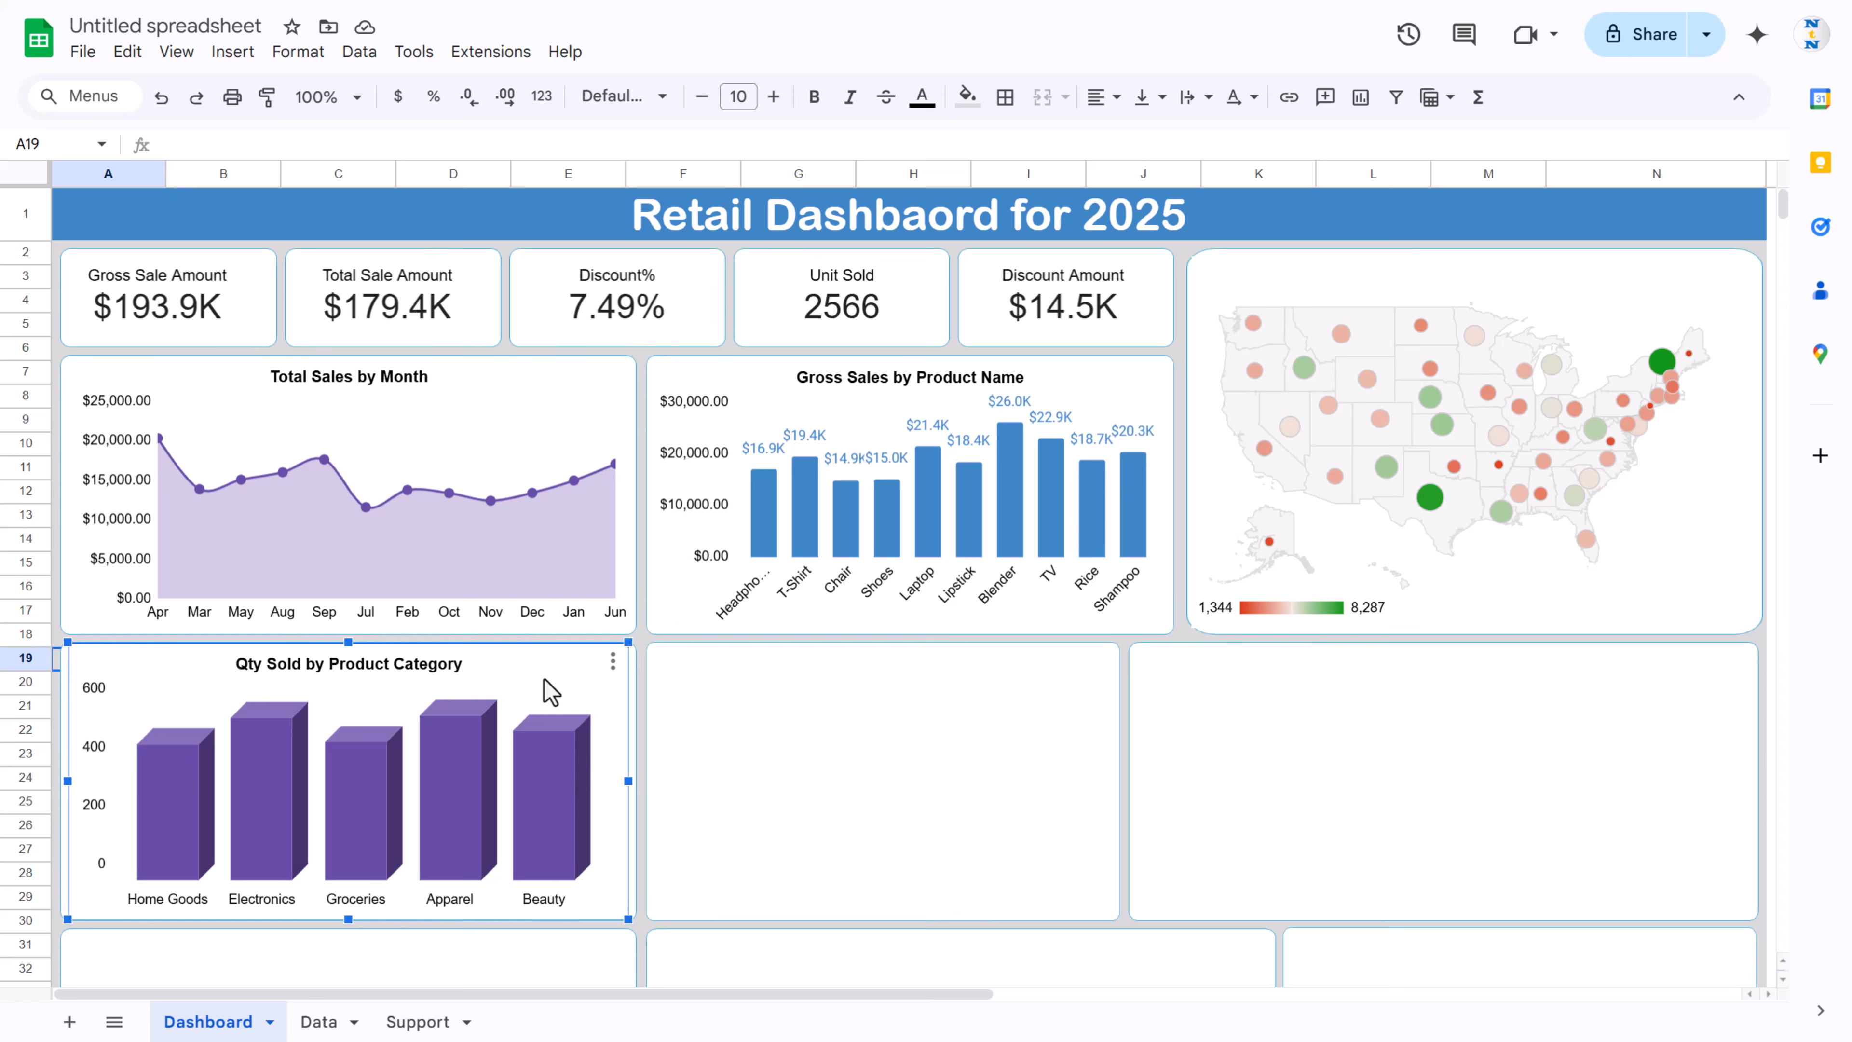
click(644, 664)
key(ctrl+v)
mouse_move(839, 695)
mouse_down()
mouse_move(827, 712)
mouse_move(839, 670)
mouse_move(822, 671)
mouse_up()
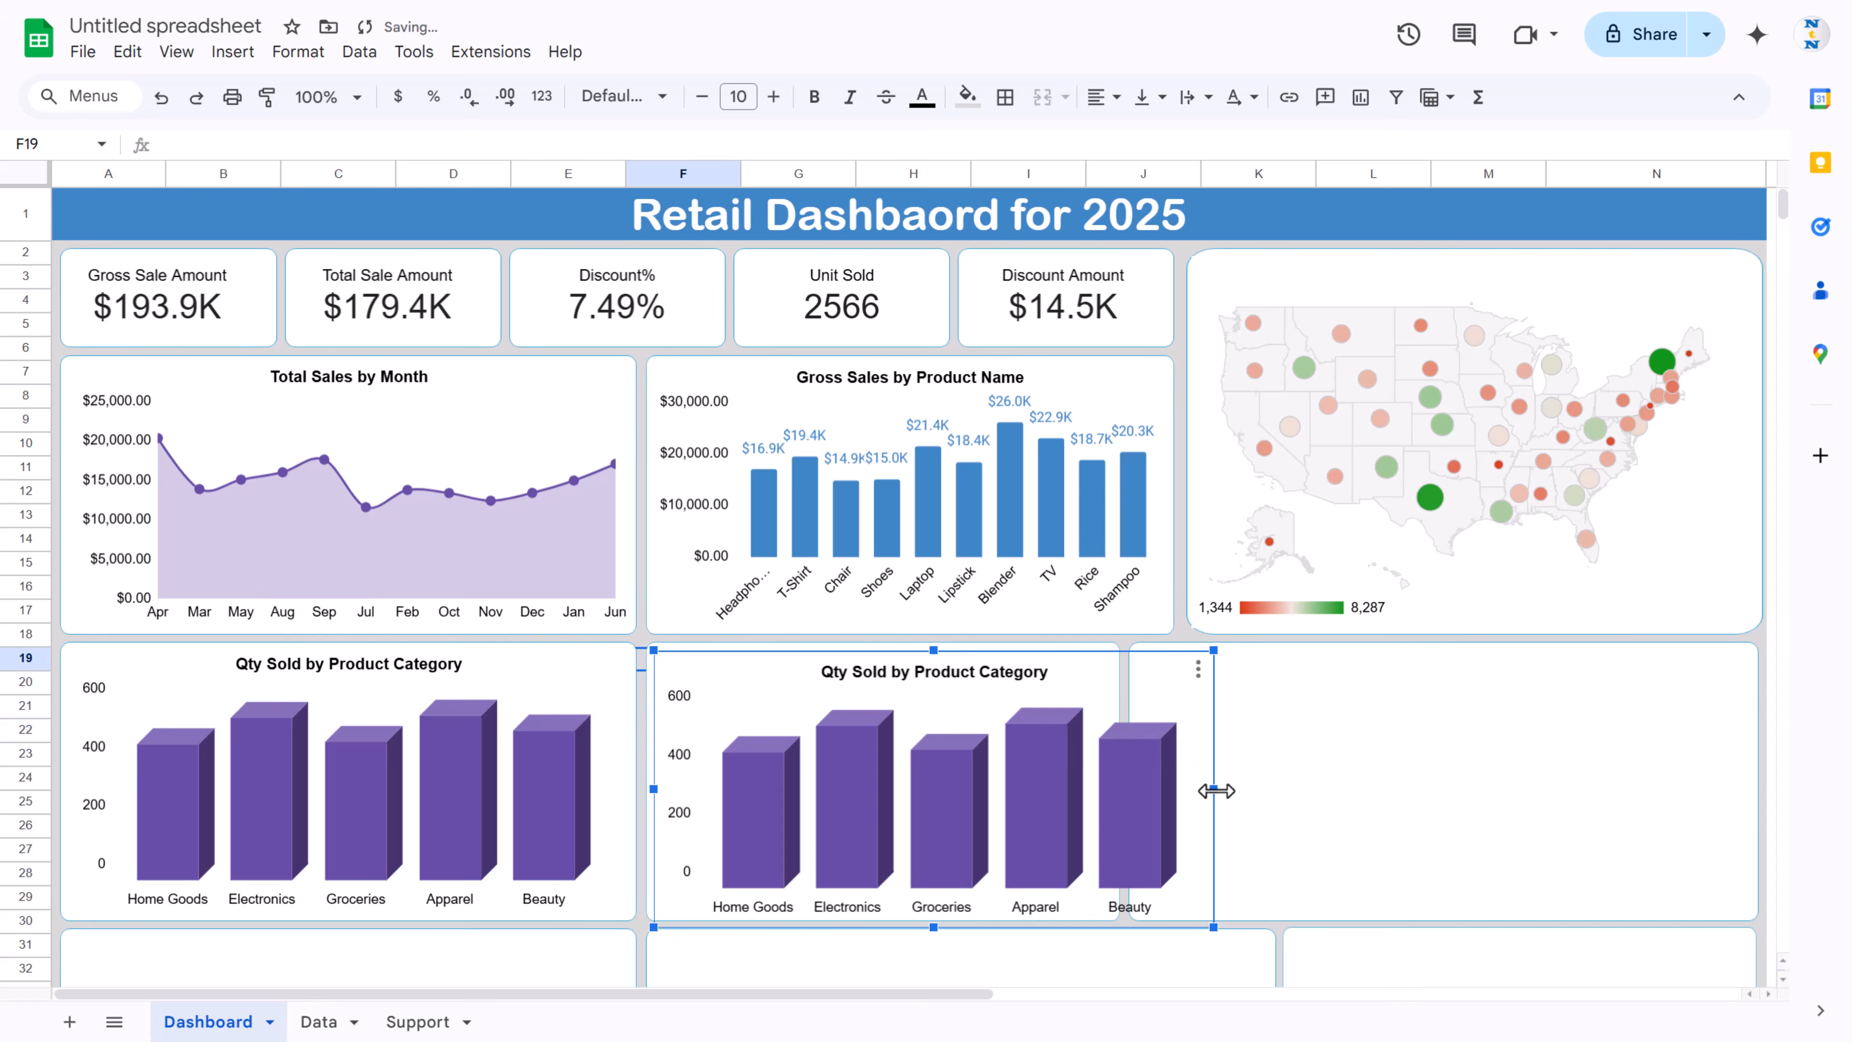
drag(1212, 787, 1109, 787)
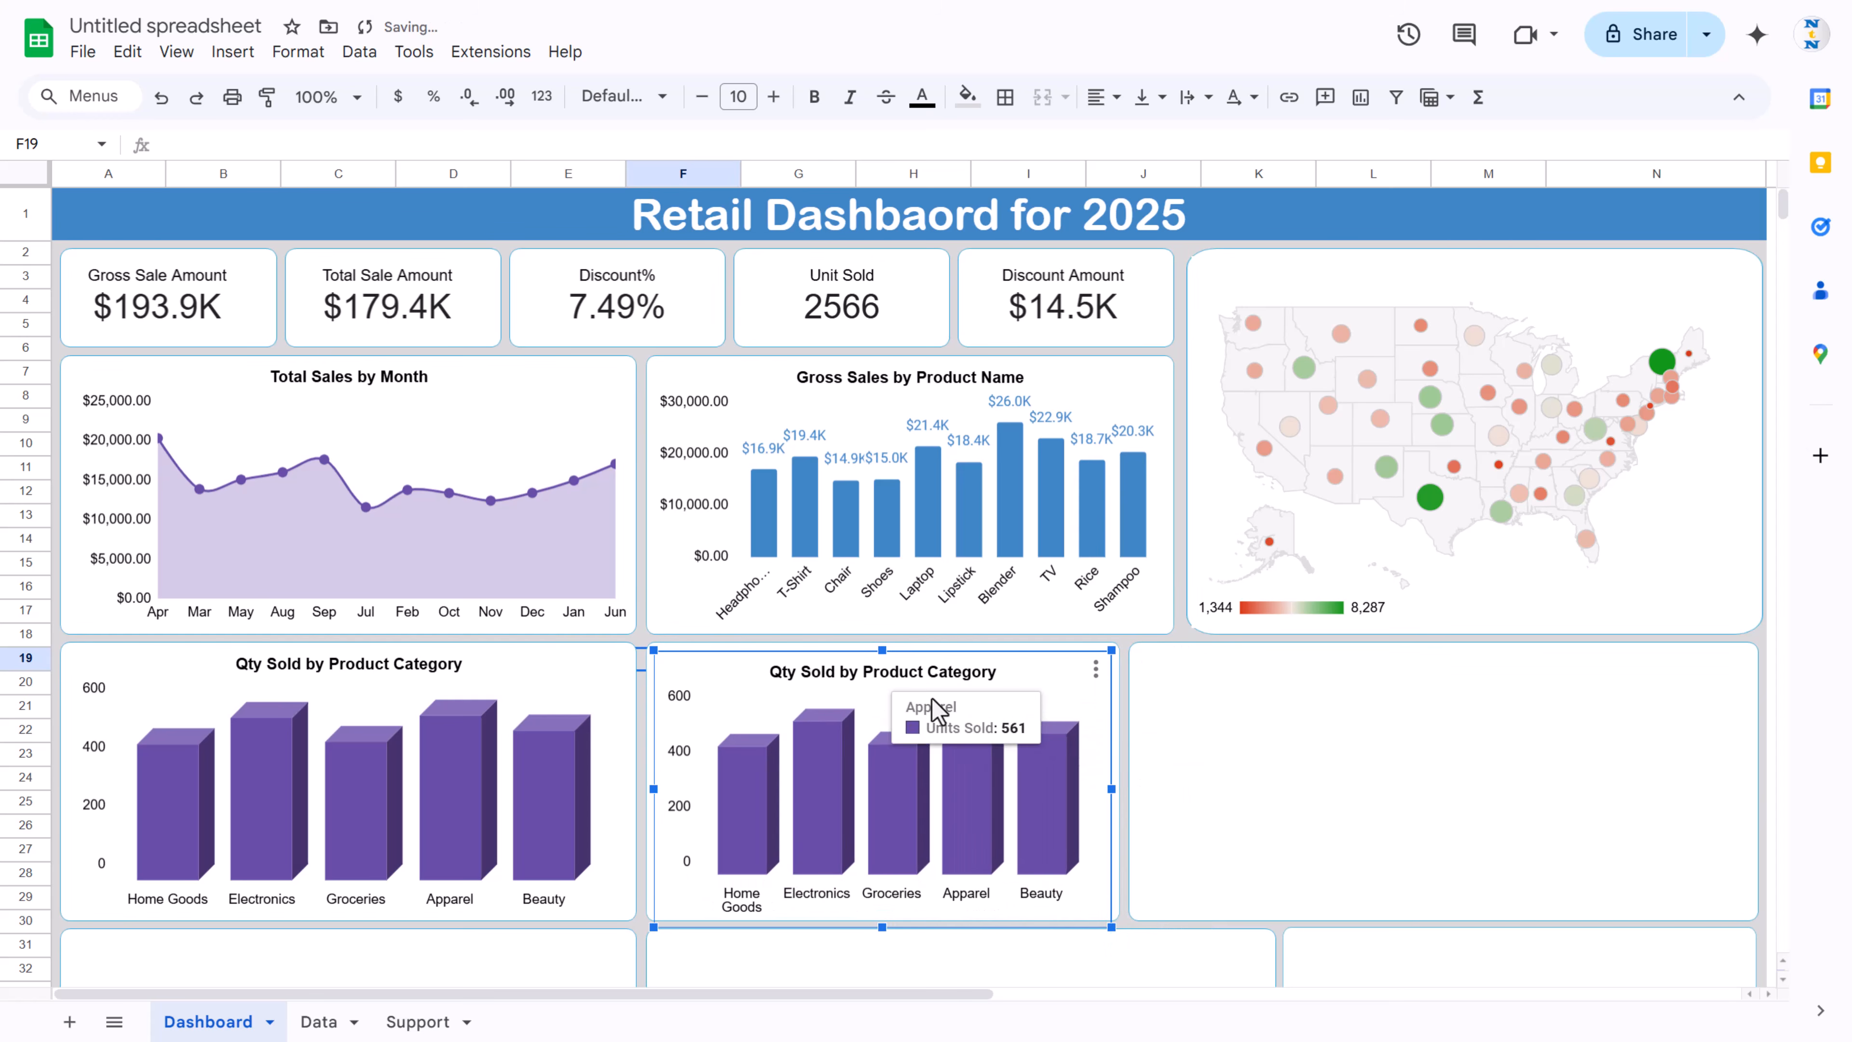
drag(880, 646, 880, 640)
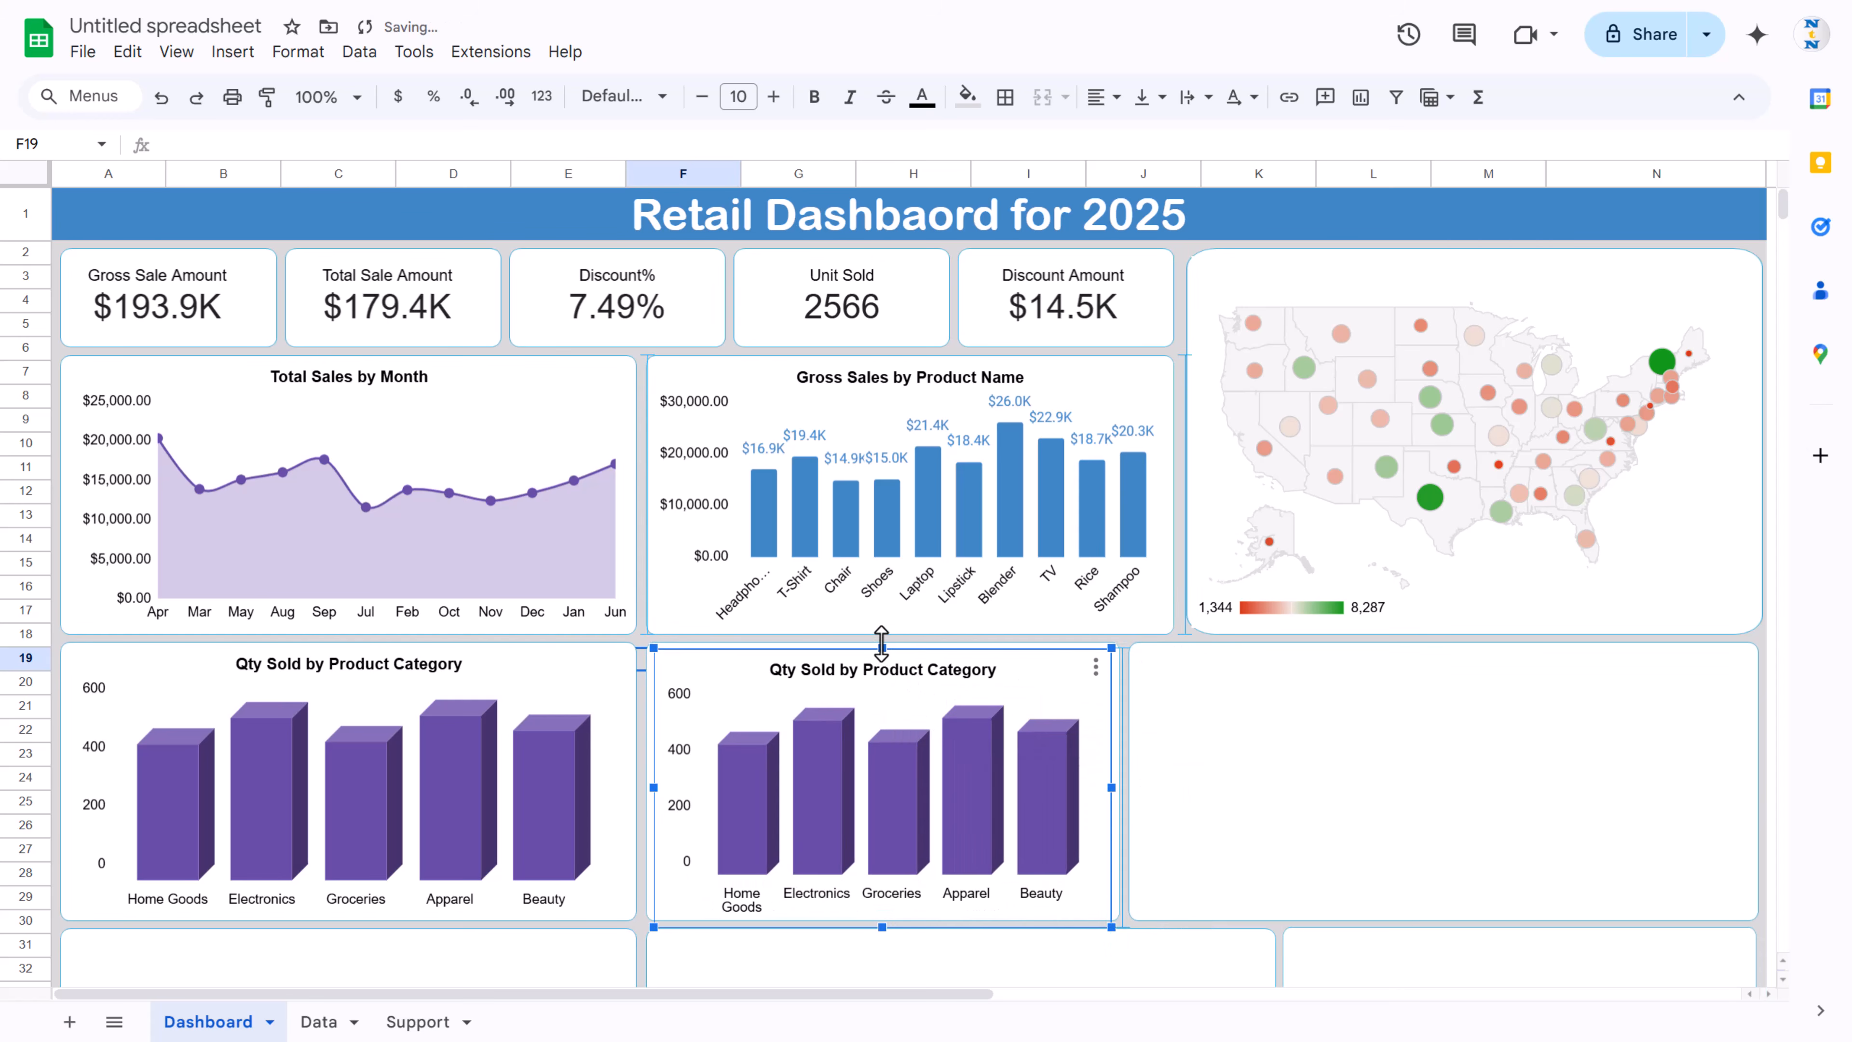
Step: Replace the chart copy's Data!G1:G1000 range with the Data sheet's Gross Sale column (Data!L:L)
double_click(1030, 664)
click(1489, 165)
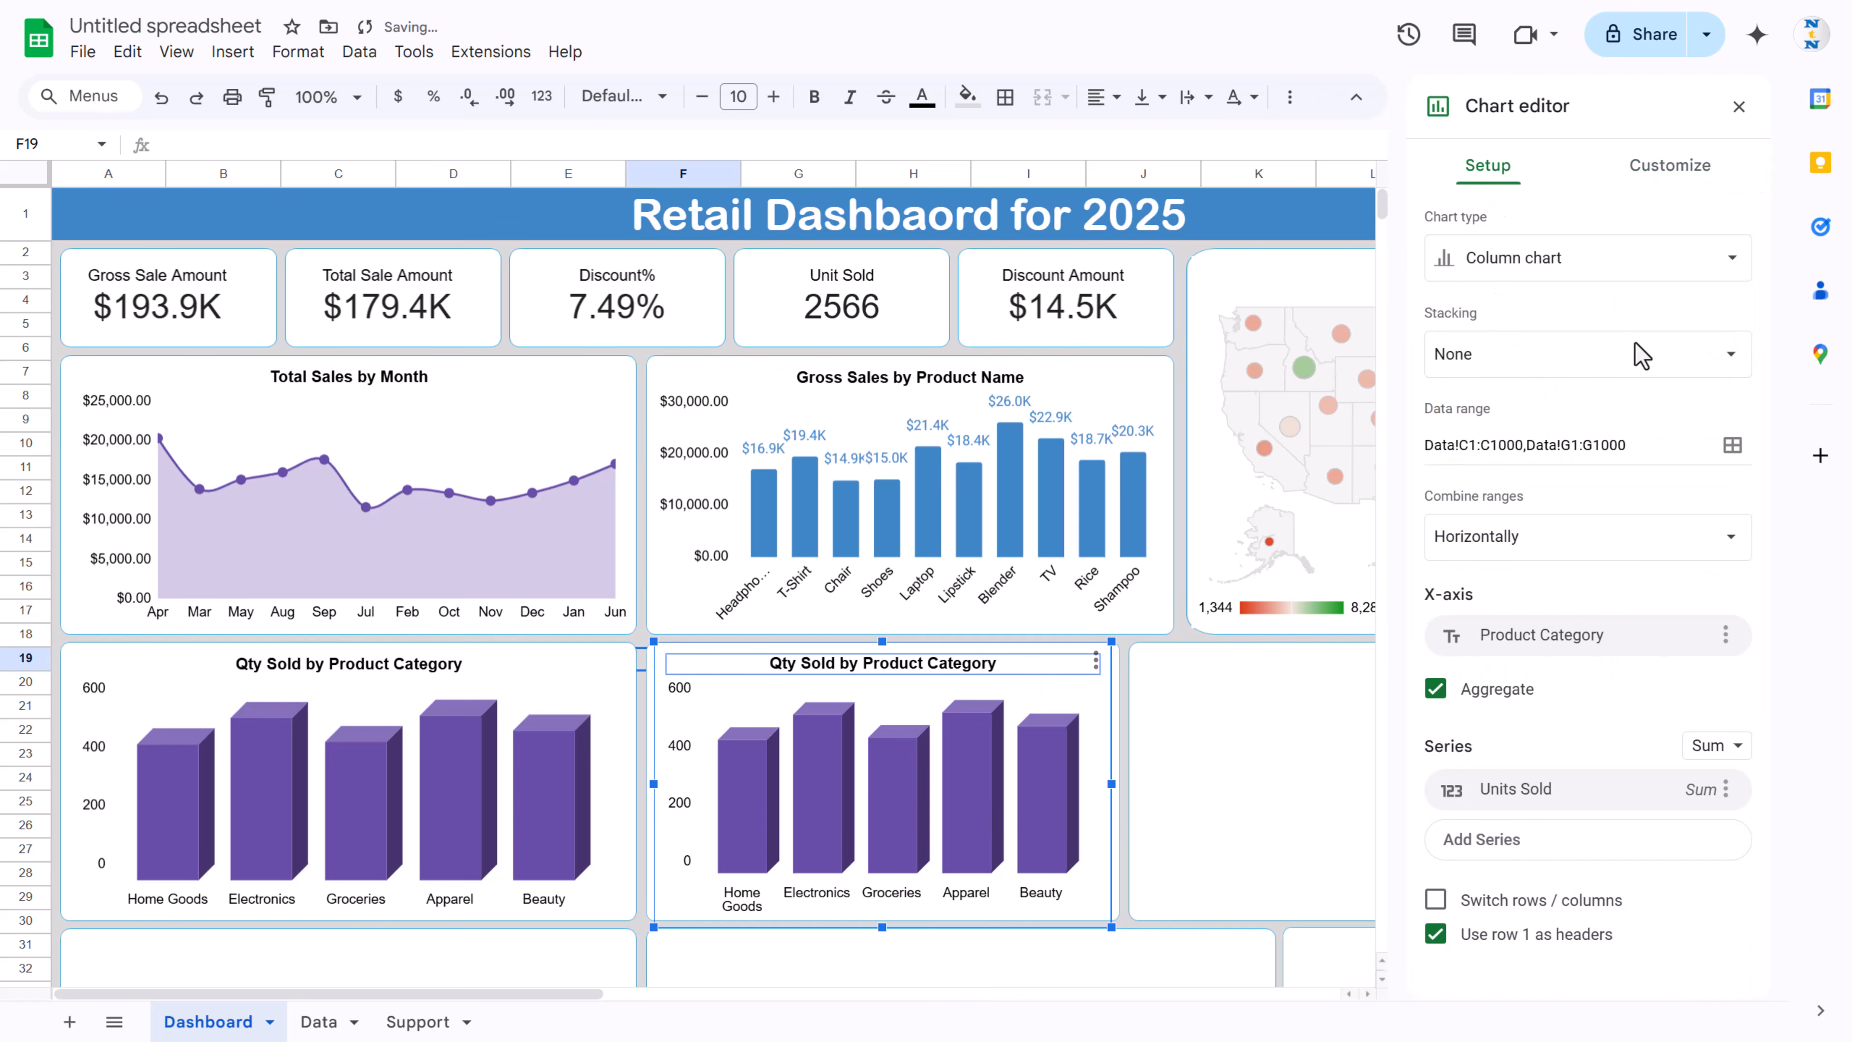
click(1733, 445)
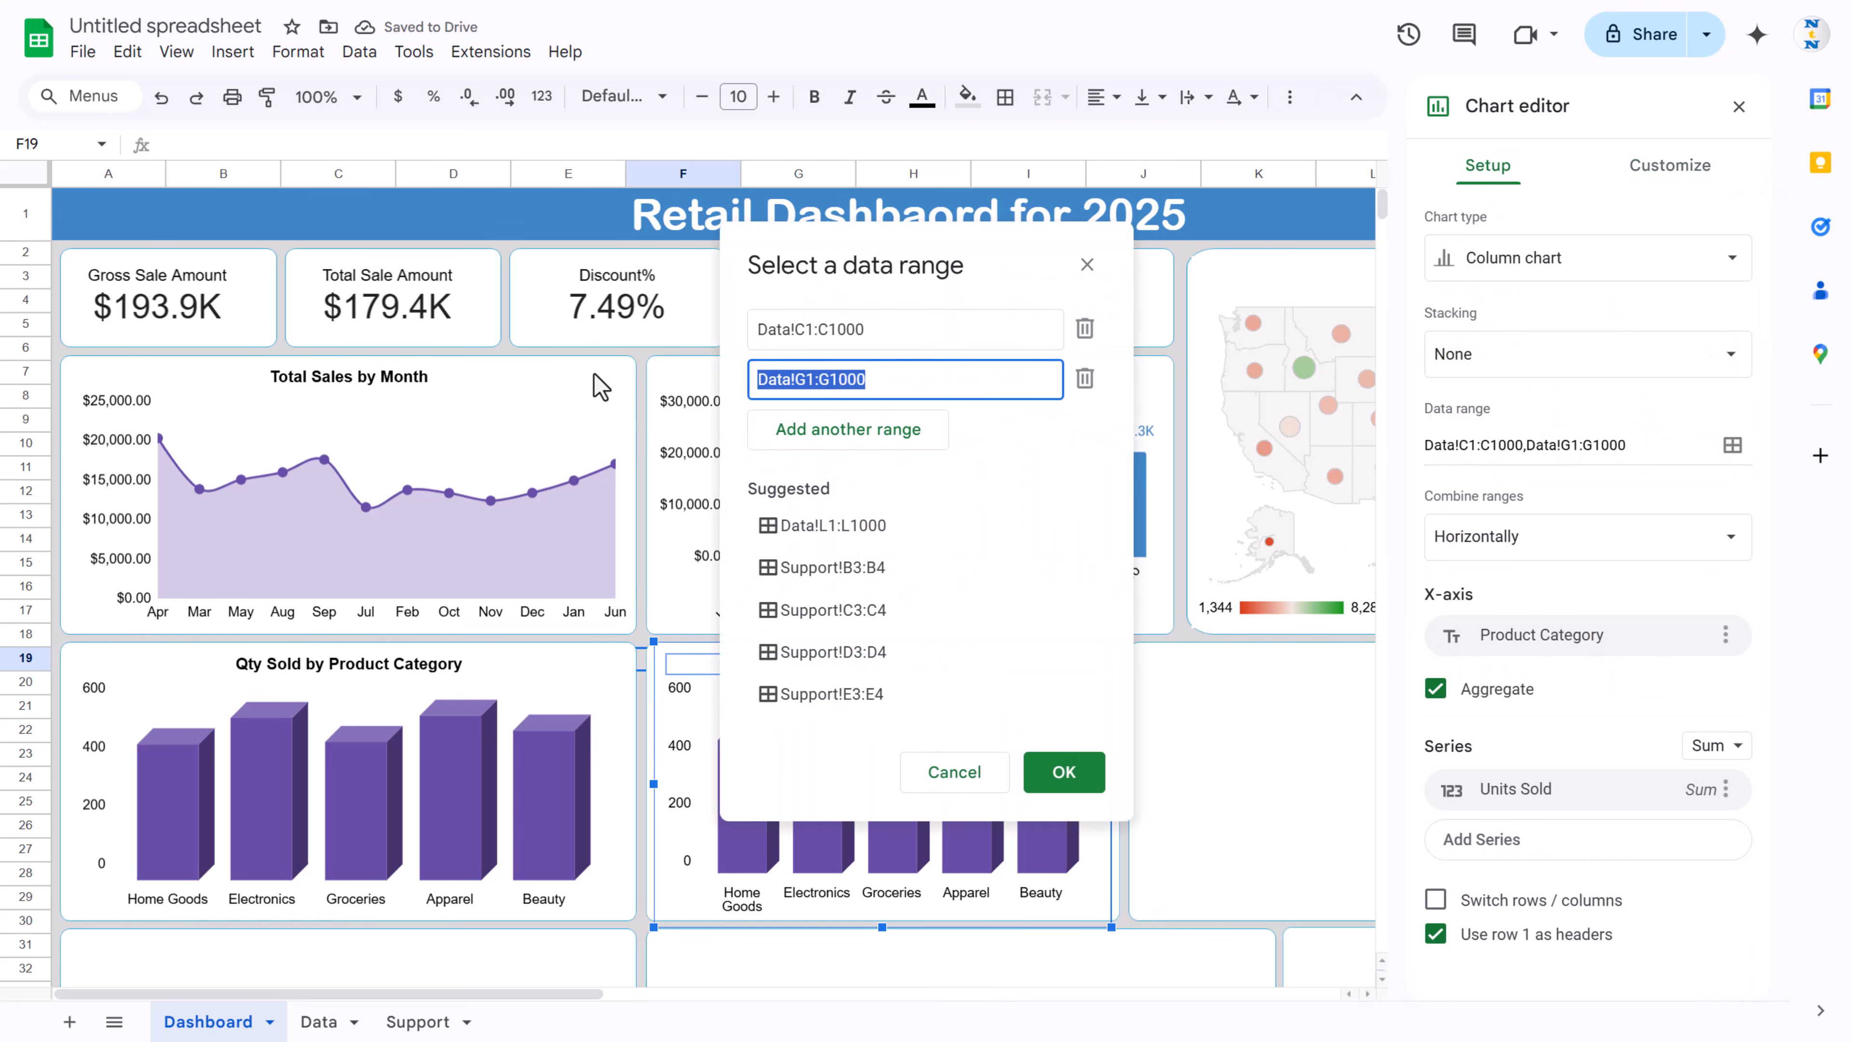
key(BackSpace)
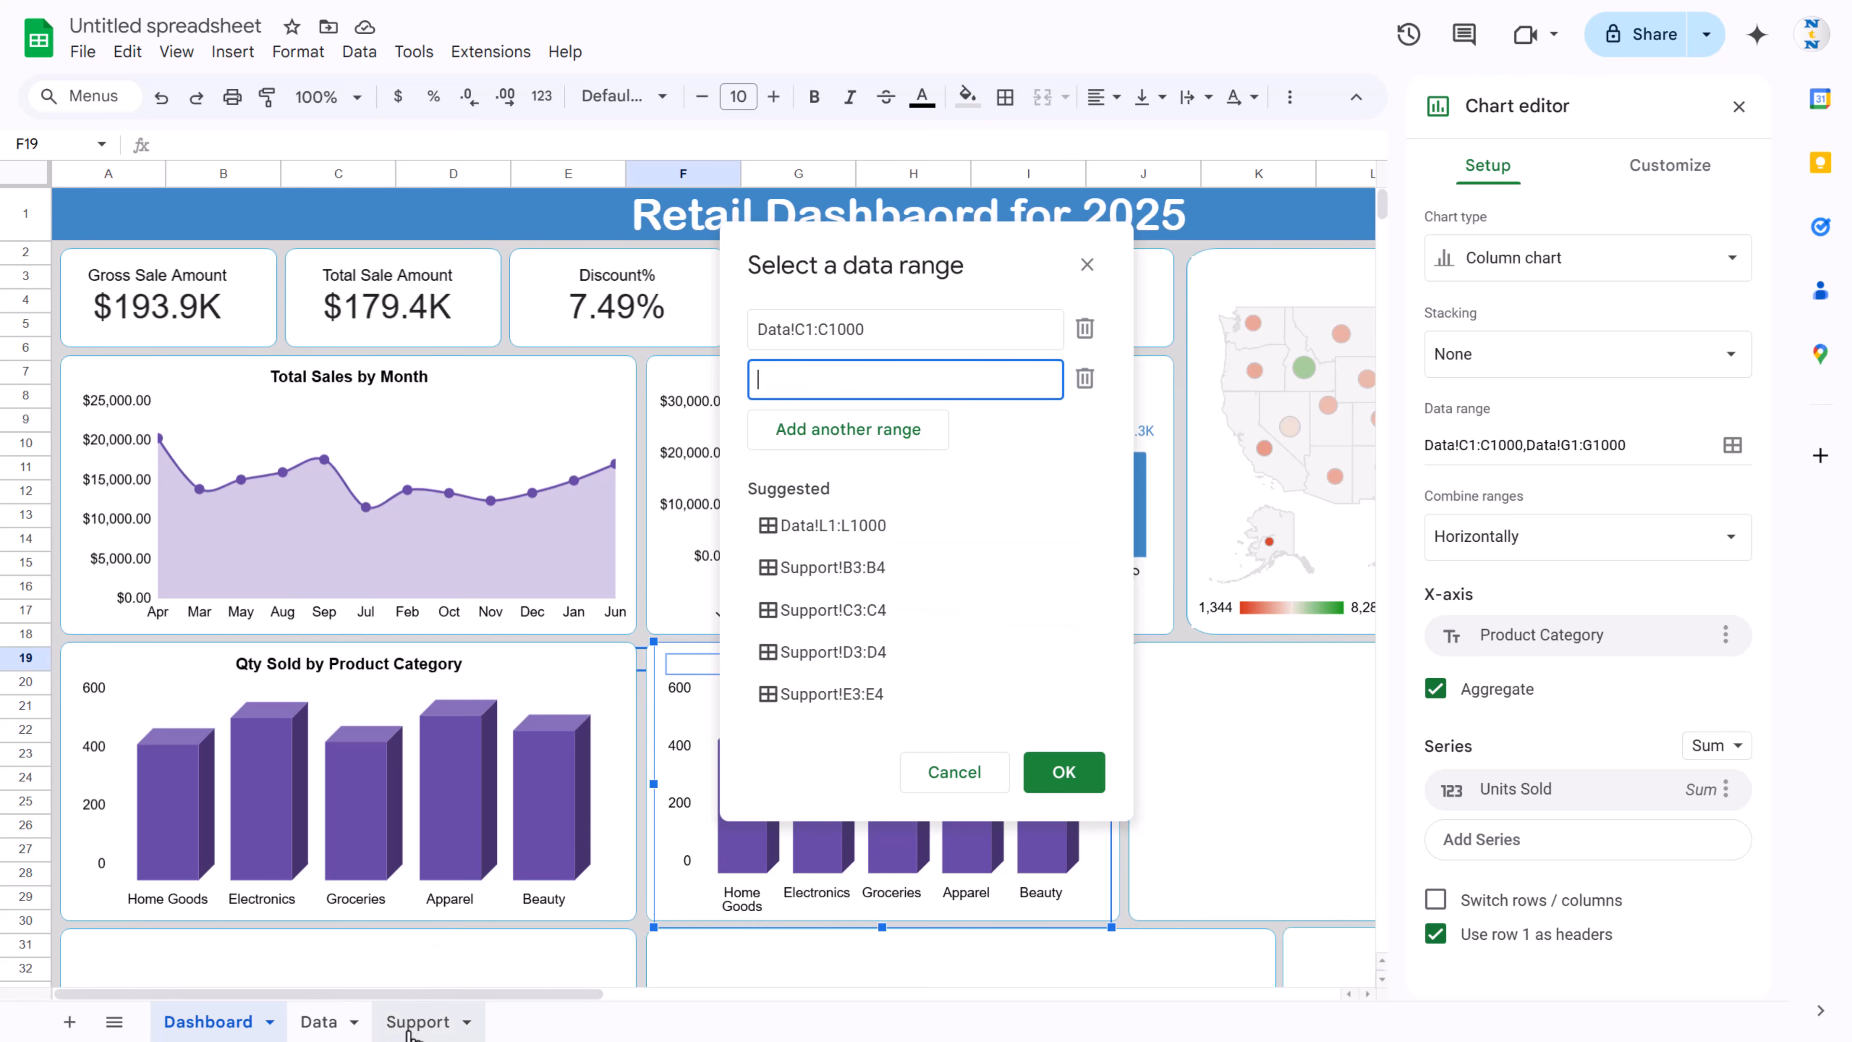
click(321, 1022)
drag(573, 995, 733, 997)
drag(955, 252, 451, 268)
click(1080, 175)
click(977, 175)
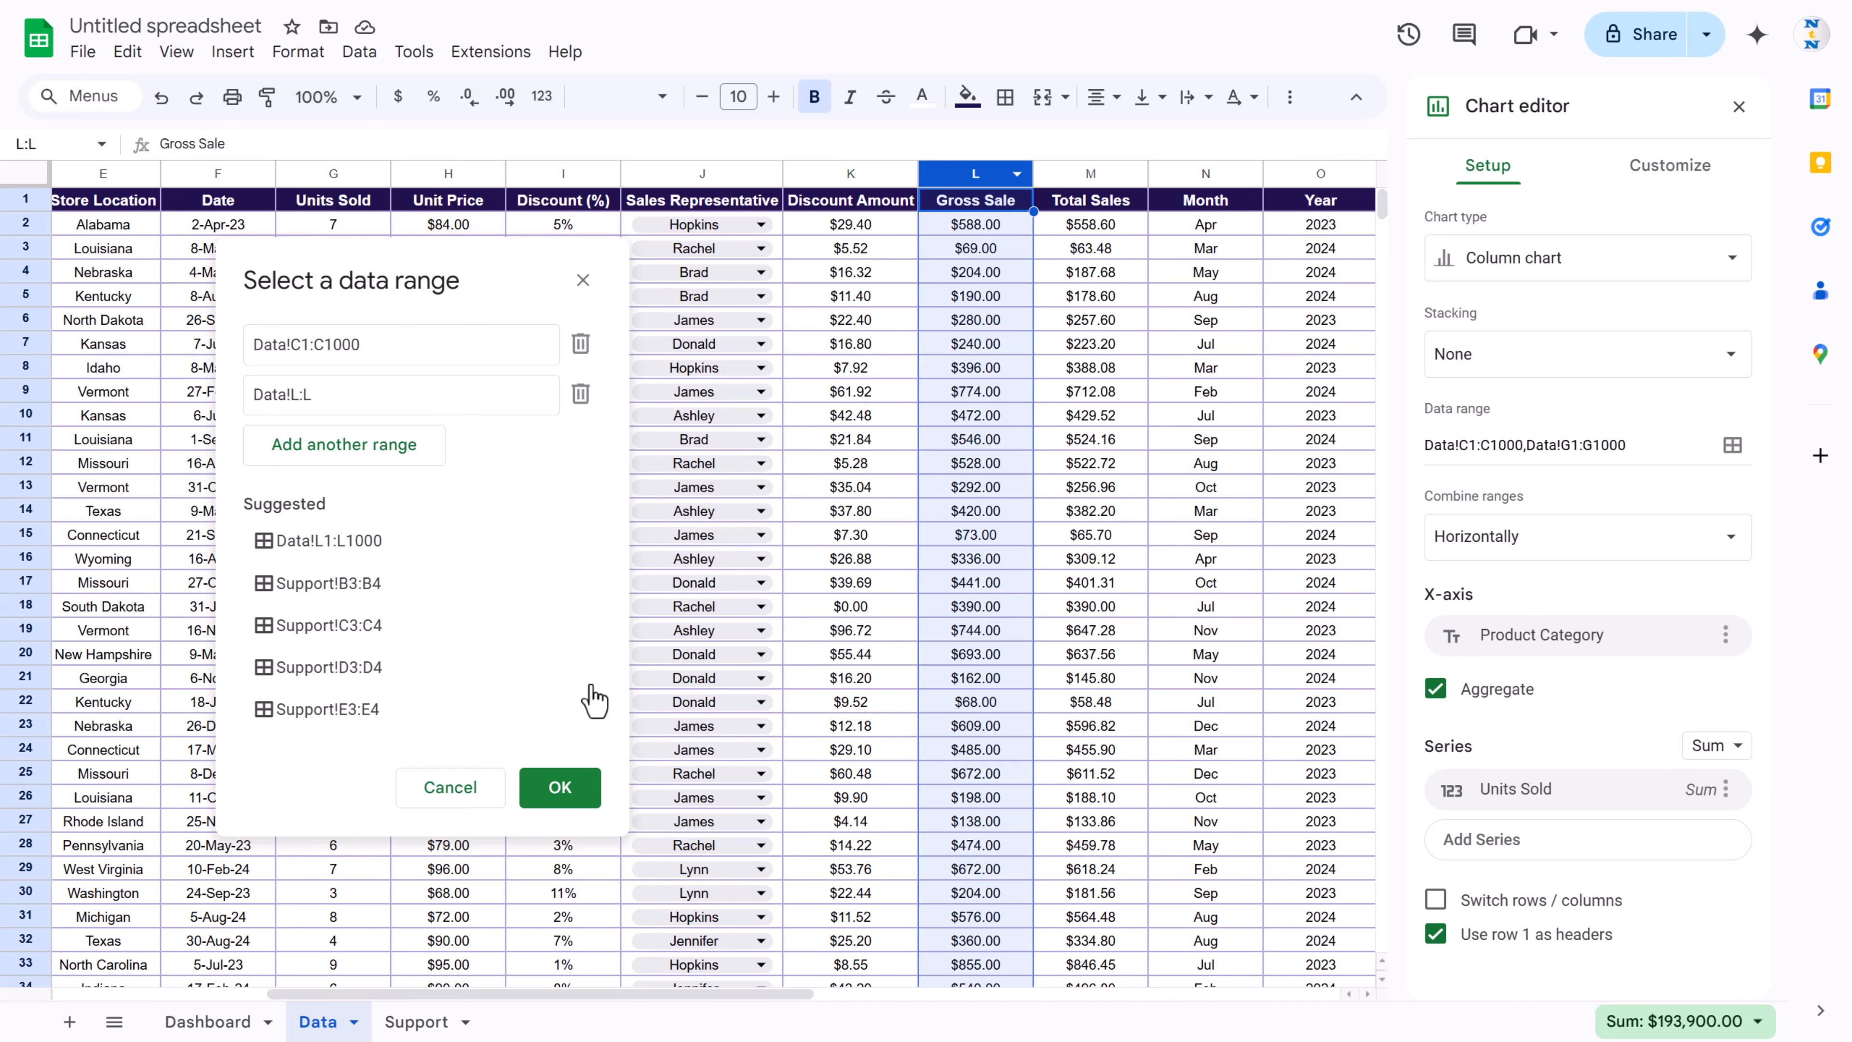
click(593, 802)
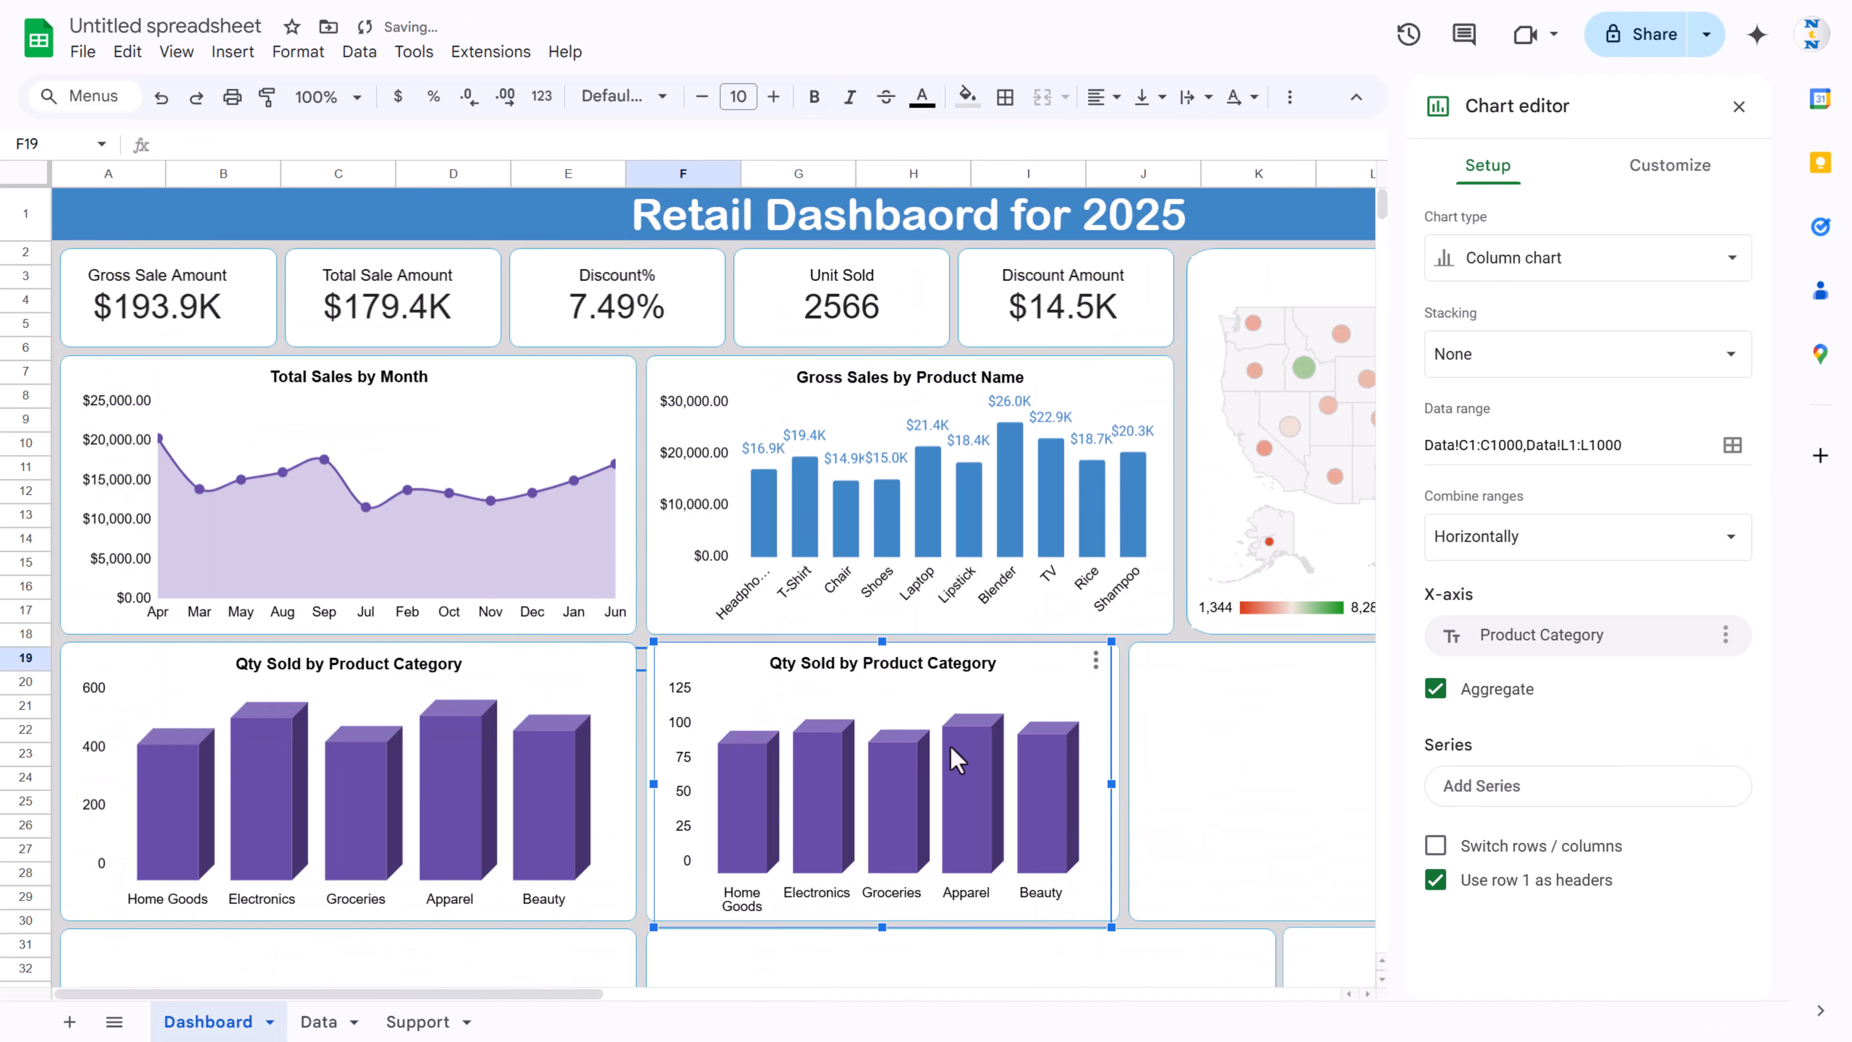
Step: Change the chart copy to a line chart and retitle it "Gross Sales by Product Category"
click(1553, 268)
click(1471, 652)
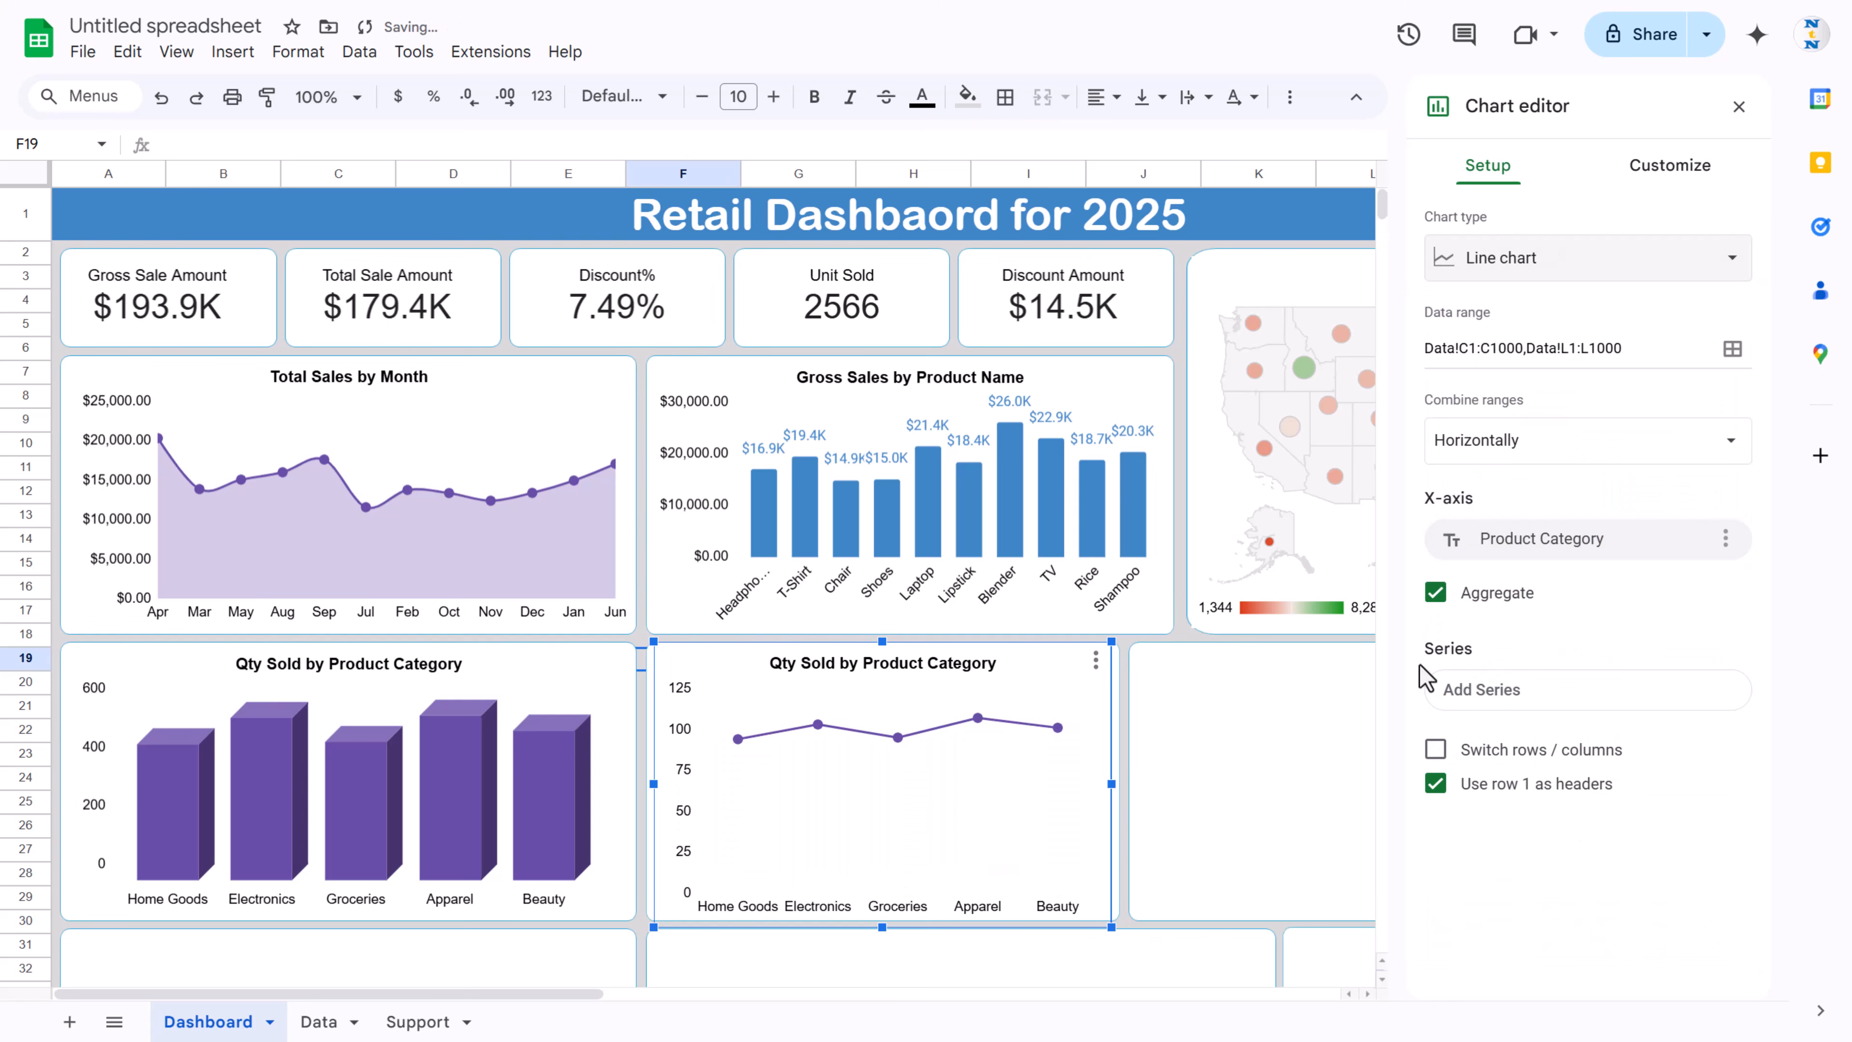
click(807, 672)
double_click(797, 668)
click(831, 668)
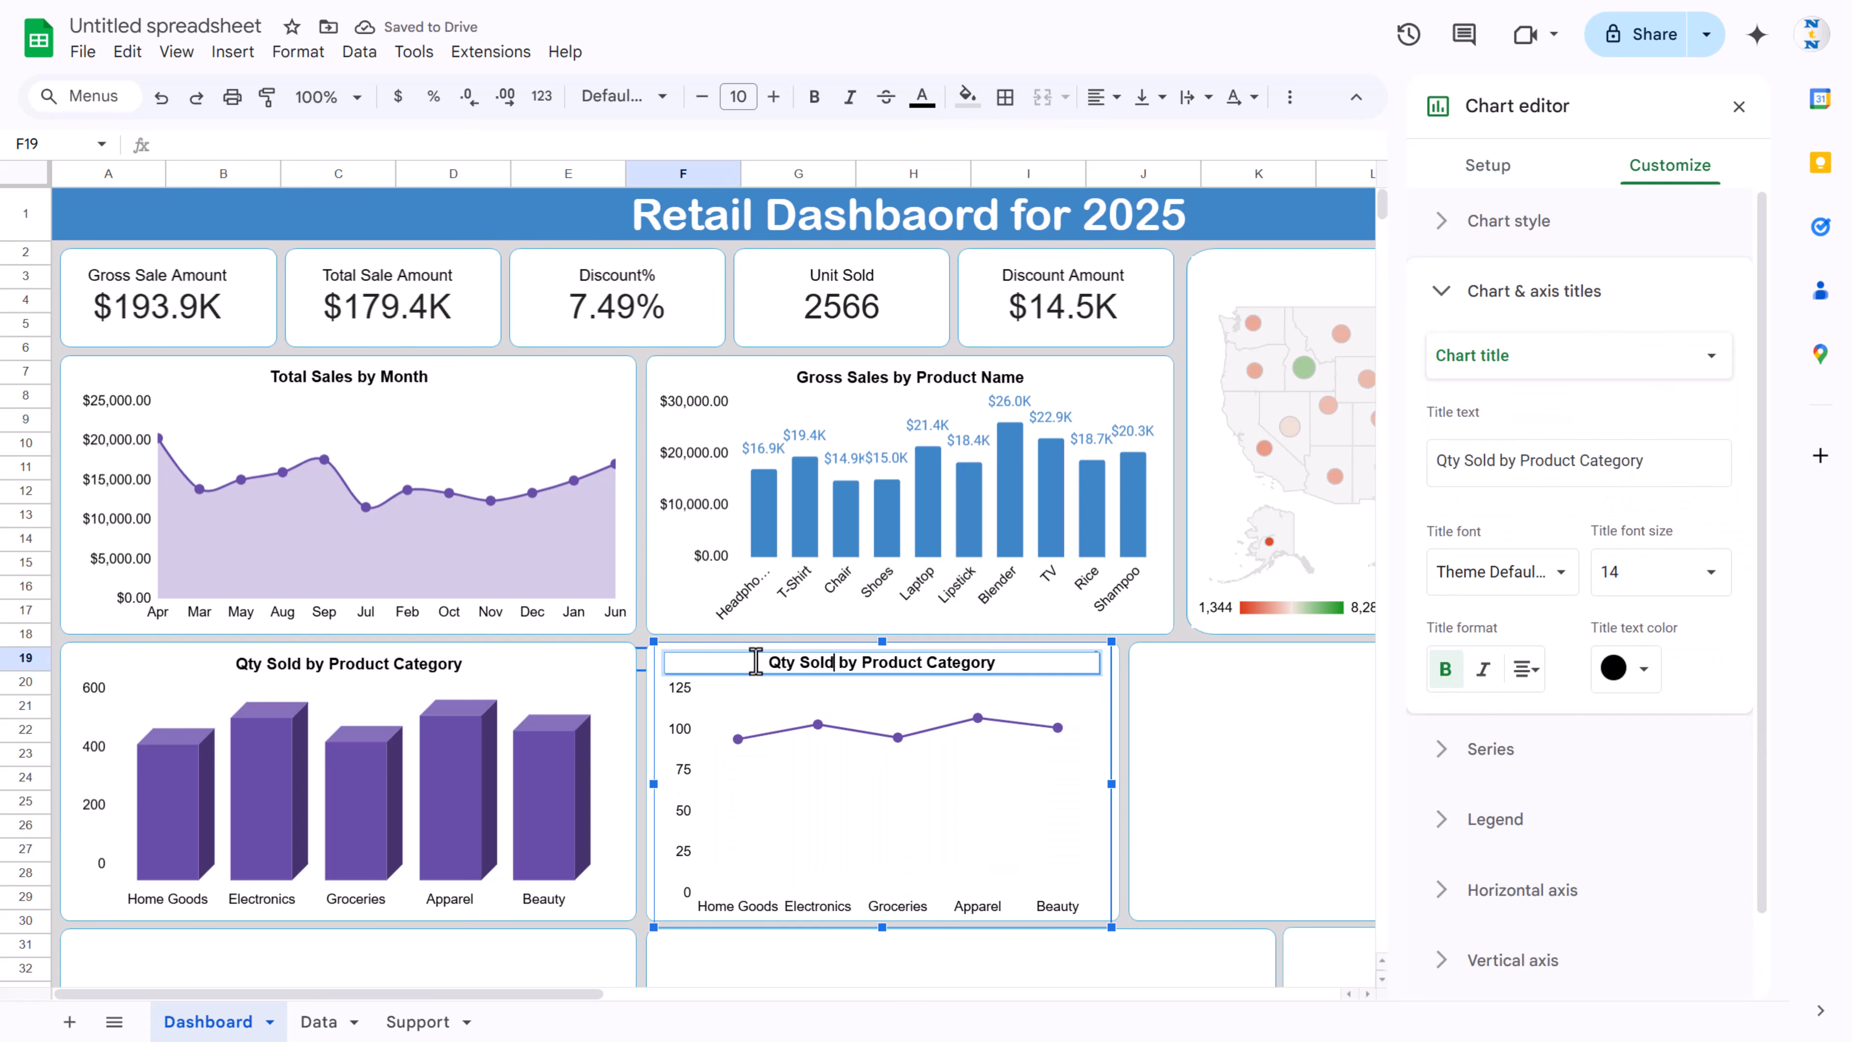
key(BackSpace)
key(BackSpace)
key(BackSpace)
key(BackSpace)
key(BackSpace)
key(BackSpace)
key(BackSpace)
key(BackSpace)
text(Gross Sales)
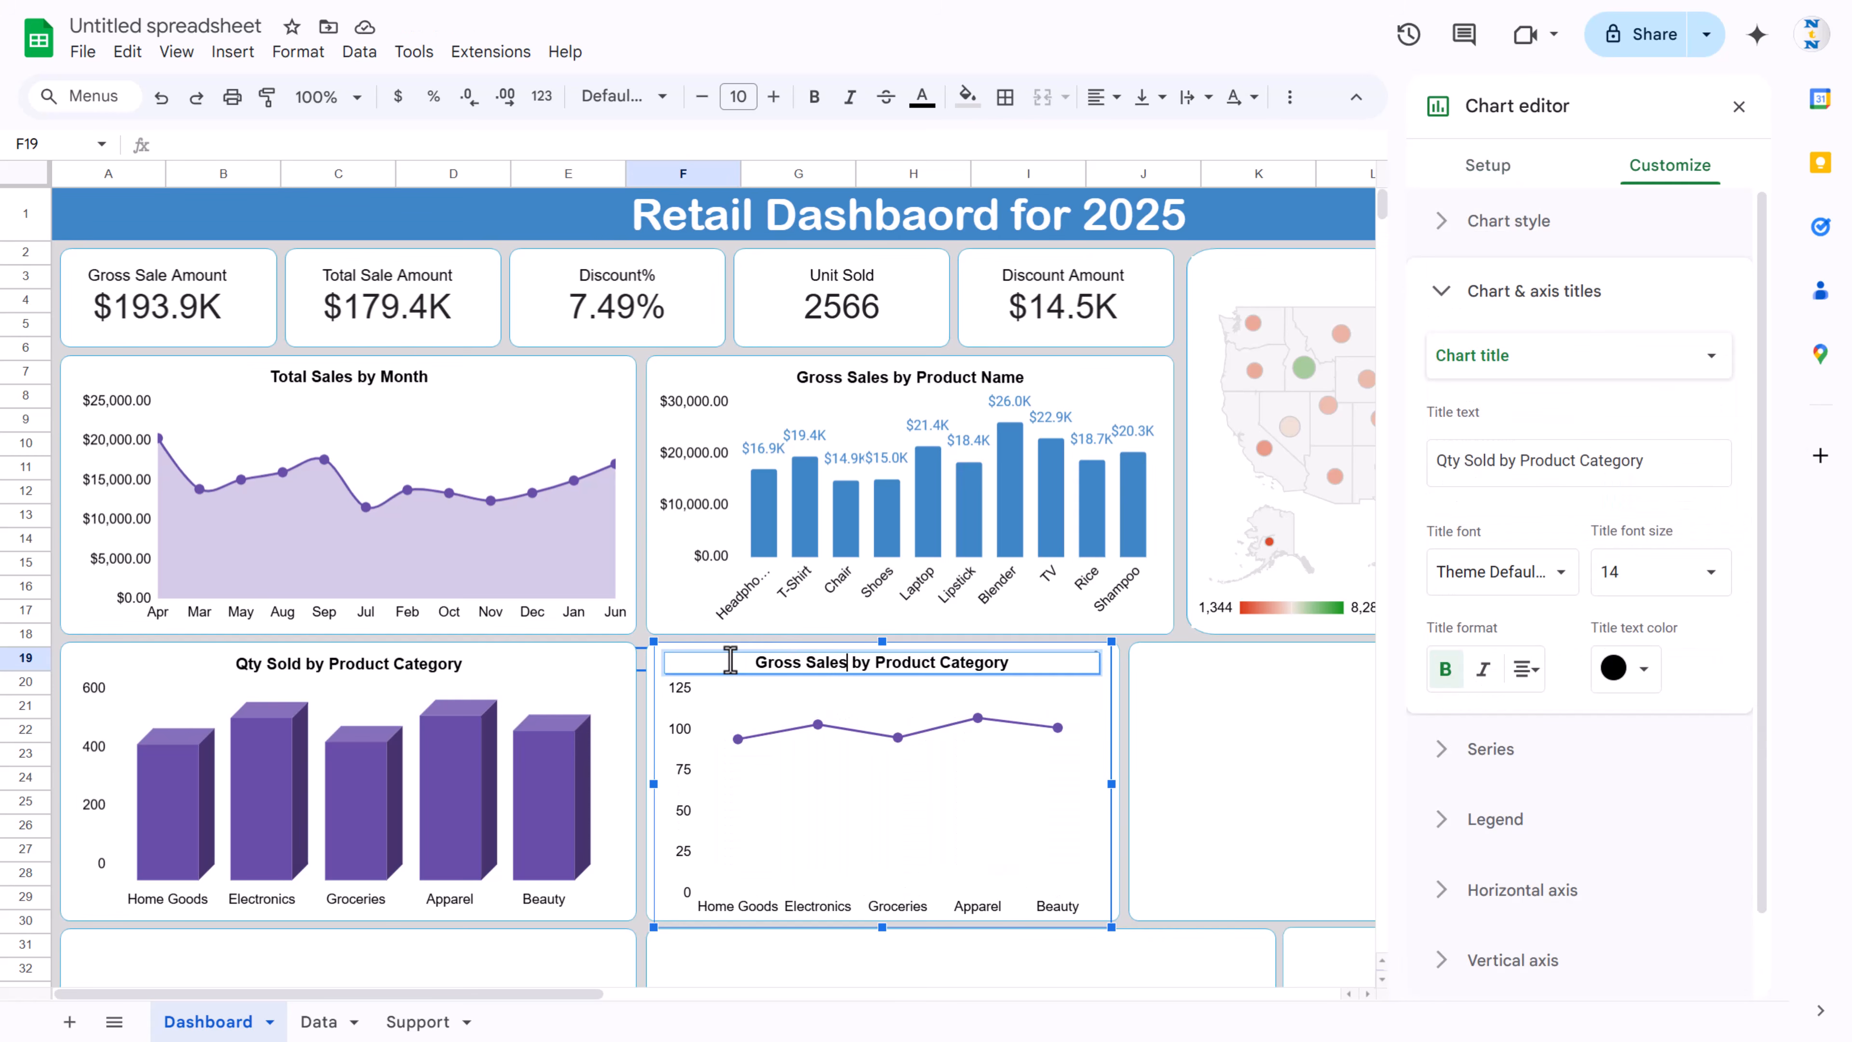
key(Return)
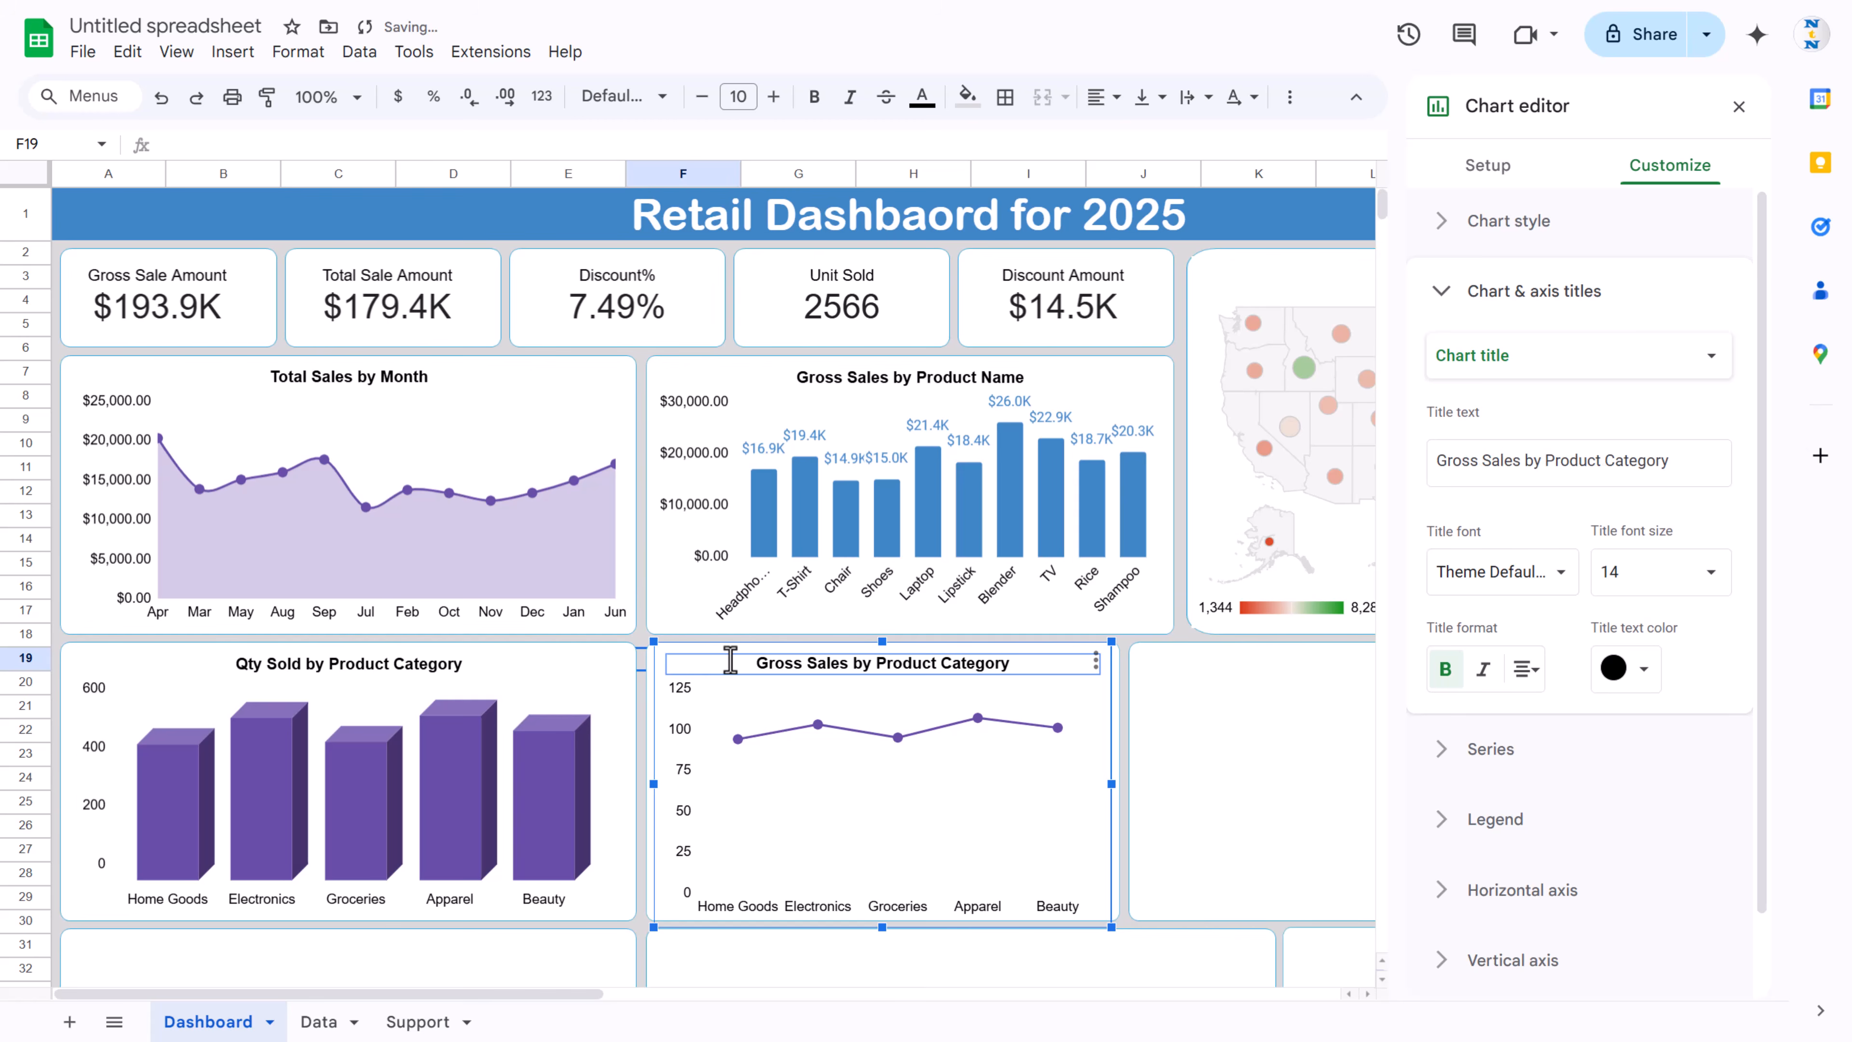
Step: Add Gross Sale as the series of the "Gross Sales by Product Category" line chart
click(1492, 169)
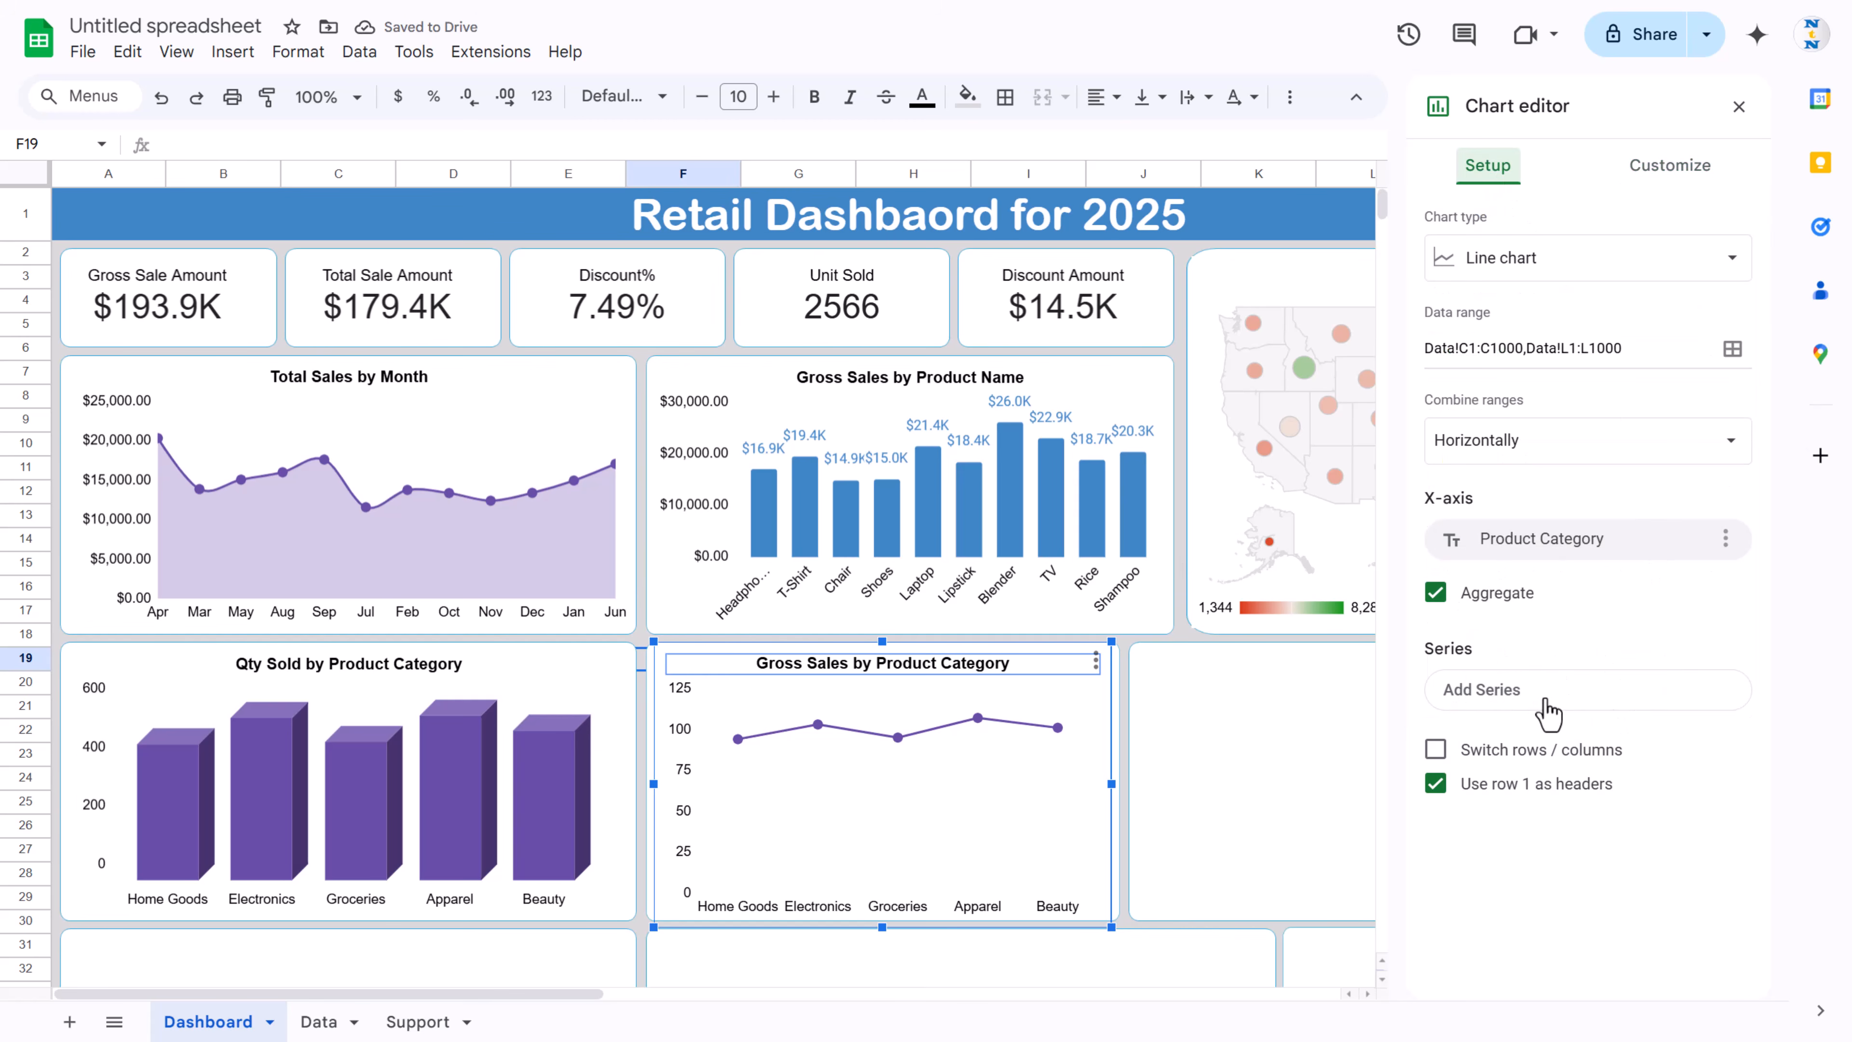
click(1562, 697)
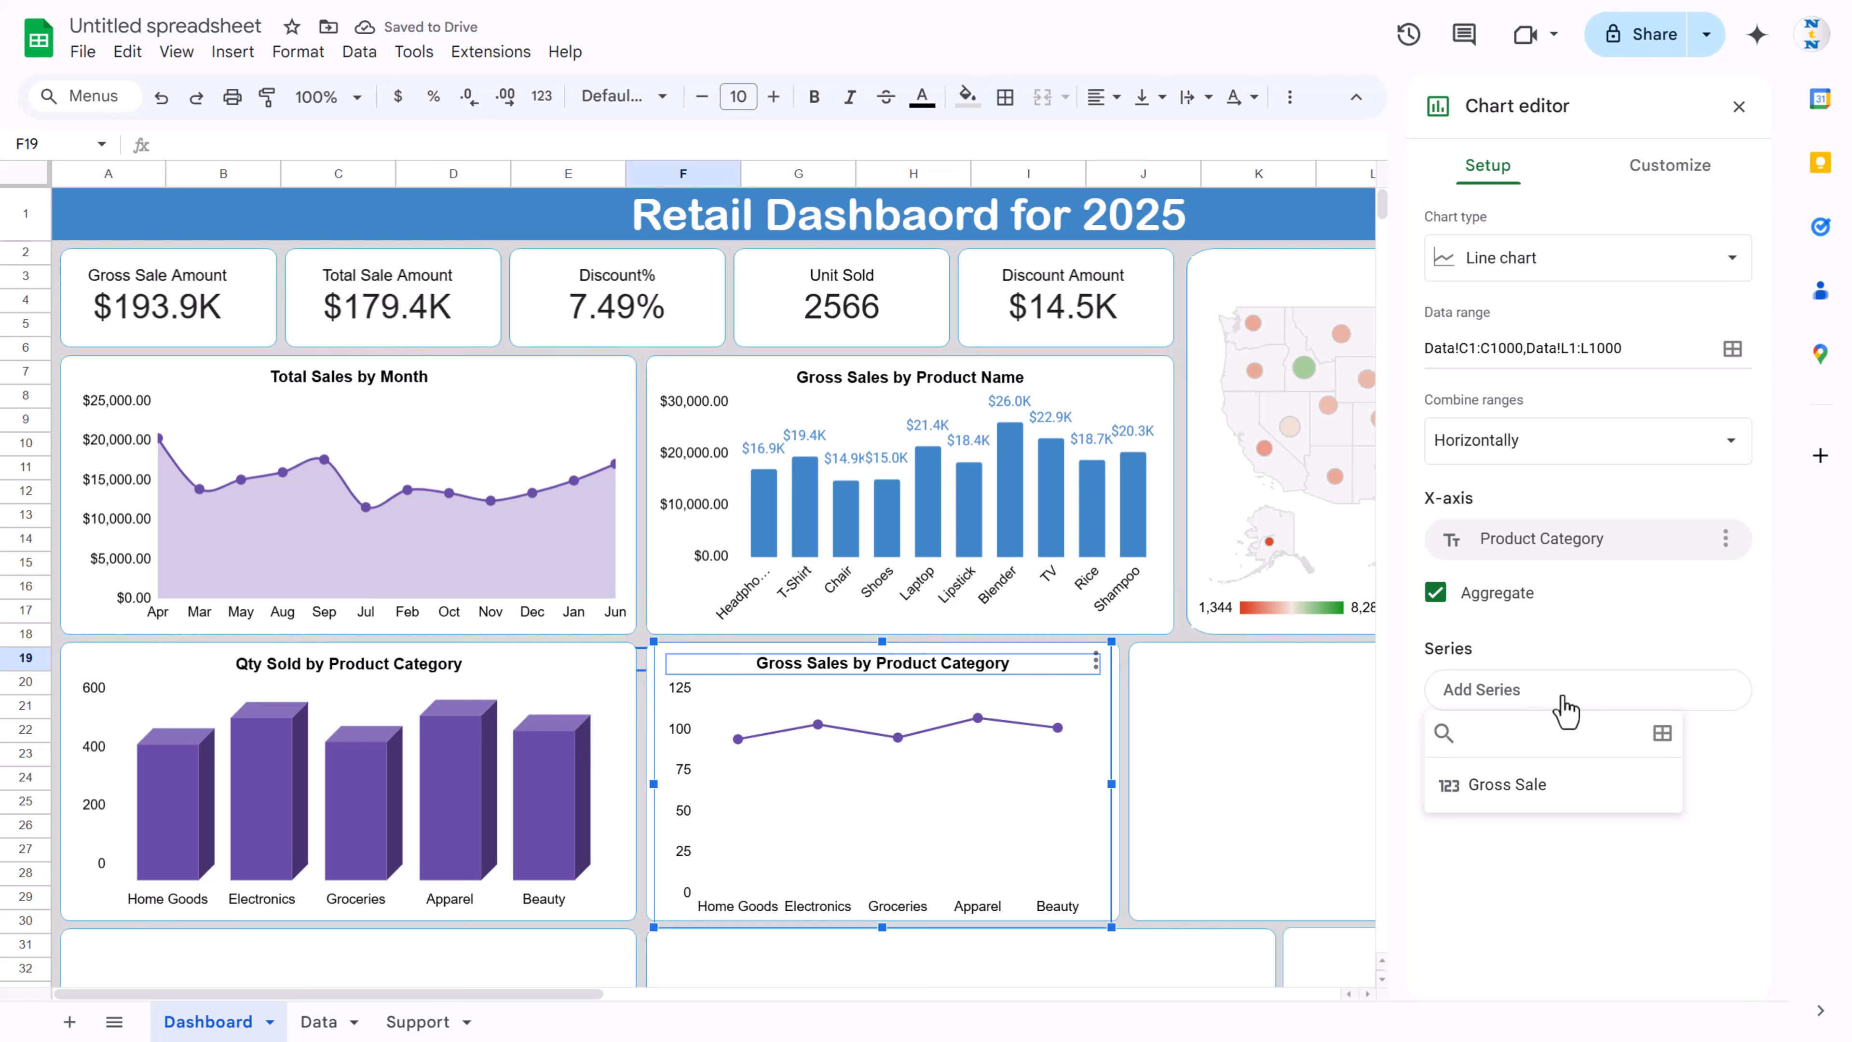
click(1519, 786)
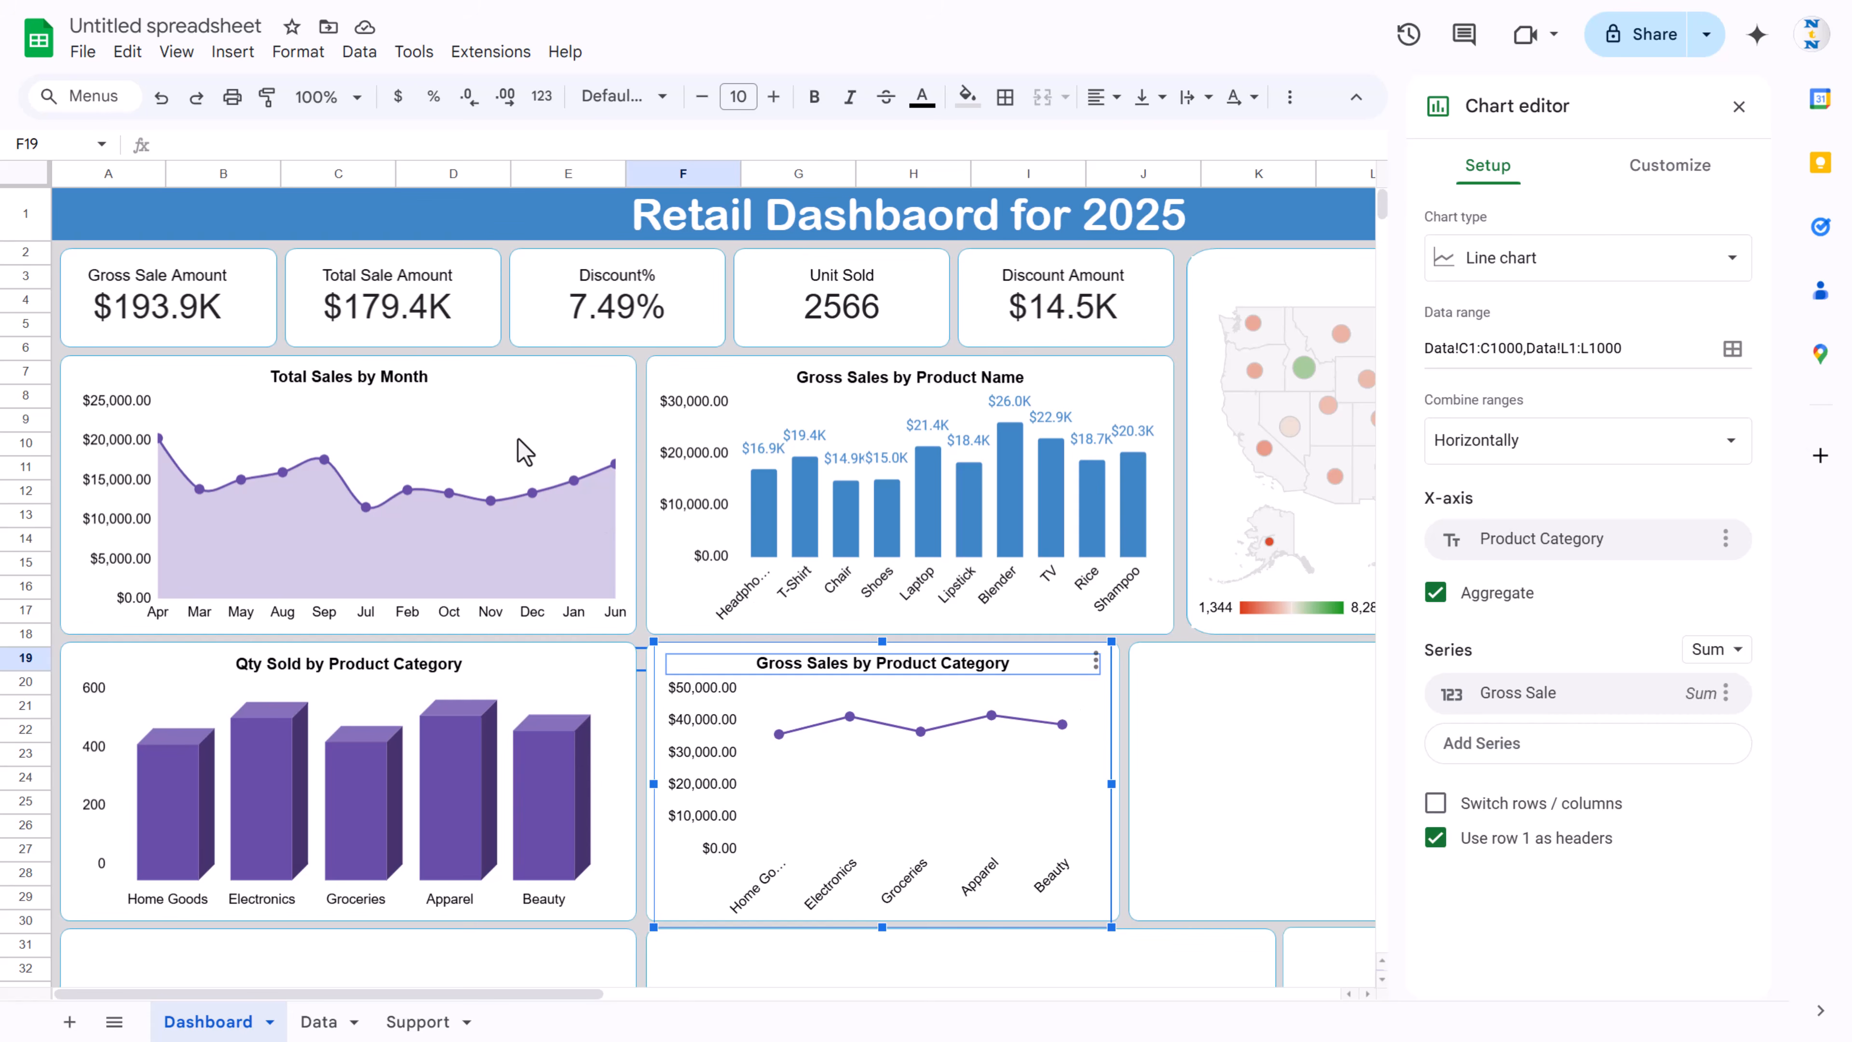
Step: Duplicate the "Total Sales by Month" area chart into the empty card below the US map and widen the copy to fit
click(550, 427)
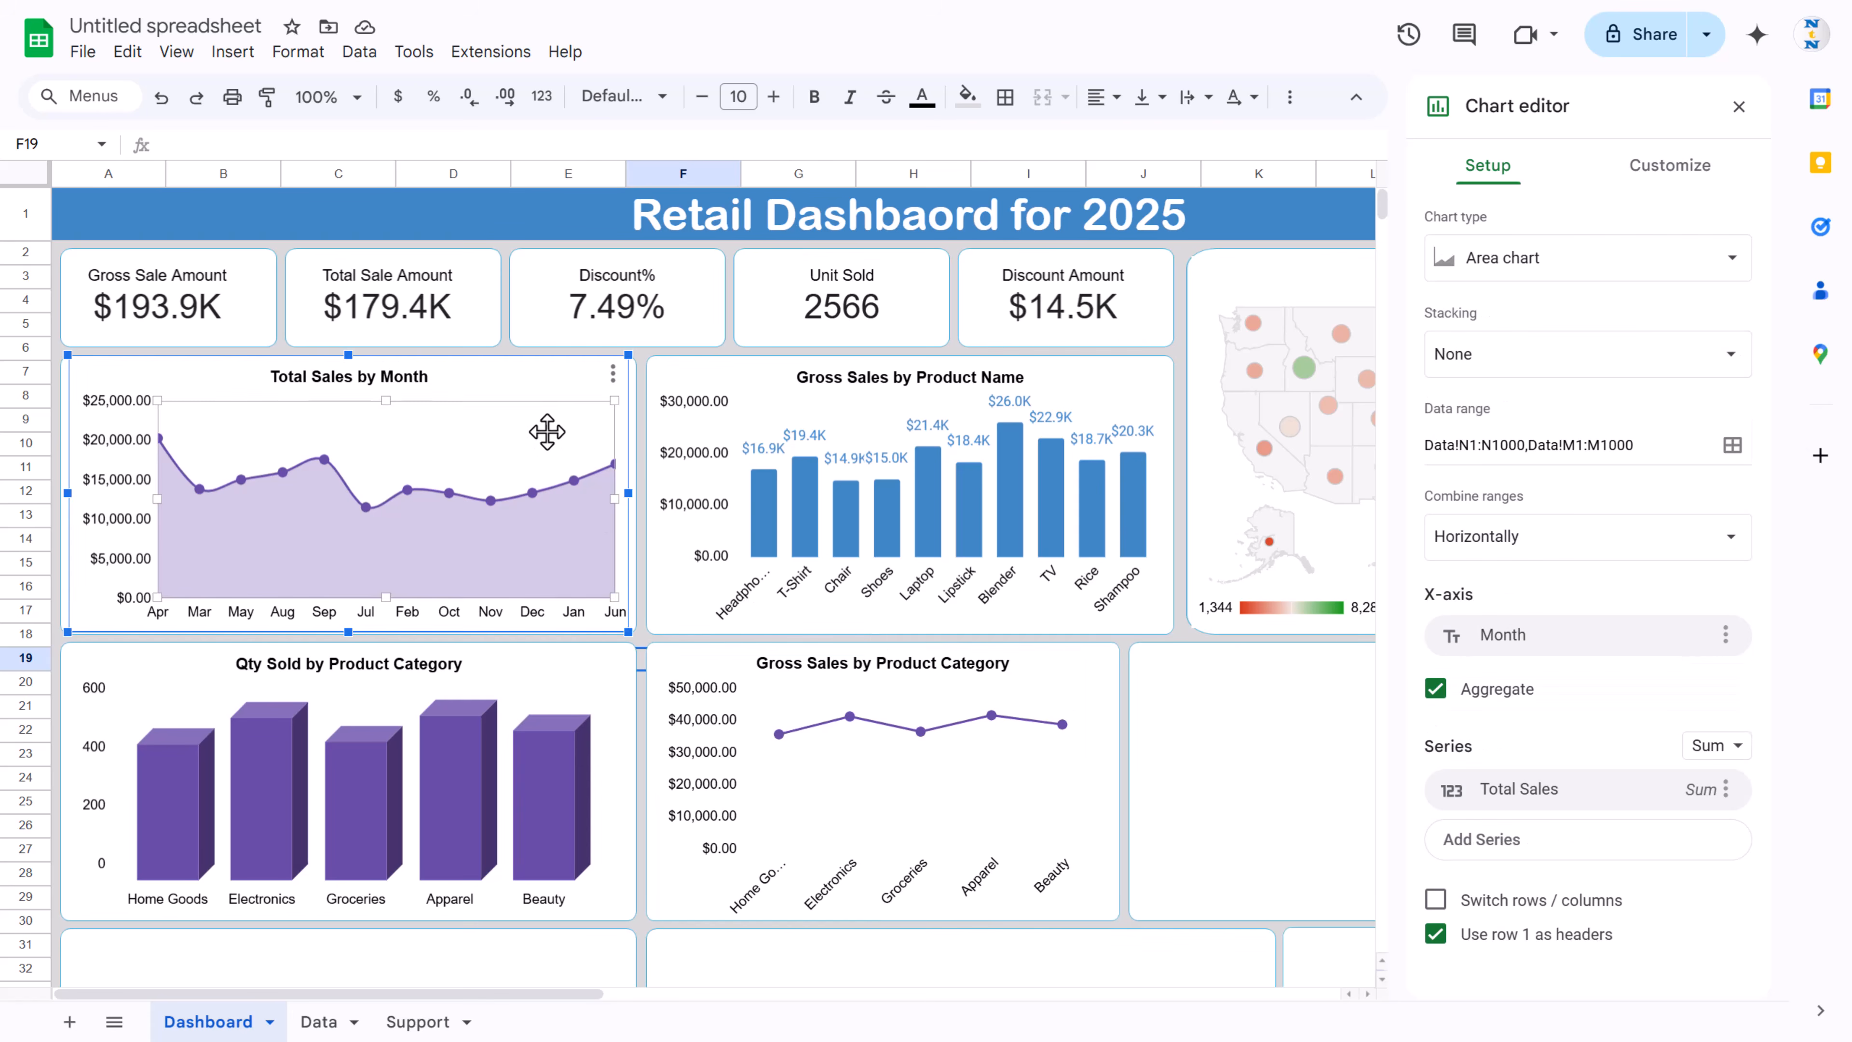
click(1127, 689)
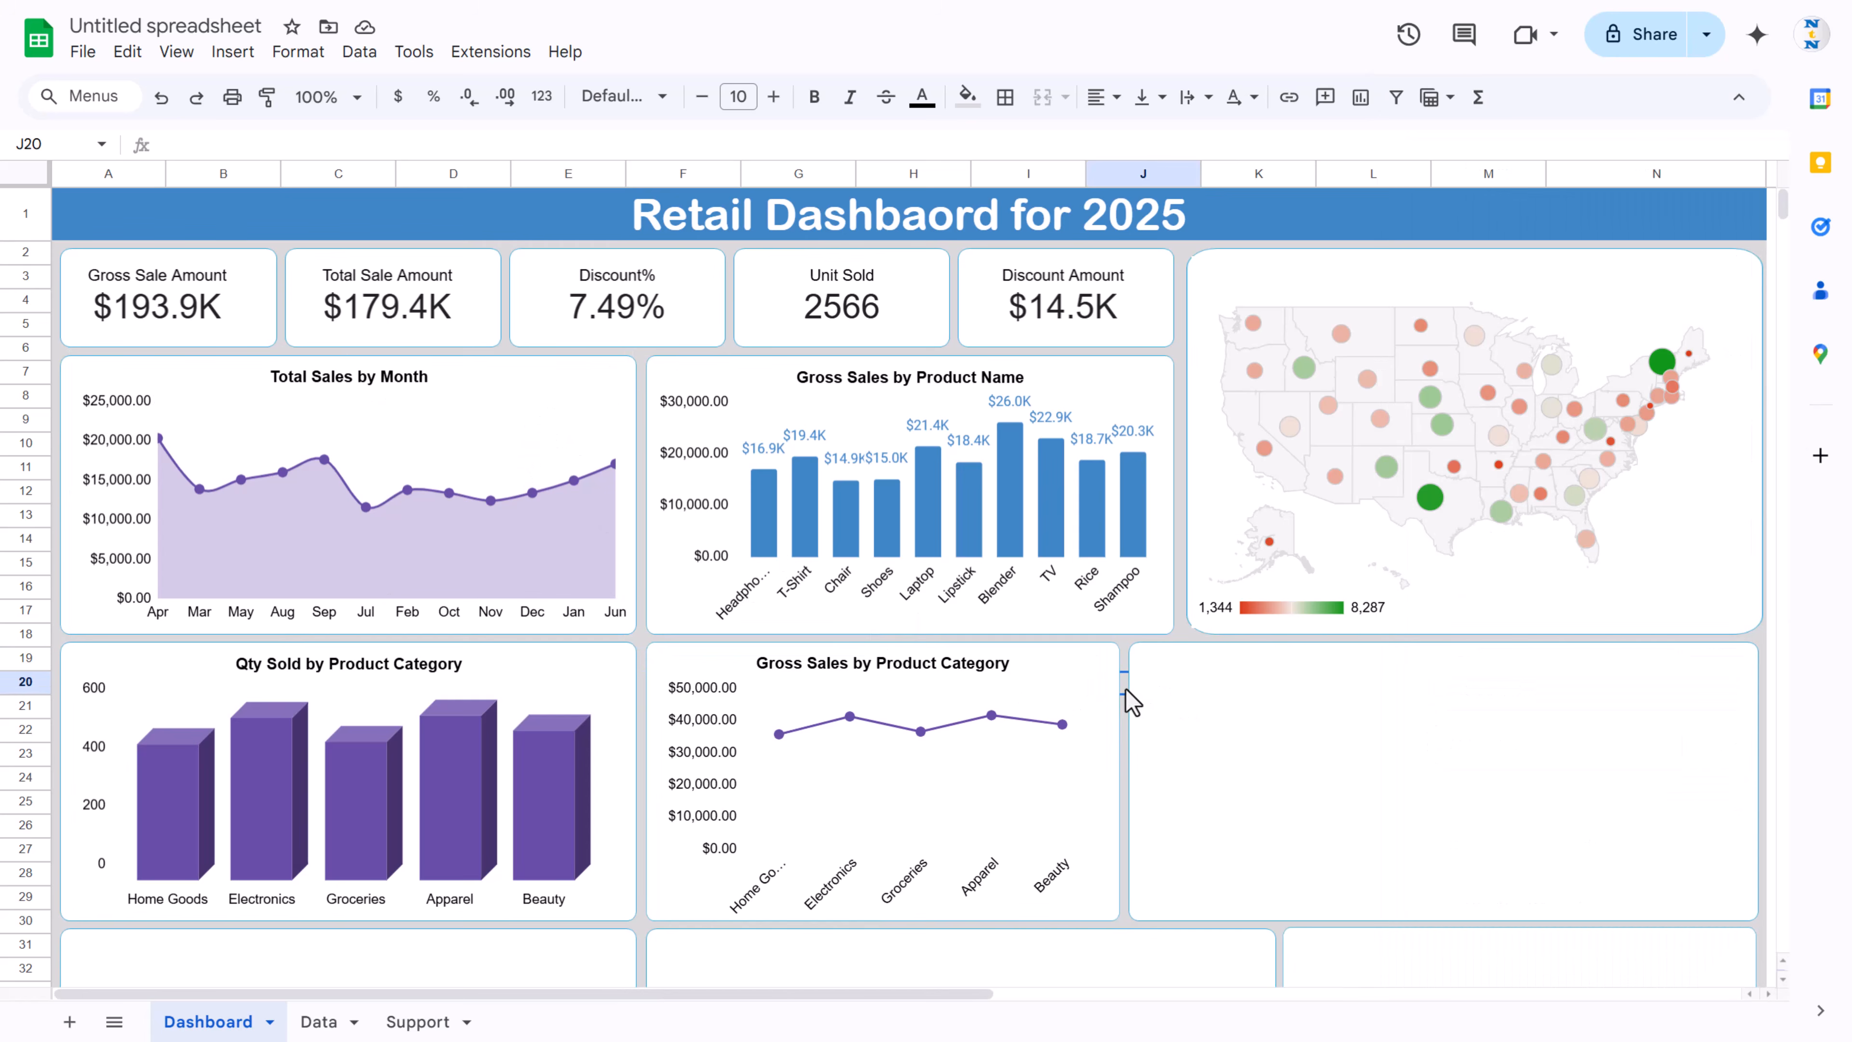
key(ctrl+v)
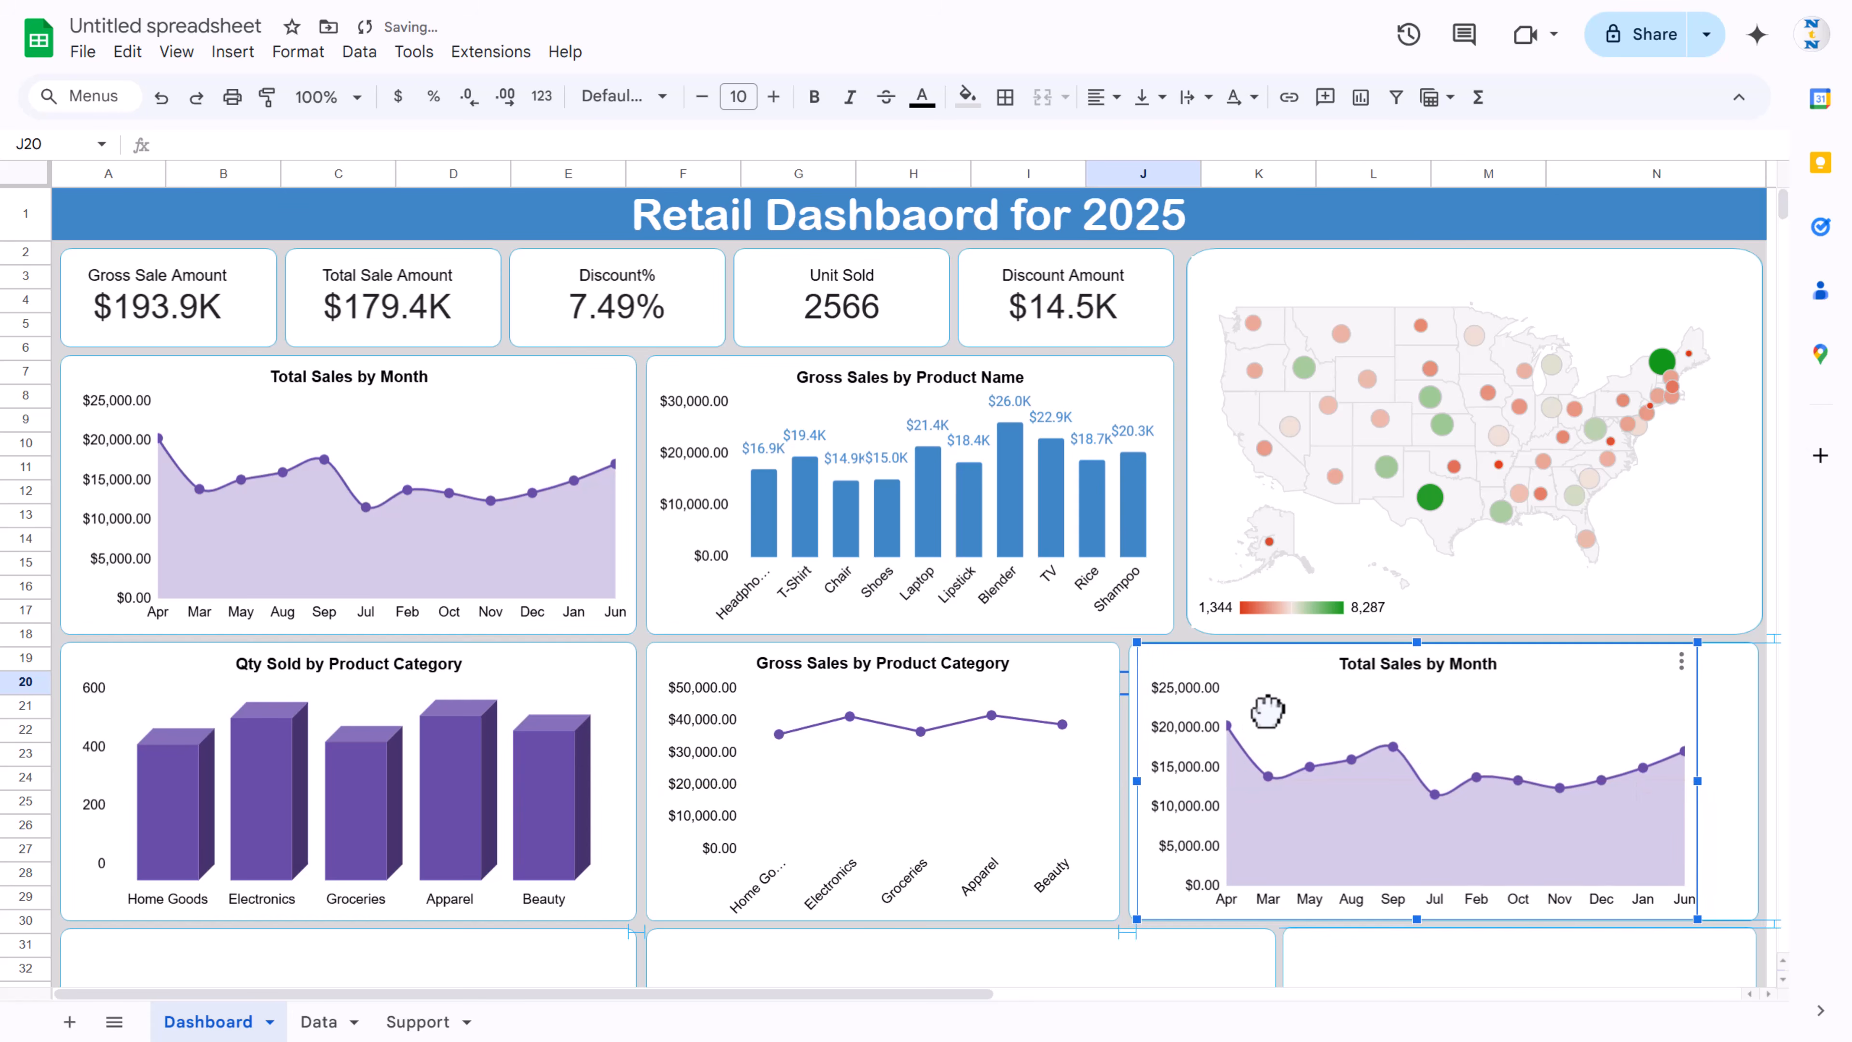
drag(1697, 780, 1747, 781)
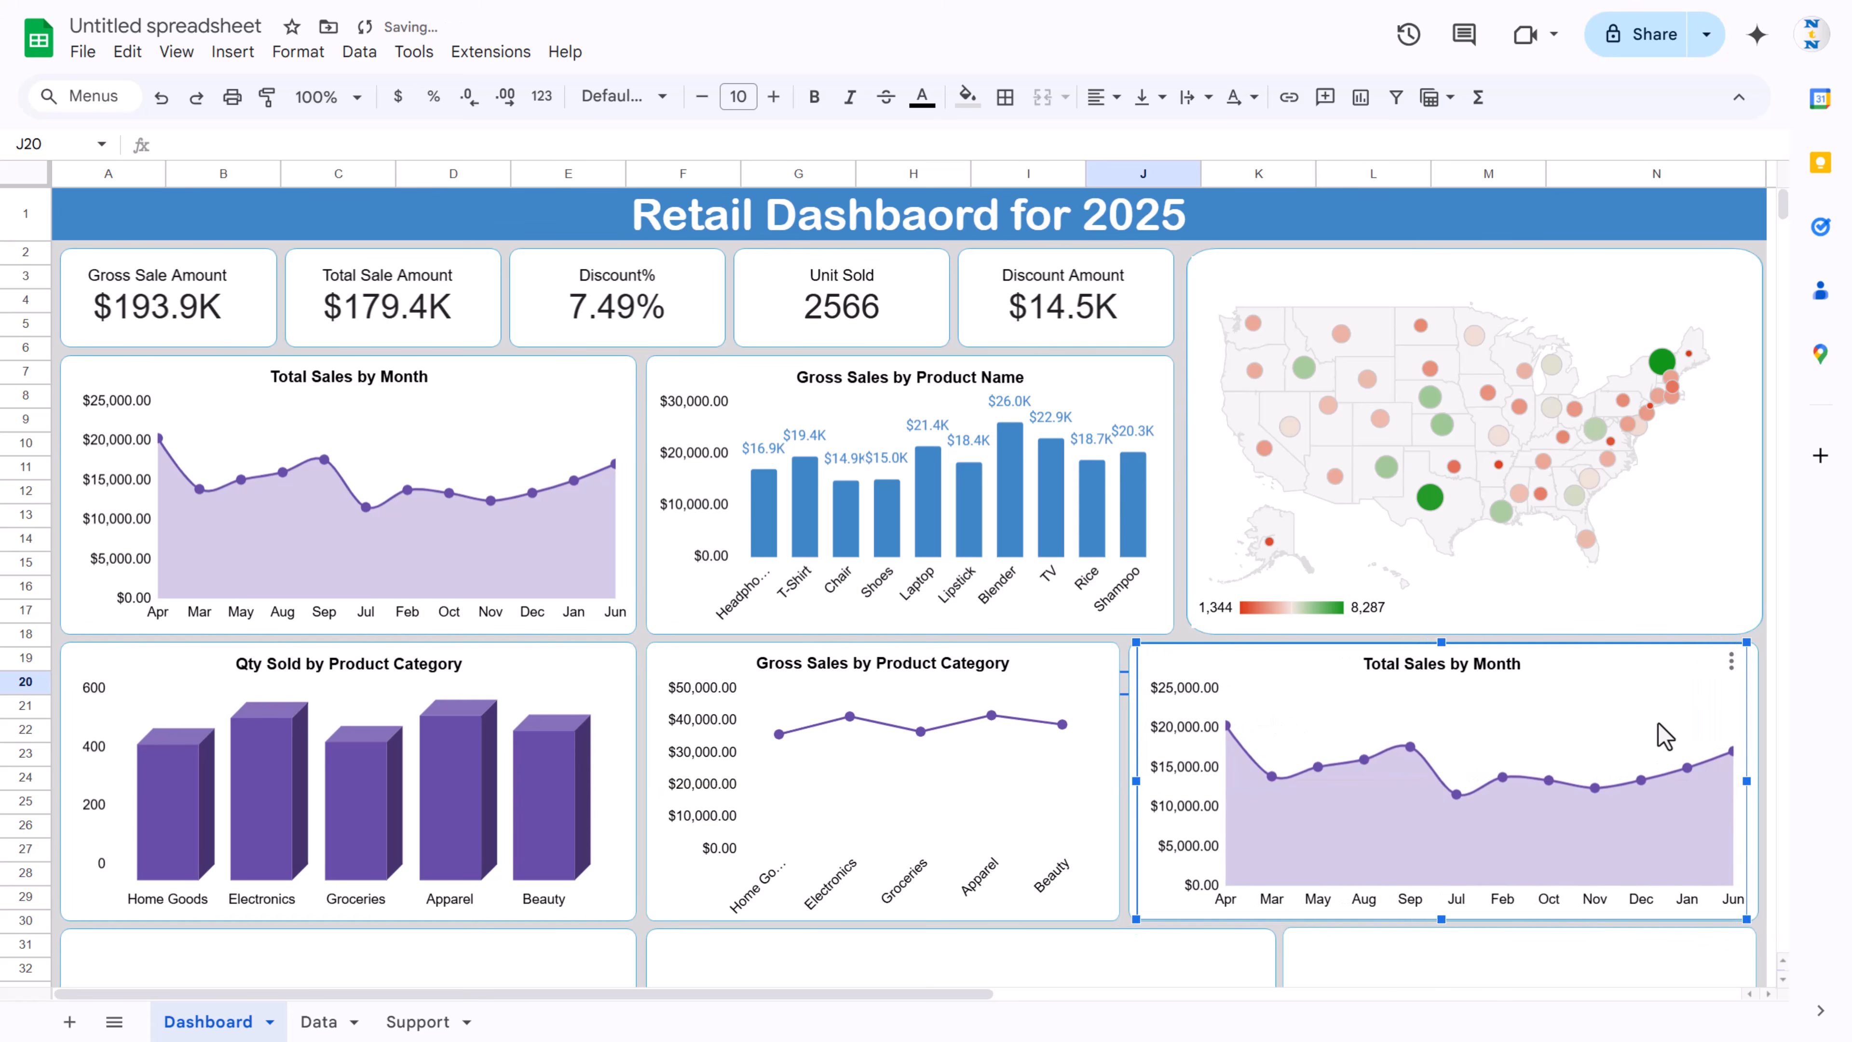
Step: Replace the area chart copy's Data!N1:N1000 range with the Data sheet's Product Name column (Data!D:D)
double_click(1674, 719)
click(1481, 176)
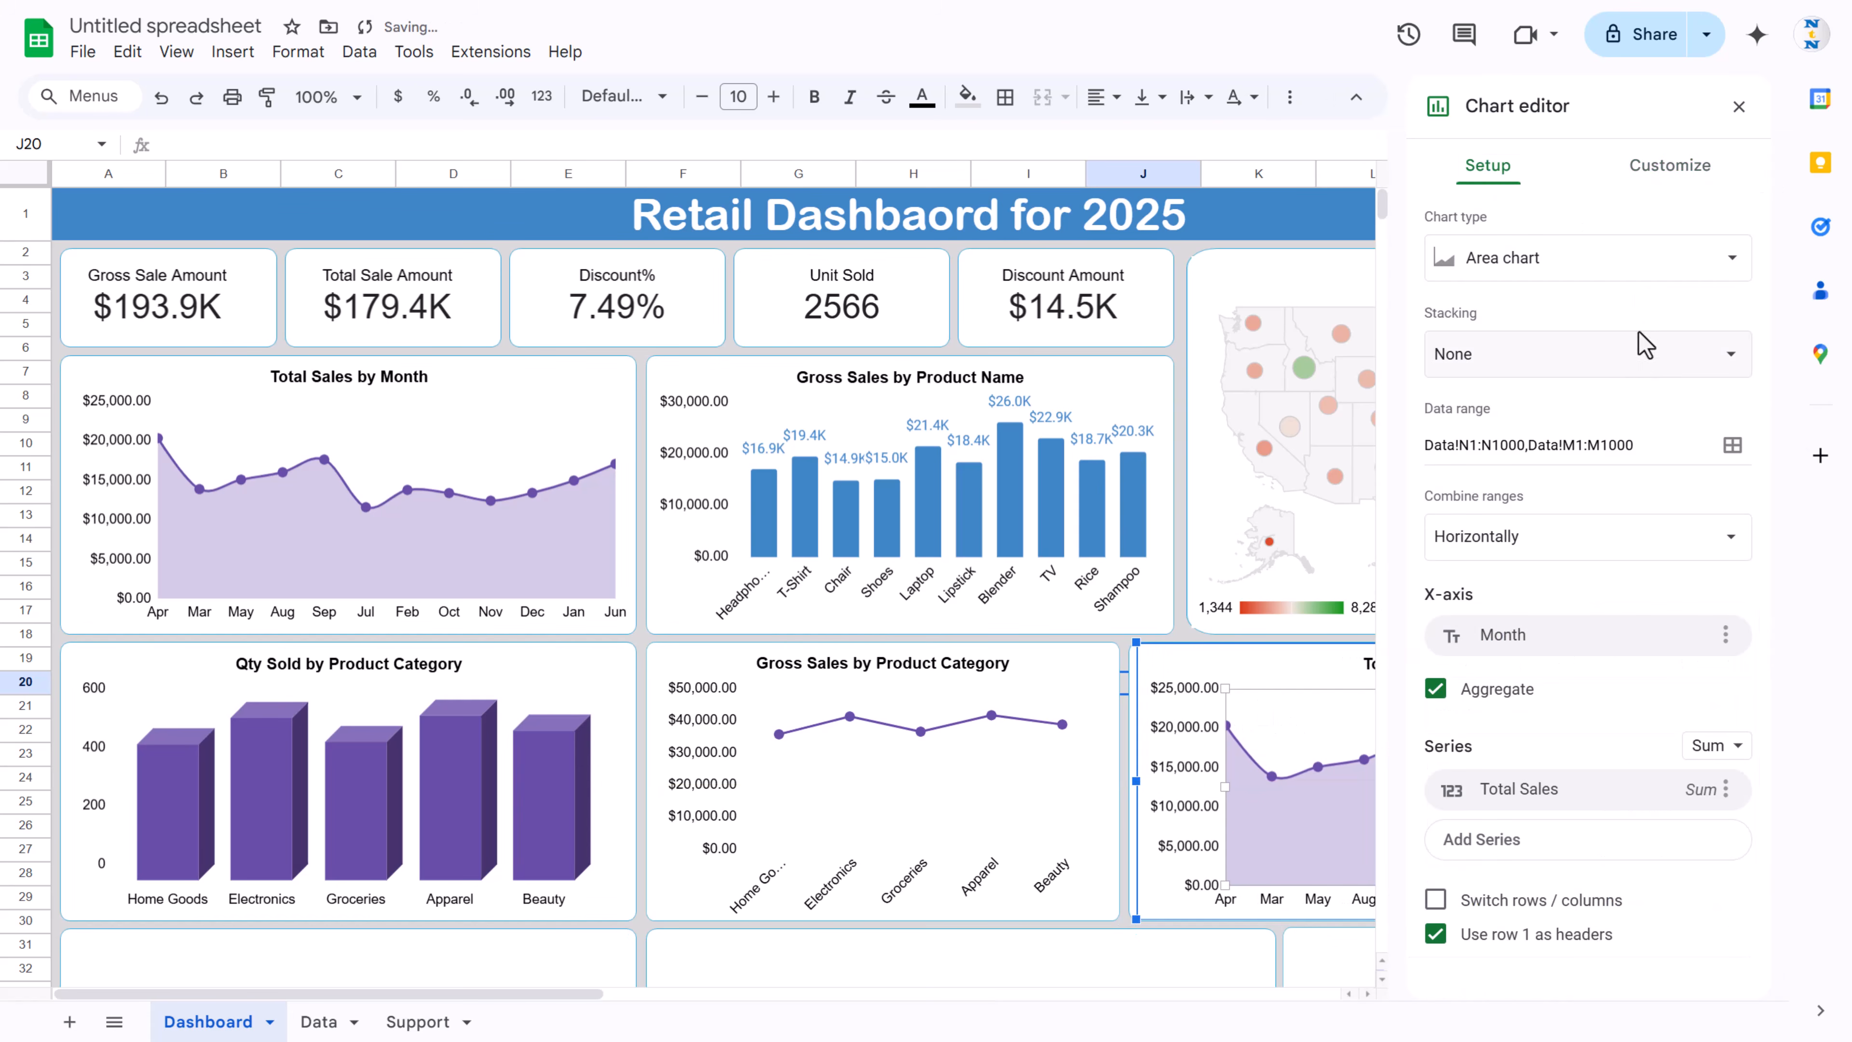
click(1745, 456)
click(927, 330)
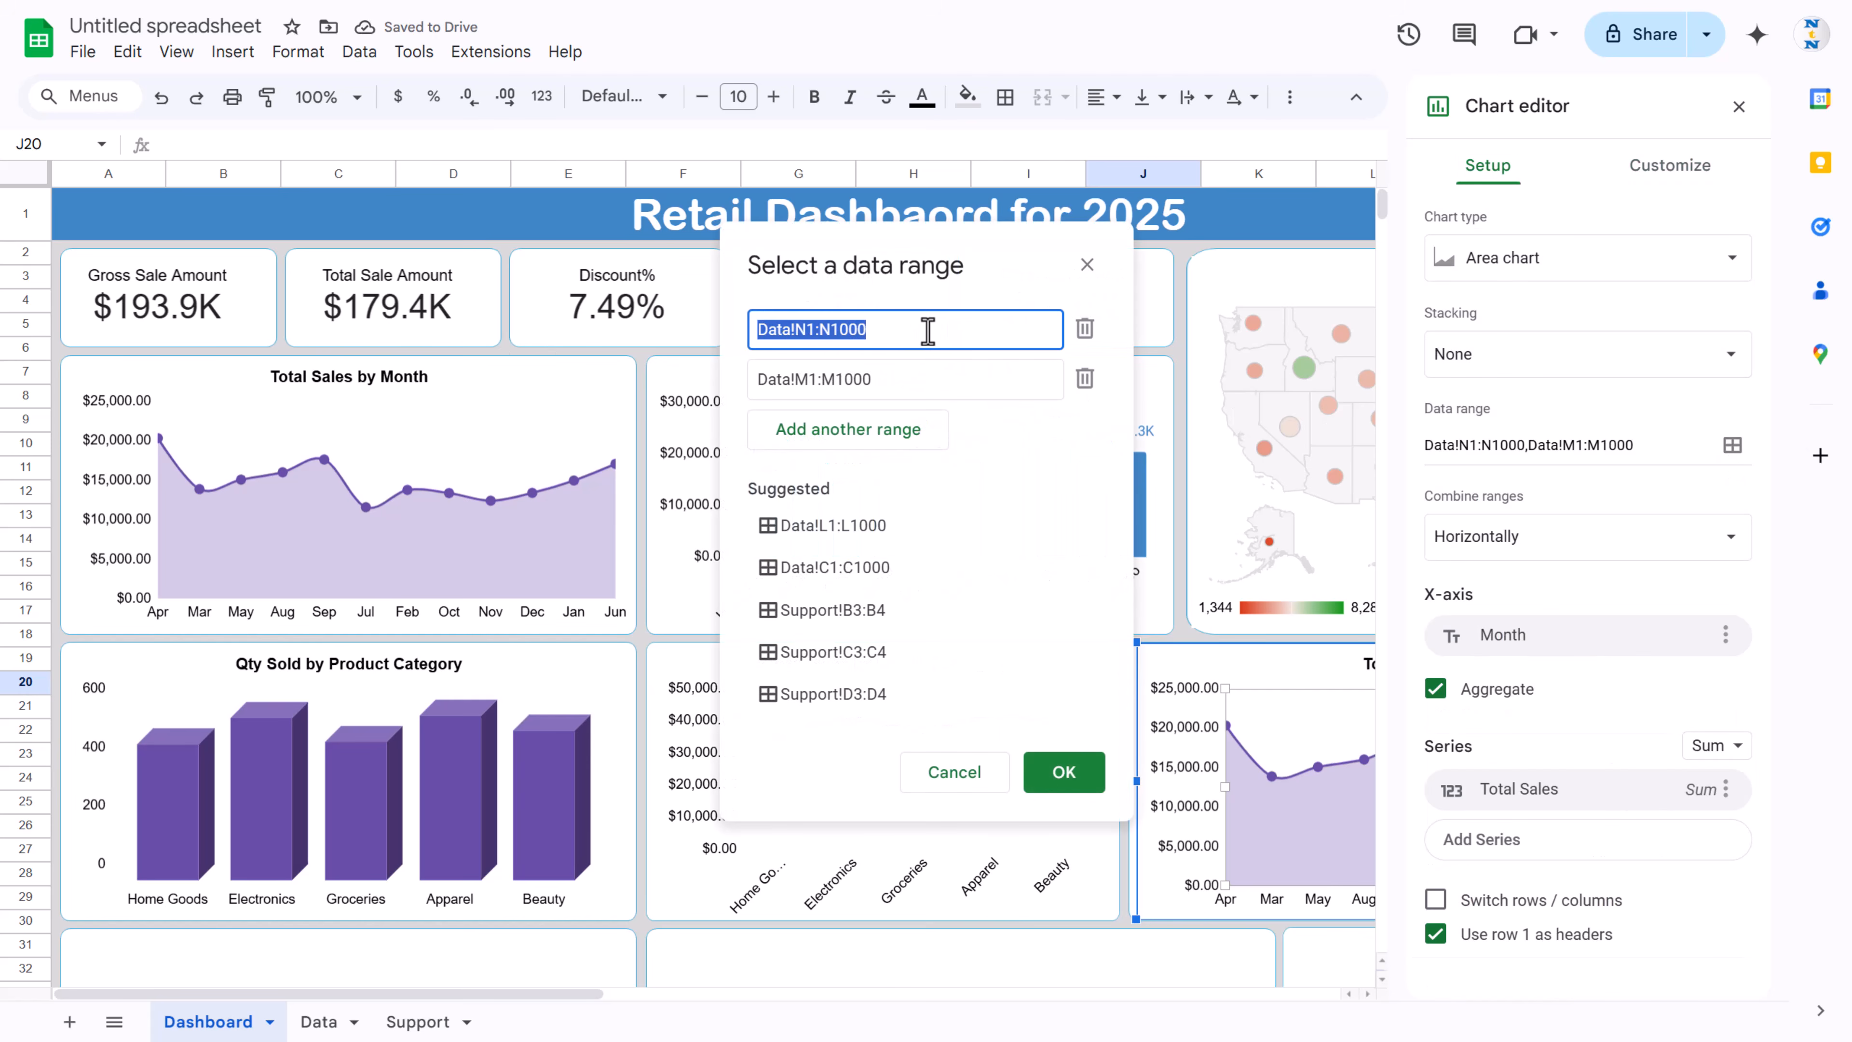
key(BackSpace)
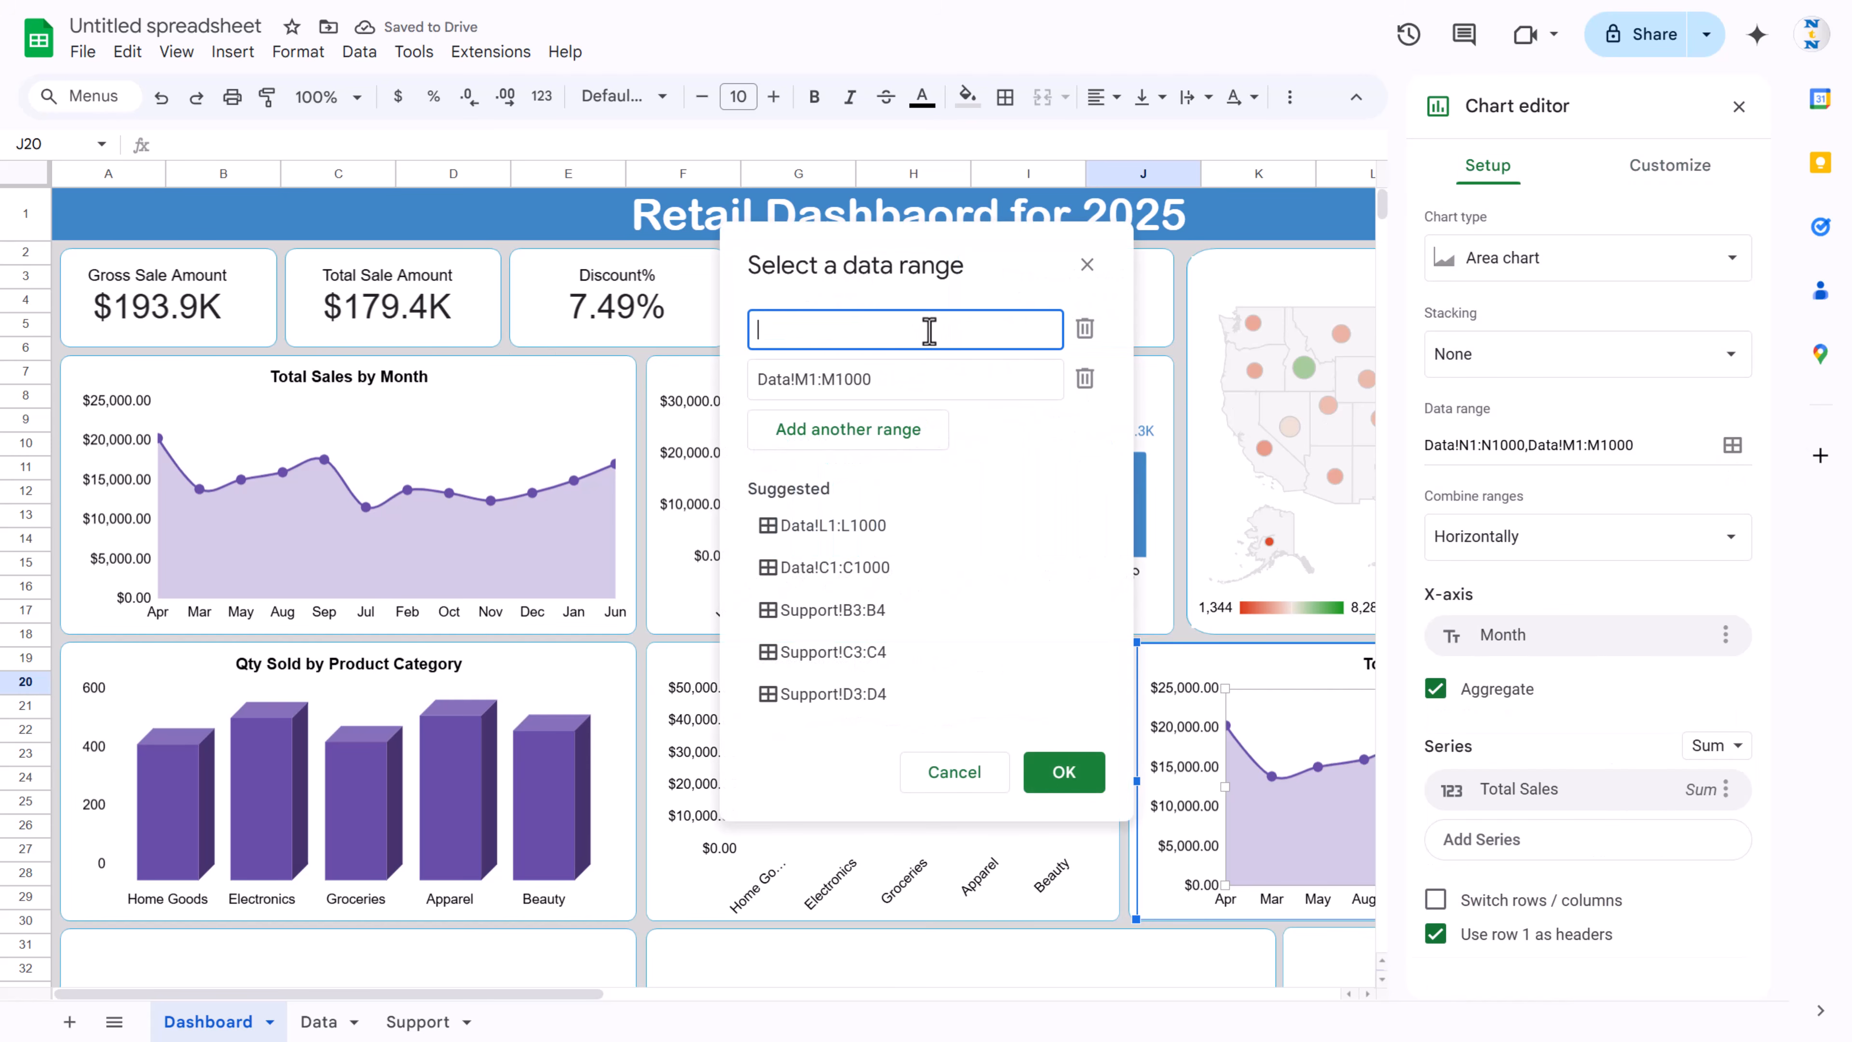
click(321, 1023)
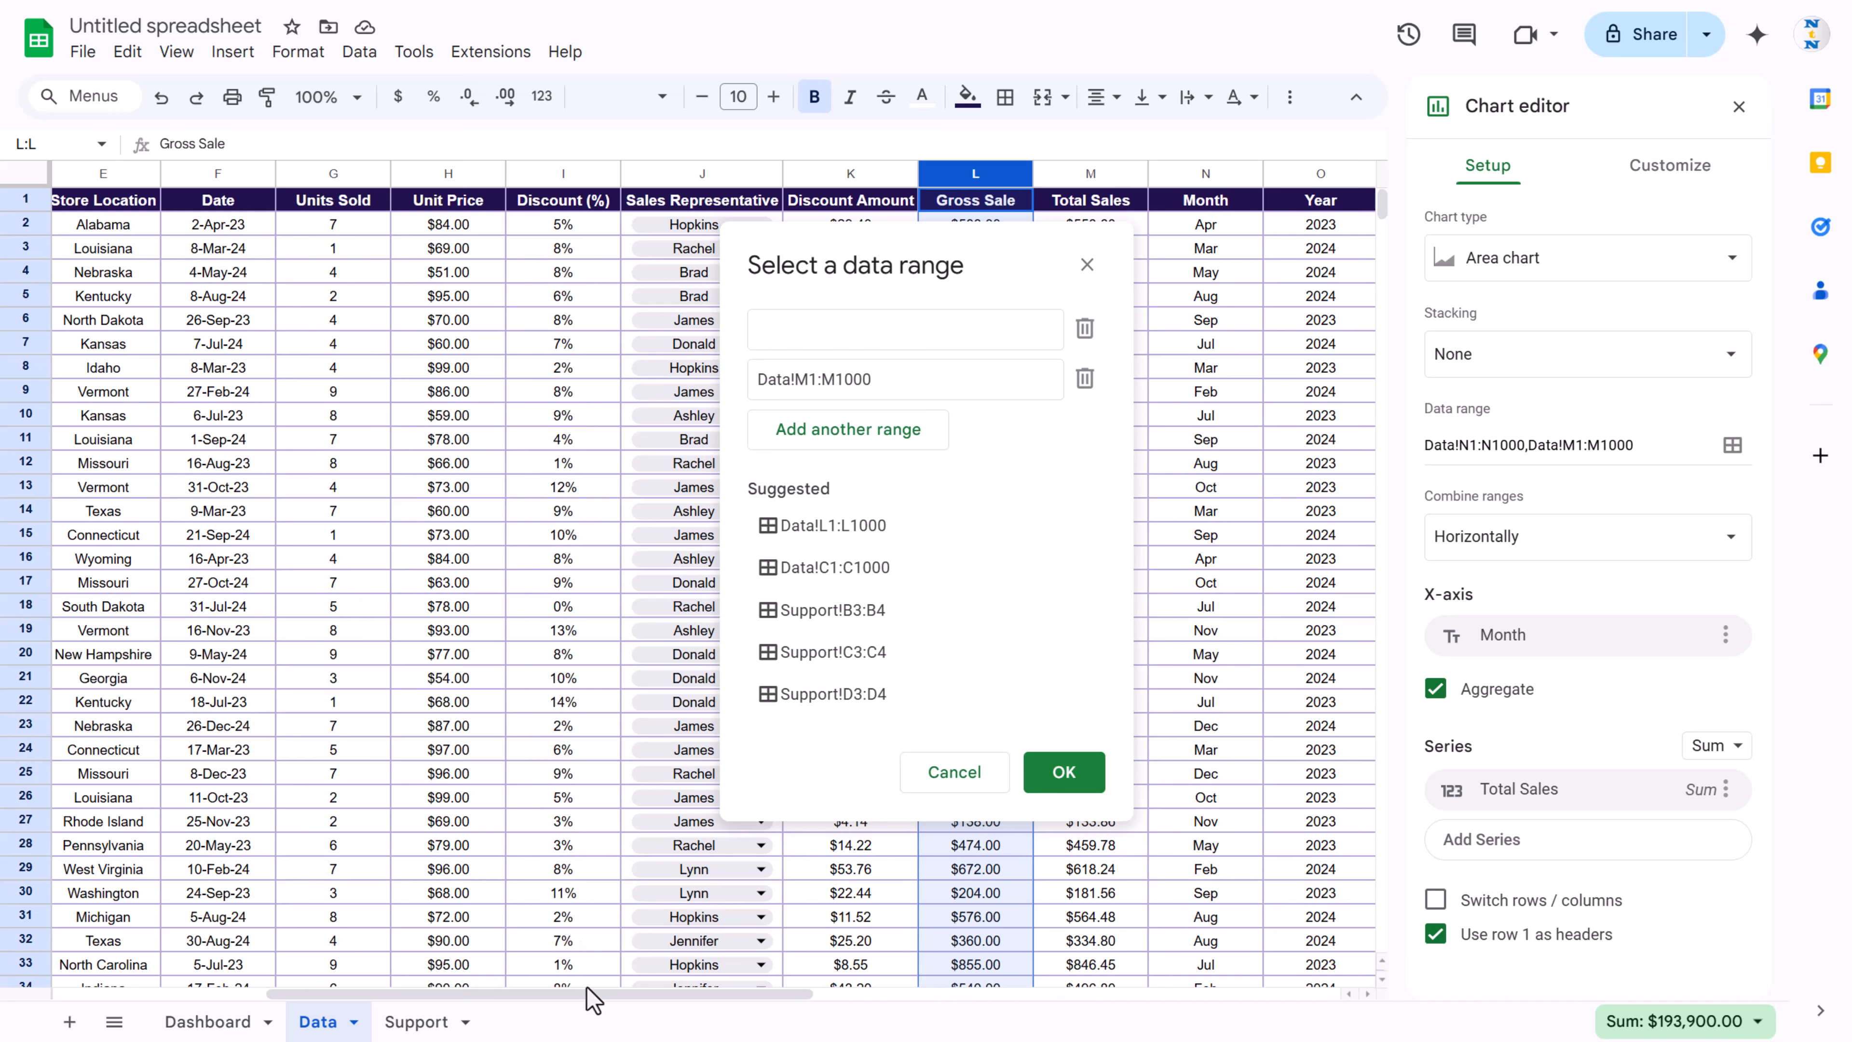
drag(594, 995, 383, 994)
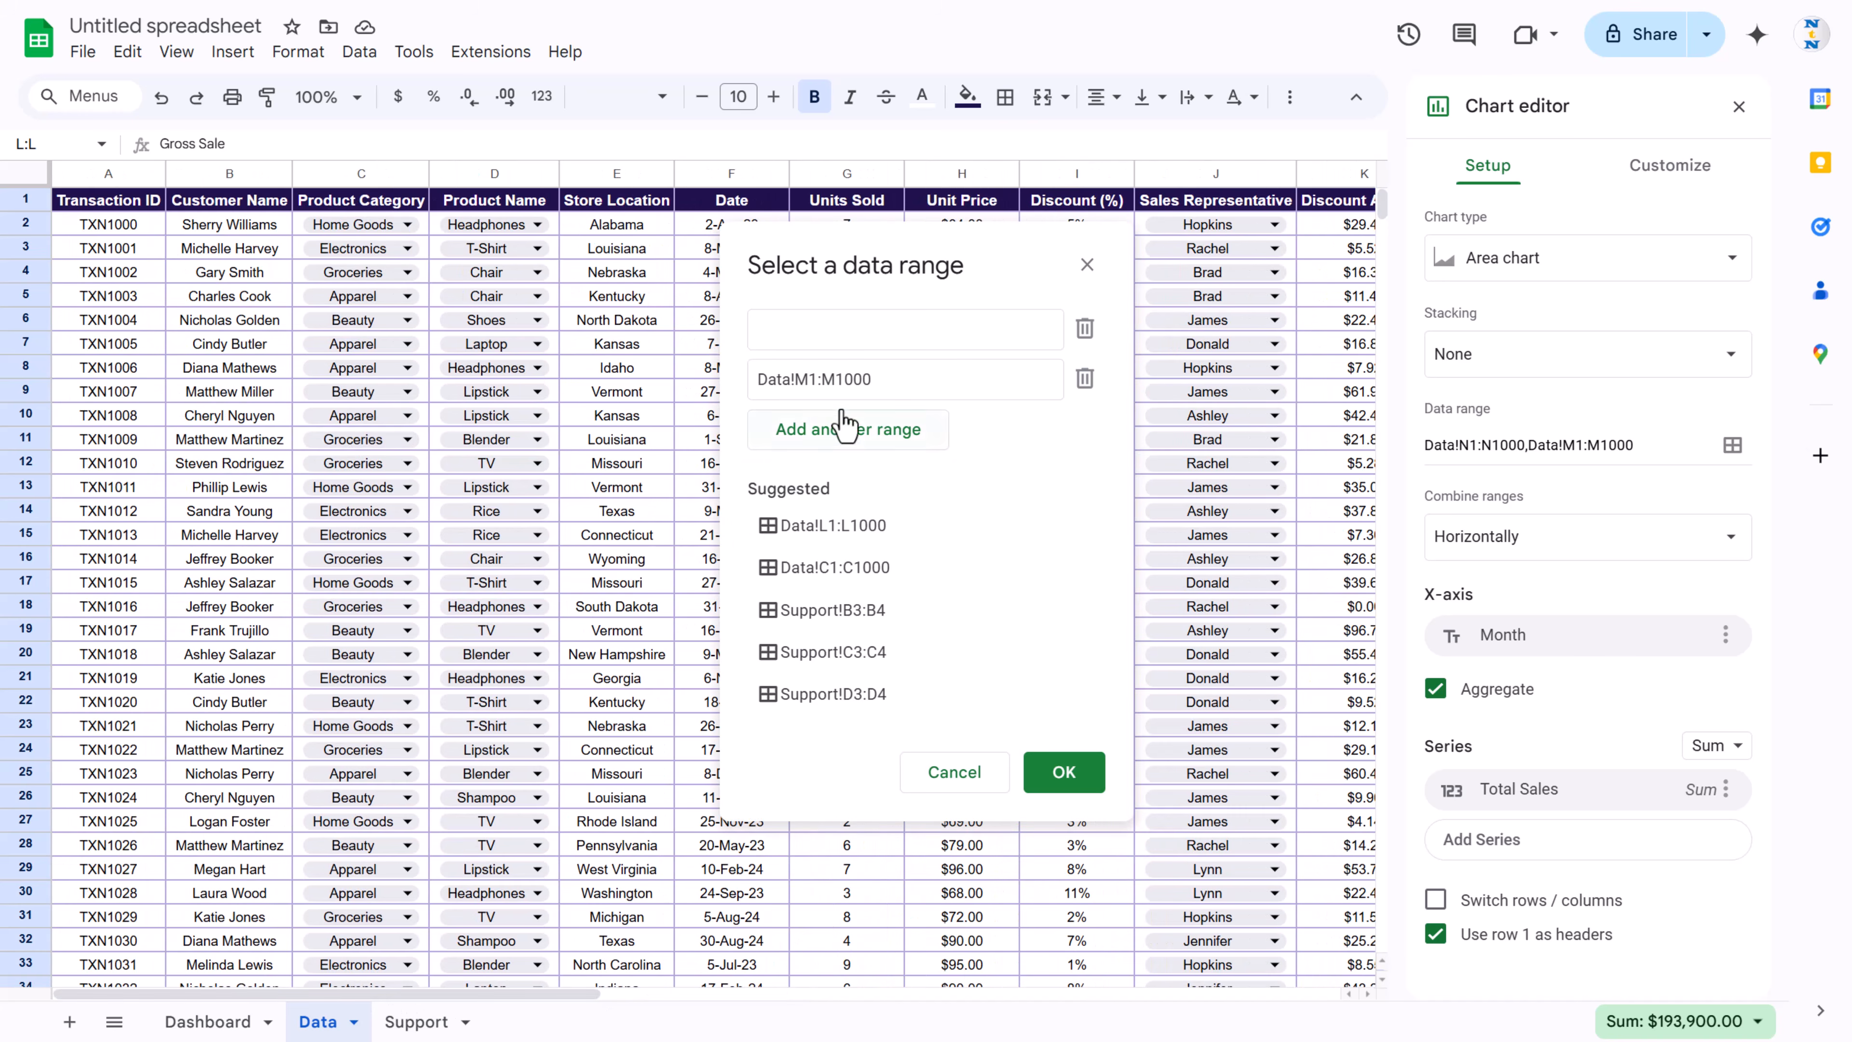
click(511, 175)
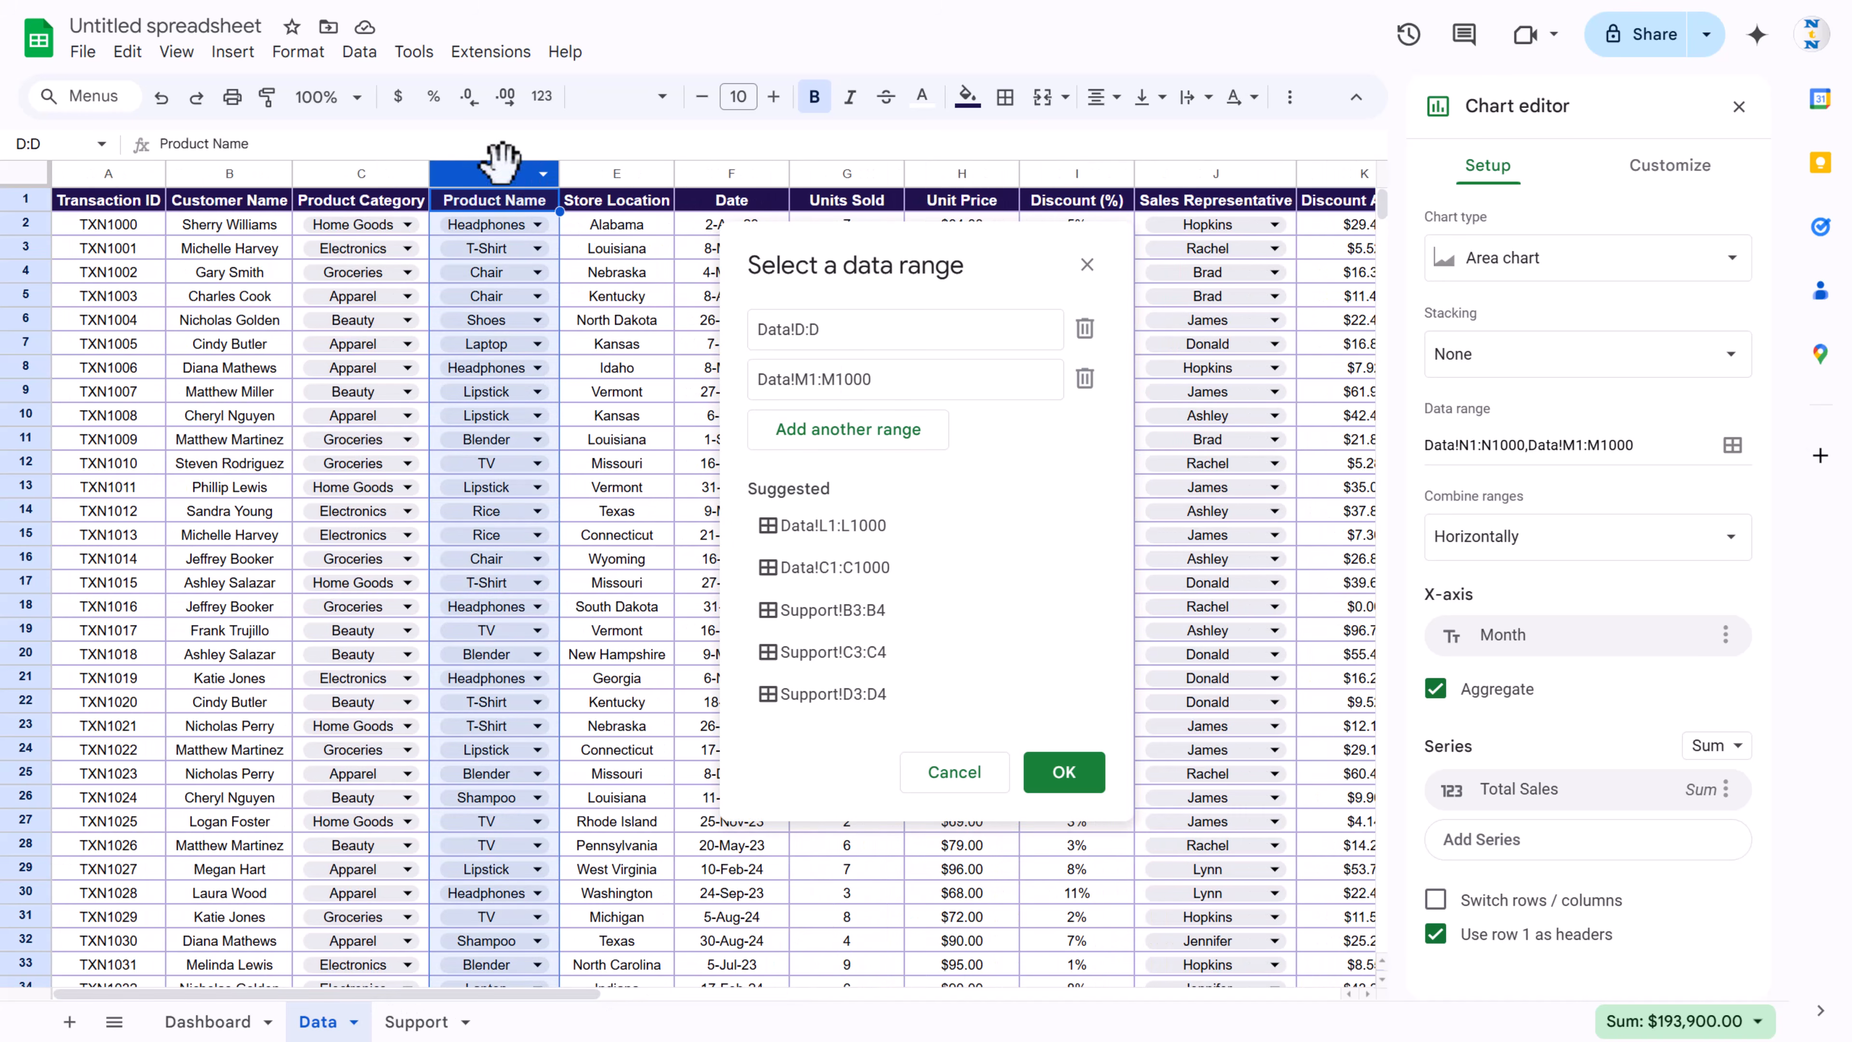
click(1063, 773)
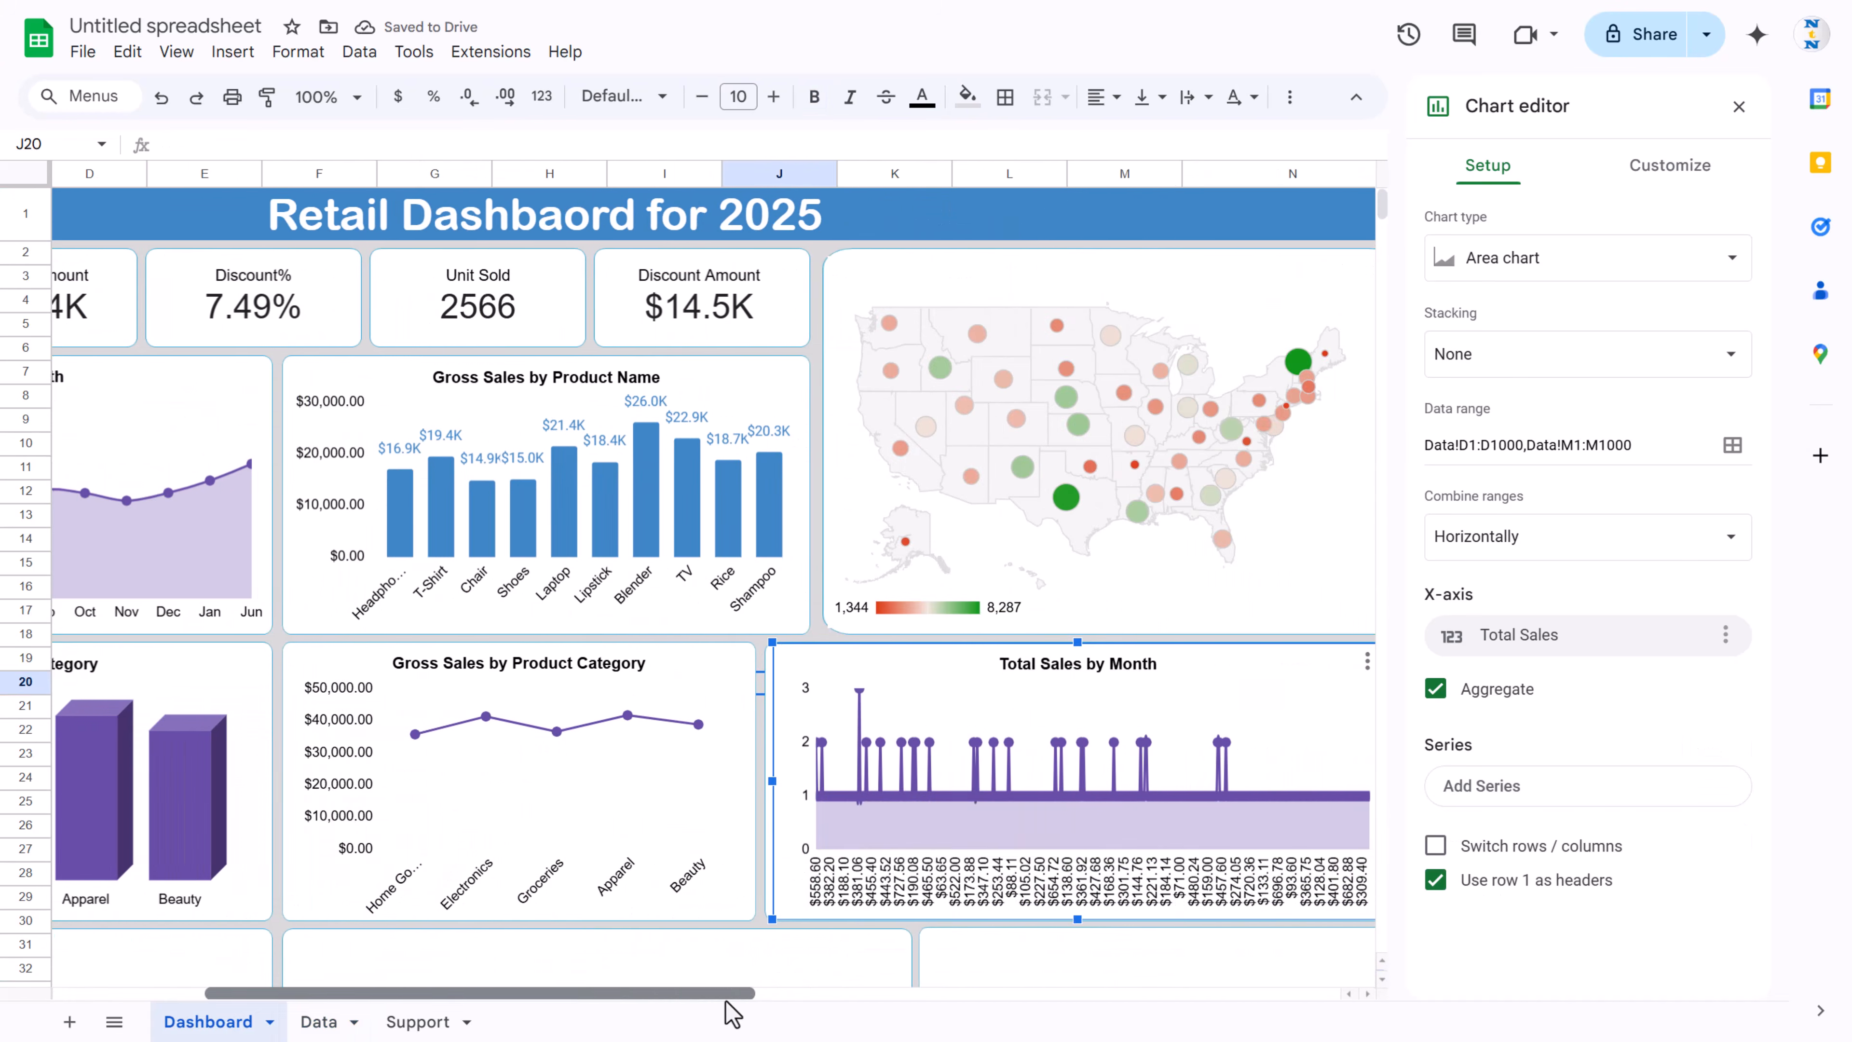
Step: Set the area chart copy's X-axis to Product Name and add Total Sales as its series
click(1581, 637)
click(1565, 730)
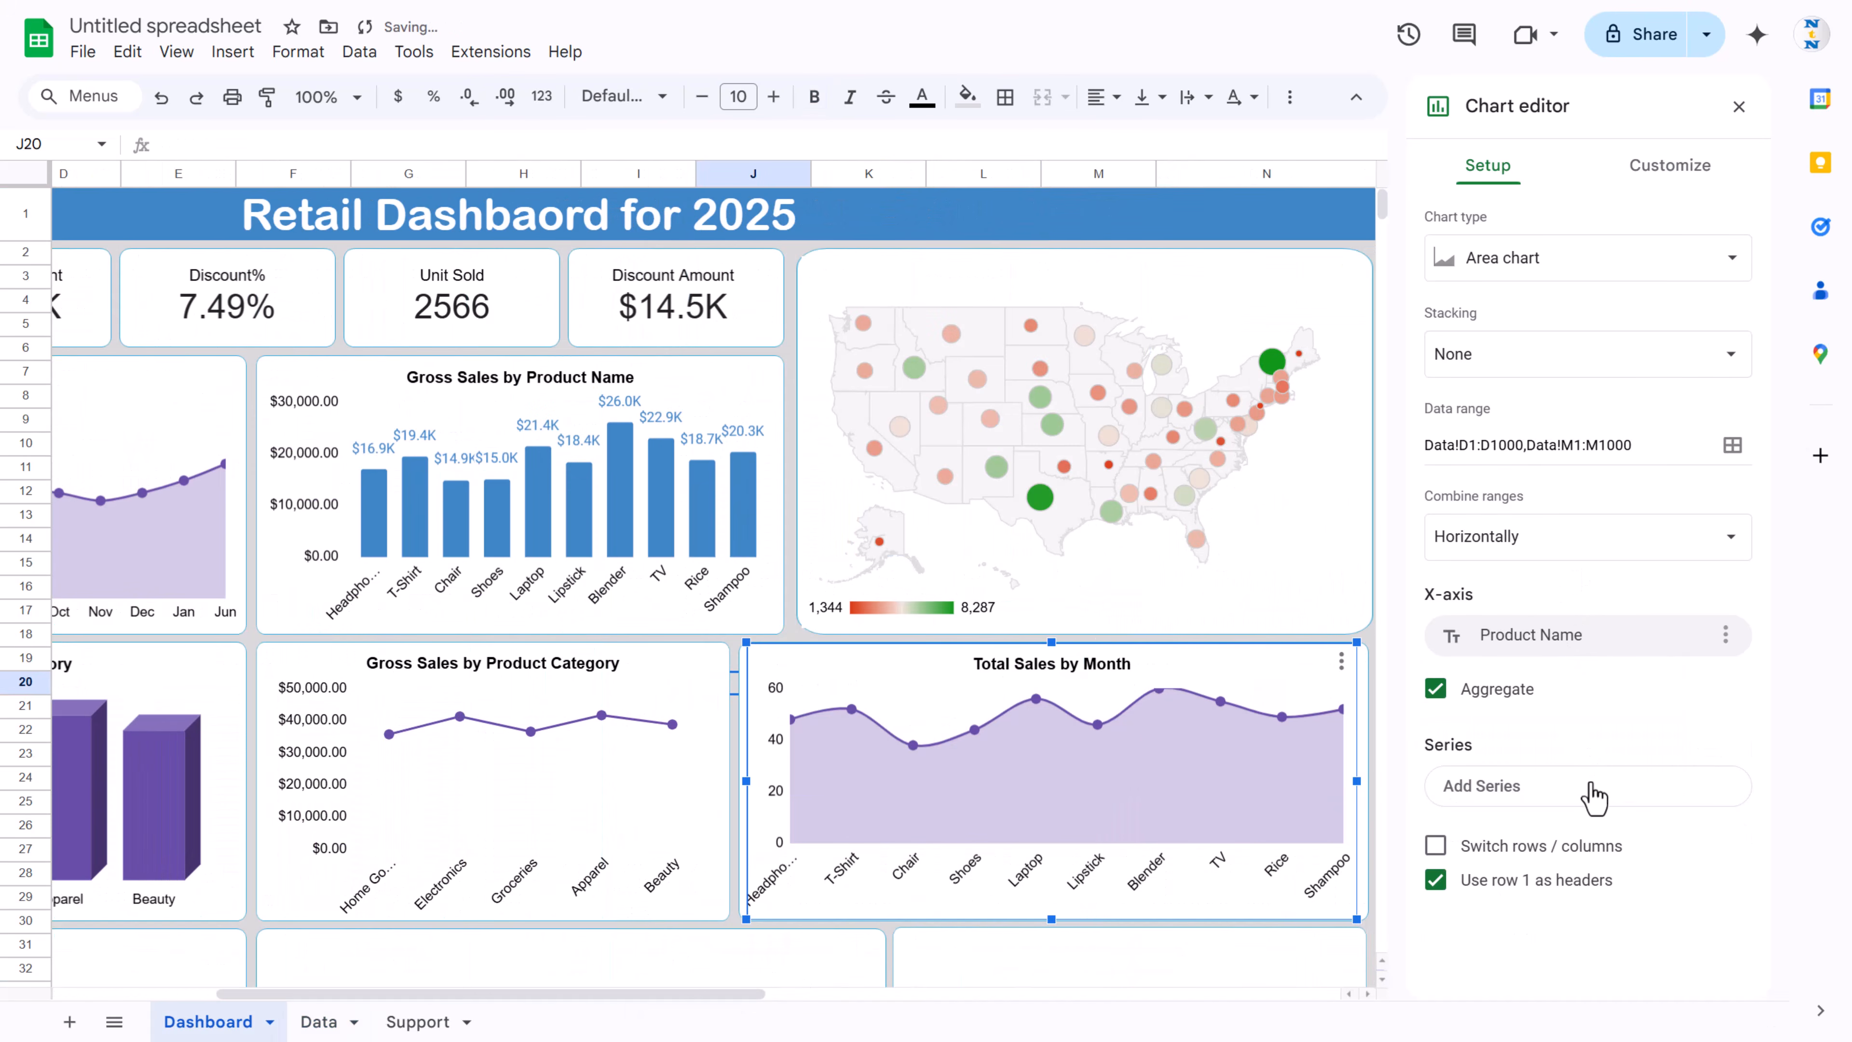
click(1593, 796)
click(1561, 879)
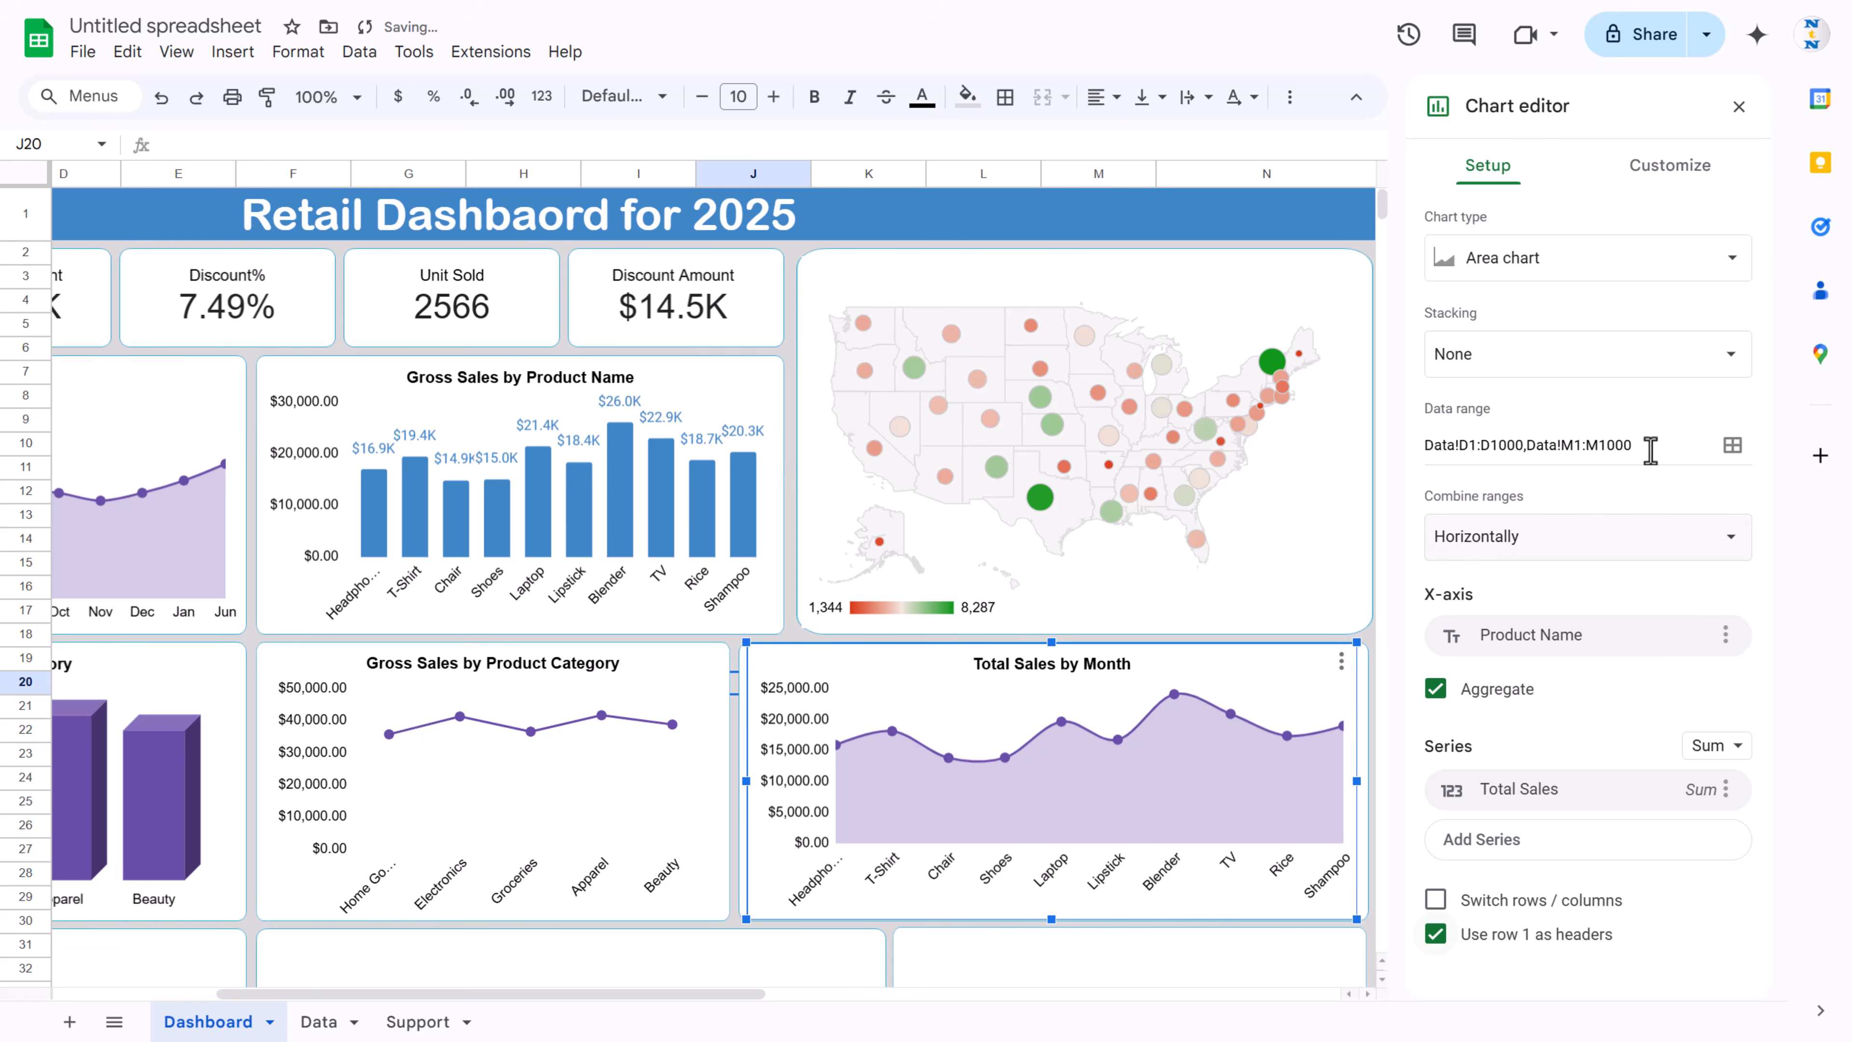
Step: Change the Total Sales by product chart to a bar chart and set its series fill color to dark purple
click(1613, 263)
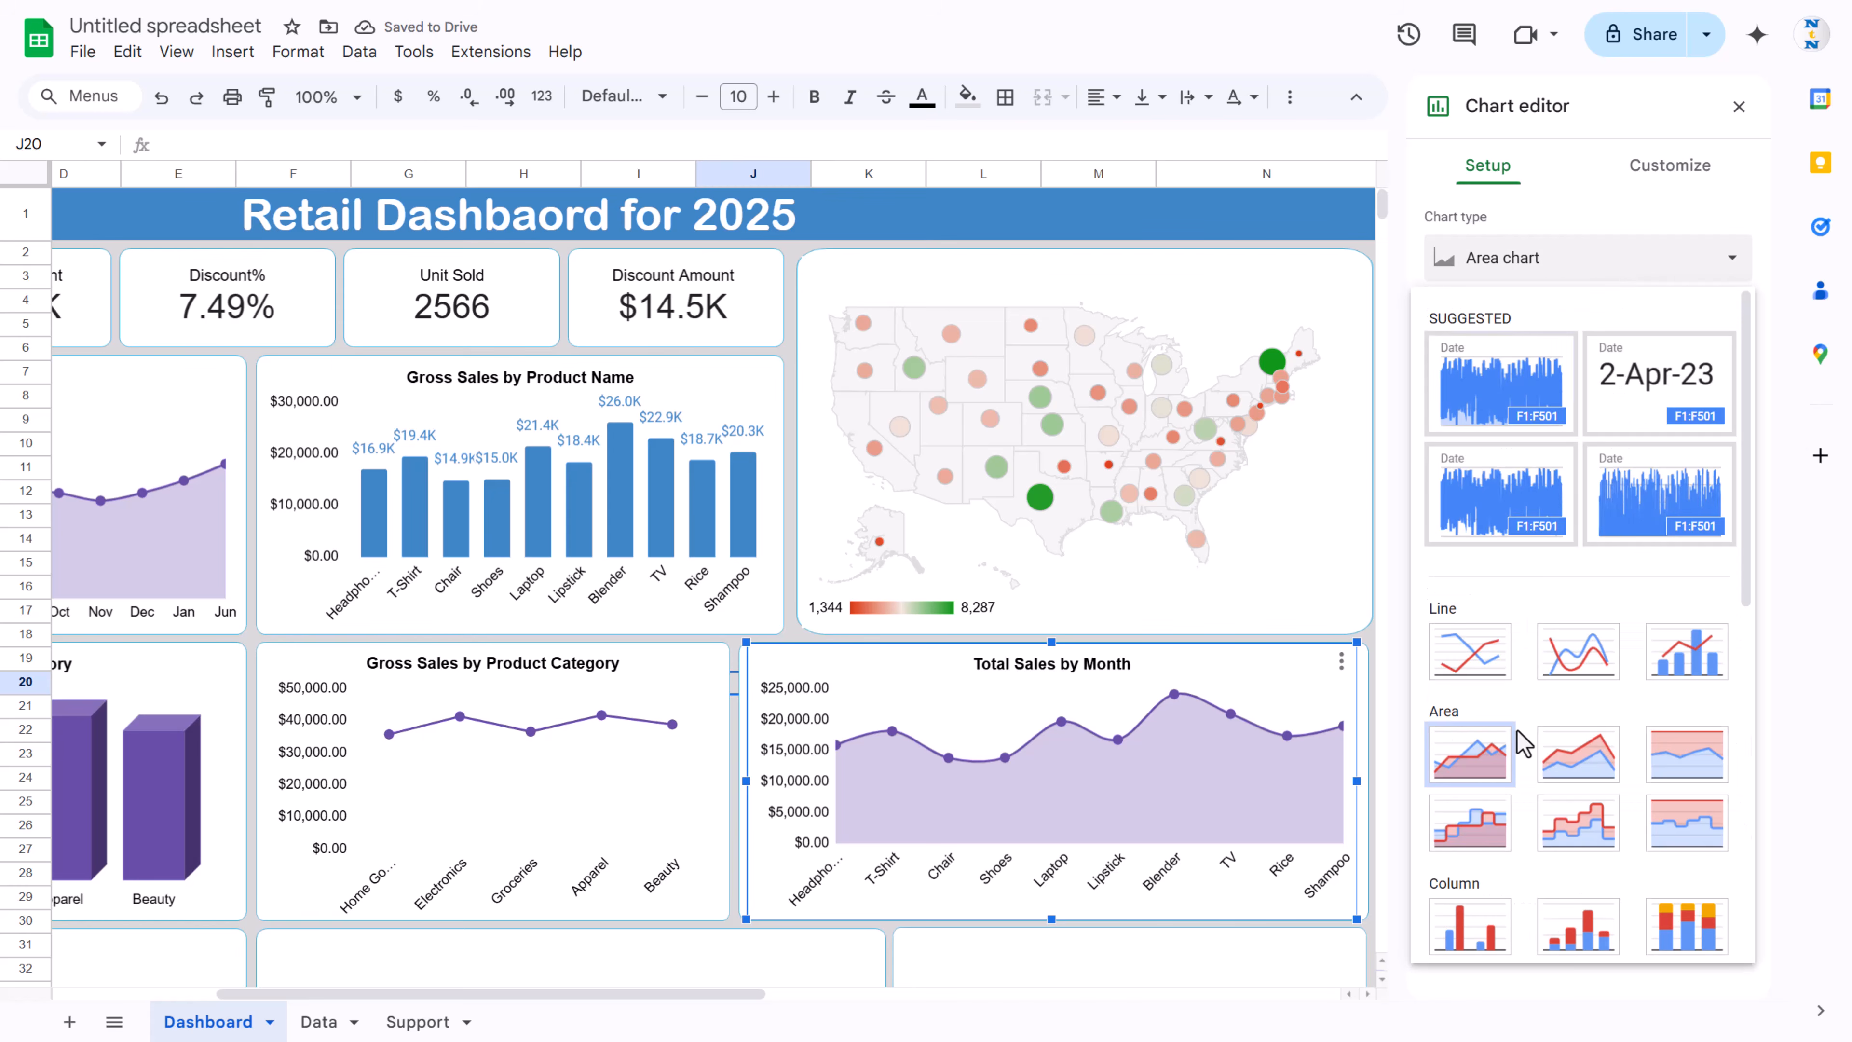
scroll(1523, 745, down, 5)
click(1481, 657)
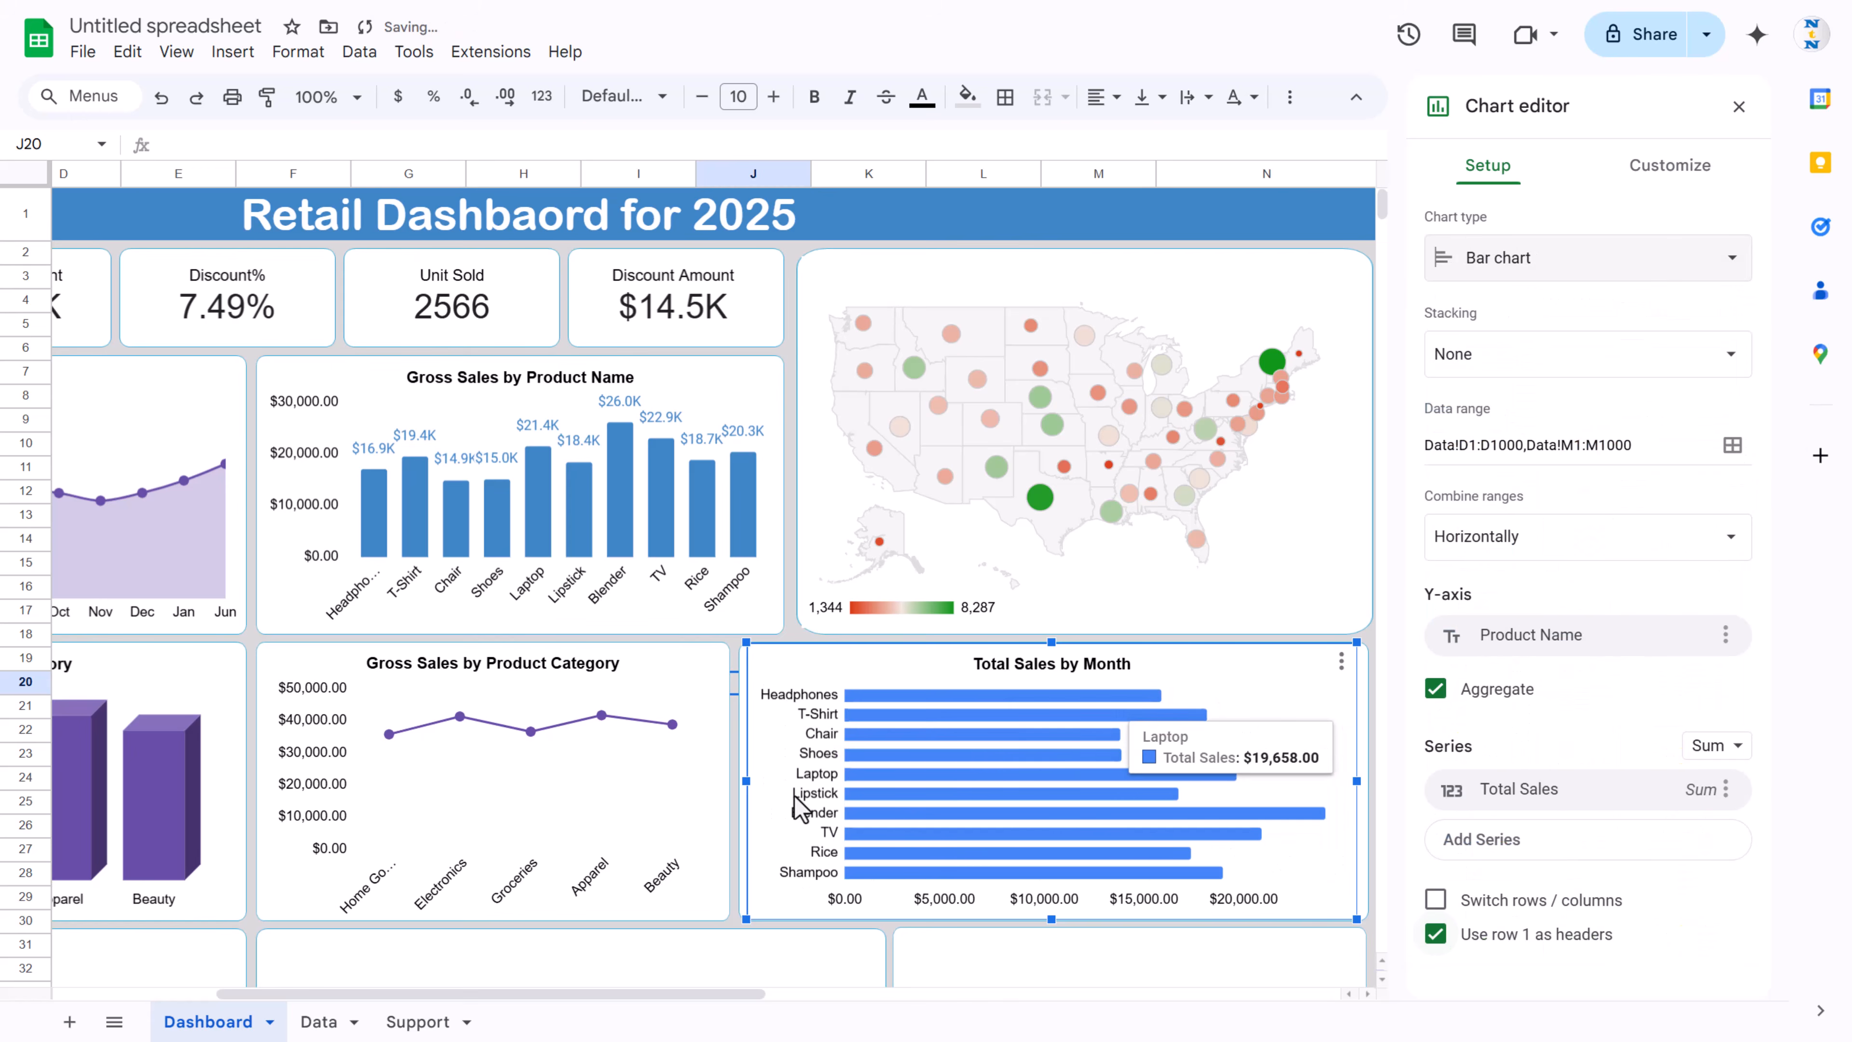
click(1123, 719)
click(1594, 438)
click(1590, 437)
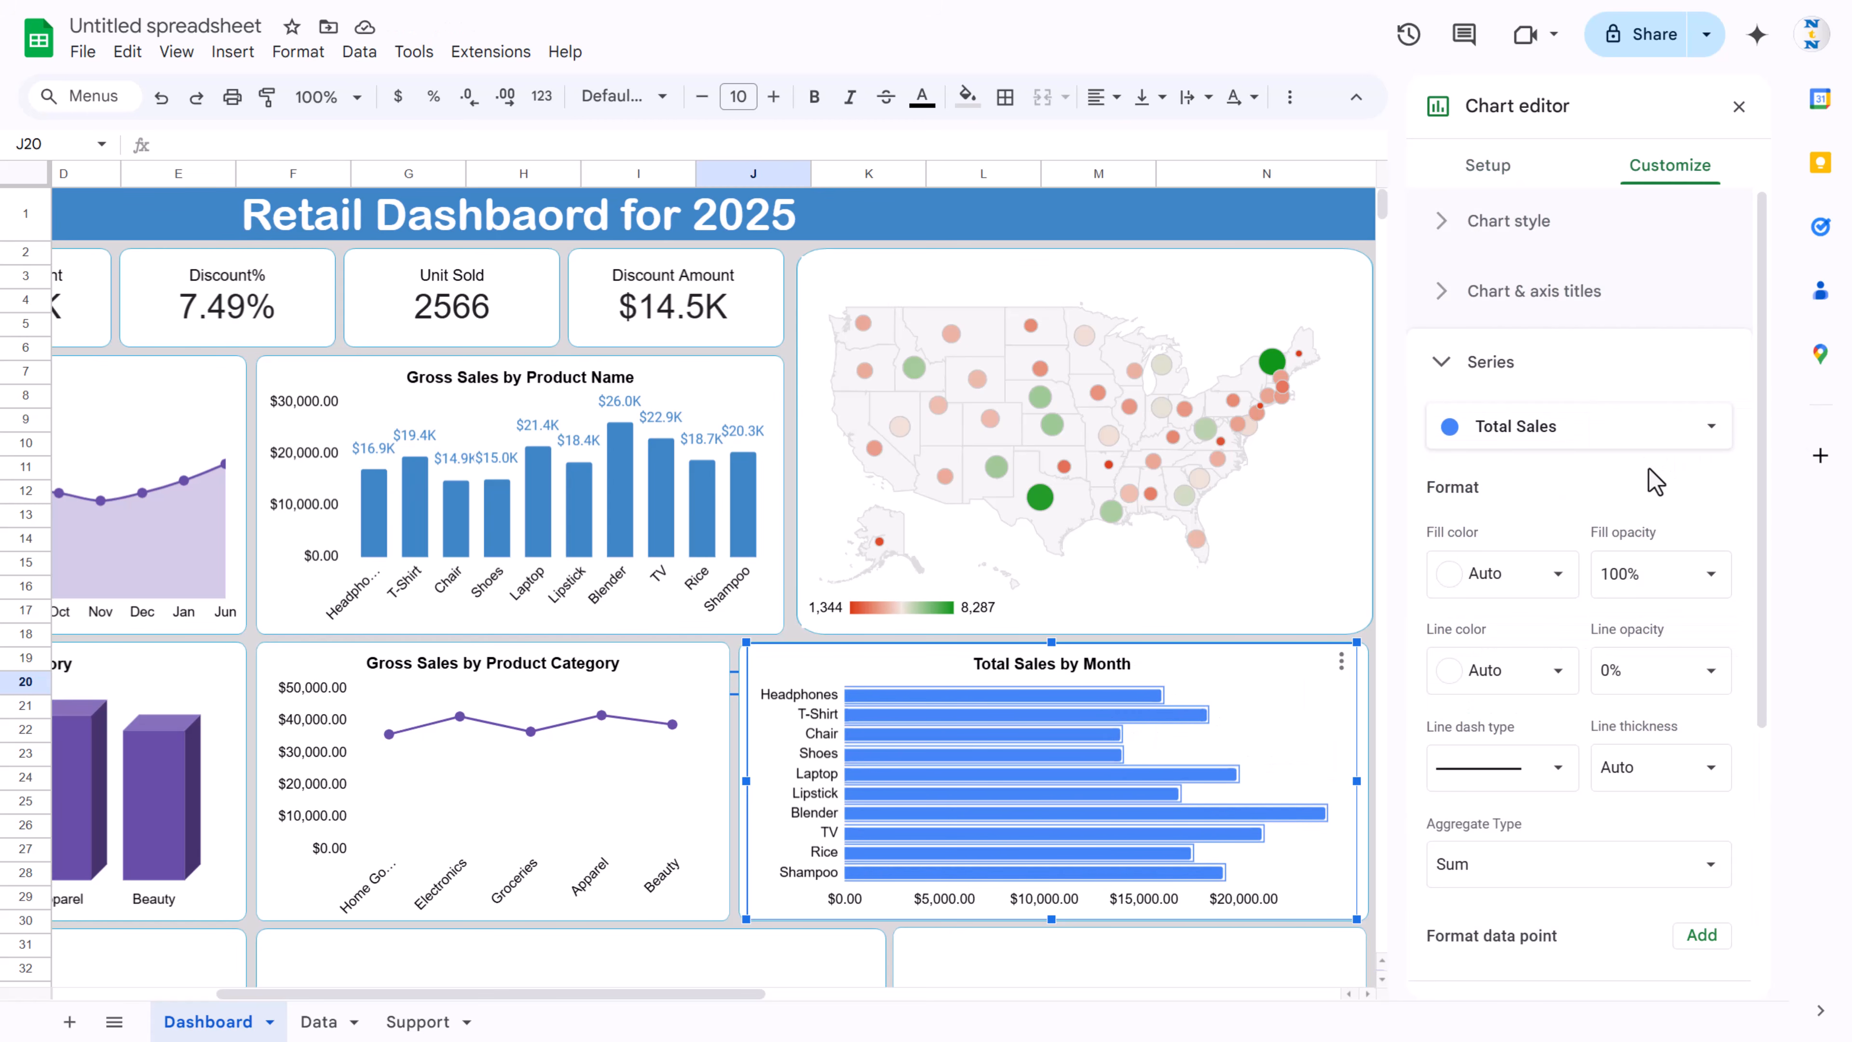
click(1502, 574)
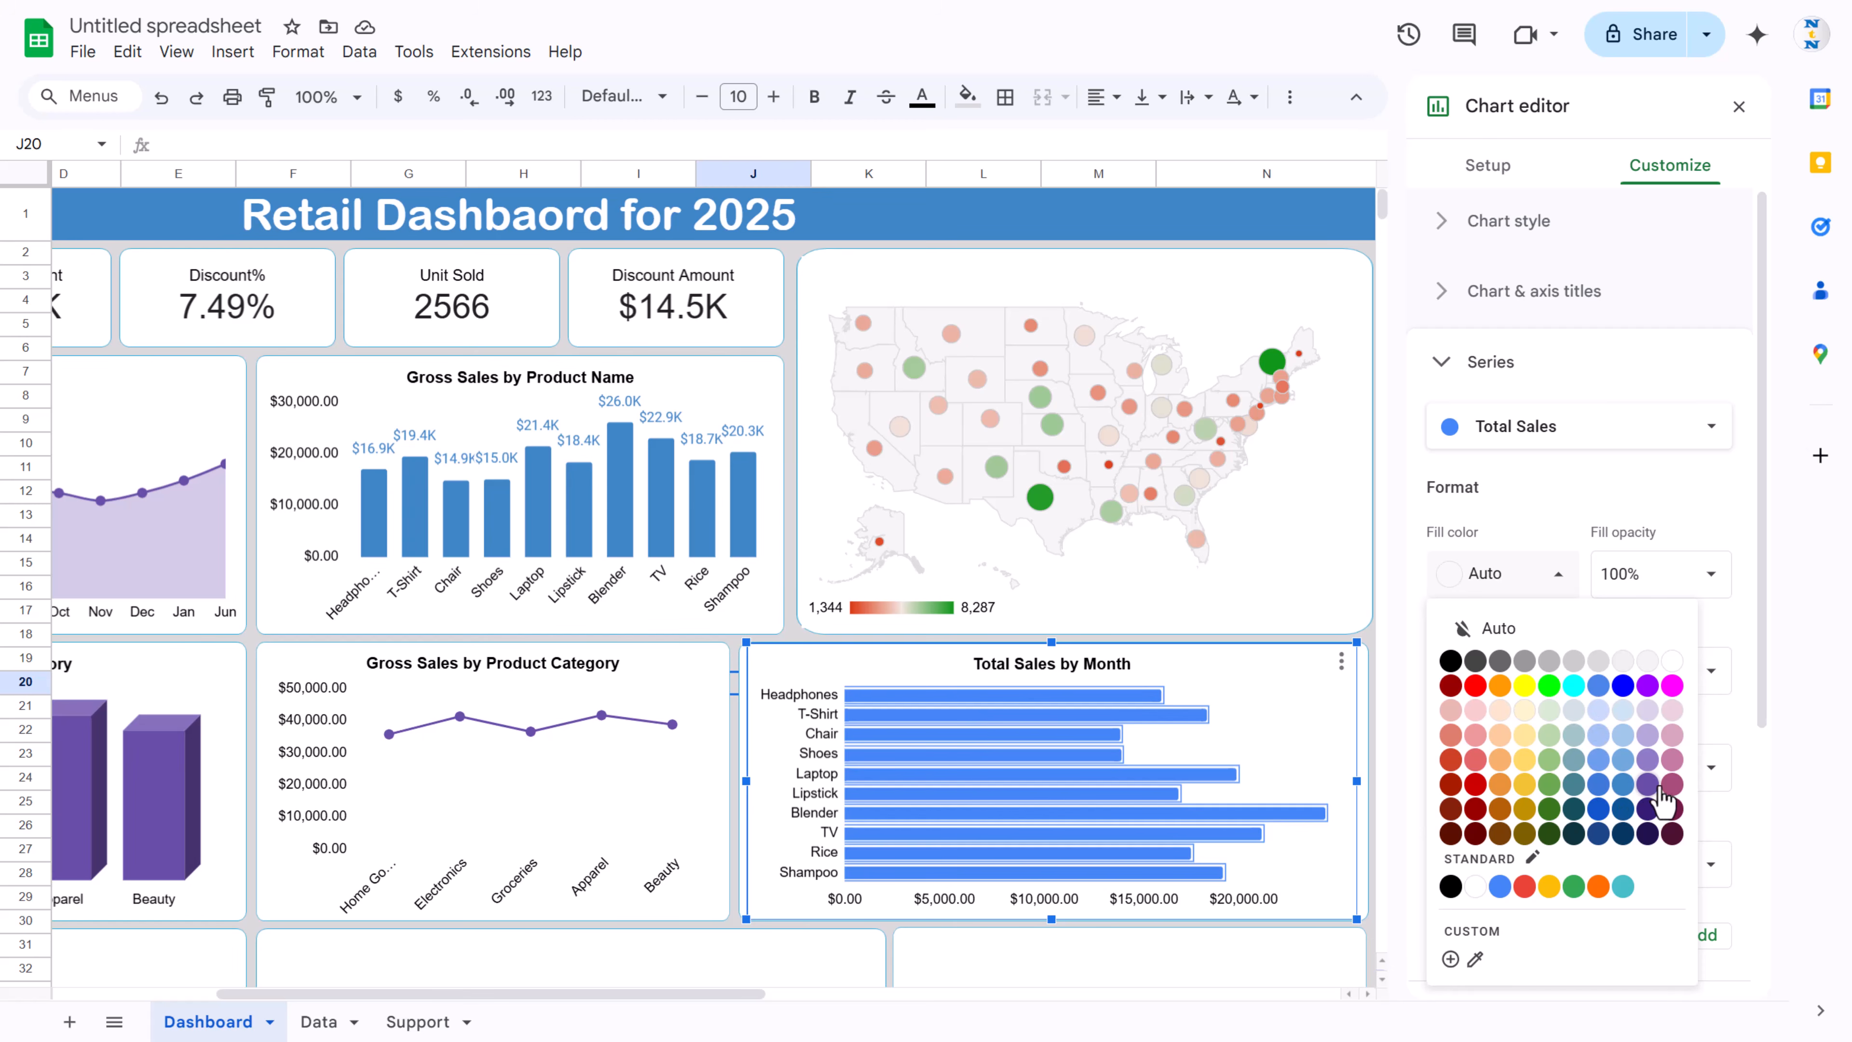
click(1655, 797)
click(1321, 713)
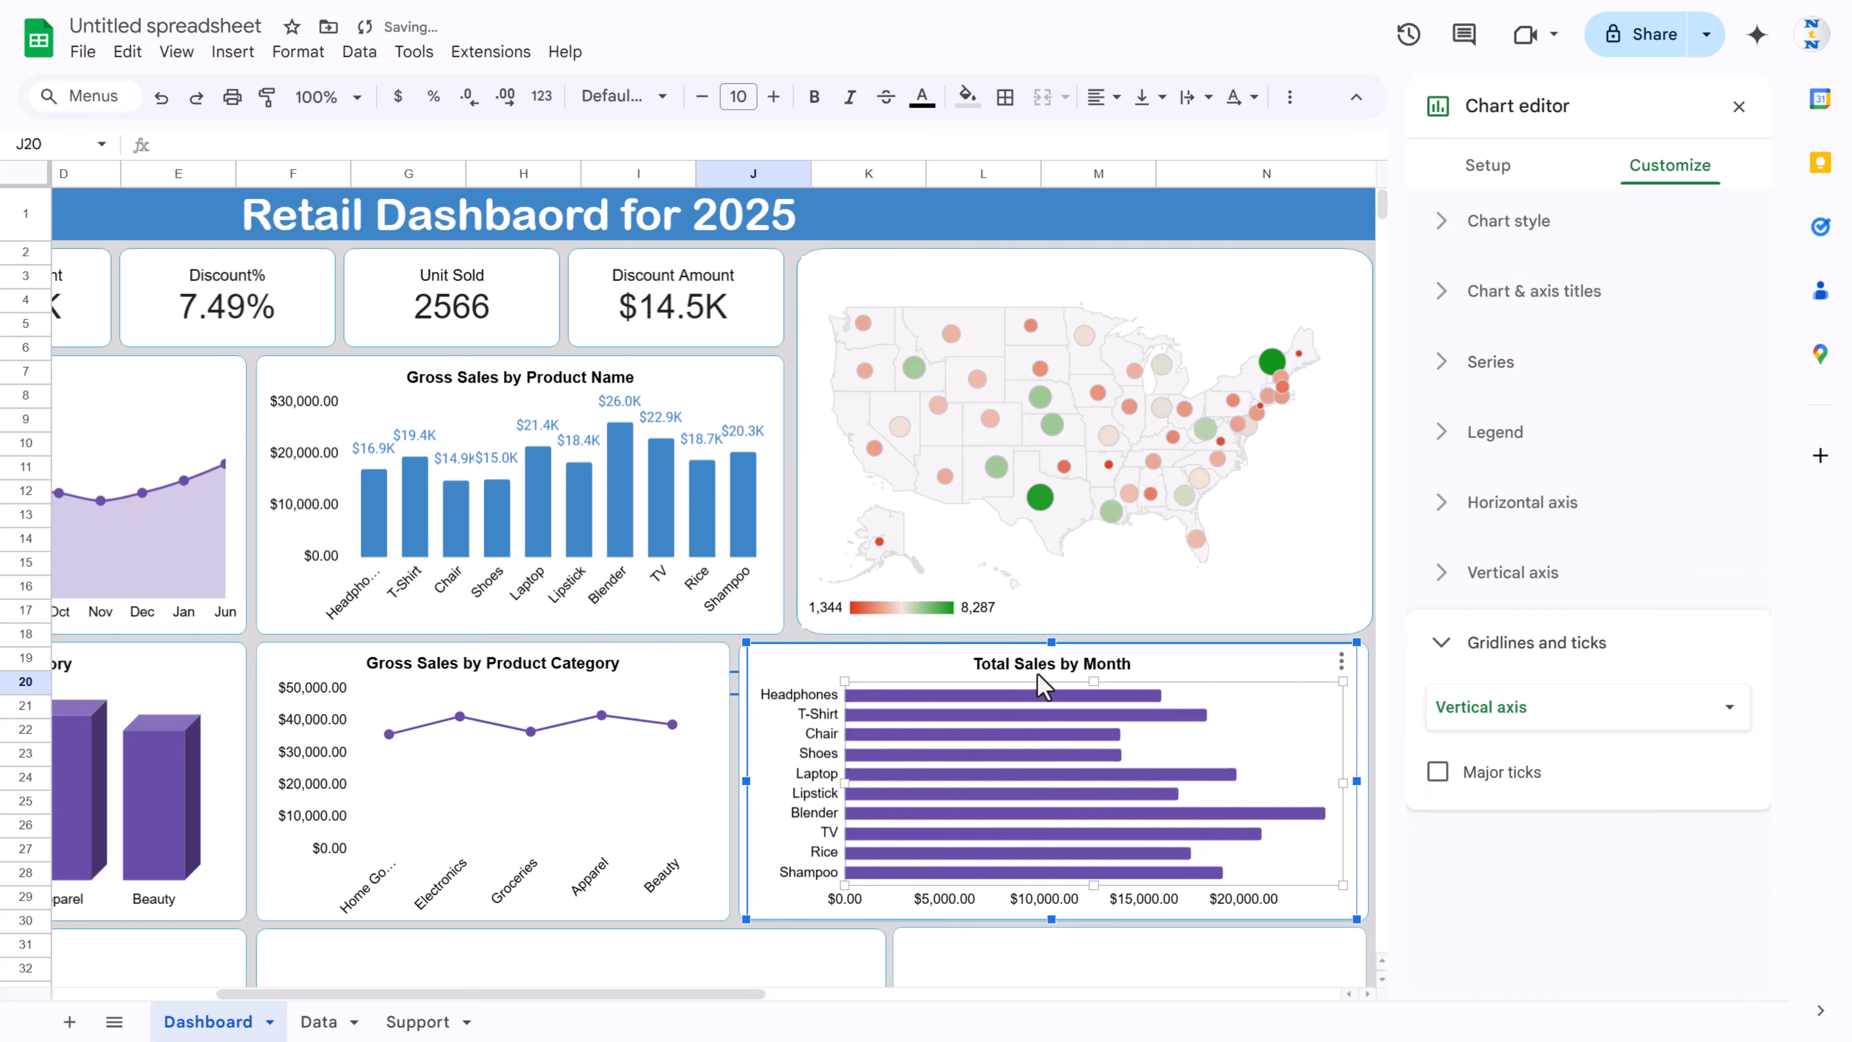
Step: Change the product bar chart's title from "Total Sales by Month" to "Total Sales by Product Name" and close the chart editor
click(1051, 664)
click(1054, 665)
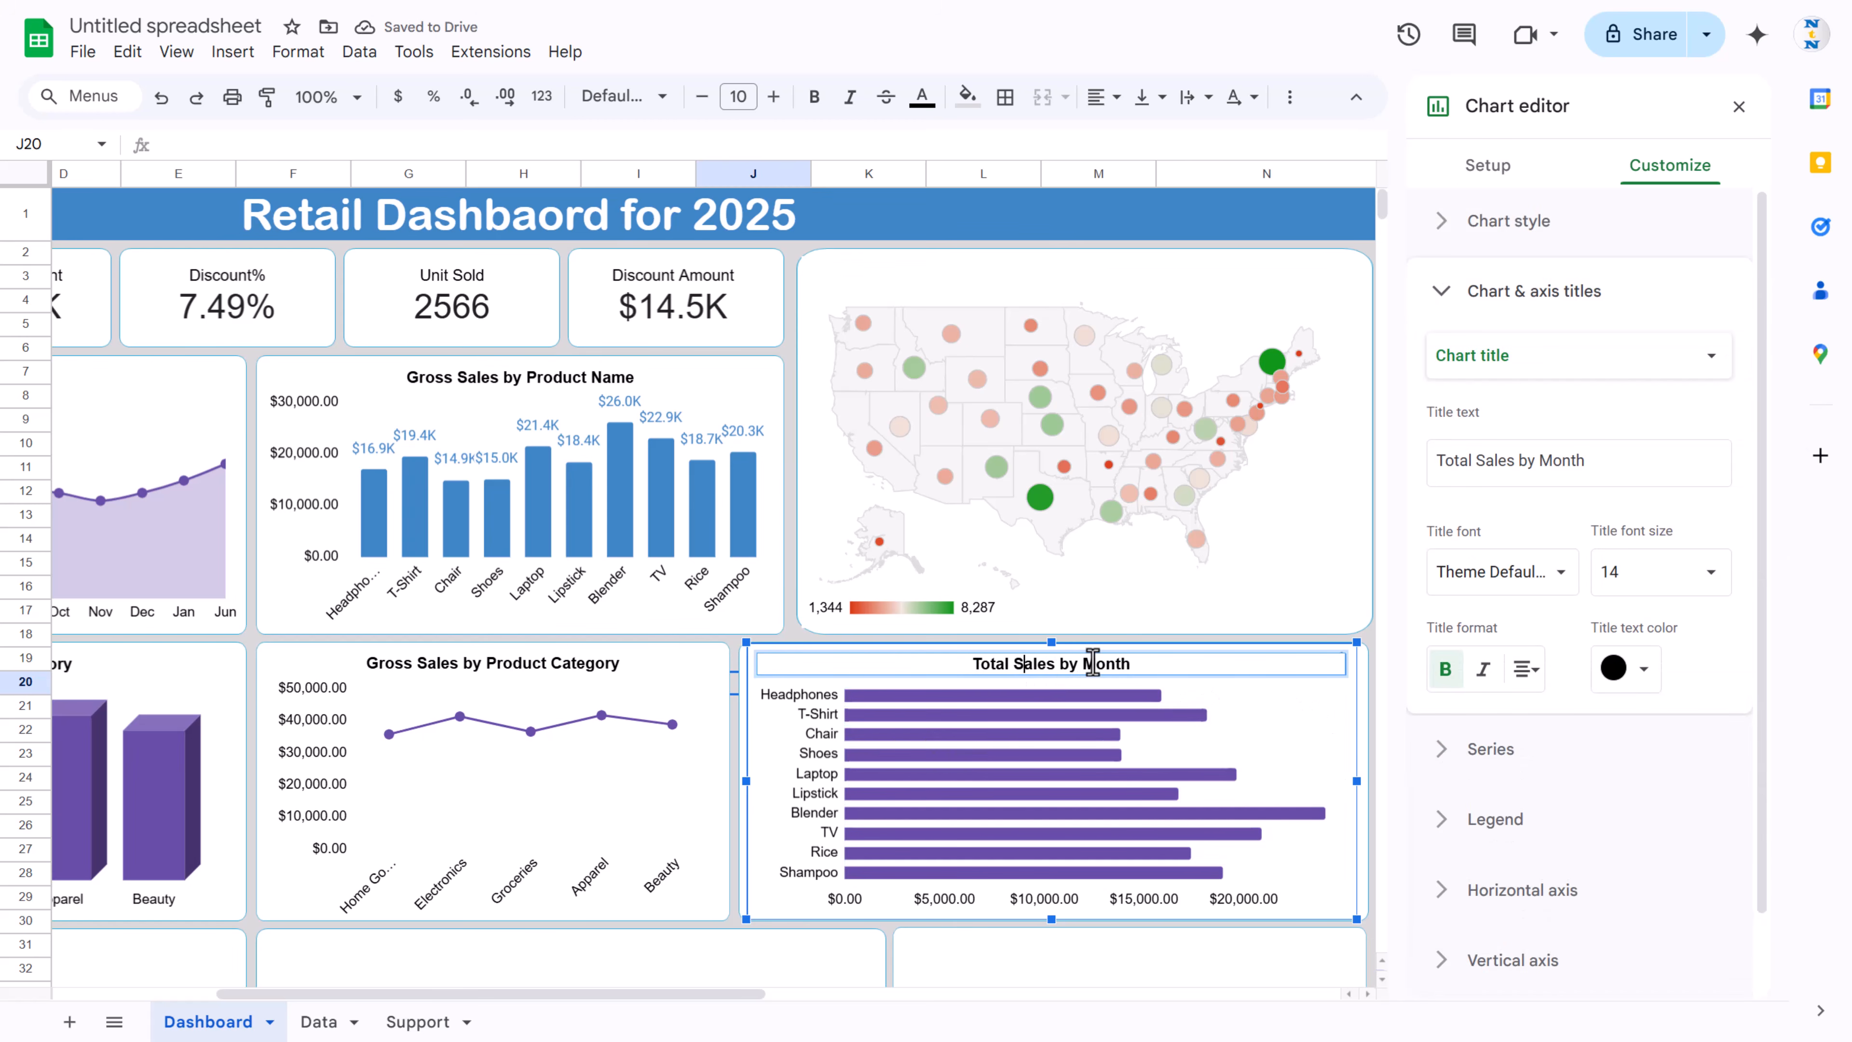
drag(1083, 664, 1232, 664)
text(Product Name)
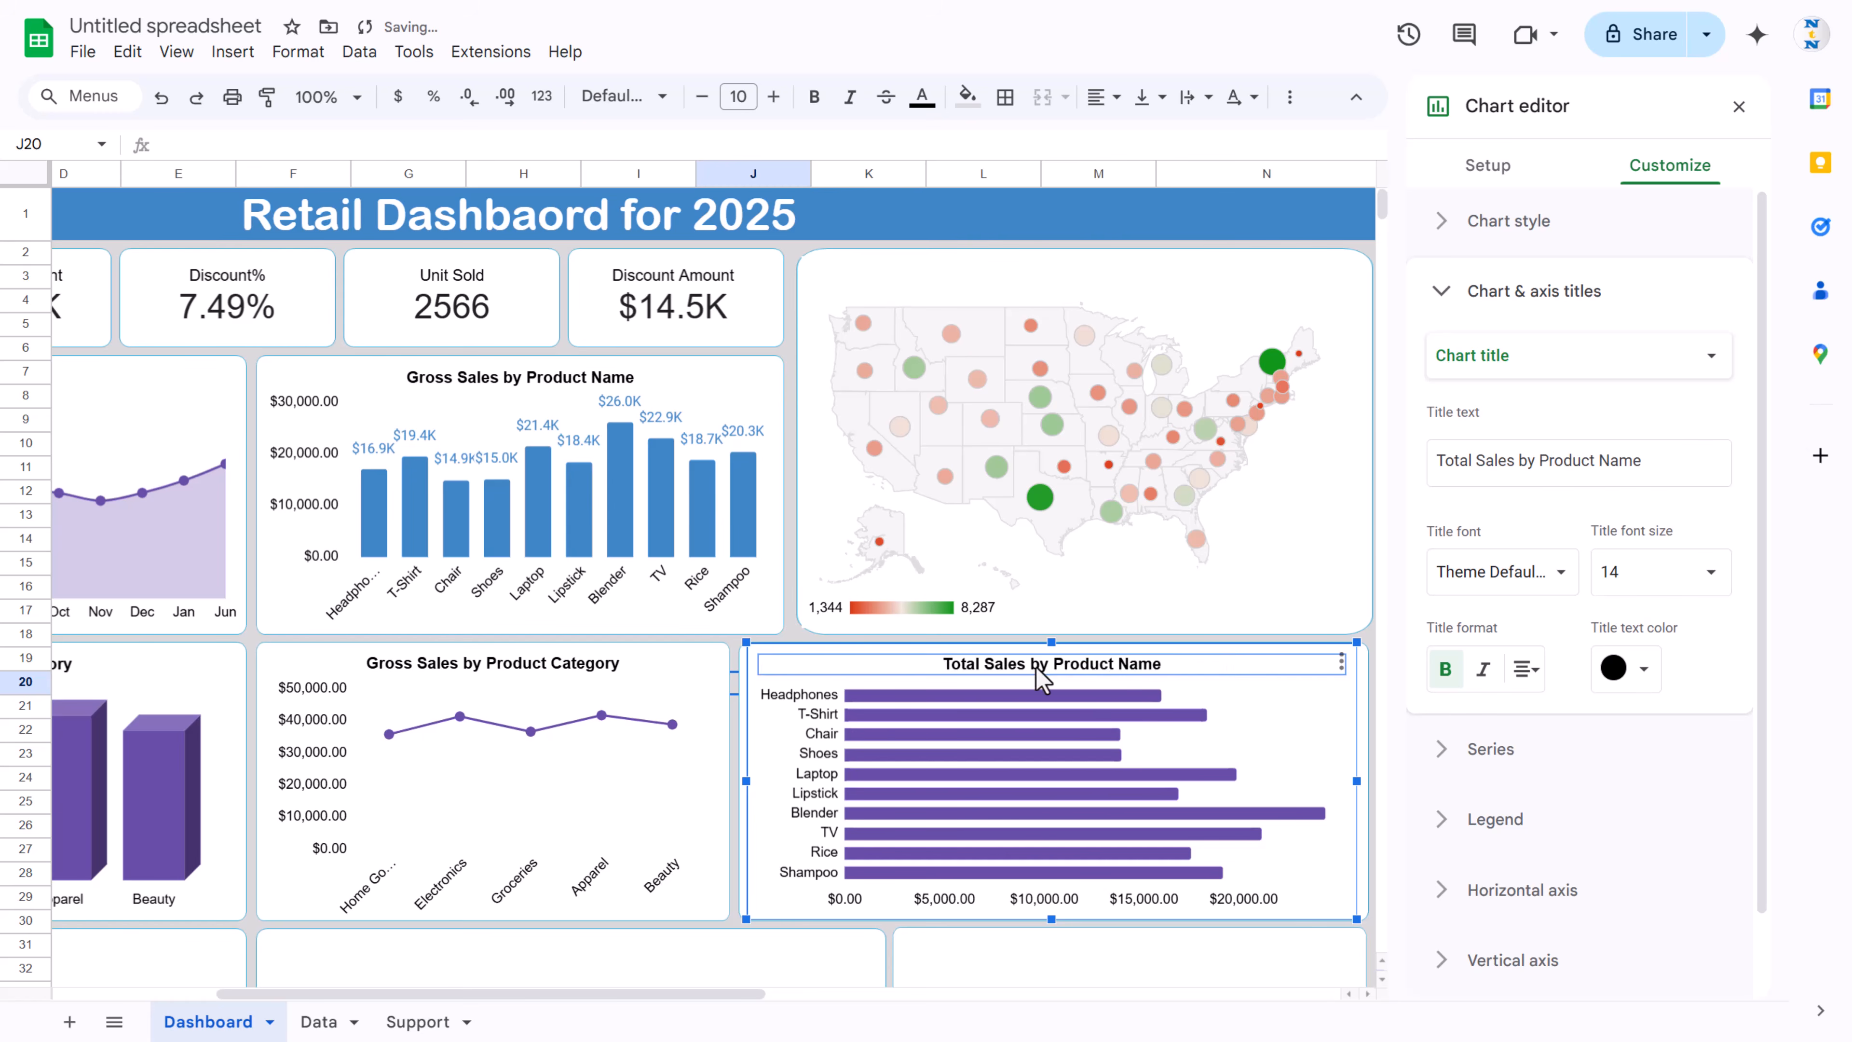
scroll(438, 660, down, 5)
drag(518, 995, 313, 996)
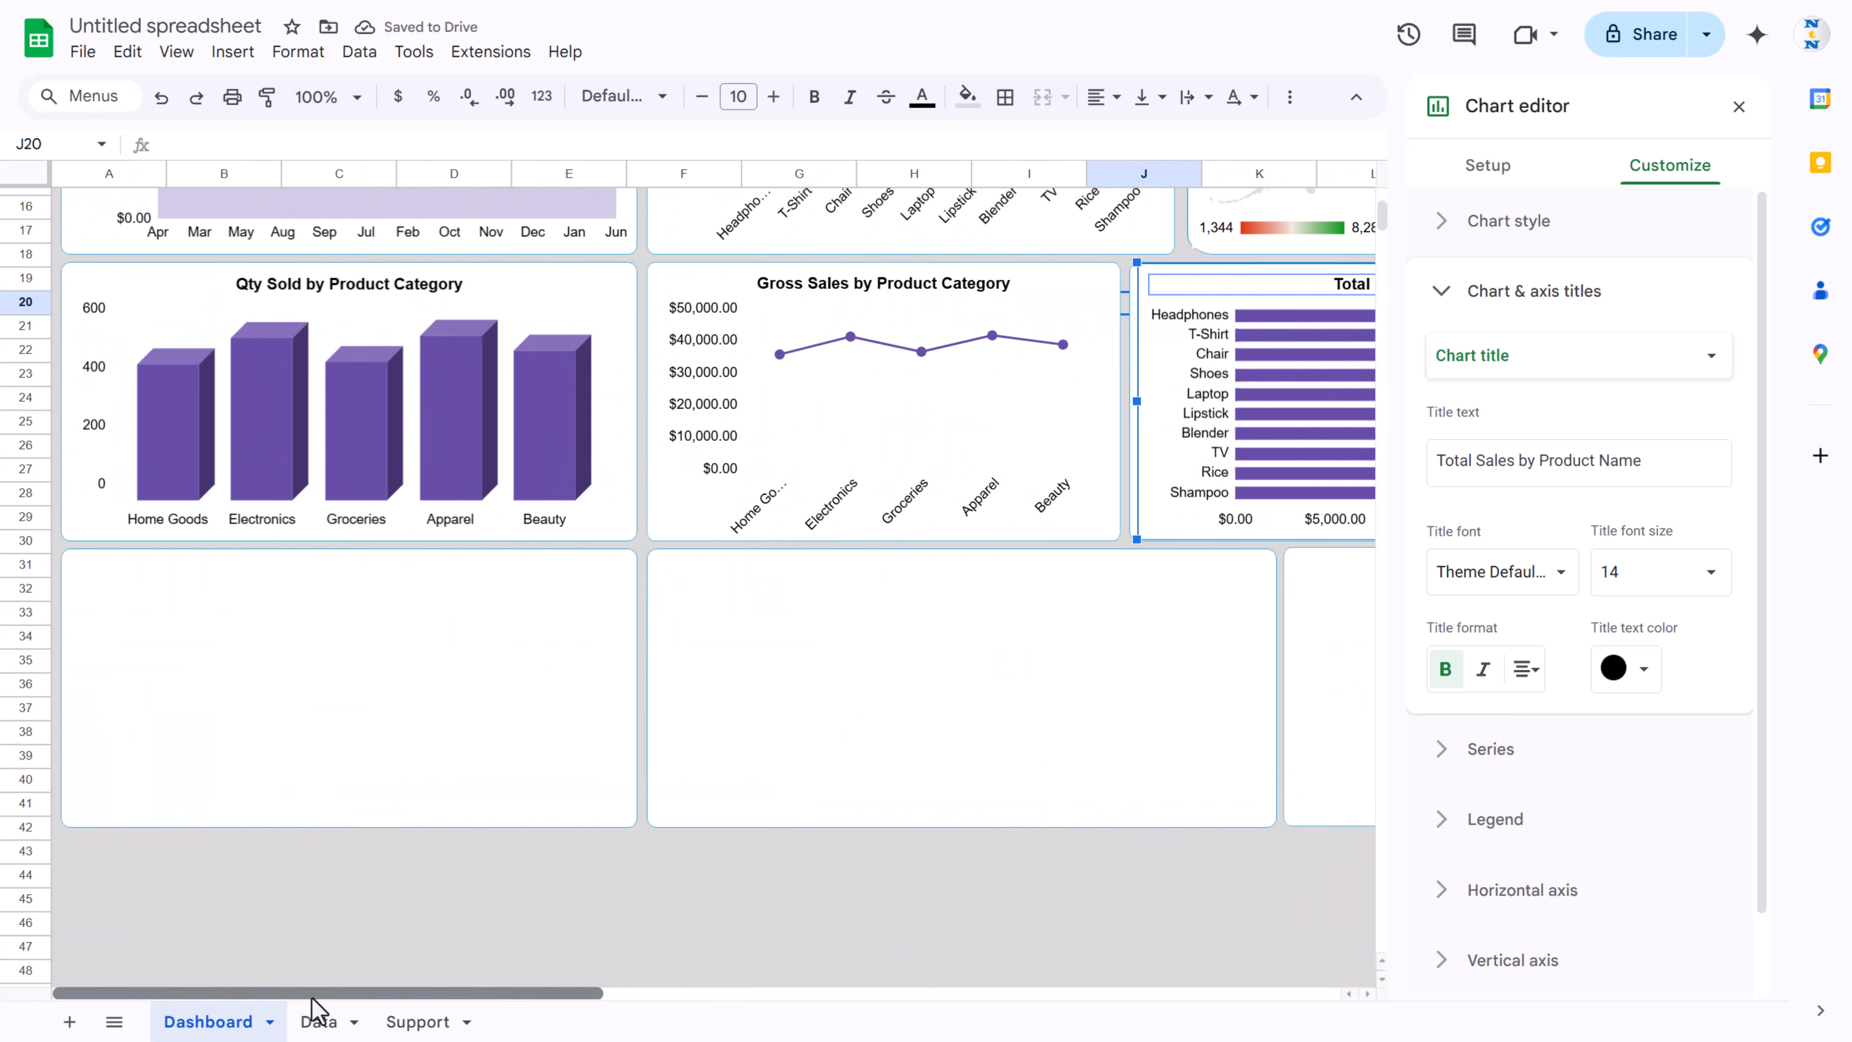
click(459, 903)
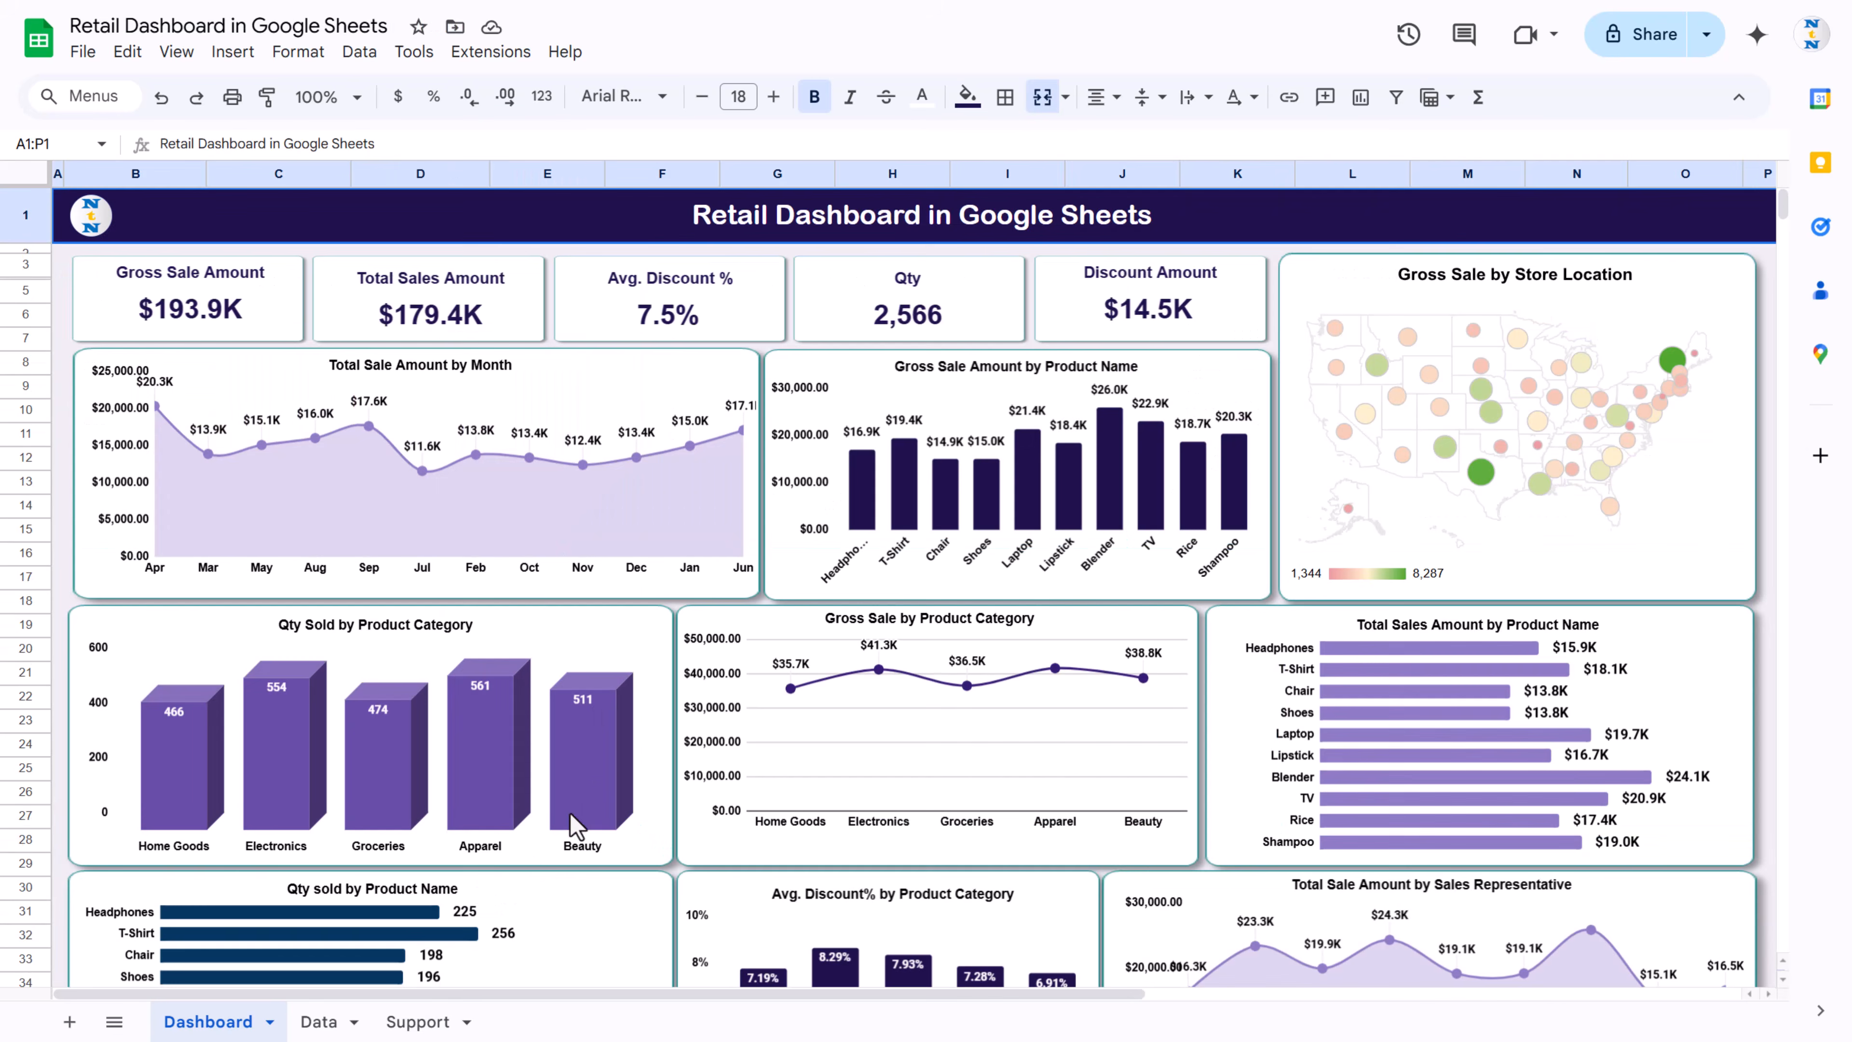
Step: Duplicate the "Total Sales by Product Name" bar chart into the empty card below "Qty Sold by Product Category" and narrow the copy to fit
scroll(643, 689, down, 5)
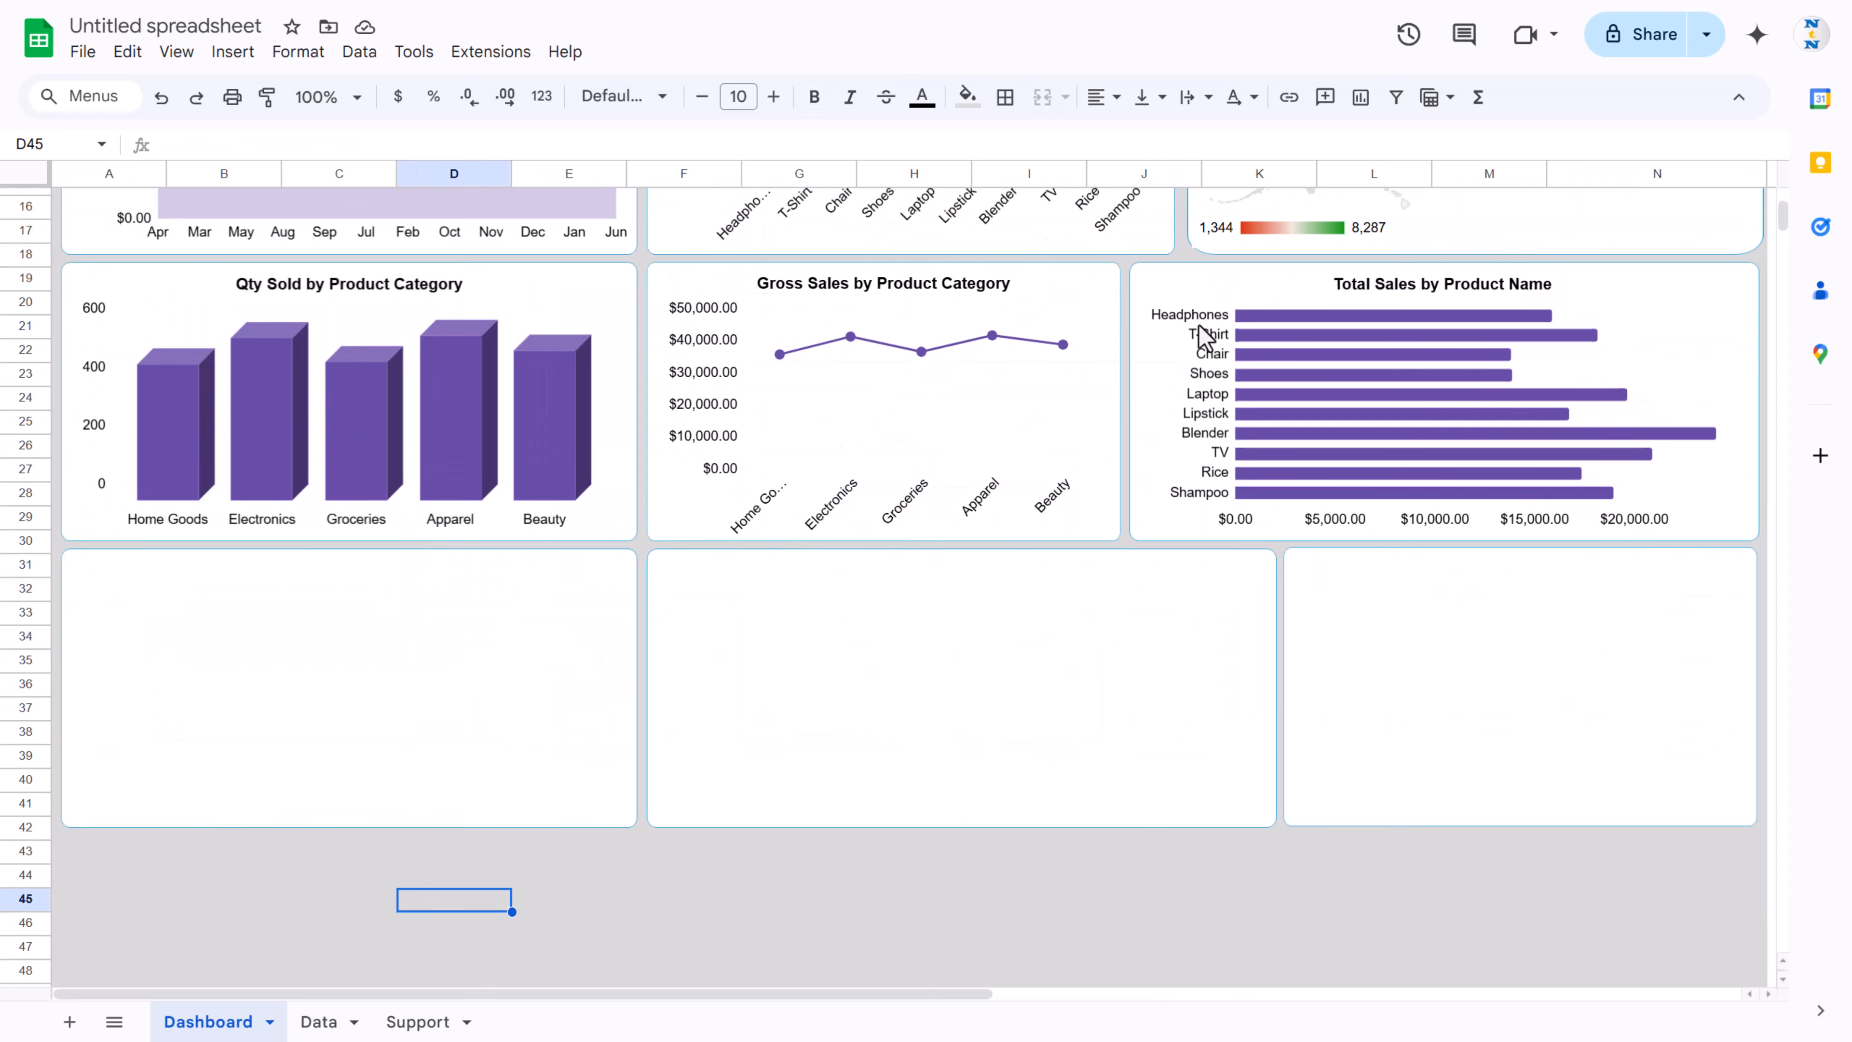
click(1220, 301)
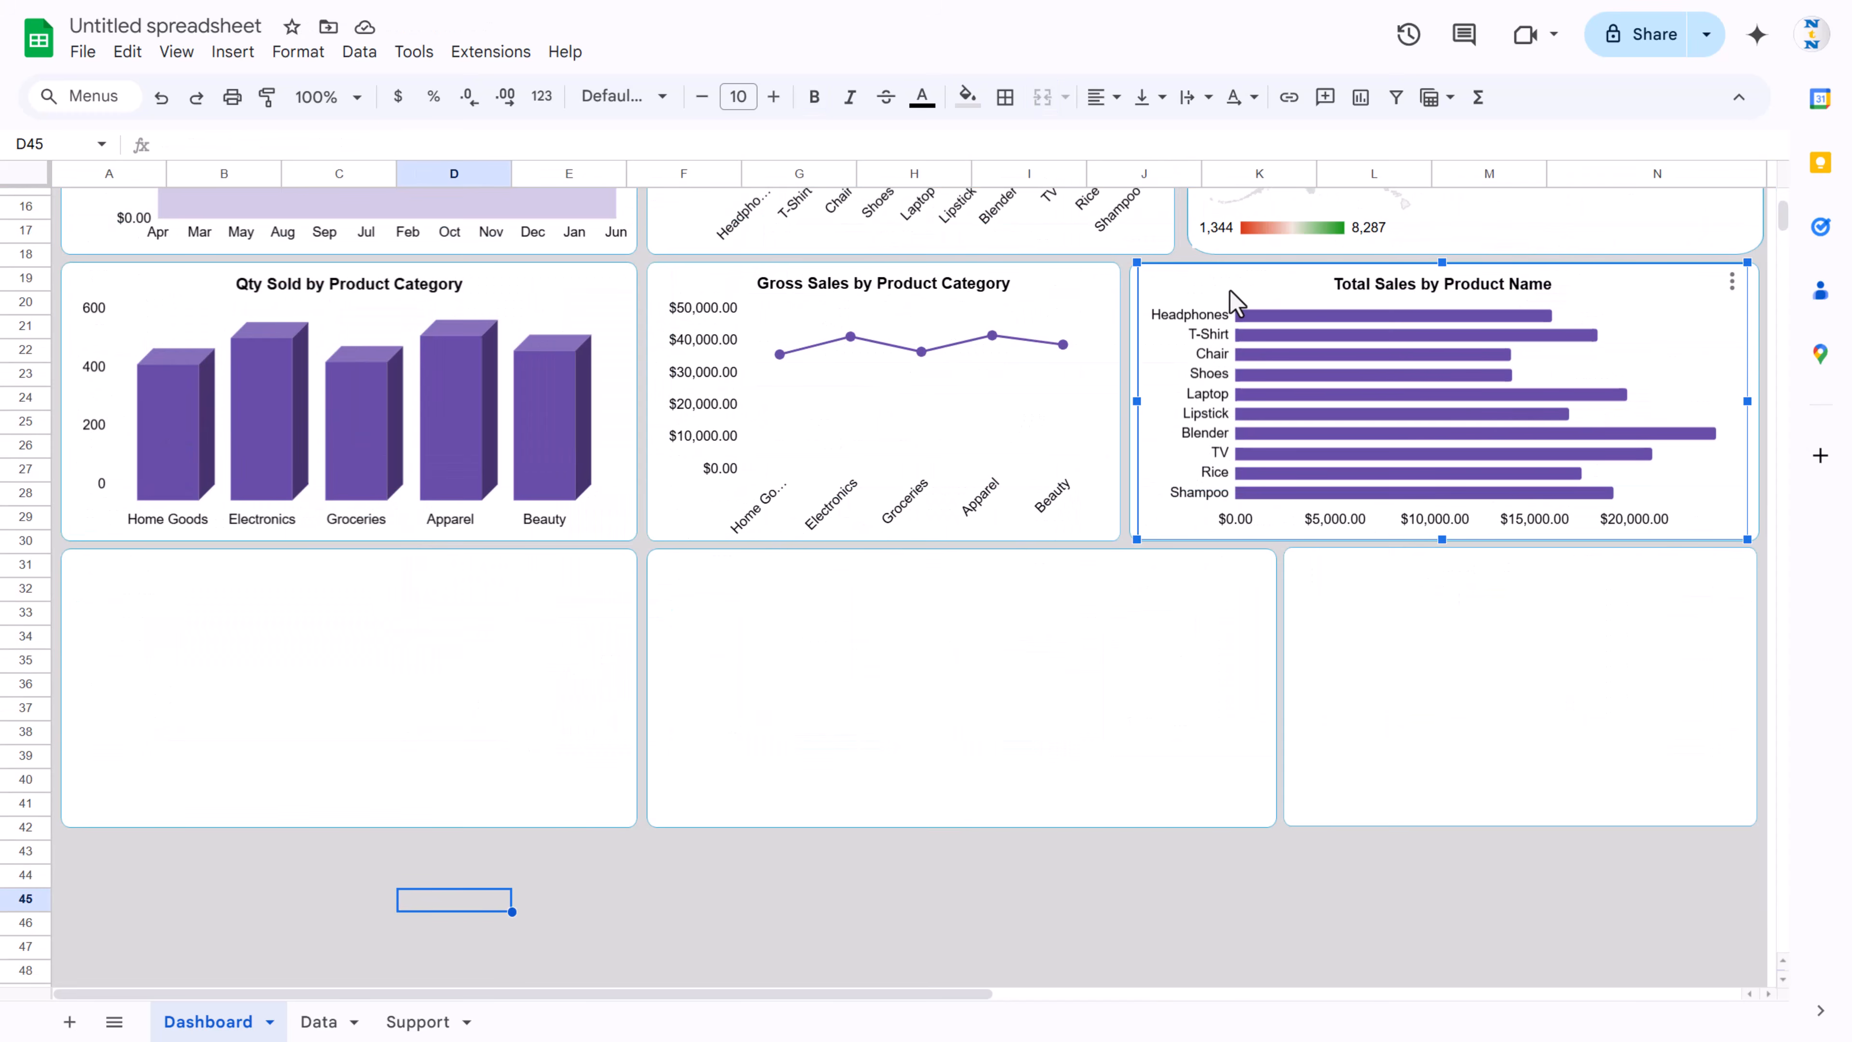
key(ctrl+c)
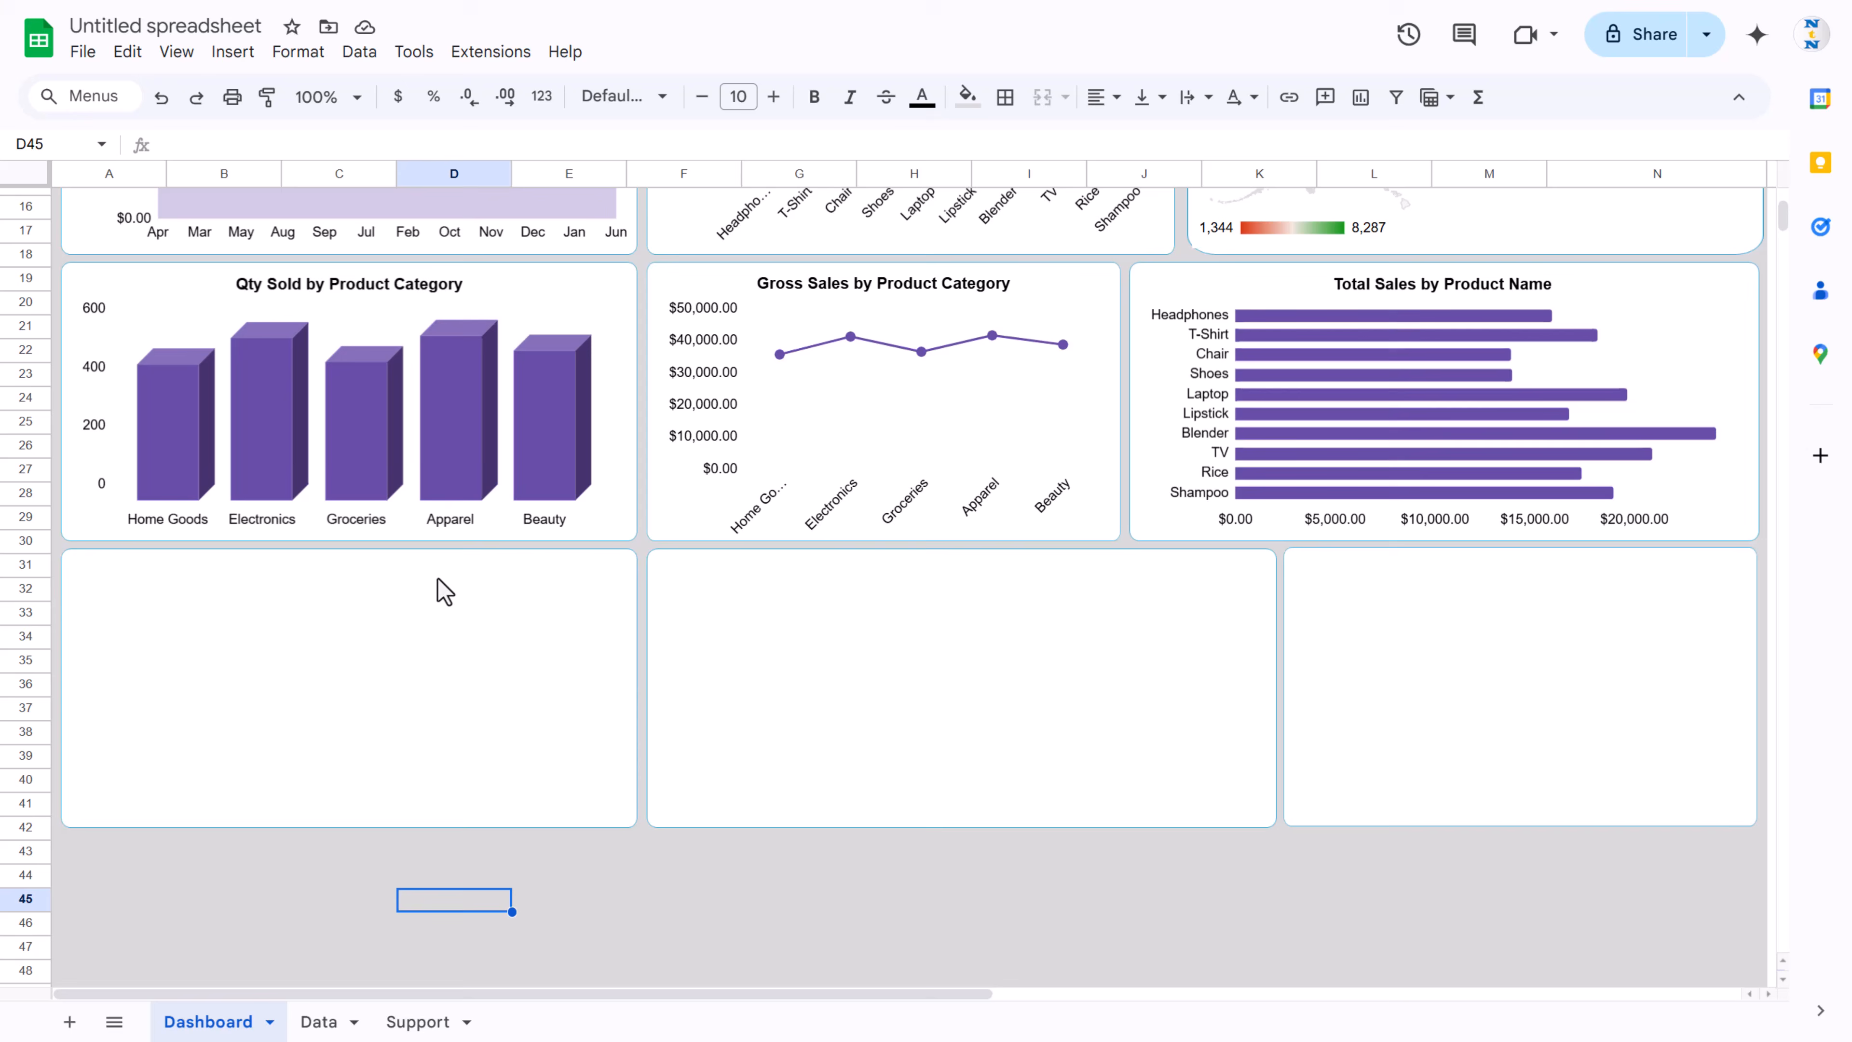
click(435, 573)
key(ctrl+v)
click(704, 788)
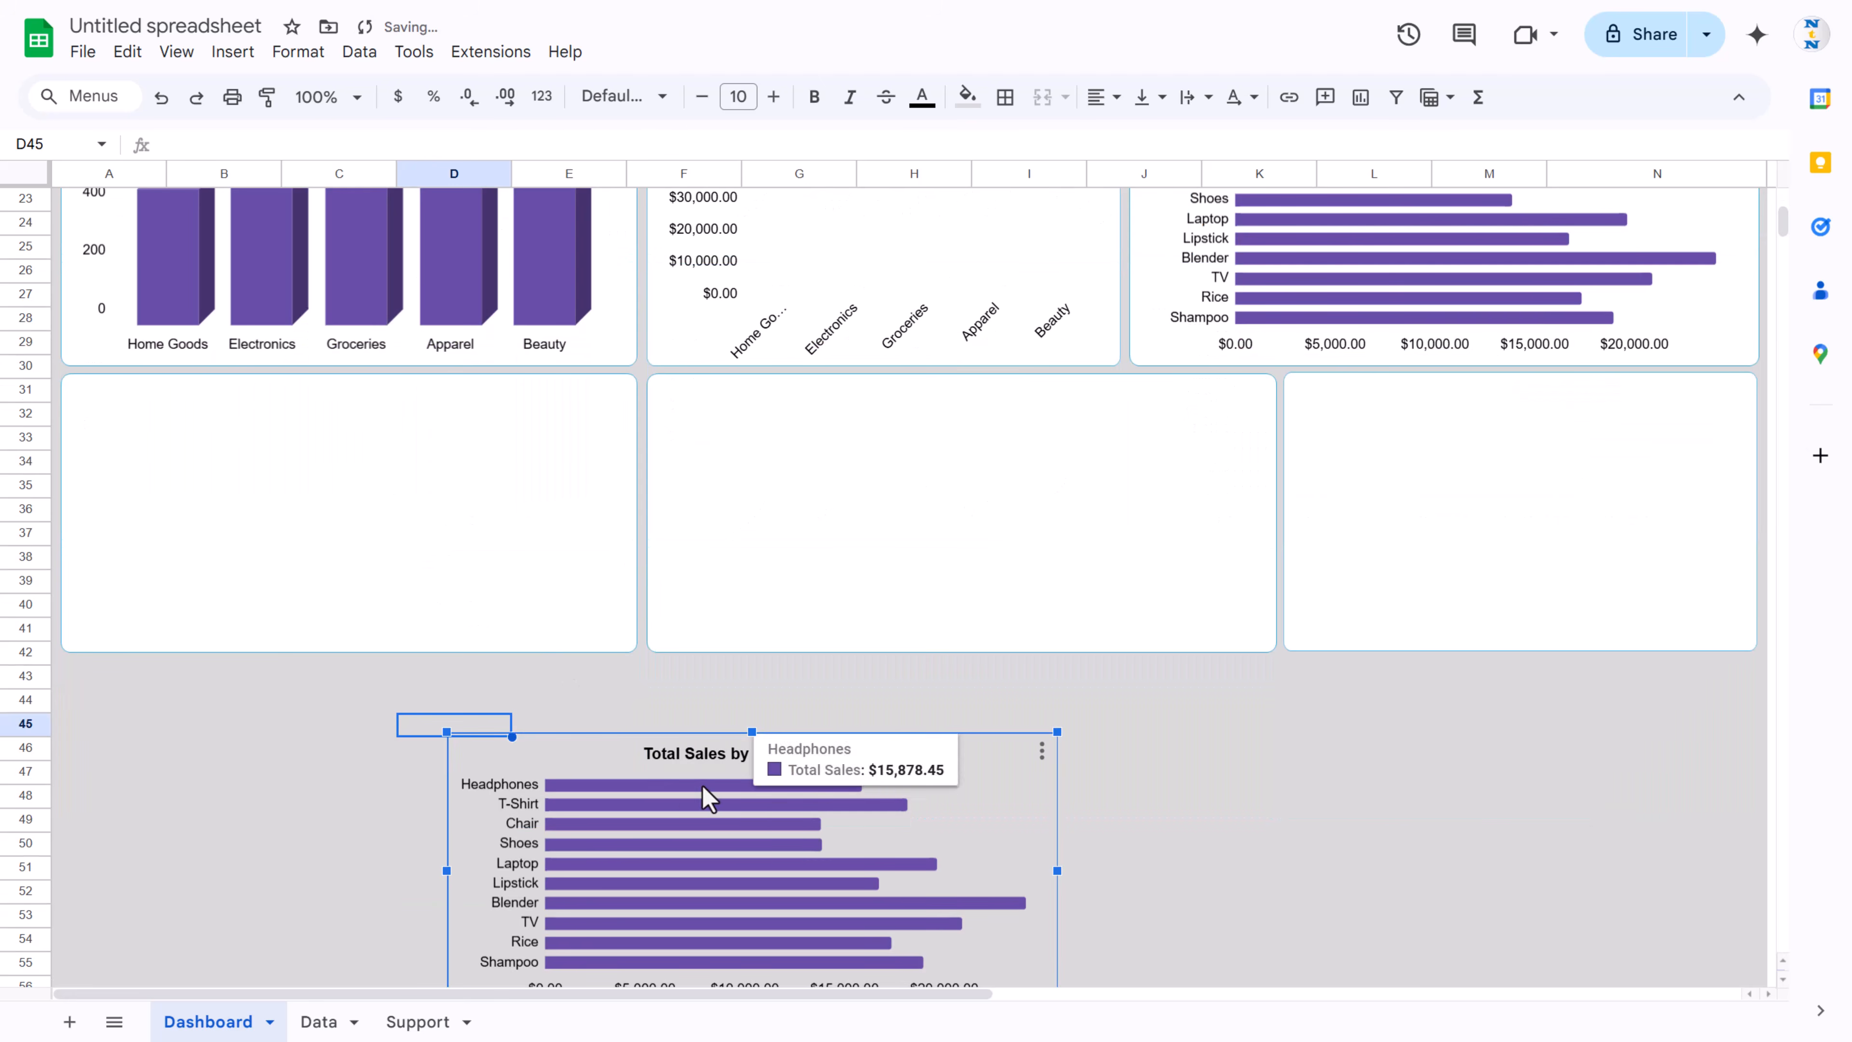
drag(620, 757, 230, 400)
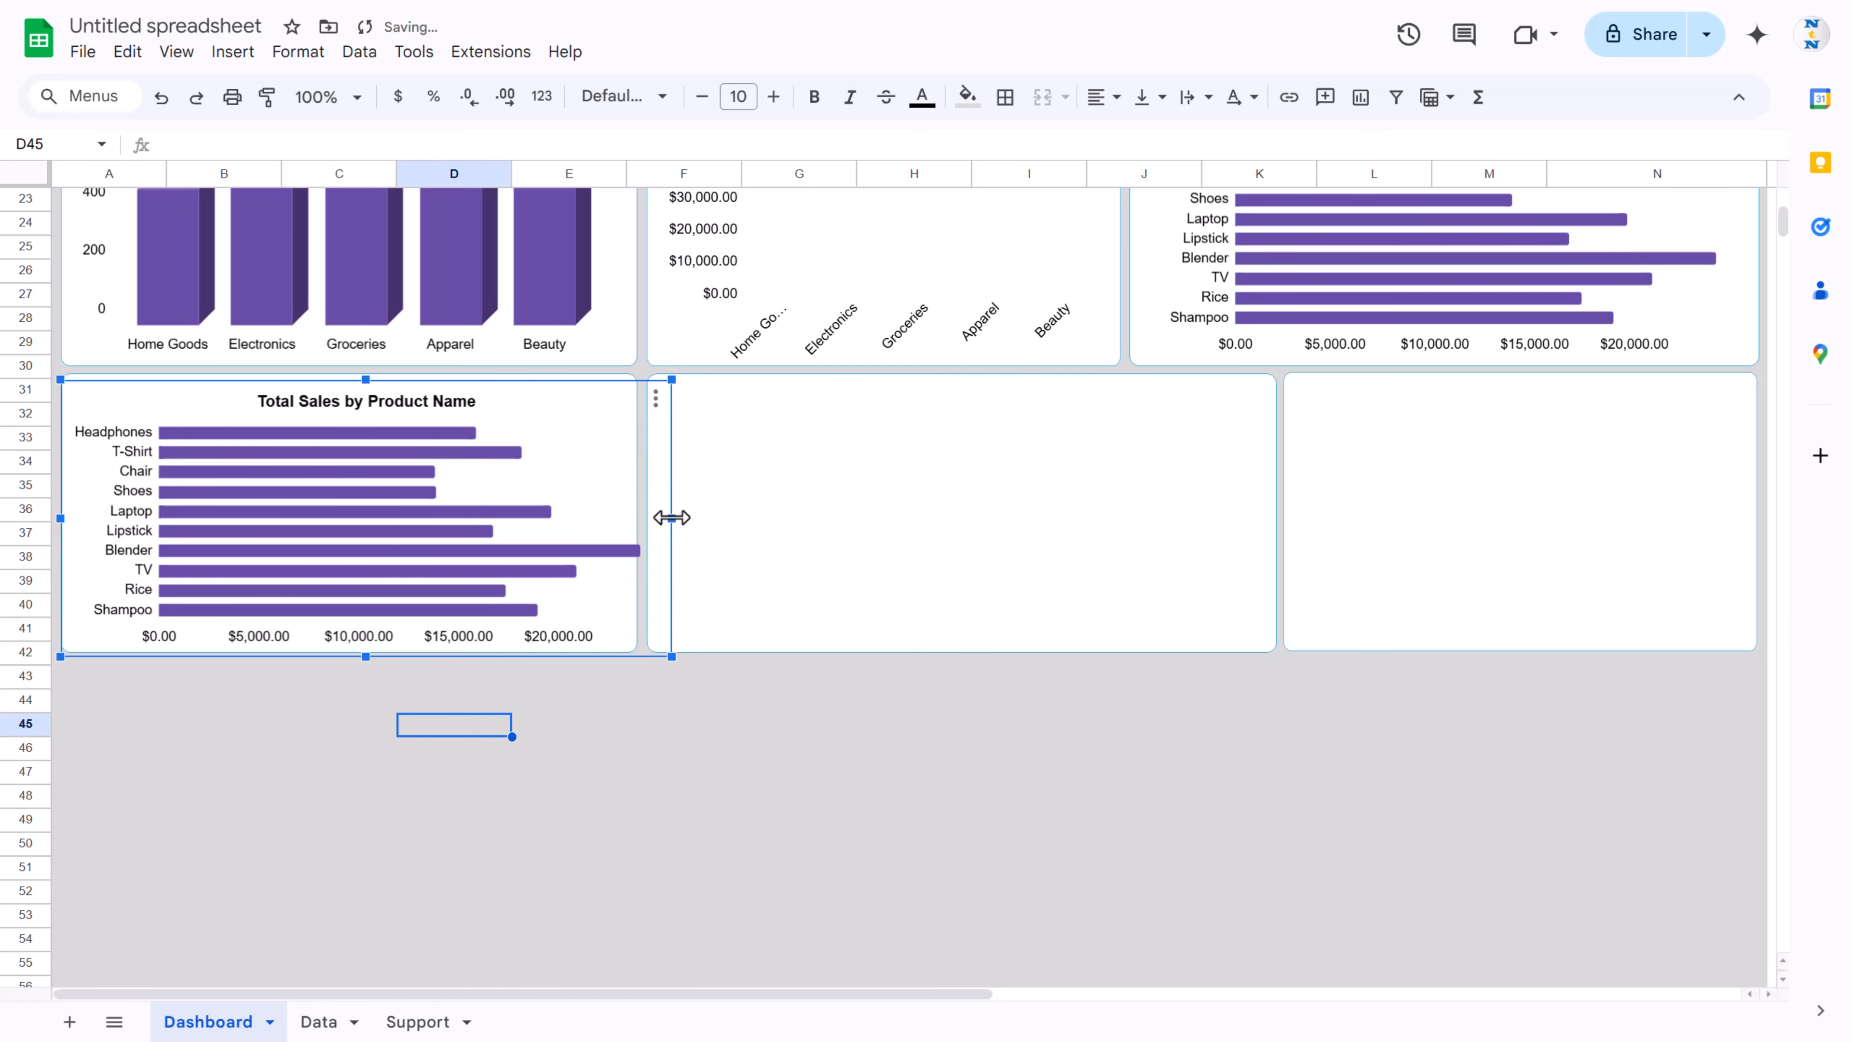
drag(671, 517, 628, 518)
Step: Replace the bar chart copy's Data!M1:M1000 range with the Units Sold column (Data!G:G) and add Units Sold as its series
double_click(545, 460)
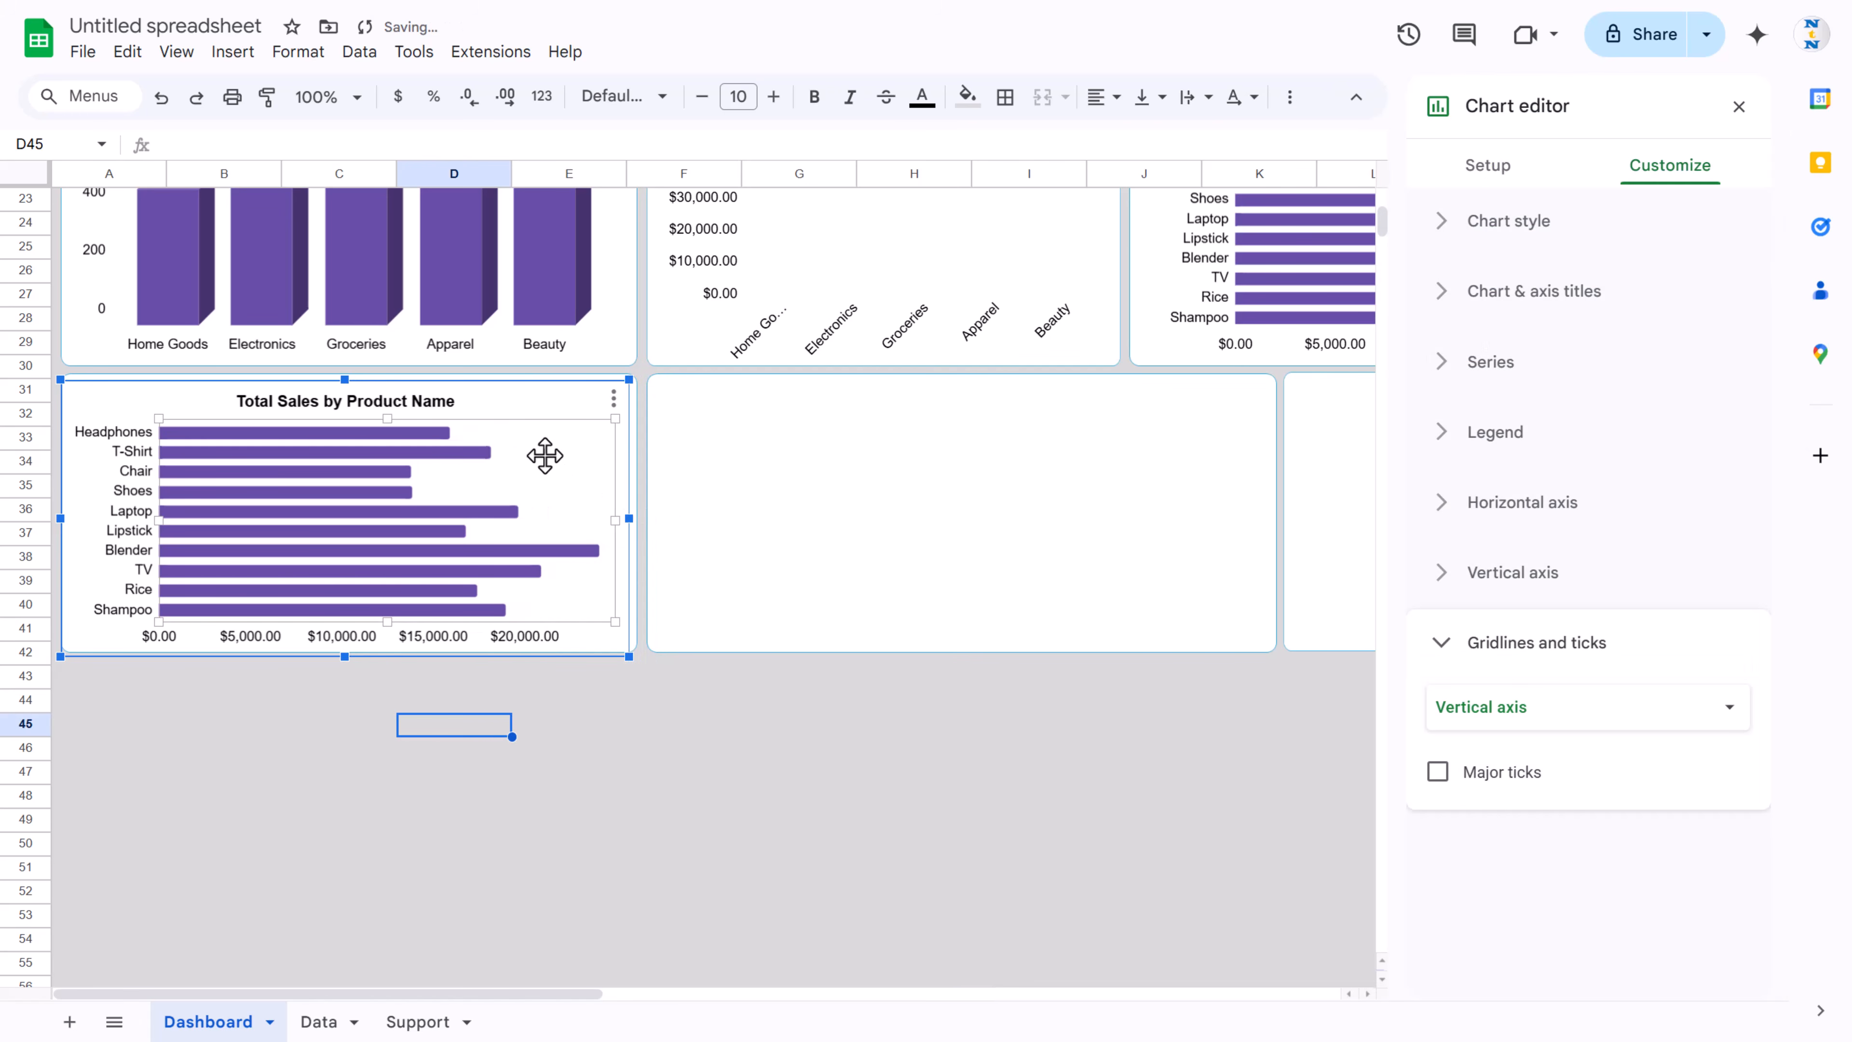
click(1481, 175)
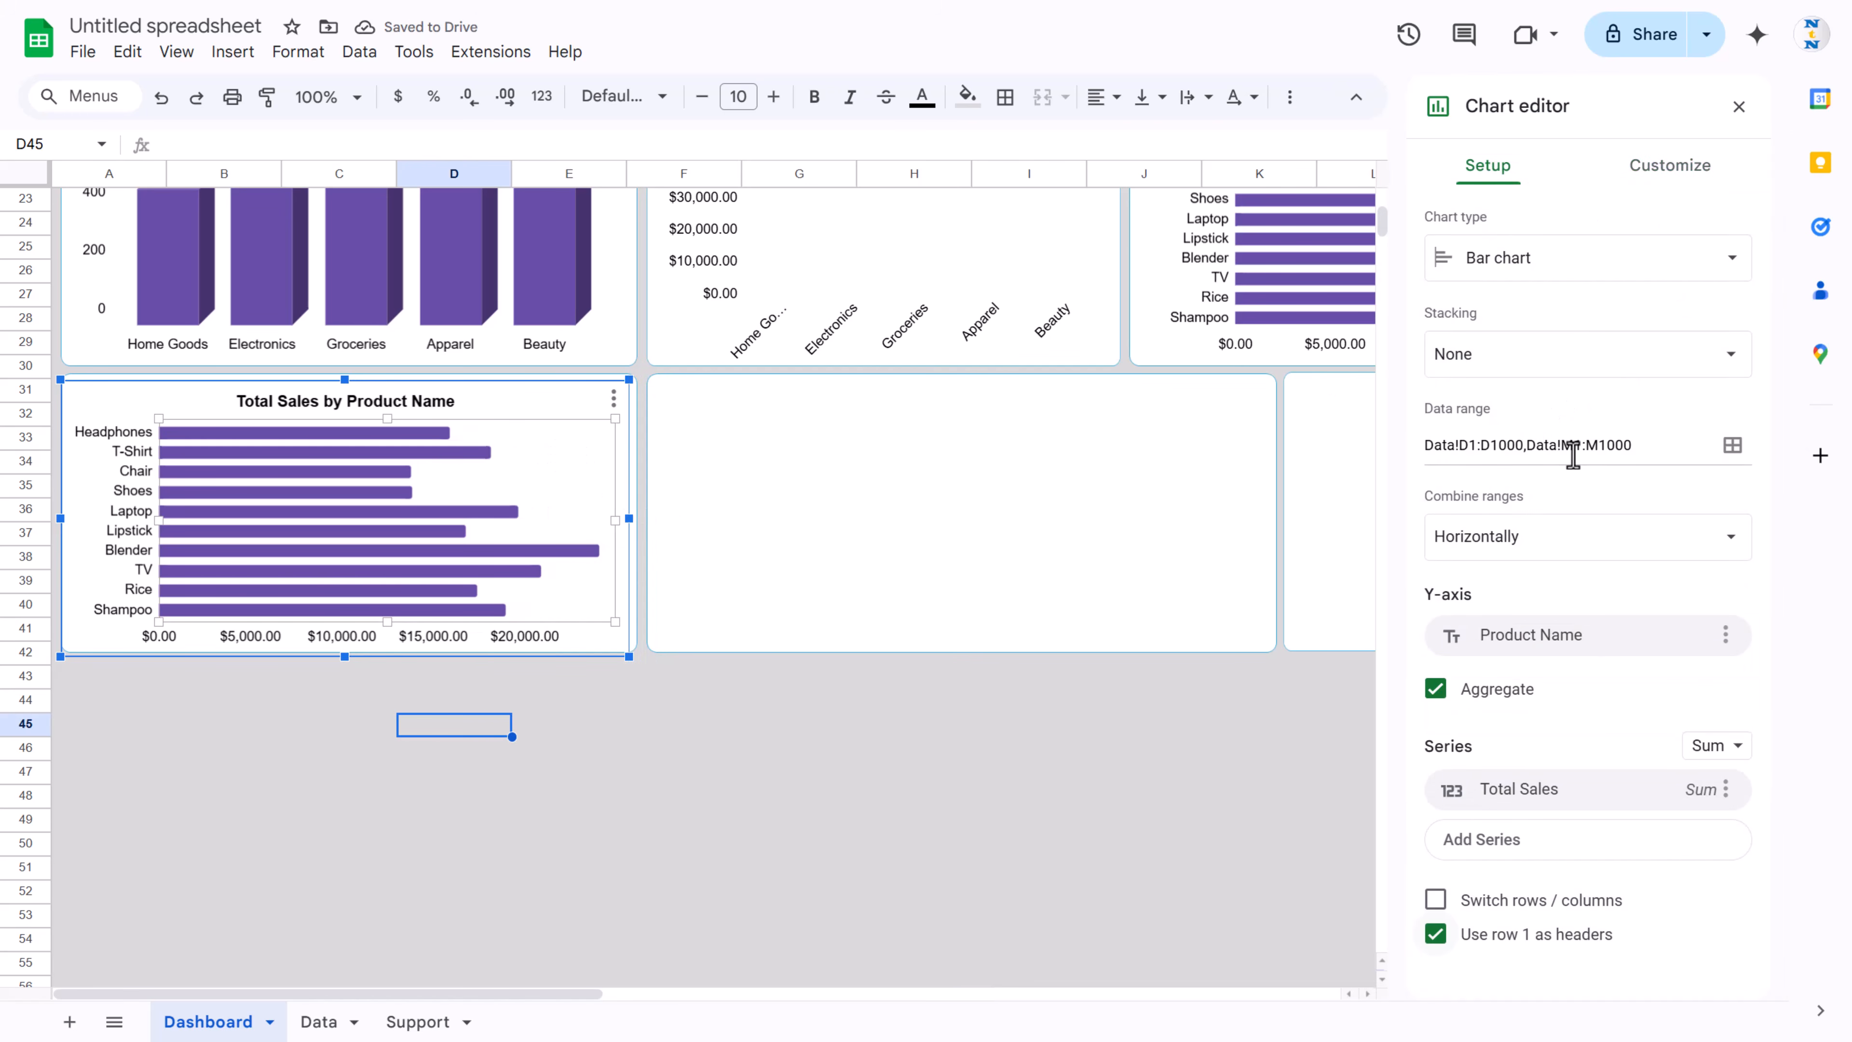
click(1733, 445)
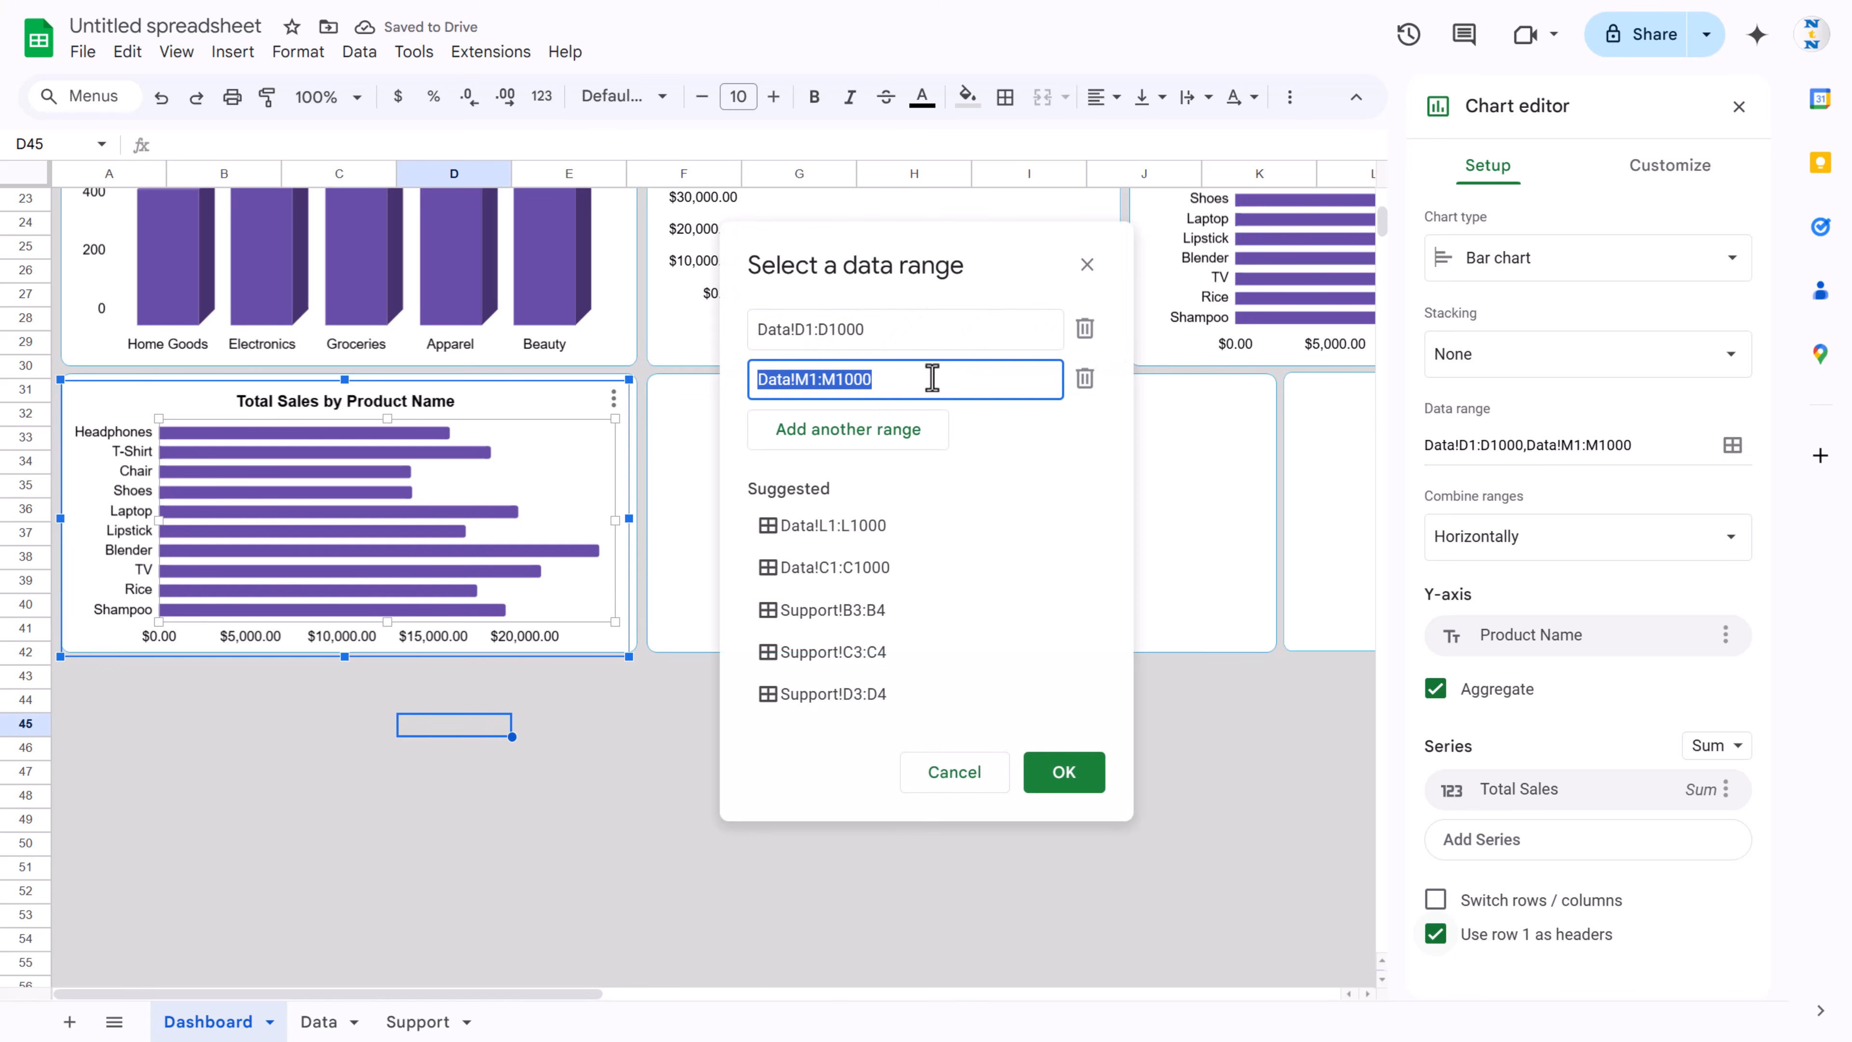
key(BackSpace)
click(343, 1022)
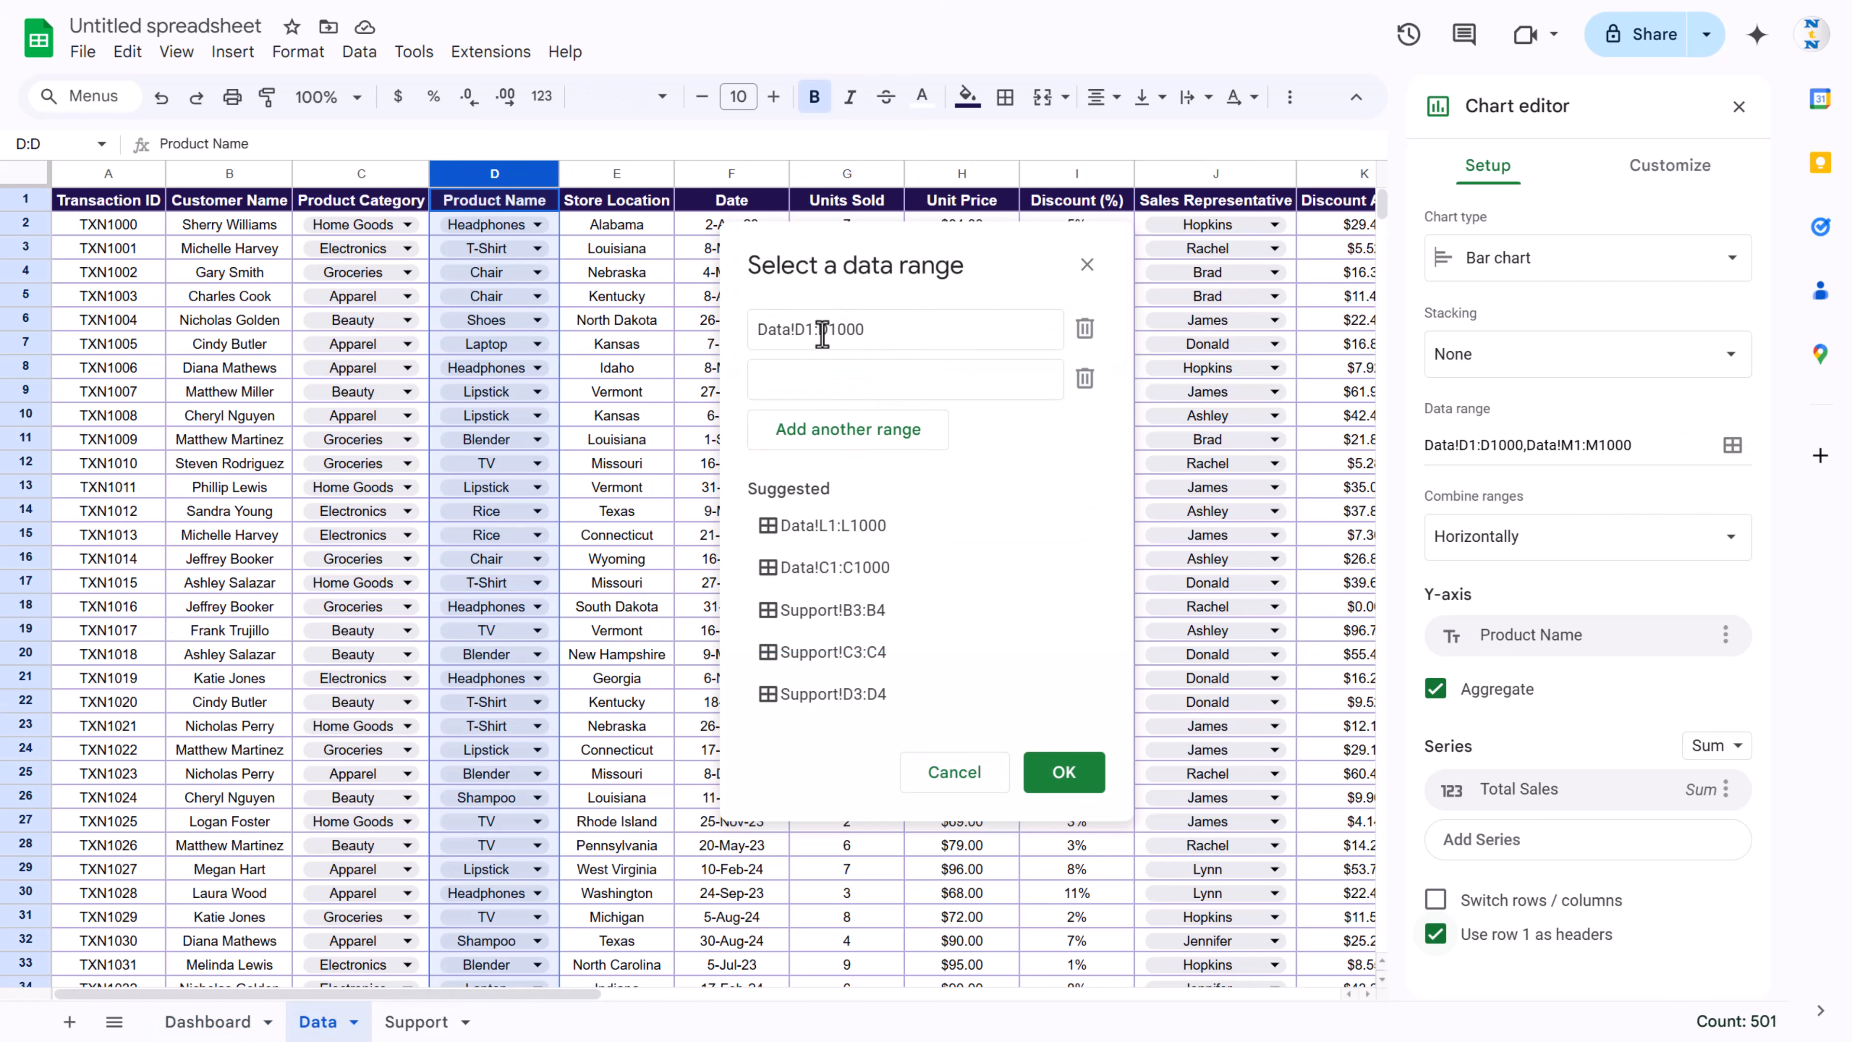
drag(864, 259, 1191, 259)
click(849, 179)
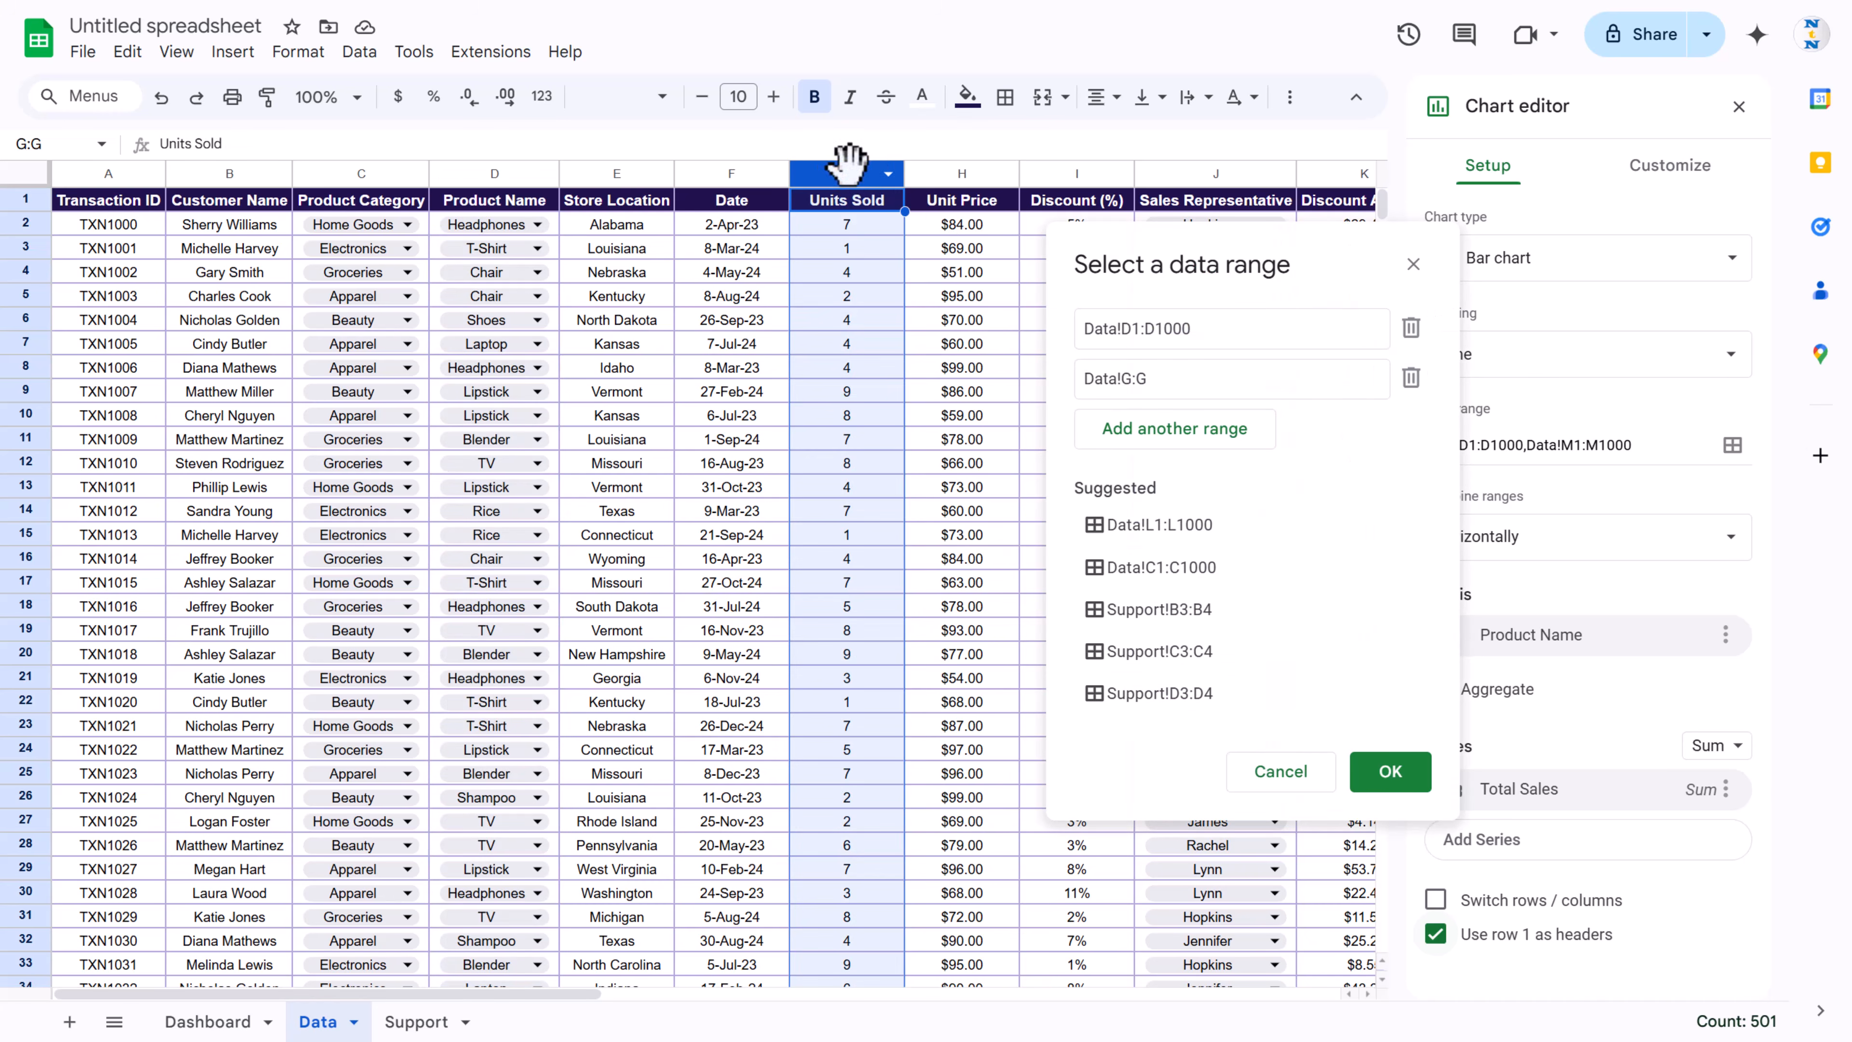
click(1368, 772)
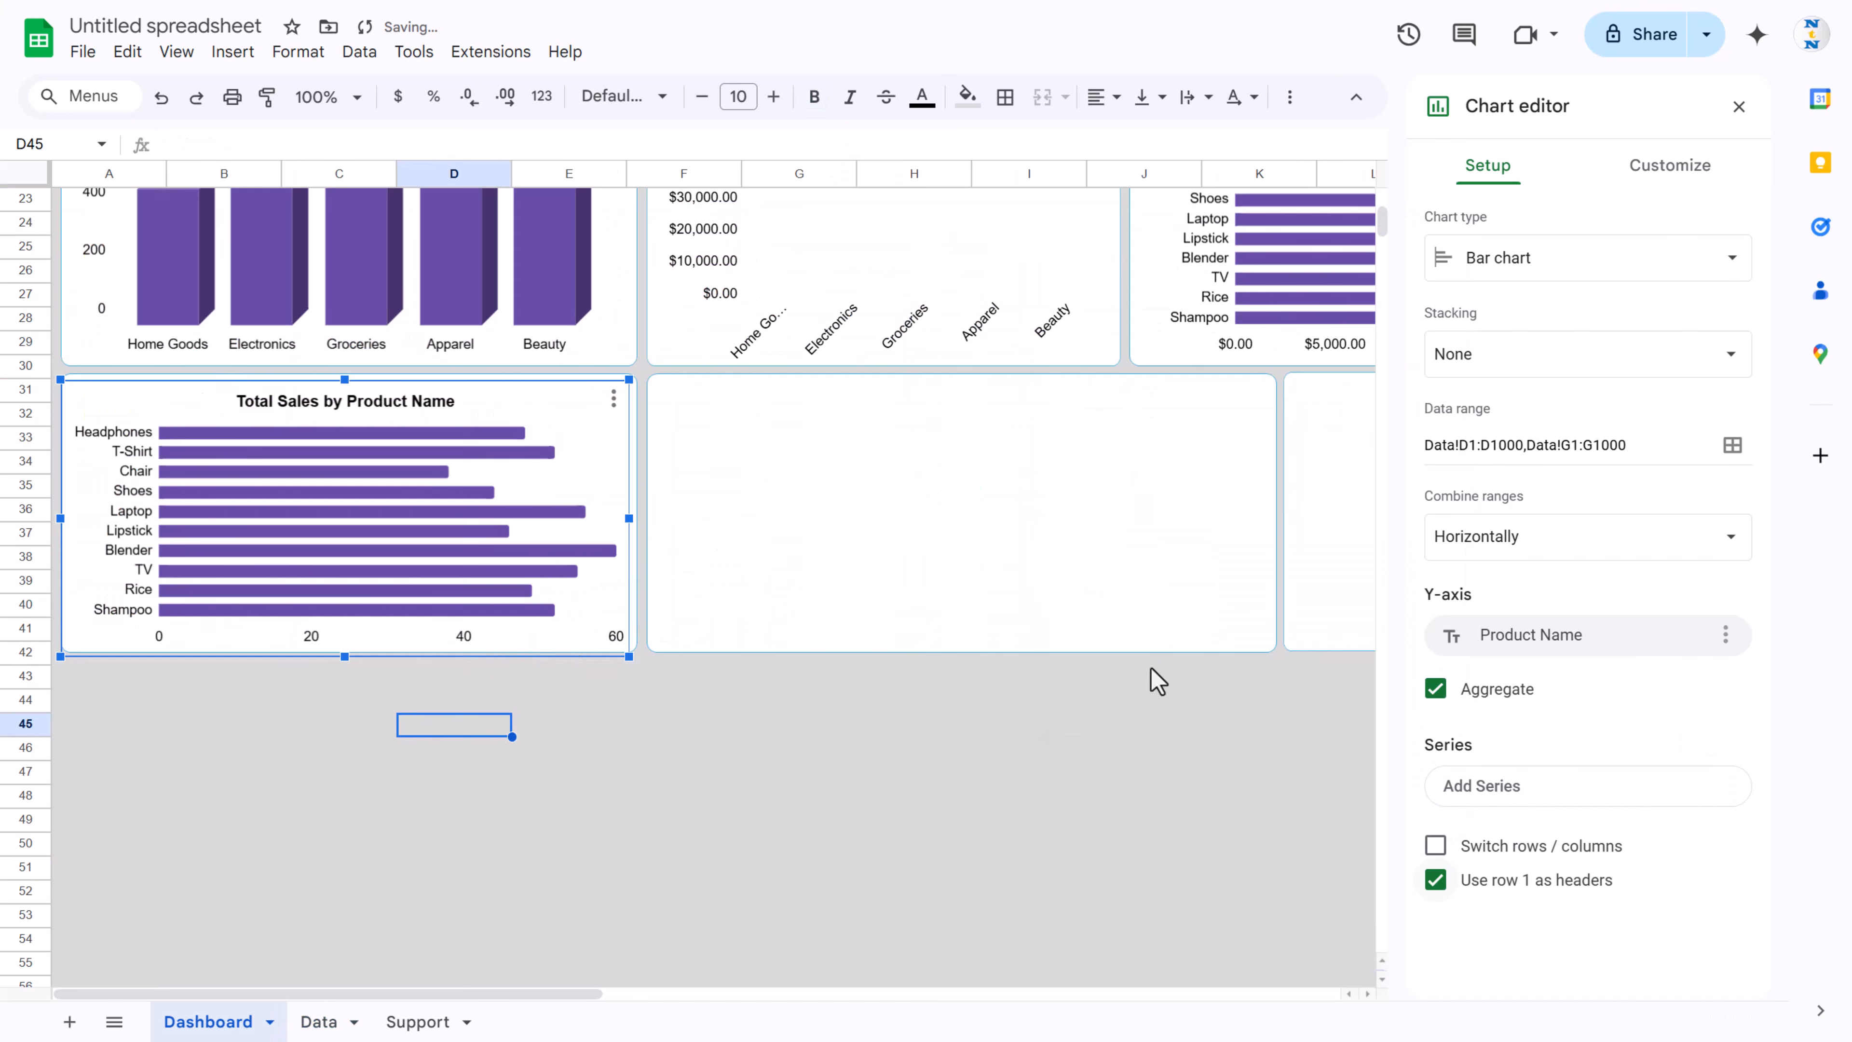
click(1585, 797)
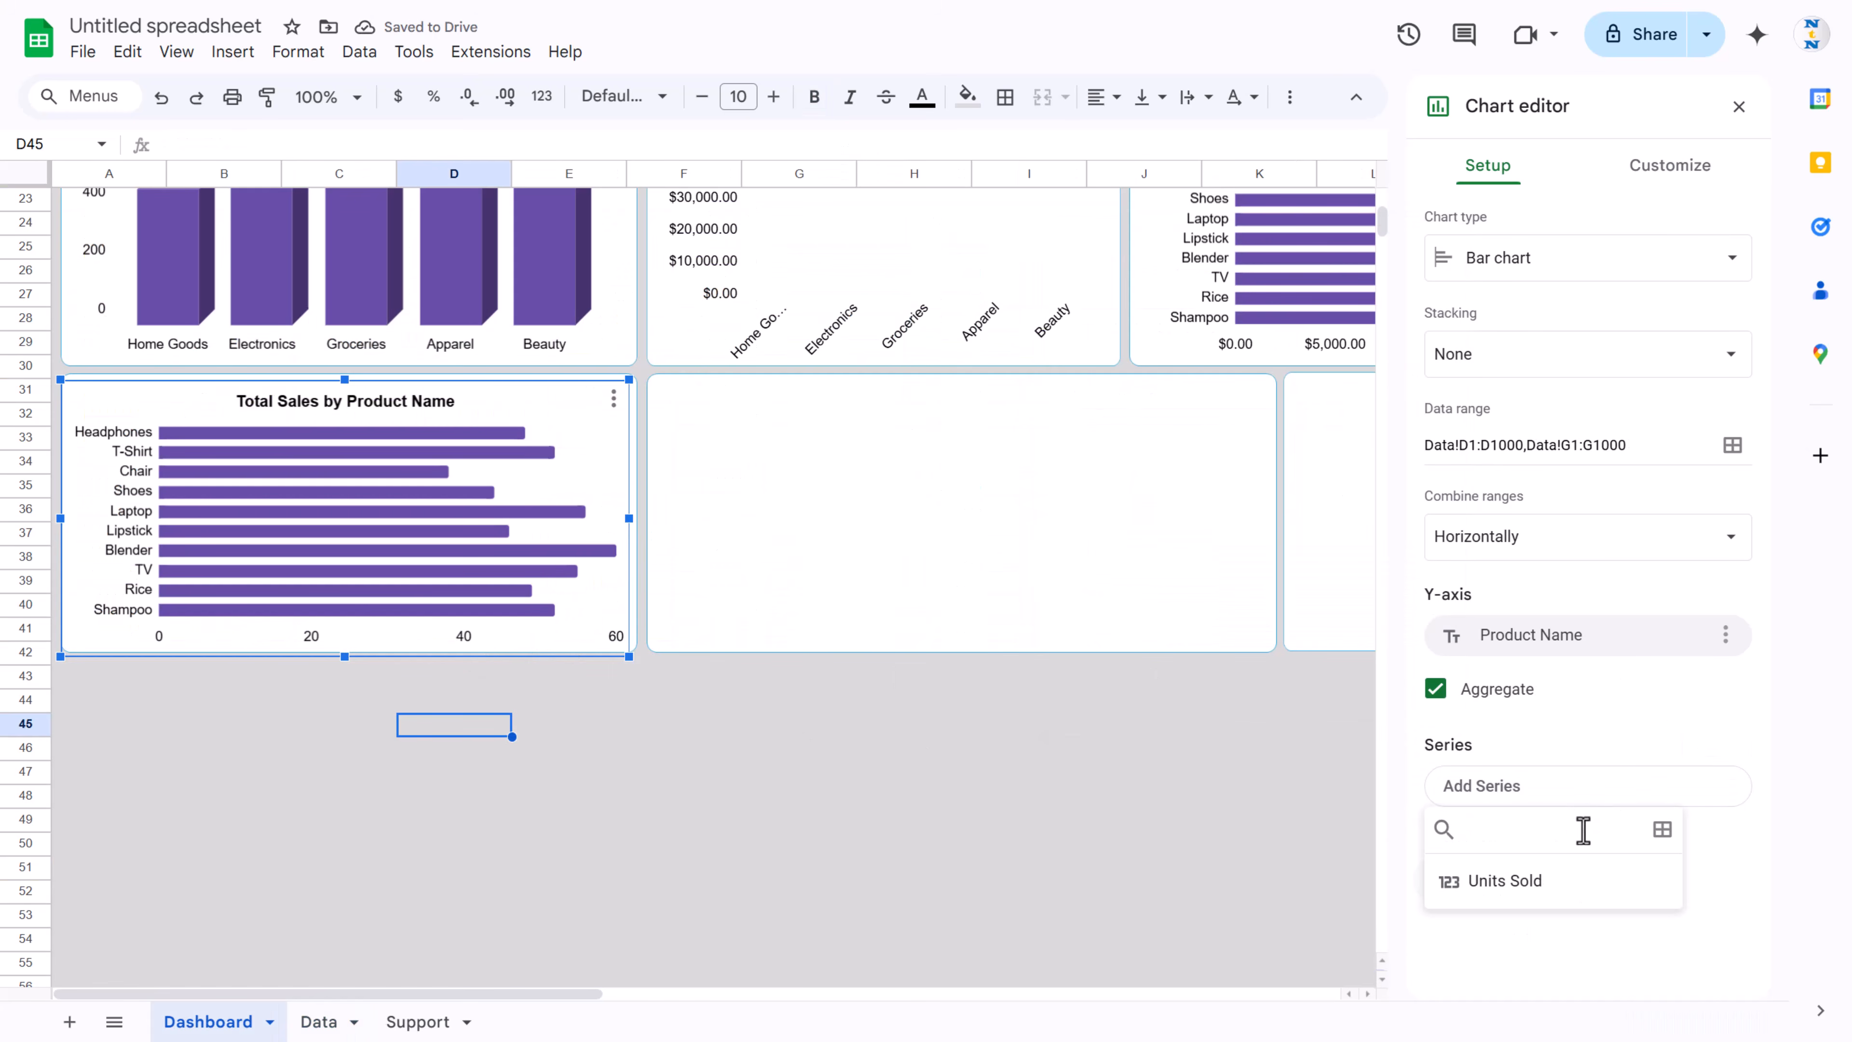
click(1528, 894)
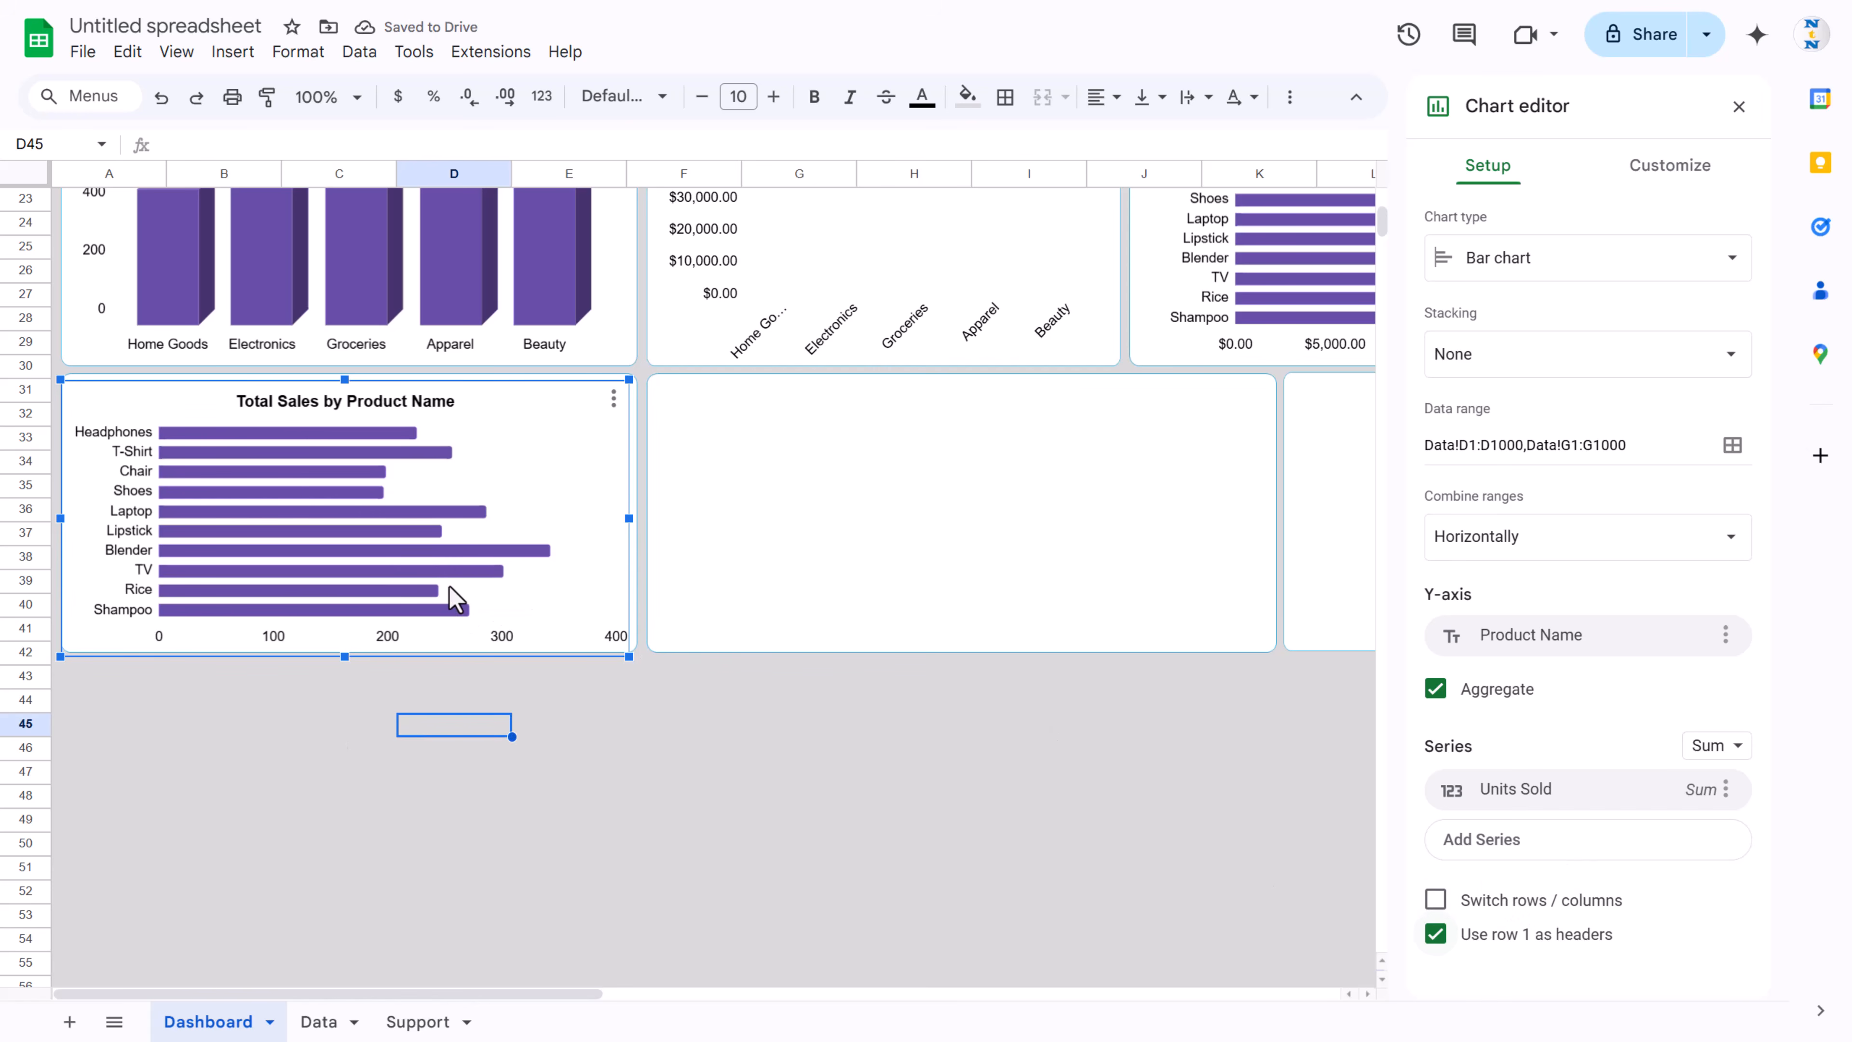
Step: Retitle the Units Sold bar chart "Qty Sold by Product Name" and close the chart editor
click(337, 416)
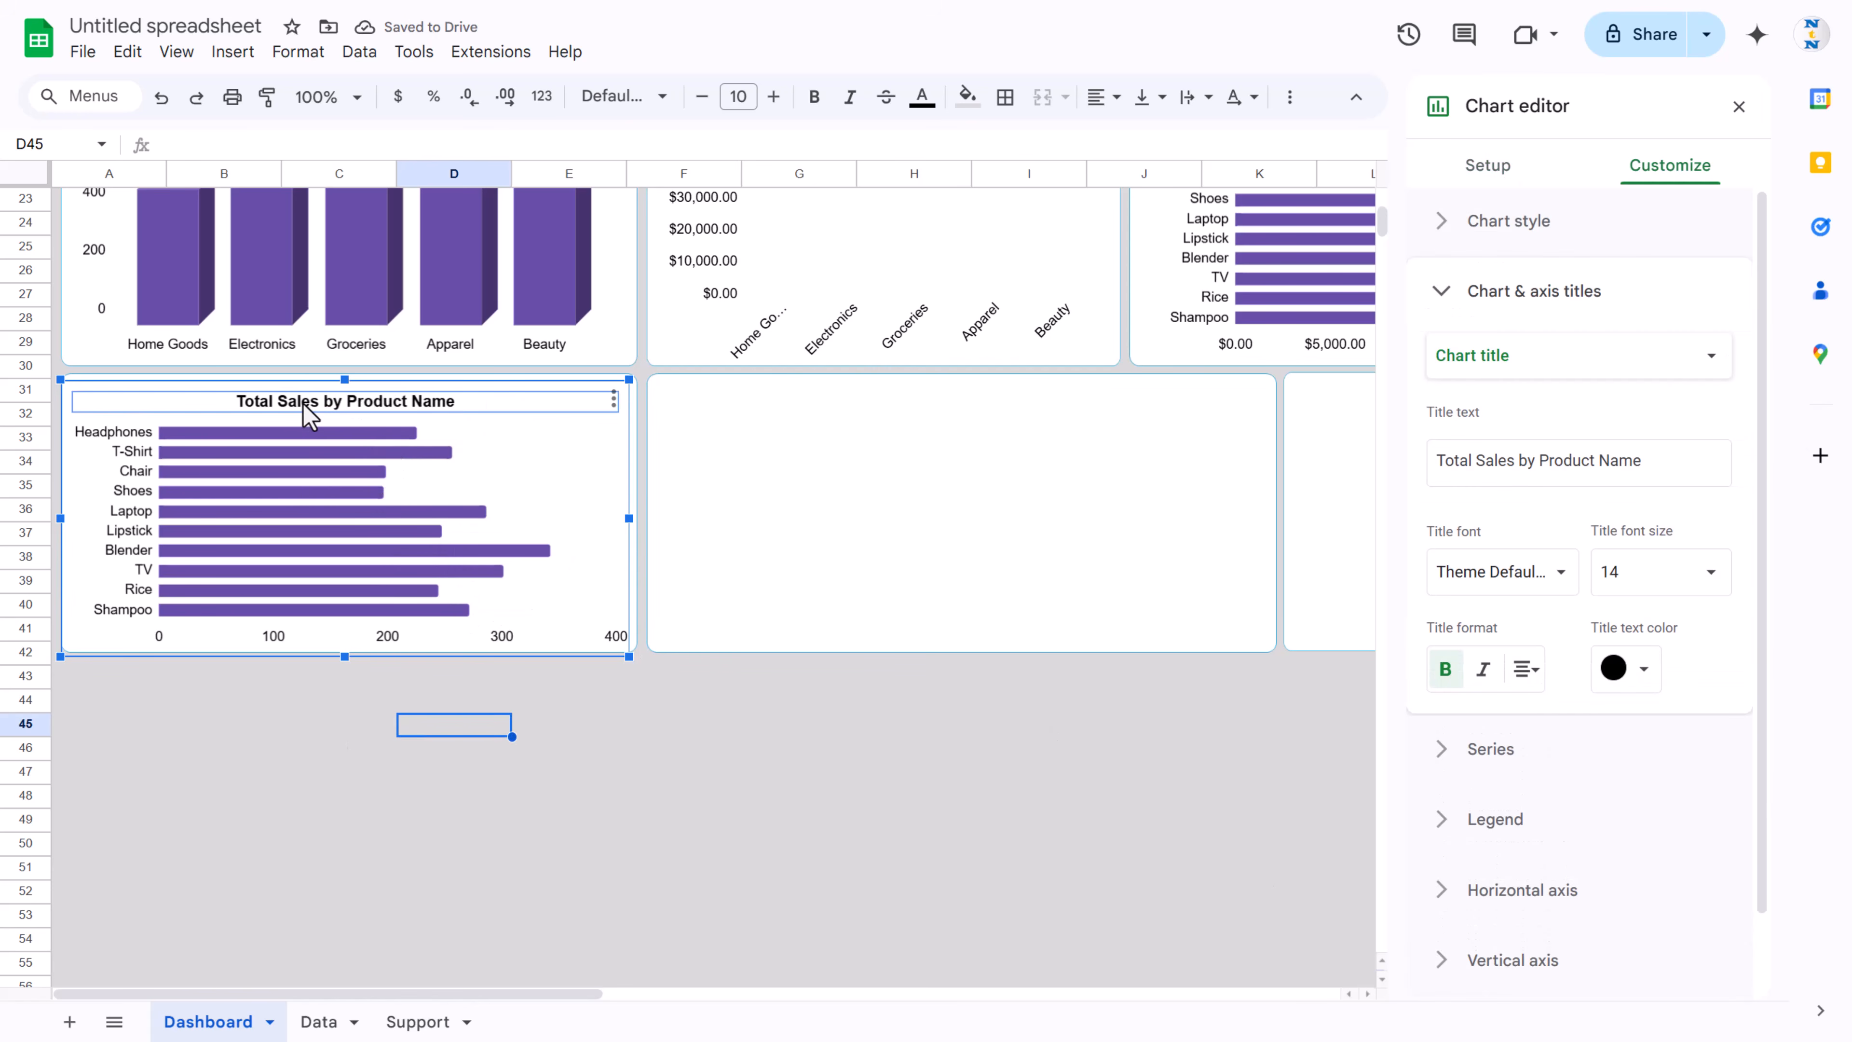
click(306, 401)
double_click(305, 402)
key(BackSpace)
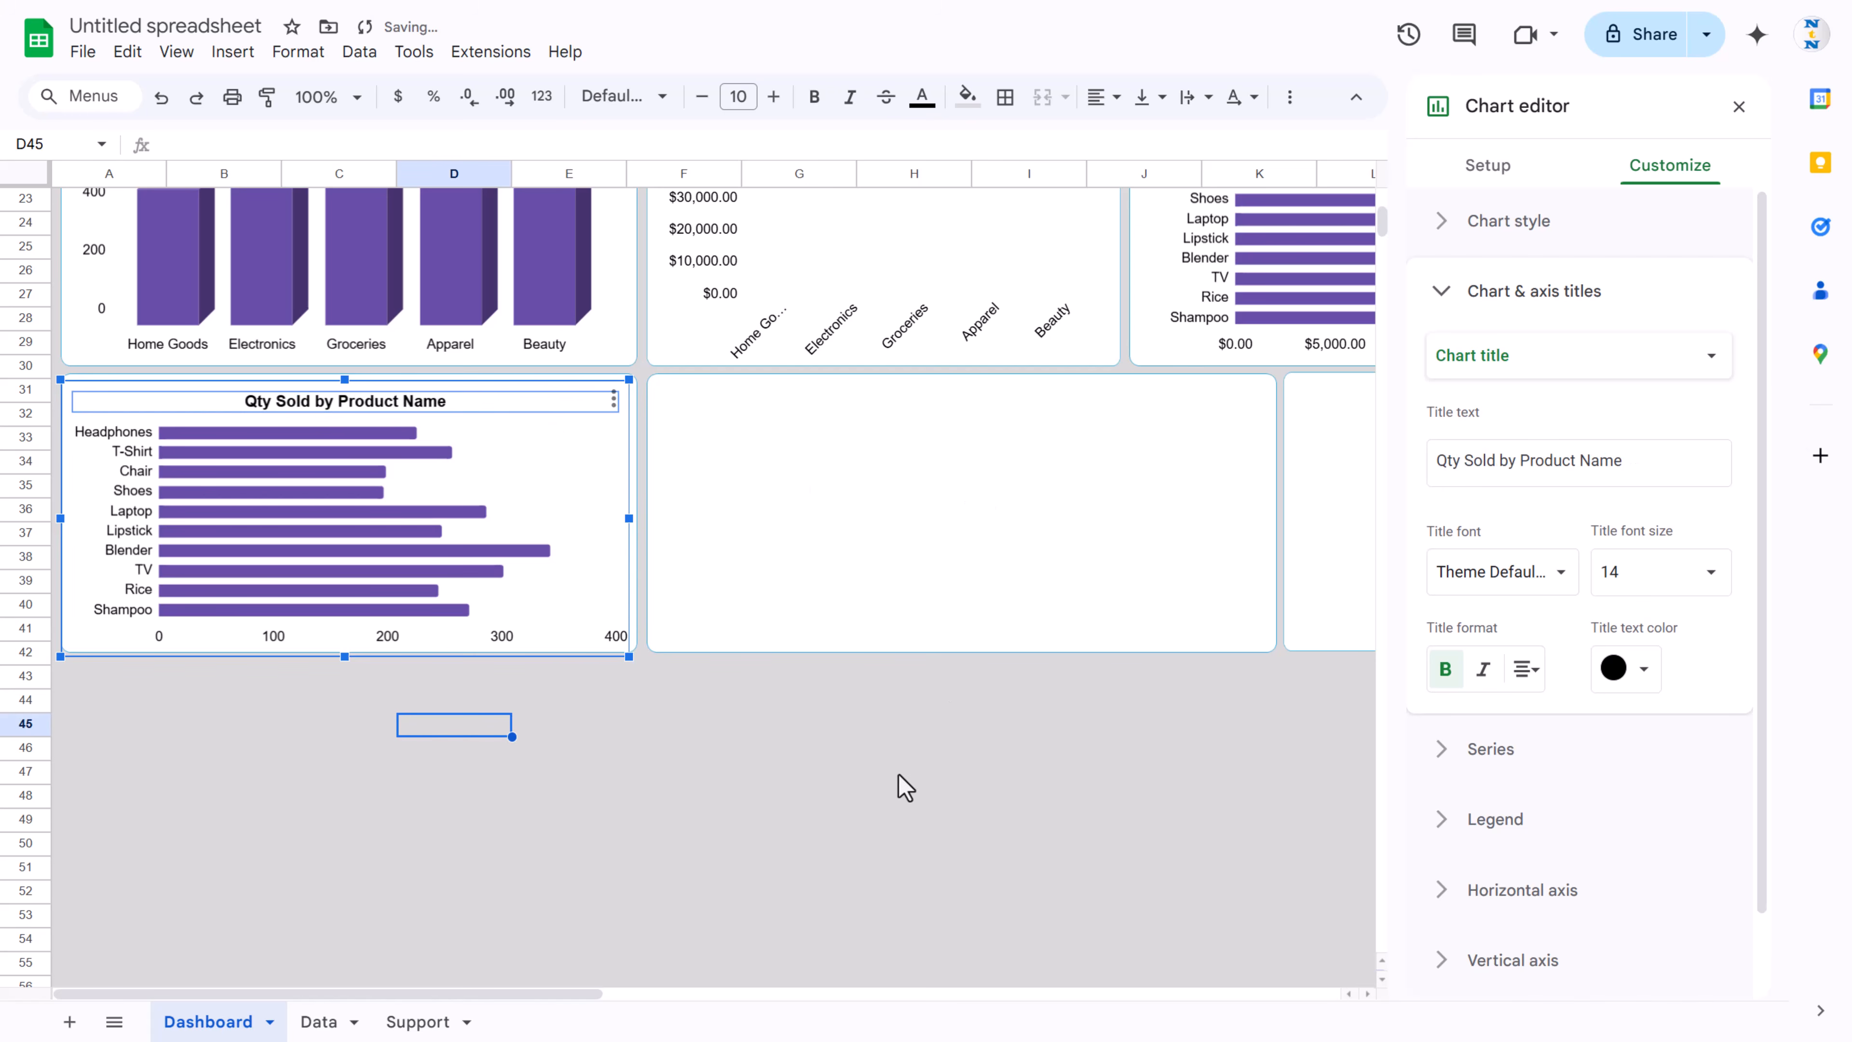
click(900, 776)
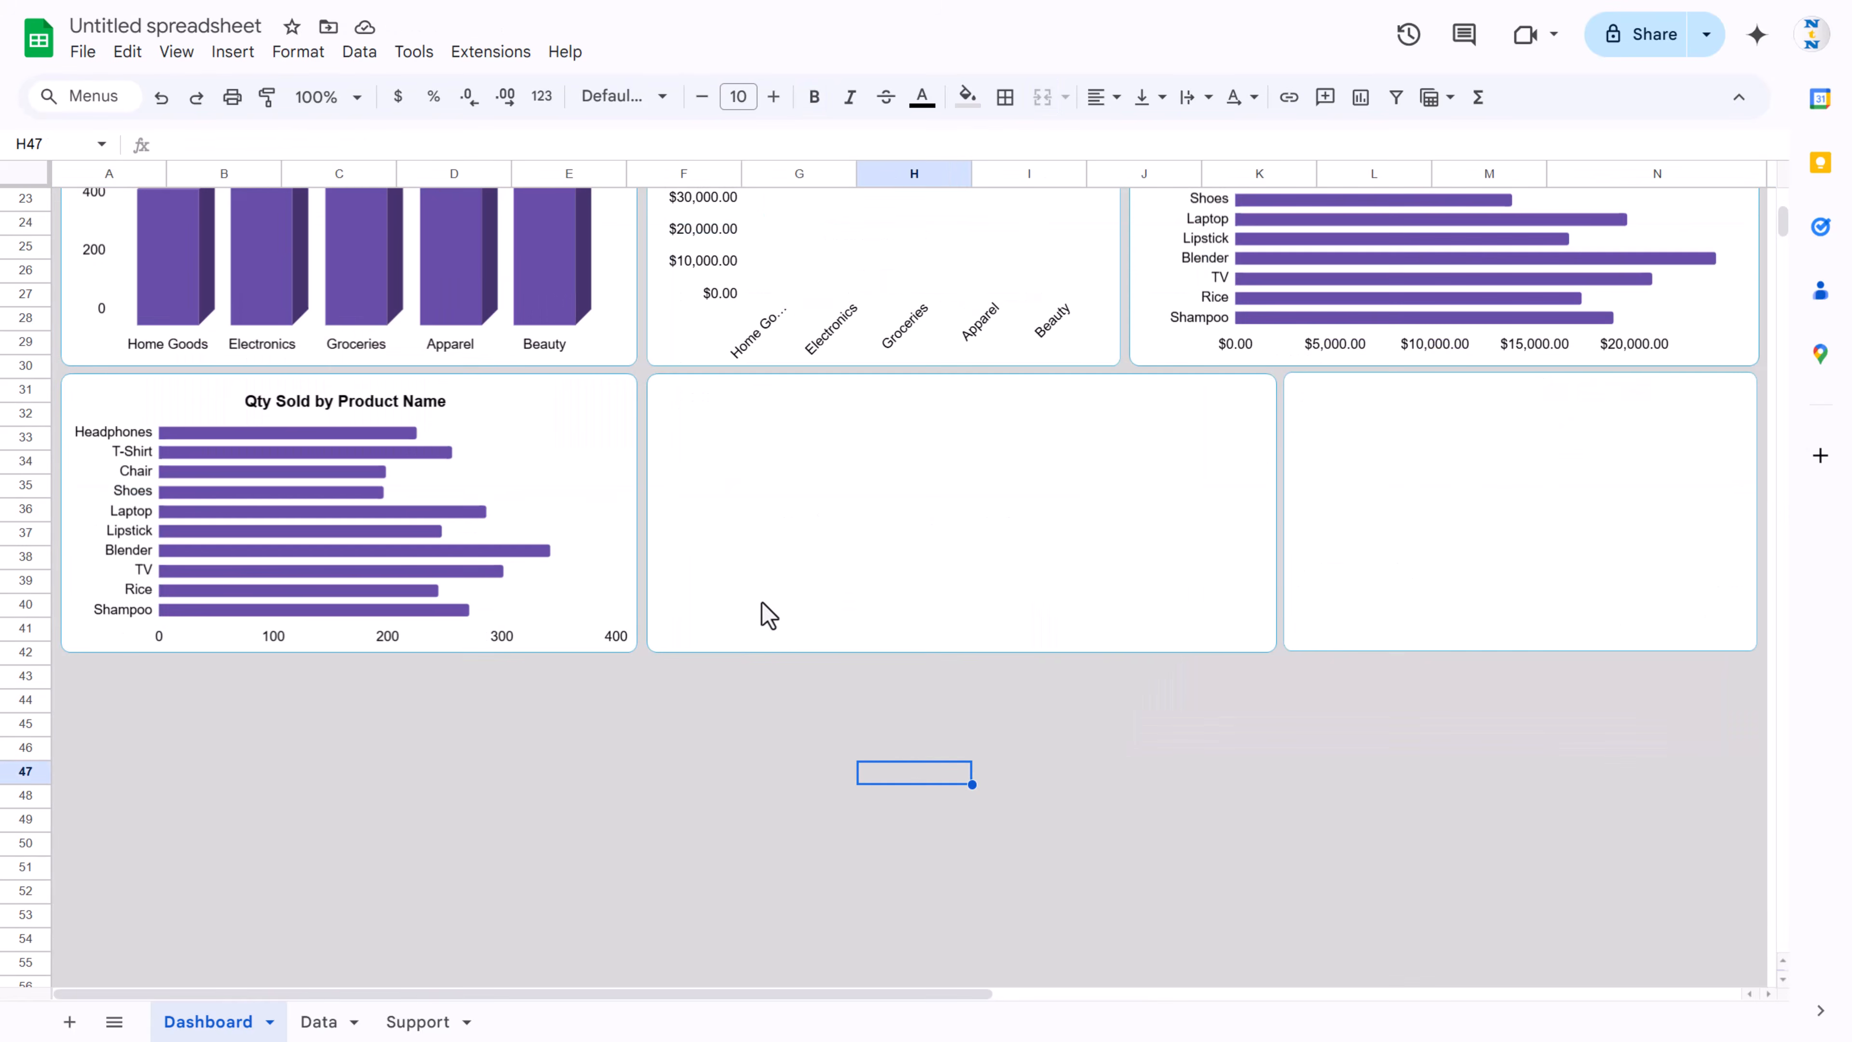
Step: Duplicate the "Qty Sold by Product Category" column chart into the empty card beside "Qty Sold by Product Name" and widen the copy to fit
scroll(751, 606, up, 3)
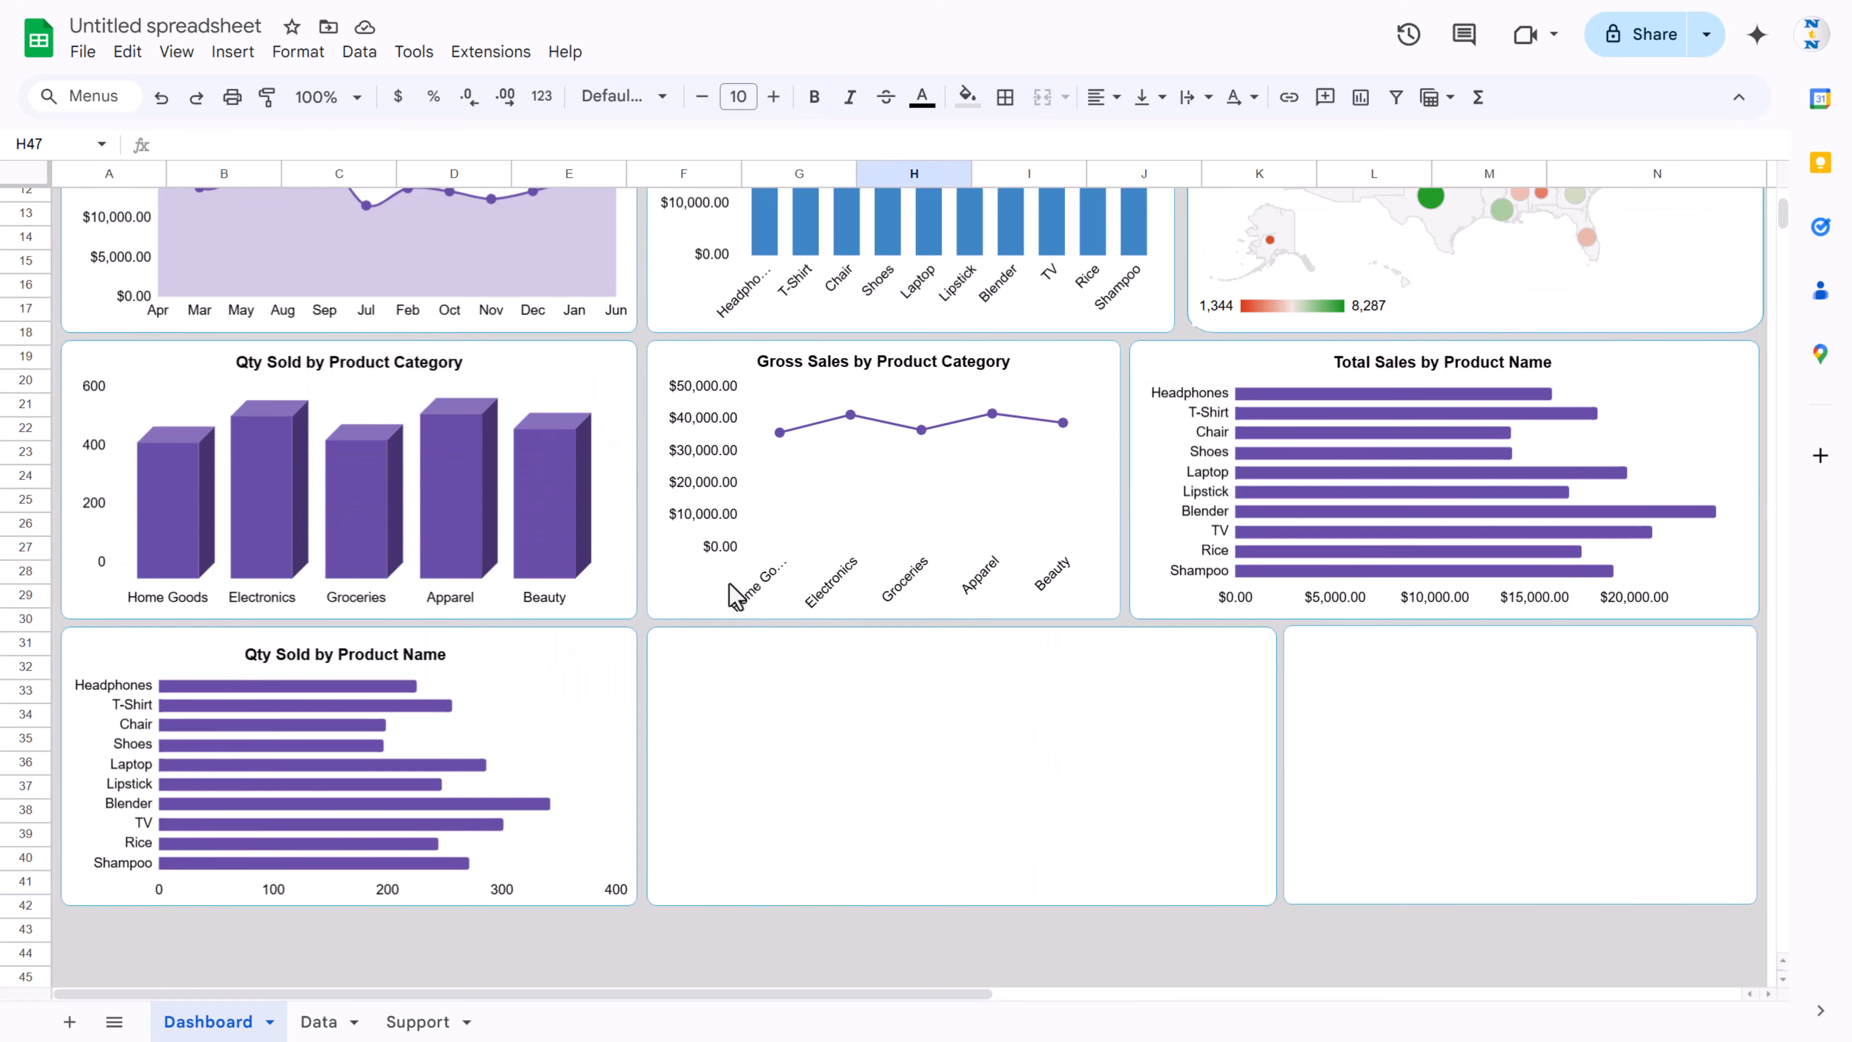
click(538, 395)
key(ctrl+c)
click(768, 692)
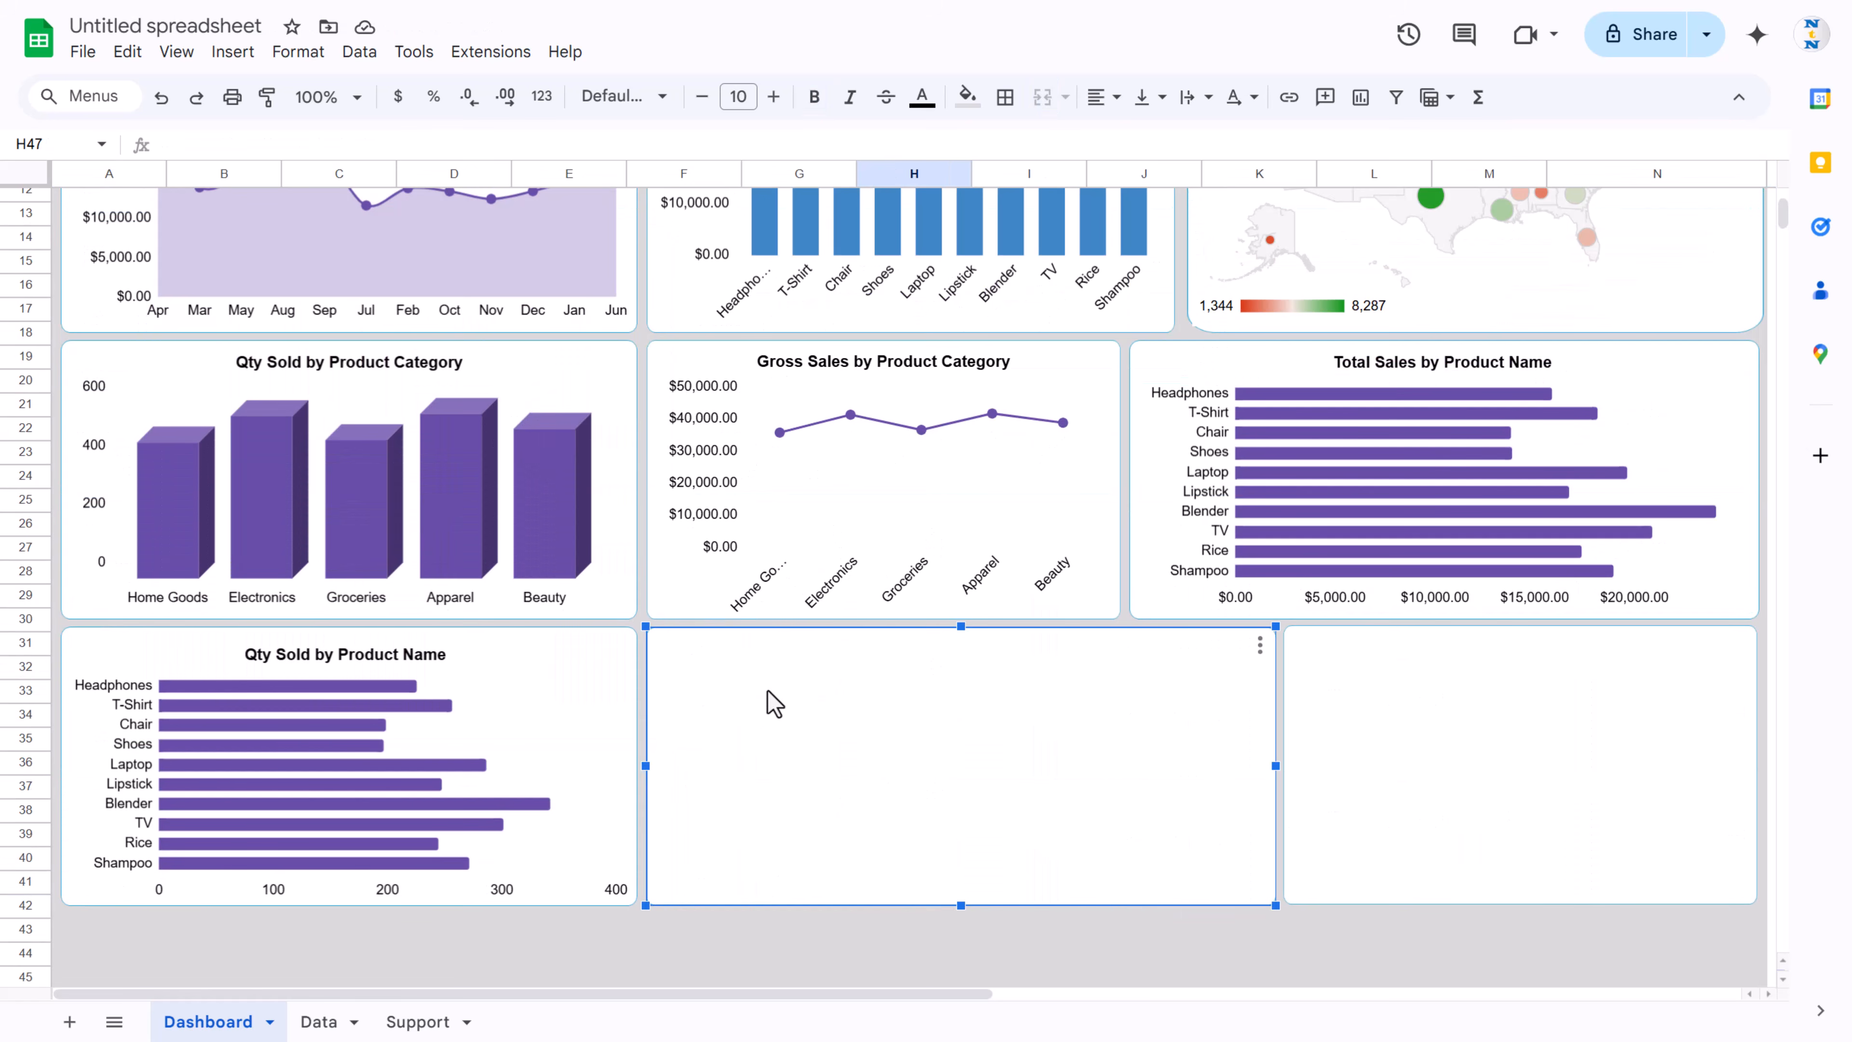
key(ctrl+v)
click(1078, 795)
drag(1166, 797, 959, 397)
drag(1213, 472, 1269, 469)
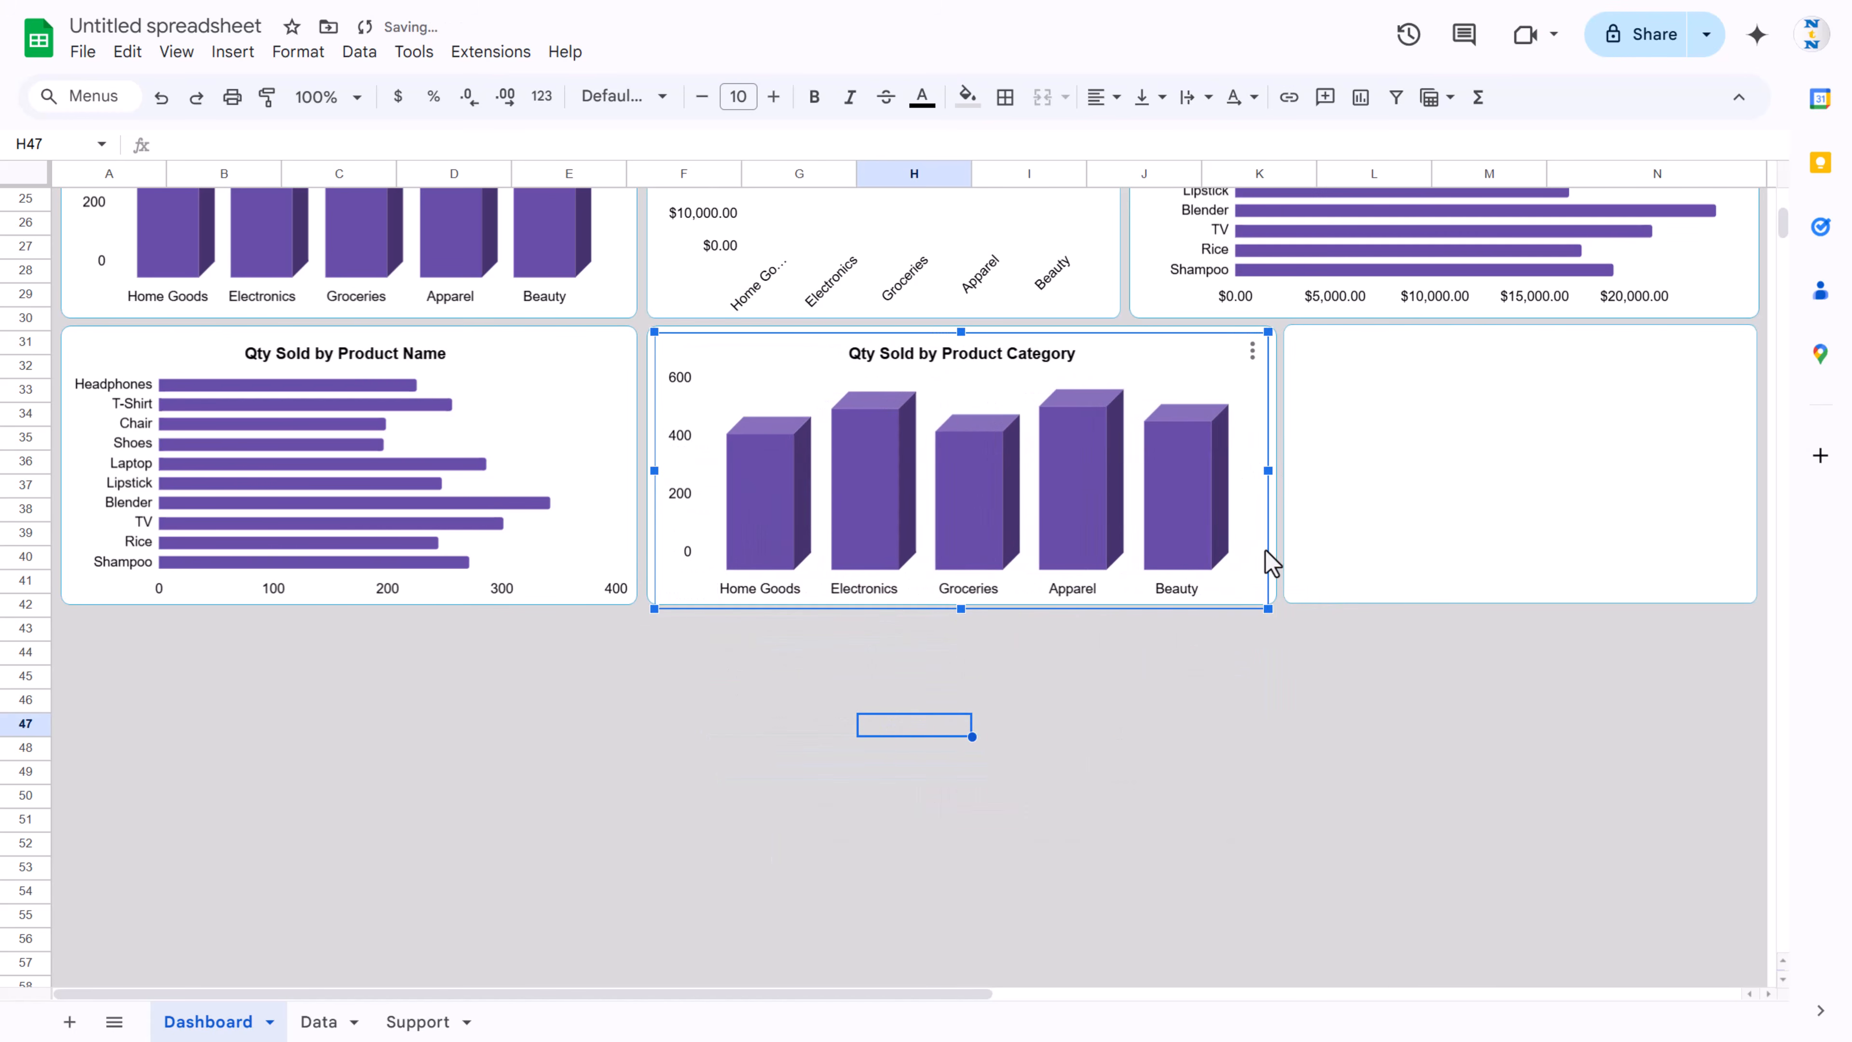
Step: Replace the column chart copy's Data!G1:G1000 range with the Data sheet's Discount (%) column (Data!I:I)
double_click(1123, 383)
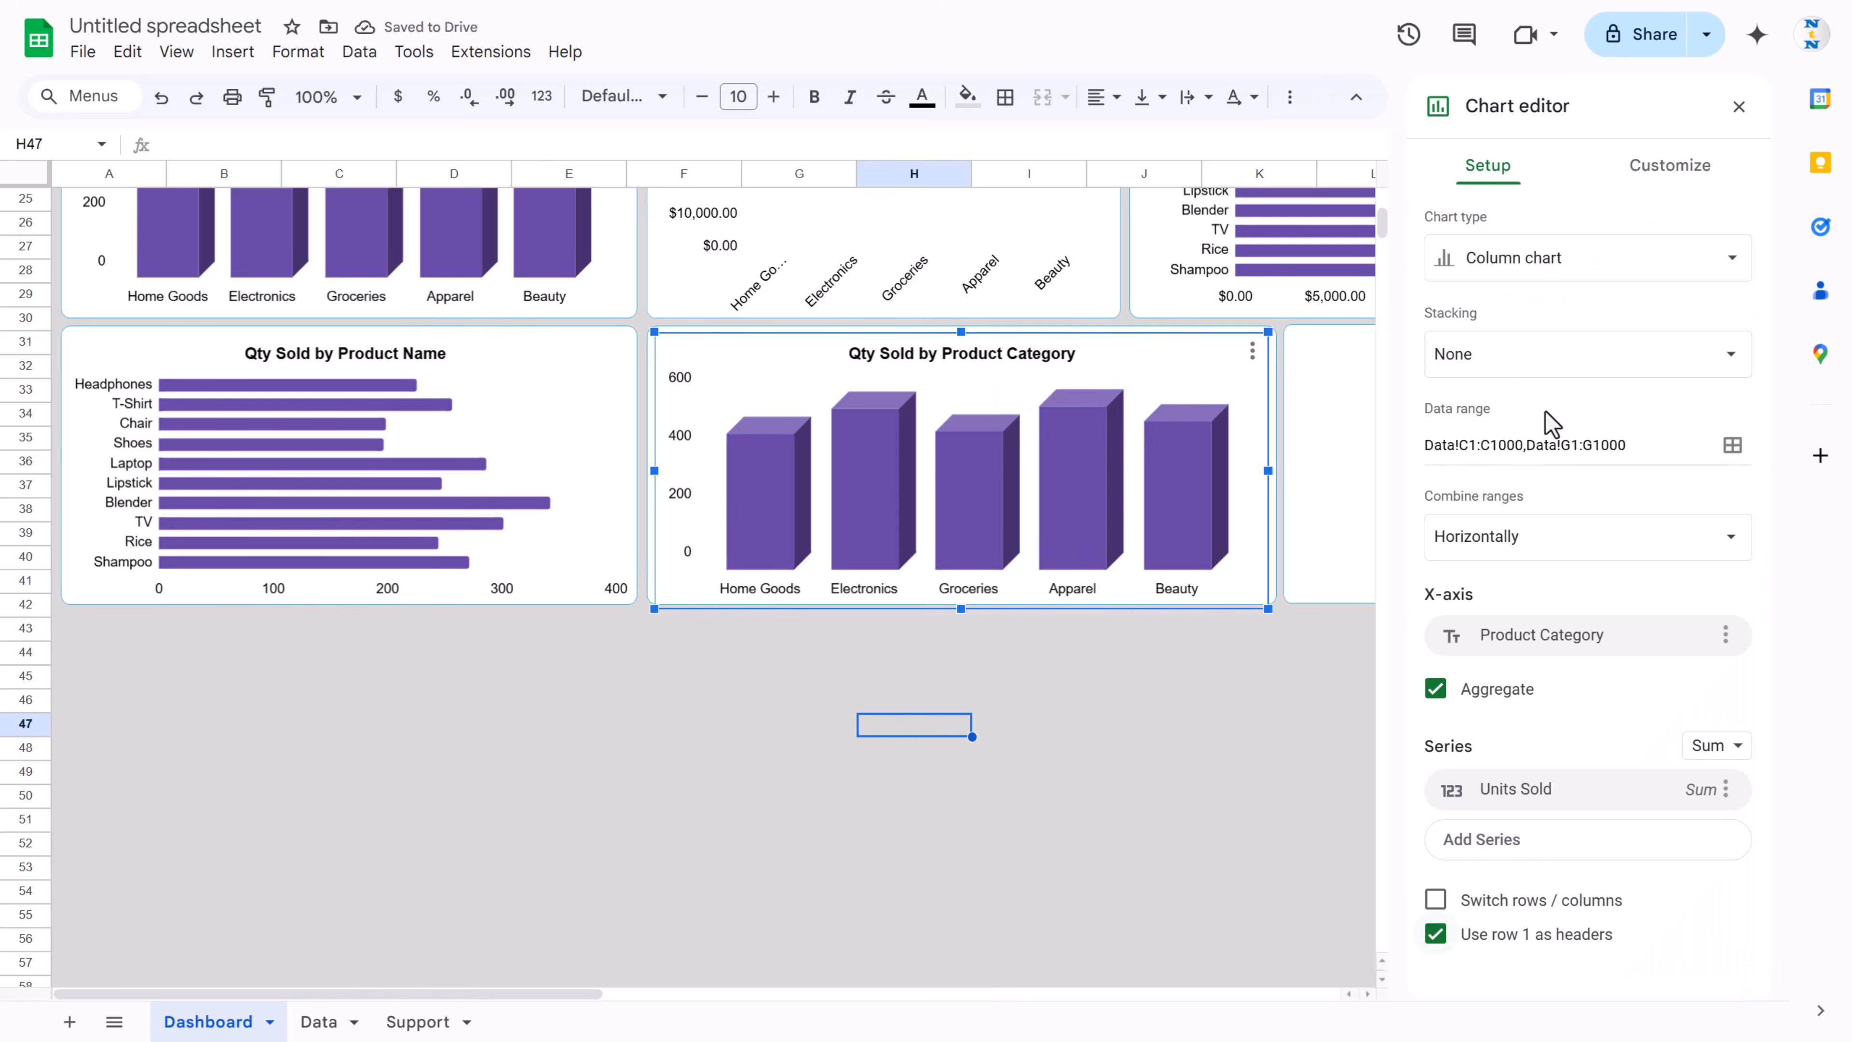
click(1732, 444)
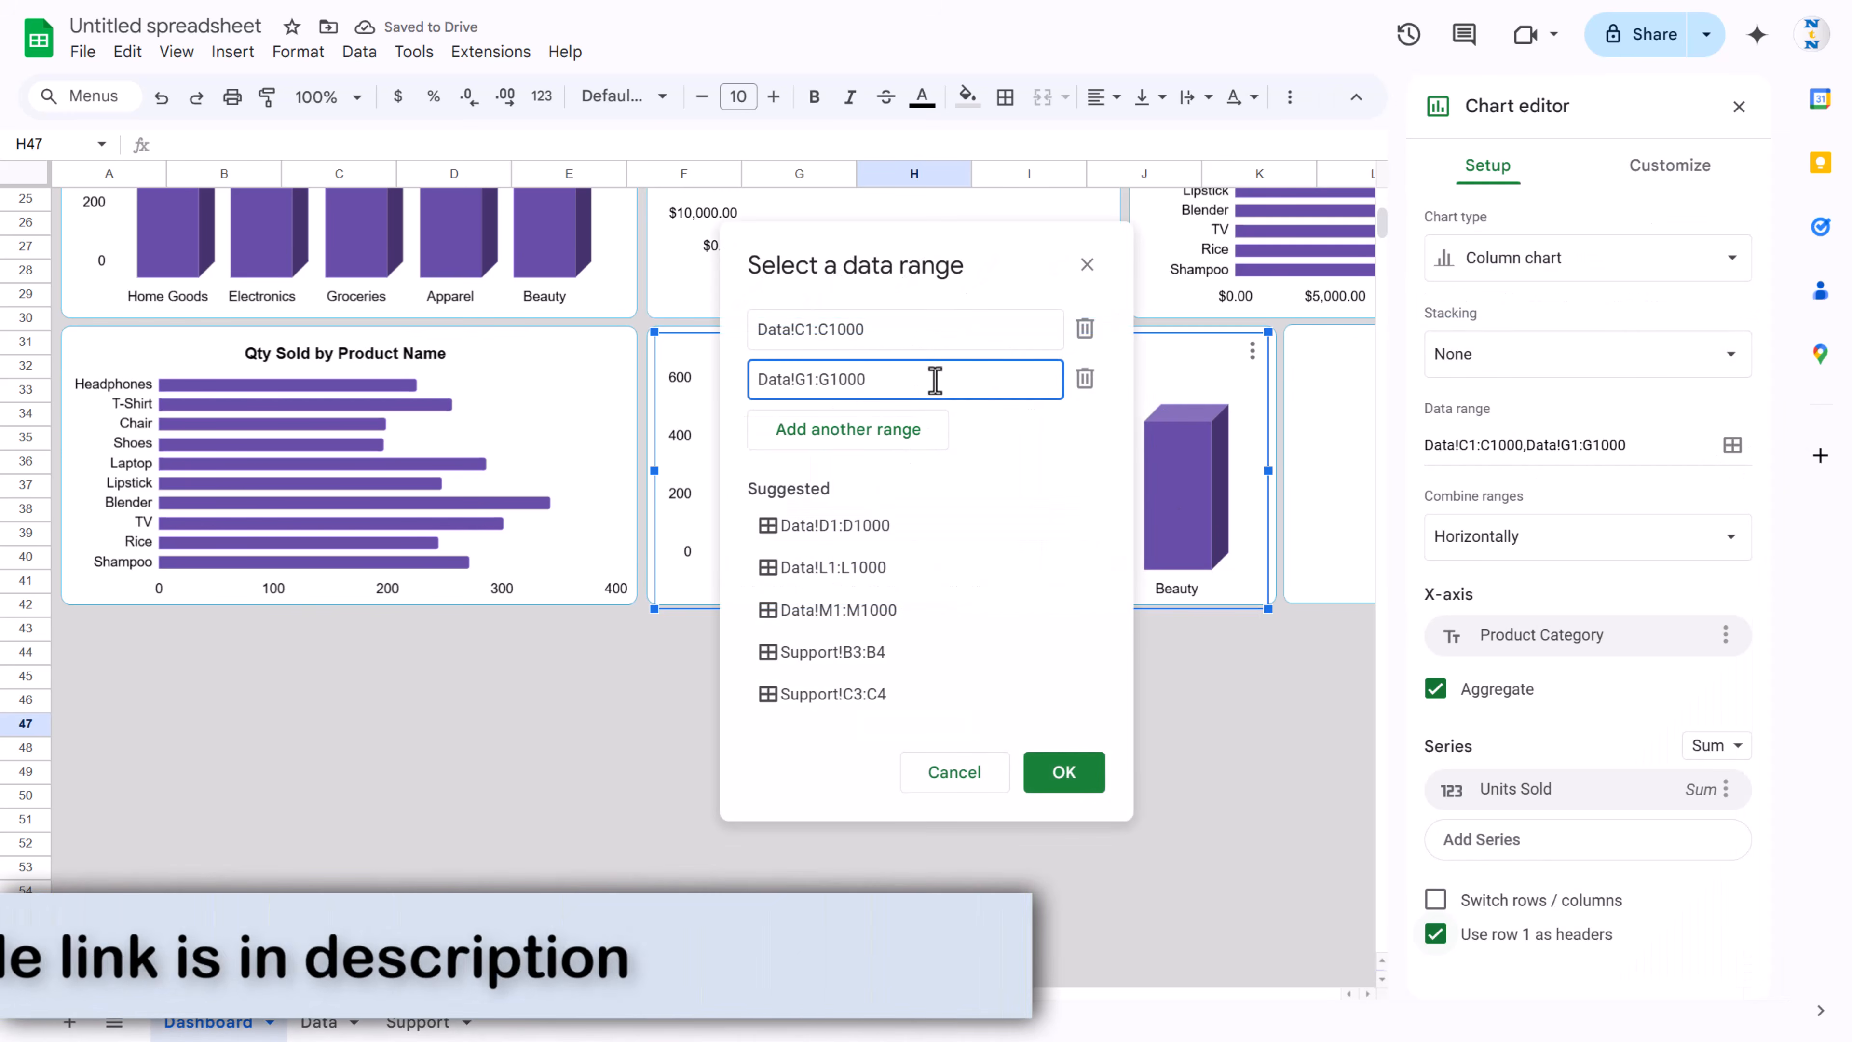
key(BackSpace)
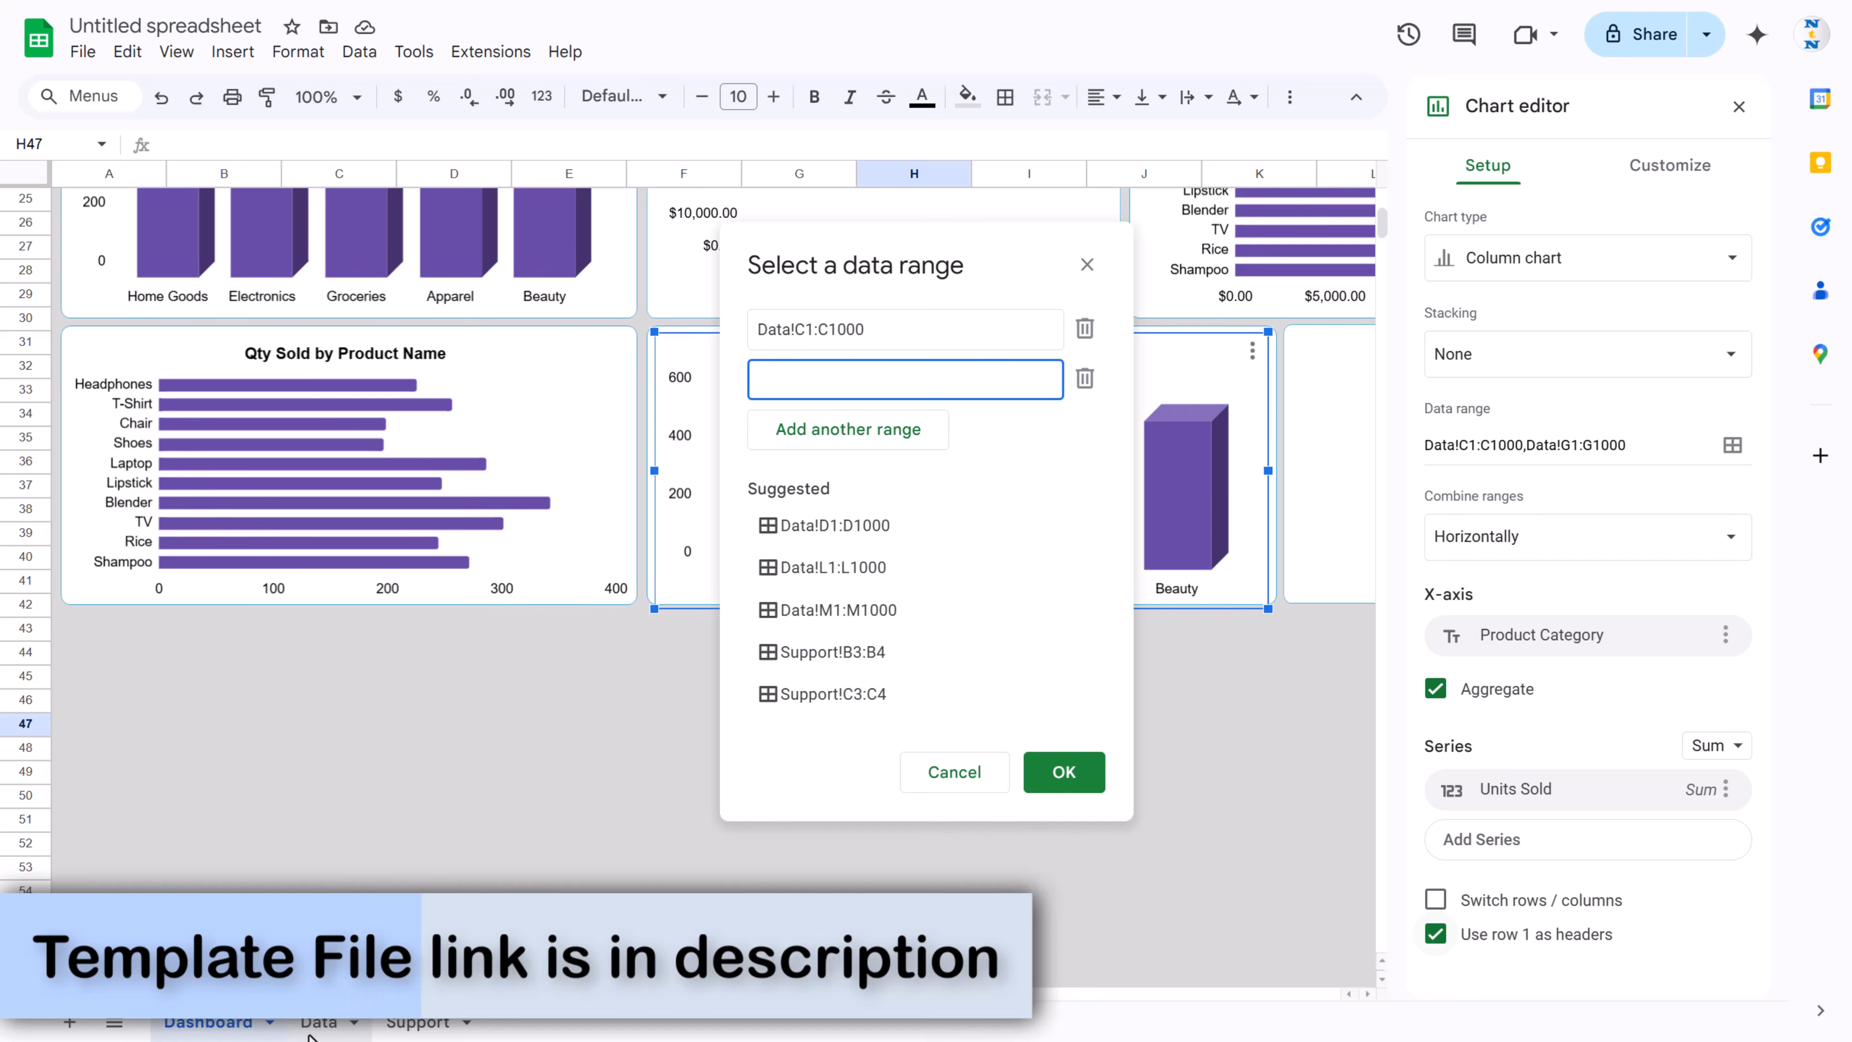
click(364, 1023)
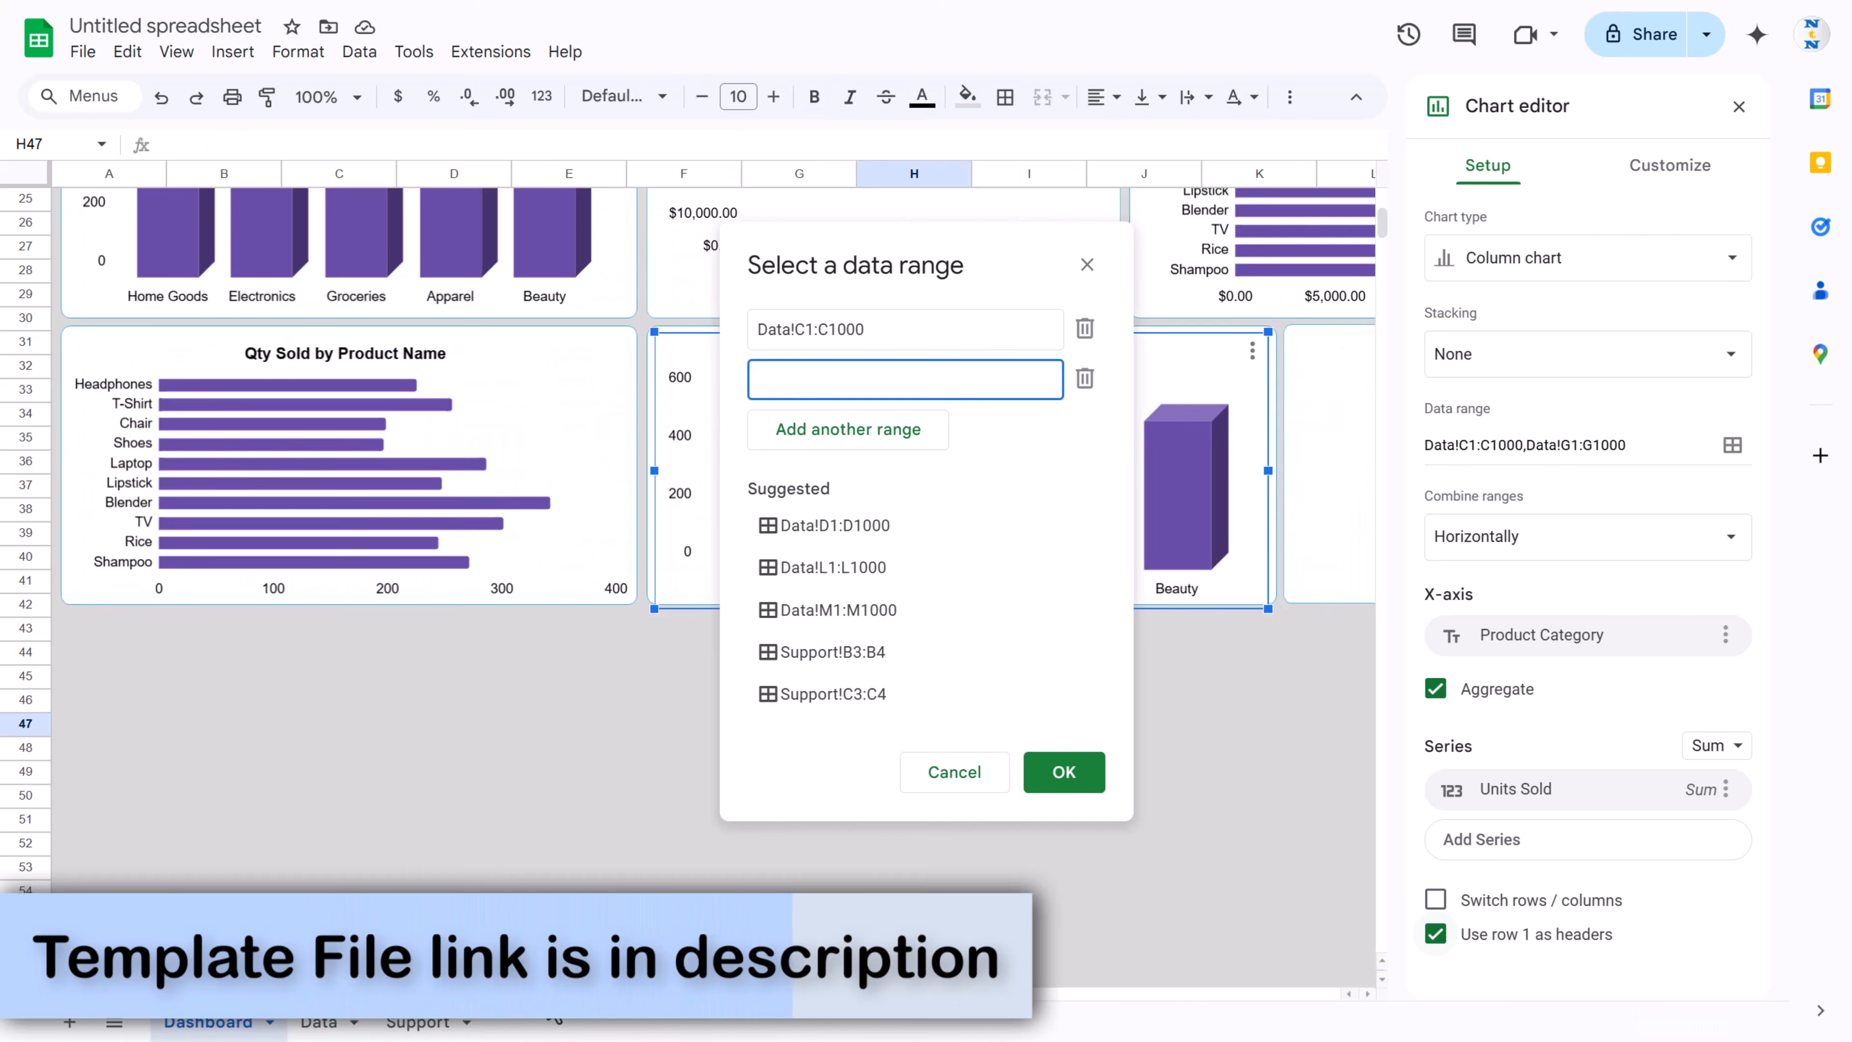
drag(480, 995, 780, 996)
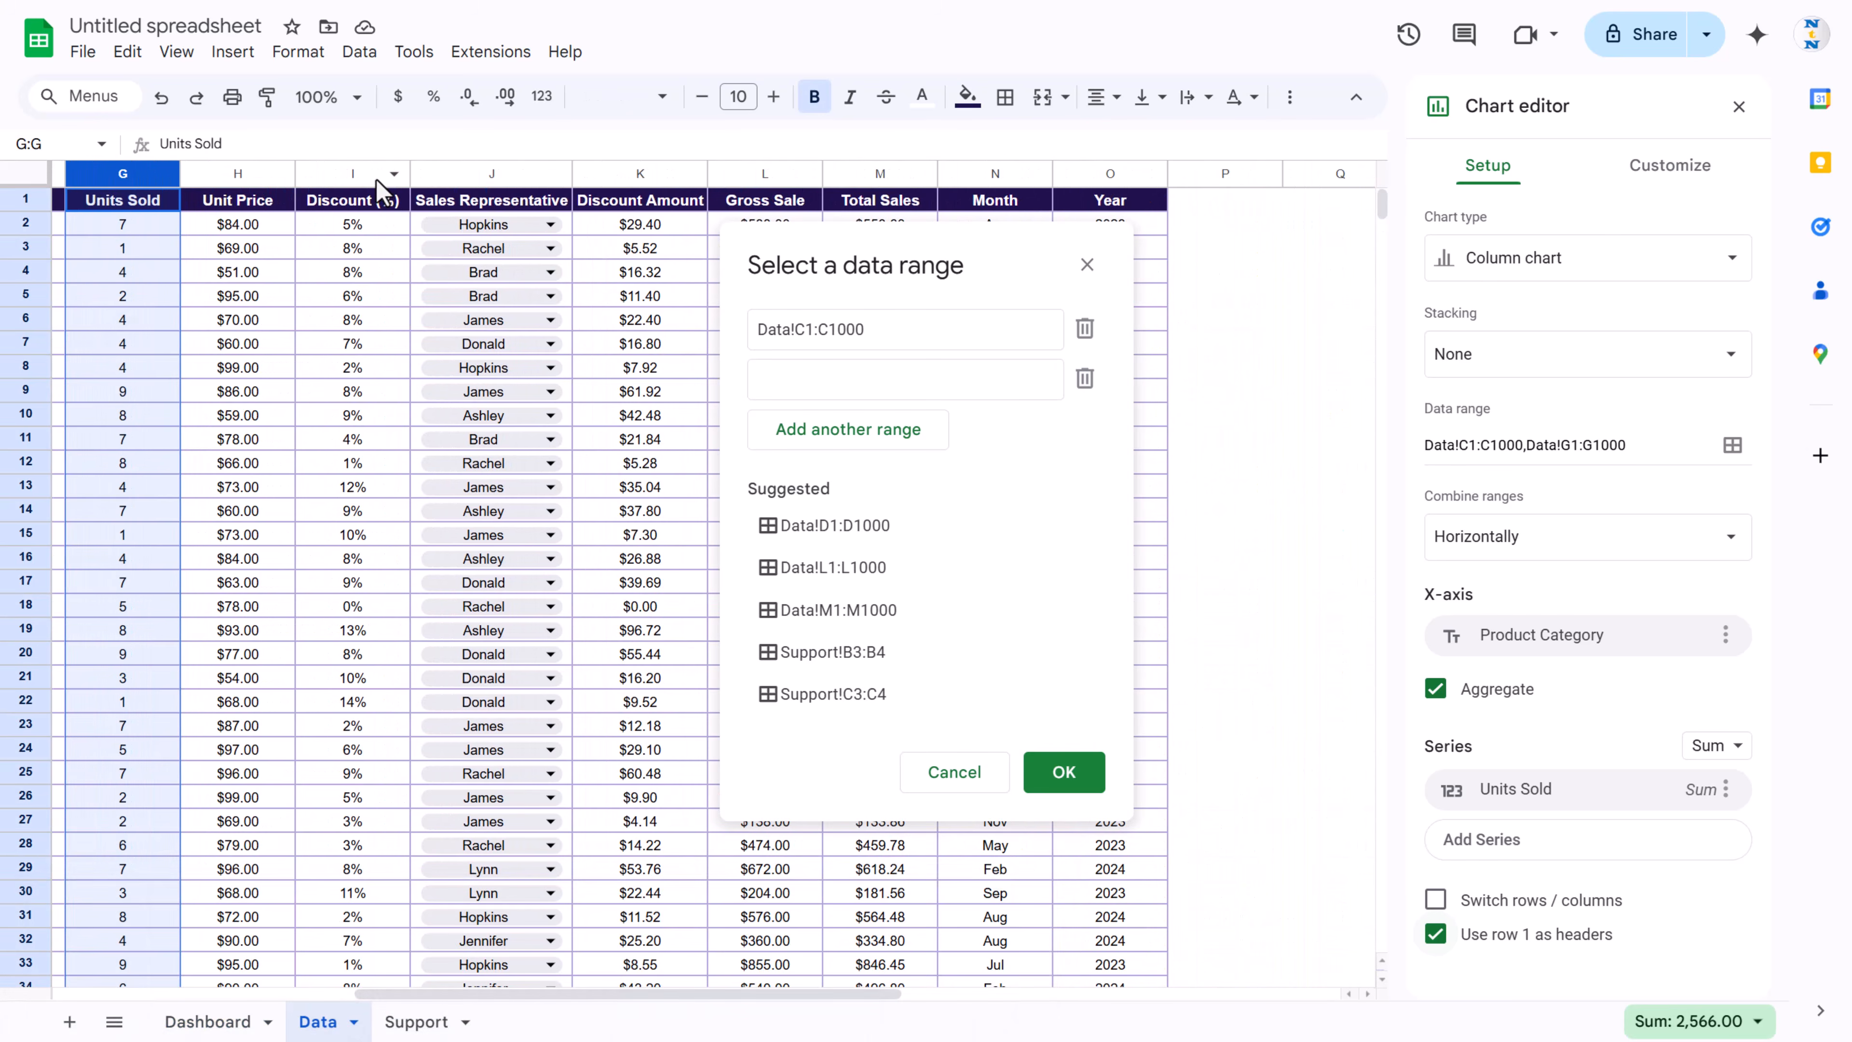
click(359, 177)
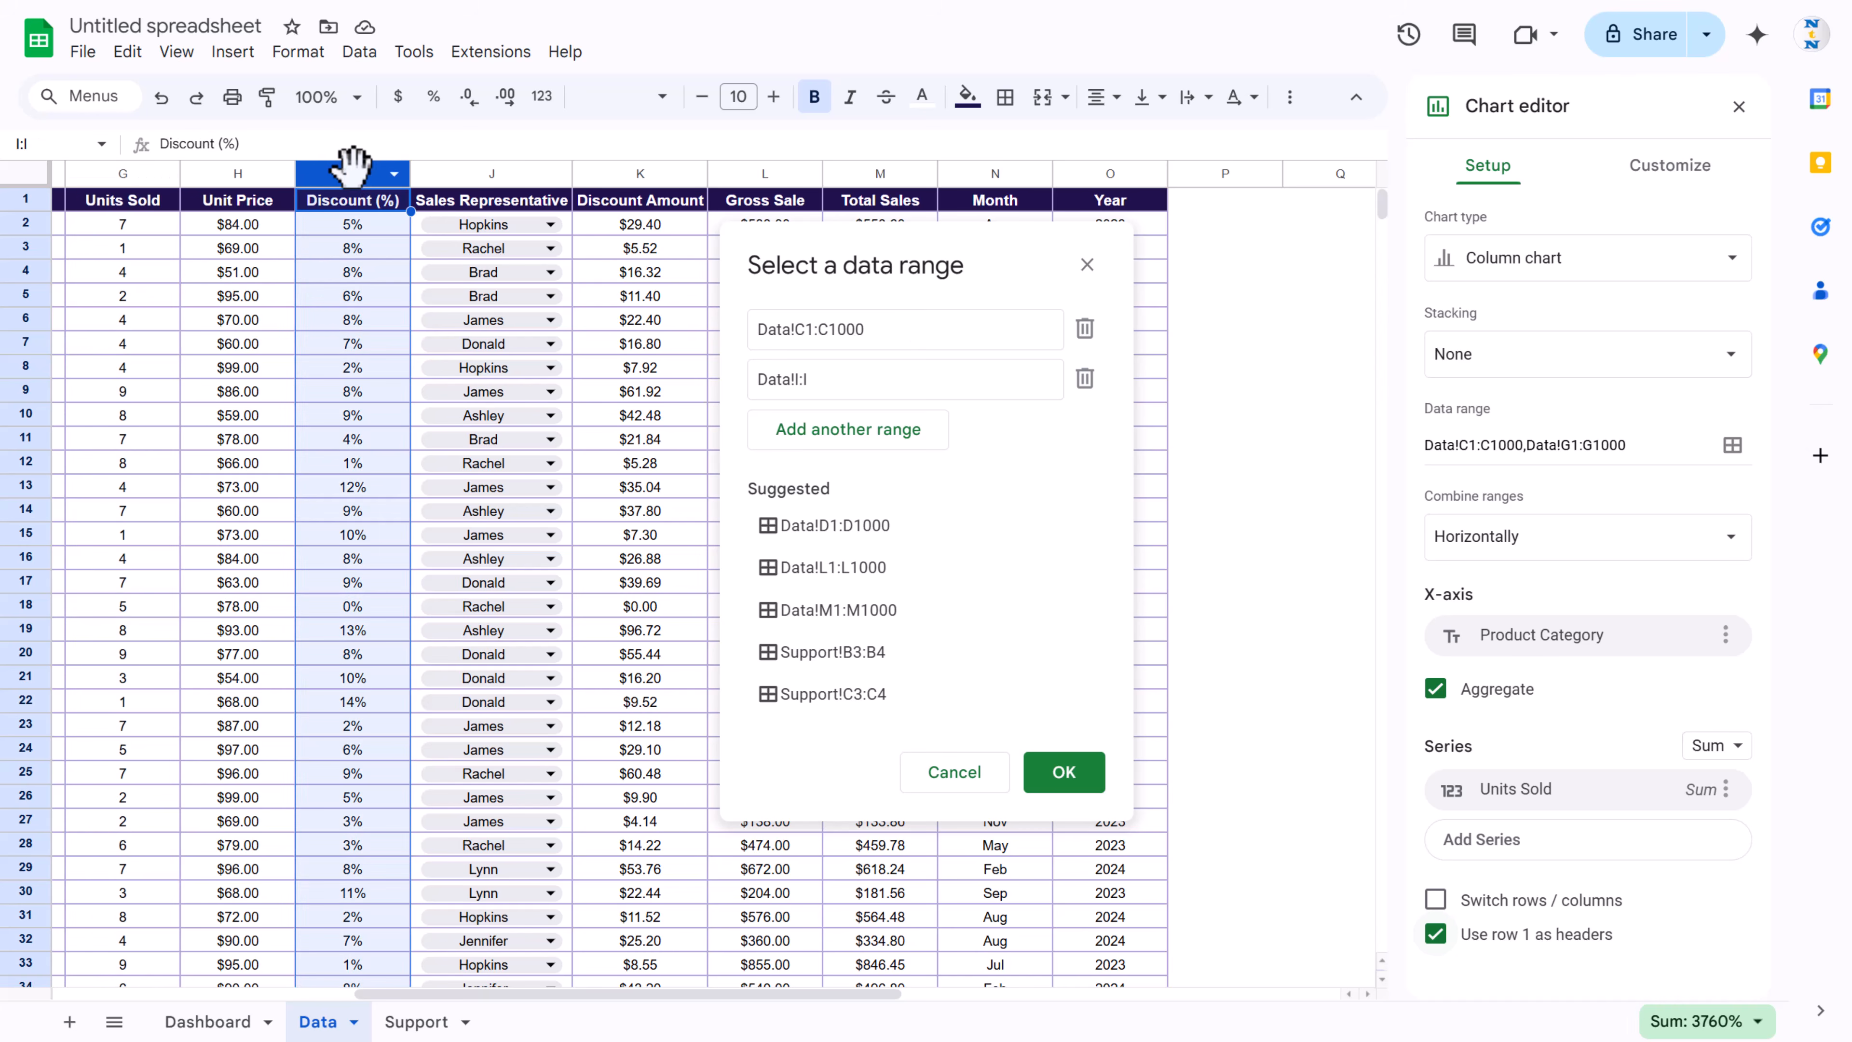
key(Return)
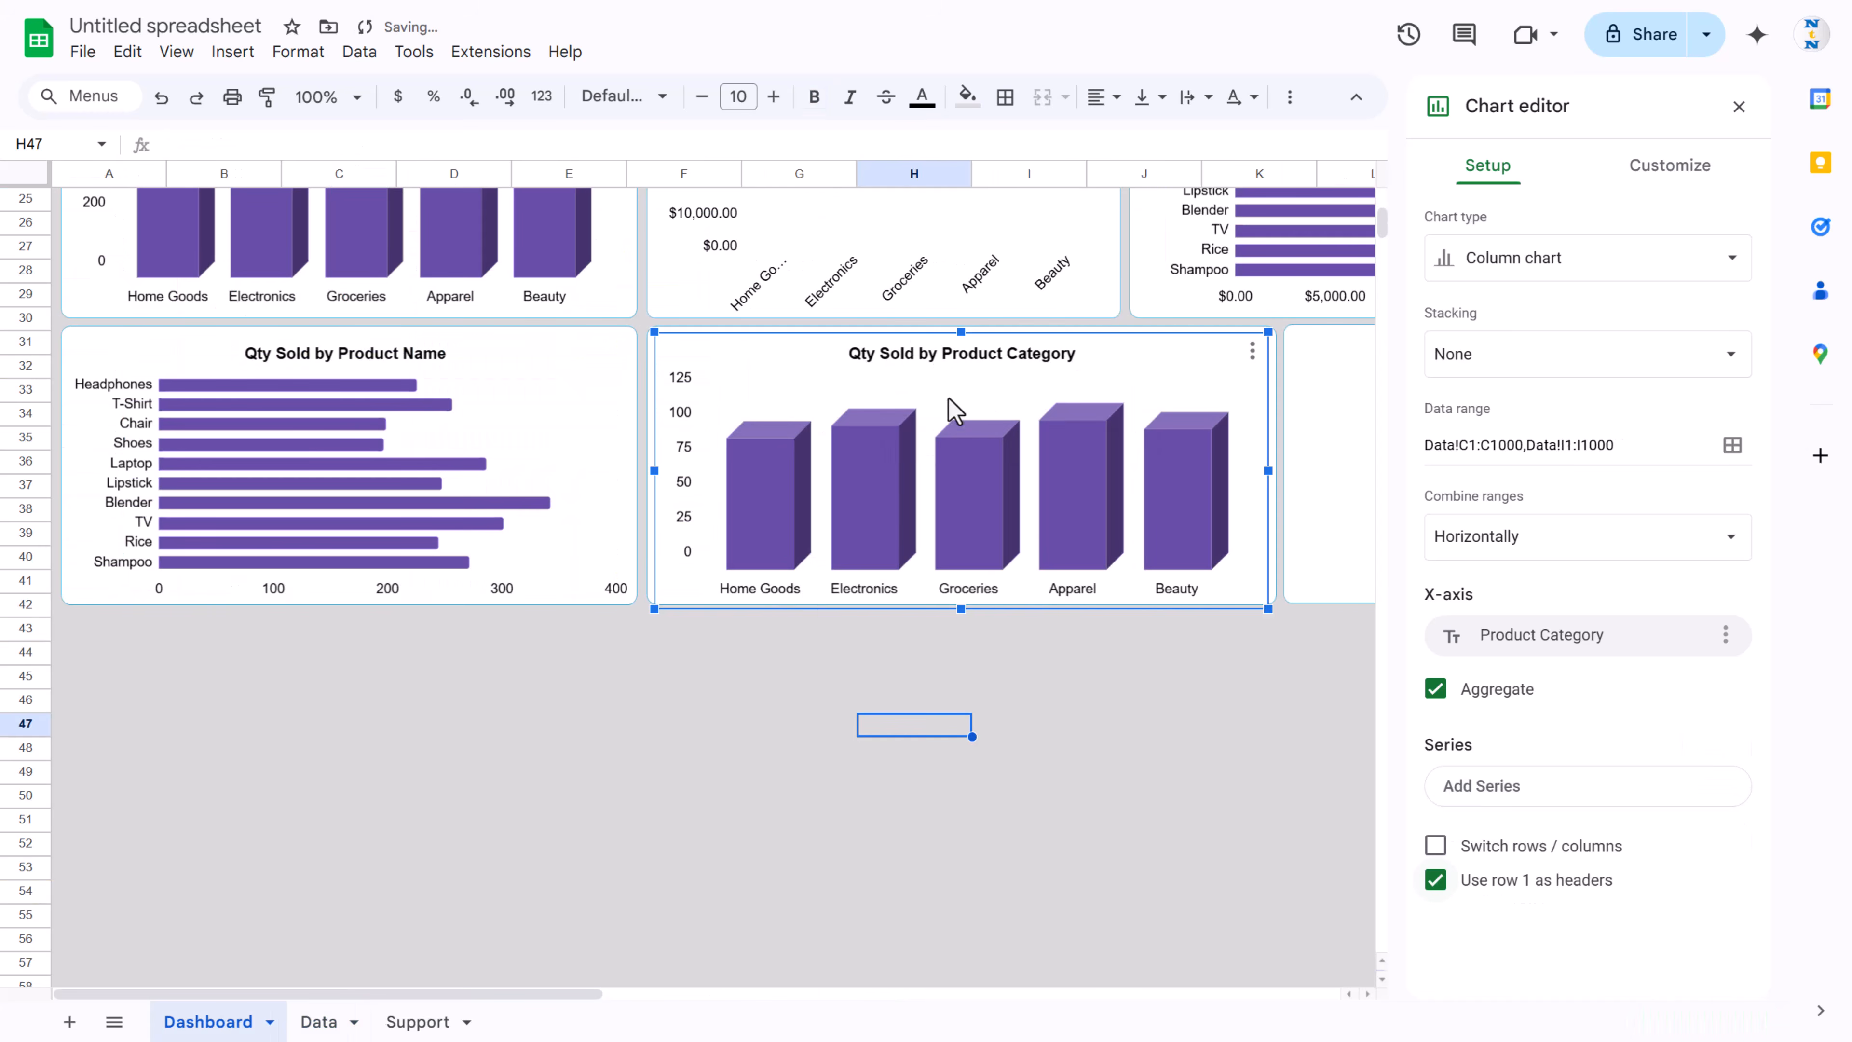
Step: Add Discount (%) as the column chart copy's series and aggregate it by Average
click(1568, 796)
click(1525, 883)
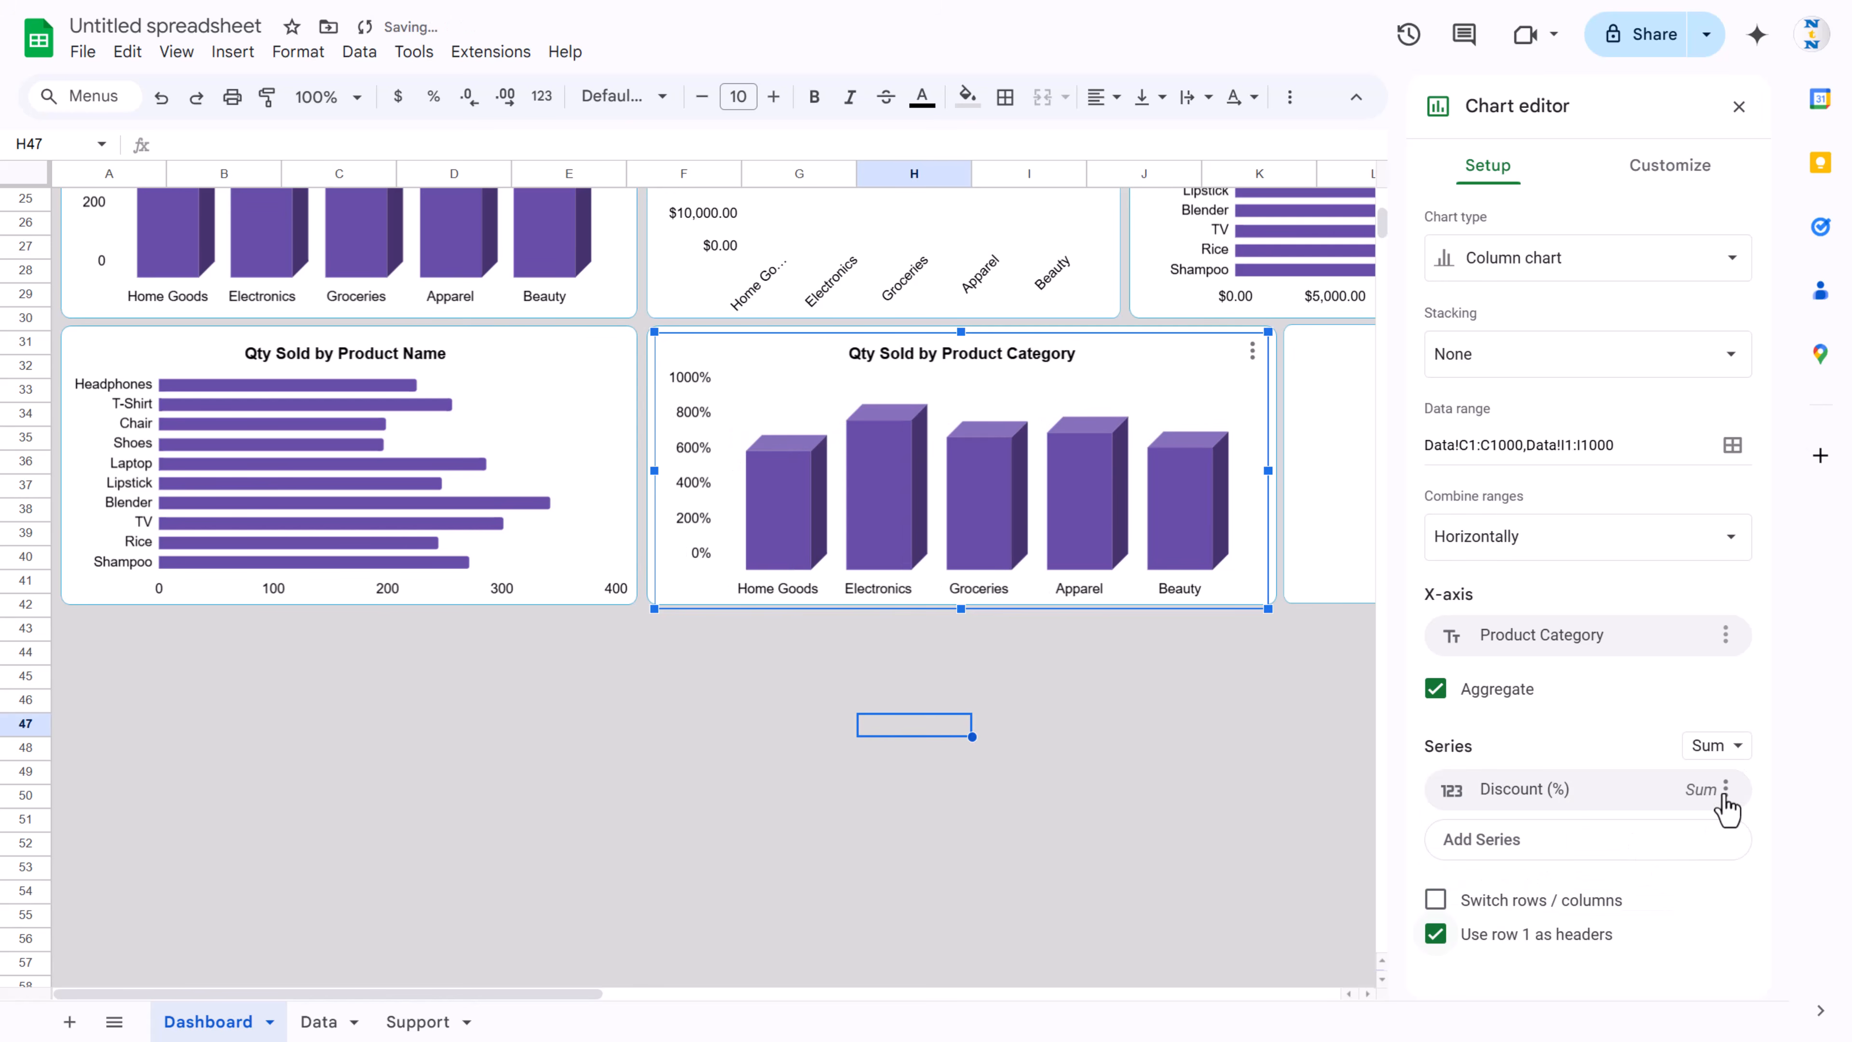
click(1725, 790)
click(1736, 748)
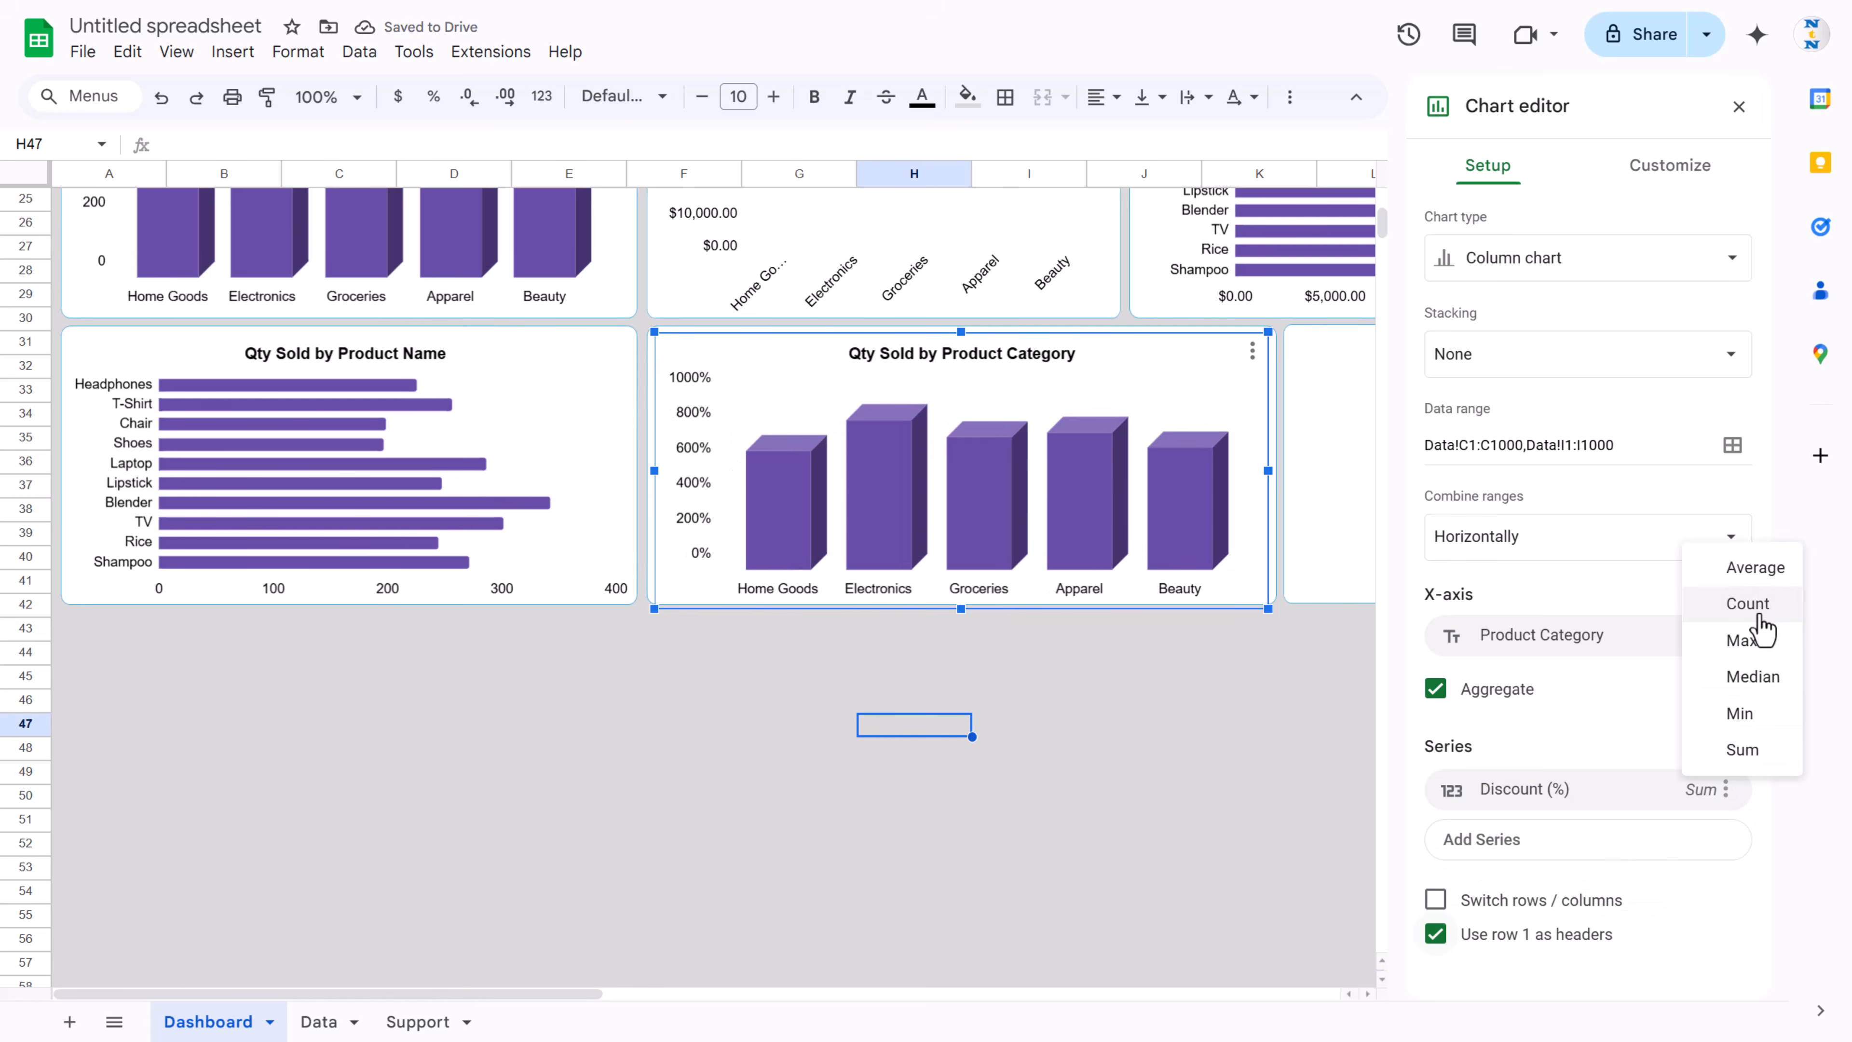
click(1759, 573)
Step: Retitle the column chart copy "Avg. Discount% by Product Category" and close the chart editor
double_click(896, 356)
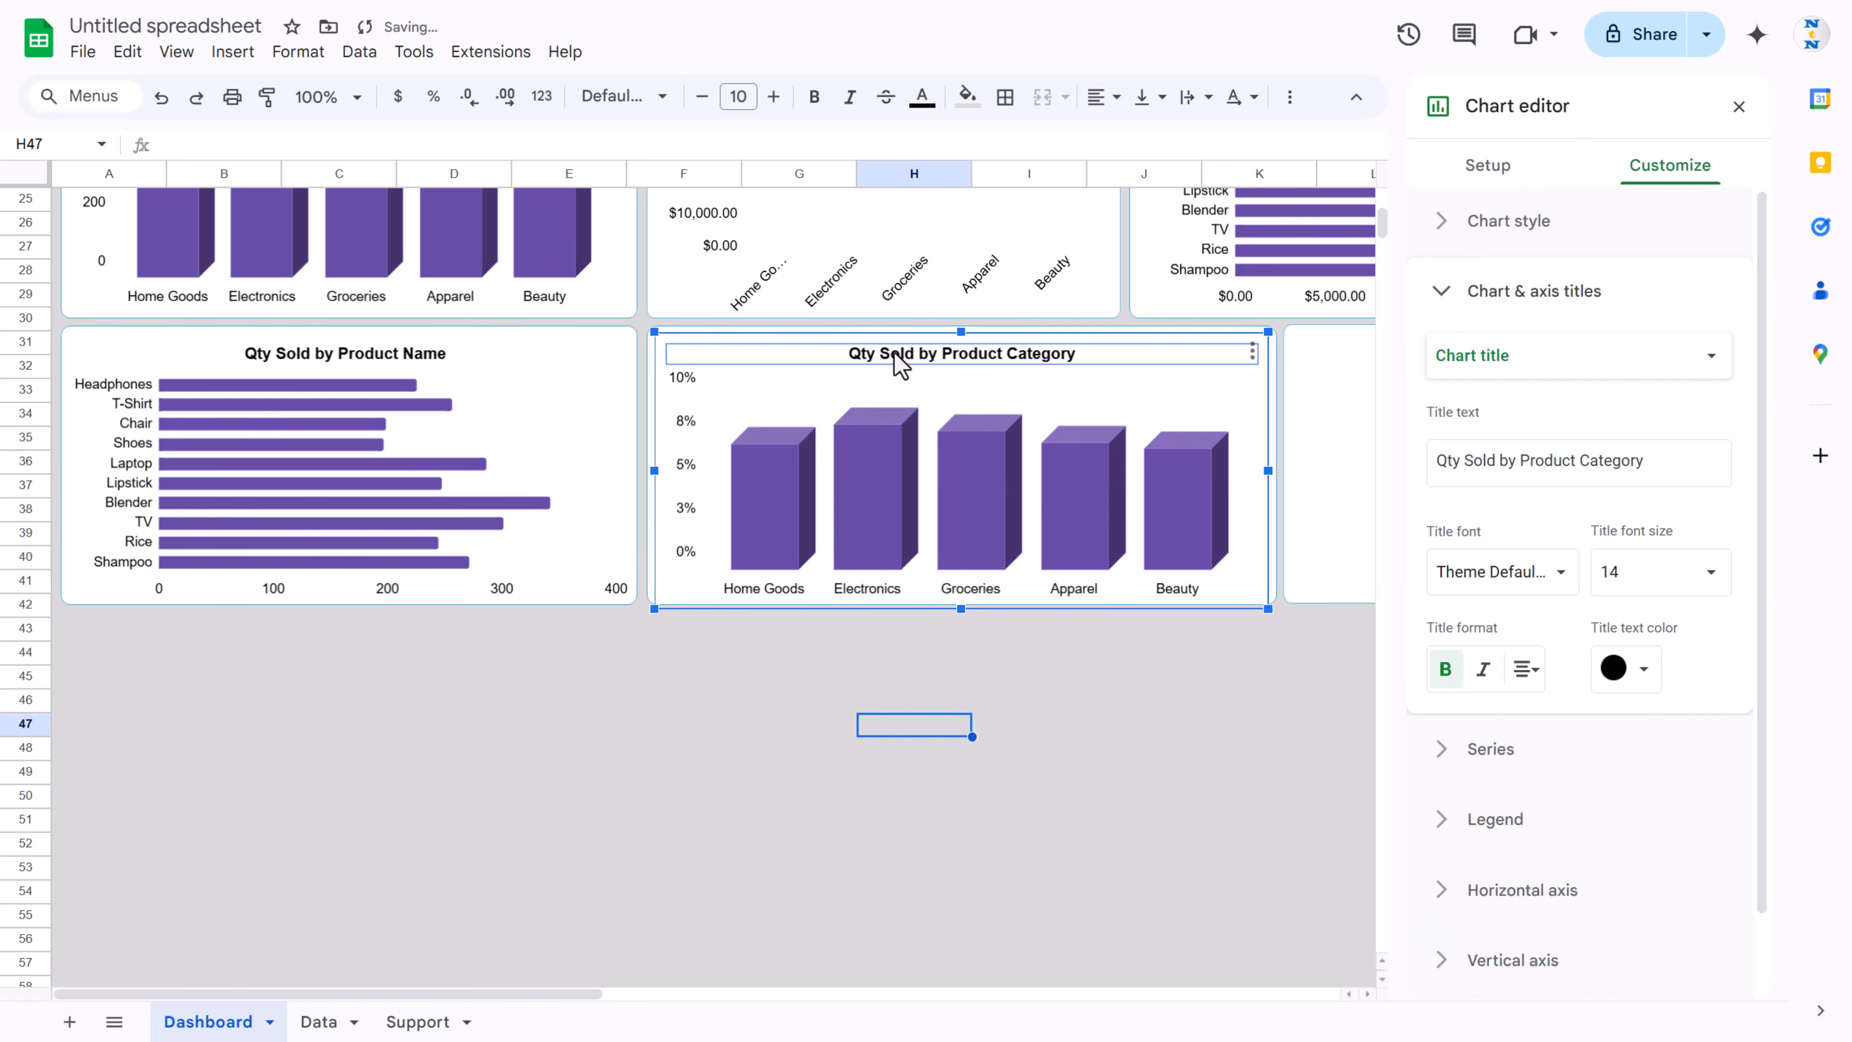
click(1063, 355)
text(Avg)
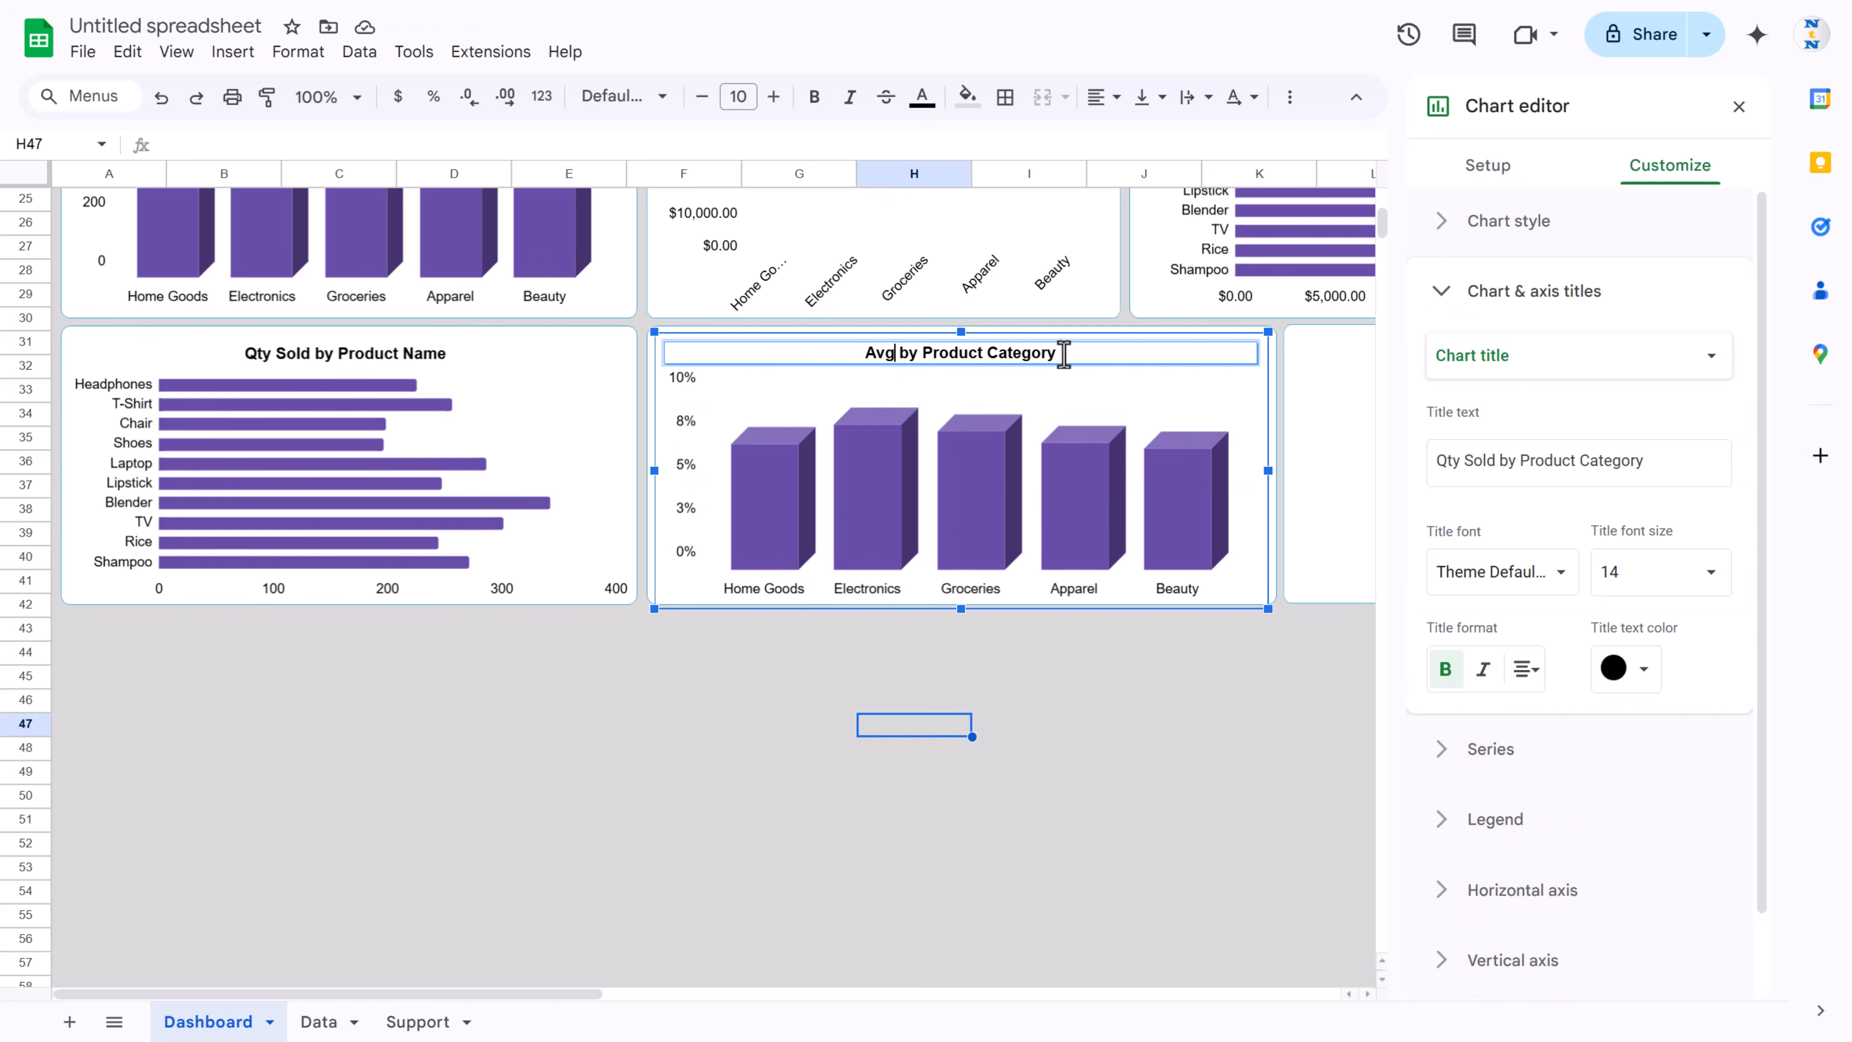
text(. Discount)
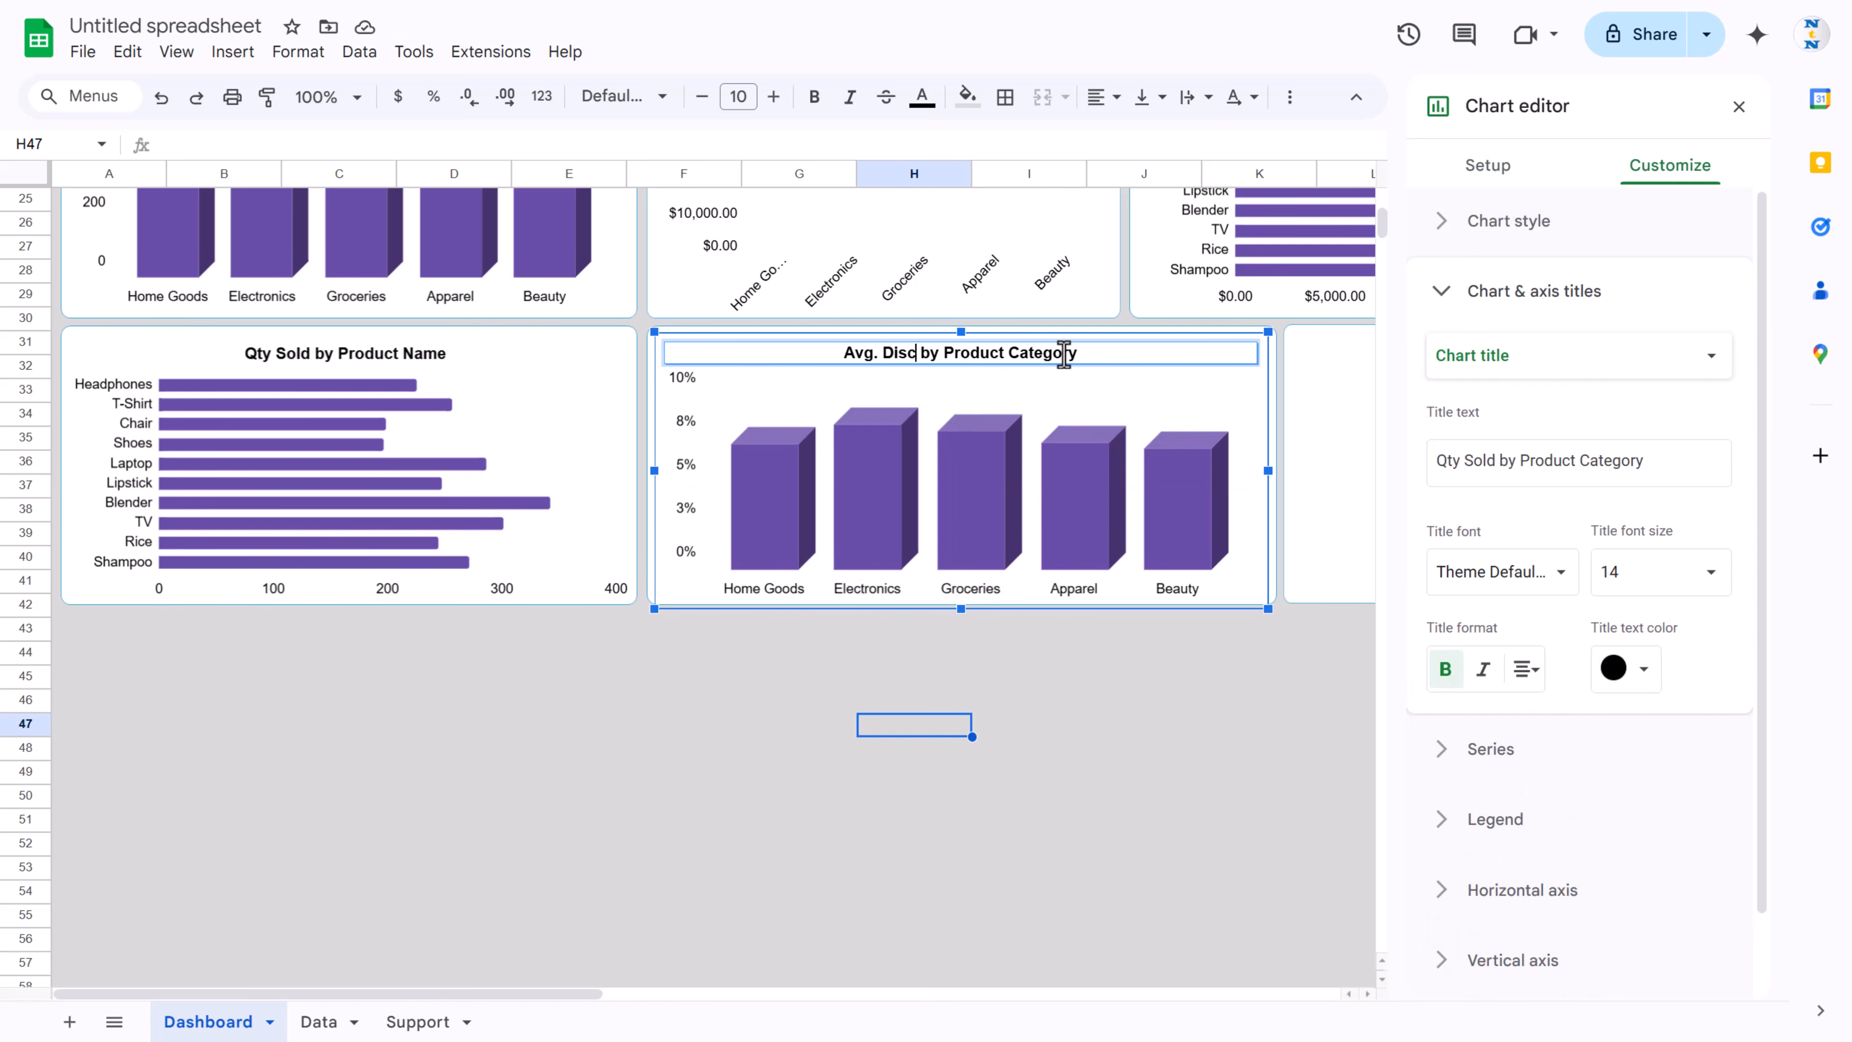
text(%)
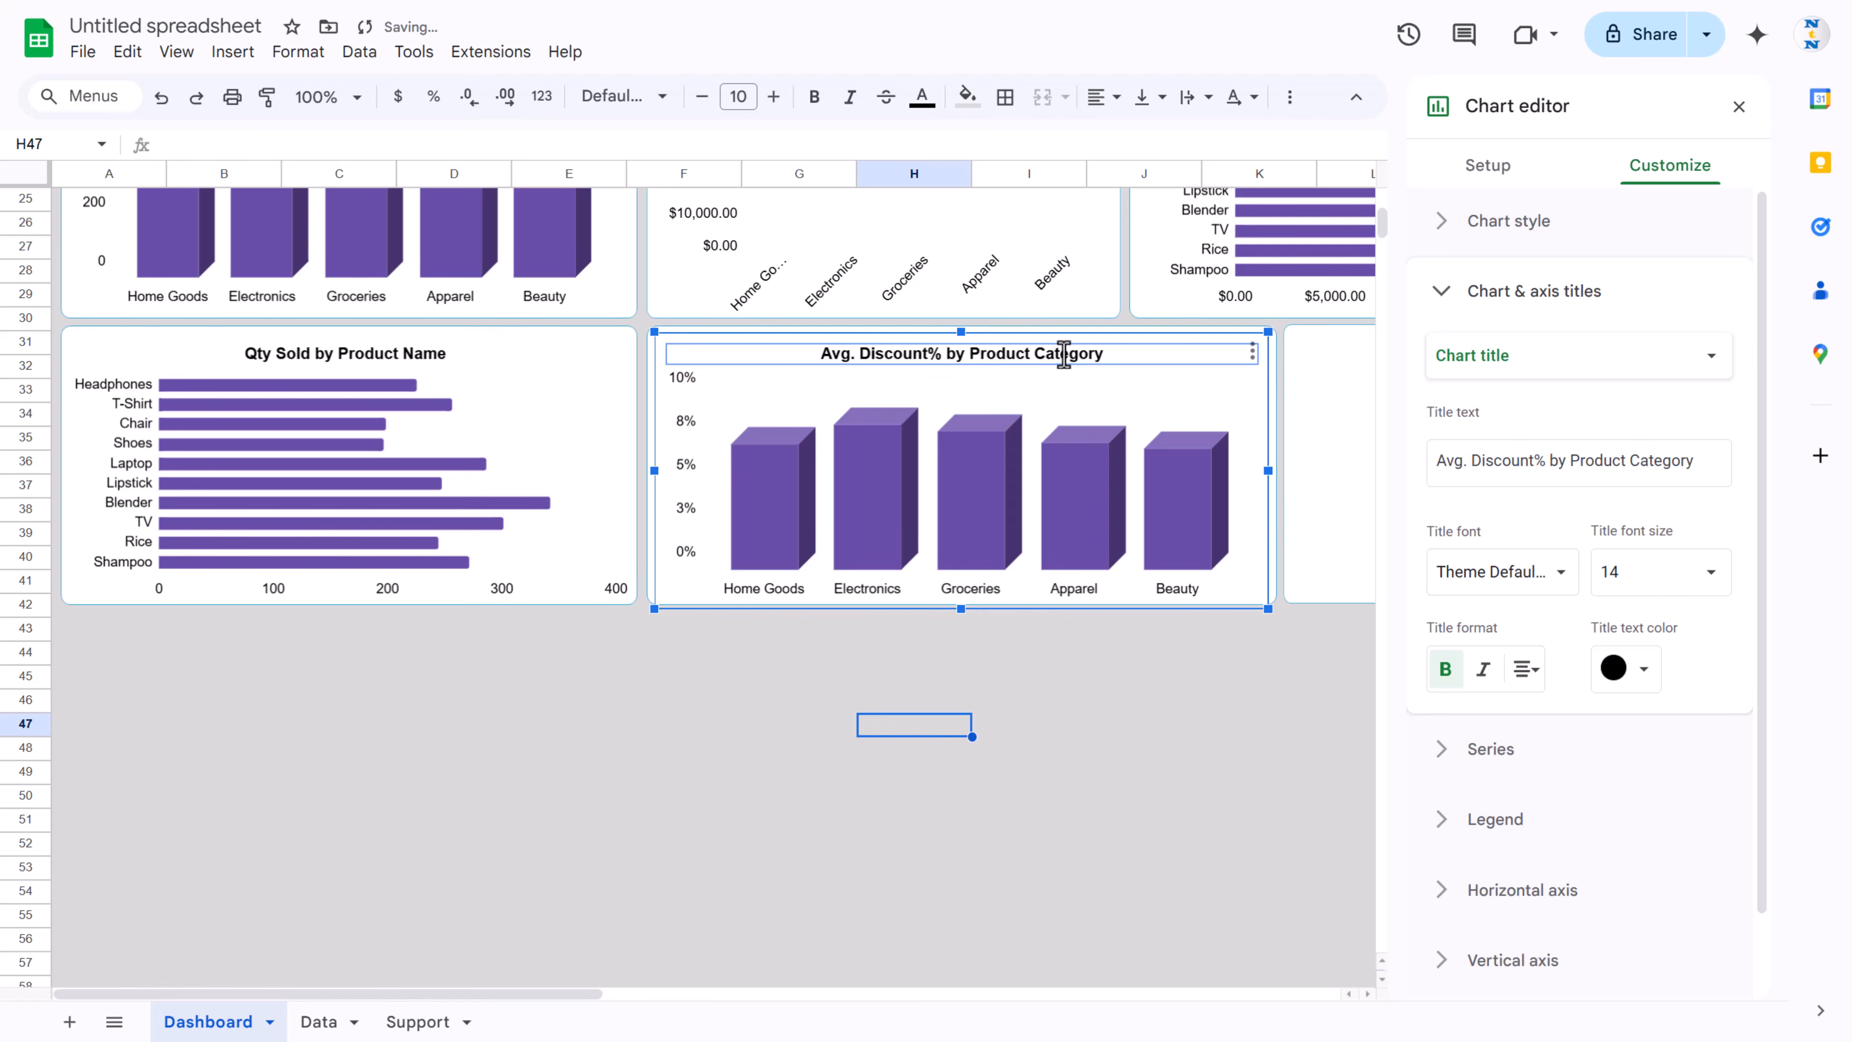
click(913, 891)
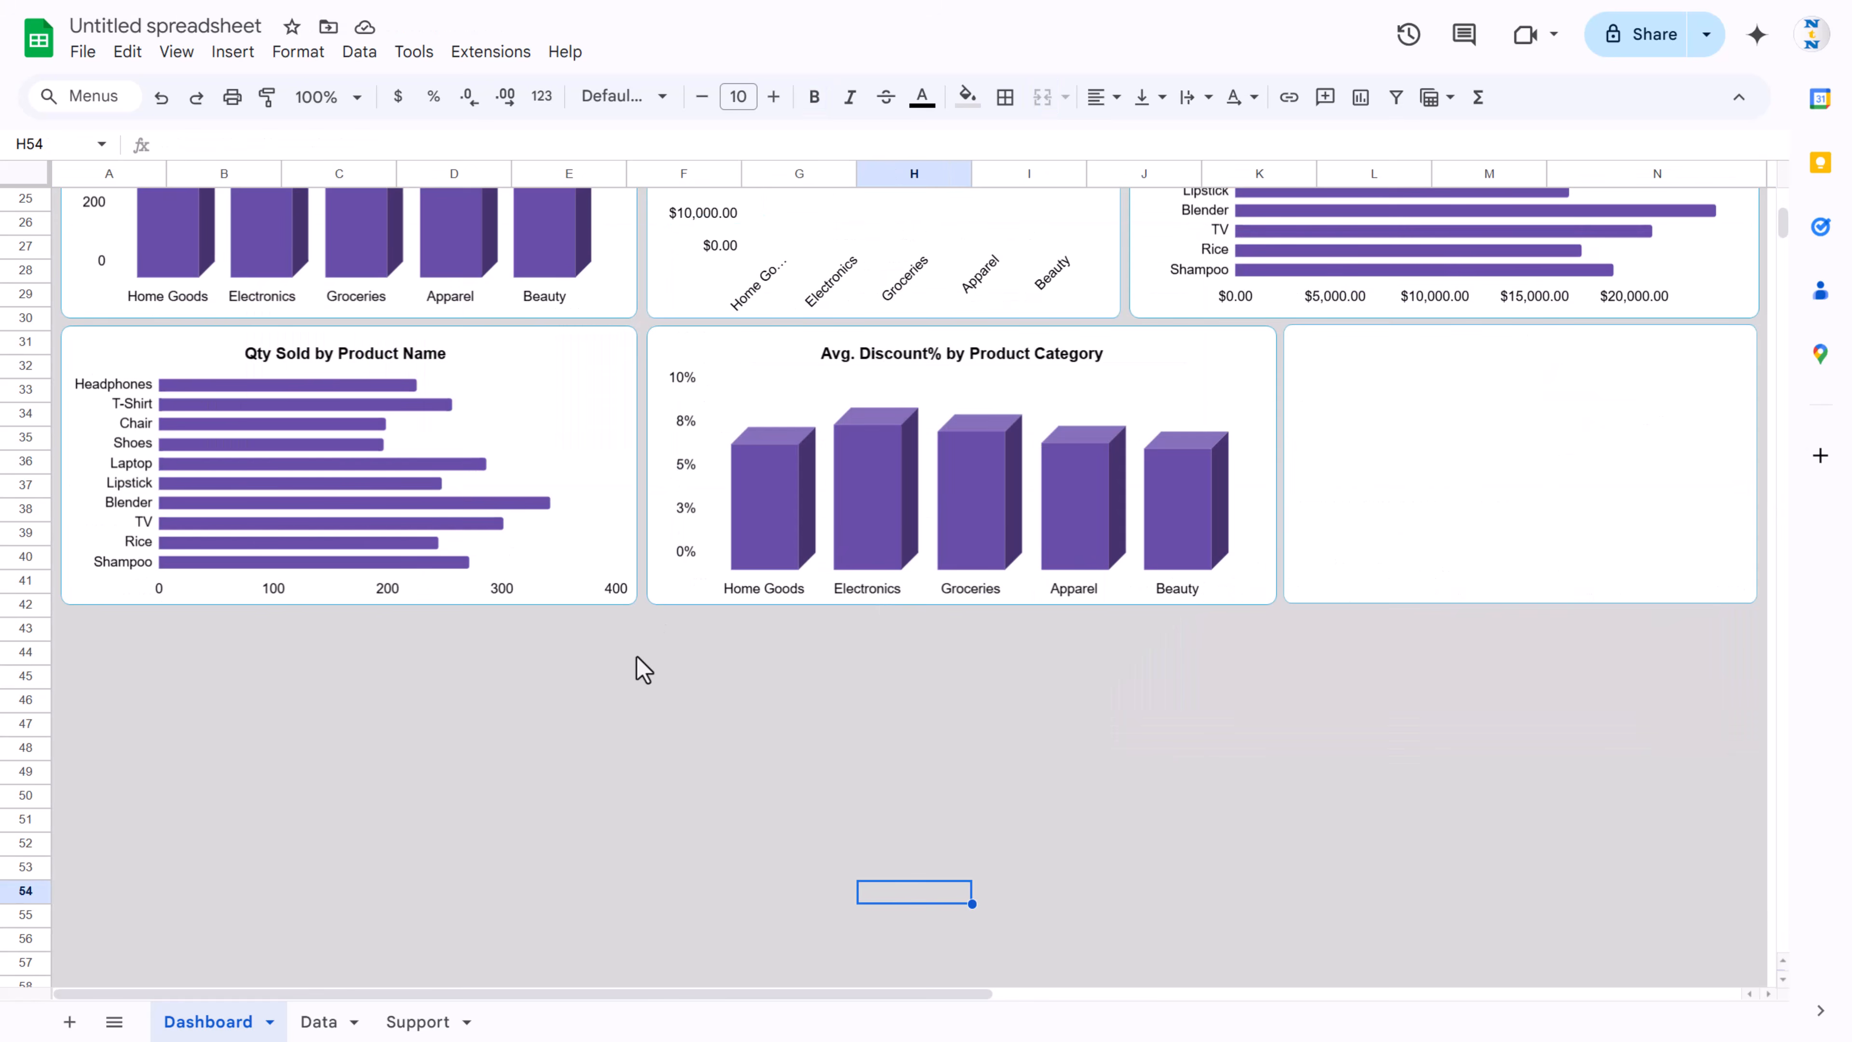
Step: Duplicate the "Total Sales by Month" area chart into the empty card beside "Avg. Discount% by Product Category"
scroll(638, 664, up, 8)
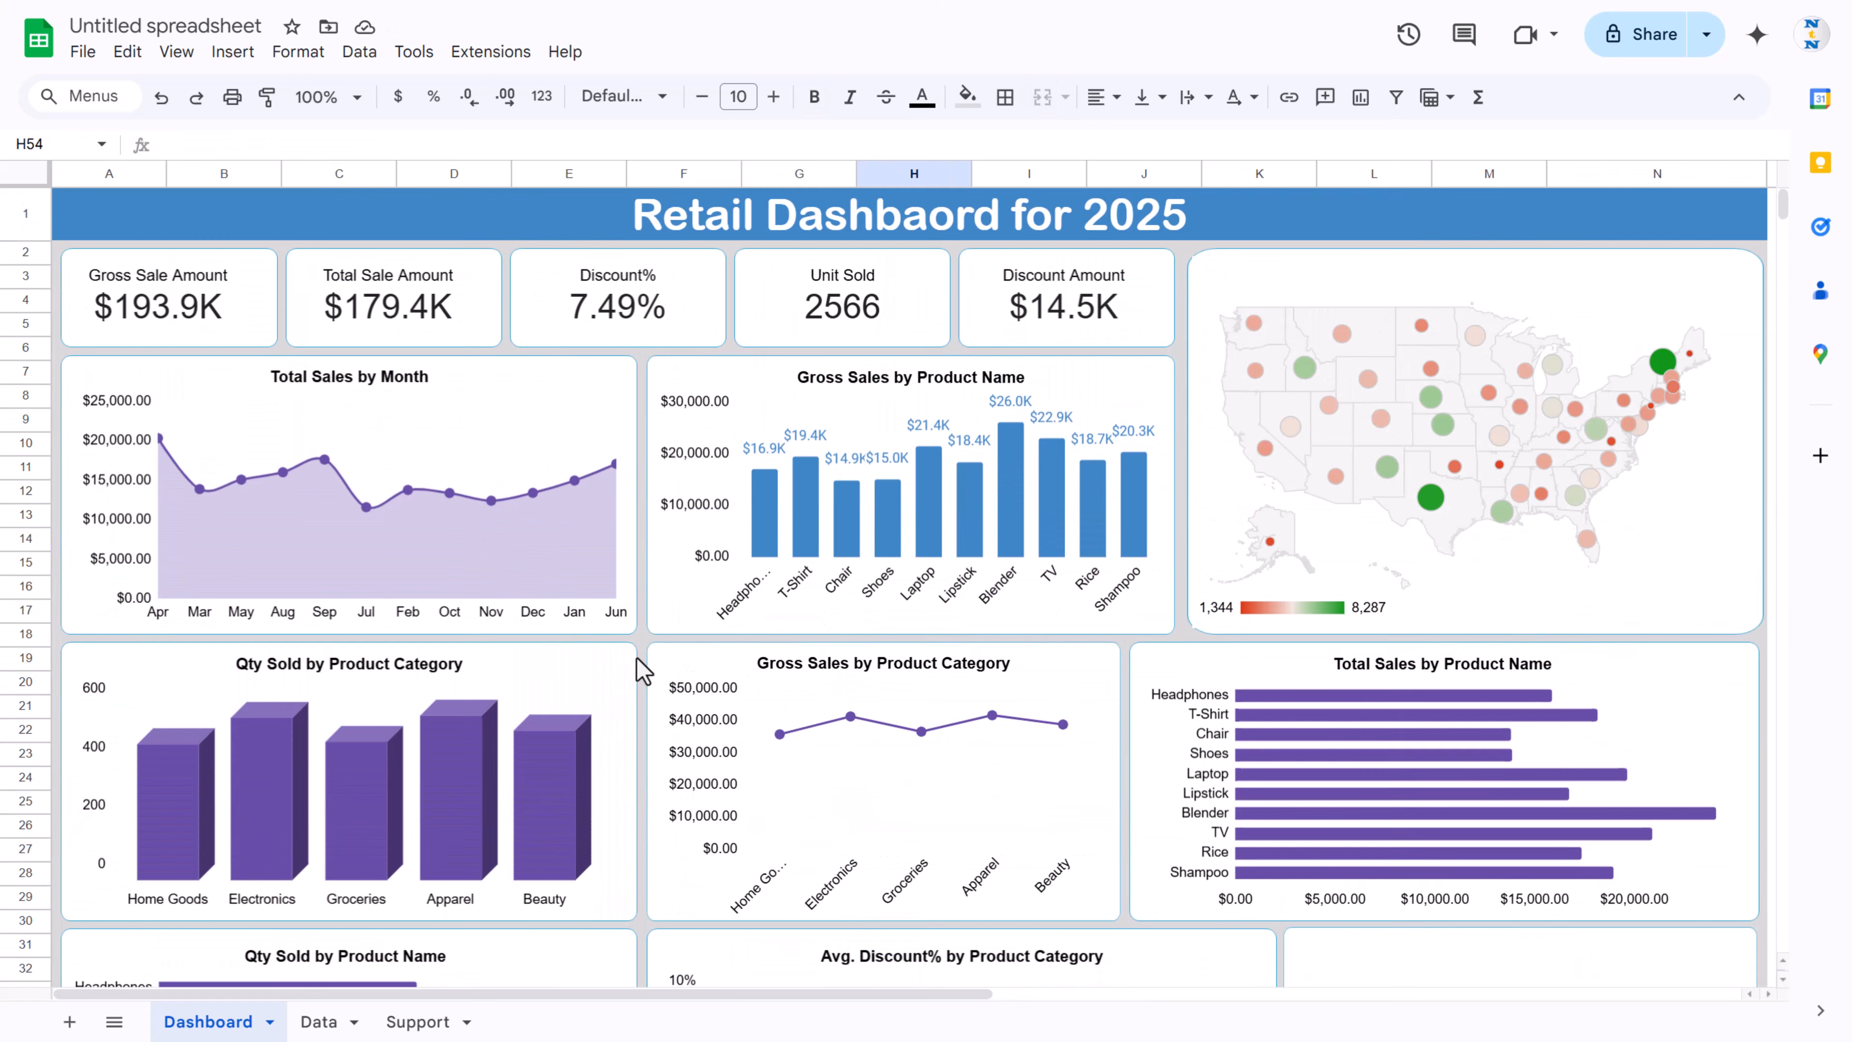
click(469, 431)
scroll(1455, 674, down, 5)
click(1462, 677)
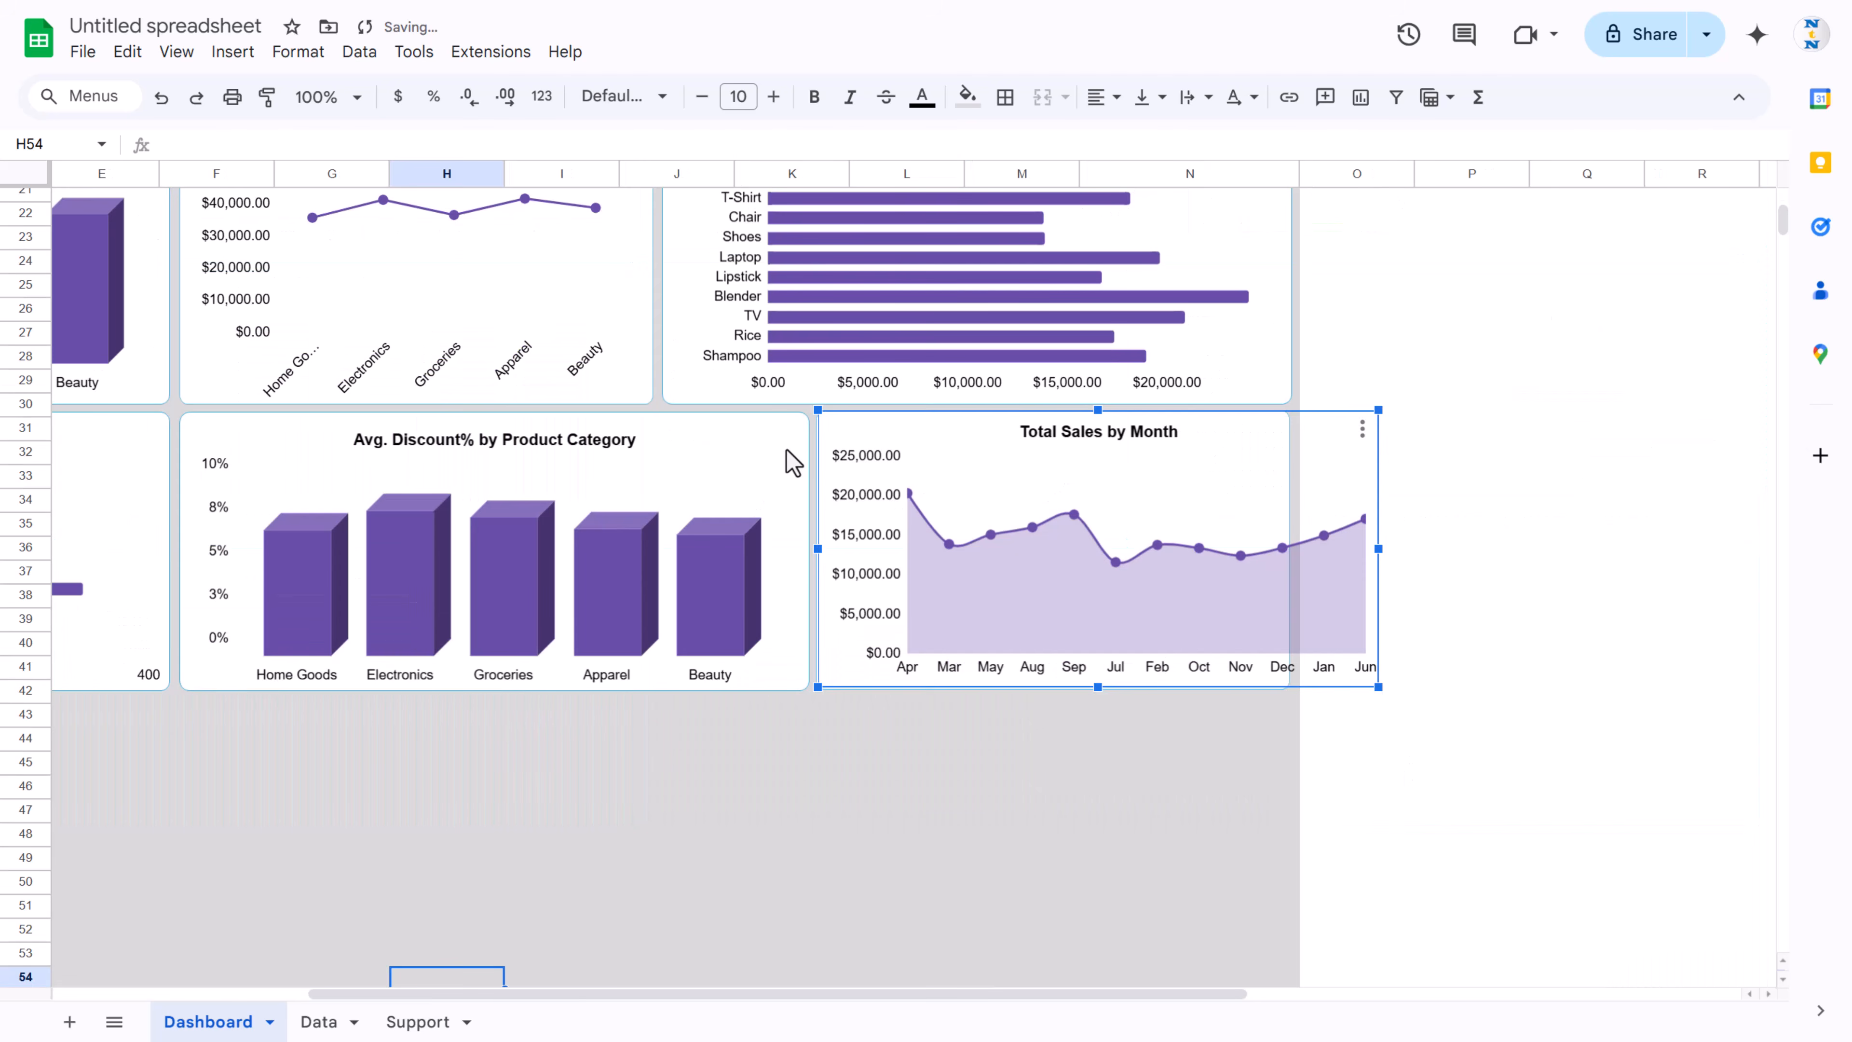
Step: Narrow the "Avg. Discount% by Product Category" chart and its card to free space beside them
click(773, 503)
drag(800, 558, 693, 555)
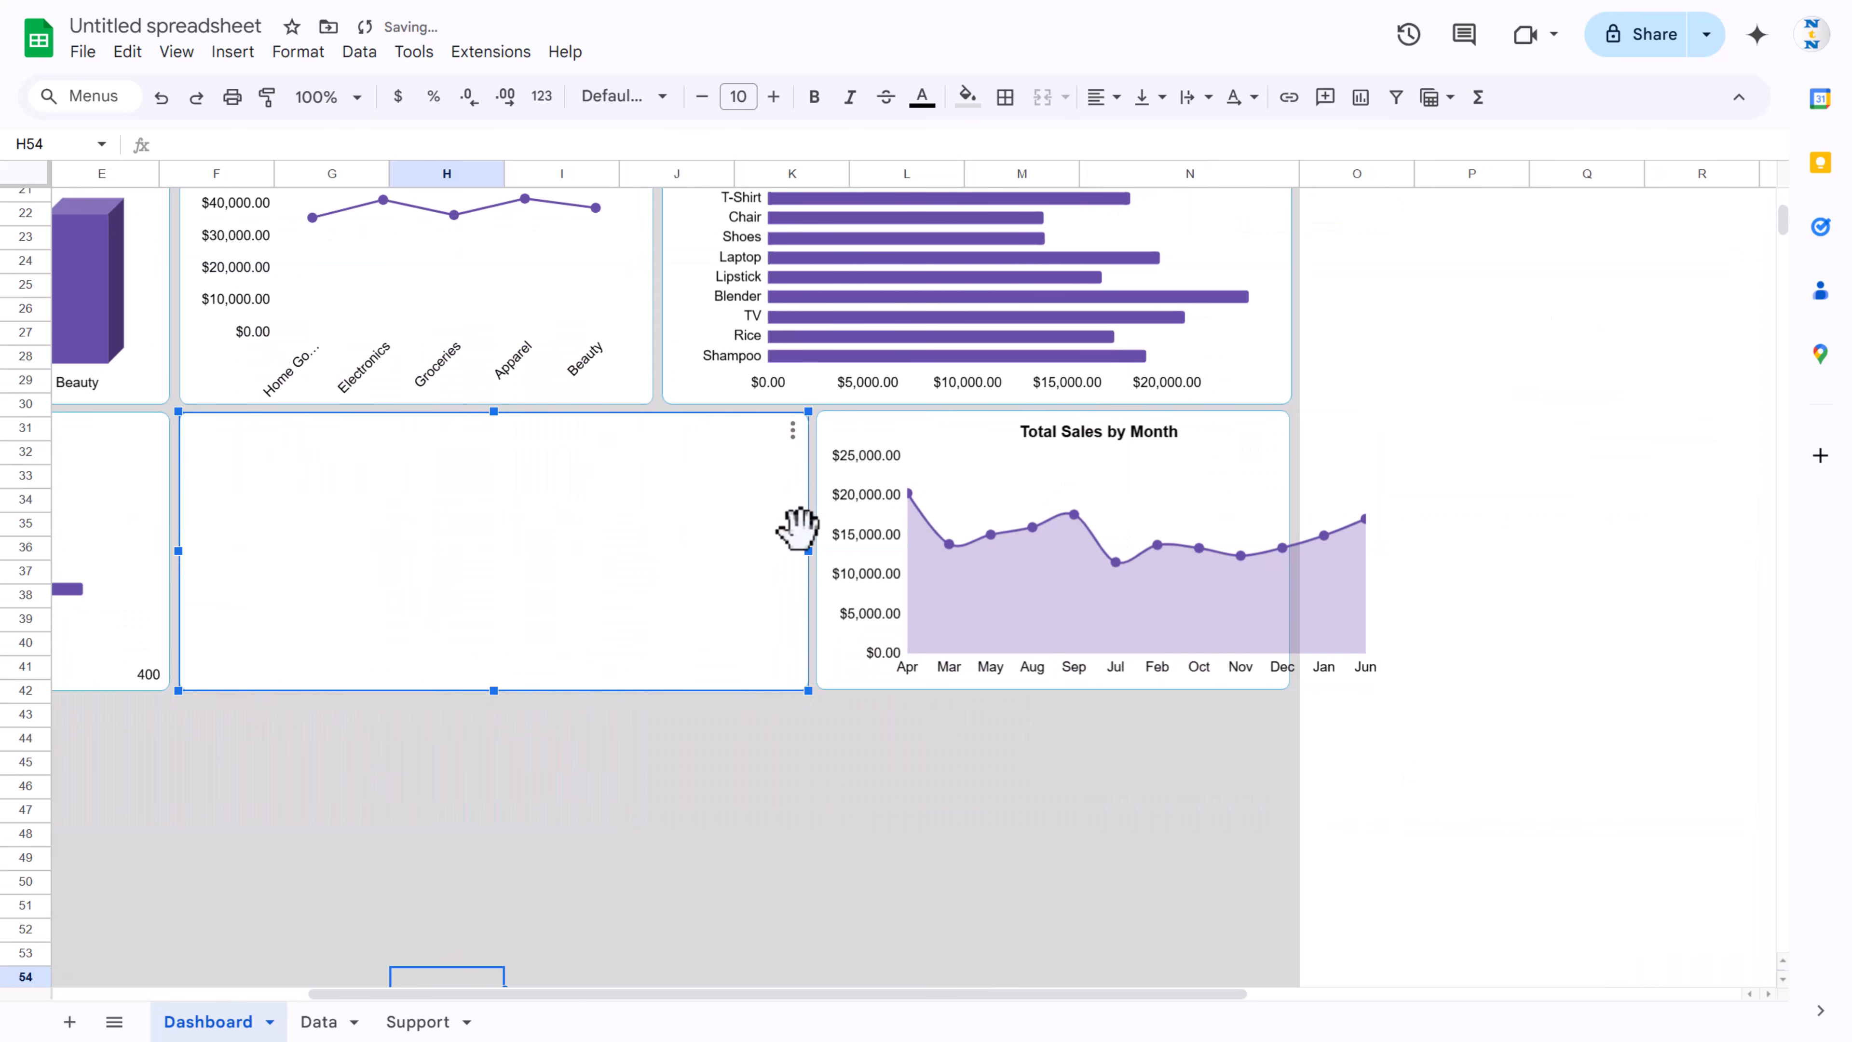
click(791, 739)
Step: Shift the "Total Sales by Month" copy into the freed space, then extend its card and widen the chart to fit
click(902, 427)
drag(902, 428, 796, 428)
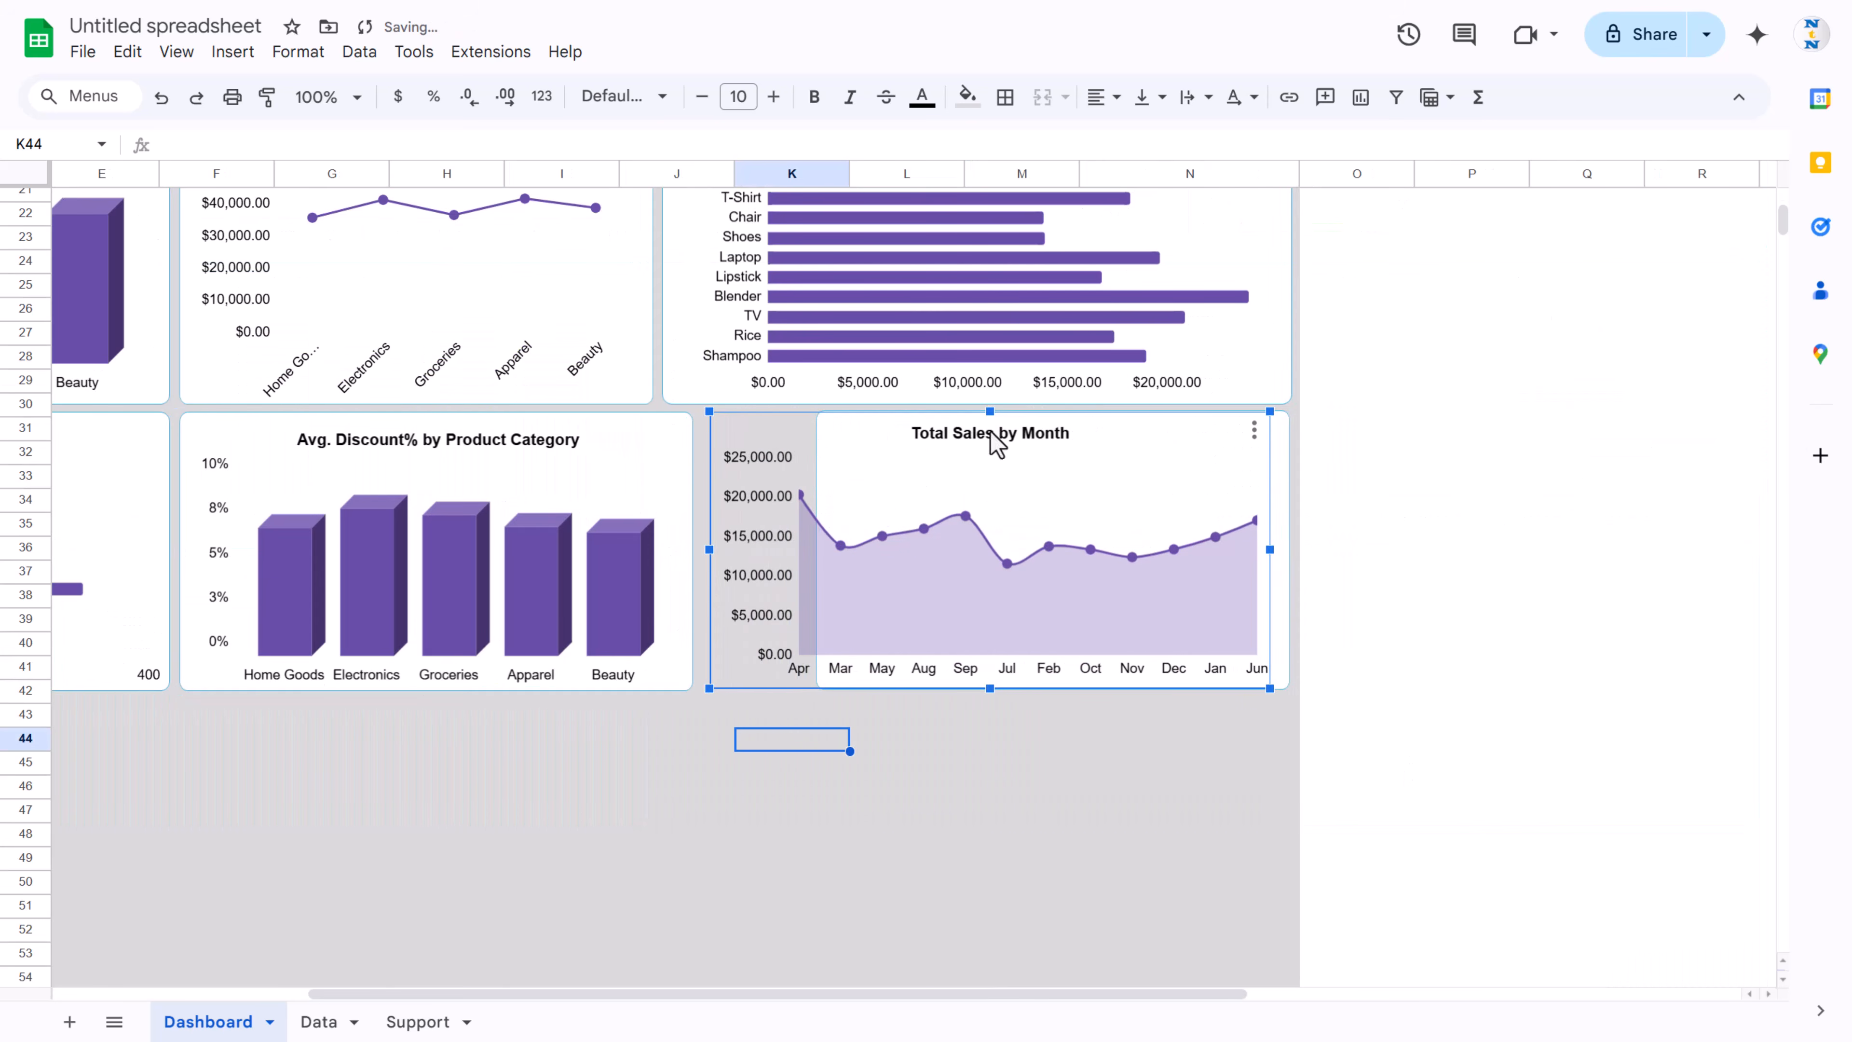
click(1280, 498)
drag(817, 554, 703, 553)
drag(1285, 553, 1285, 553)
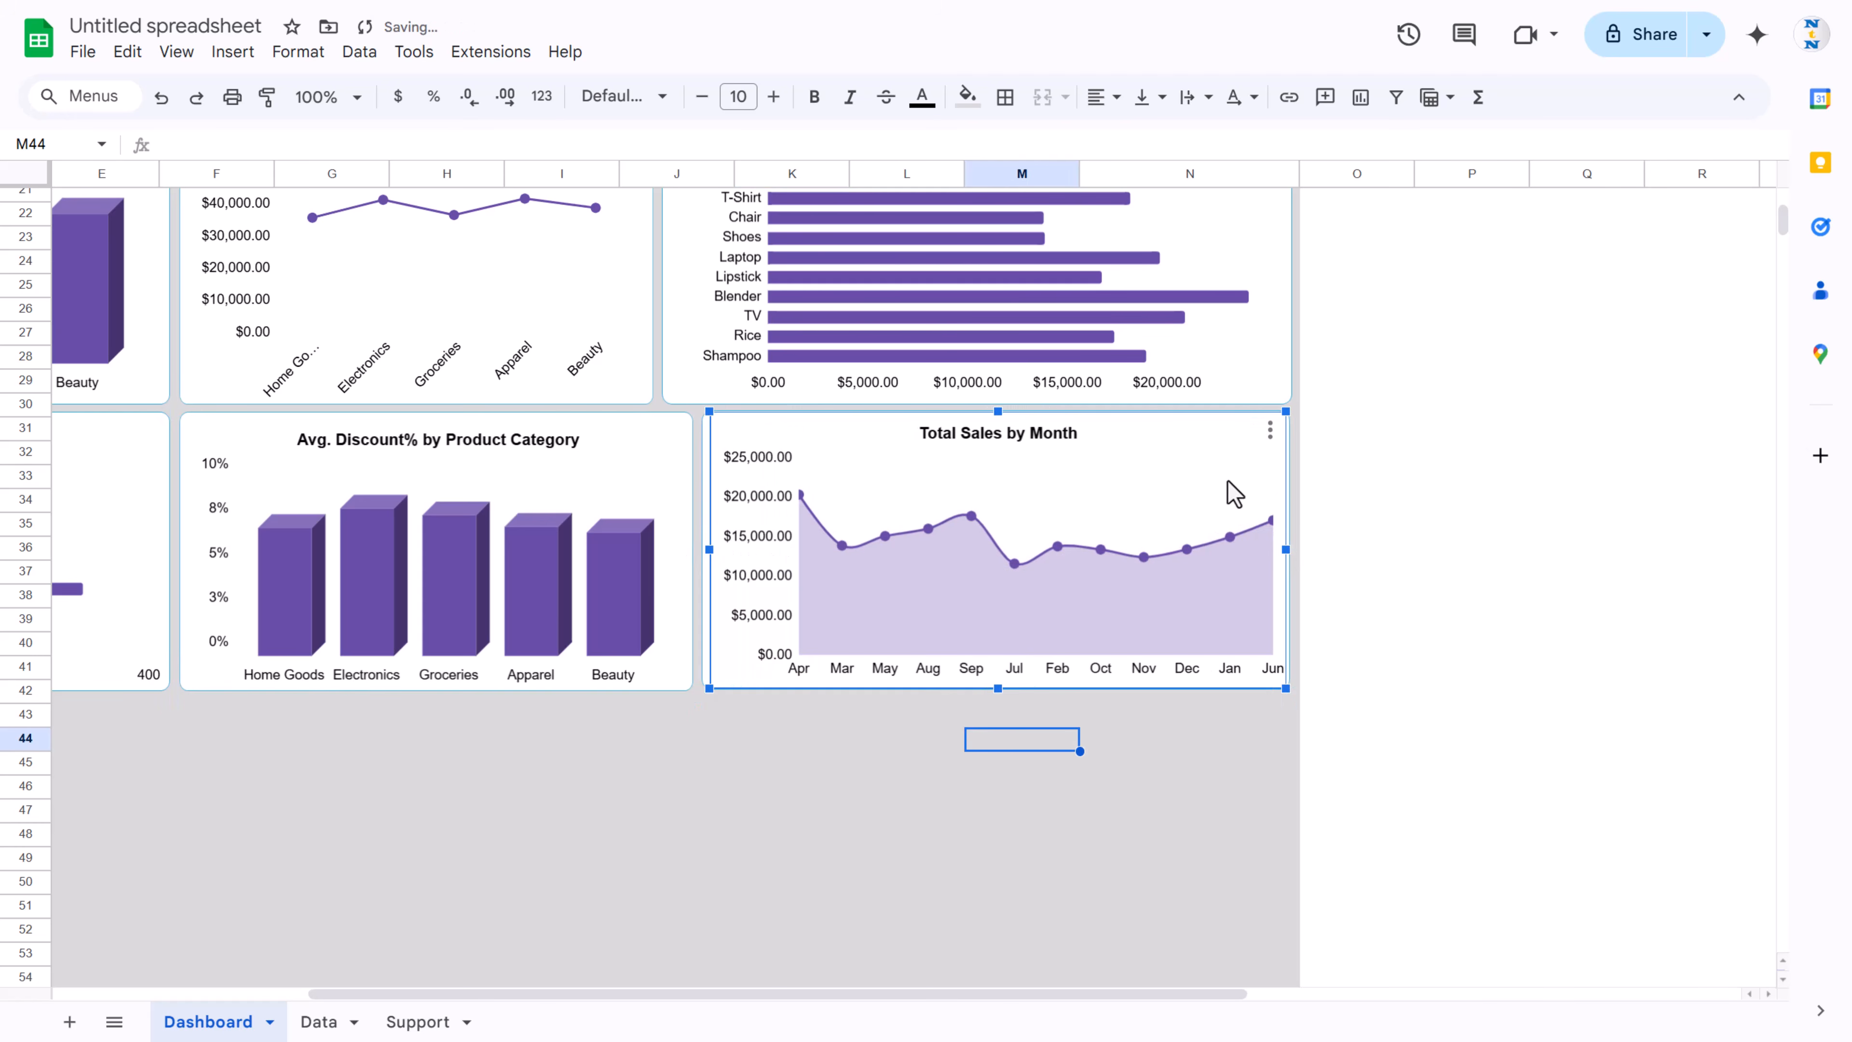
Step: Replace the area chart copy's Data!N1:N1000 range with the Data sheet's Sales Representative column (Data!J:J)
double_click(1232, 495)
click(1488, 166)
click(1733, 445)
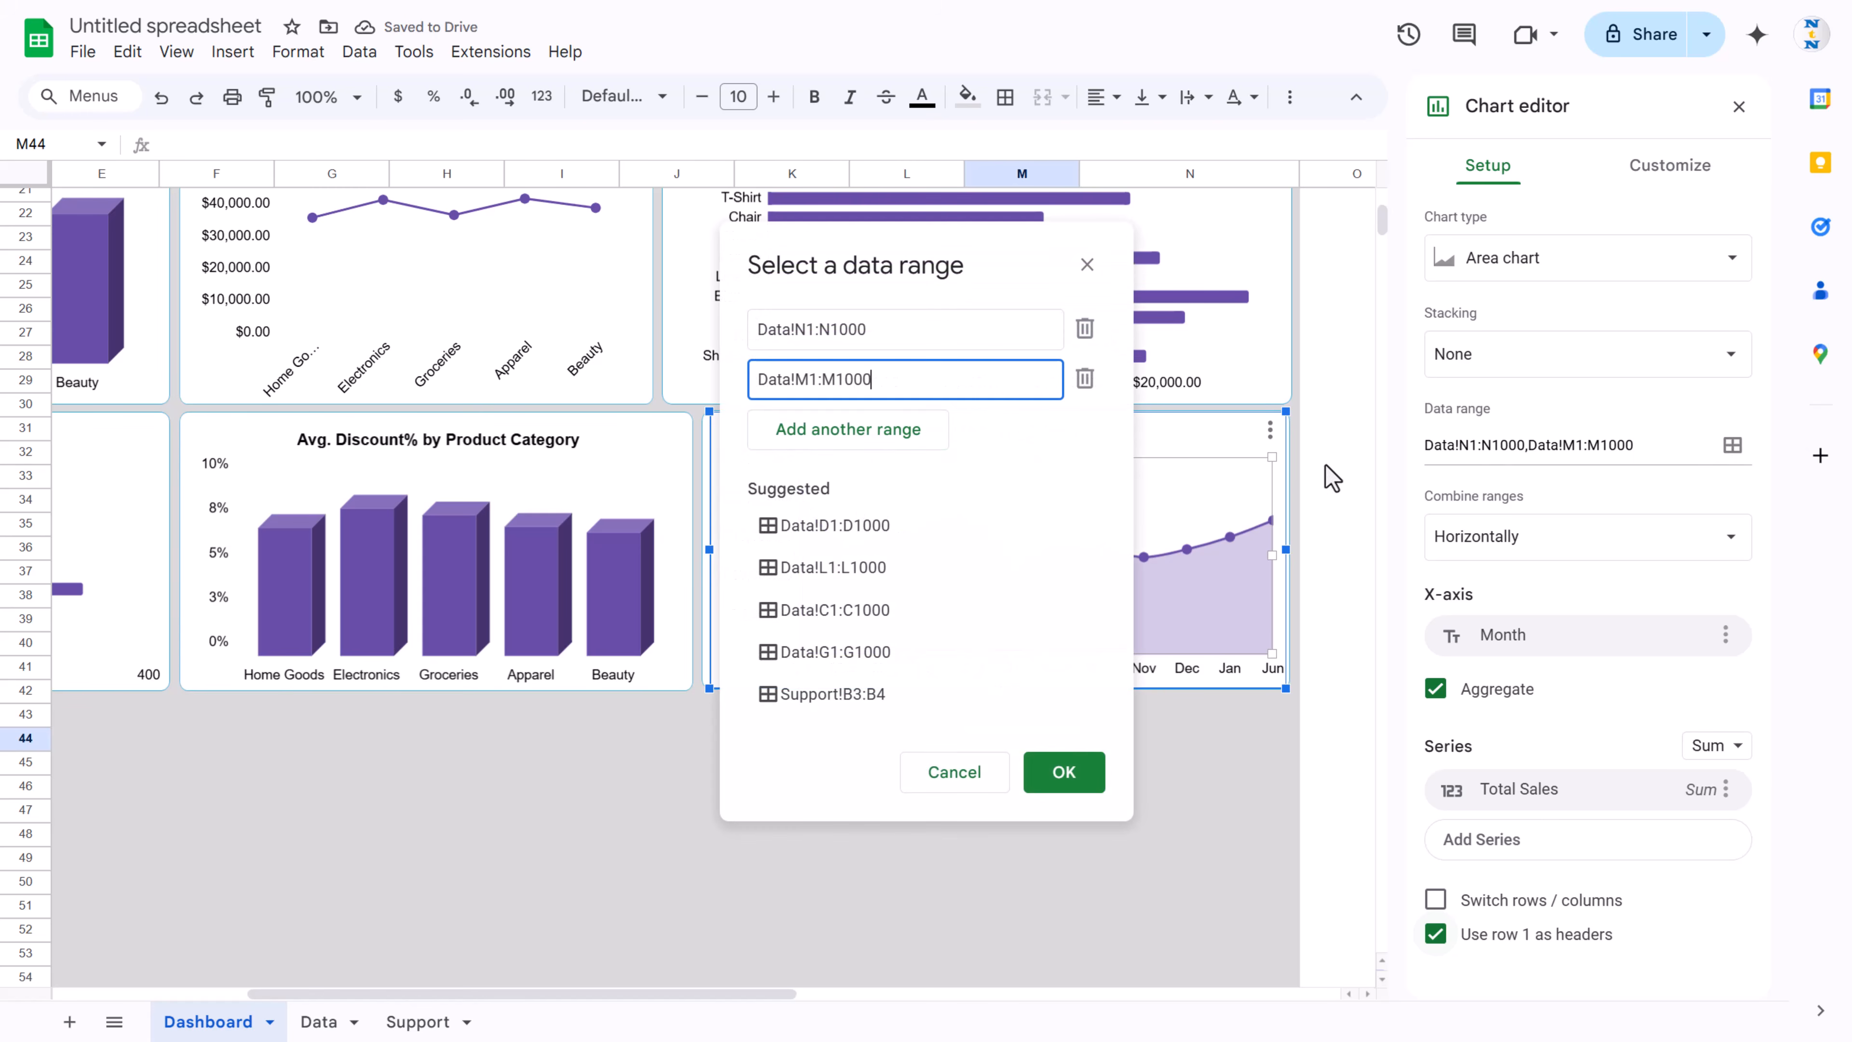
click(934, 329)
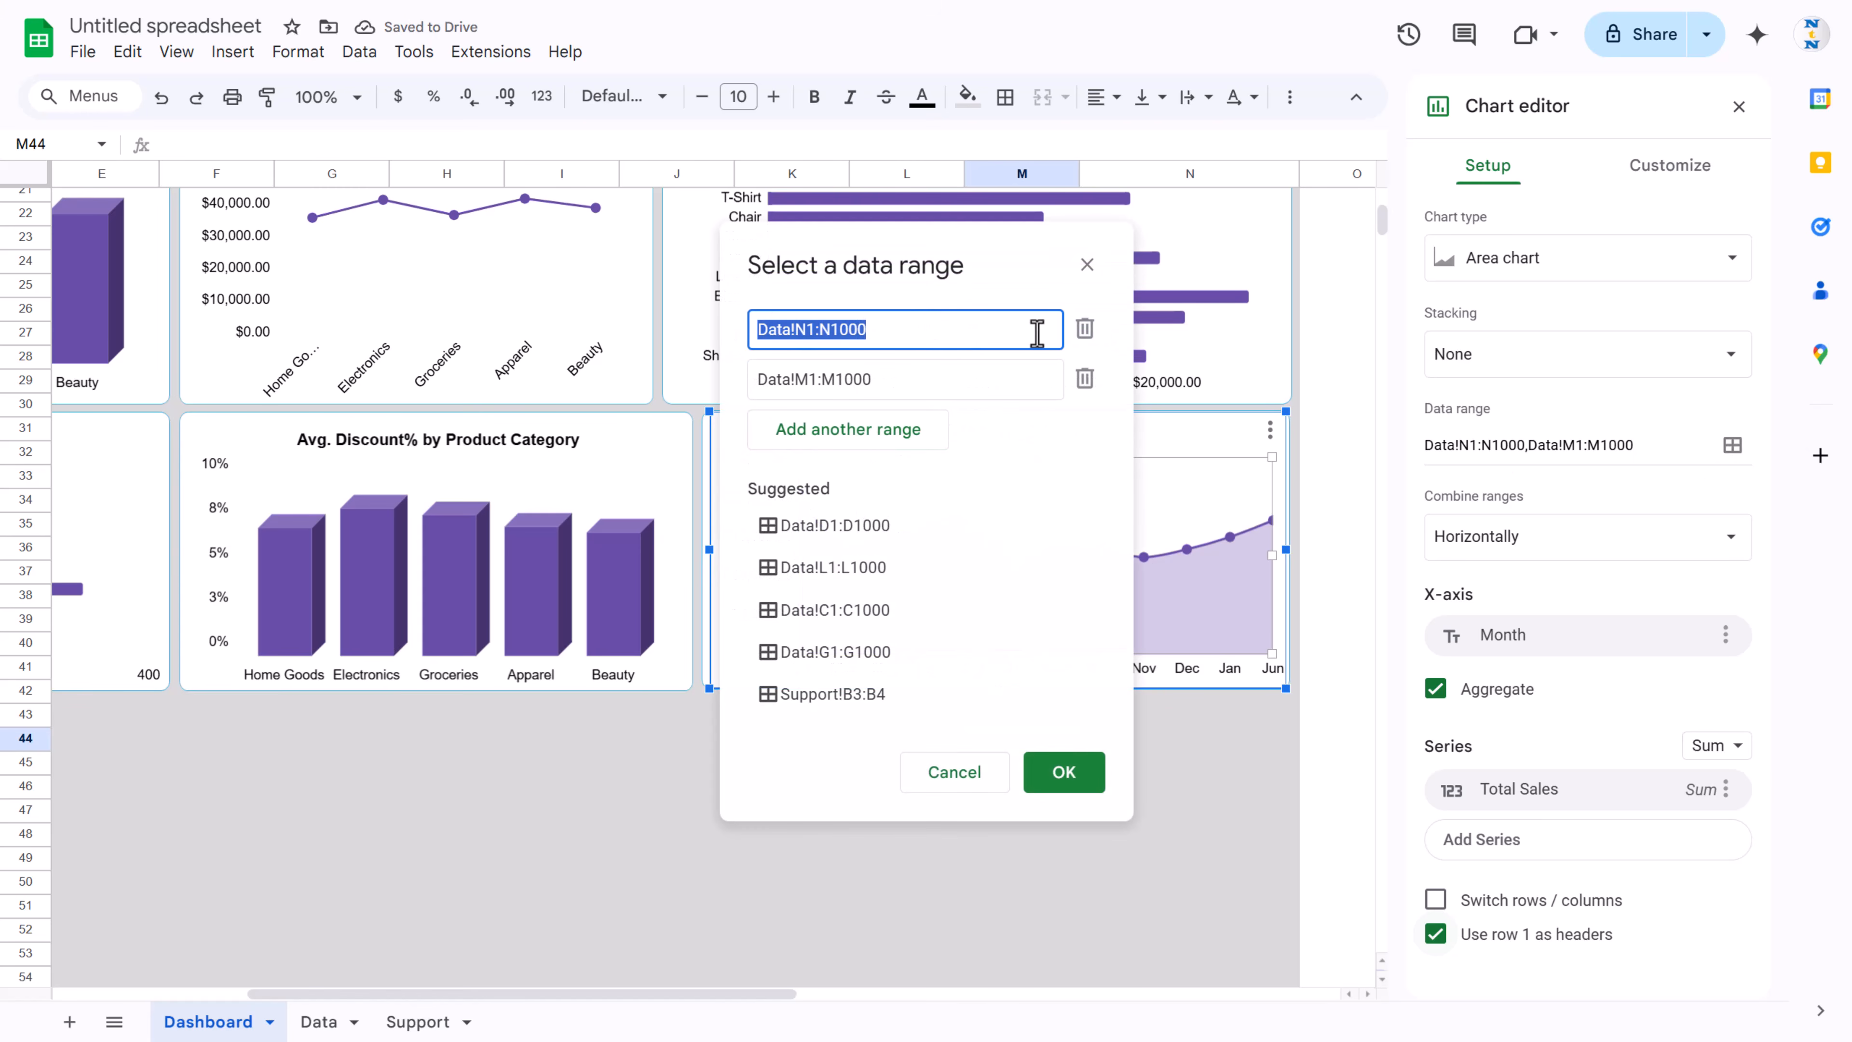
key(BackSpace)
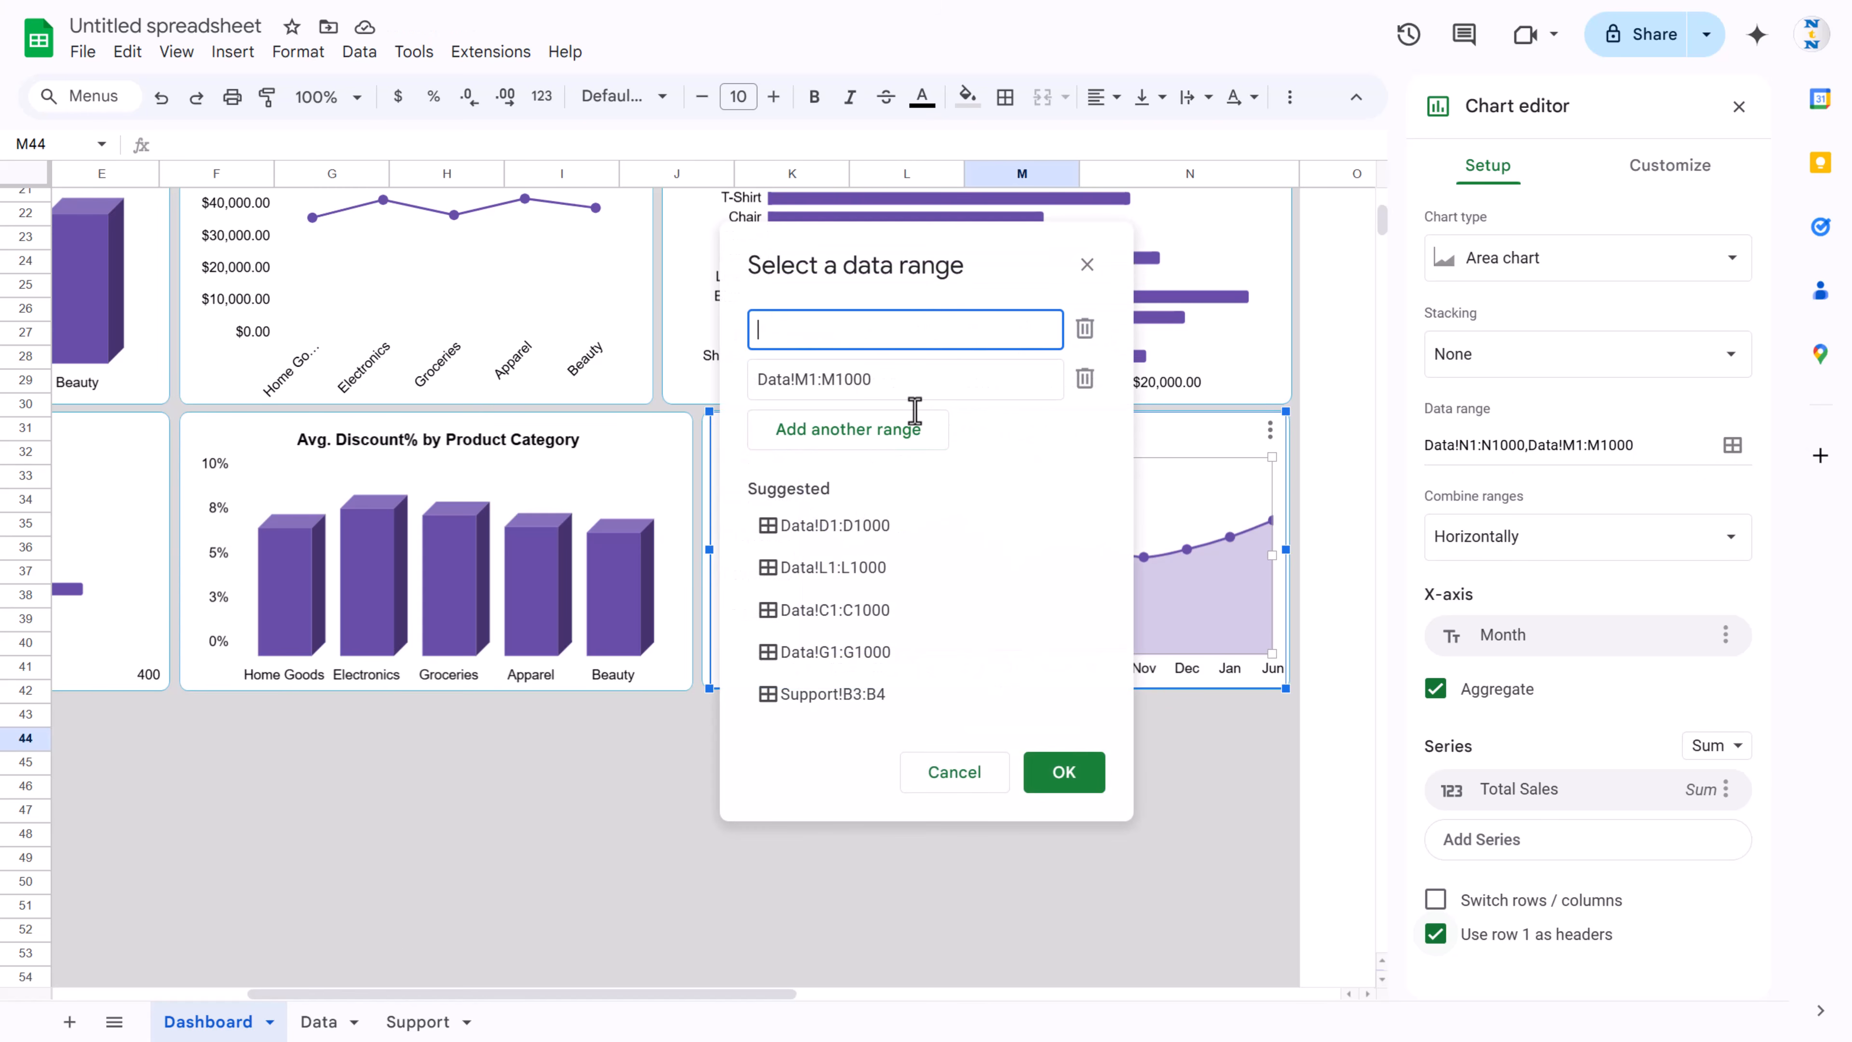
click(337, 1018)
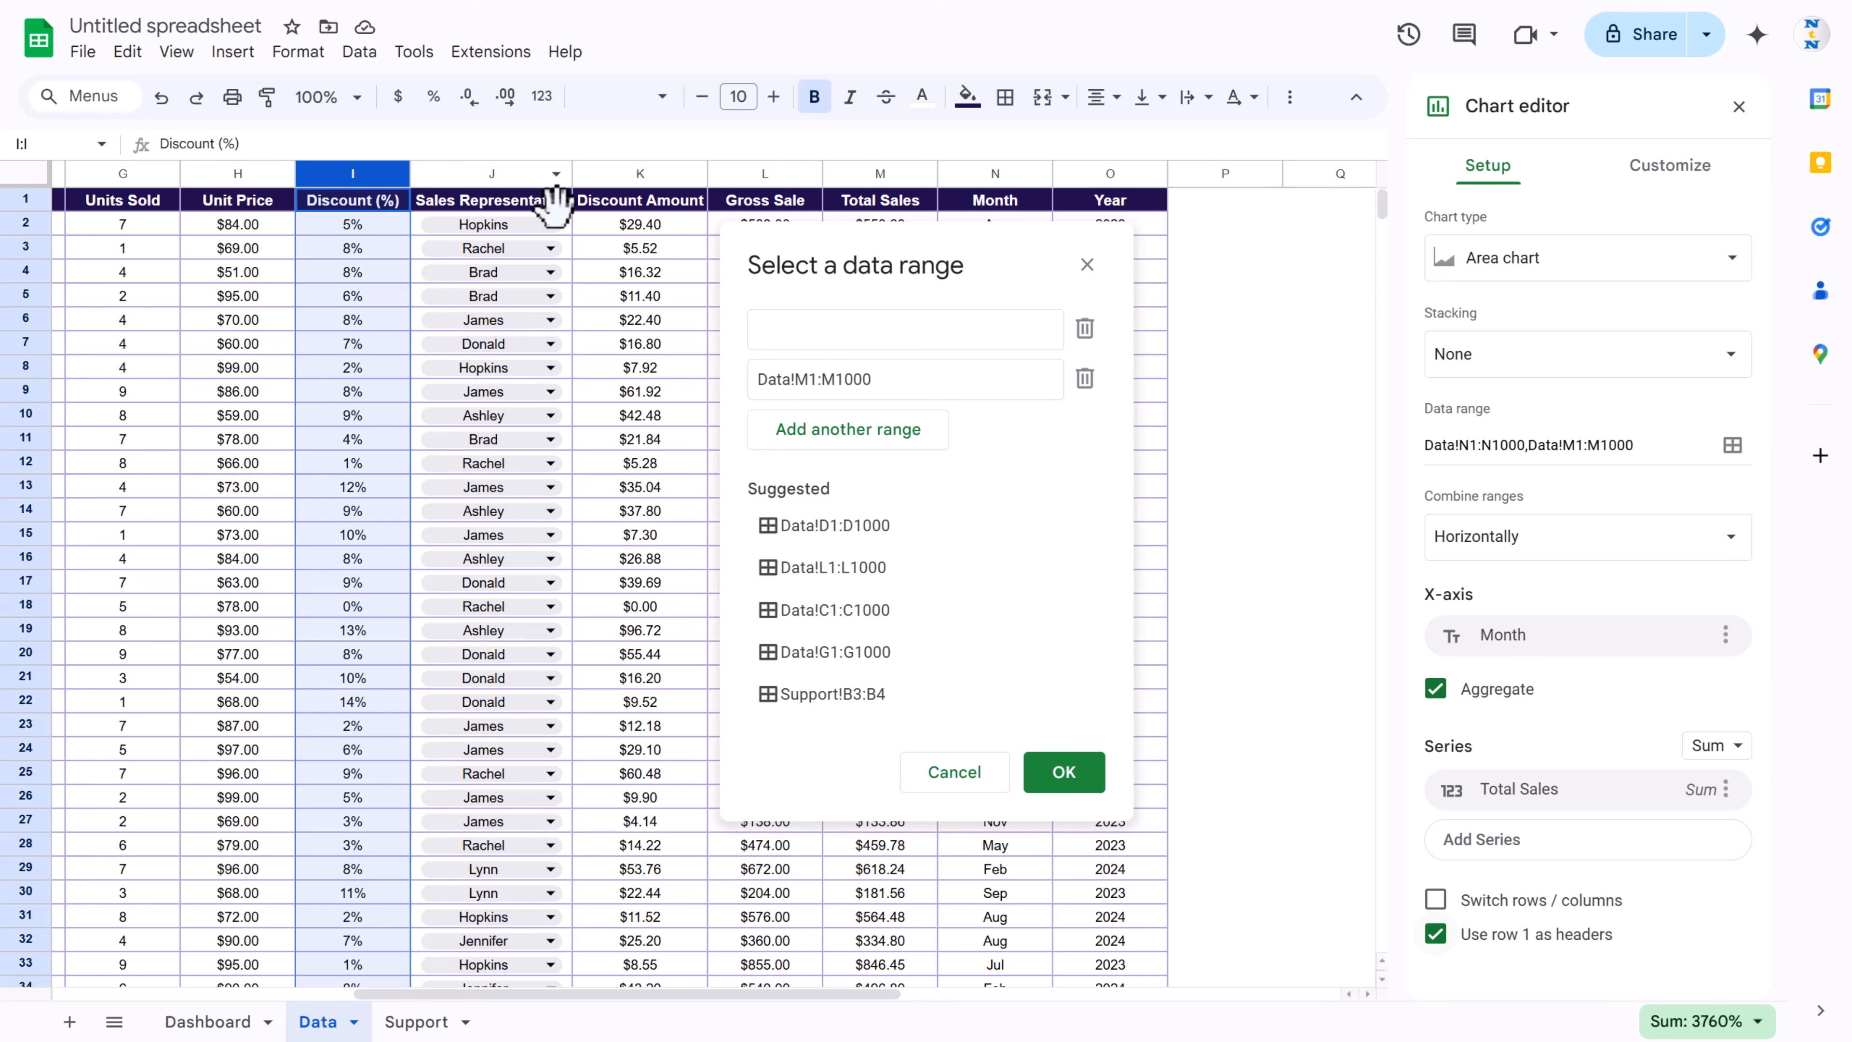
click(536, 175)
click(1063, 774)
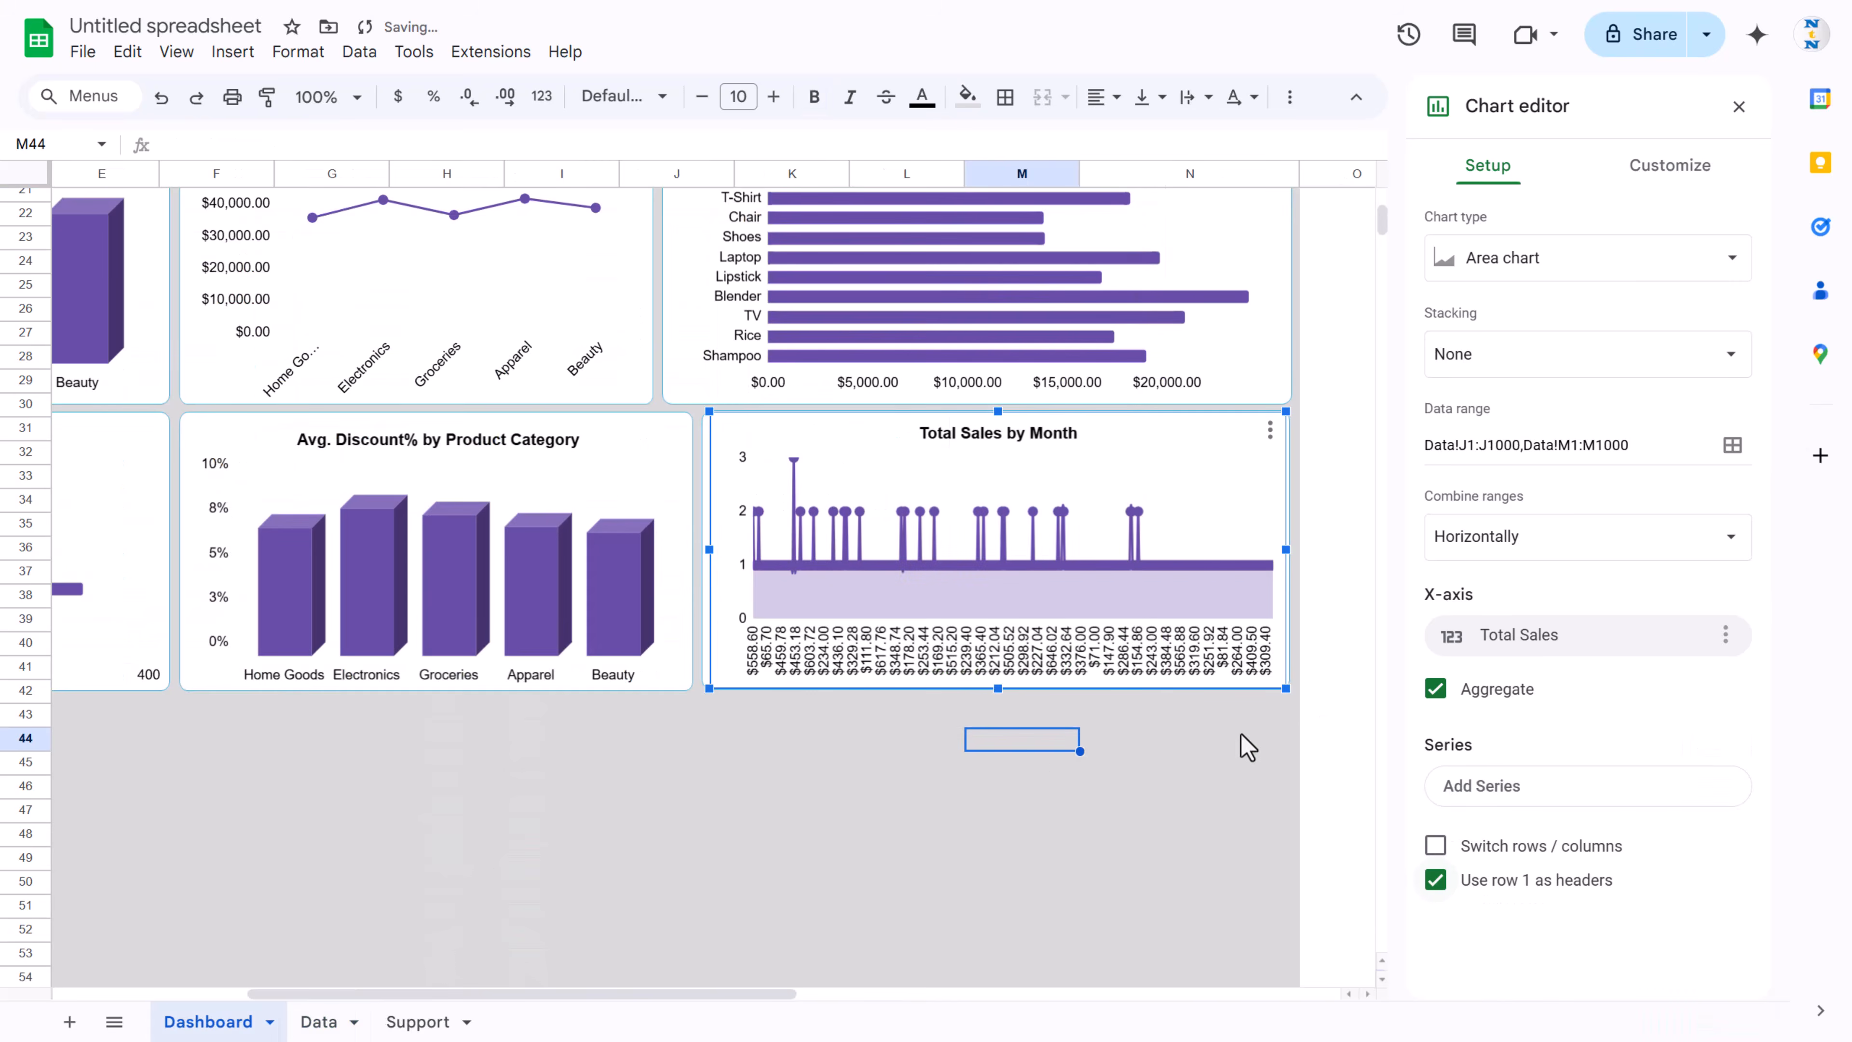
Step: Set the area chart copy's X-axis to Sales Representative and add Total Sales as its series
click(1590, 642)
click(1563, 731)
click(1550, 797)
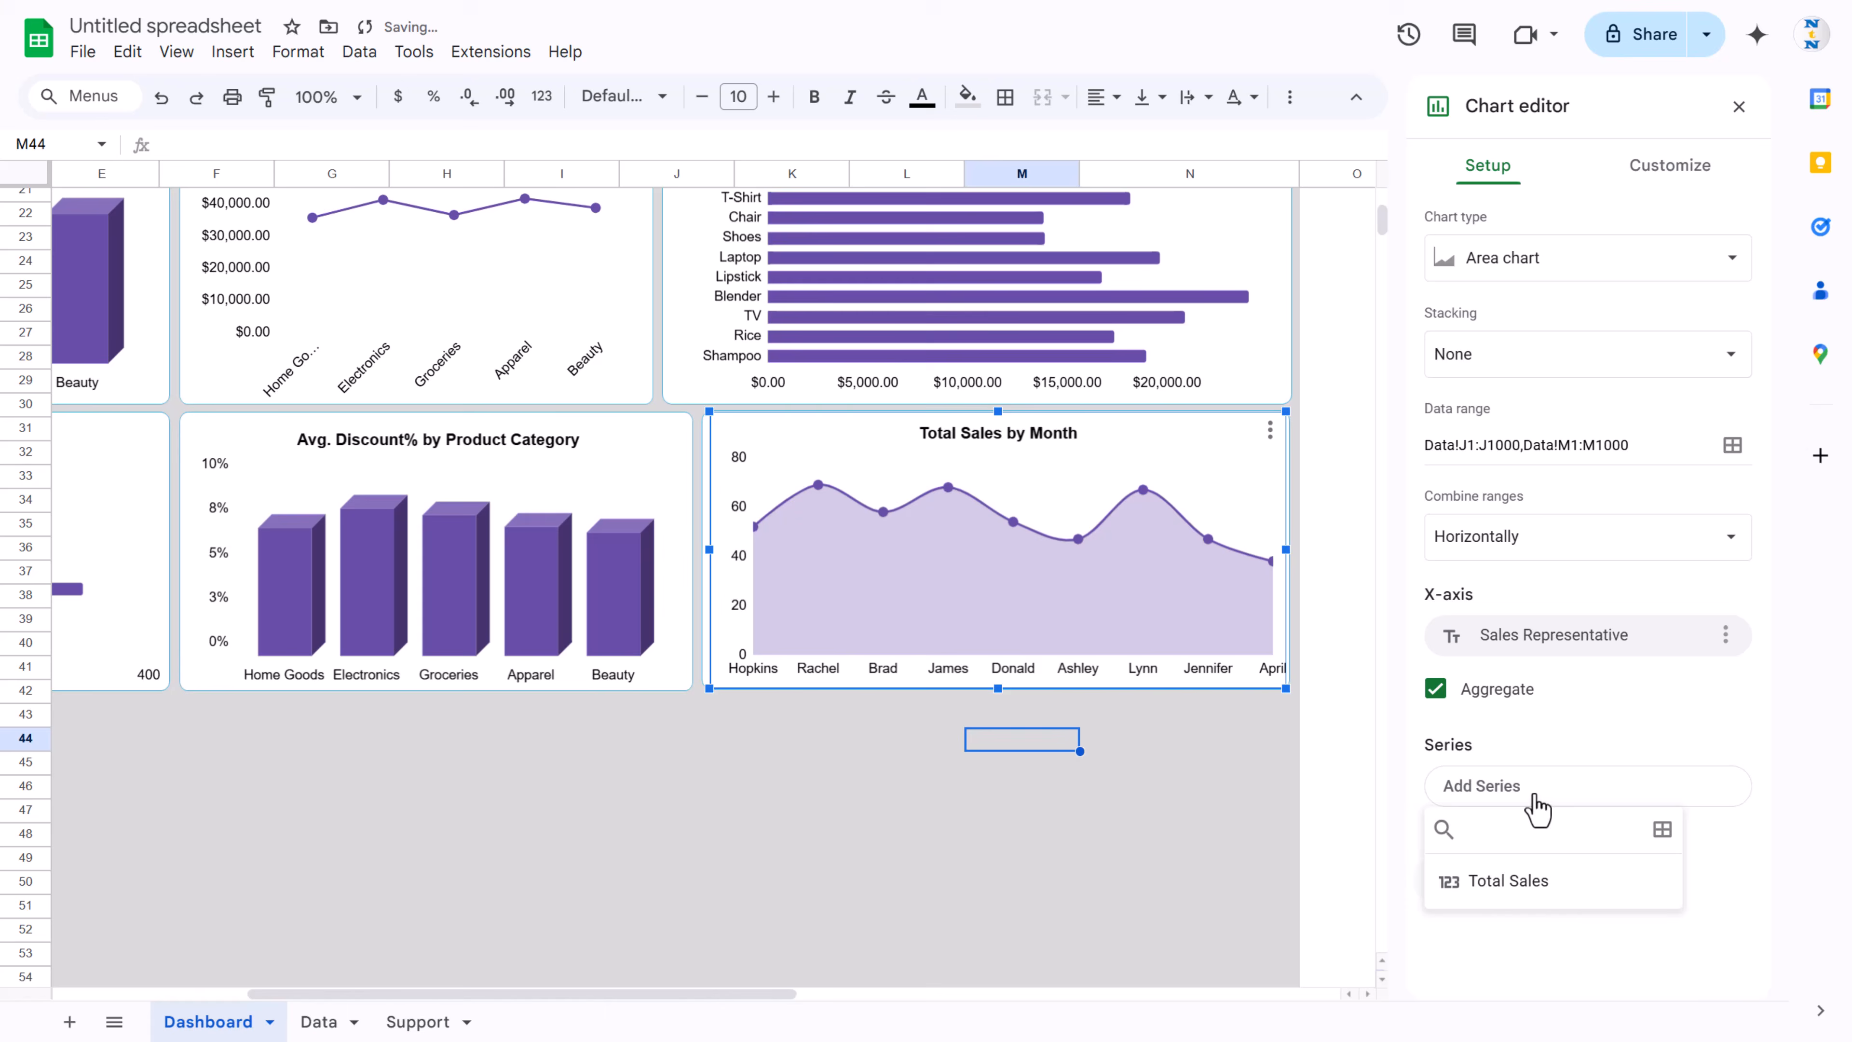
click(1530, 884)
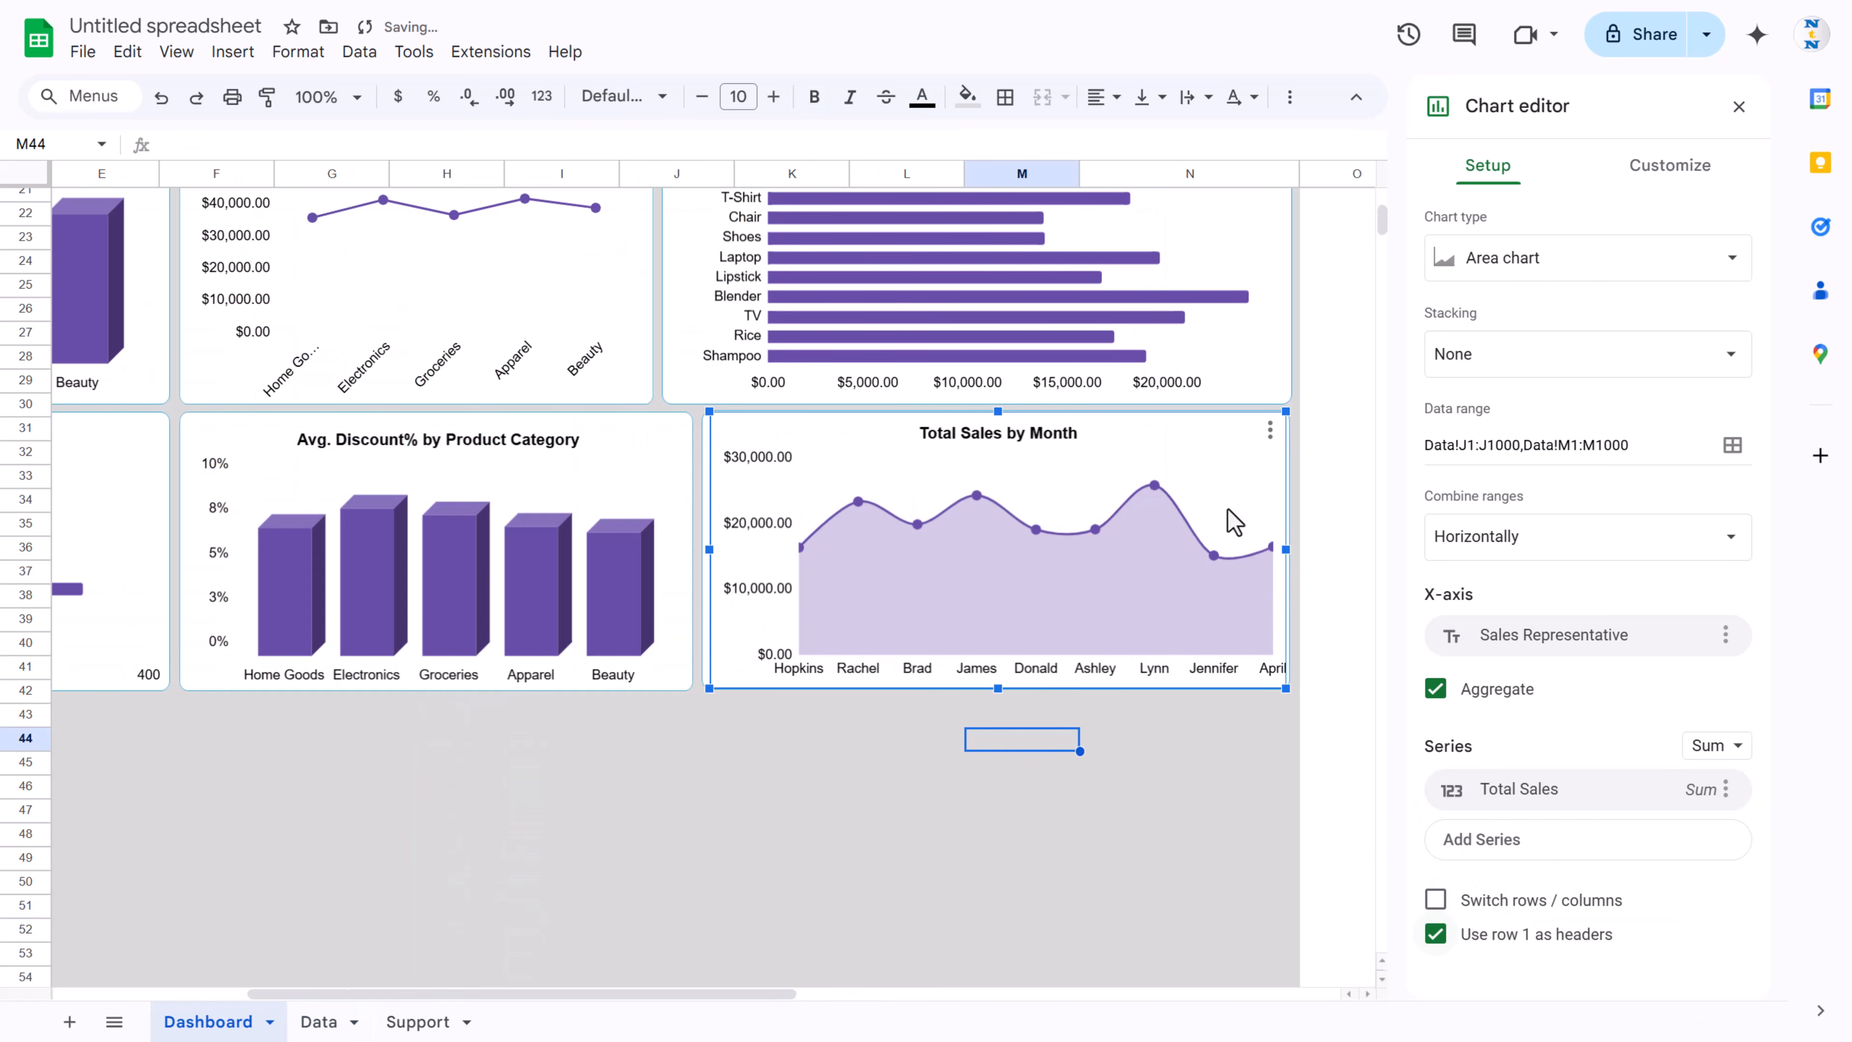
Step: Retitle the area chart copy "Total Sales by Sales Rep", close the chart editor and return to the start of the dashboard
click(1076, 705)
click(969, 439)
double_click(1031, 441)
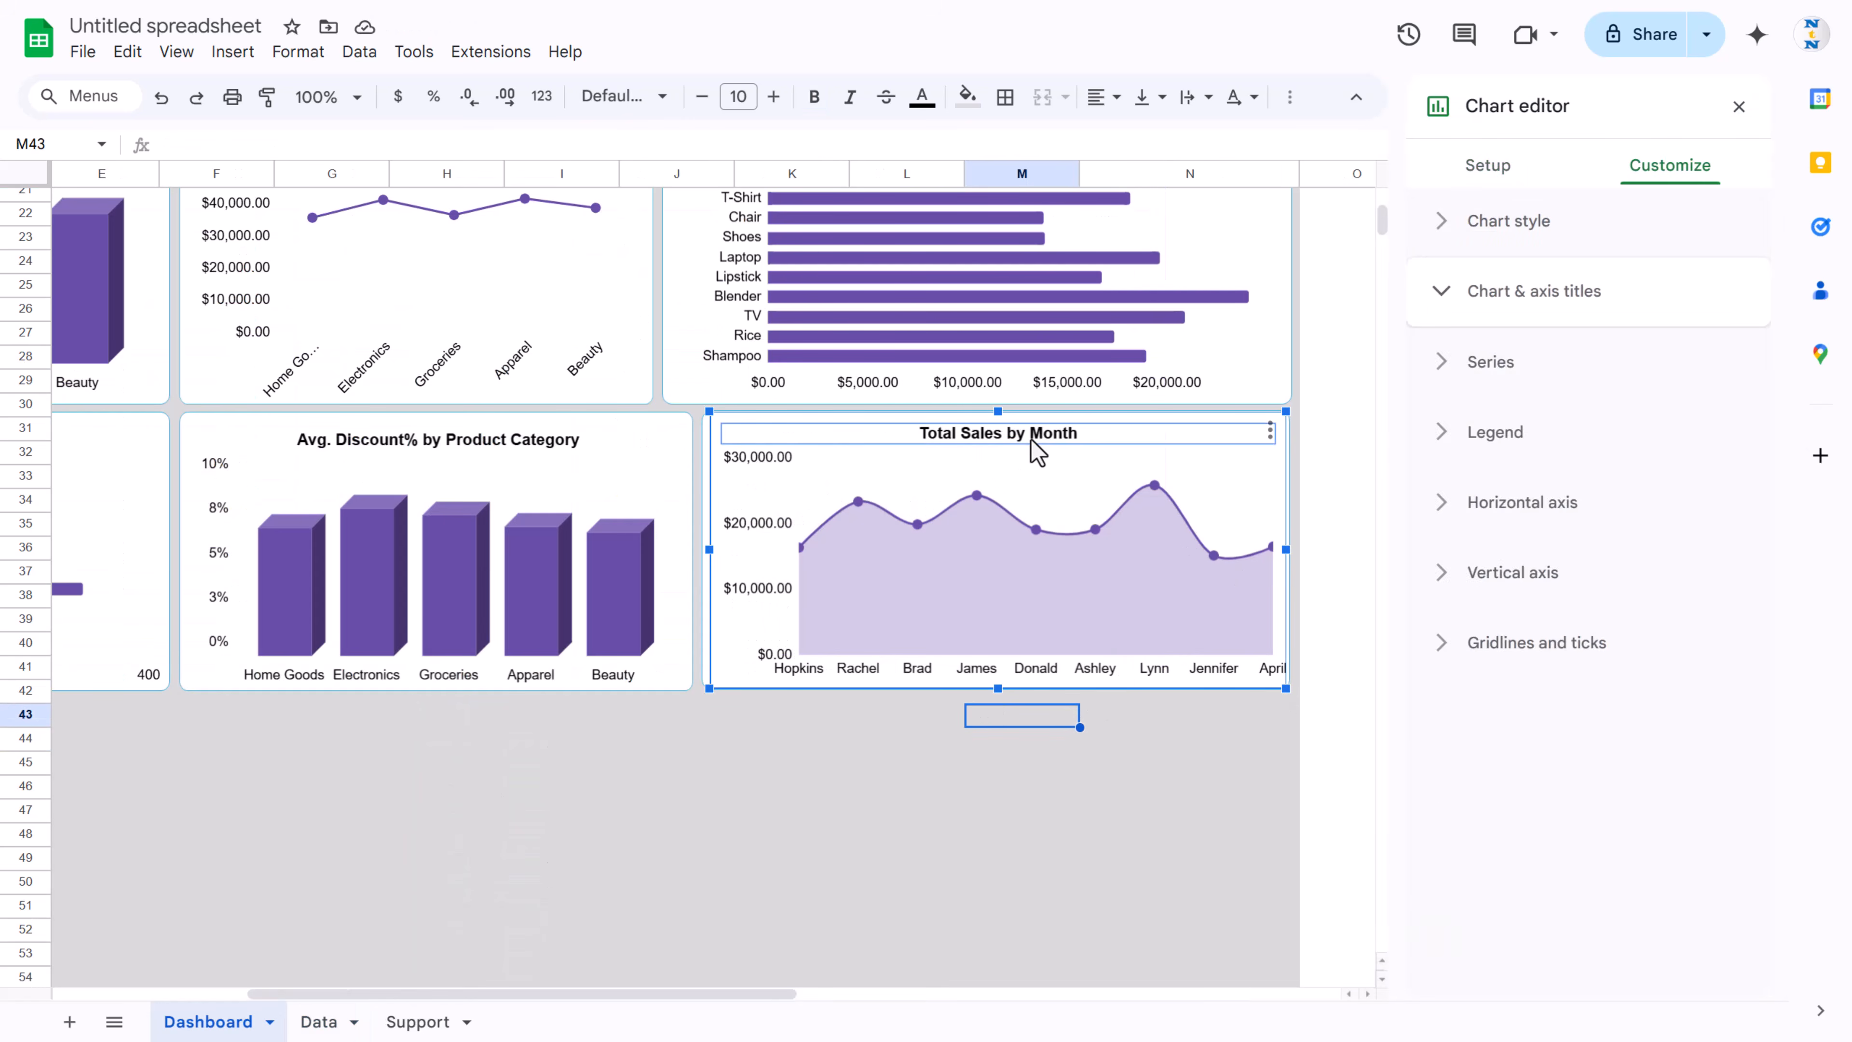
double_click(1050, 433)
text(Sales Rep)
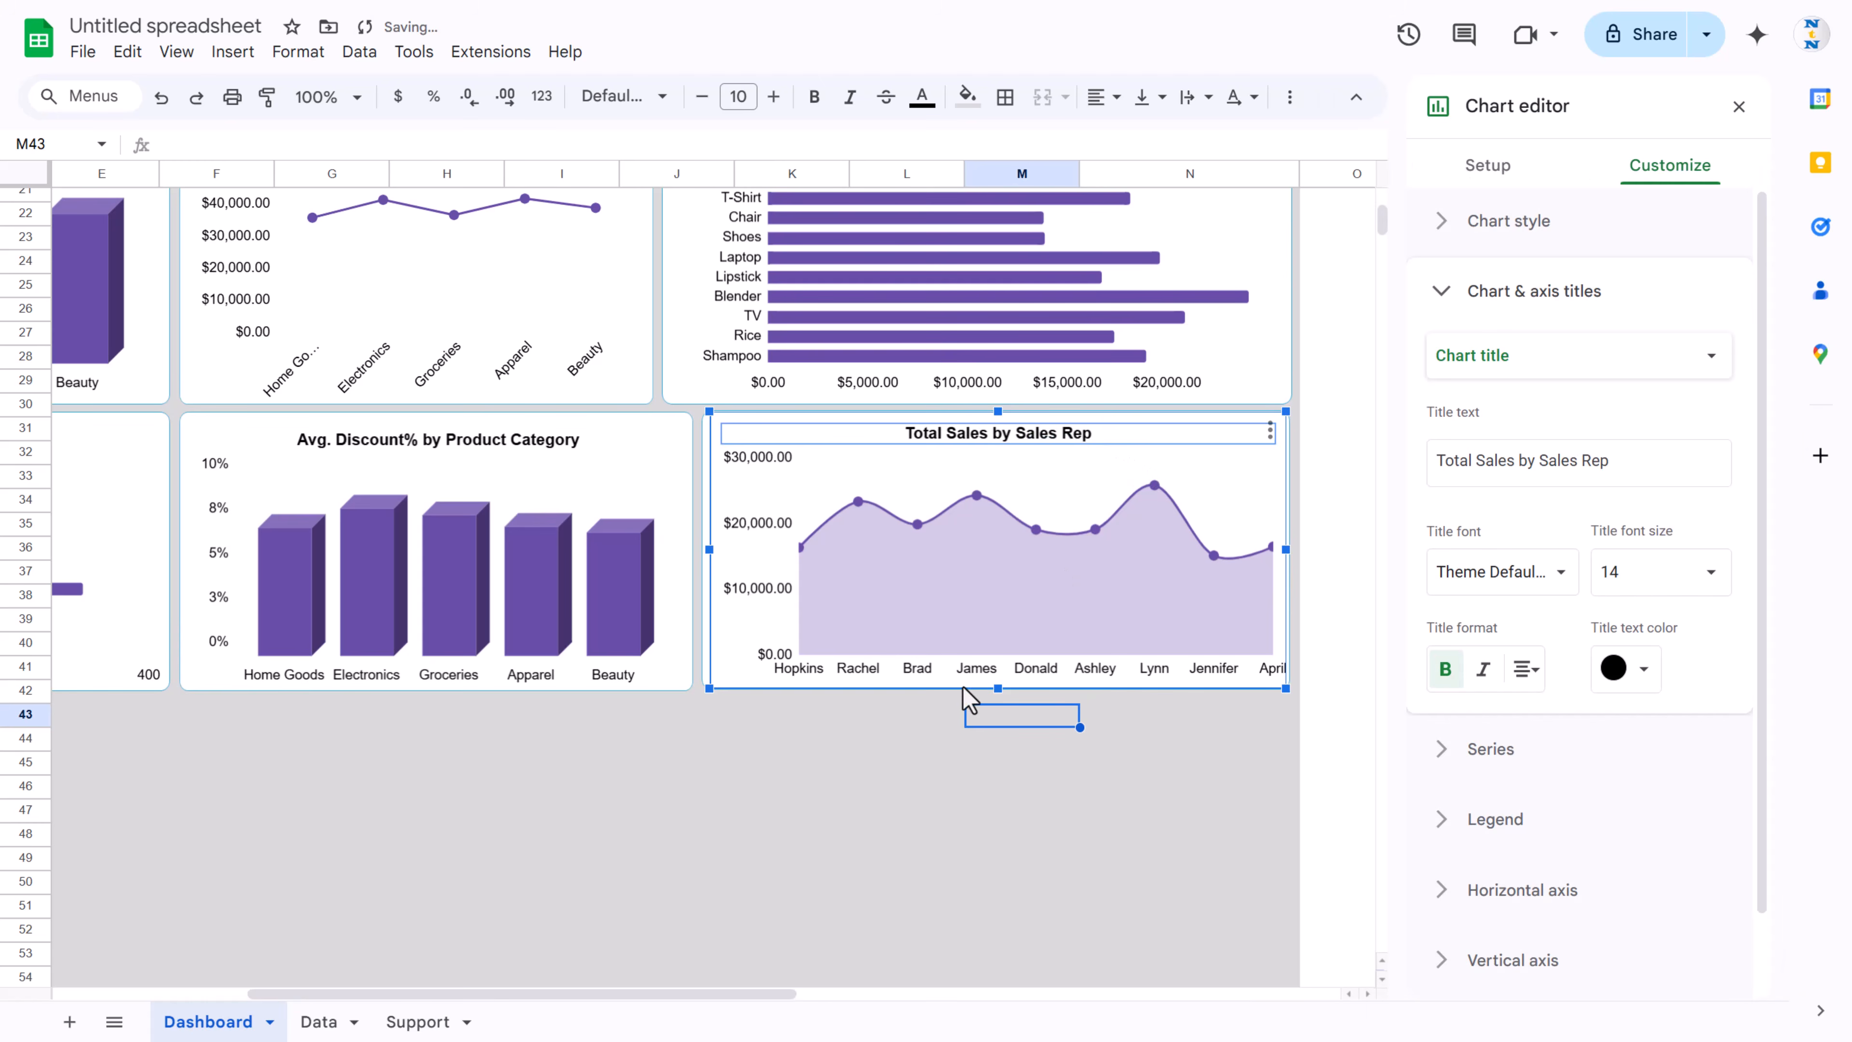
click(931, 736)
scroll(934, 737, up, 5)
drag(679, 994, 413, 993)
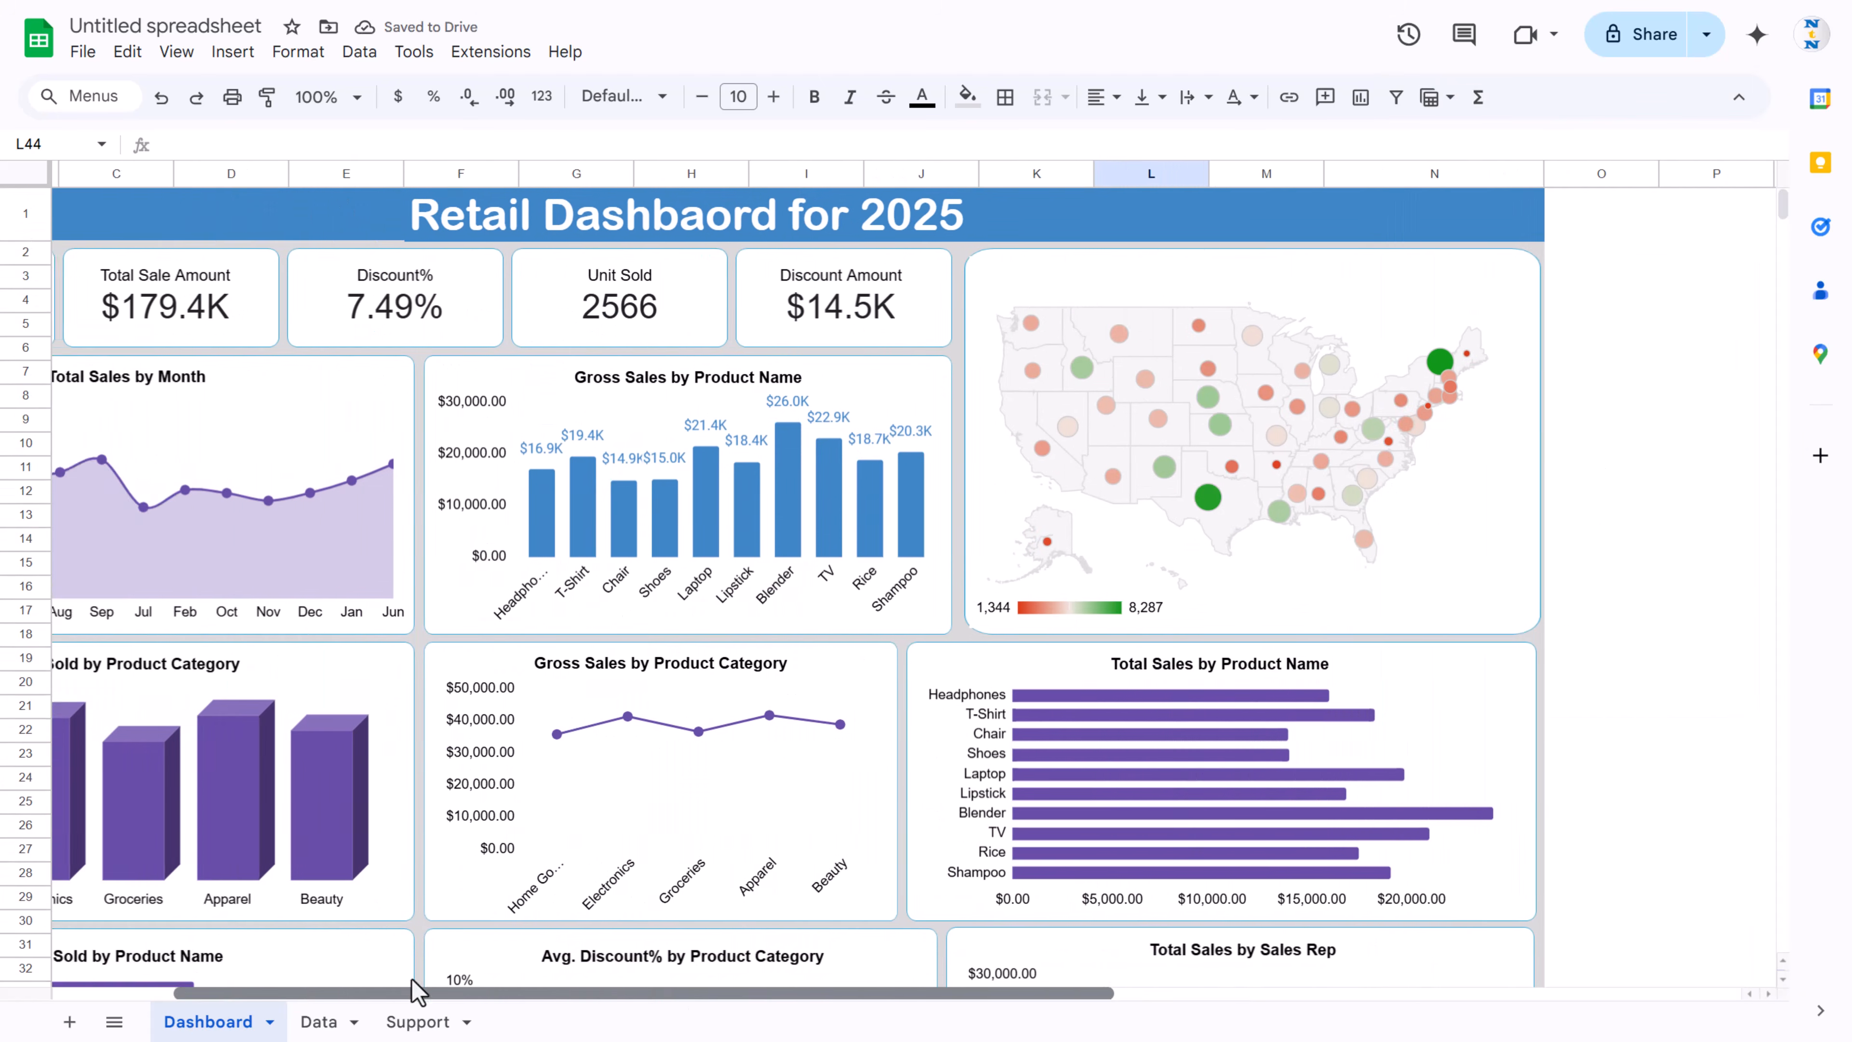